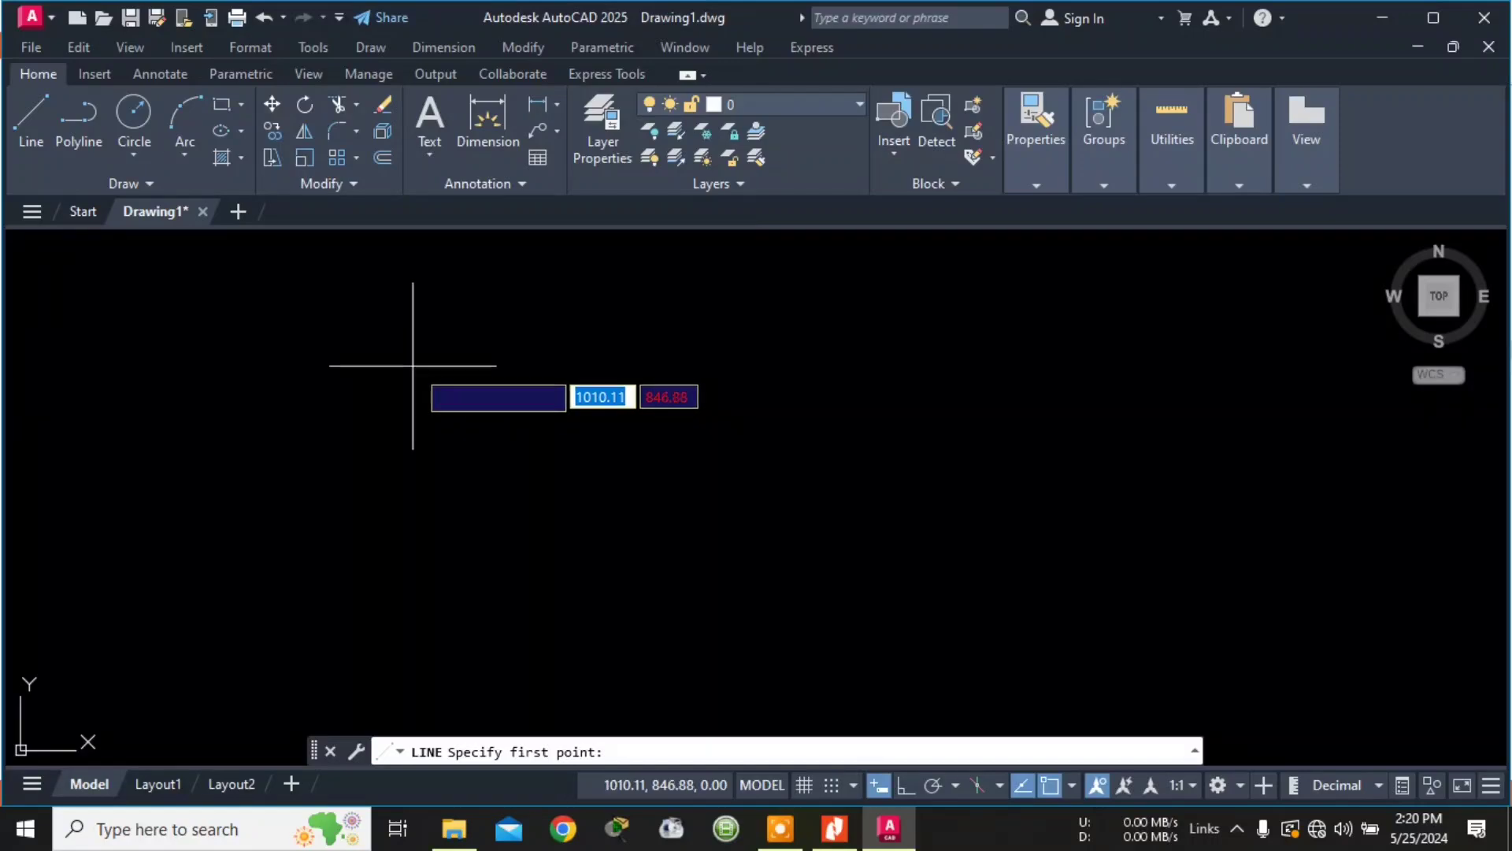
With Ortho on, draw the bedroom's 3600 top side horizontally to the right, checking the size in the Nitro Pro reference plan.
{"action": "left_click", "coordinate": [422, 362]}
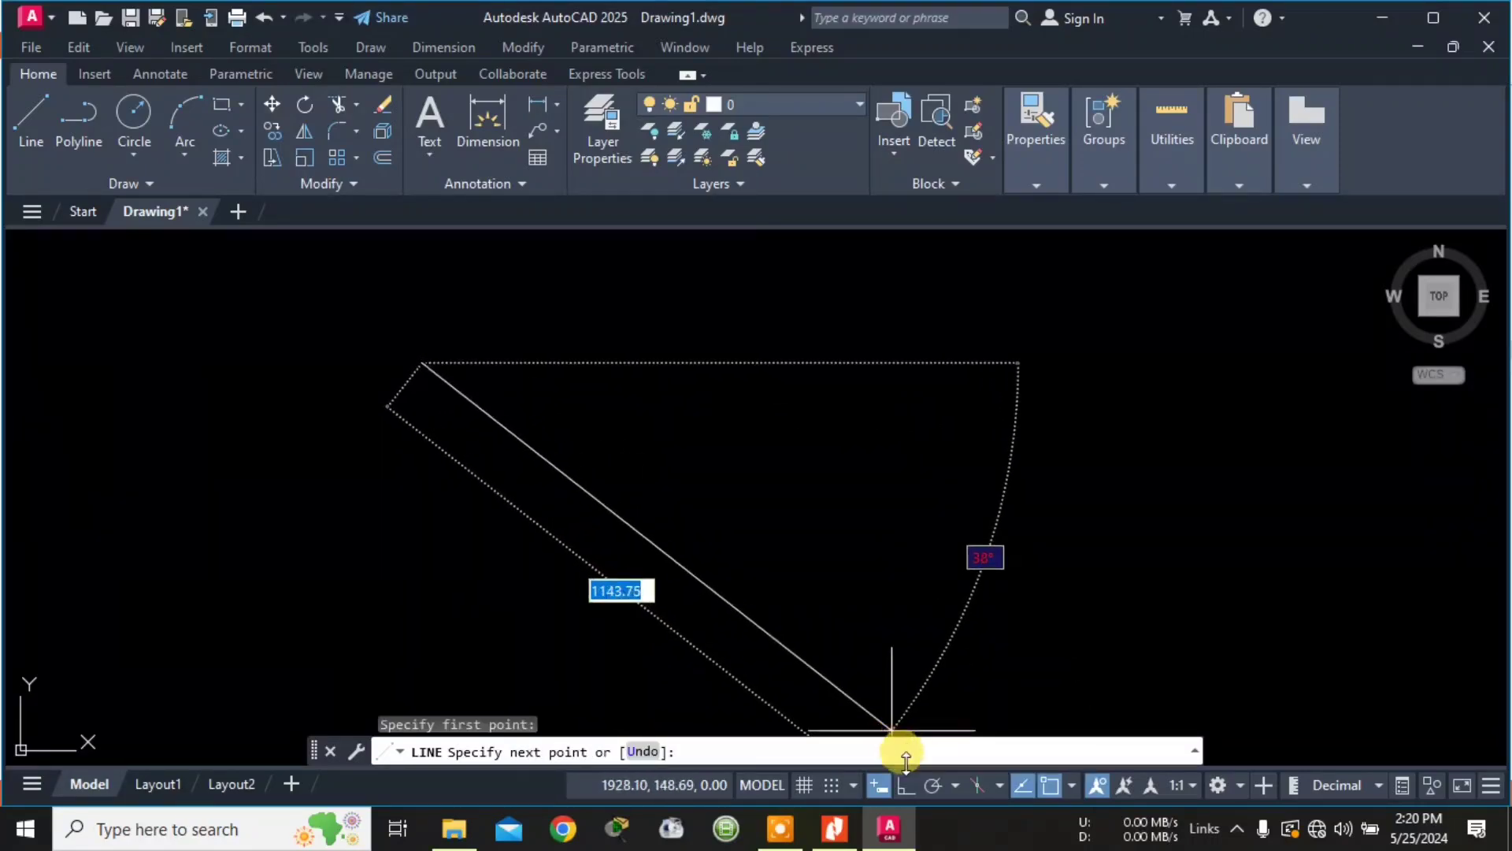
{"action": "left_click", "coordinate": [903, 788]}
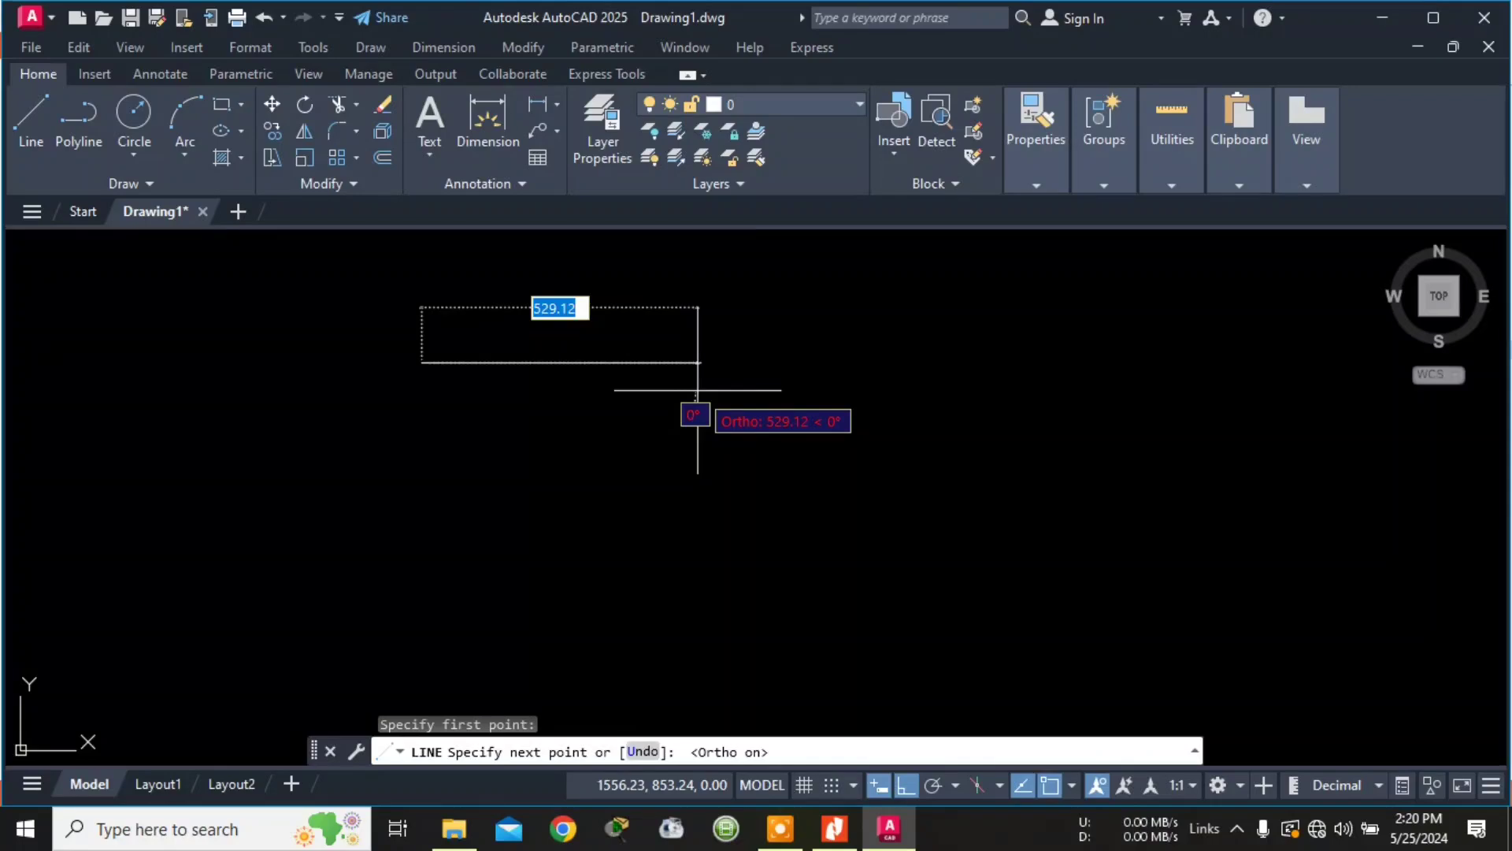
{"action": "key", "text": "alt+Tab"}
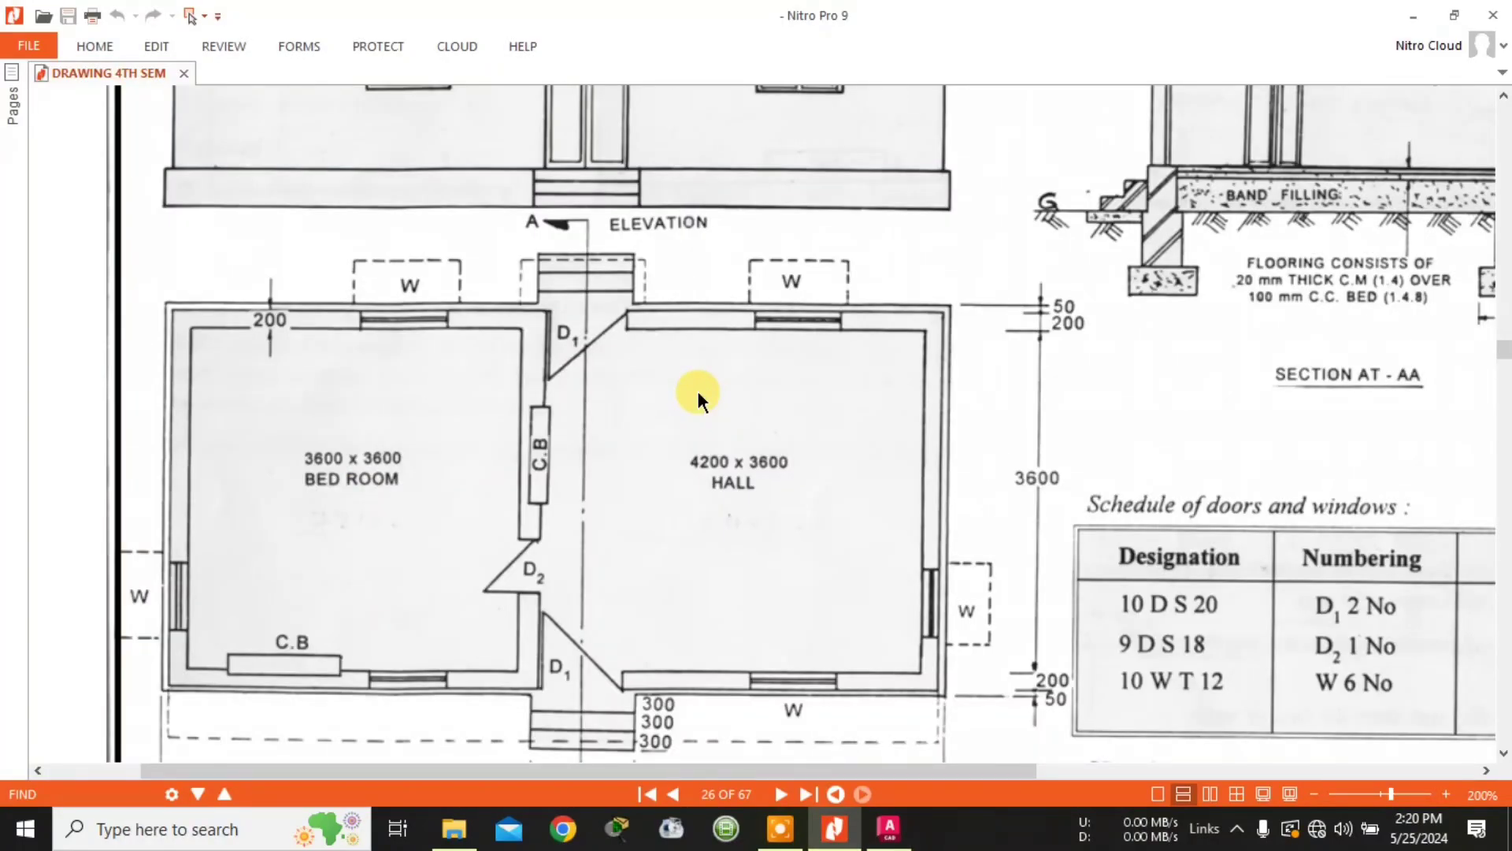
{"action": "key", "text": "alt+Tab"}
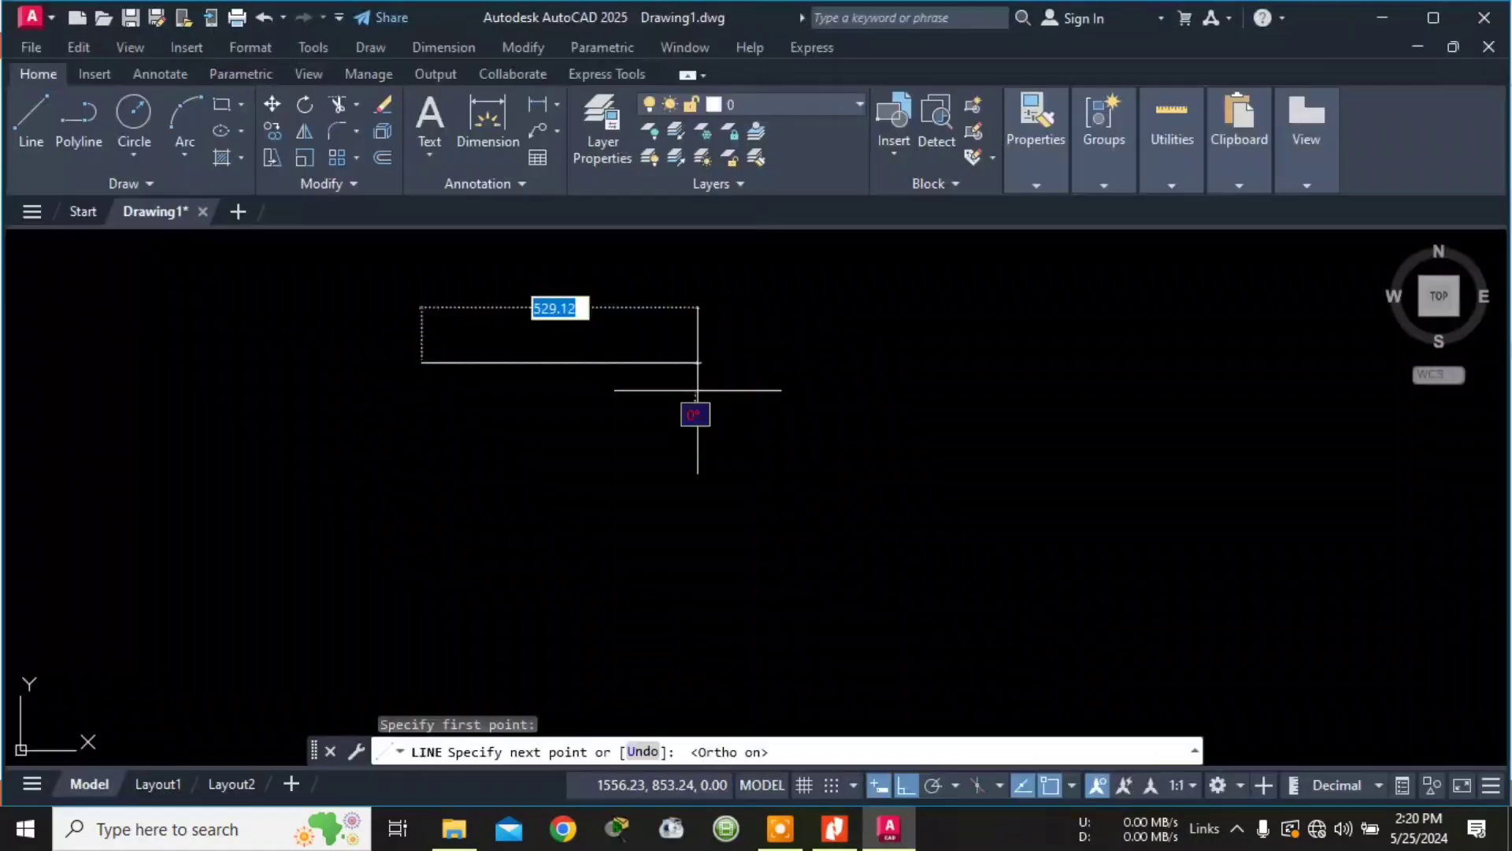
{"action": "type", "text": "3600"}
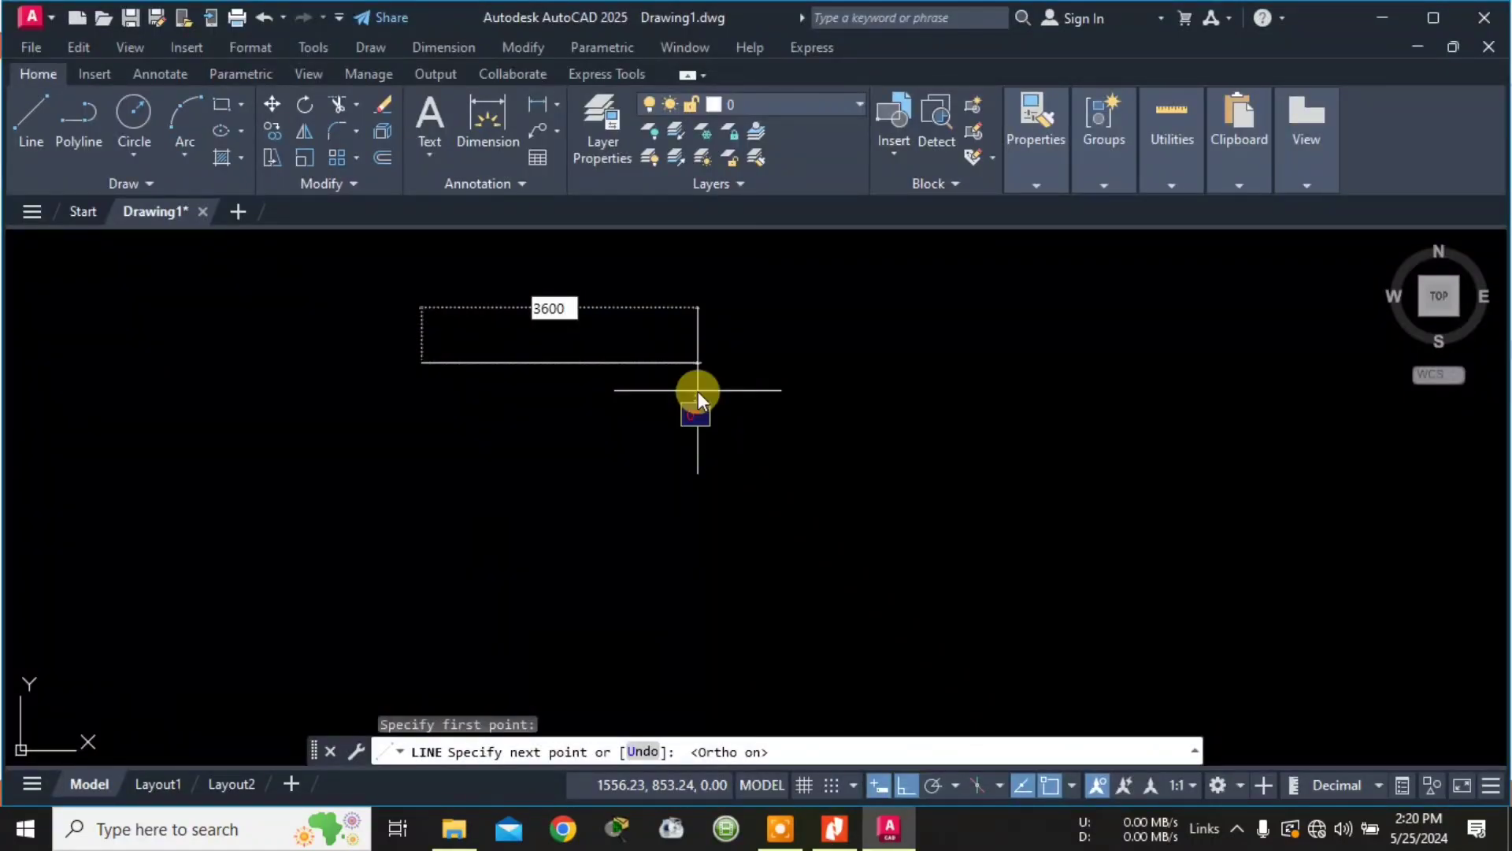
{"action": "key", "text": "Return"}
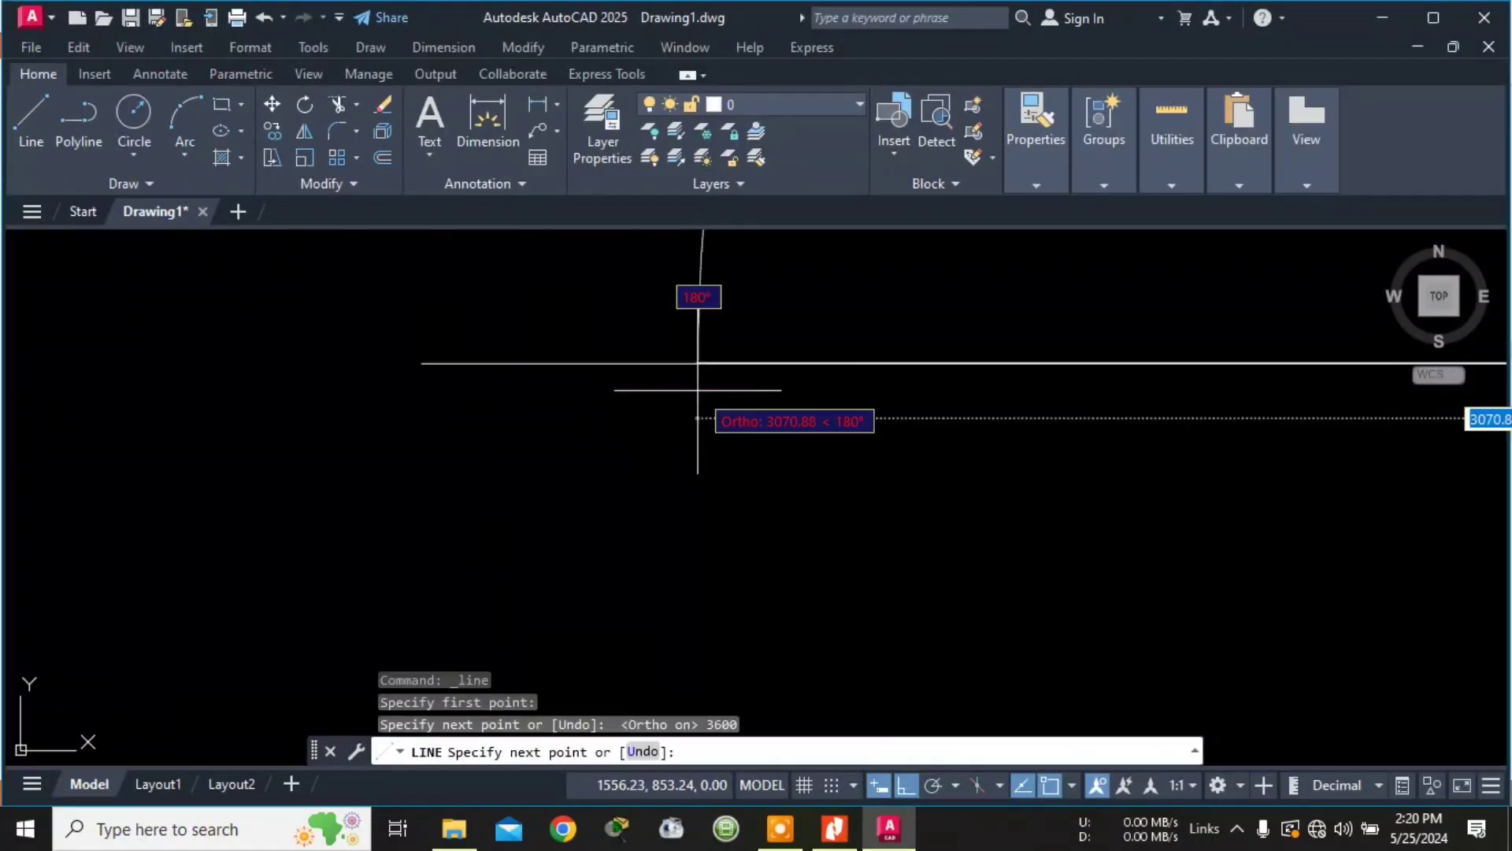
Complete the square with 3600 sides downward and leftward, close it at the start point, and compare it with the bedroom in the reference plan.
{"action": "scroll", "coordinate": [1129, 493], "scroll_direction": "down", "scroll_amount": 5}
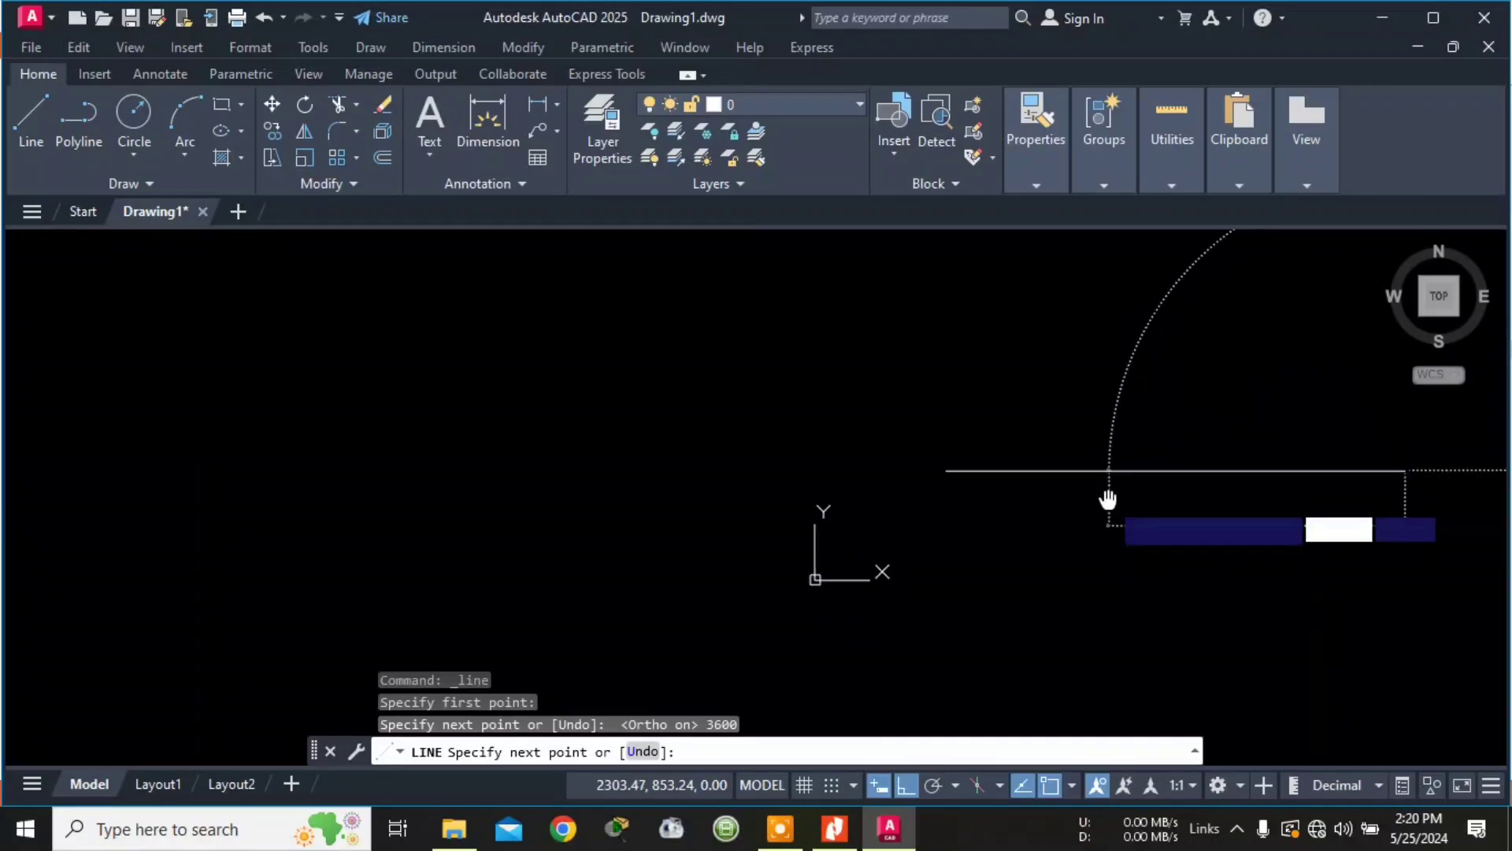
{"action": "middle_click_drag", "start_coordinate": [1107, 499], "coordinate": [394, 505]}
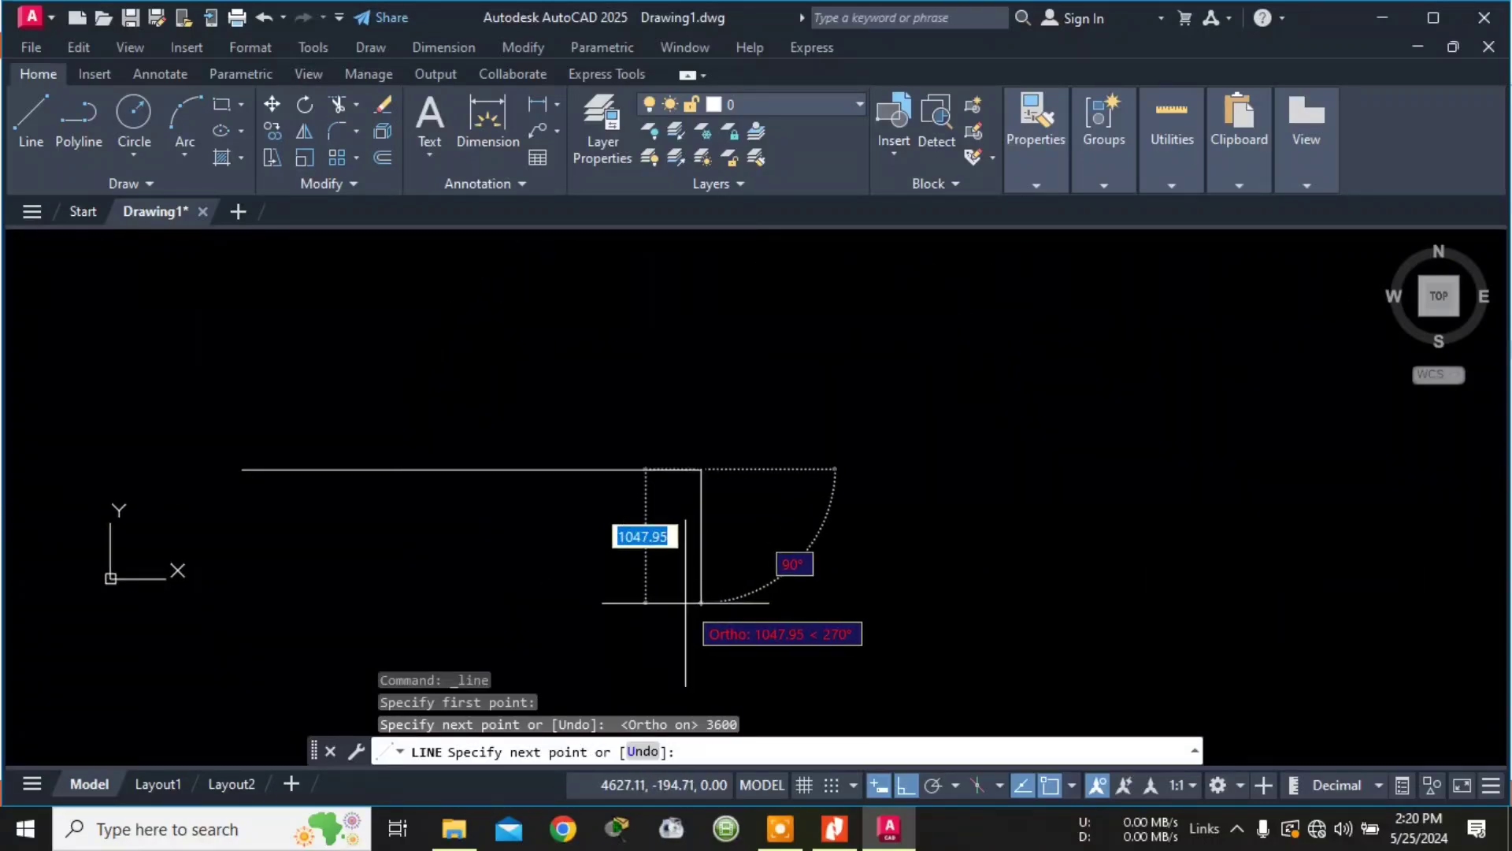
{"action": "type", "text": "3600"}
{"action": "key", "text": "Return"}
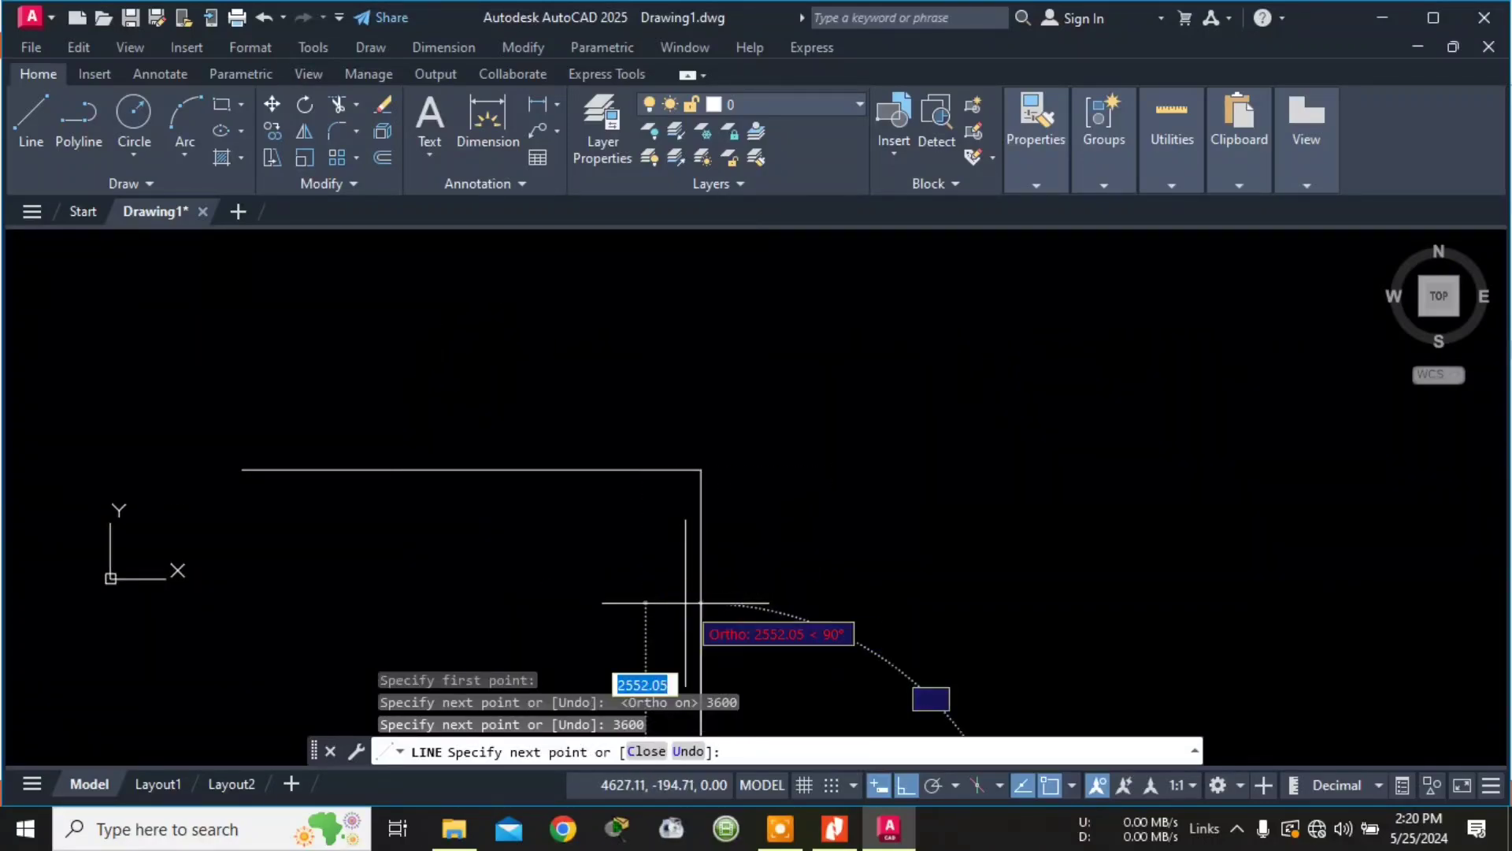
{"action": "scroll", "coordinate": [700, 603], "scroll_direction": "down", "scroll_amount": 4}
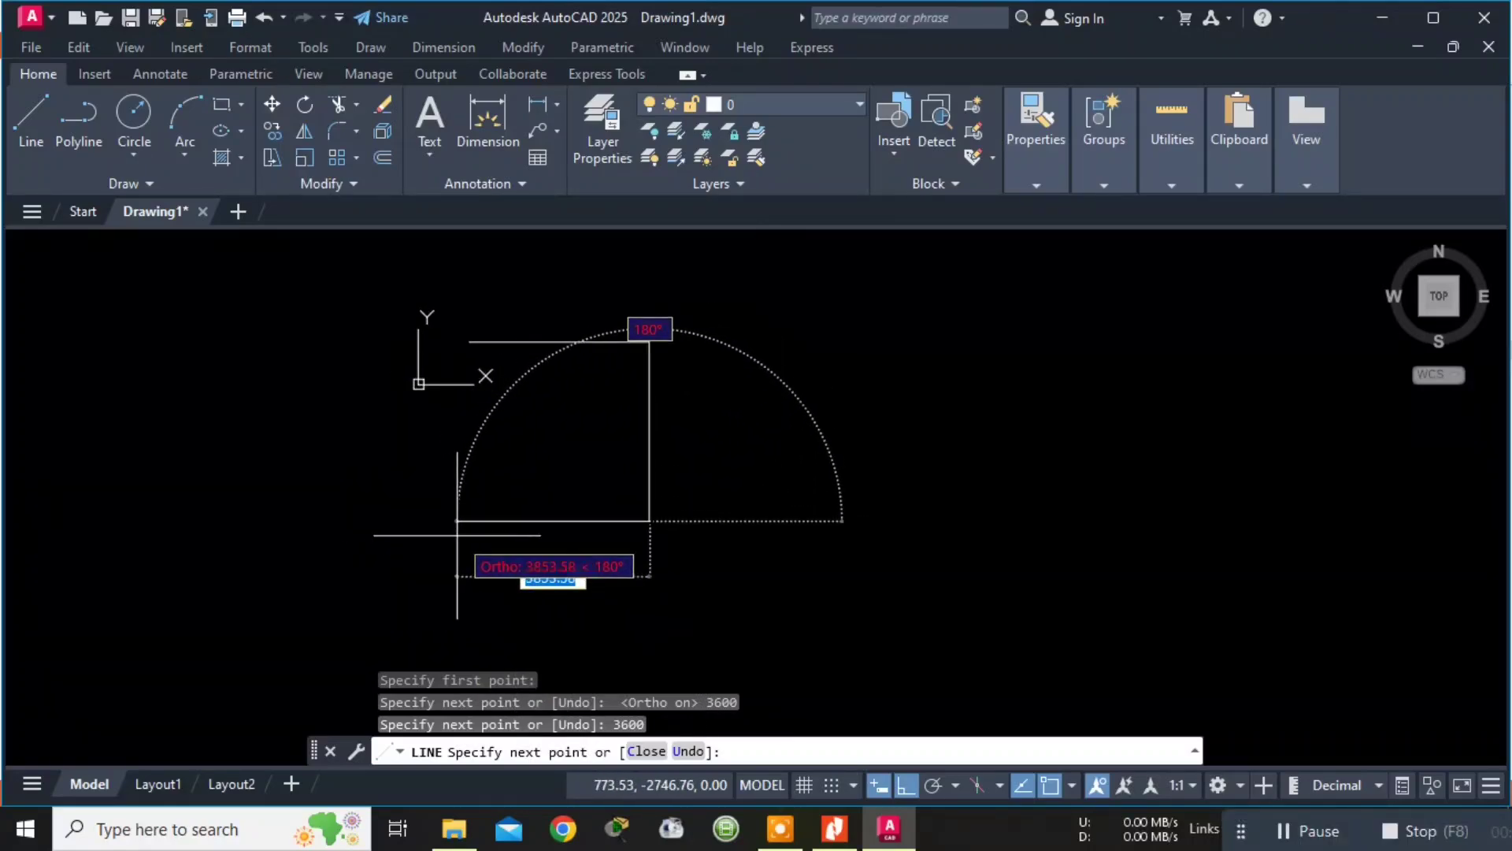
{"action": "type", "text": "3600"}
{"action": "key", "text": "Return"}
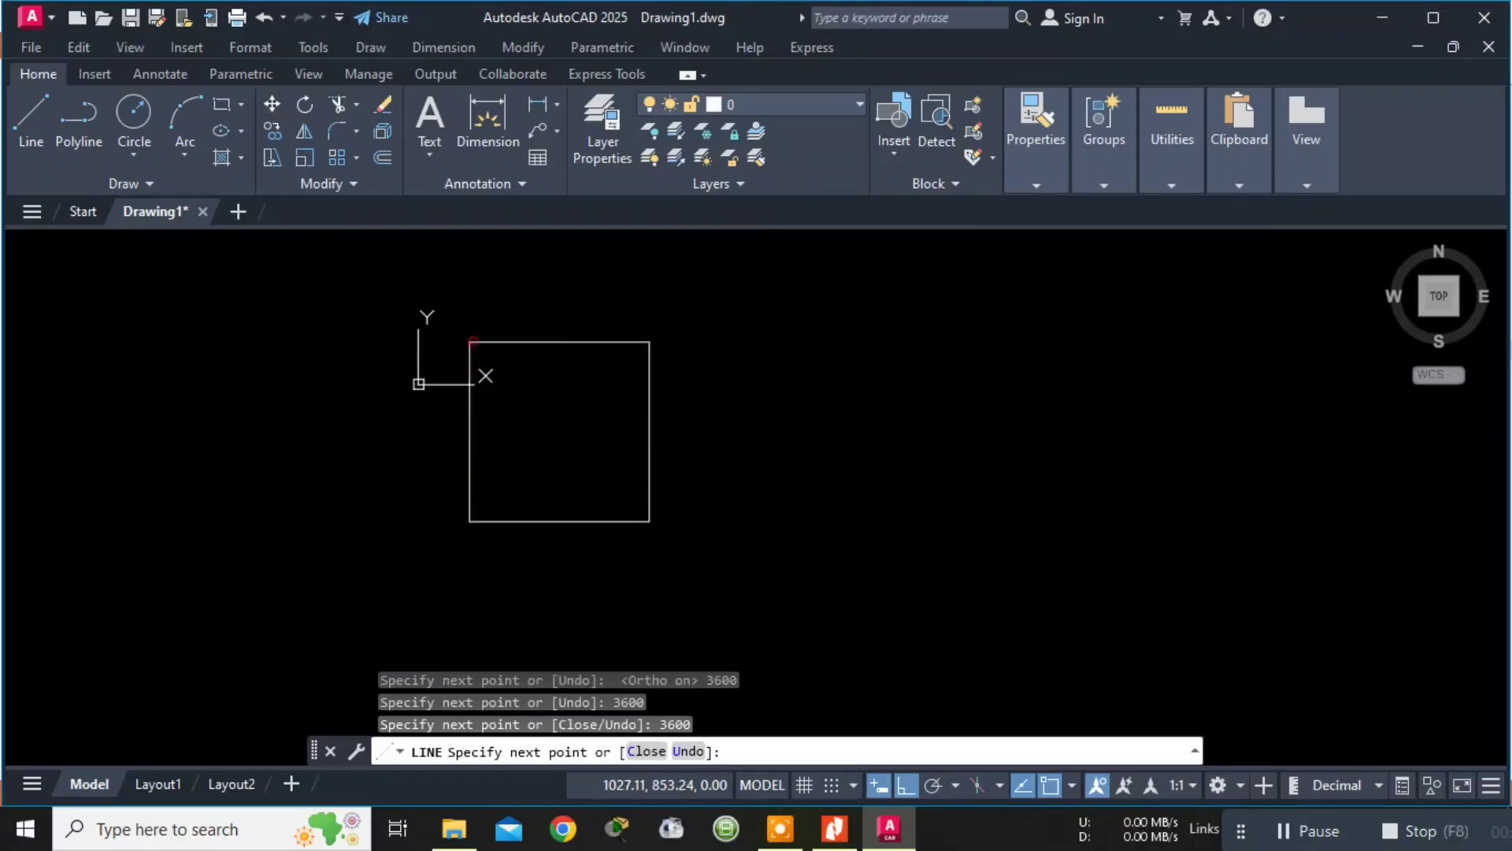
{"action": "left_click", "coordinate": [473, 341]}
{"action": "key", "text": "Escape"}
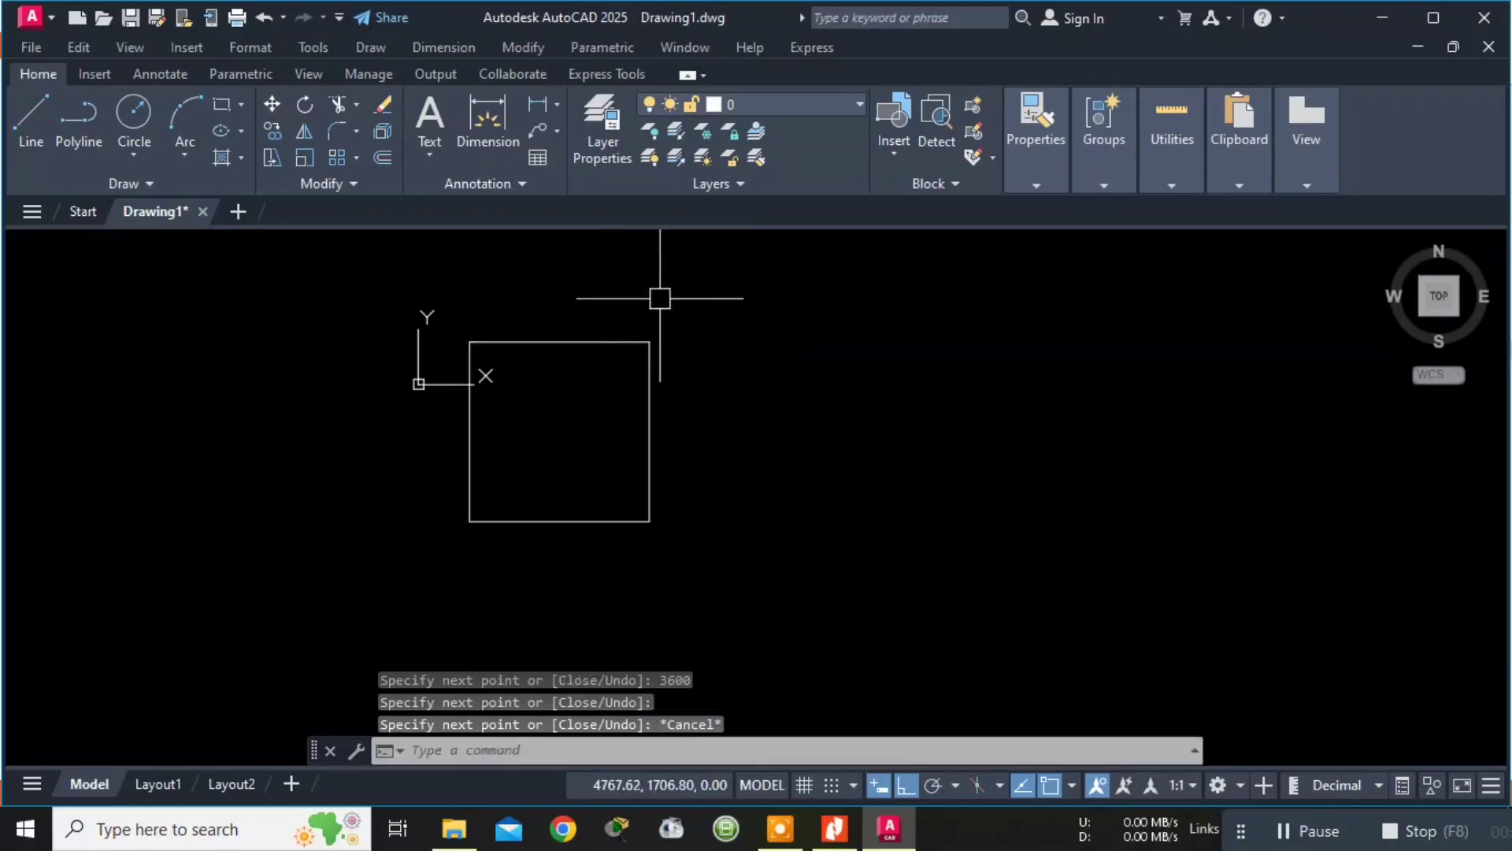
{"action": "key", "text": "alt+Tab"}
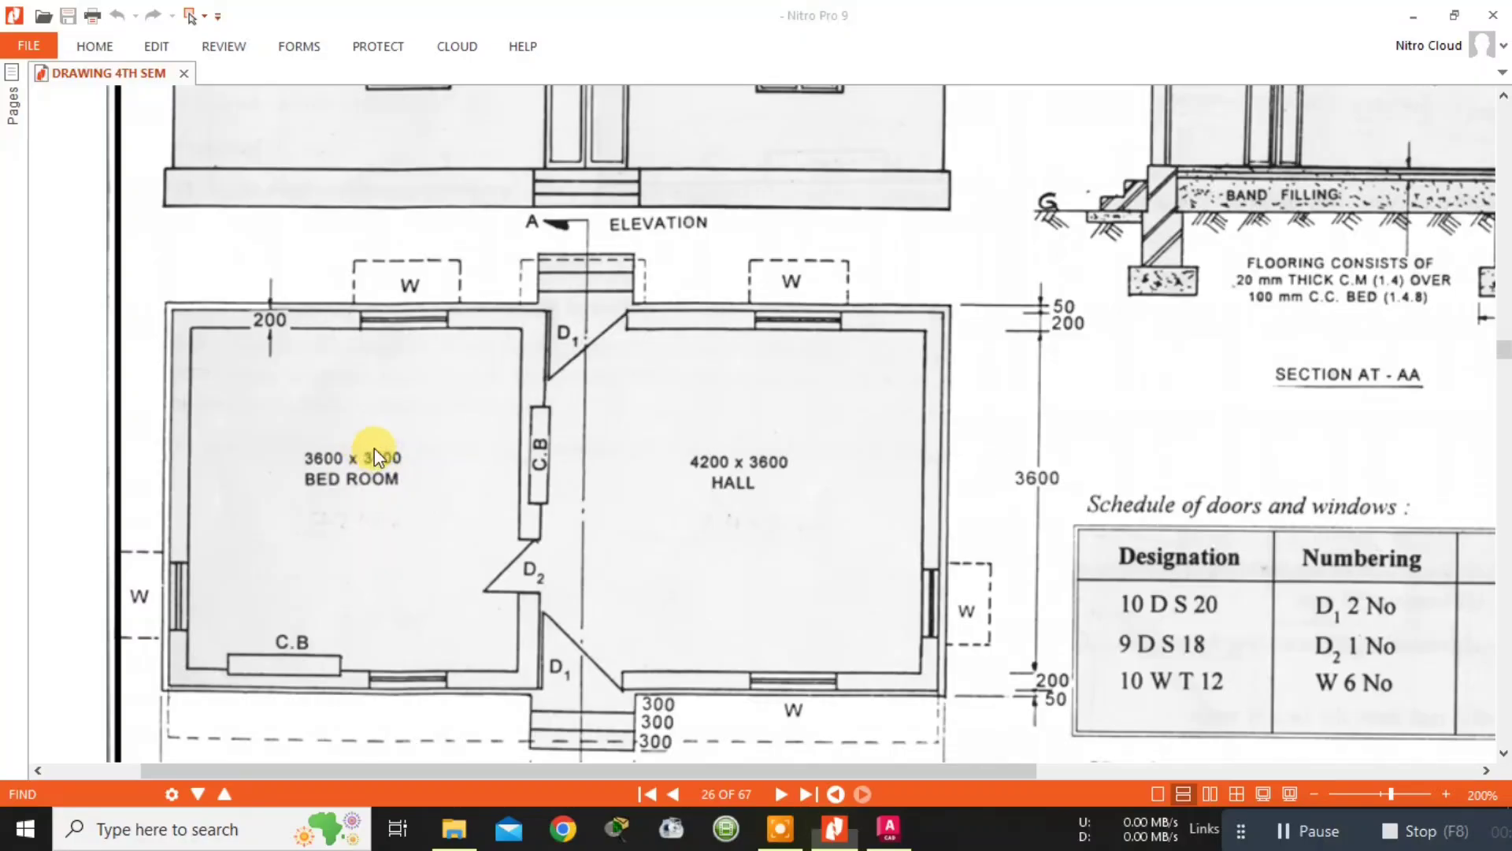
{"action": "key", "text": "alt+Tab"}
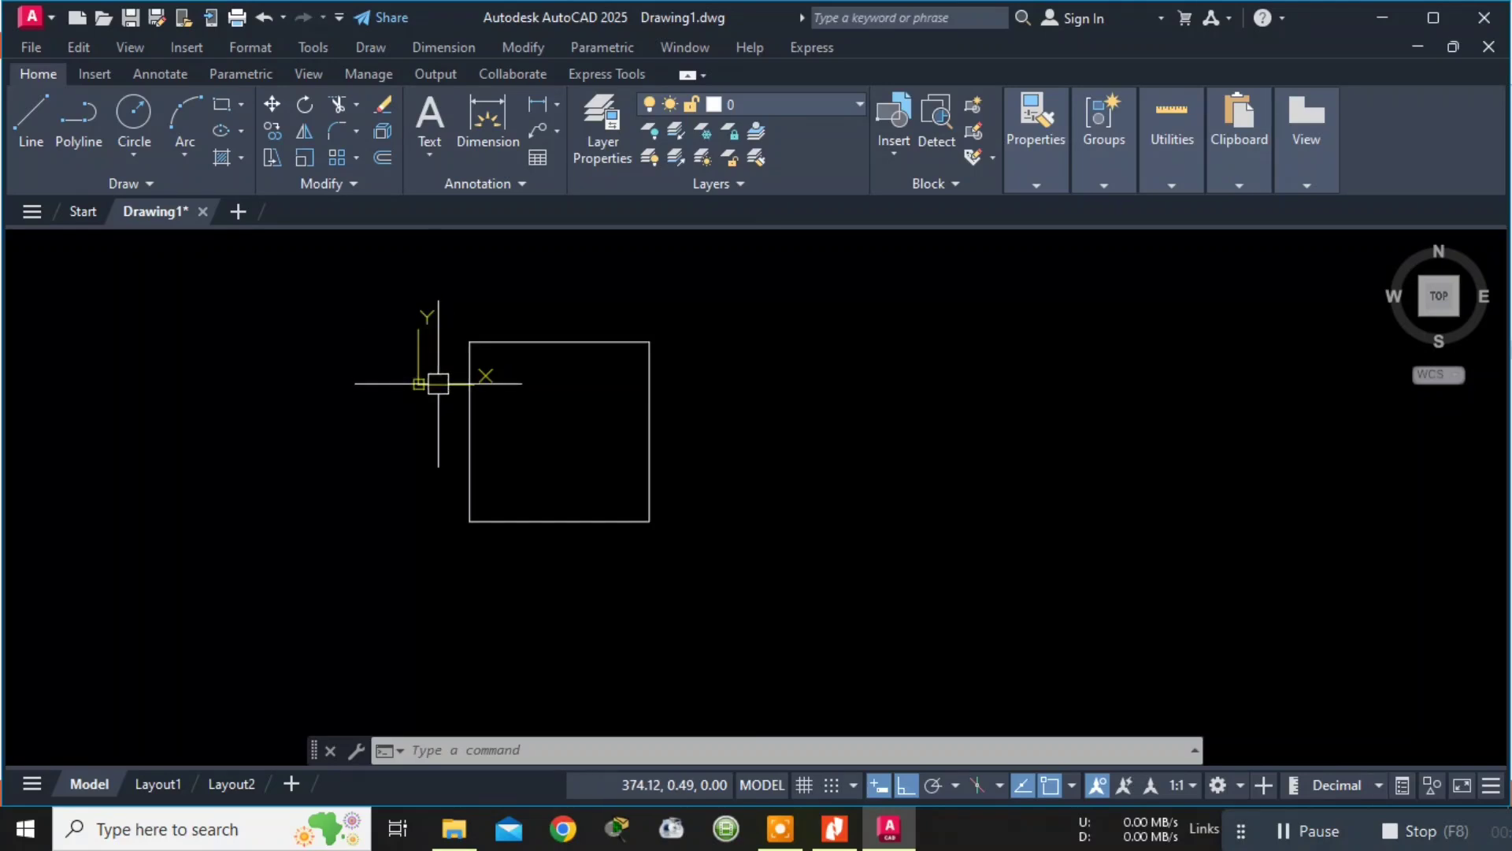
Turn off the UCS icon with the UCSICON command.
{"action": "left_click", "coordinate": [501, 751]}
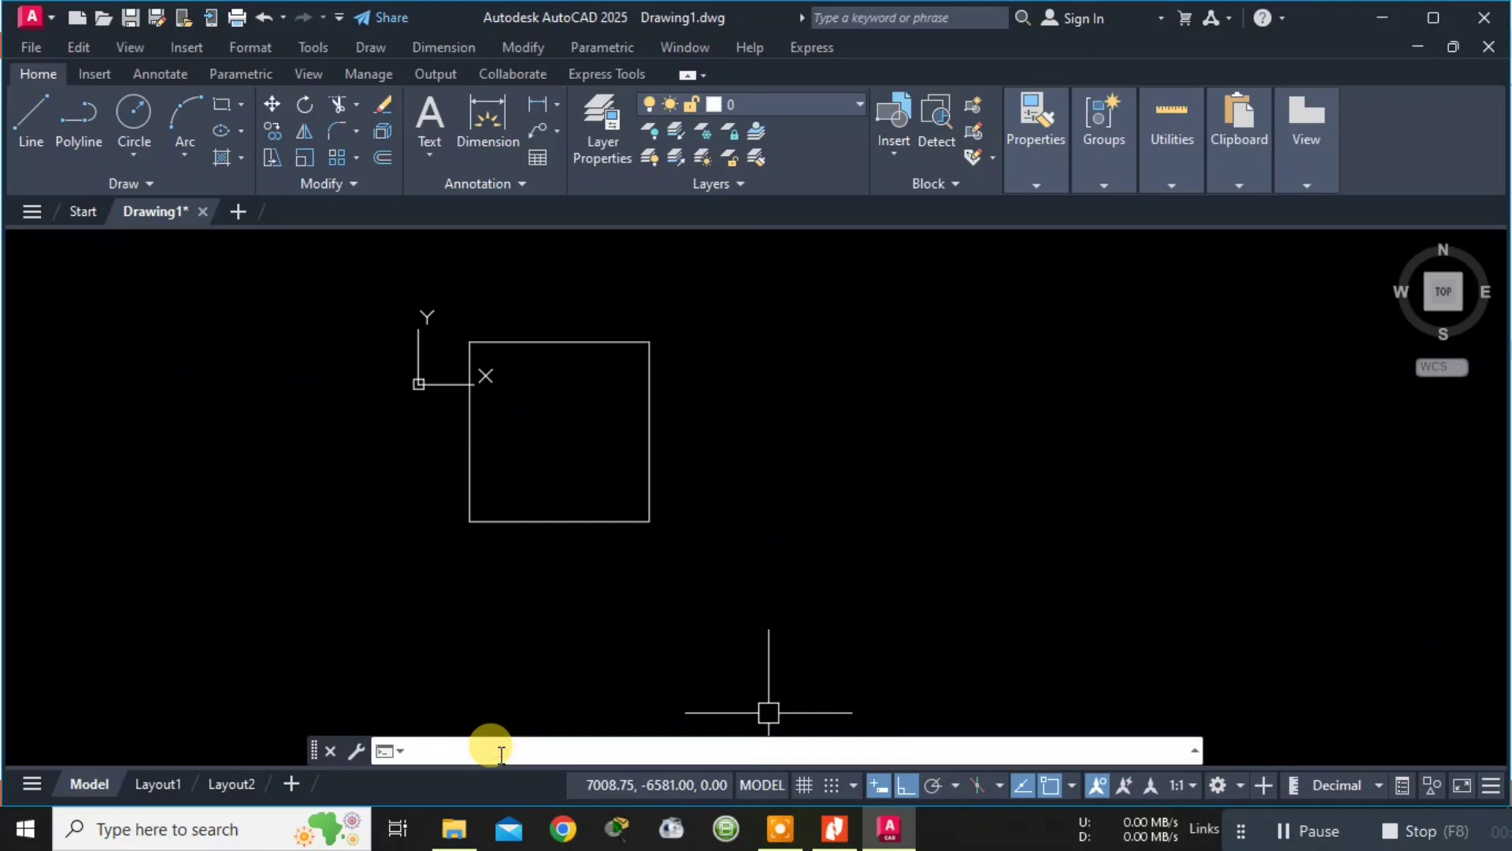
{"action": "type", "text": "cs"}
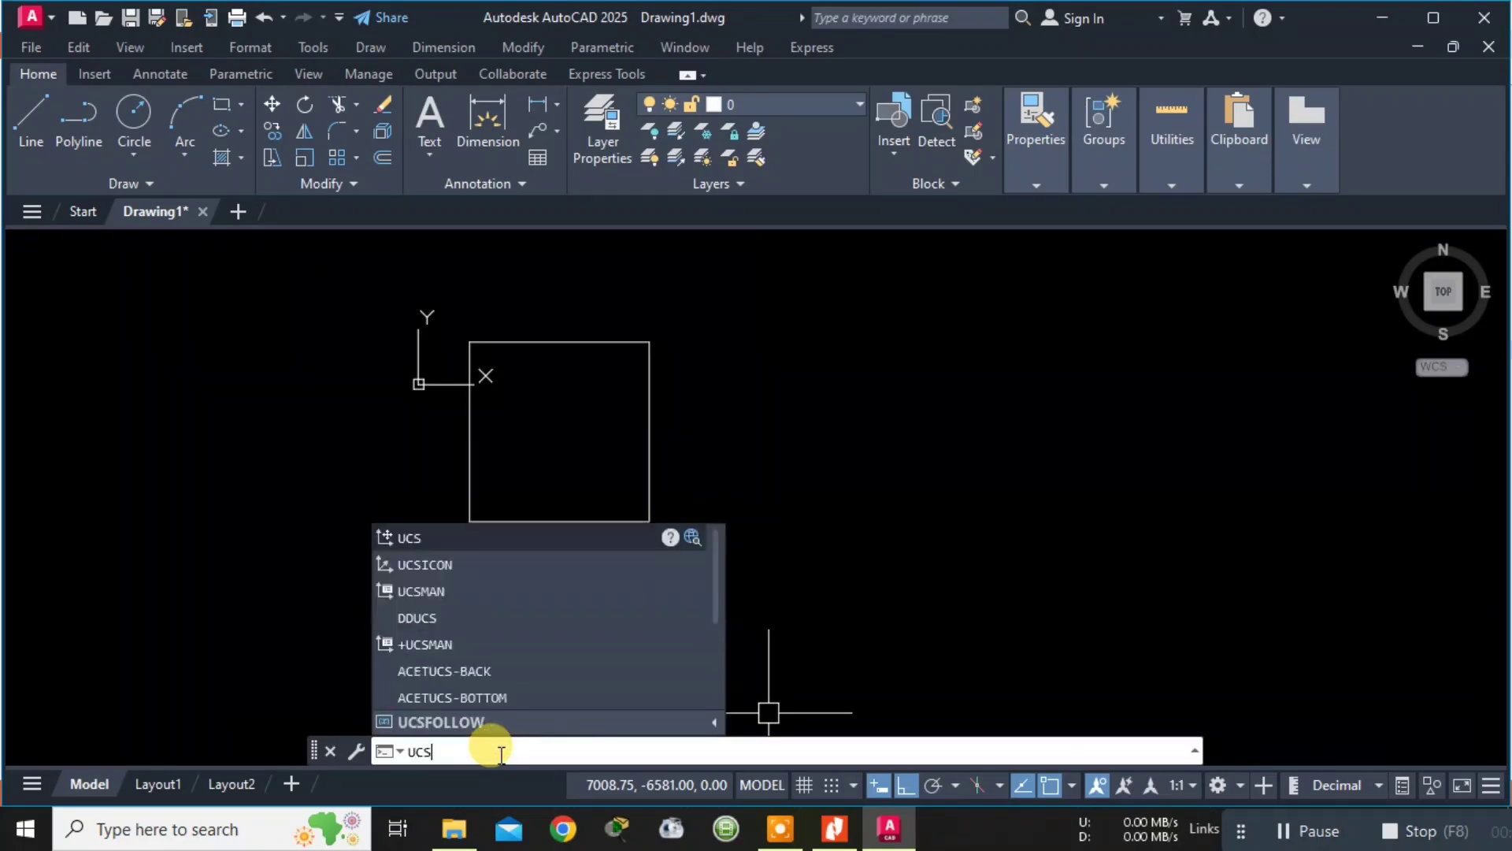
{"action": "type", "text": "icon"}
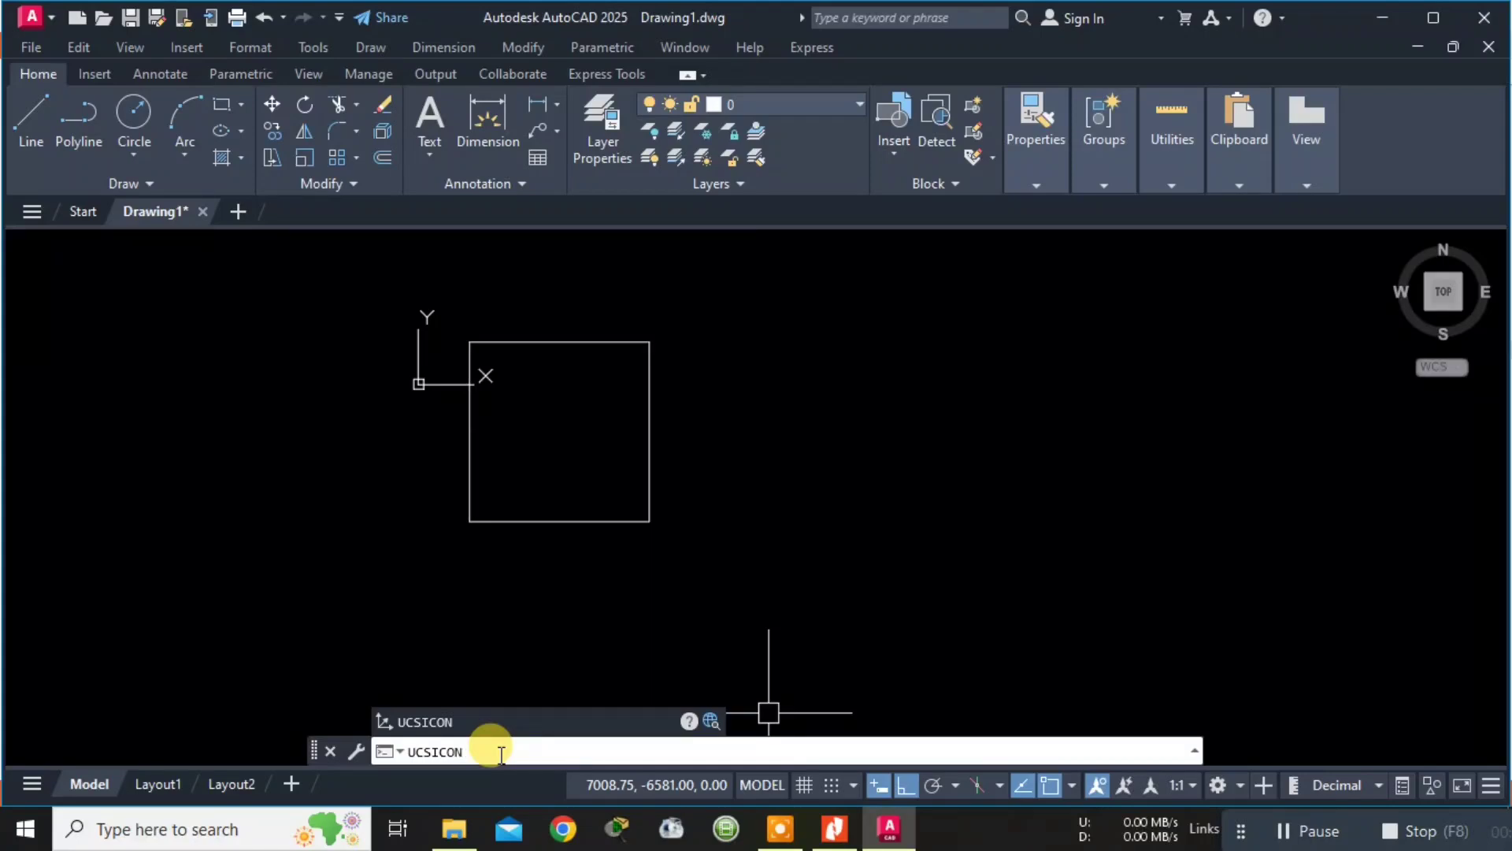
{"action": "key", "text": "Return"}
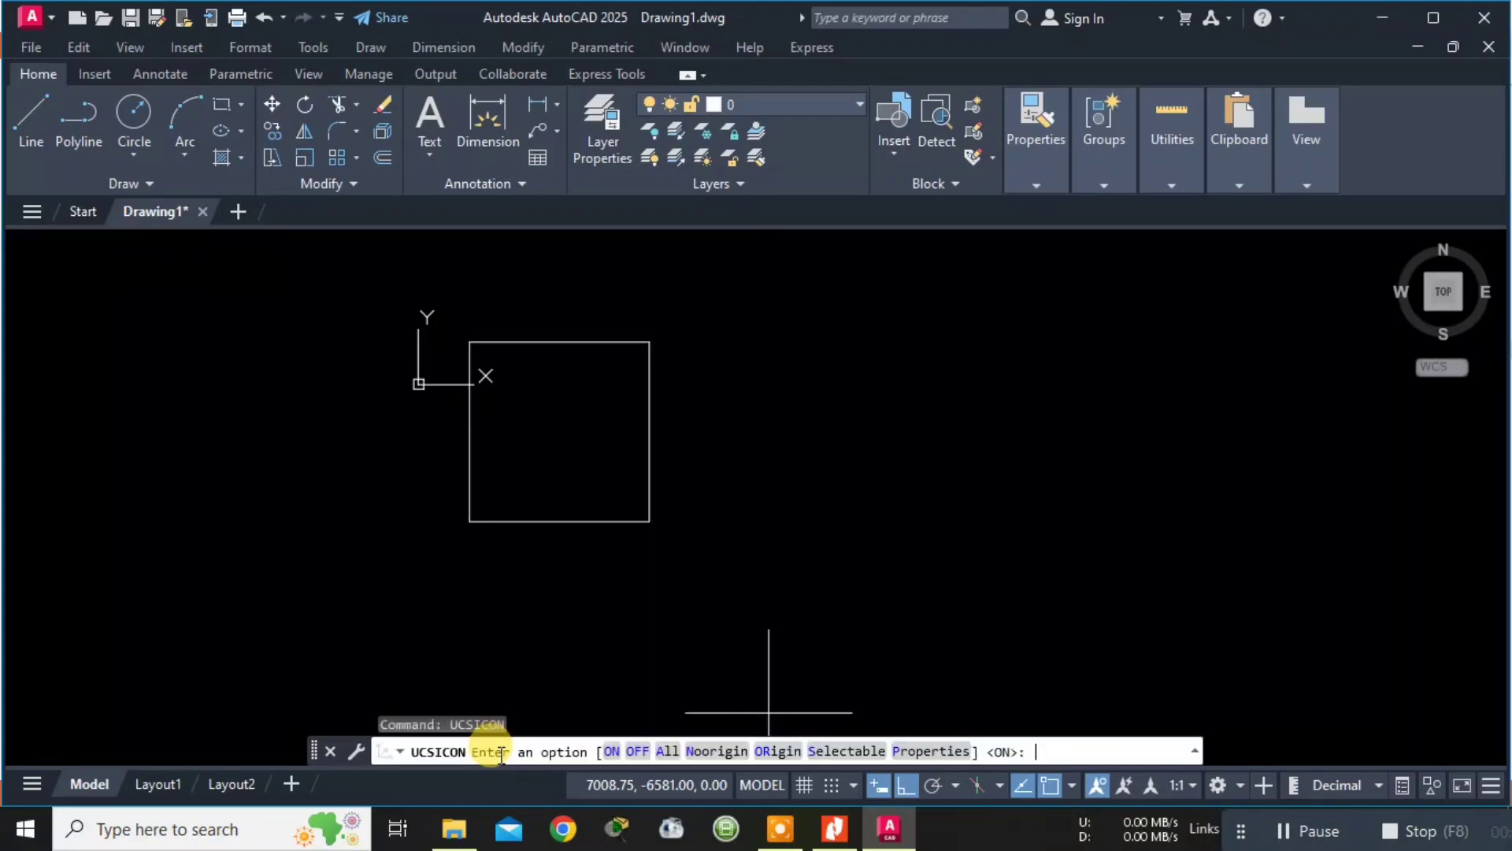
{"action": "type", "text": "OFF"}
{"action": "key", "text": "Return"}
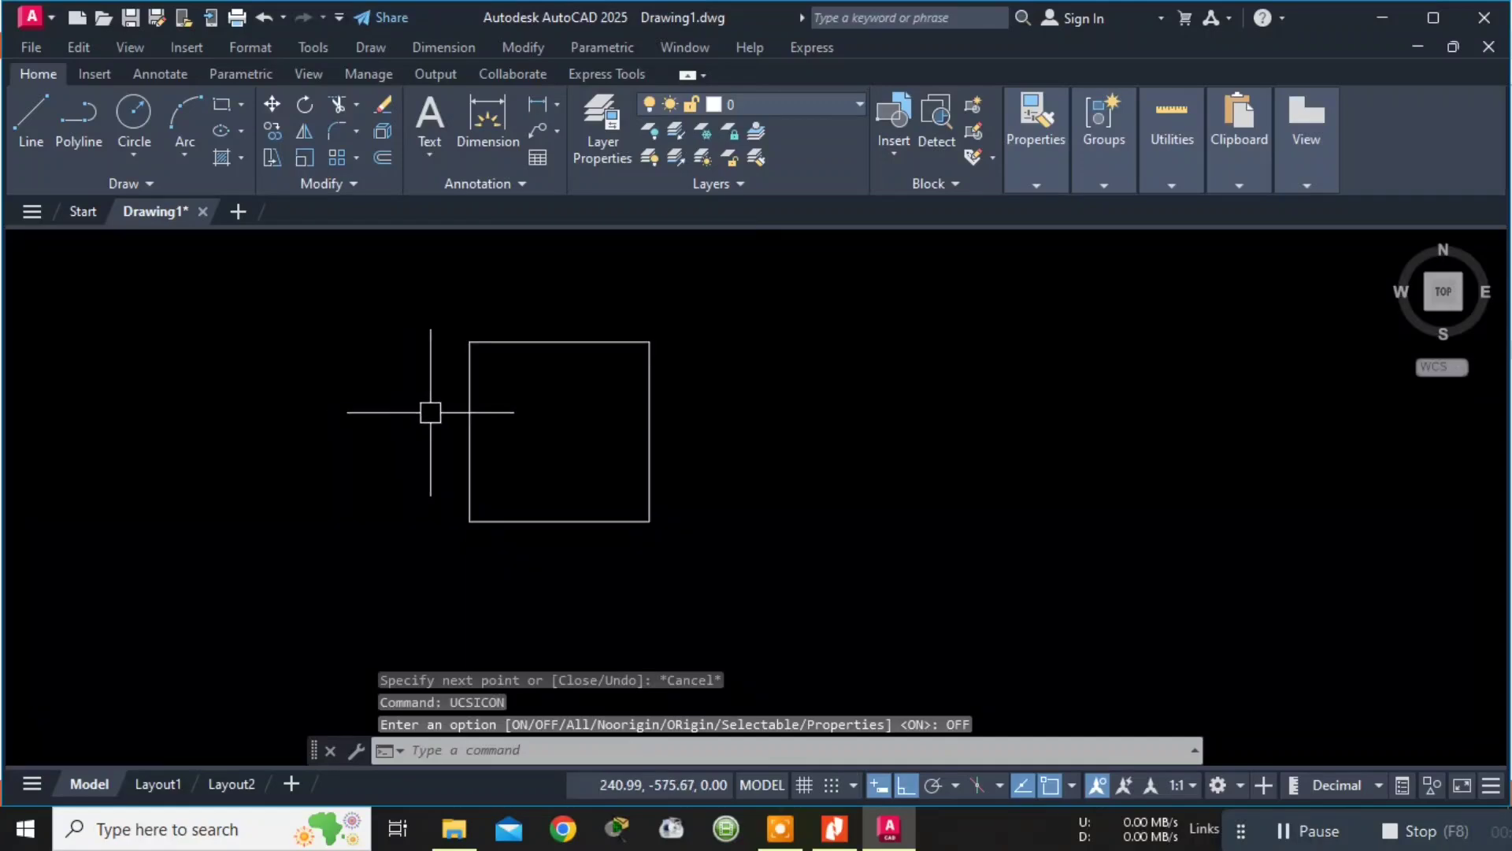
Check the wall thickness in the Nitro Pro reference plan, and offset the square's left side outward by 200 in AutoCAD.
{"action": "scroll", "coordinate": [462, 337], "scroll_direction": "up", "scroll_amount": 4}
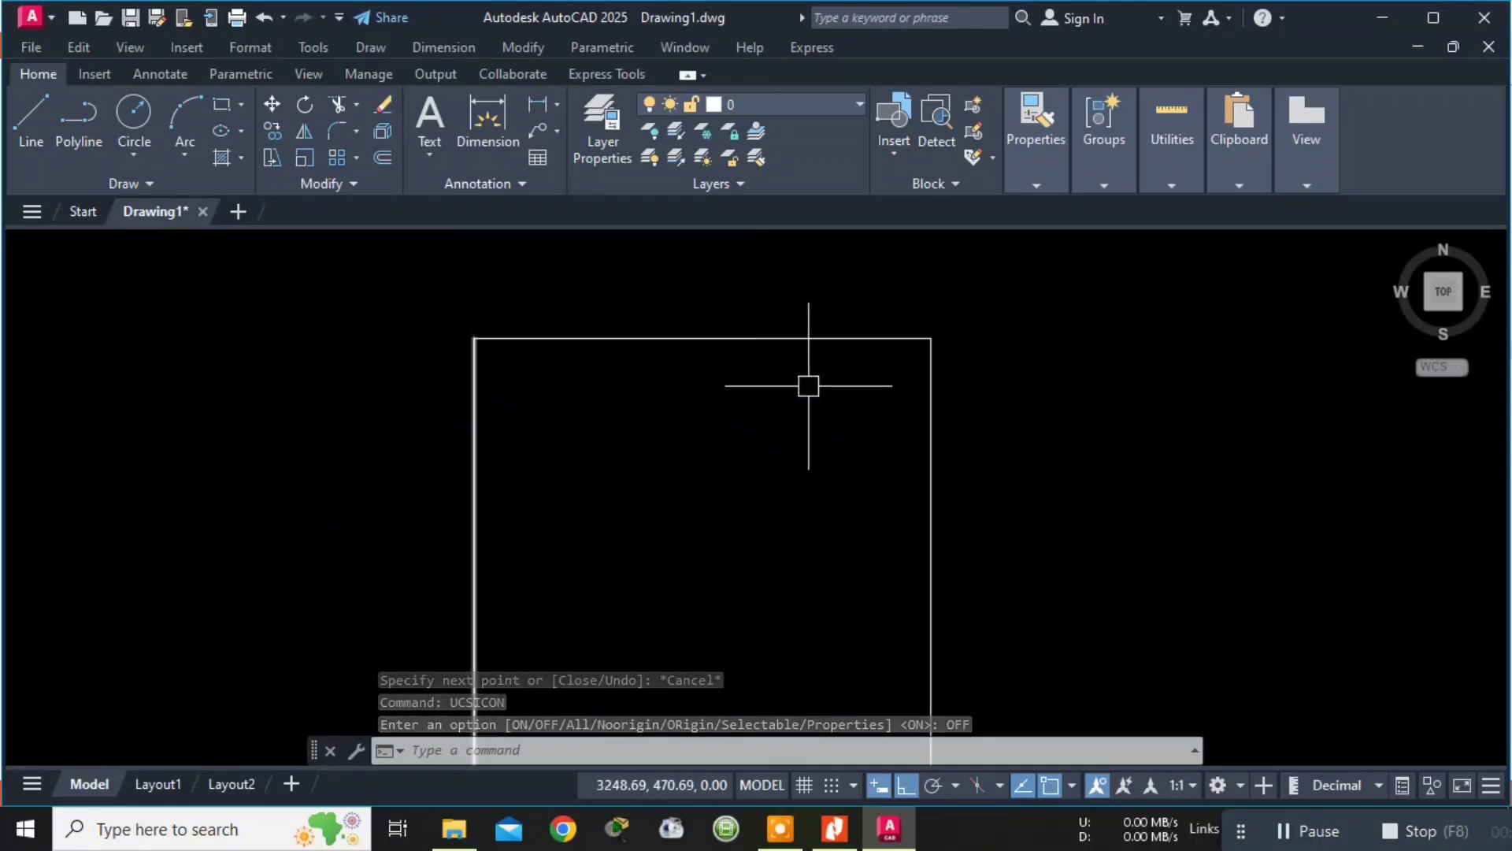
{"action": "scroll", "coordinate": [703, 386], "scroll_direction": "down", "scroll_amount": 4}
{"action": "middle_click_drag", "start_coordinate": [713, 413], "coordinate": [633, 395]}
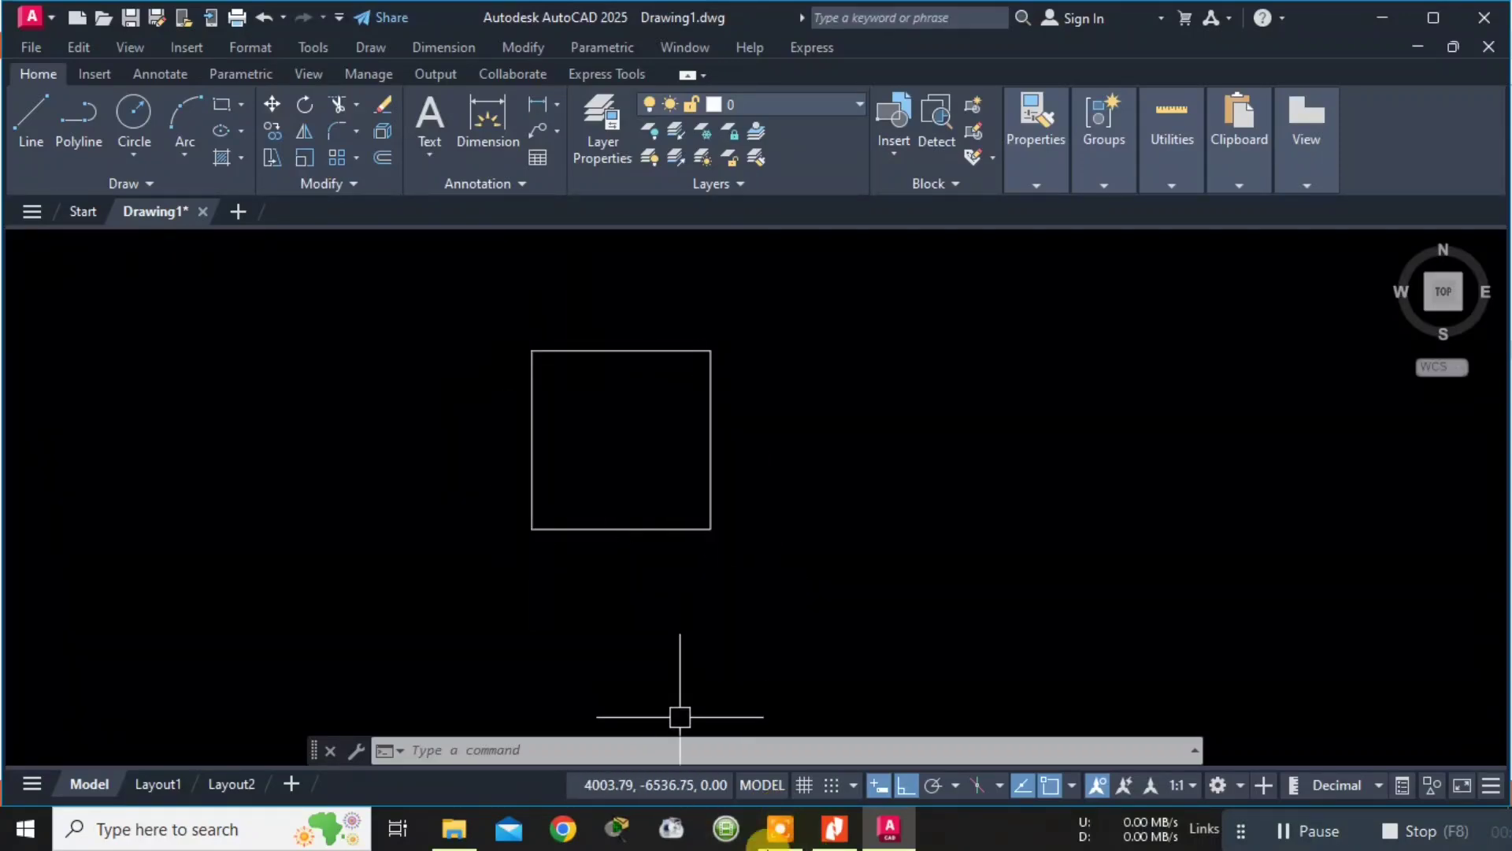
{"action": "mouse_move", "coordinate": [834, 828]}
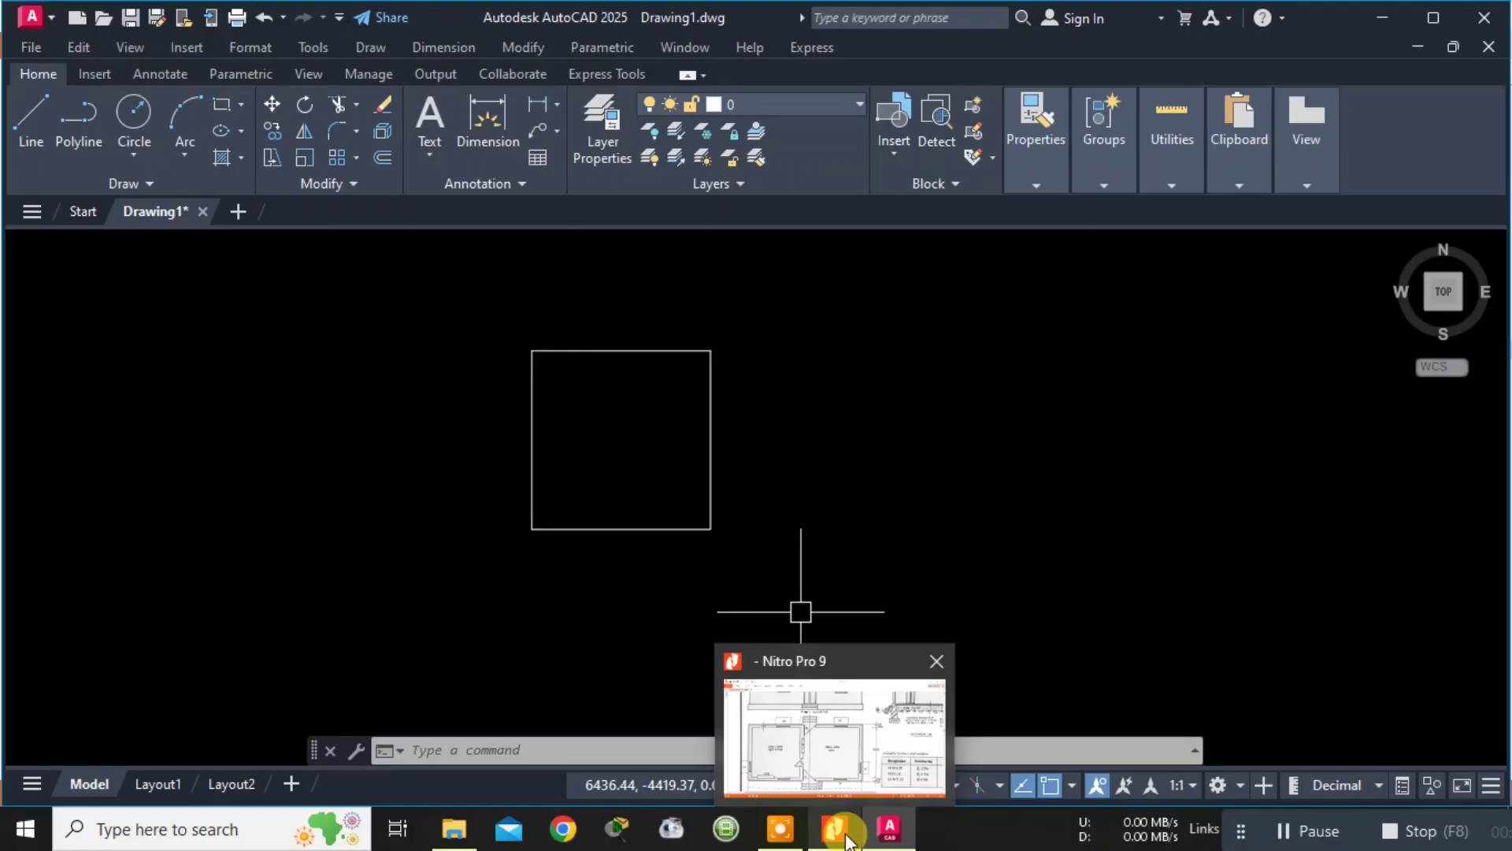
{"action": "left_click", "coordinate": [837, 828]}
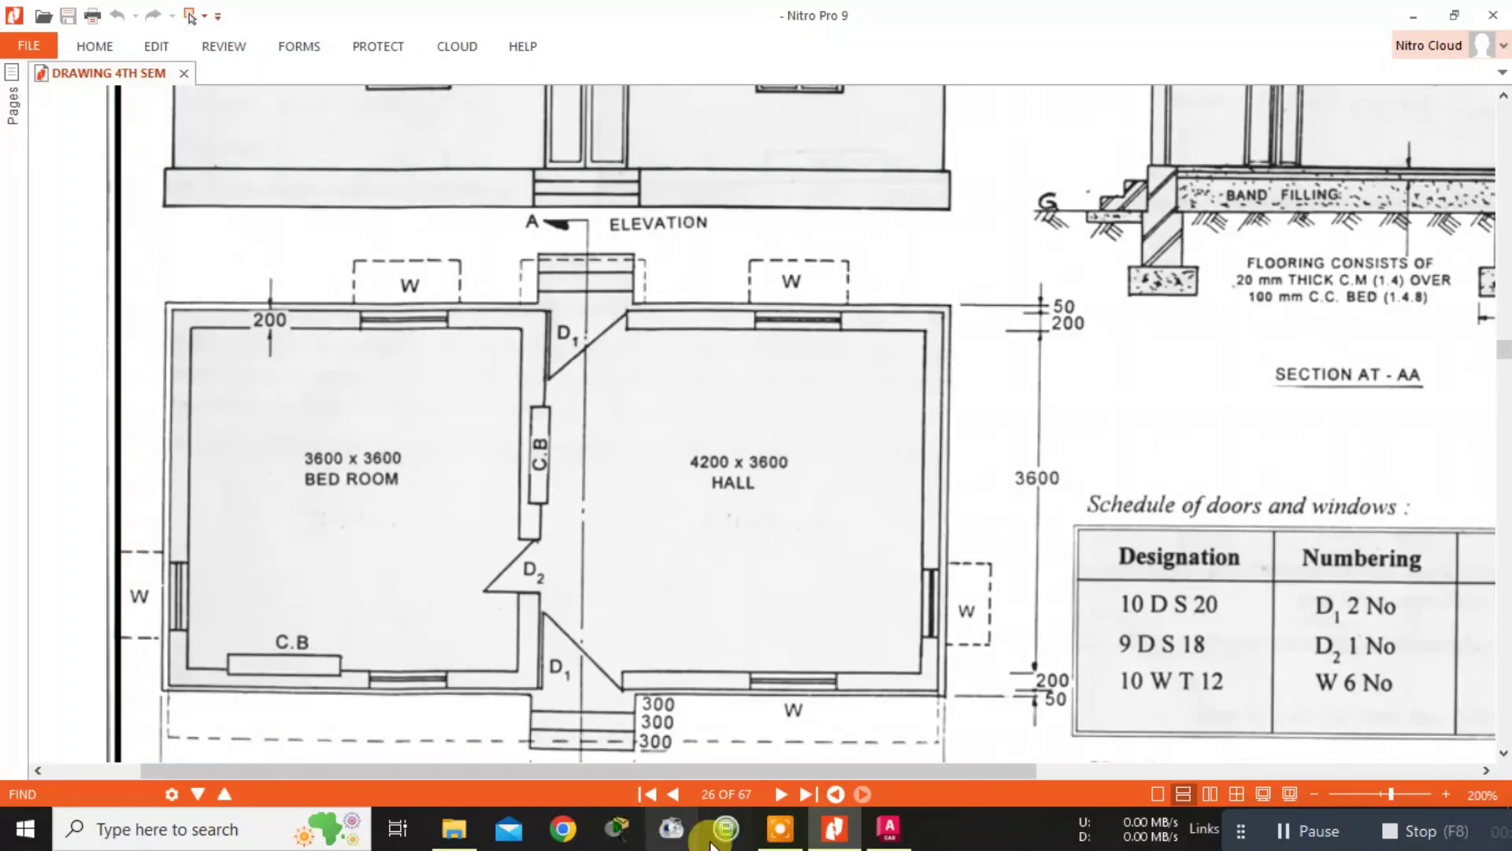
{"action": "left_click", "coordinate": [892, 831]}
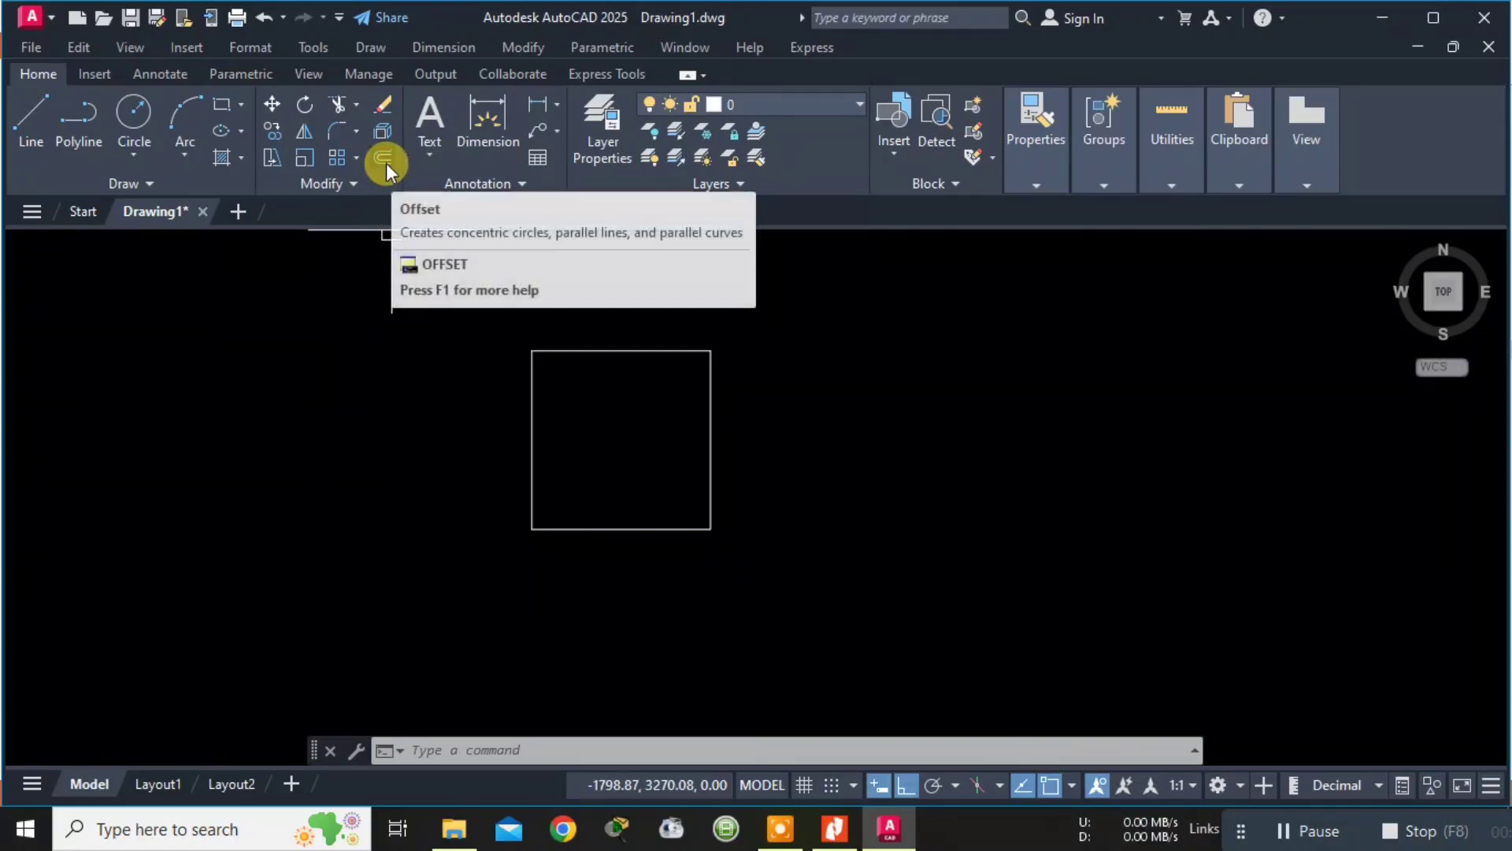
{"action": "left_click", "coordinate": [468, 750]}
{"action": "type", "text": "o"}
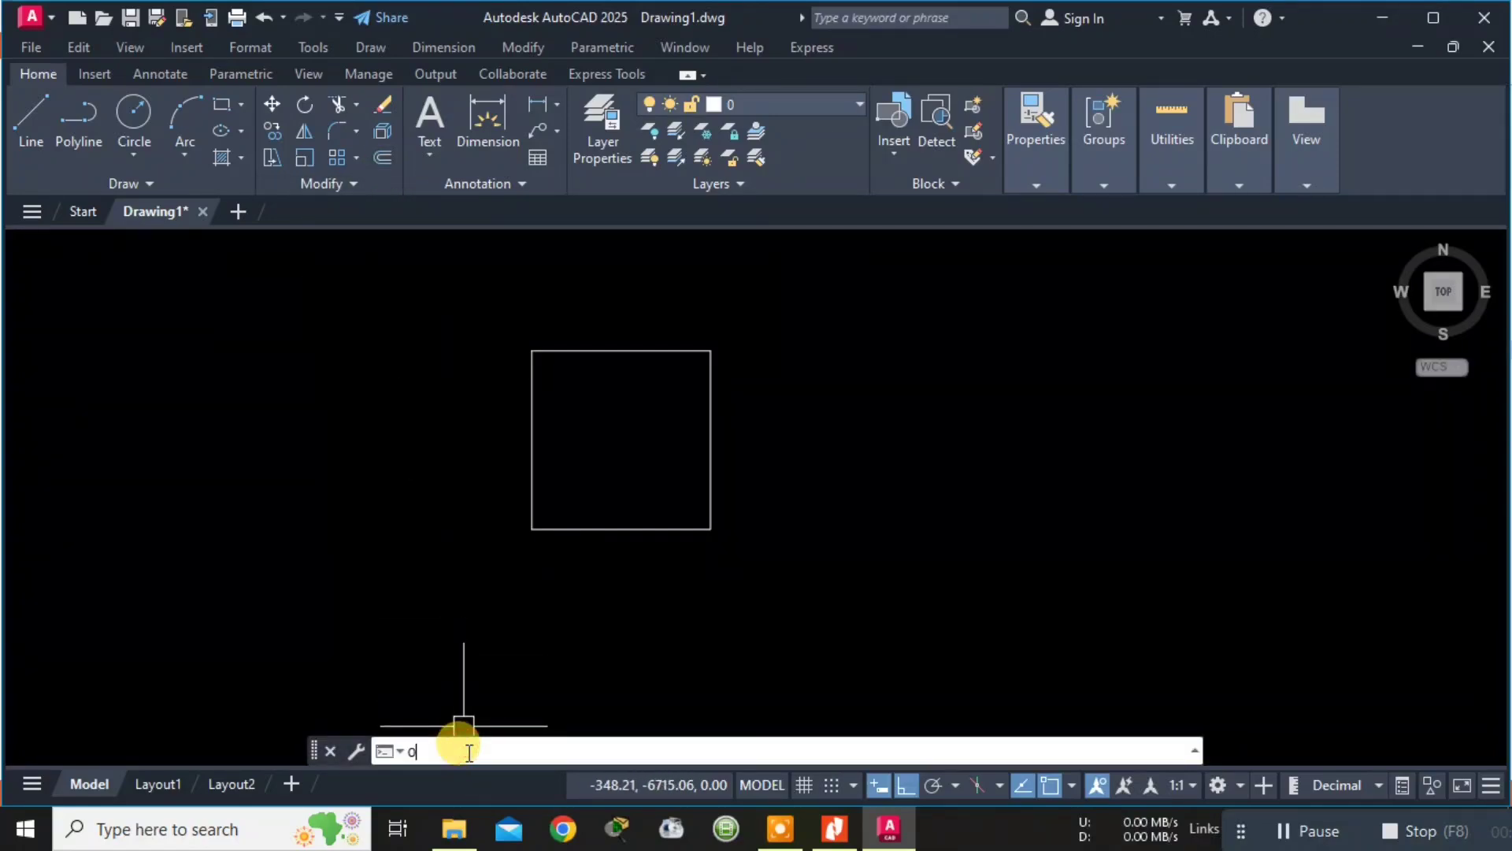
{"action": "type", "text": "ffset"}
{"action": "key", "text": "Return"}
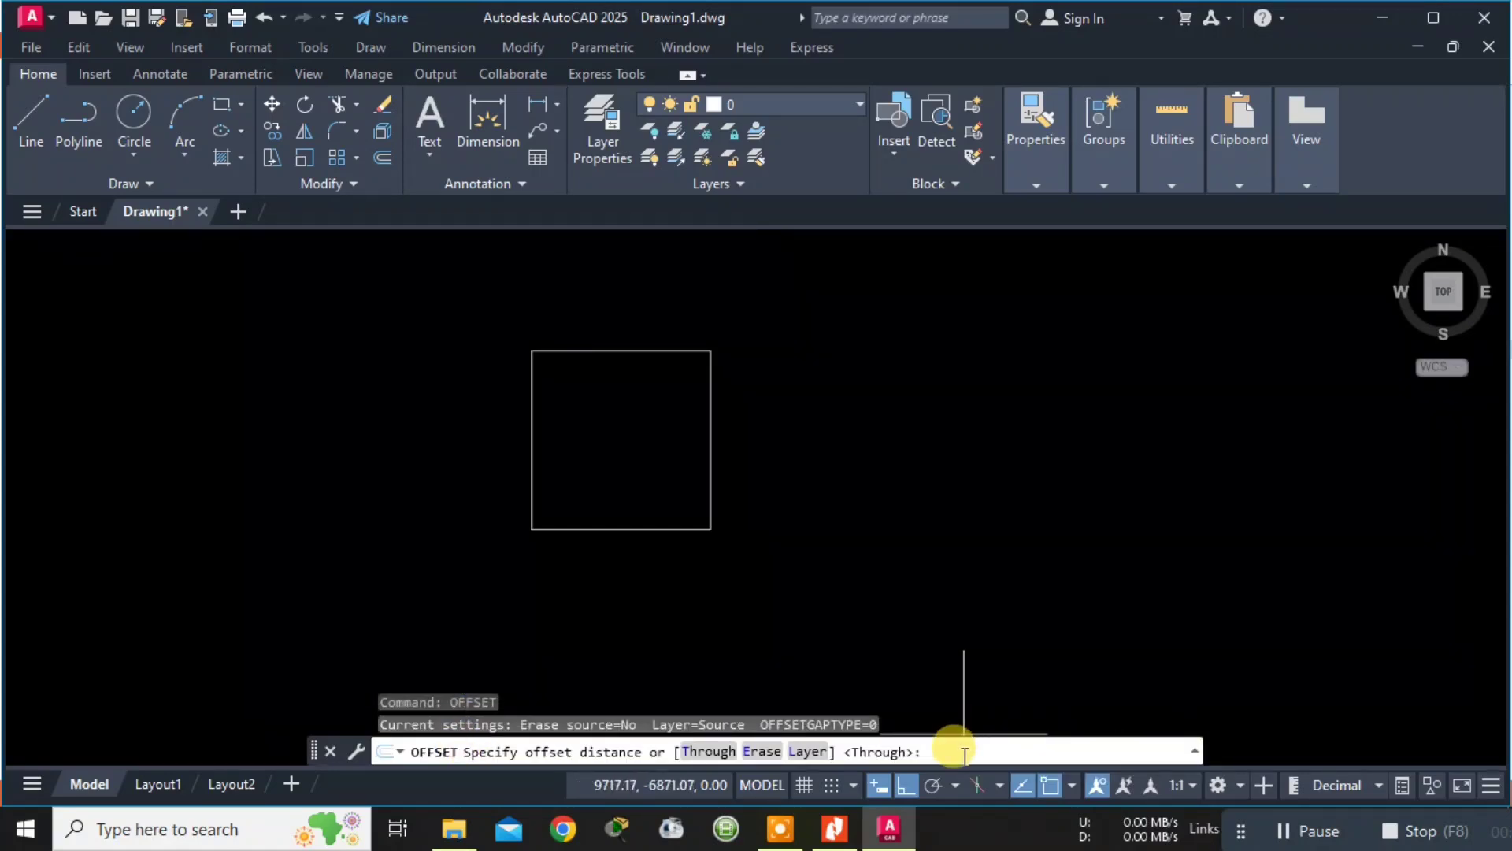
{"action": "key", "text": "Return"}
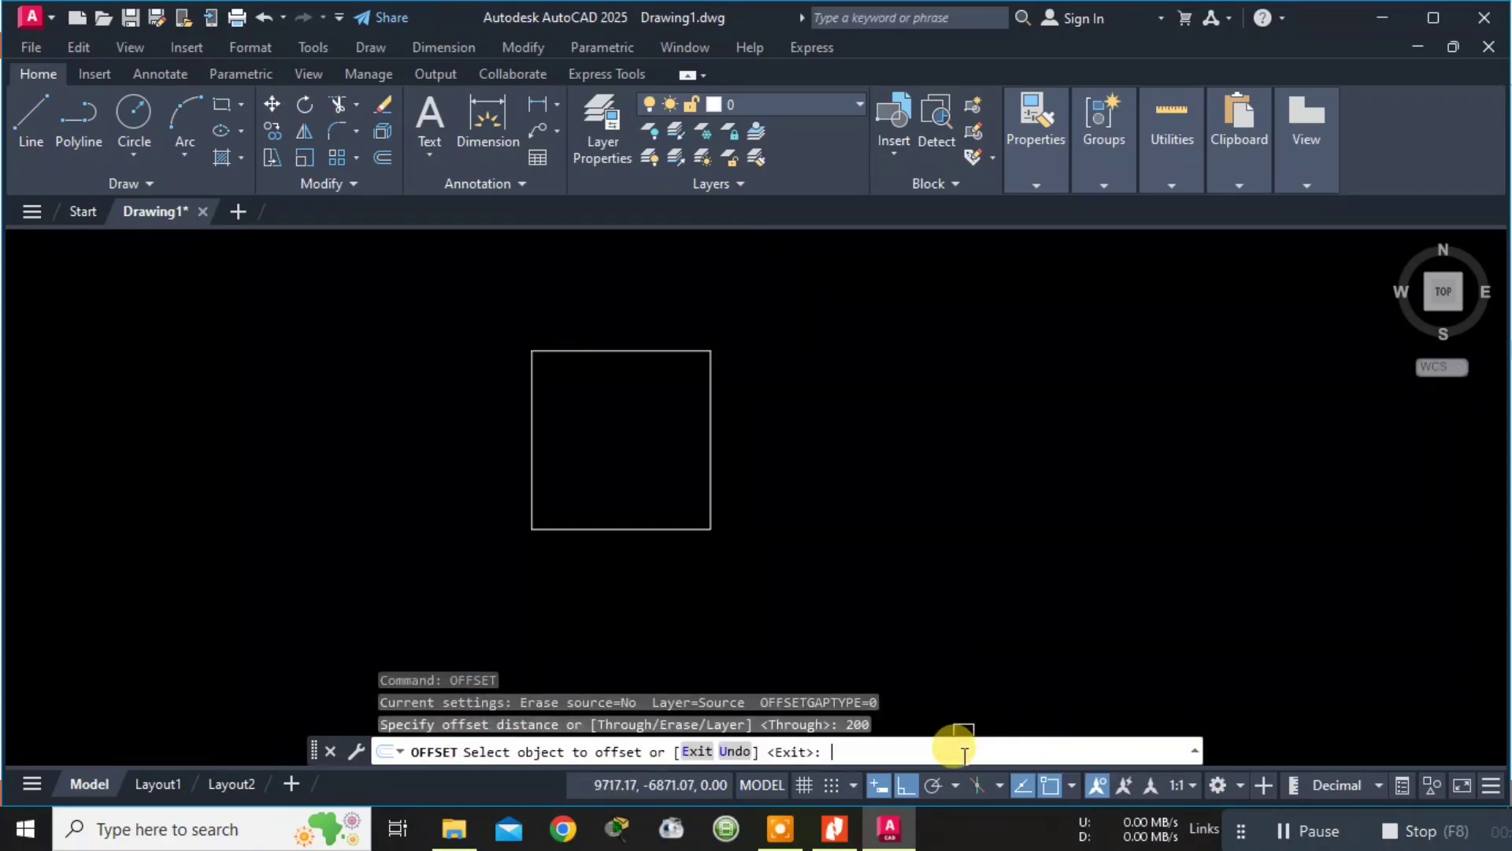
{"action": "left_click", "coordinate": [534, 430]}
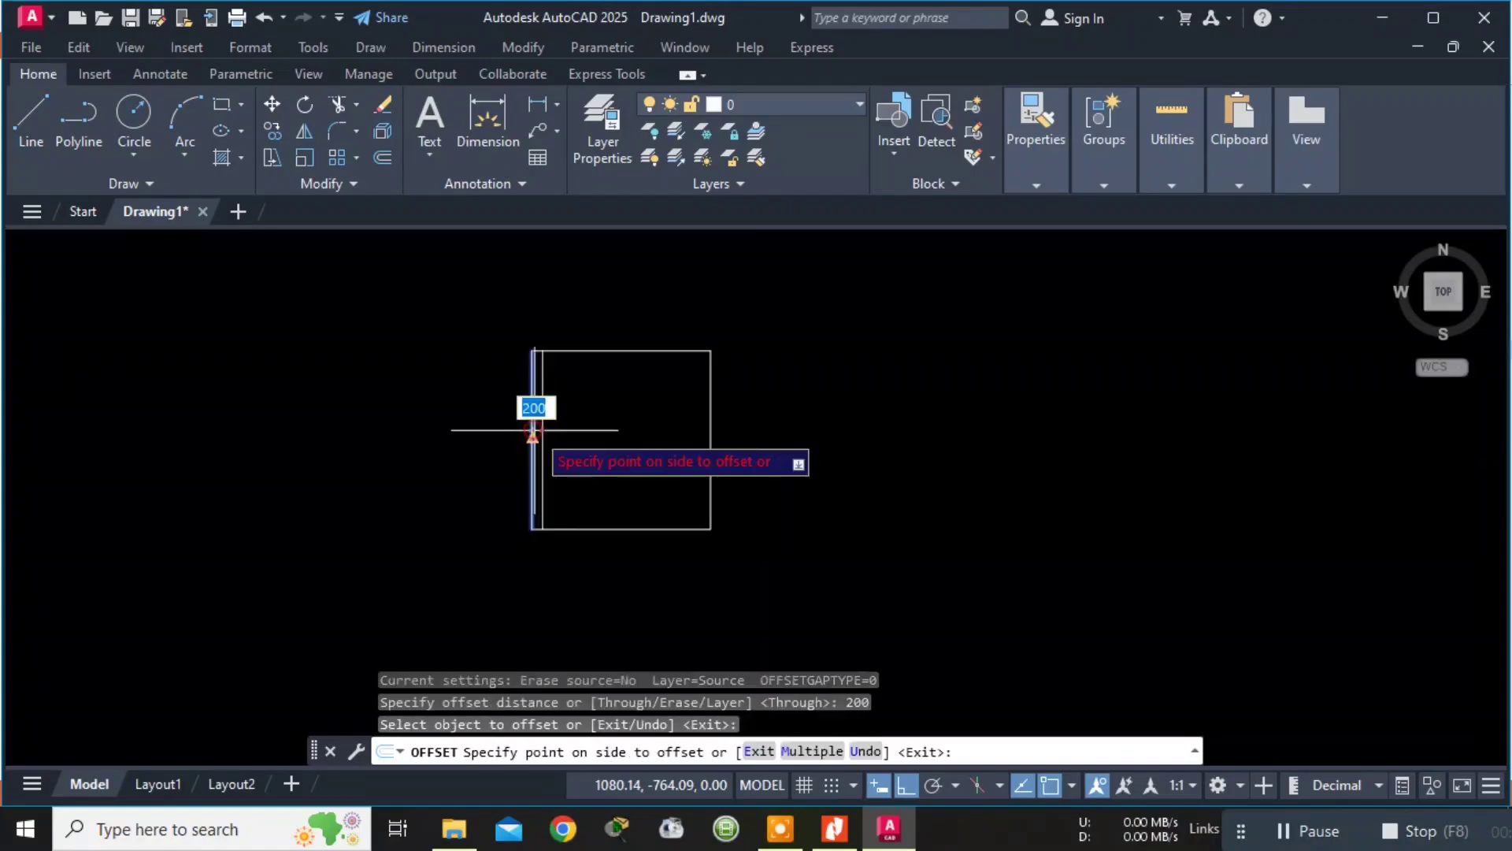
{"action": "left_click", "coordinate": [501, 428]}
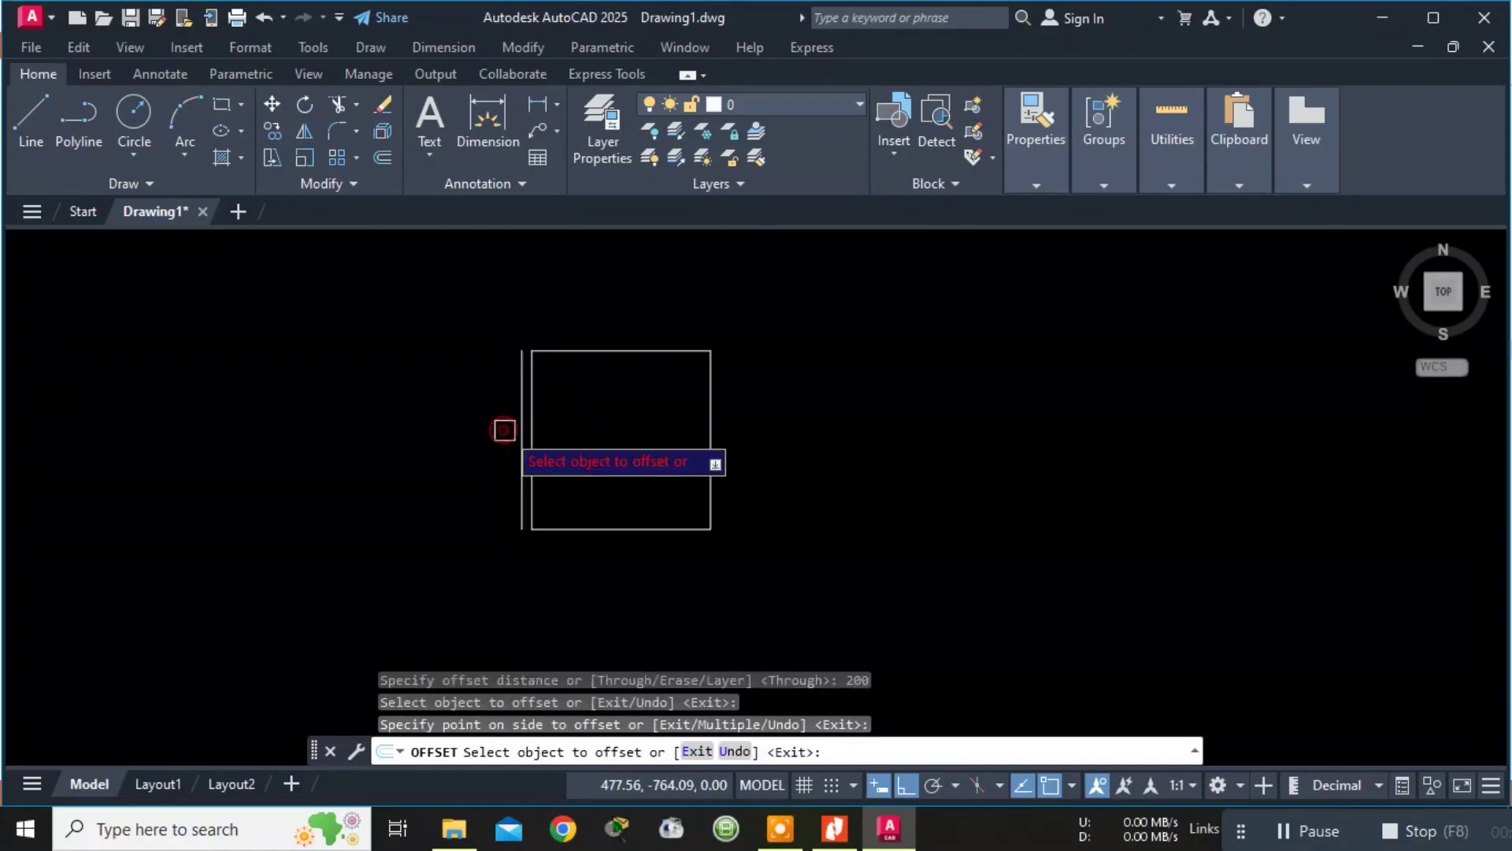
Offset the top, right and bottom sides of the square outward by 200 and end the Offset command.
{"action": "left_click", "coordinate": [547, 348]}
{"action": "left_click", "coordinate": [547, 324]}
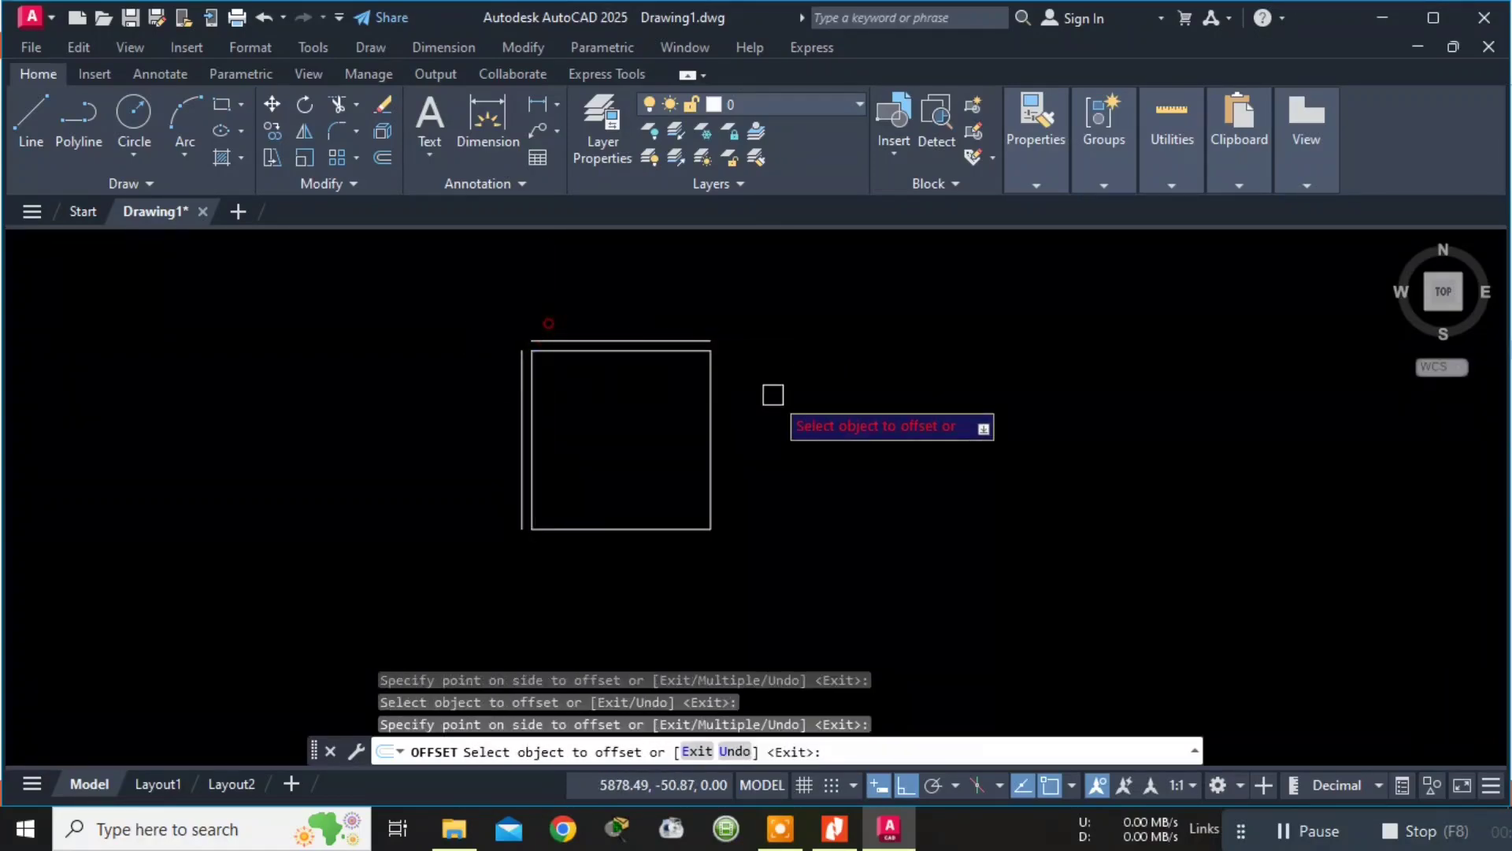
{"action": "left_click", "coordinate": [712, 417]}
{"action": "left_click", "coordinate": [731, 418]}
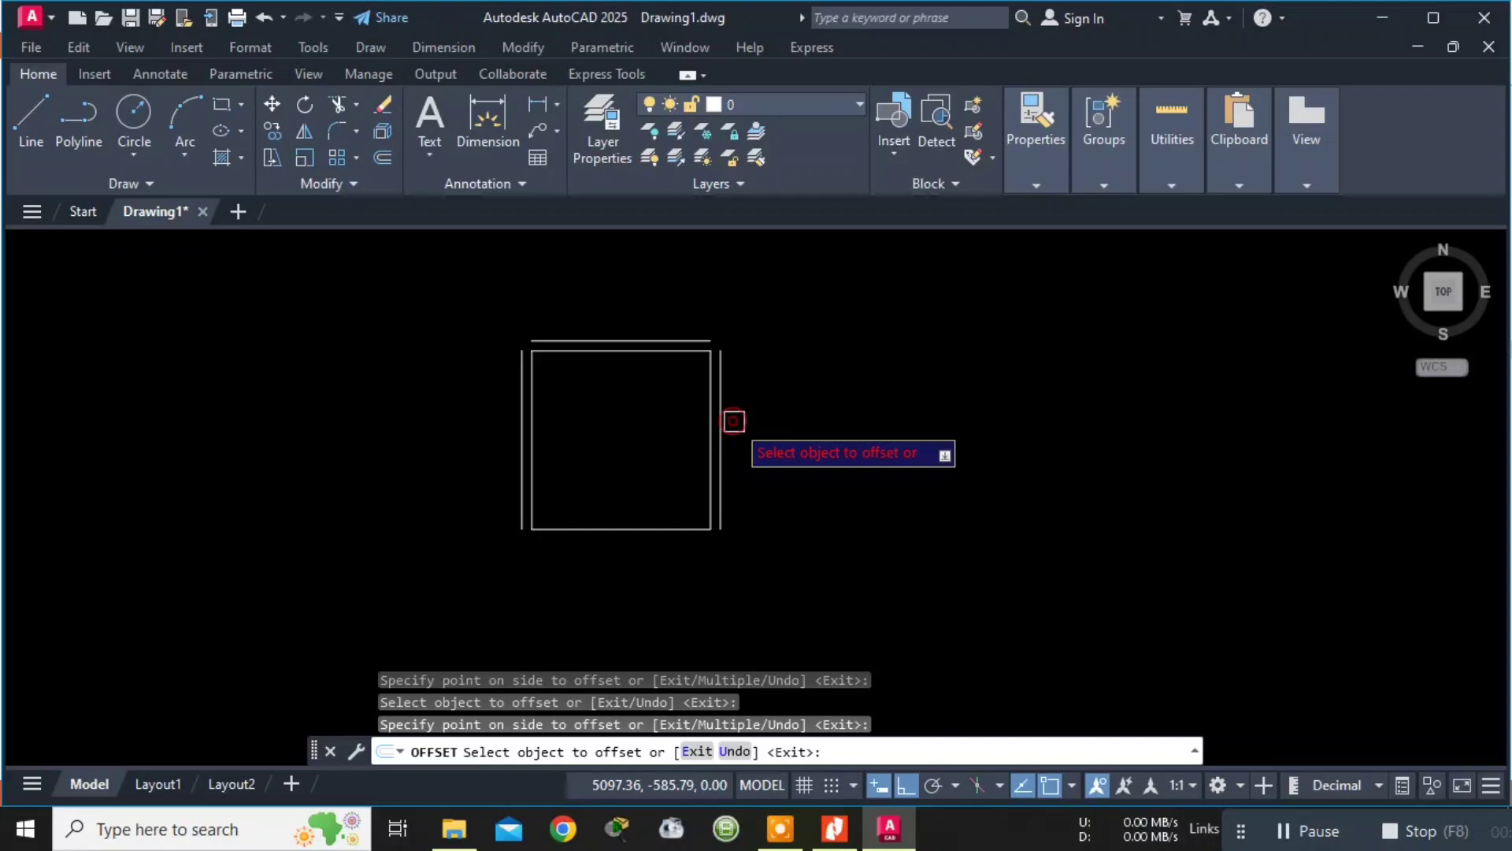
{"action": "left_click", "coordinate": [648, 527]}
{"action": "left_click", "coordinate": [642, 549]}
{"action": "scroll", "coordinate": [654, 429], "scroll_direction": "up", "scroll_amount": 5}
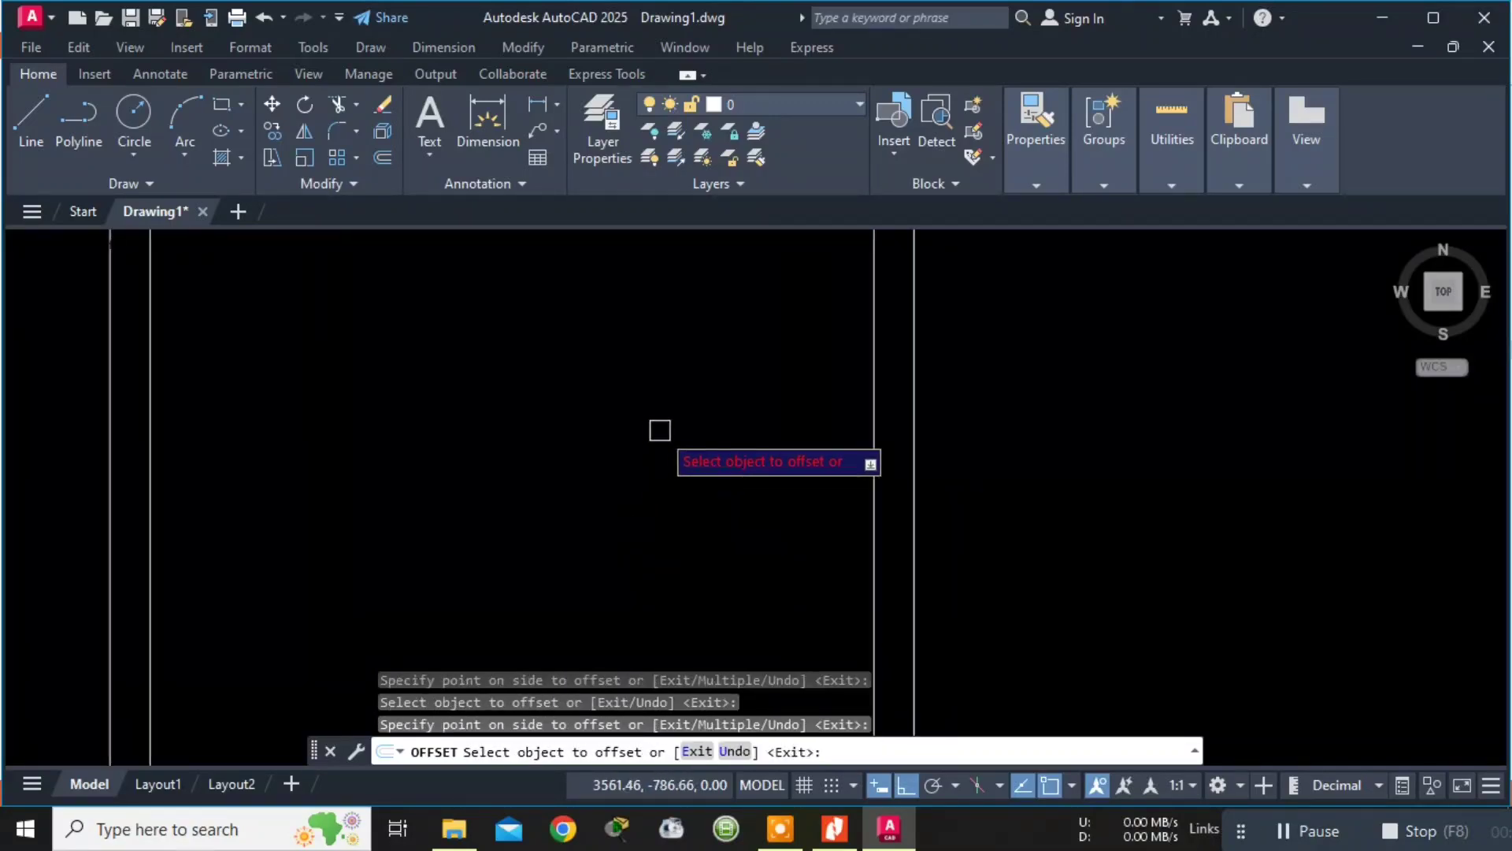
{"action": "scroll", "coordinate": [660, 430], "scroll_direction": "down", "scroll_amount": 5}
{"action": "middle_click_drag", "start_coordinate": [678, 365], "coordinate": [683, 461]}
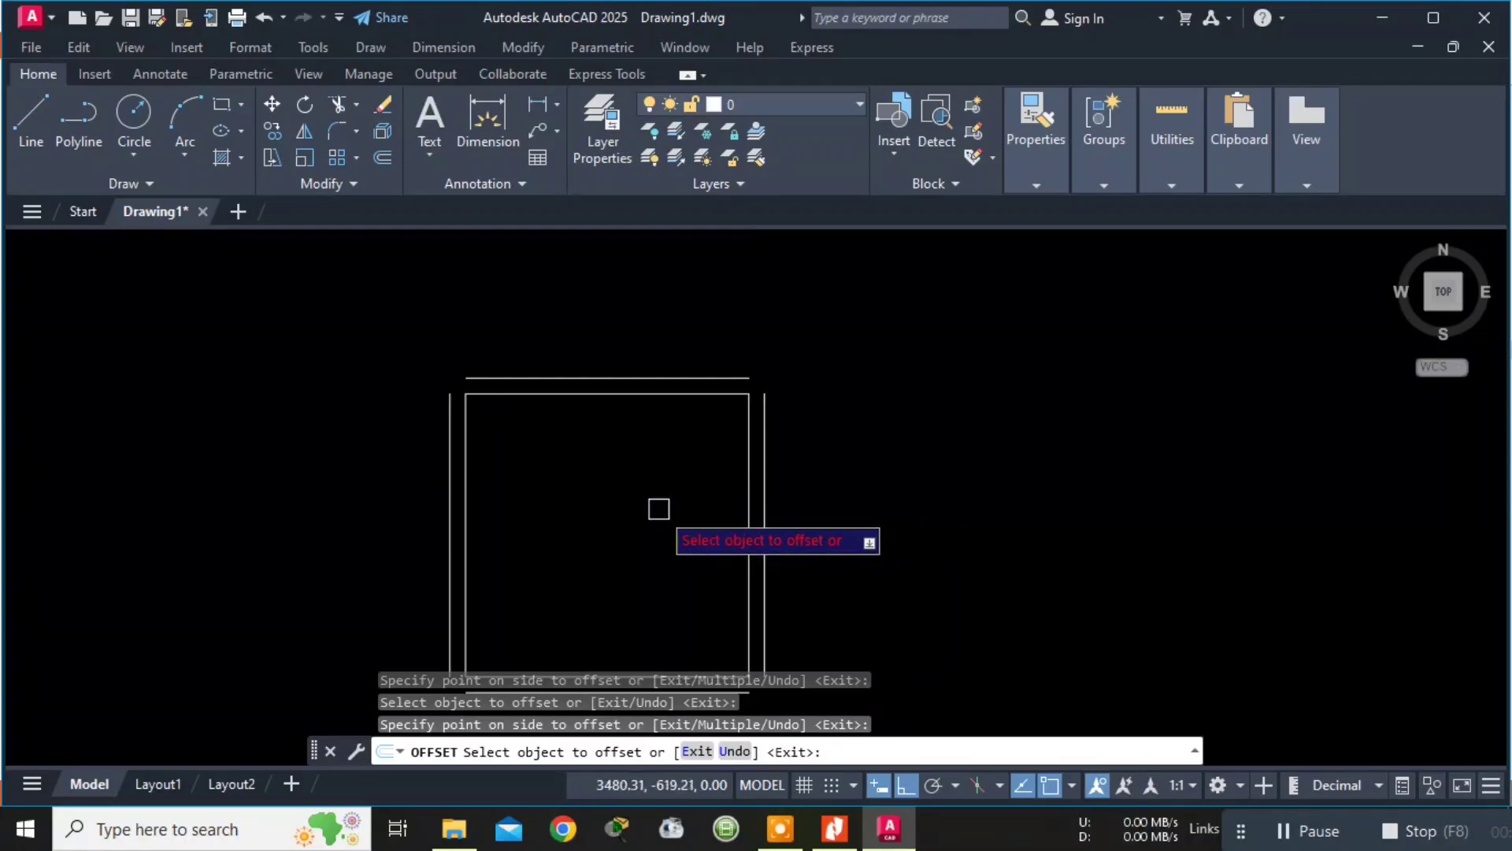
{"action": "key", "text": "Escape"}
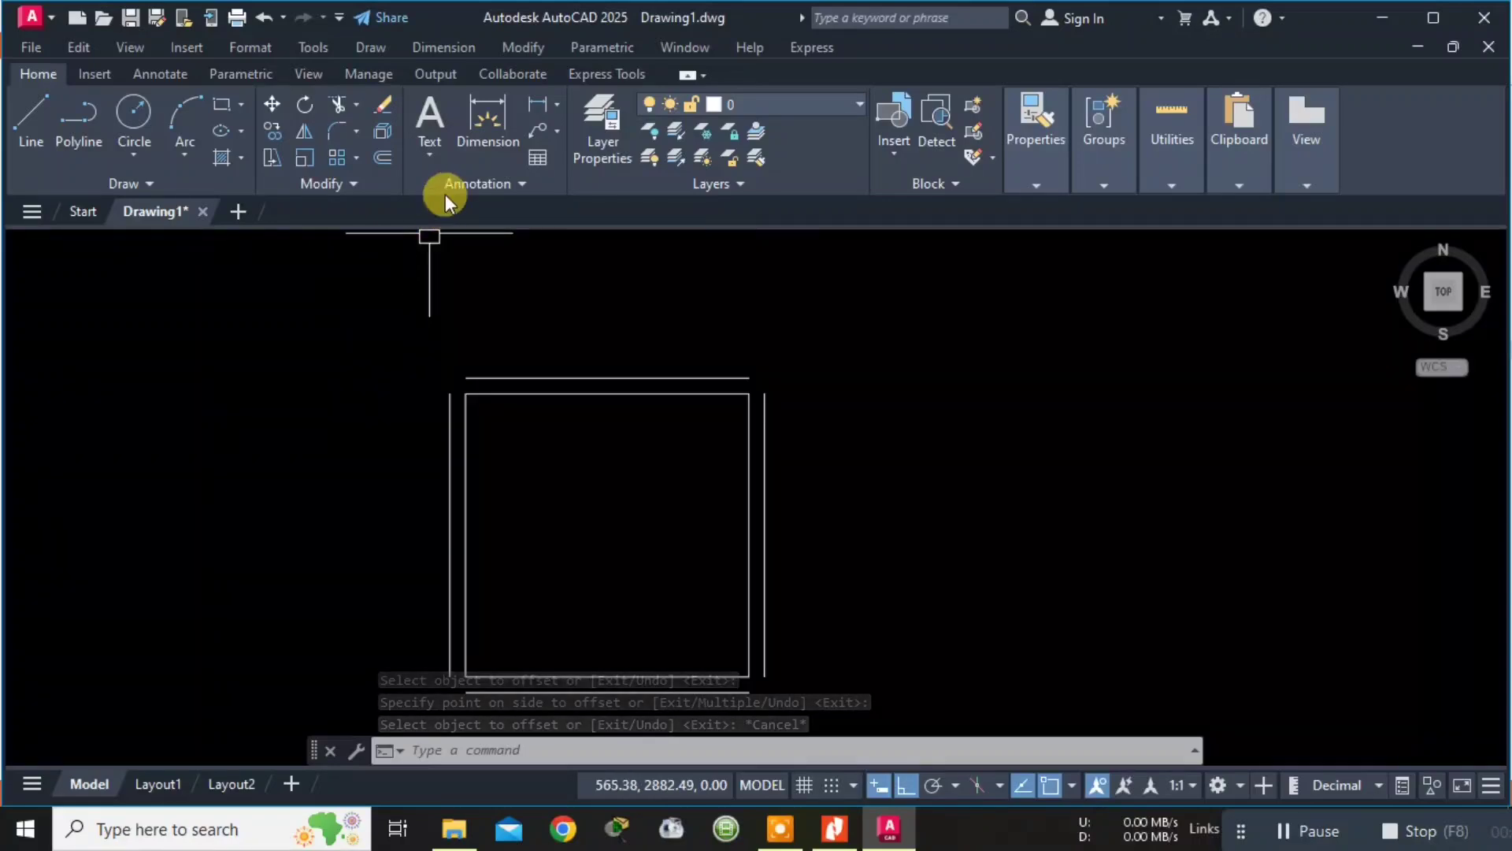
Add a linear dimension across the square's top inner side, placing the dimension line just inside the room.
{"action": "left_click", "coordinate": [538, 103]}
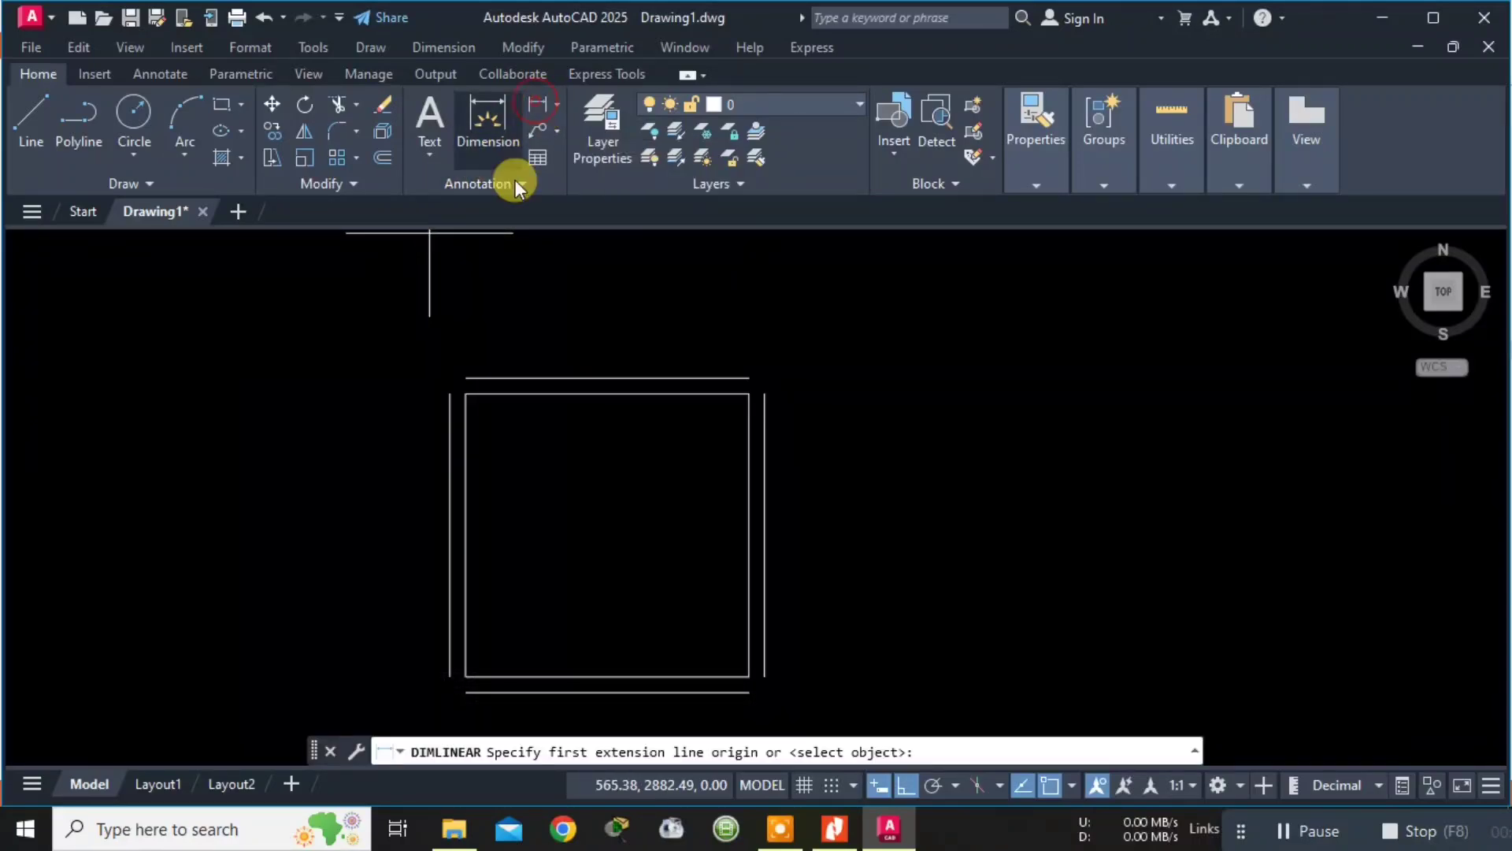
{"action": "left_click", "coordinate": [467, 392]}
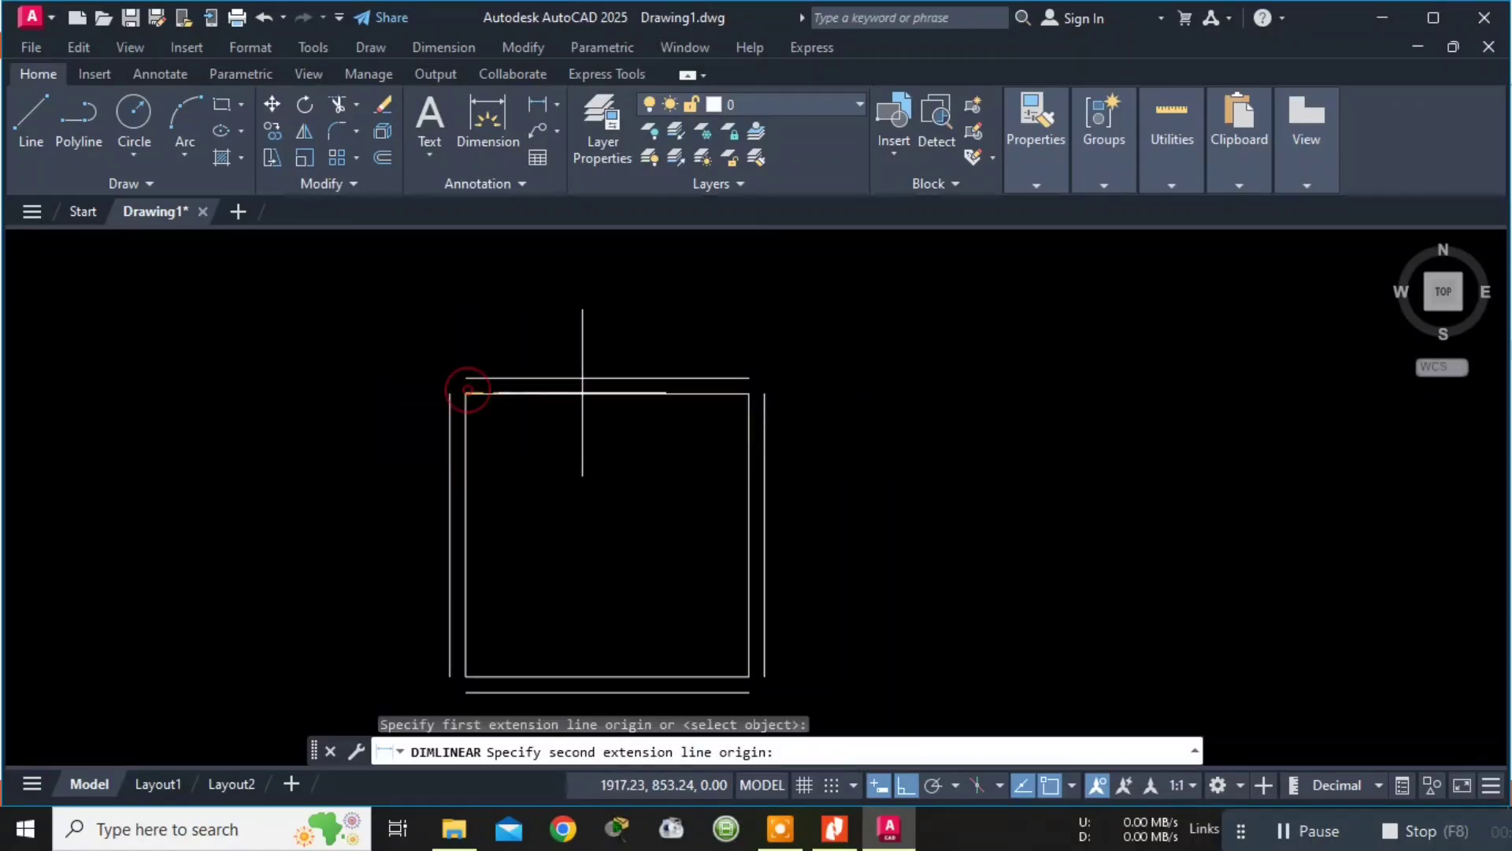
{"action": "left_click", "coordinate": [749, 392]}
{"action": "left_click", "coordinate": [669, 437]}
{"action": "scroll", "coordinate": [622, 458], "scroll_direction": "up", "scroll_amount": 5}
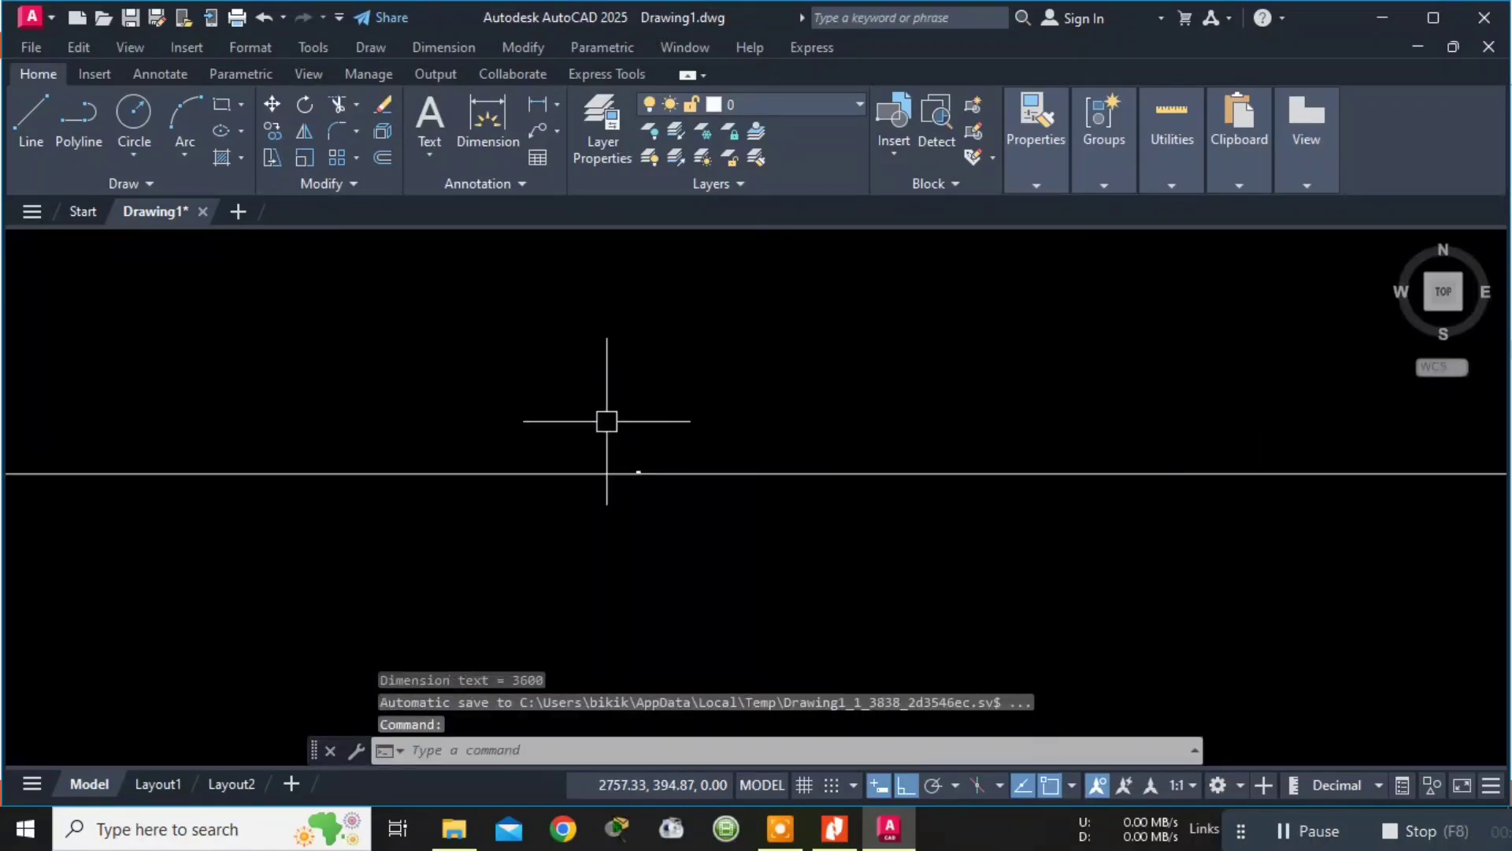
{"action": "scroll", "coordinate": [652, 467], "scroll_direction": "up", "scroll_amount": 2}
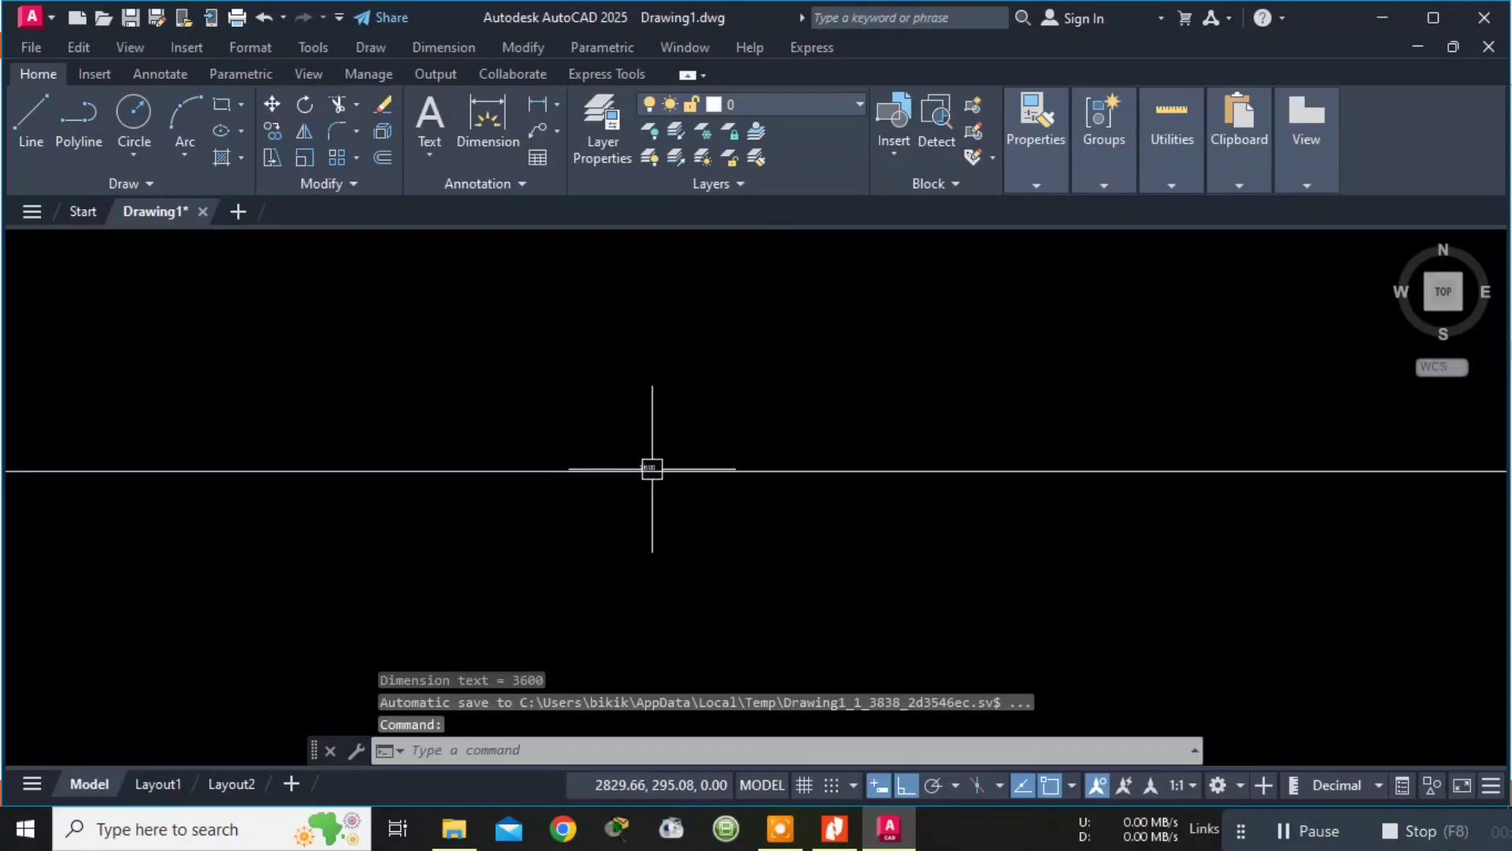
{"action": "scroll", "coordinate": [668, 463], "scroll_direction": "down", "scroll_amount": 10}
{"action": "middle_click_drag", "start_coordinate": [679, 476], "coordinate": [633, 345]}
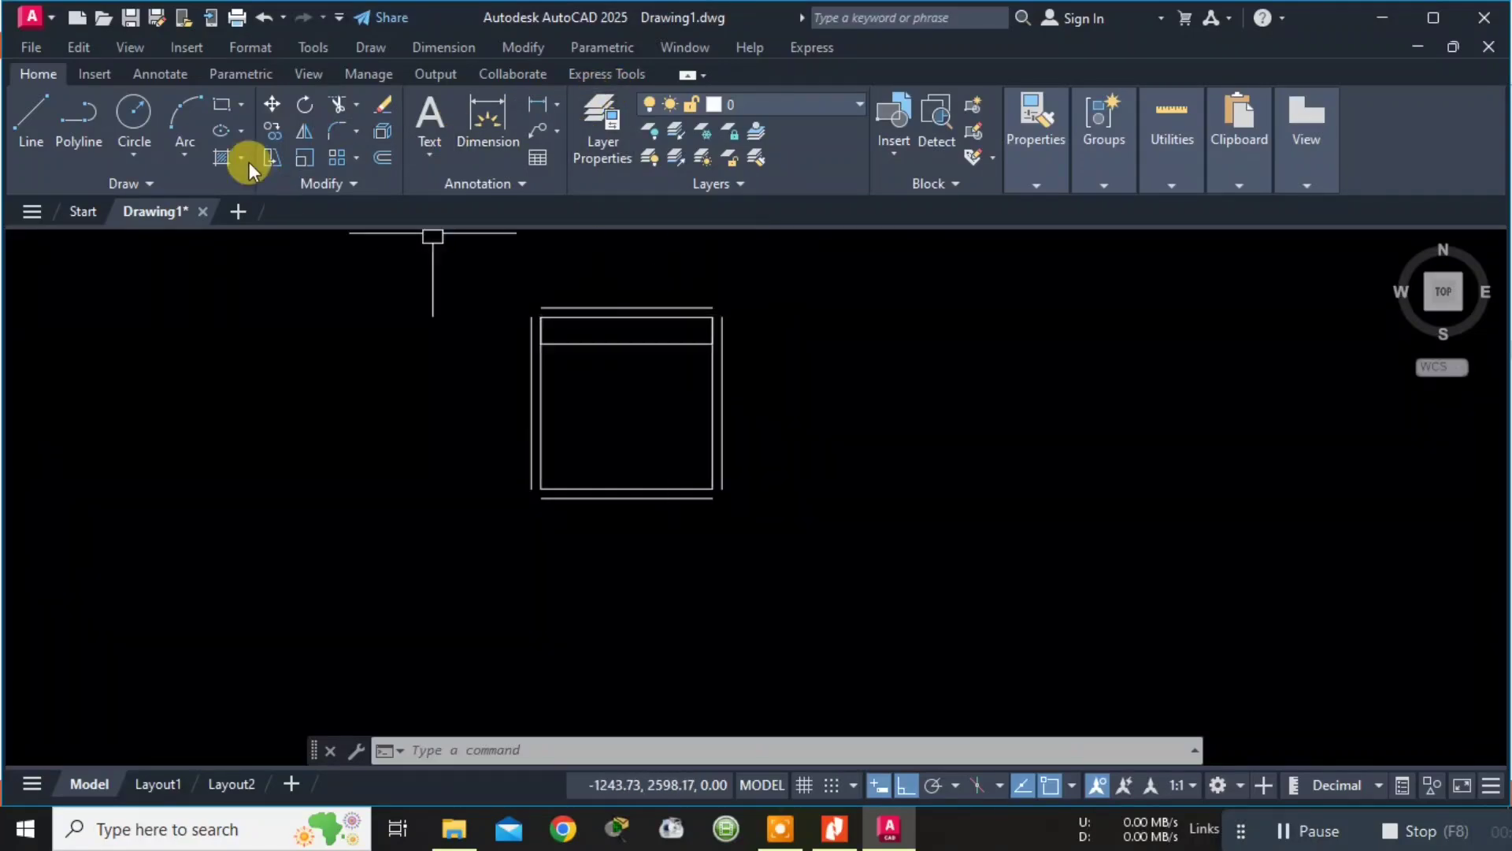
{"action": "left_click", "coordinate": [537, 100]}
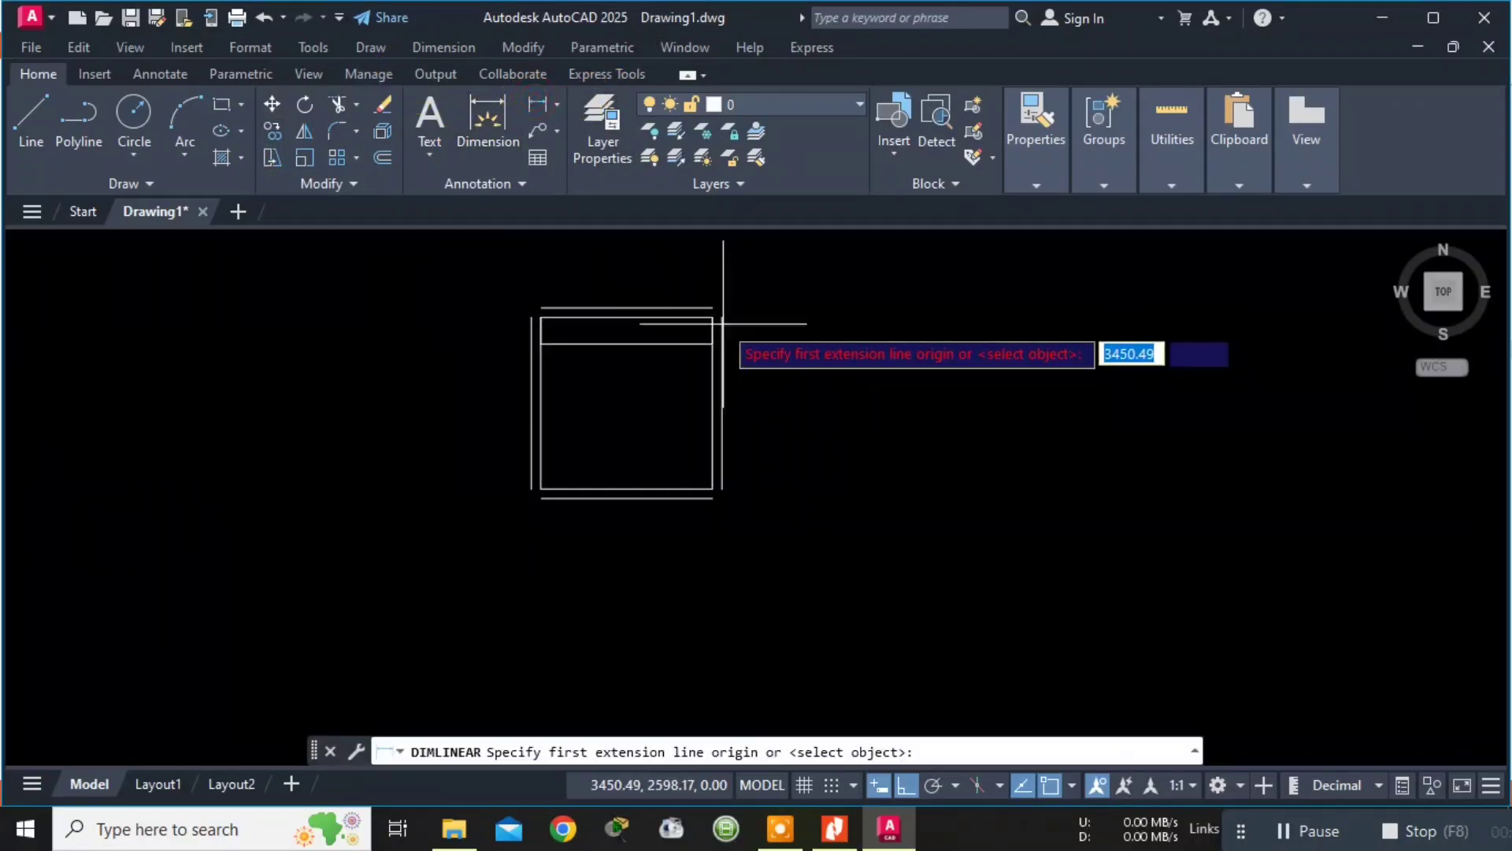
{"action": "scroll", "coordinate": [719, 328], "scroll_direction": "up", "scroll_amount": 4}
{"action": "left_click", "coordinate": [693, 309]}
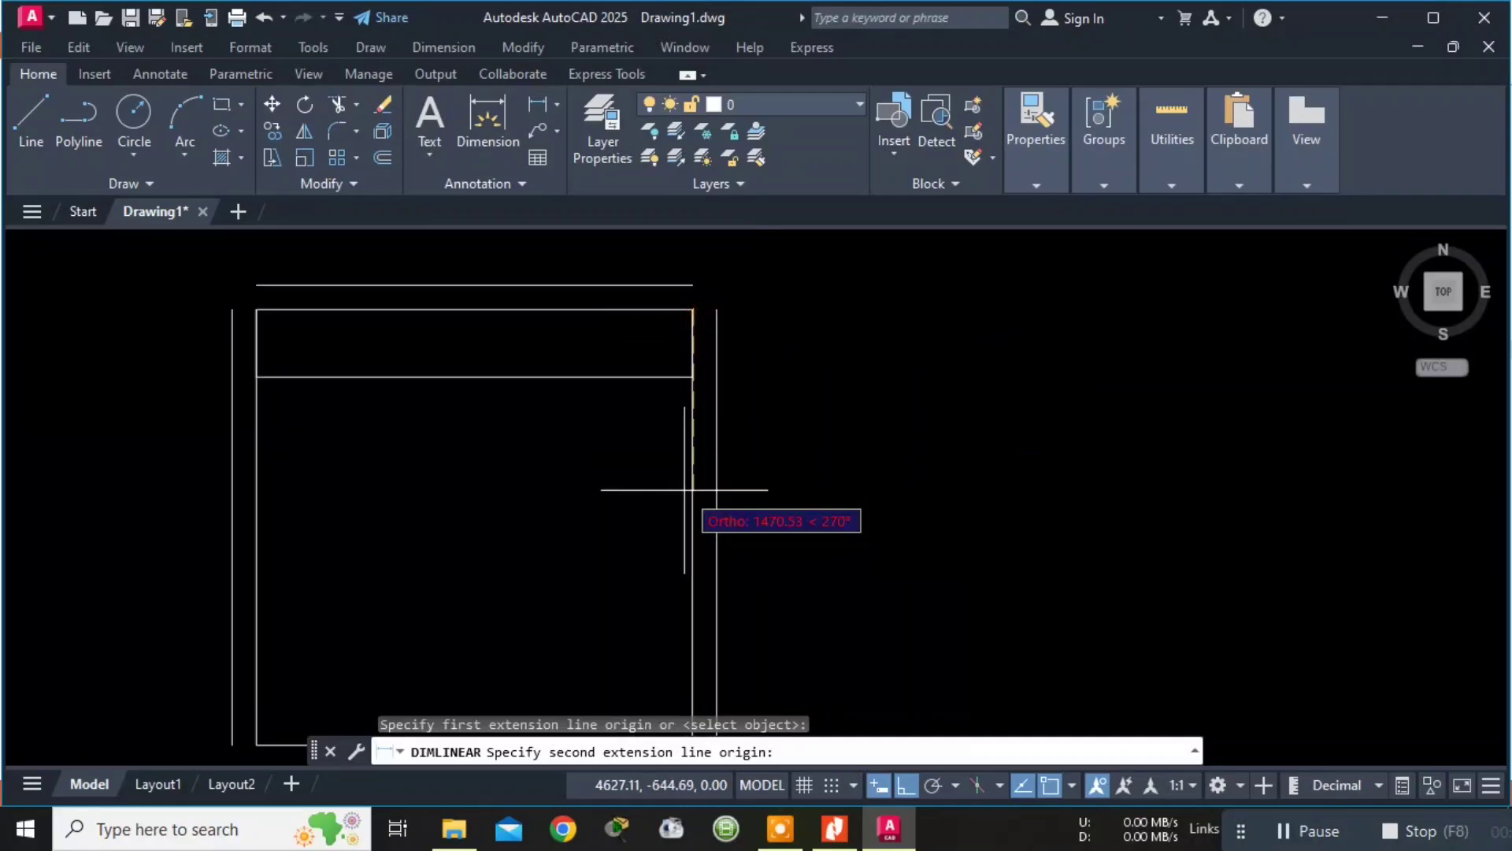
{"action": "key", "text": "Escape"}
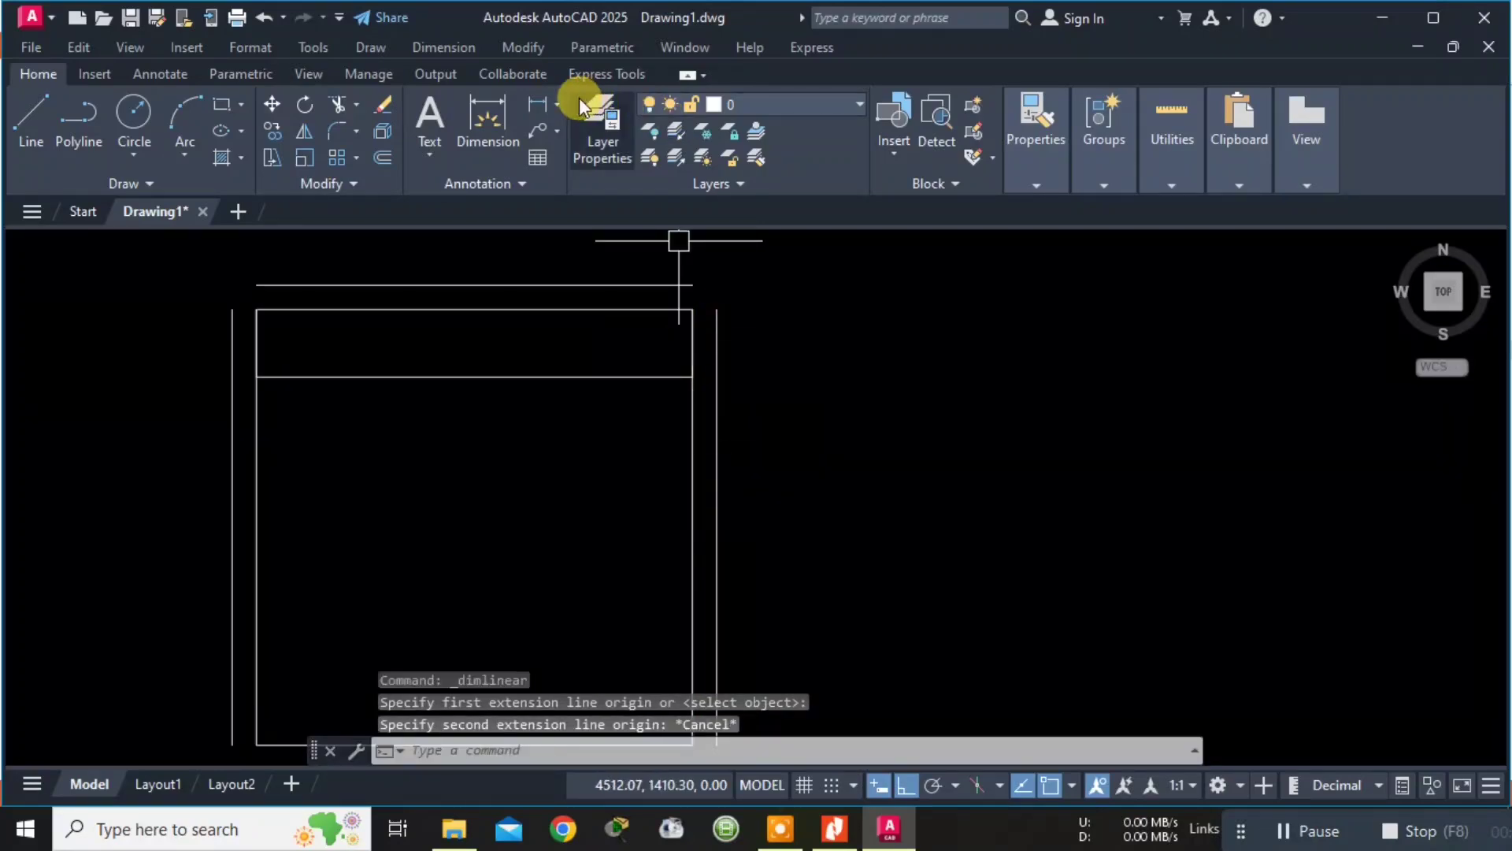
{"action": "left_click", "coordinate": [539, 99]}
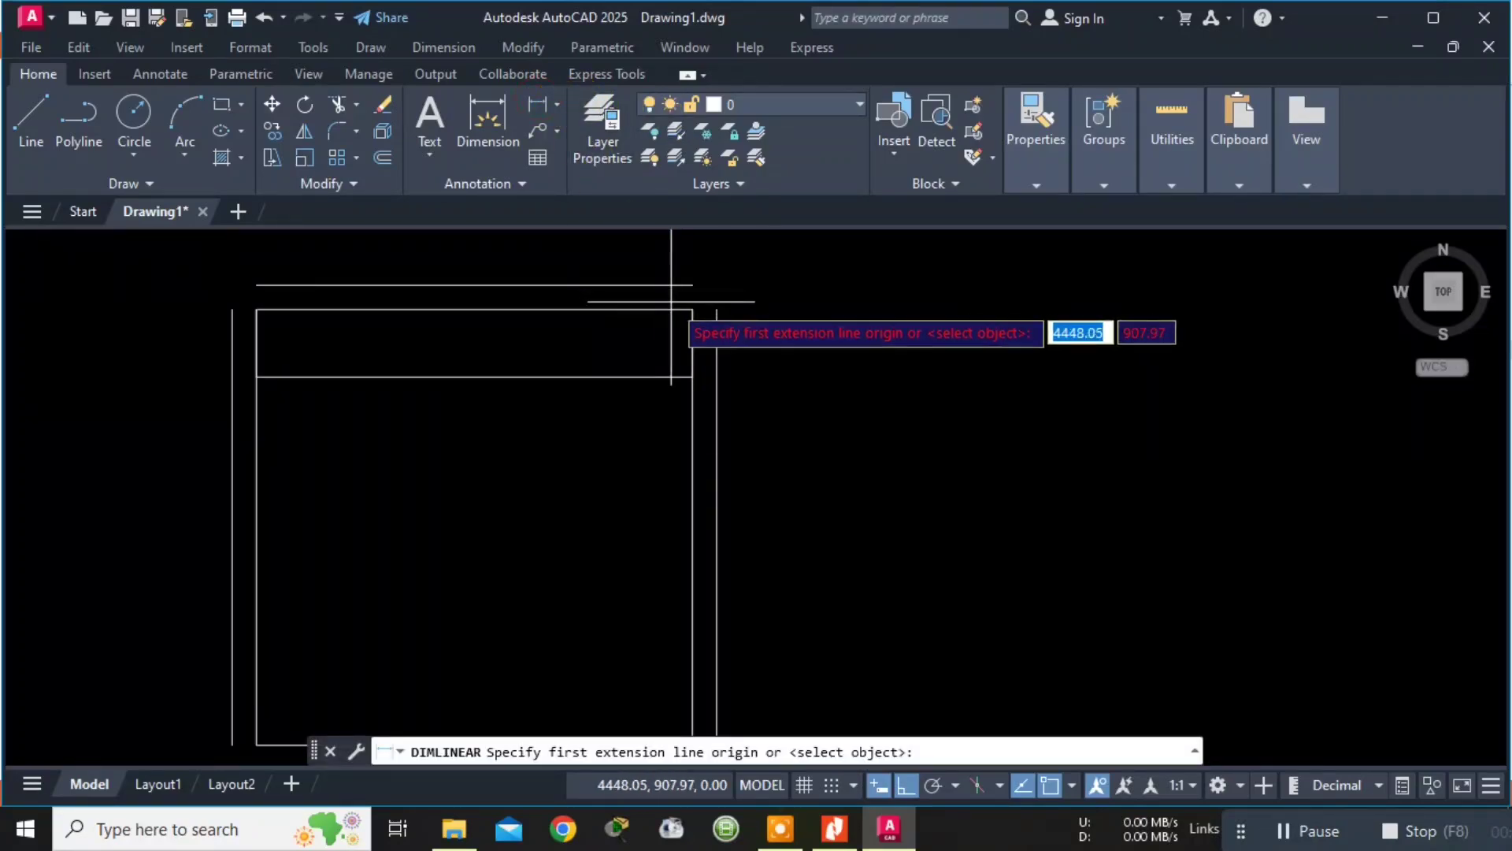
{"action": "key", "text": "Escape"}
Dimension the square's right inner side from its top corner to its bottom corner, placing the dimension line inside the room.
{"action": "left_click", "coordinate": [502, 111]}
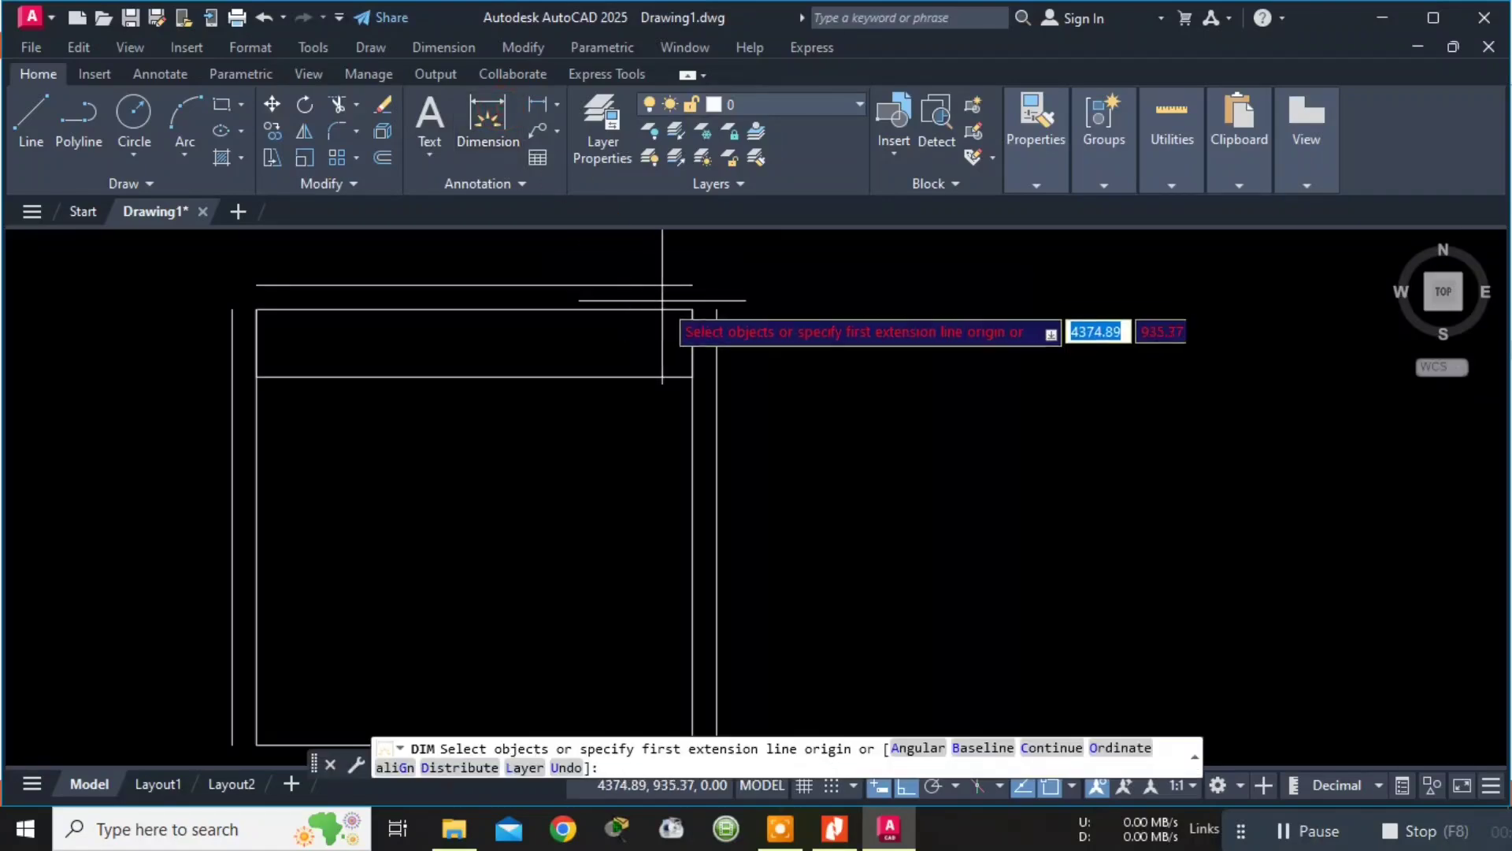
{"action": "left_click", "coordinate": [692, 308]}
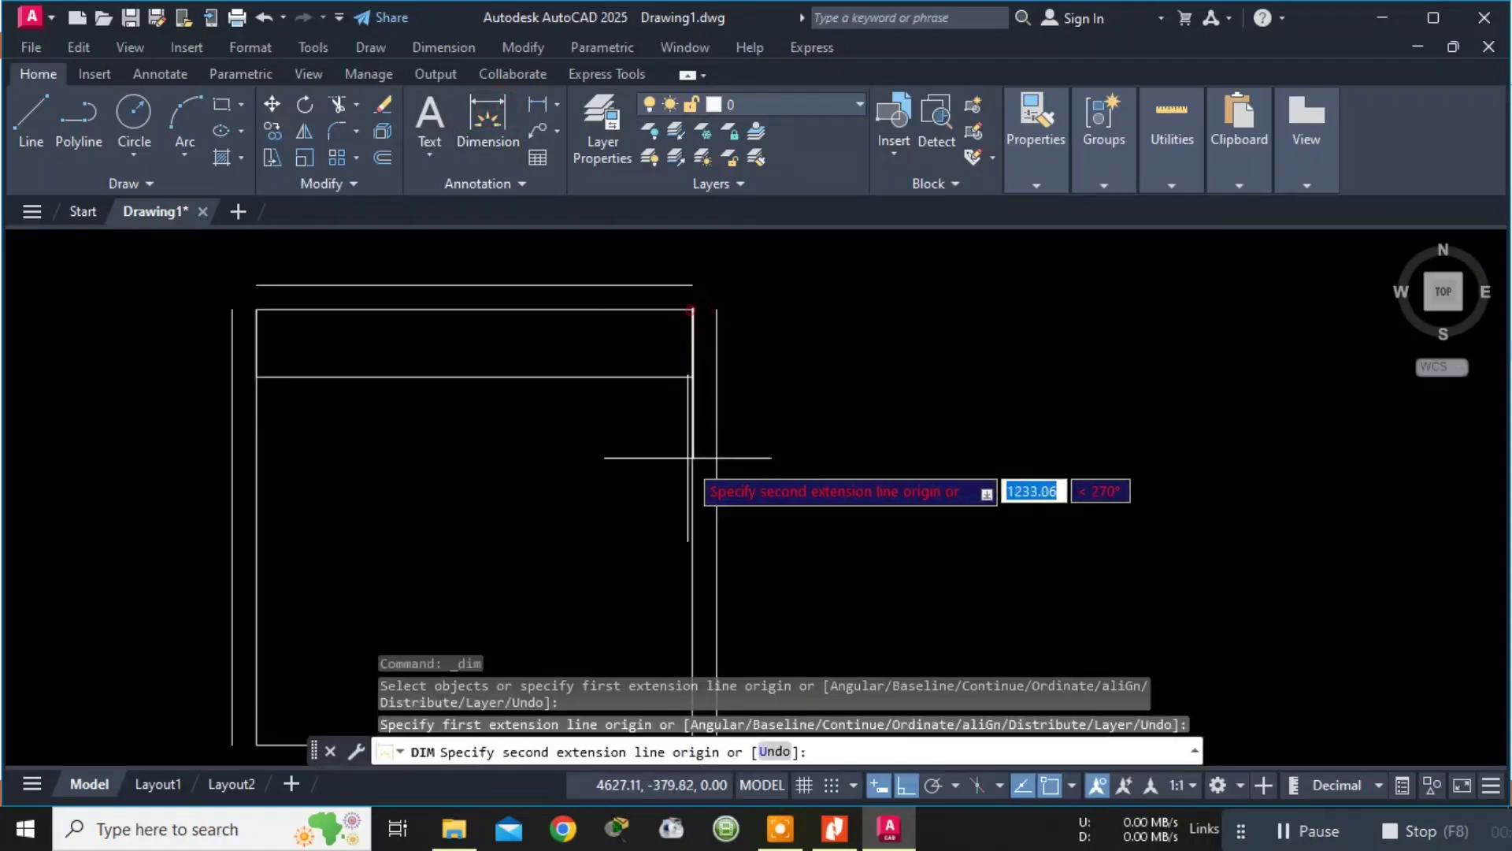
{"action": "middle_click_drag", "start_coordinate": [634, 418], "coordinate": [587, 324]}
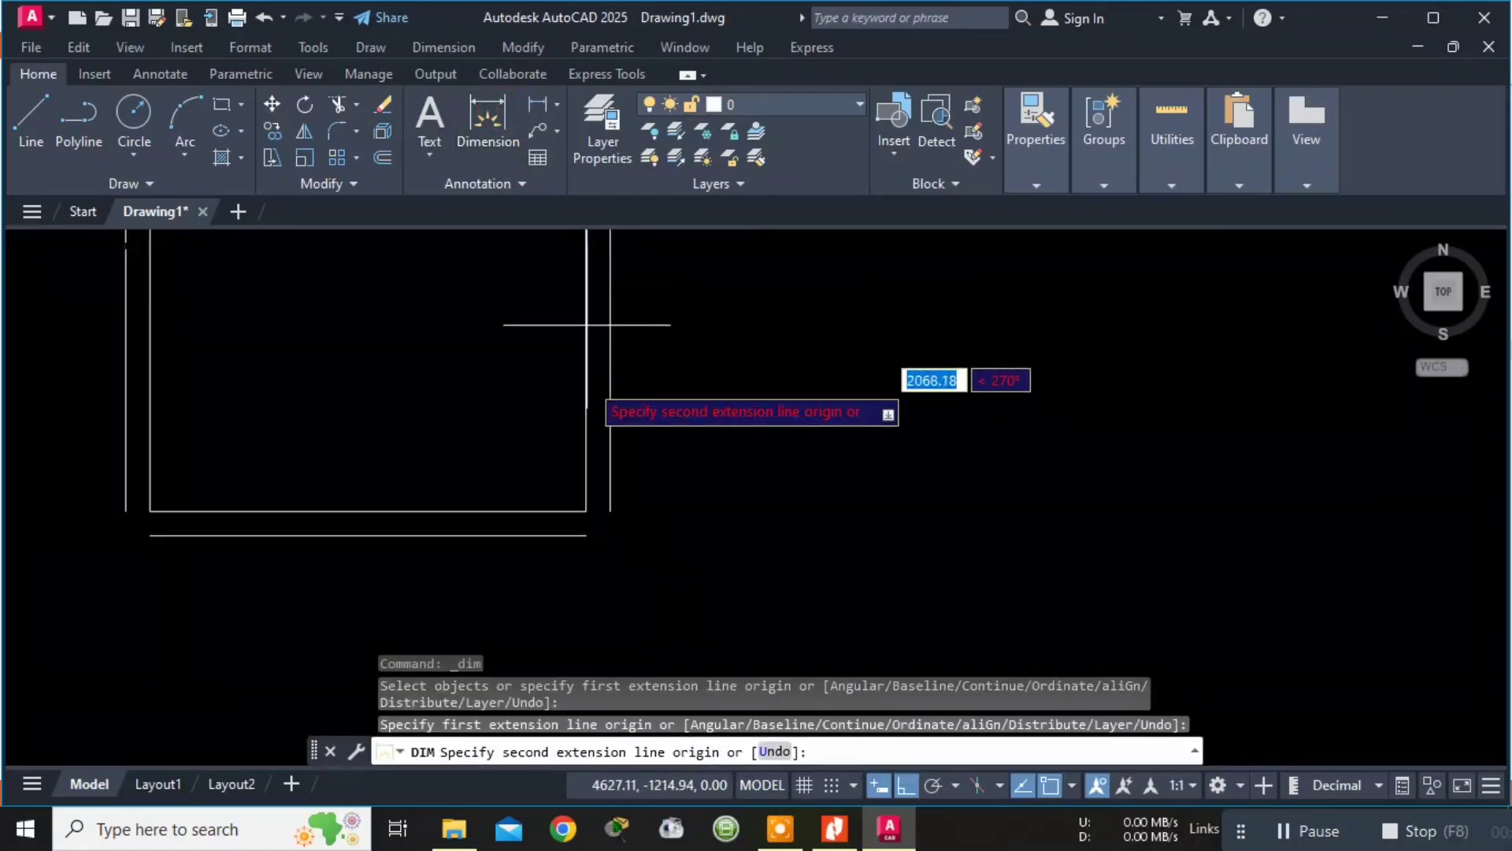
{"action": "left_click", "coordinate": [587, 510]}
{"action": "left_click", "coordinate": [520, 506]}
{"action": "scroll", "coordinate": [507, 439], "scroll_direction": "down", "scroll_amount": 3}
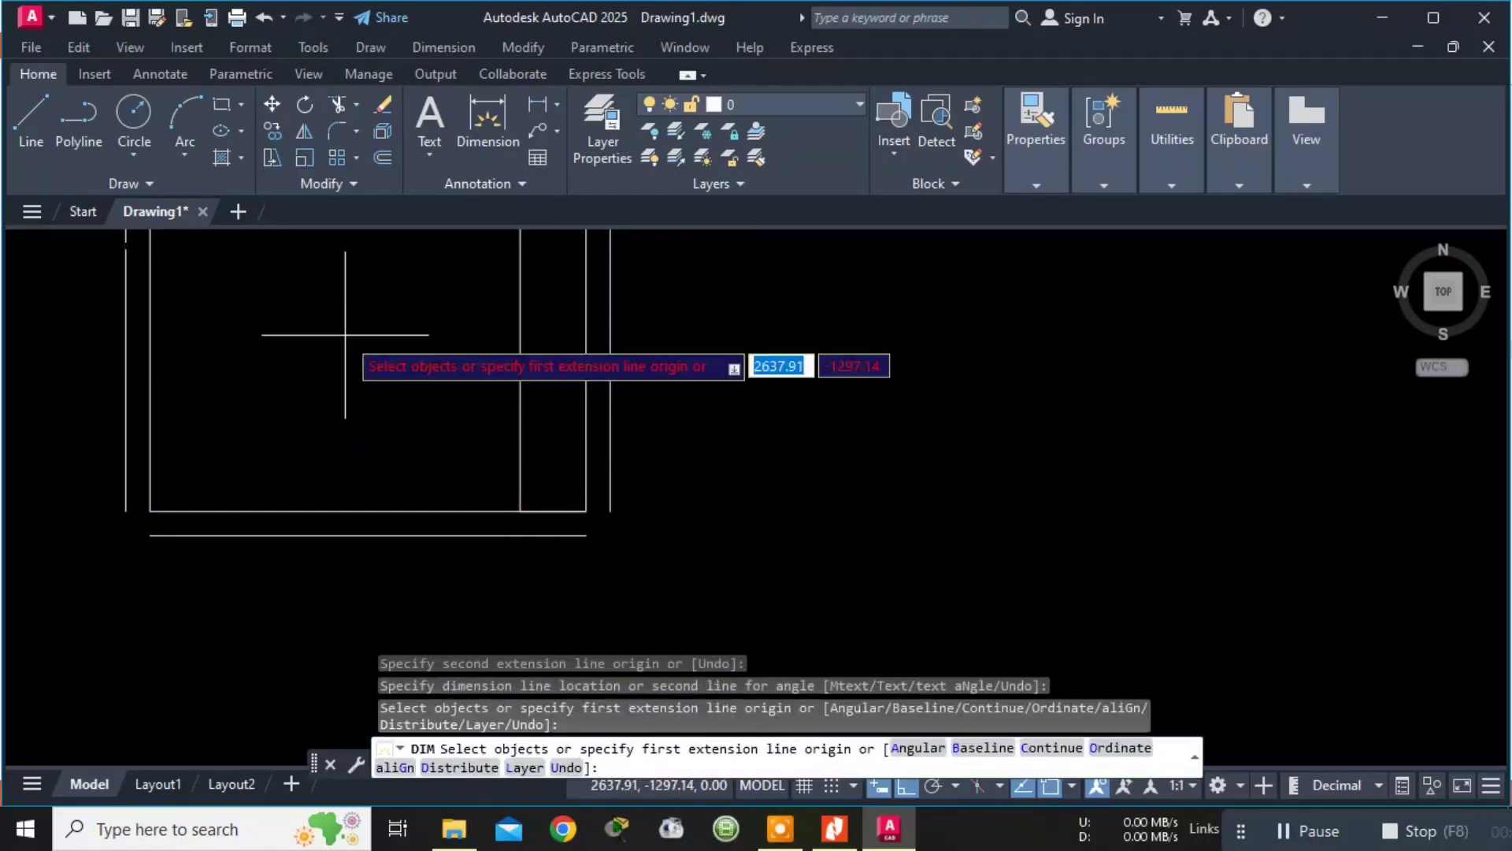
{"action": "scroll", "coordinate": [586, 510], "scroll_direction": "up", "scroll_amount": 8}
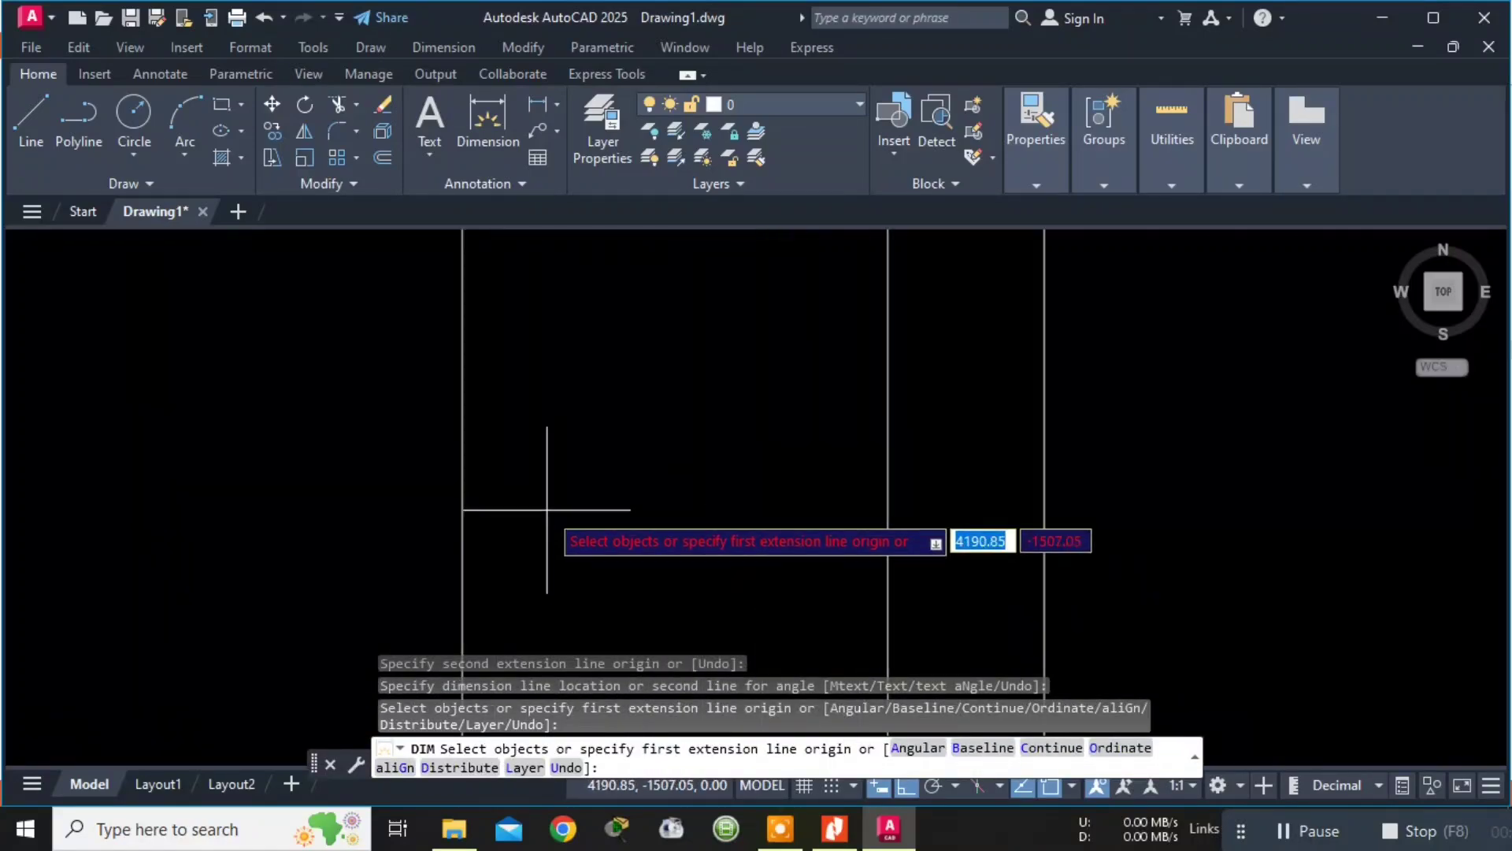
{"action": "scroll", "coordinate": [535, 495], "scroll_direction": "down", "scroll_amount": 6}
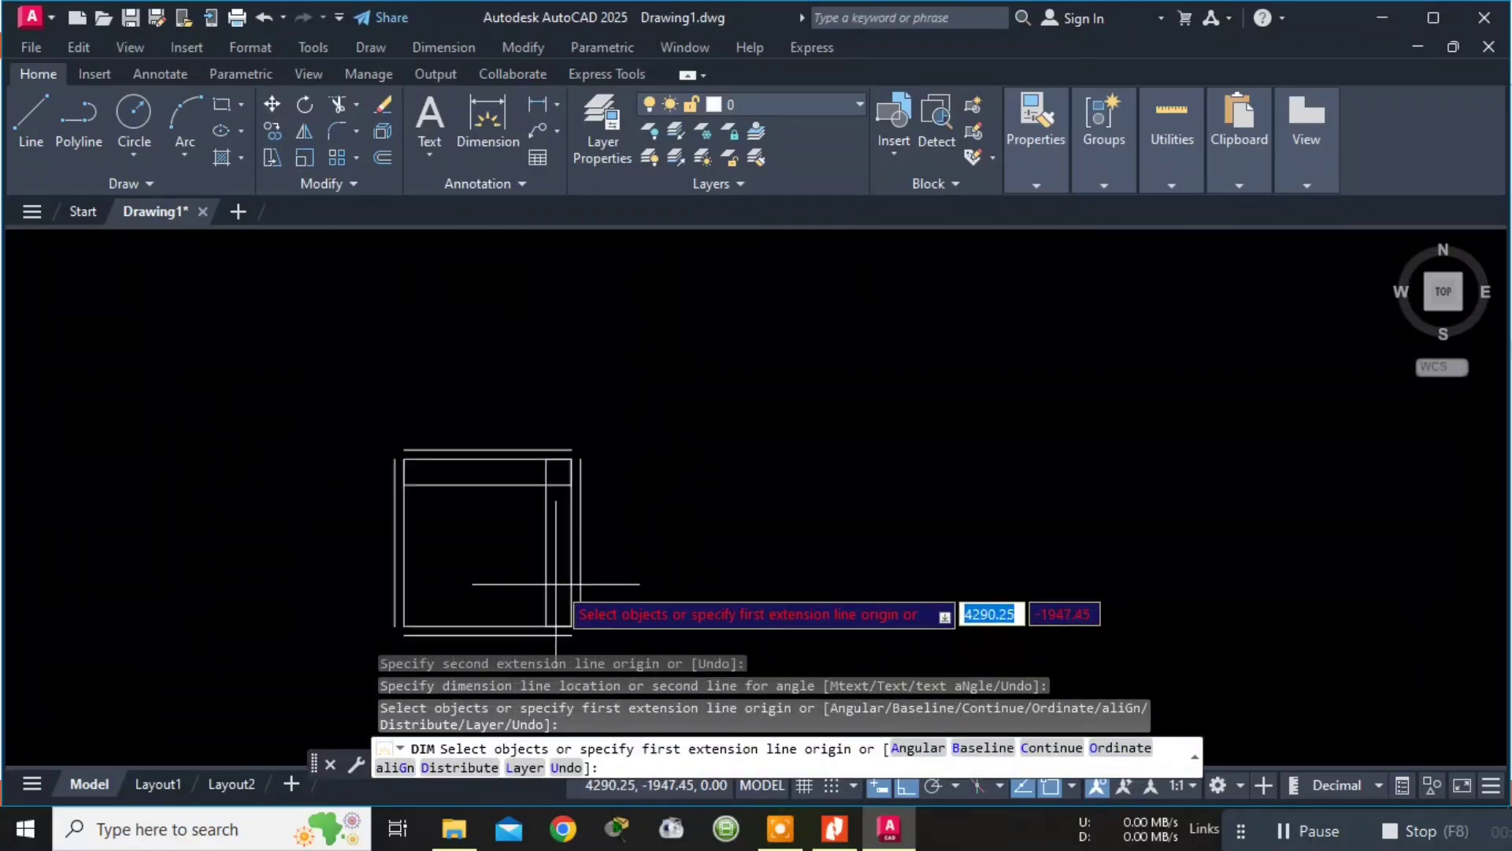
{"action": "scroll", "coordinate": [545, 547], "scroll_direction": "up", "scroll_amount": 5}
{"action": "key", "text": "Escape"}
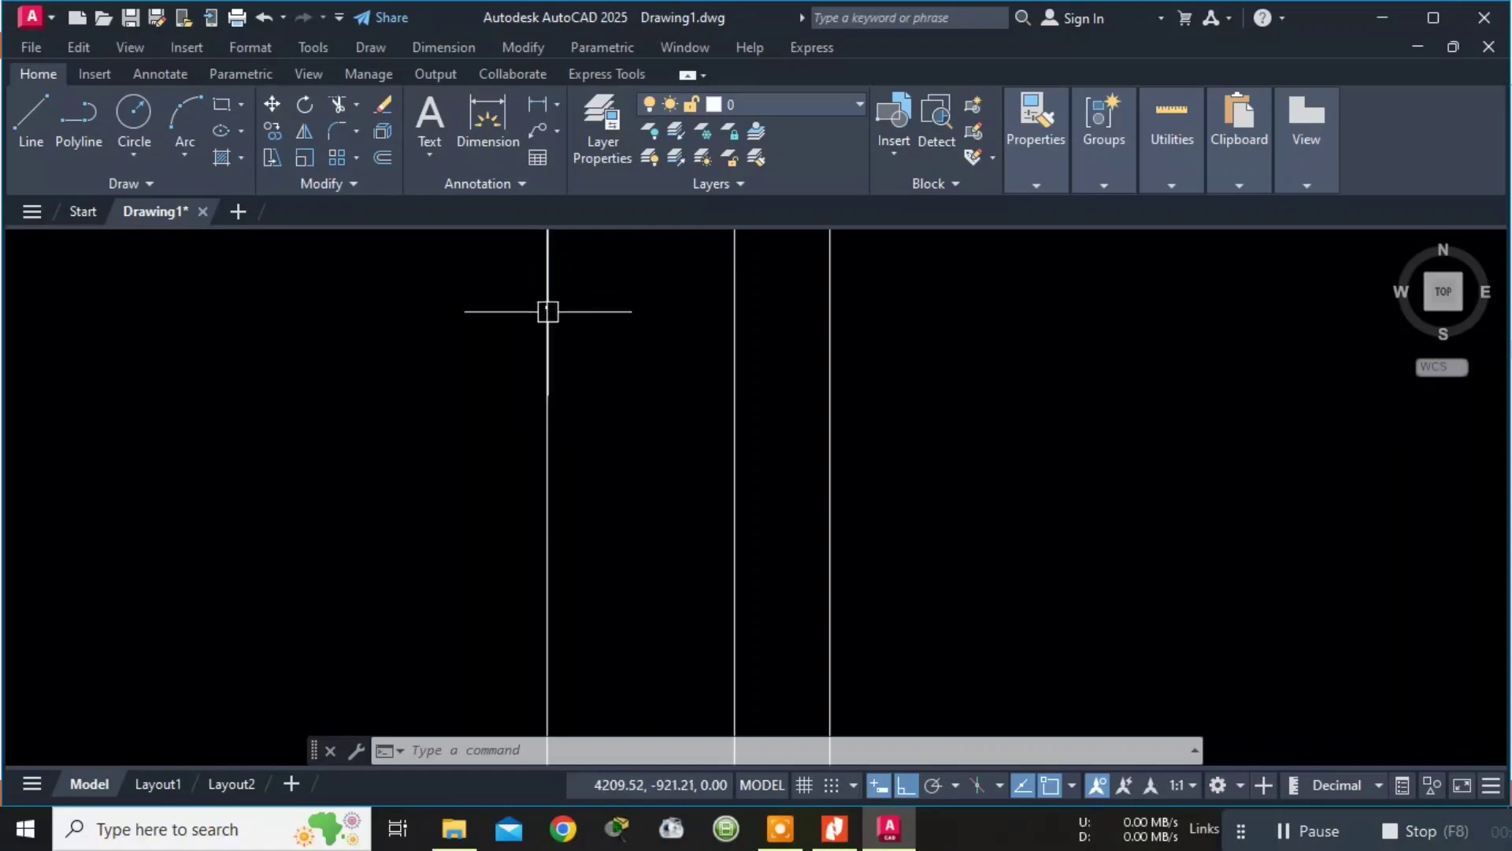
Inspect the tiny dimension text, and erase both the vertical and the horizontal dimension from the square.
{"action": "scroll", "coordinate": [558, 320], "scroll_direction": "up", "scroll_amount": 3}
{"action": "mouse_move", "coordinate": [525, 295]}
{"action": "middle_mouse_down"}
{"action": "mouse_move", "coordinate": [557, 456]}
{"action": "mouse_move", "coordinate": [603, 474]}
{"action": "middle_mouse_up"}
{"action": "scroll", "coordinate": [523, 348], "scroll_direction": "up", "scroll_amount": 9}
{"action": "scroll", "coordinate": [606, 444], "scroll_direction": "down", "scroll_amount": 2}
{"action": "scroll", "coordinate": [605, 435], "scroll_direction": "down", "scroll_amount": 6}
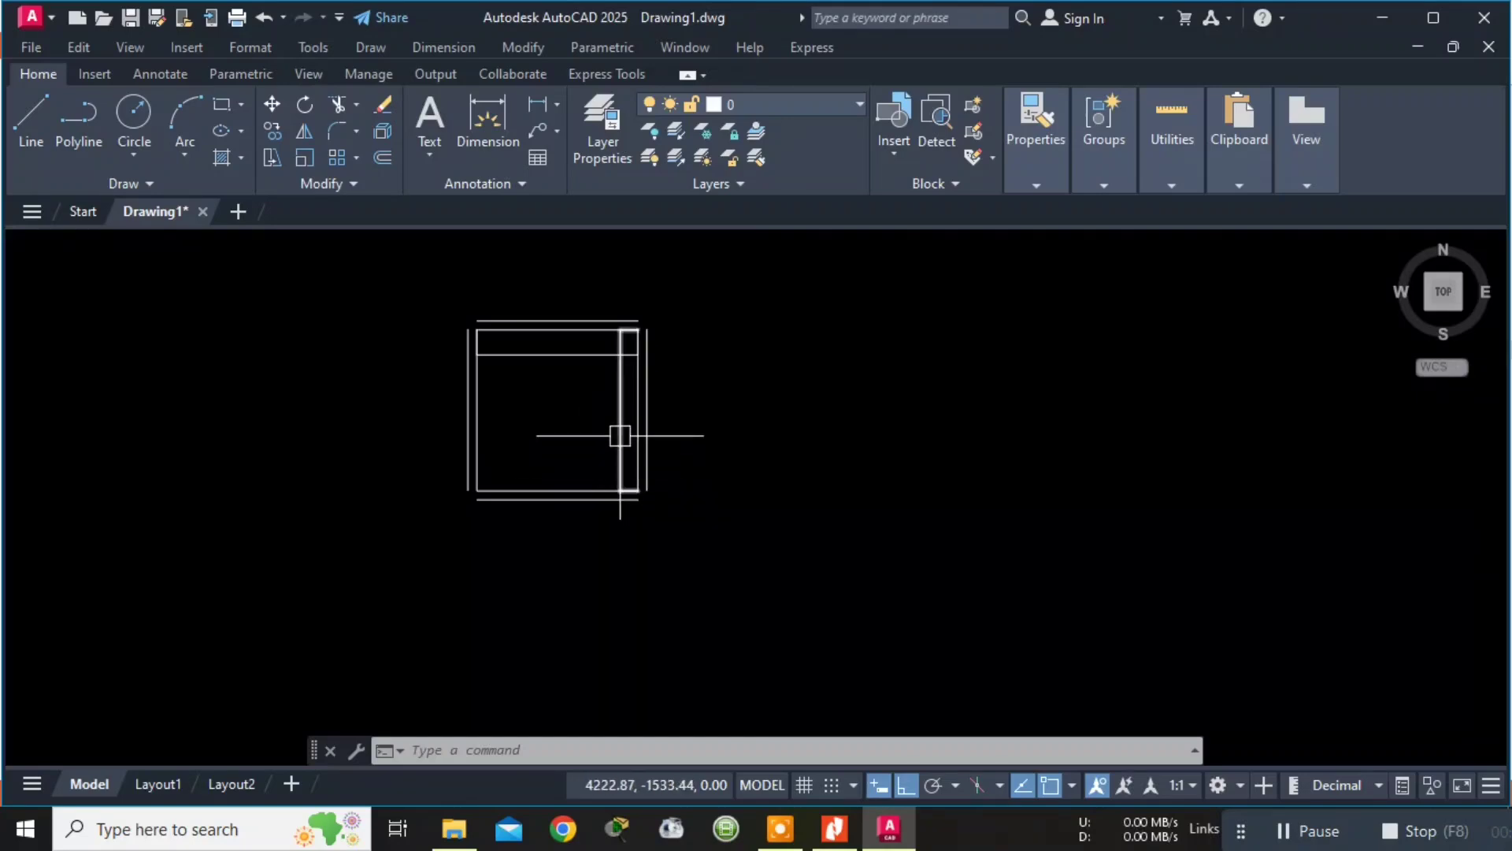
{"action": "key", "text": "Escape"}
{"action": "key", "text": "Escape"}
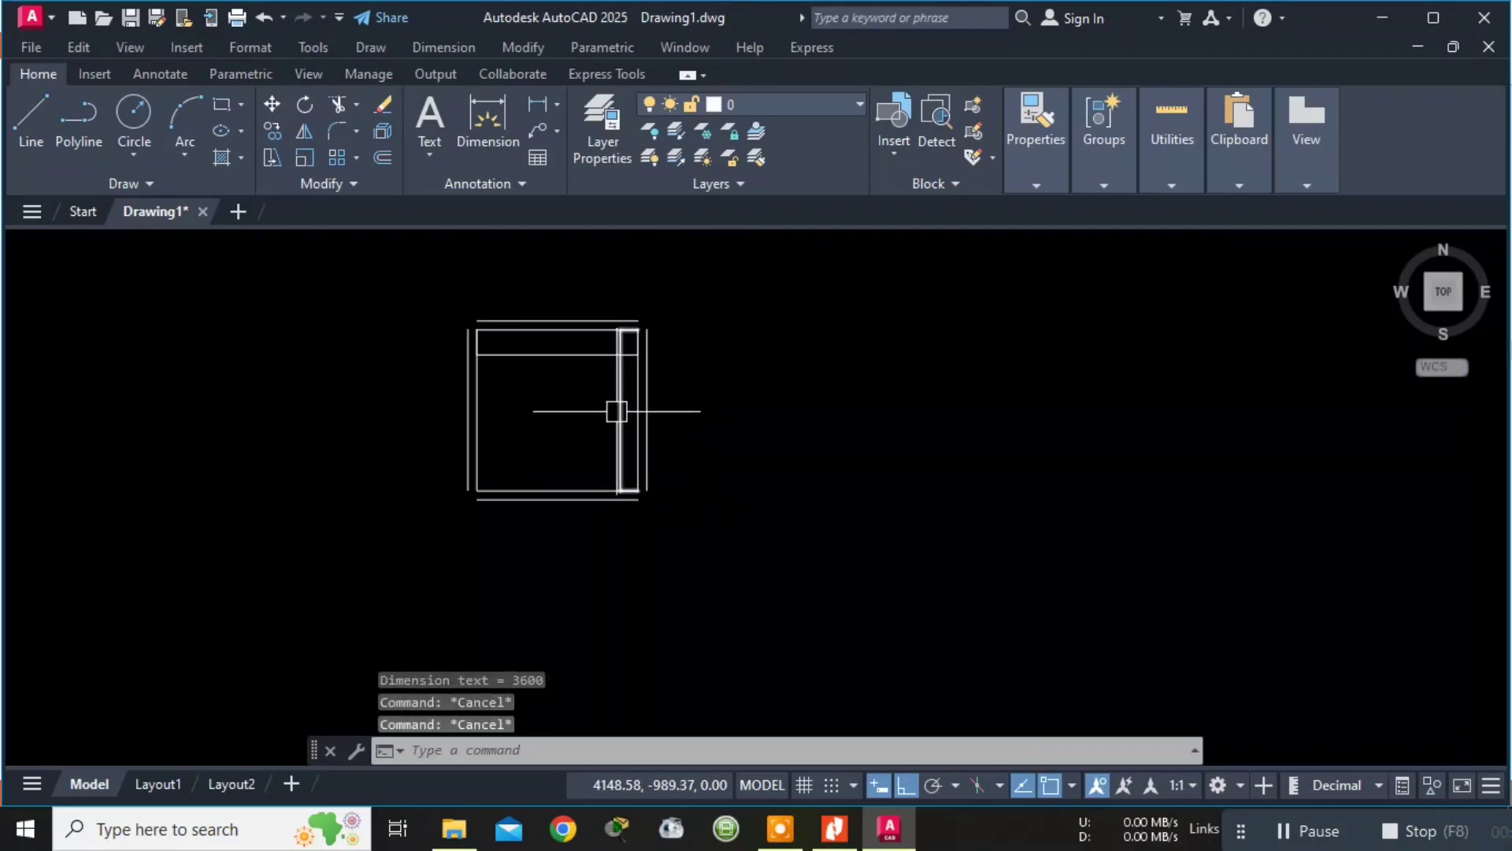
{"action": "left_click", "coordinate": [619, 412]}
{"action": "key", "text": "Delete"}
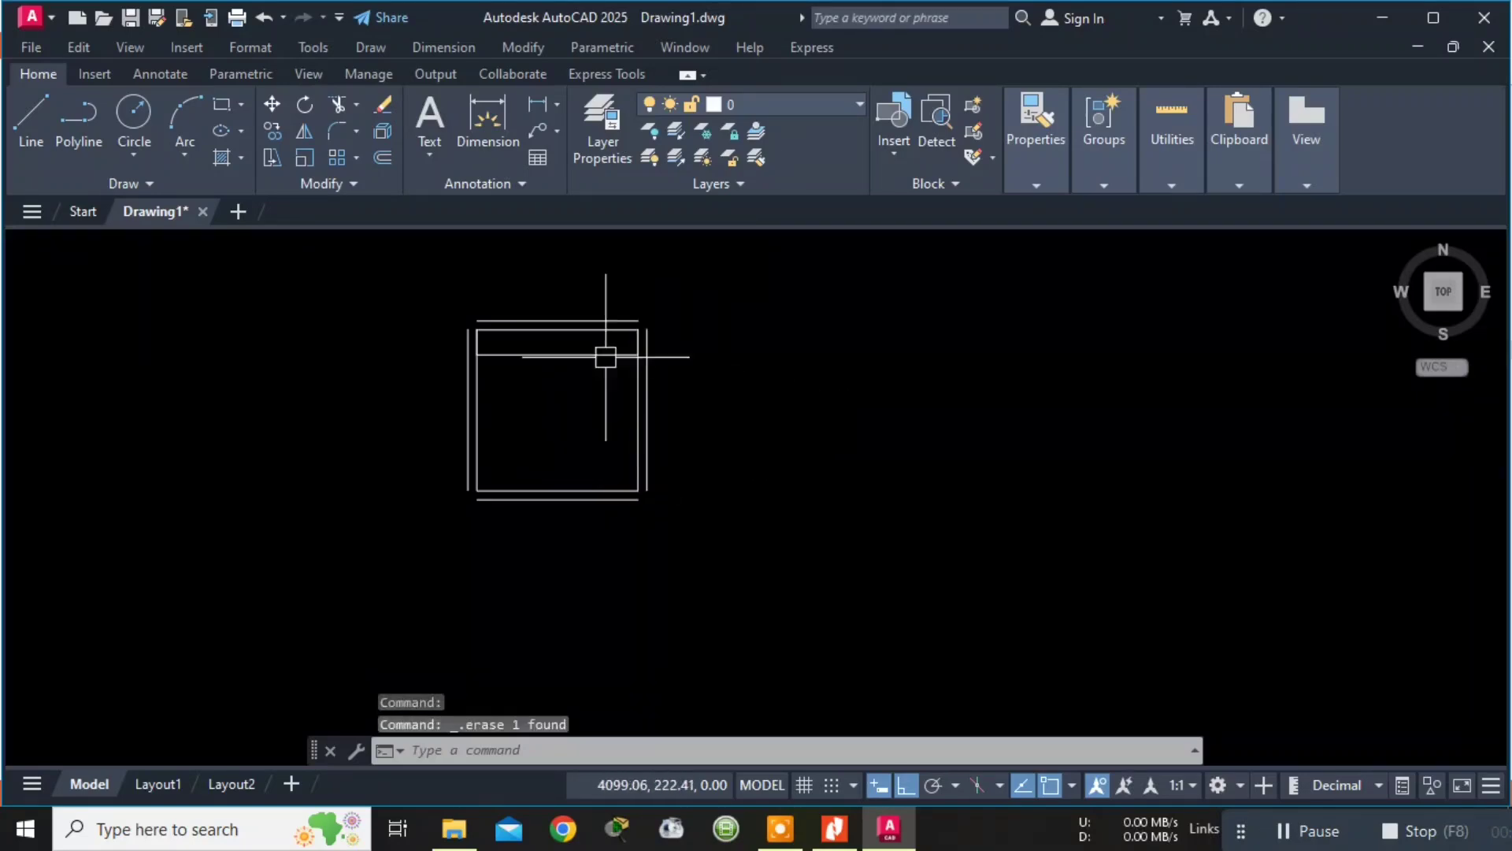
{"action": "left_click", "coordinate": [581, 353]}
{"action": "key", "text": "Delete"}
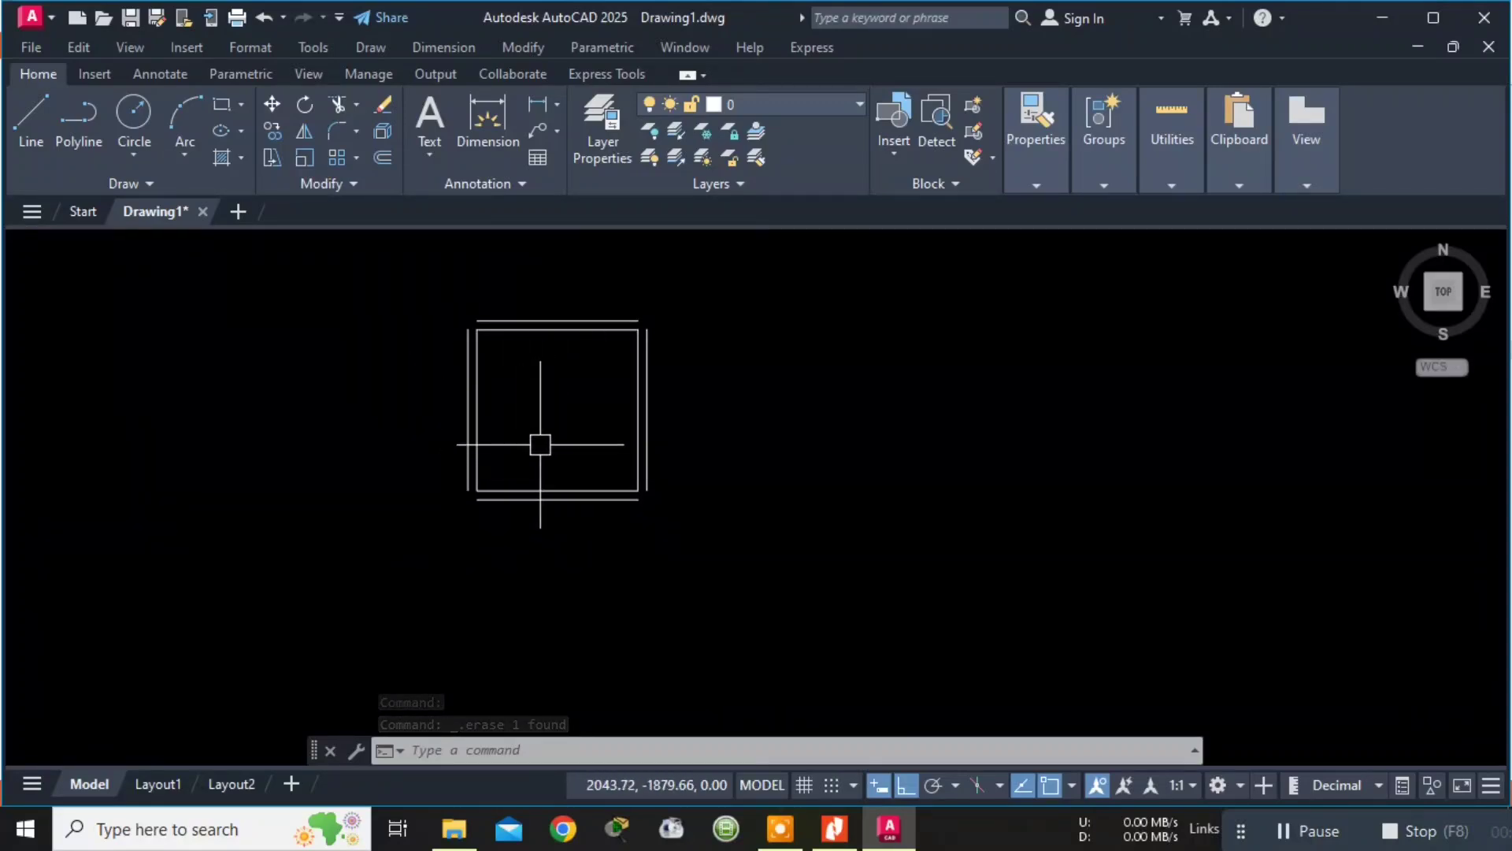
Check the hall size in the Nitro Pro reference plan, and offset the bedroom's outer right wall line 4200 to the right in AutoCAD.
{"action": "key", "text": "alt+Tab"}
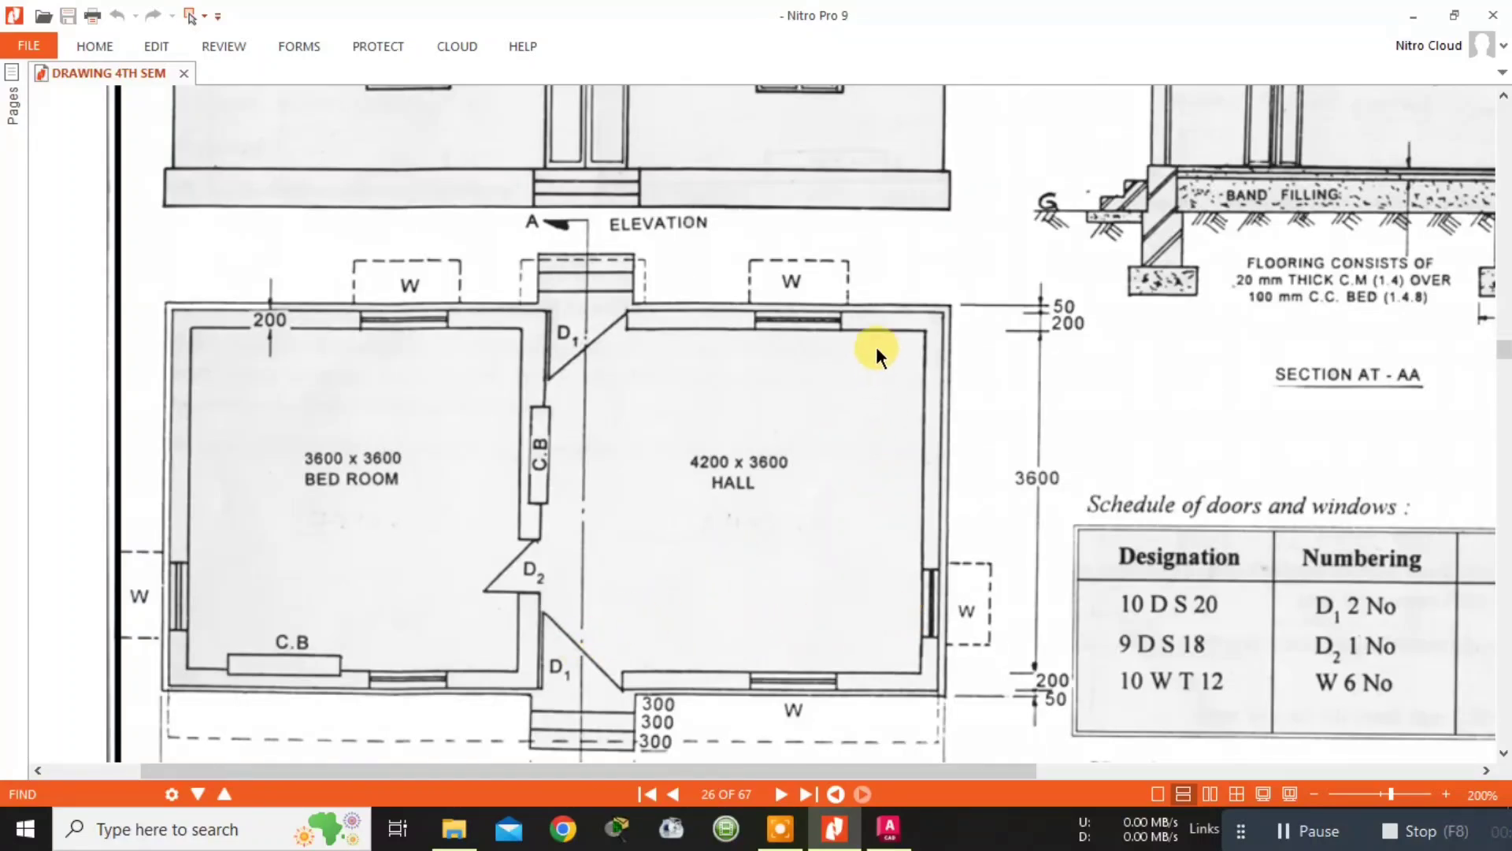
{"action": "key", "text": "alt+Tab"}
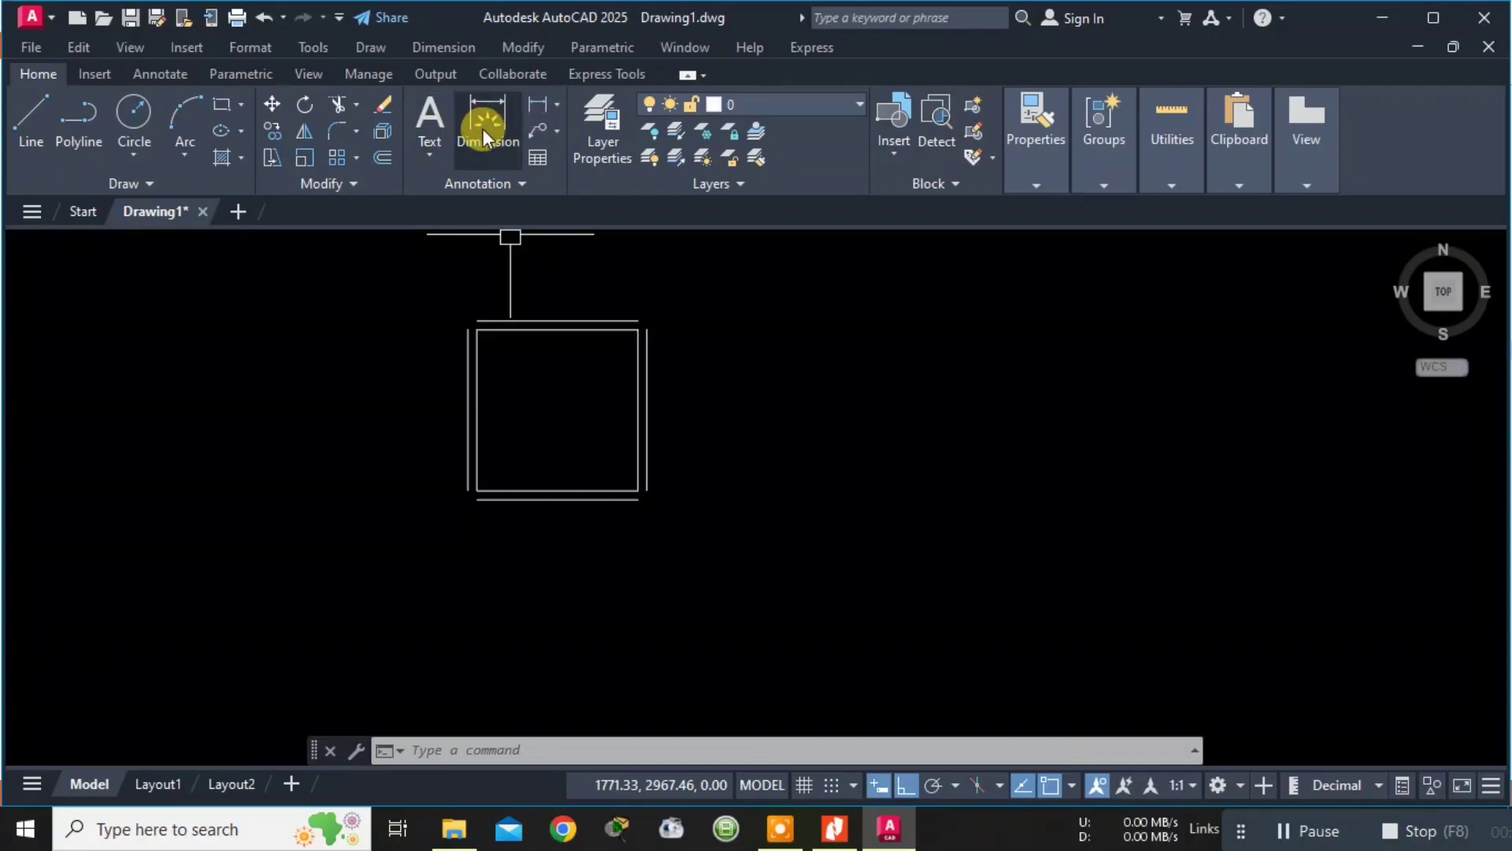
{"action": "left_click", "coordinate": [385, 159]}
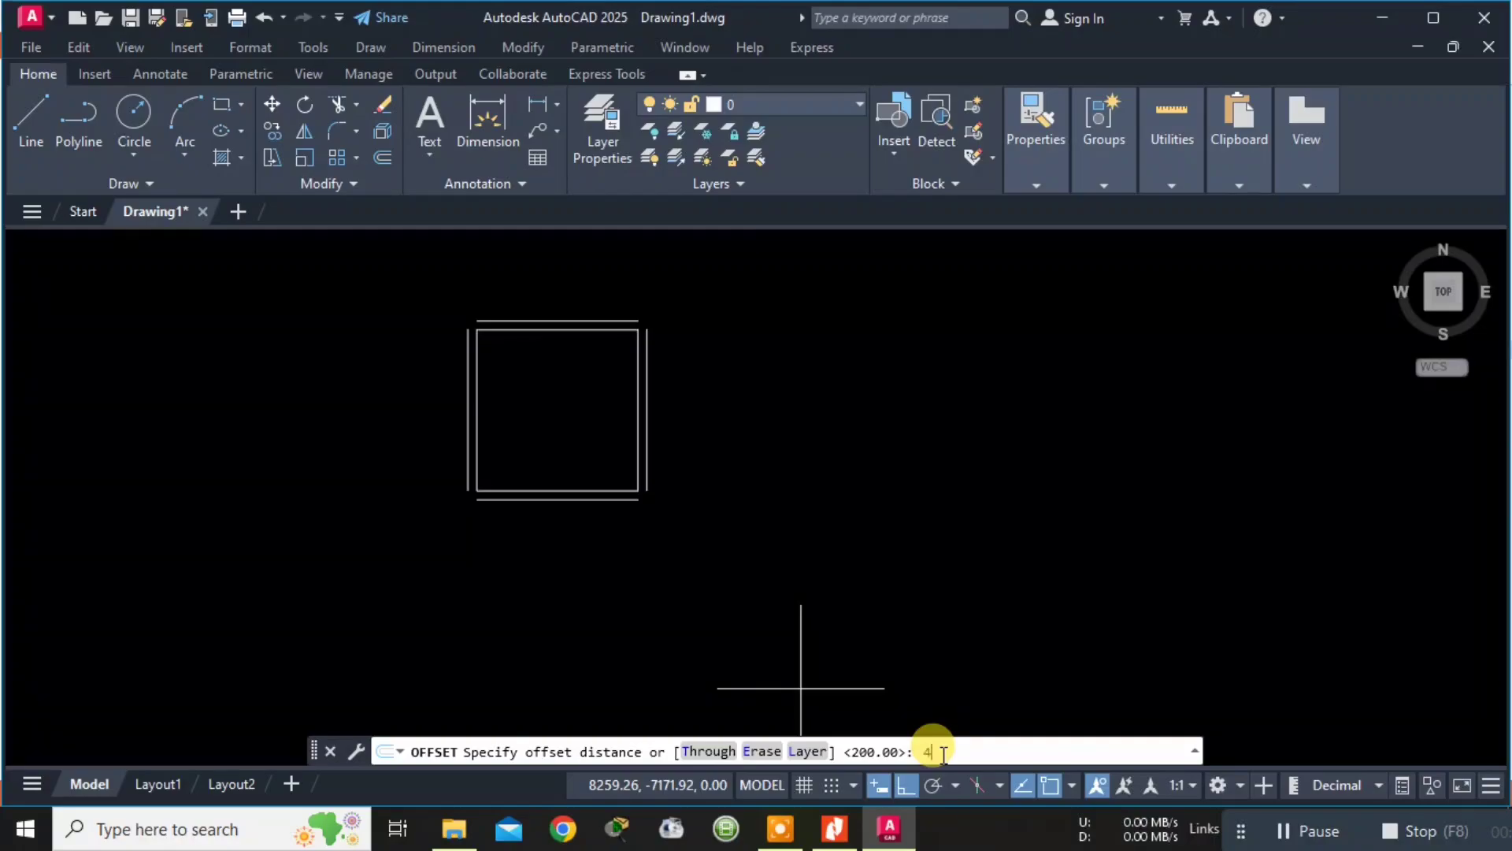
{"action": "key", "text": "alt+Tab"}
{"action": "key", "text": "alt+Tab"}
{"action": "key", "text": "Return"}
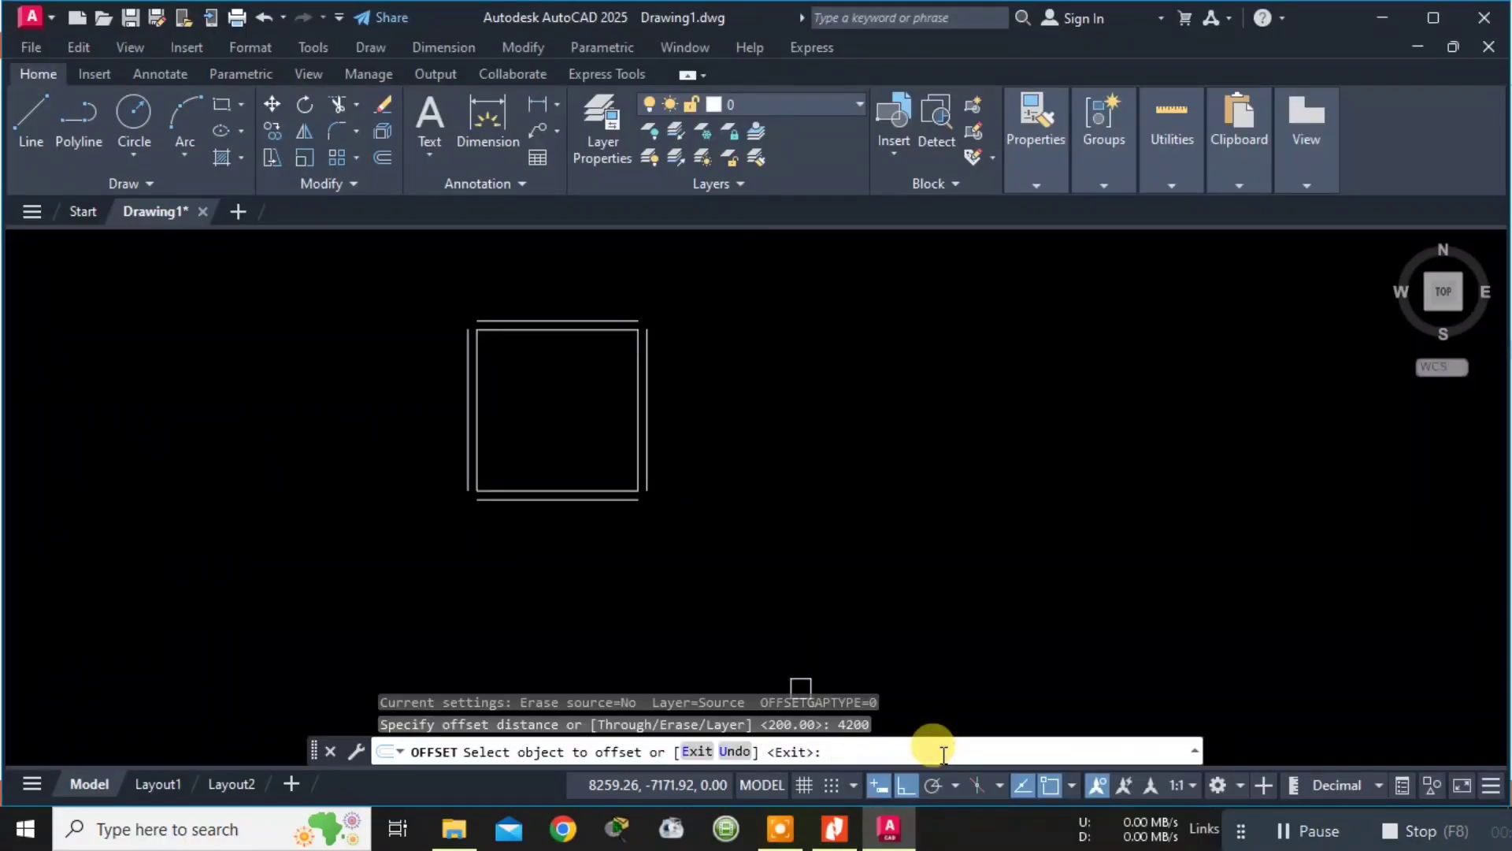
{"action": "scroll", "coordinate": [665, 523], "scroll_direction": "up", "scroll_amount": 4}
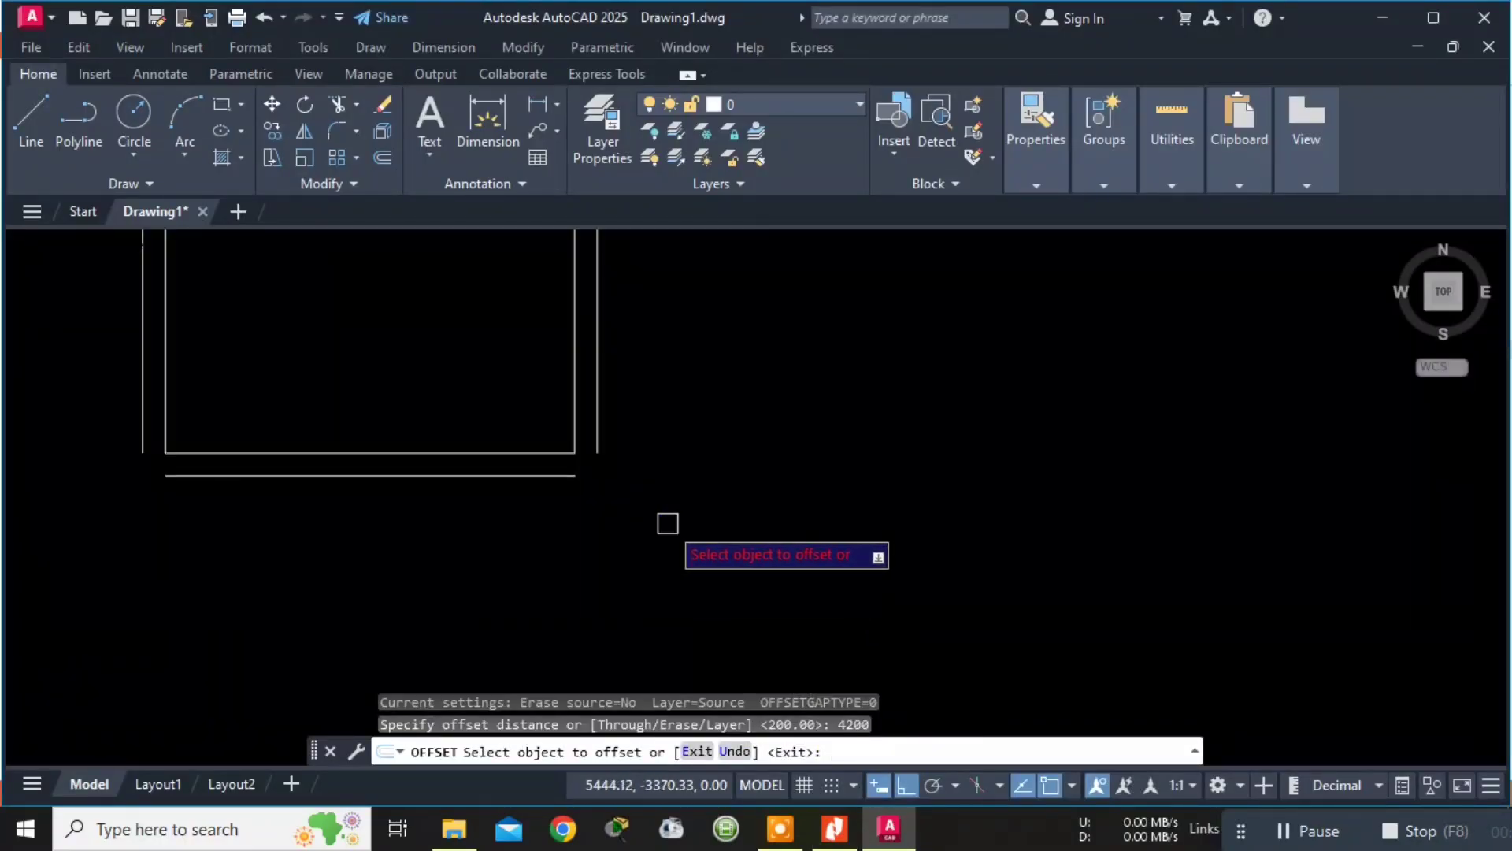
{"action": "left_click", "coordinate": [601, 372]}
{"action": "left_click", "coordinate": [1029, 368]}
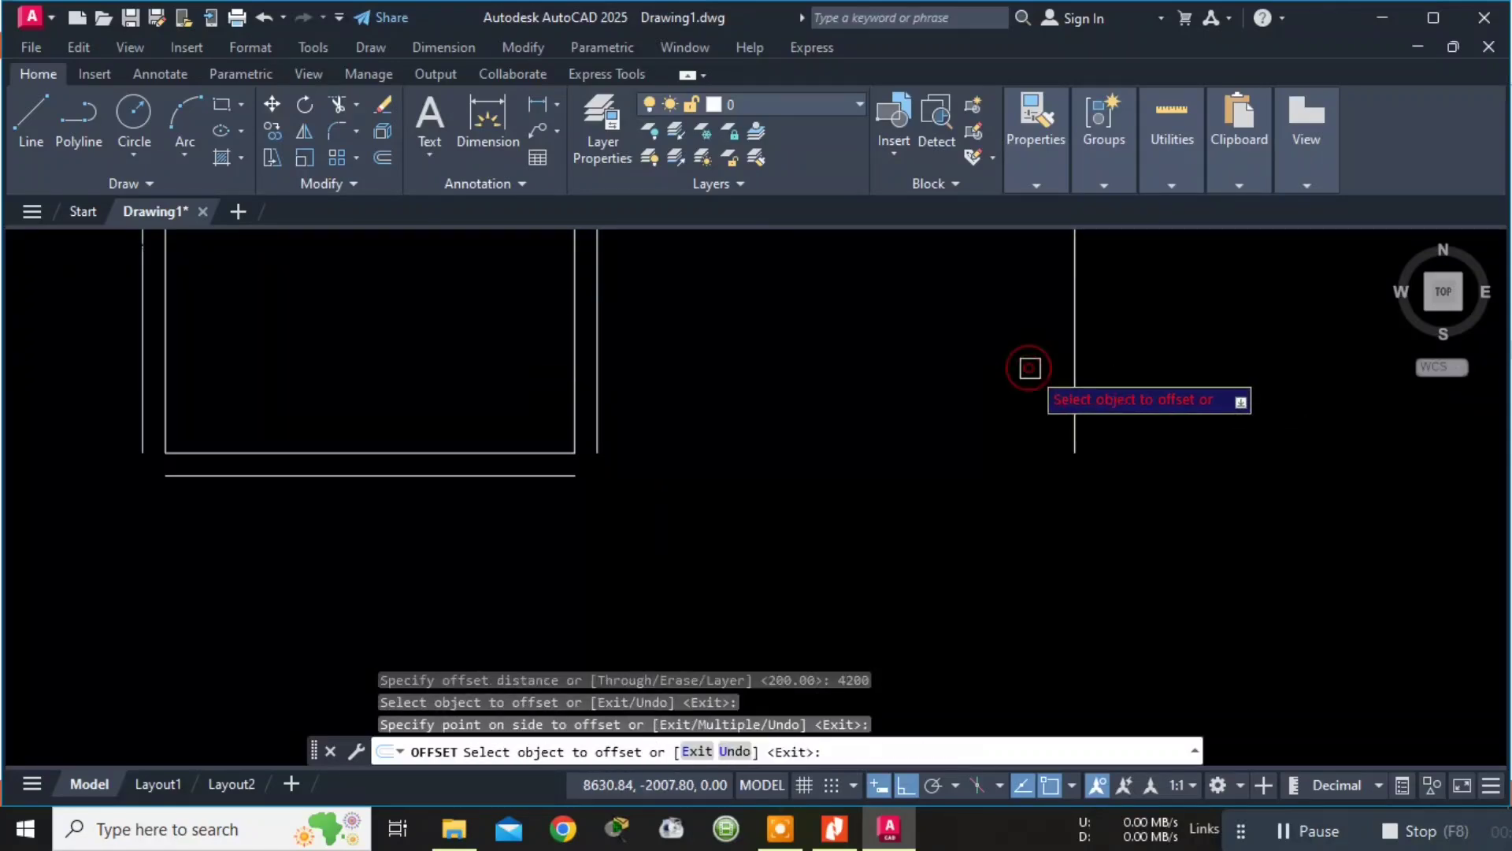
{"action": "scroll", "coordinate": [1030, 368], "scroll_direction": "down", "scroll_amount": 5}
{"action": "middle_click_drag", "start_coordinate": [1027, 383], "coordinate": [939, 429]}
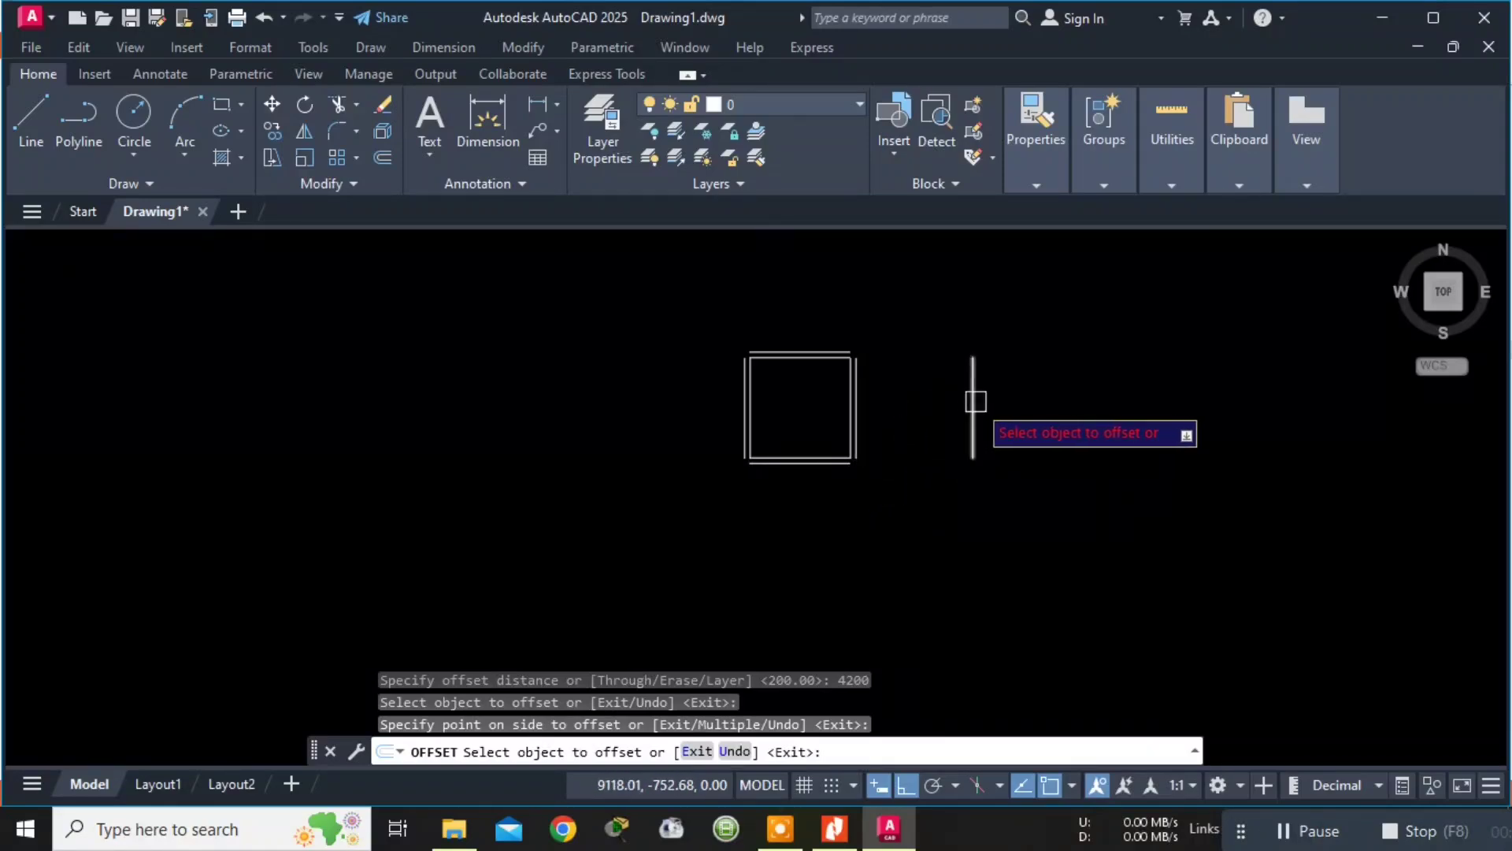
{"action": "key", "text": "Escape"}
Offset the hall's far right inner line outward by 200 to form its wall, and end the Offset command.
{"action": "left_click", "coordinate": [762, 752]}
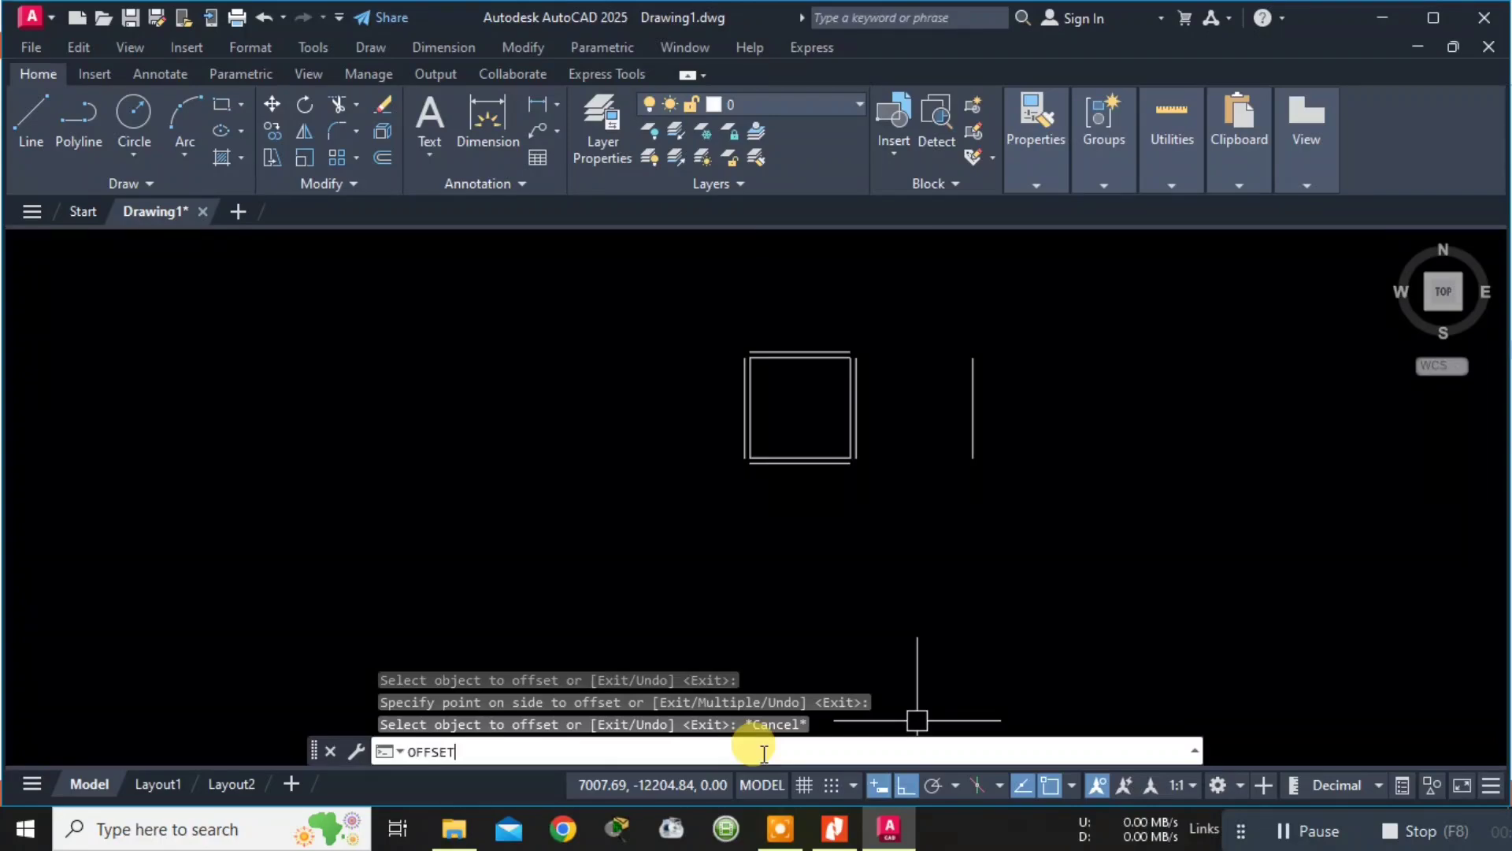
{"action": "key", "text": "Return"}
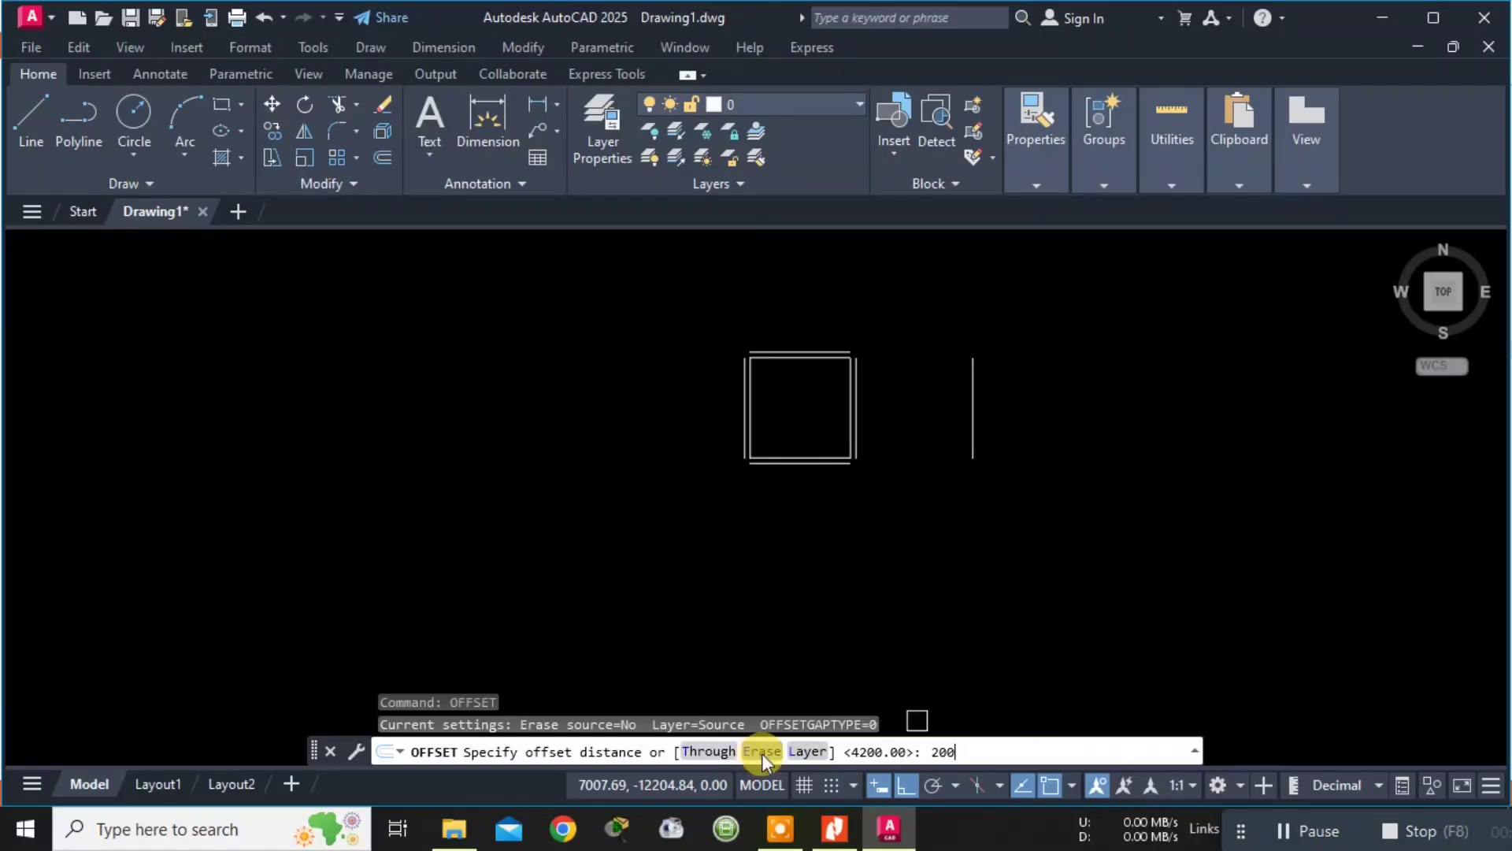
{"action": "key", "text": "Return"}
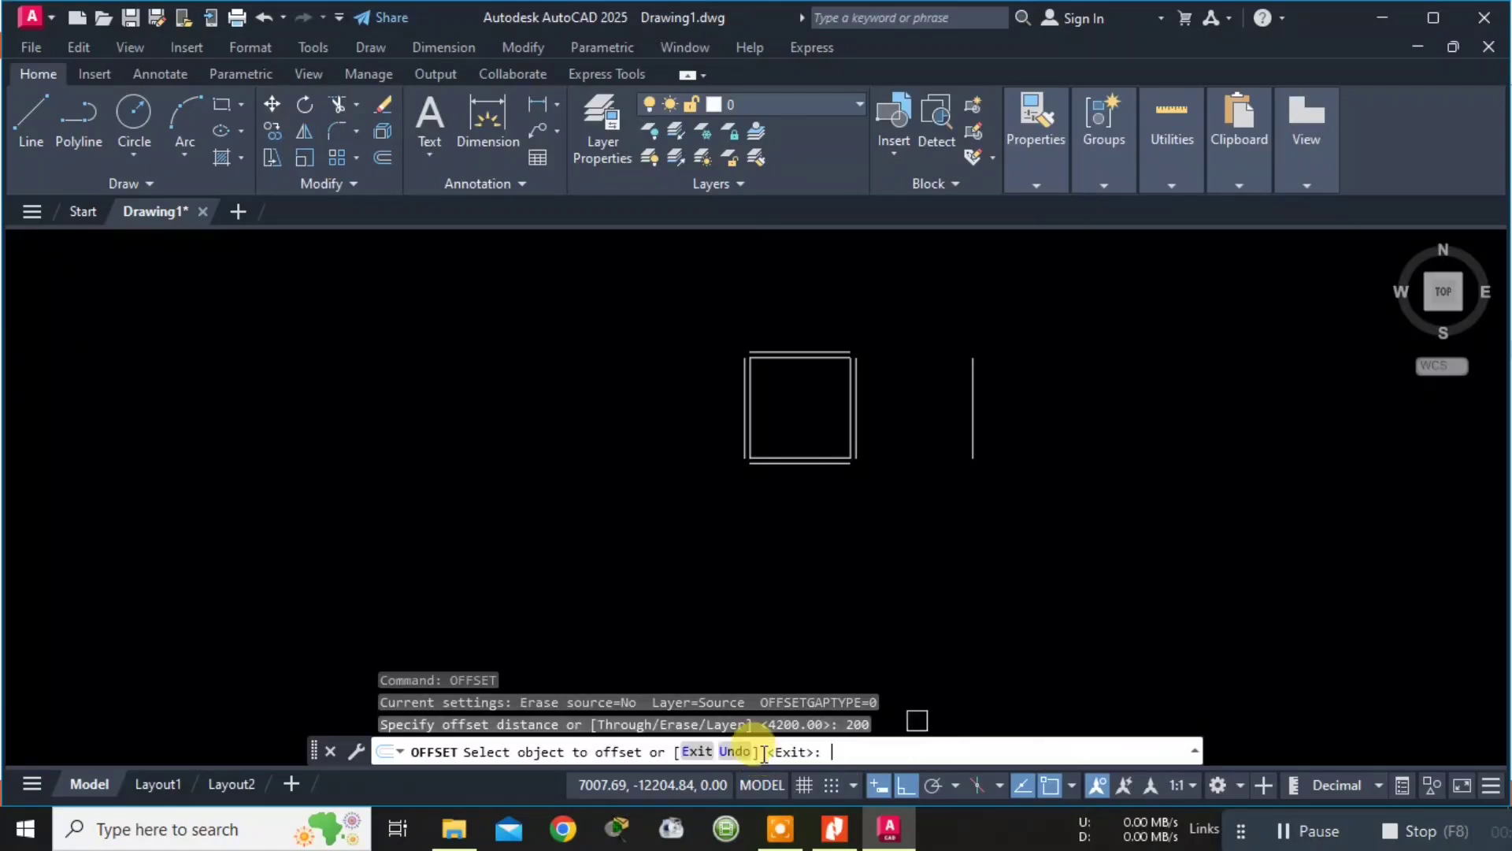
{"action": "left_click", "coordinate": [970, 412]}
{"action": "scroll", "coordinate": [973, 409], "scroll_direction": "up", "scroll_amount": 3}
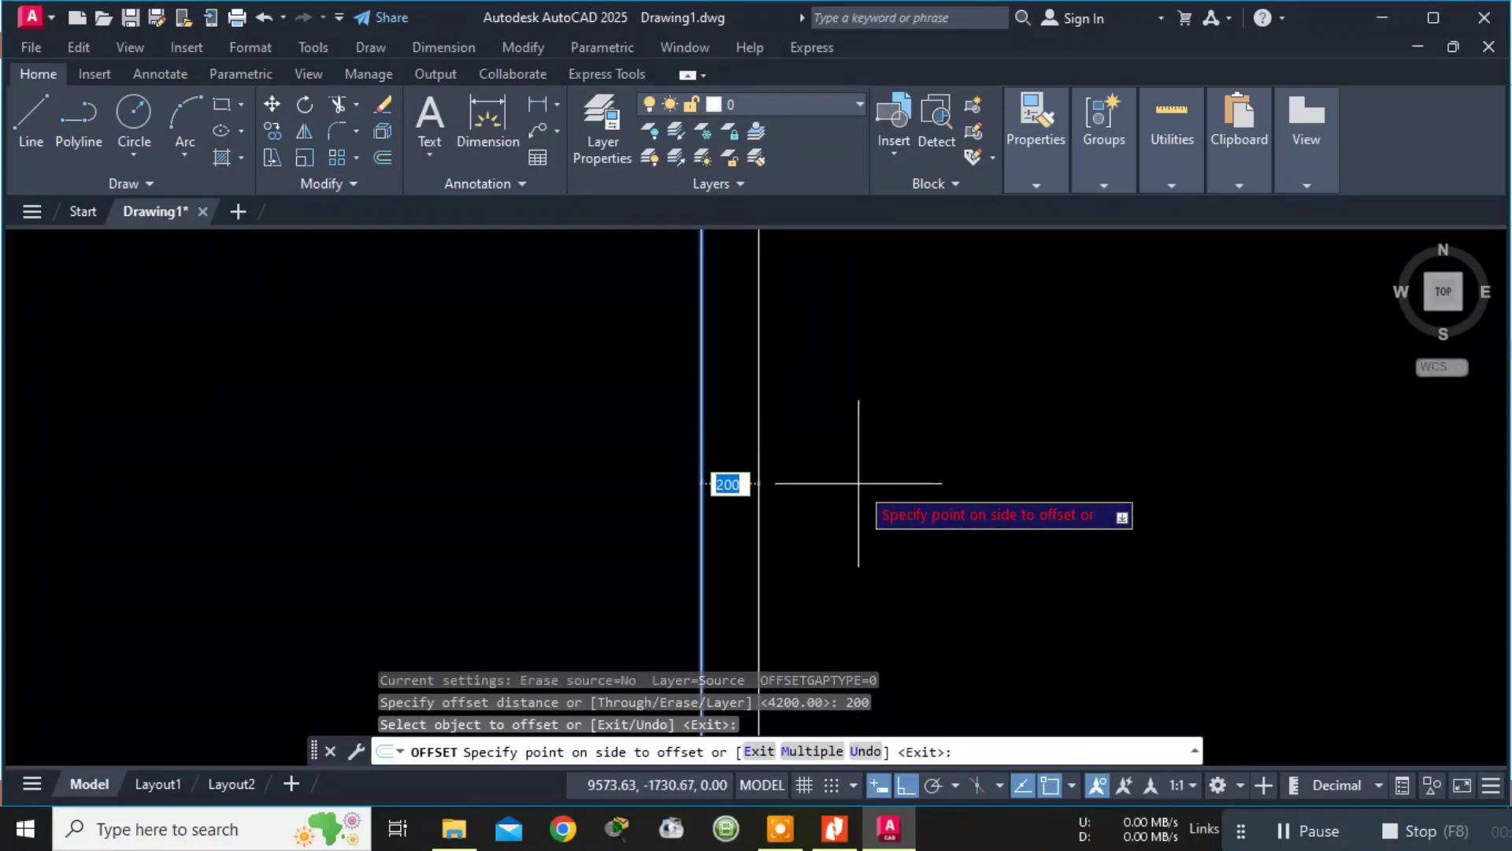
{"action": "left_click", "coordinate": [858, 483]}
{"action": "scroll", "coordinate": [879, 483], "scroll_direction": "down", "scroll_amount": 3}
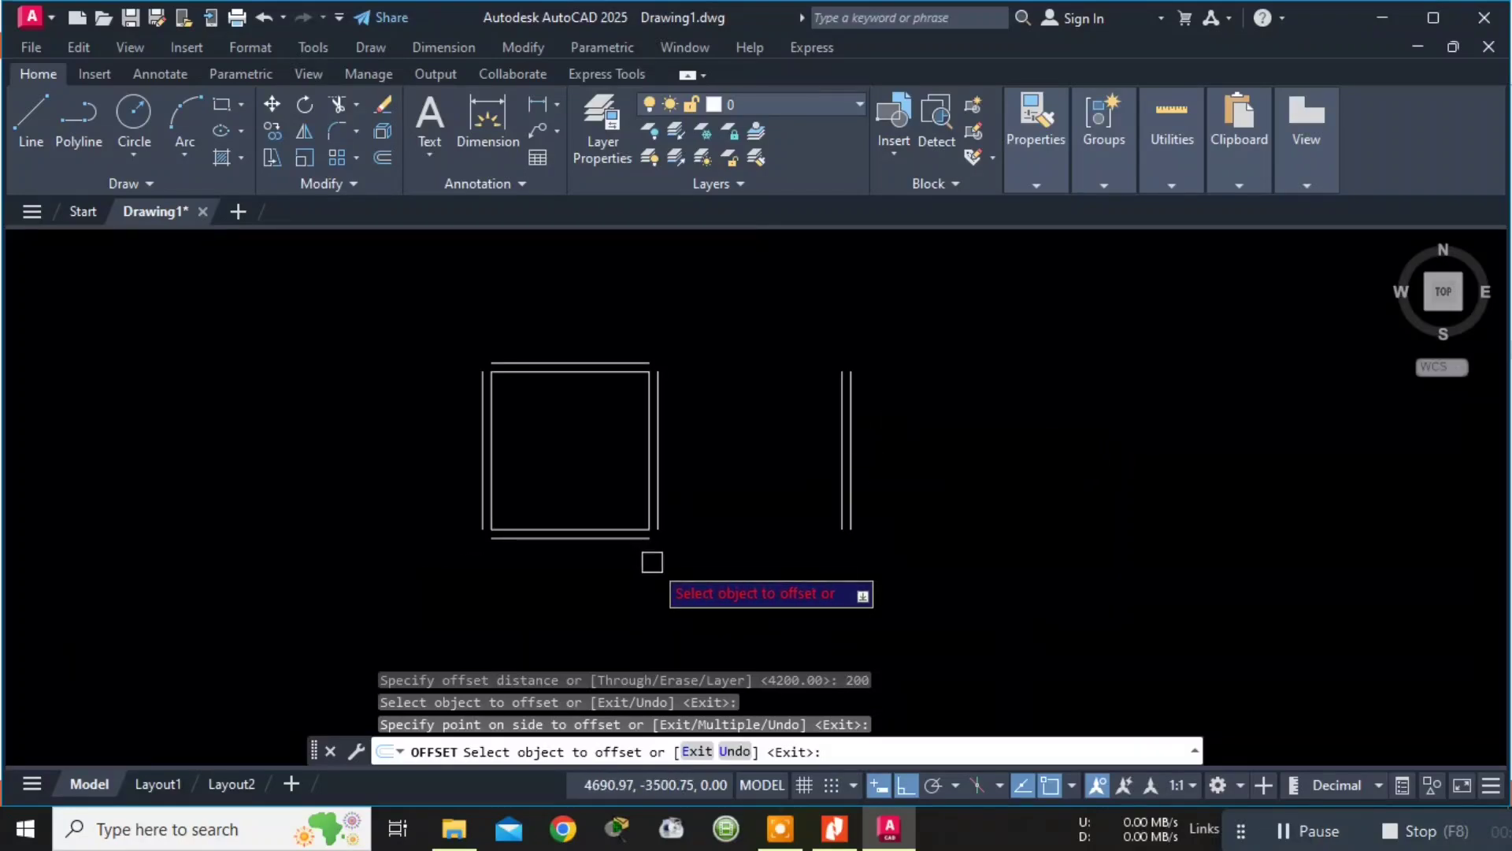
{"action": "key", "text": "Escape"}
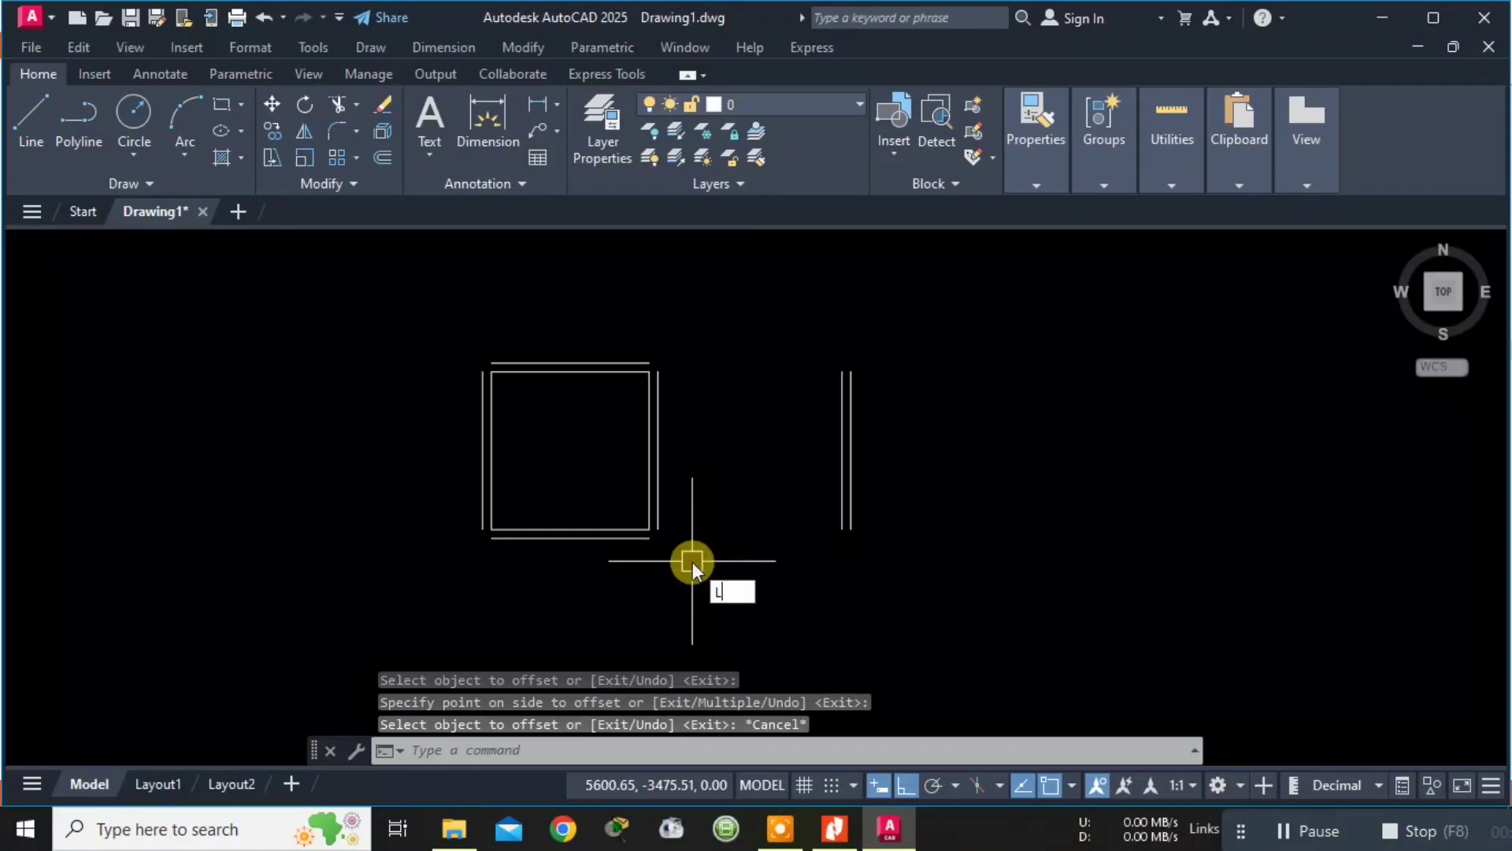
Draw the hall's lower inner wall line from the bottom end of the bedroom's outer right wall line to the hall's far right inner line.
{"action": "key", "text": "Return"}
{"action": "scroll", "coordinate": [691, 587], "scroll_direction": "up", "scroll_amount": 5}
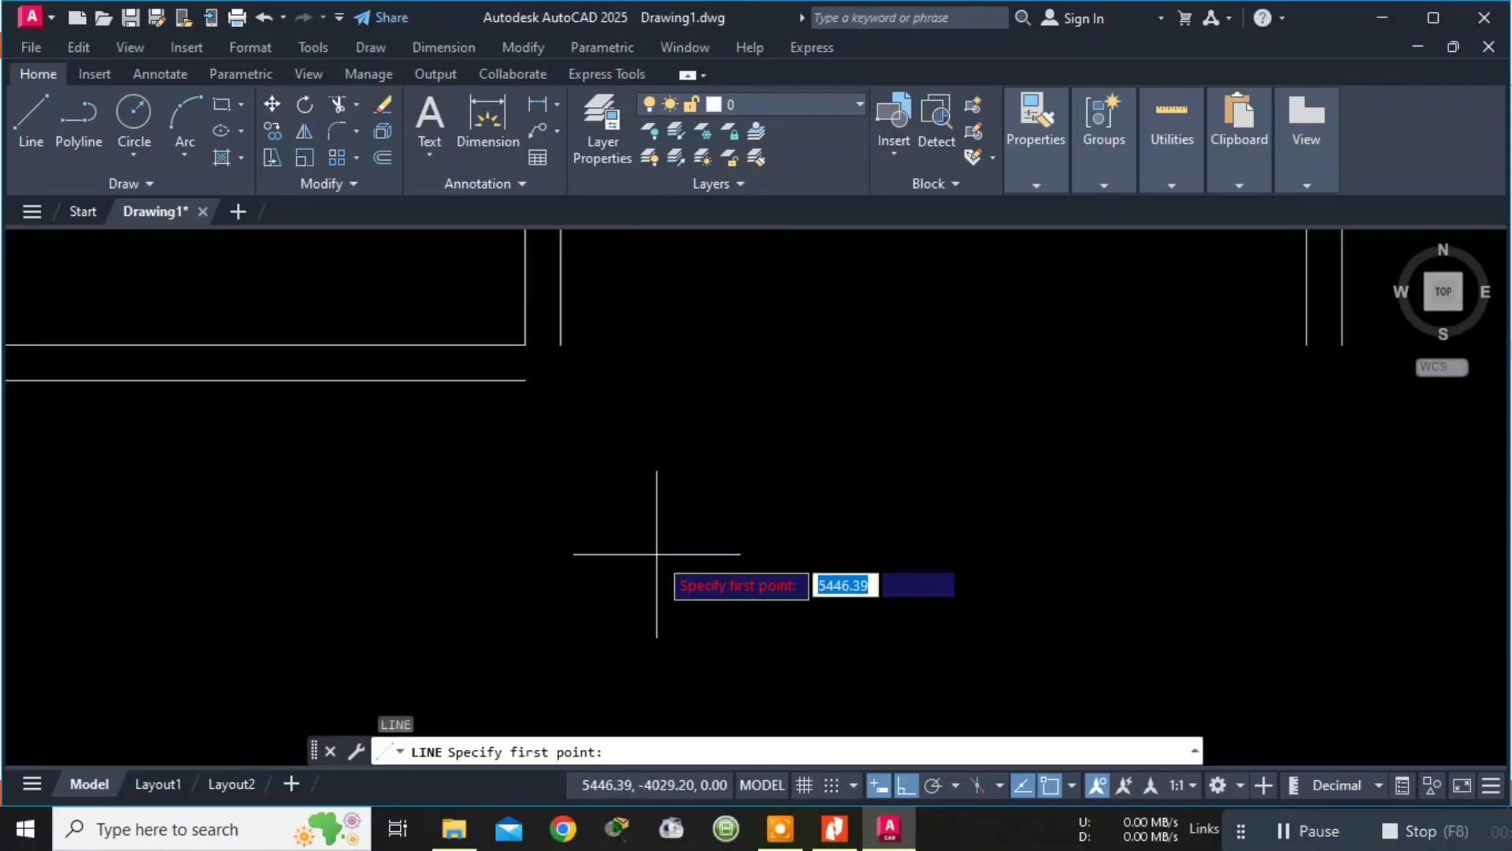
{"action": "scroll", "coordinate": [587, 363], "scroll_direction": "down", "scroll_amount": 5}
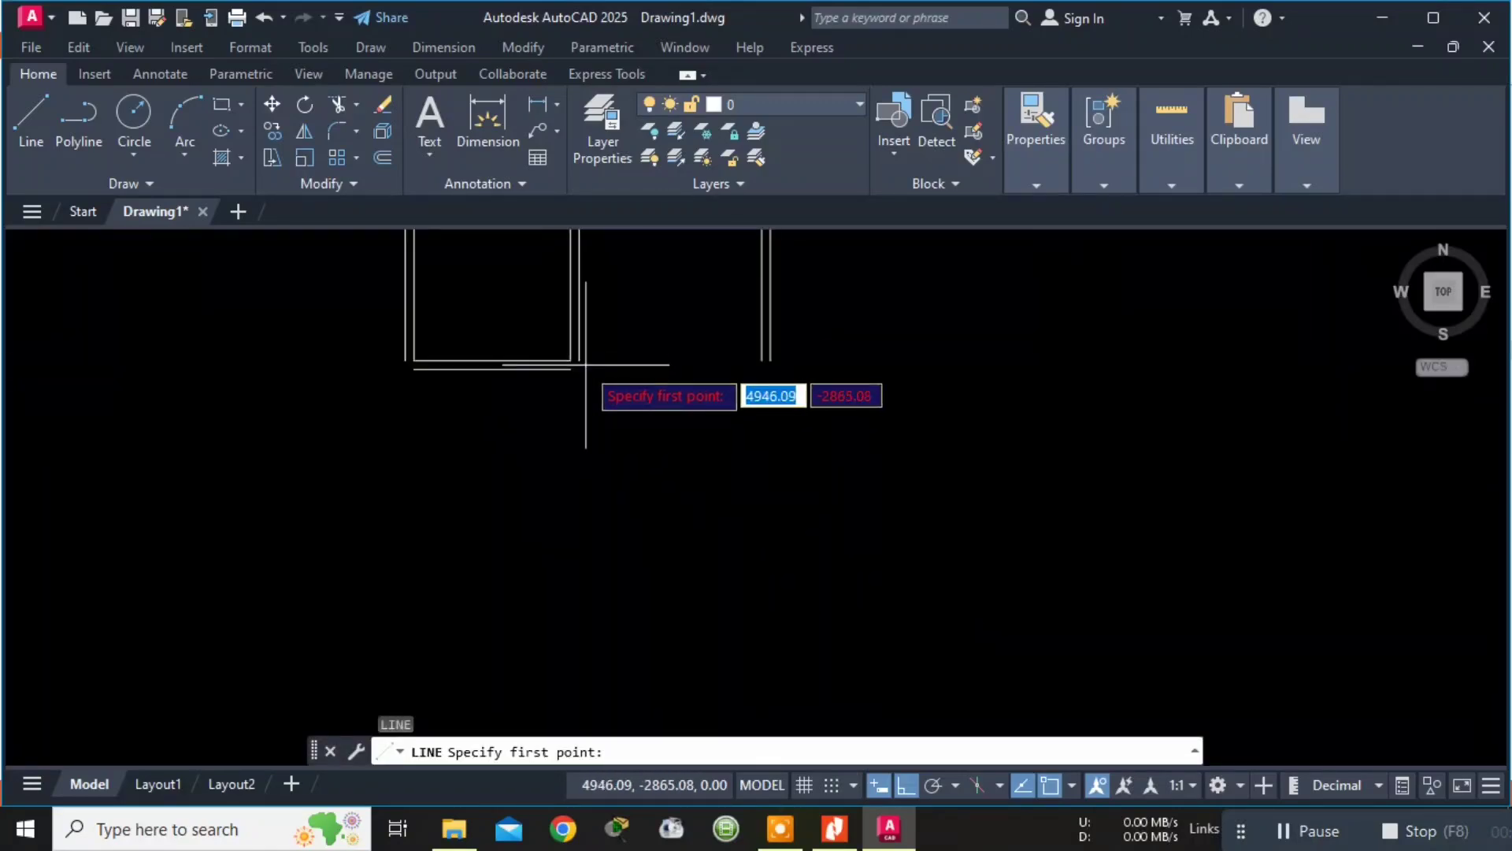
{"action": "left_click", "coordinate": [580, 361]}
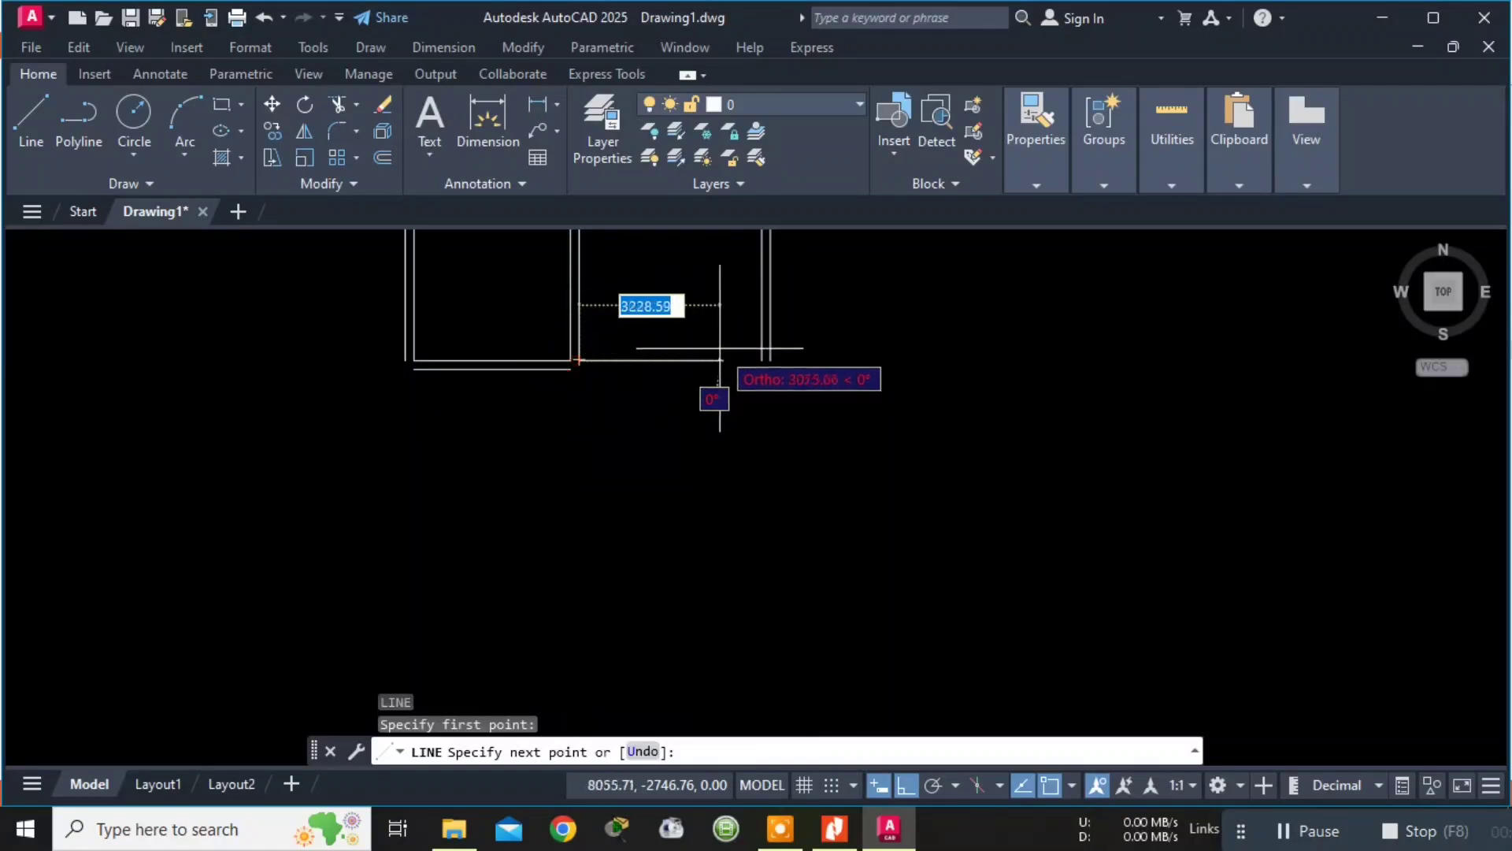
{"action": "left_click", "coordinate": [761, 361]}
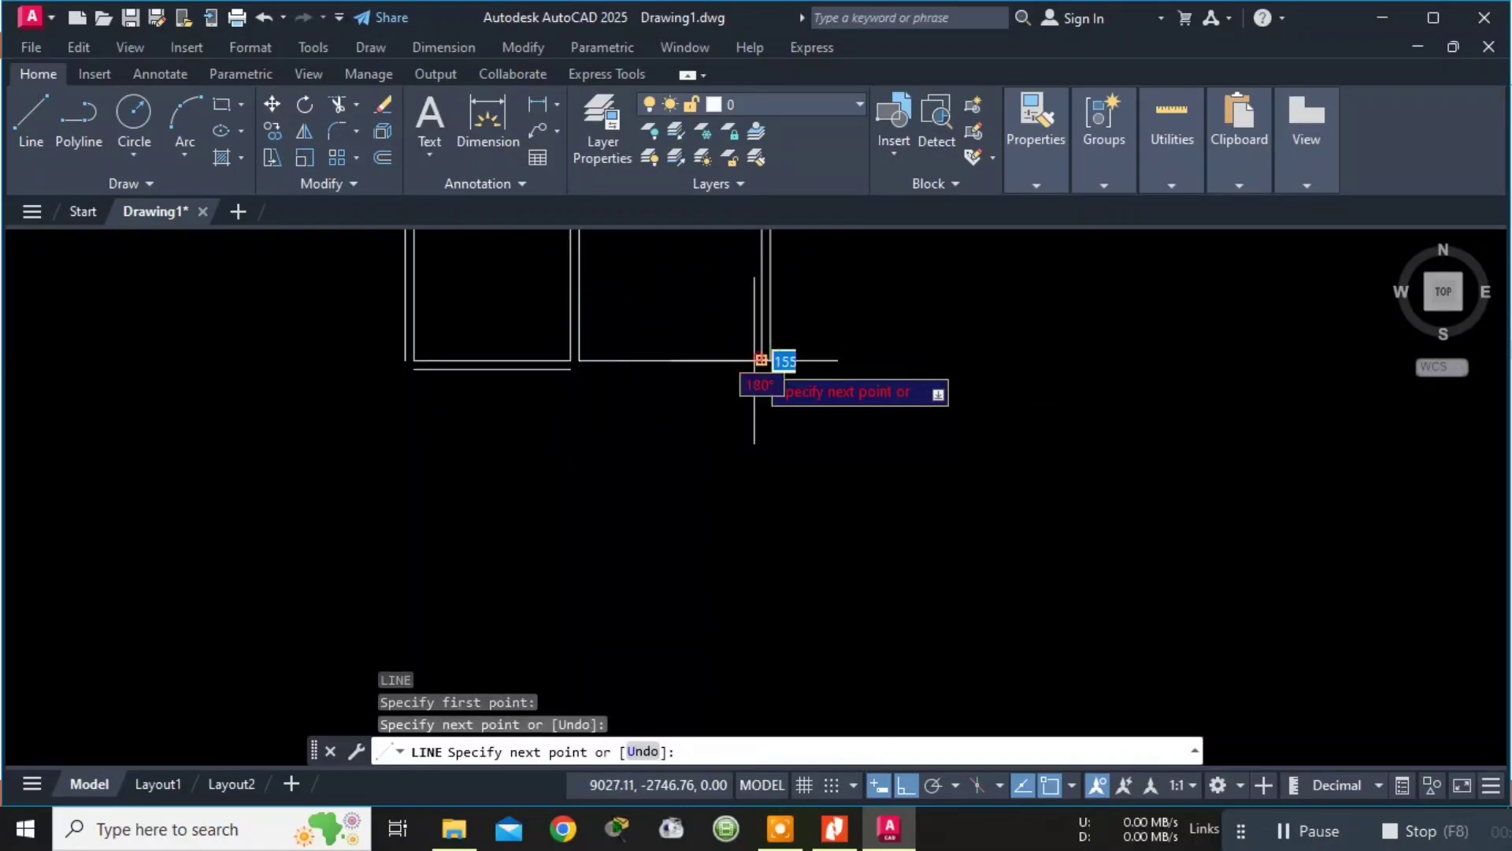
{"action": "scroll", "coordinate": [754, 361], "scroll_direction": "down", "scroll_amount": 4}
{"action": "key", "text": "Escape"}
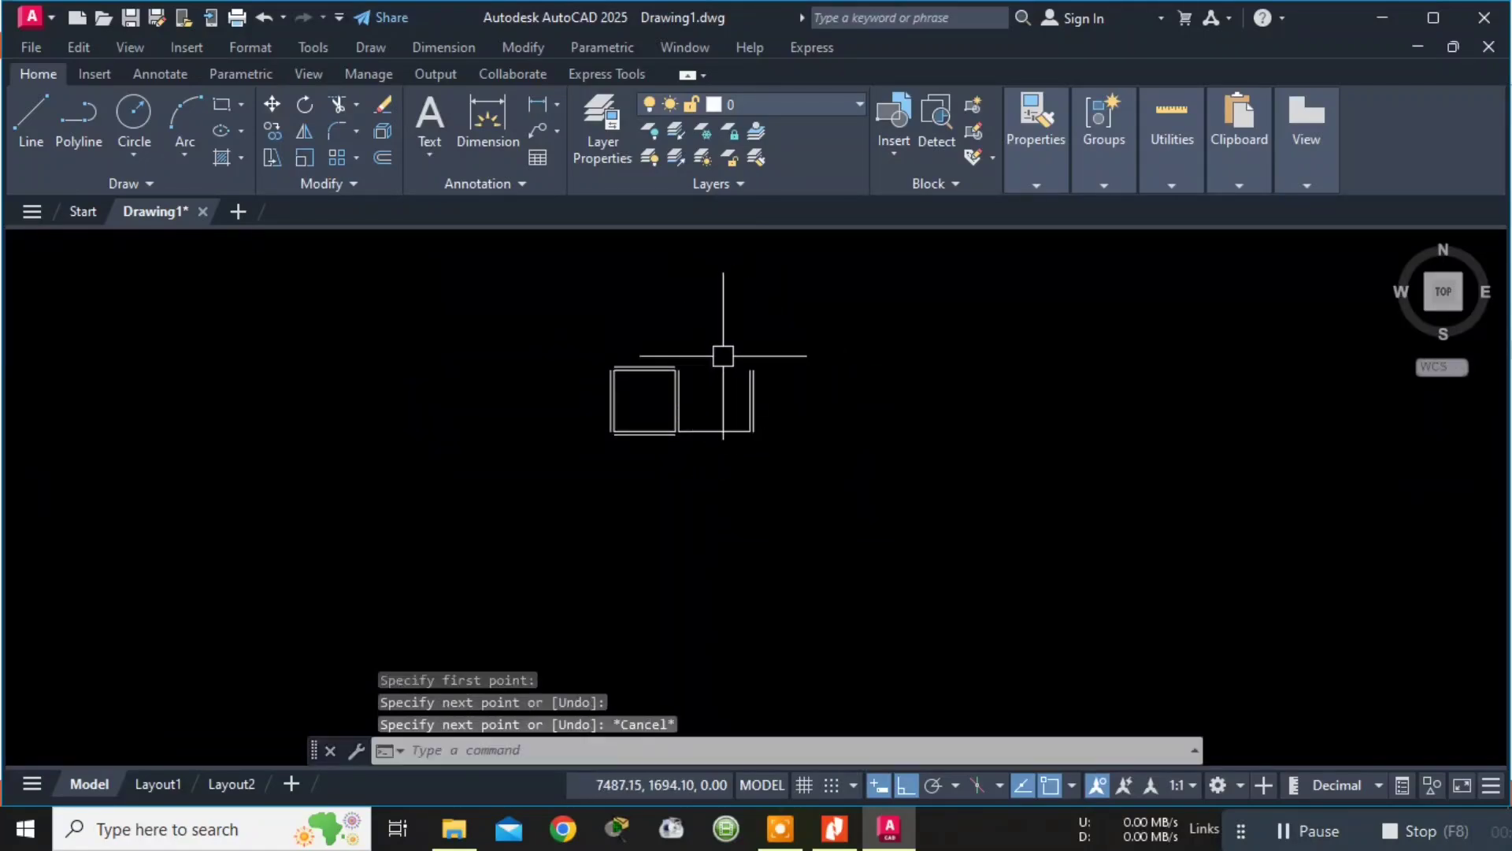
Draw the hall's upper inner wall line between the top ends of its left and right inner lines.
{"action": "scroll", "coordinate": [718, 353], "scroll_direction": "up", "scroll_amount": 4}
{"action": "type", "text": "L"}
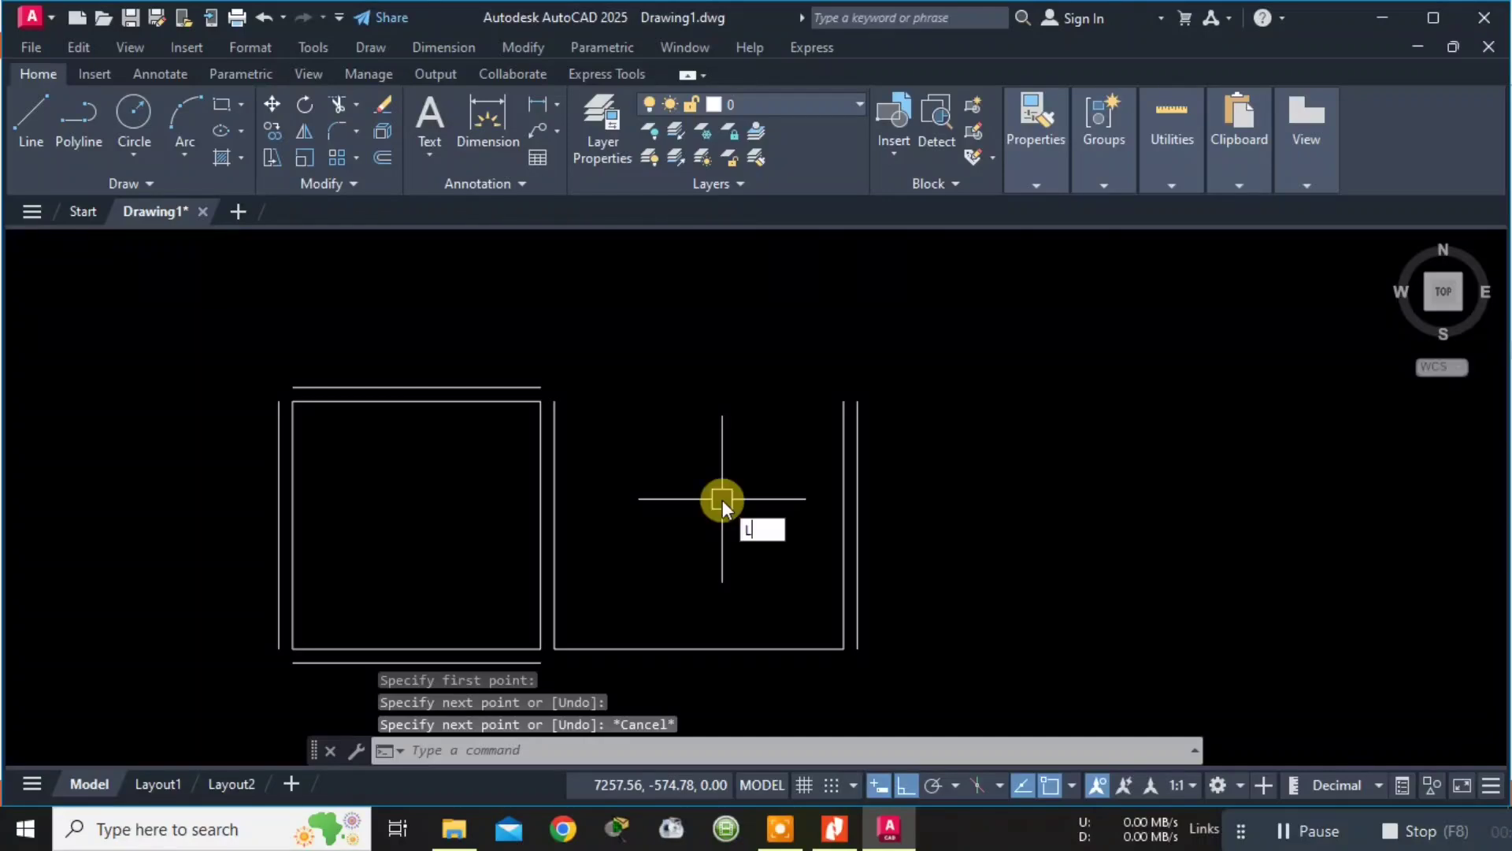
{"action": "key", "text": "Return"}
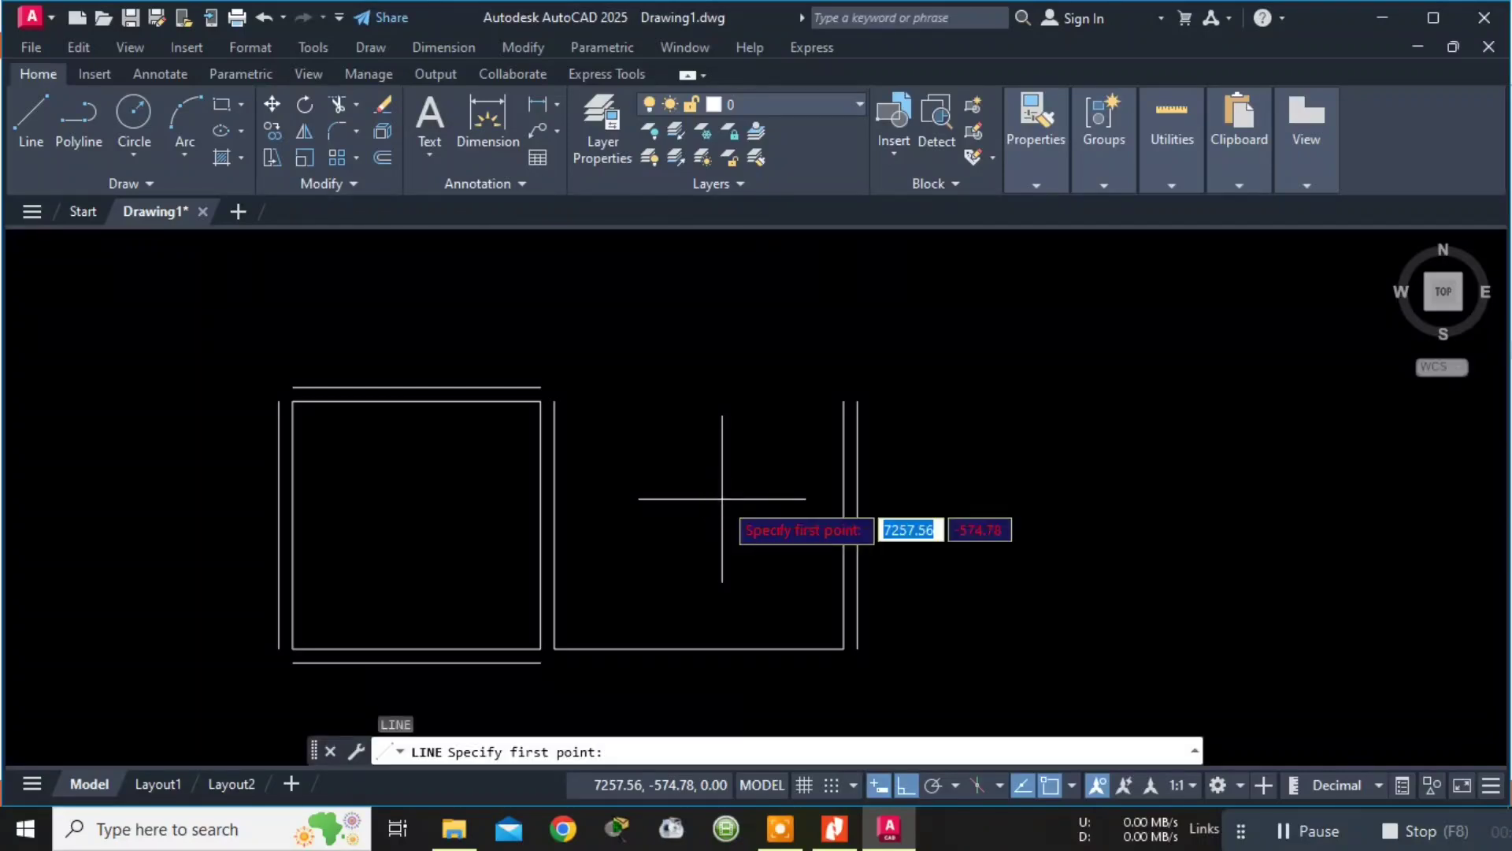
{"action": "left_click", "coordinate": [556, 401]}
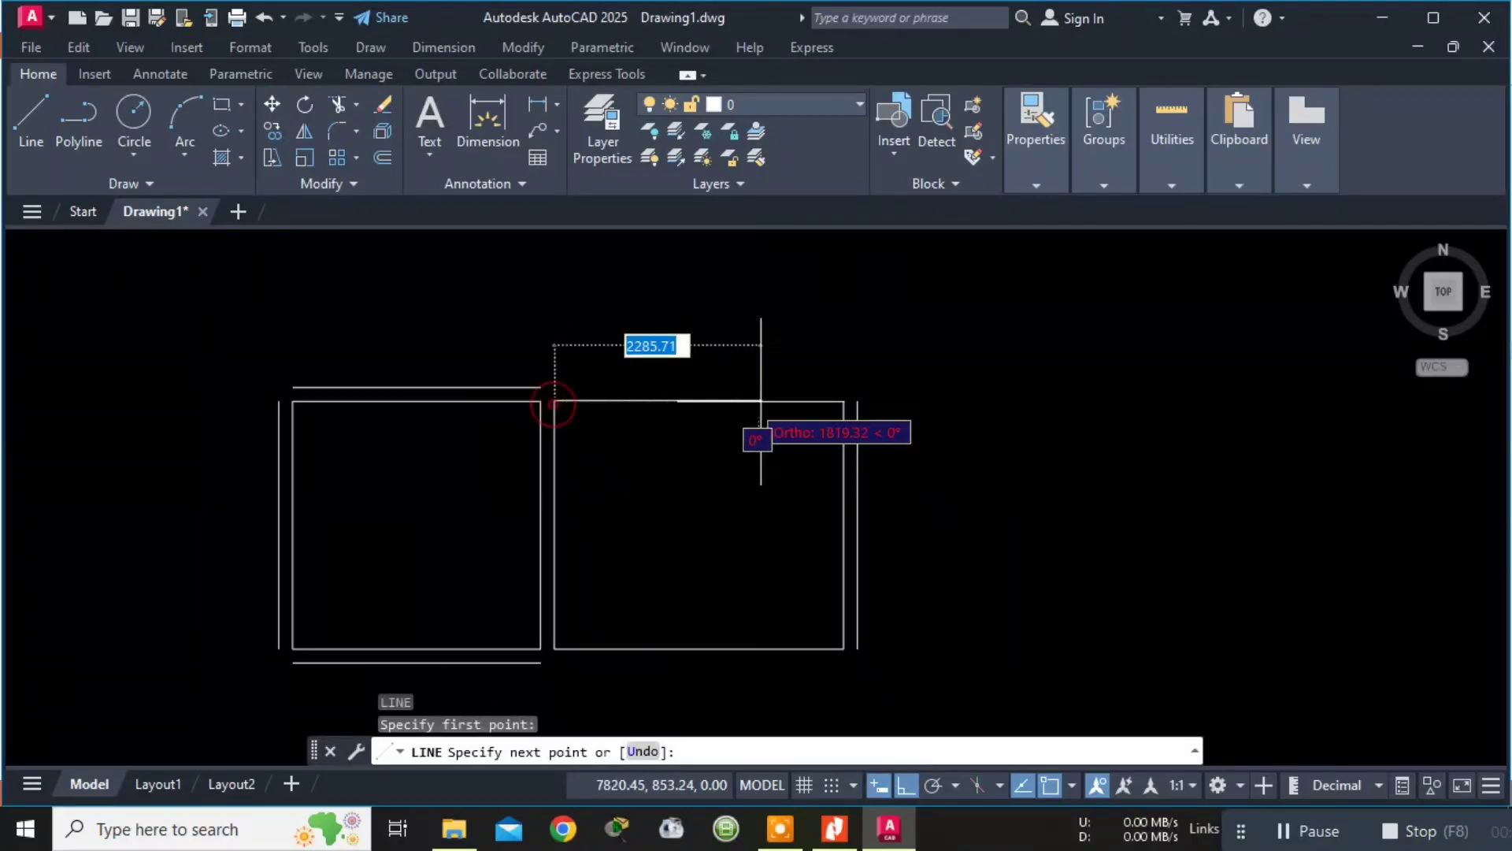
{"action": "left_click", "coordinate": [843, 398]}
{"action": "key", "text": "Escape"}
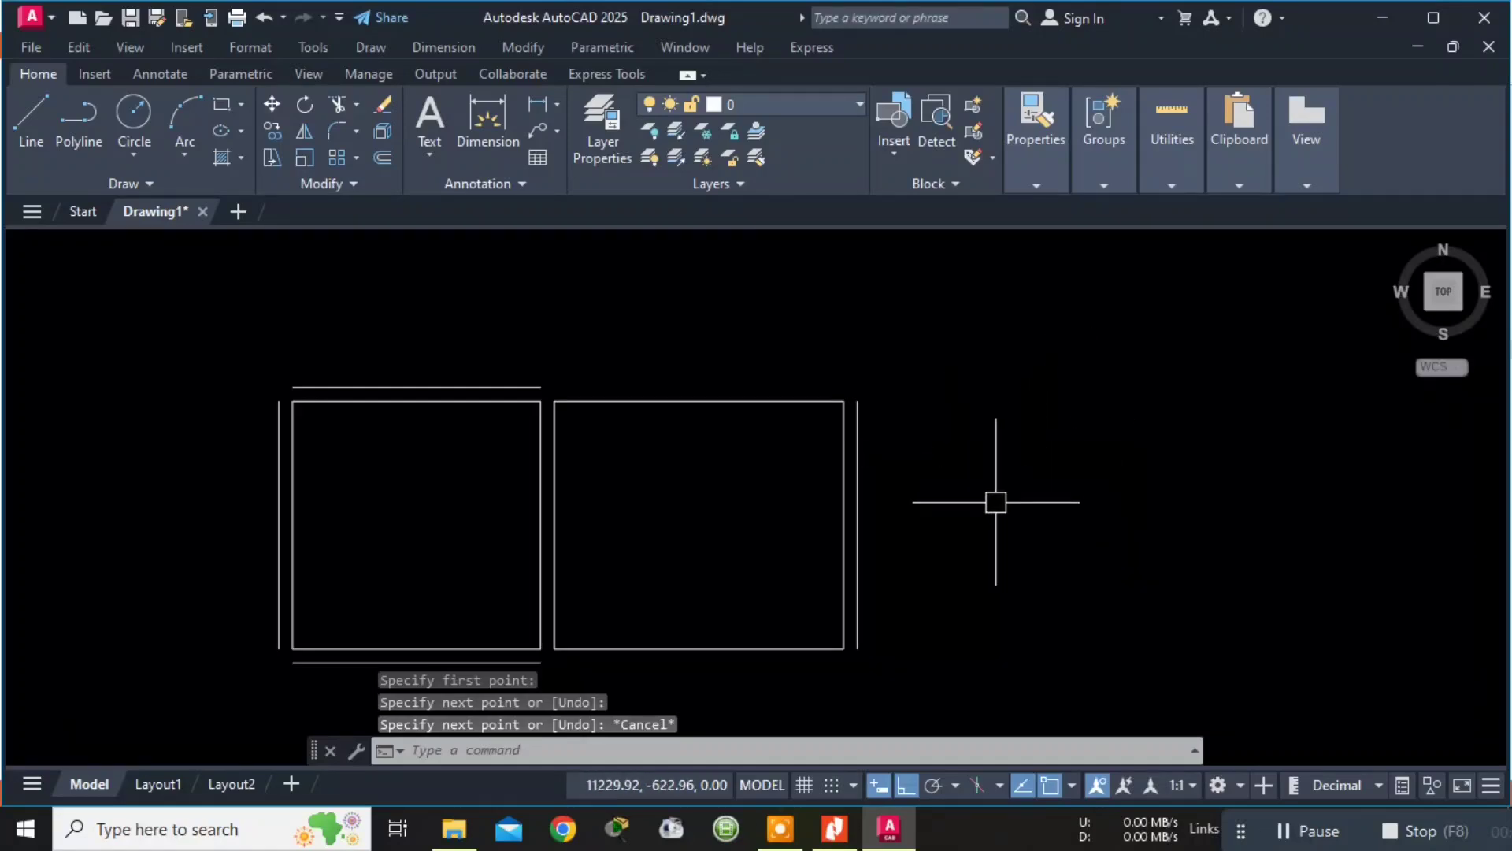
Offset the hall's upper and lower inner wall lines outward by 200.
{"action": "key", "text": "Up"}
{"action": "key", "text": "Up"}
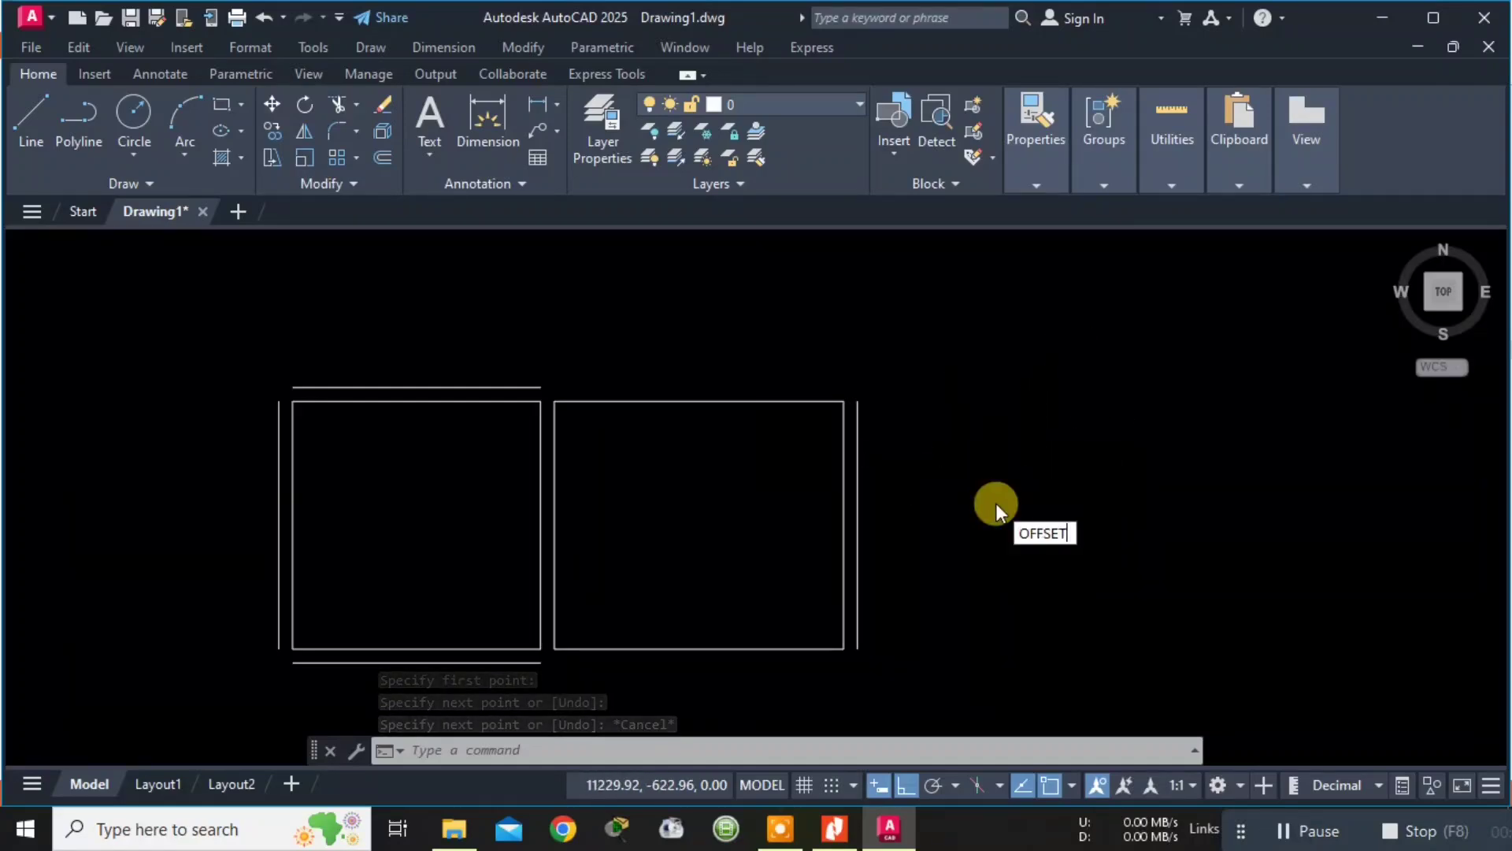
{"action": "key", "text": "Up"}
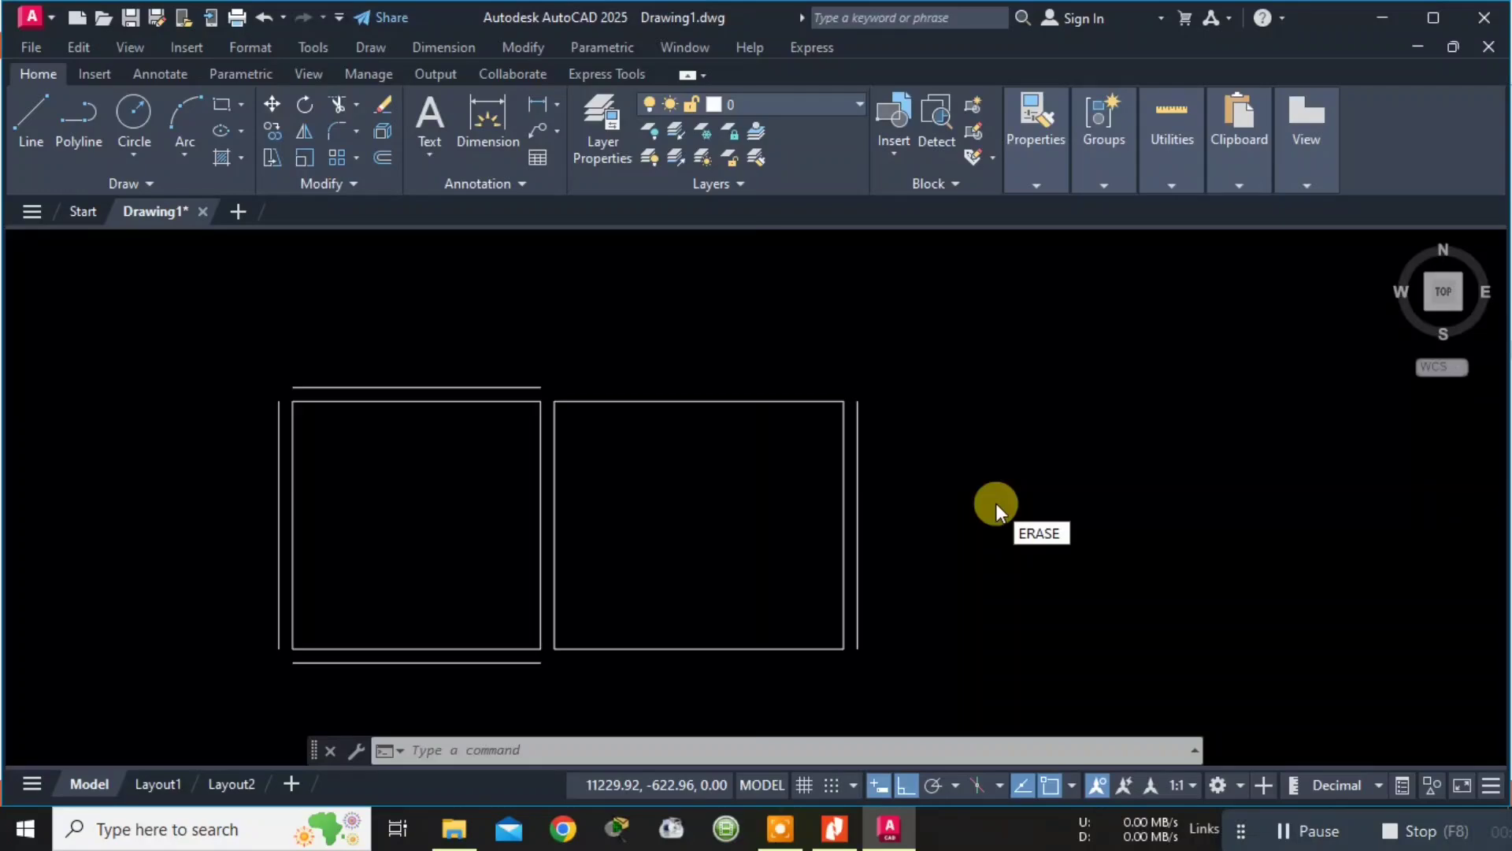
{"action": "key", "text": "Up"}
{"action": "key", "text": "Up"}
{"action": "key", "text": "Up"}
{"action": "key", "text": "Up"}
{"action": "key", "text": "Down"}
{"action": "key", "text": "Down"}
{"action": "key", "text": "Down"}
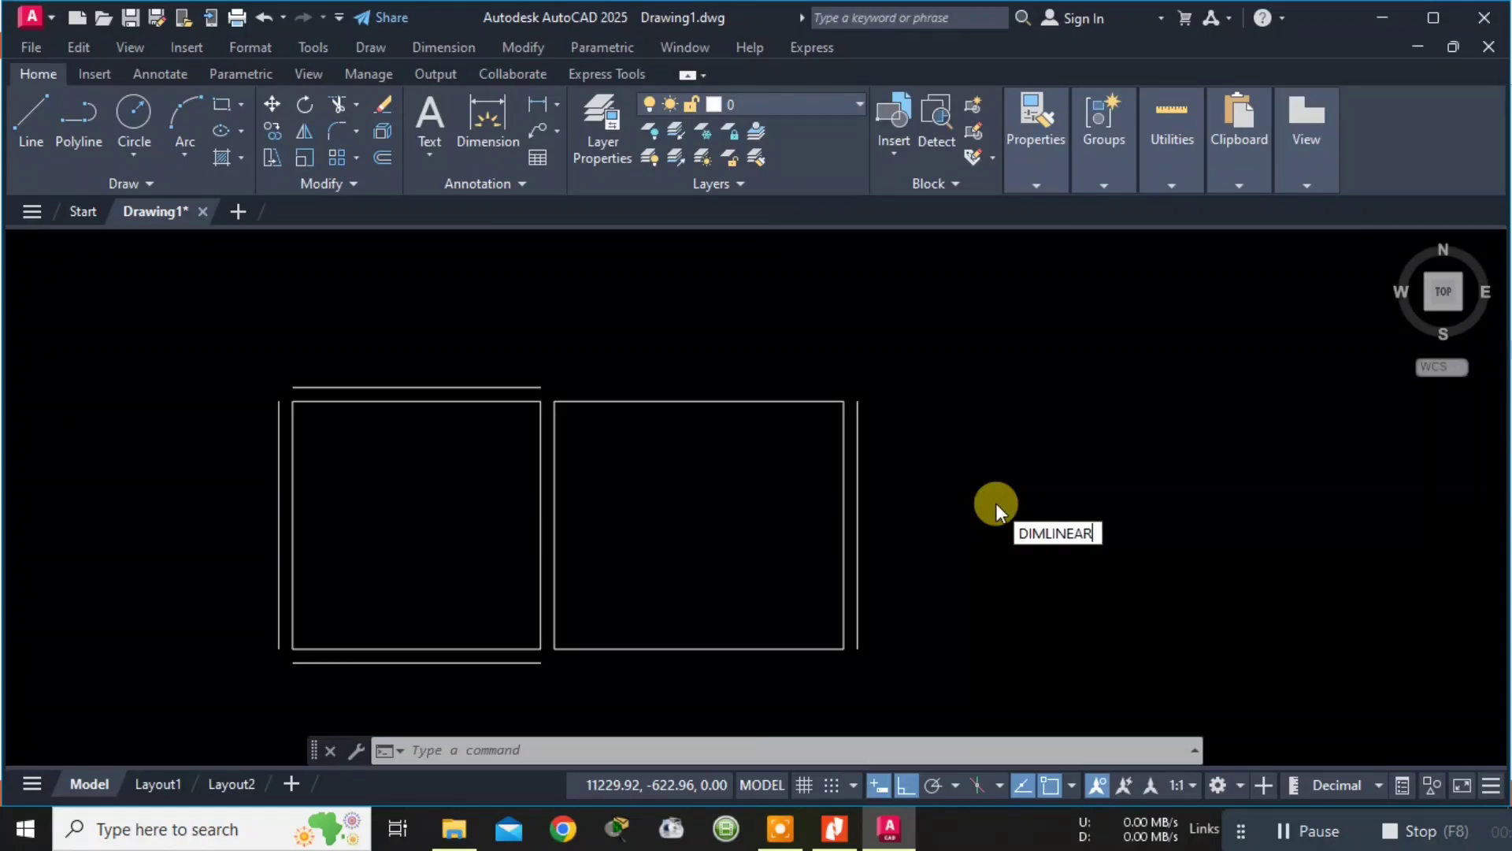
{"action": "key", "text": "Down"}
{"action": "key", "text": "Down"}
{"action": "key", "text": "Return"}
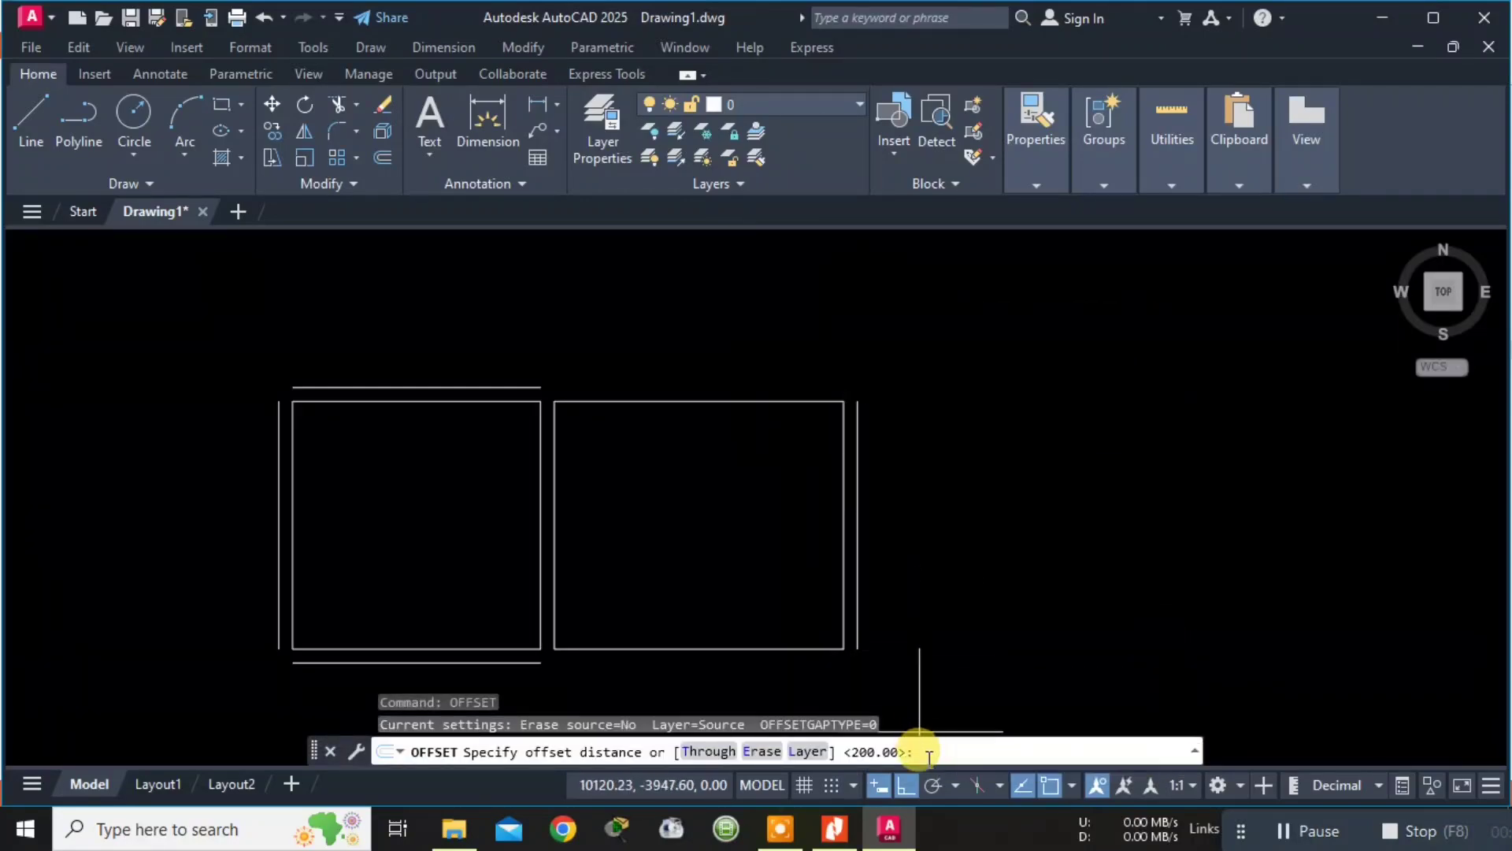
{"action": "key", "text": "Return"}
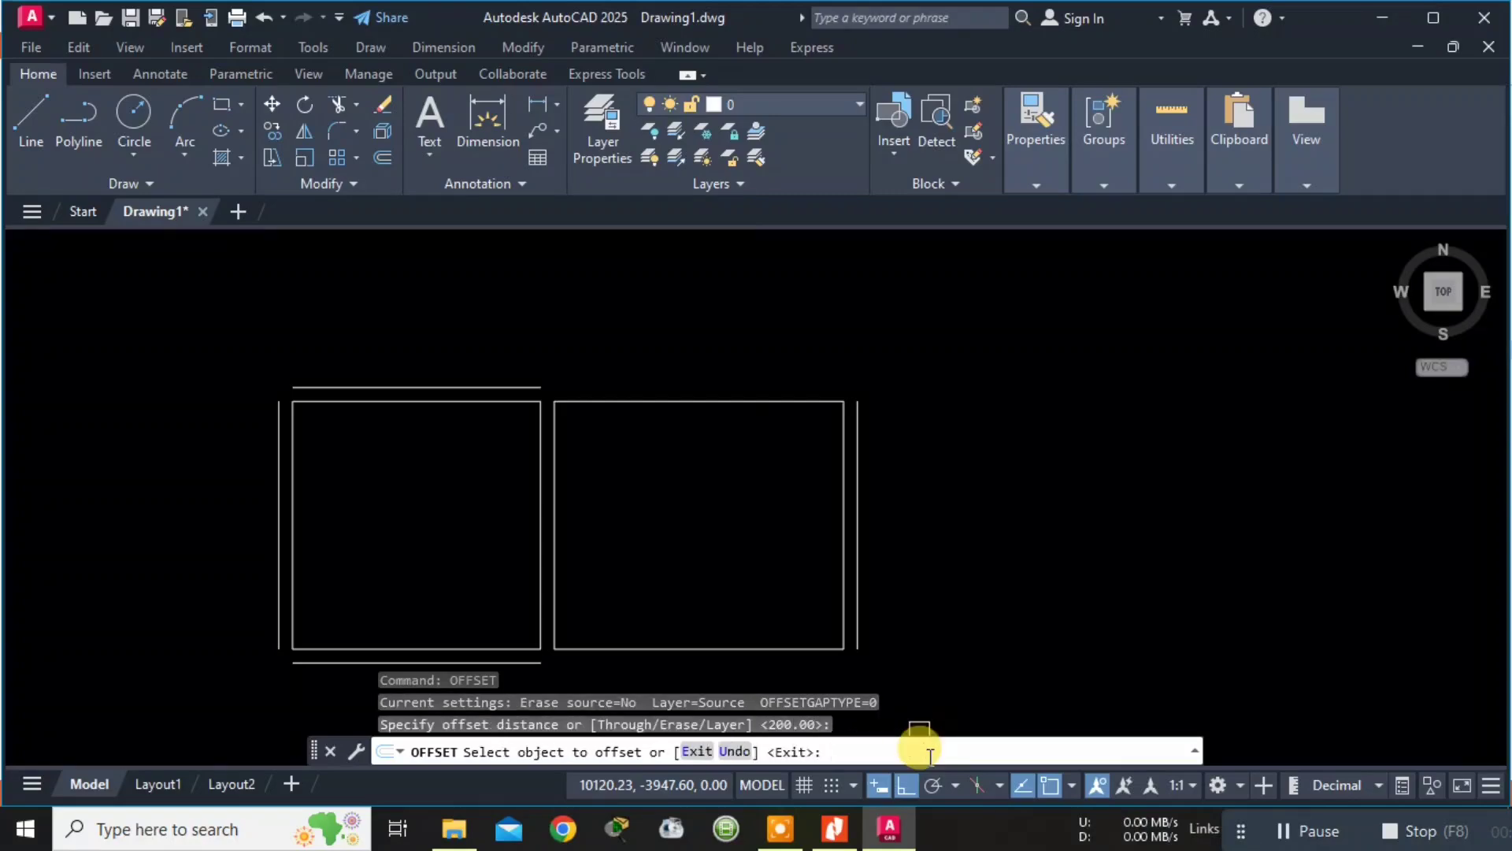
{"action": "left_click", "coordinate": [711, 406]}
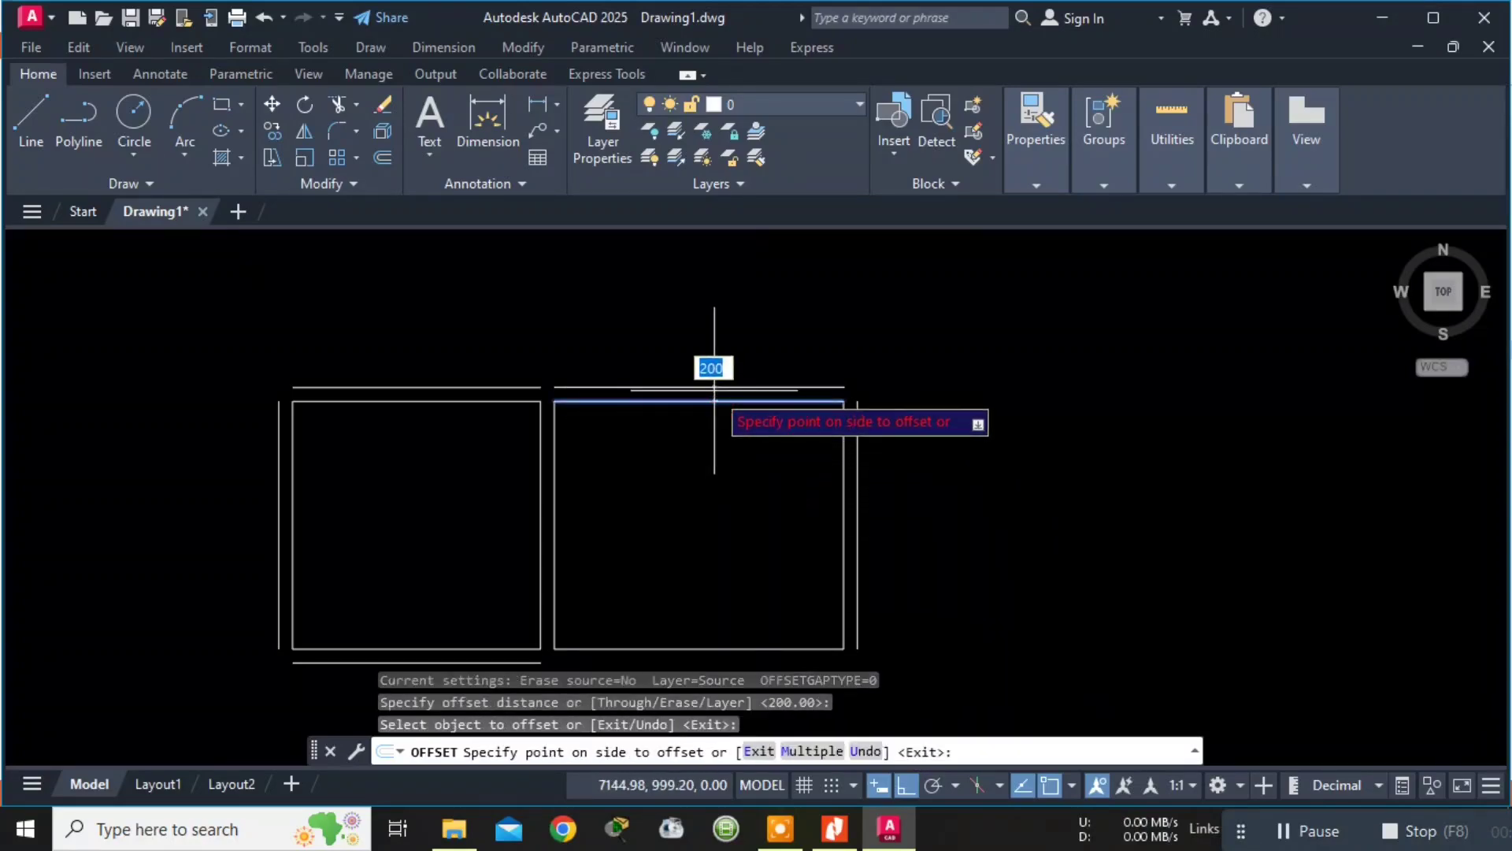
{"action": "left_click", "coordinate": [710, 367]}
{"action": "left_click", "coordinate": [745, 644]}
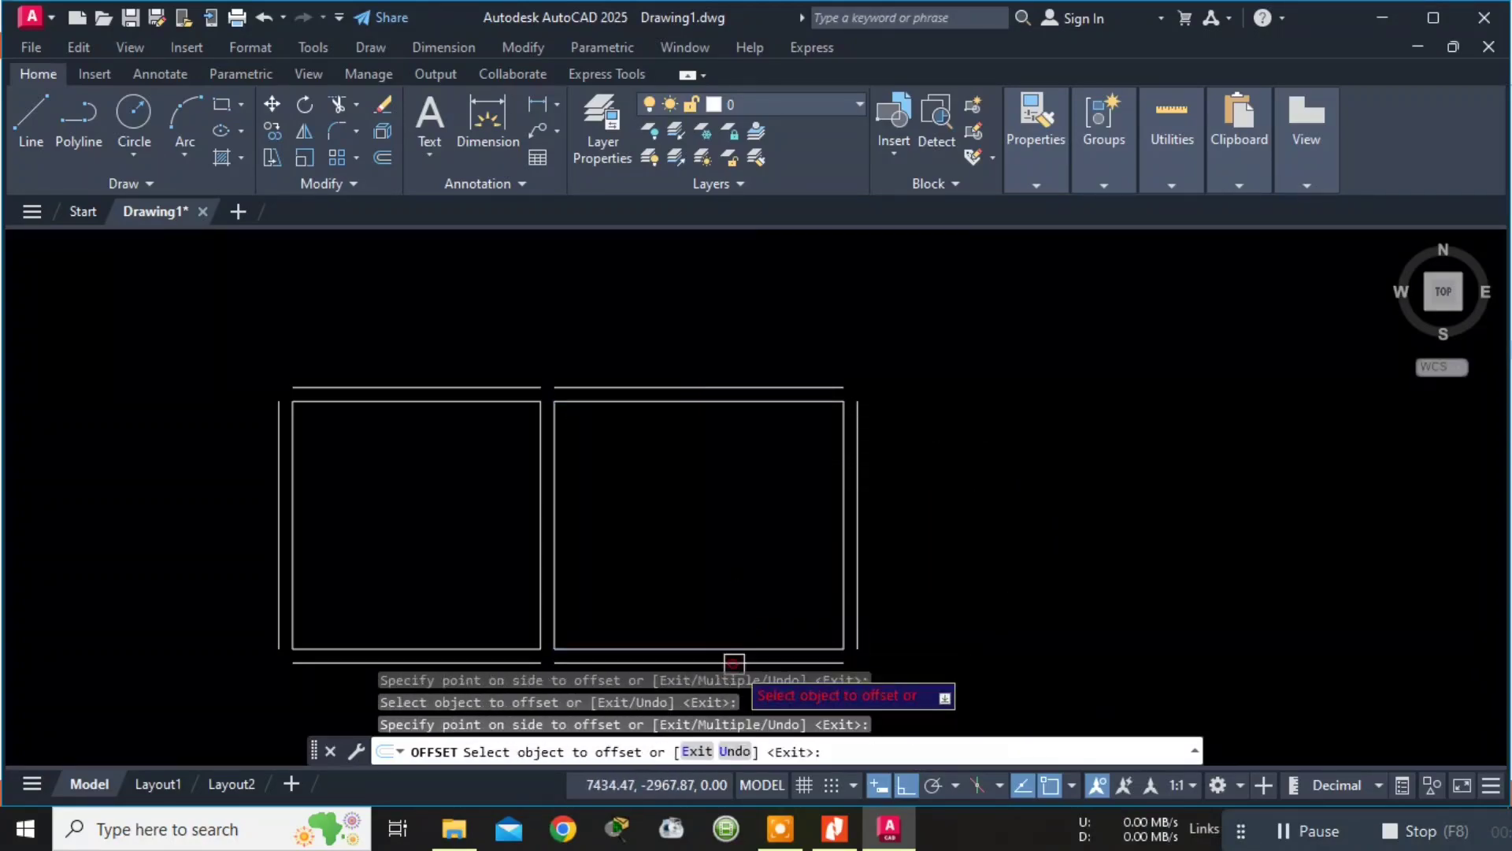
{"action": "left_click", "coordinate": [731, 666]}
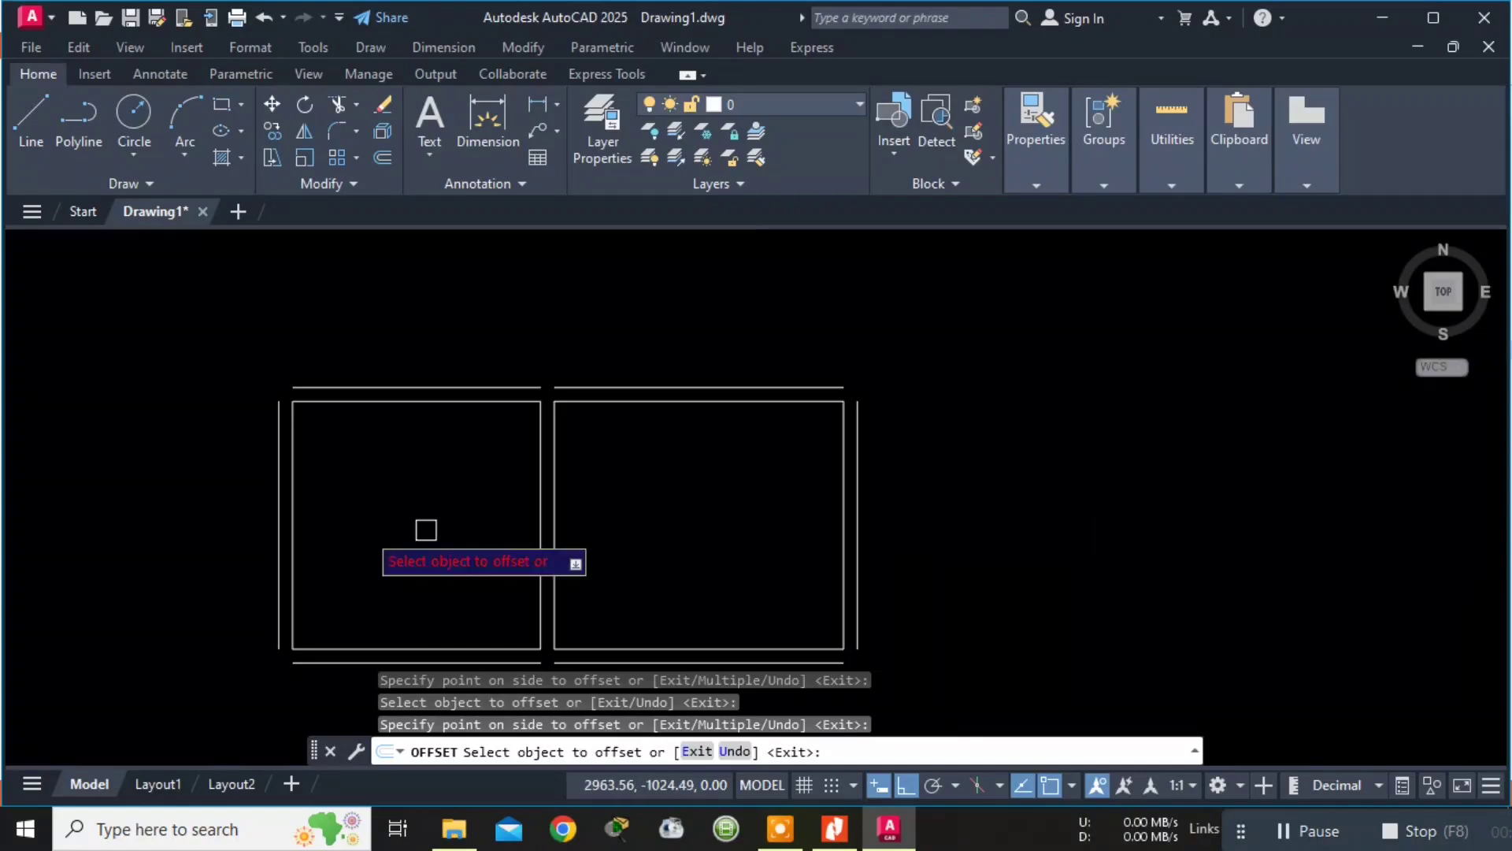
Check the wall and outer offset dimensions beside the hall in the Nitro Pro reference plan, and return to AutoCAD.
{"action": "scroll", "coordinate": [529, 571], "scroll_direction": "down", "scroll_amount": 4}
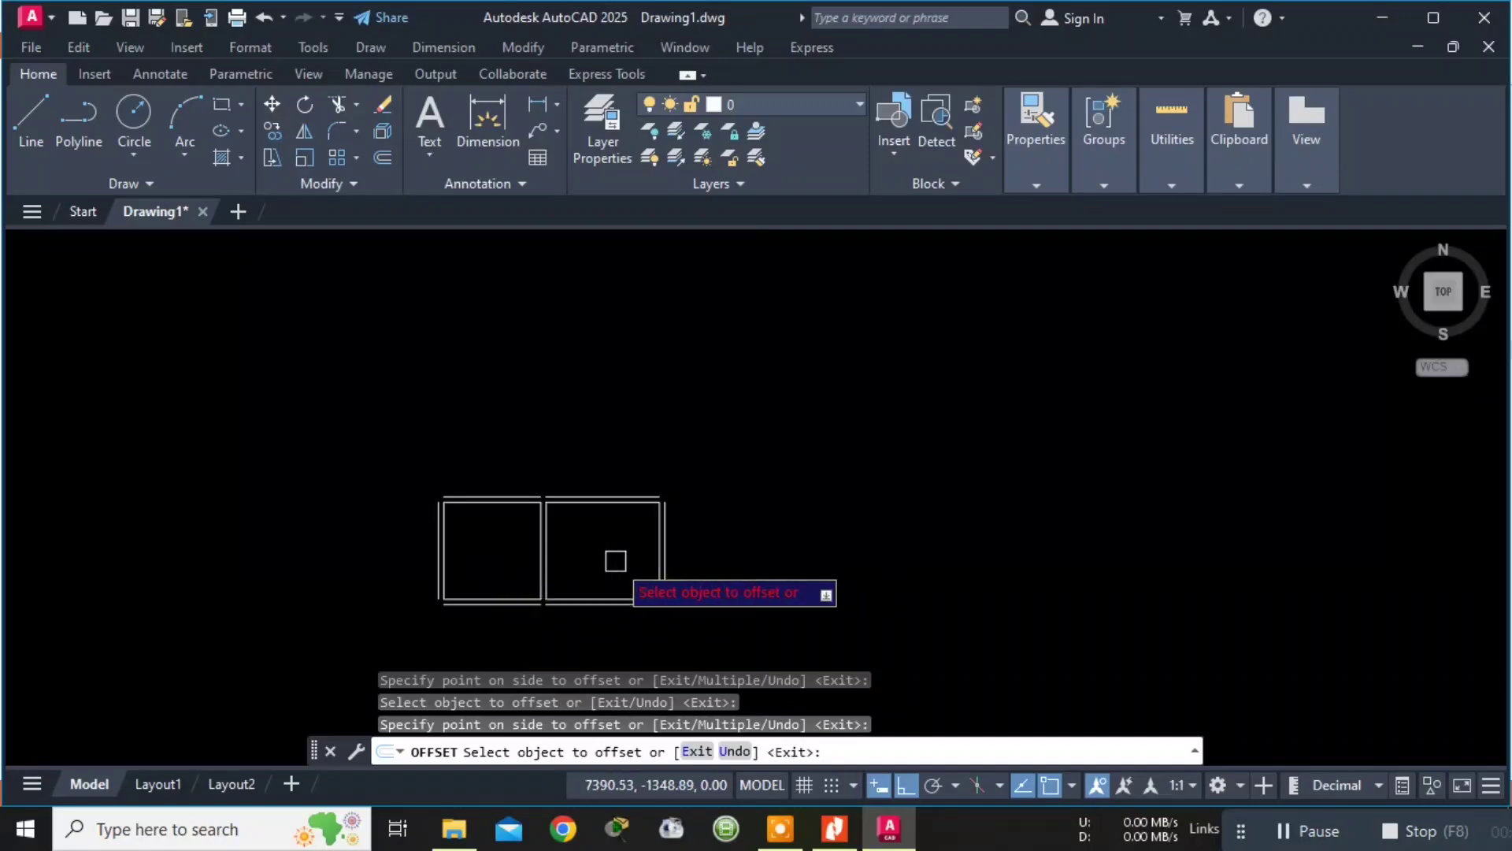
{"action": "scroll", "coordinate": [614, 556], "scroll_direction": "up", "scroll_amount": 5}
{"action": "middle_click_drag", "start_coordinate": [614, 551], "coordinate": [687, 449]}
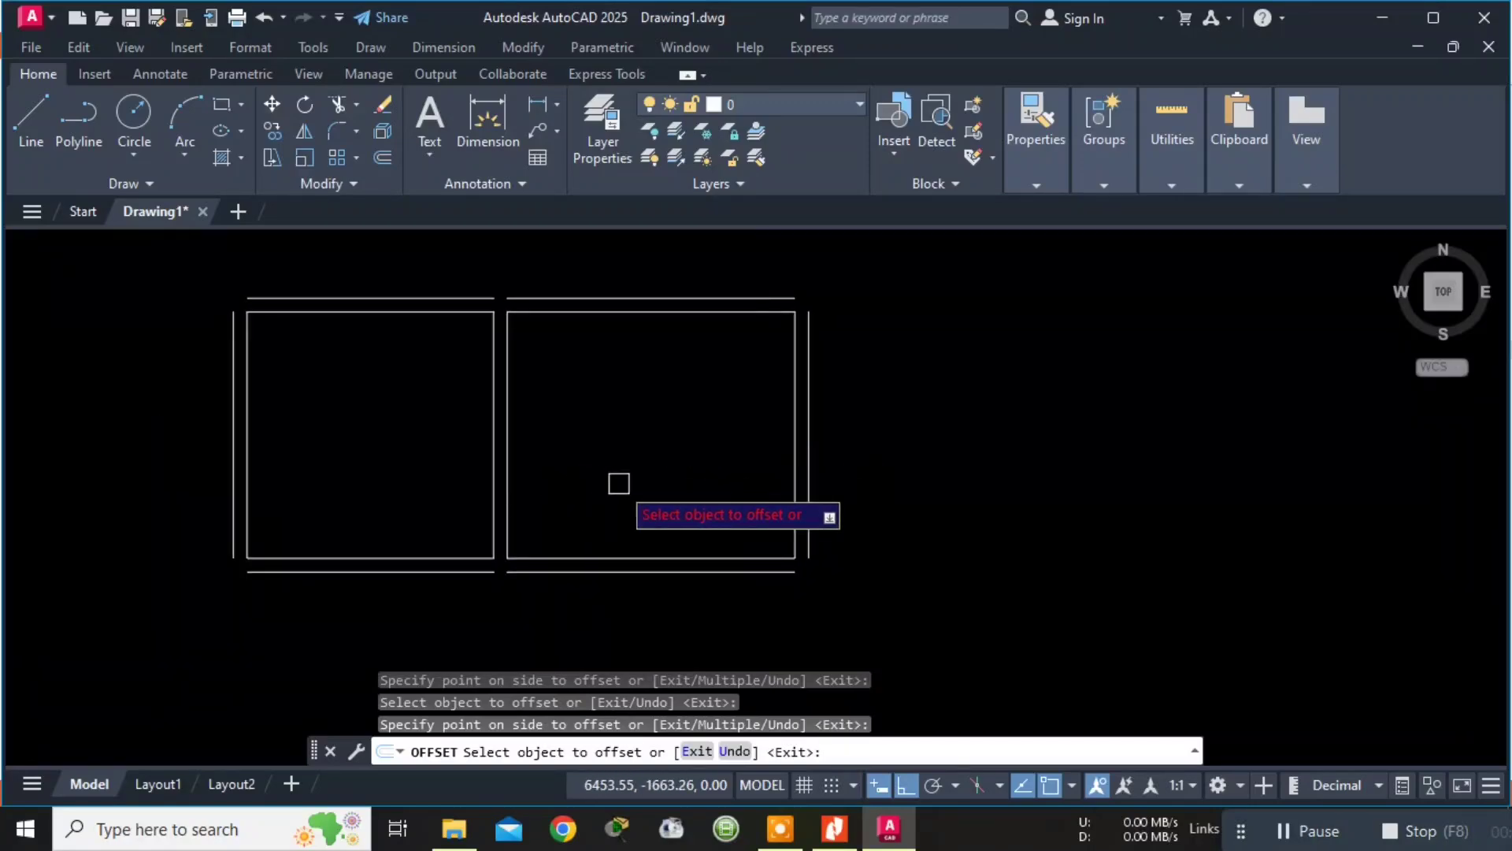
{"action": "key", "text": "alt+Tab"}
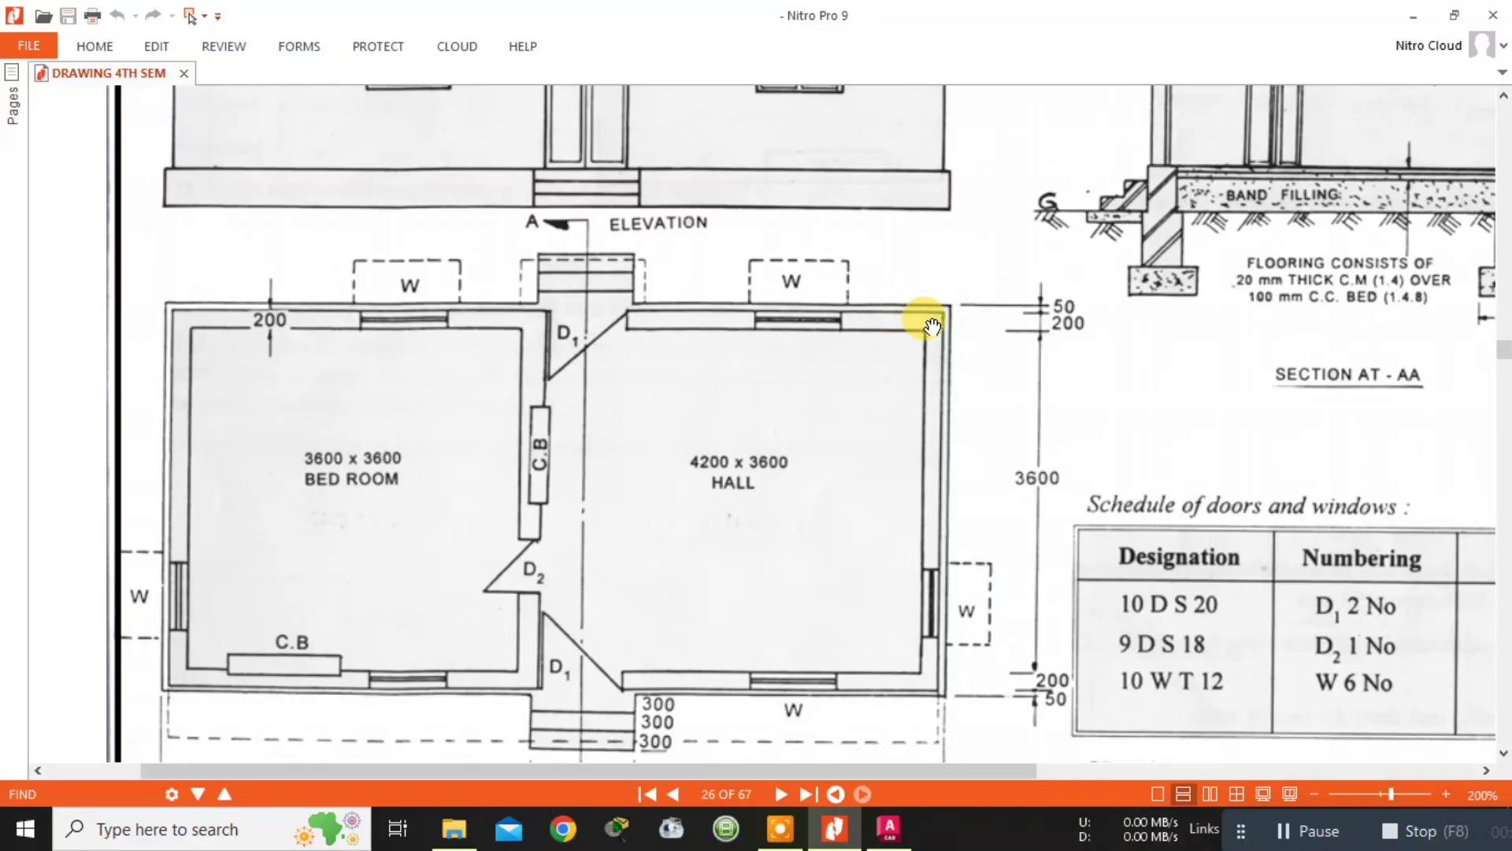
{"action": "scroll", "coordinate": [1061, 315], "scroll_direction": "up", "scroll_amount": 3}
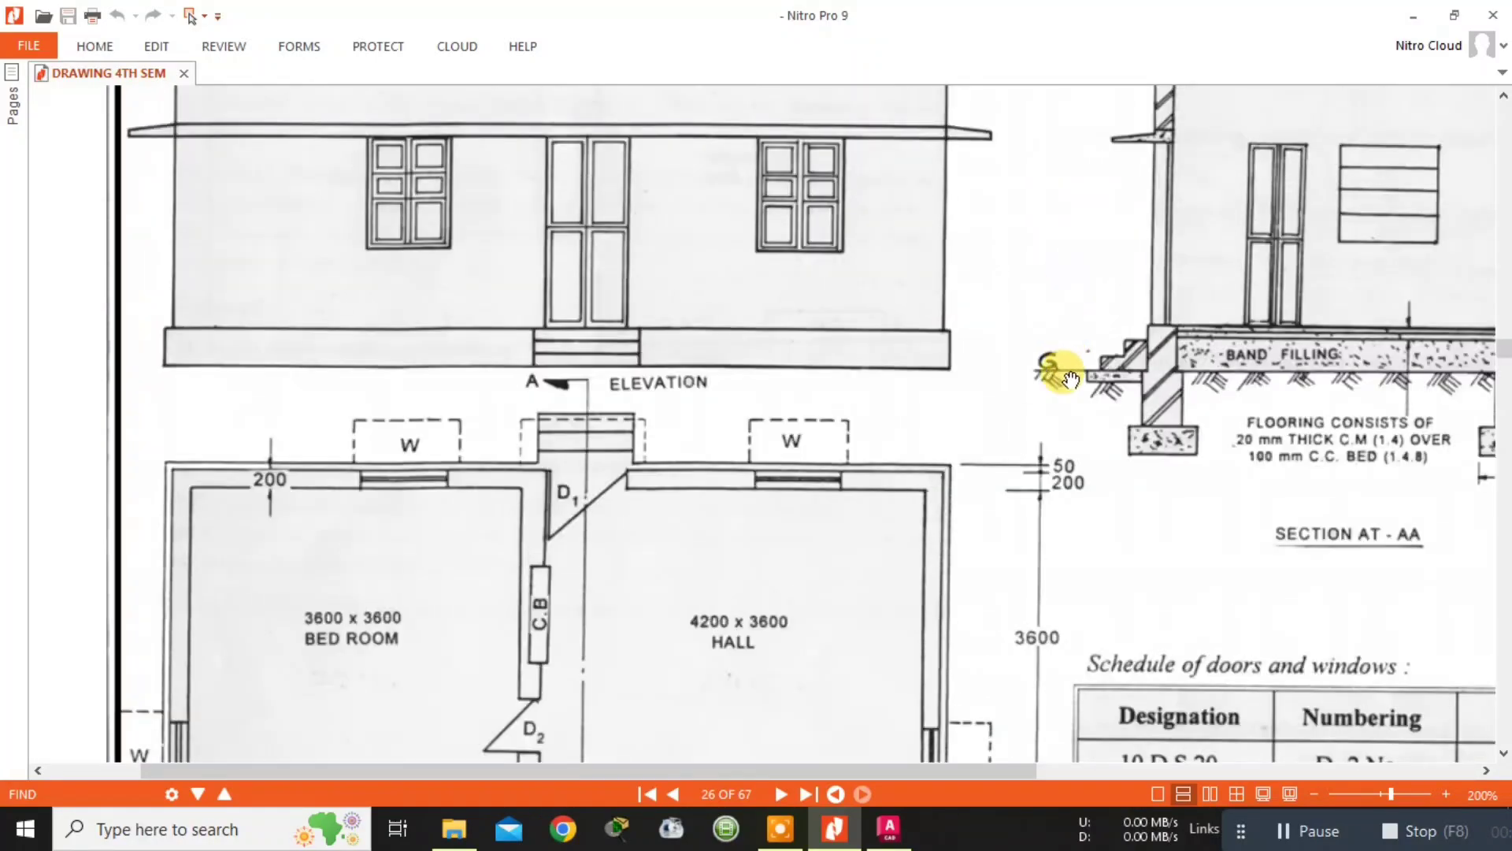
{"action": "left_click_drag", "start_coordinate": [1063, 482], "coordinate": [1059, 373]}
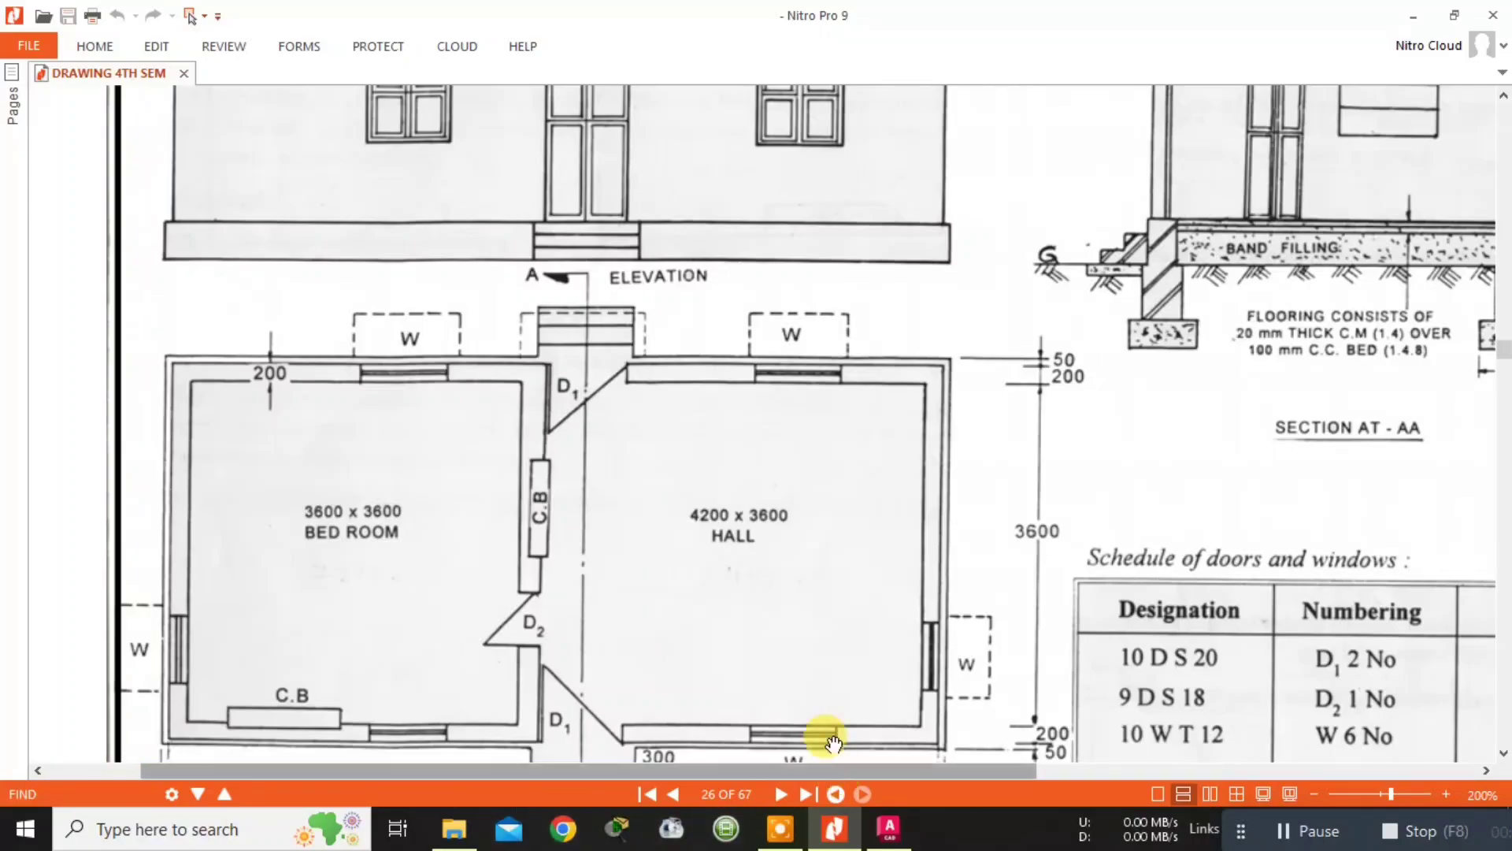
{"action": "left_click", "coordinate": [889, 828]}
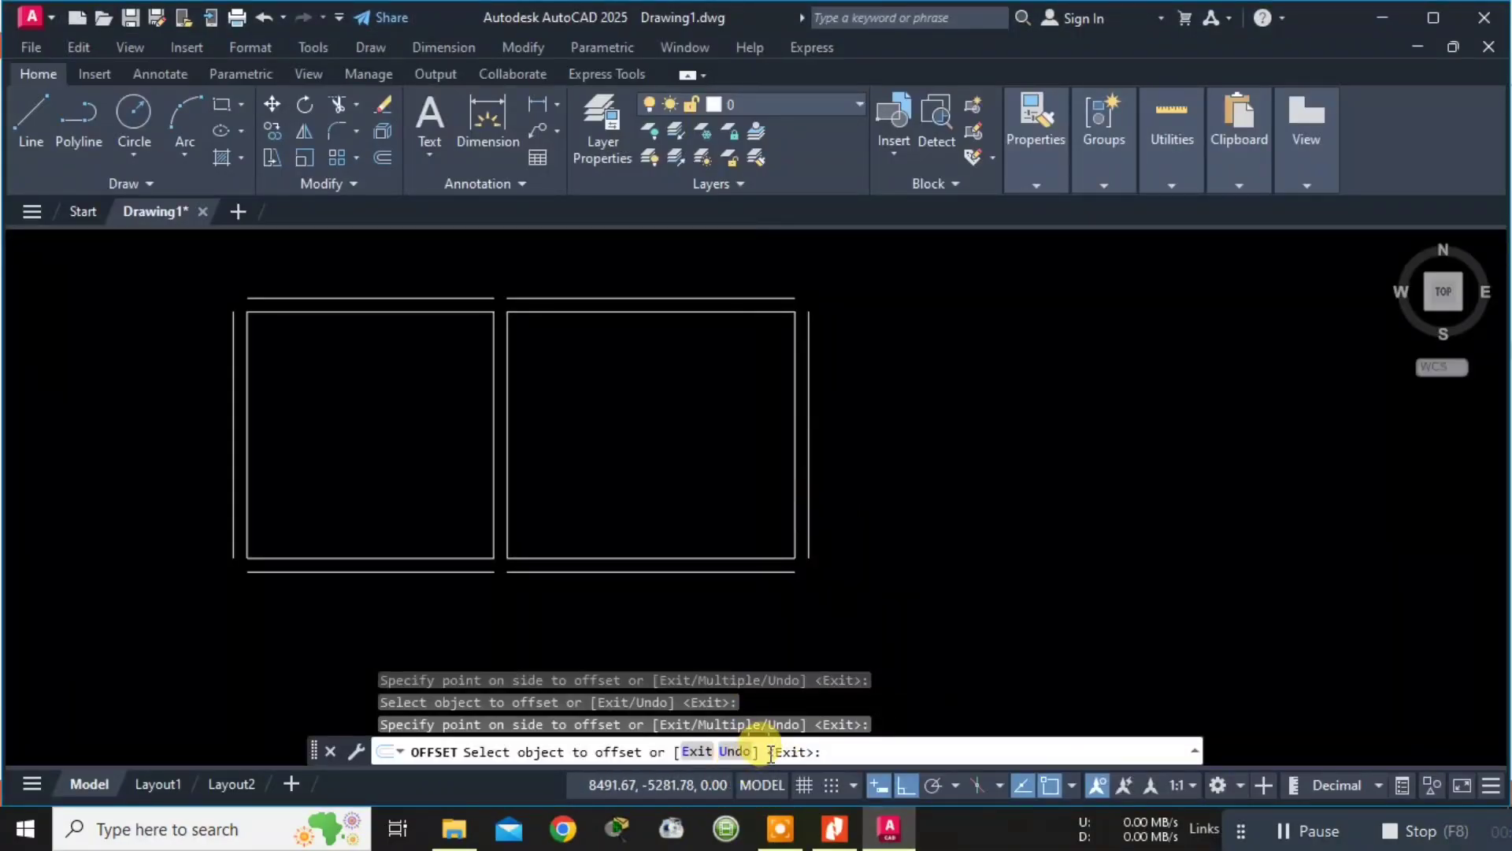
Restart Offset with a distance of 50 and offset the hall's upper and right outer wall lines outward.
{"action": "key", "text": "Escape"}
{"action": "key", "text": "Escape"}
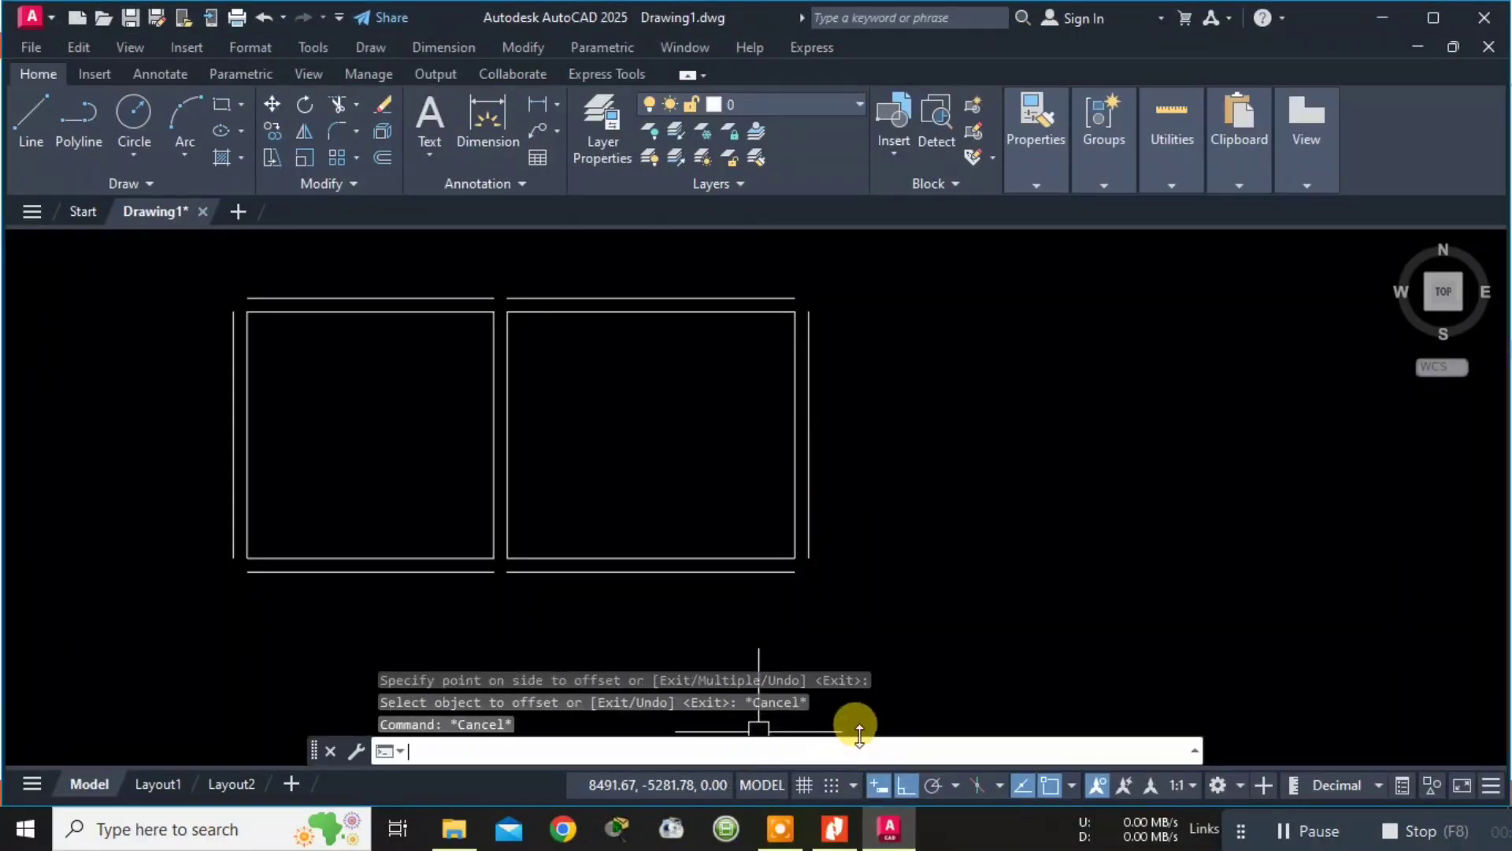
{"action": "key", "text": "Return"}
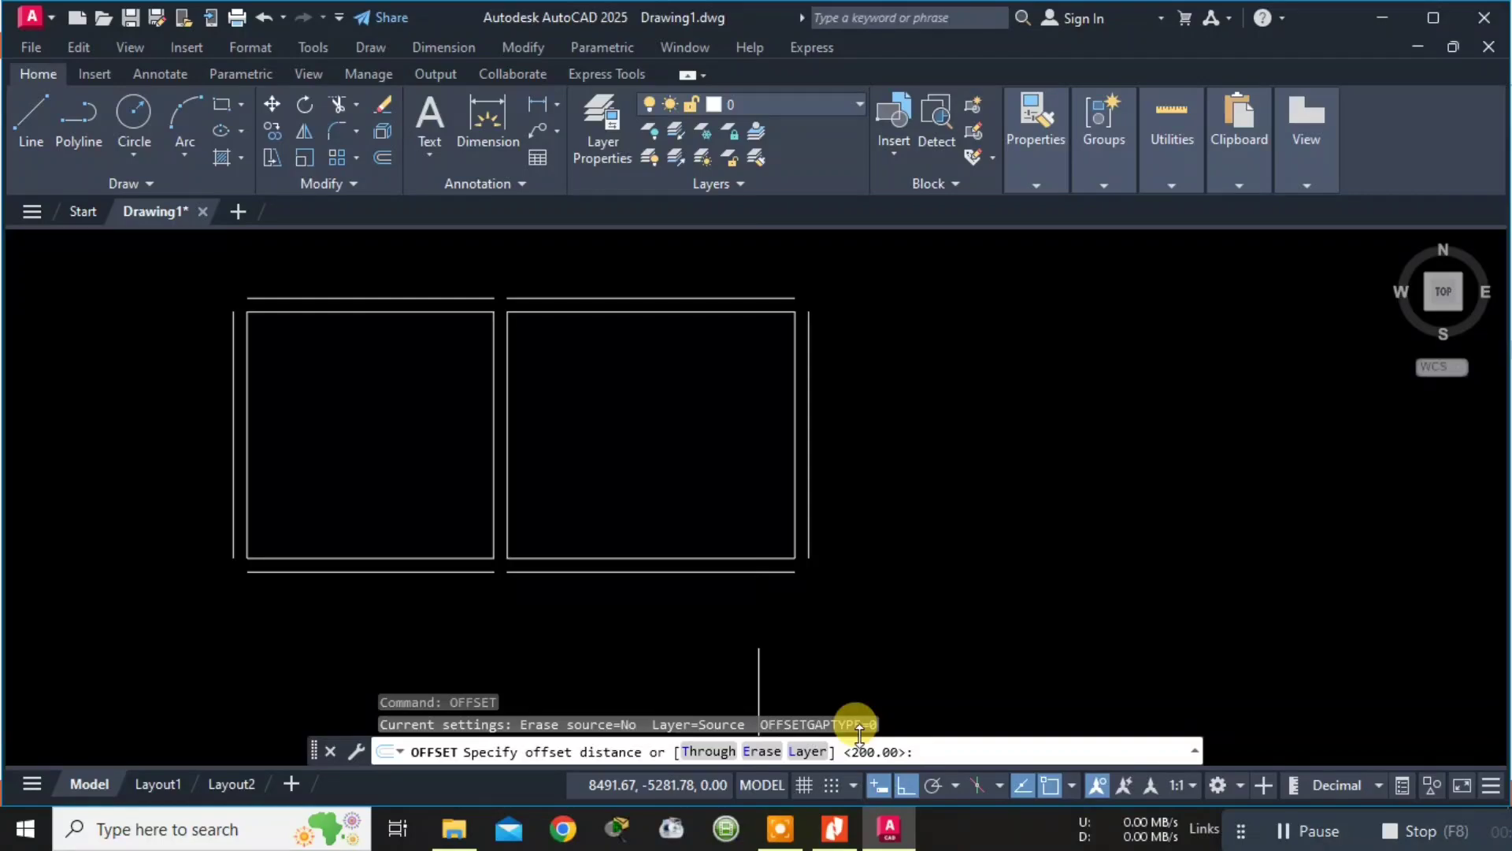
{"action": "key", "text": "Return"}
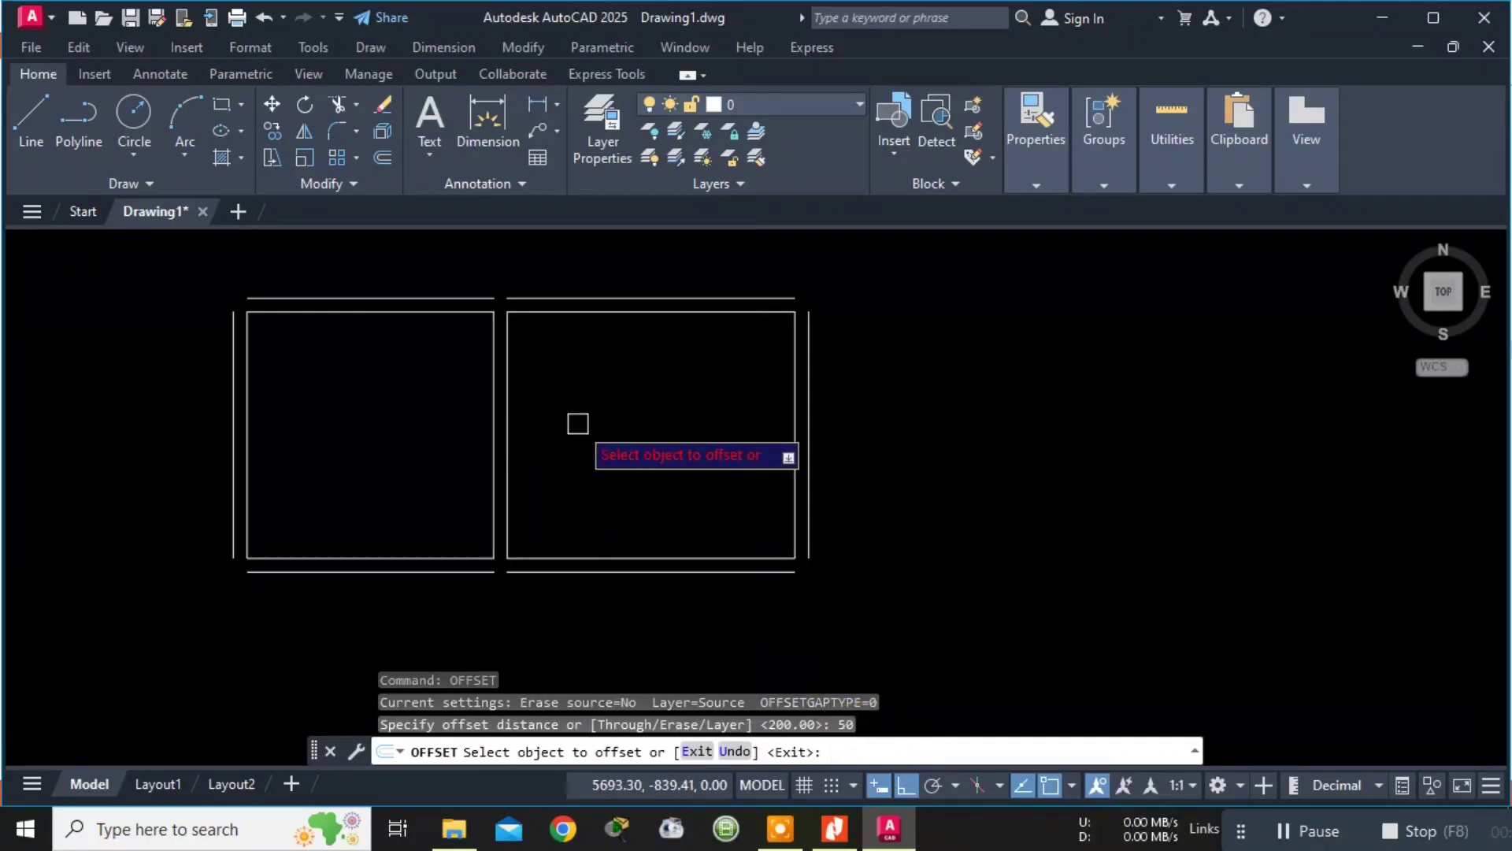
{"action": "left_click", "coordinate": [587, 300]}
{"action": "left_click", "coordinate": [590, 276]}
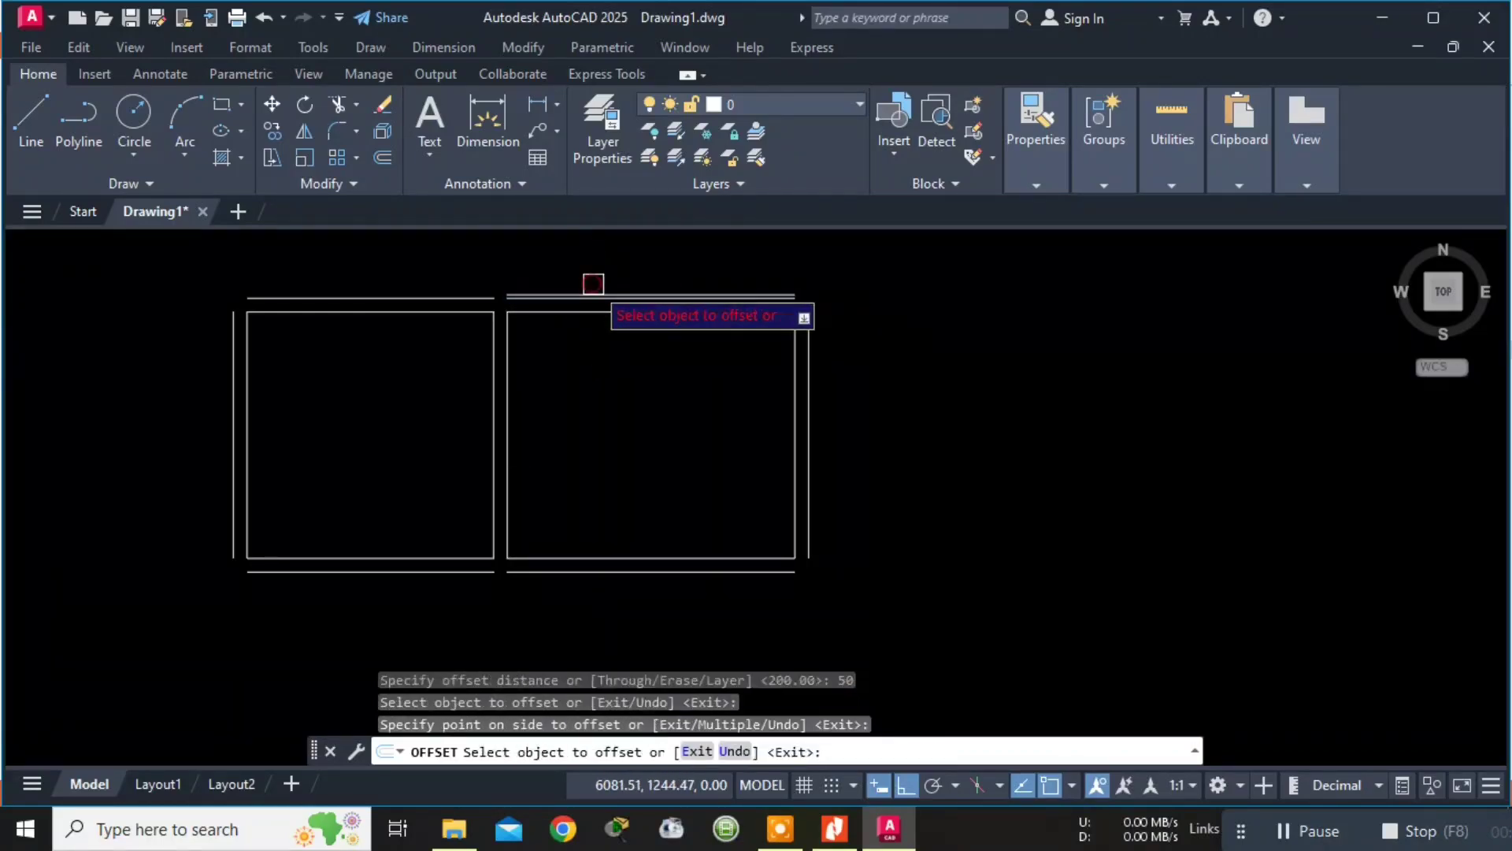
{"action": "left_click", "coordinate": [810, 358]}
{"action": "left_click", "coordinate": [824, 361]}
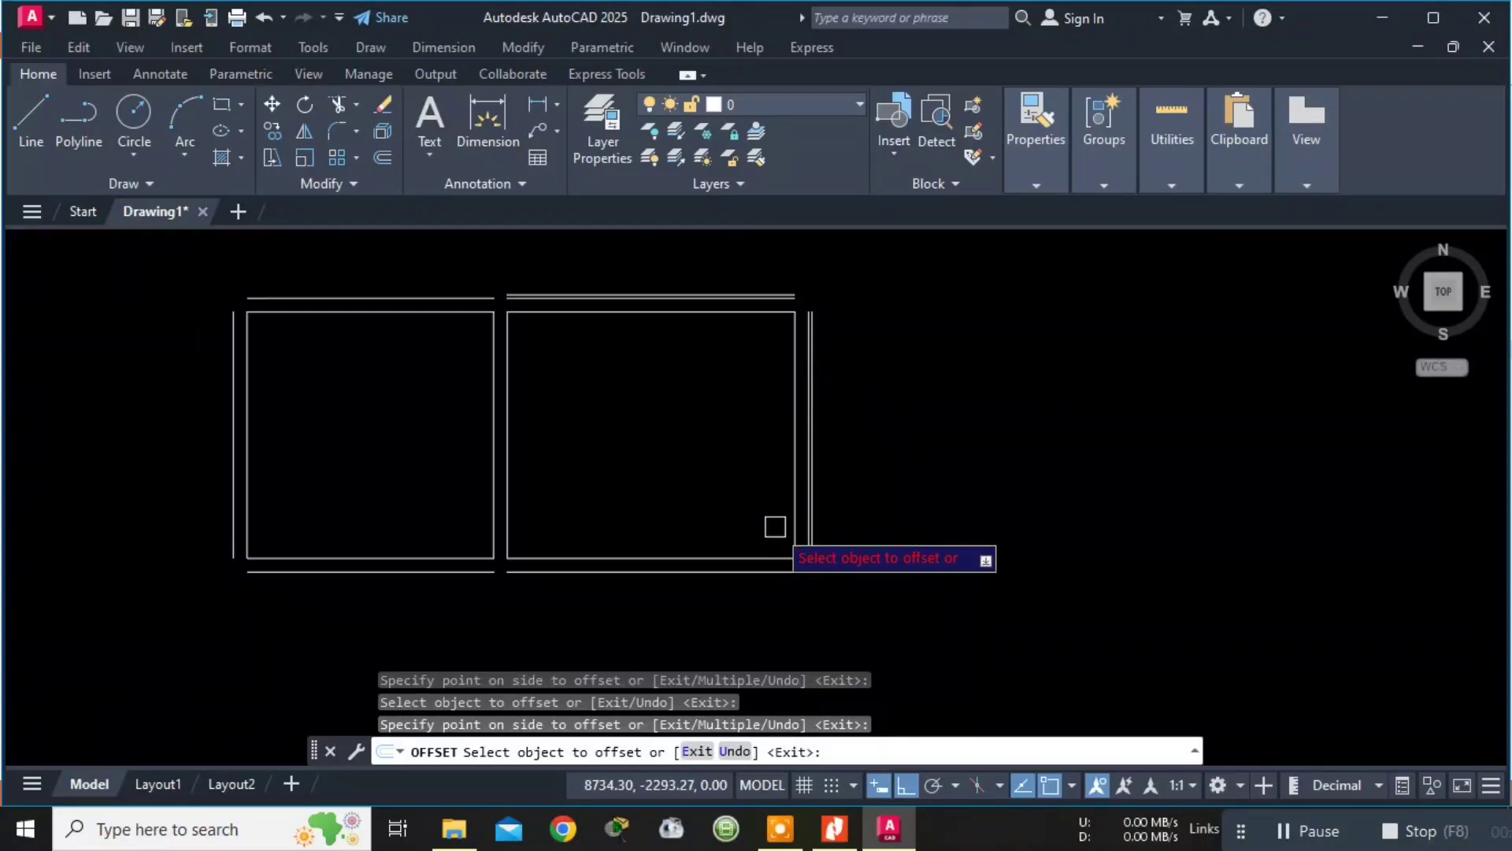
Undo both 50 offsets of the hall's outer wall lines and end the Offset command.
{"action": "key", "text": "ctrl+z"}
{"action": "key", "text": "ctrl+z"}
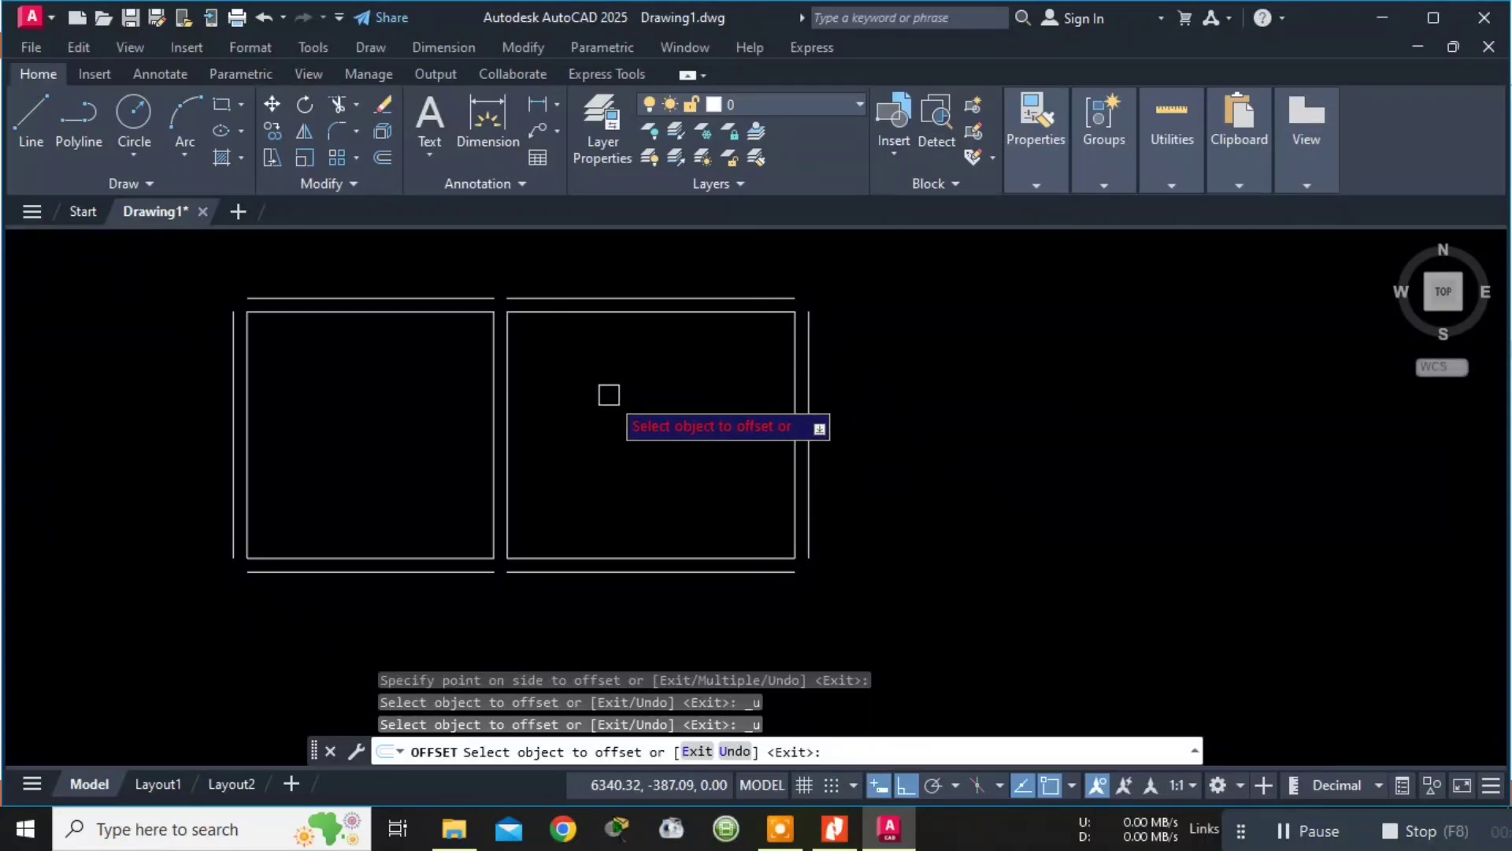
{"action": "key", "text": "Escape"}
{"action": "key", "text": "Escape"}
Try to extend the hall's right and upper outer wall lines to meet at the upper-right corner with Extend.
{"action": "scroll", "coordinate": [494, 260], "scroll_direction": "up", "scroll_amount": 5}
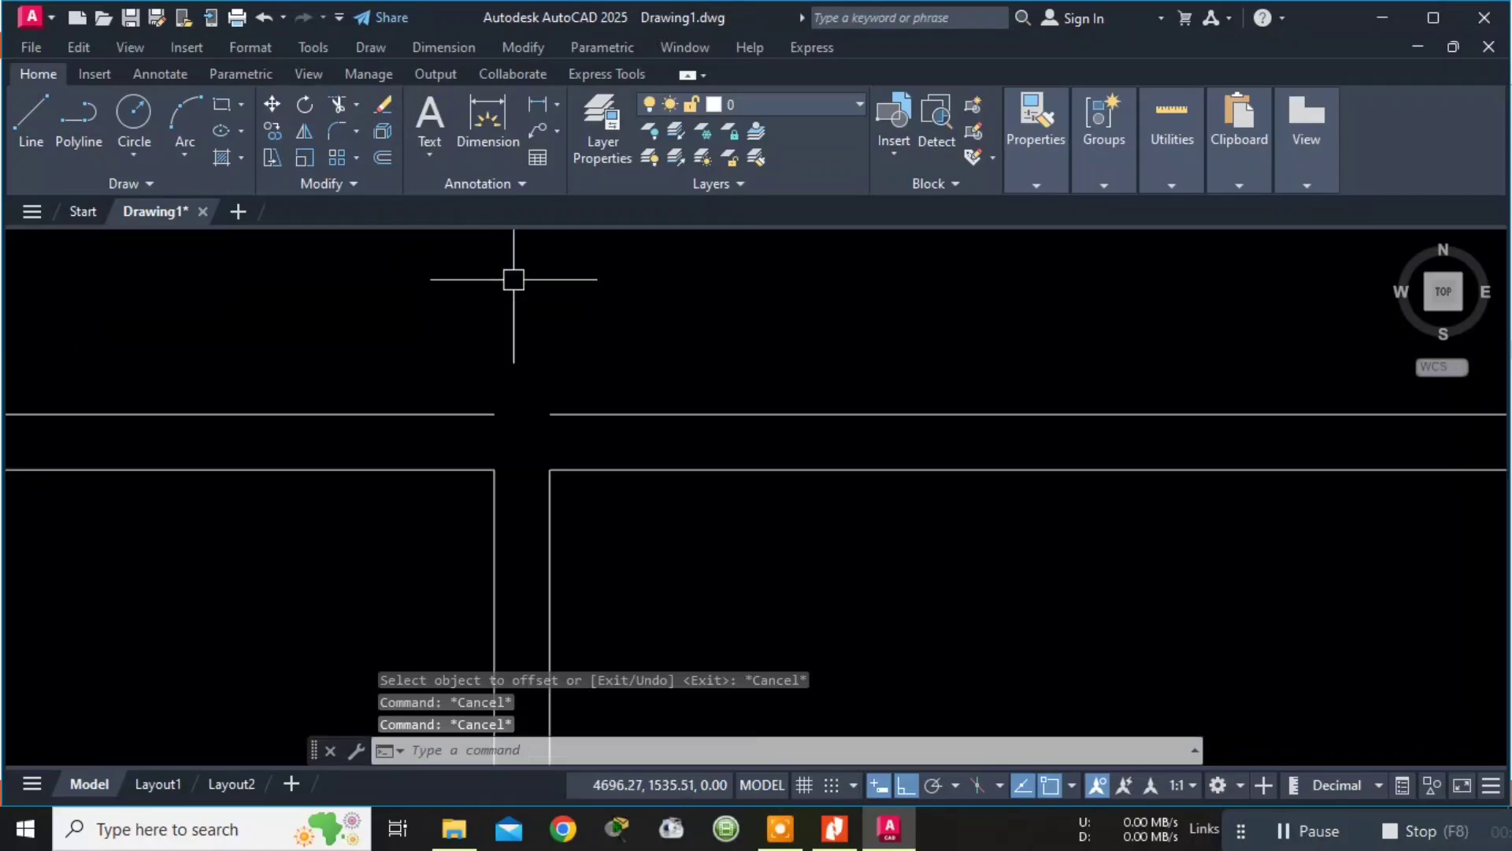
{"action": "type", "text": "EX"}
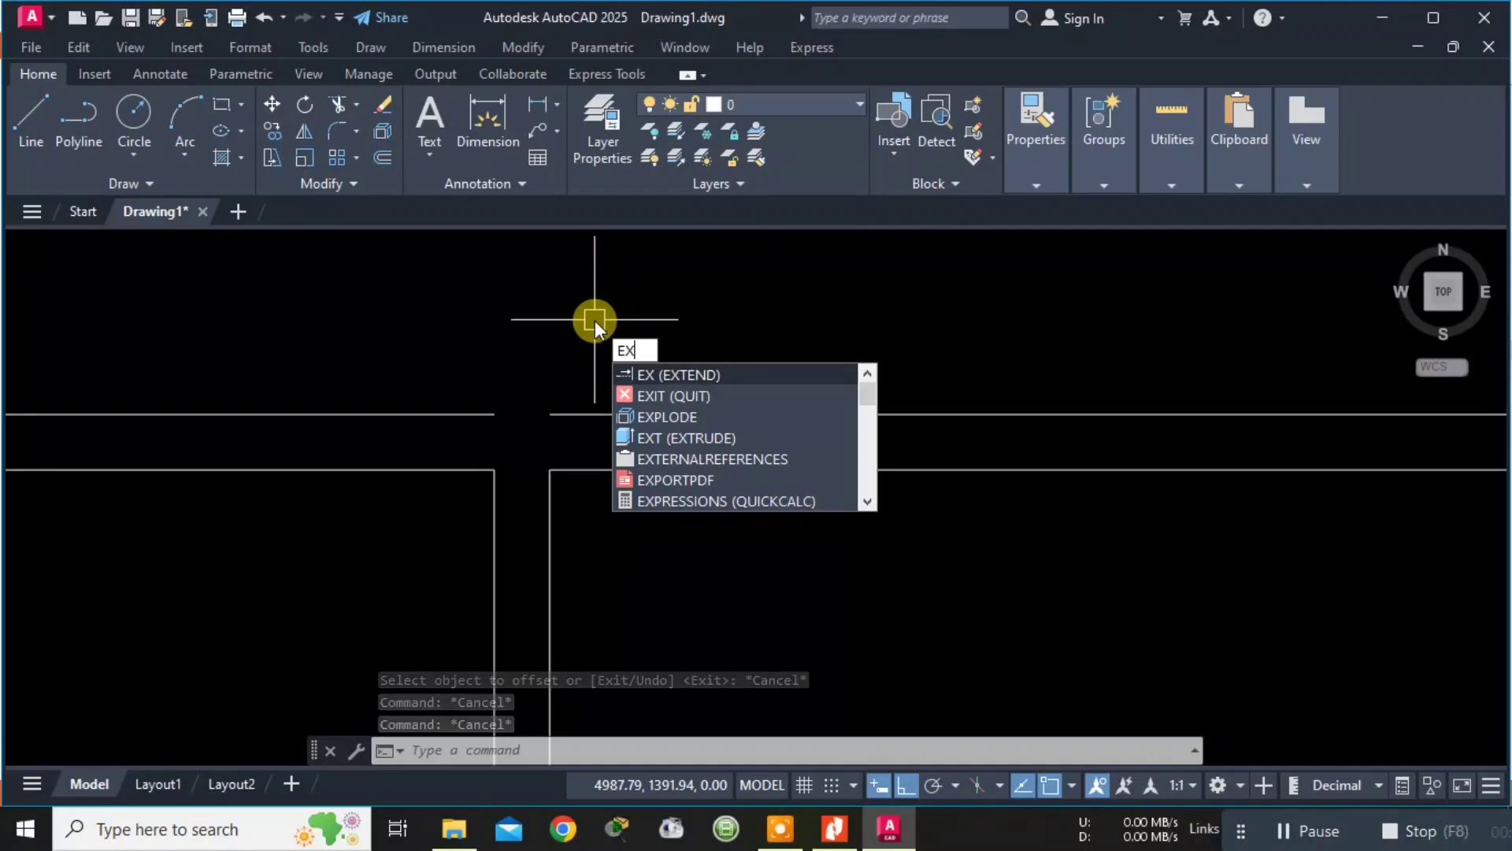
{"action": "key", "text": "Return"}
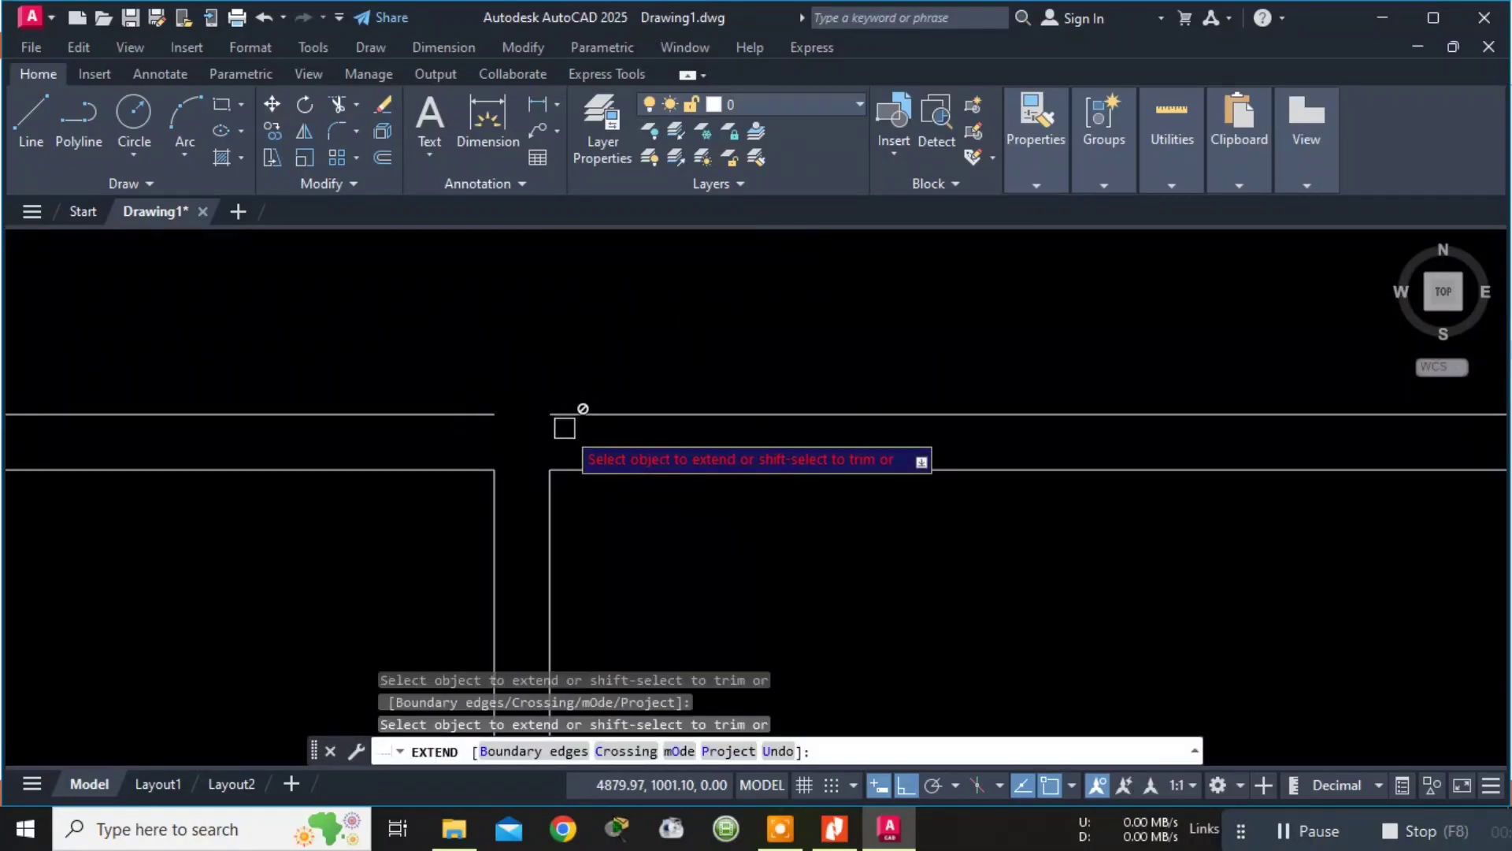
{"action": "scroll", "coordinate": [583, 439], "scroll_direction": "down", "scroll_amount": 11}
{"action": "scroll", "coordinate": [729, 467], "scroll_direction": "up", "scroll_amount": 6}
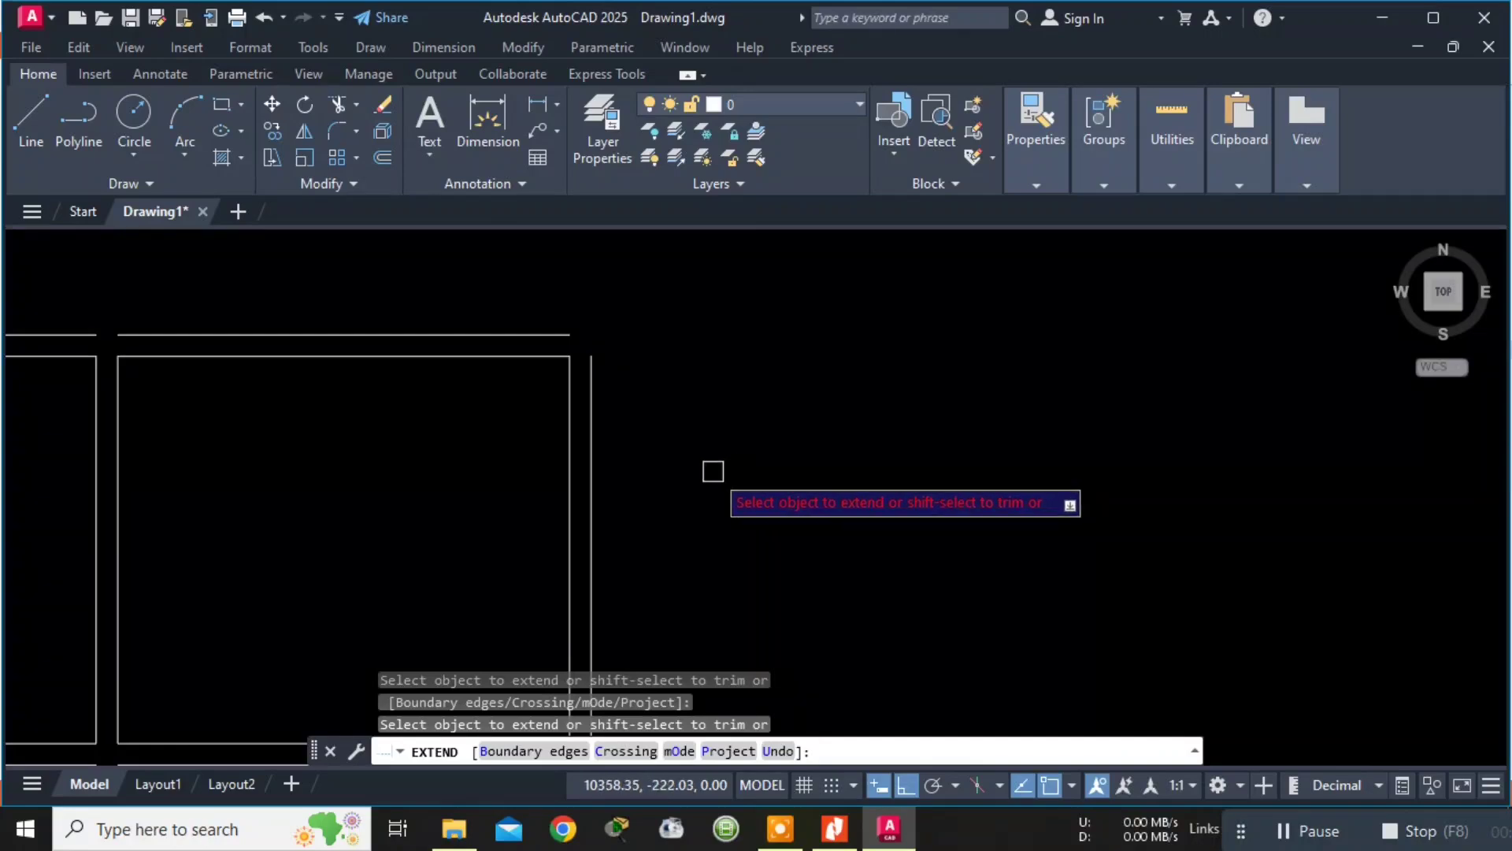
{"action": "left_click", "coordinate": [836, 752]}
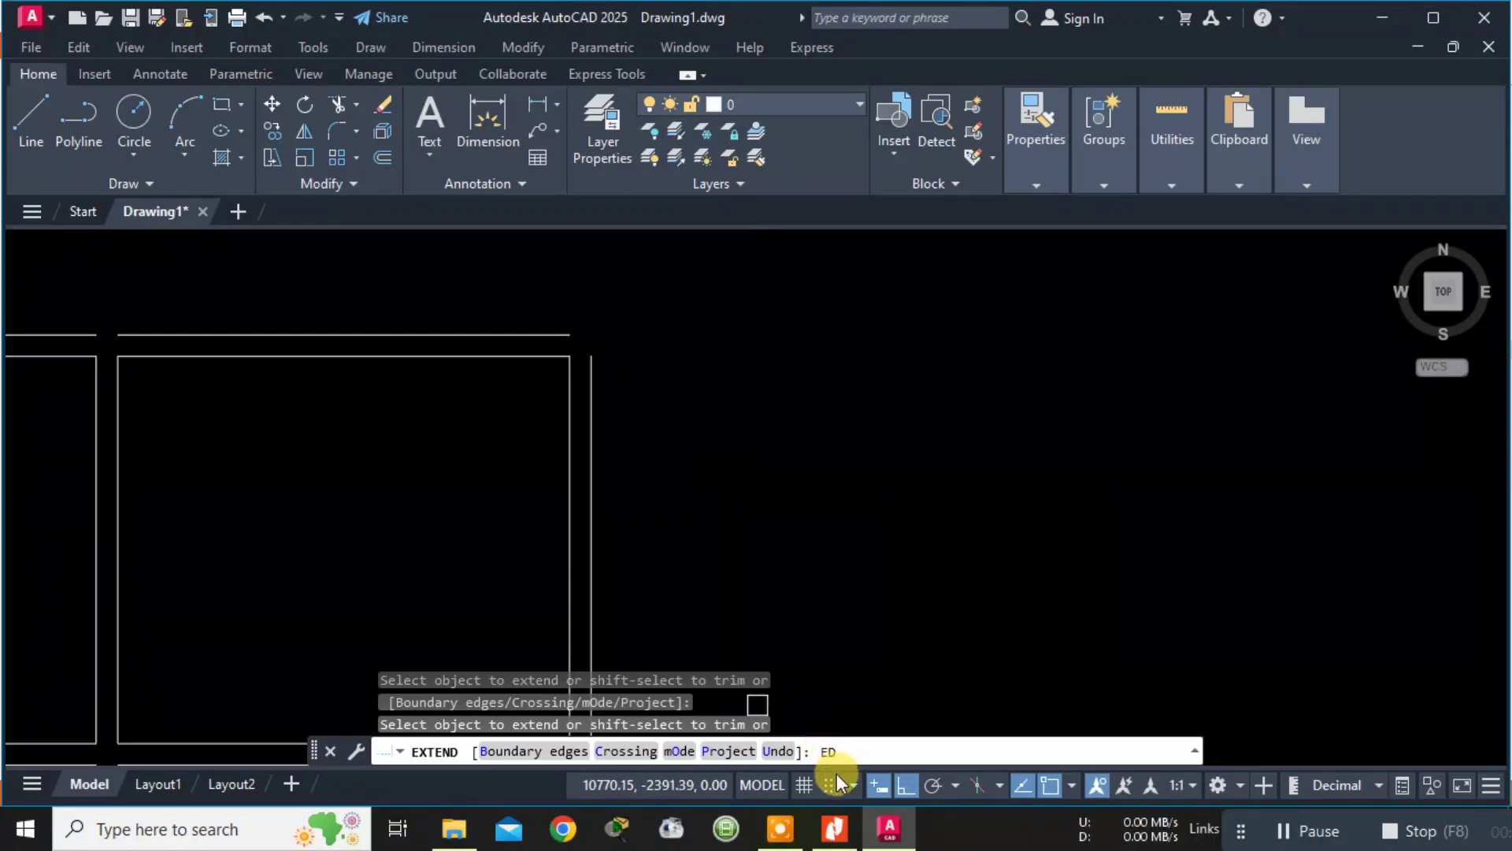
{"action": "key", "text": "Return"}
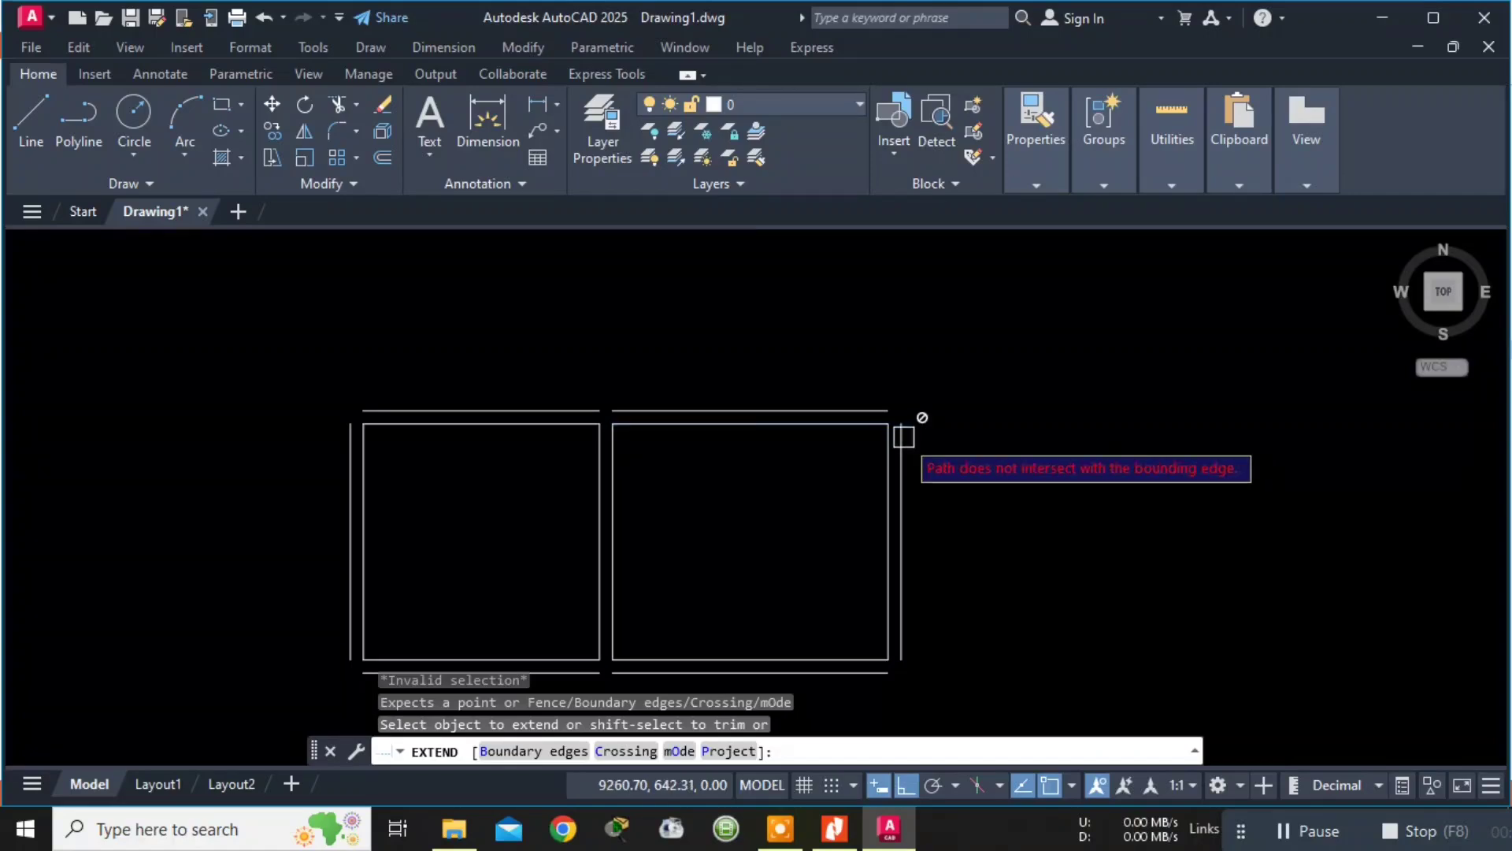
{"action": "scroll", "coordinate": [906, 422], "scroll_direction": "up", "scroll_amount": 4}
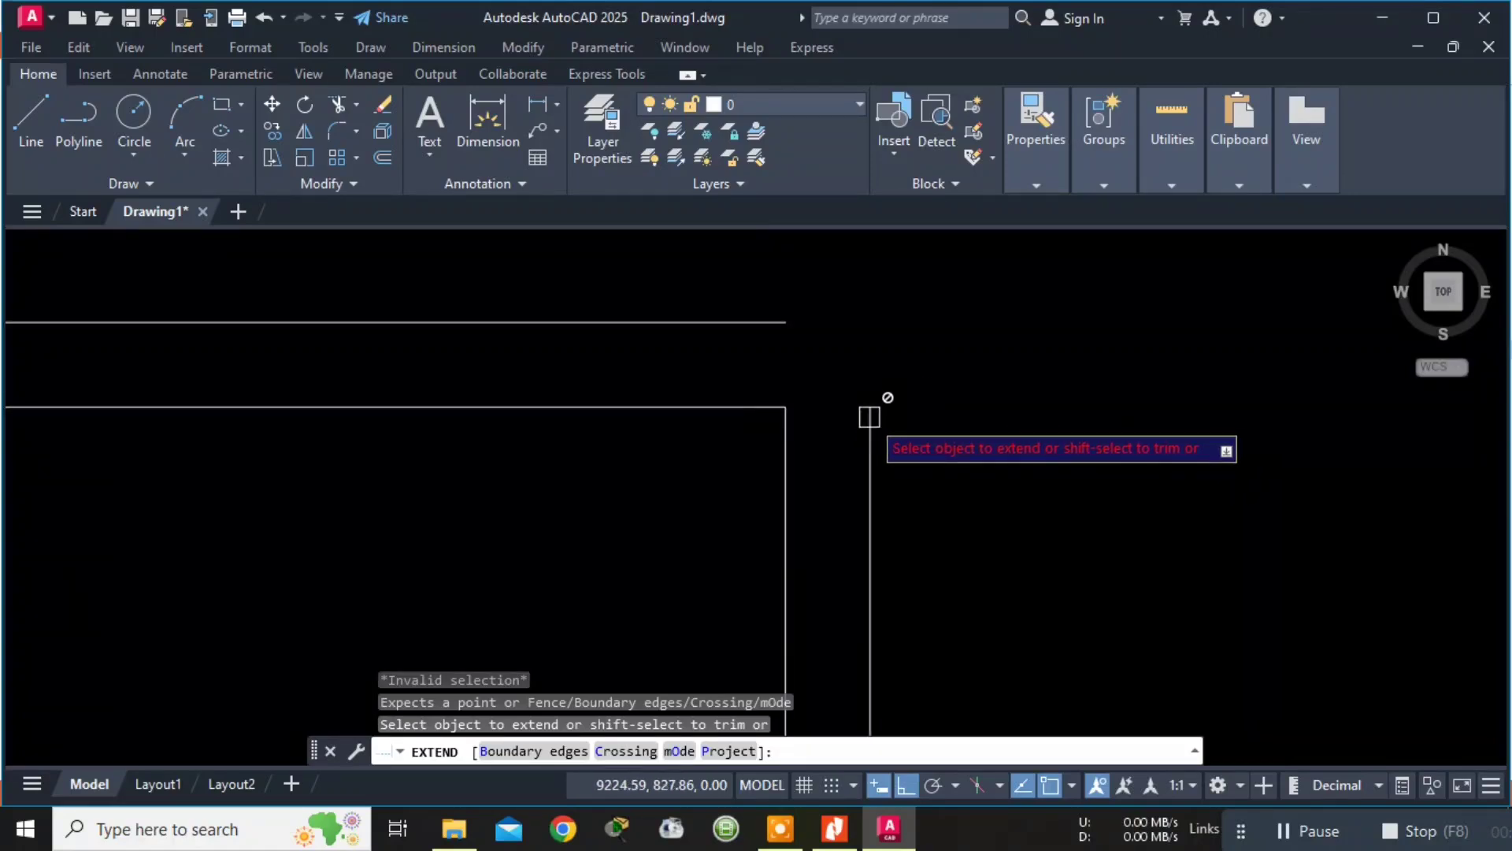
{"action": "left_click", "coordinate": [870, 417]}
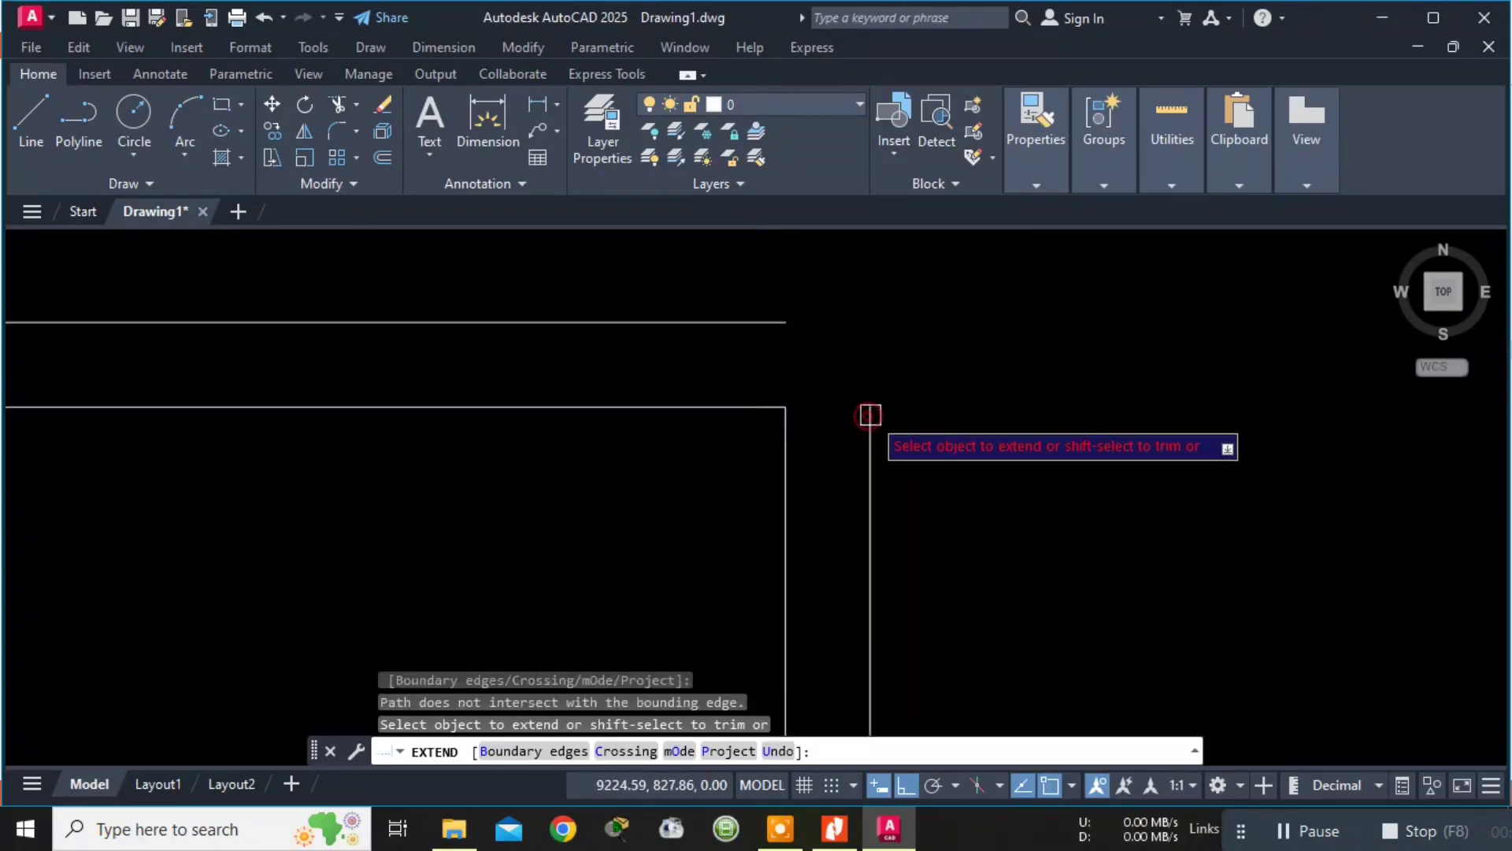
{"action": "left_click", "coordinate": [777, 322]}
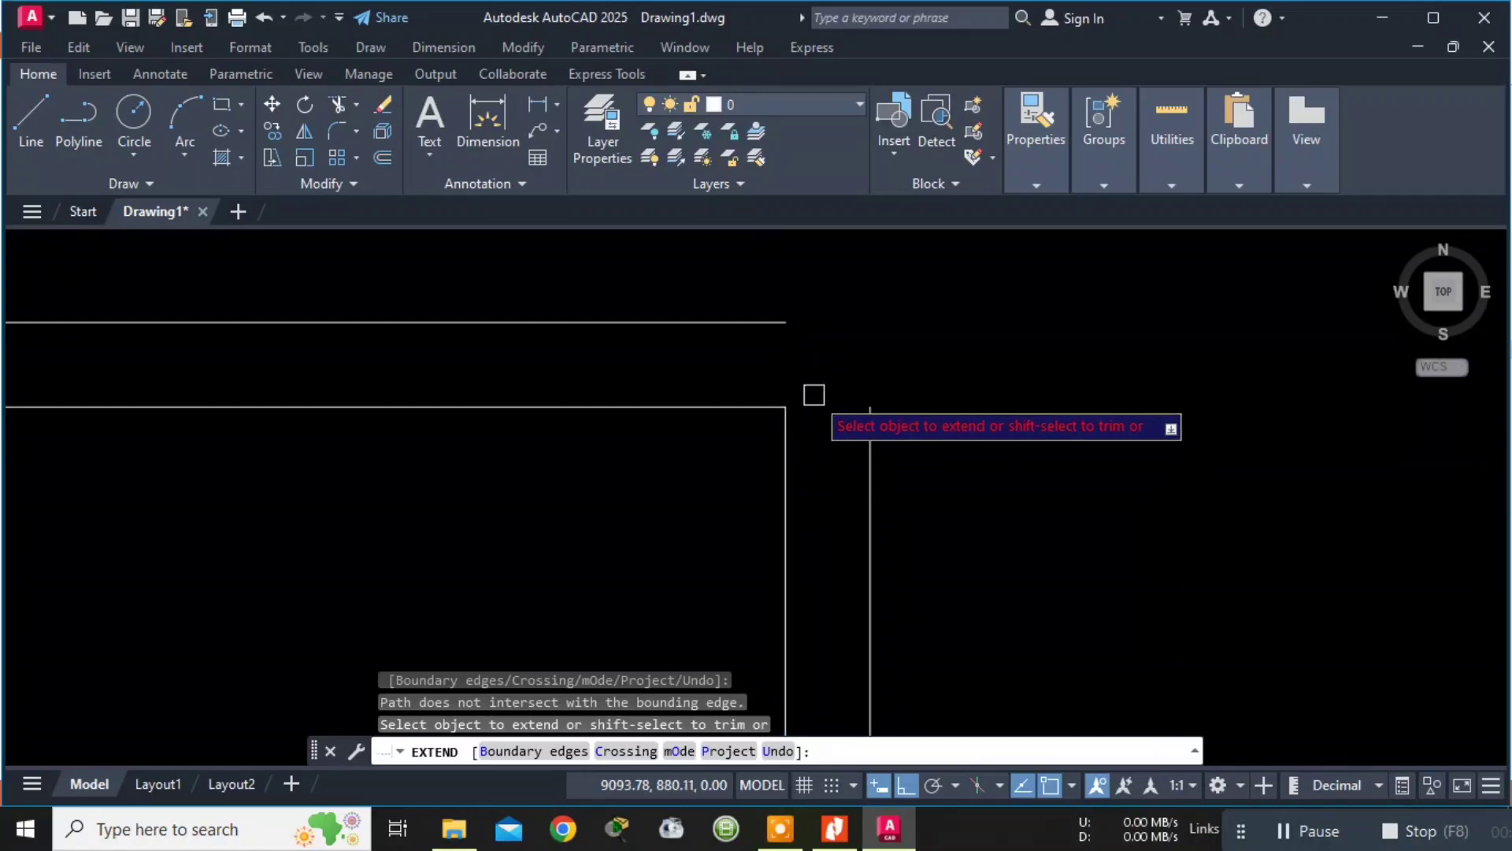
{"action": "scroll", "coordinate": [780, 435], "scroll_direction": "down", "scroll_amount": 1}
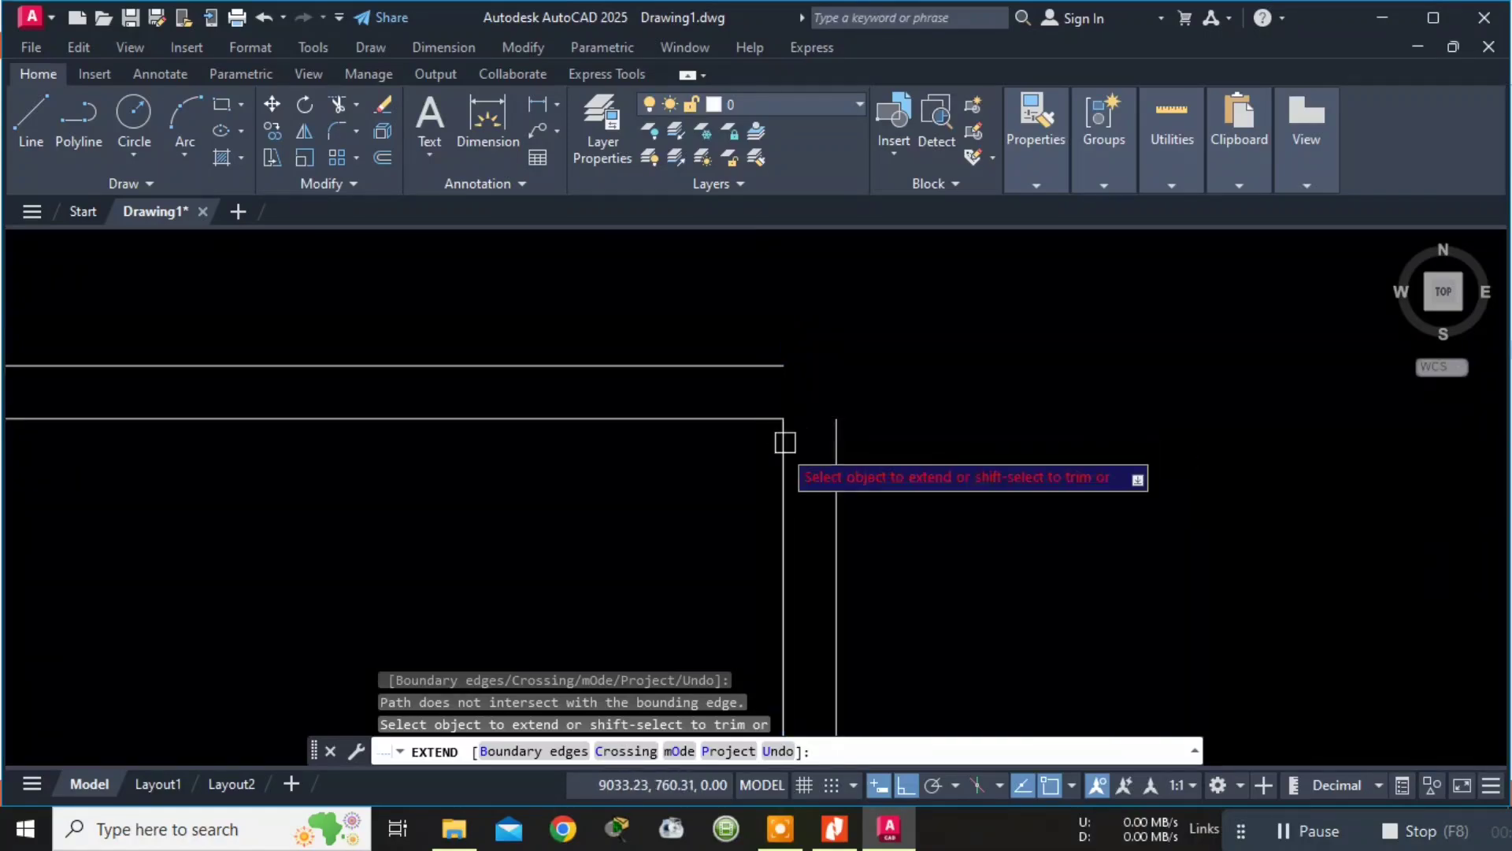
{"action": "key", "text": "Escape"}
{"action": "key", "text": "Escape"}
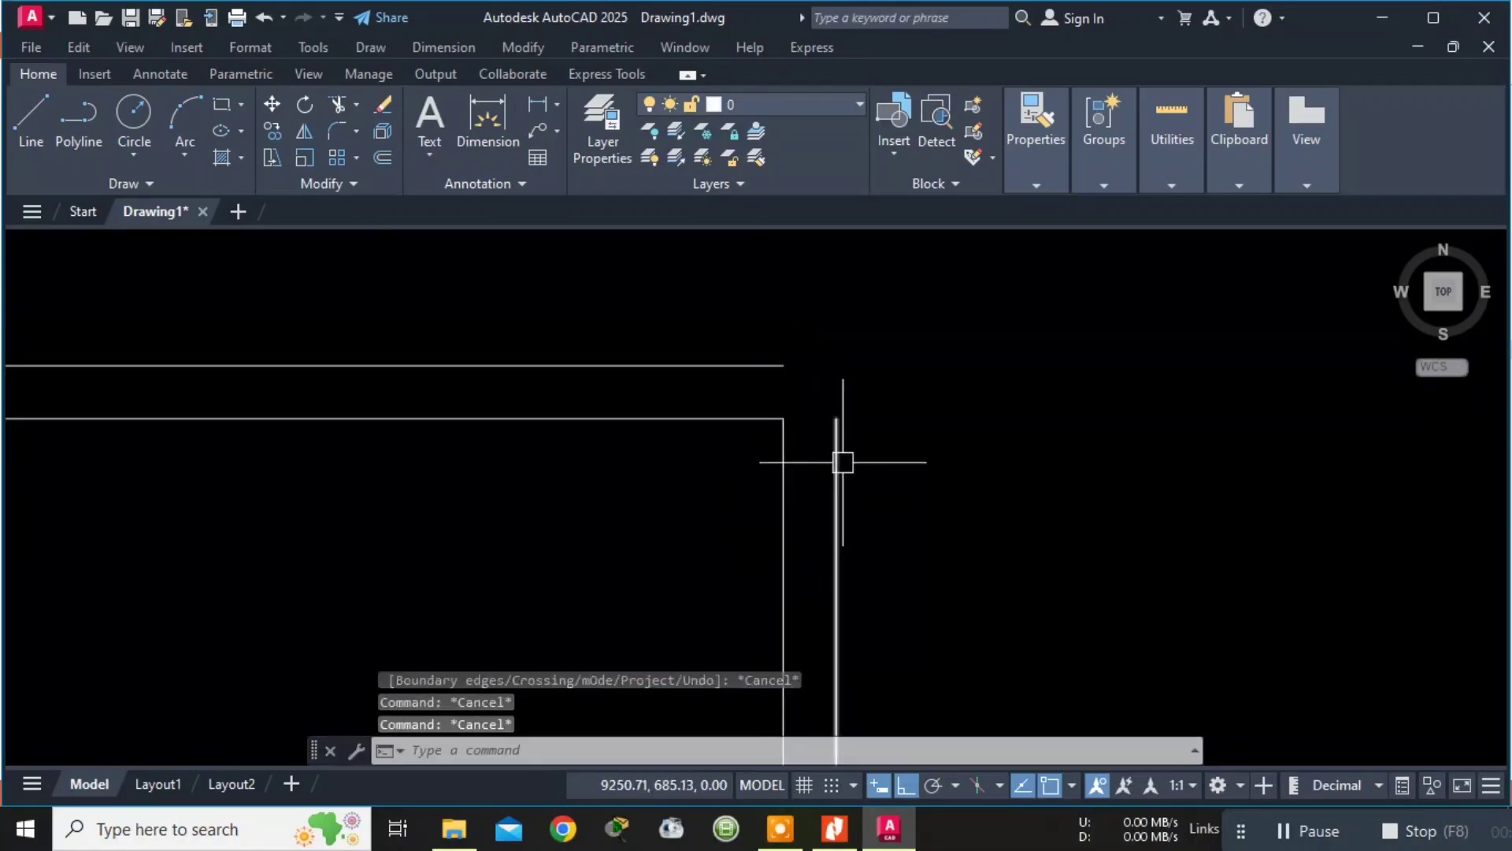
Draw lines closing the hall's upper-right outer corner, from the upper outer wall's end across and down to the right outer wall's end.
{"action": "type", "text": "l"}
{"action": "key", "text": "Return"}
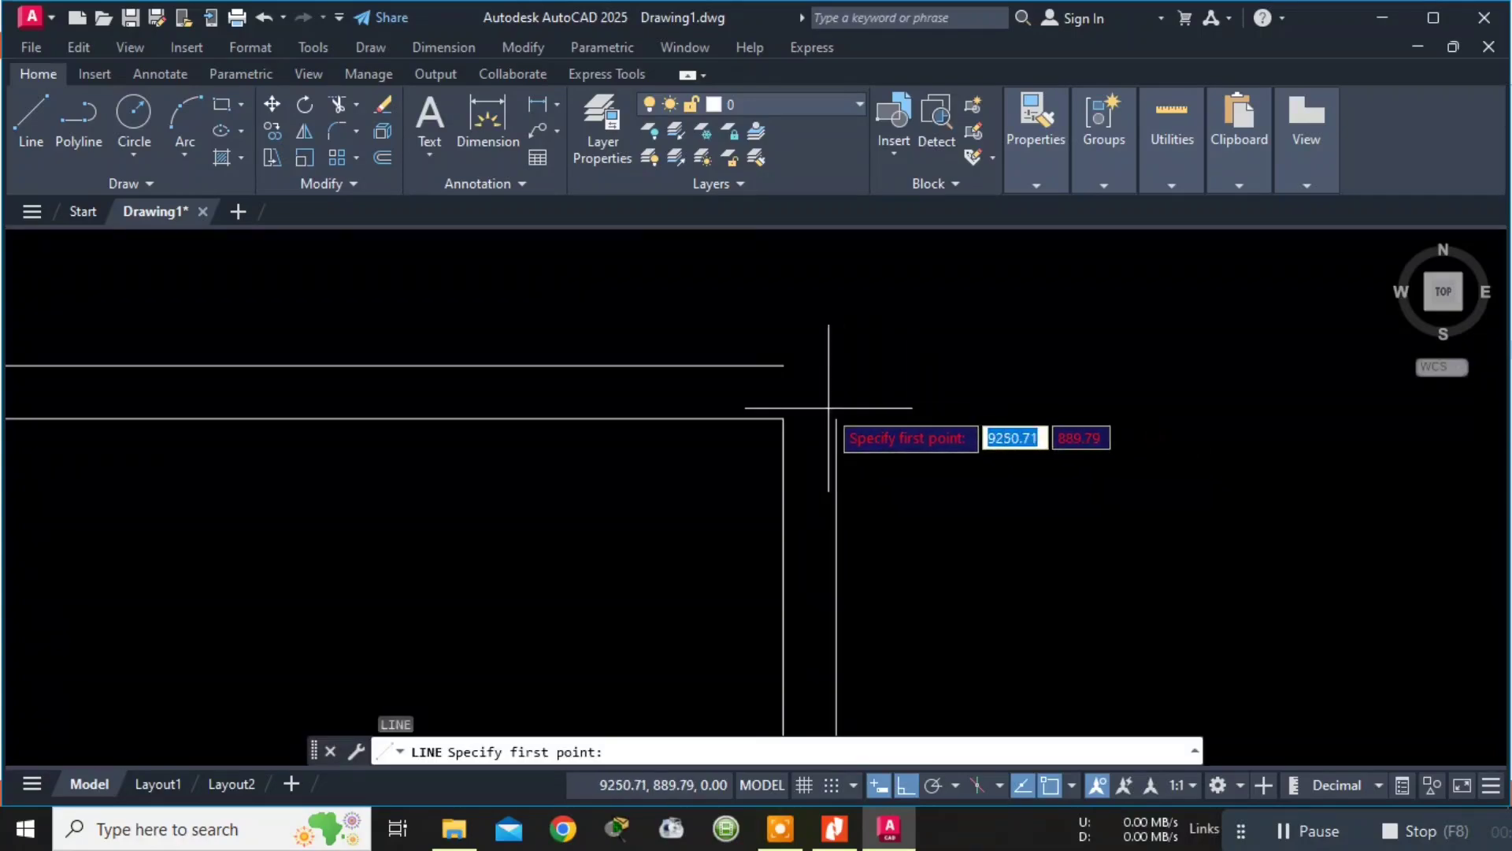
{"action": "left_click", "coordinate": [783, 365]}
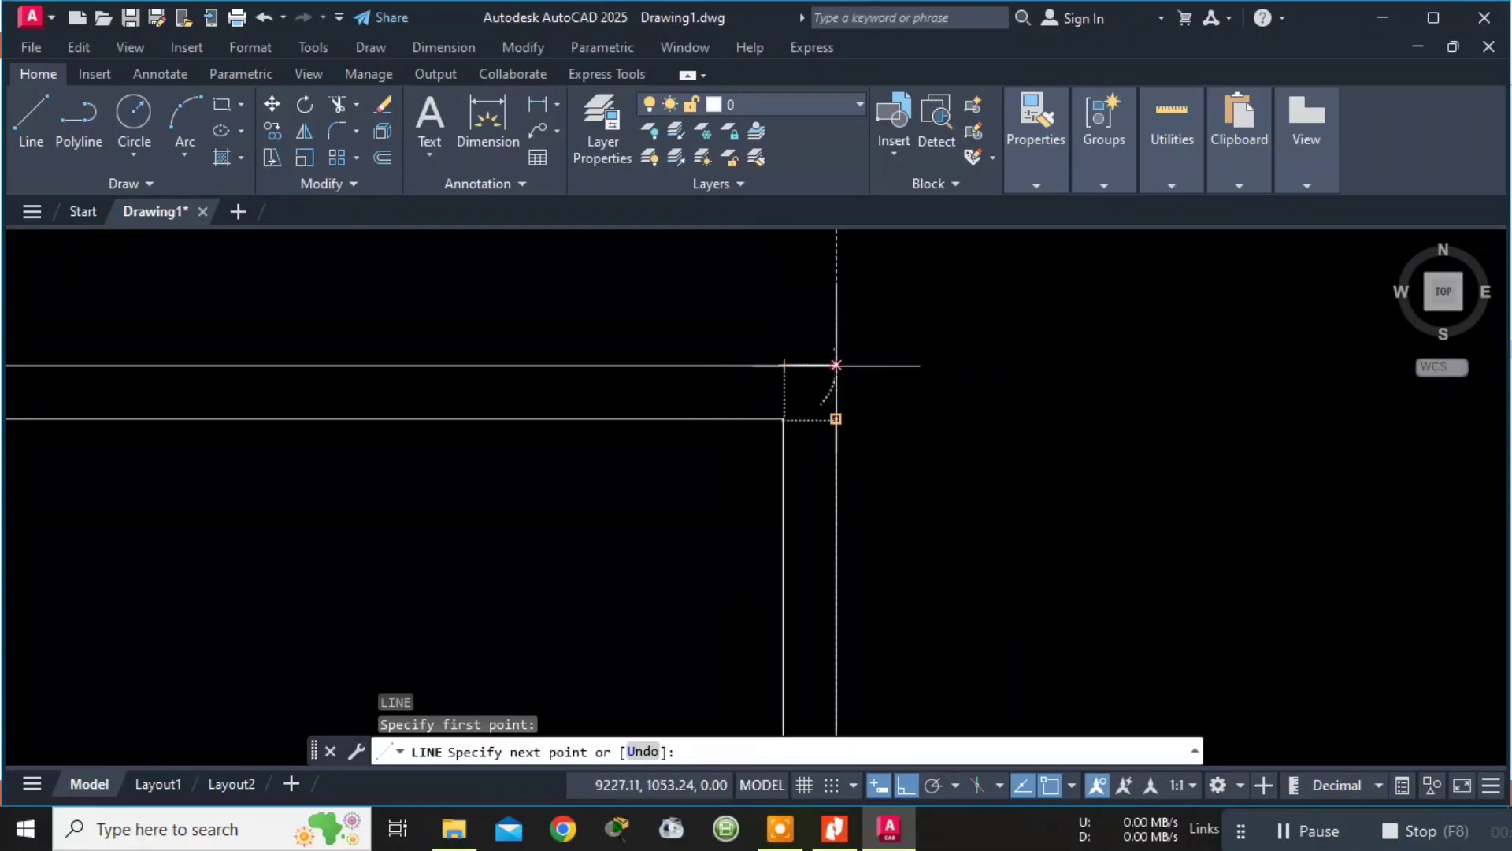
{"action": "left_click", "coordinate": [836, 366]}
{"action": "left_click", "coordinate": [836, 418]}
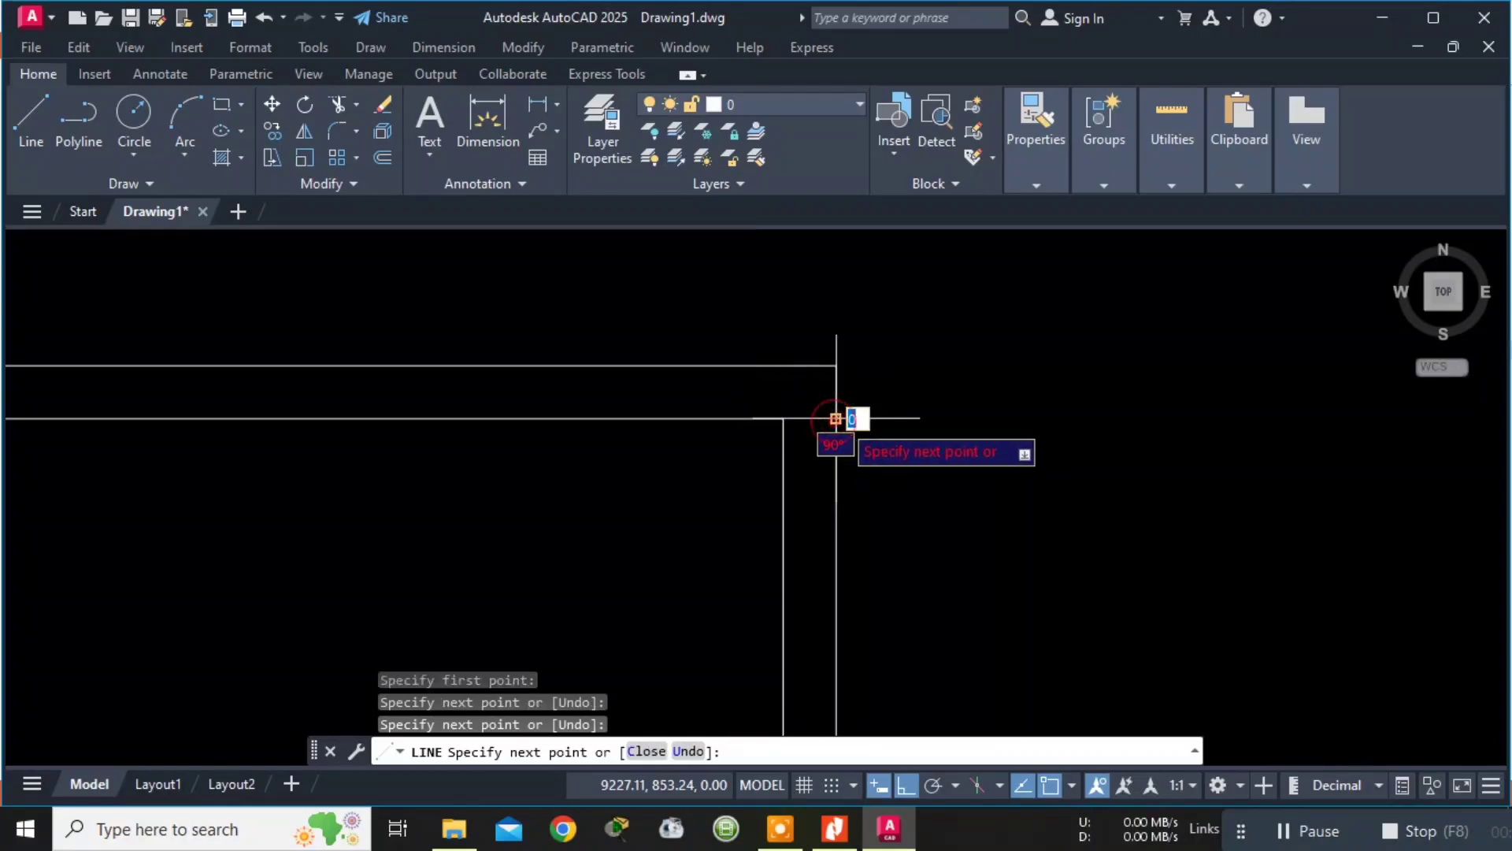
{"action": "key", "text": "Escape"}
Join the two rooms' upper outer wall lines across the gap above the partition wall into one line.
{"action": "scroll", "coordinate": [744, 475], "scroll_direction": "down", "scroll_amount": 2}
{"action": "middle_click_drag", "start_coordinate": [622, 477], "coordinate": [1060, 389]}
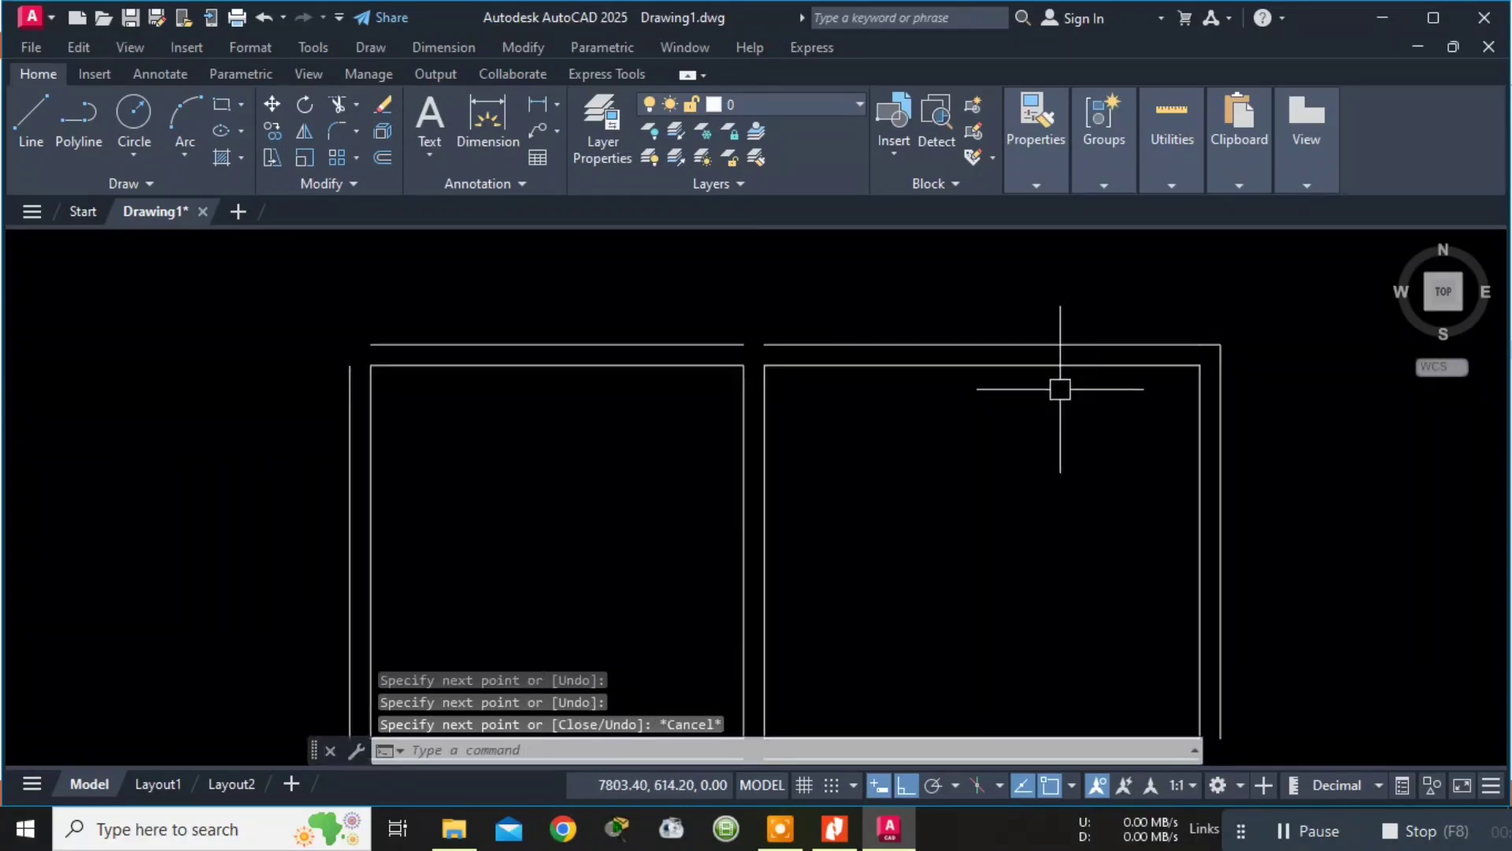
{"action": "scroll", "coordinate": [841, 331], "scroll_direction": "up", "scroll_amount": 6}
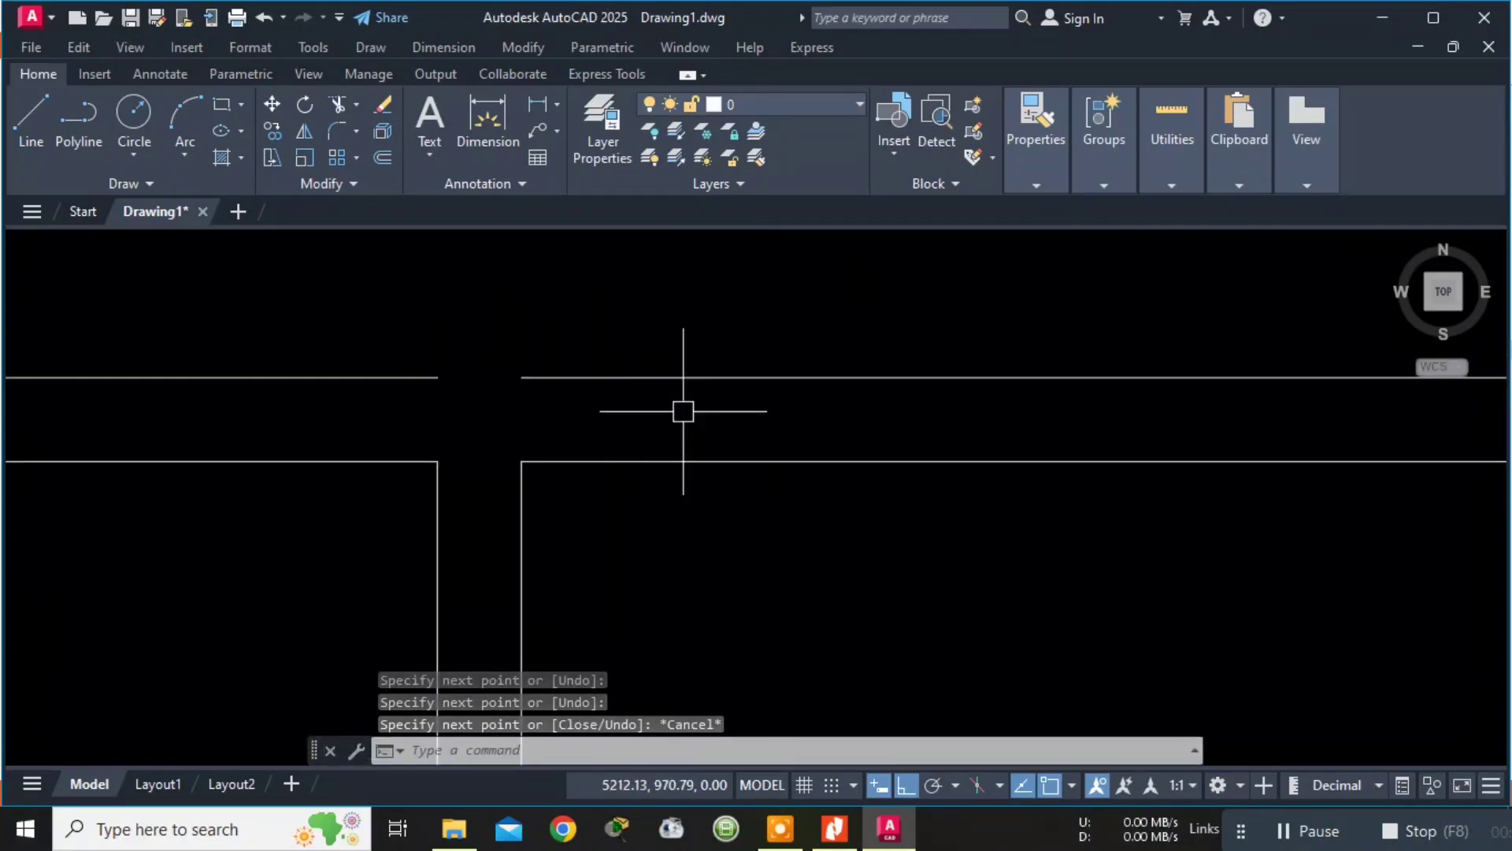
{"action": "type", "text": "JOIN"}
{"action": "key", "text": "Return"}
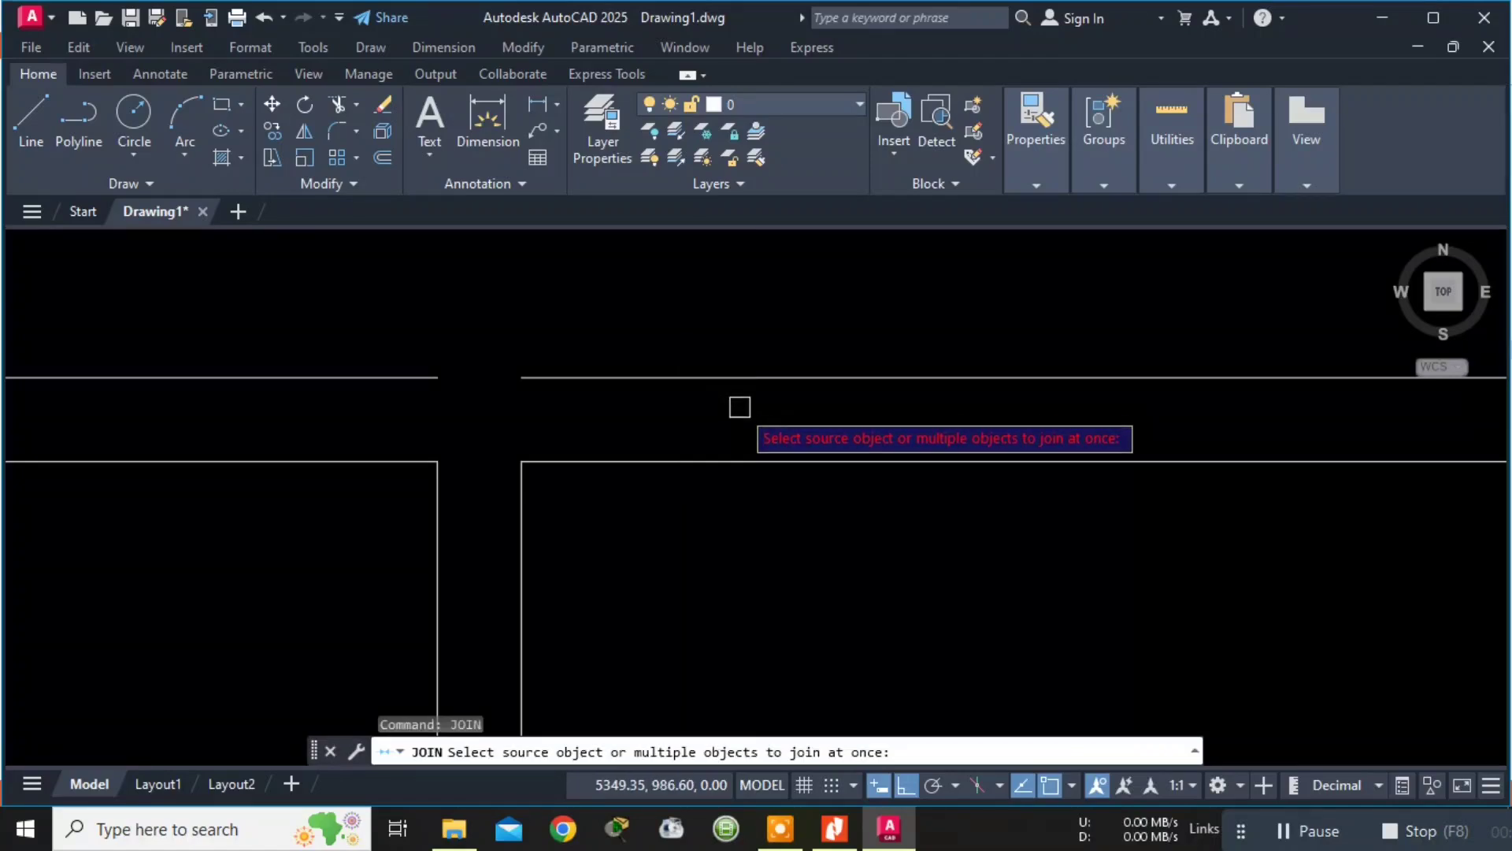
{"action": "left_click", "coordinate": [549, 378]}
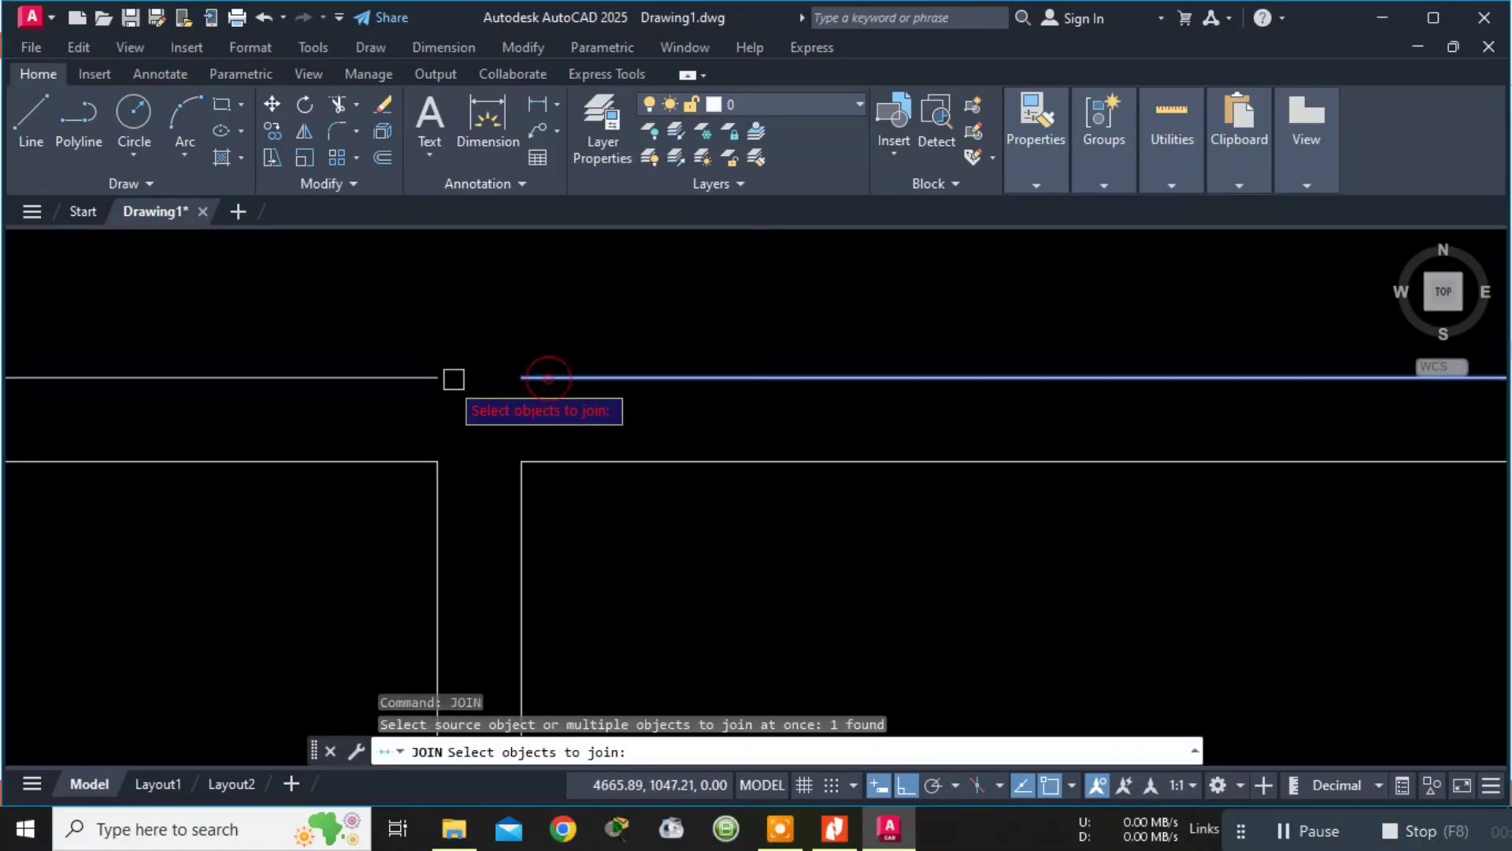
{"action": "left_click", "coordinate": [430, 378]}
{"action": "key", "text": "Return"}
Try to close the left room's upper-left outer corner with two lines, and undo them.
{"action": "scroll", "coordinate": [741, 378], "scroll_direction": "down", "scroll_amount": 3}
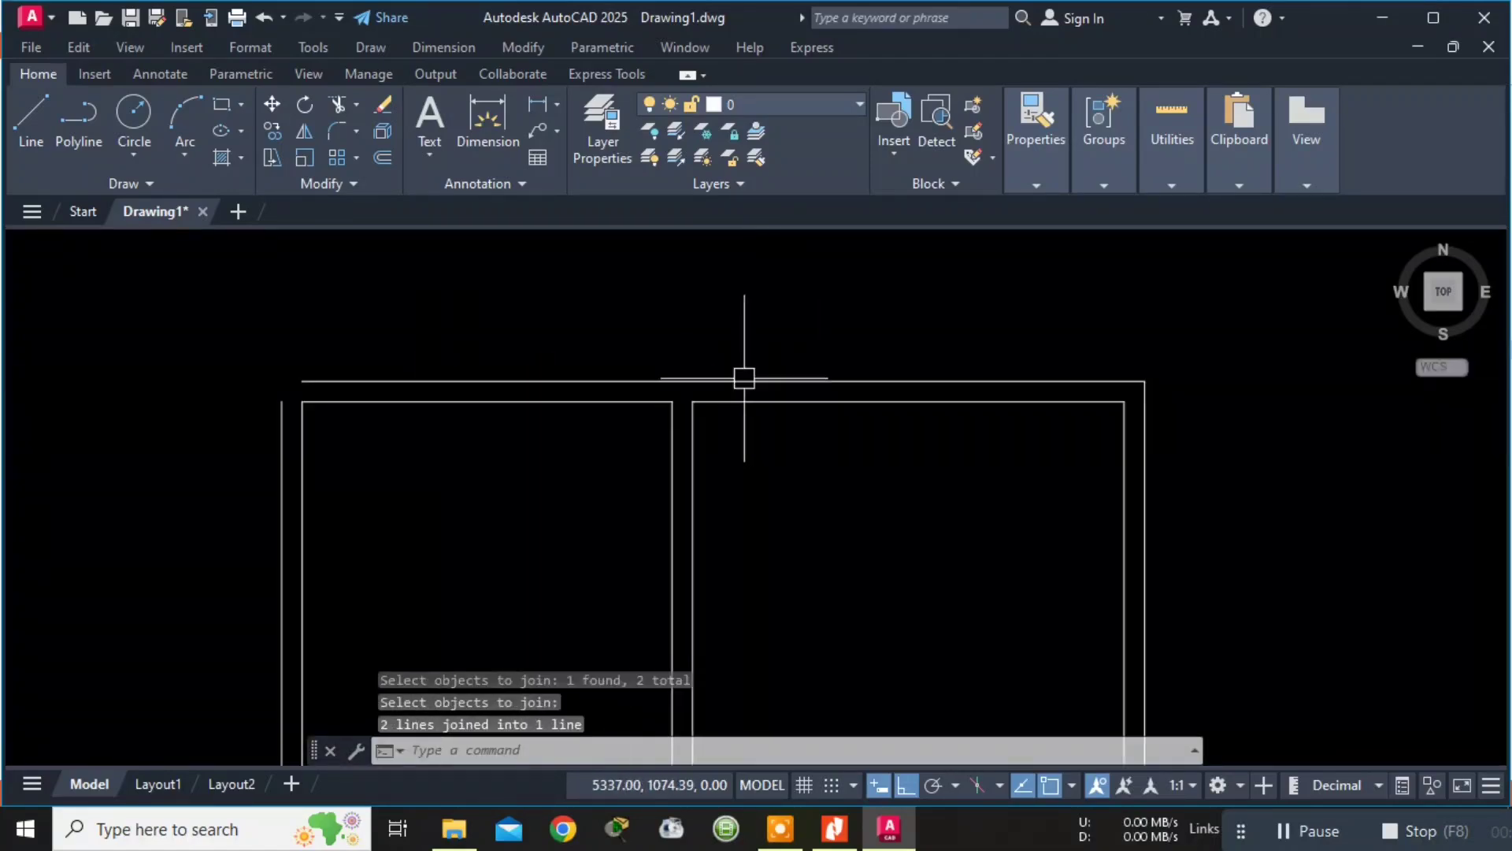
{"action": "middle_click_drag", "start_coordinate": [328, 360], "coordinate": [590, 358]}
{"action": "scroll", "coordinate": [520, 359], "scroll_direction": "up", "scroll_amount": 2}
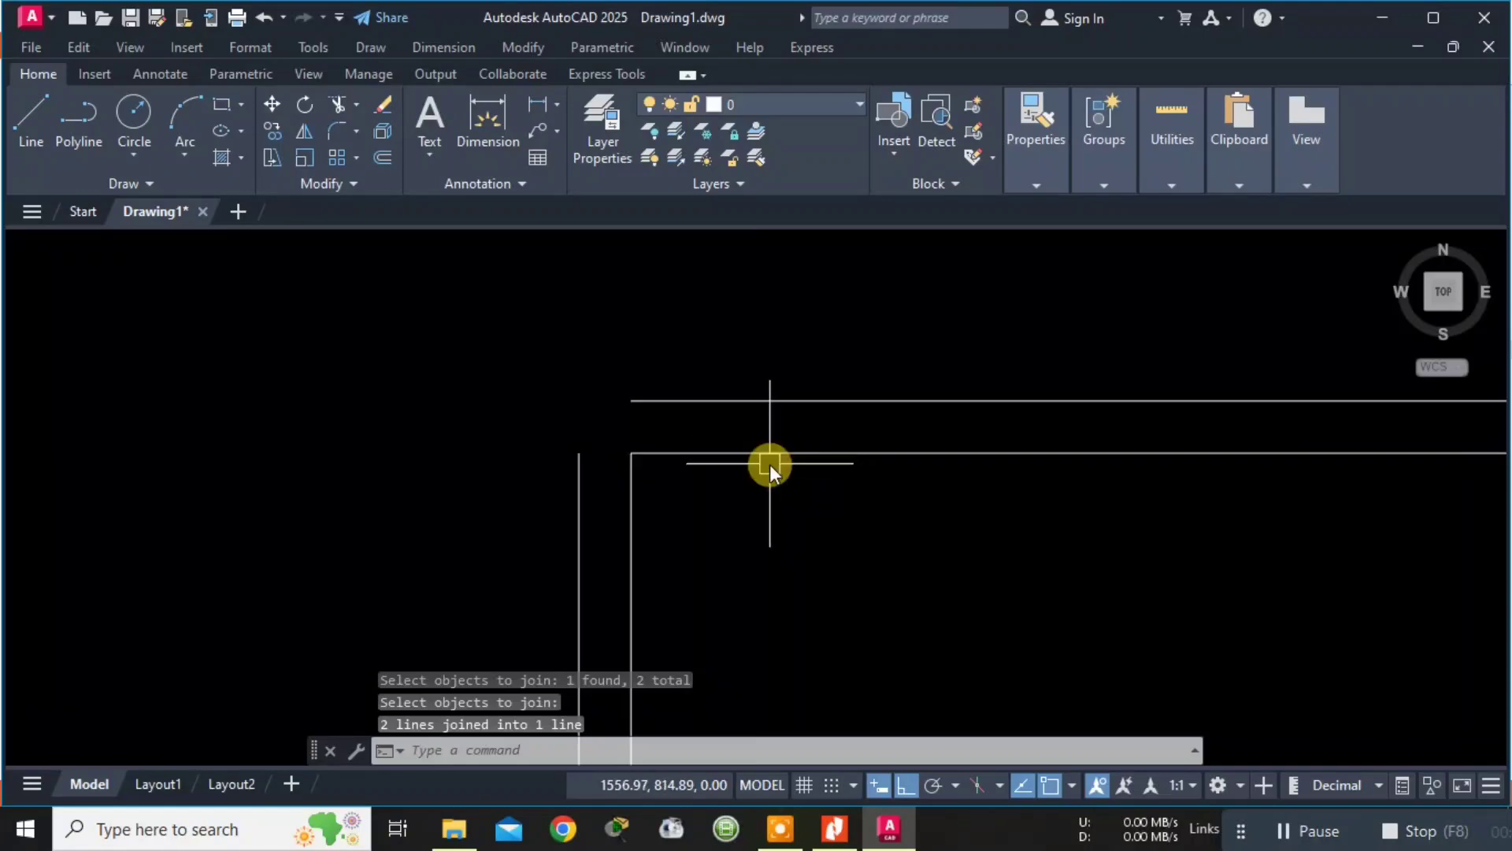
{"action": "type", "text": "l"}
{"action": "key", "text": "Return"}
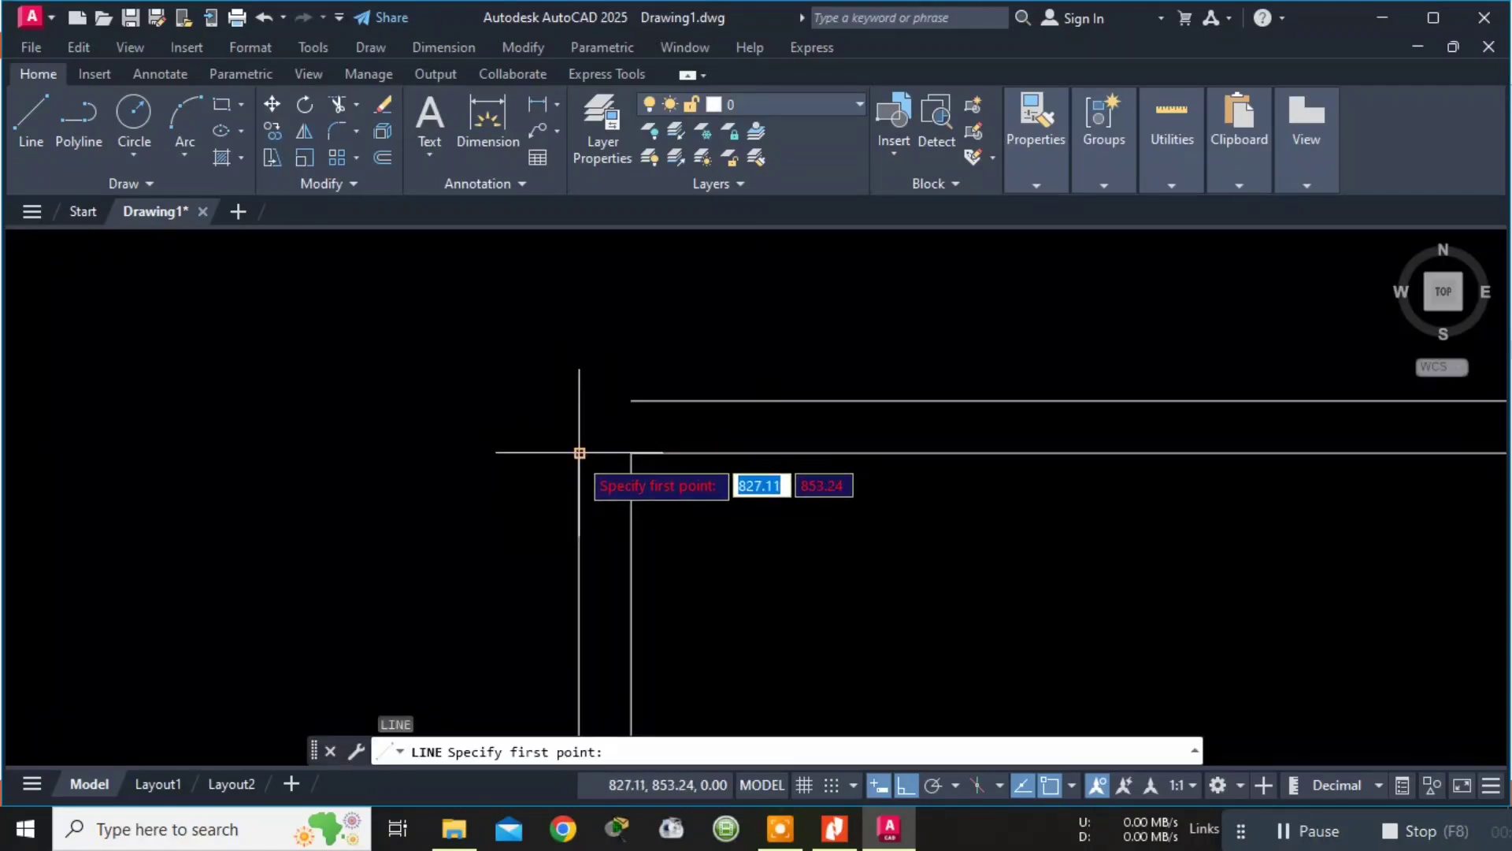
{"action": "left_click", "coordinate": [579, 451]}
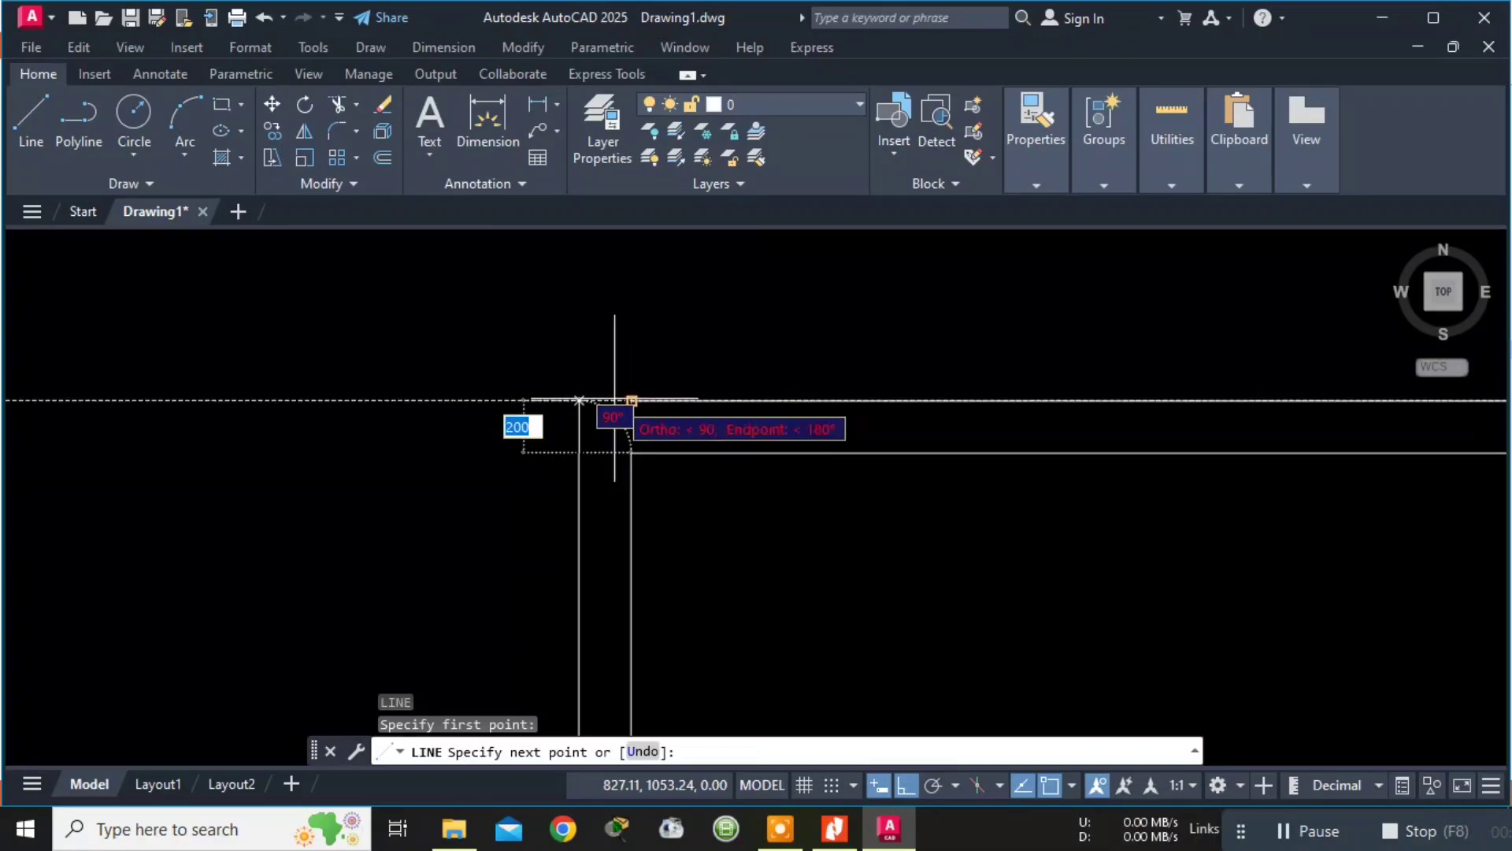
{"action": "left_click", "coordinate": [579, 400]}
{"action": "left_click", "coordinate": [611, 401]}
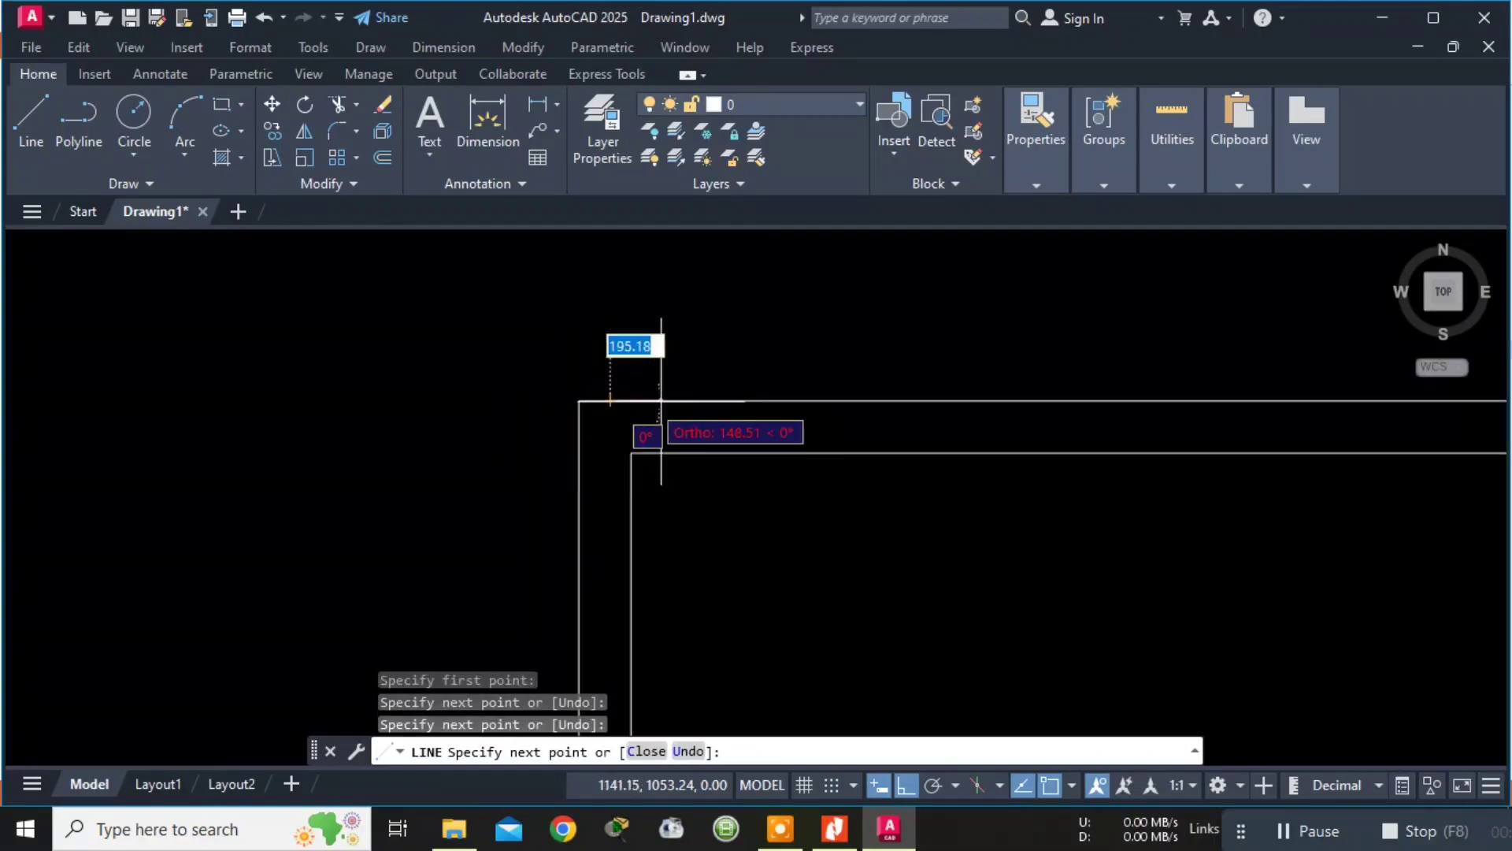
{"action": "key", "text": "Escape"}
{"action": "key", "text": "ctrl+z"}
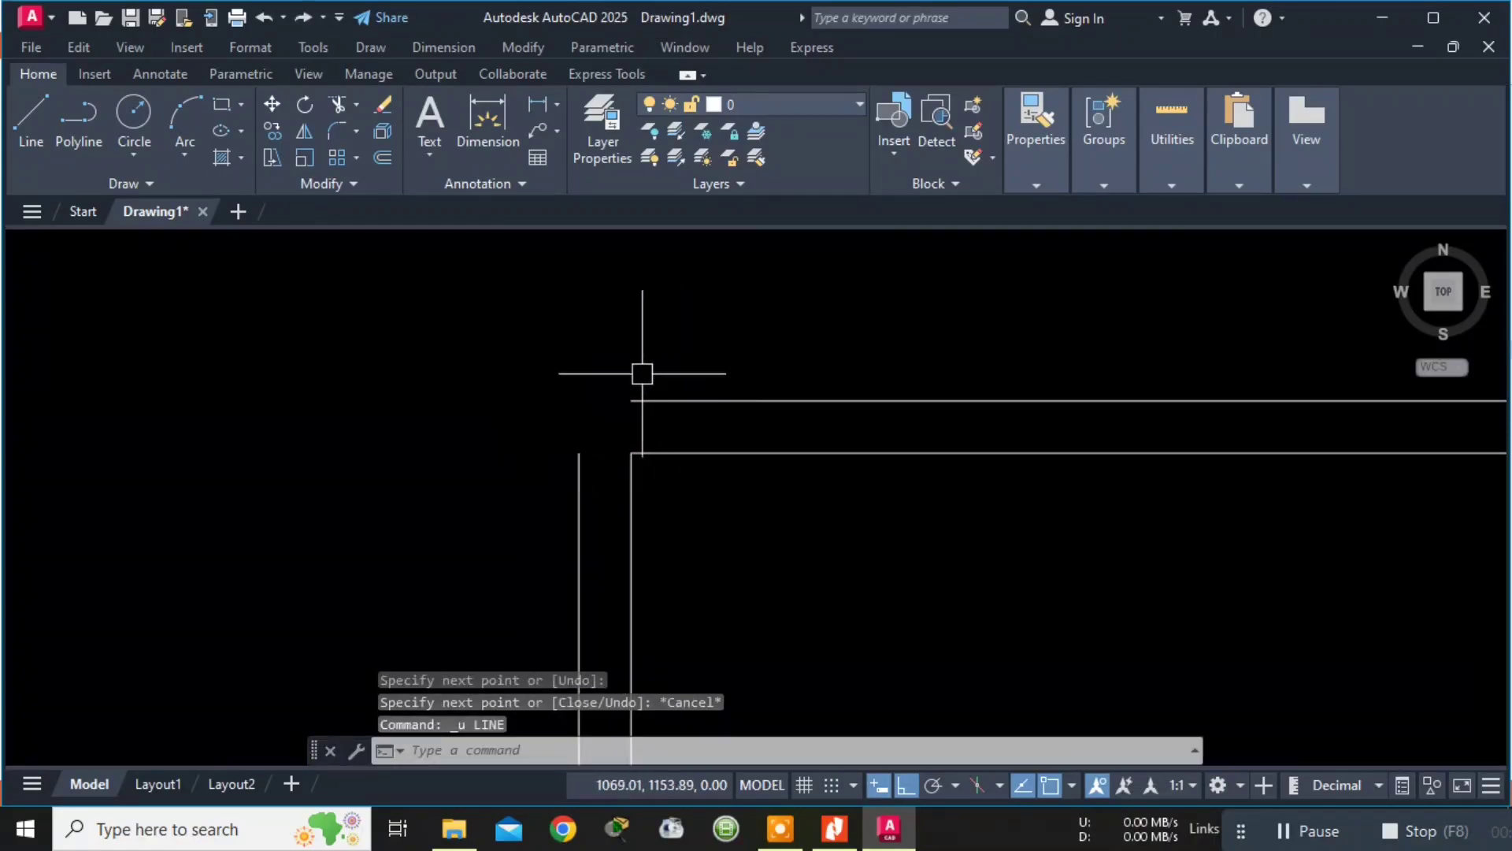
Draw lines from the left outer wall's upper end up and across to the upper outer wall's left end, closing that corner.
{"action": "key", "text": "Return"}
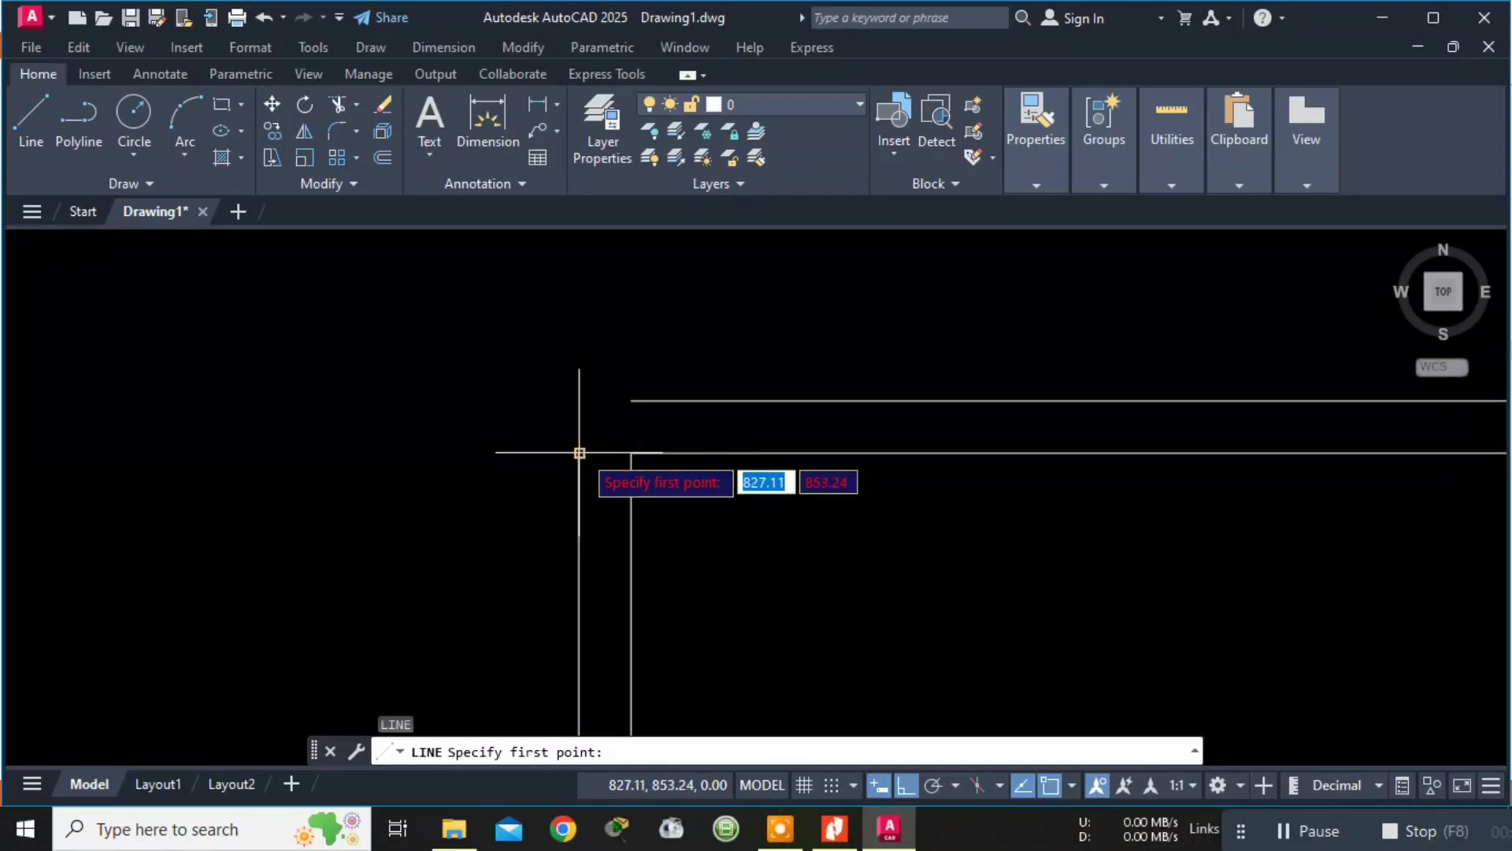
{"action": "left_click", "coordinate": [579, 451]}
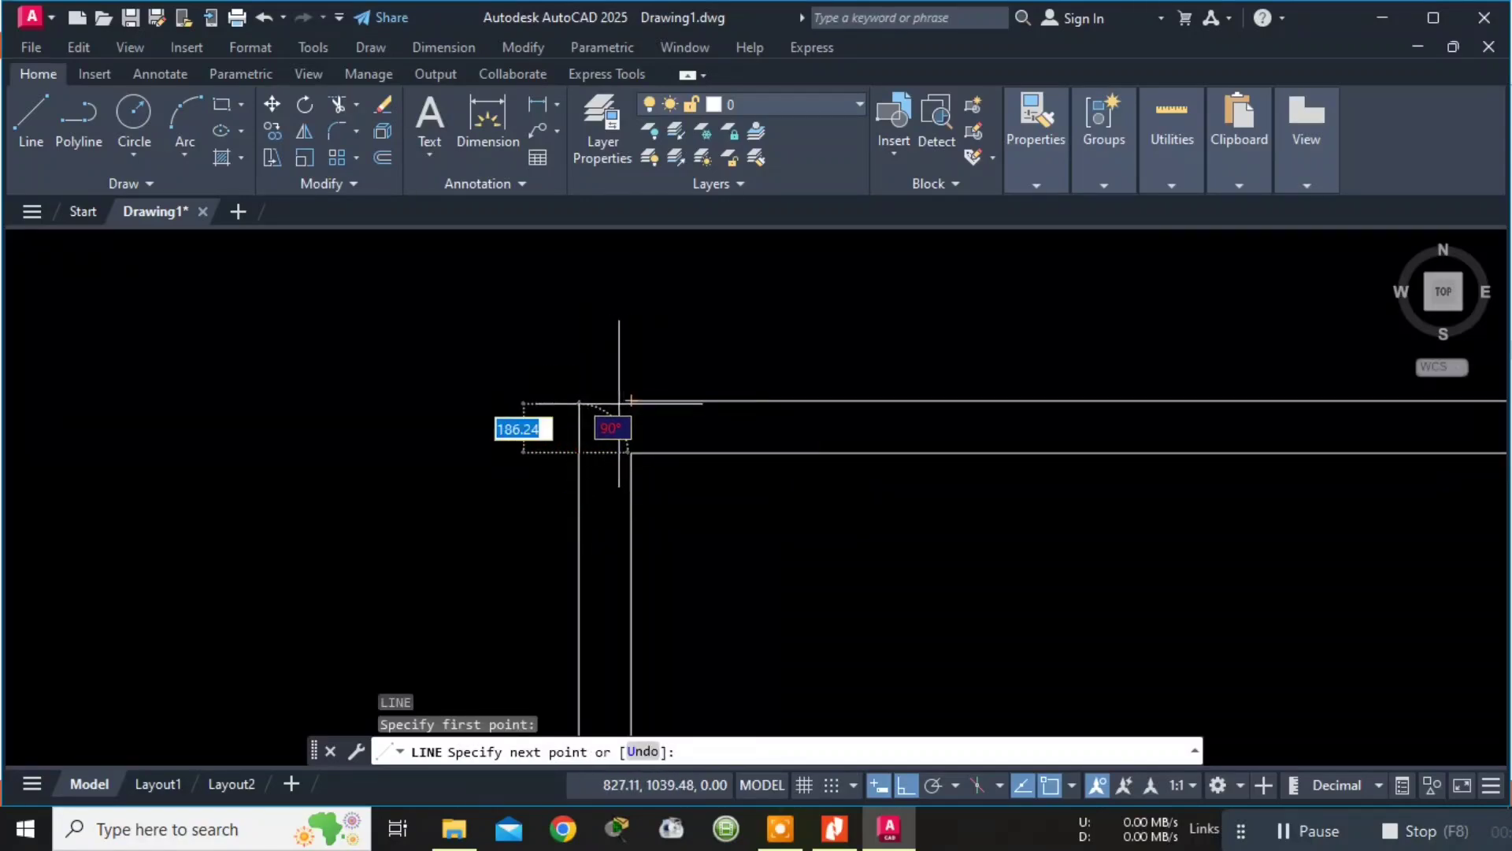
{"action": "left_click", "coordinate": [580, 401]}
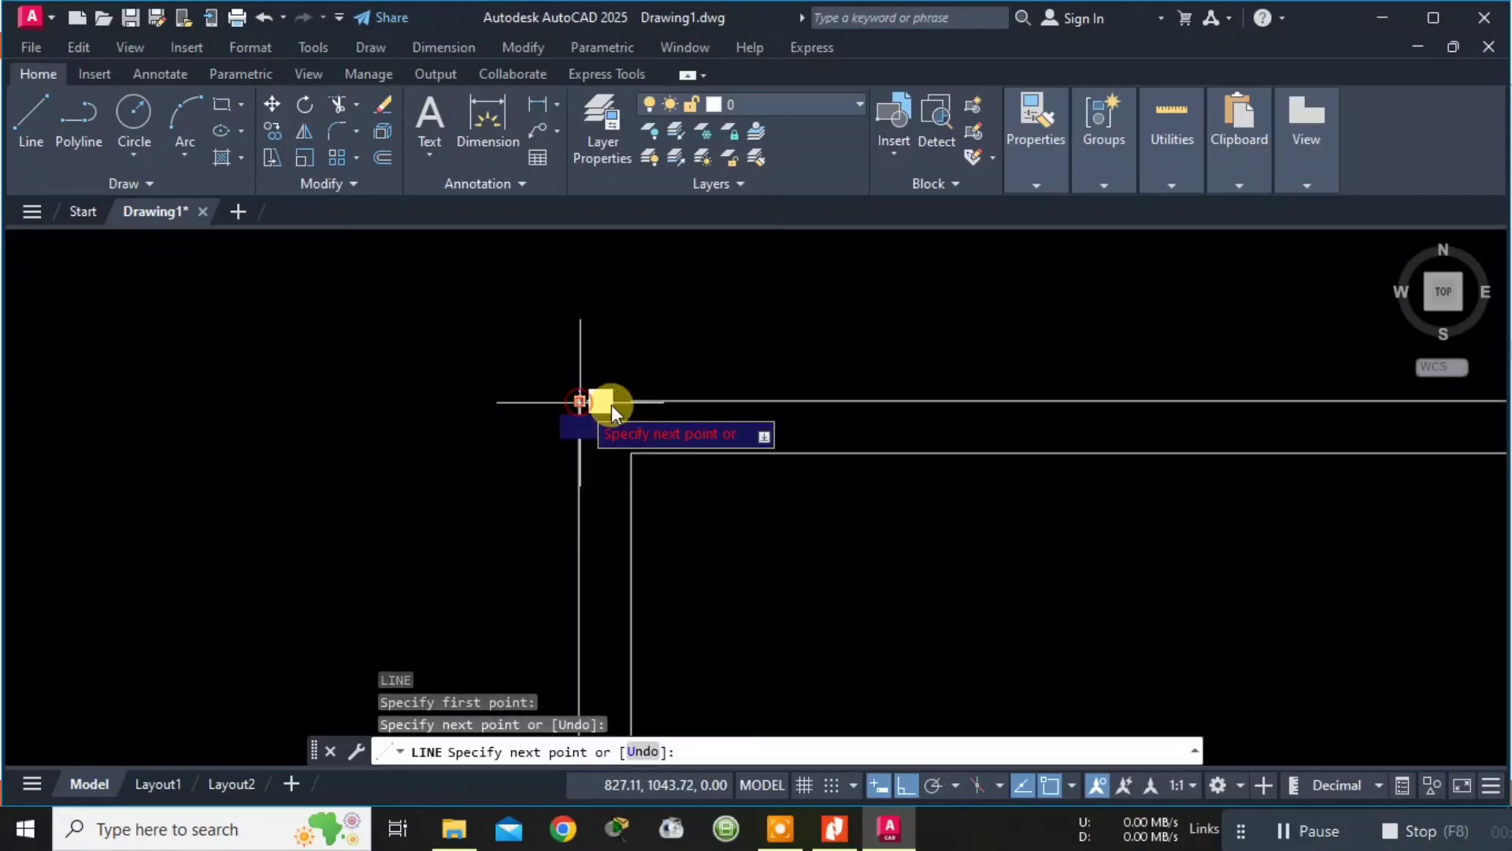
{"action": "left_click", "coordinate": [631, 401]}
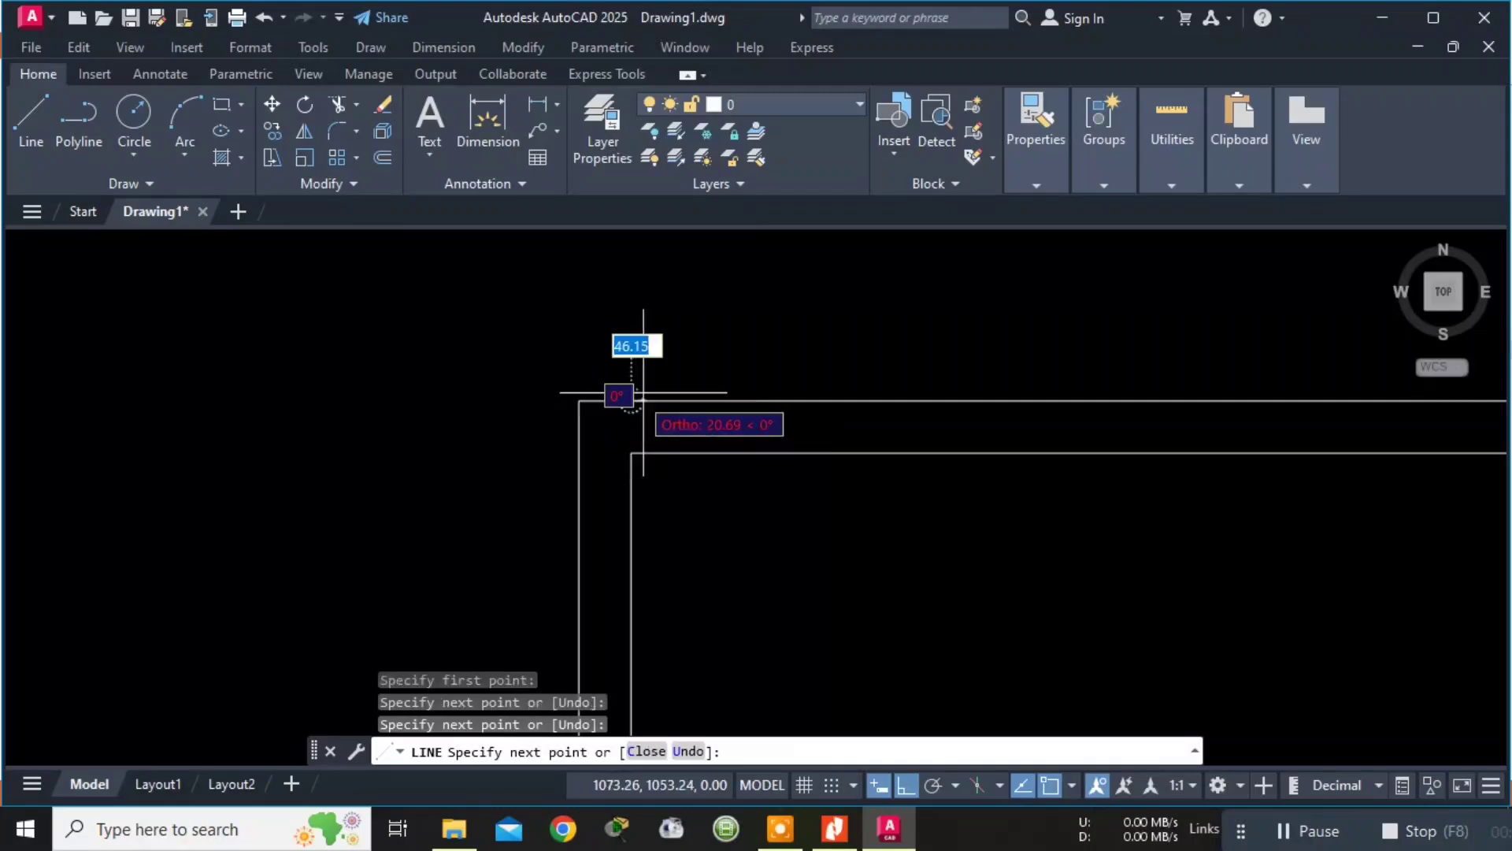
{"action": "key", "text": "Escape"}
Draw a horizontal line from the lower outer wall's left end leftward past the left outer wall line.
{"action": "scroll", "coordinate": [730, 524], "scroll_direction": "down", "scroll_amount": 5}
{"action": "middle_click_drag", "start_coordinate": [730, 524], "coordinate": [663, 420]}
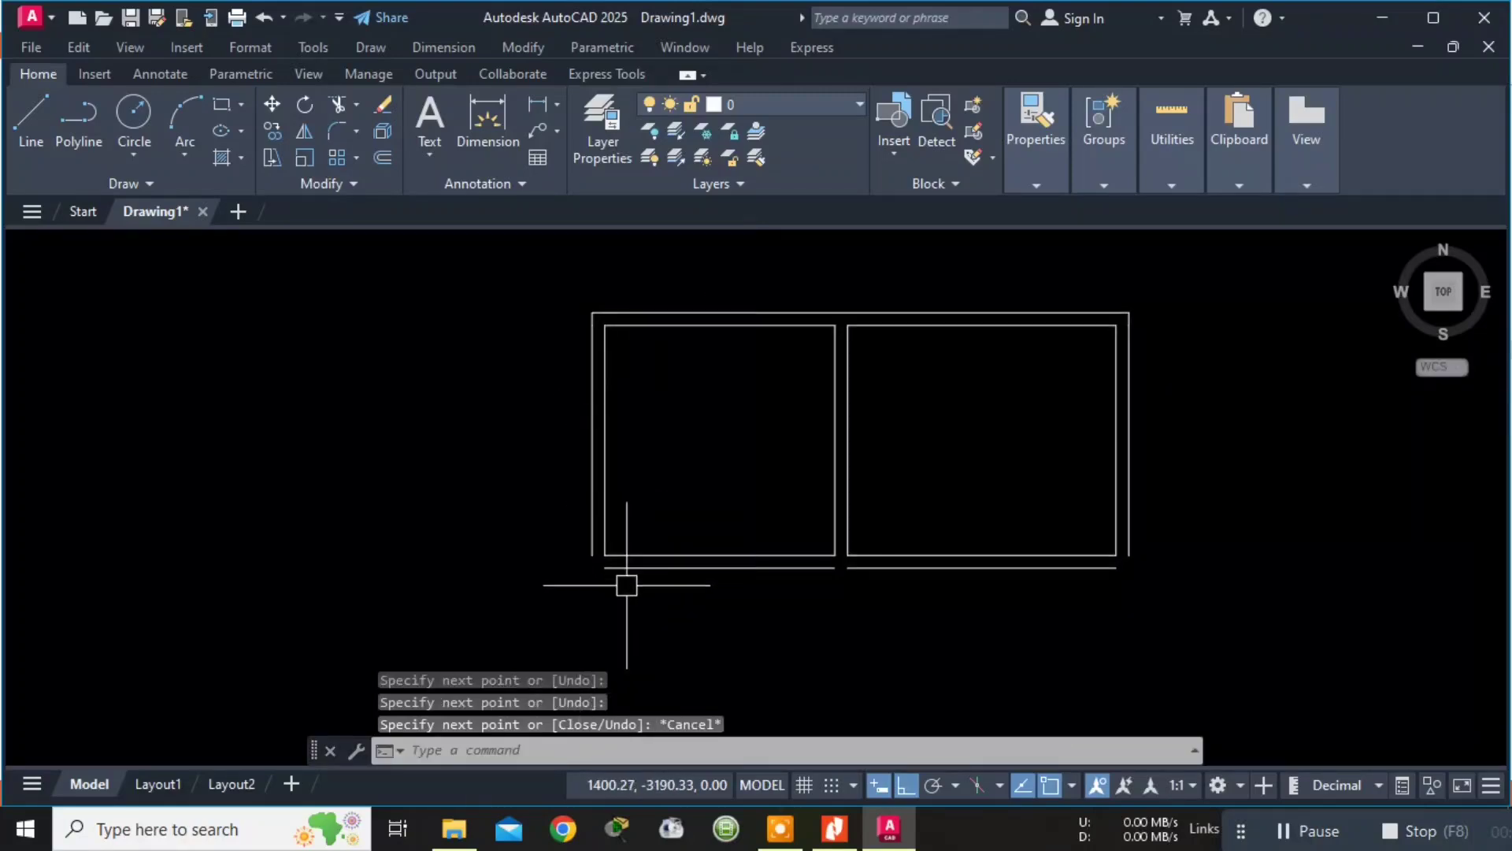
{"action": "scroll", "coordinate": [624, 580], "scroll_direction": "up", "scroll_amount": 5}
{"action": "type", "text": "L"}
{"action": "key", "text": "Return"}
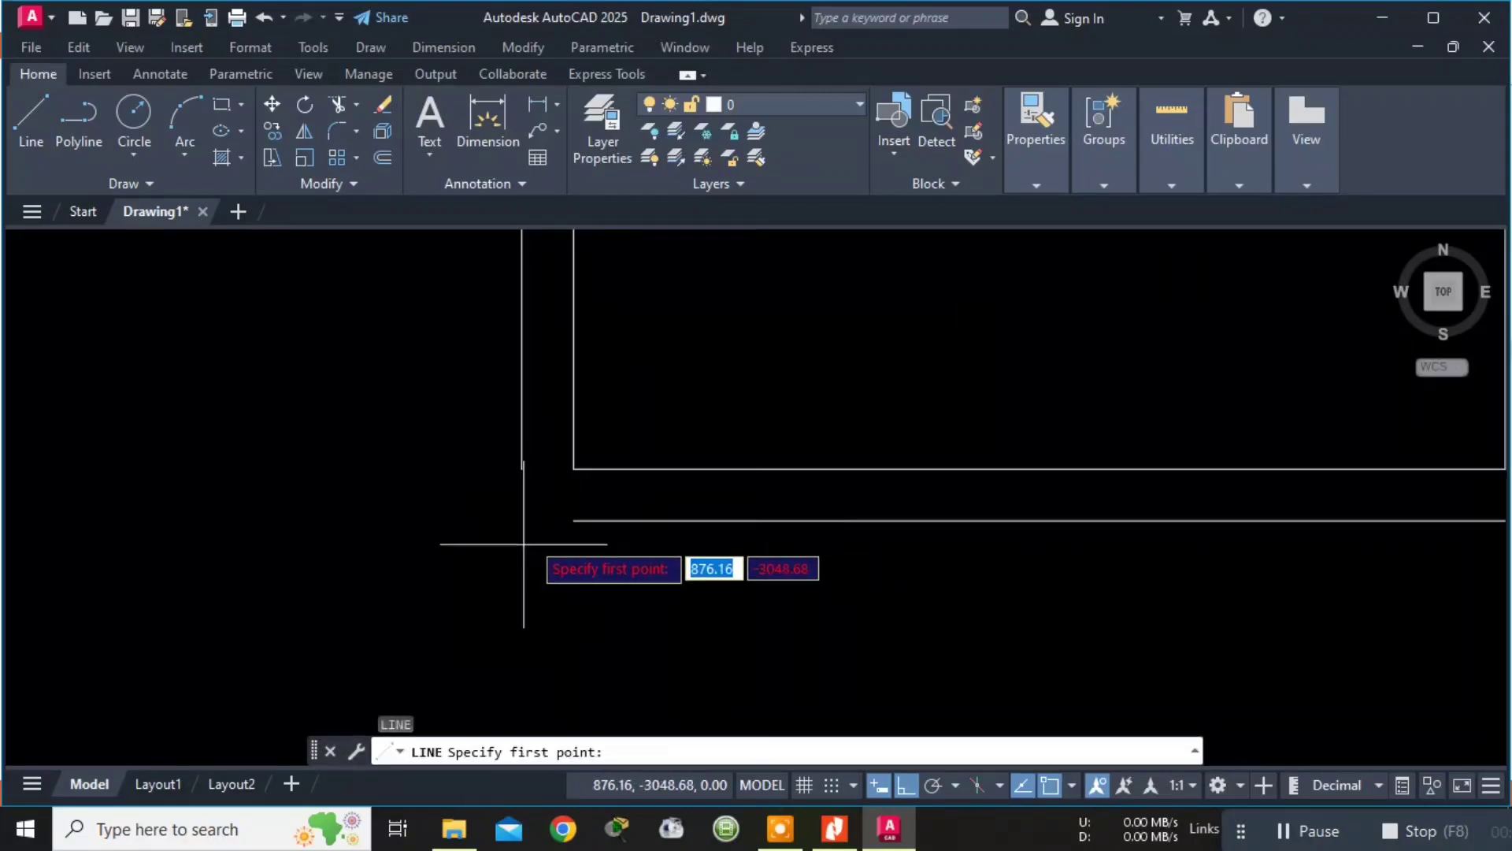
{"action": "scroll", "coordinate": [560, 516], "scroll_direction": "up", "scroll_amount": 4}
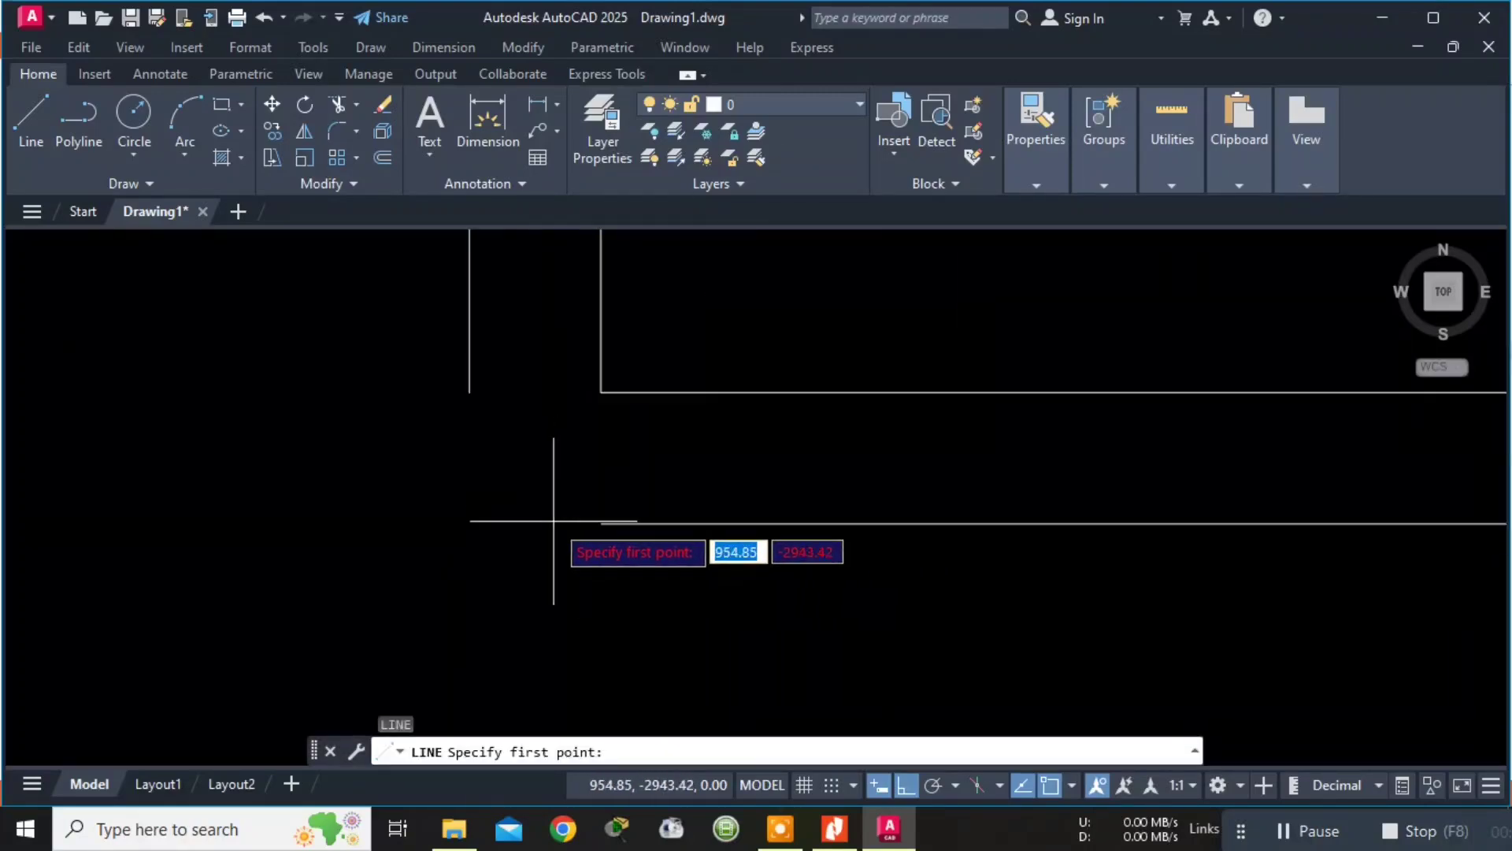
{"action": "left_click", "coordinate": [628, 526]}
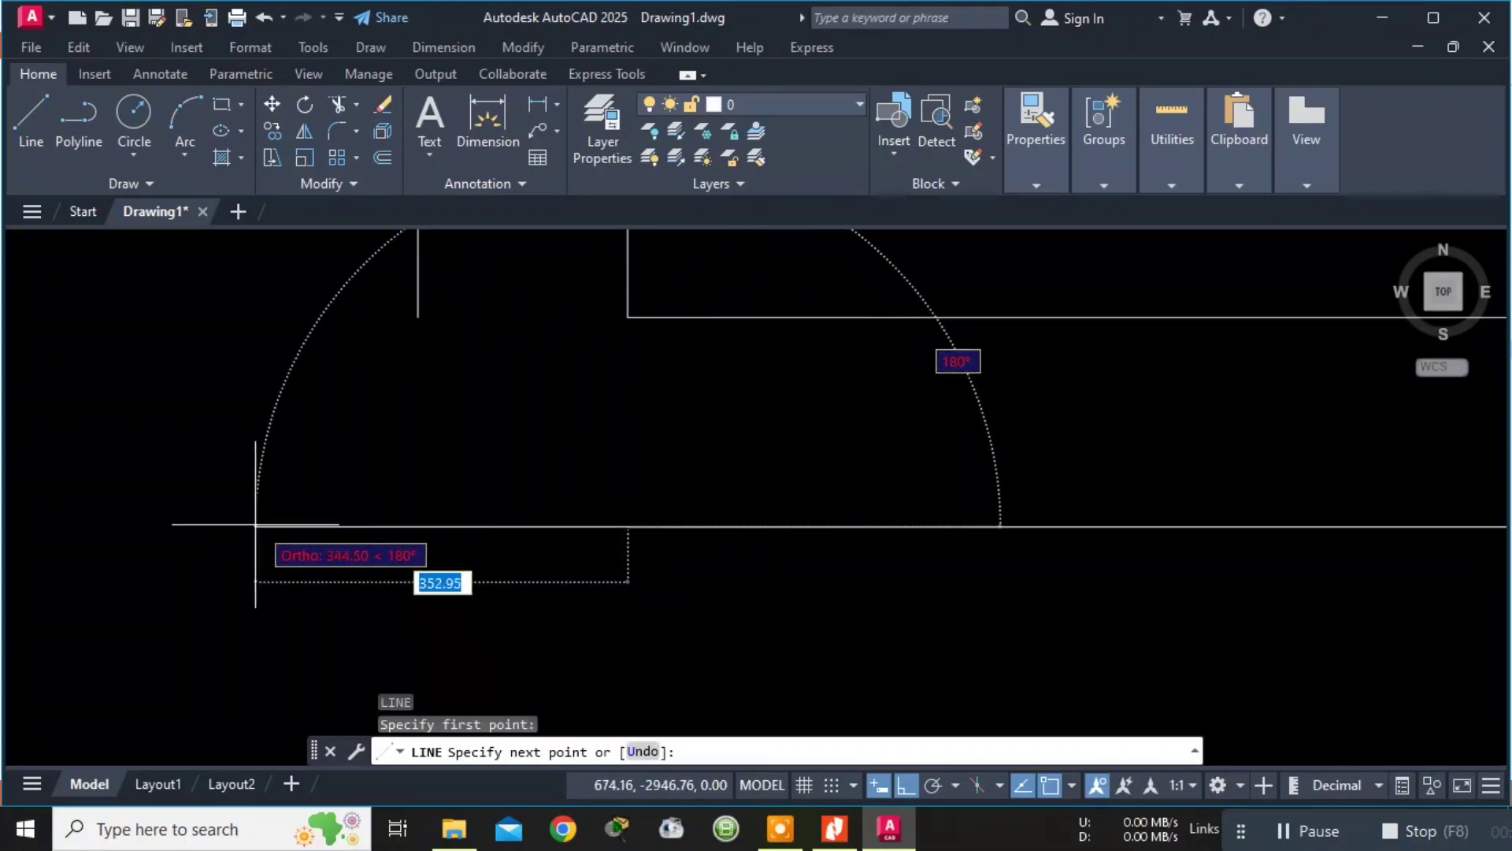
{"action": "key", "text": "Escape"}
Extend the left outer wall line down to the lower outer wall line, and trim the lower line's overhang beyond that corner.
{"action": "scroll", "coordinate": [1163, 530], "scroll_direction": "down", "scroll_amount": 4}
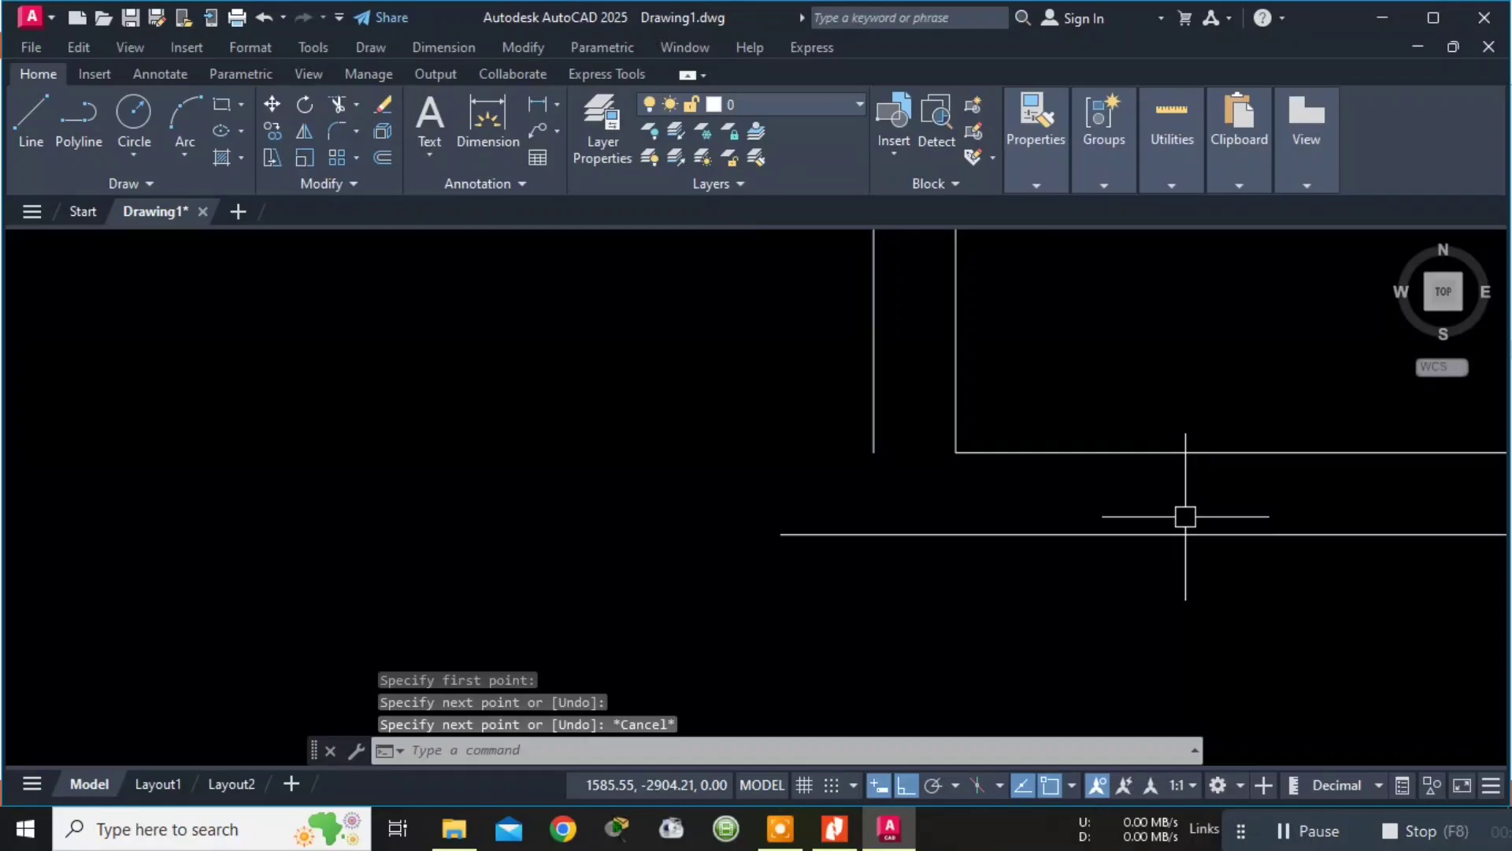
{"action": "type", "text": "EX"}
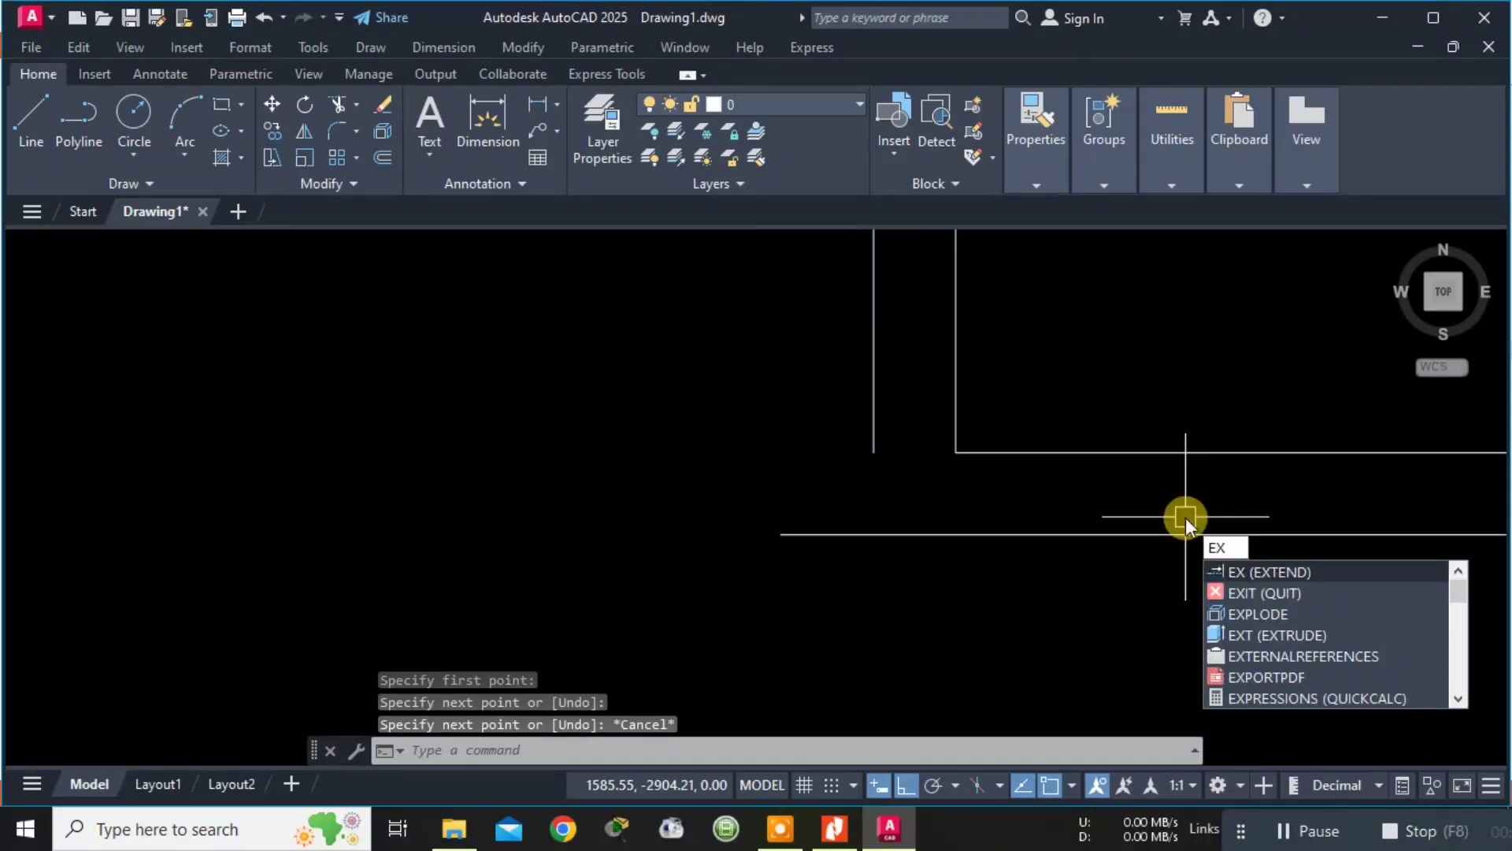
{"action": "key", "text": "Return"}
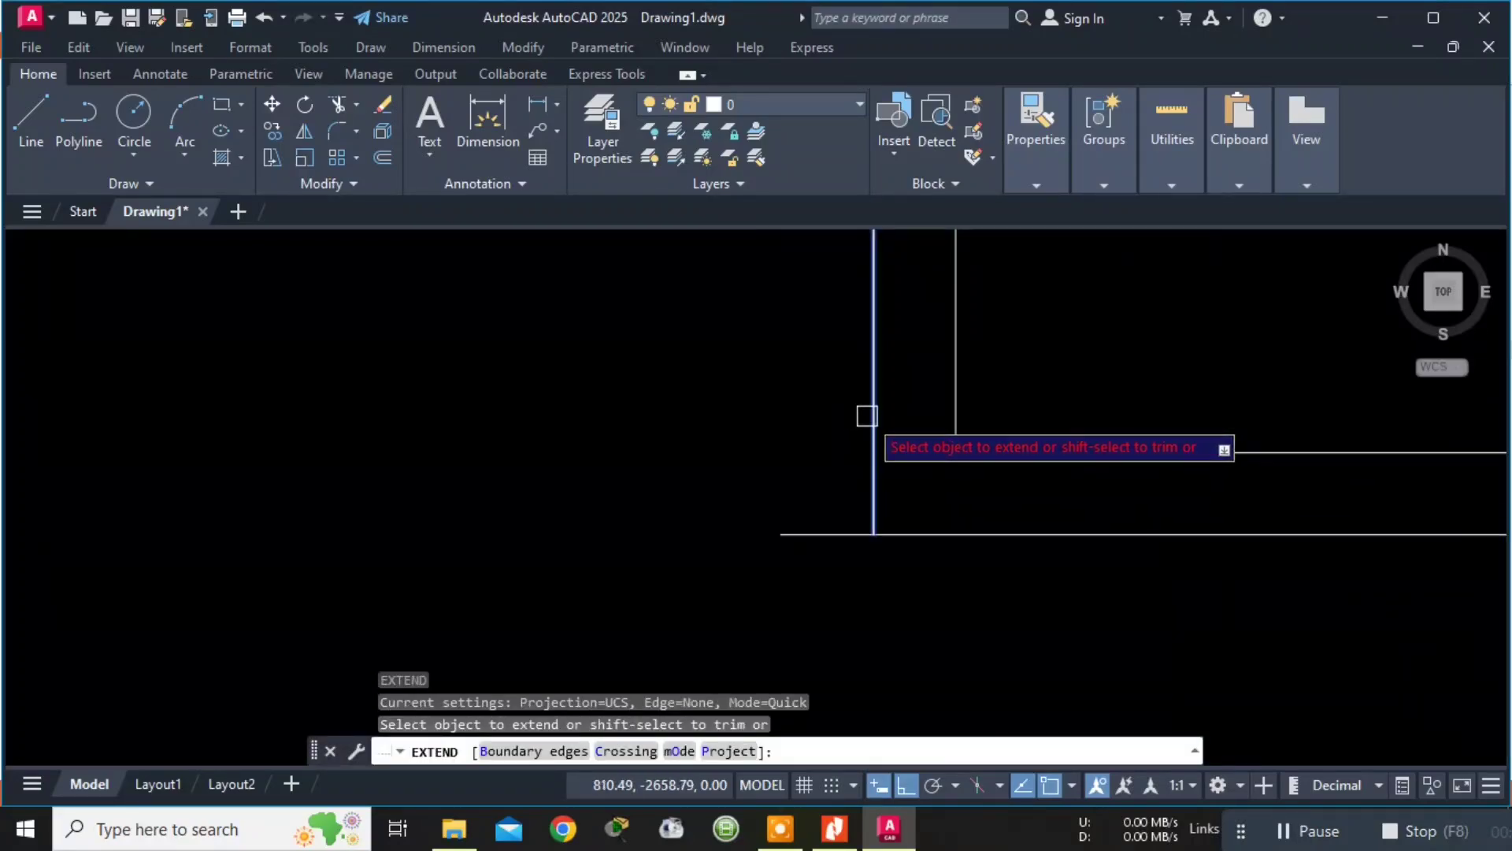
{"action": "key", "text": "Escape"}
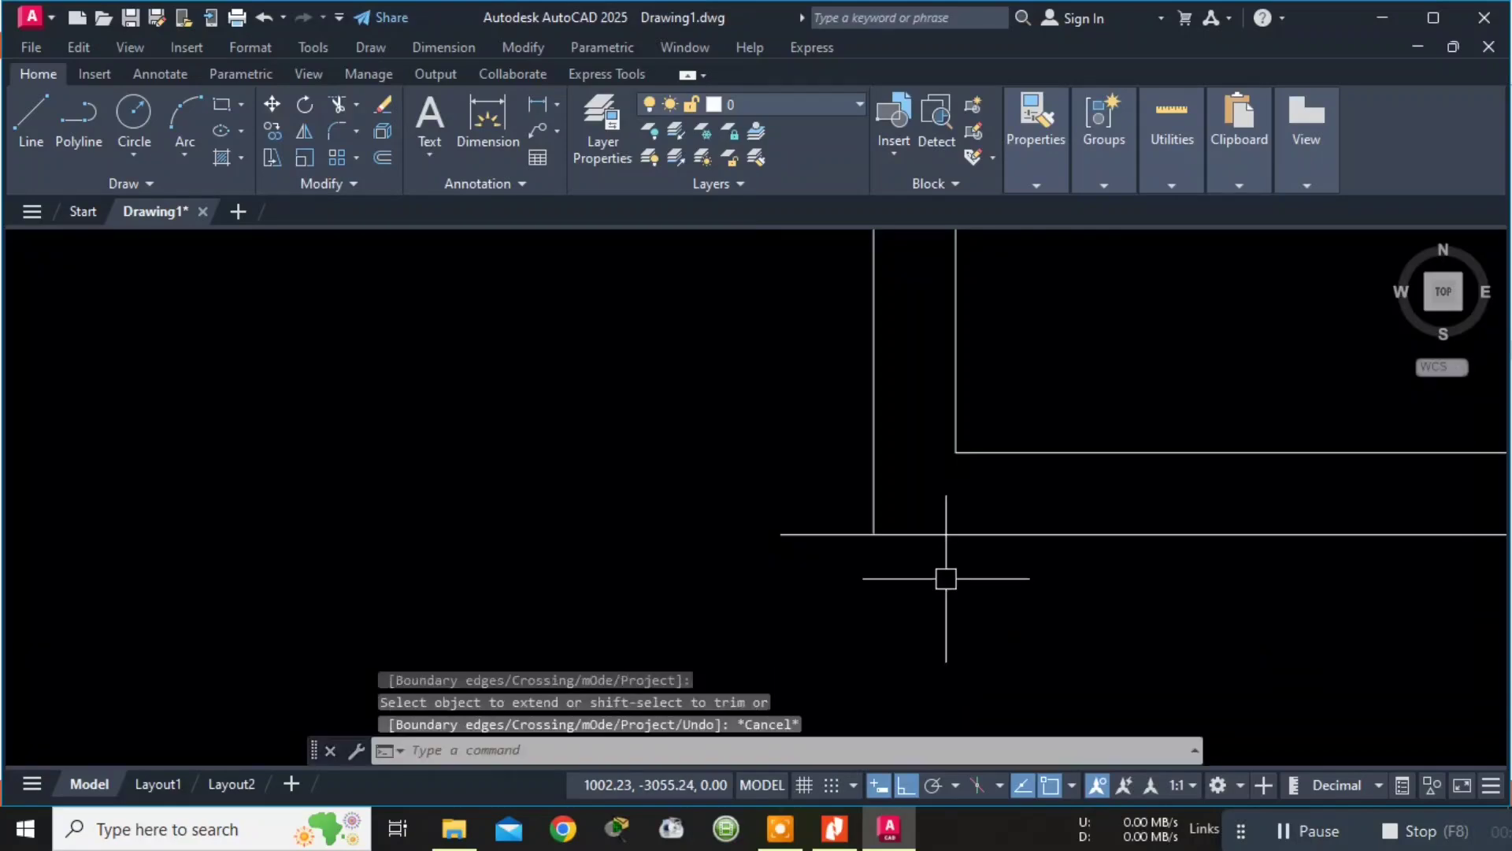
{"action": "key", "text": "Escape"}
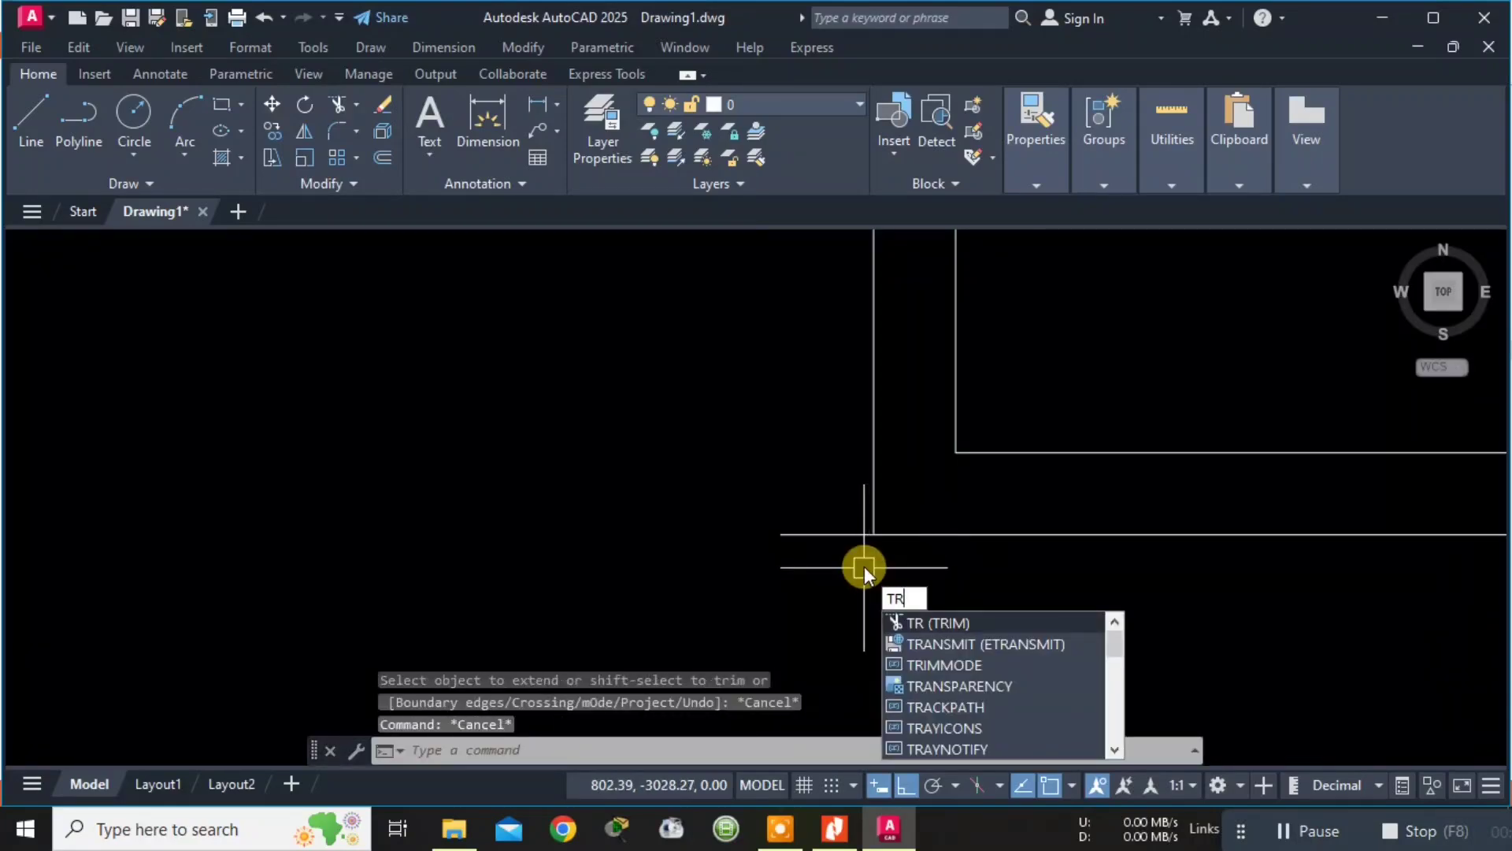
{"action": "key", "text": "Return"}
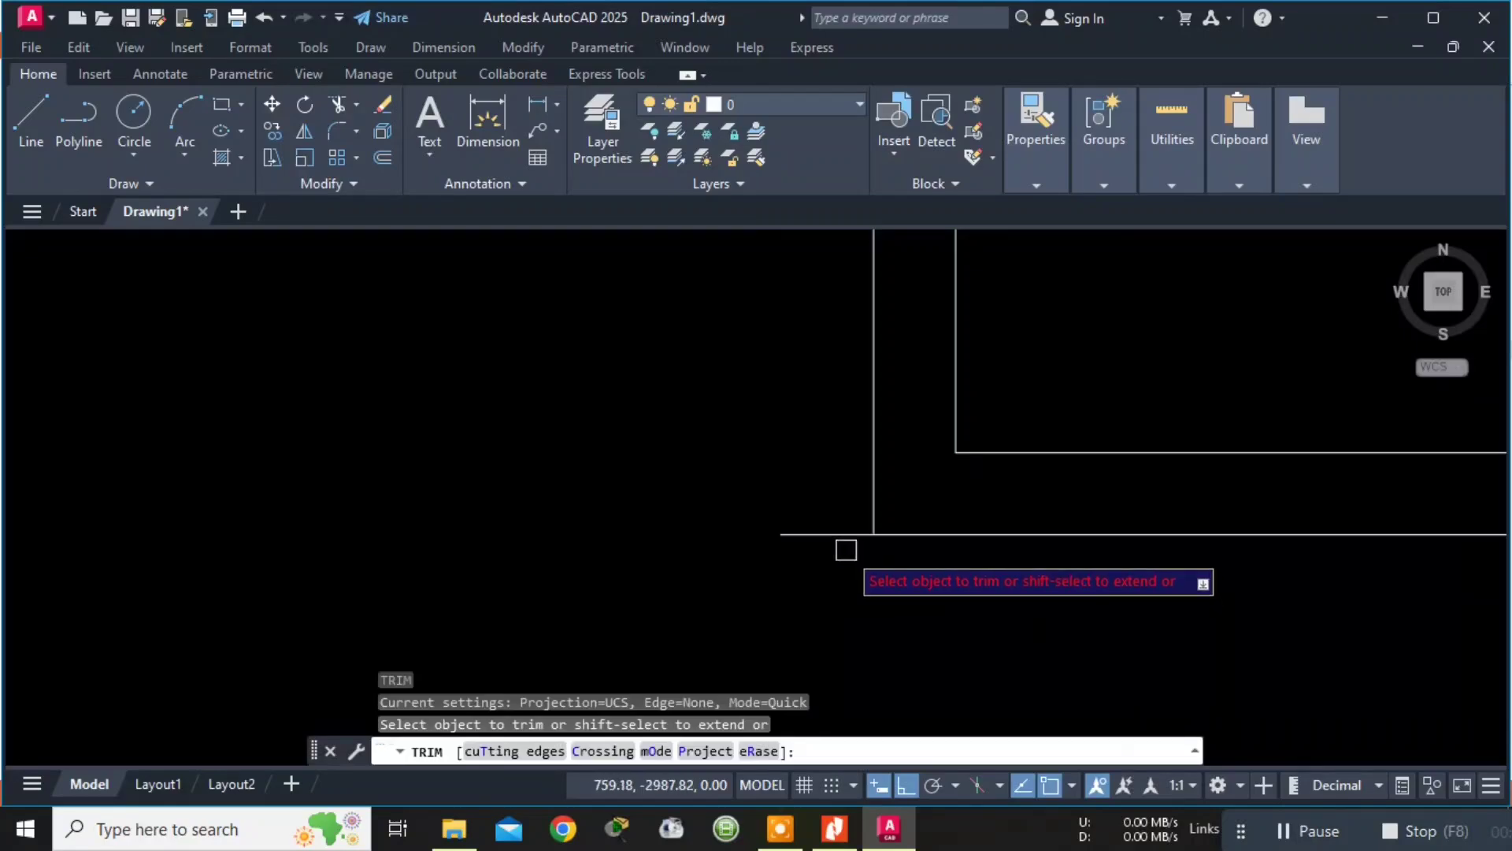
{"action": "left_click", "coordinate": [814, 533]}
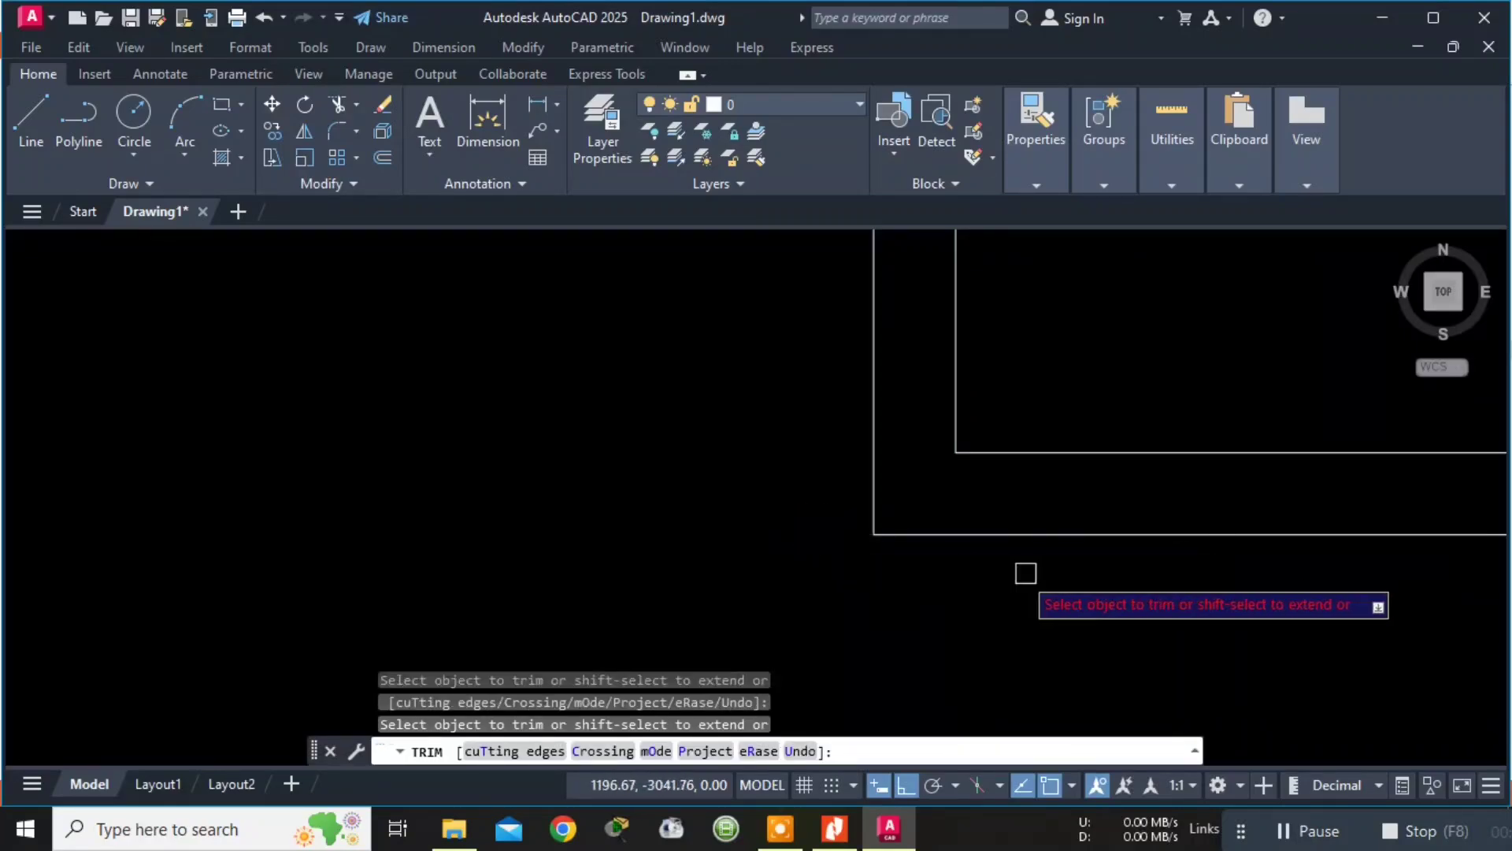
Join the two rooms' lower outer wall lines across the gap below the partition wall into one line.
{"action": "scroll", "coordinate": [1103, 579], "scroll_direction": "down", "scroll_amount": 6}
{"action": "middle_click_drag", "start_coordinate": [1243, 602], "coordinate": [875, 552]}
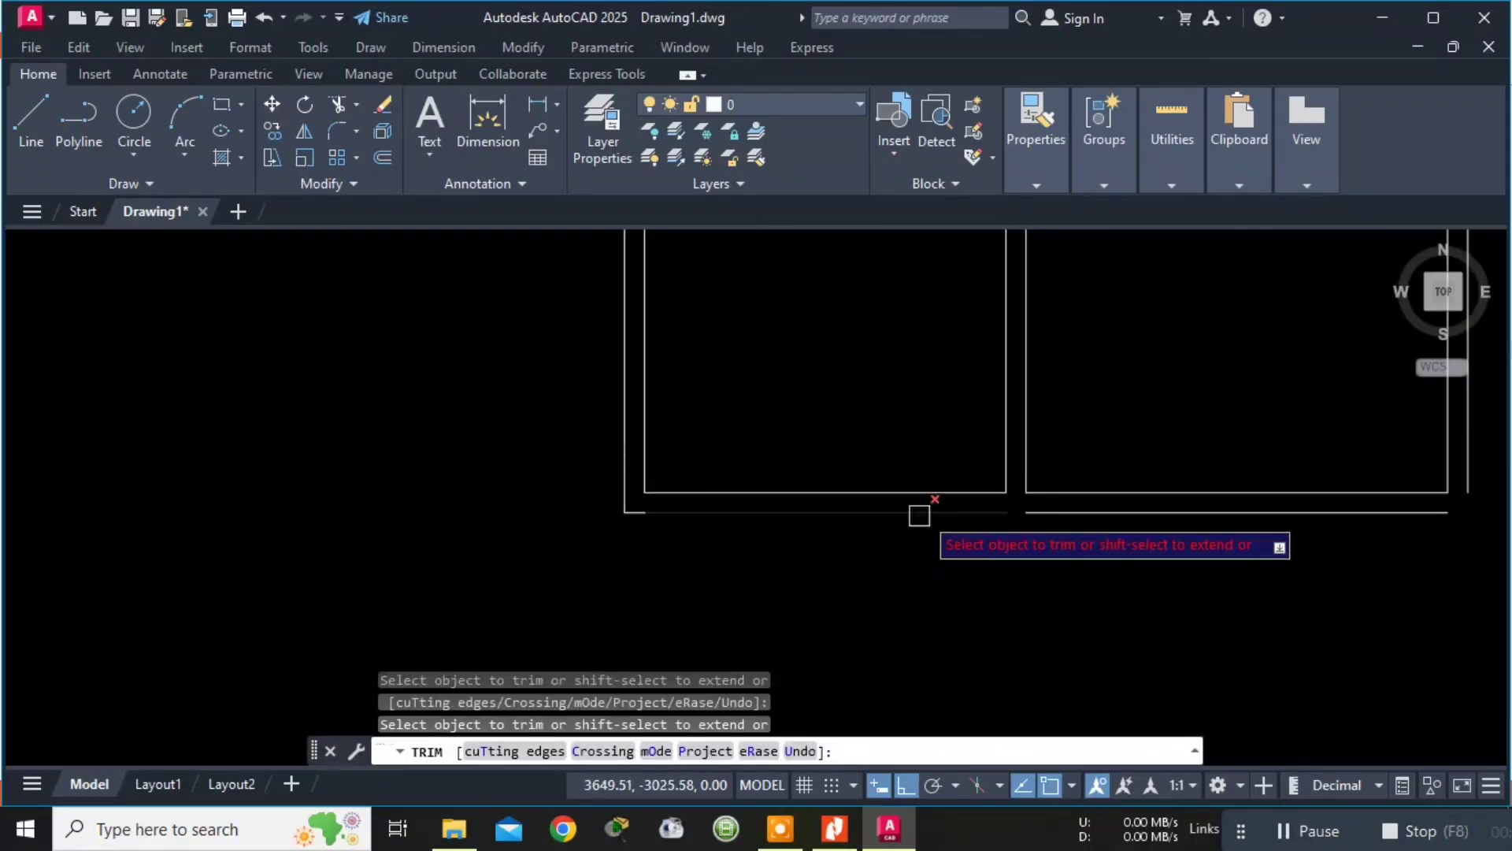
{"action": "scroll", "coordinate": [1000, 534], "scroll_direction": "up", "scroll_amount": 6}
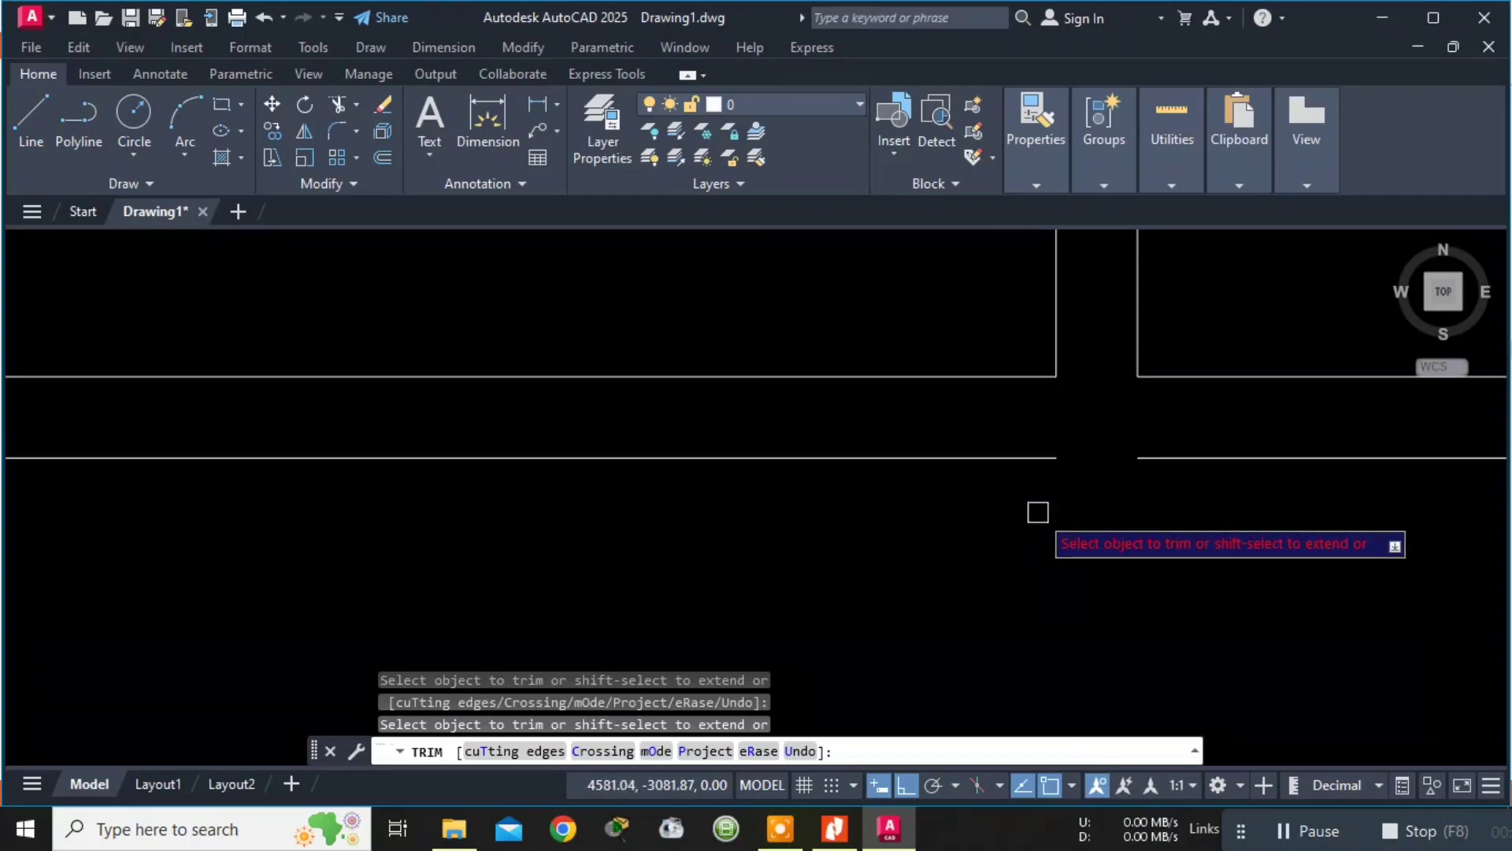
{"action": "key", "text": "Escape"}
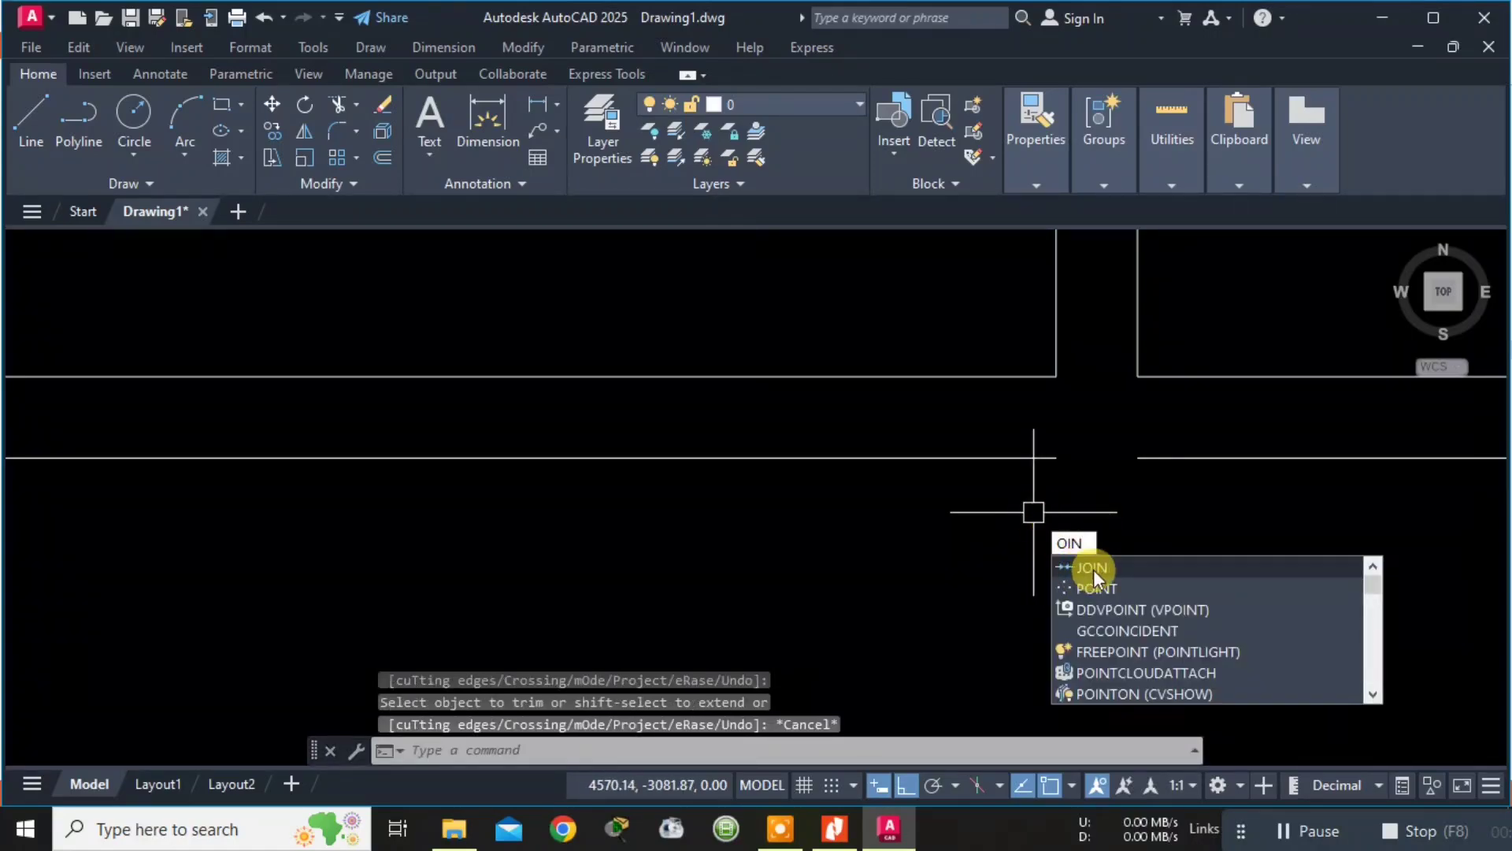
{"action": "left_click", "coordinate": [1094, 573]}
{"action": "left_click", "coordinate": [1029, 462]}
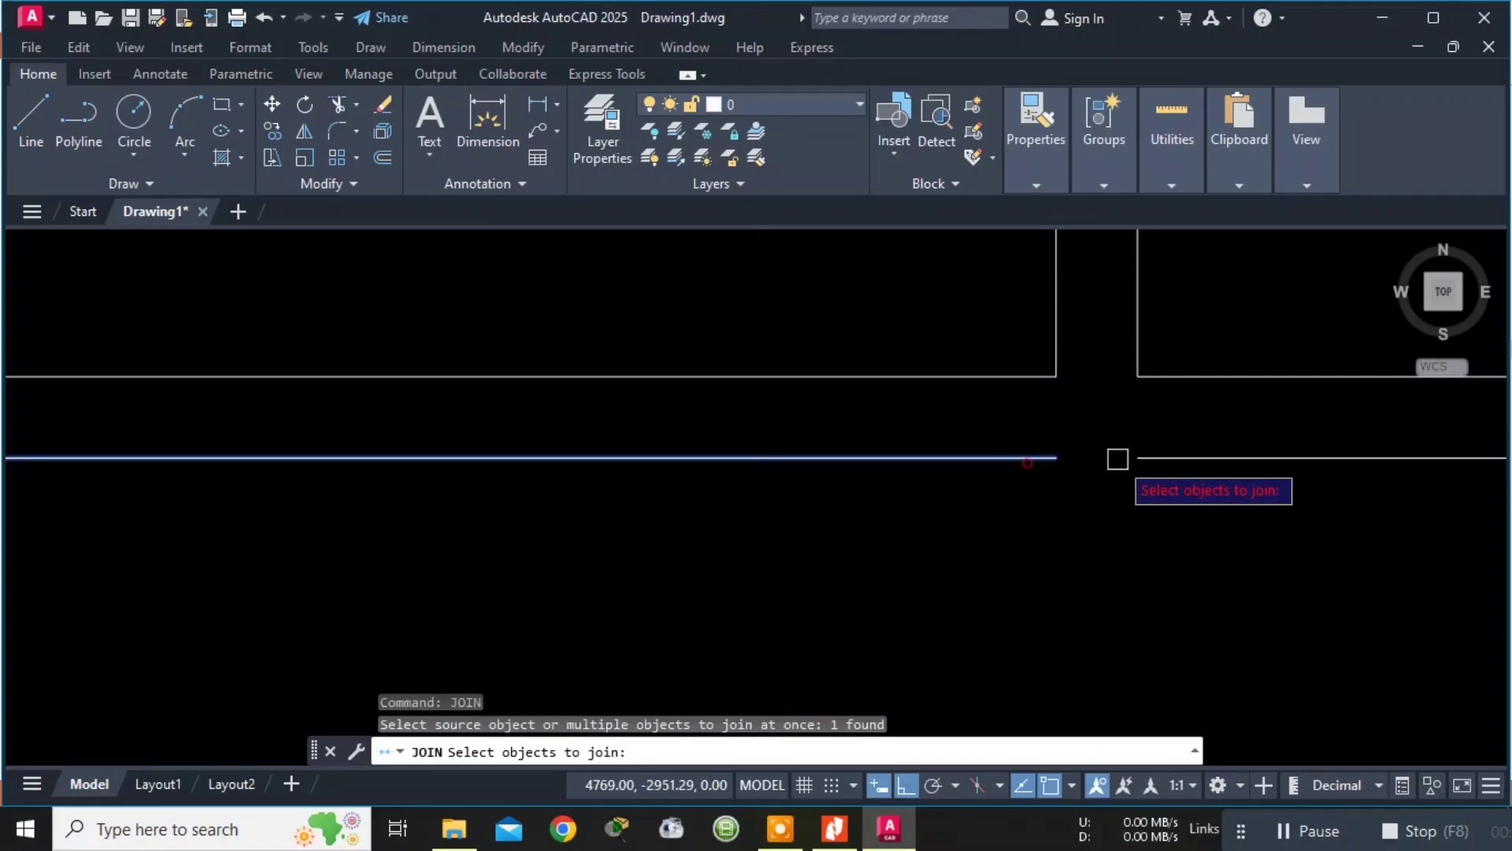
{"action": "left_click", "coordinate": [1157, 456]}
{"action": "key", "text": "Return"}
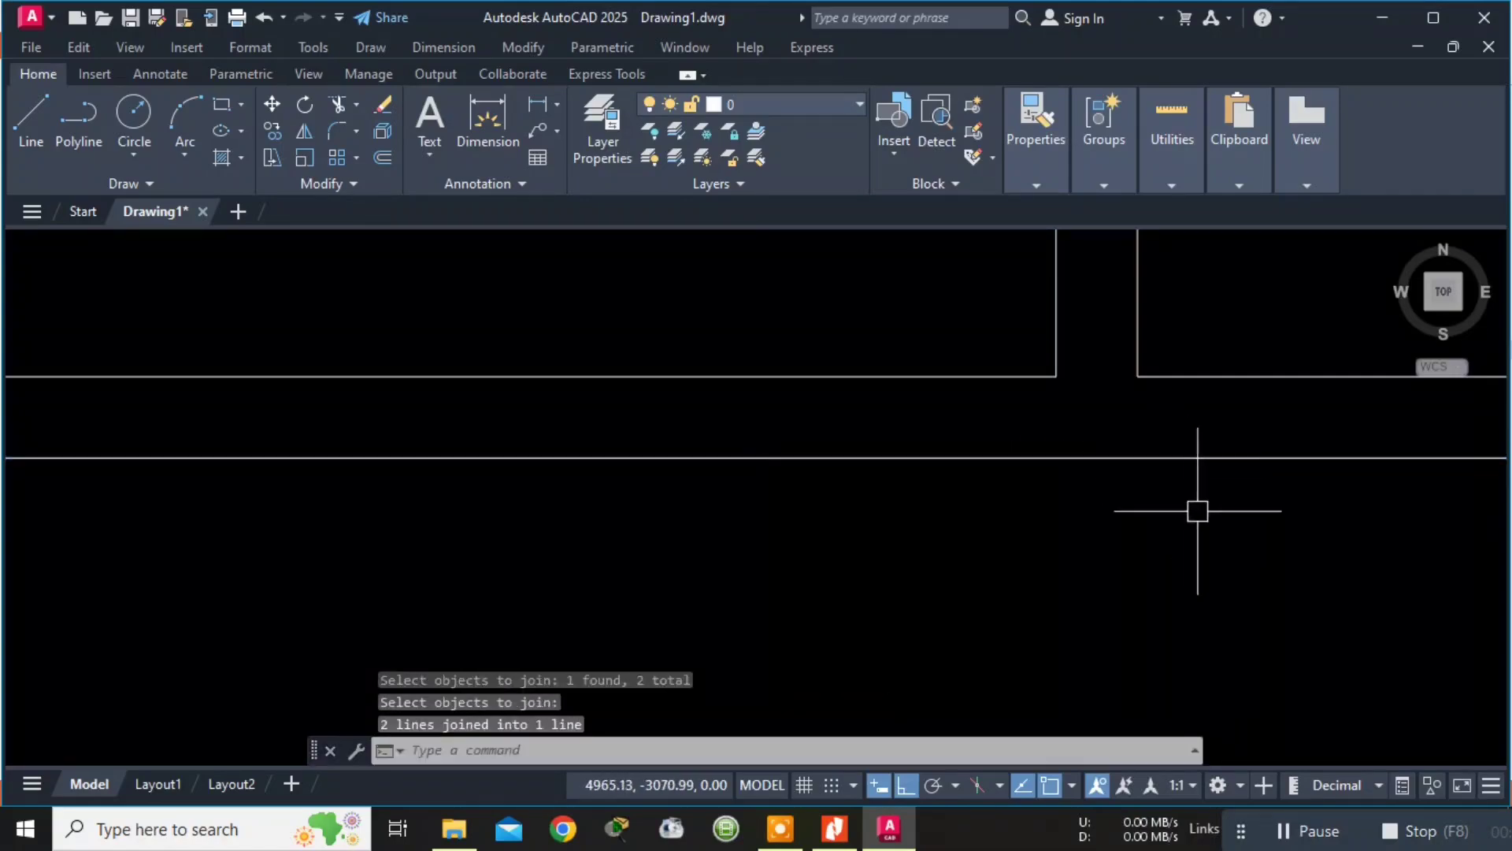
Draw lines from the lower outer wall's right end across and 200 up to the right outer wall's lower end, closing that corner.
{"action": "scroll", "coordinate": [1229, 528], "scroll_direction": "down", "scroll_amount": 4}
{"action": "scroll", "coordinate": [1073, 532], "scroll_direction": "up", "scroll_amount": 5}
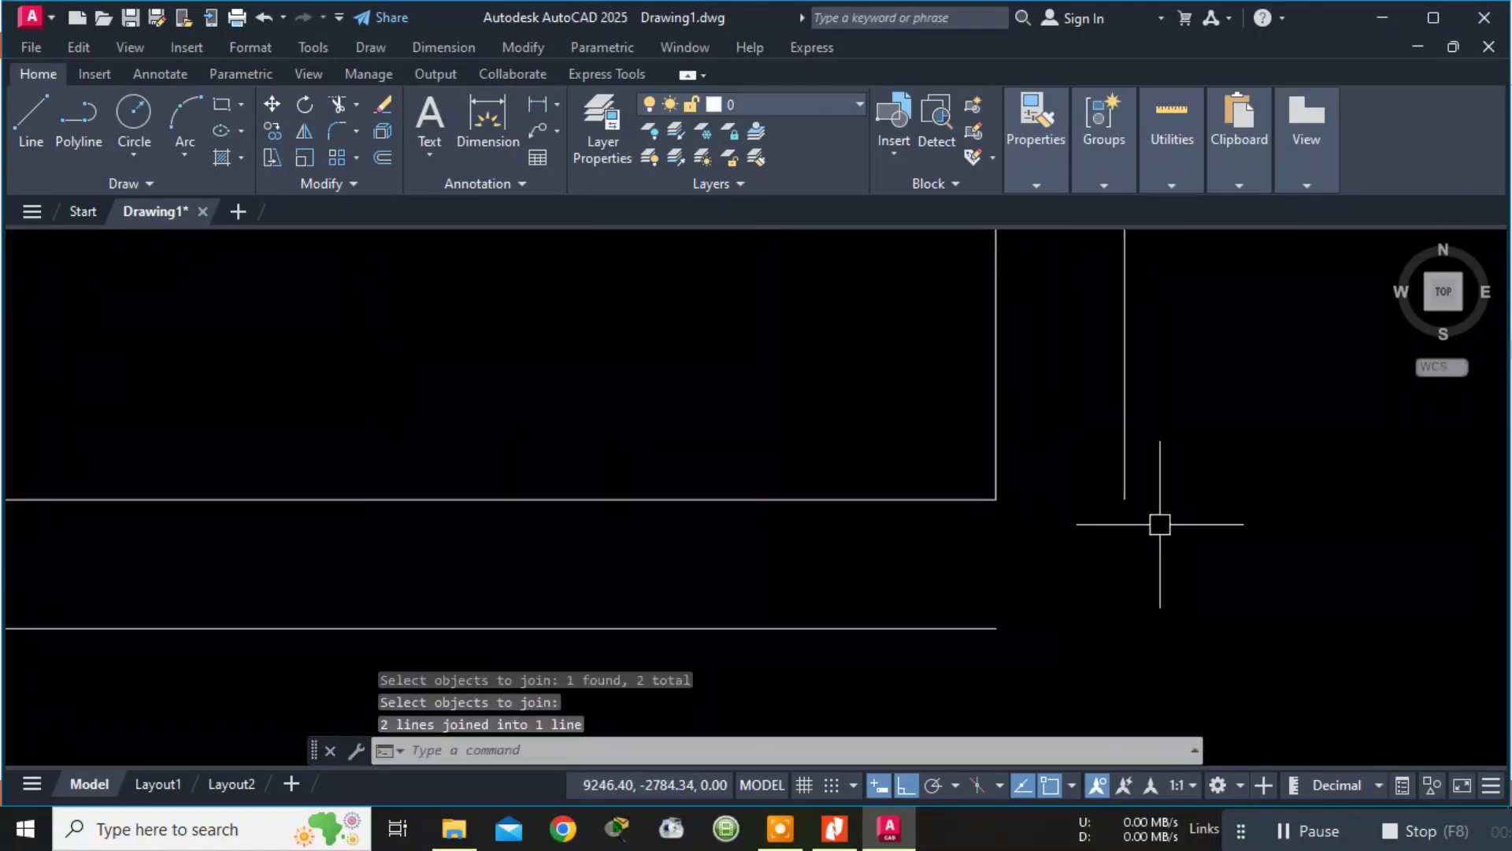
{"action": "key", "text": "Escape"}
{"action": "key", "text": "Escape"}
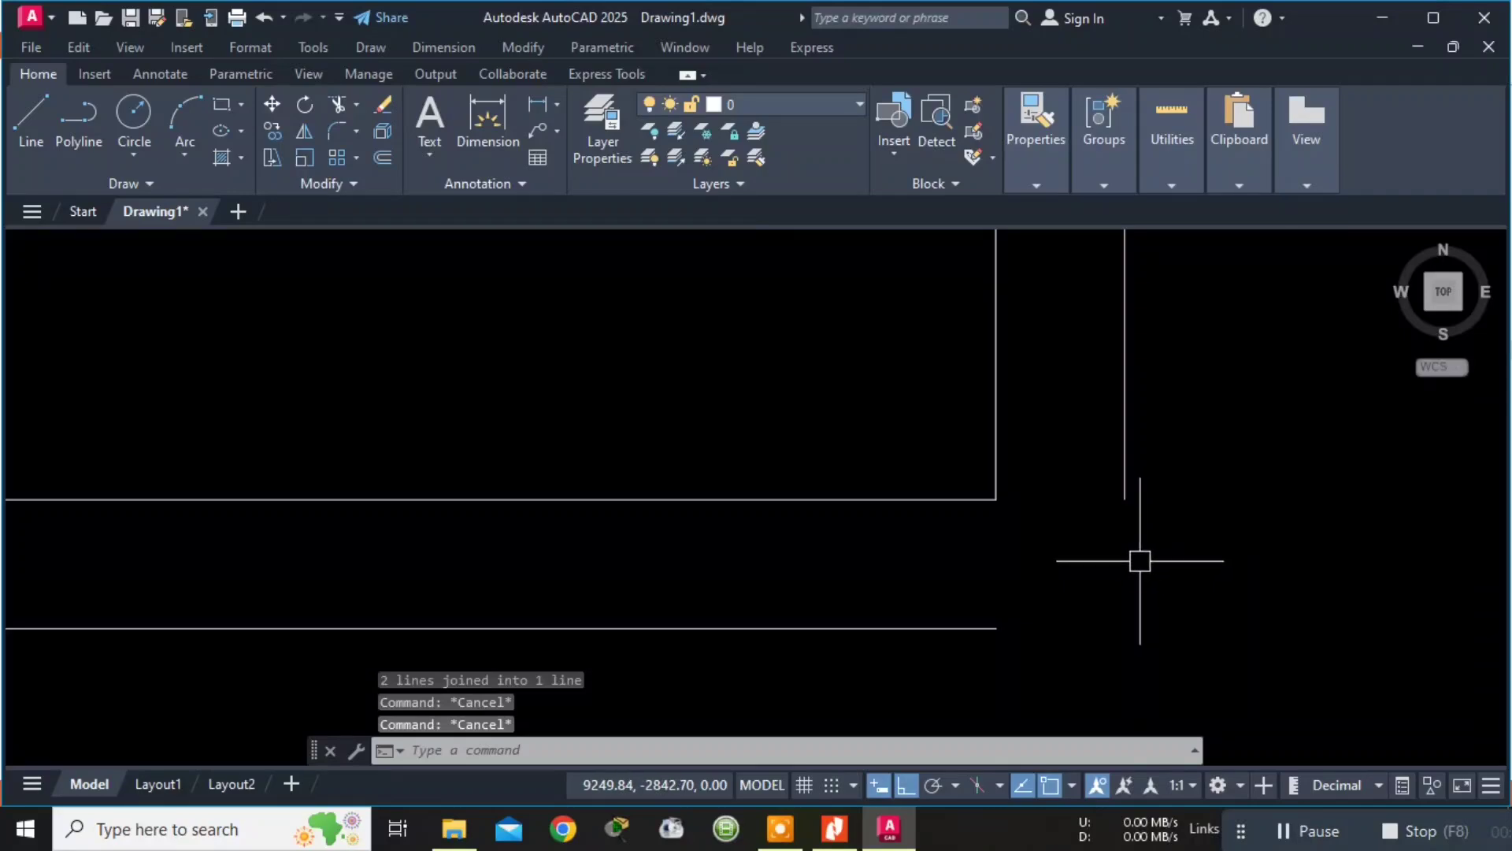
{"action": "type", "text": "l"}
{"action": "key", "text": "Return"}
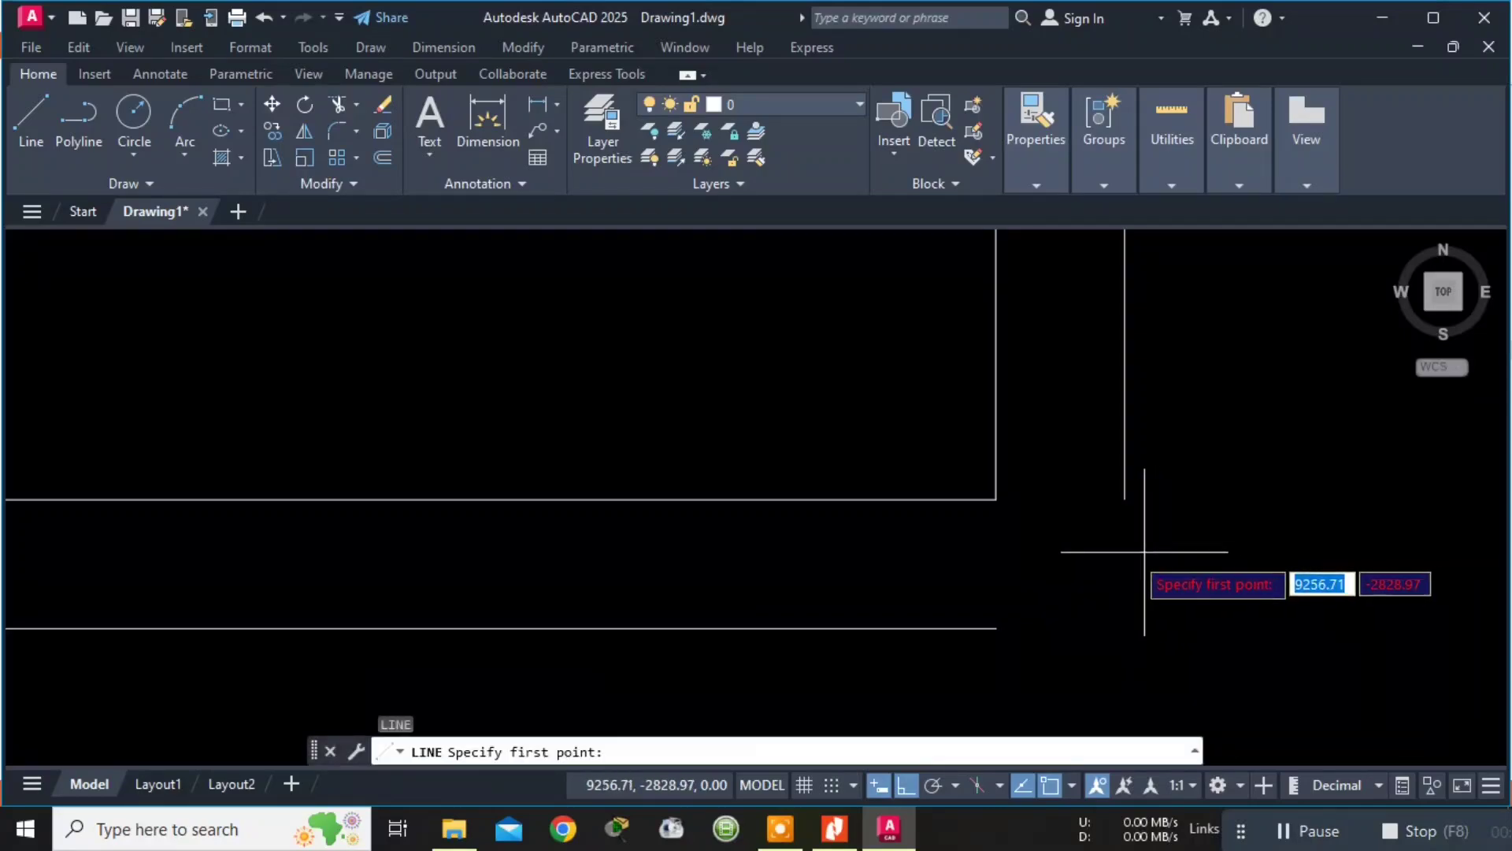
{"action": "left_click", "coordinate": [995, 628]}
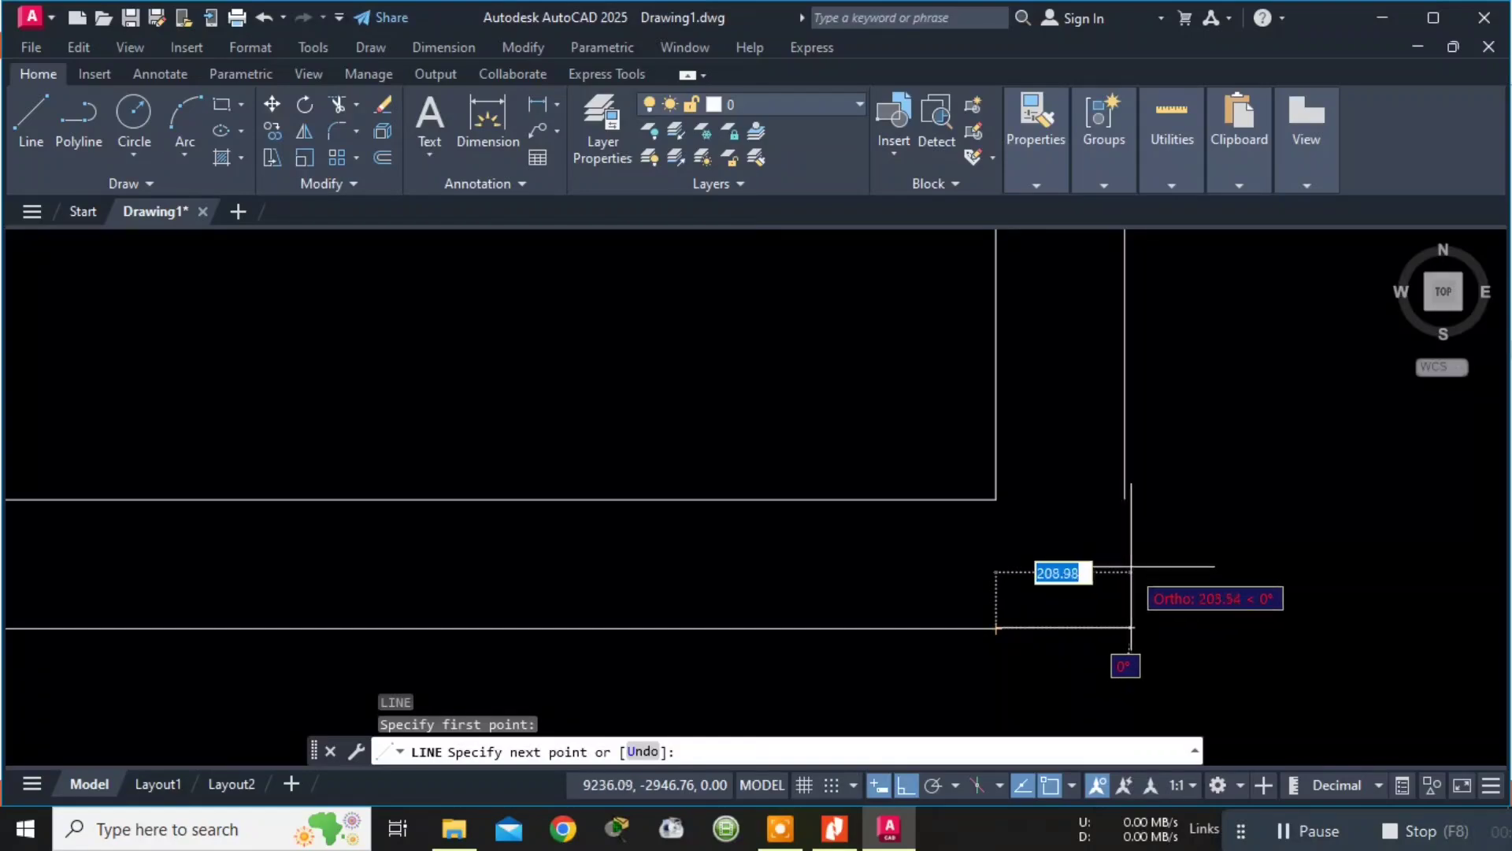
{"action": "left_click", "coordinate": [1125, 628]}
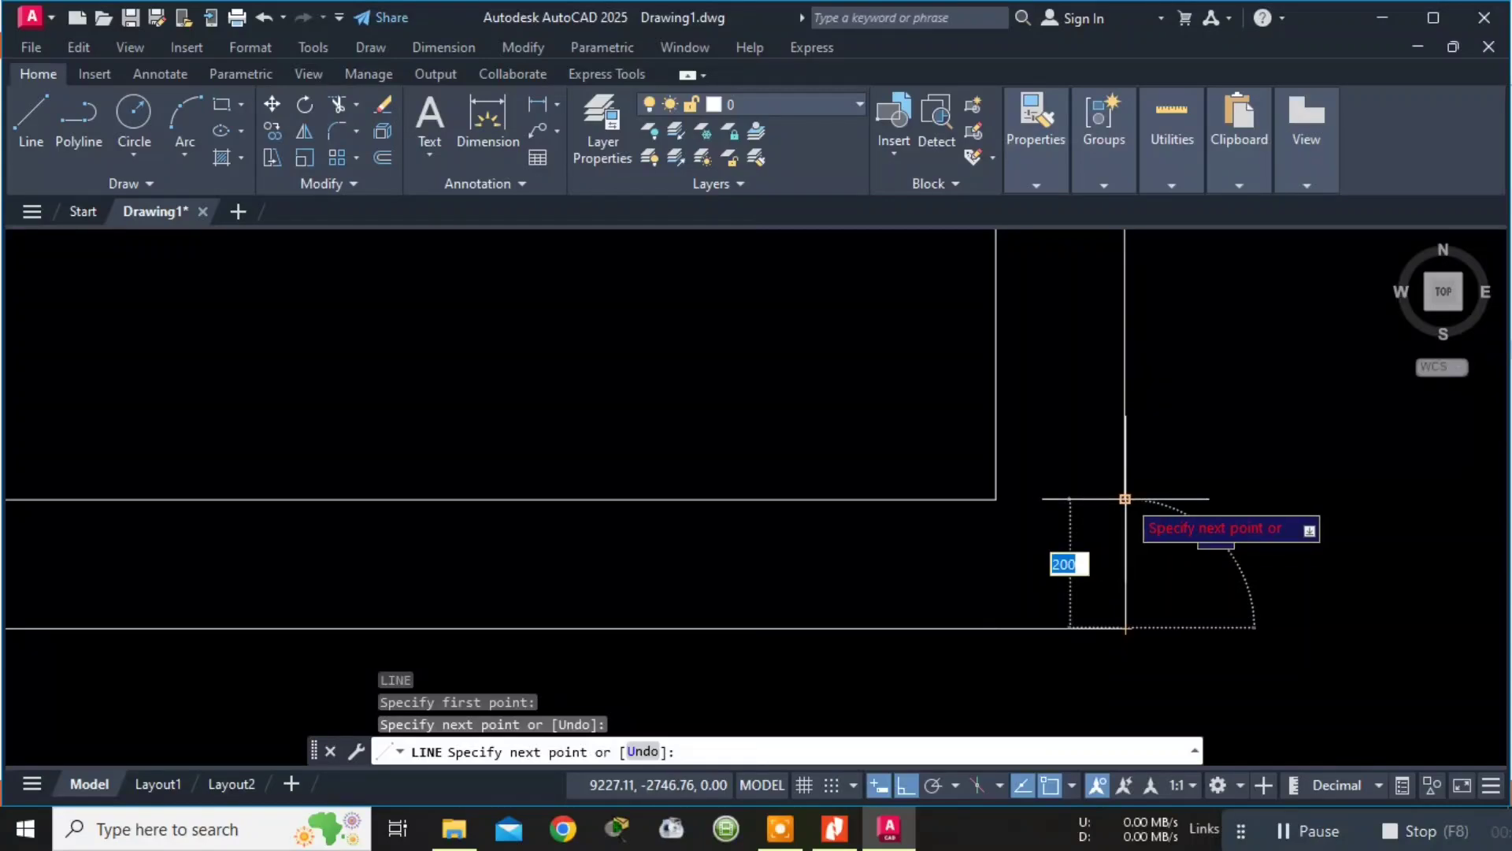
{"action": "left_click", "coordinate": [1125, 499]}
{"action": "key", "text": "Escape"}
Switch to the reference PDF in Nitro Pro, check the plan's outer wall dimensions, and return to the AutoCAD drawing.
{"action": "scroll", "coordinate": [1236, 476], "scroll_direction": "down", "scroll_amount": 5}
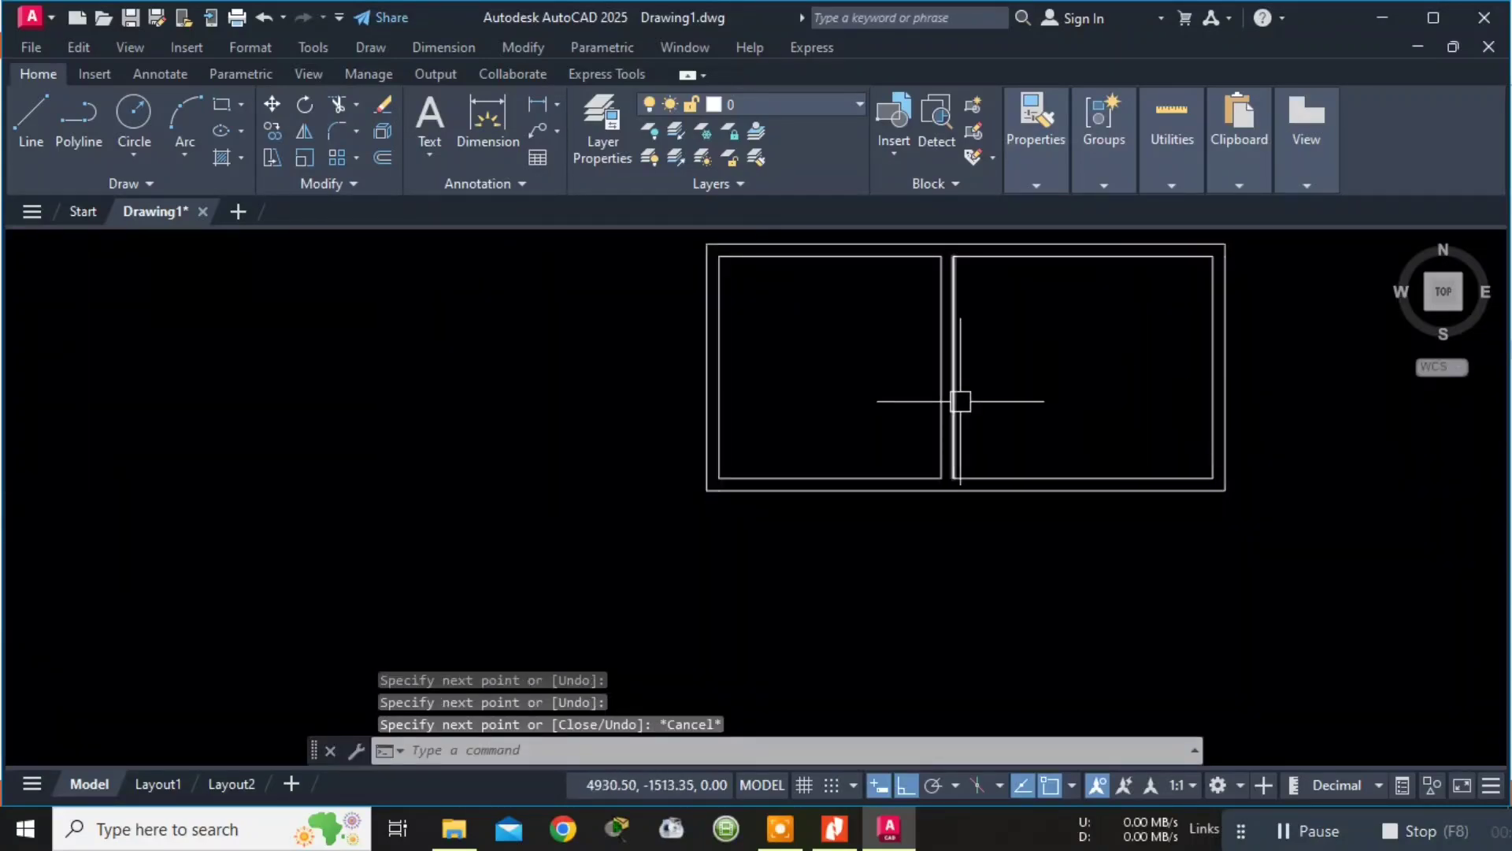
{"action": "middle_click_drag", "start_coordinate": [1030, 370], "coordinate": [941, 371]}
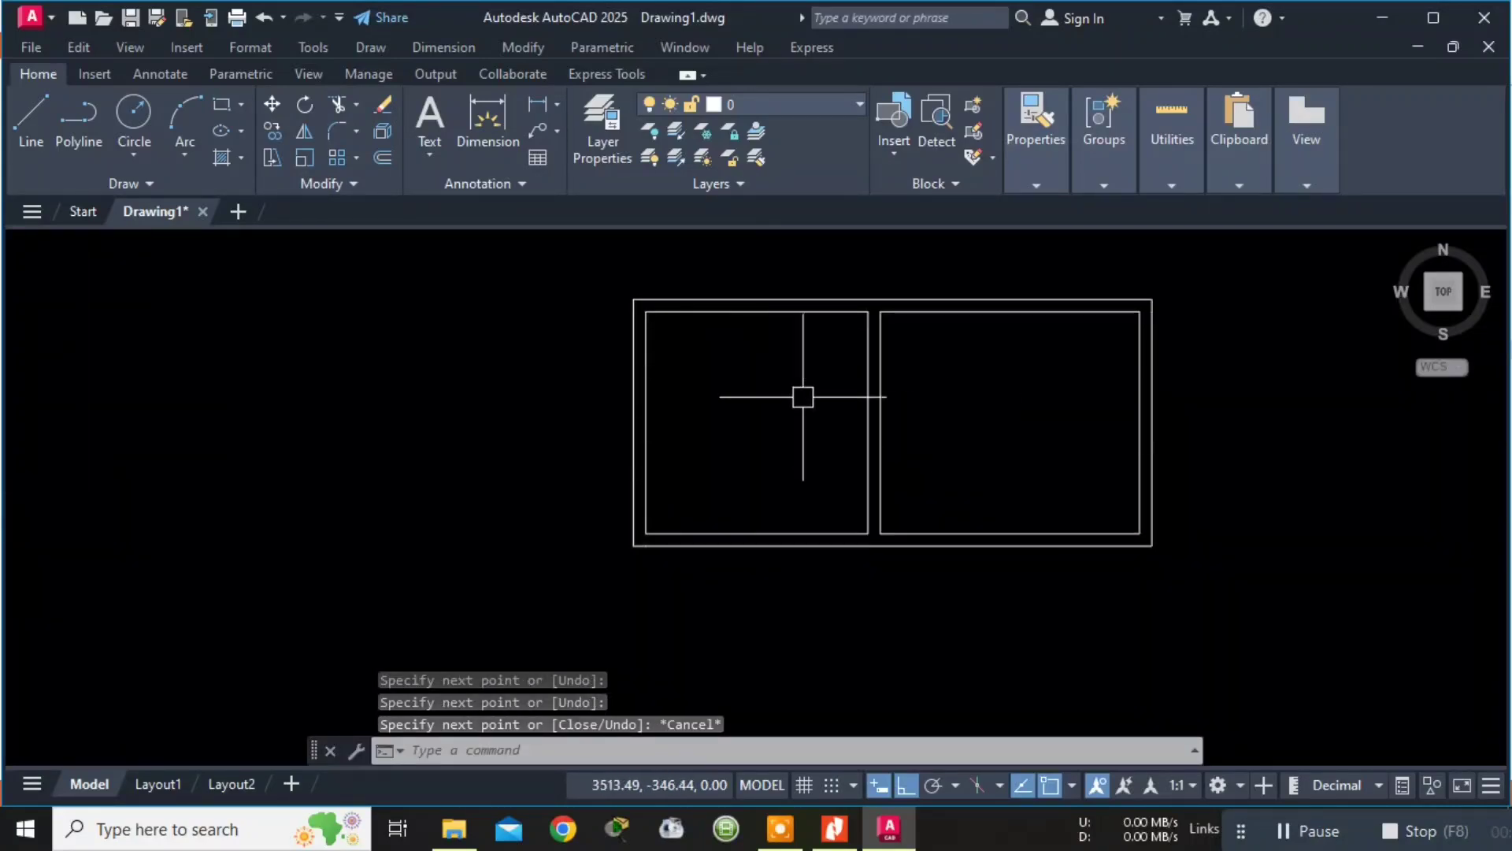
{"action": "left_click", "coordinate": [836, 835]}
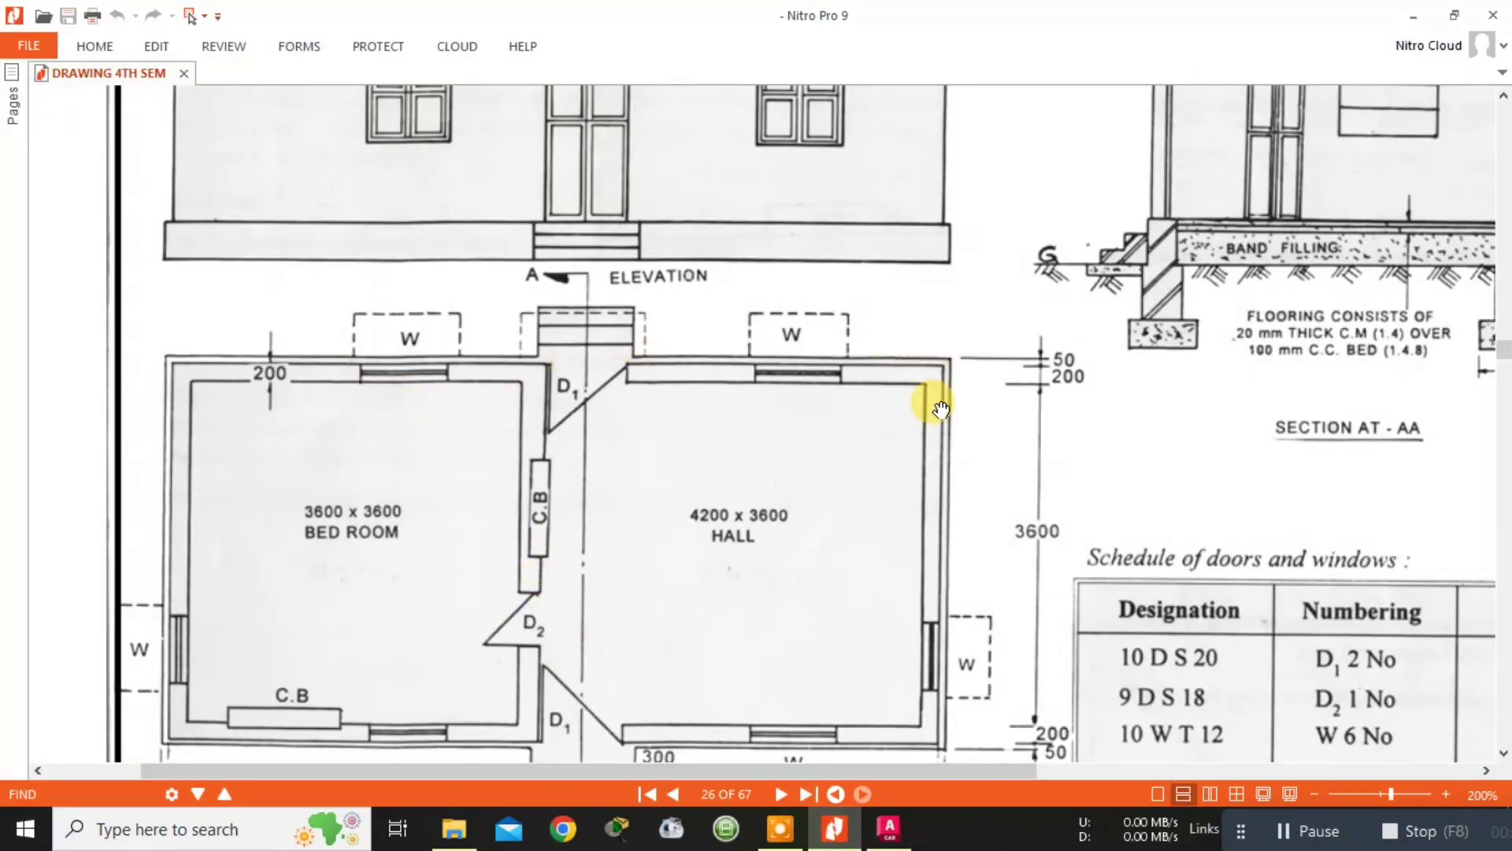
{"action": "key", "text": "alt+Tab"}
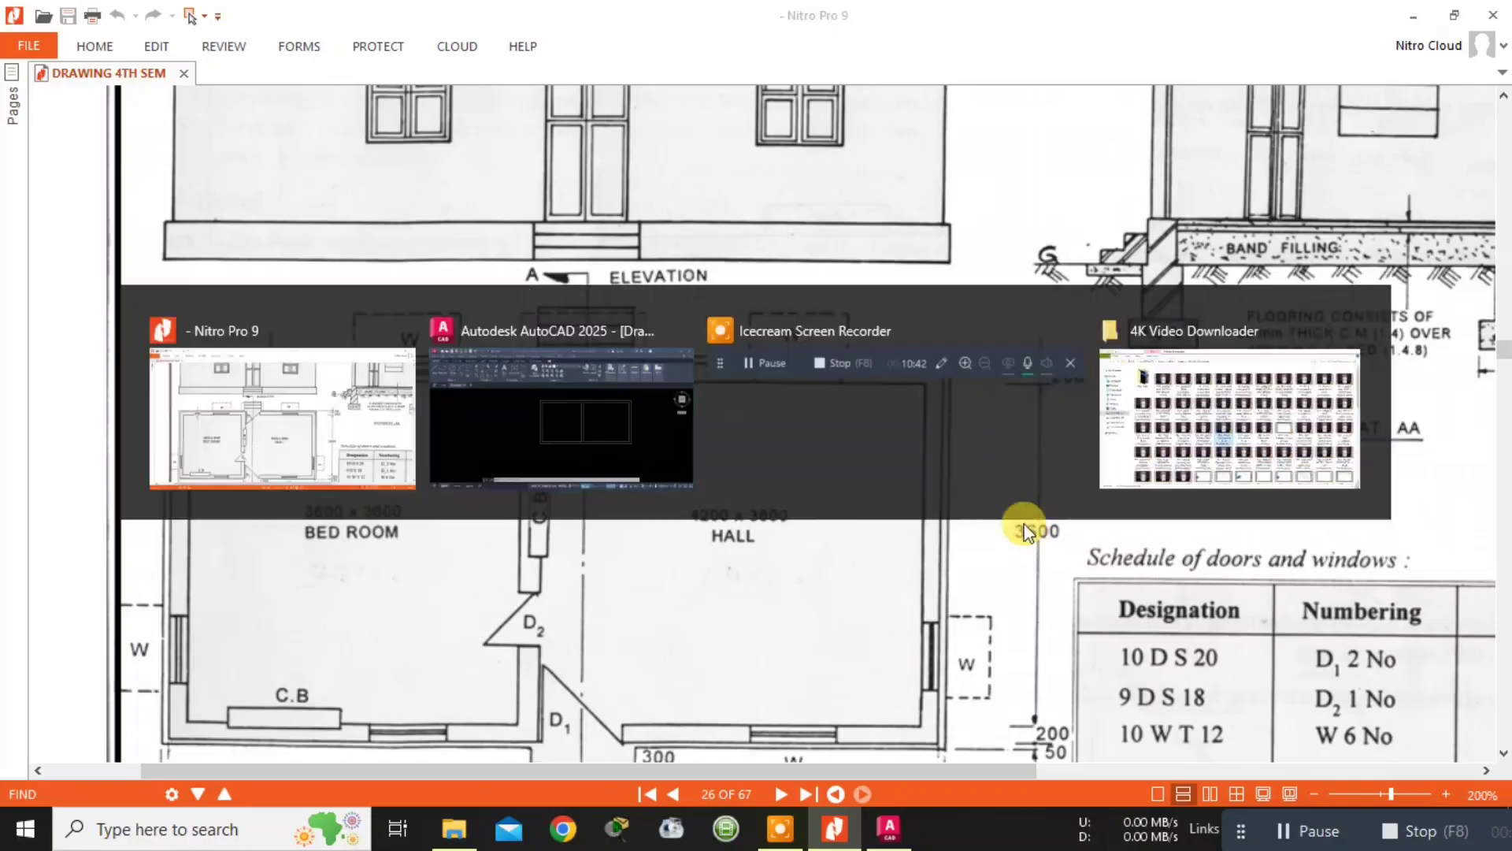
Offset the upper outer wall line and its short left-end segment outward by 50.
{"action": "type", "text": "o"}
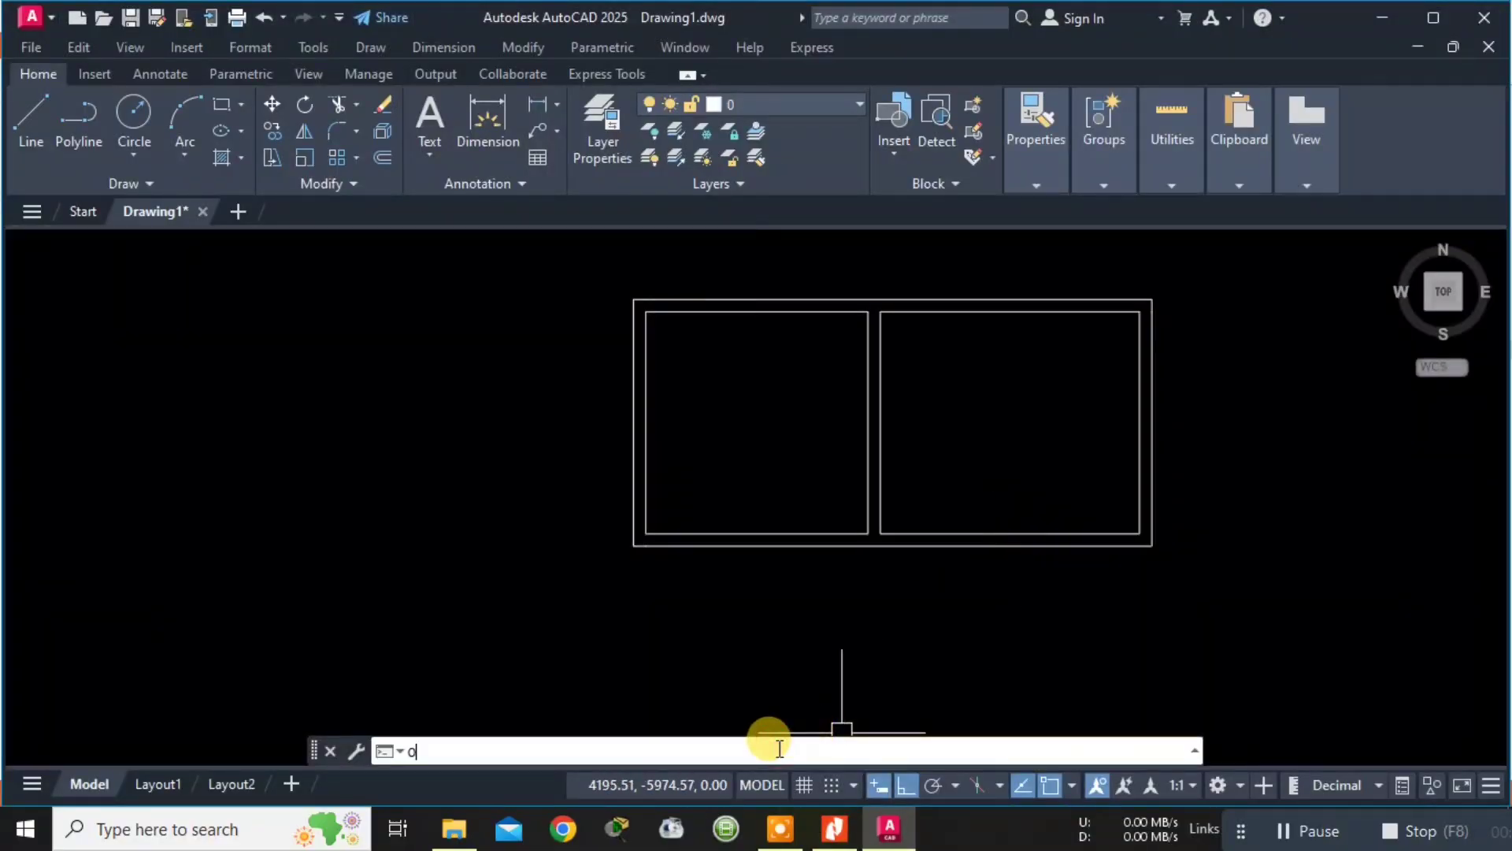
{"action": "type", "text": "ff"}
{"action": "key", "text": "Return"}
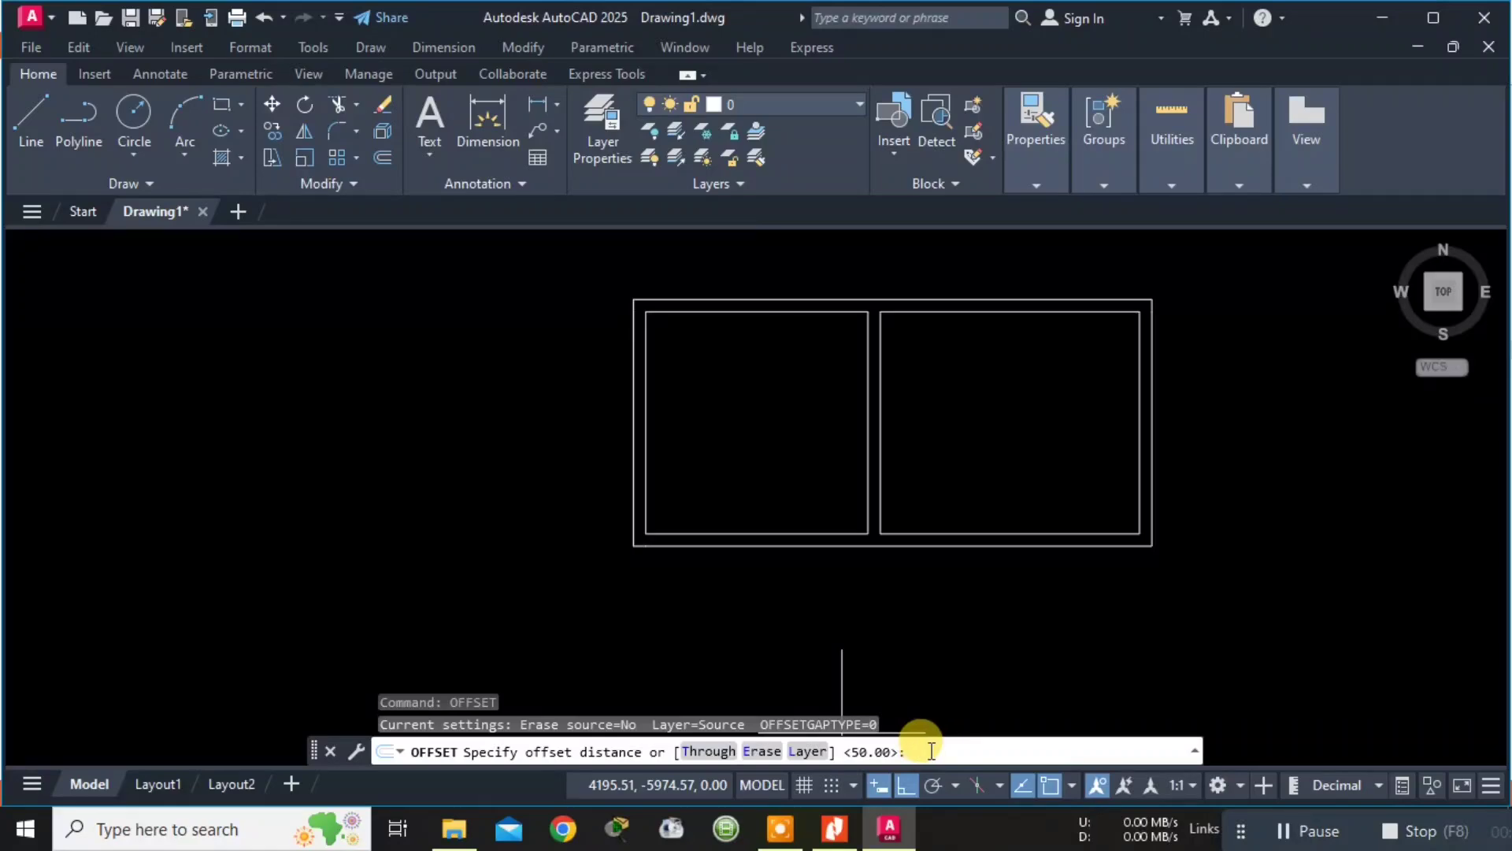
{"action": "key", "text": "Return"}
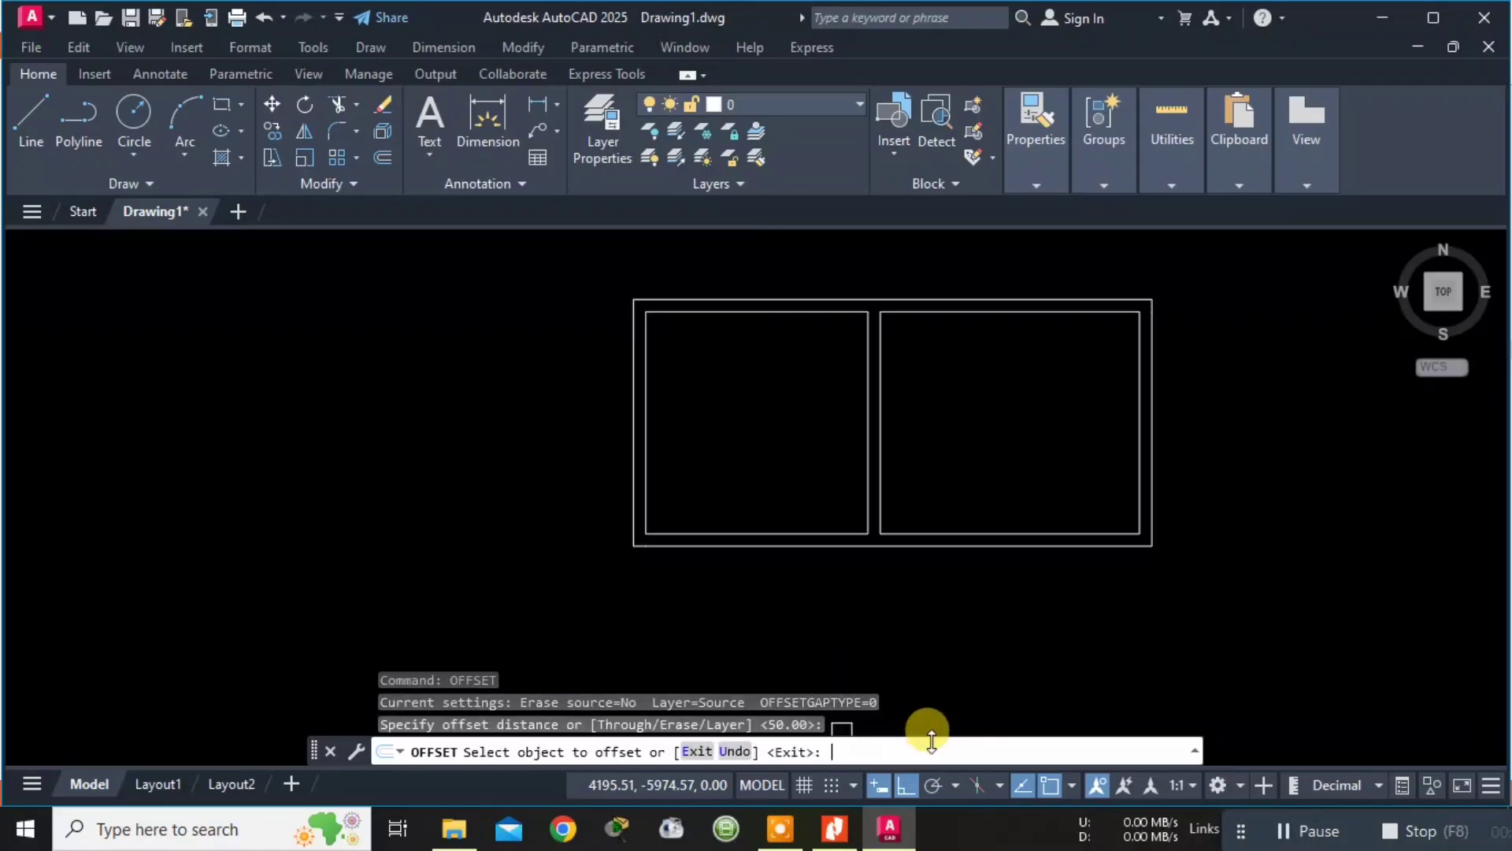
{"action": "left_click", "coordinate": [798, 294]}
{"action": "left_click", "coordinate": [787, 253]}
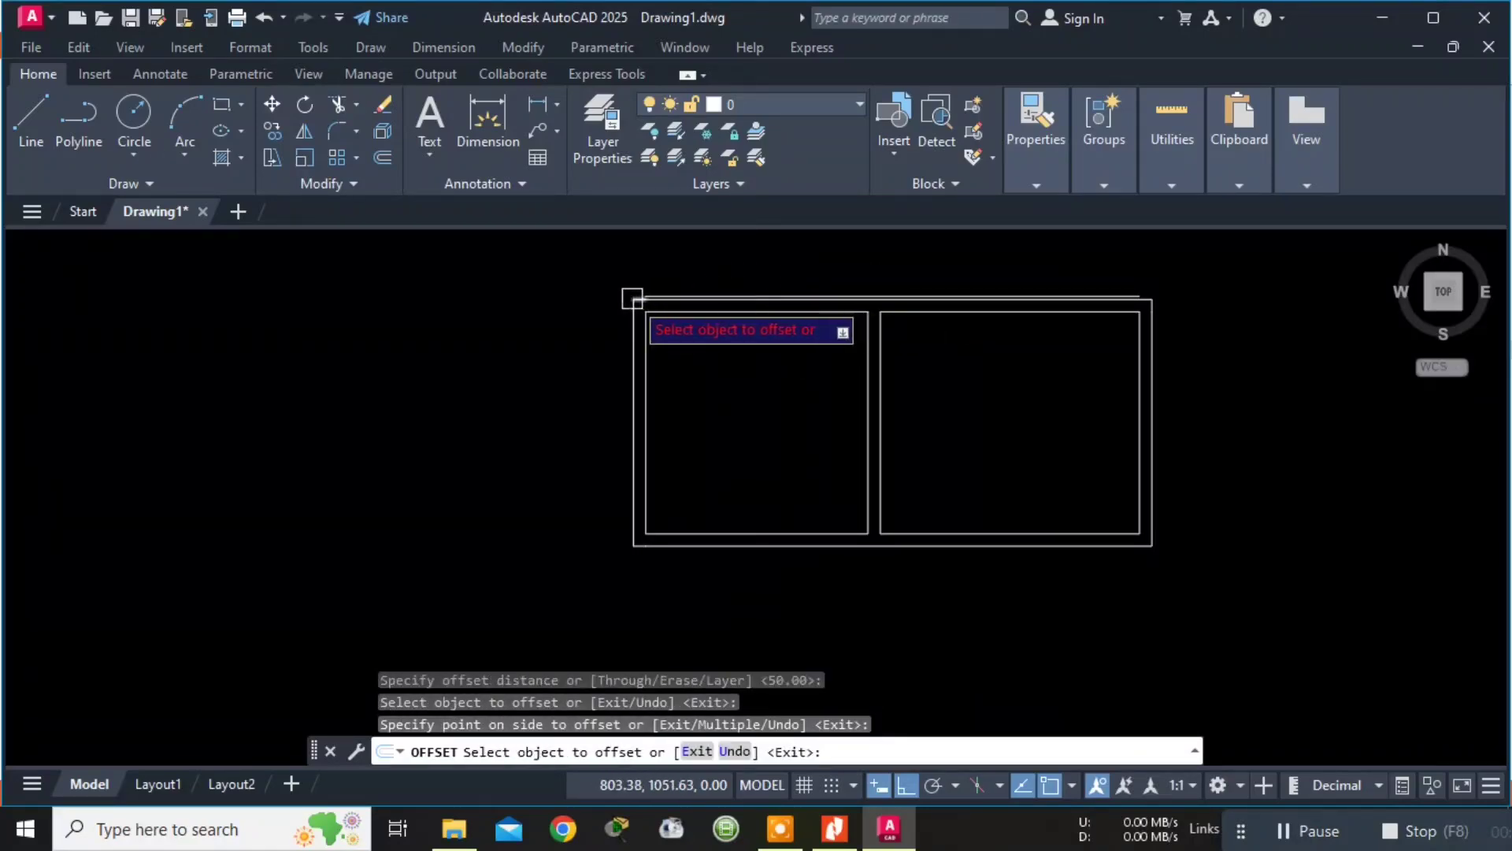
{"action": "left_click", "coordinate": [632, 297]}
{"action": "left_click", "coordinate": [631, 270]}
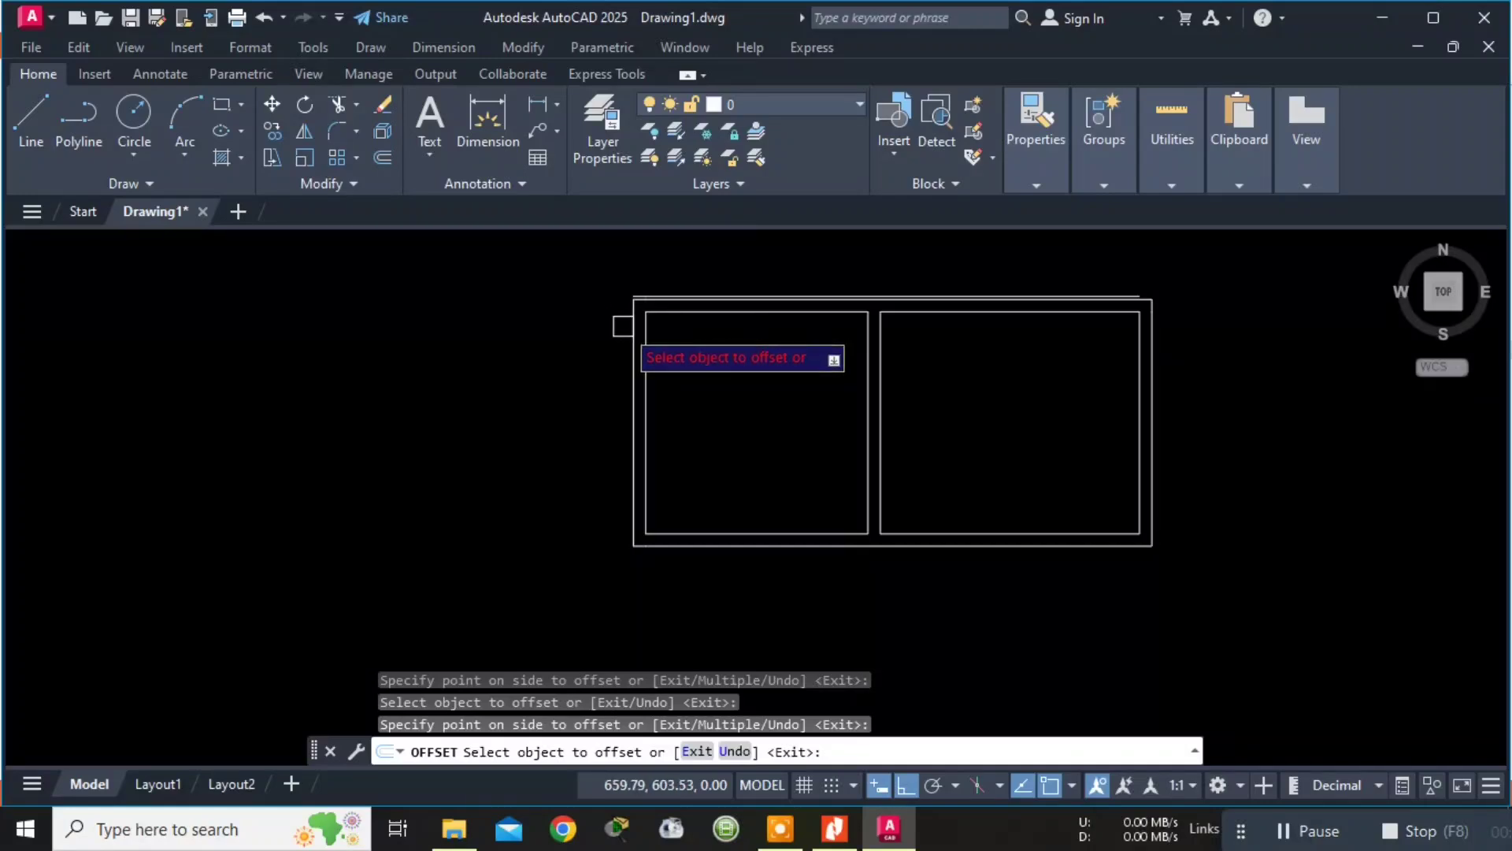
Offset the left outer wall line and its short upper segment outward by 50.
{"action": "left_click", "coordinate": [633, 319]}
{"action": "scroll", "coordinate": [654, 362], "scroll_direction": "up", "scroll_amount": 4}
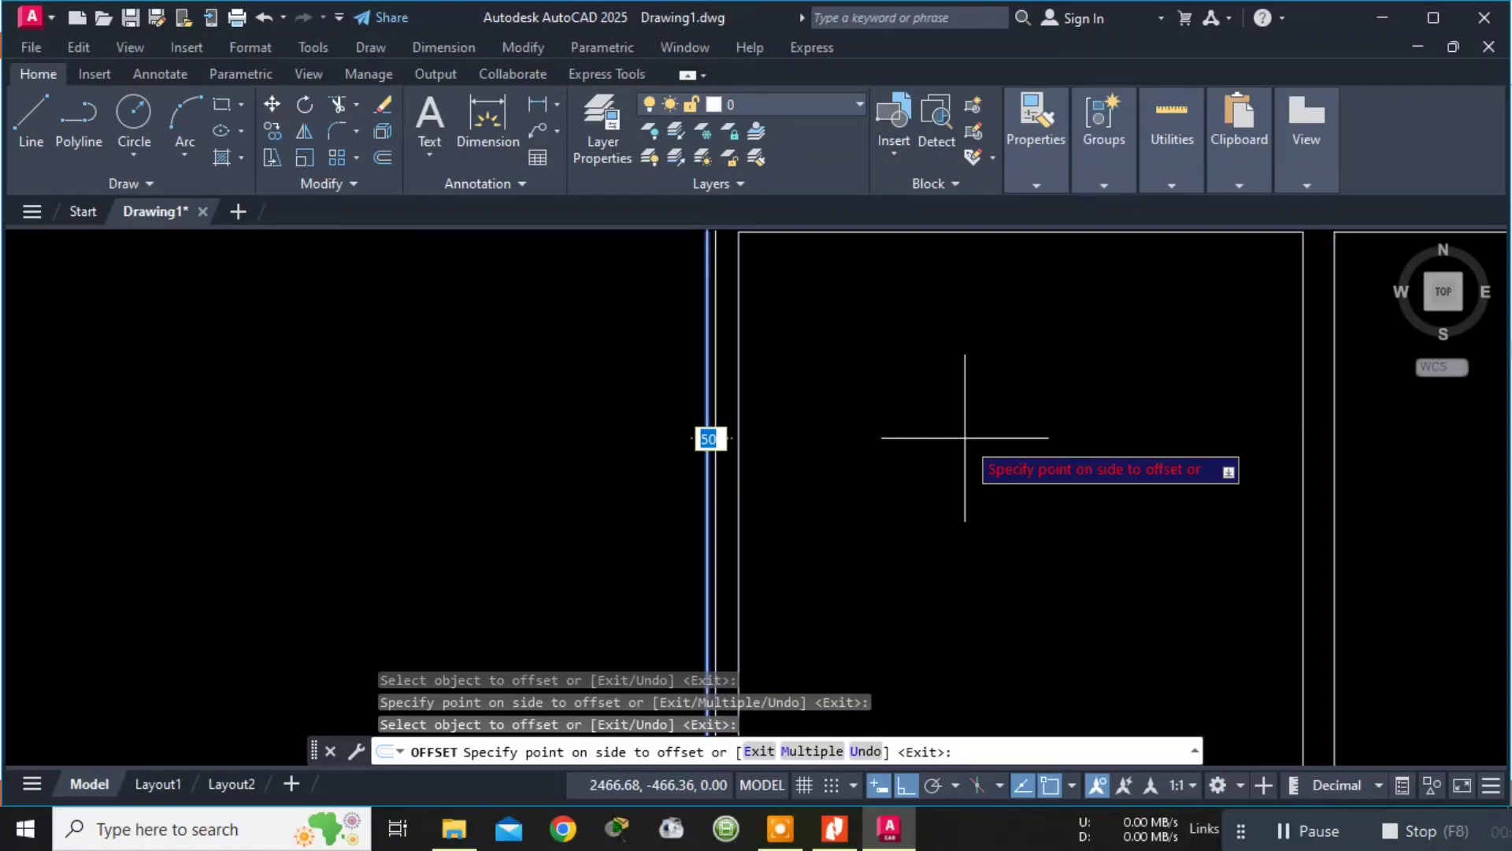
{"action": "scroll", "coordinate": [965, 438], "scroll_direction": "down", "scroll_amount": 3}
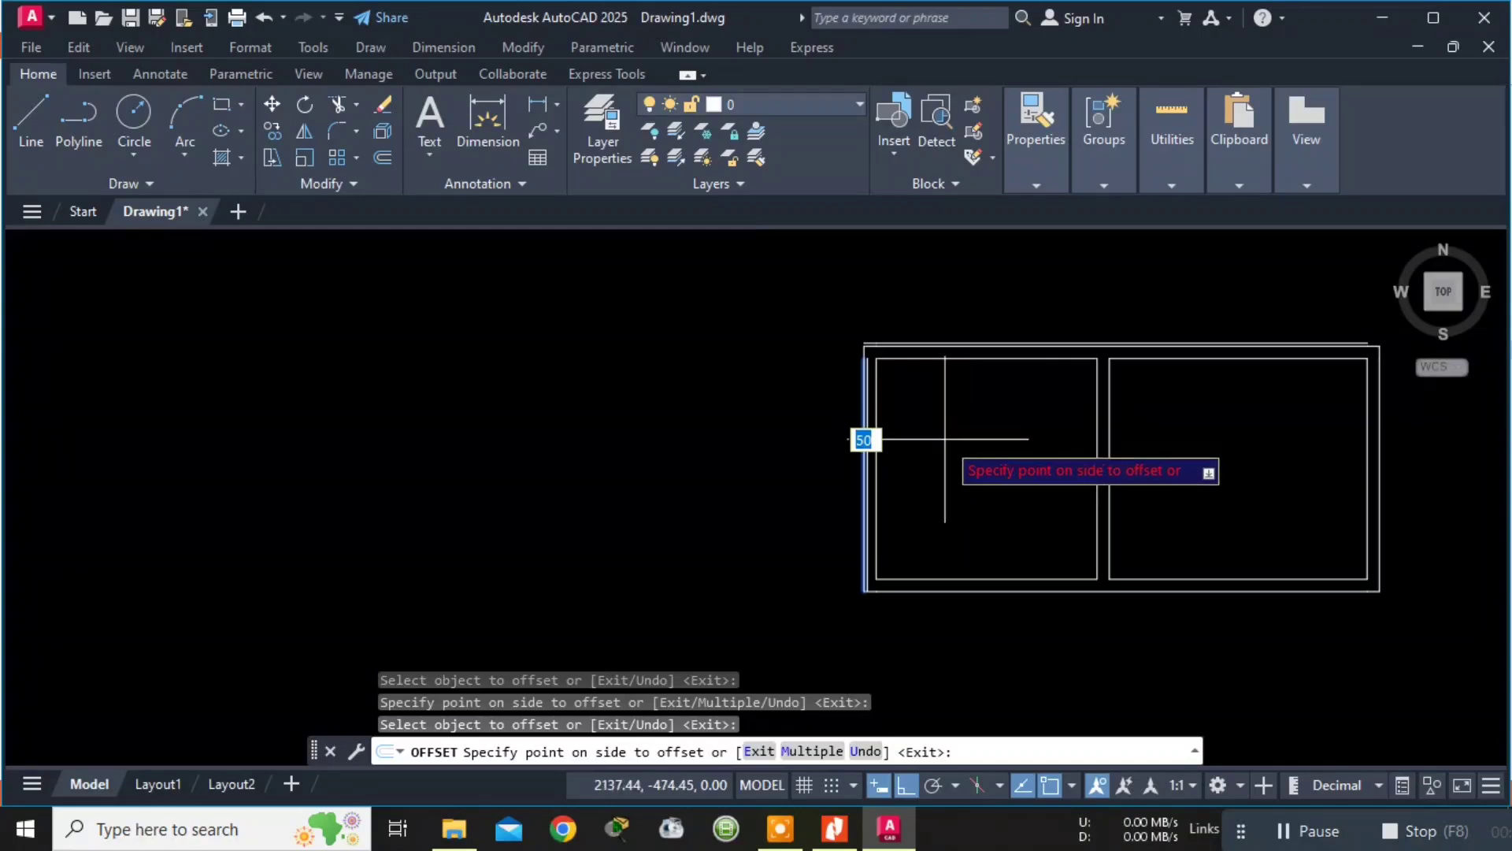
{"action": "scroll", "coordinate": [788, 442], "scroll_direction": "up", "scroll_amount": 4}
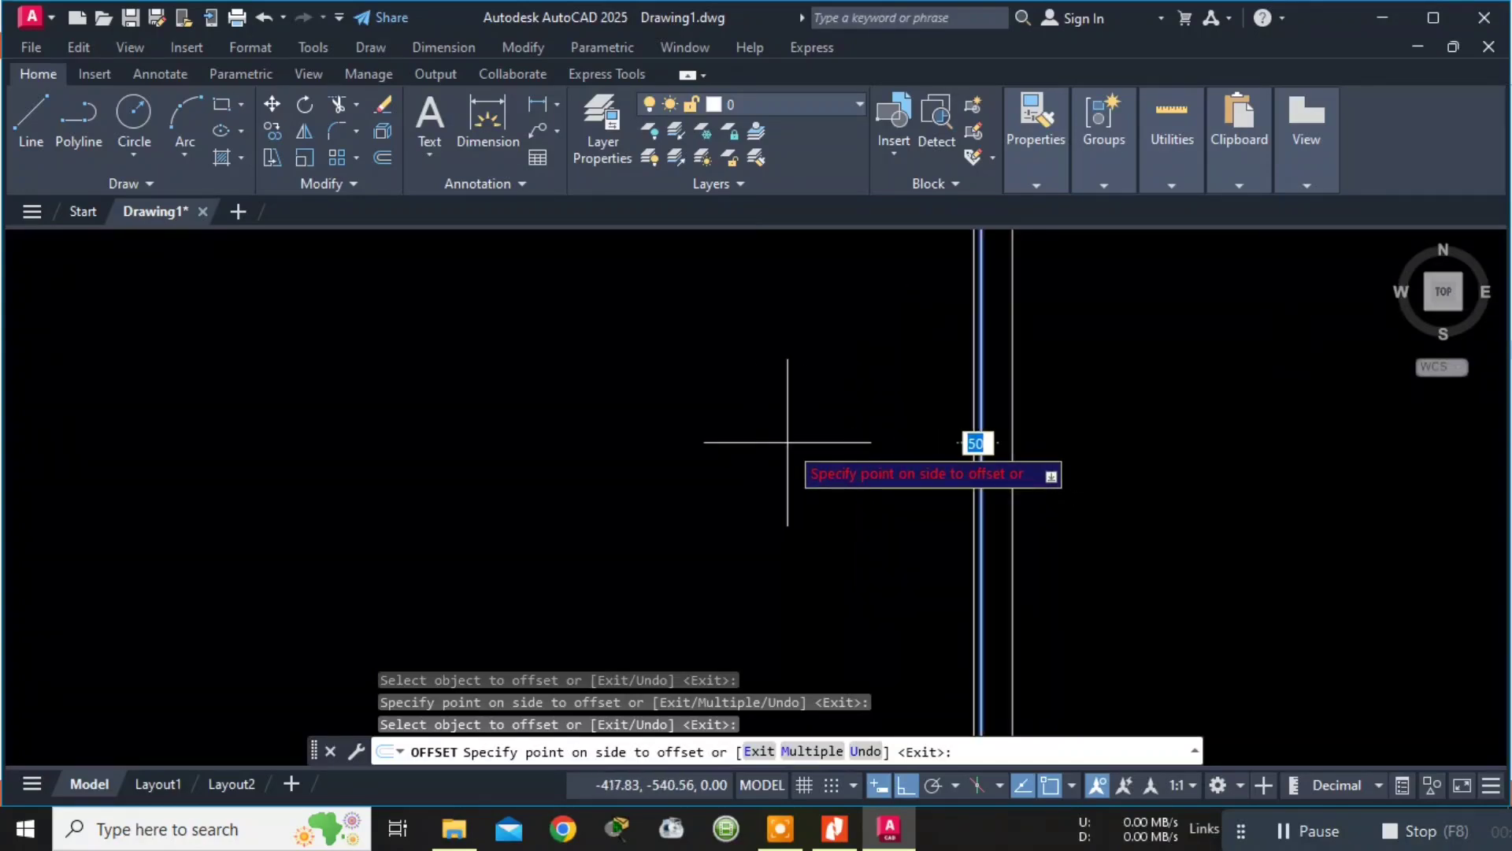
{"action": "left_click", "coordinate": [806, 441]}
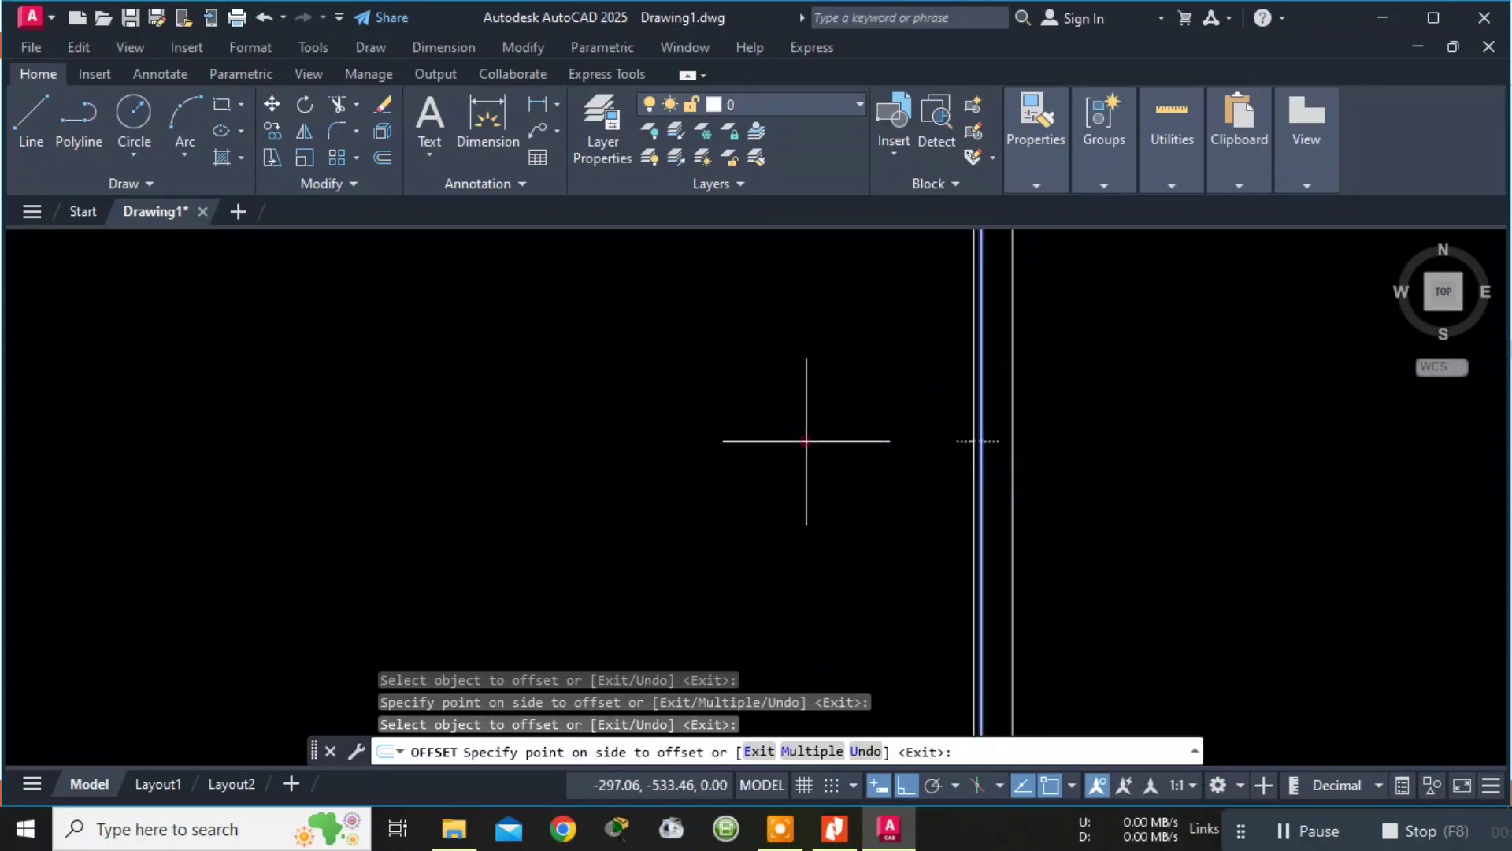
{"action": "scroll", "coordinate": [867, 441], "scroll_direction": "down", "scroll_amount": 3}
{"action": "scroll", "coordinate": [914, 362], "scroll_direction": "up", "scroll_amount": 3}
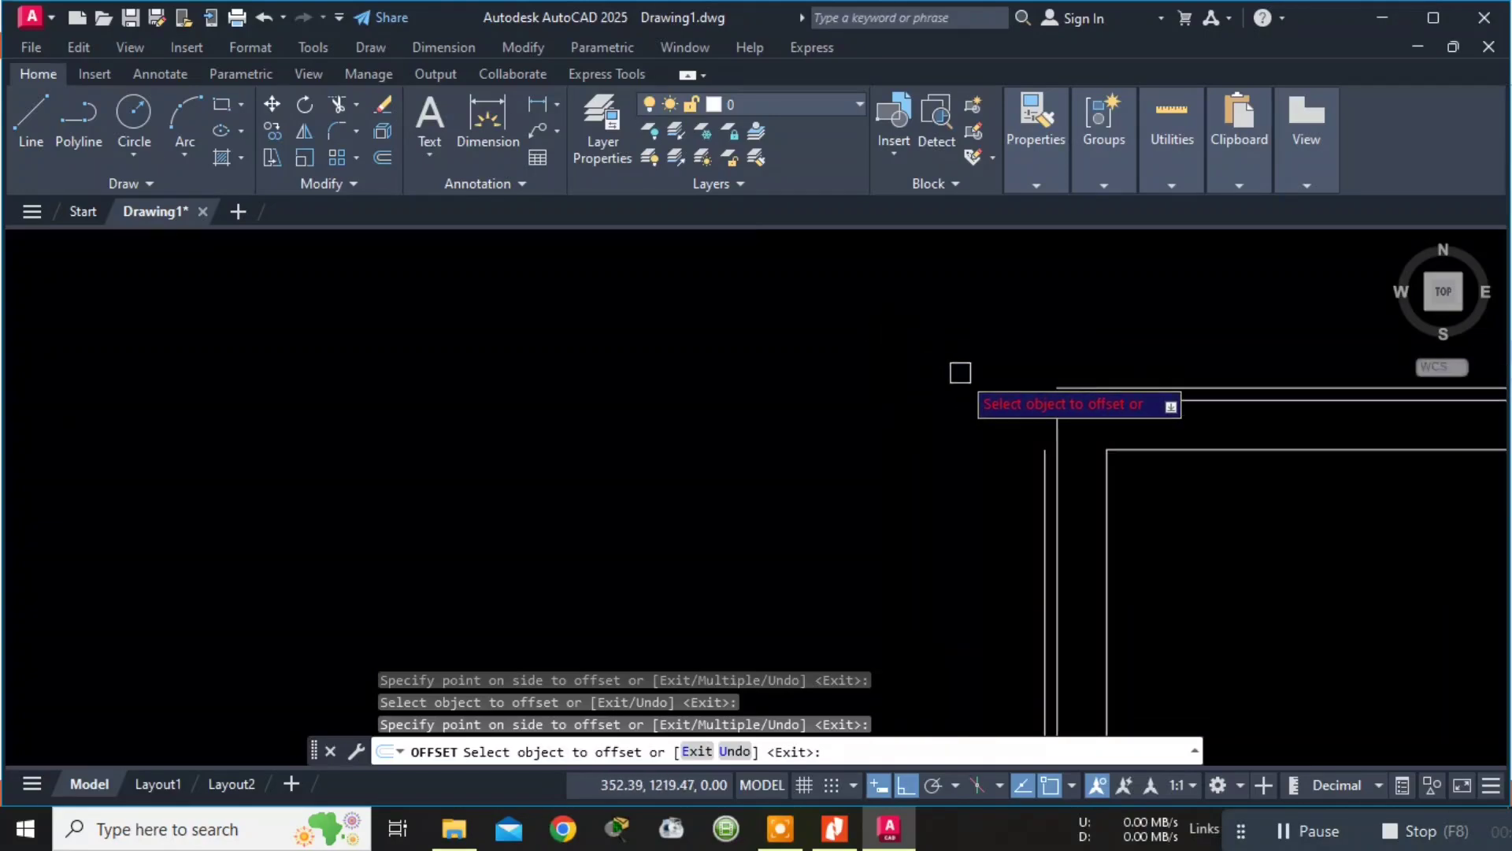
{"action": "left_click", "coordinate": [1057, 415]}
{"action": "left_click", "coordinate": [1024, 411]}
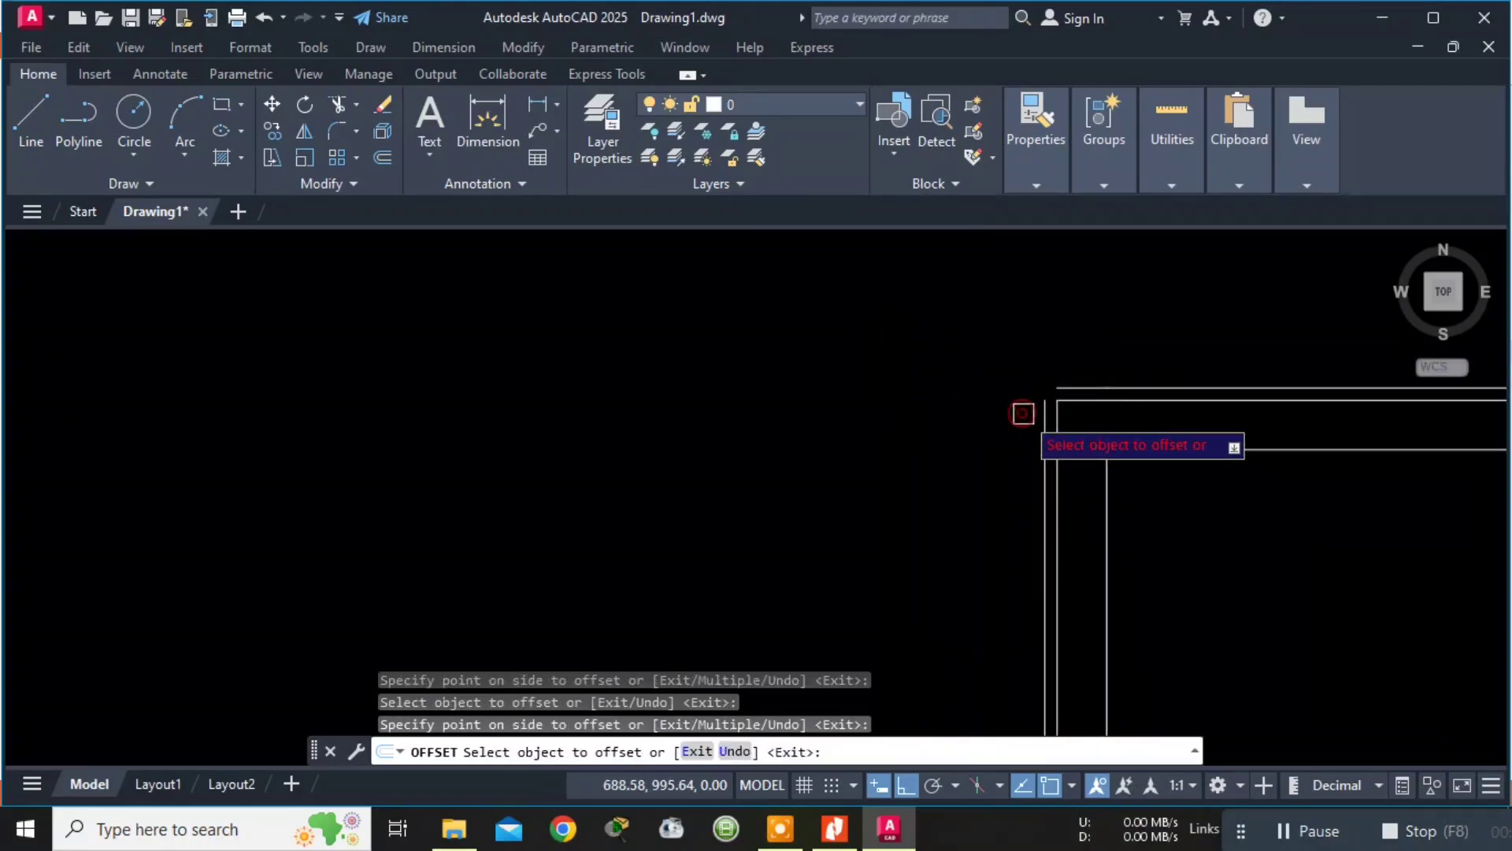
Offset the lower outer wall line and its short left-end segment outward by 50.
{"action": "scroll", "coordinate": [1107, 480], "scroll_direction": "down", "scroll_amount": 3}
{"action": "middle_click_drag", "start_coordinate": [1161, 545], "coordinate": [682, 253]}
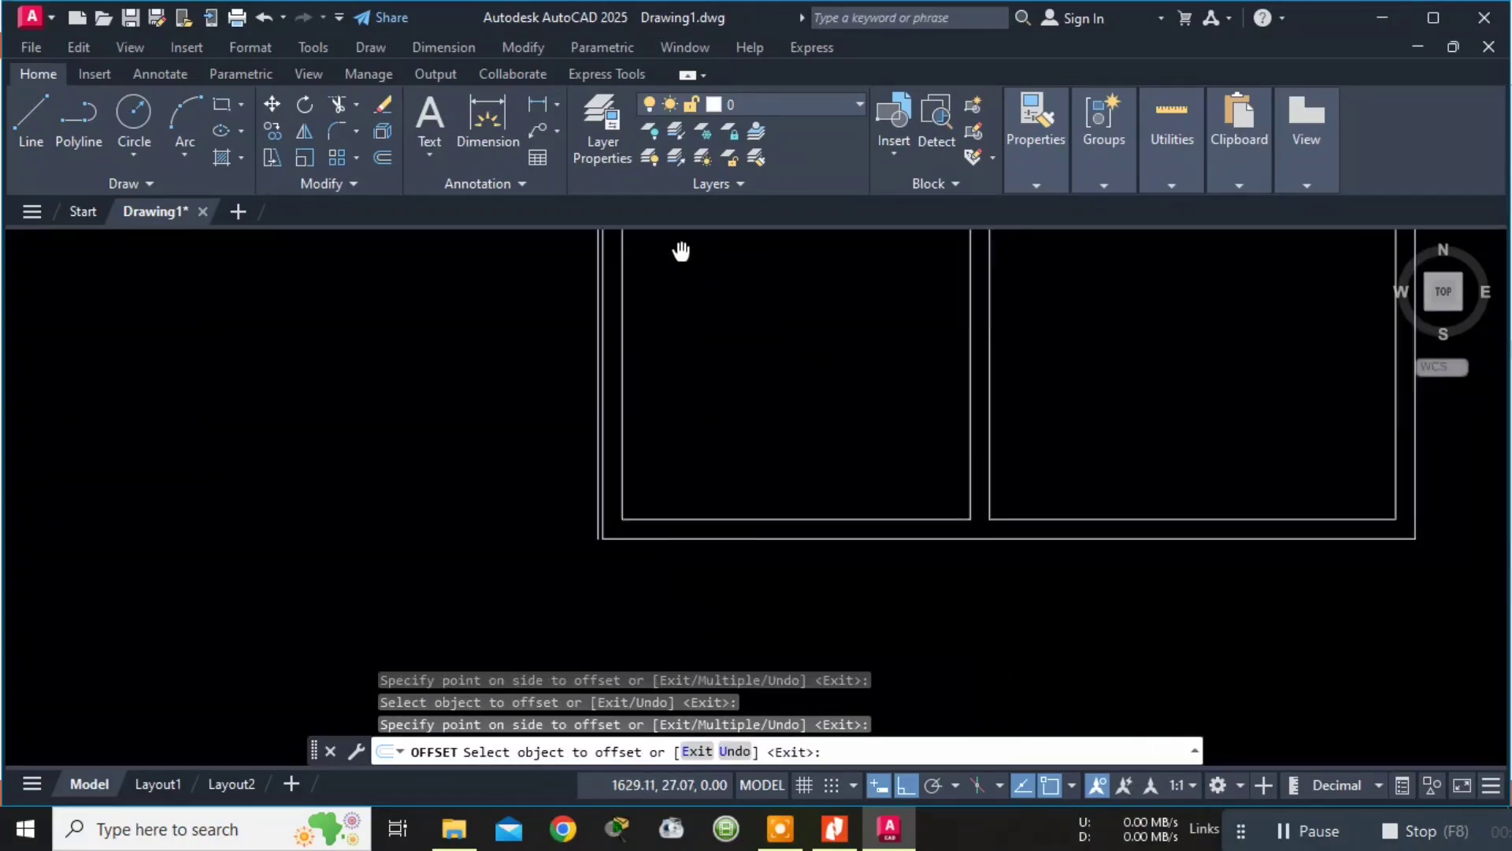
{"action": "scroll", "coordinate": [639, 538], "scroll_direction": "up", "scroll_amount": 6}
{"action": "scroll", "coordinate": [639, 538], "scroll_direction": "up", "scroll_amount": 2}
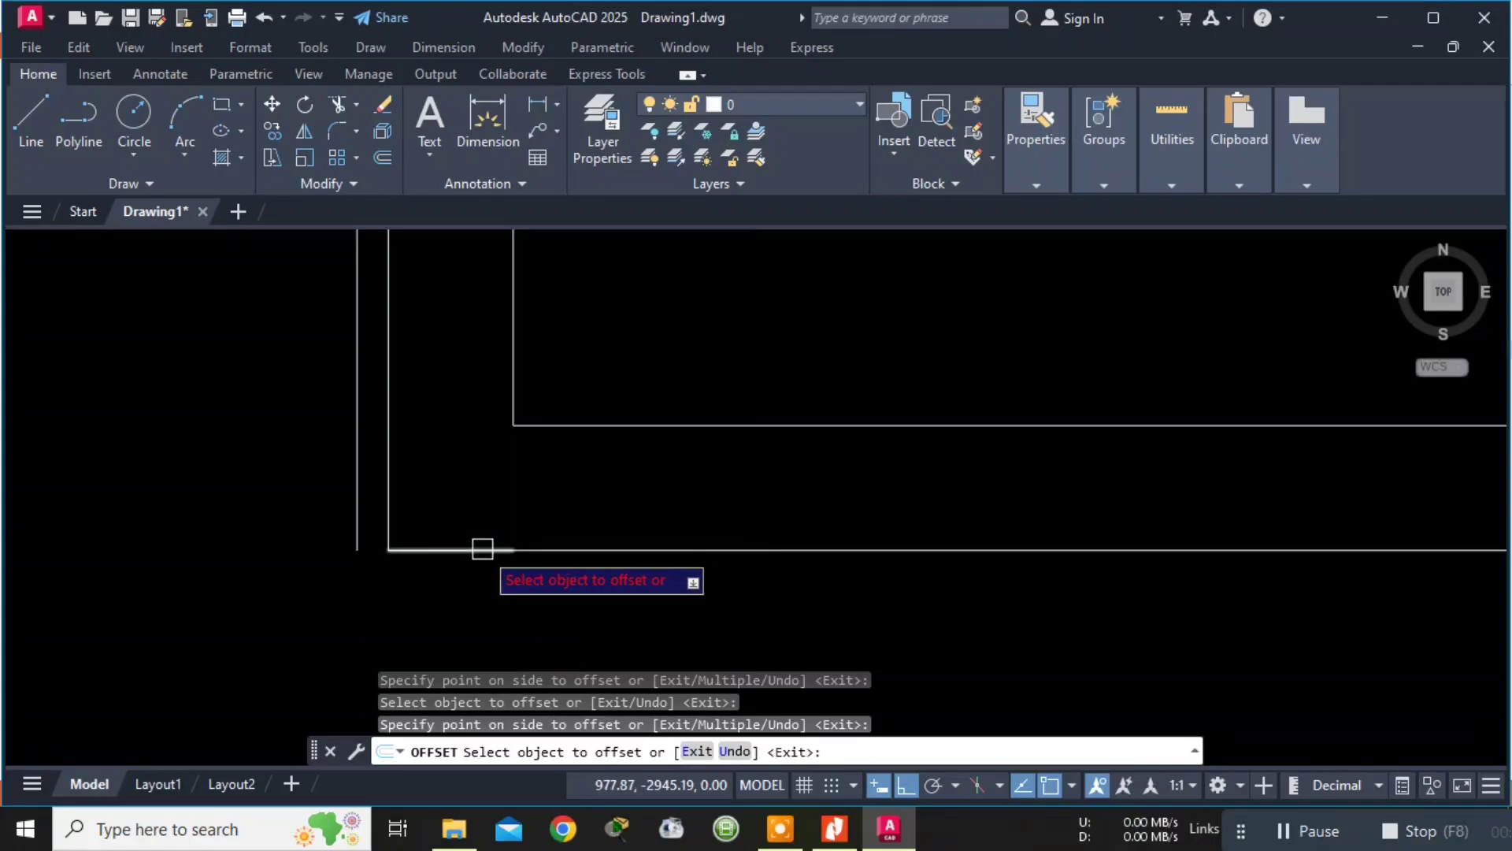
{"action": "left_click", "coordinate": [650, 550]}
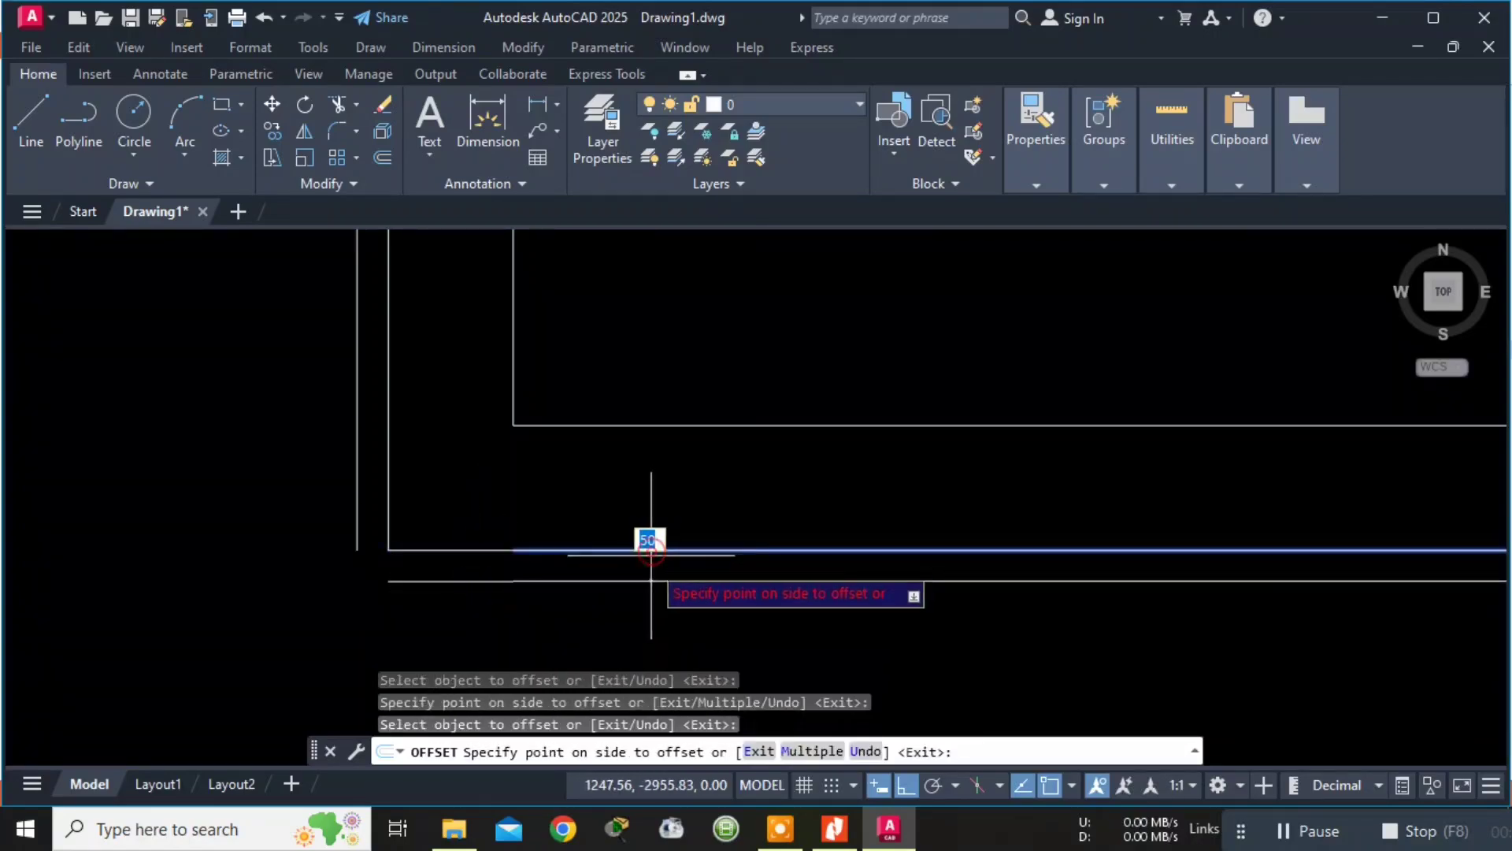
{"action": "left_click", "coordinate": [647, 577]}
Offset the right outer wall line, its short lower segment and the lower wall's short right-end segment outward by 50.
{"action": "scroll", "coordinate": [977, 556], "scroll_direction": "down", "scroll_amount": 8}
{"action": "middle_click_drag", "start_coordinate": [1063, 560], "coordinate": [310, 499]}
{"action": "scroll", "coordinate": [885, 454], "scroll_direction": "up", "scroll_amount": 4}
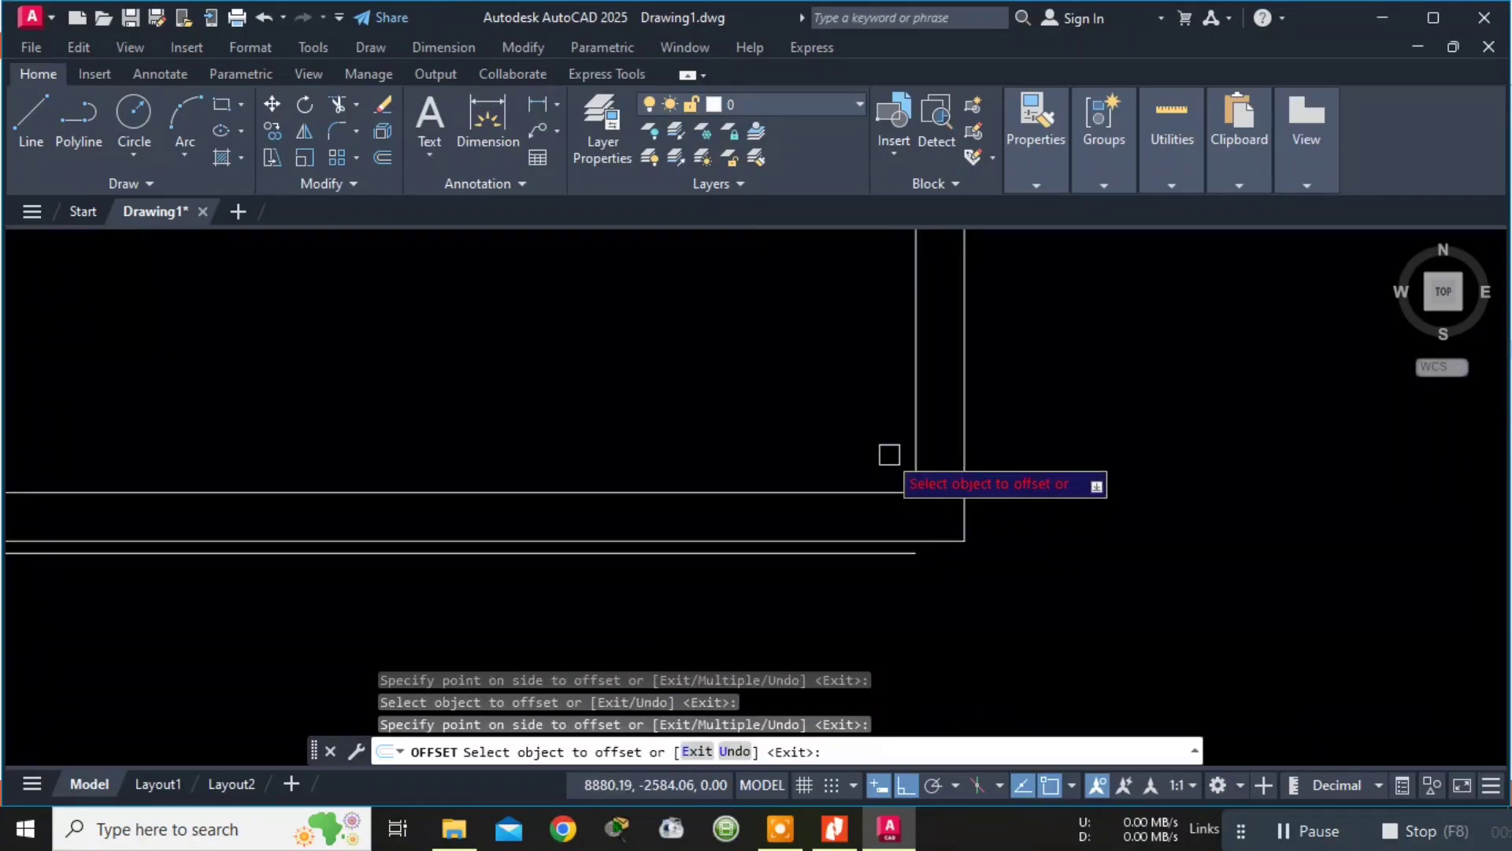
{"action": "scroll", "coordinate": [889, 455], "scroll_direction": "up", "scroll_amount": 4}
{"action": "left_click", "coordinate": [1067, 521]}
{"action": "left_click", "coordinate": [1106, 551]}
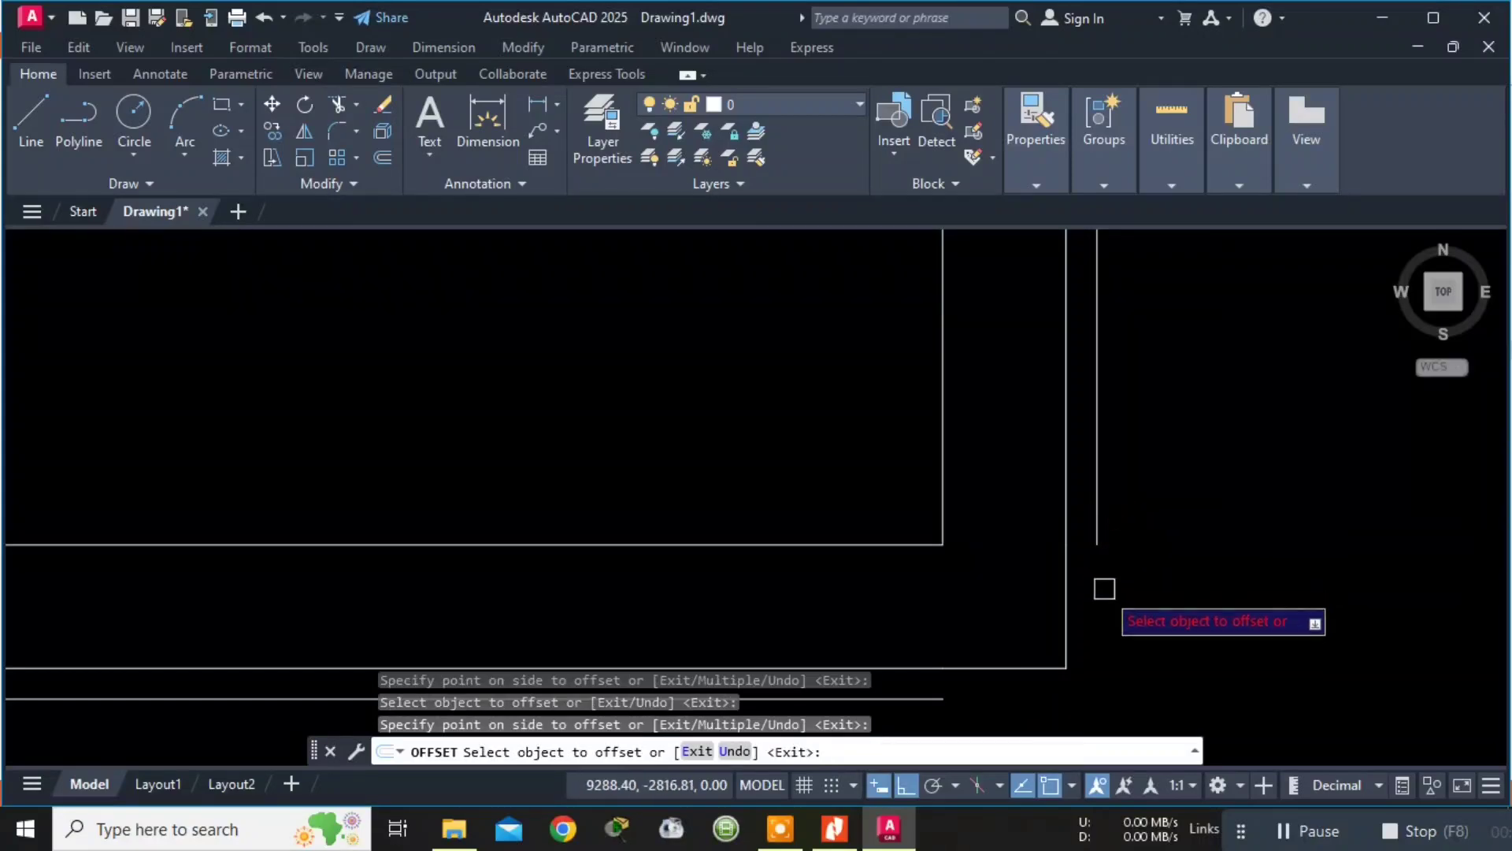
{"action": "left_click", "coordinate": [1072, 603]}
{"action": "left_click", "coordinate": [1097, 601]}
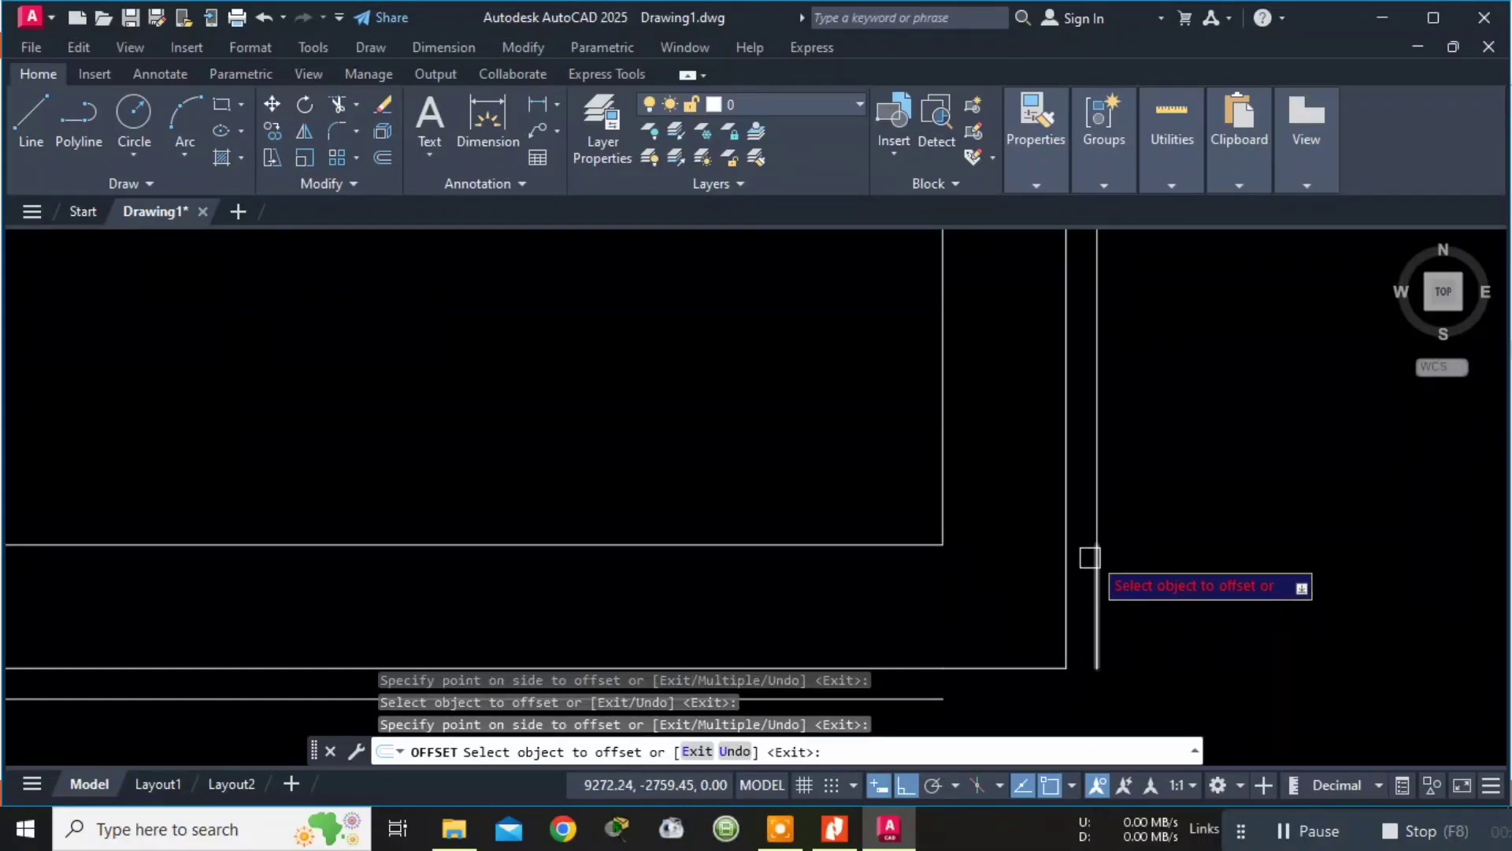
{"action": "left_click", "coordinate": [1022, 667]}
{"action": "left_click", "coordinate": [1024, 698]}
Offset the upper wall's short right-end segment and the right wall's short upper segment outward by 50.
{"action": "scroll", "coordinate": [913, 465], "scroll_direction": "down", "scroll_amount": 10}
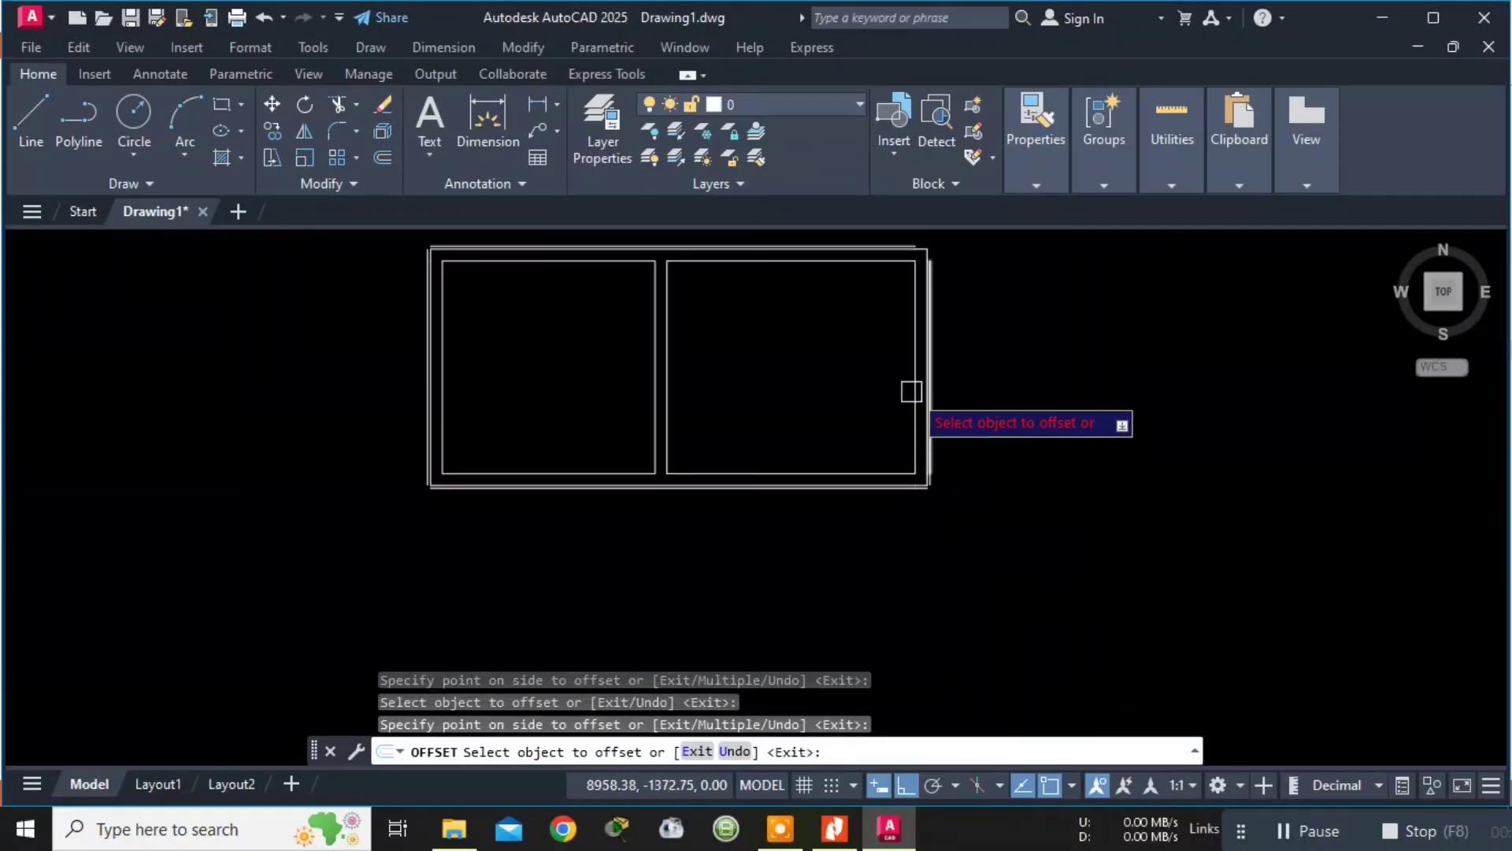
{"action": "middle_click_drag", "start_coordinate": [878, 338], "coordinate": [877, 488]}
{"action": "scroll", "coordinate": [919, 395], "scroll_direction": "up", "scroll_amount": 2}
{"action": "scroll", "coordinate": [920, 393], "scroll_direction": "up", "scroll_amount": 3}
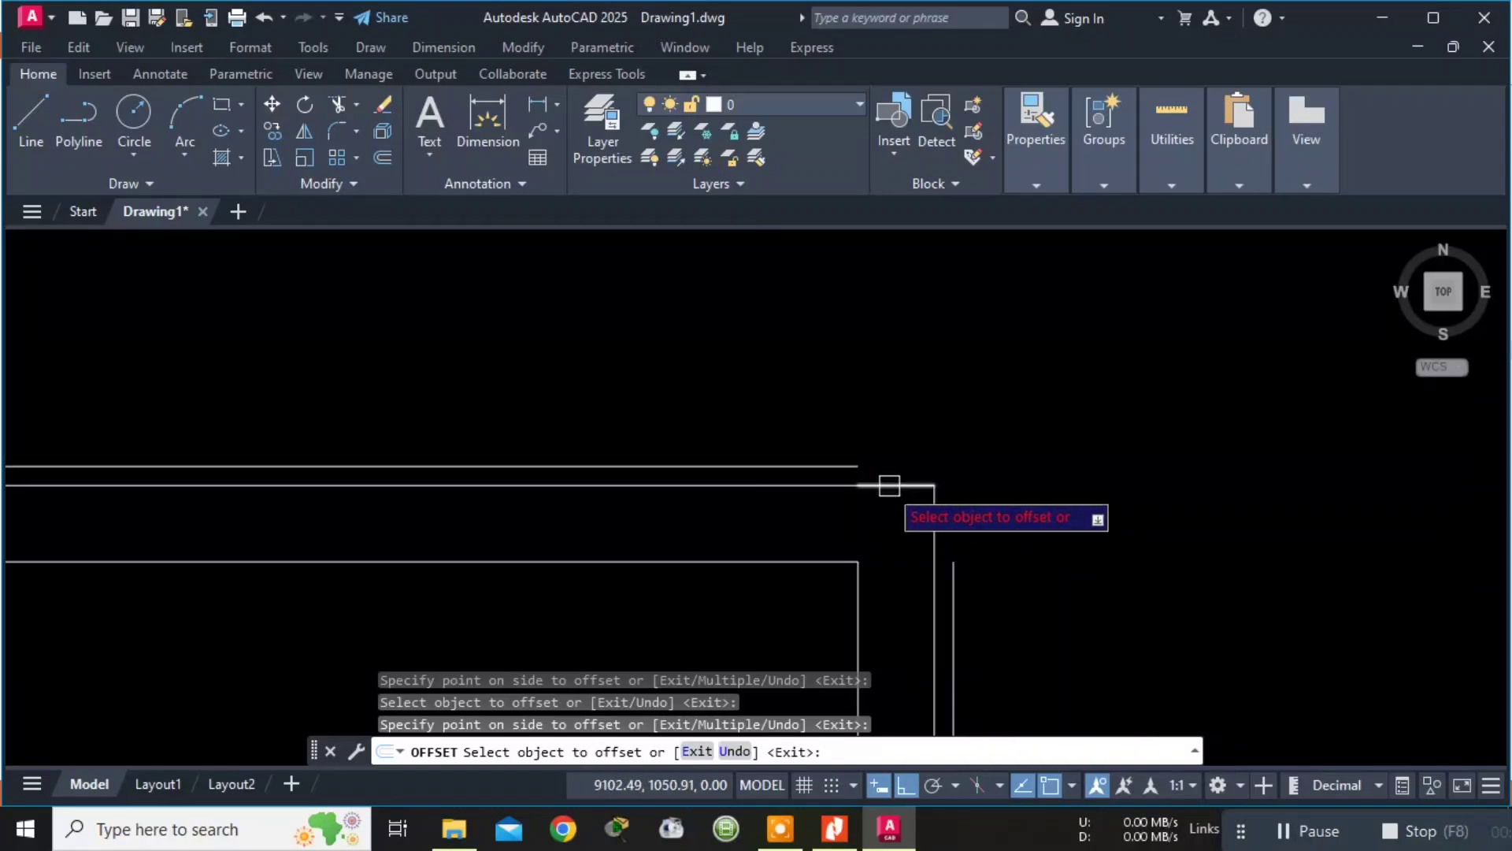
{"action": "left_click", "coordinate": [897, 486]}
{"action": "left_click", "coordinate": [896, 463]}
{"action": "left_click", "coordinate": [935, 496]}
{"action": "left_click", "coordinate": [955, 510]}
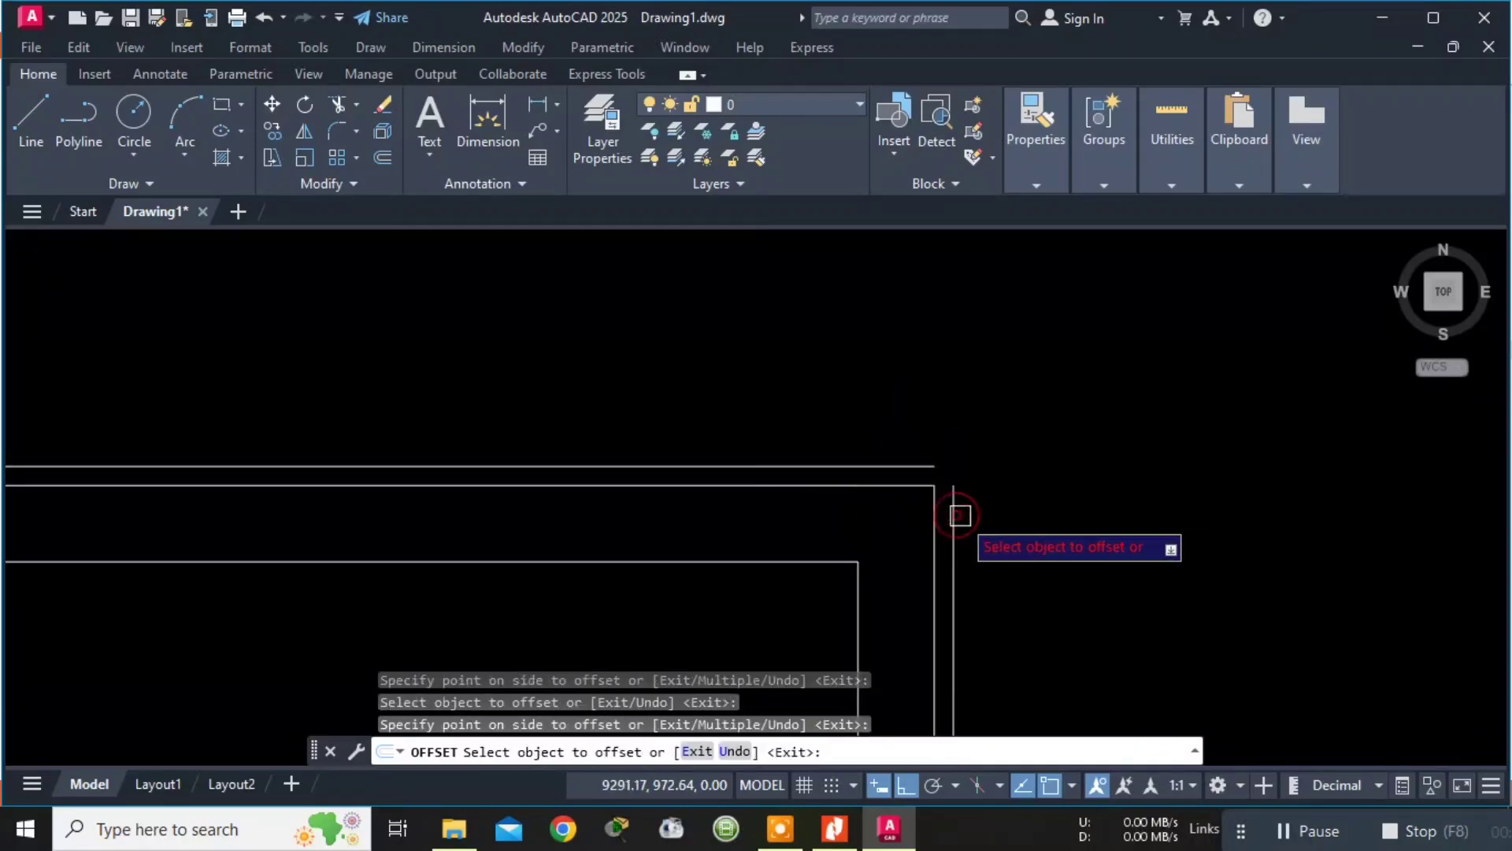
Draw lines from the left offset line's upper end up and across to the upper offset line's left end, closing that corner.
{"action": "scroll", "coordinate": [979, 415], "scroll_direction": "down", "scroll_amount": 4}
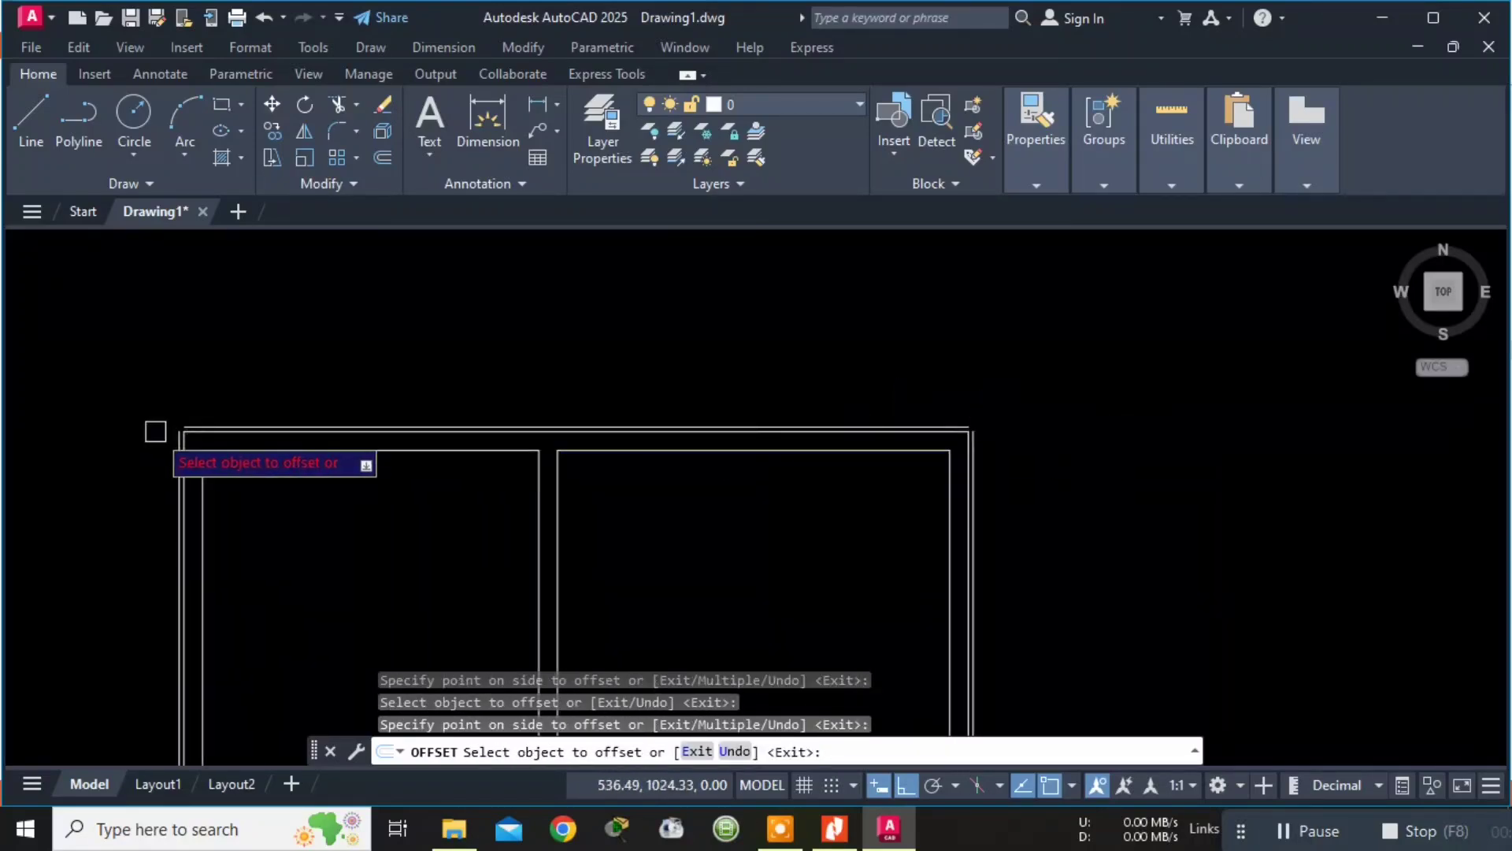
{"action": "middle_click_drag", "start_coordinate": [161, 418], "coordinate": [319, 402]}
{"action": "scroll", "coordinate": [419, 325], "scroll_direction": "up", "scroll_amount": 2}
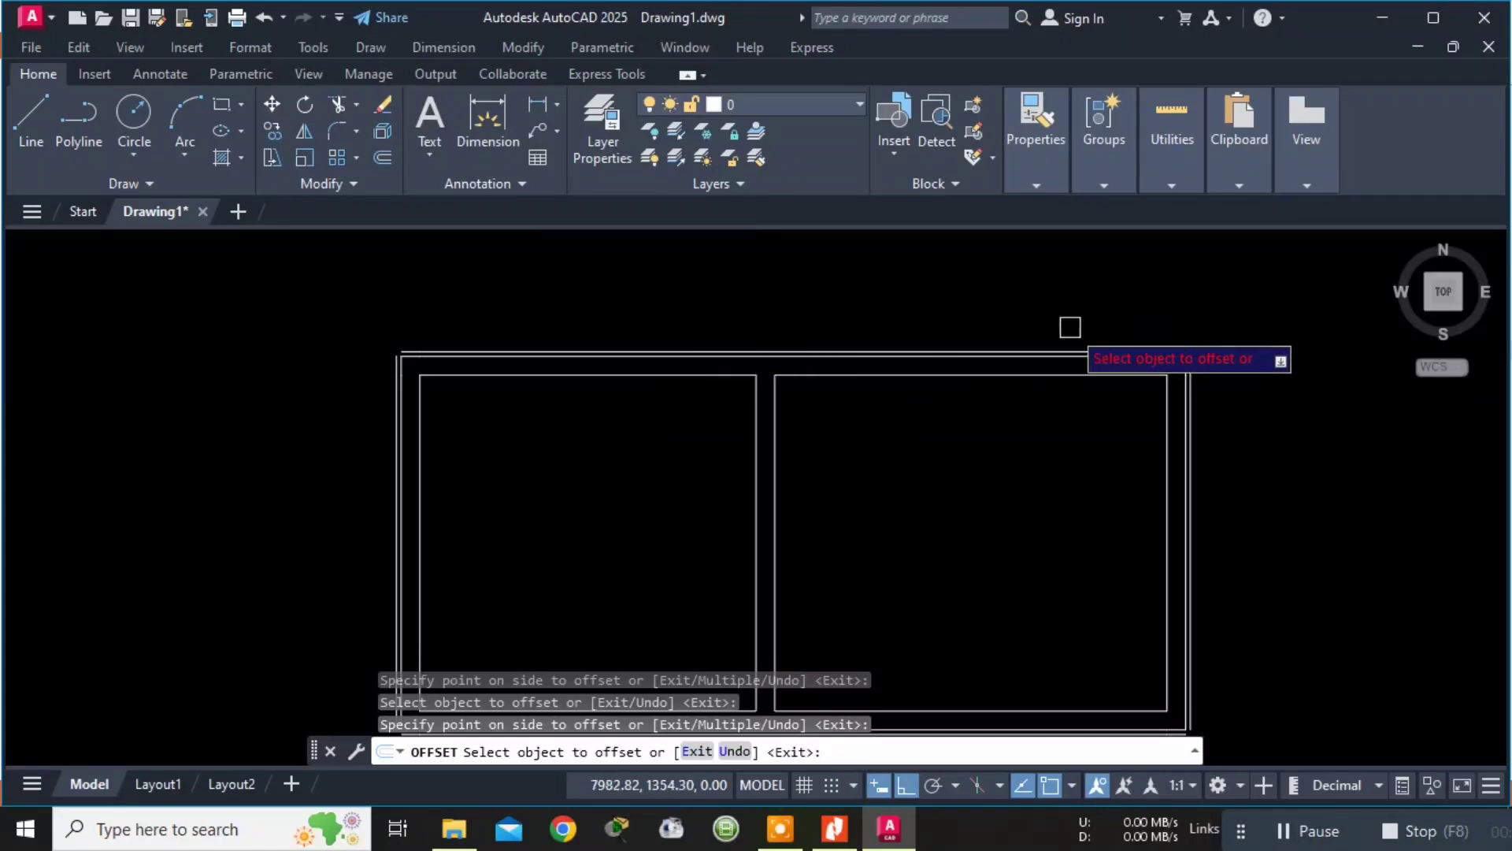
{"action": "scroll", "coordinate": [389, 368], "scroll_direction": "up", "scroll_amount": 2}
{"action": "scroll", "coordinate": [388, 367], "scroll_direction": "up", "scroll_amount": 6}
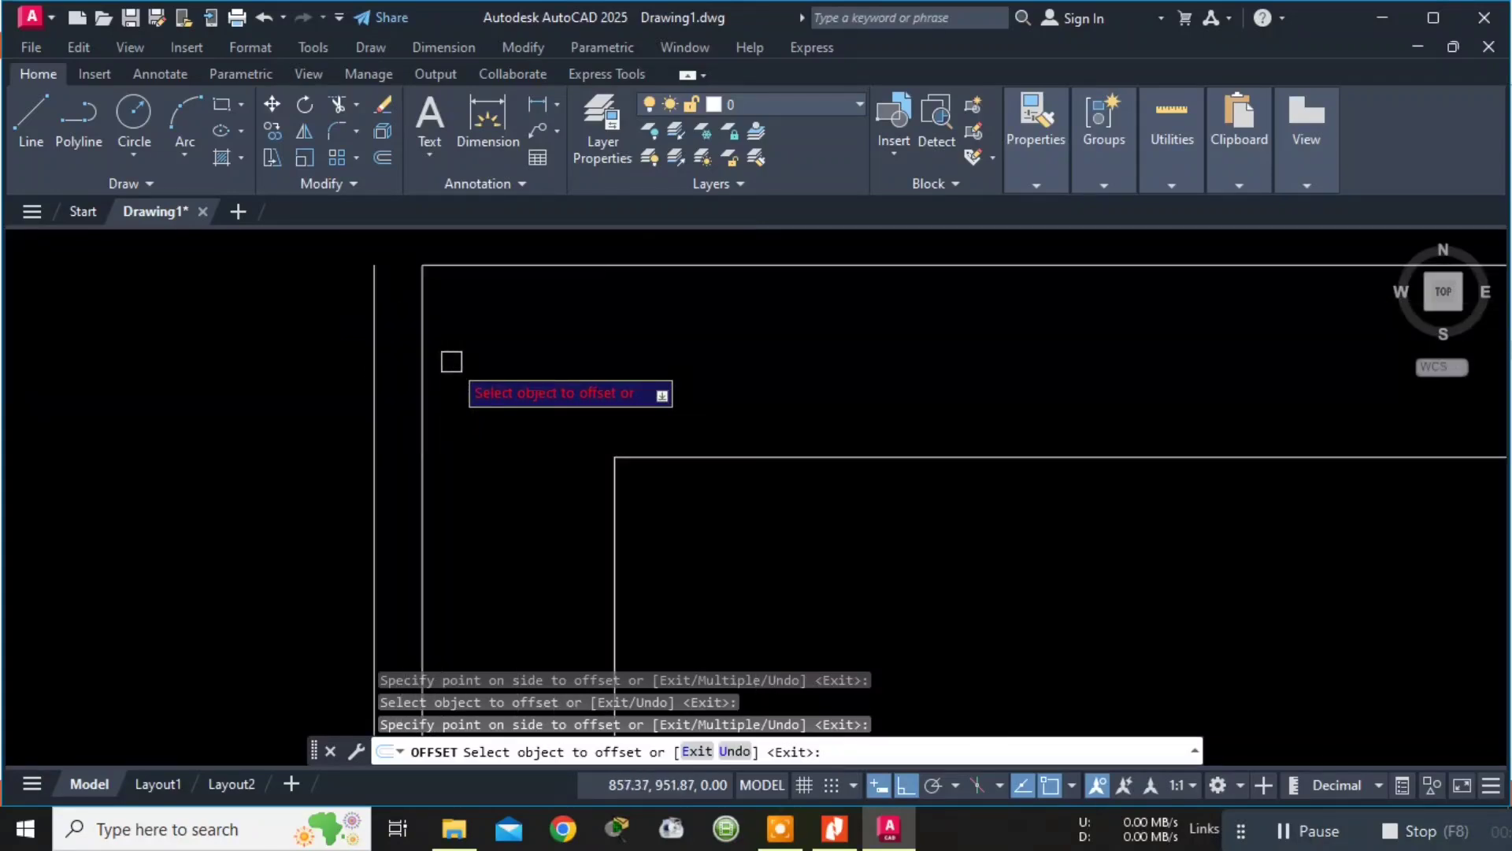
{"action": "scroll", "coordinate": [530, 356], "scroll_direction": "down", "scroll_amount": 3}
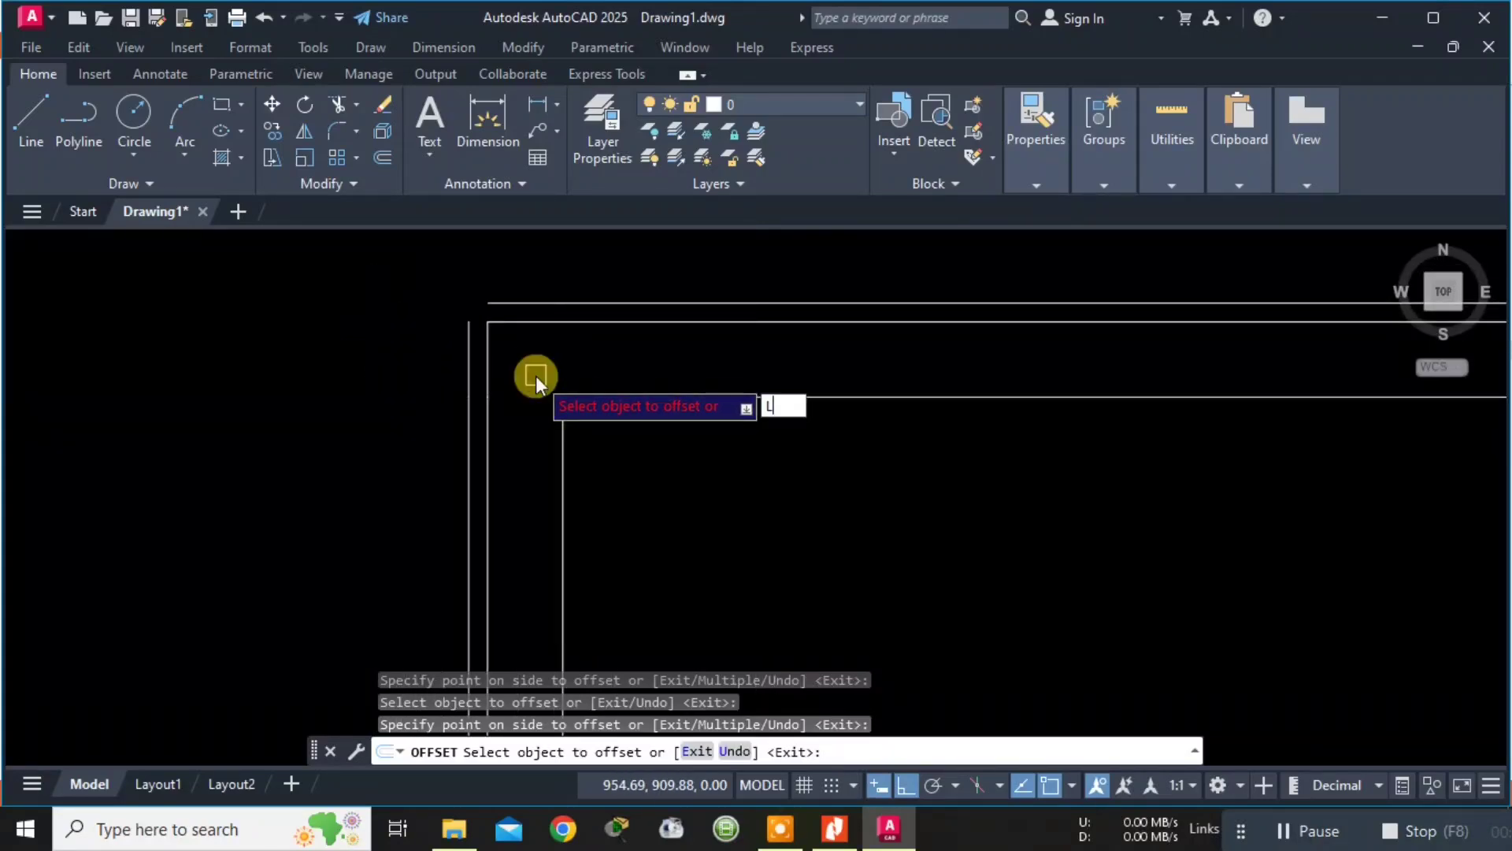
{"action": "key", "text": "Return"}
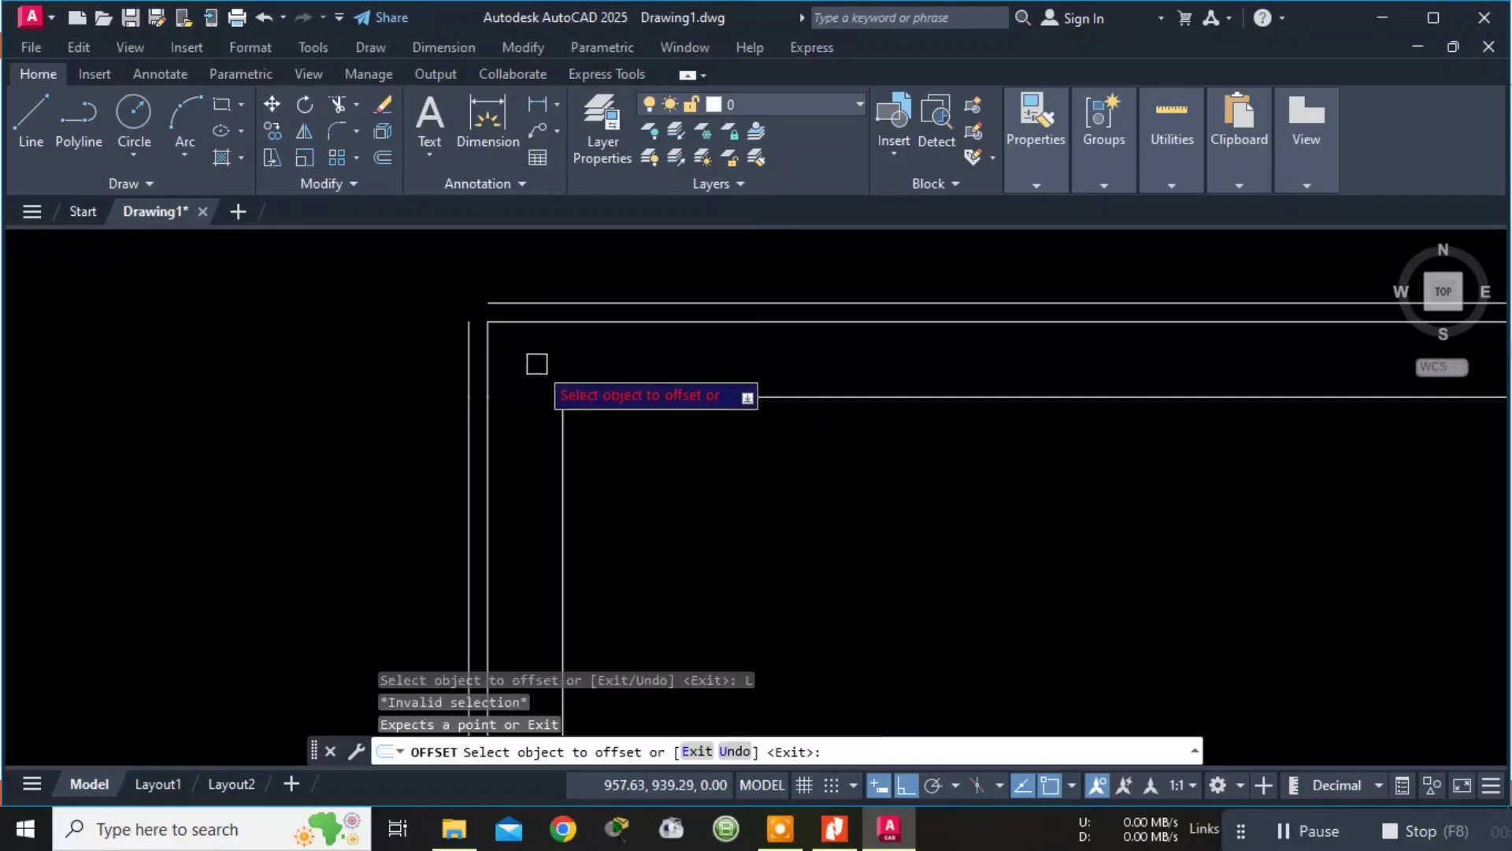
{"action": "key", "text": "Escape"}
{"action": "key", "text": "Escape"}
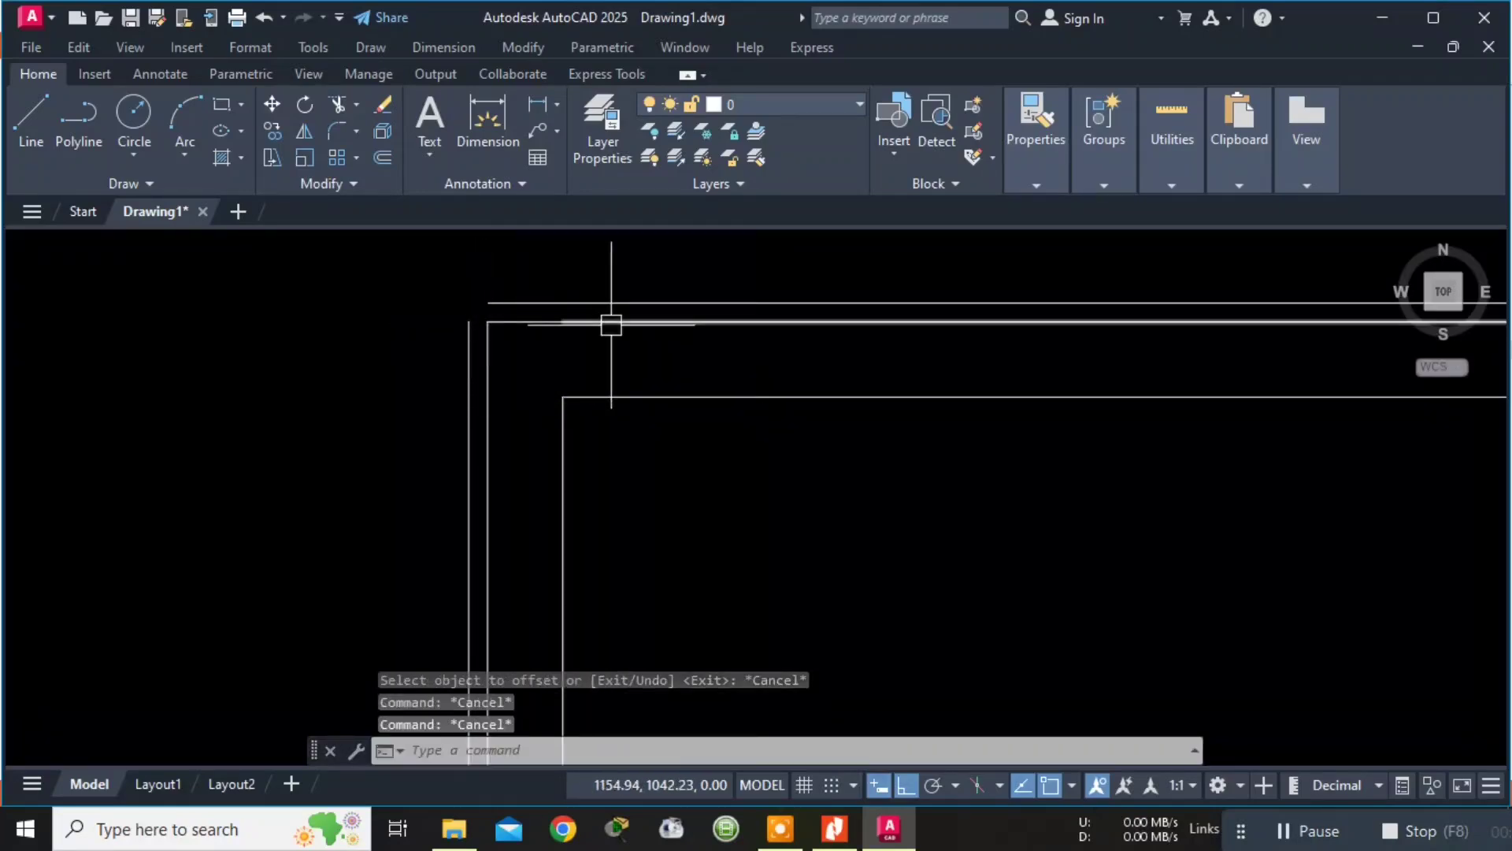
{"action": "type", "text": "l"}
{"action": "key", "text": "Return"}
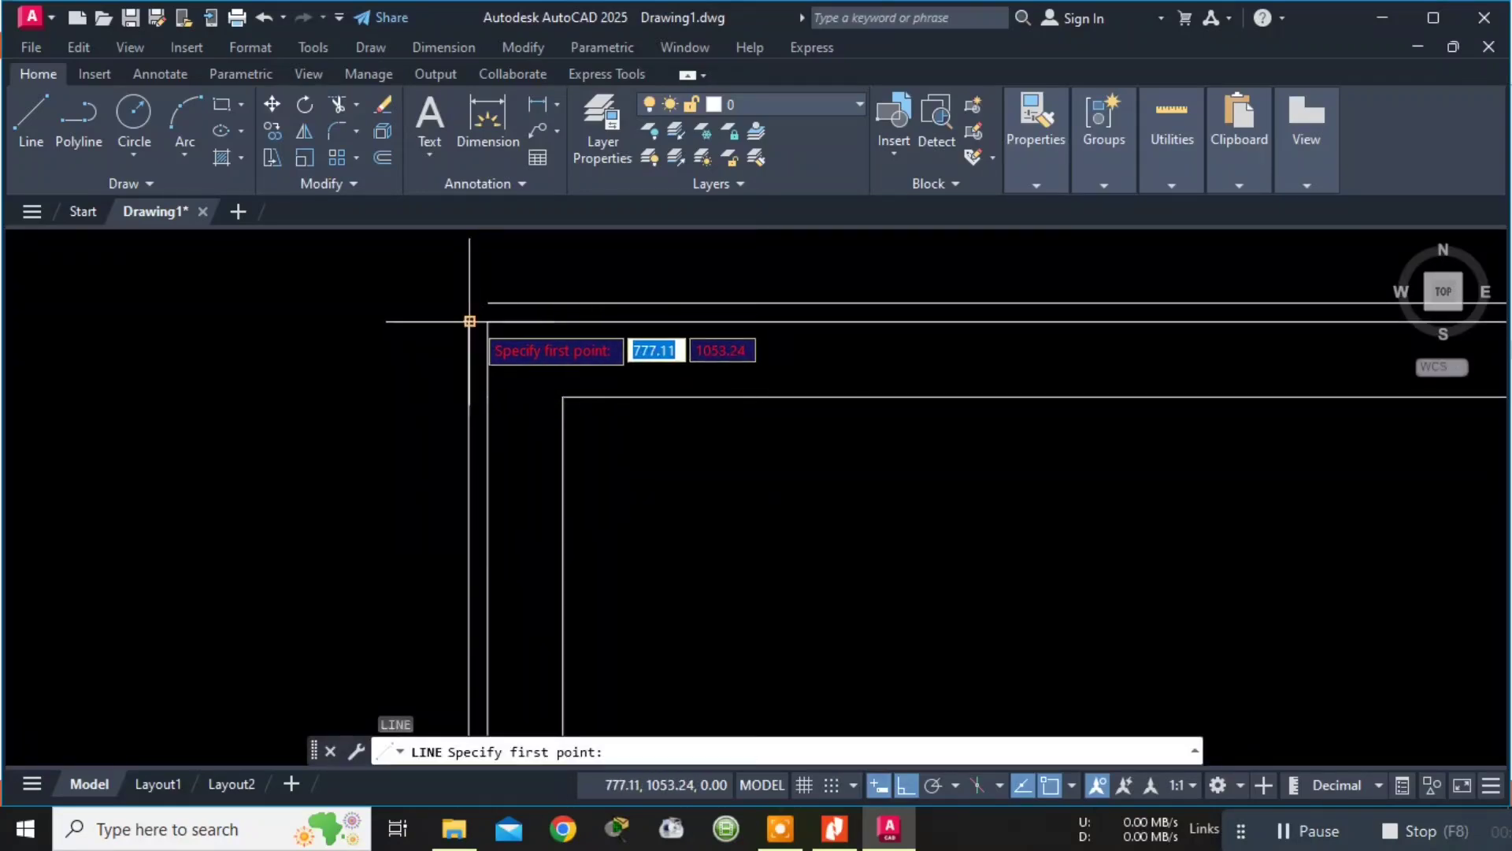
{"action": "left_click", "coordinate": [469, 319]}
{"action": "scroll", "coordinate": [474, 298], "scroll_direction": "up", "scroll_amount": 4}
{"action": "scroll", "coordinate": [473, 298], "scroll_direction": "up", "scroll_amount": 4}
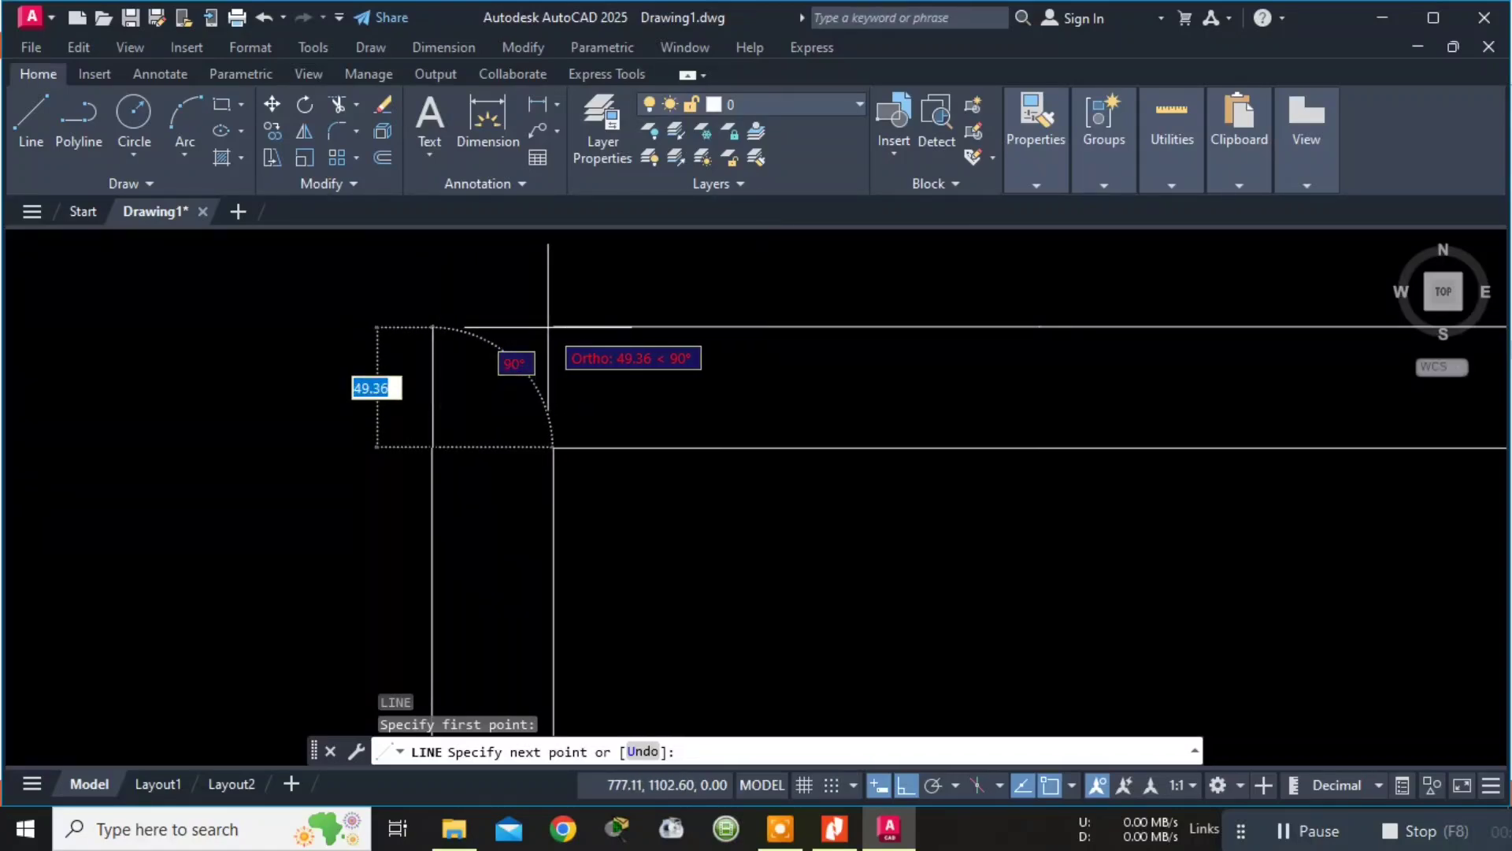
{"action": "left_click", "coordinate": [432, 325]}
{"action": "key", "text": "Escape"}
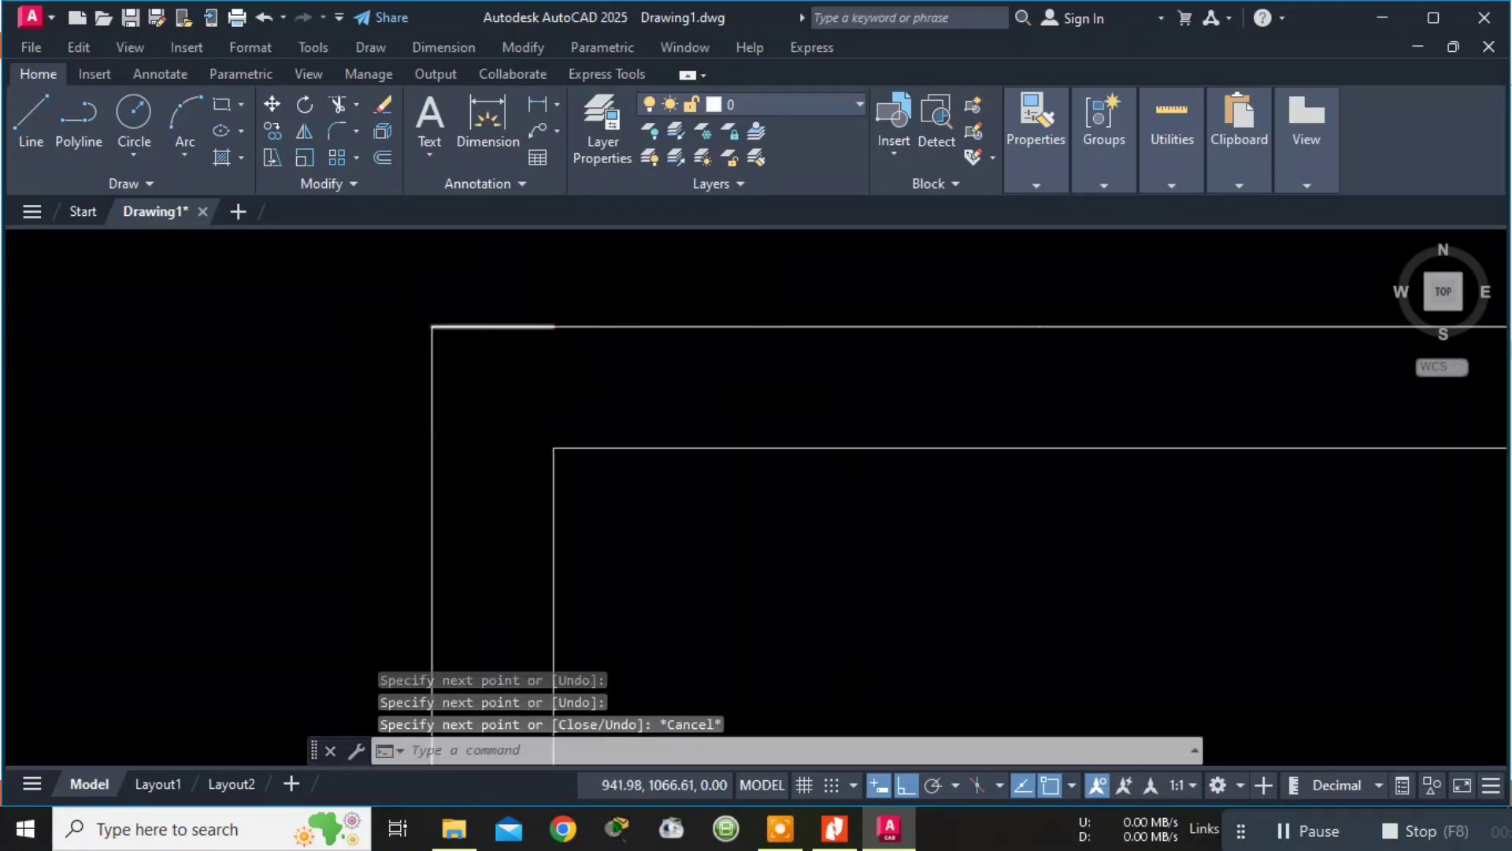
Draw lines from the right offset line's upper end up and 50 across to the upper offset line's right end, closing that corner.
{"action": "scroll", "coordinate": [1067, 472], "scroll_direction": "down", "scroll_amount": 3}
{"action": "middle_click_drag", "start_coordinate": [1246, 480], "coordinate": [6, 456]}
{"action": "middle_click_drag", "start_coordinate": [1202, 393], "coordinate": [417, 398]}
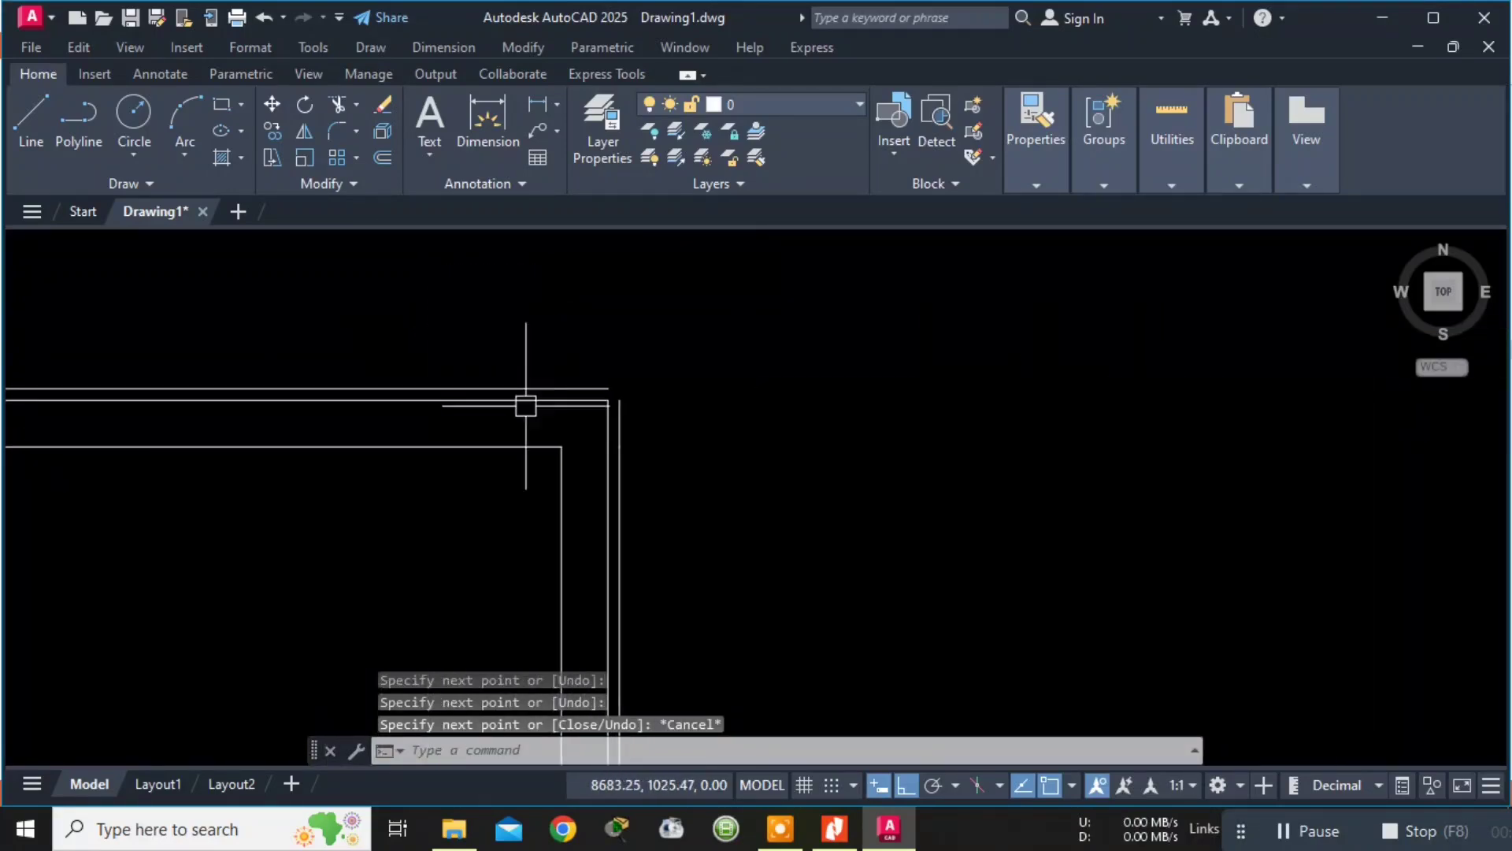
{"action": "scroll", "coordinate": [661, 405], "scroll_direction": "up", "scroll_amount": 3}
{"action": "type", "text": "l"}
{"action": "key", "text": "Return"}
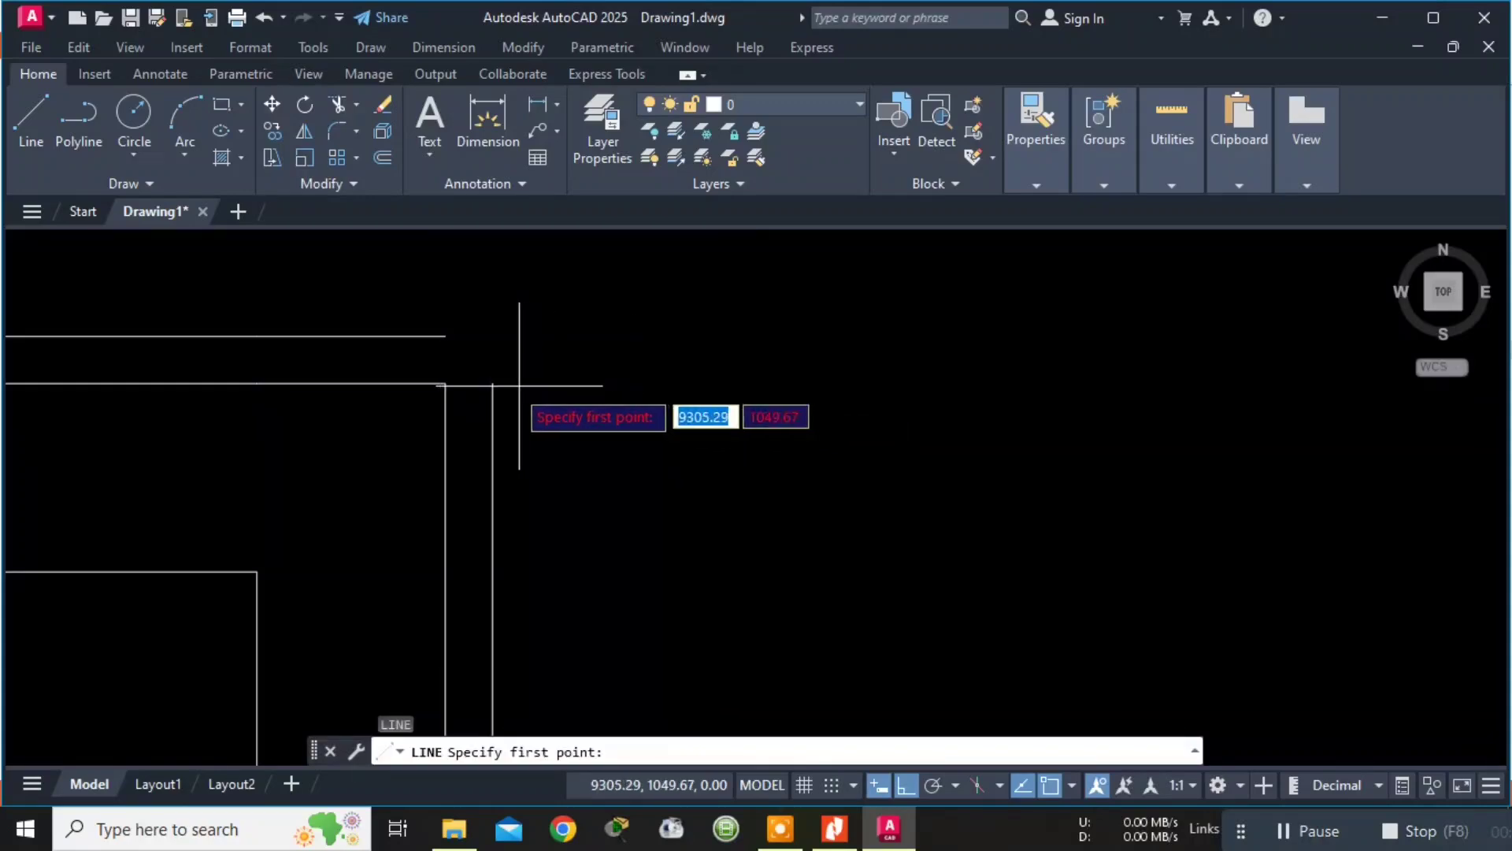
{"action": "left_click", "coordinate": [493, 384]}
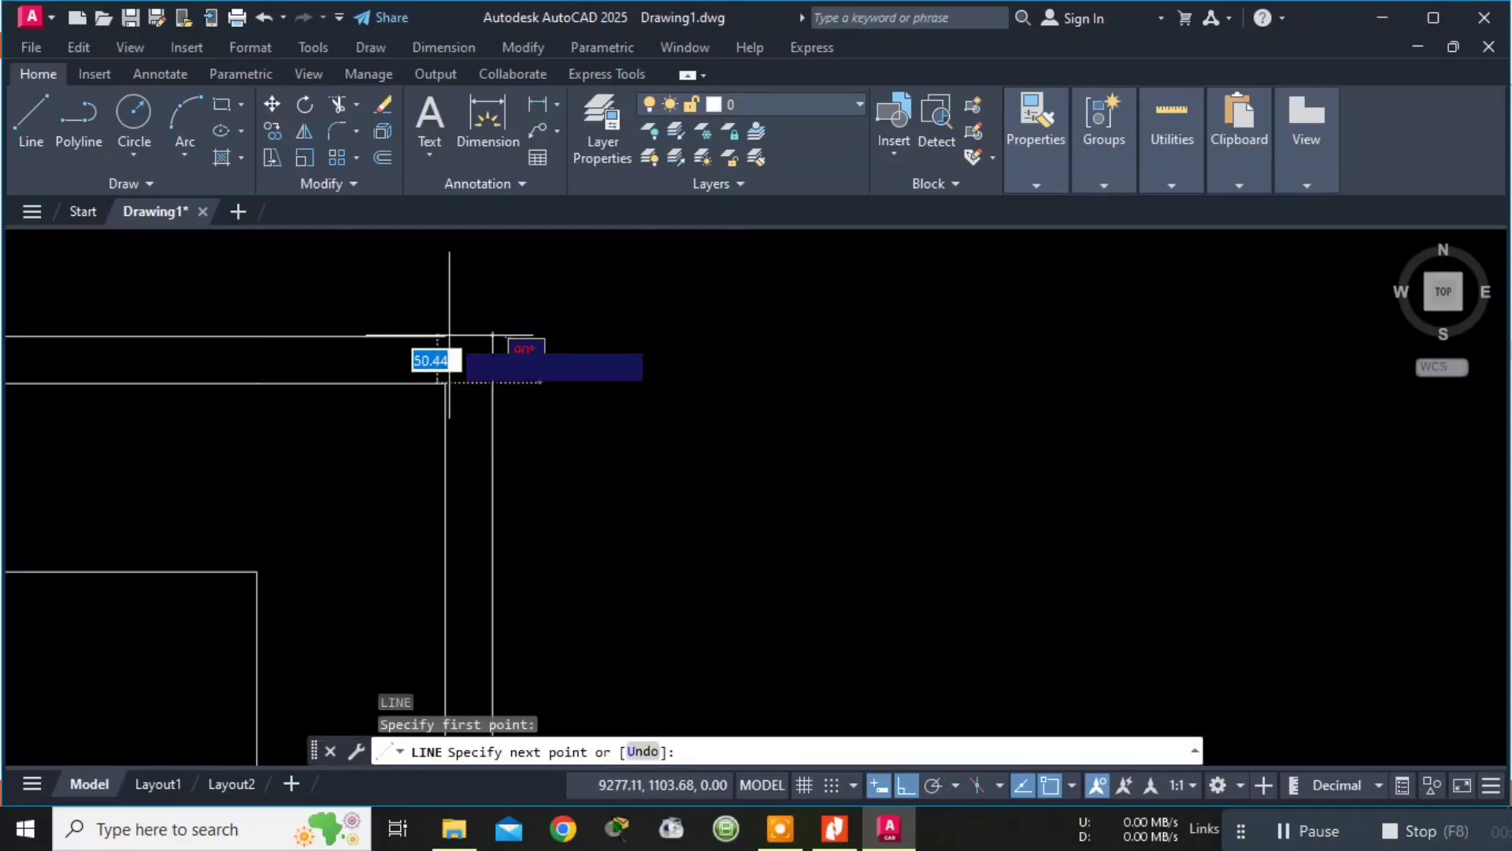
{"action": "left_click", "coordinate": [493, 336]}
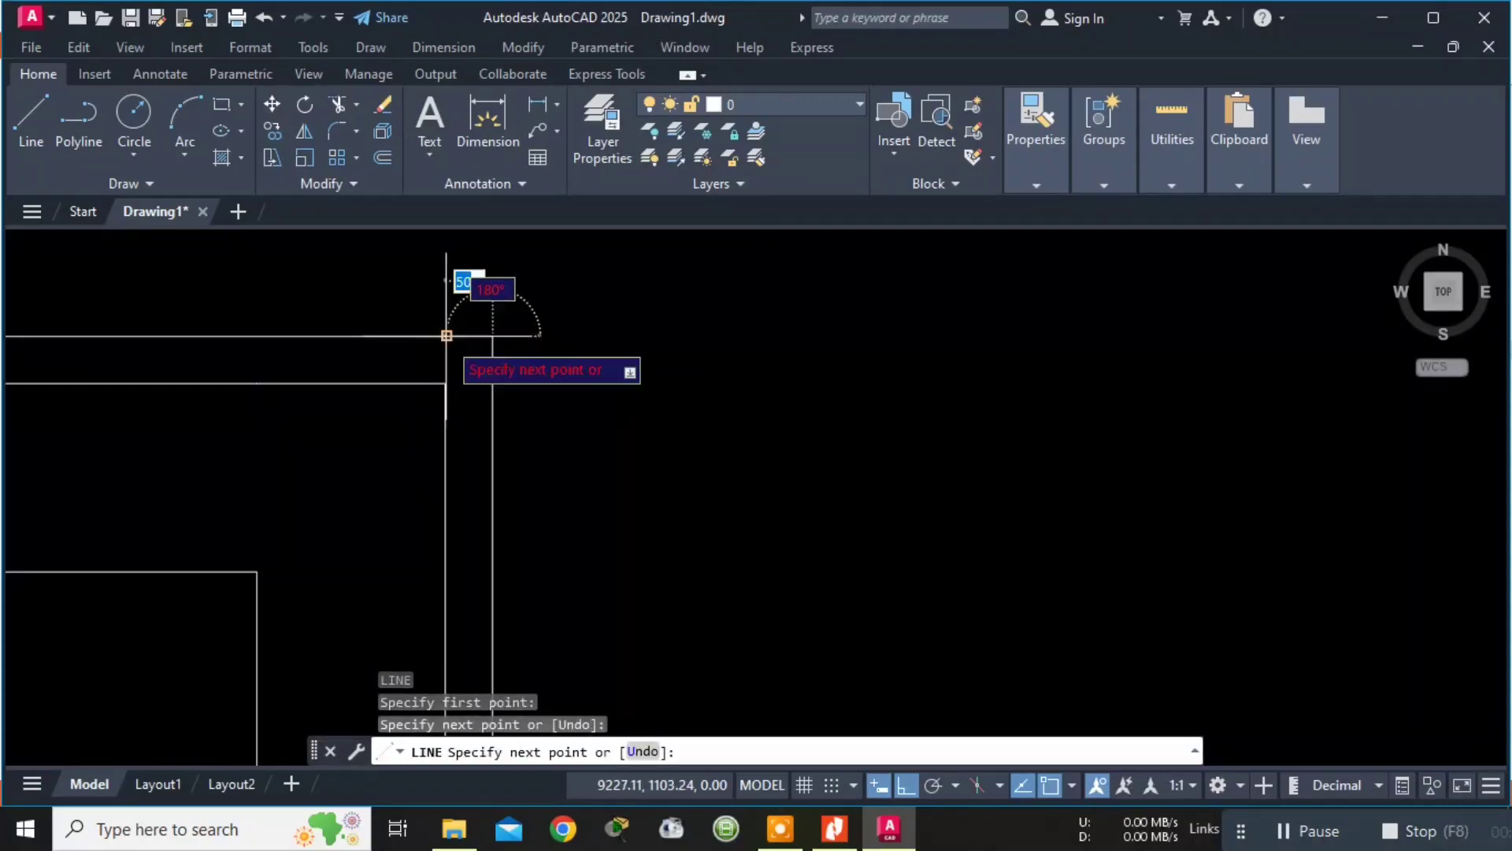
{"action": "left_click", "coordinate": [439, 337]}
{"action": "key", "text": "Escape"}
{"action": "scroll", "coordinate": [544, 384], "scroll_direction": "down", "scroll_amount": 2}
{"action": "middle_click_drag", "start_coordinate": [576, 413], "coordinate": [864, 310]}
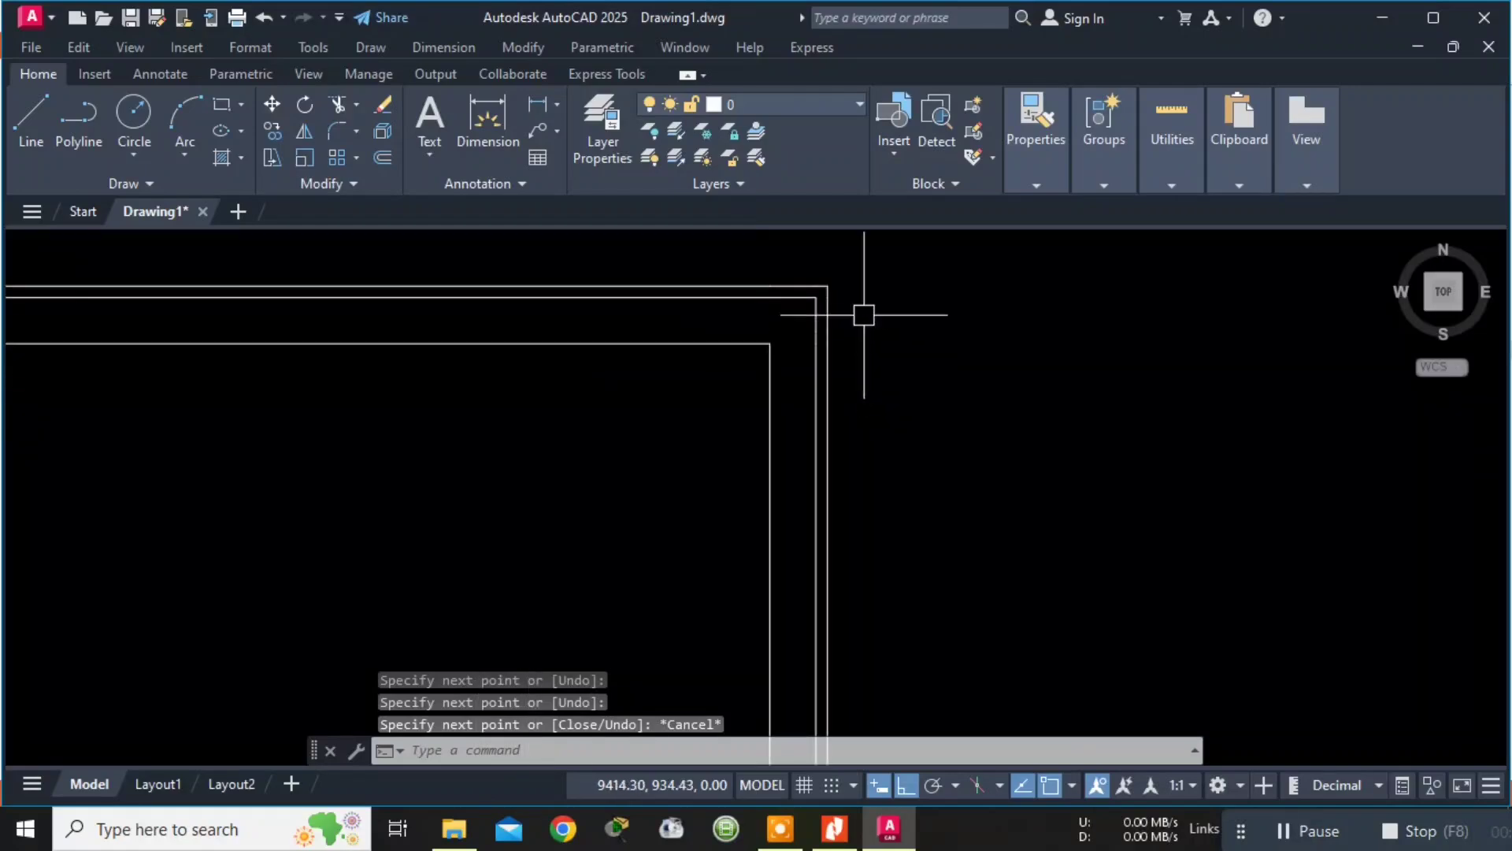
Review the ortho and object snap tracking settings and the list of object snap modes, leaving the list without changes.
{"action": "scroll", "coordinate": [824, 272], "scroll_direction": "up", "scroll_amount": 5}
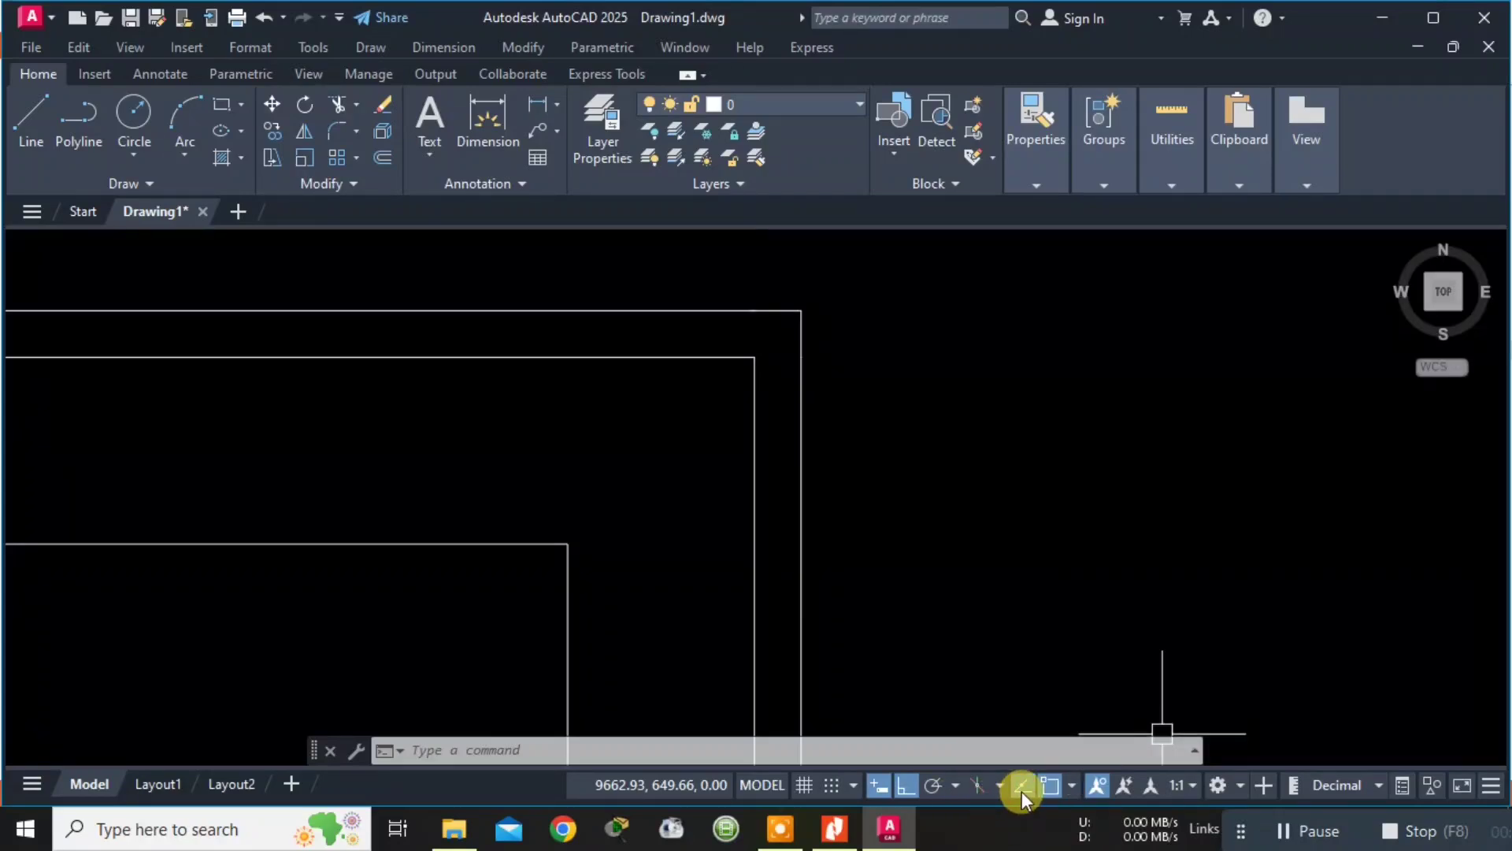
{"action": "left_click", "coordinate": [1022, 787]}
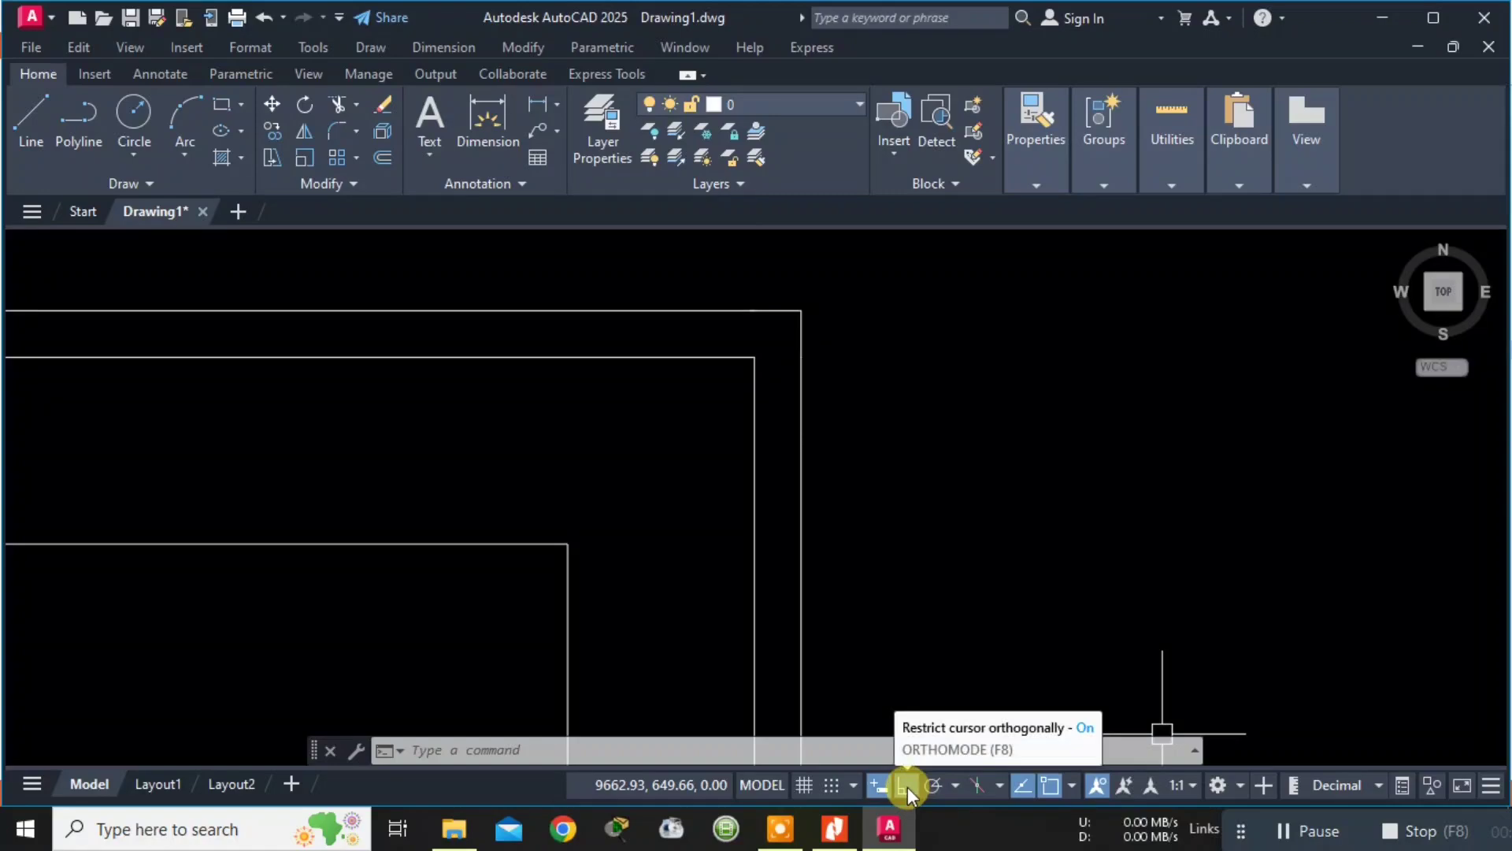
{"action": "left_click", "coordinate": [1072, 788]}
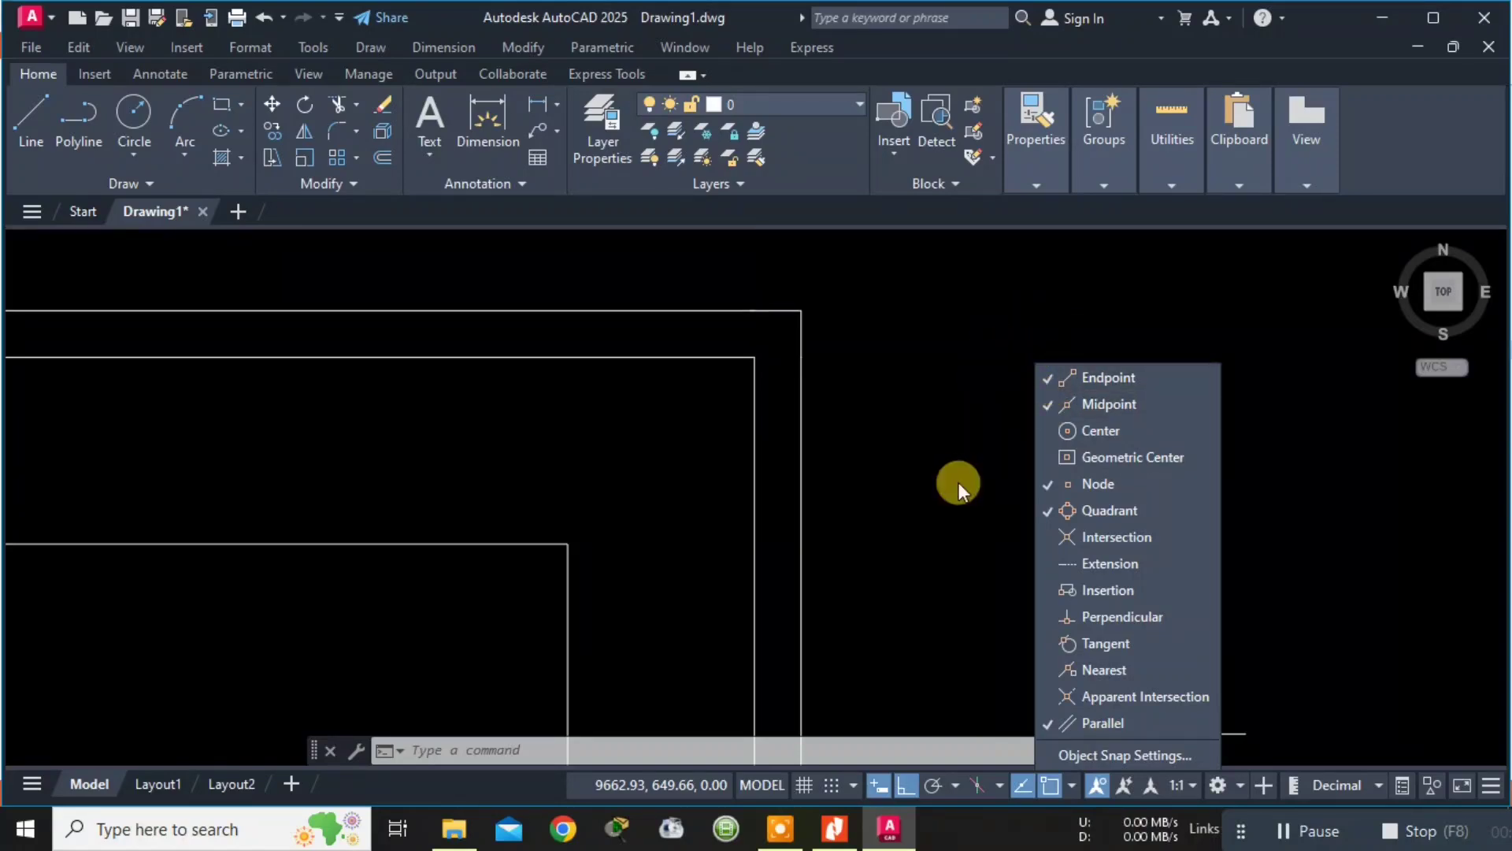
{"action": "key", "text": "Escape"}
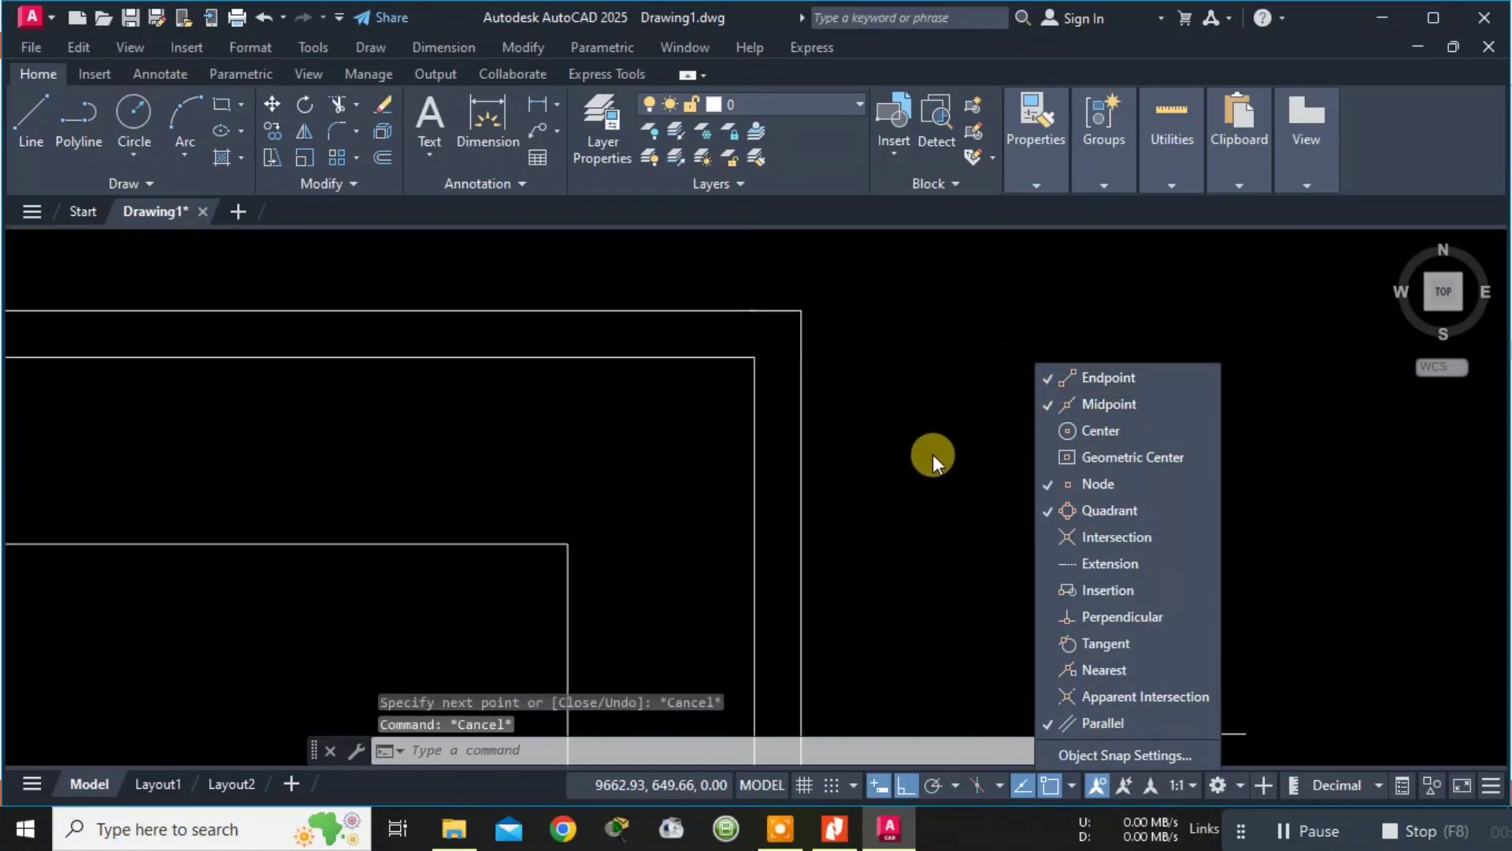
{"action": "key", "text": "Escape"}
{"action": "left_click", "coordinate": [952, 480]}
Draw lines from the lower offset line's right end across and up to the right offset line's lower end, closing that corner.
{"action": "scroll", "coordinate": [859, 516], "scroll_direction": "down", "scroll_amount": 3}
{"action": "scroll", "coordinate": [662, 567], "scroll_direction": "down", "scroll_amount": 1}
{"action": "middle_click_drag", "start_coordinate": [666, 567], "coordinate": [1011, 189]}
{"action": "scroll", "coordinate": [1137, 712], "scroll_direction": "up", "scroll_amount": 2}
{"action": "middle_click_drag", "start_coordinate": [1126, 654], "coordinate": [1091, 555]}
{"action": "scroll", "coordinate": [1016, 587], "scroll_direction": "up", "scroll_amount": 2}
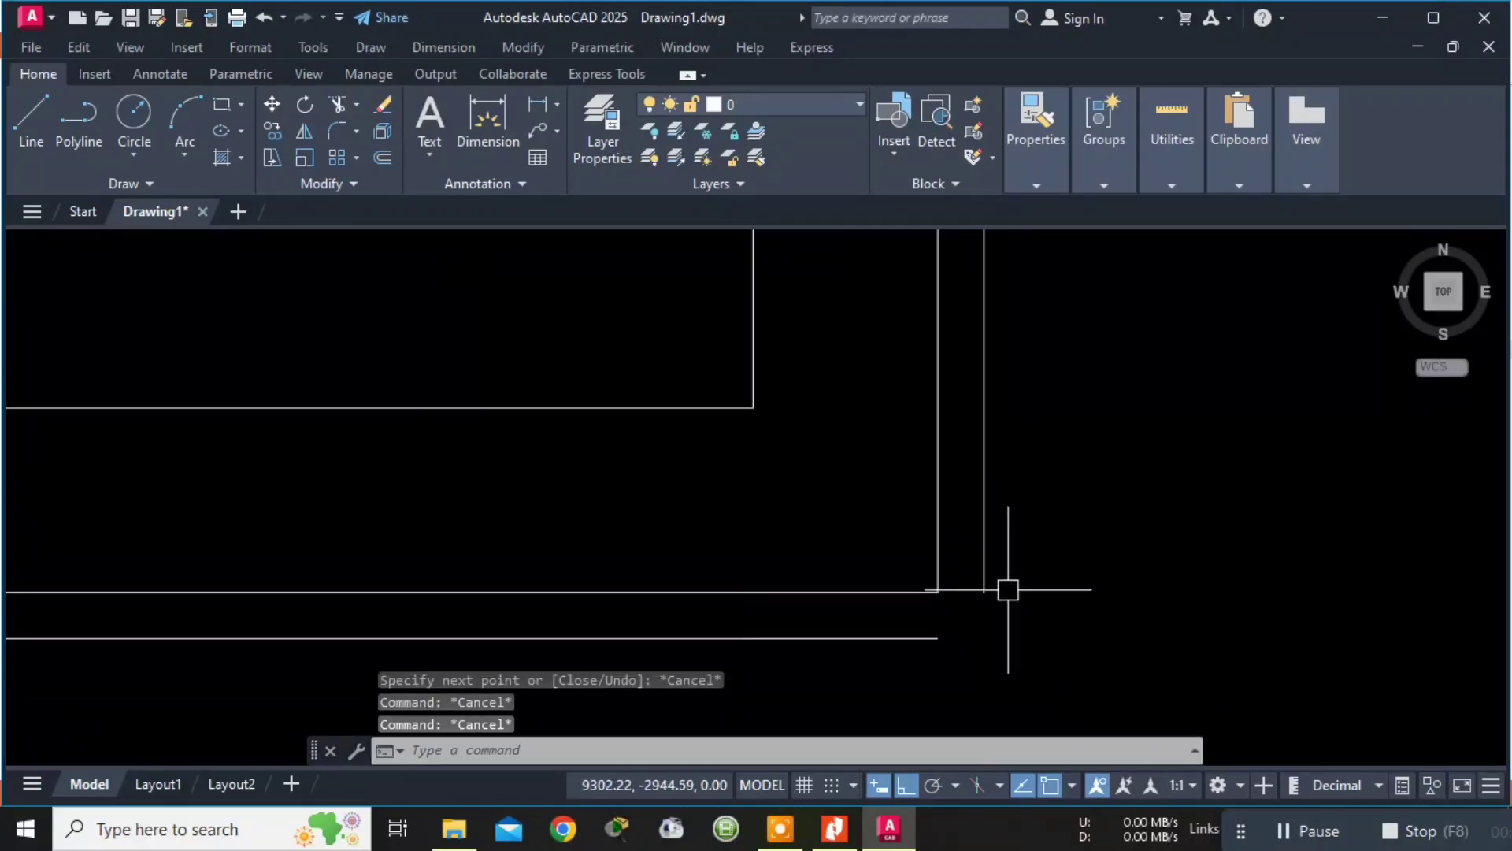
{"action": "scroll", "coordinate": [1009, 590], "scroll_direction": "up", "scroll_amount": 1}
{"action": "type", "text": "l"}
{"action": "key", "text": "Return"}
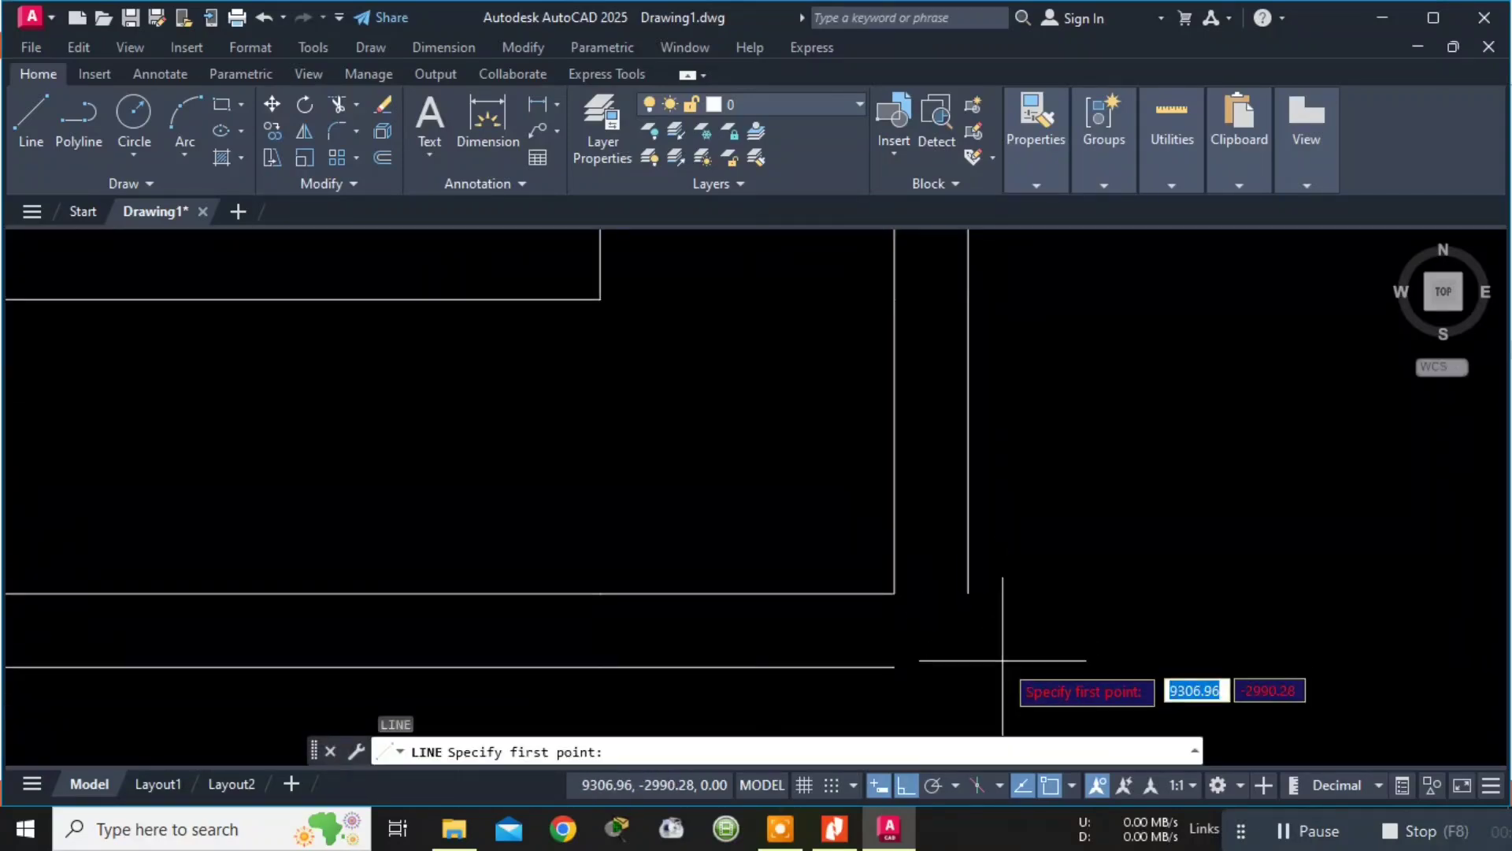
{"action": "left_click", "coordinate": [895, 666]}
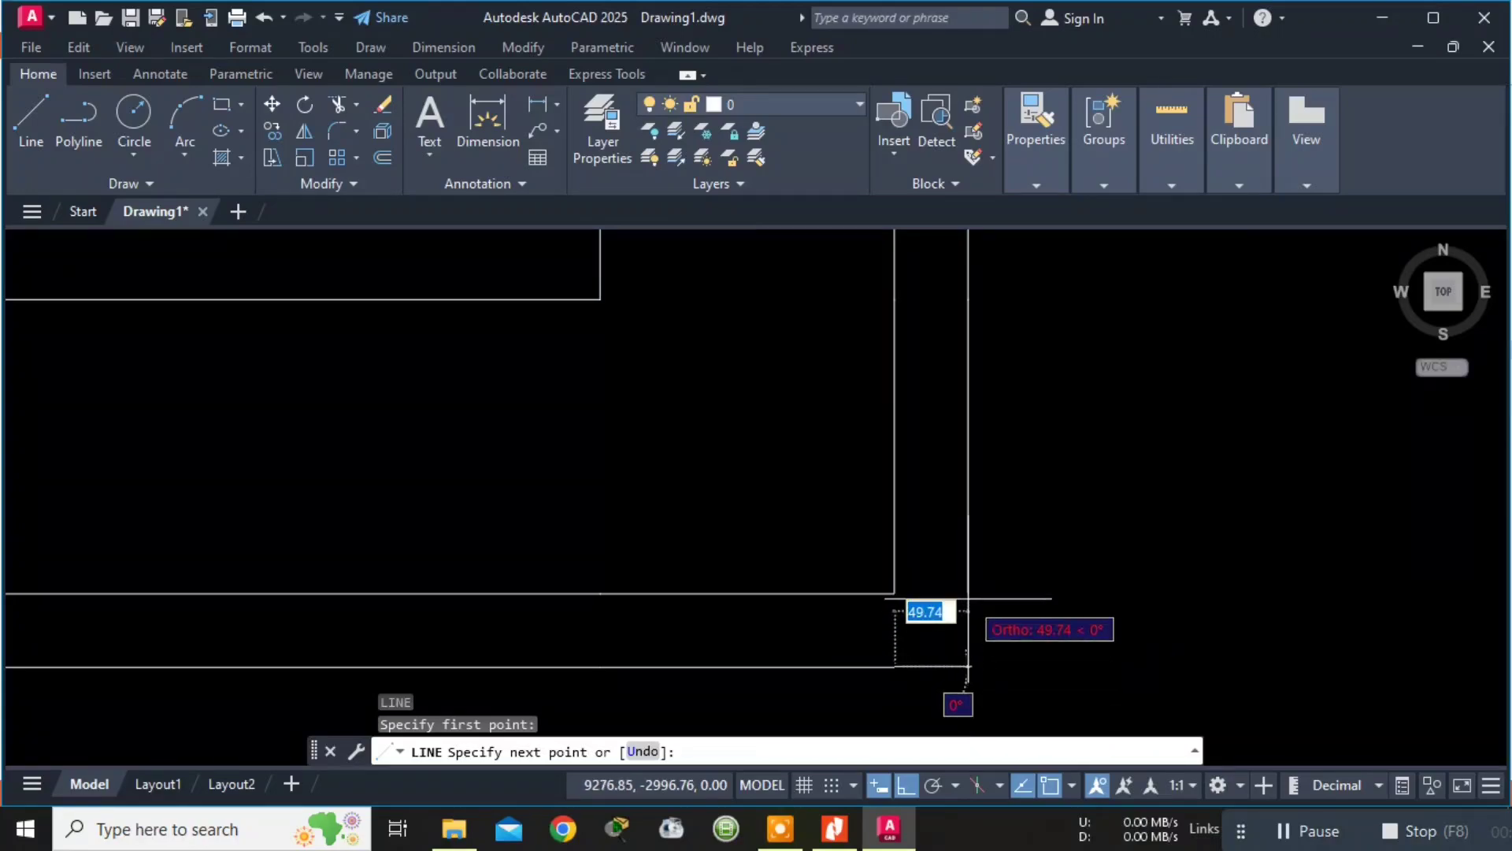
{"action": "left_click", "coordinate": [968, 666]}
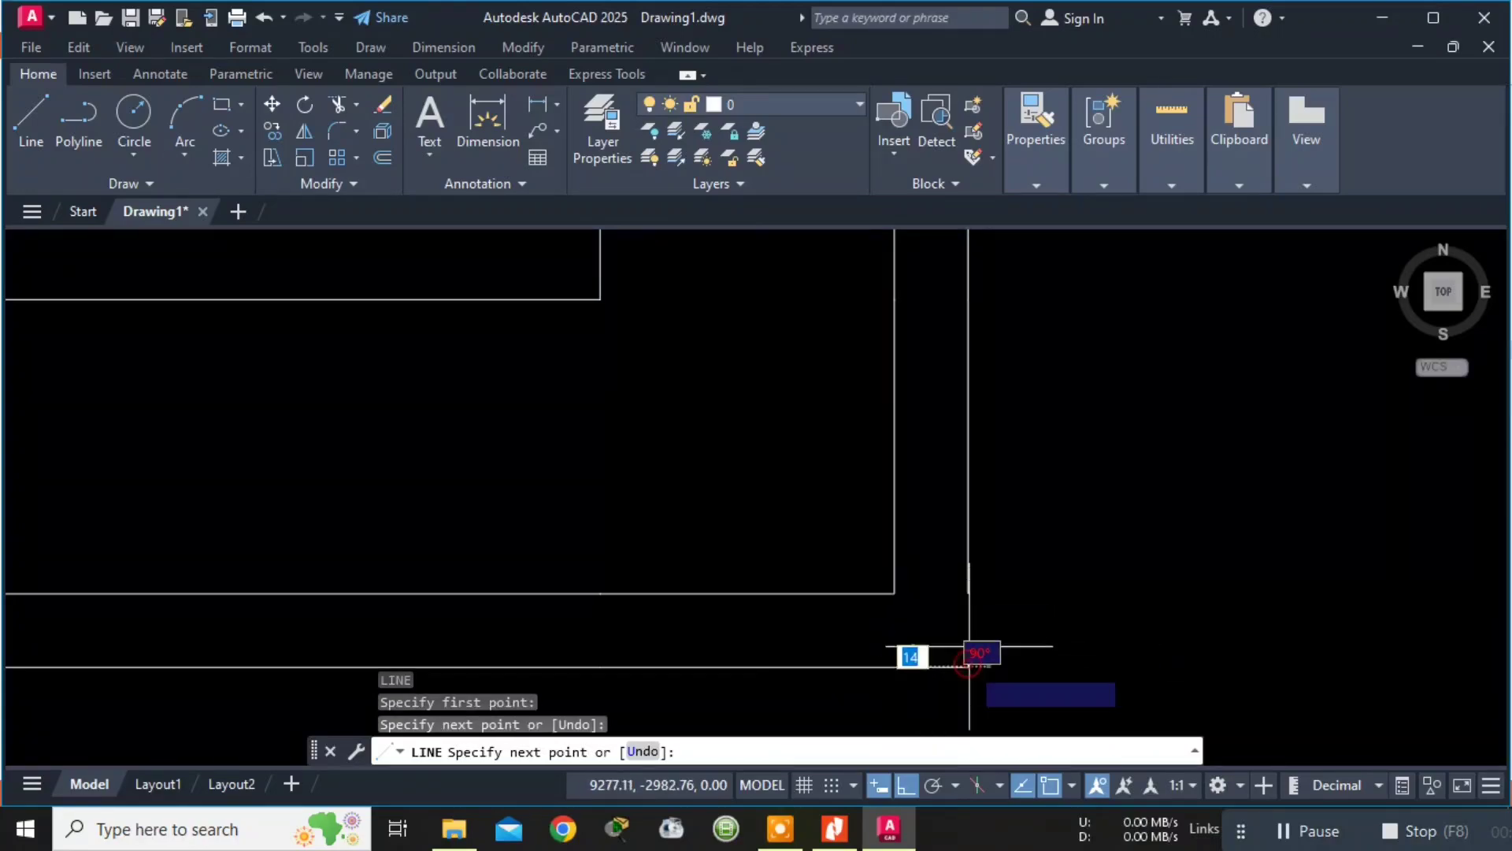
{"action": "left_click", "coordinate": [968, 592]}
{"action": "key", "text": "Escape"}
Draw lines from the lower offset line's left end across and up to the left offset line's lower end, closing that corner.
{"action": "scroll", "coordinate": [843, 645], "scroll_direction": "down", "scroll_amount": 3}
{"action": "middle_click_drag", "start_coordinate": [1000, 605], "coordinate": [1508, 459]}
{"action": "scroll", "coordinate": [128, 628], "scroll_direction": "down", "scroll_amount": 3}
{"action": "middle_click_drag", "start_coordinate": [188, 604], "coordinate": [875, 523]}
{"action": "scroll", "coordinate": [366, 540], "scroll_direction": "up", "scroll_amount": 3}
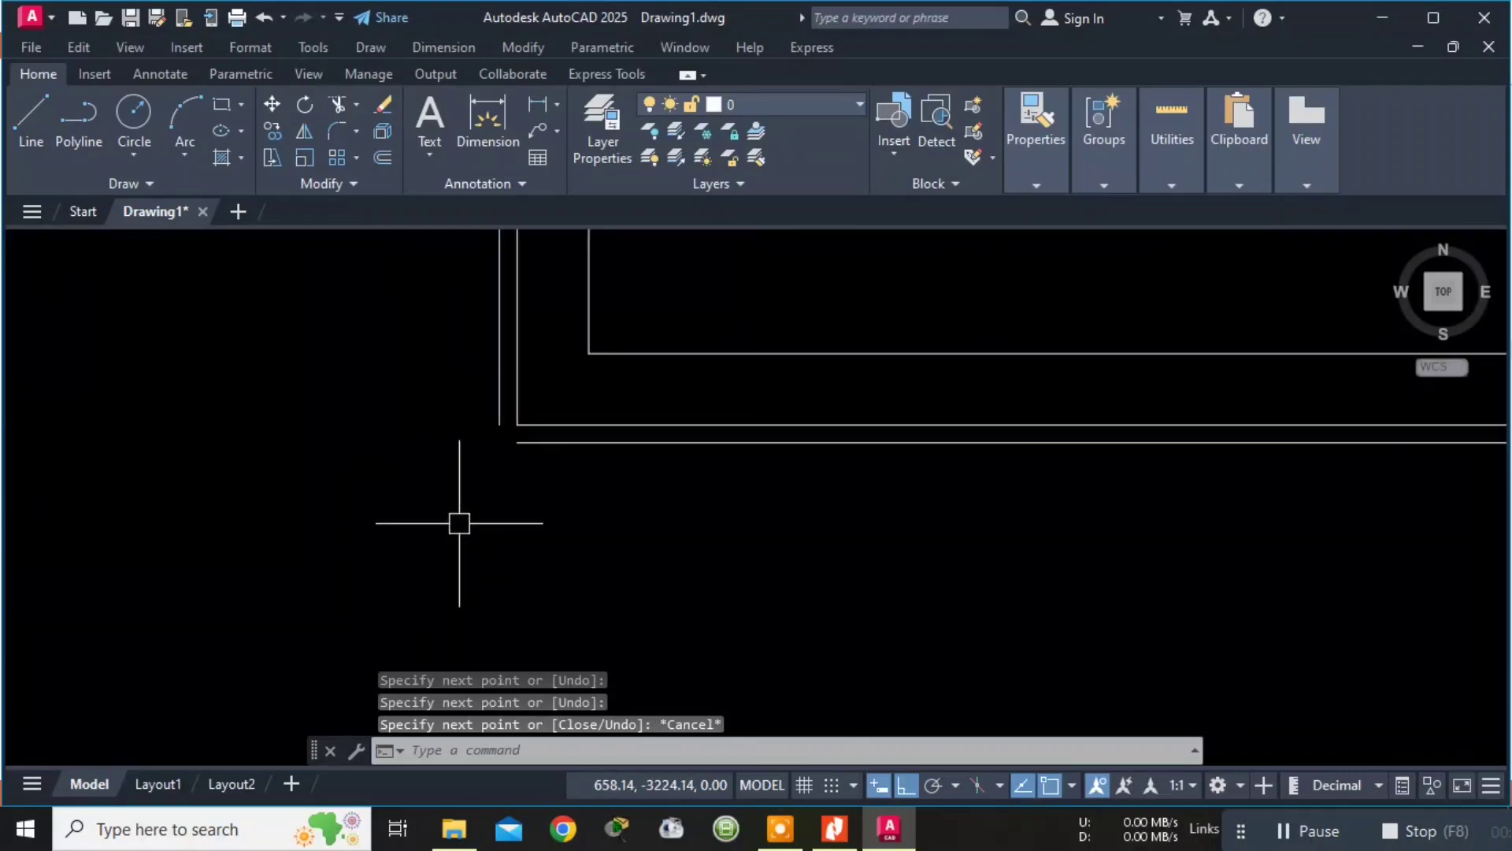
{"action": "scroll", "coordinate": [494, 511], "scroll_direction": "up", "scroll_amount": 2}
{"action": "middle_click_drag", "start_coordinate": [554, 422], "coordinate": [599, 547]}
{"action": "key", "text": "space"}
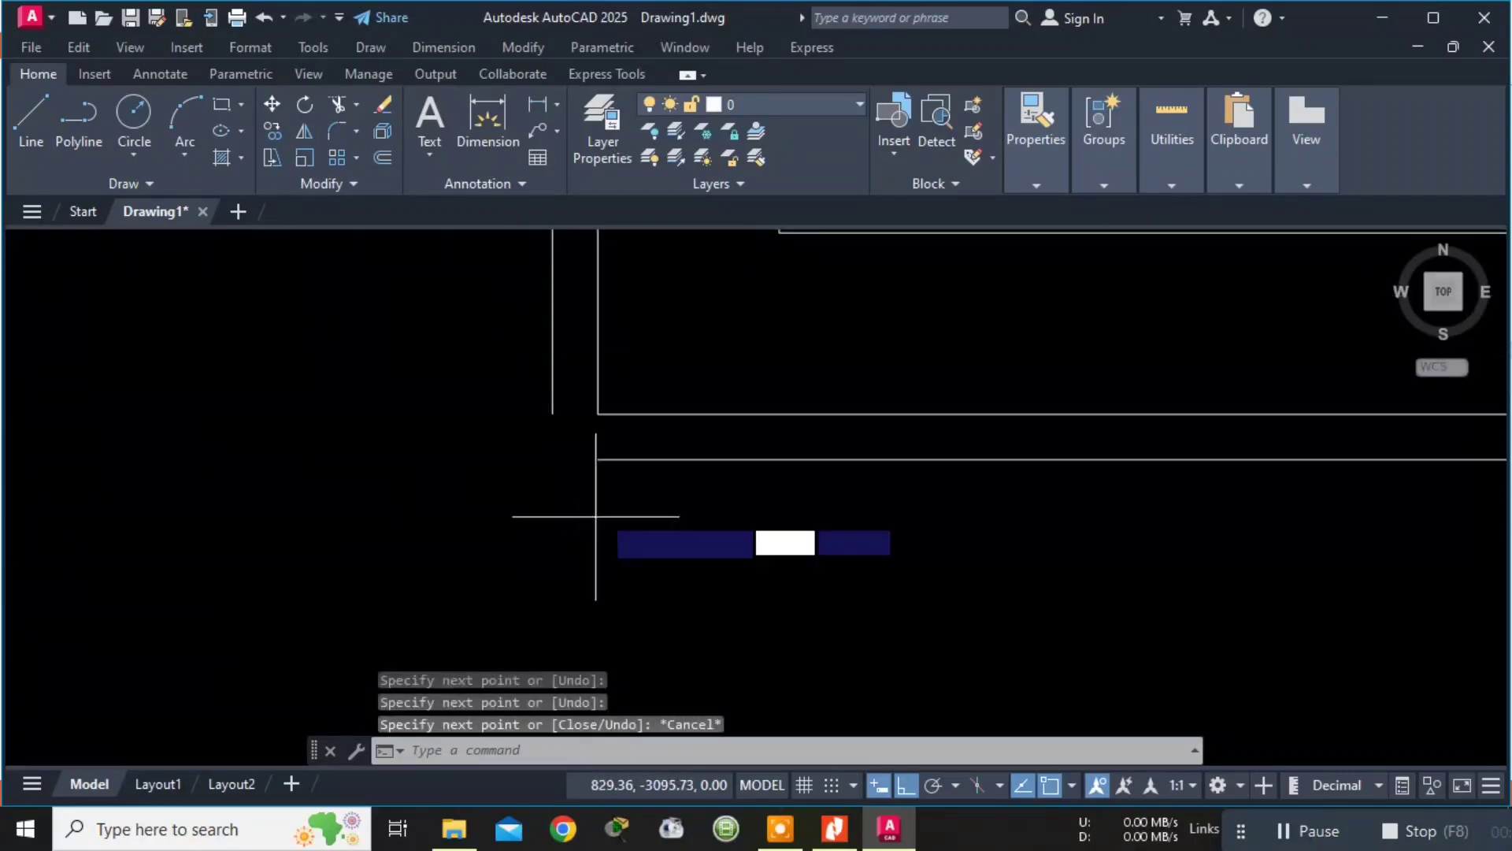
{"action": "left_click", "coordinate": [596, 460]}
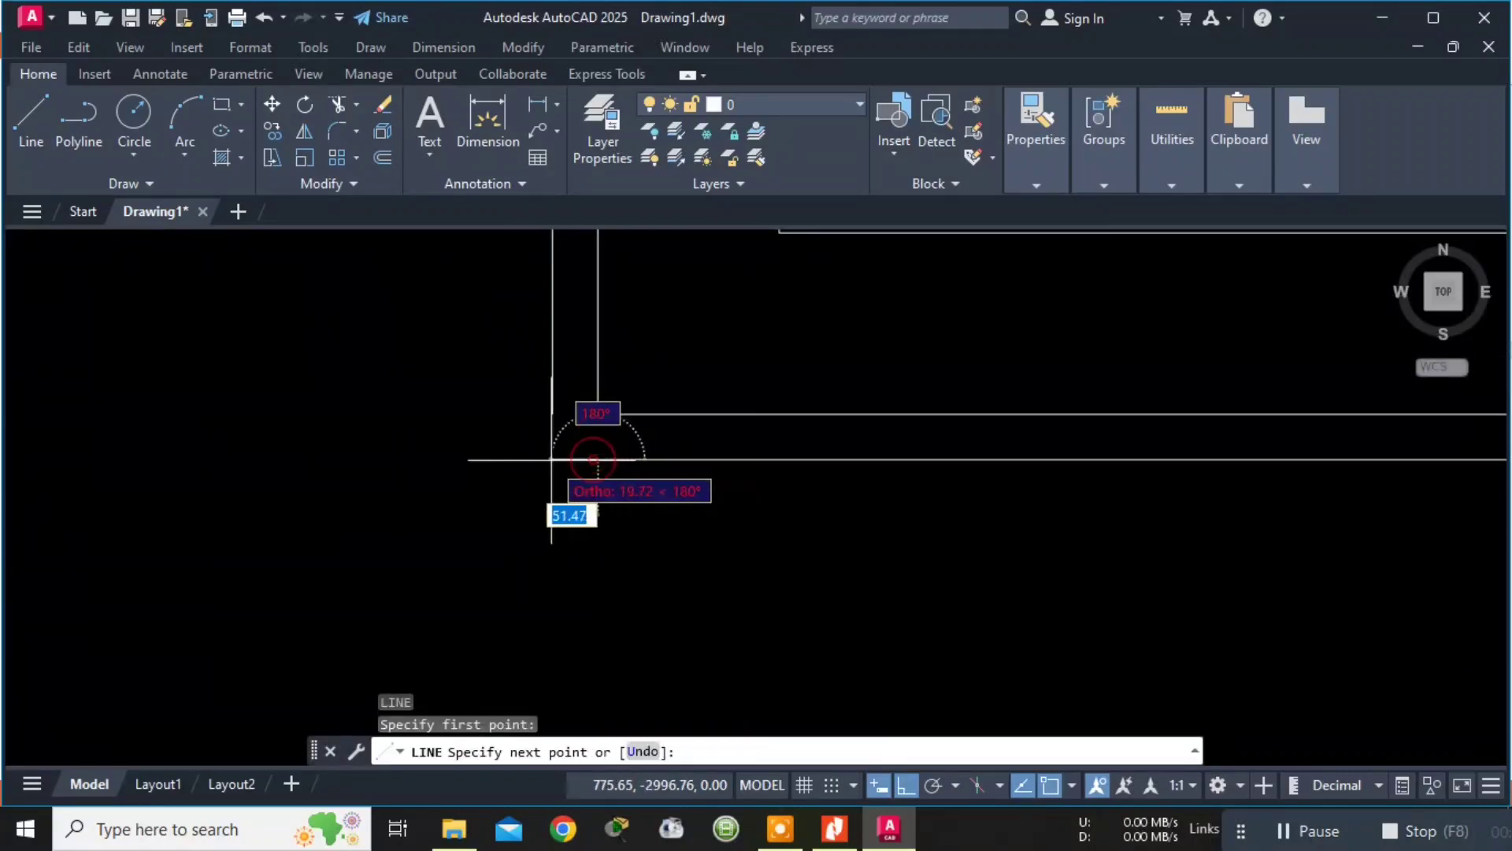
{"action": "left_click", "coordinate": [551, 433]}
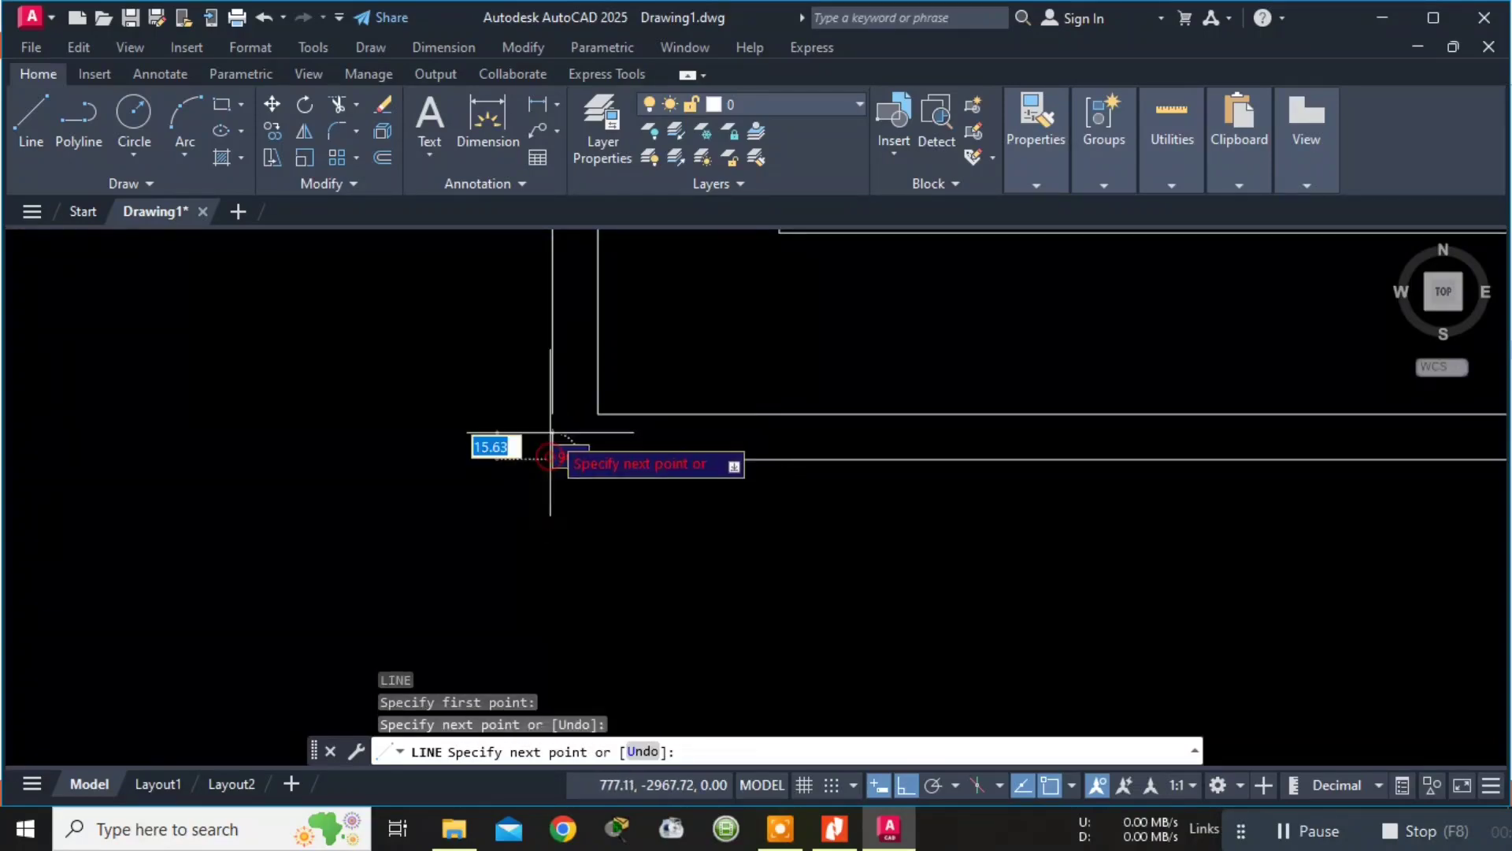
{"action": "left_click", "coordinate": [551, 411]}
{"action": "key", "text": "Escape"}
Examine the whole two-room outline and the upper-left corner of its 50 outer offset.
{"action": "scroll", "coordinate": [566, 430], "scroll_direction": "down", "scroll_amount": 4}
{"action": "middle_click_drag", "start_coordinate": [572, 425], "coordinate": [575, 447]}
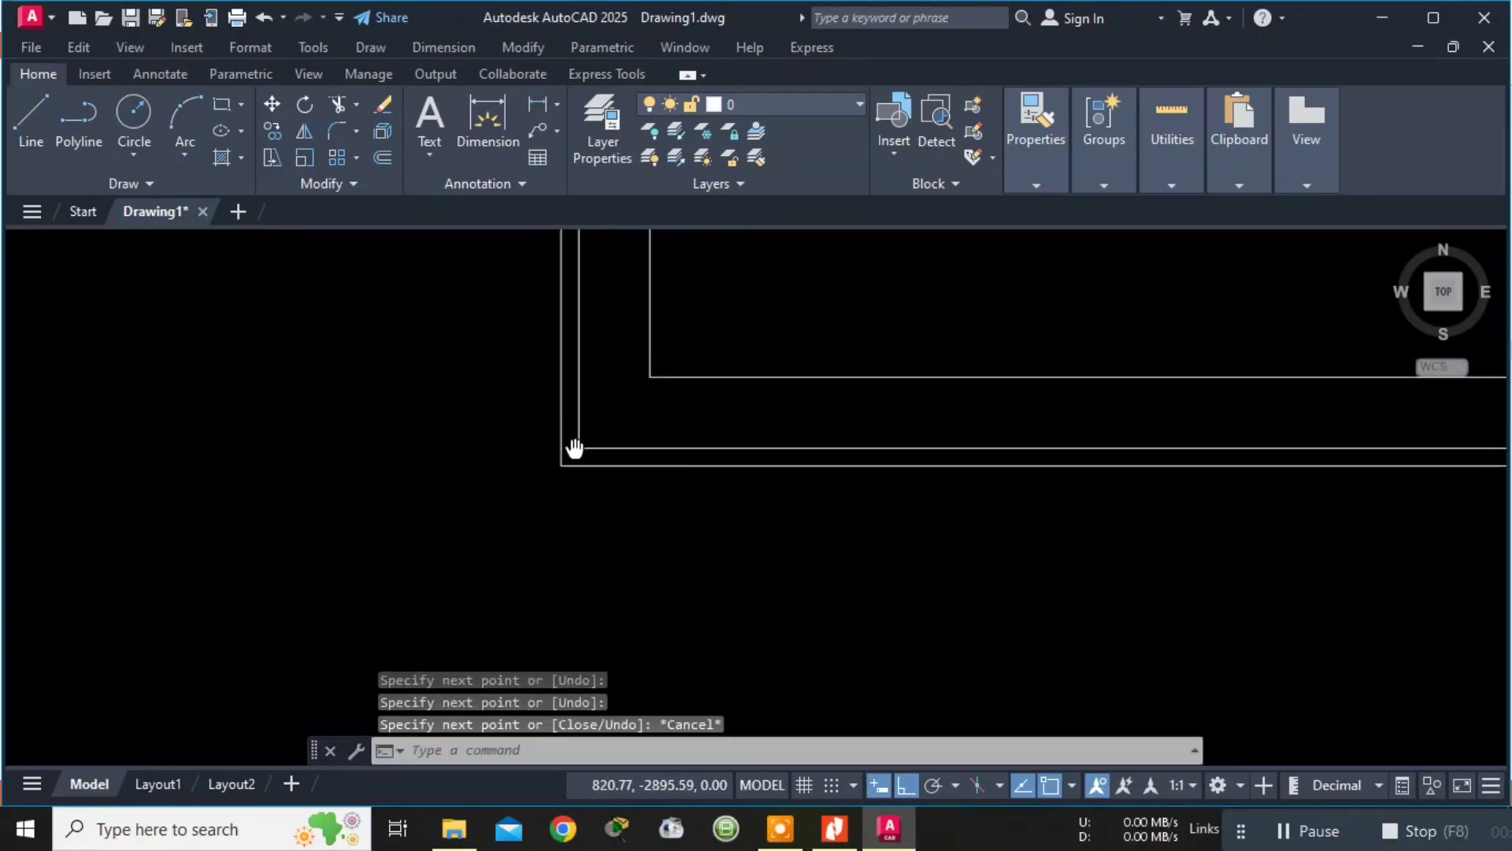
{"action": "scroll", "coordinate": [547, 381], "scroll_direction": "down", "scroll_amount": 5}
{"action": "middle_click_drag", "start_coordinate": [575, 371], "coordinate": [560, 452]}
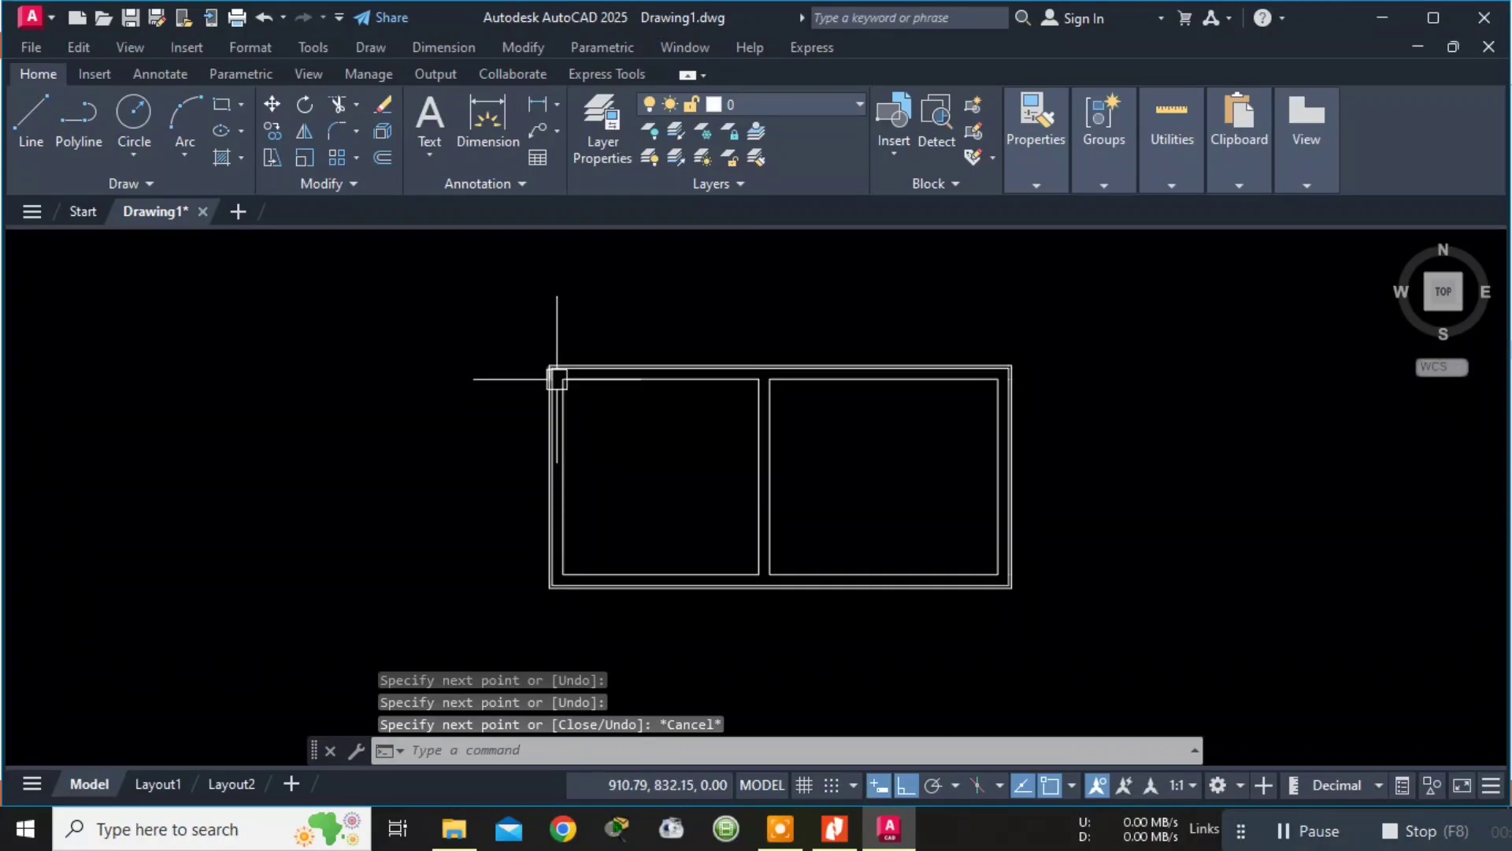
{"action": "scroll", "coordinate": [556, 379], "scroll_direction": "up", "scroll_amount": 6}
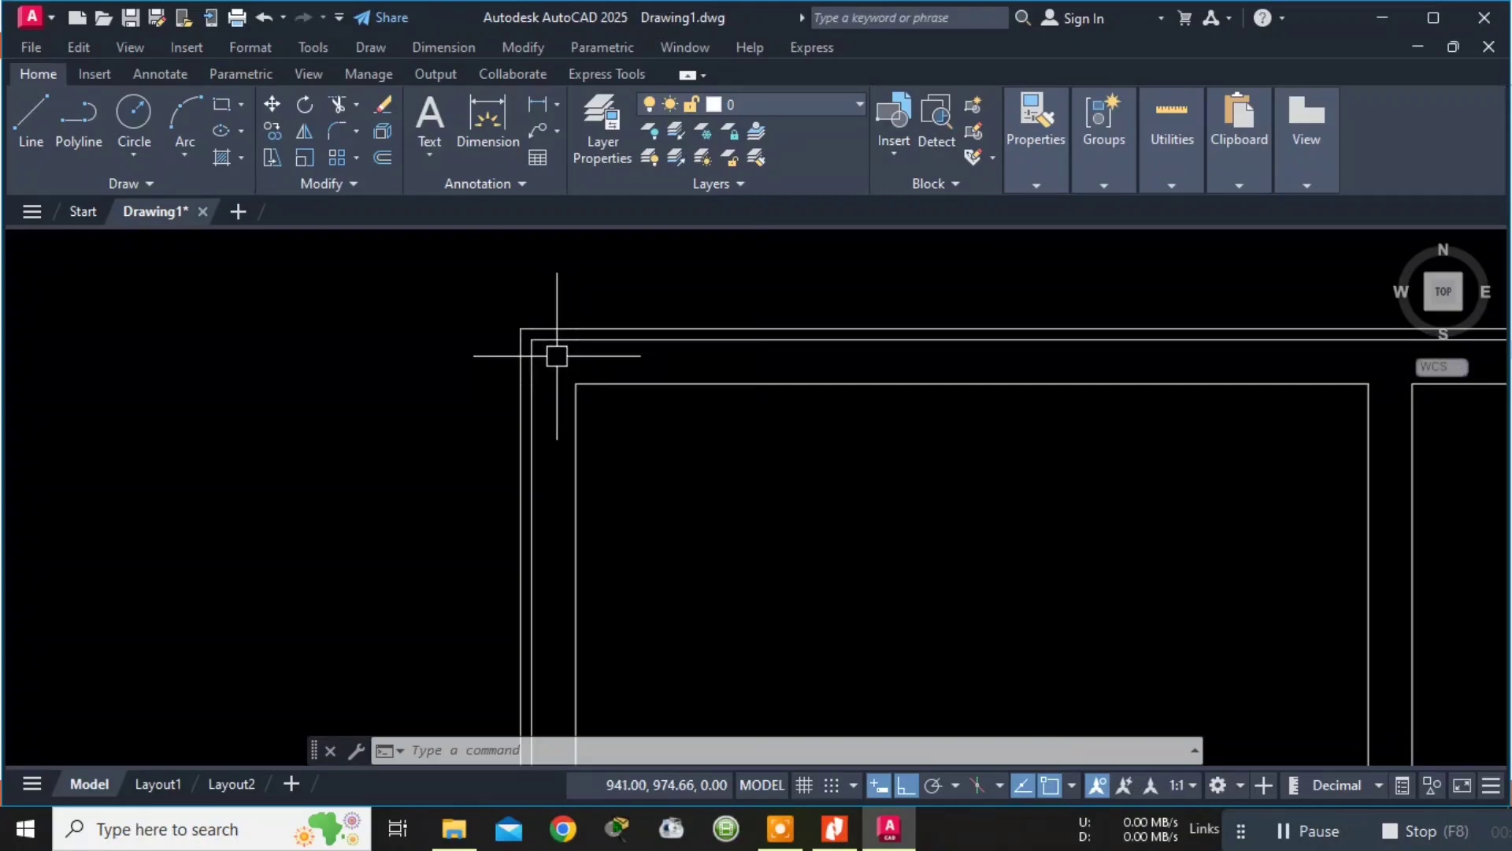
{"action": "scroll", "coordinate": [535, 345], "scroll_direction": "up", "scroll_amount": 4}
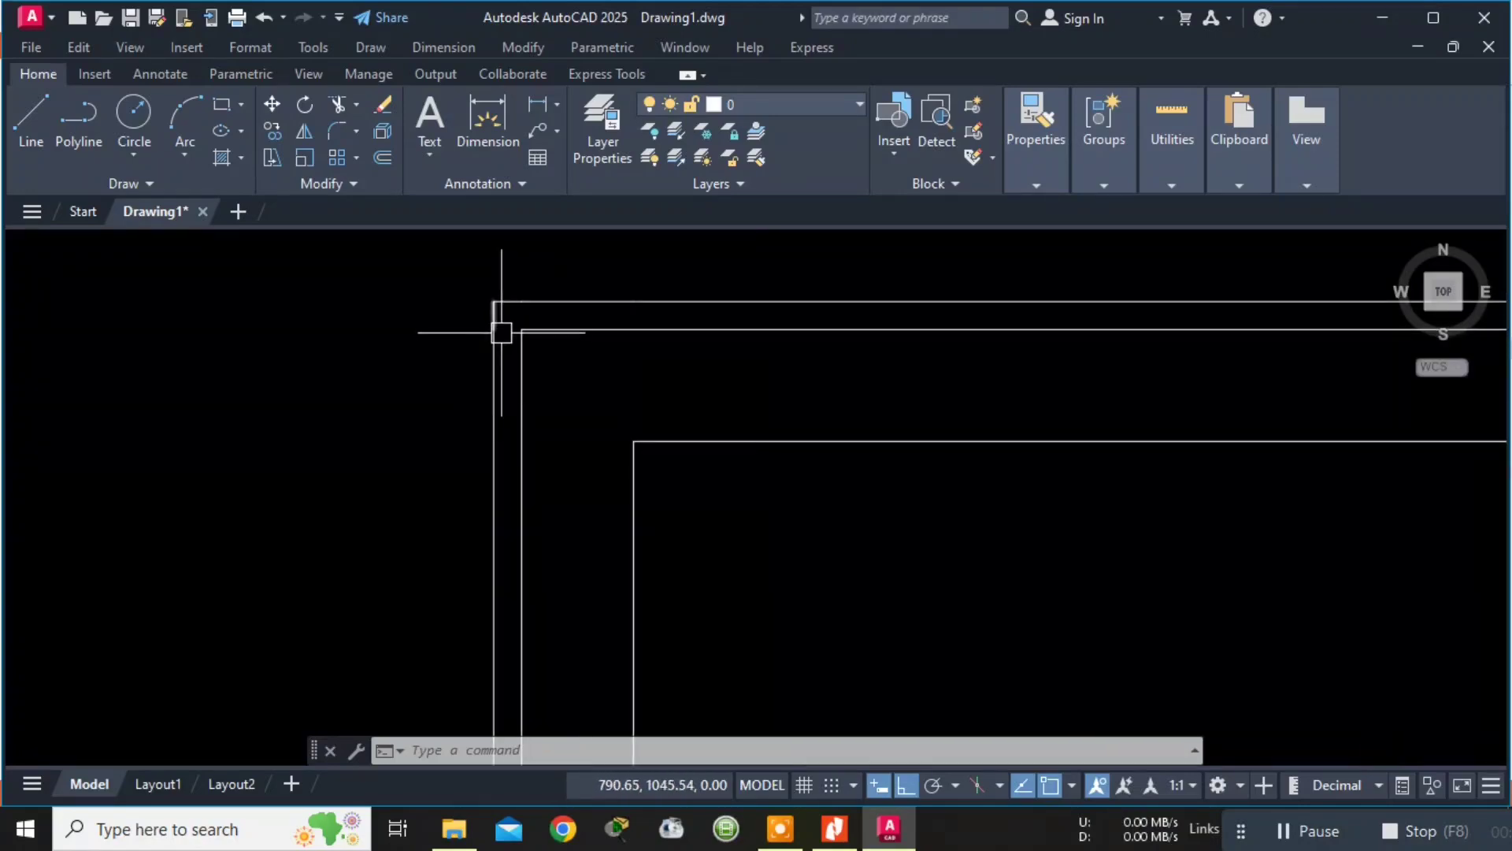
{"action": "scroll", "coordinate": [504, 328], "scroll_direction": "down", "scroll_amount": 6}
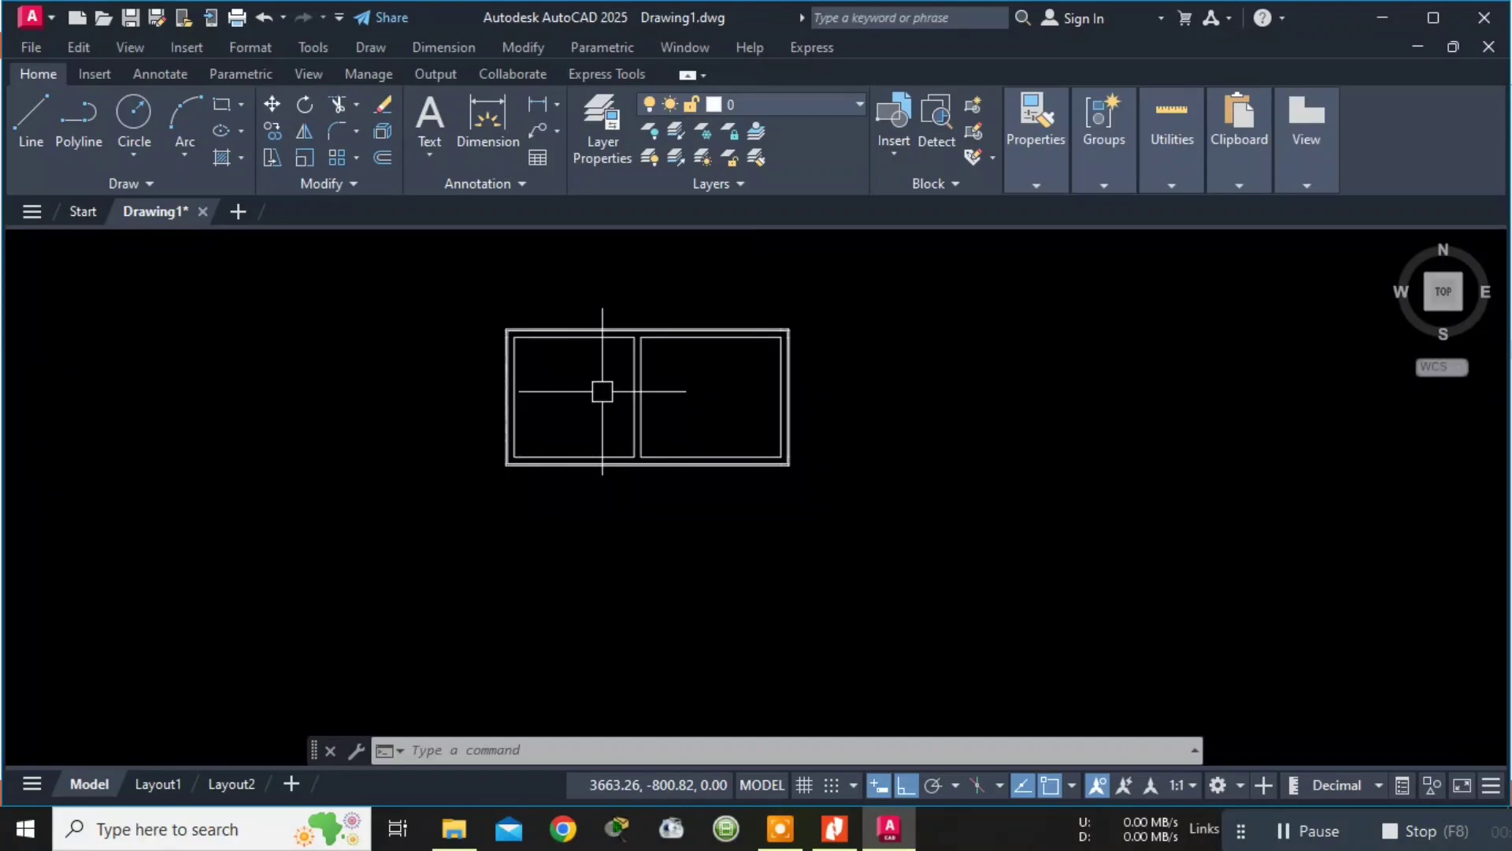
{"action": "scroll", "coordinate": [581, 369], "scroll_direction": "up", "scroll_amount": 5}
{"action": "scroll", "coordinate": [611, 364], "scroll_direction": "down", "scroll_amount": 4}
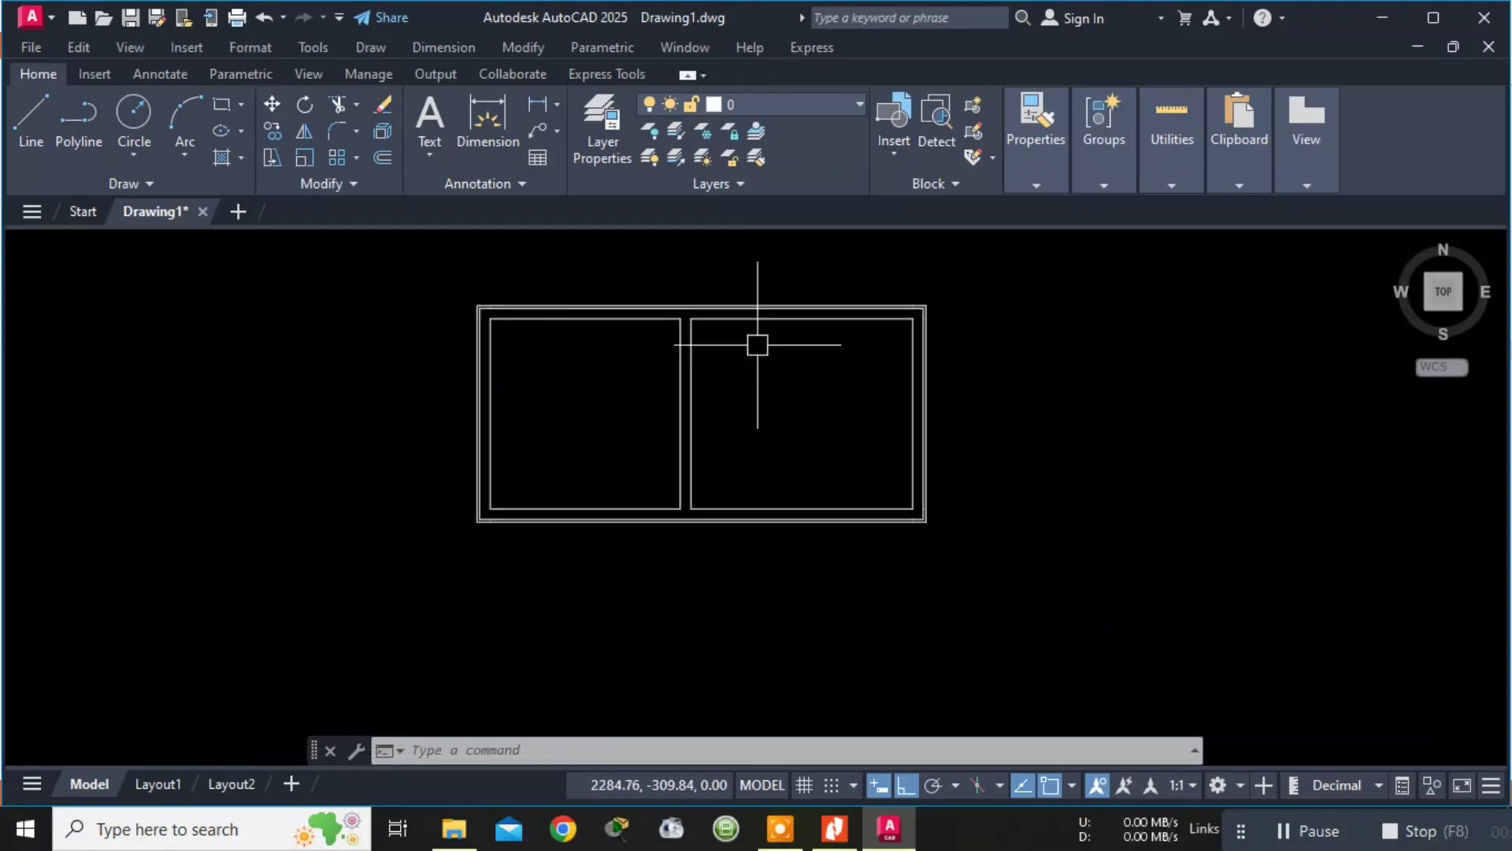
Switch to the reference PDF in Nitro Pro and examine the window positions in the plan and the schedule of doors and windows.
{"action": "key", "text": "alt+Tab"}
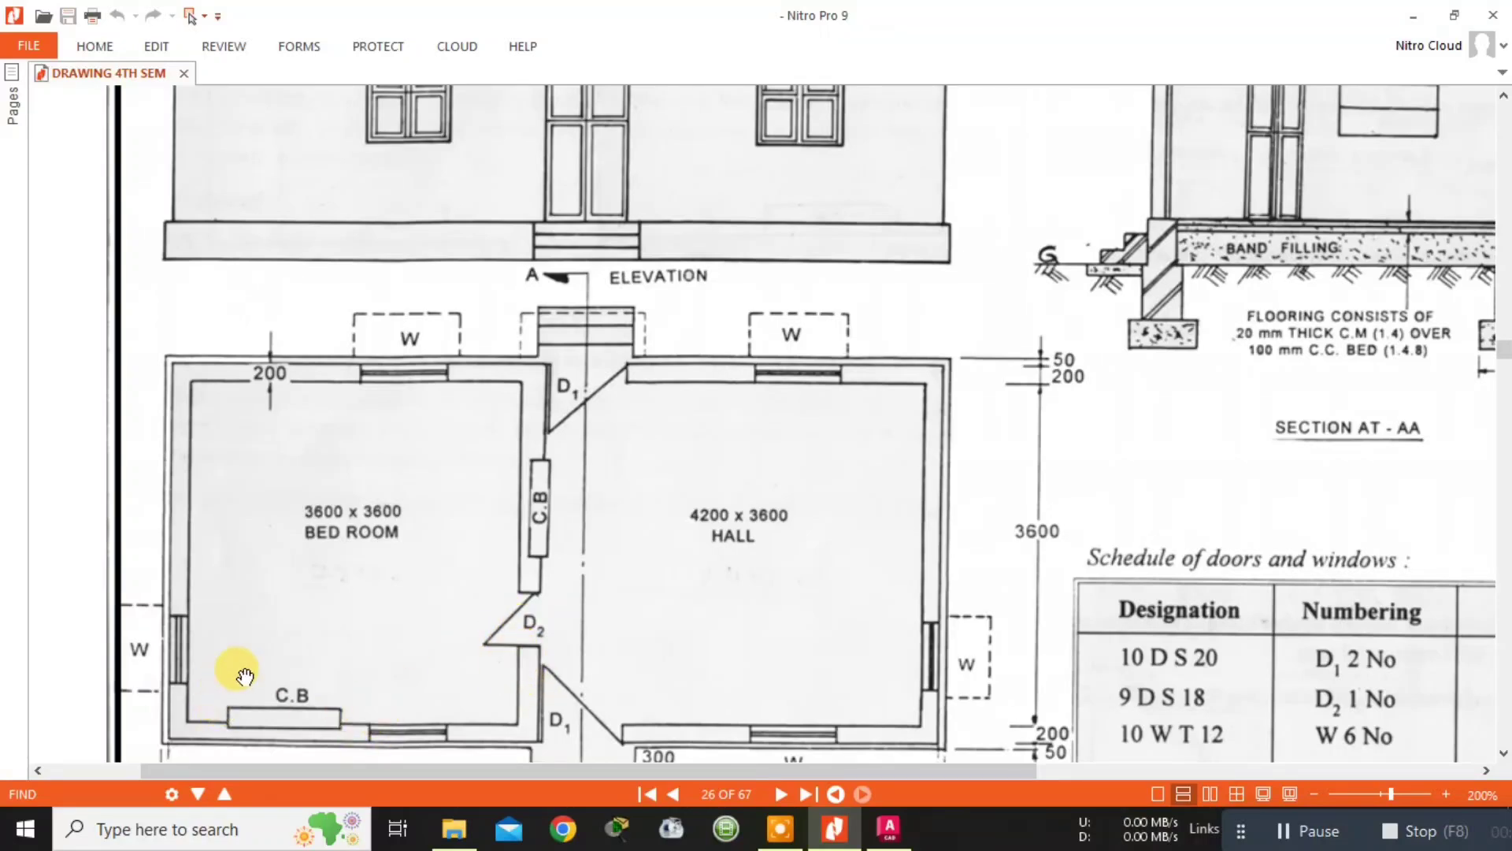
{"action": "scroll", "coordinate": [244, 676], "scroll_direction": "down", "scroll_amount": 2}
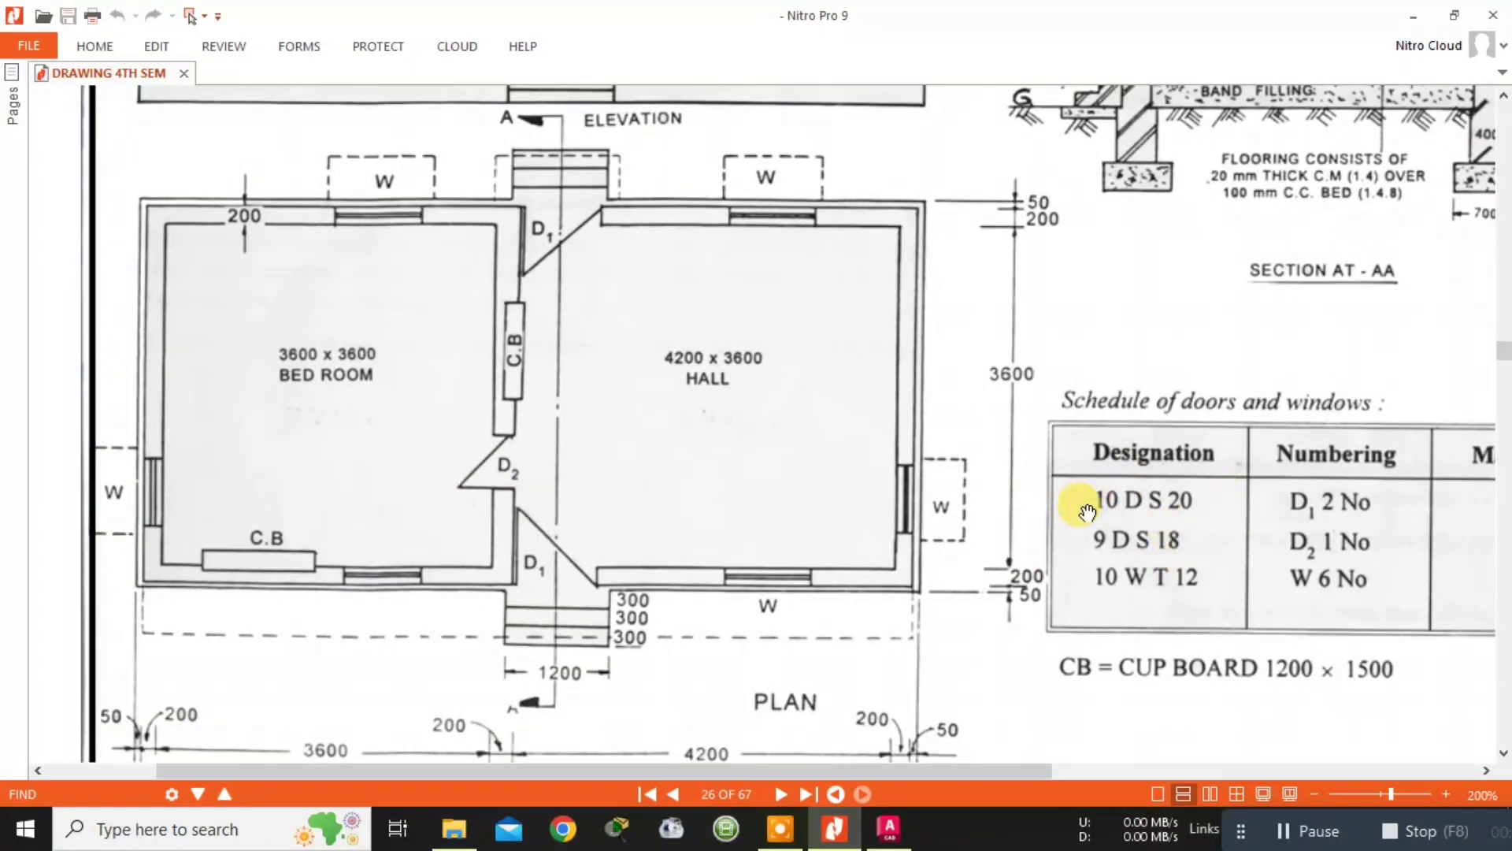
{"action": "scroll", "coordinate": [1087, 523], "scroll_direction": "right", "scroll_amount": 3}
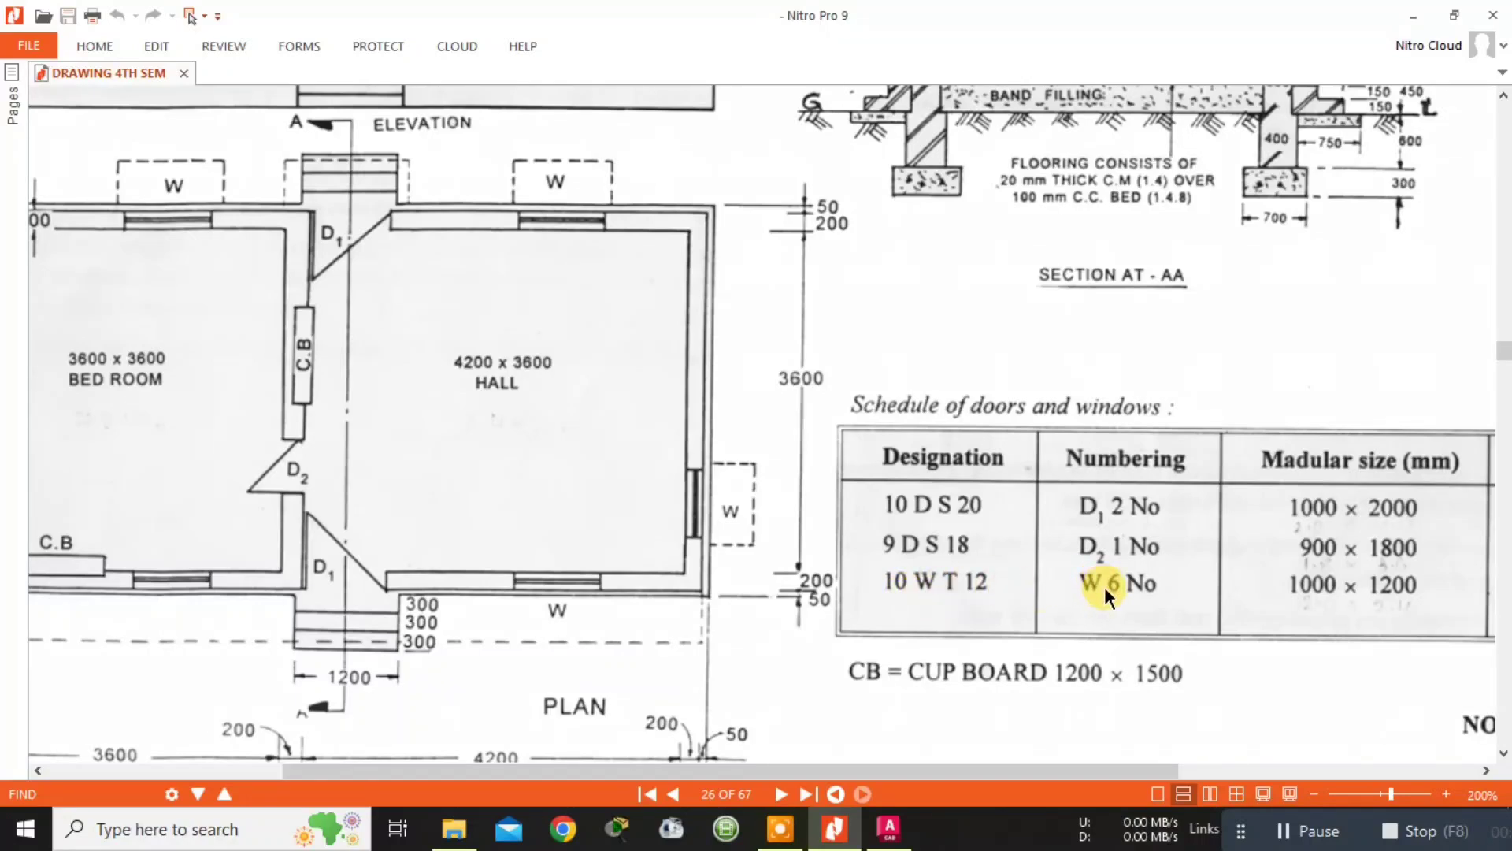
{"action": "left_click_drag", "start_coordinate": [542, 527], "coordinate": [702, 498]}
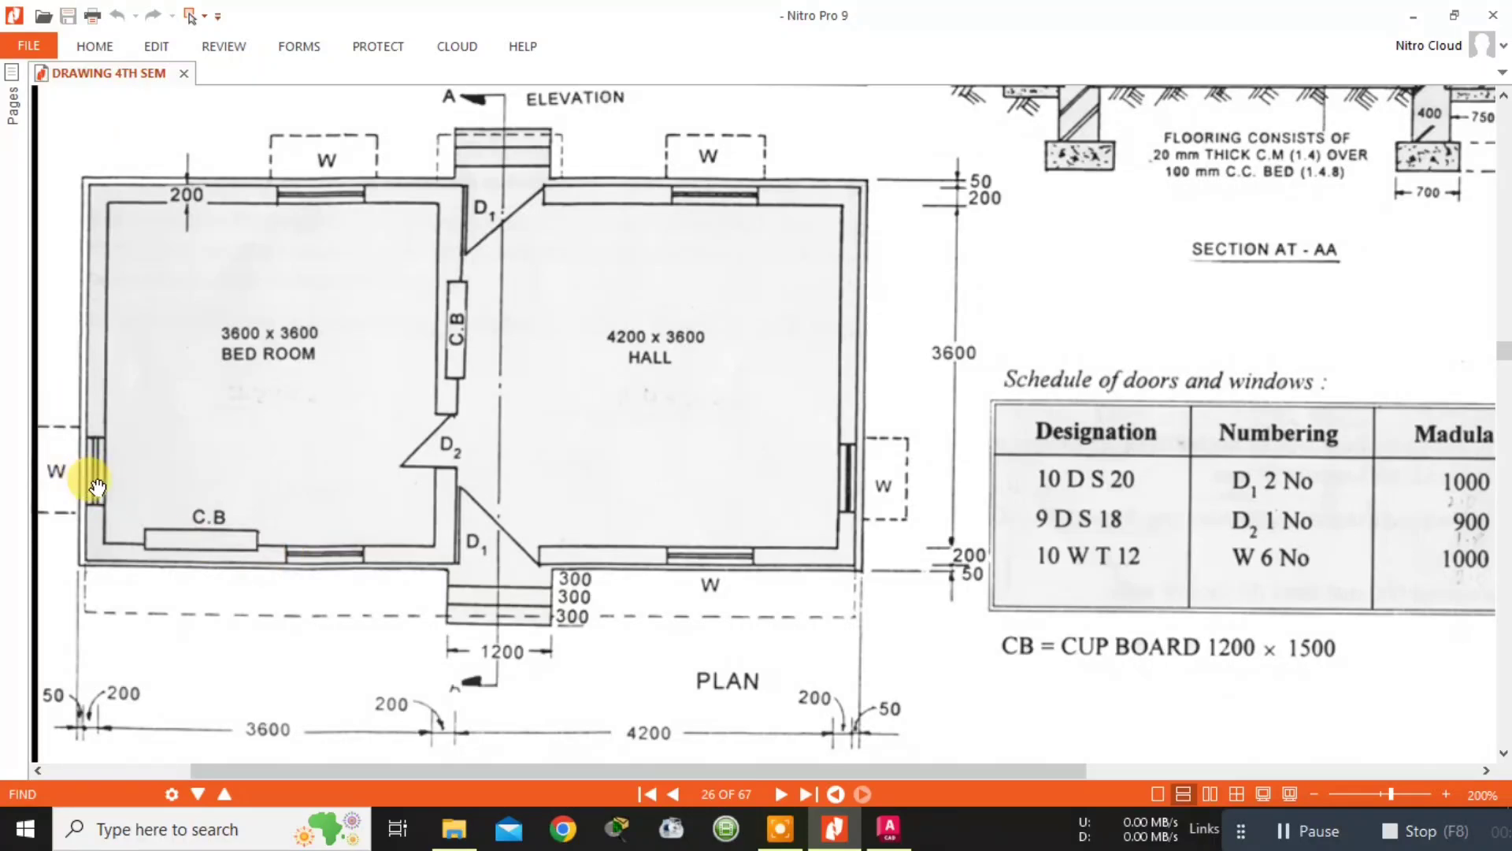
{"action": "left_click_drag", "start_coordinate": [1276, 560], "coordinate": [1200, 563]}
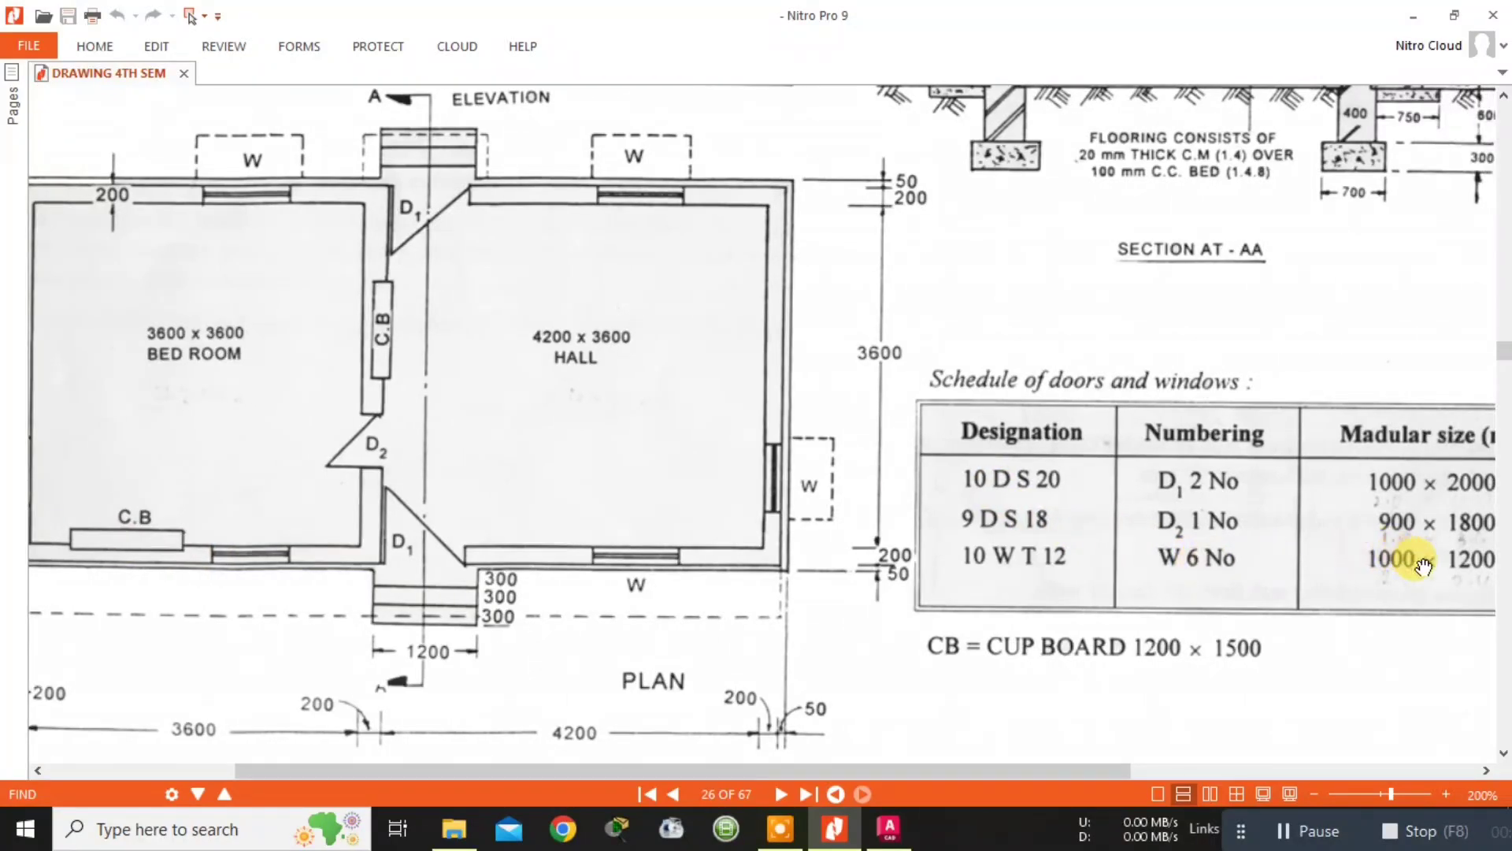
{"action": "left_click_drag", "start_coordinate": [1425, 565], "coordinate": [1355, 574]}
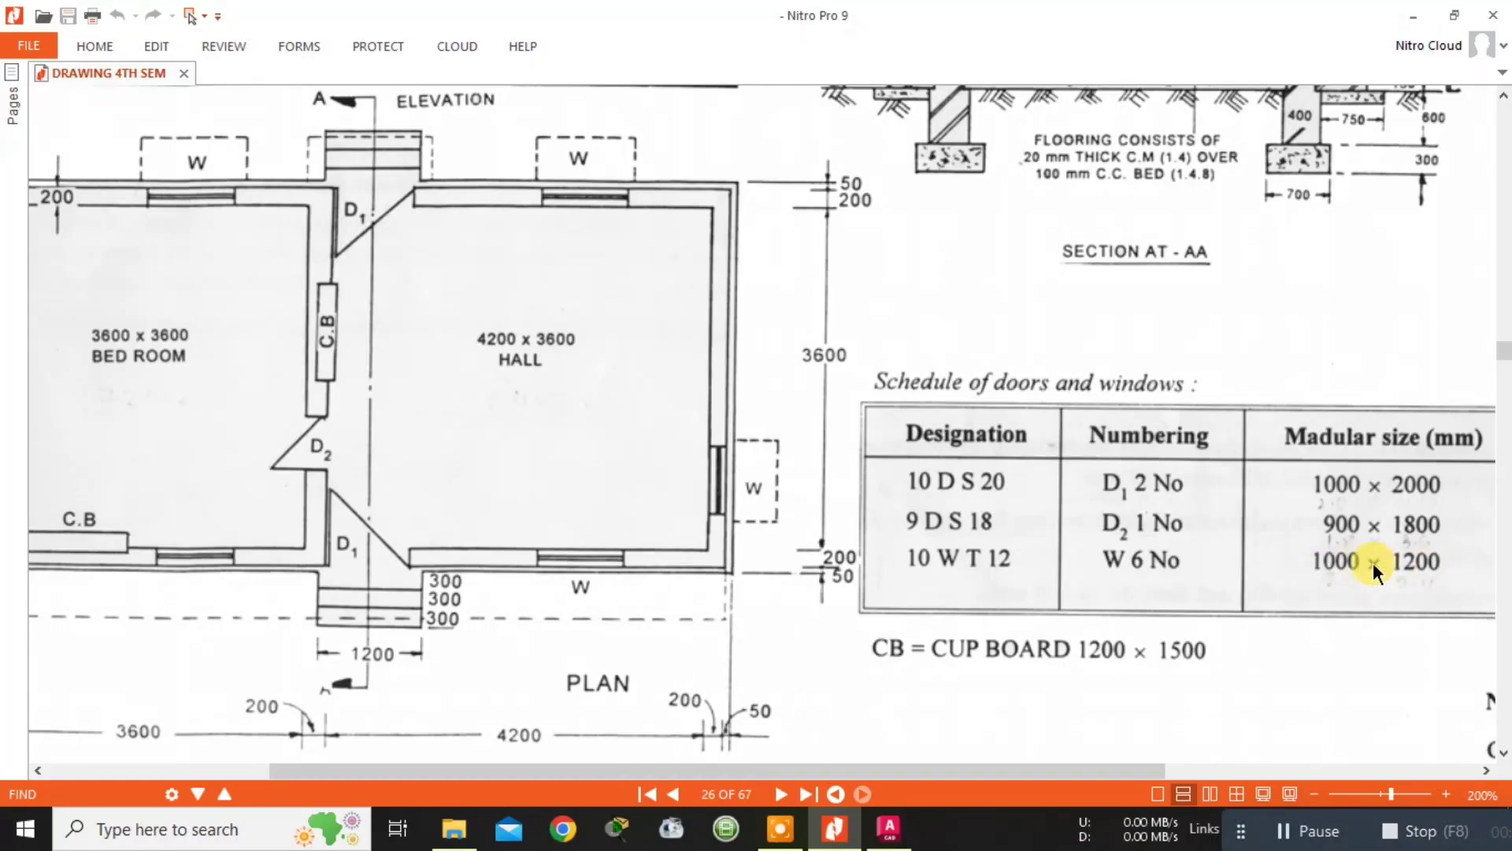
Switch back to AutoCAD and draw a vertical line across the hall's lower wall, marking the left side of the window.
{"action": "key", "text": "alt+Tab"}
{"action": "scroll", "coordinate": [819, 520], "scroll_direction": "up", "scroll_amount": 3}
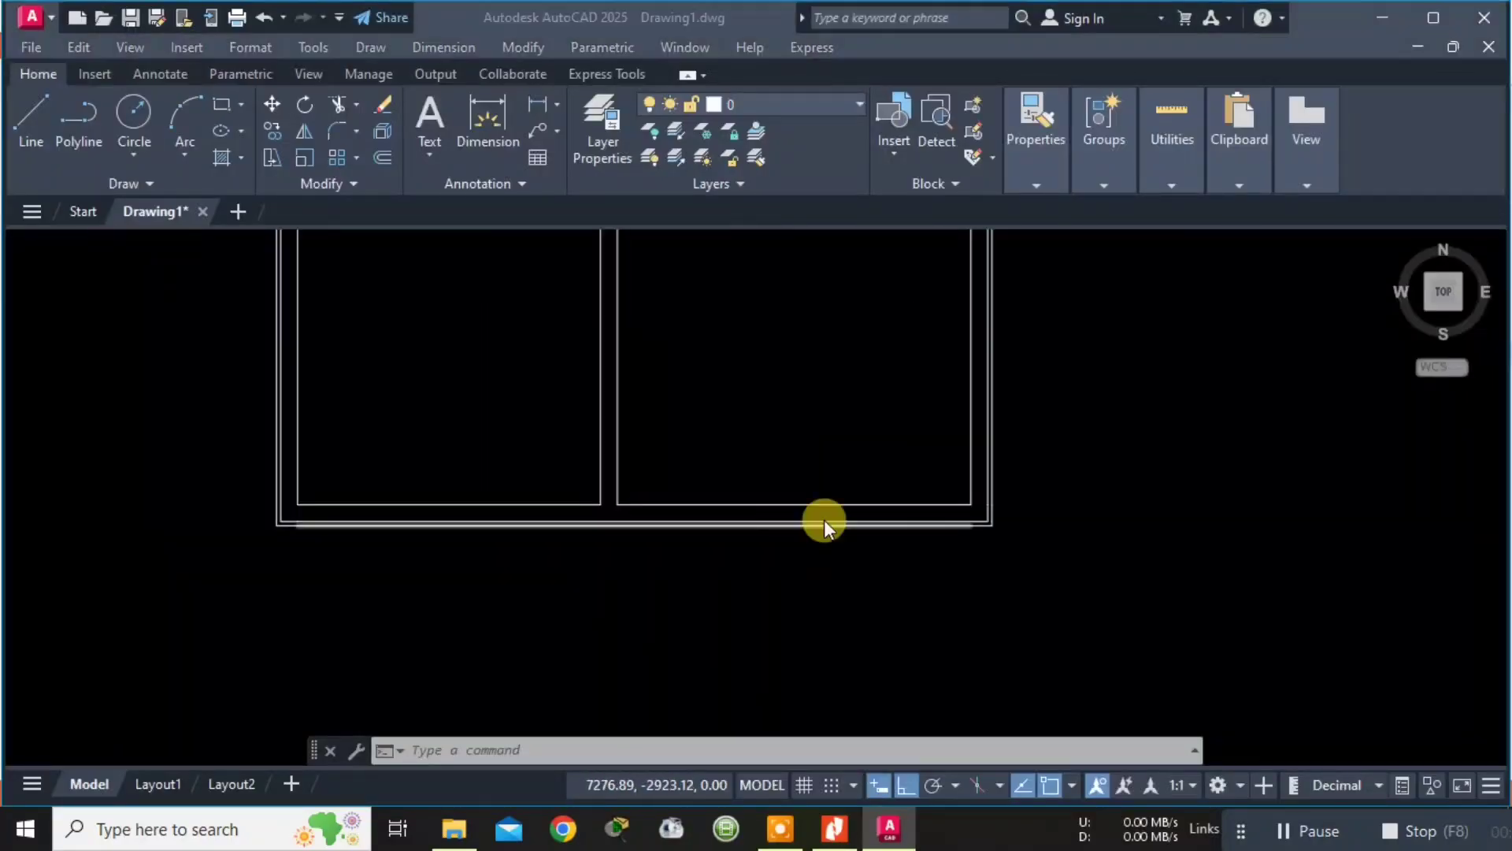
{"action": "key", "text": "alt+Tab"}
{"action": "key", "text": "alt+Tab"}
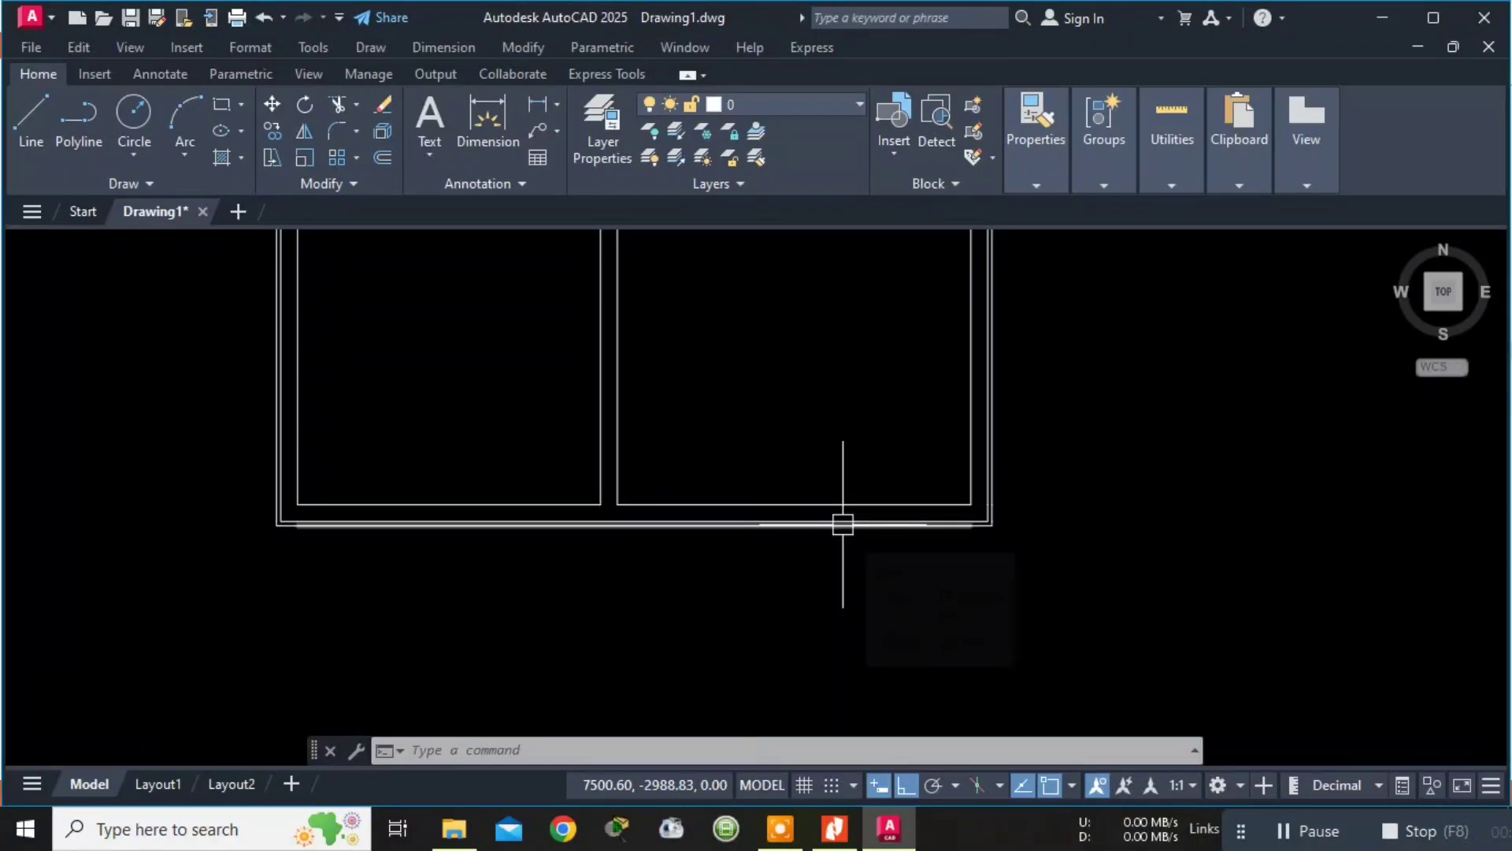
{"action": "scroll", "coordinate": [843, 524], "scroll_direction": "up", "scroll_amount": 4}
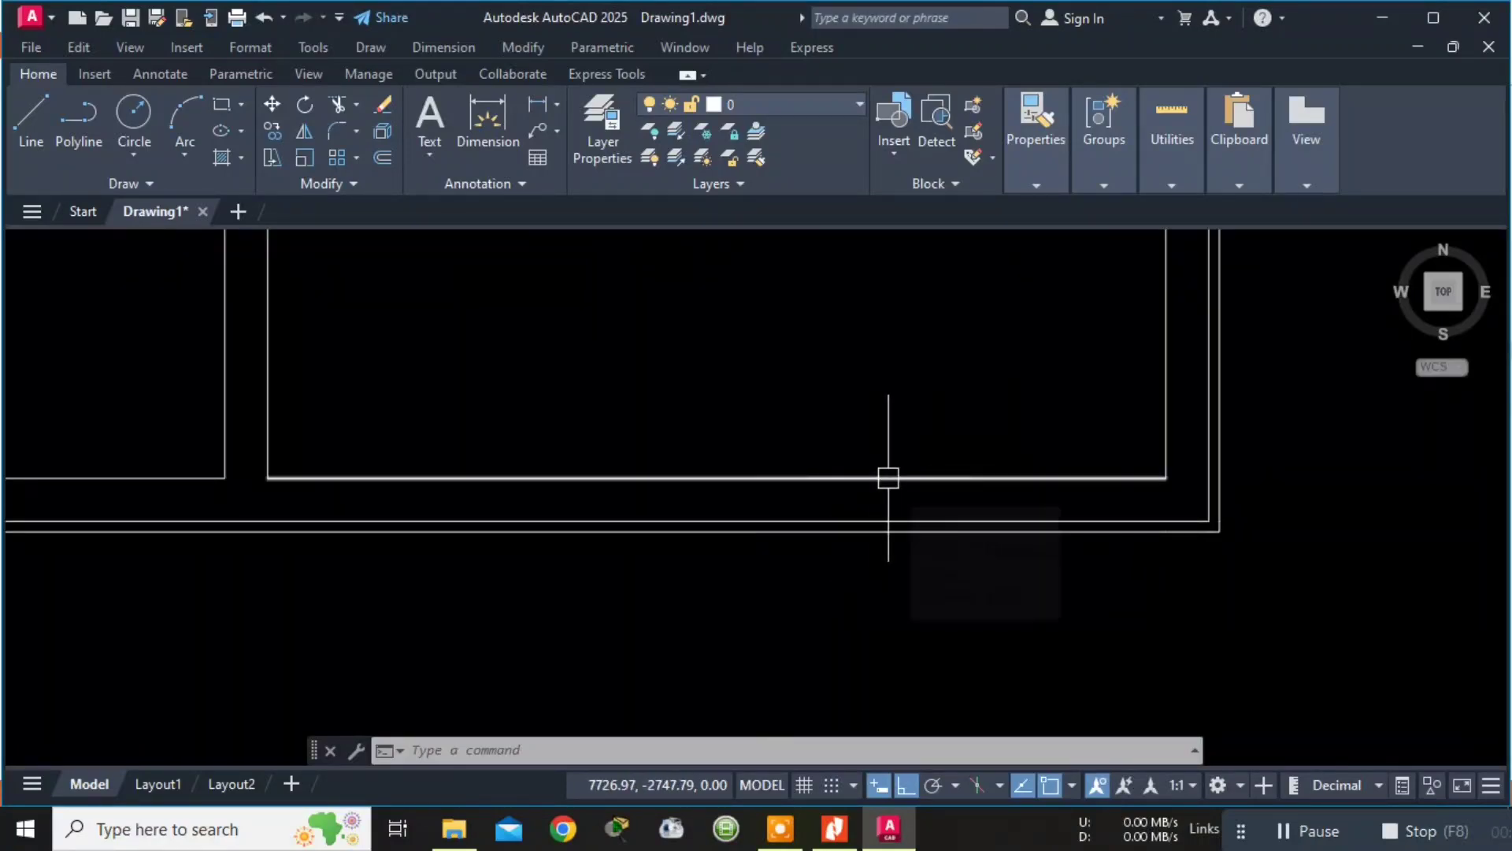
{"action": "type", "text": "L"}
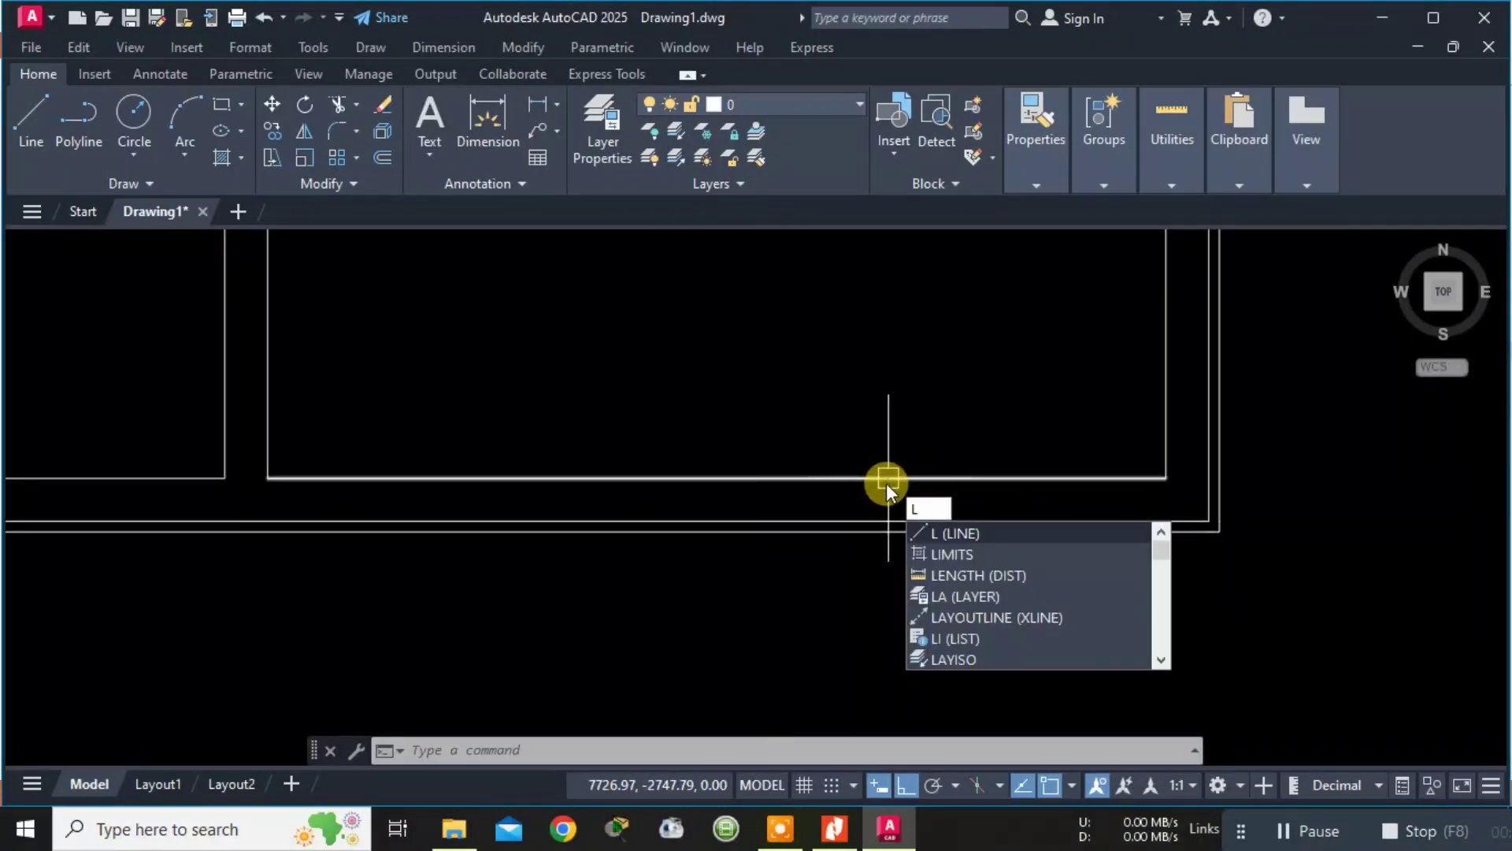
{"action": "key", "text": "Return"}
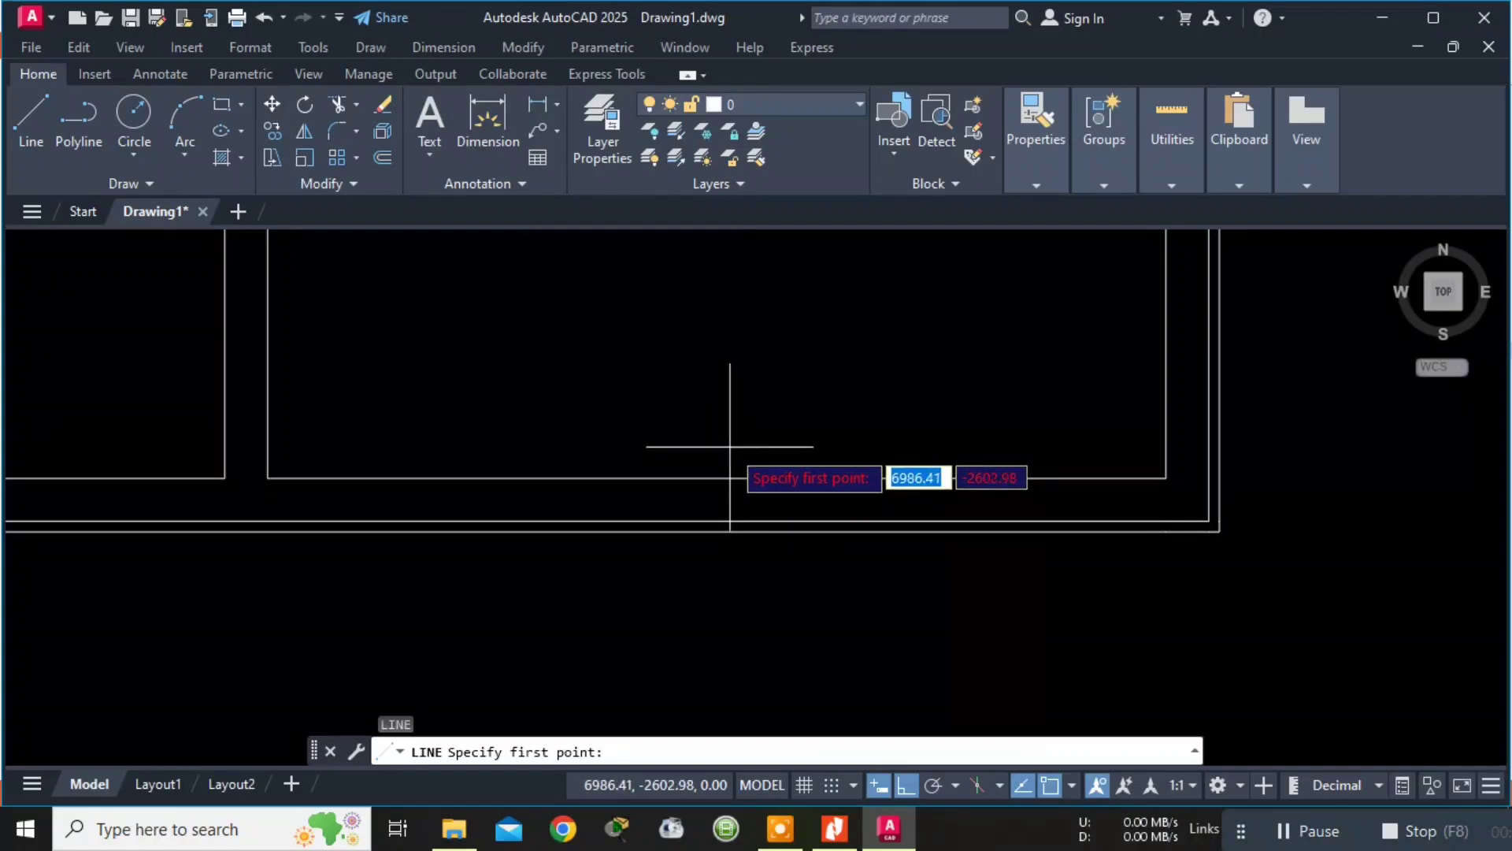
{"action": "left_click", "coordinate": [689, 443]}
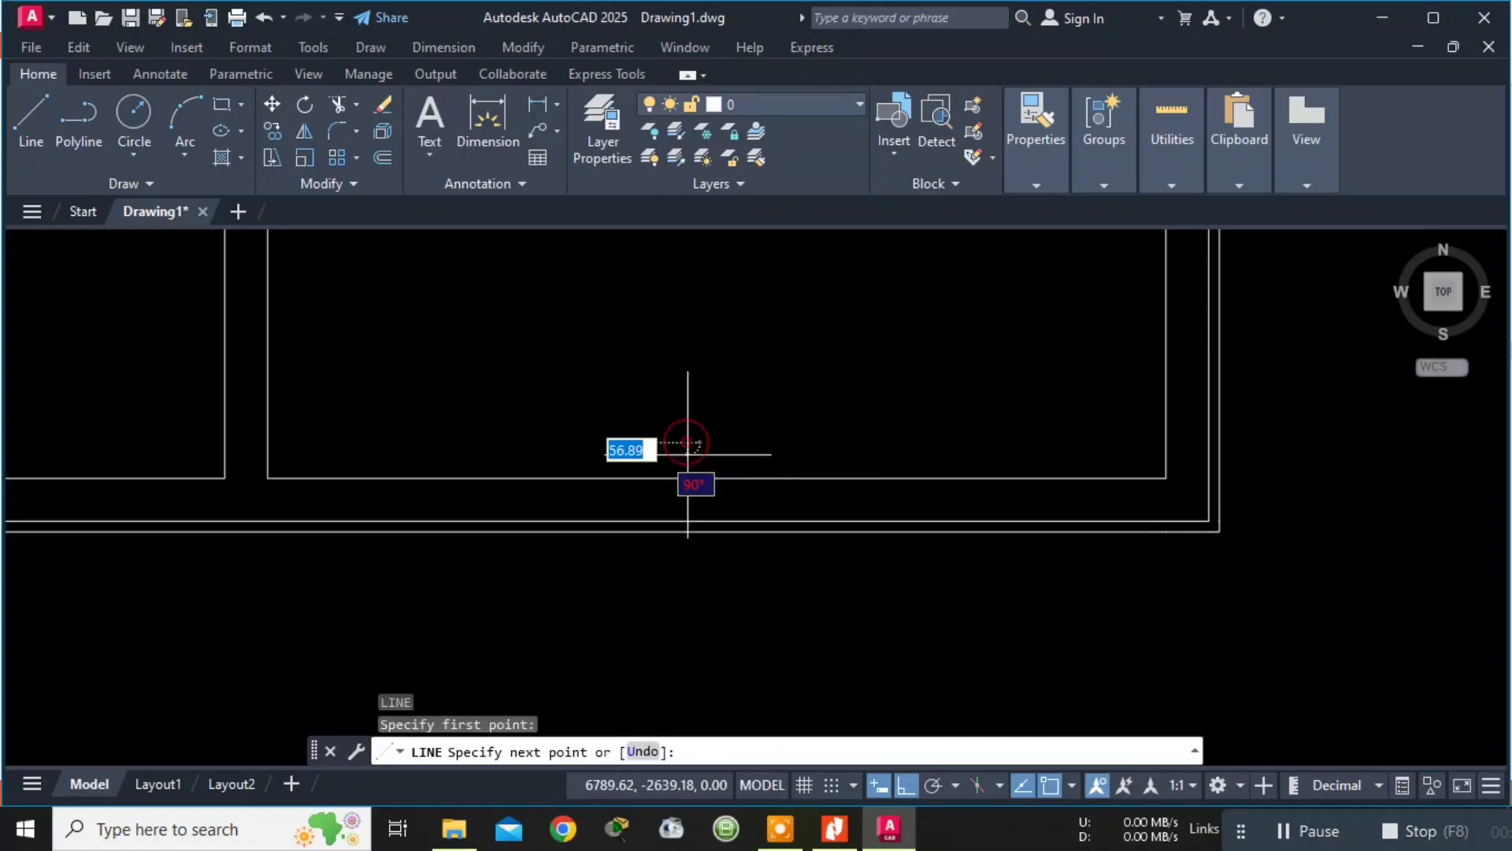
{"action": "left_click", "coordinate": [689, 564]}
{"action": "key", "text": "Escape"}
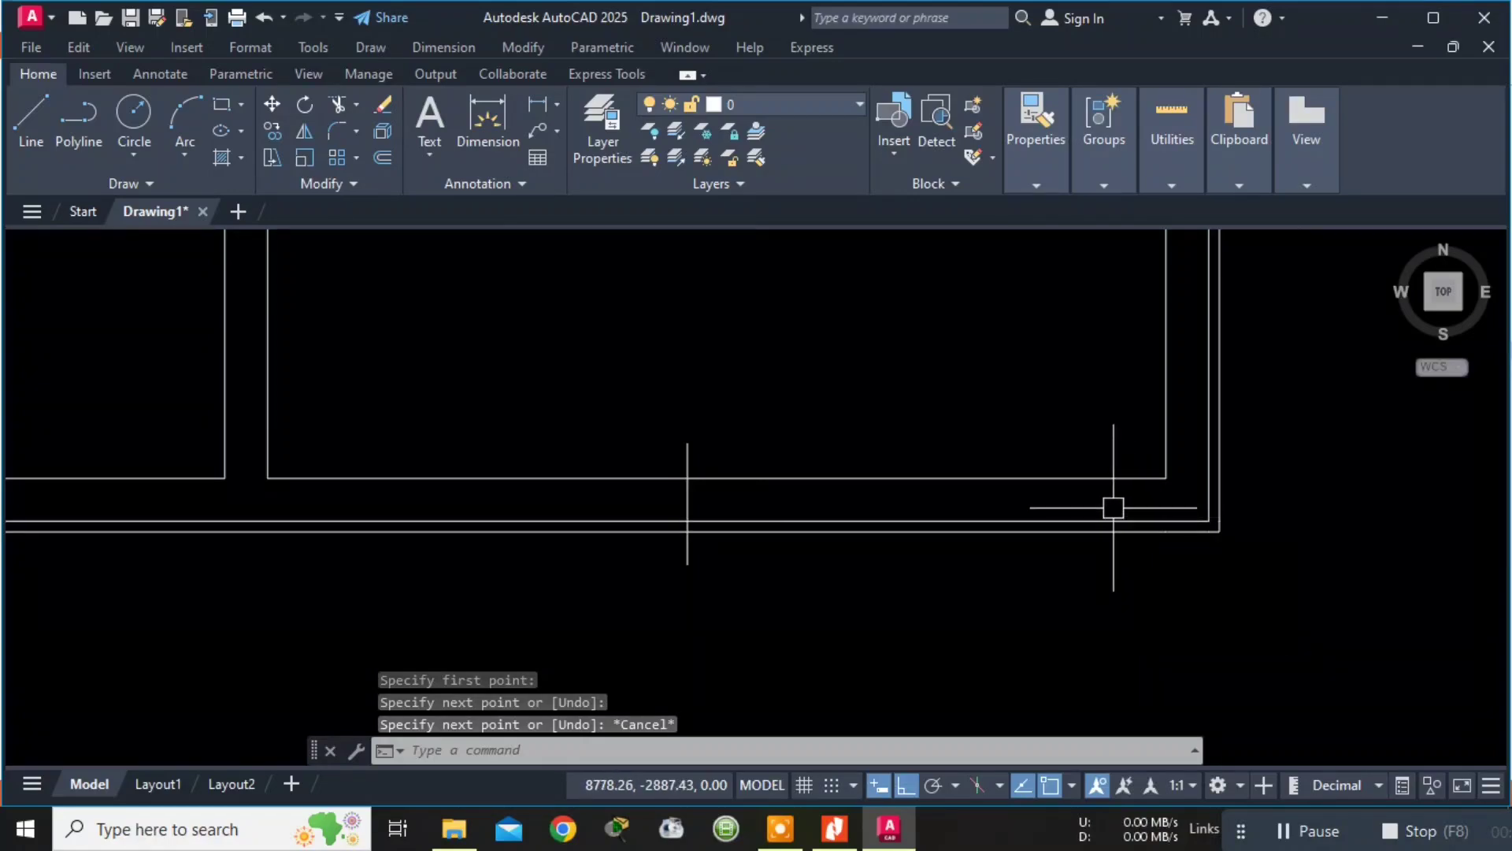
Offset the vertical window line 1000 to the right along the hall's lower wall.
{"action": "type", "text": "off"}
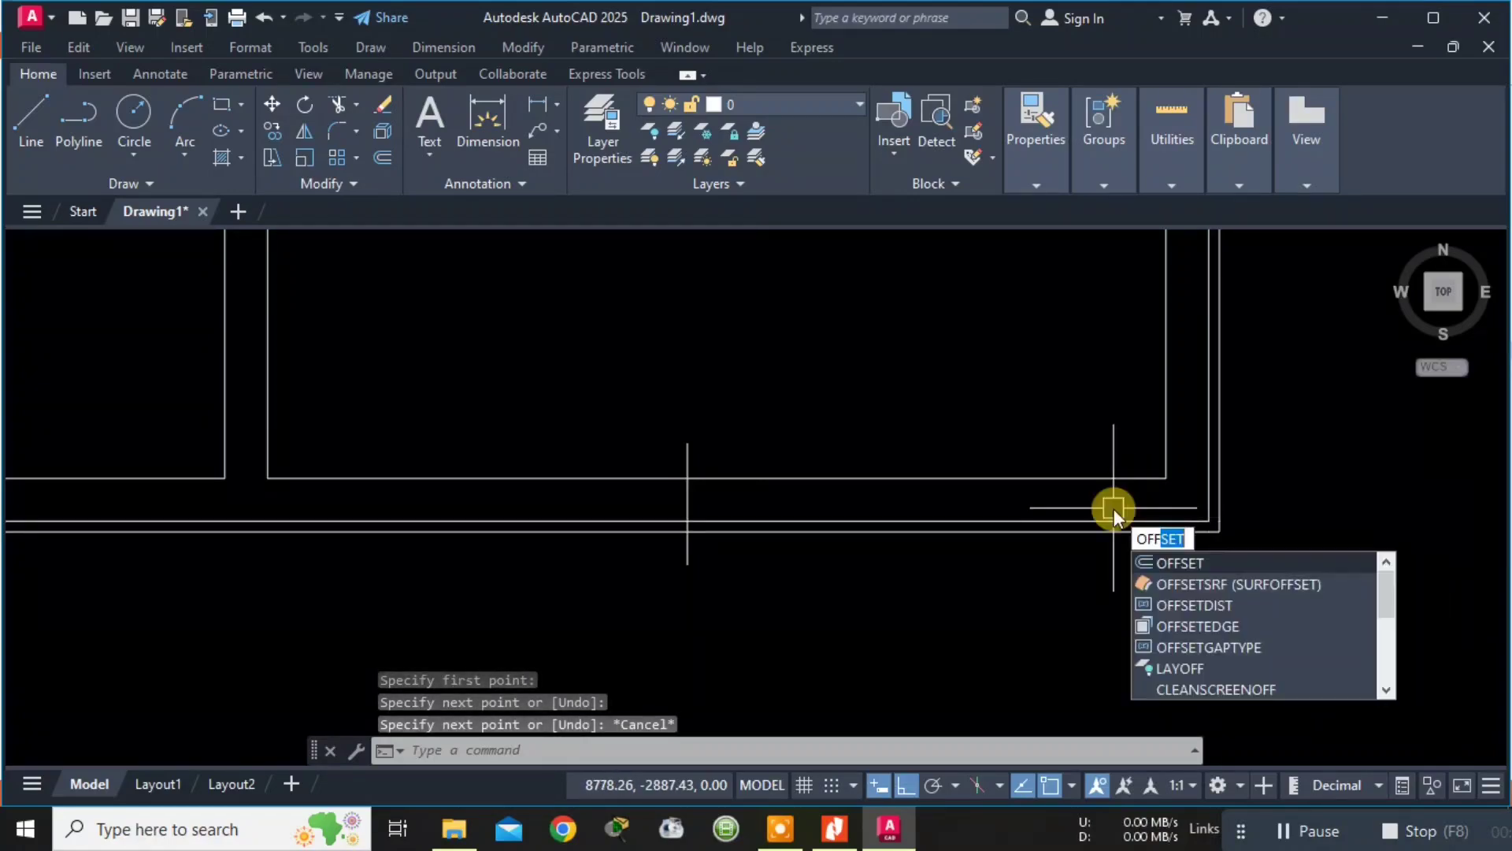
{"action": "key", "text": "Return"}
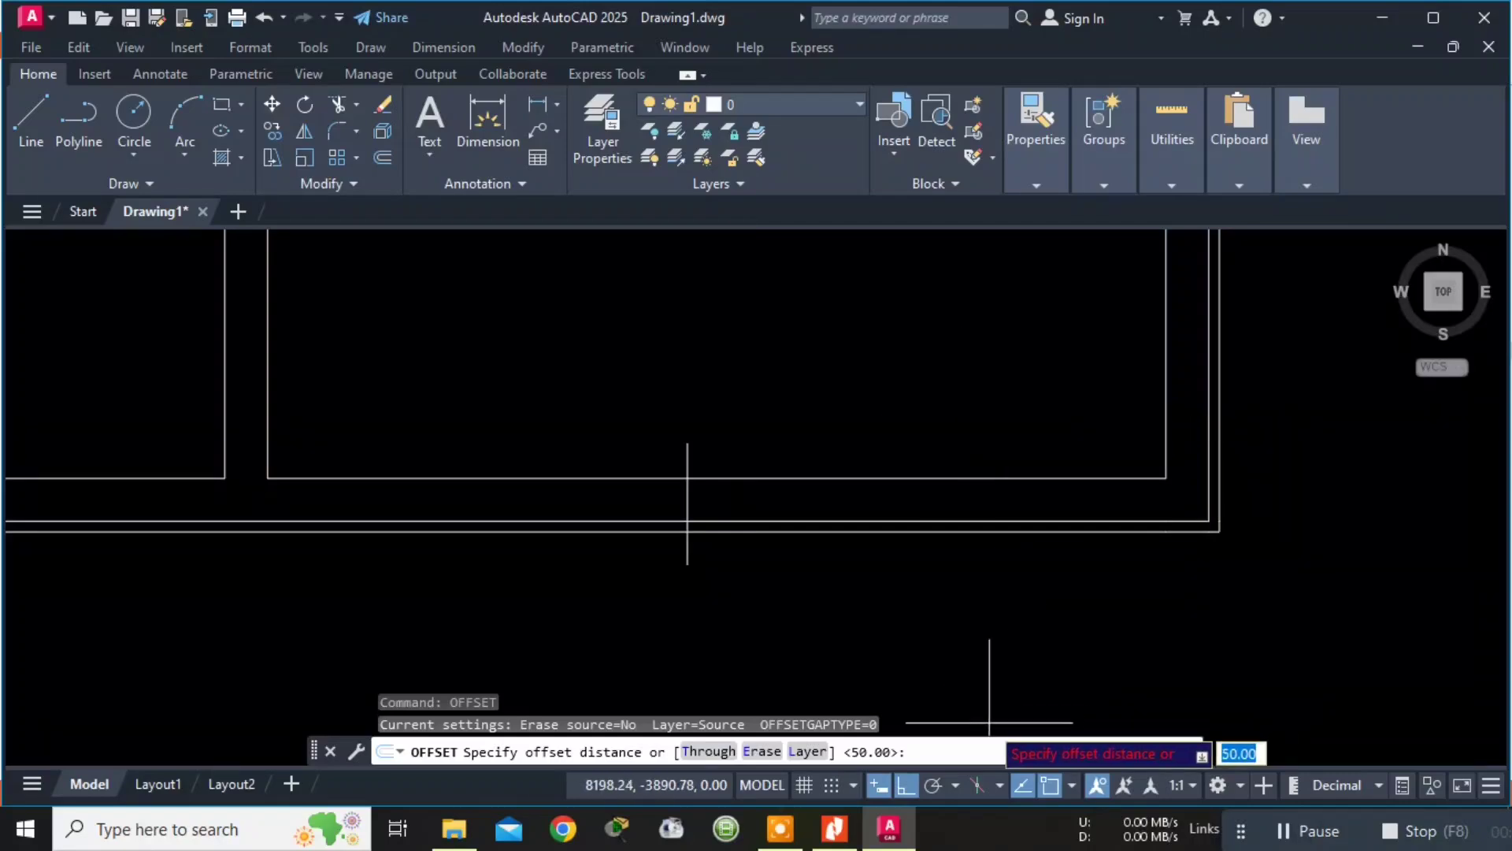
{"action": "left_click", "coordinate": [956, 749]}
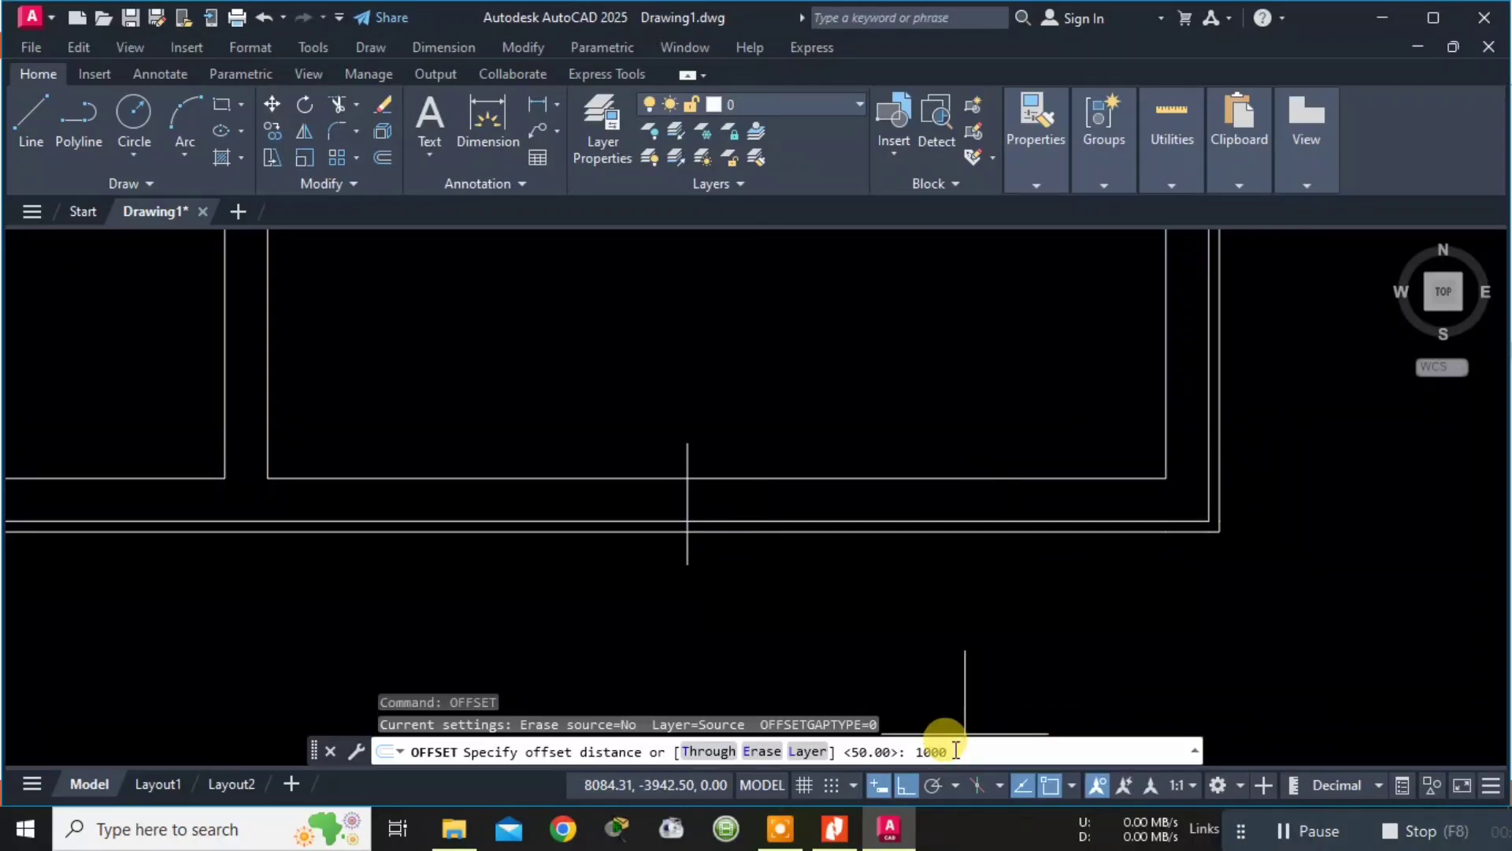
{"action": "key", "text": "Return"}
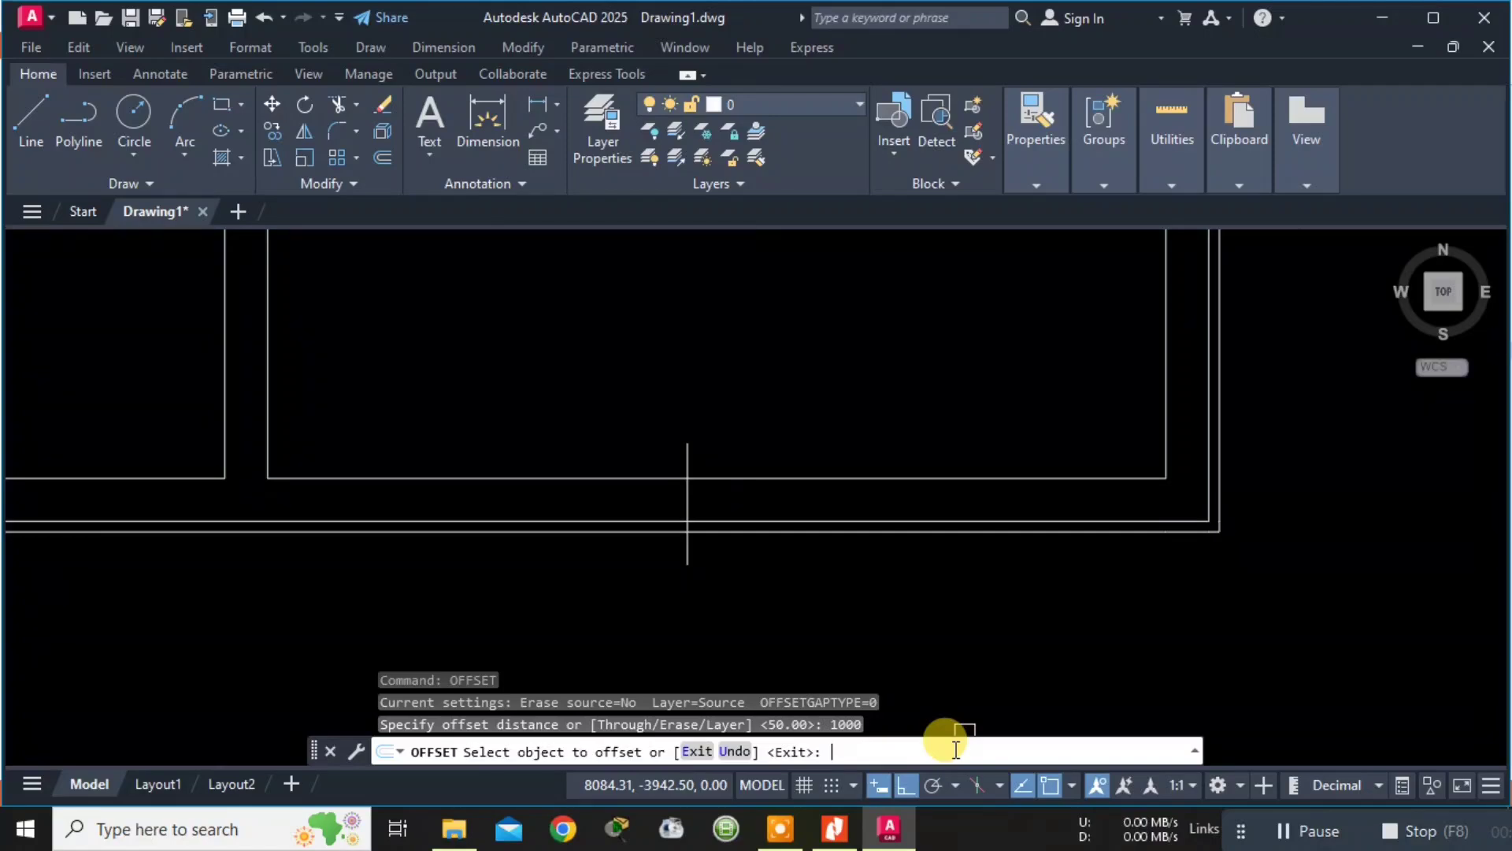
{"action": "left_click", "coordinate": [690, 452]}
{"action": "left_click", "coordinate": [895, 439]}
{"action": "scroll", "coordinate": [957, 437], "scroll_direction": "down", "scroll_amount": 4}
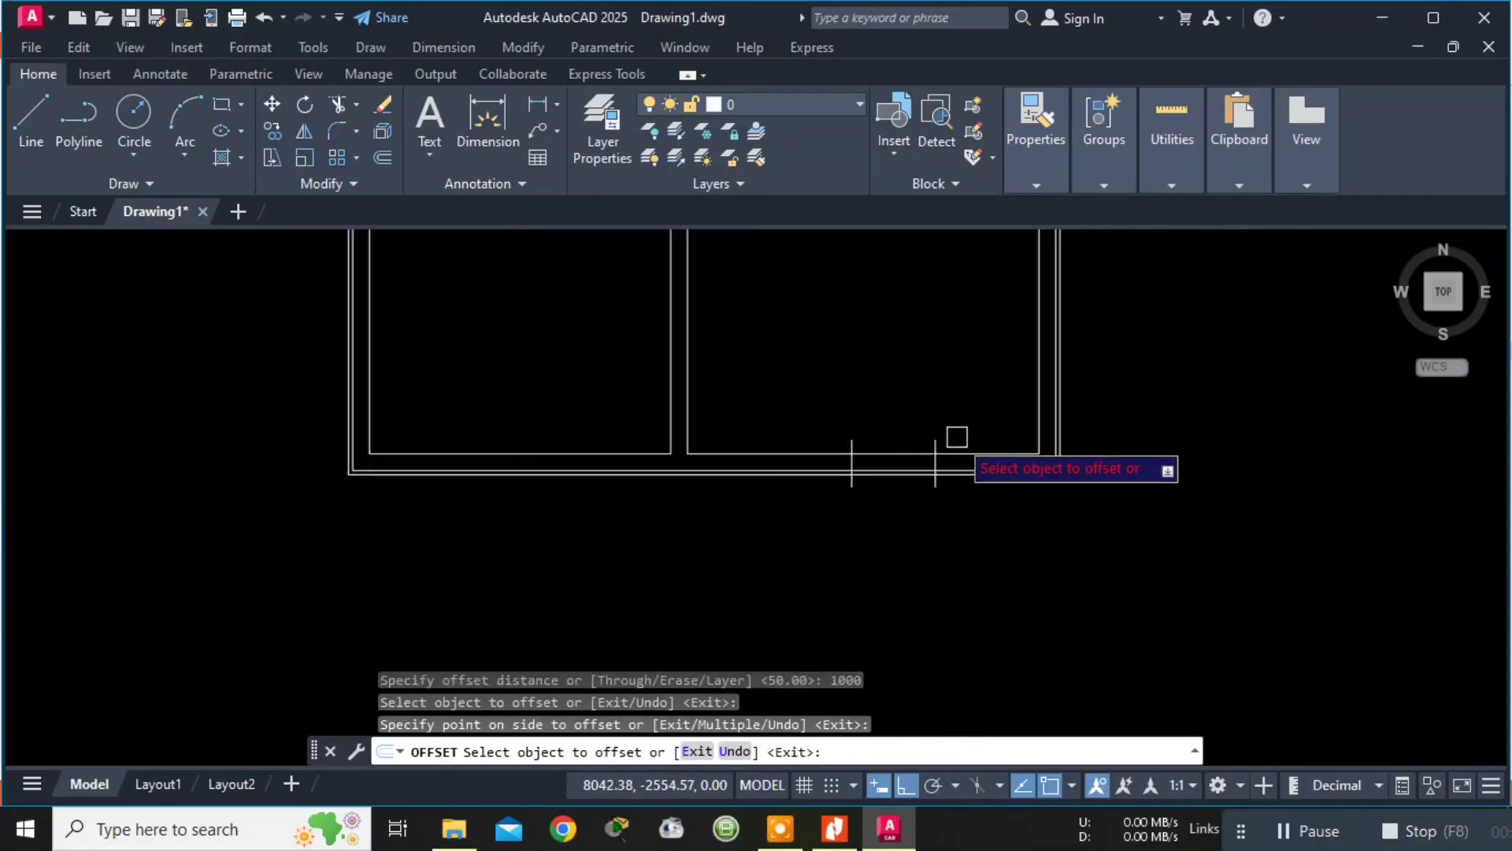
{"action": "scroll", "coordinate": [931, 445], "scroll_direction": "up", "scroll_amount": 6}
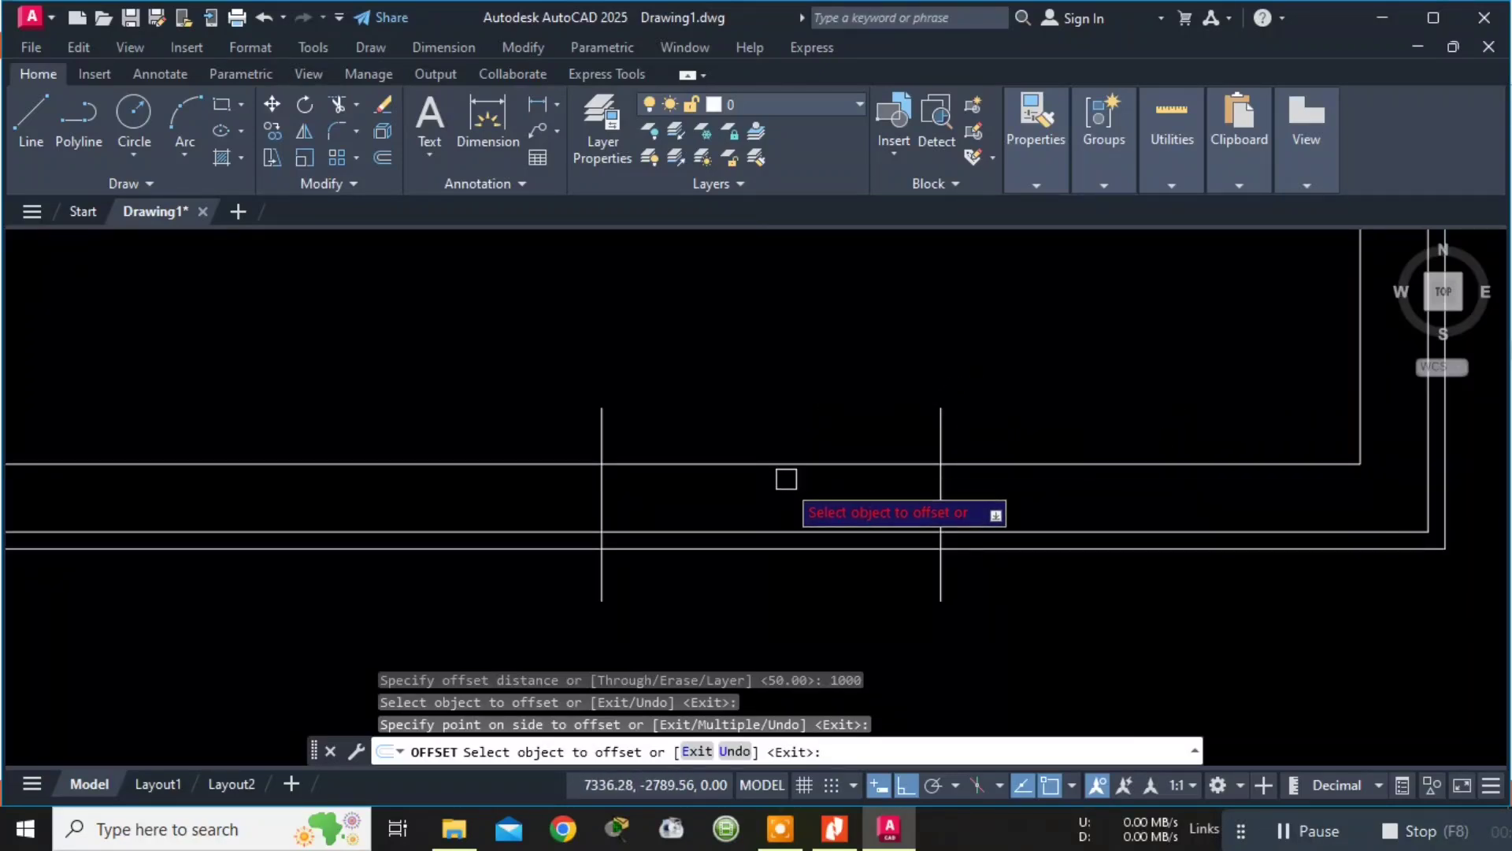
{"action": "scroll", "coordinate": [767, 493], "scroll_direction": "up", "scroll_amount": 2}
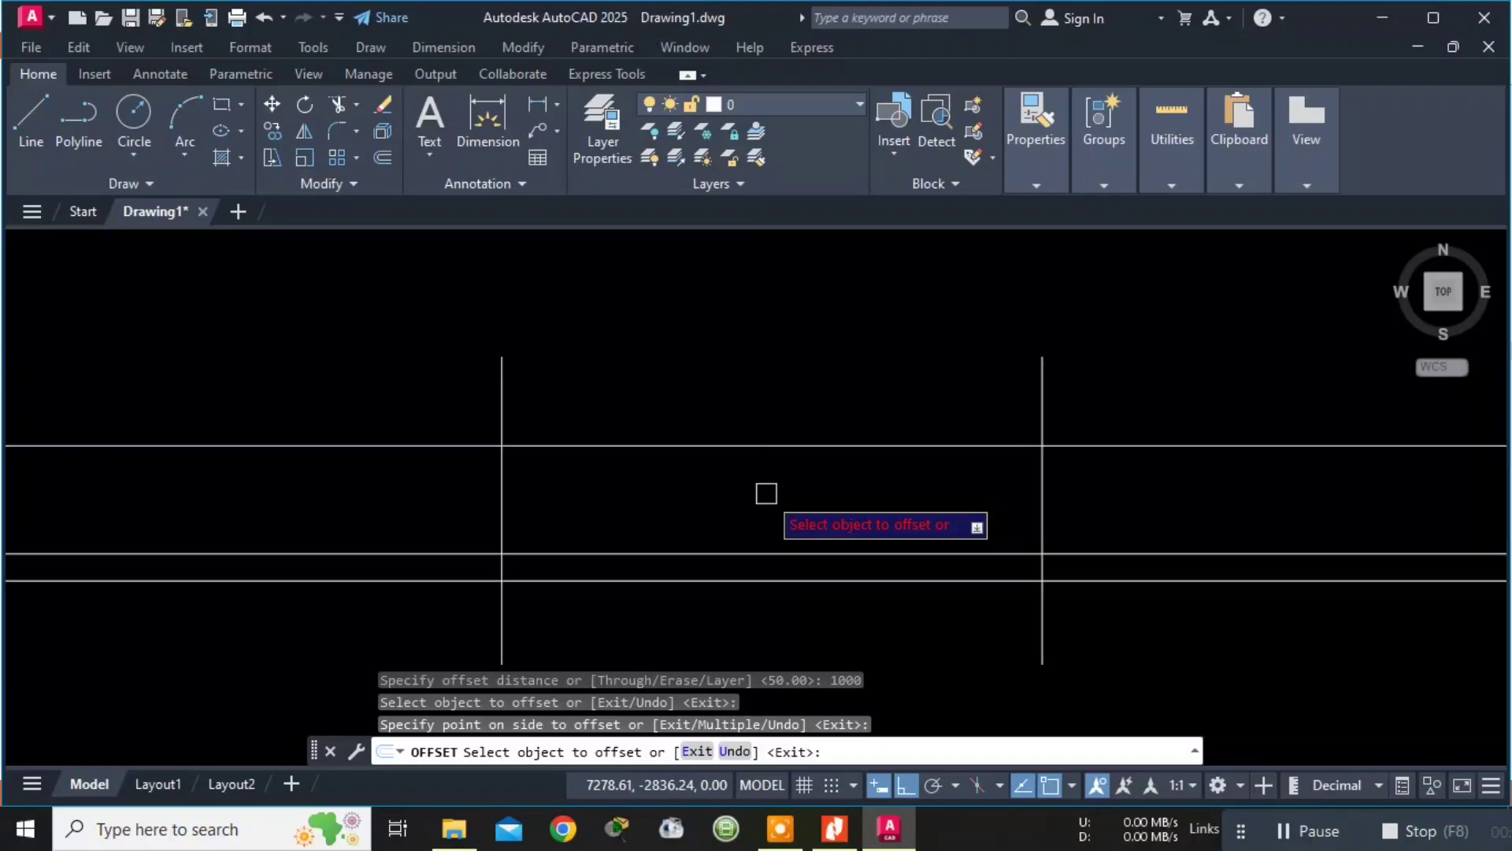
{"action": "key", "text": "Escape"}
Switch to the reference PDF in Nitro Pro and examine the window symbol in the hall's lower wall and the window size.
{"action": "key", "text": "alt+Tab"}
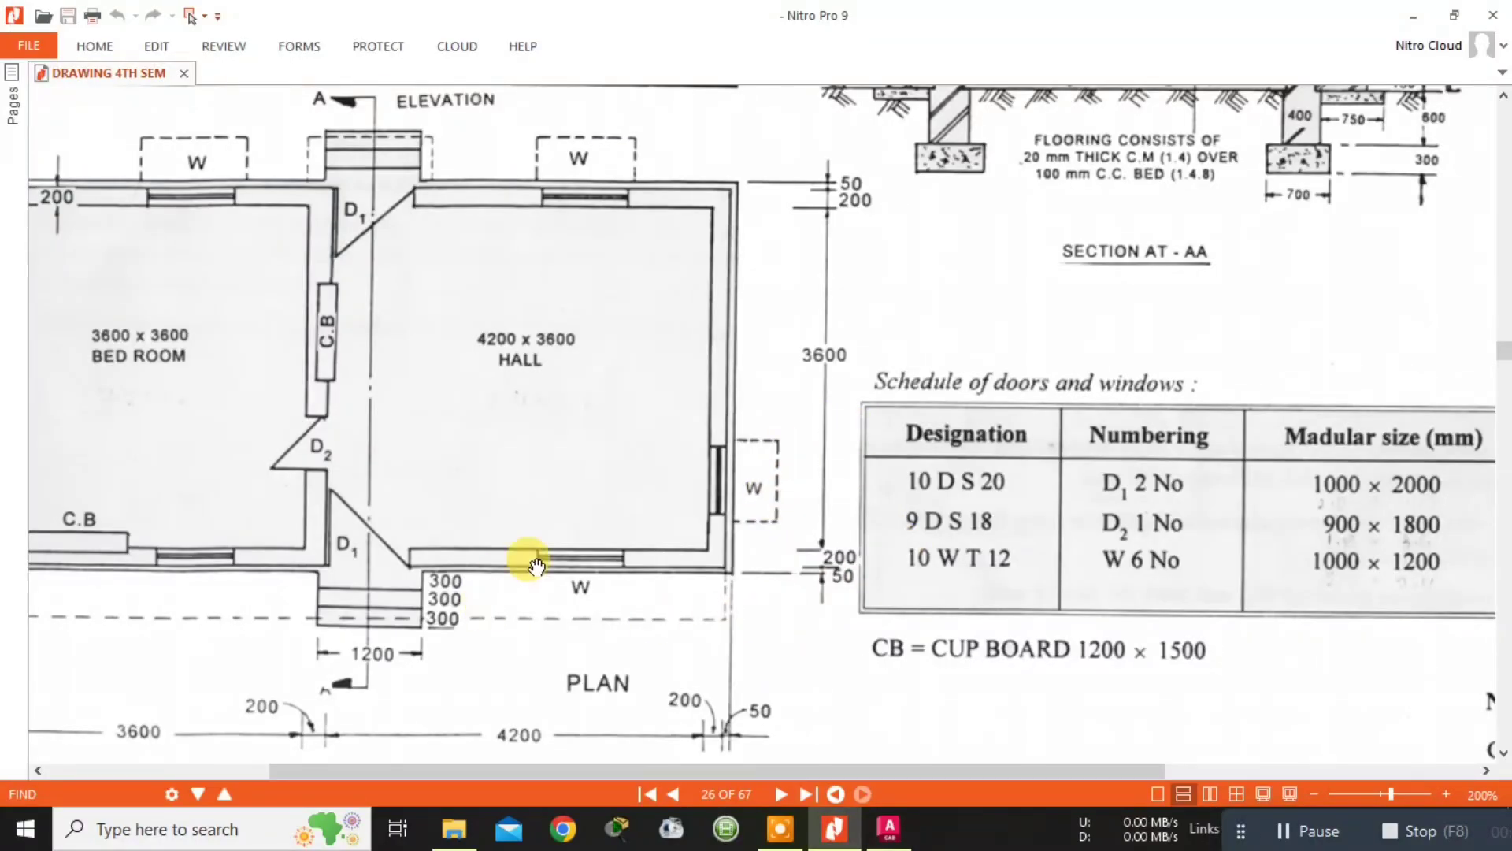
{"action": "scroll", "coordinate": [535, 566], "scroll_direction": "up", "scroll_amount": 1}
{"action": "scroll", "coordinate": [668, 531], "scroll_direction": "down", "scroll_amount": 1}
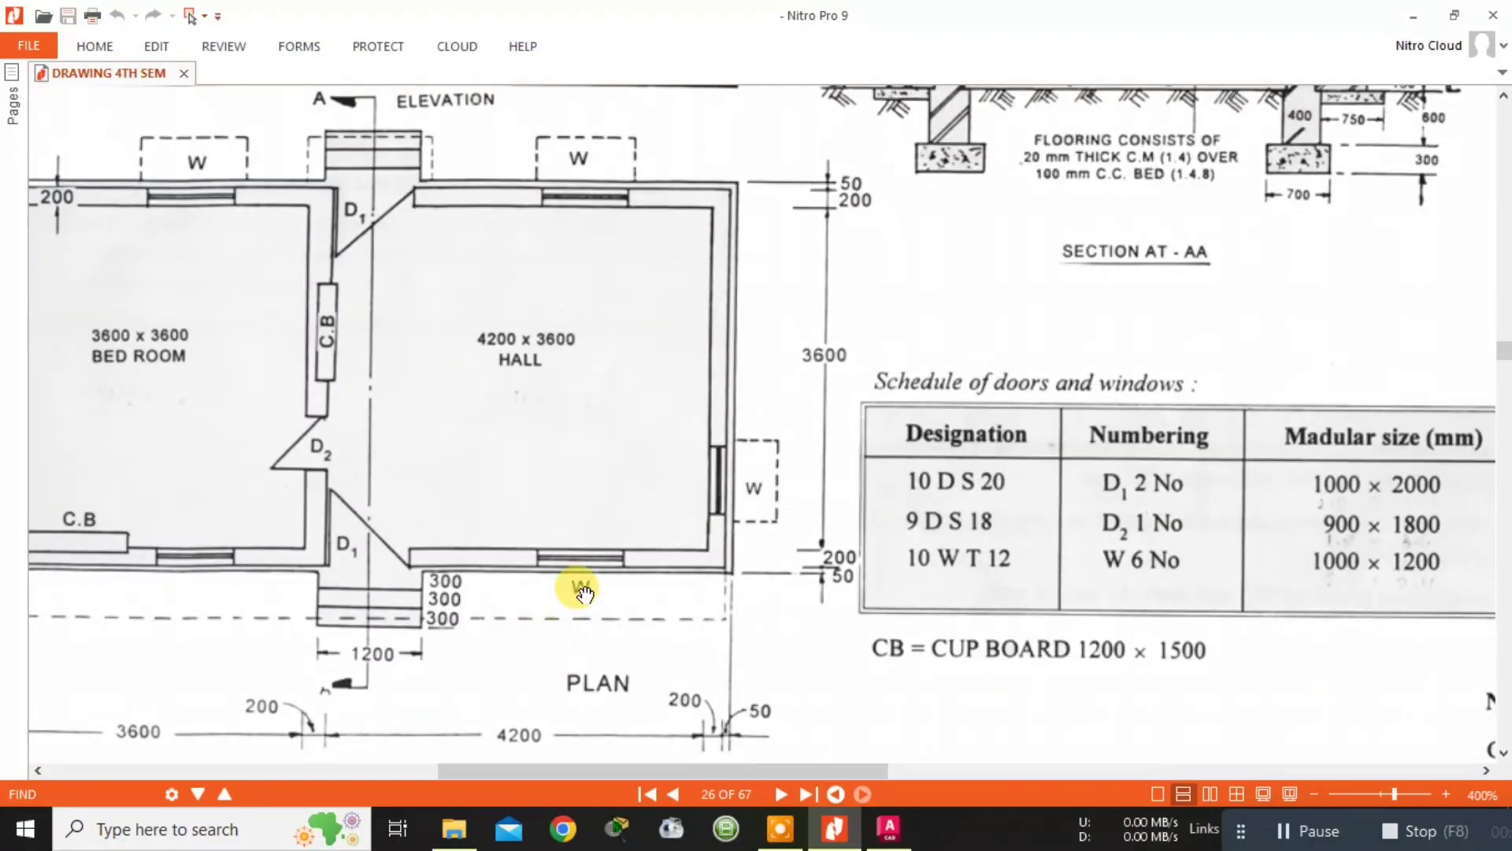
{"action": "scroll", "coordinate": [581, 590], "scroll_direction": "up", "scroll_amount": 5, "text": "ctrl"}
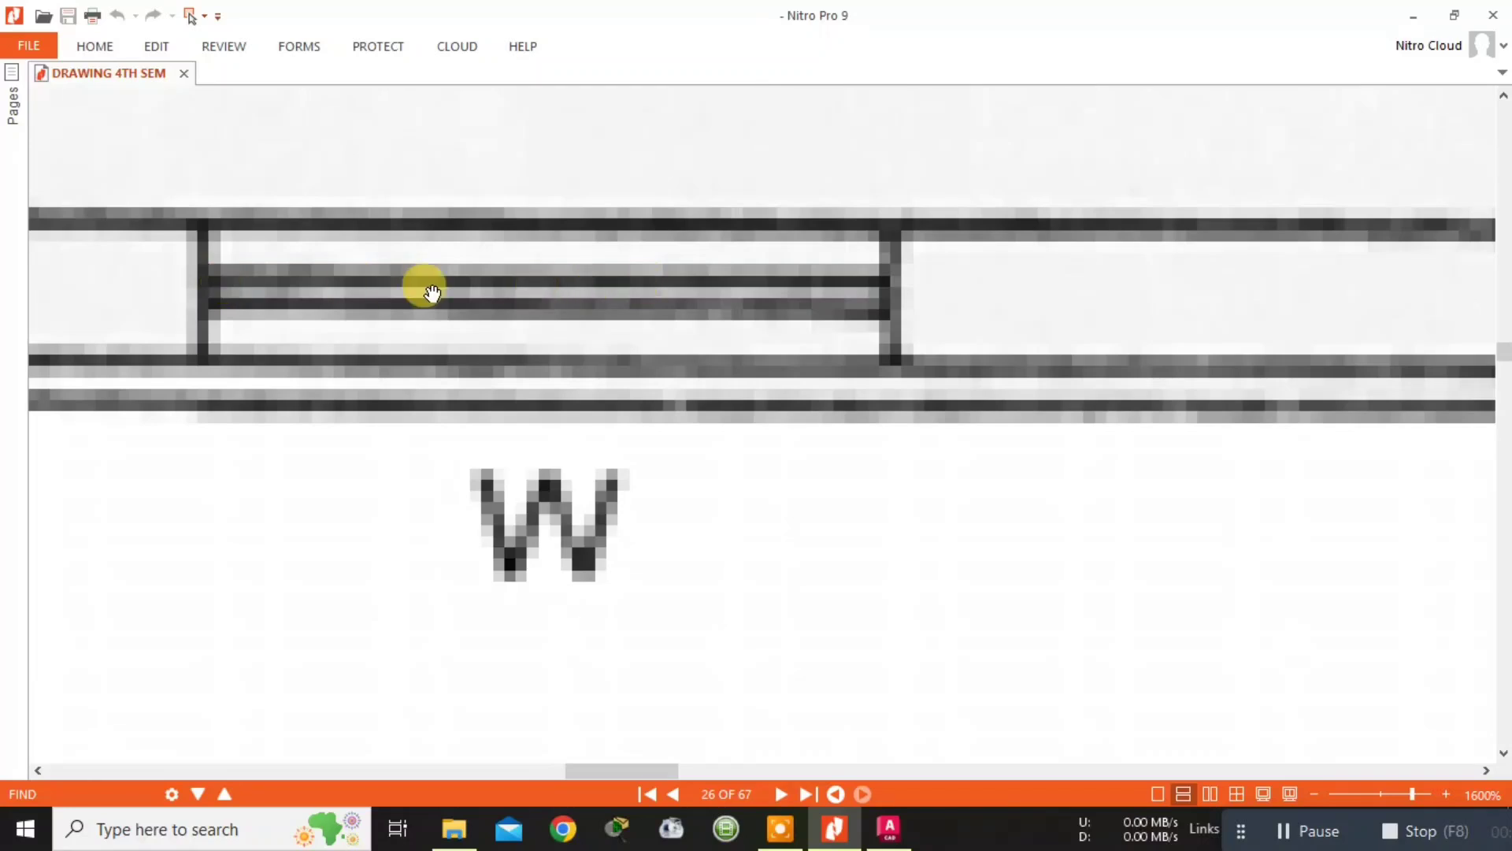
{"action": "scroll", "coordinate": [636, 297], "scroll_direction": "down", "scroll_amount": 5, "text": "ctrl"}
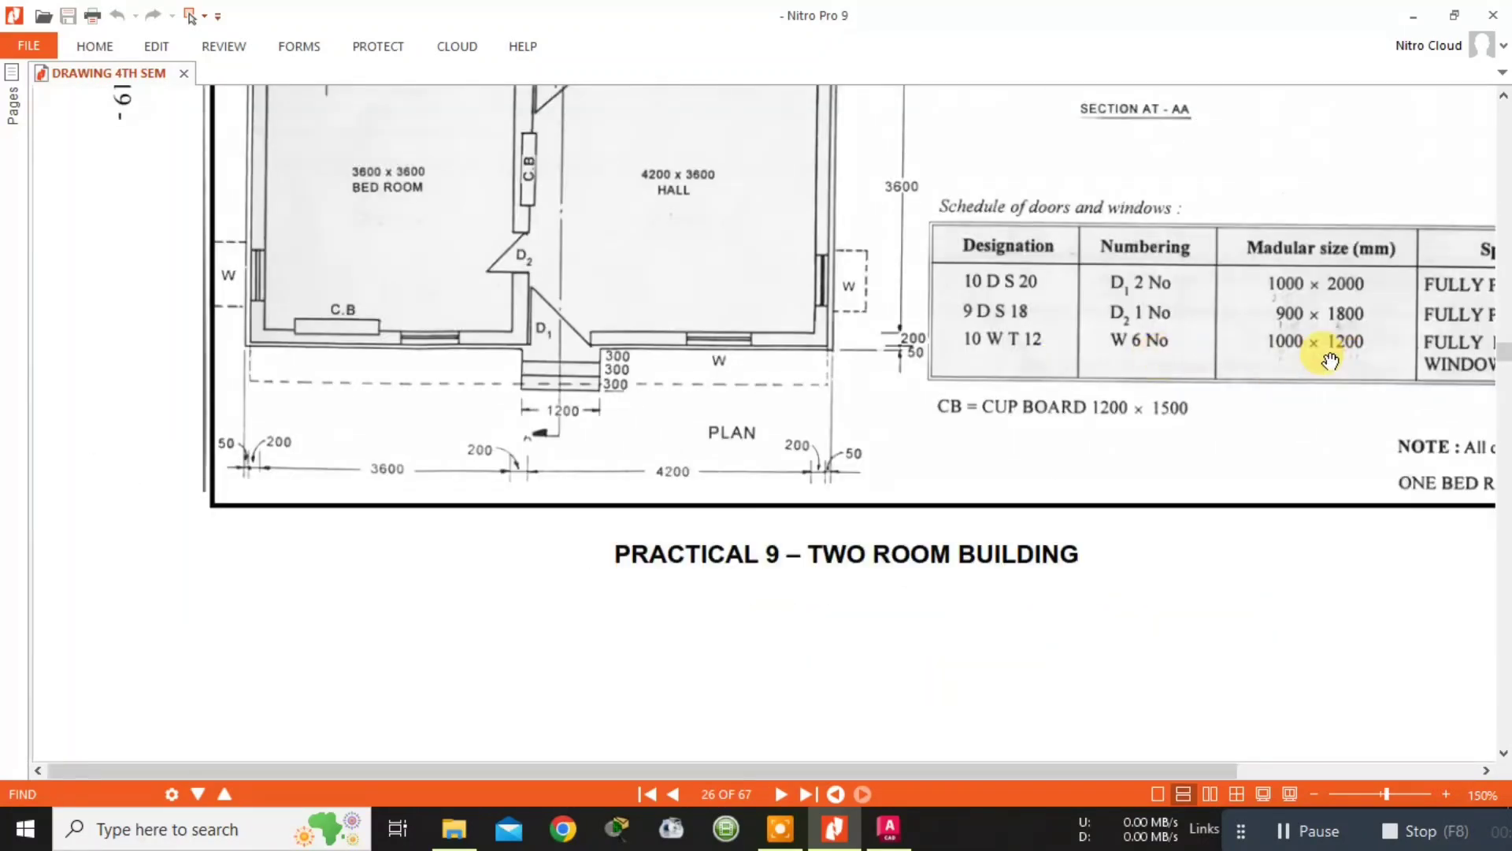
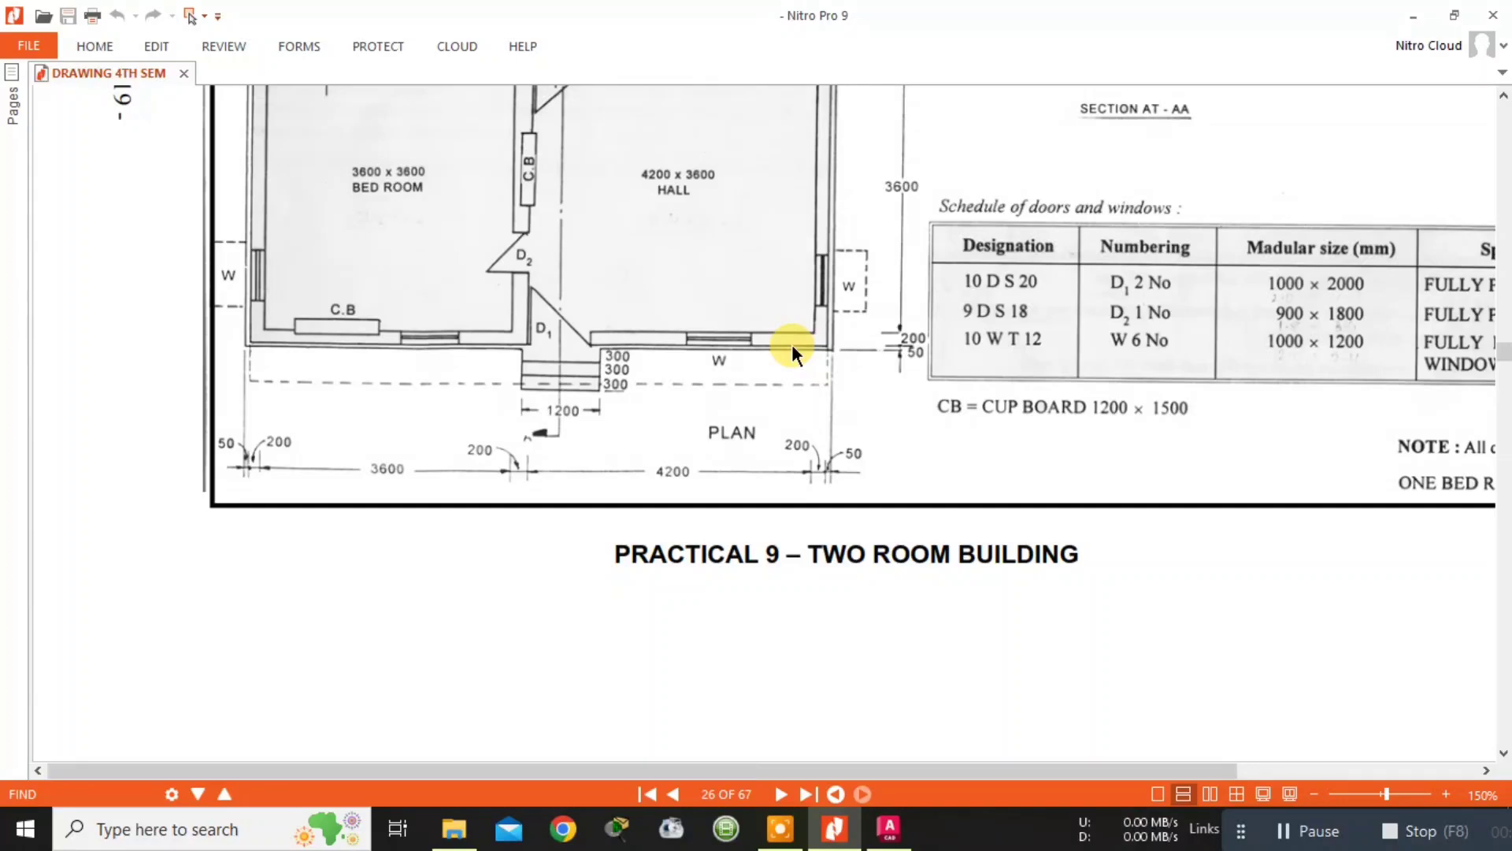
Switch back to the drawing in AutoCAD.
{"action": "key", "text": "alt+Tab"}
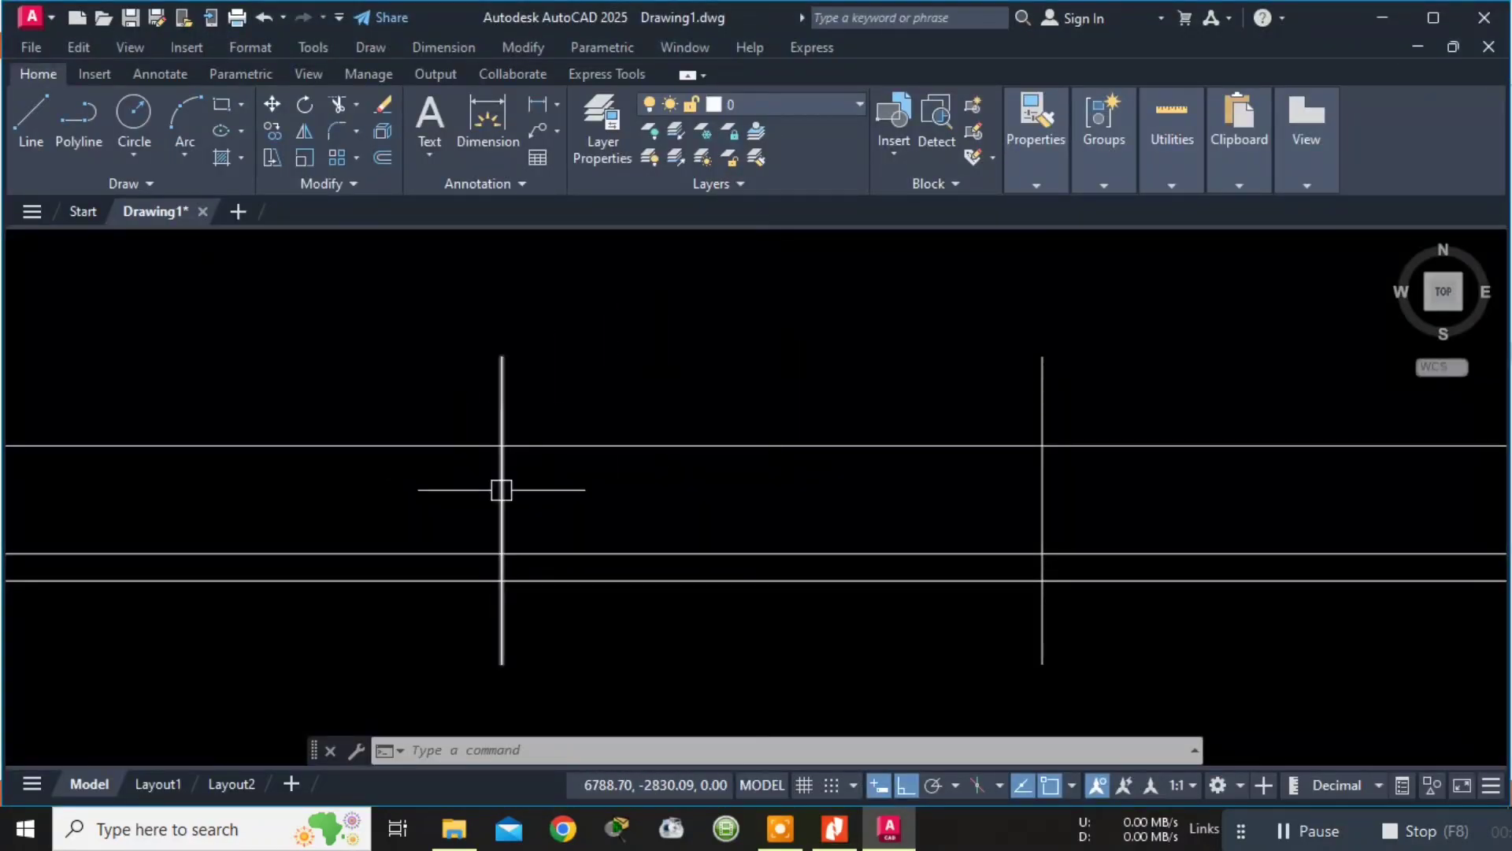
{"action": "type", "text": "L"}
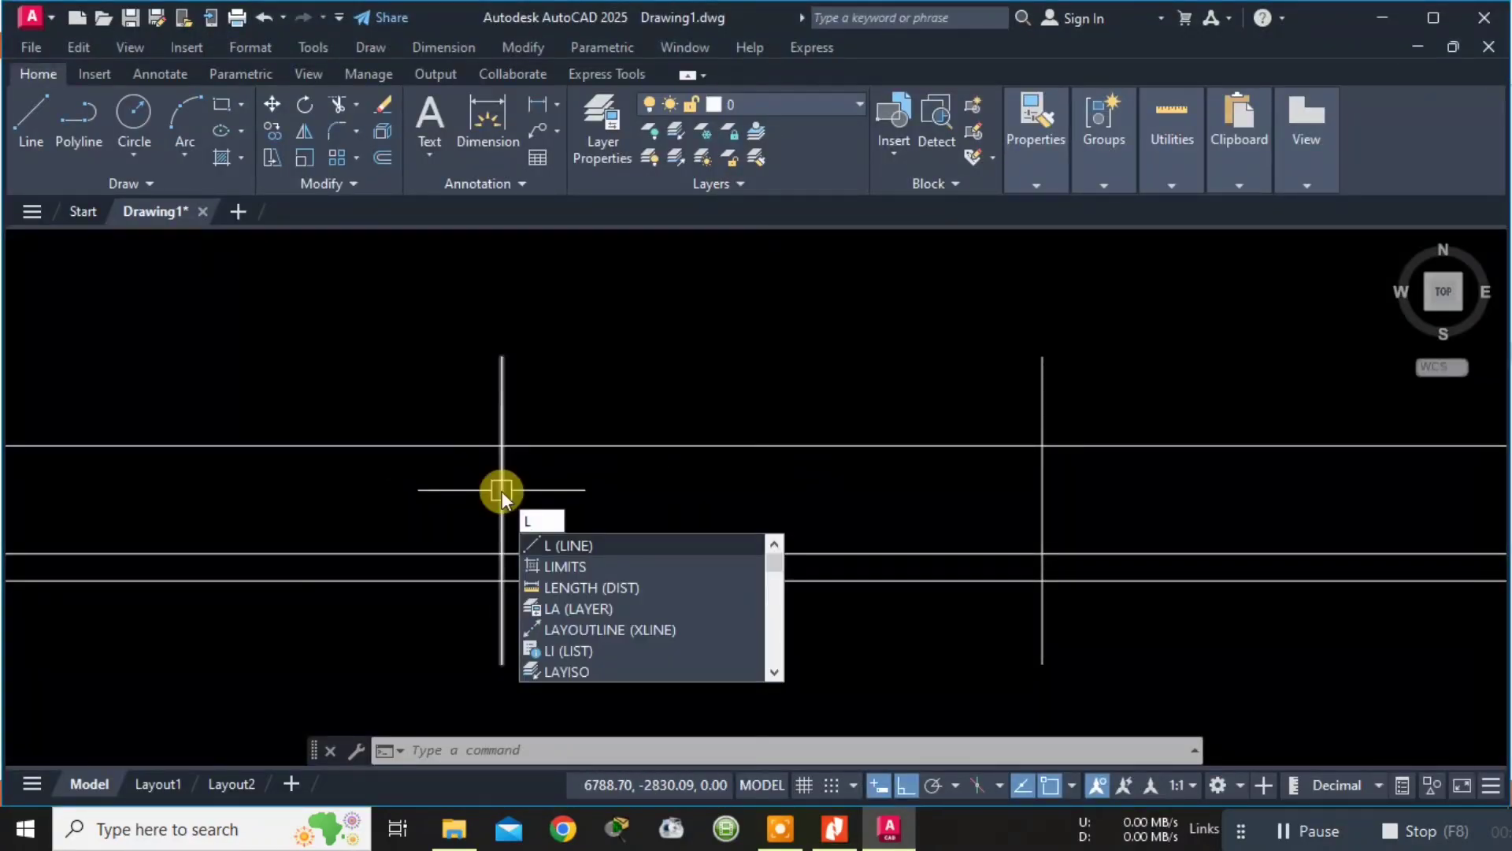
{"action": "key", "text": "Return"}
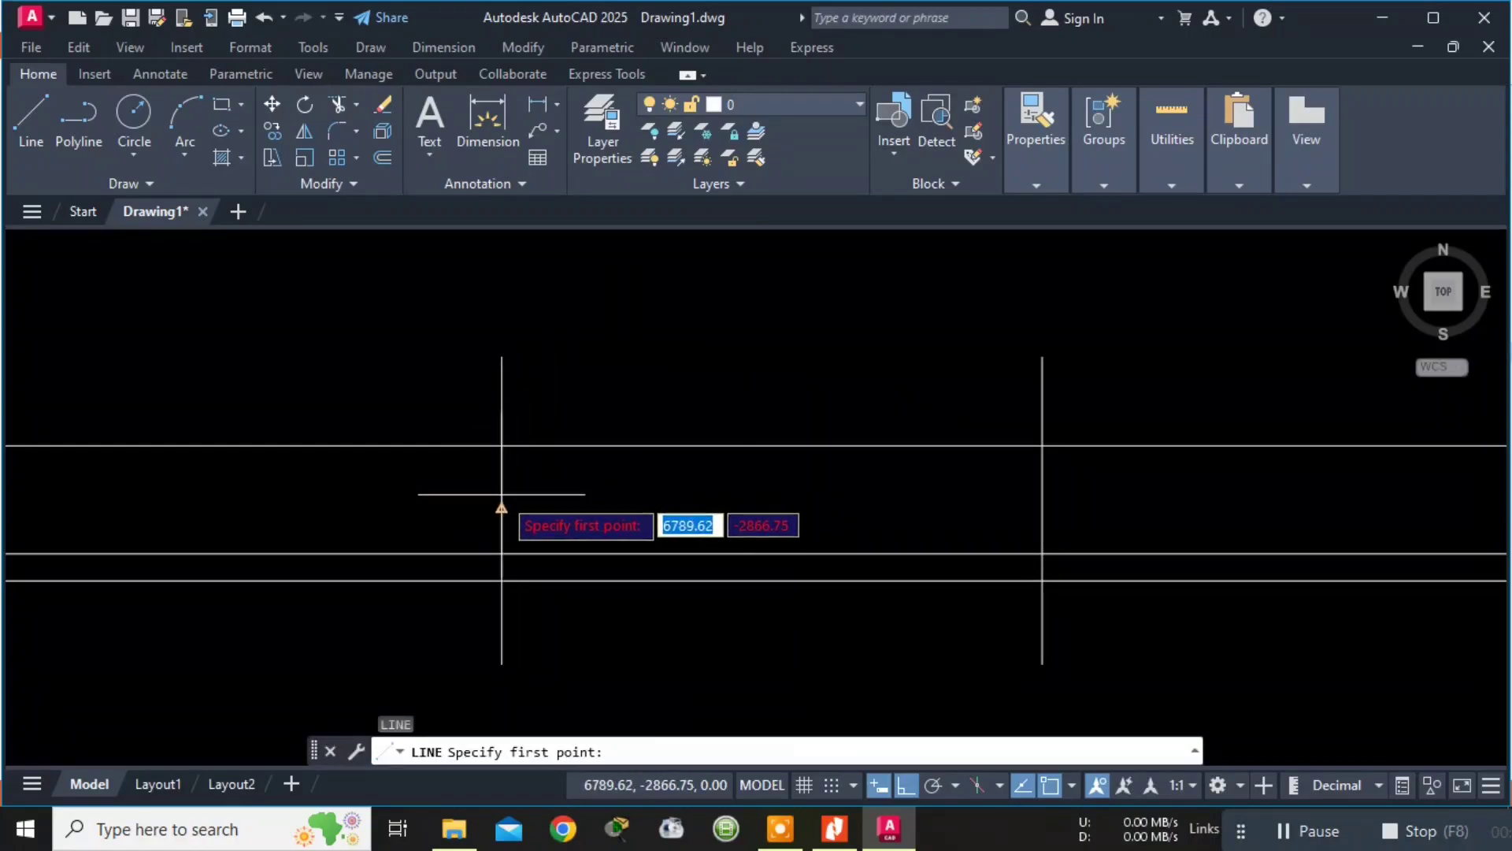
{"action": "key", "text": "Escape"}
{"action": "key", "text": "Escape"}
{"action": "key", "text": "Escape"}
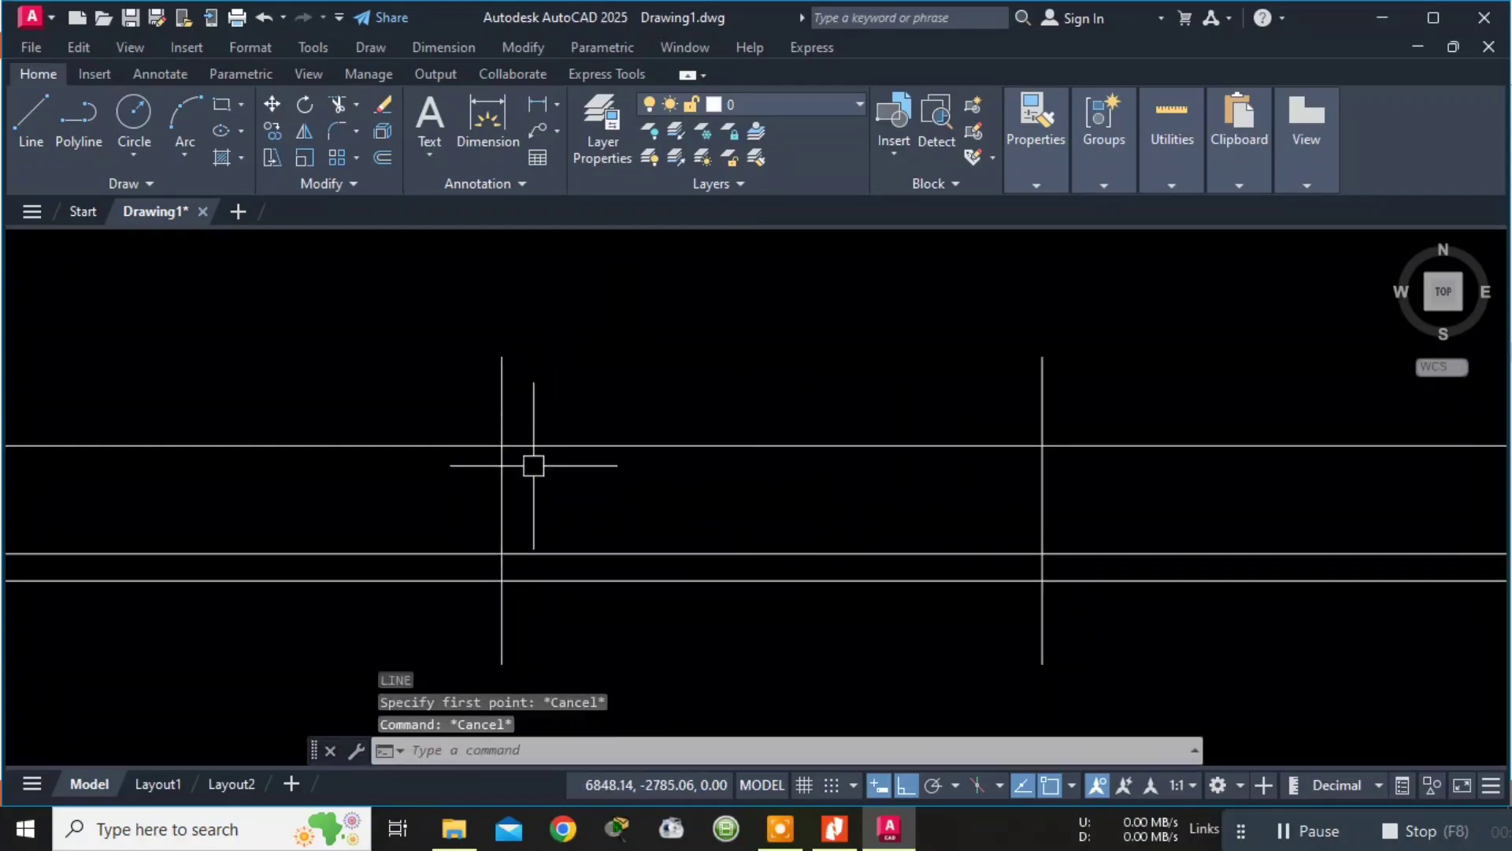
Trim the ends of both vertical window lines that project above and below the hall's lower wall.
{"action": "type", "text": "TRIM"}
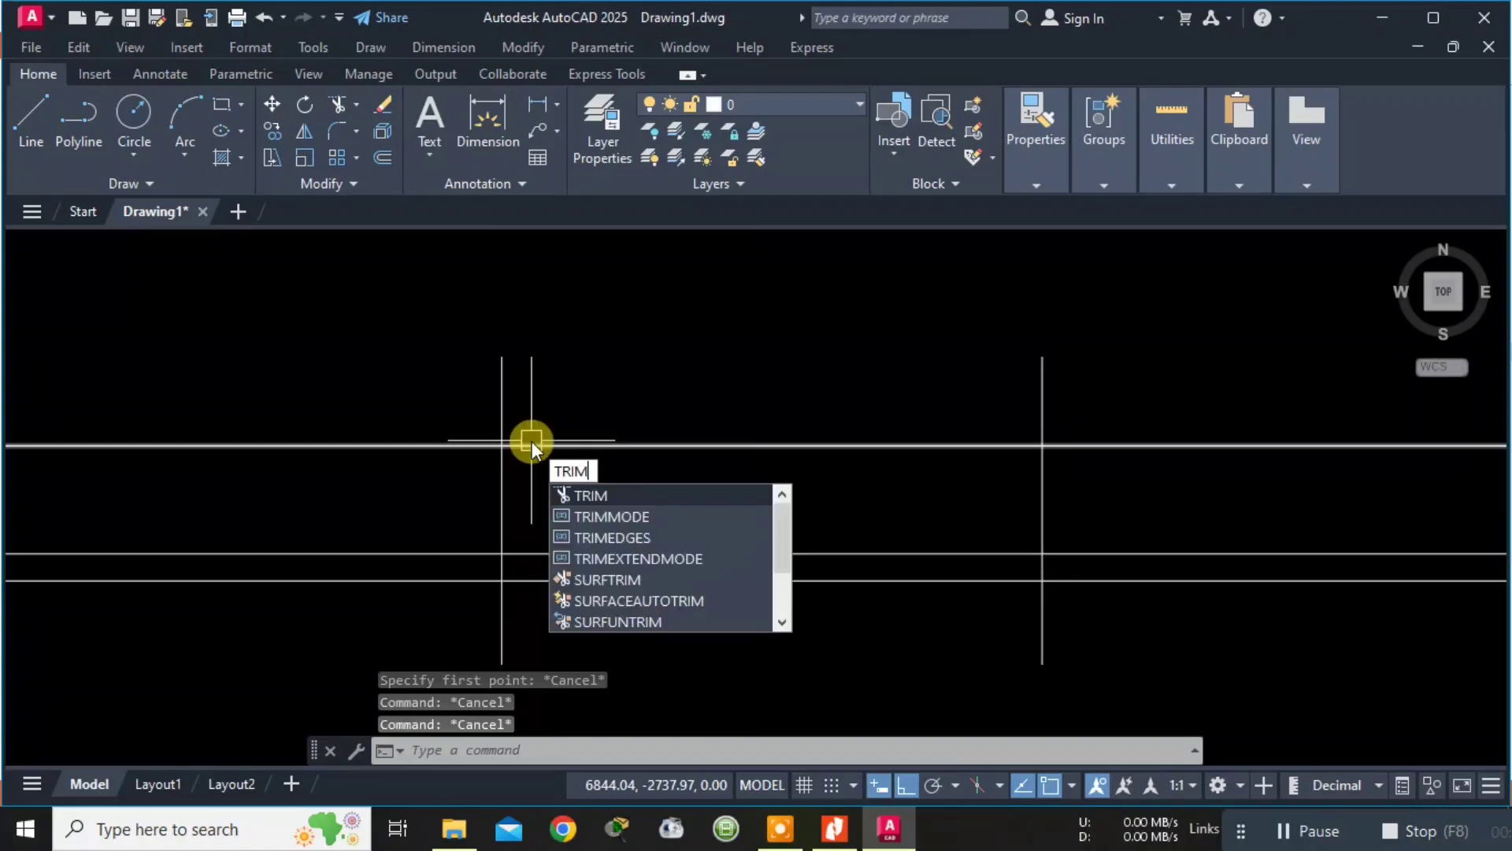
{"action": "key", "text": "Return"}
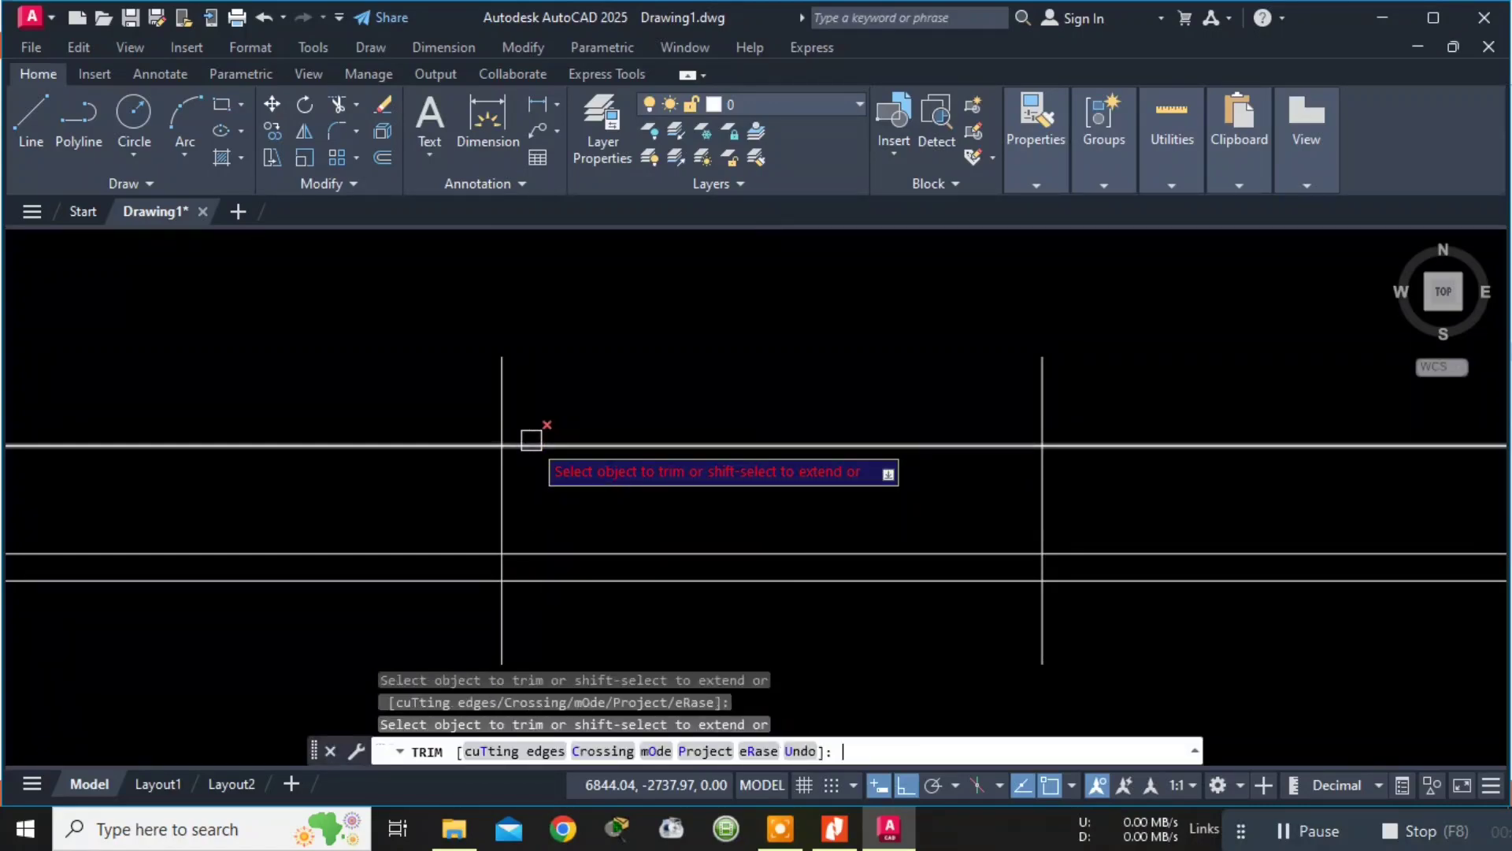
{"action": "left_click", "coordinate": [497, 411]}
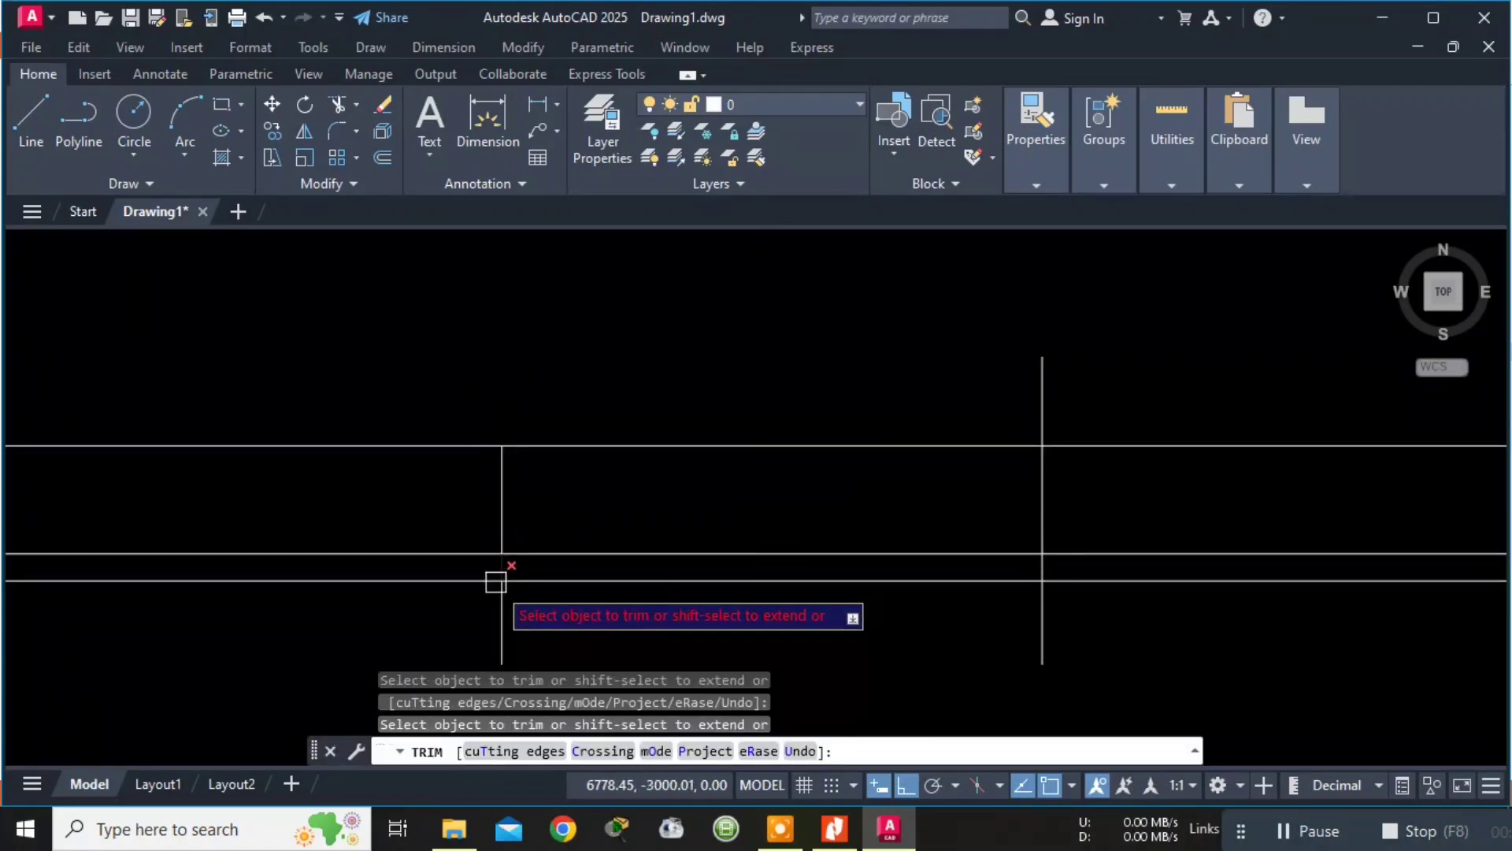
{"action": "left_click", "coordinate": [502, 612]}
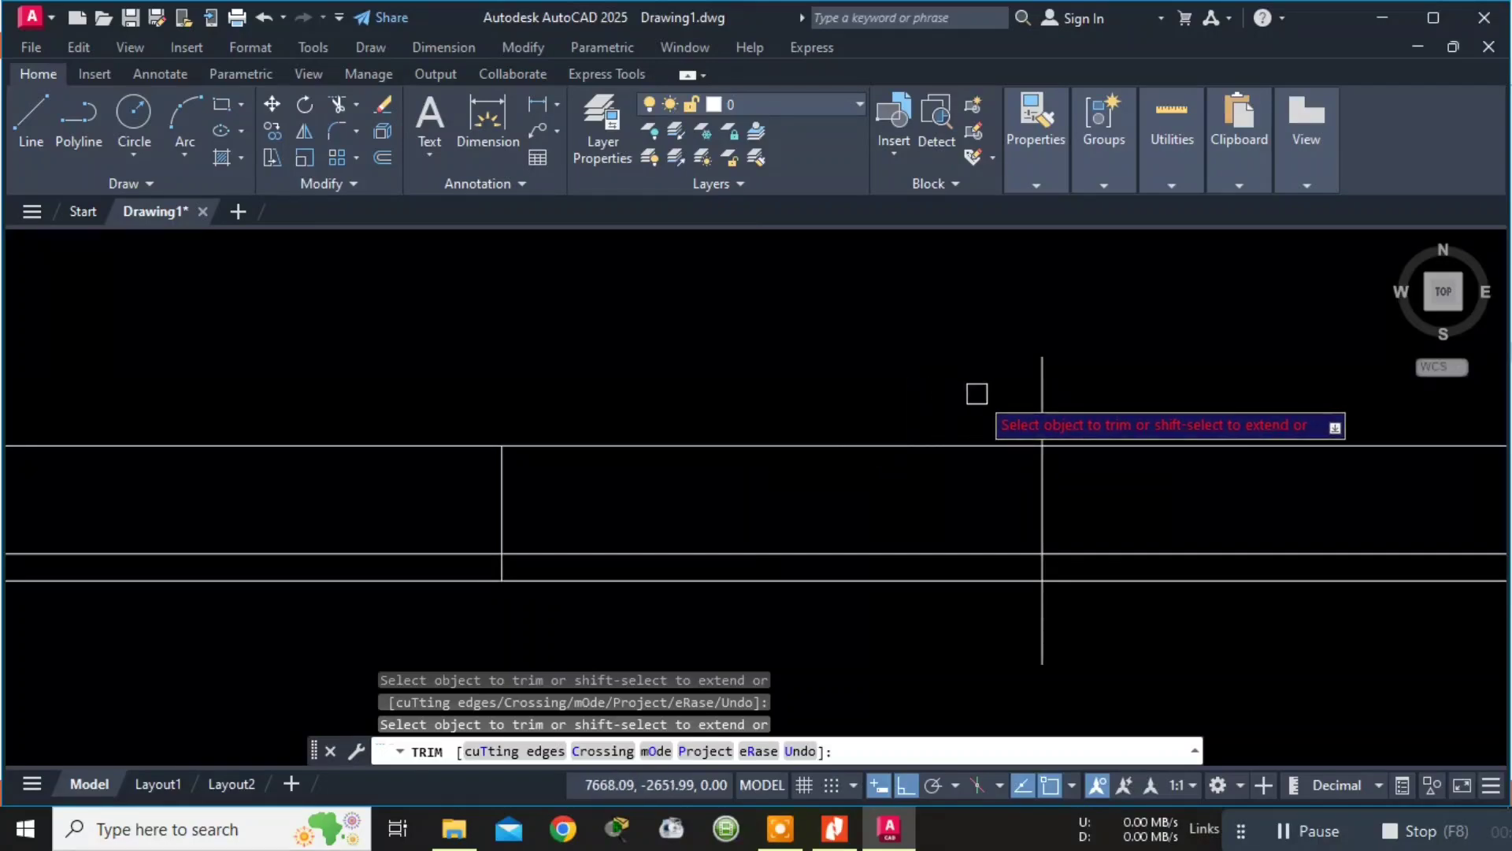
{"action": "left_click", "coordinate": [1044, 392]}
{"action": "left_click", "coordinate": [1047, 597]}
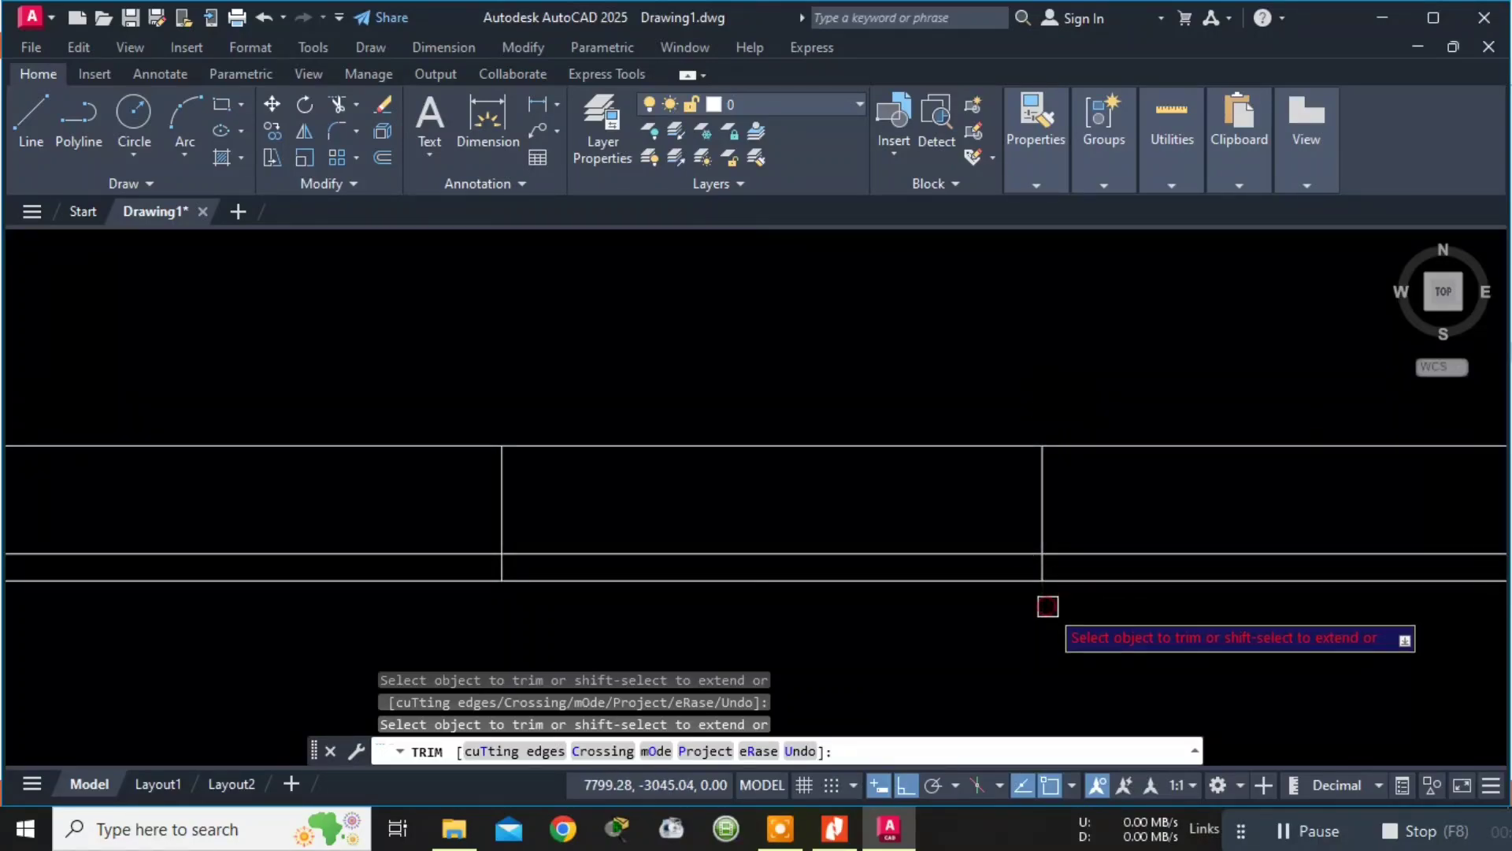
{"action": "key", "text": "Escape"}
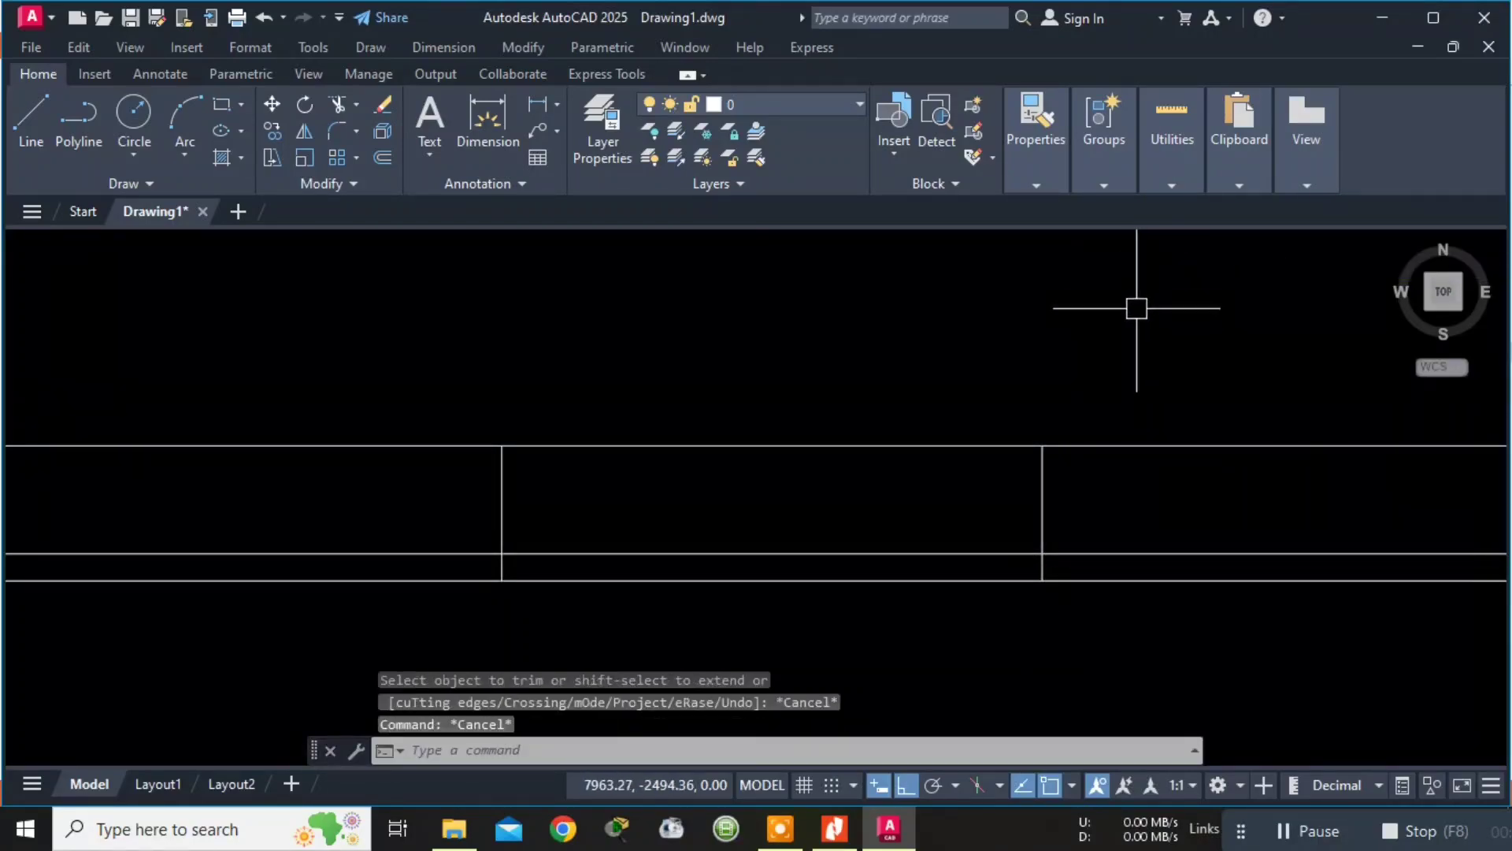
{"action": "key", "text": "Escape"}
{"action": "key", "text": "Escape"}
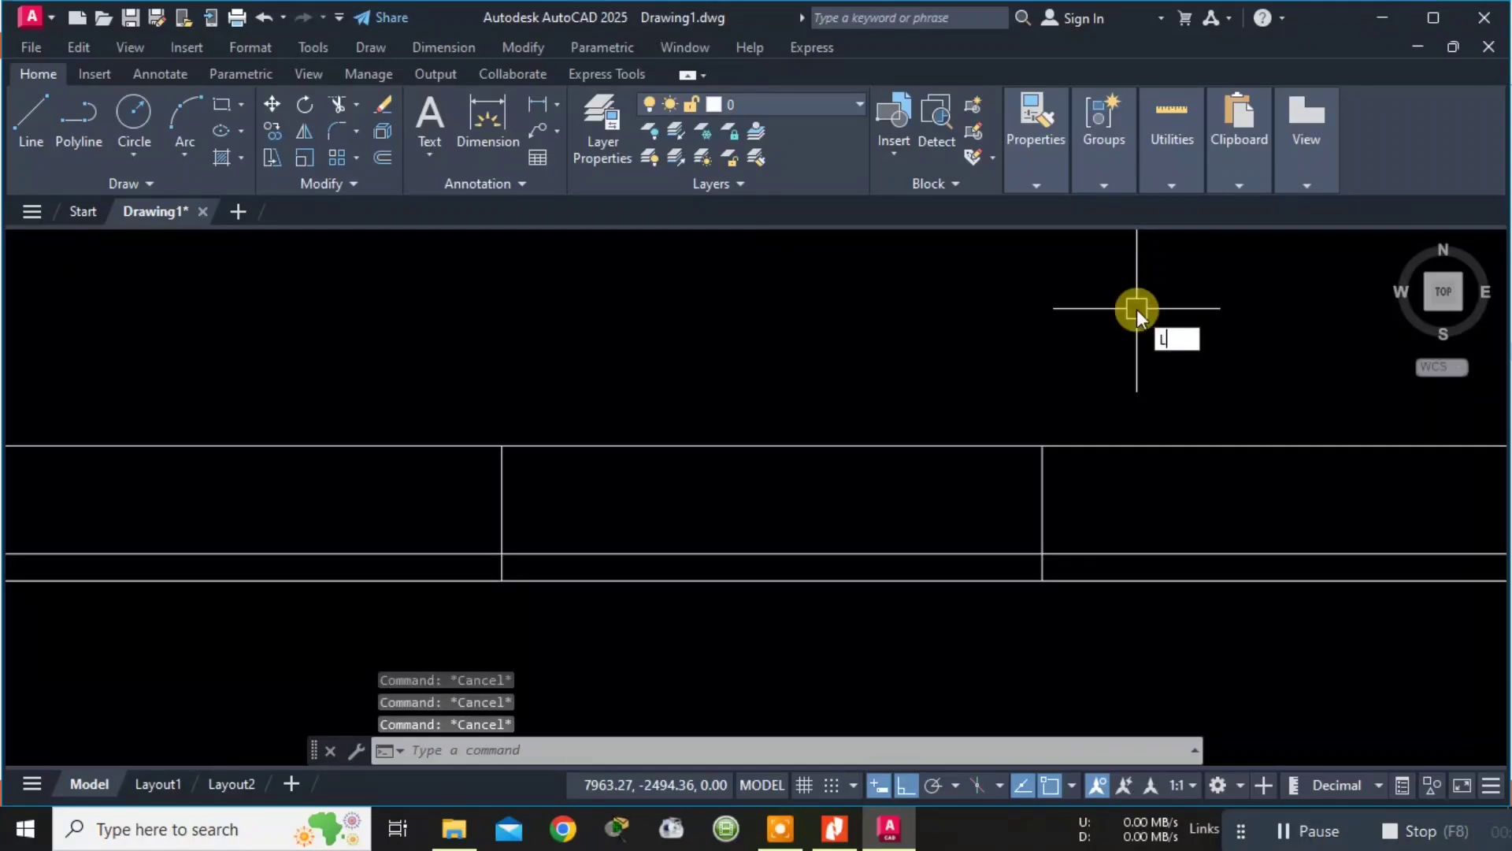
Try to draw a line between the two sides of the window opening, and undo it.
{"action": "type", "text": "L"}
{"action": "key", "text": "Return"}
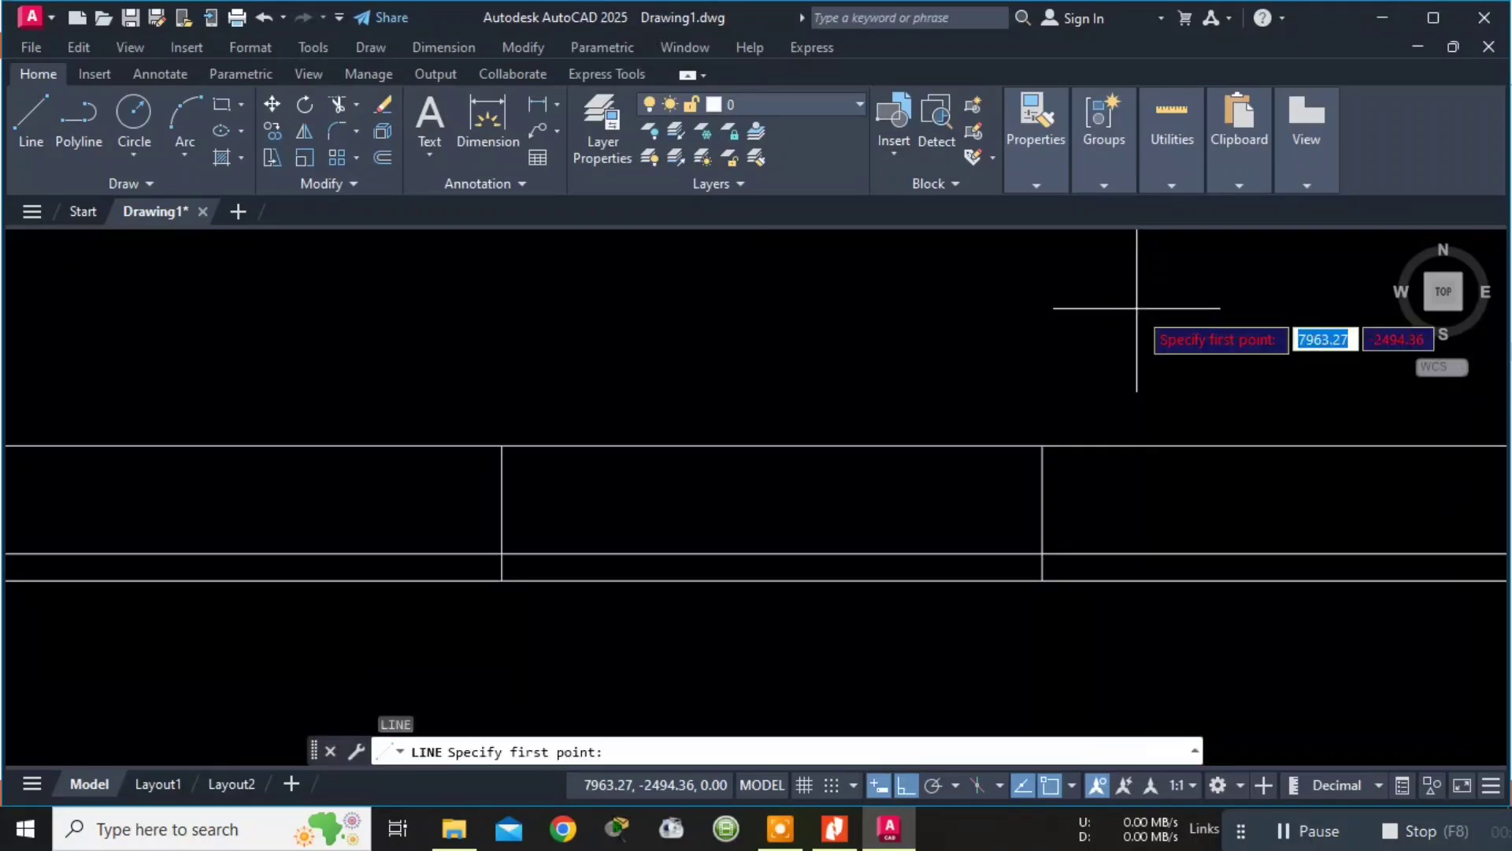
{"action": "left_click", "coordinate": [502, 509]}
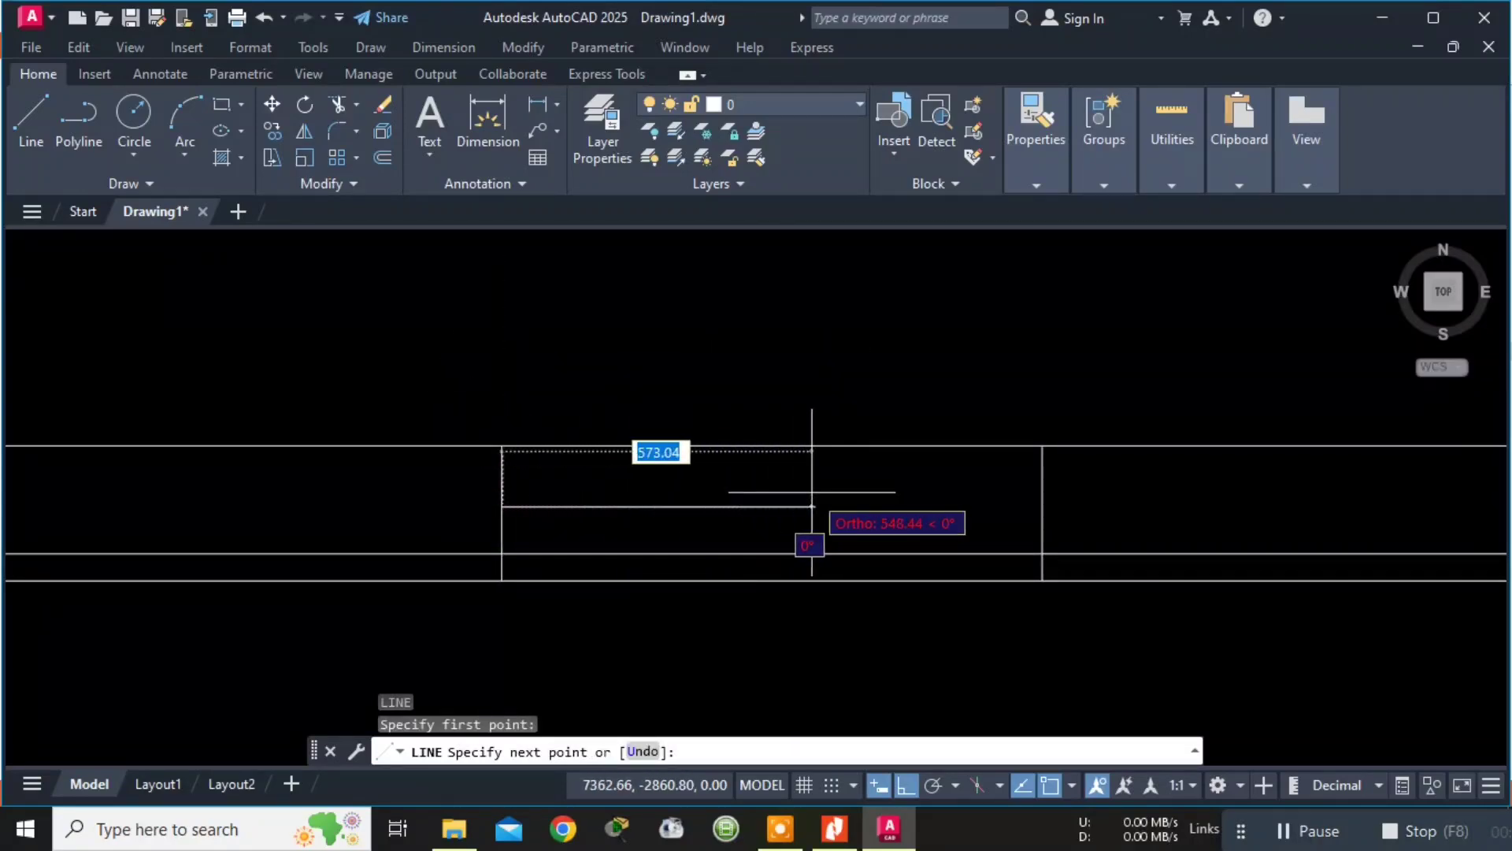
{"action": "left_click", "coordinate": [1043, 510]}
{"action": "key", "text": "Escape"}
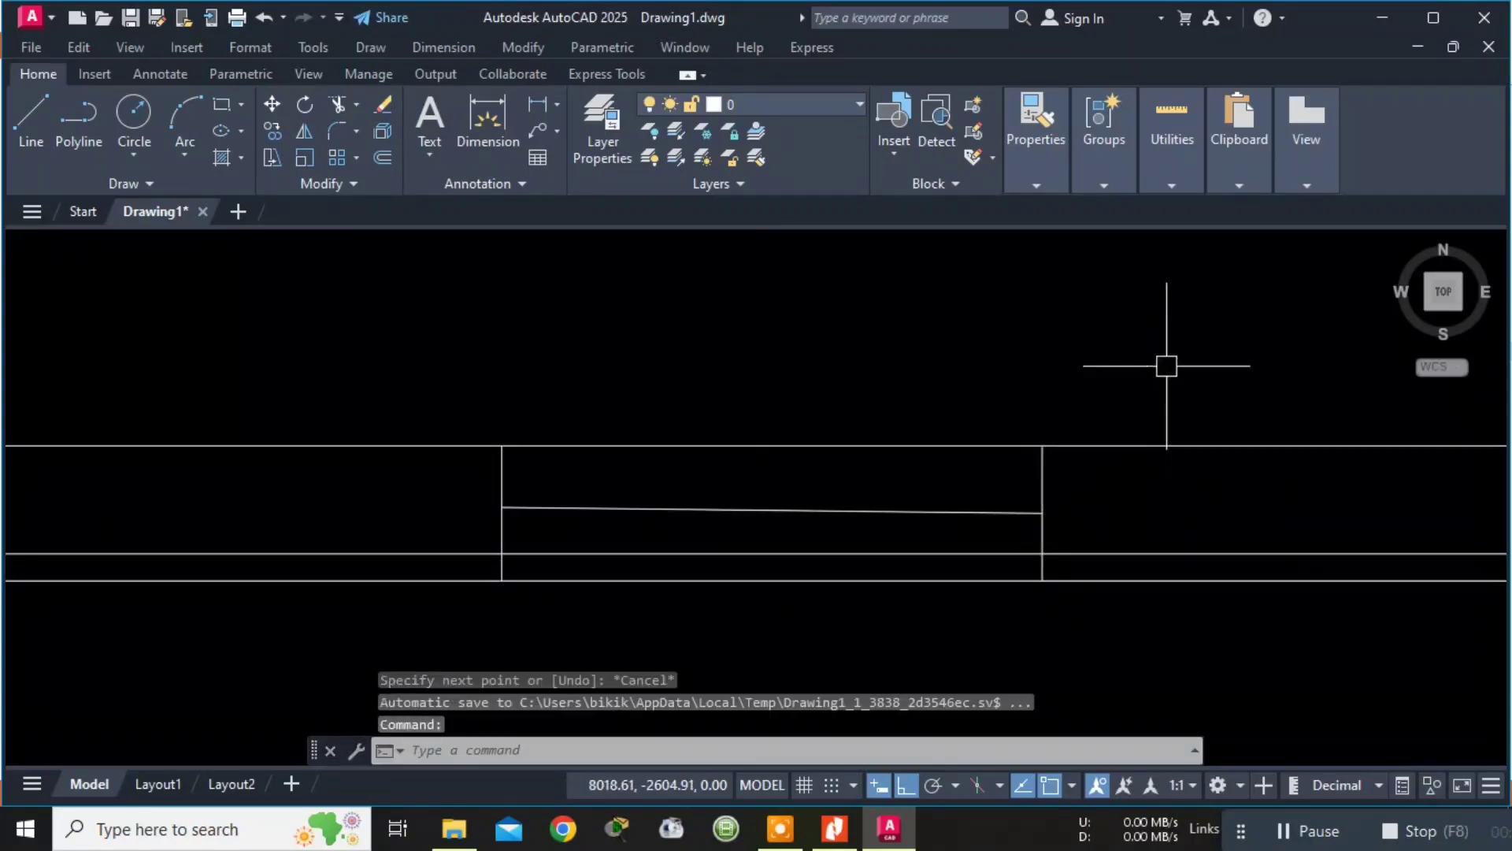
{"action": "key", "text": "ctrl+z"}
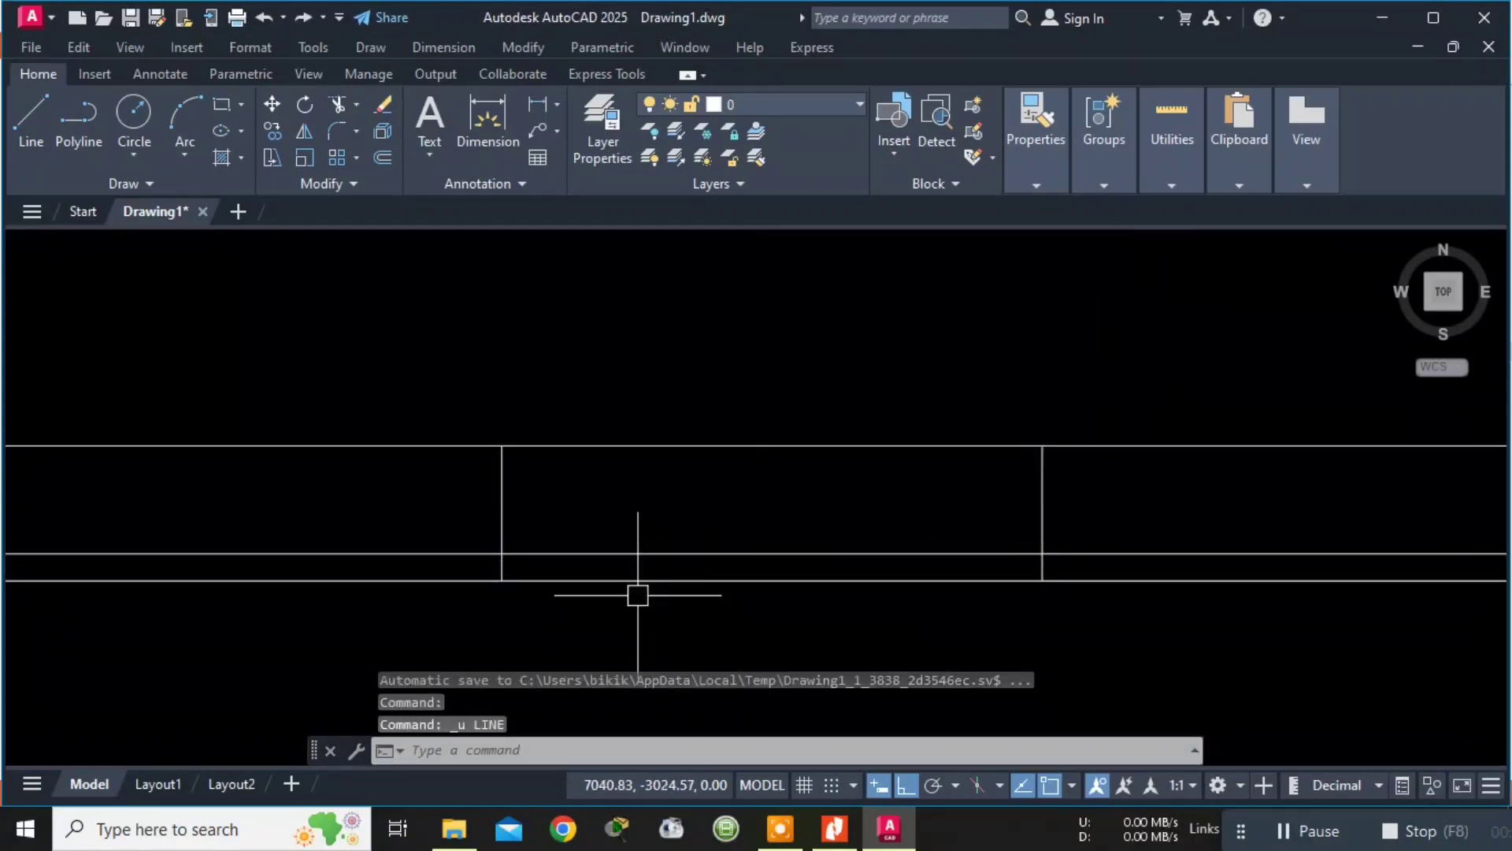
Draw a horizontal line from the midpoint of the window's left side line to just beyond its right side line.
{"action": "type", "text": "l"}
{"action": "key", "text": "Return"}
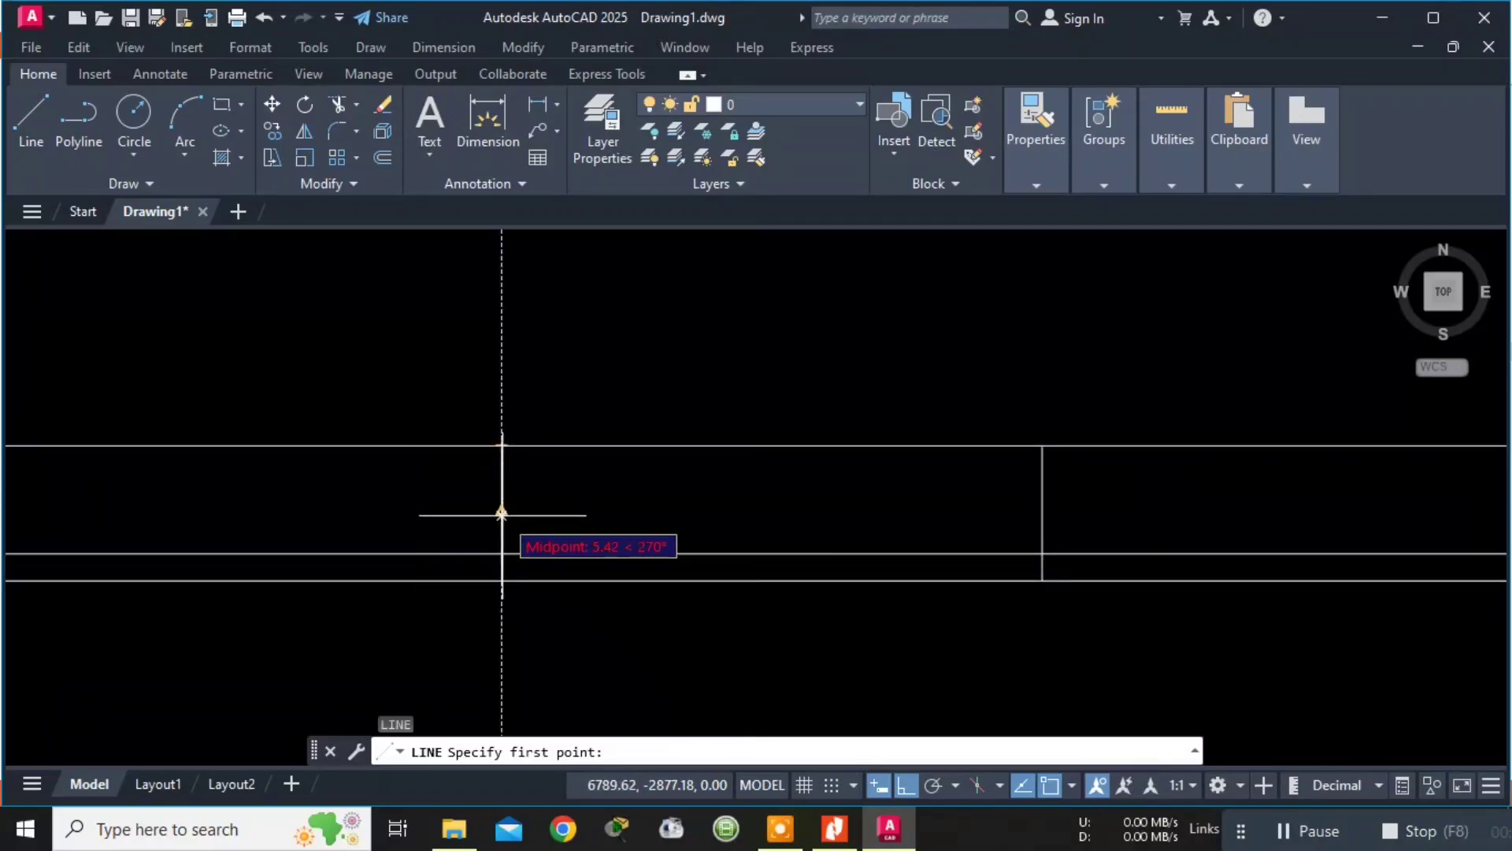
{"action": "left_click", "coordinate": [502, 511]}
{"action": "left_click", "coordinate": [1111, 456]}
{"action": "key", "text": "Escape"}
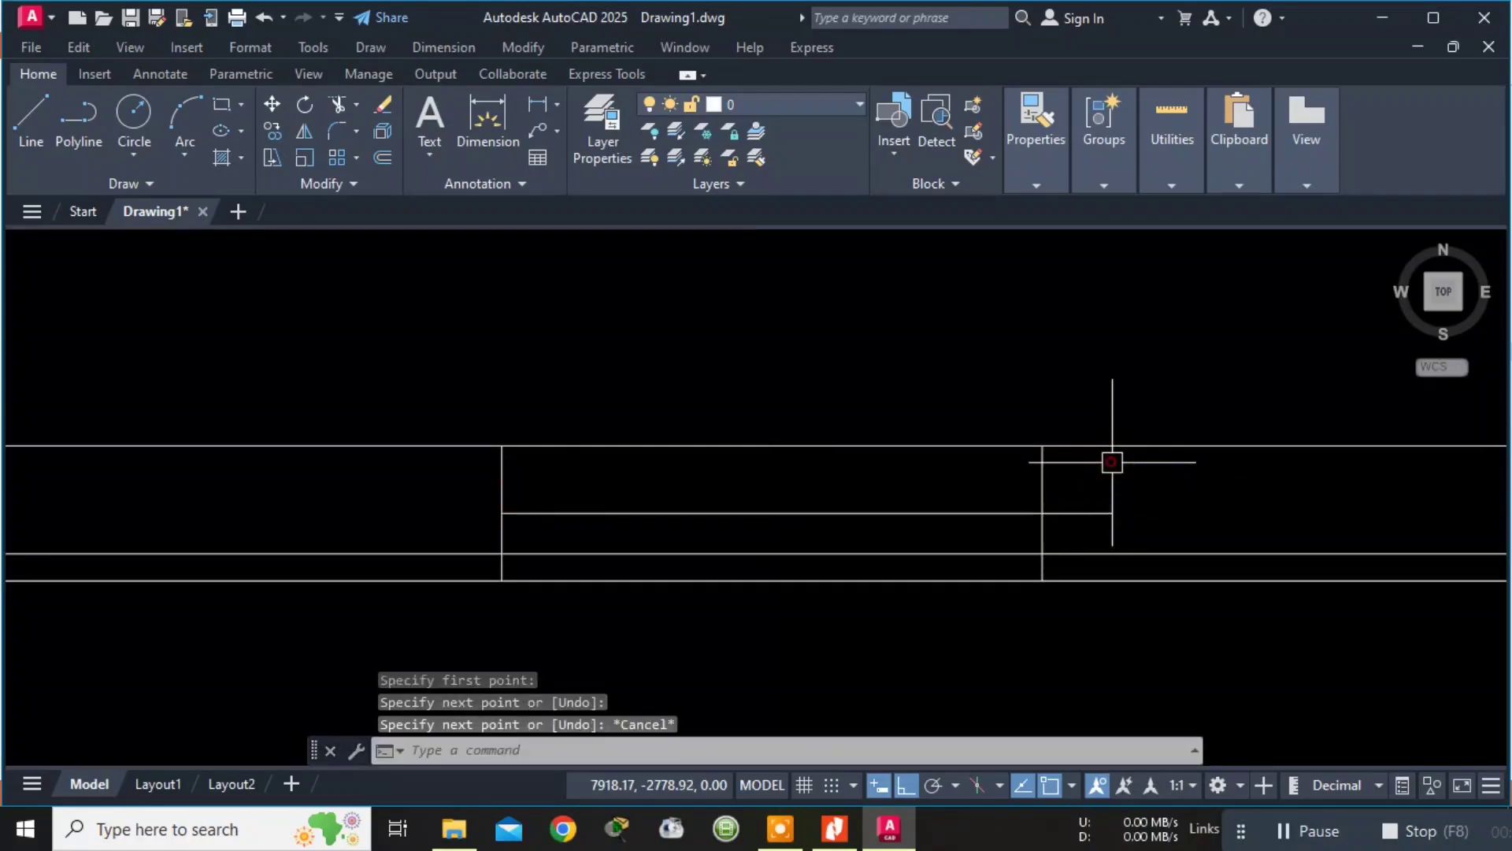
{"action": "key", "text": "Escape"}
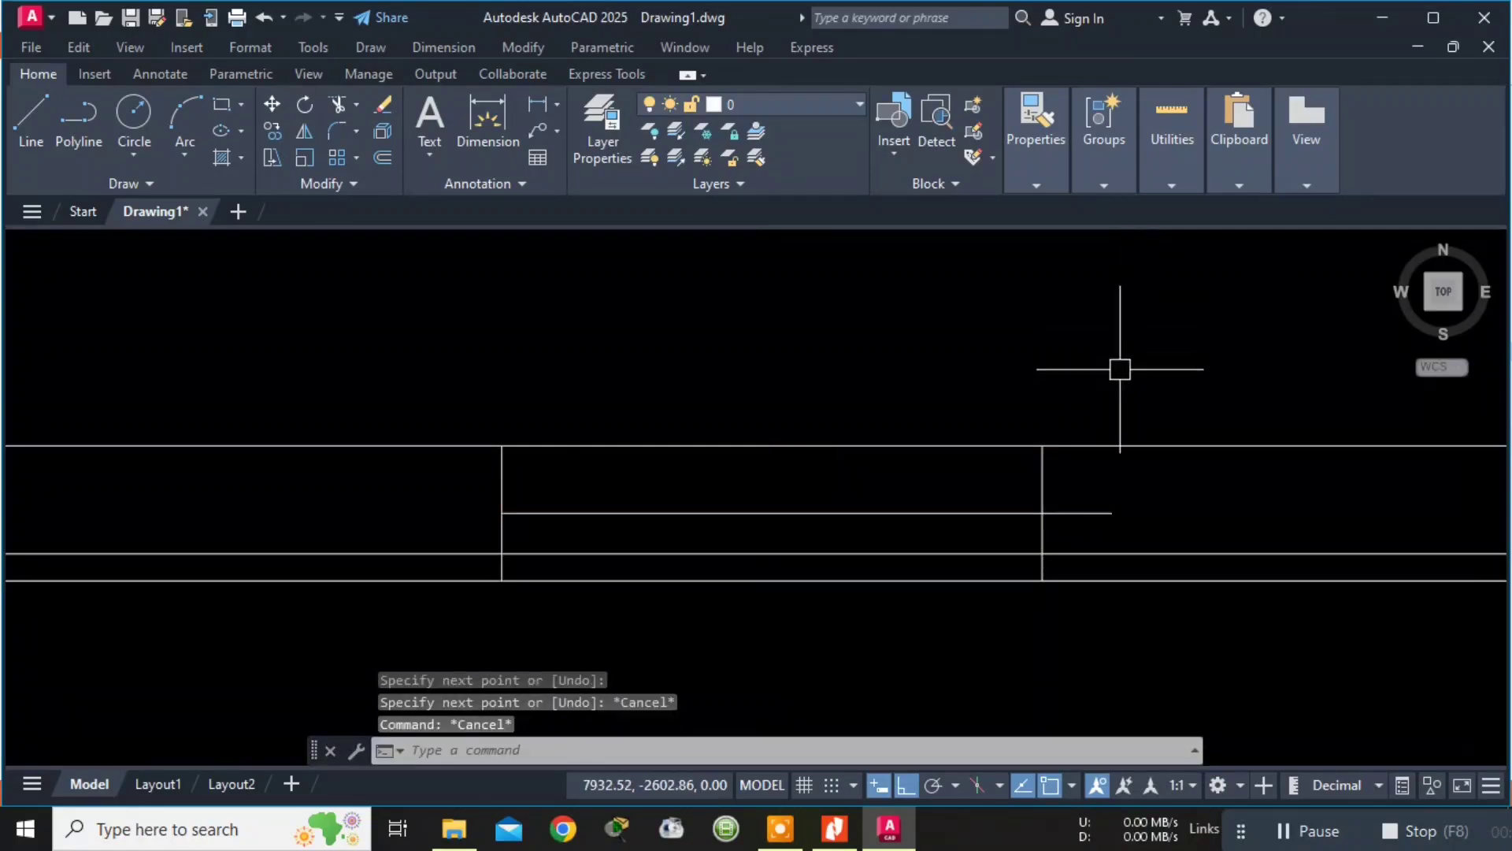
Trim the horizontal window line where it extends past the right side of the opening.
{"action": "type", "text": "TRIM"}
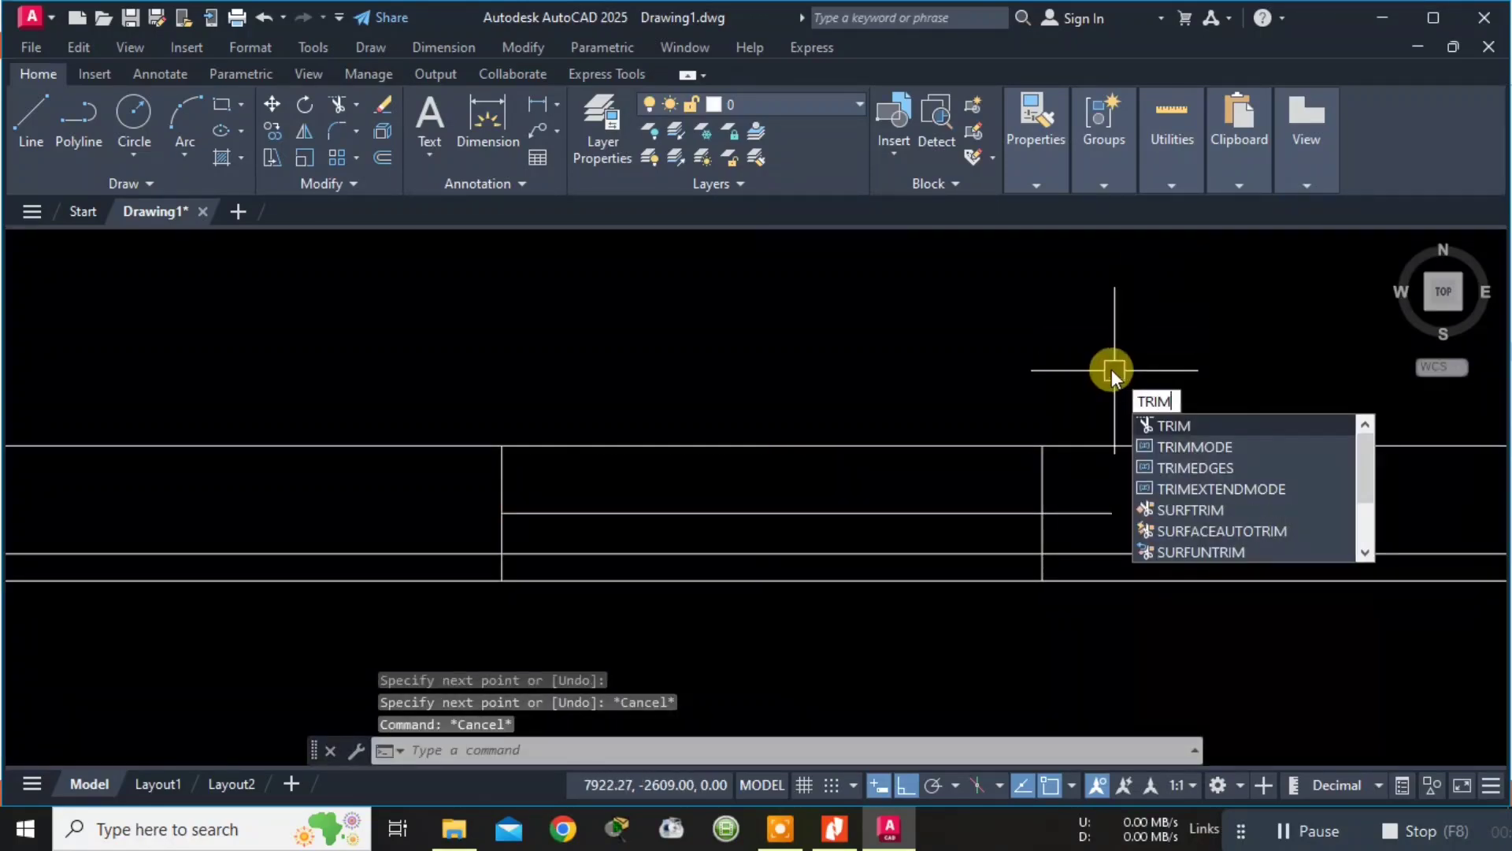
{"action": "key", "text": "Return"}
{"action": "left_click", "coordinate": [1072, 510]}
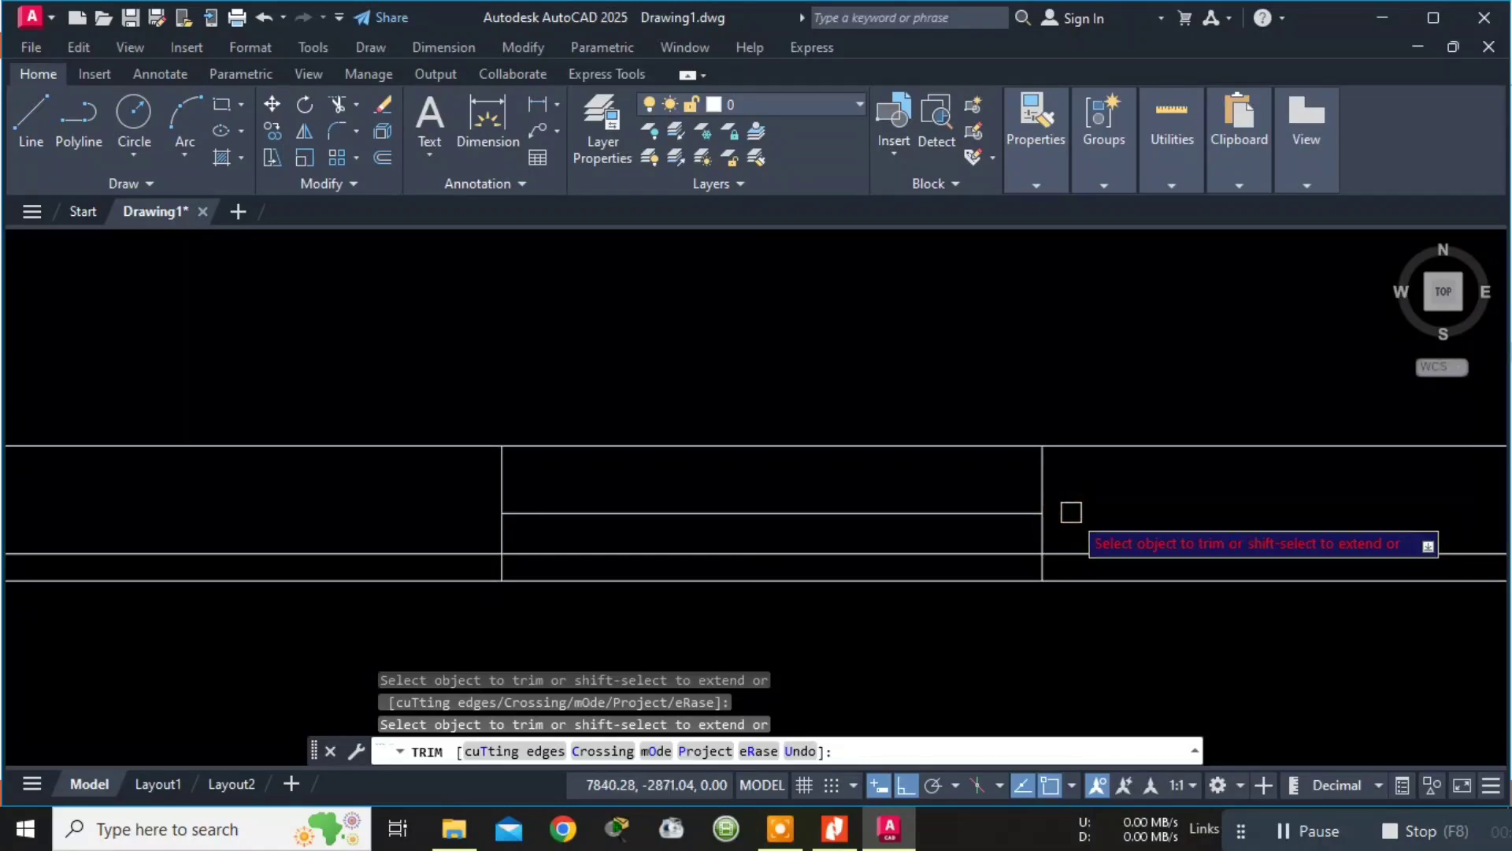
{"action": "key", "text": "Escape"}
{"action": "key", "text": "Escape"}
{"action": "key", "text": "Escape"}
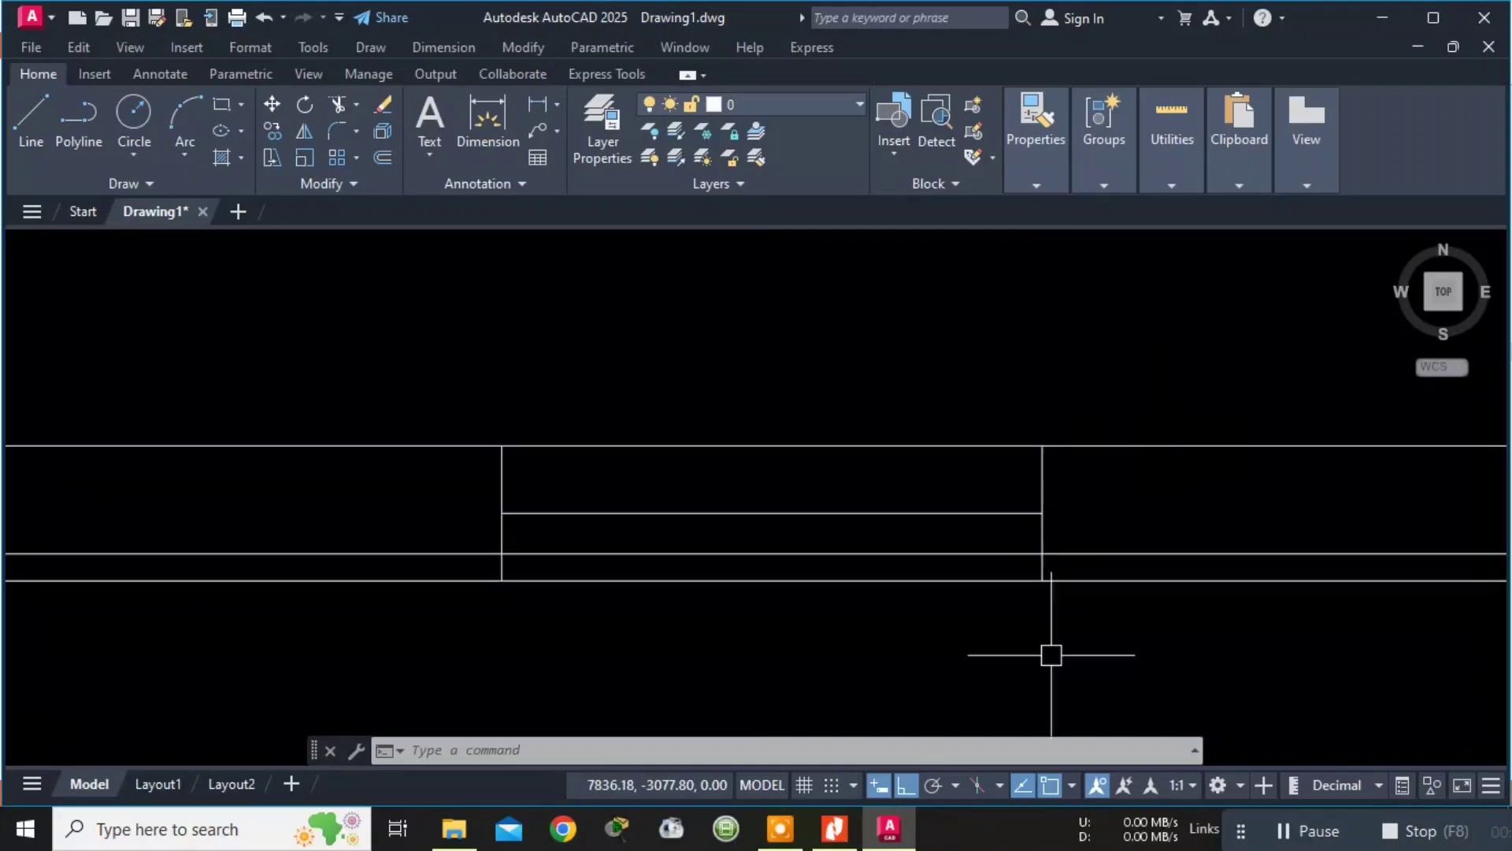
Check the window symbol in the reference PDF in Nitro Pro, and in AutoCAD offset the window's centre line 6 to both sides.
{"action": "key", "text": "alt+Tab"}
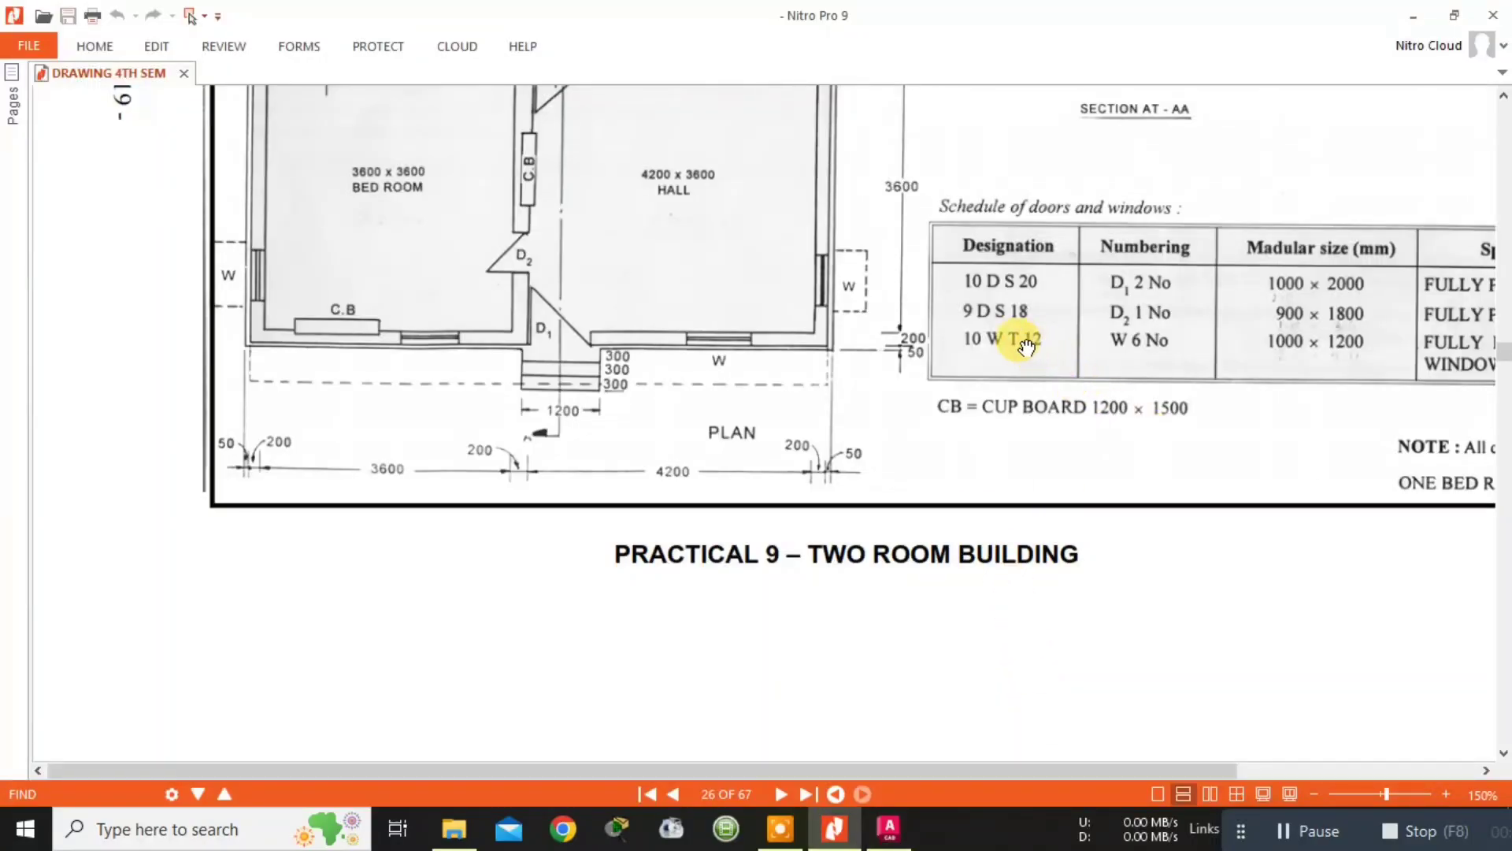
{"action": "key", "text": "alt+Tab"}
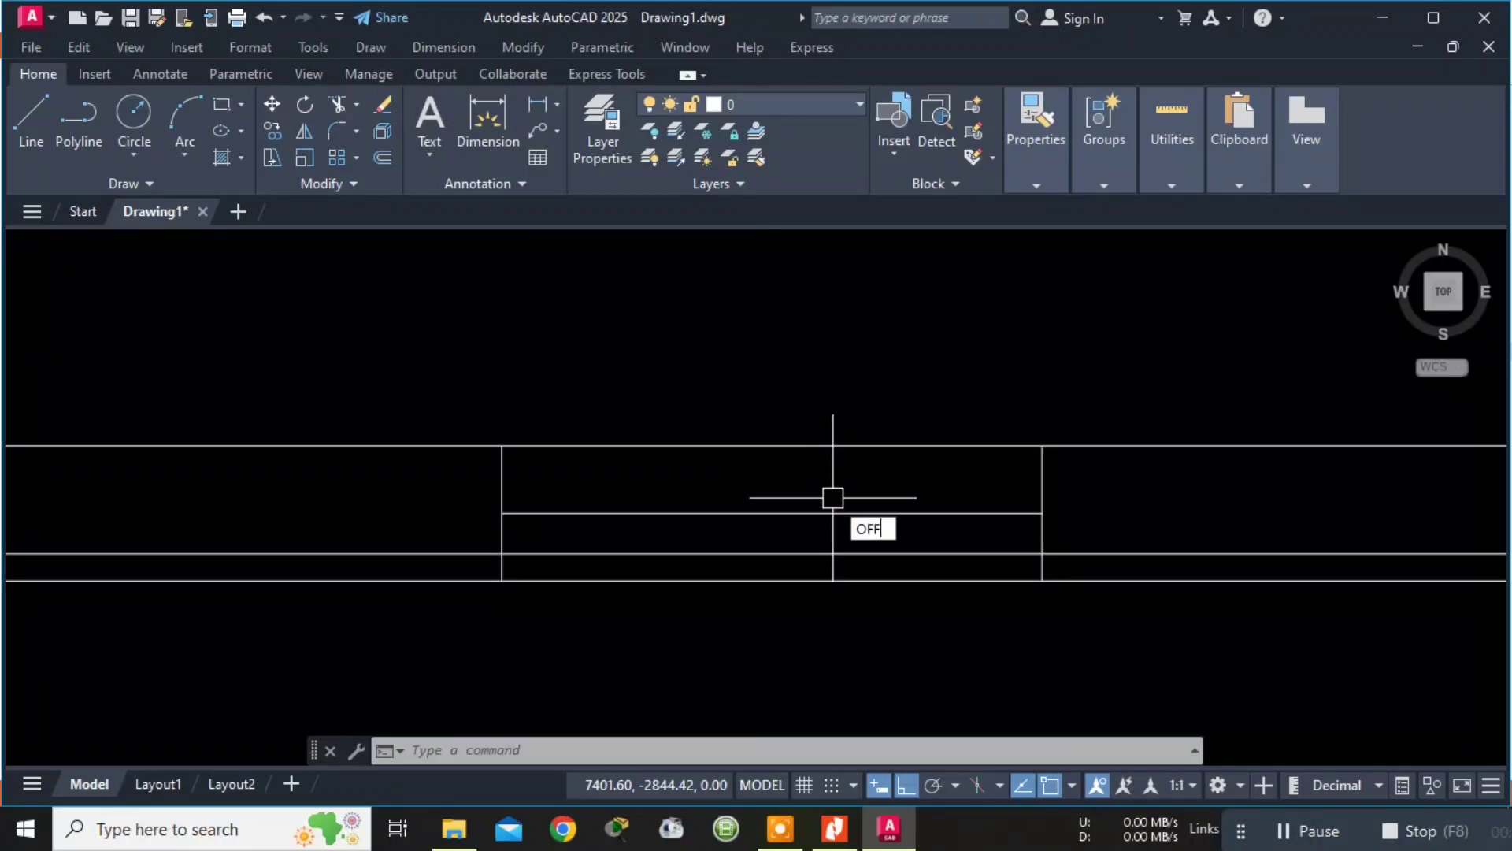
{"action": "type", "text": "OFF"}
{"action": "key", "text": "Return"}
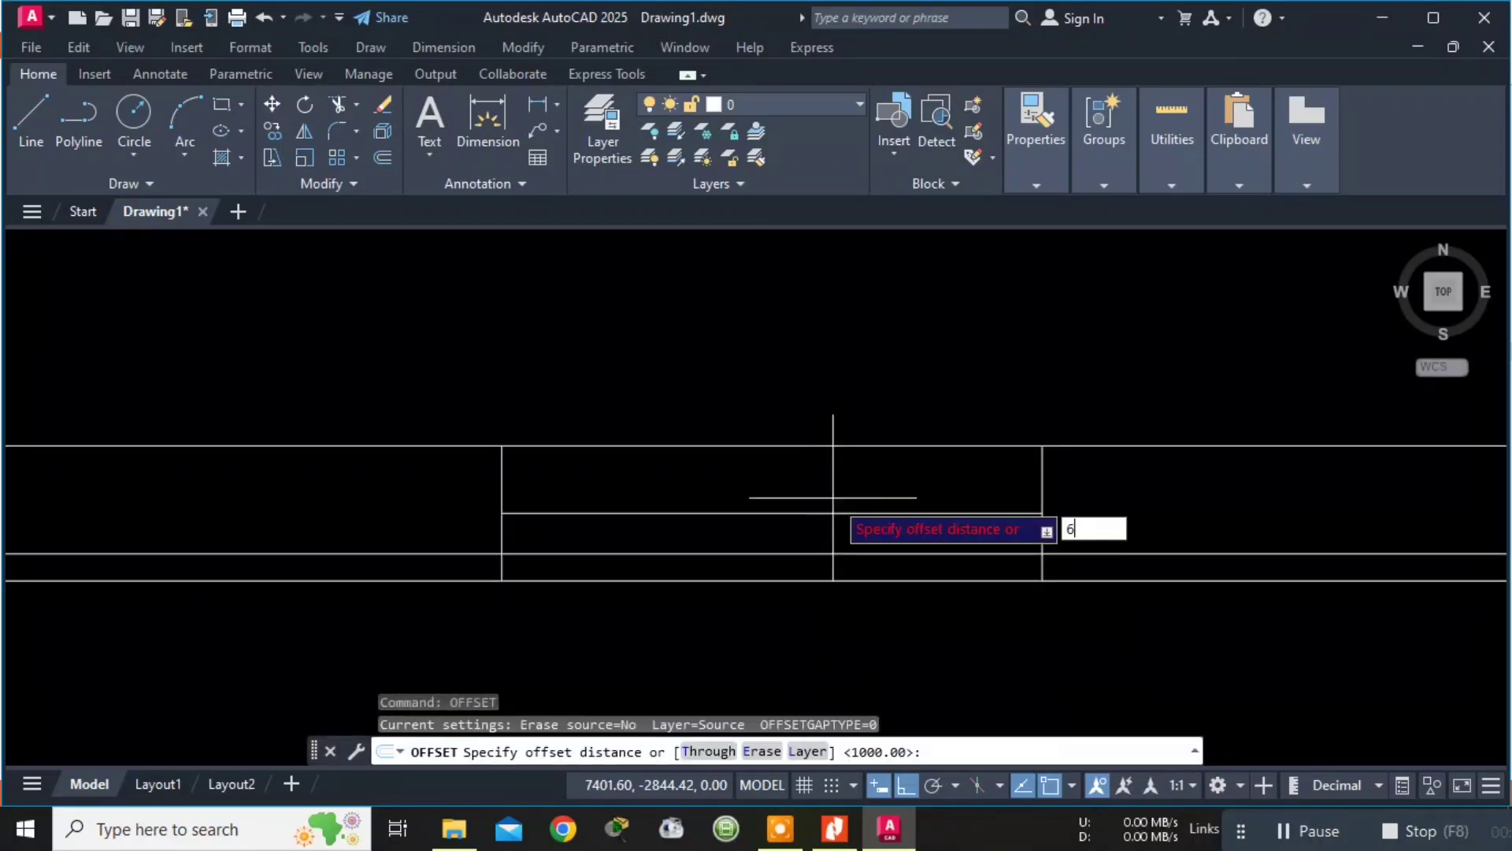
{"action": "type", "text": "6"}
{"action": "key", "text": "Return"}
{"action": "left_click", "coordinate": [835, 512]}
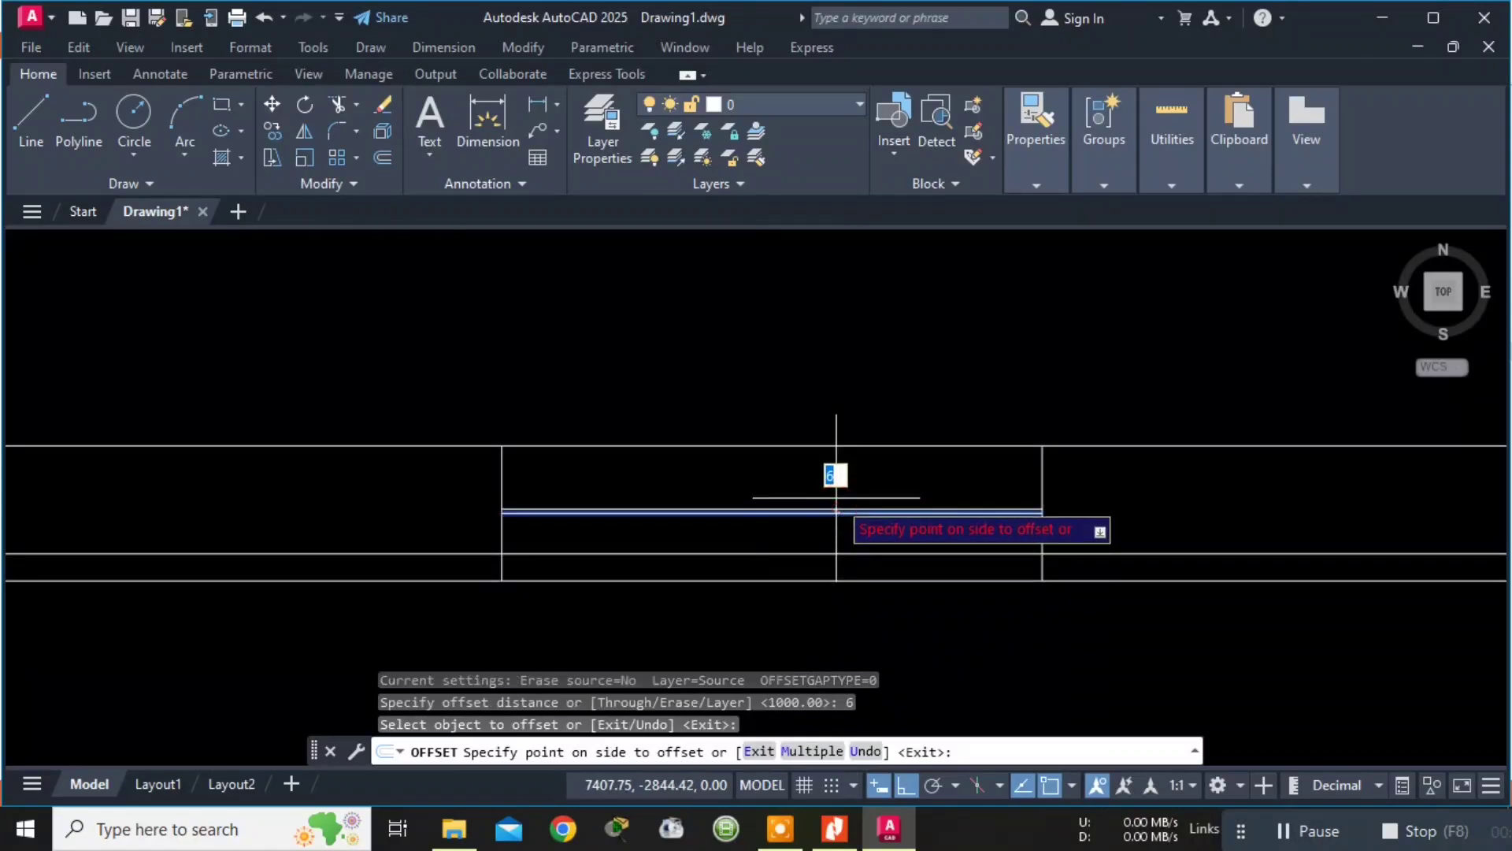
{"action": "left_click", "coordinate": [834, 504]}
{"action": "scroll", "coordinate": [827, 520], "scroll_direction": "up", "scroll_amount": 5}
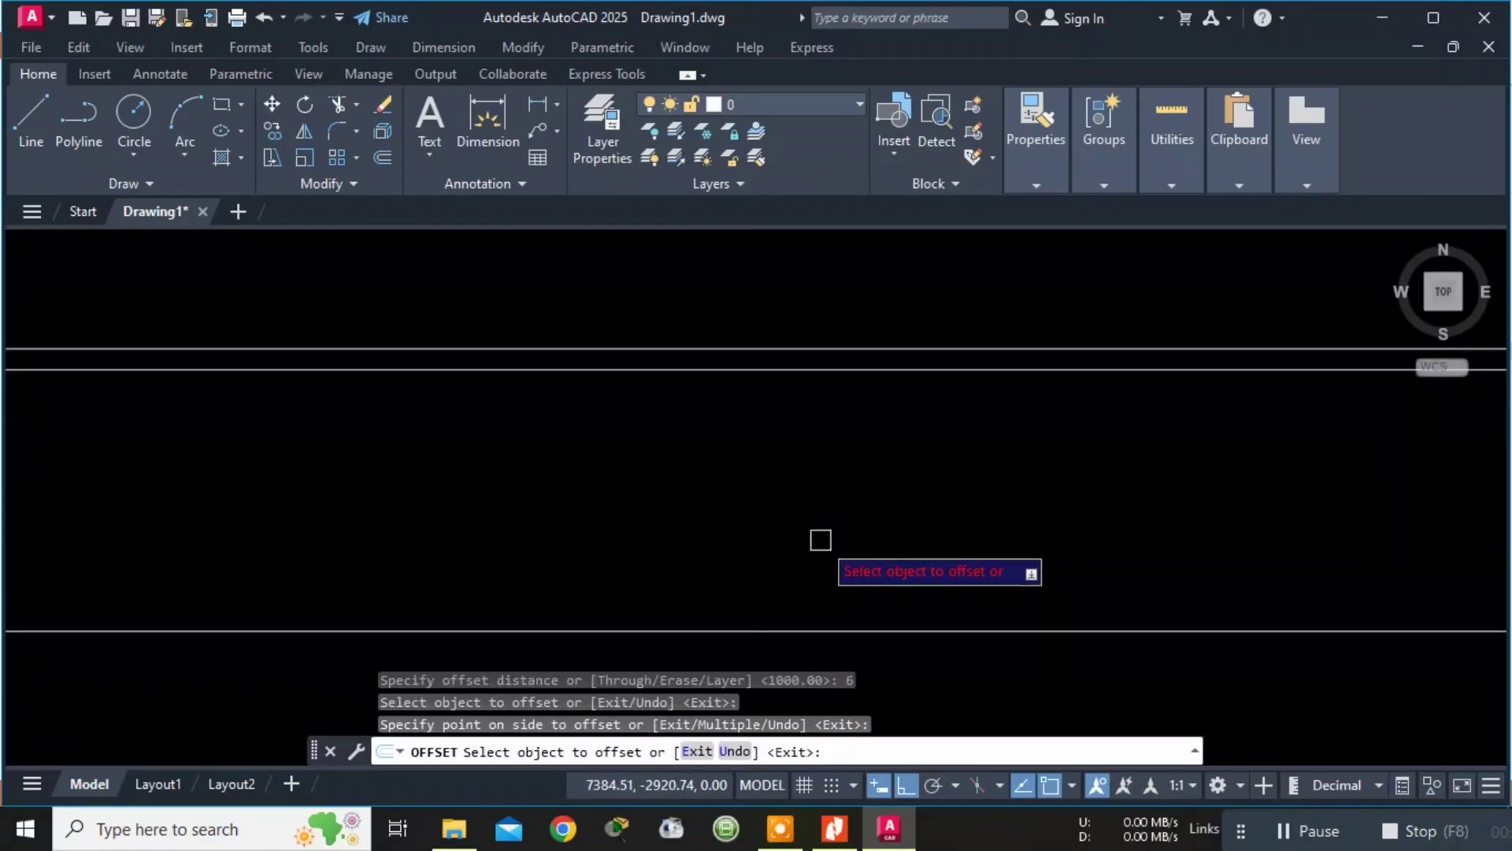
{"action": "left_click", "coordinate": [824, 370]}
{"action": "left_click", "coordinate": [818, 398]}
{"action": "scroll", "coordinate": [826, 437], "scroll_direction": "down", "scroll_amount": 5}
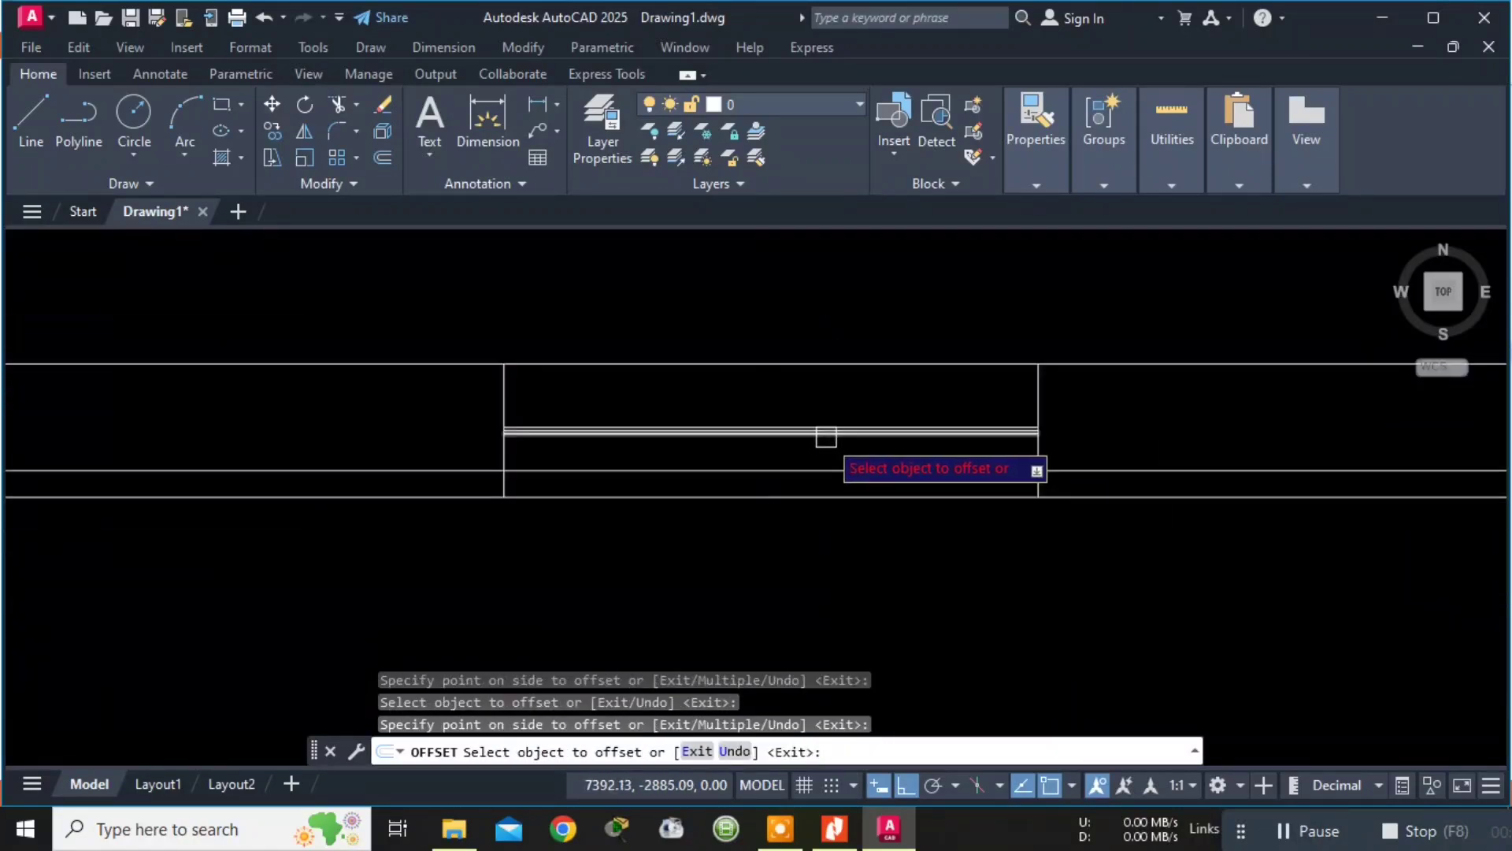
{"action": "scroll", "coordinate": [820, 439], "scroll_direction": "up", "scroll_amount": 5}
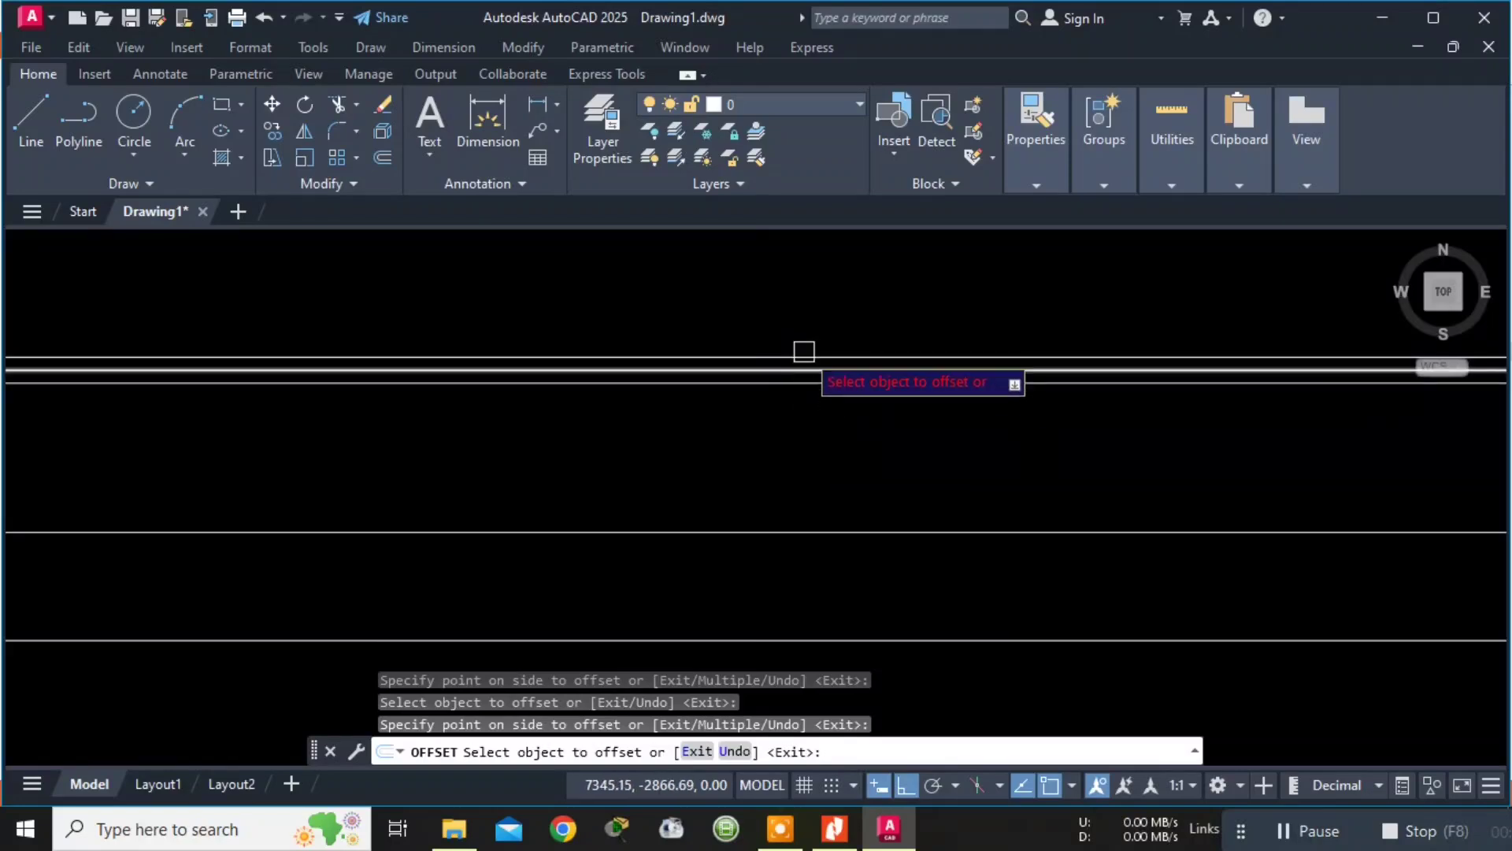
{"action": "scroll", "coordinate": [803, 353], "scroll_direction": "up", "scroll_amount": 6}
{"action": "key", "text": "Escape"}
{"action": "scroll", "coordinate": [825, 422], "scroll_direction": "up", "scroll_amount": 5}
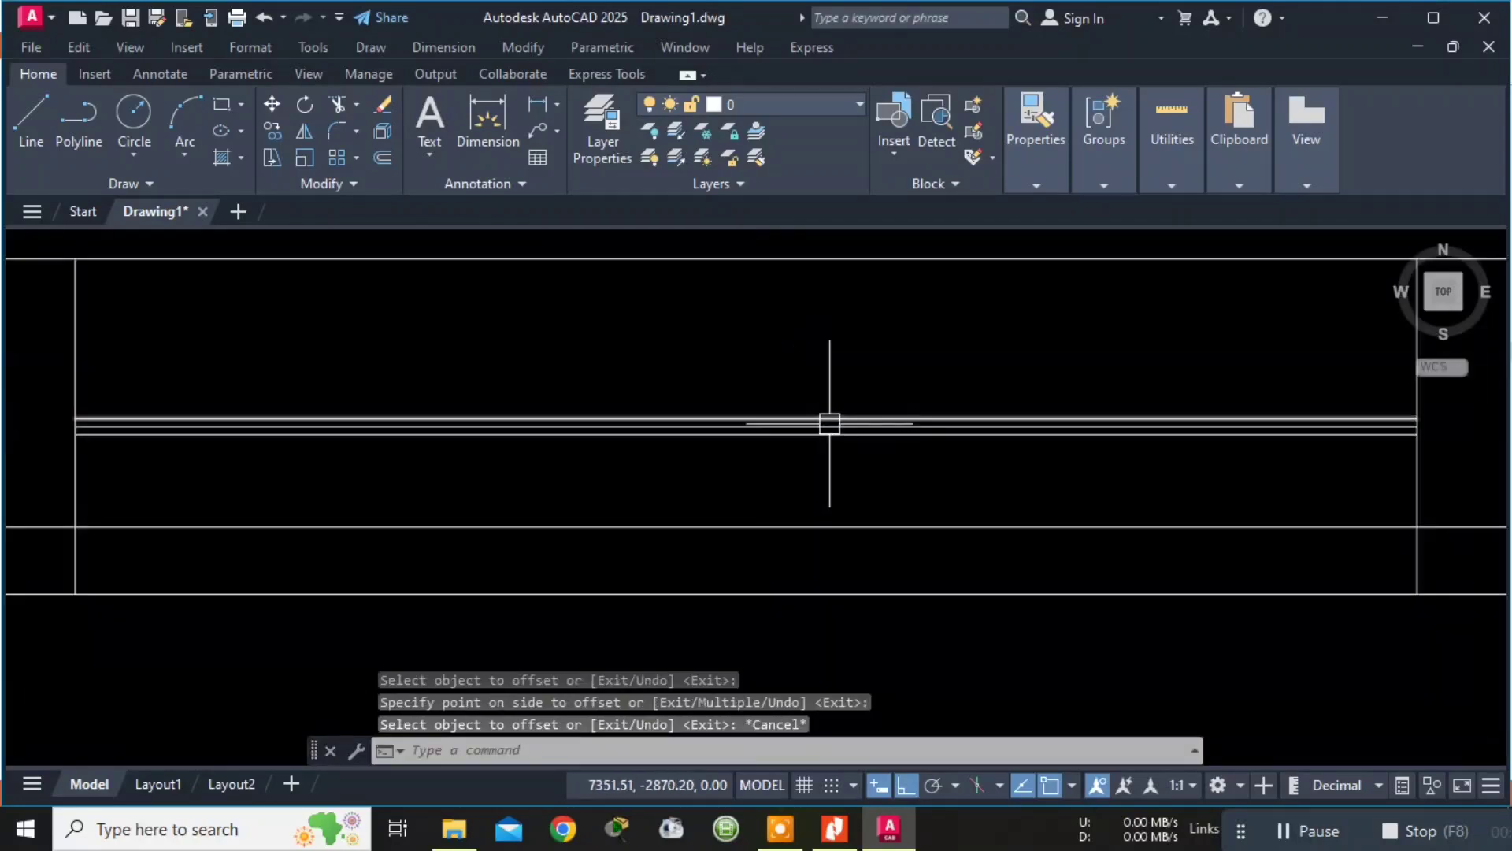
{"action": "key", "text": "Escape"}
Delete the original centre line between the two offset window lines.
{"action": "scroll", "coordinate": [829, 419], "scroll_direction": "down", "scroll_amount": 8}
{"action": "scroll", "coordinate": [832, 417], "scroll_direction": "up", "scroll_amount": 2}
{"action": "key", "text": "Escape"}
{"action": "key", "text": "Escape"}
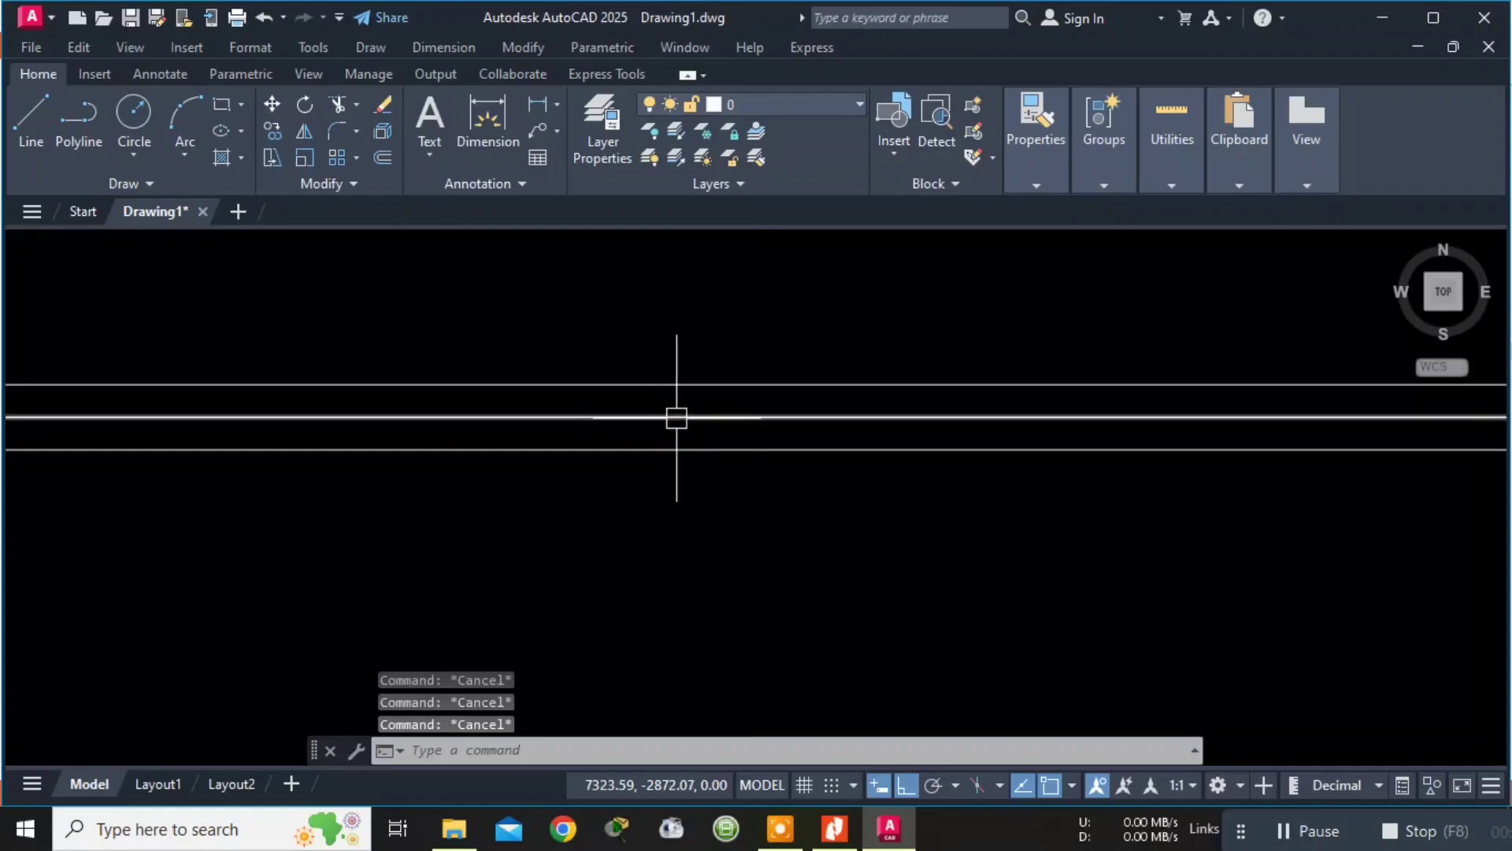
{"action": "left_click", "coordinate": [682, 417]}
{"action": "key", "text": "Delete"}
{"action": "scroll", "coordinate": [679, 420], "scroll_direction": "down", "scroll_amount": 2}
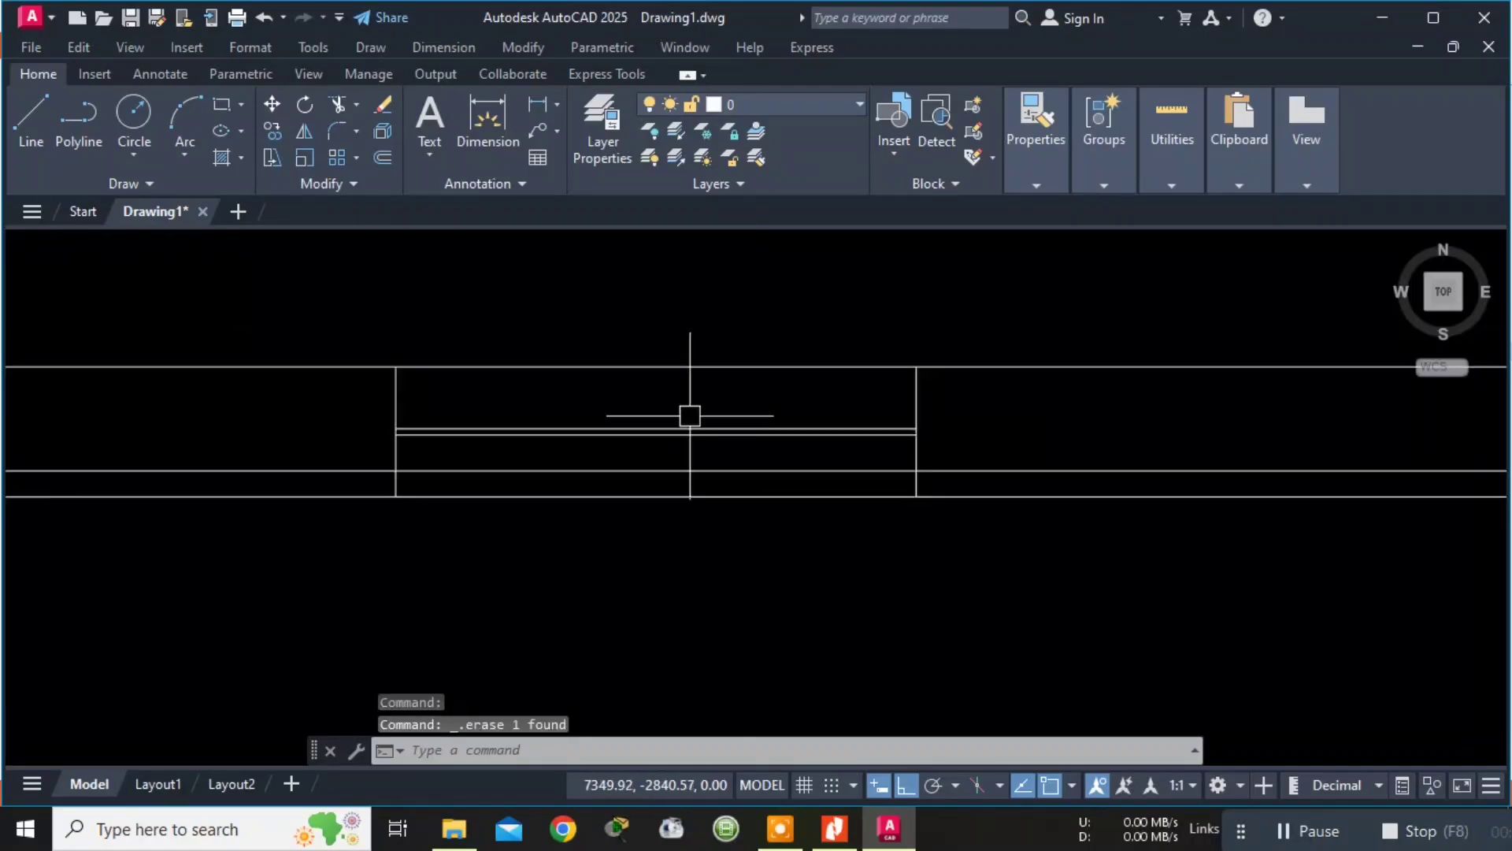
Measure the gap between the two horizontal window lines with the Quick measure tool.
{"action": "scroll", "coordinate": [995, 425], "scroll_direction": "up", "scroll_amount": 4}
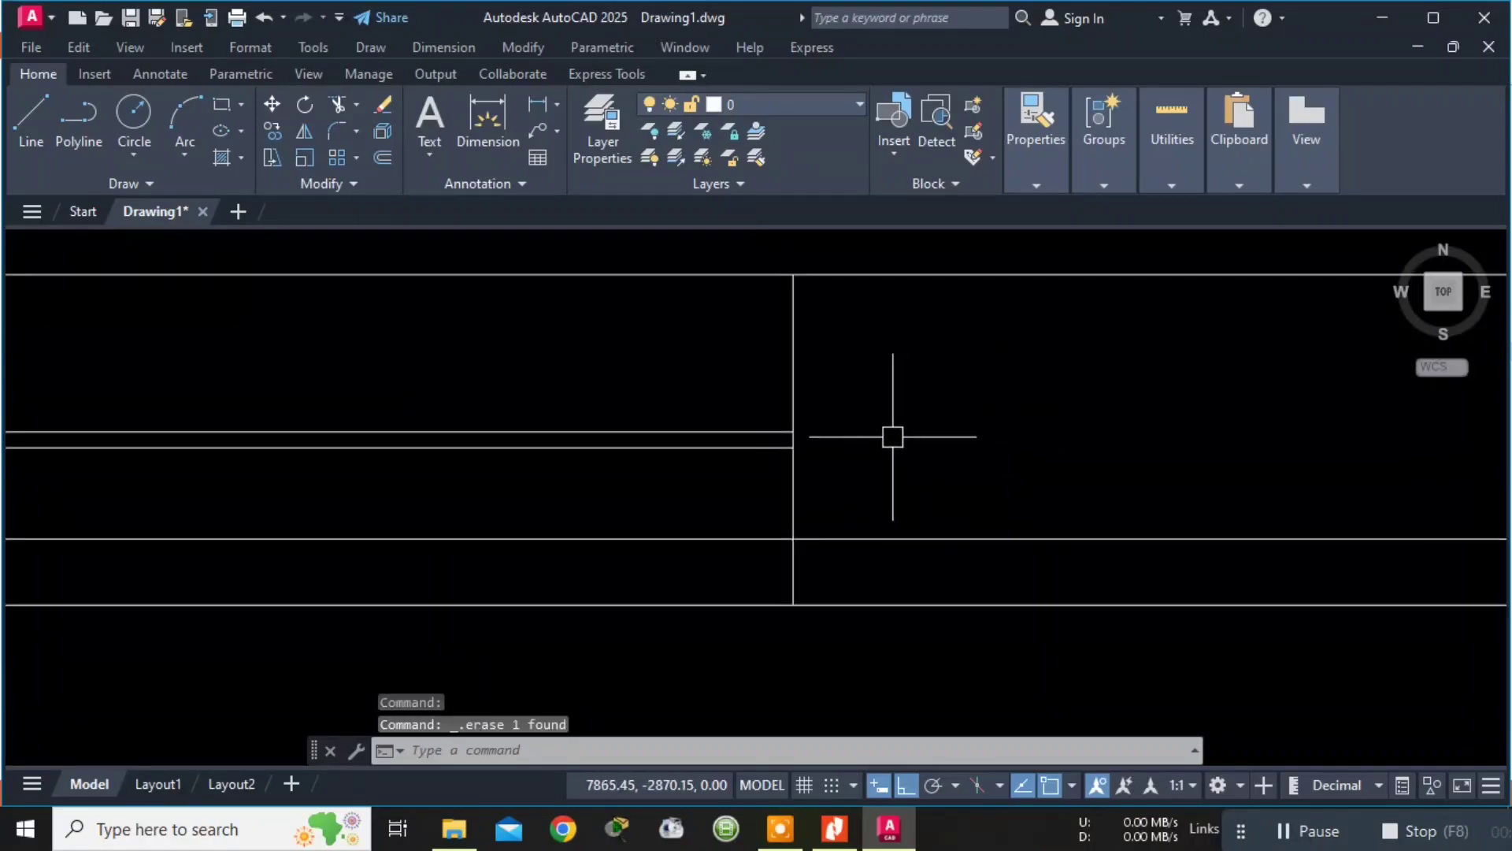
{"action": "middle_click_drag", "start_coordinate": [892, 437], "coordinate": [1171, 355]}
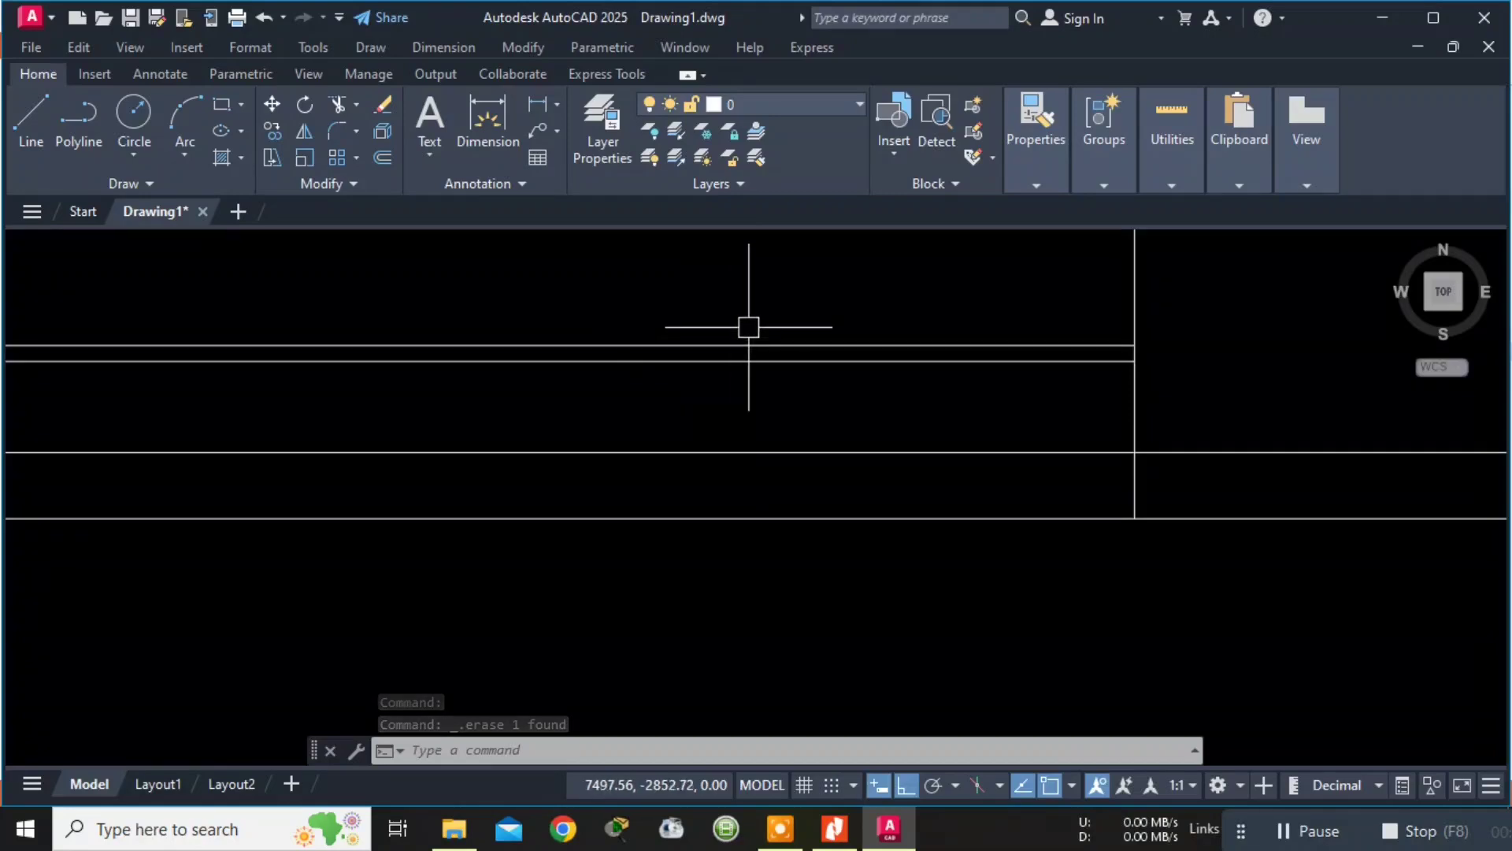
{"action": "scroll", "coordinate": [748, 327], "scroll_direction": "up", "scroll_amount": 2}
{"action": "middle_click_drag", "start_coordinate": [746, 328], "coordinate": [433, 328]}
{"action": "left_click", "coordinate": [1036, 138]}
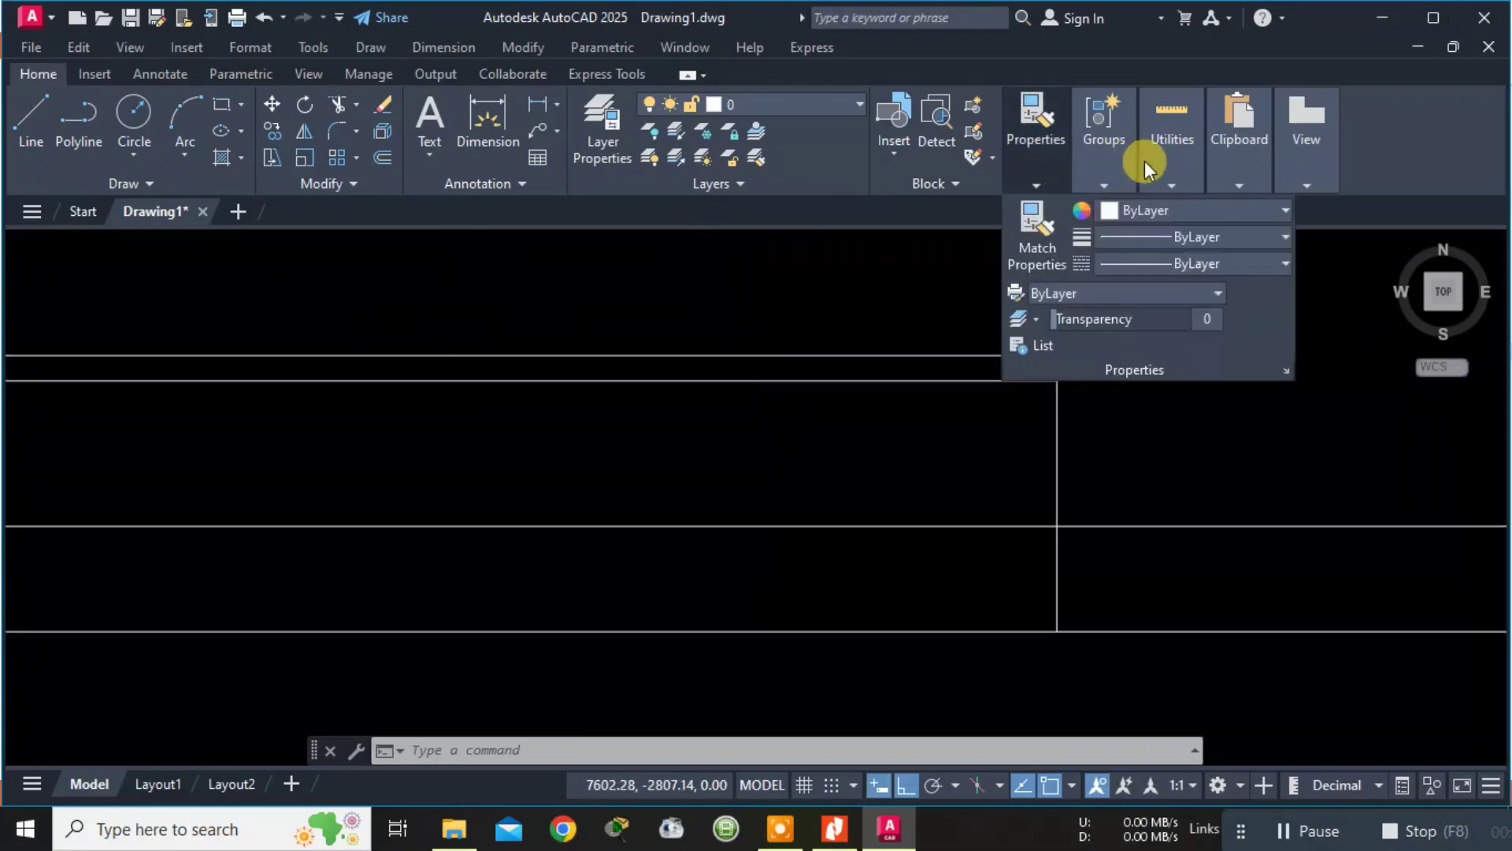
{"action": "left_click", "coordinate": [1150, 167]}
{"action": "left_click", "coordinate": [1179, 216]}
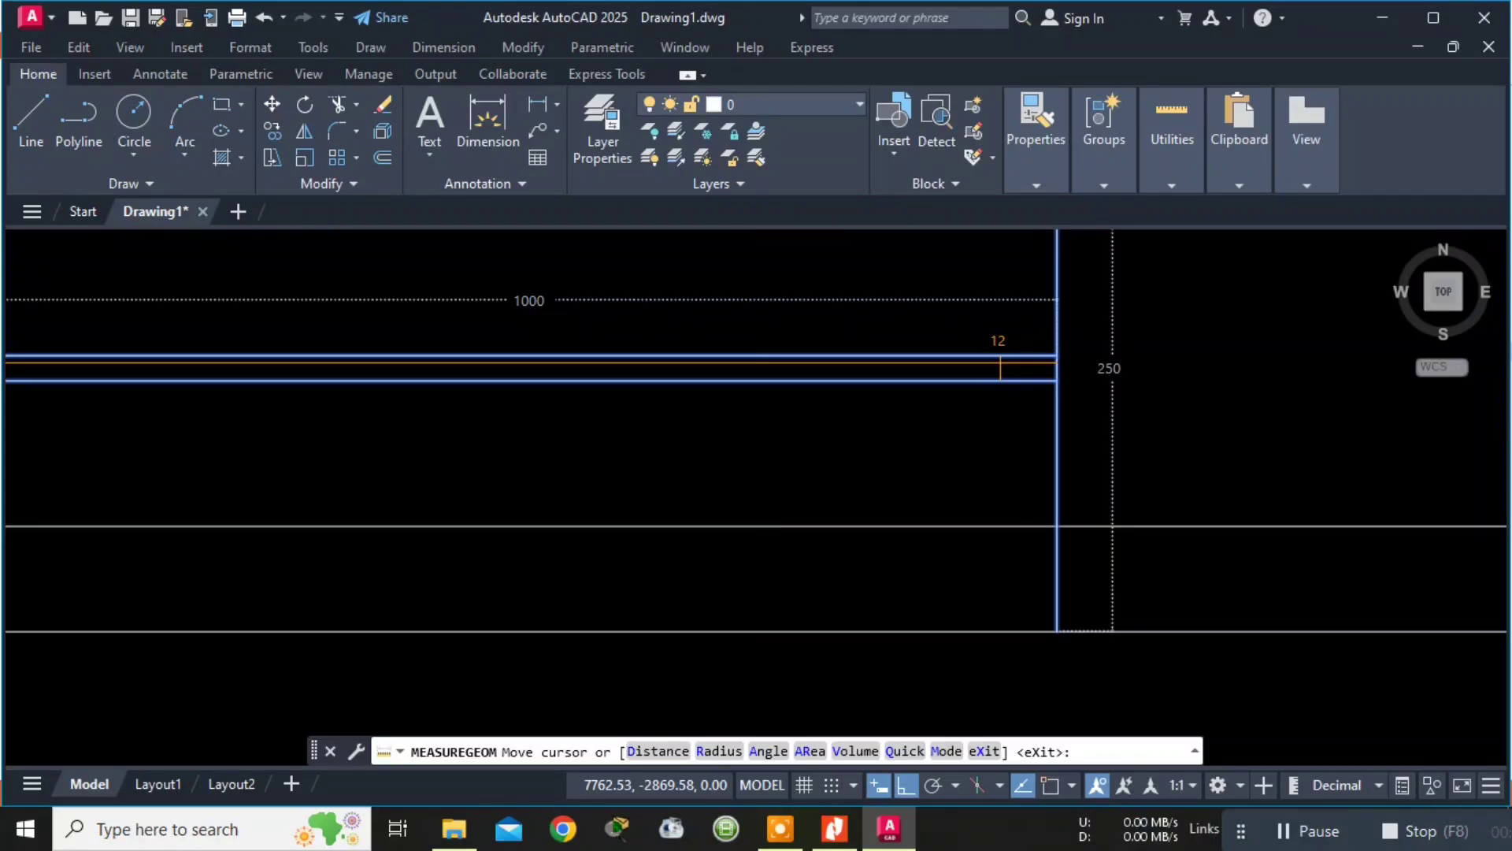
Measure the window opening's width and wall depth with the Quick measure tool, and end the measurement.
{"action": "scroll", "coordinate": [1002, 364], "scroll_direction": "down", "scroll_amount": 1}
{"action": "middle_click_drag", "start_coordinate": [1005, 366], "coordinate": [1121, 393]}
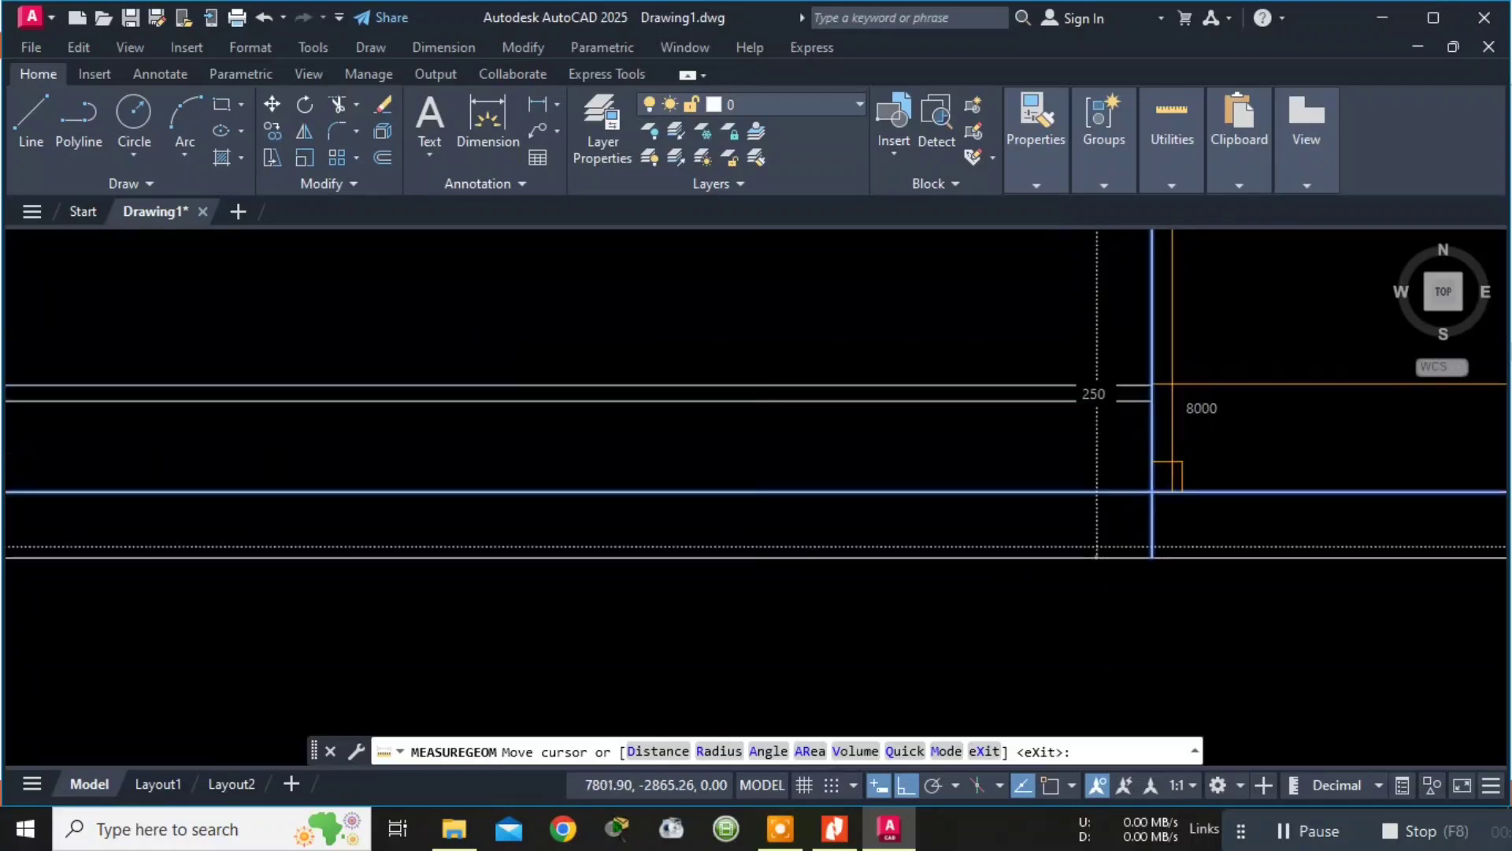
{"action": "scroll", "coordinate": [1121, 425], "scroll_direction": "down", "scroll_amount": 5}
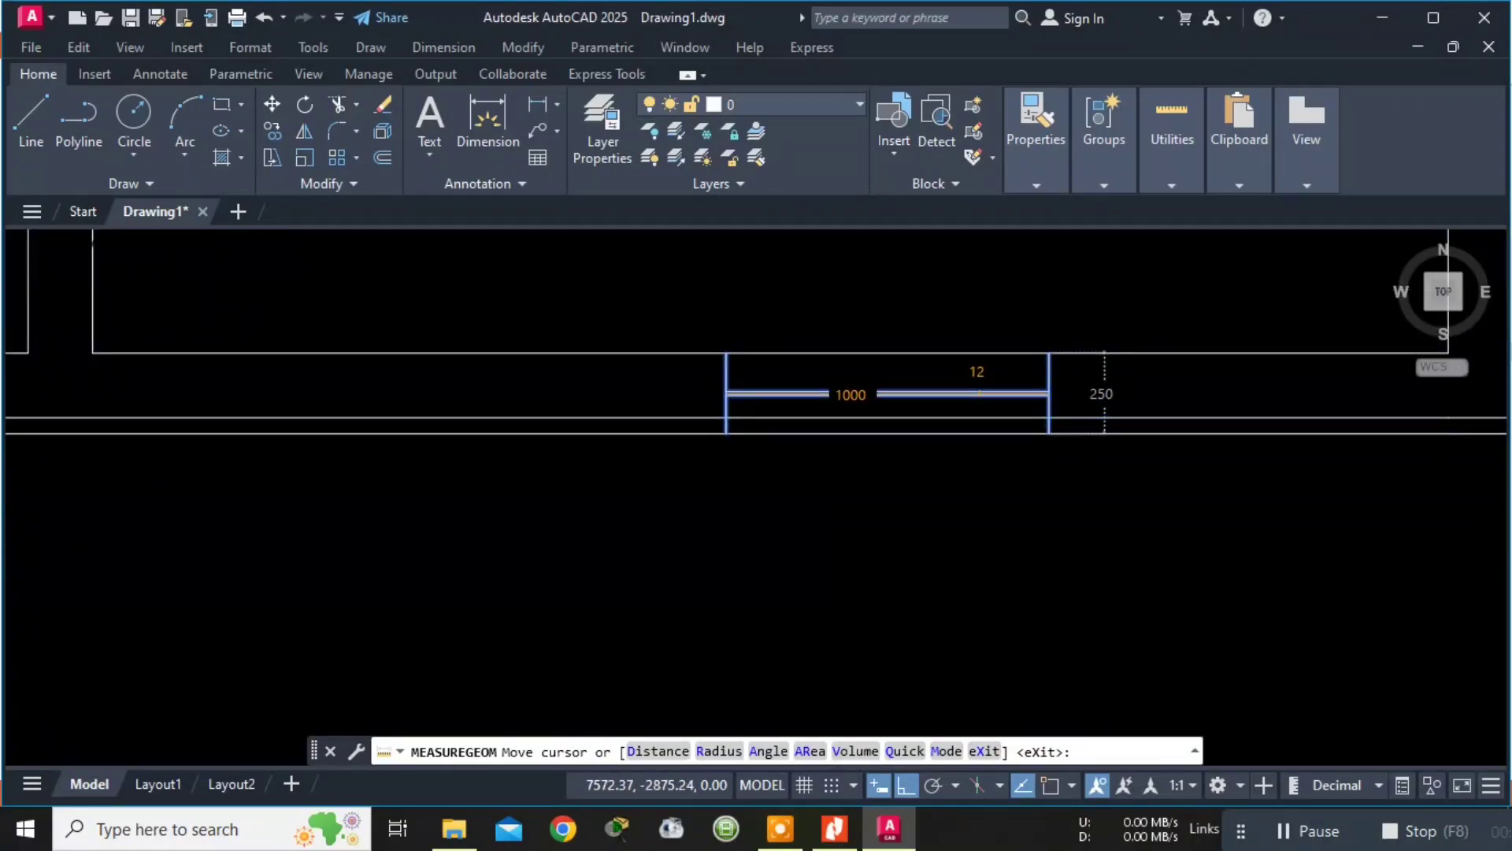
{"action": "key", "text": "Escape"}
{"action": "key", "text": "Escape"}
{"action": "key", "text": "Escape"}
{"action": "scroll", "coordinate": [1059, 328], "scroll_direction": "up", "scroll_amount": 4}
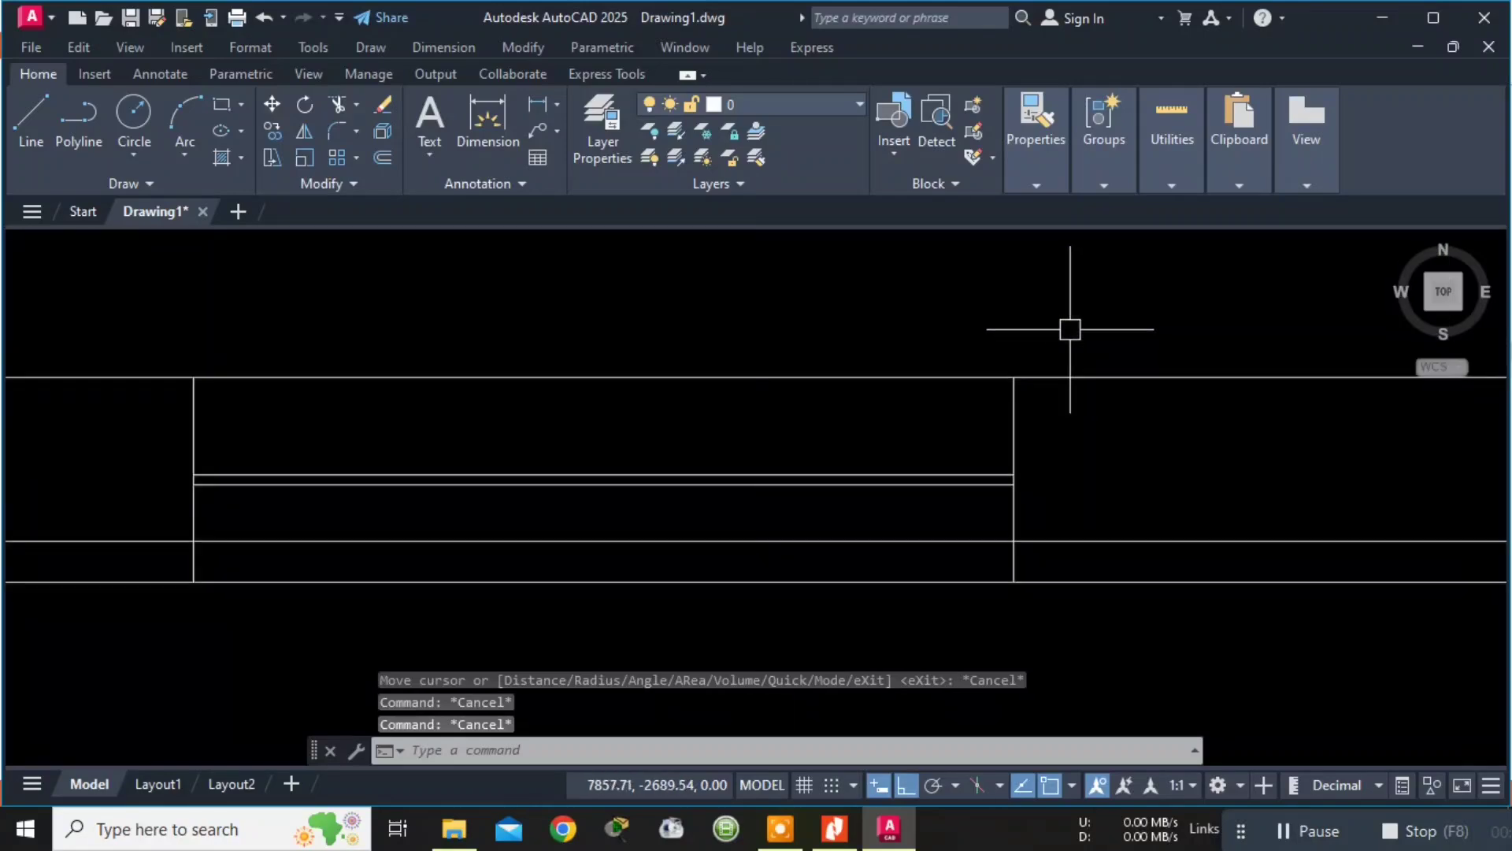
{"action": "scroll", "coordinate": [1063, 319], "scroll_direction": "down", "scroll_amount": 2}
{"action": "key", "text": "Escape"}
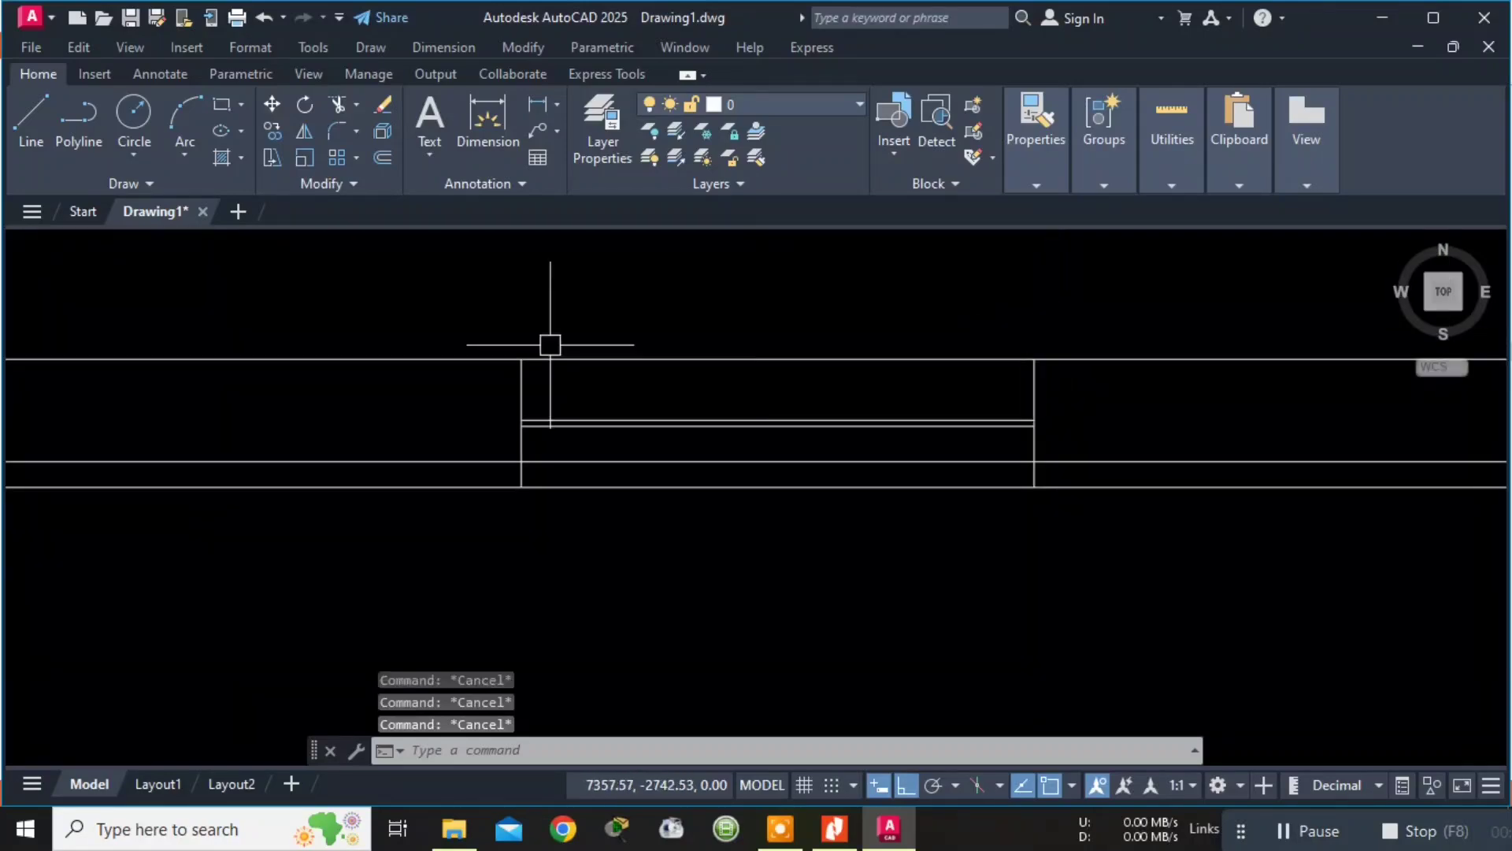
Check the window in the reference PDF in Nitro Pro, and in AutoCAD trim both vertical window edges between the two outer wall lines.
{"action": "scroll", "coordinate": [371, 311], "scroll_direction": "down", "scroll_amount": 3}
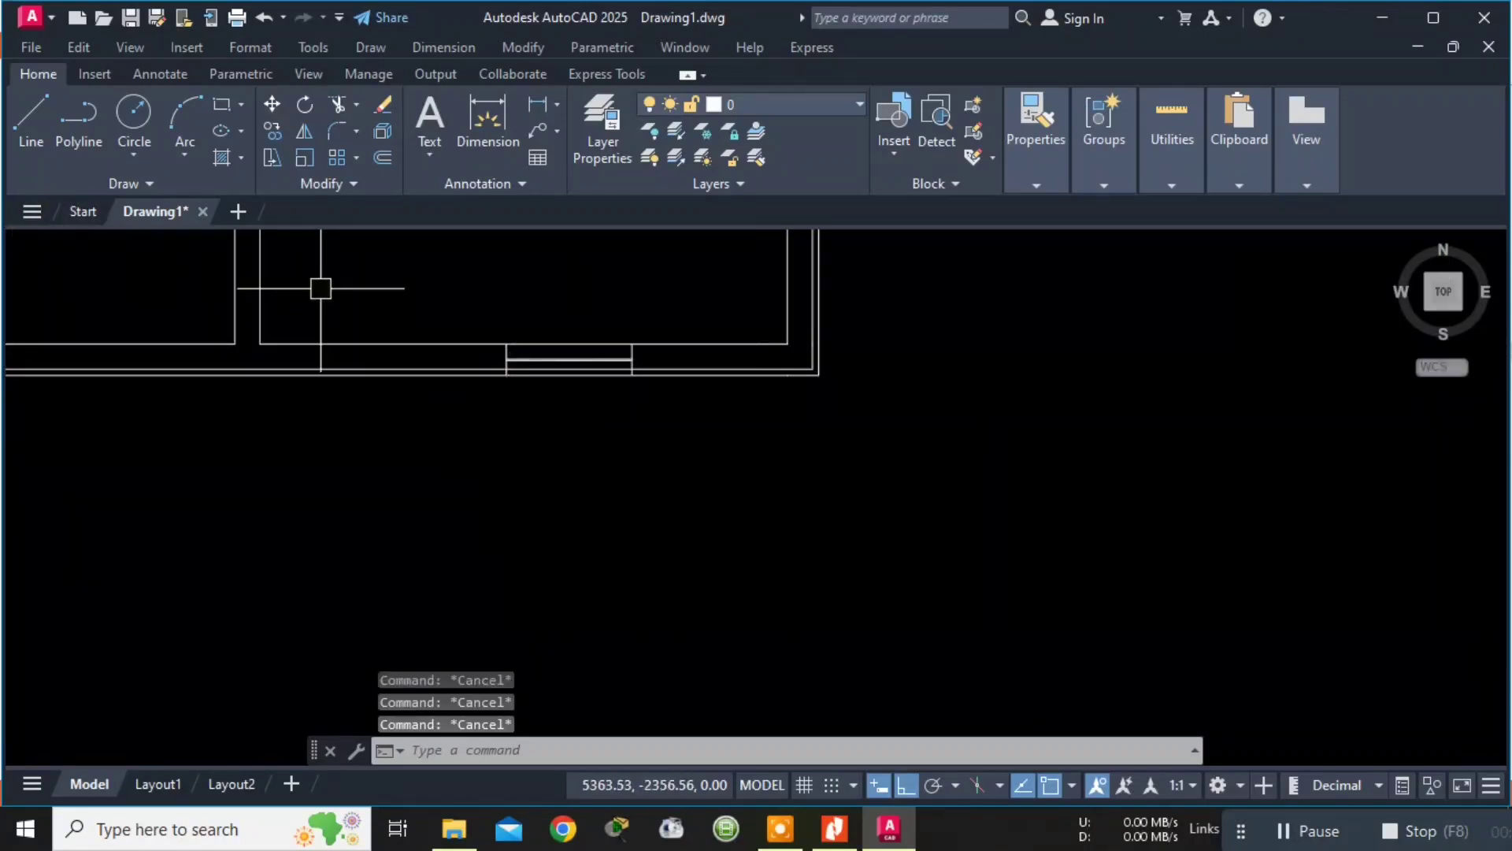
{"action": "scroll", "coordinate": [407, 248], "scroll_direction": "up", "scroll_amount": 2}
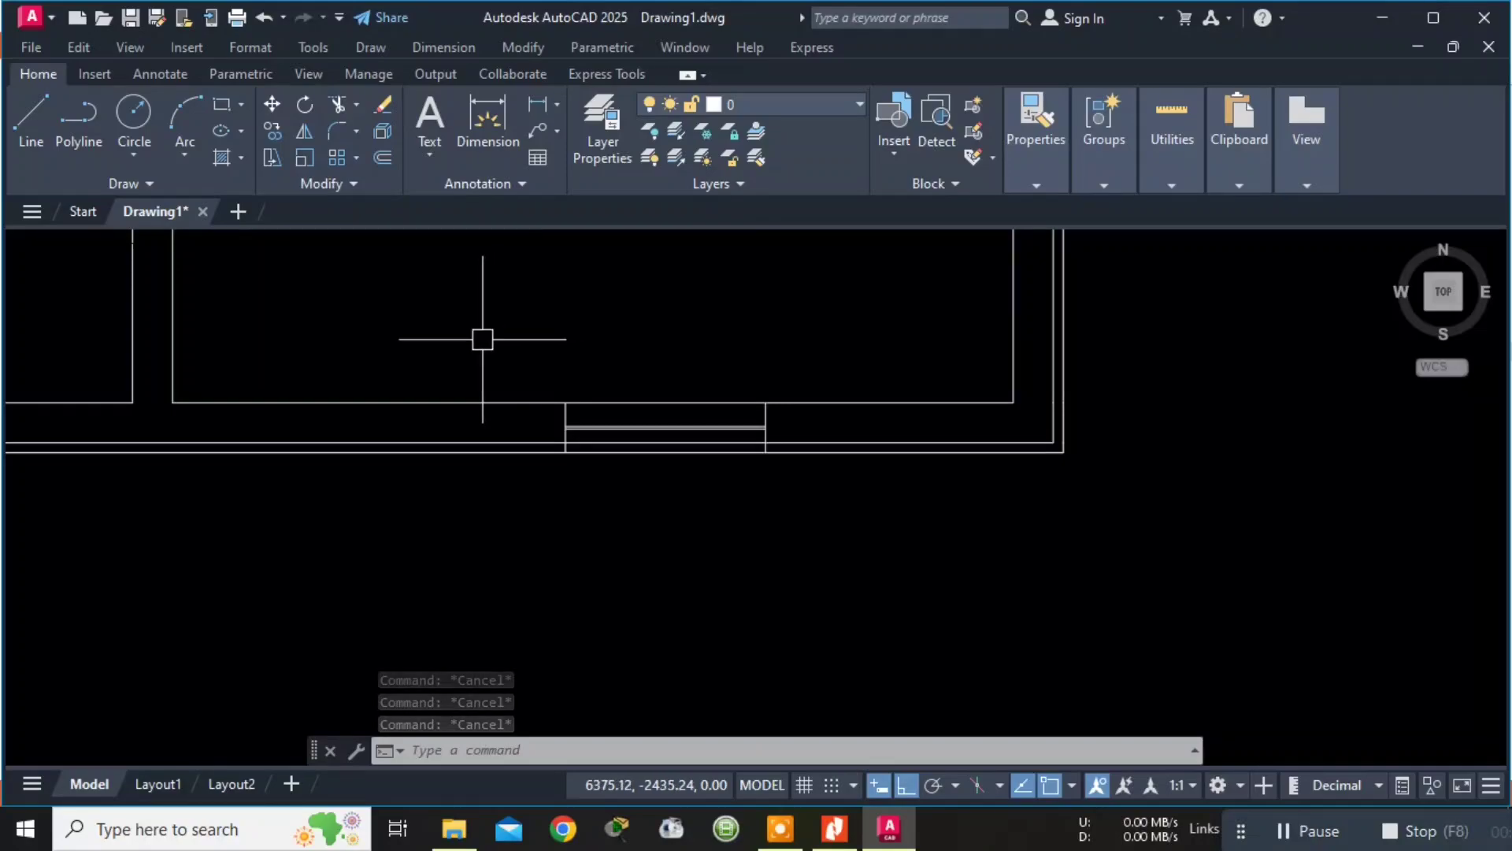
{"action": "key", "text": "alt+Tab"}
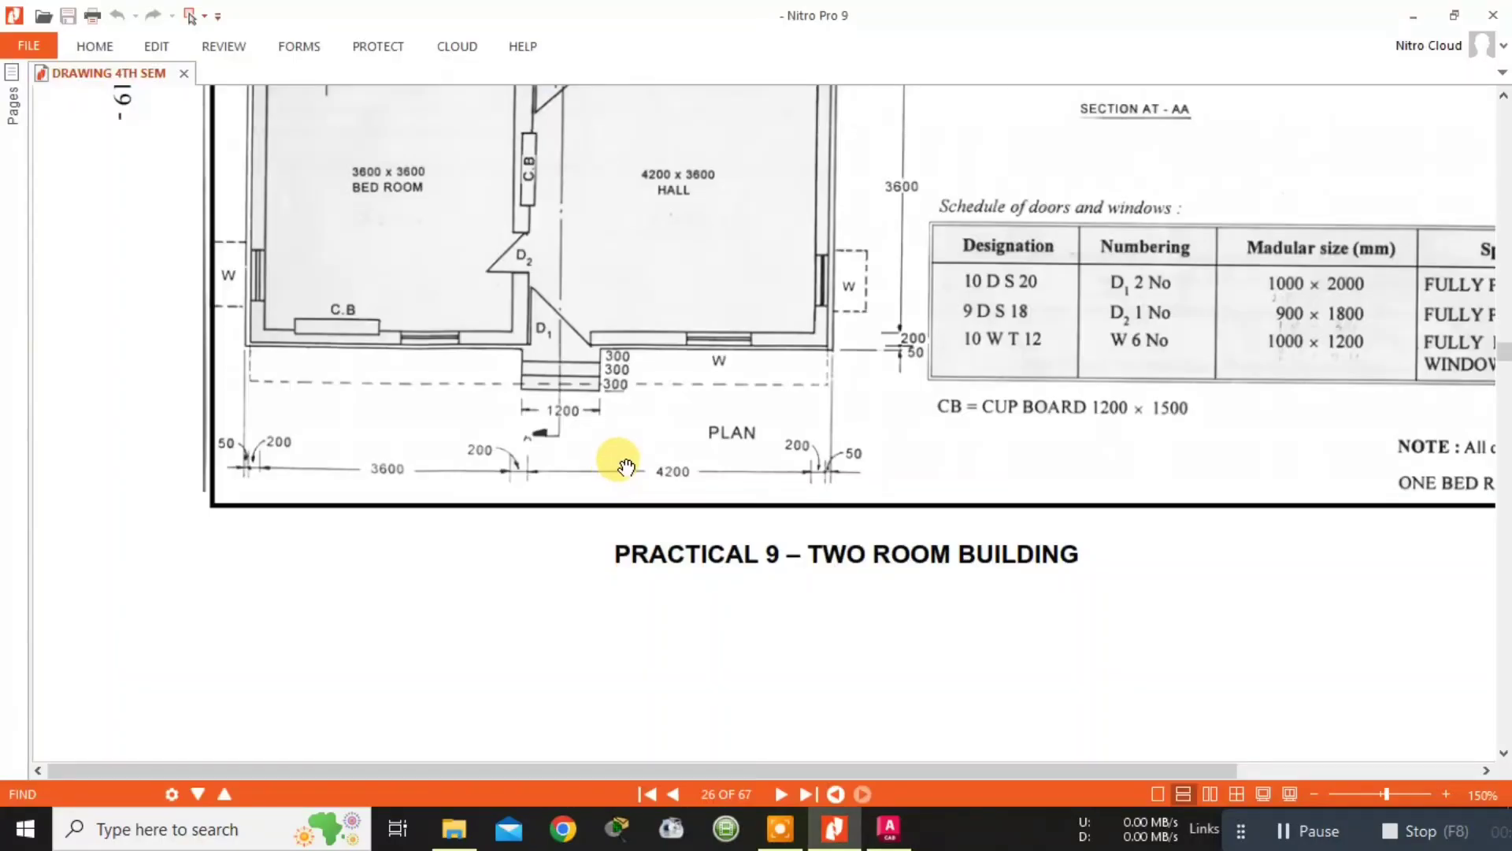
{"action": "key", "text": "alt+Tab"}
{"action": "scroll", "coordinate": [716, 433], "scroll_direction": "up", "scroll_amount": 4}
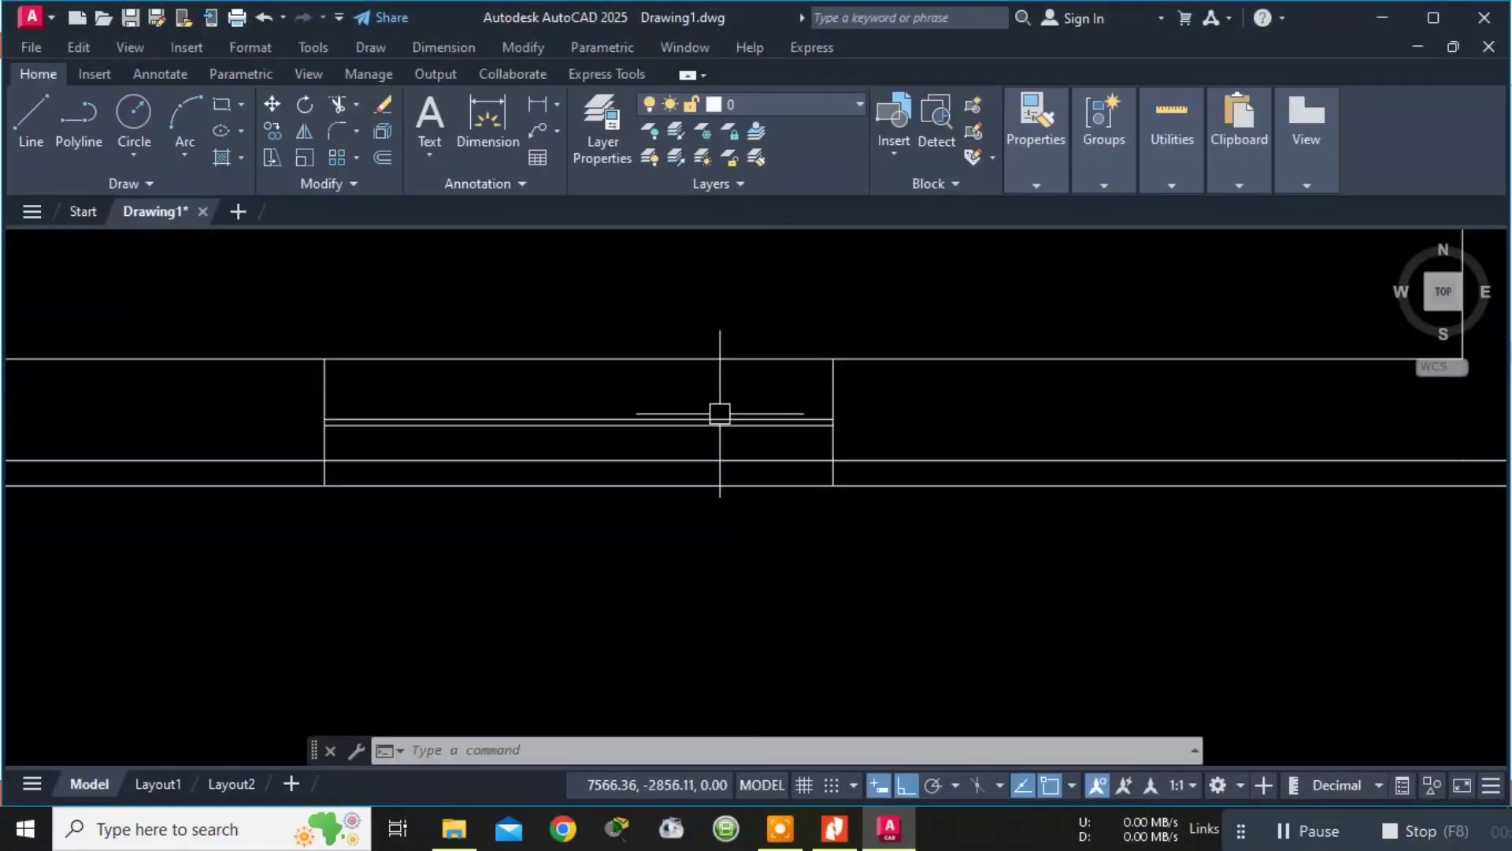
{"action": "key", "text": "Escape"}
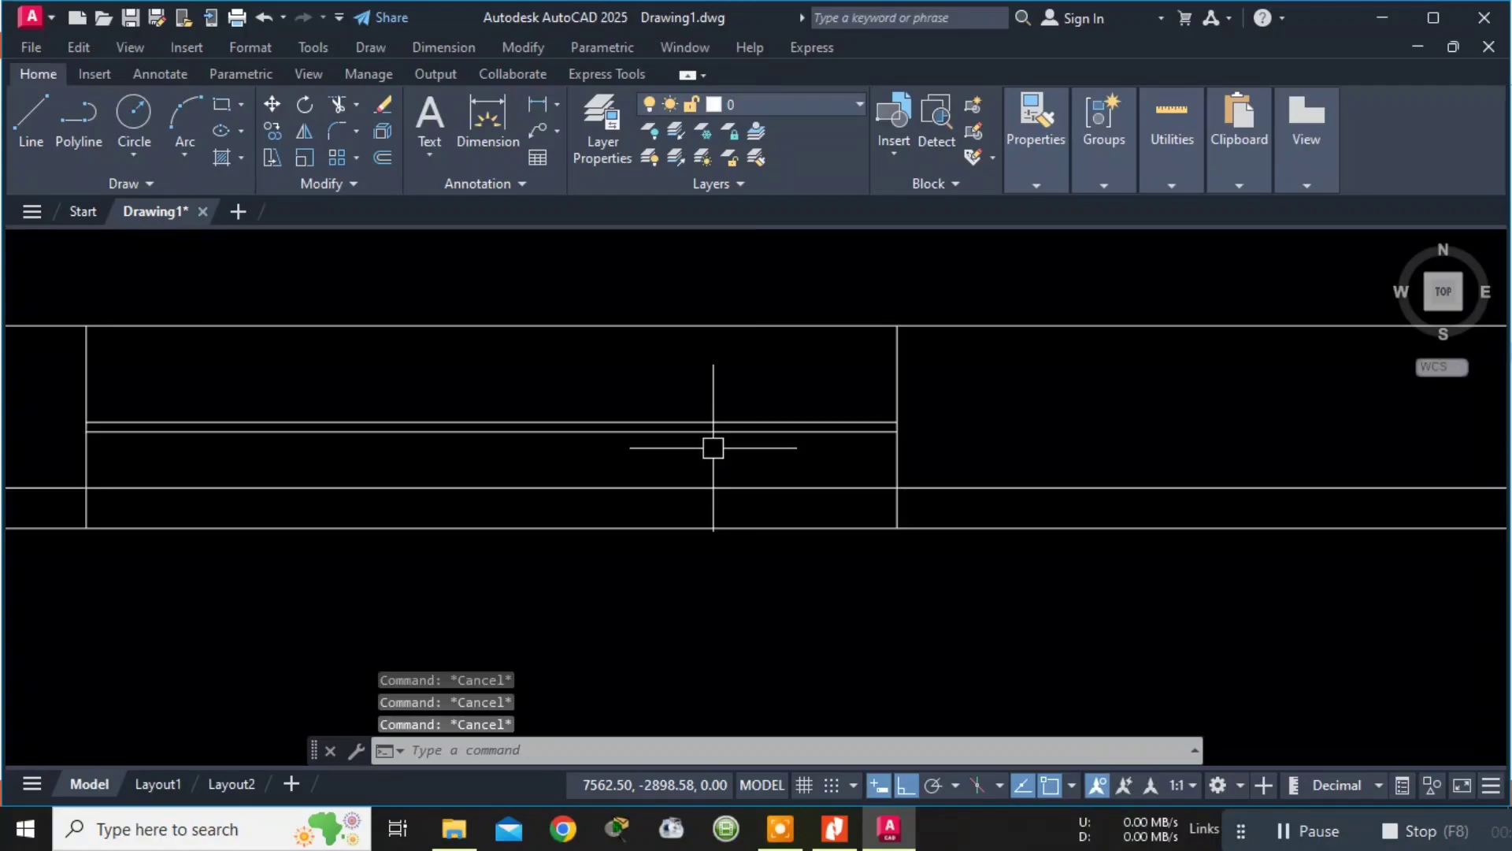
{"action": "type", "text": "TR"}
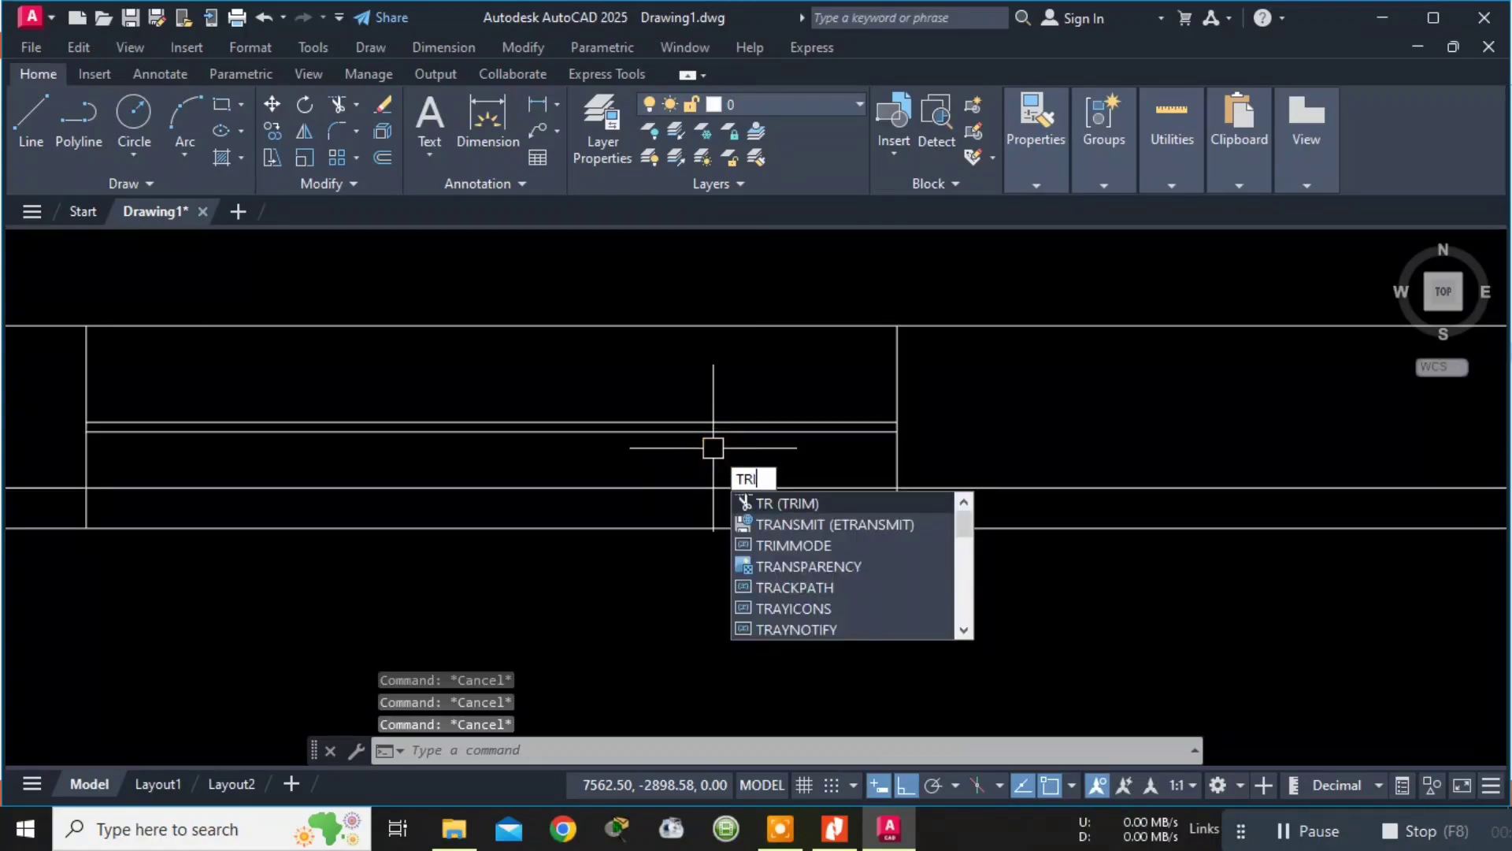
{"action": "key", "text": "Return"}
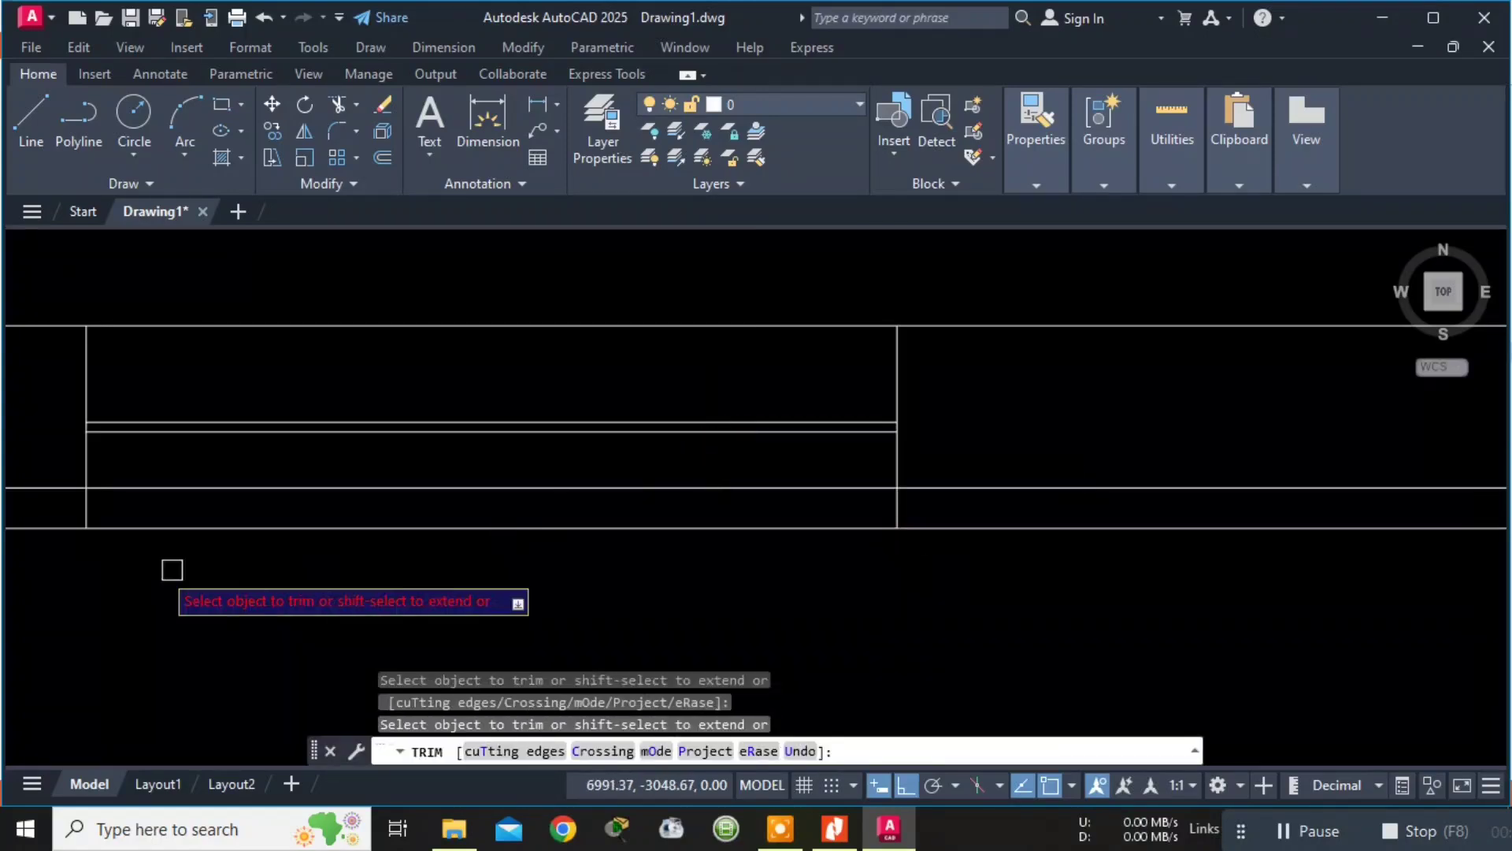
{"action": "left_click", "coordinate": [91, 510]}
{"action": "left_click", "coordinate": [895, 496]}
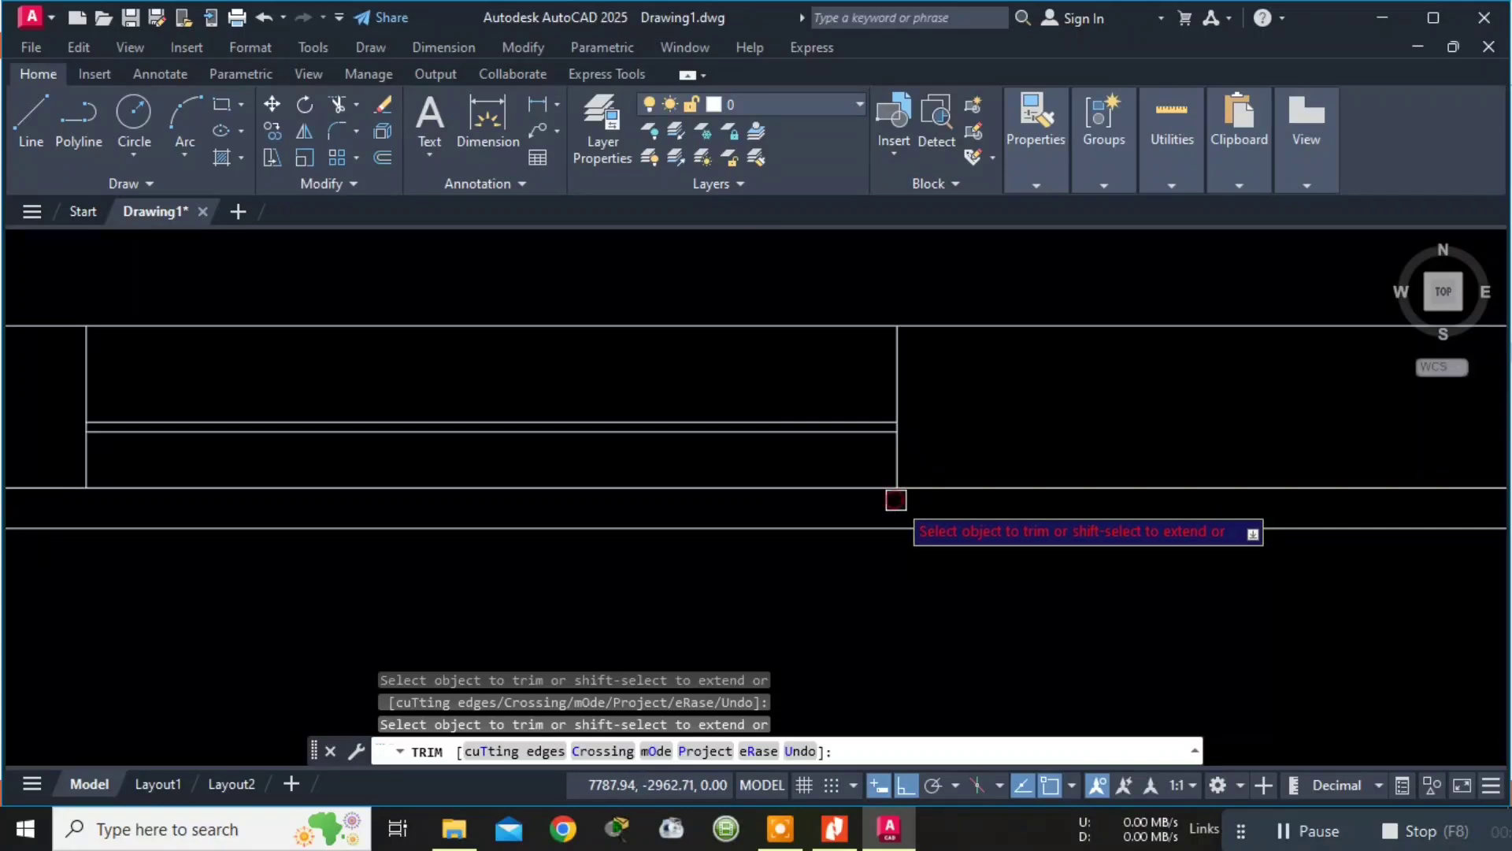
{"action": "key", "text": "Escape"}
{"action": "key", "text": "Escape"}
{"action": "key", "text": "Escape"}
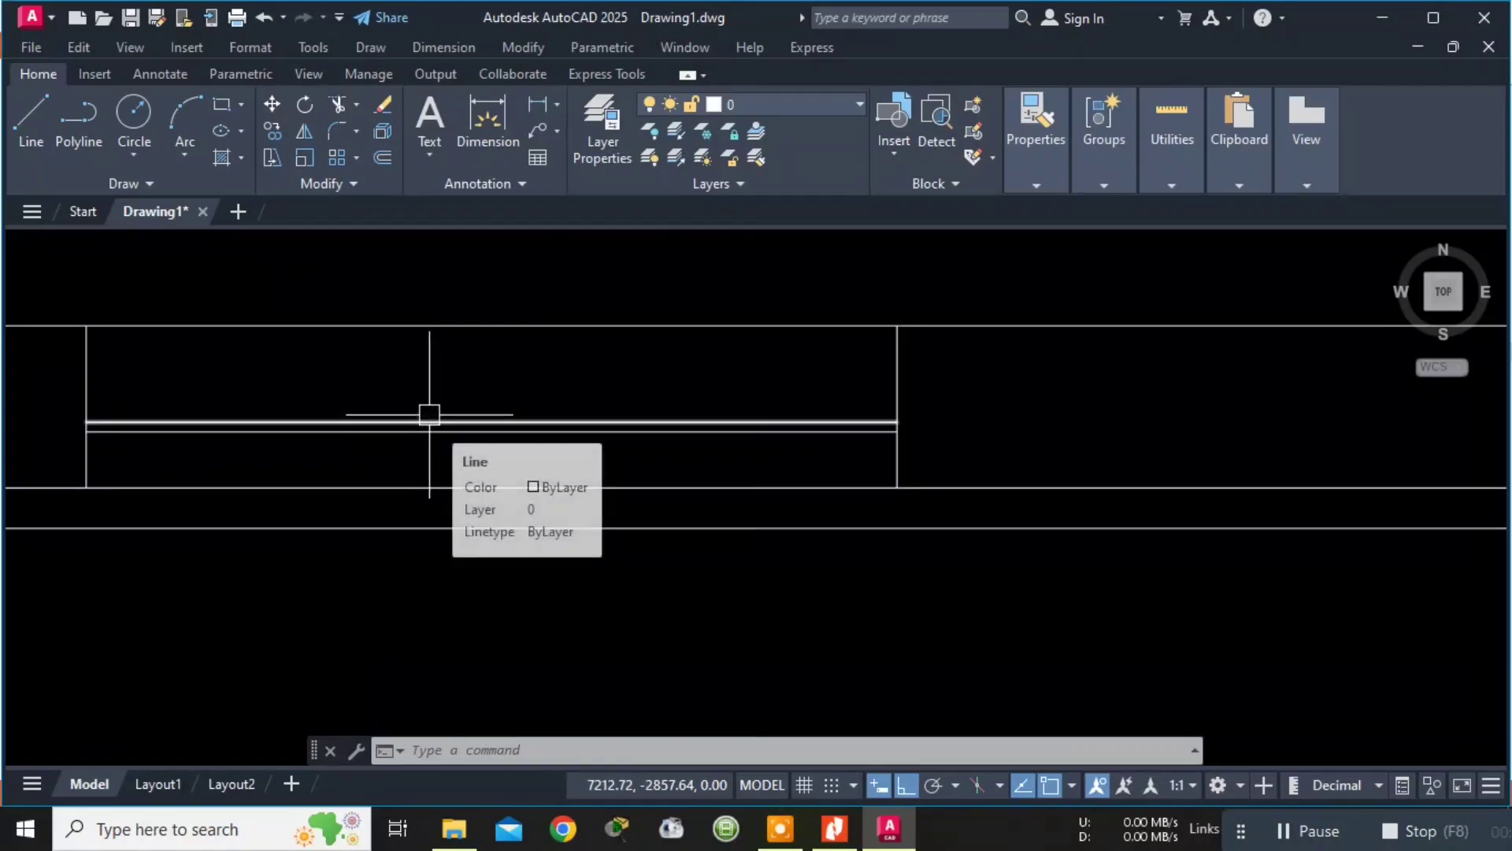
Copy the window's four lines from their upper-left corner horizontally into the bedroom's bottom wall, checking the position against the Nitro Pro PDF.
{"action": "scroll", "coordinate": [450, 402], "scroll_direction": "down", "scroll_amount": 3}
{"action": "key", "text": "Escape"}
{"action": "key", "text": "Escape"}
{"action": "key", "text": "Escape"}
{"action": "scroll", "coordinate": [701, 419], "scroll_direction": "up", "scroll_amount": 4}
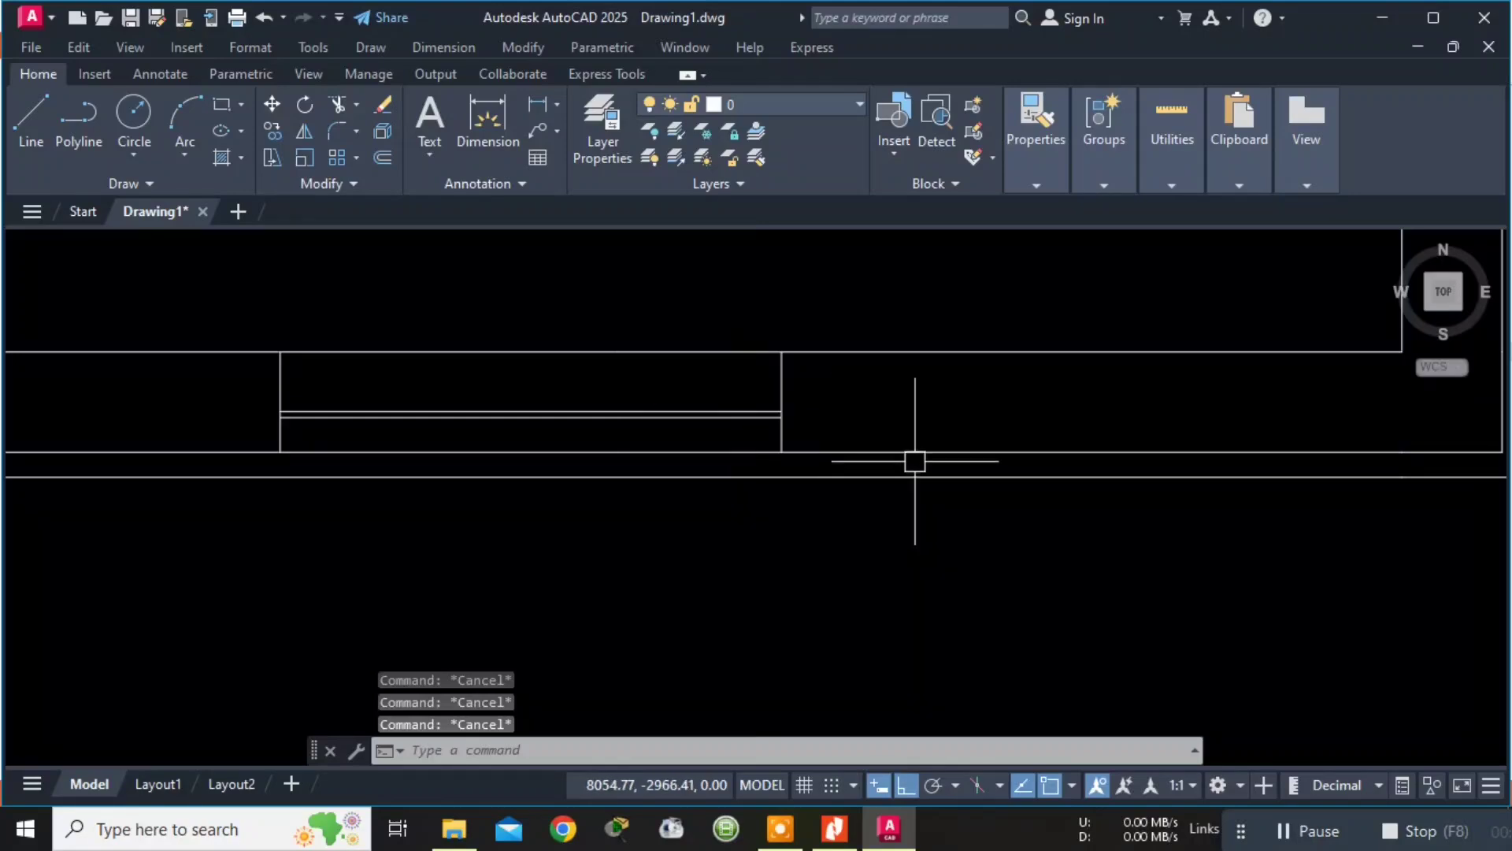
{"action": "type", "text": "Y"}
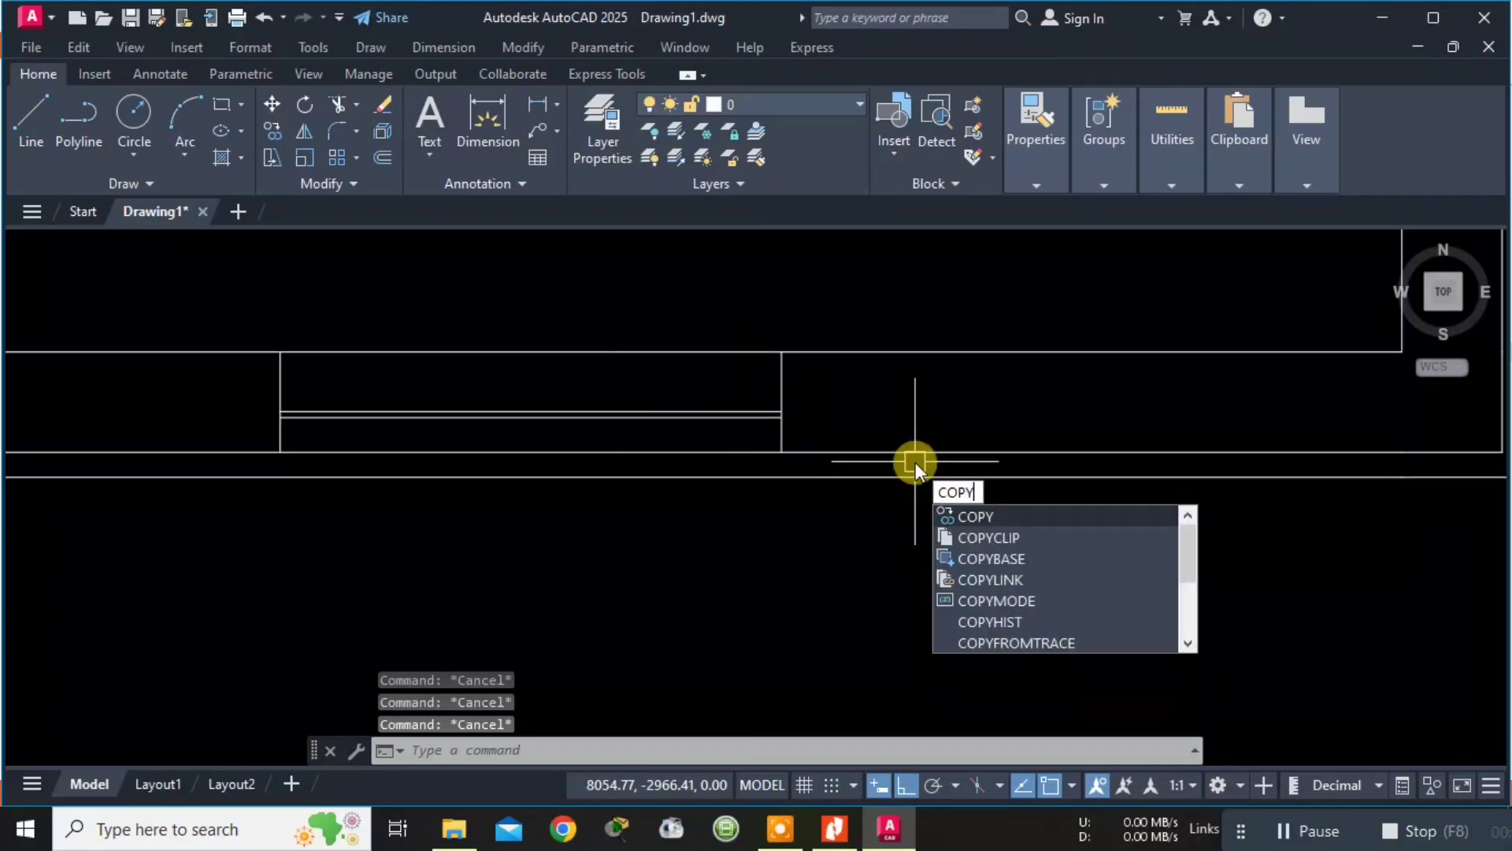
{"action": "key", "text": "Return"}
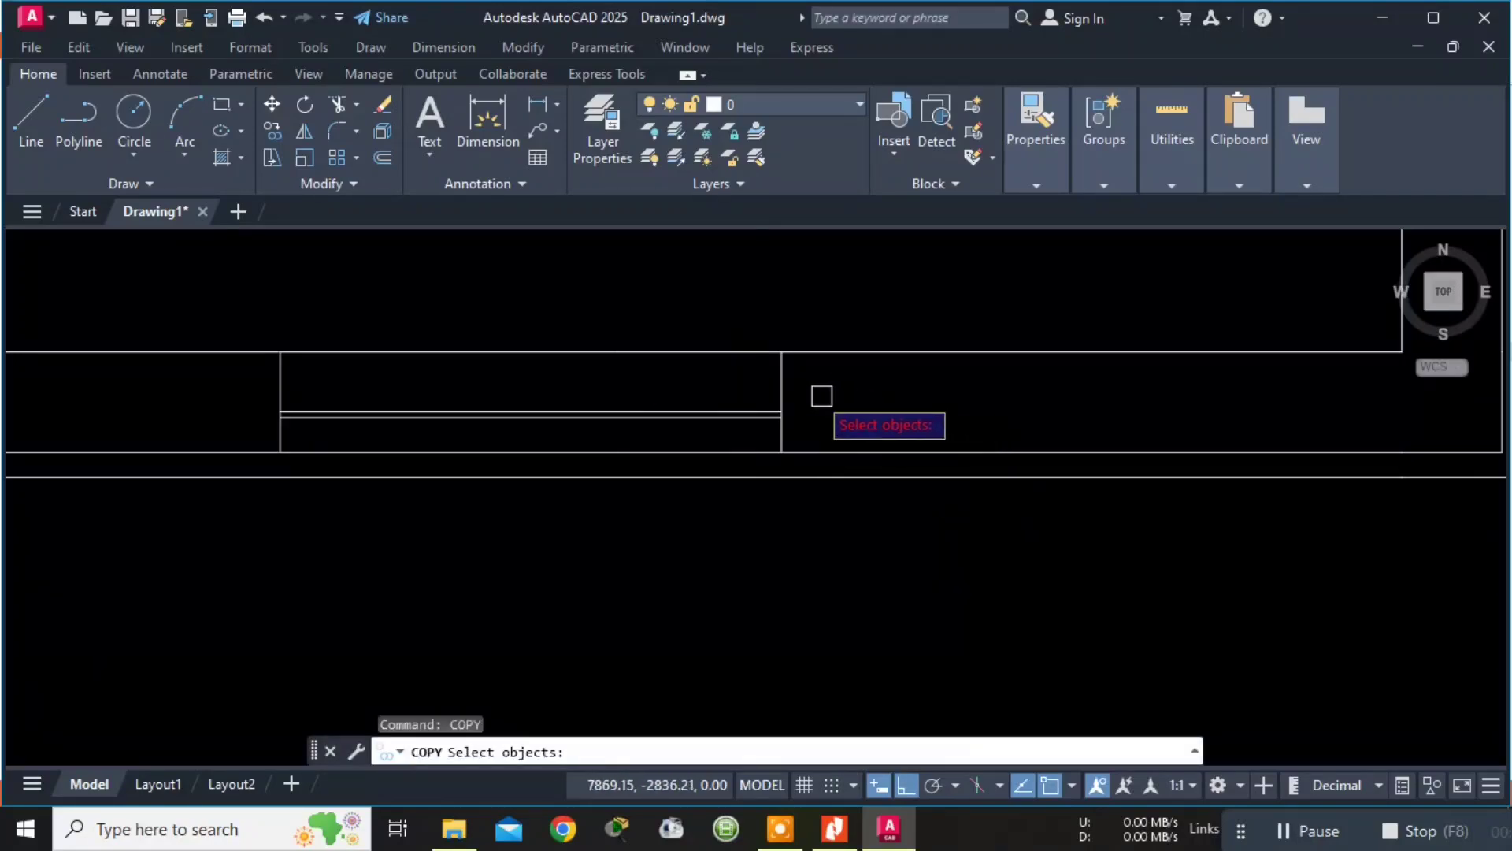
{"action": "left_click", "coordinate": [782, 382]}
{"action": "left_click", "coordinate": [708, 409]}
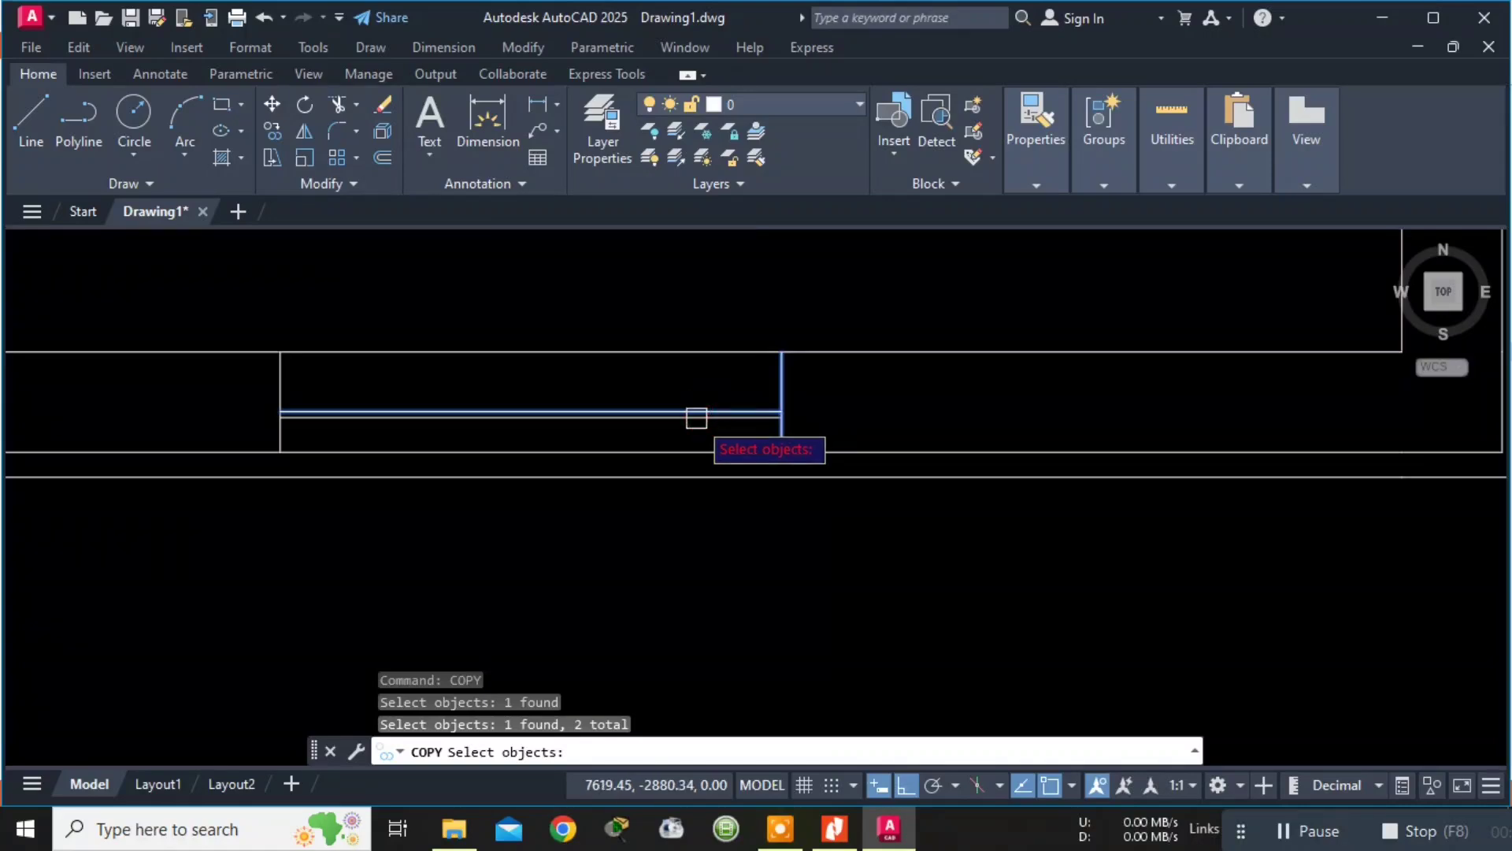
{"action": "left_click", "coordinate": [686, 417]}
{"action": "left_click", "coordinate": [279, 390]}
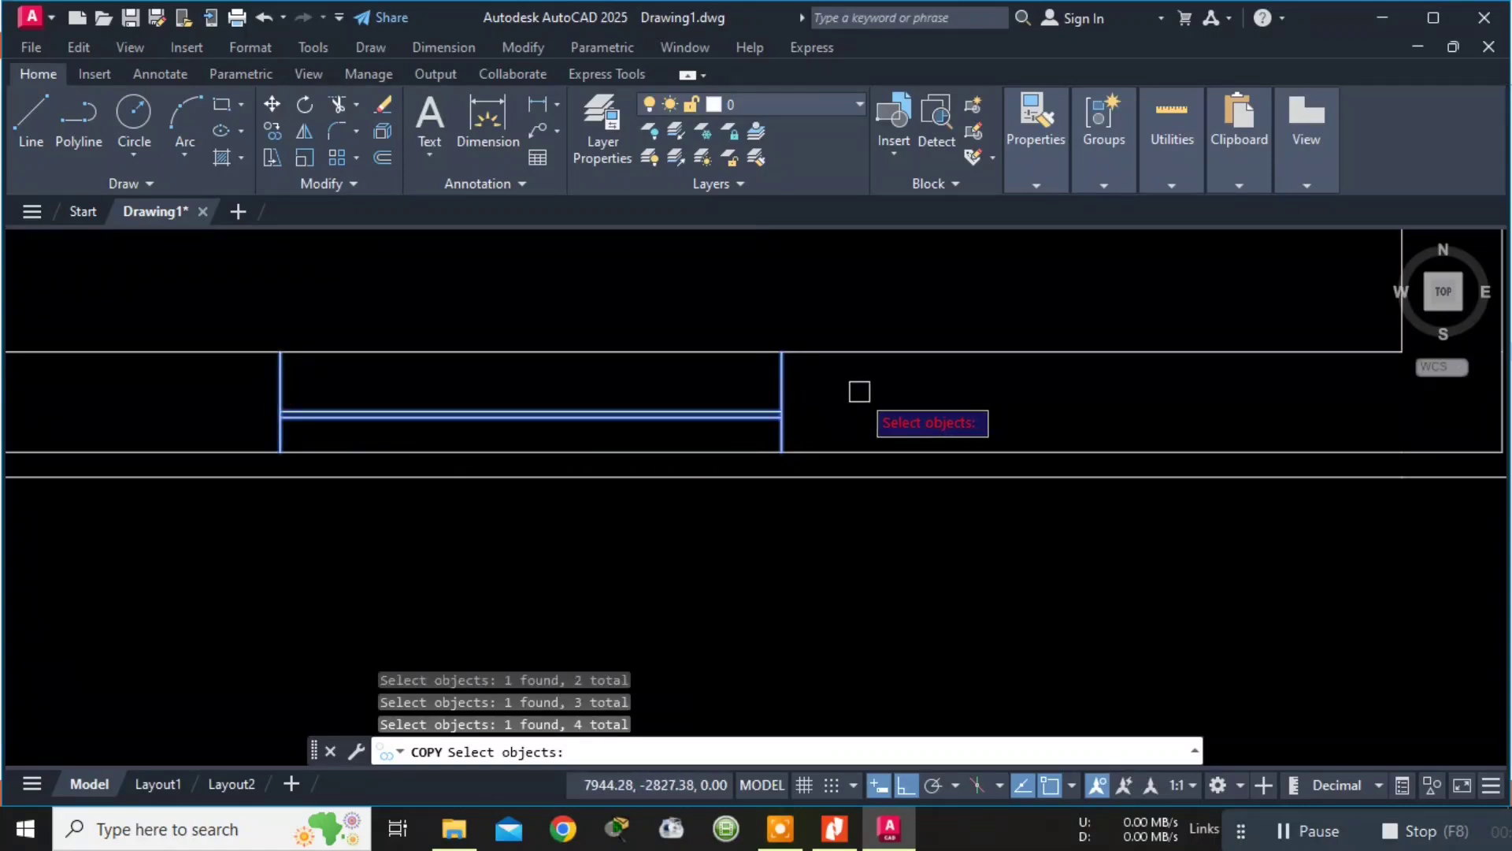
{"action": "key", "text": "Return"}
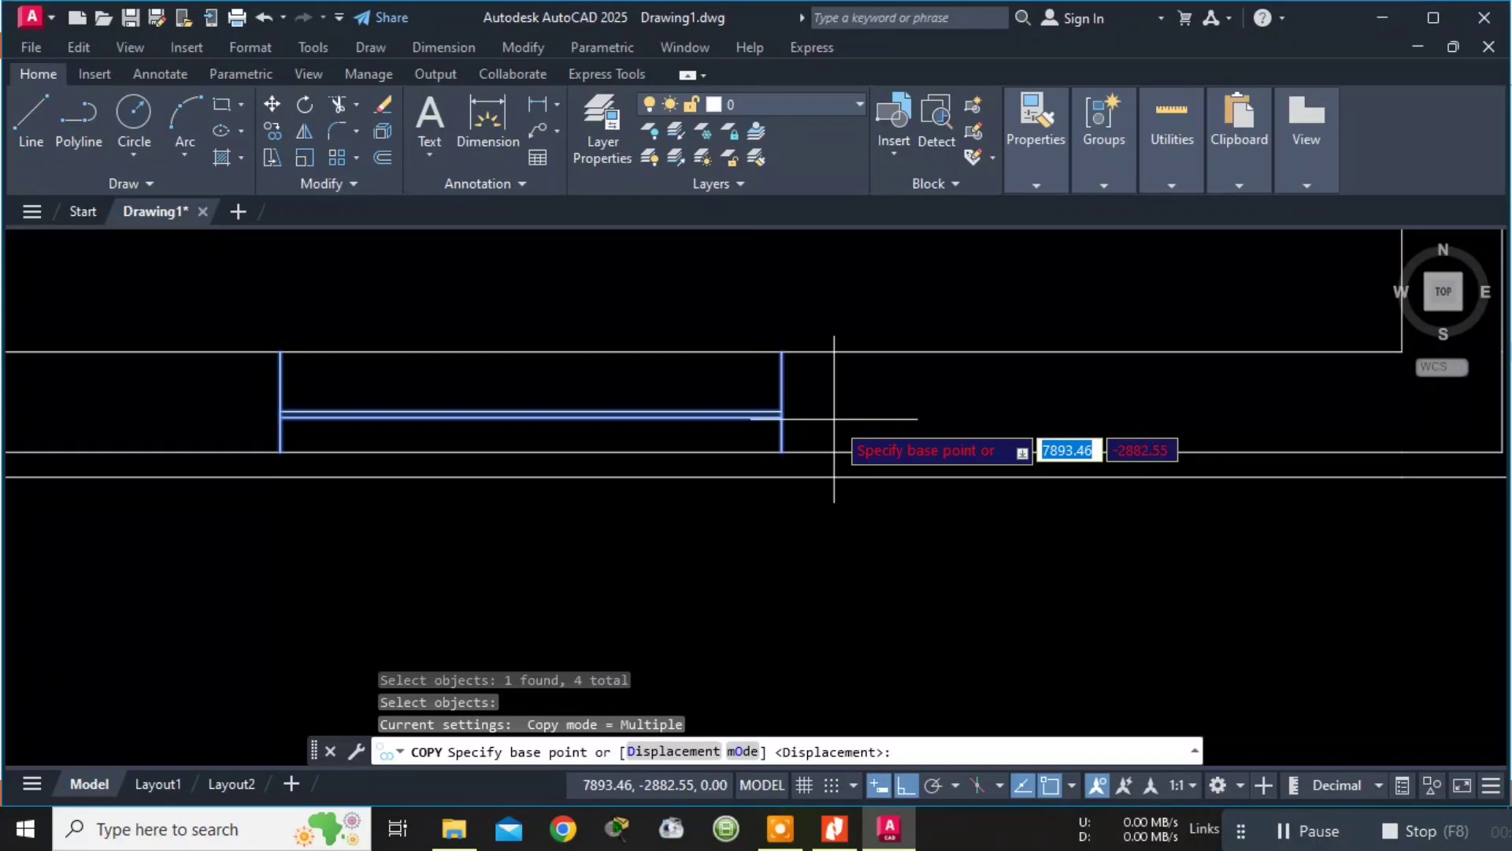
{"action": "left_click", "coordinate": [280, 352]}
{"action": "scroll", "coordinate": [253, 302], "scroll_direction": "down", "scroll_amount": 4}
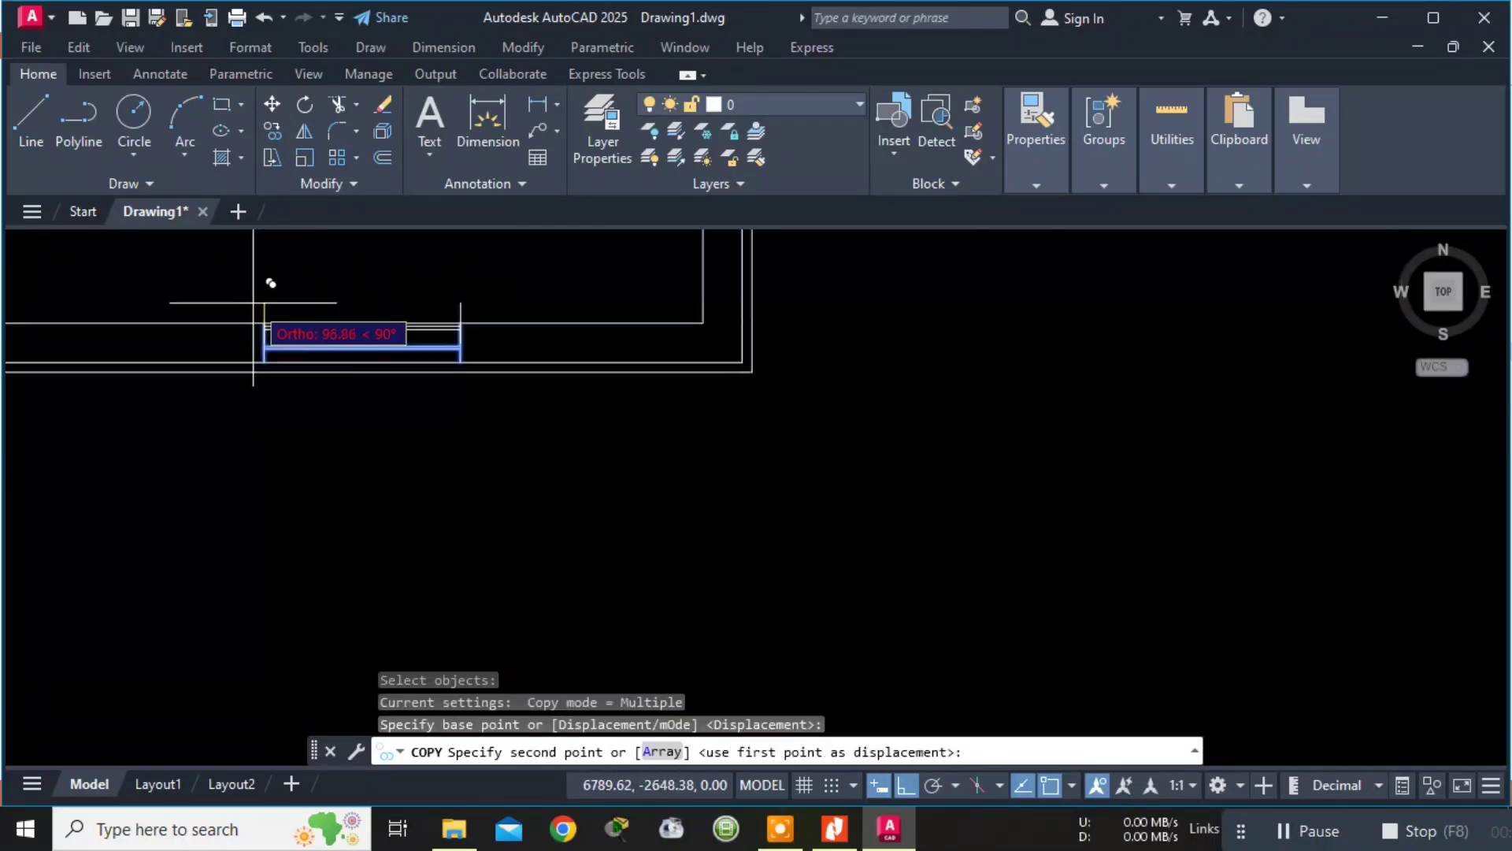
{"action": "middle_click_drag", "start_coordinate": [298, 306], "coordinate": [1418, 264]}
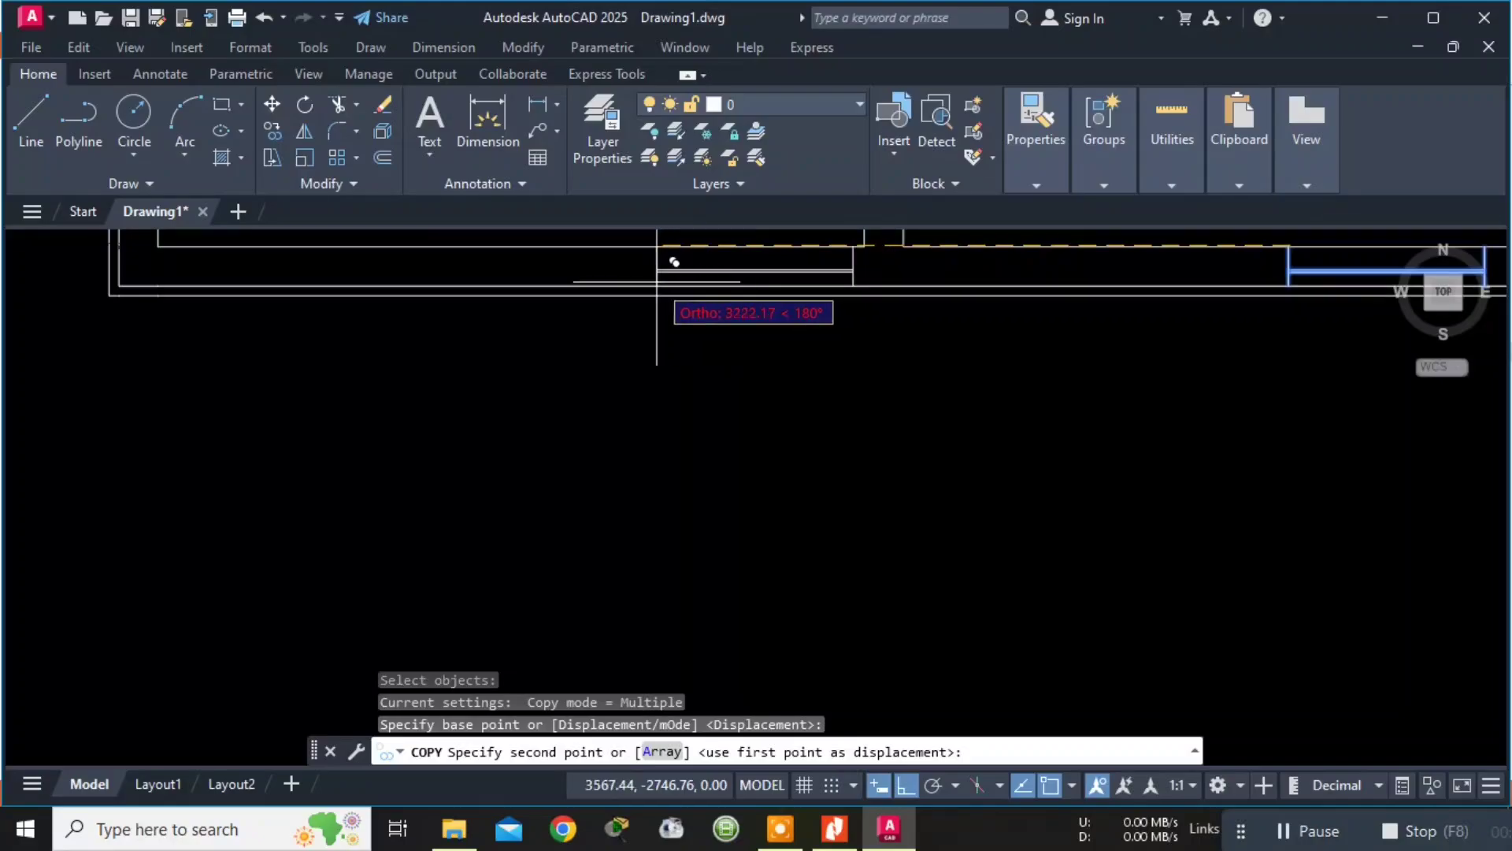
{"action": "key", "text": "alt+Tab"}
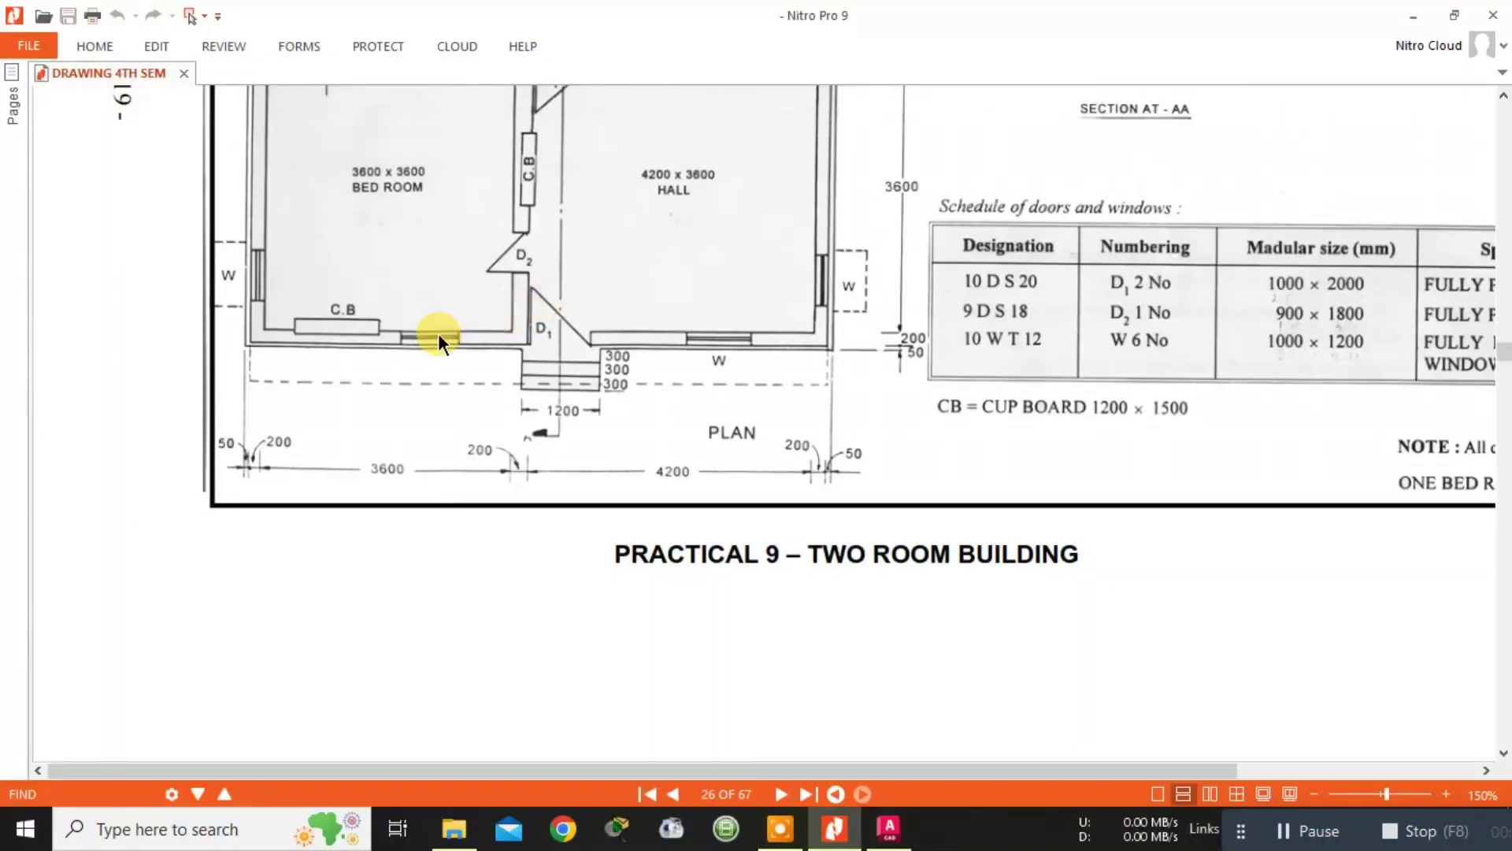
{"action": "key", "text": "alt+Tab"}
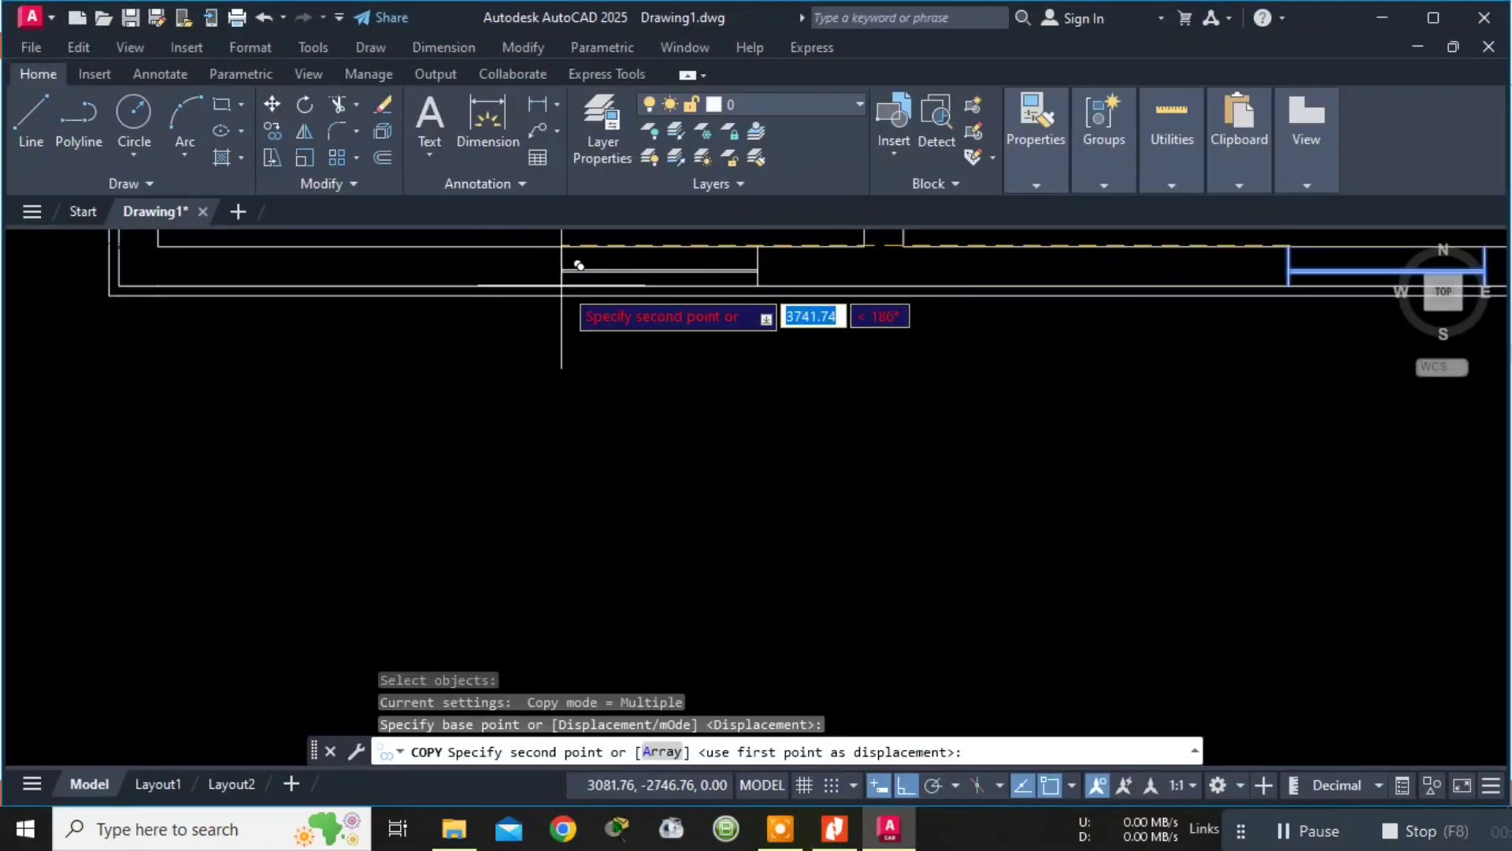
{"action": "middle_click_drag", "start_coordinate": [573, 279], "coordinate": [583, 478]}
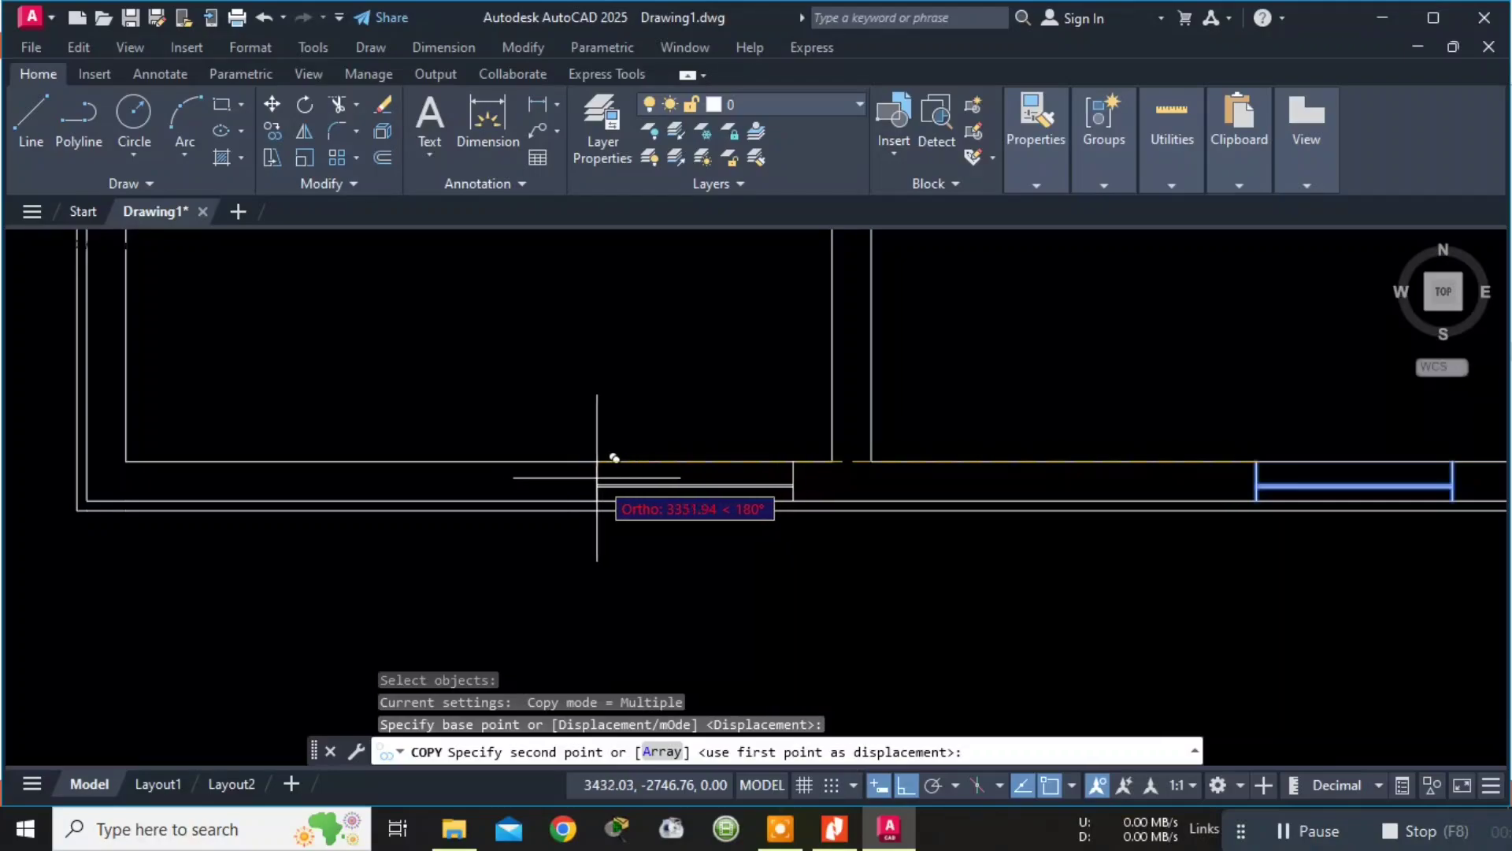
{"action": "key", "text": "alt+Tab"}
{"action": "key", "text": "alt+Tab"}
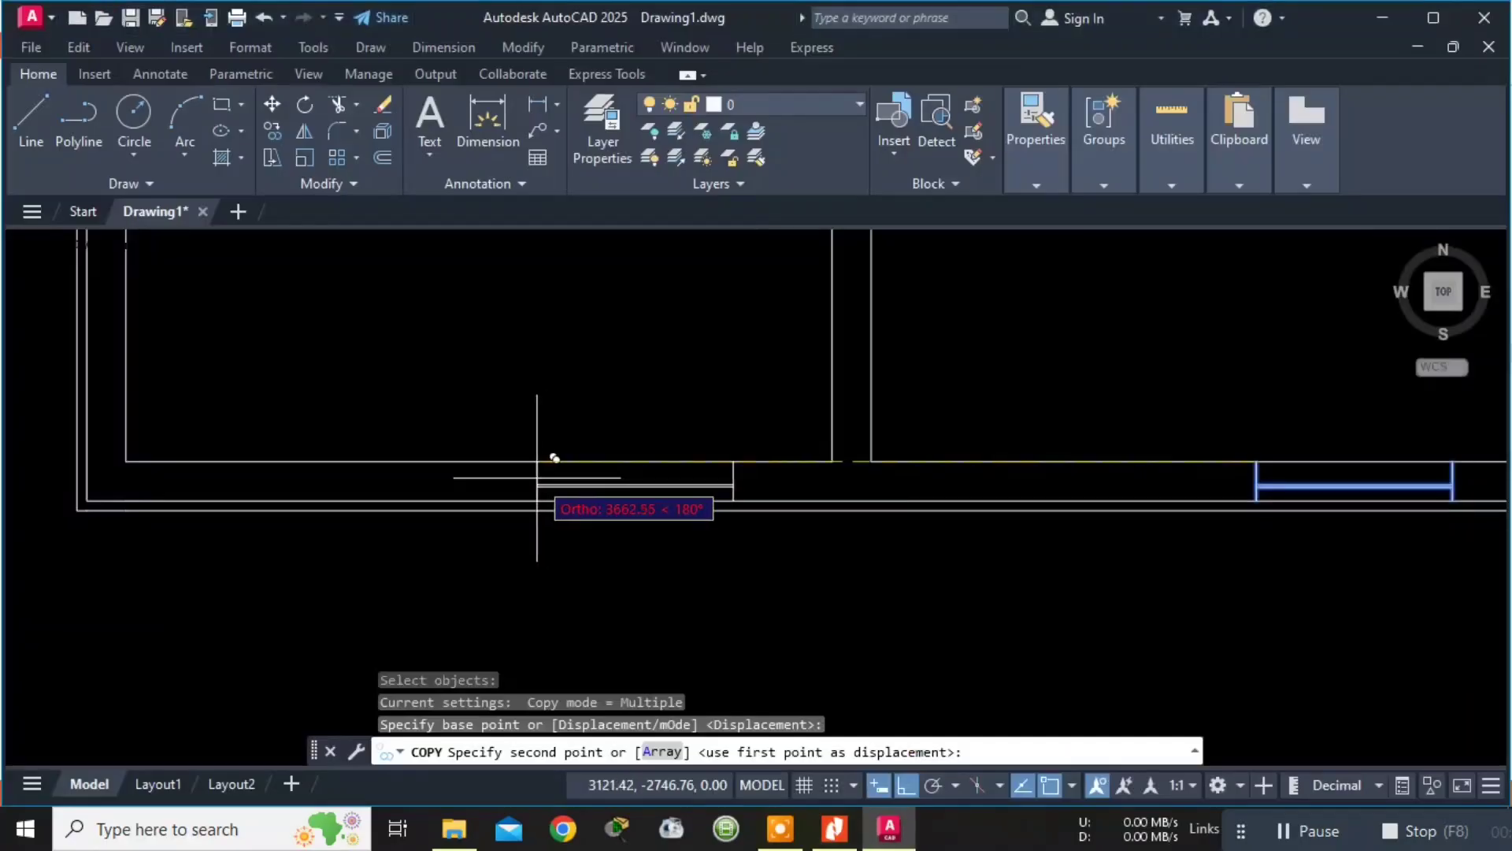
{"action": "left_click", "coordinate": [511, 458]}
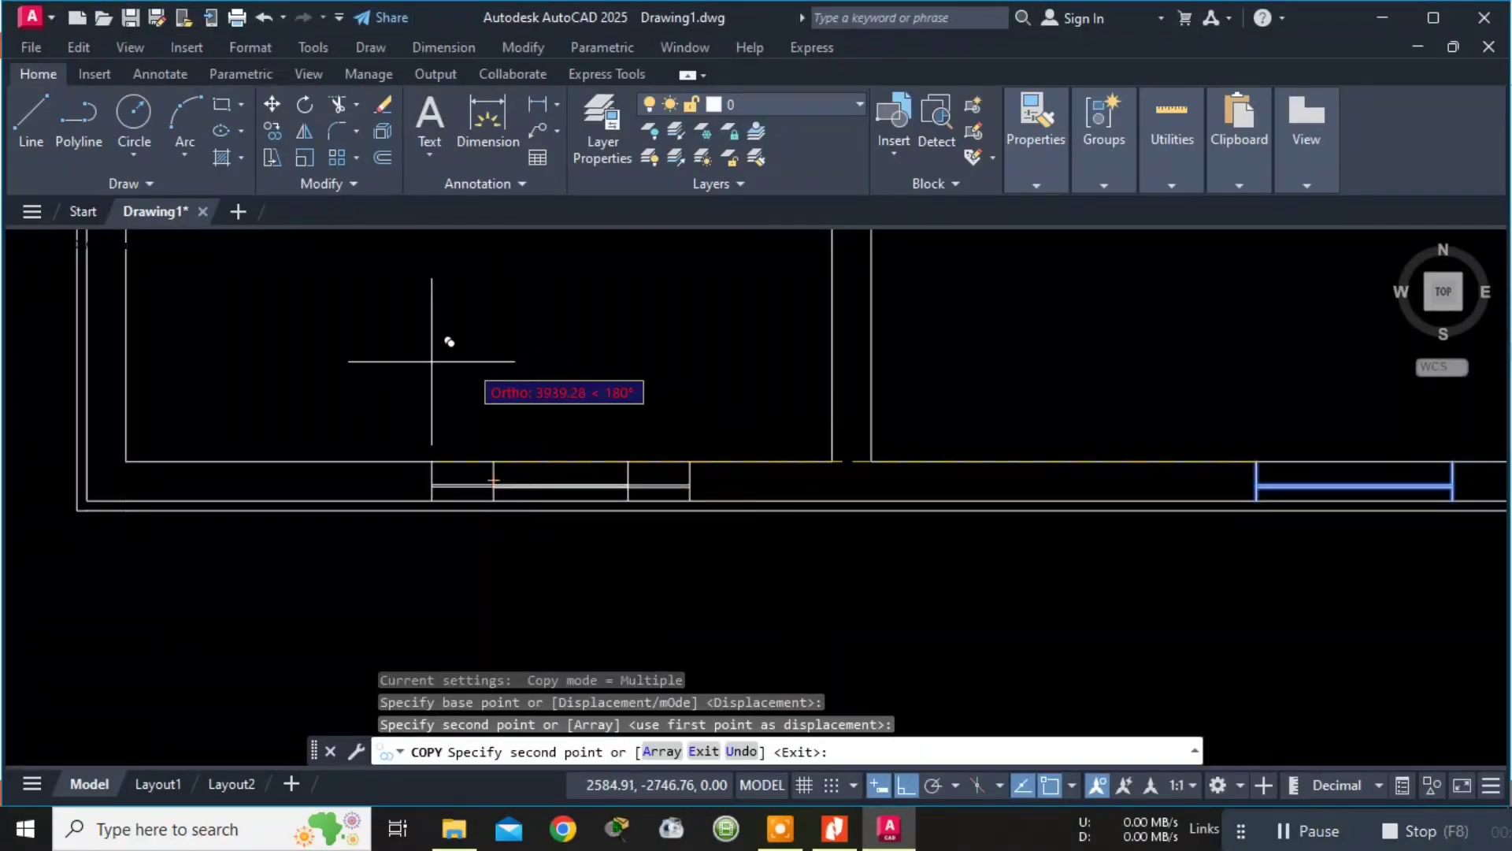
Check the side-wall window in the Nitro Pro PDF, and in AutoCAD turn Ortho mode off for the running window copy.
{"action": "key", "text": "alt+Tab"}
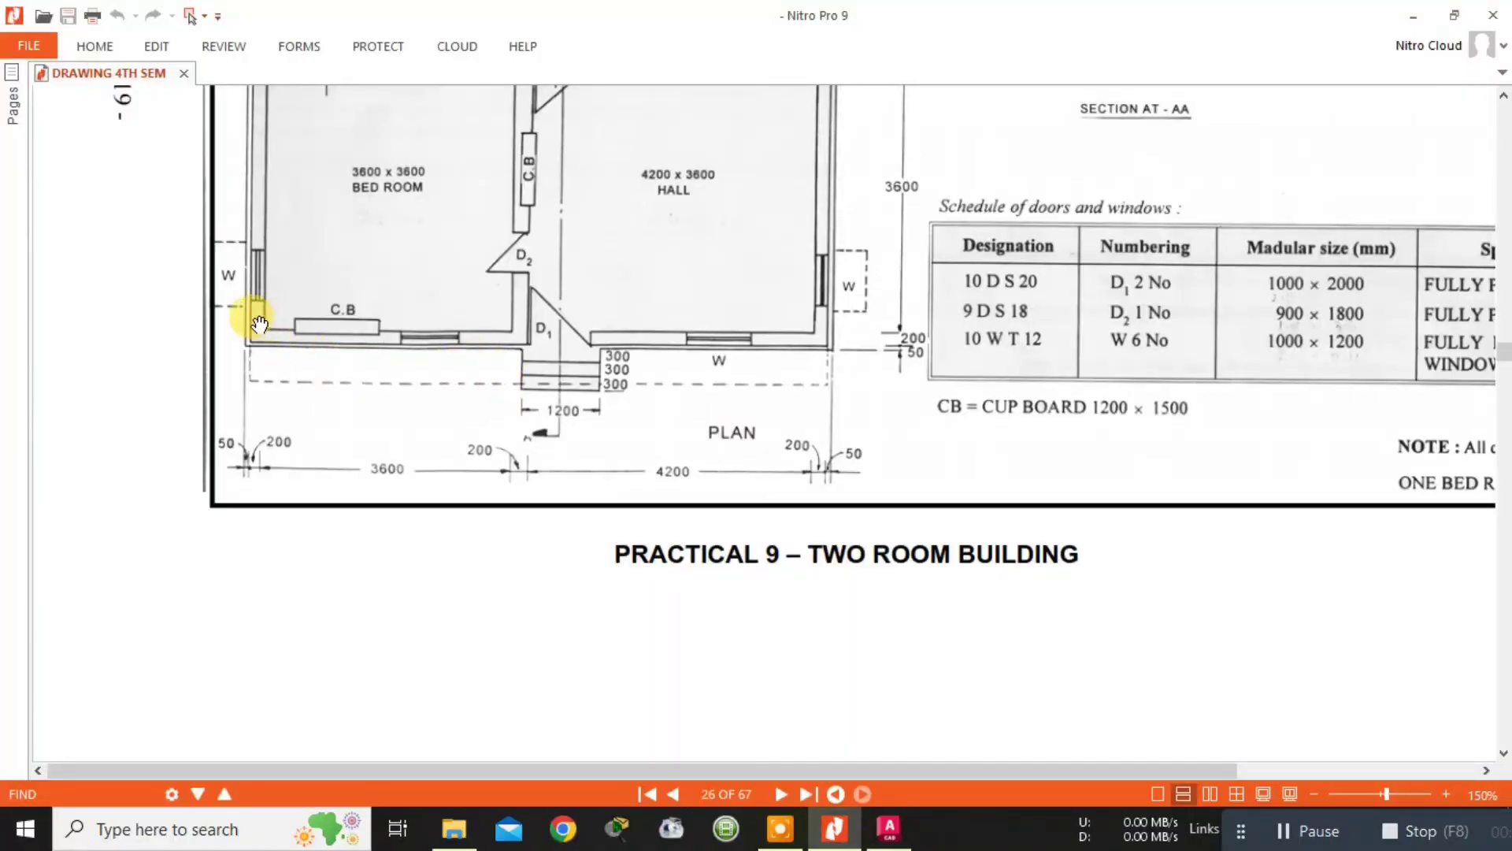
{"action": "key", "text": "alt+Tab"}
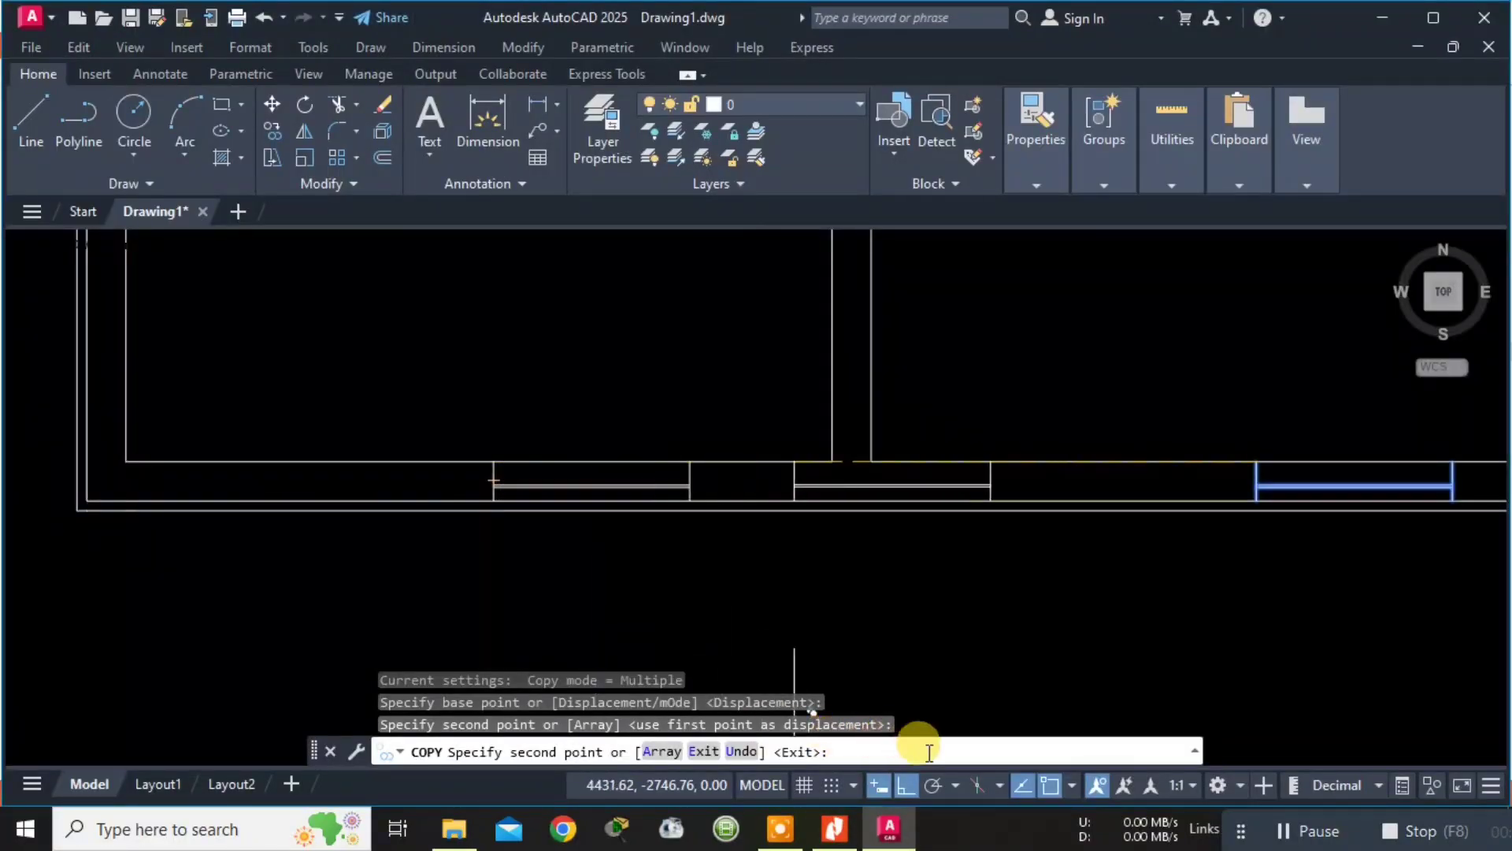
{"action": "left_click", "coordinate": [908, 786]}
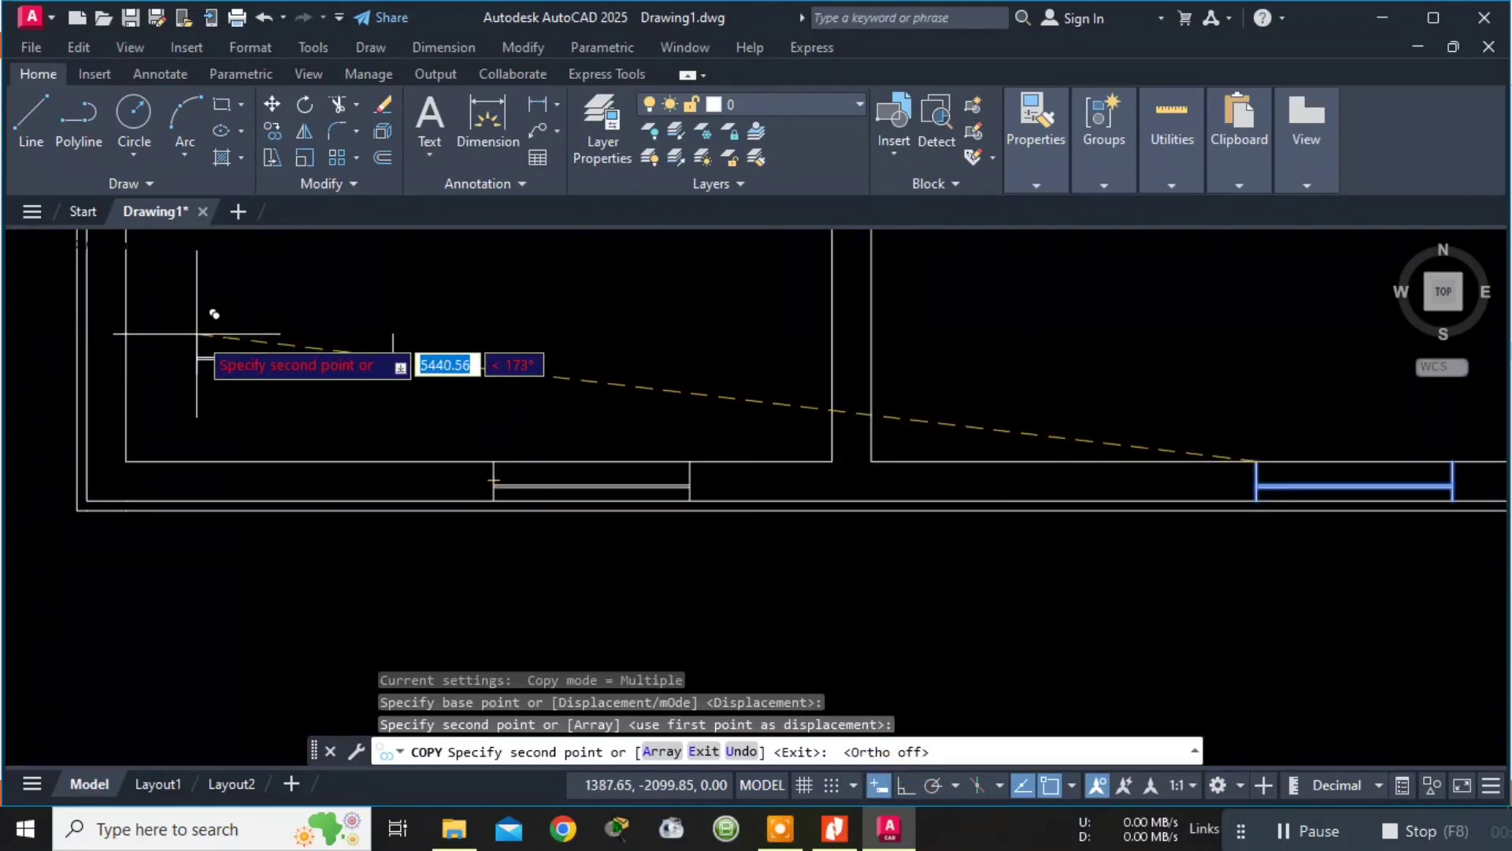
{"action": "mouse_move", "coordinate": [204, 333]}
{"action": "middle_mouse_down"}
{"action": "mouse_move", "coordinate": [124, 423]}
{"action": "mouse_move", "coordinate": [133, 478]}
{"action": "middle_mouse_up"}
{"action": "middle_click_drag", "start_coordinate": [523, 354], "coordinate": [168, 604]}
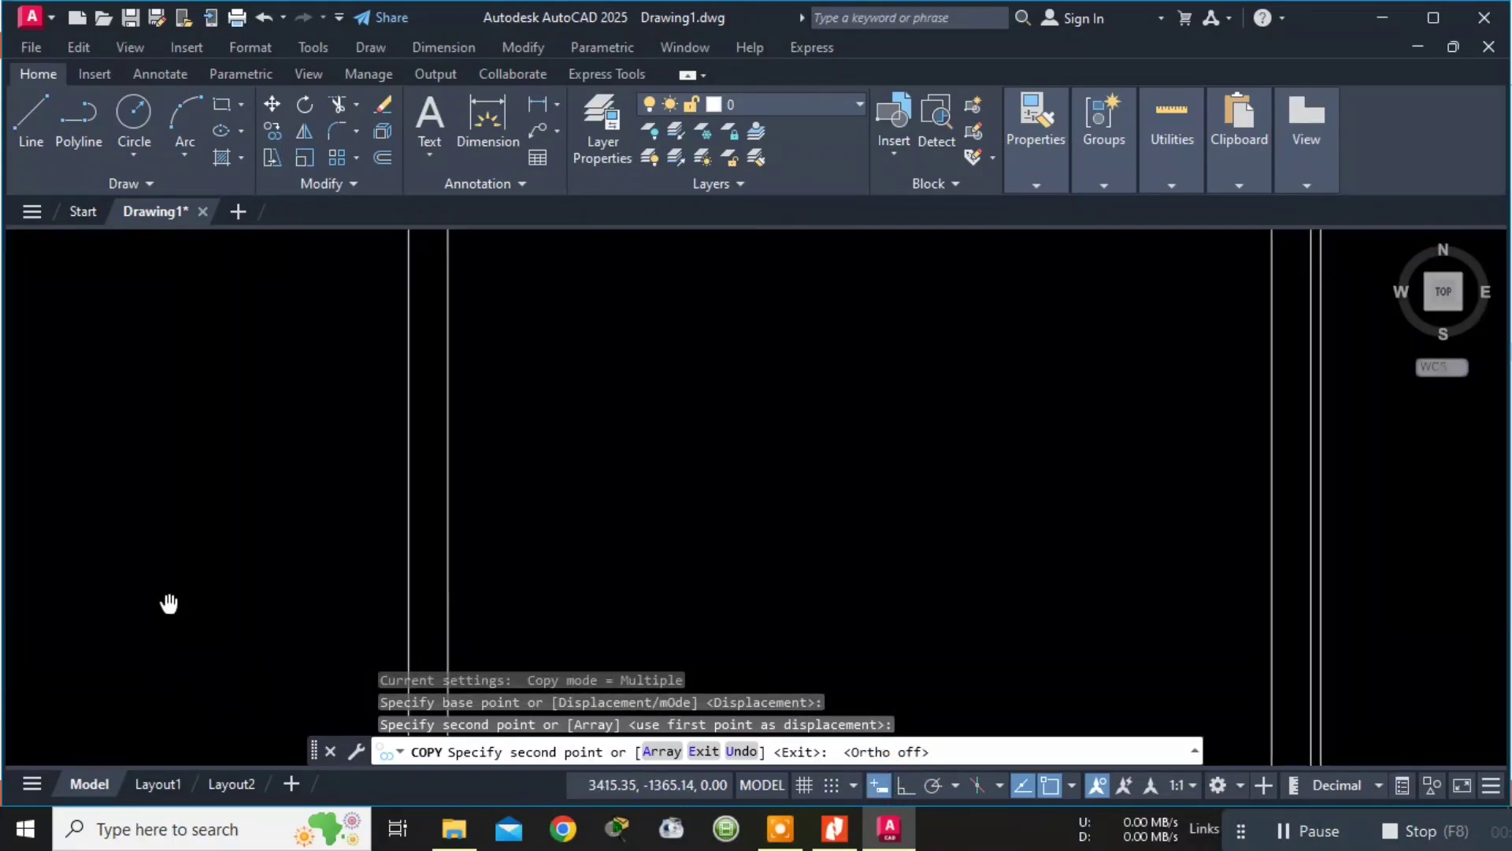
{"action": "middle_click_drag", "start_coordinate": [720, 363], "coordinate": [614, 580]}
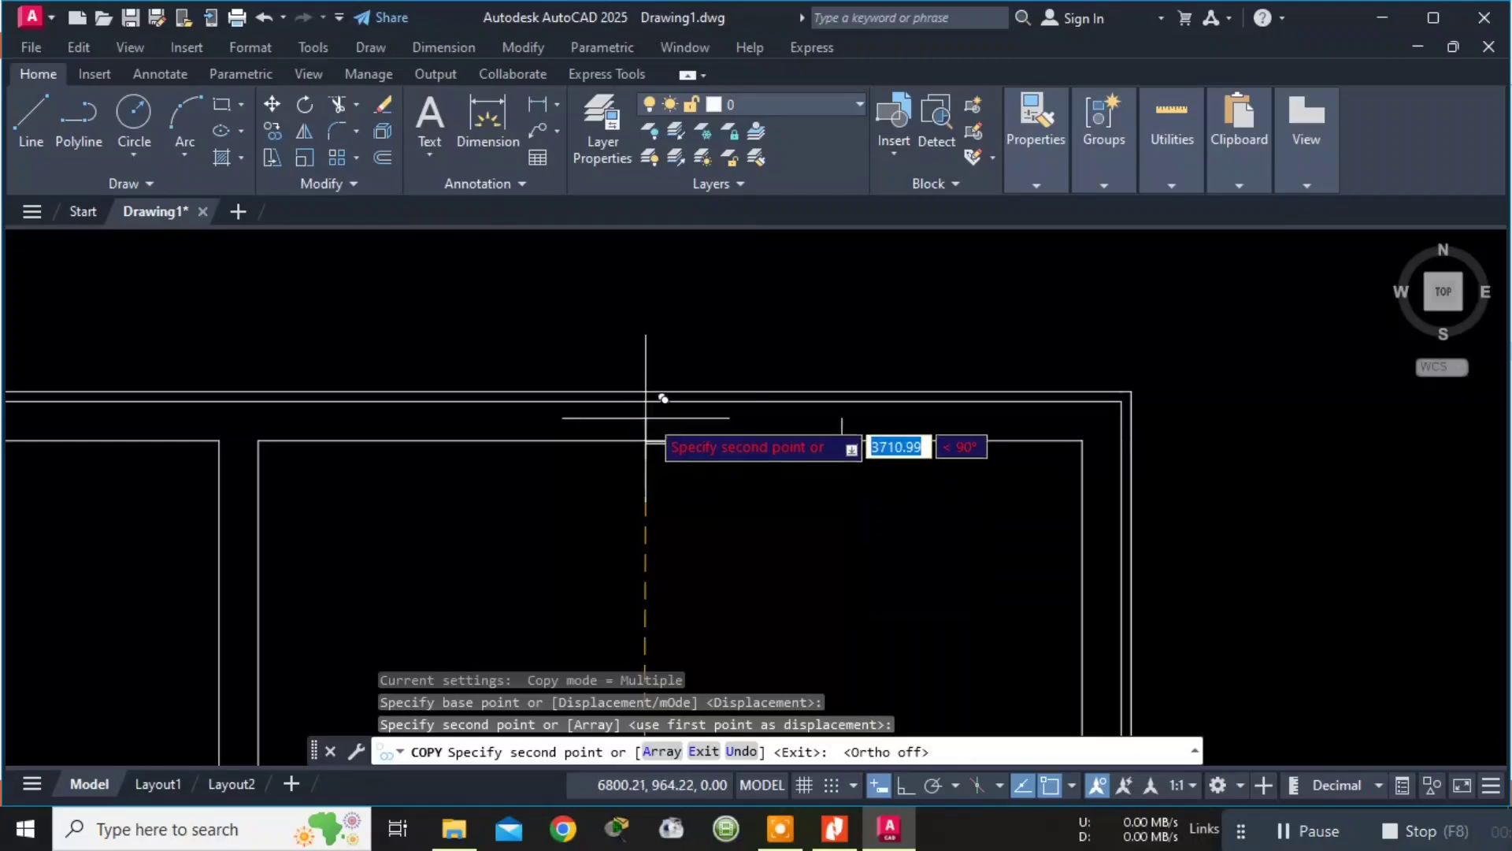
Examine the window positions in the top walls of the floor plan in the Nitro Pro PDF.
{"action": "key", "text": "alt+Tab"}
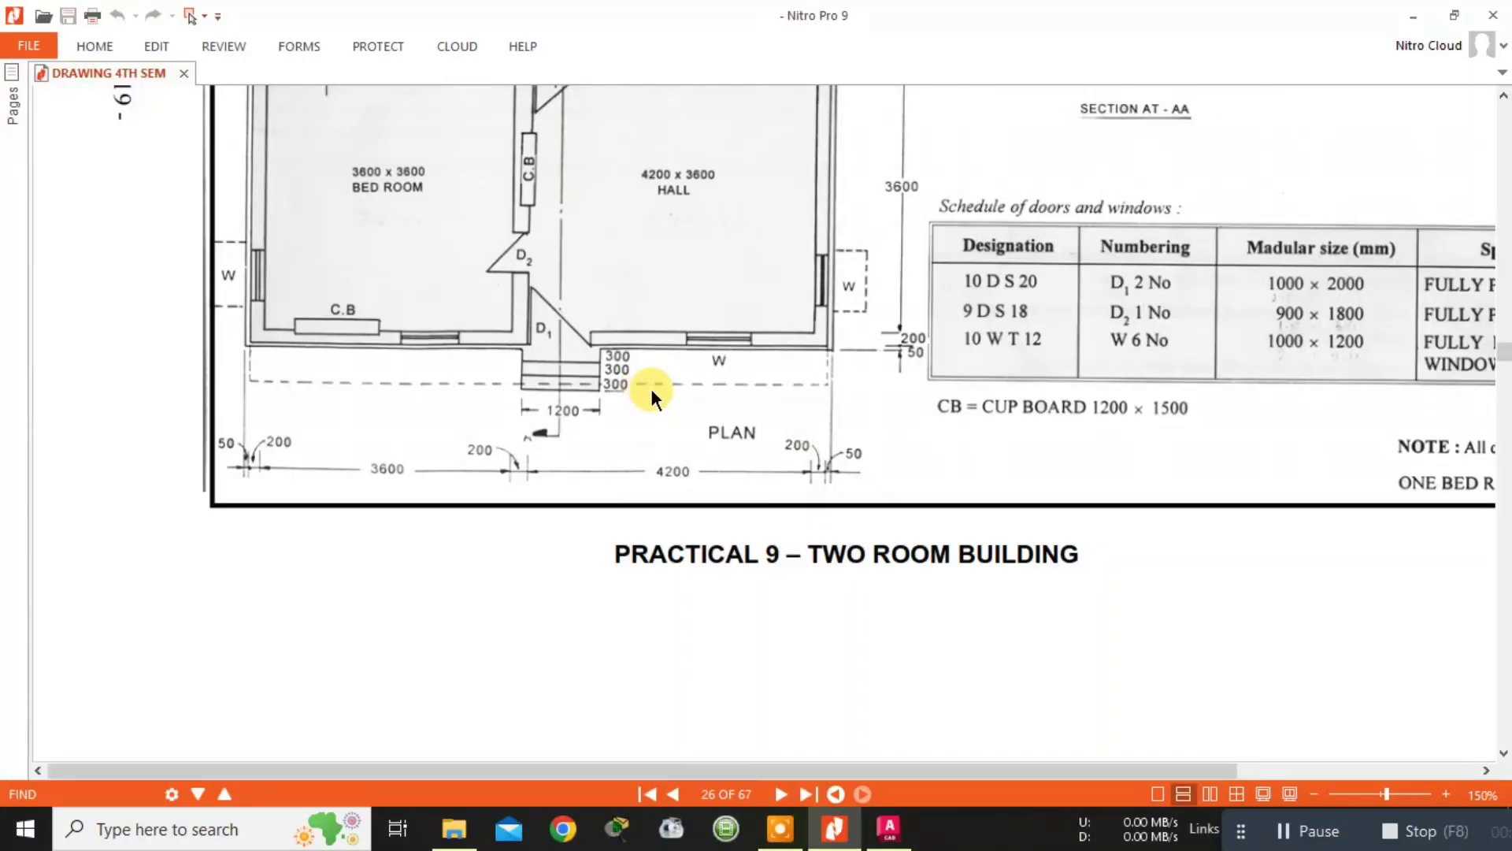
{"action": "left_click", "coordinate": [680, 260]}
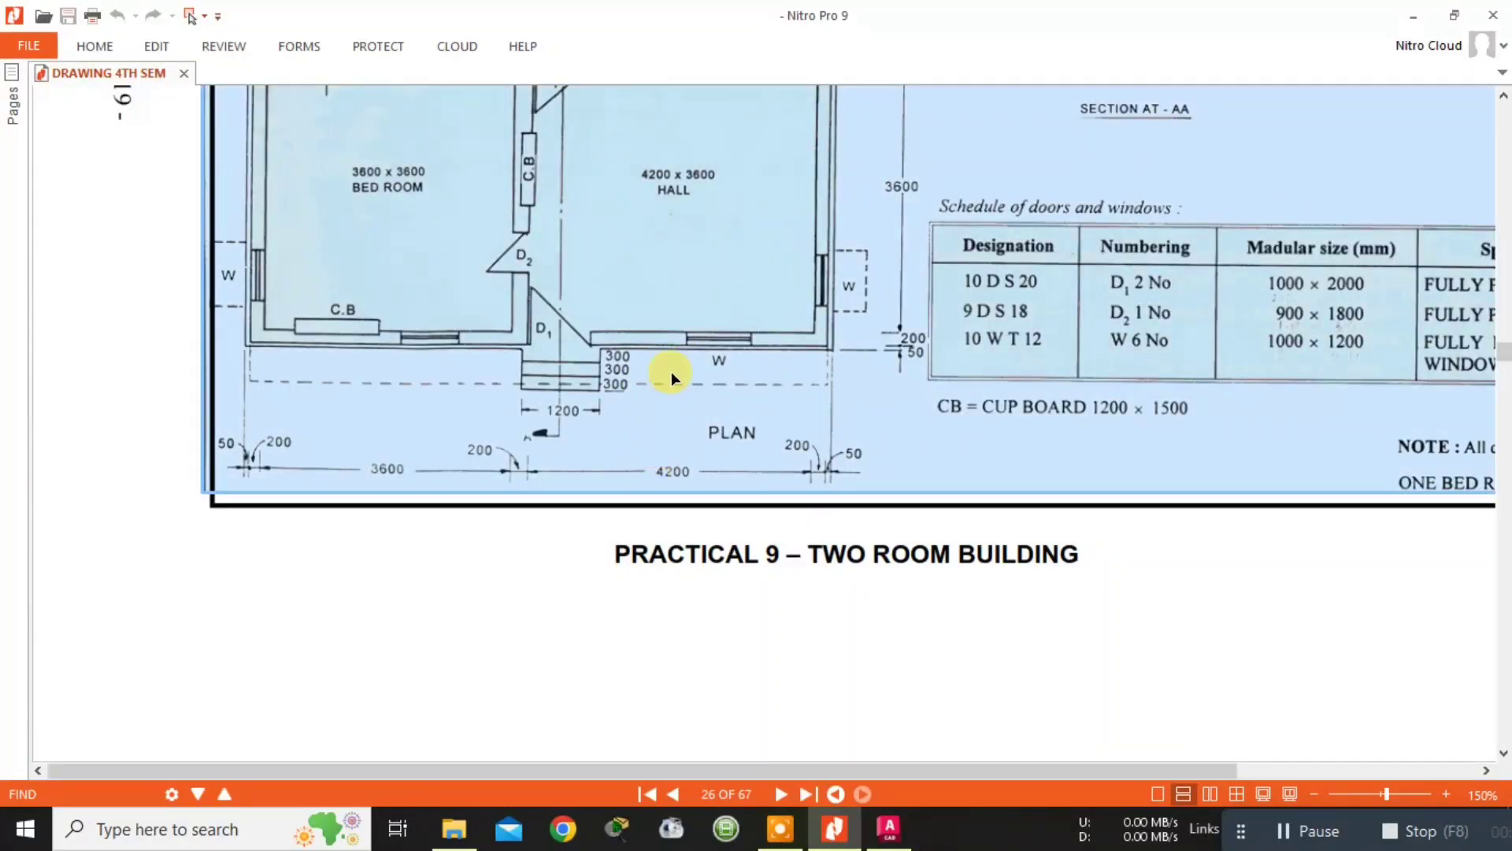
{"action": "scroll", "coordinate": [675, 323], "scroll_direction": "down", "scroll_amount": 2}
{"action": "scroll", "coordinate": [693, 239], "scroll_direction": "up", "scroll_amount": 6}
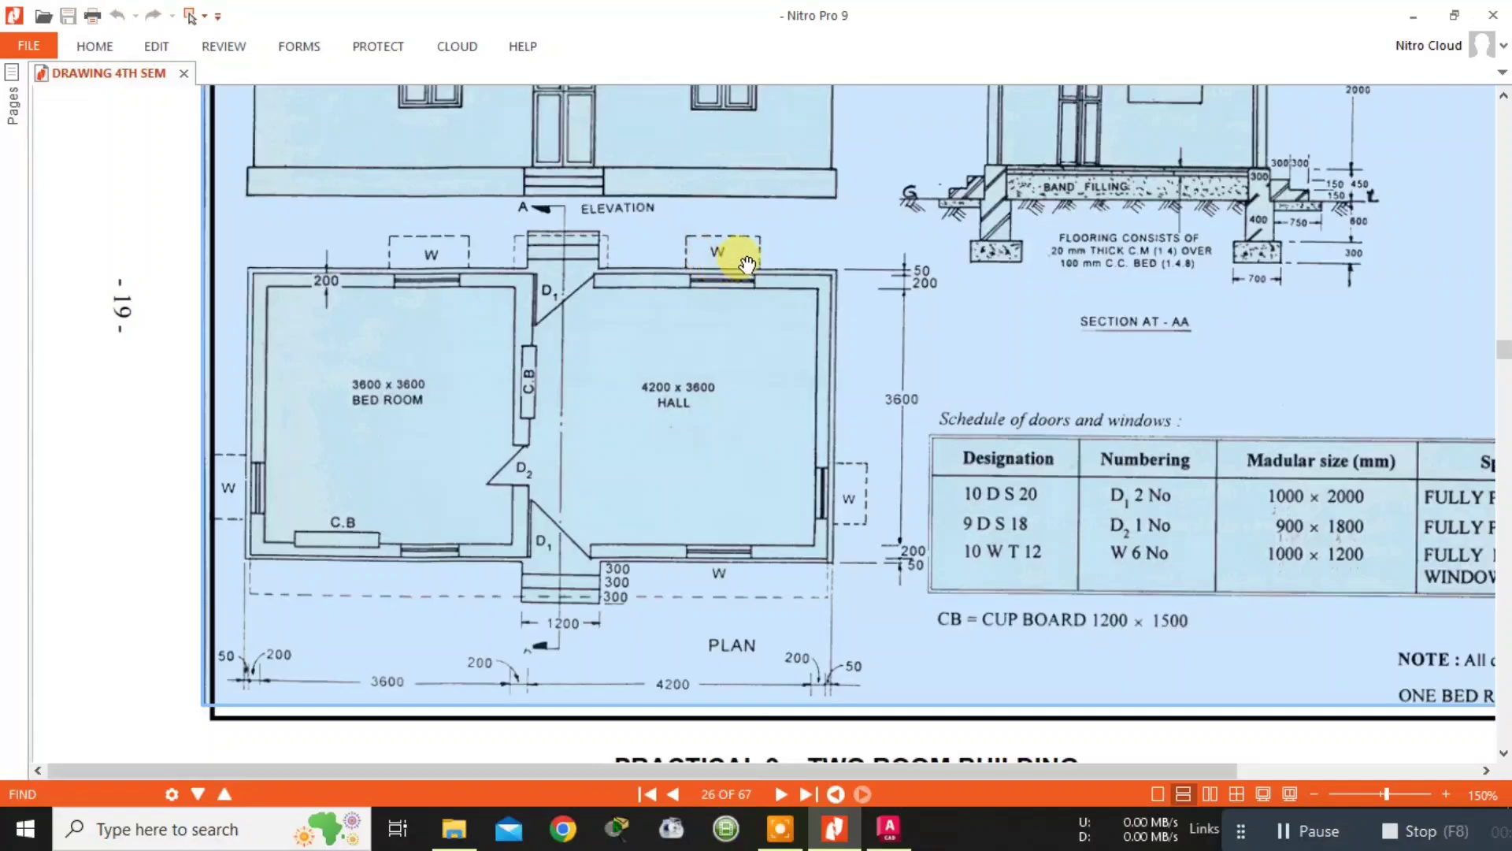
{"action": "key", "text": "alt+Tab"}
{"action": "key", "text": "alt+Tab"}
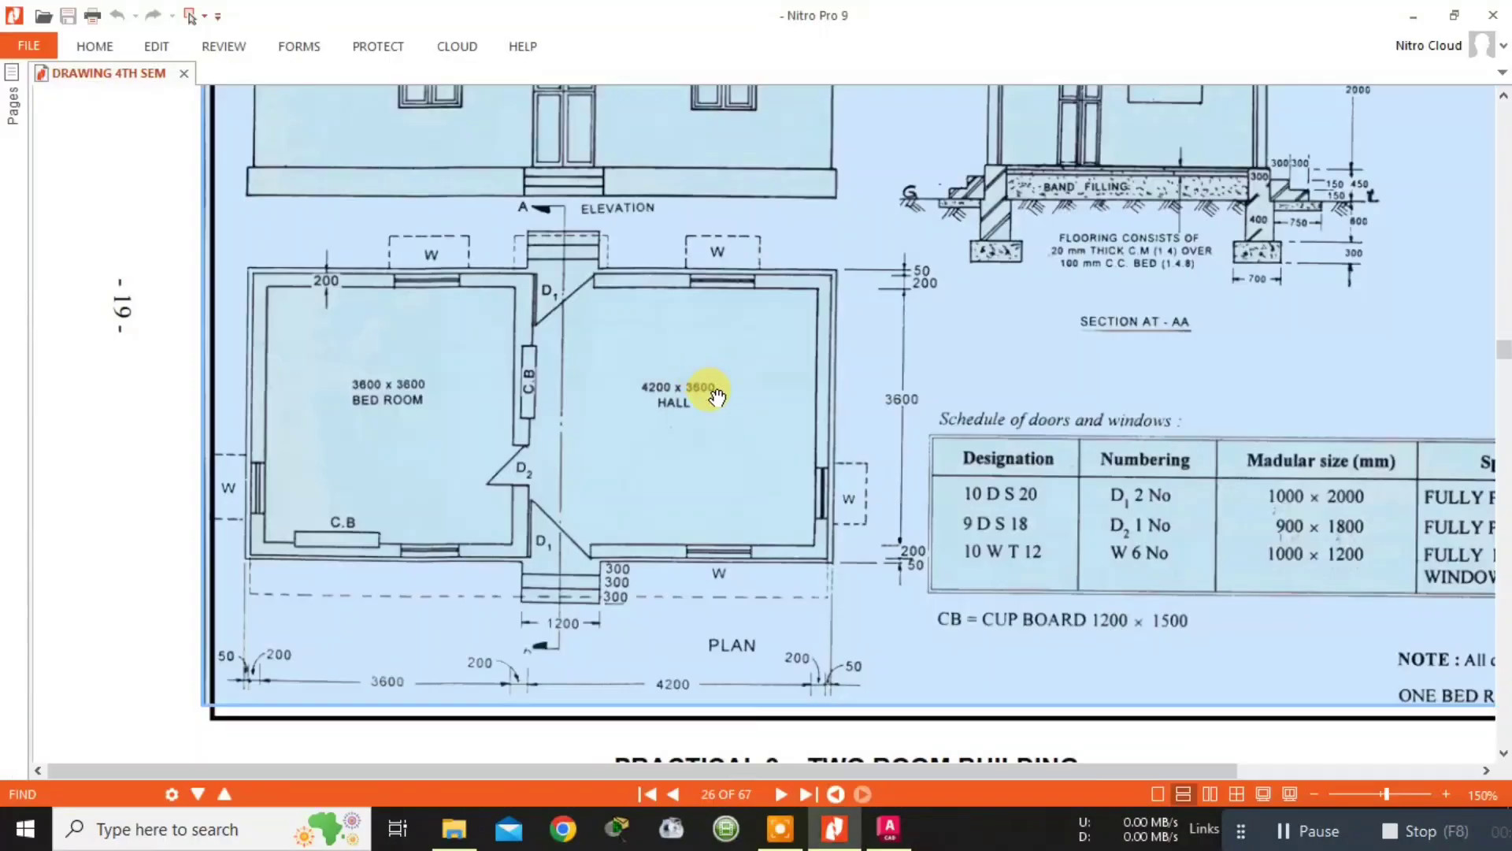
In AutoCAD, place a window copy in the hall's top wall above the bottom window, with its upper-left corner on the outer pair's inner line.
{"action": "key", "text": "alt+Tab"}
{"action": "scroll", "coordinate": [770, 624], "scroll_direction": "up", "scroll_amount": 4}
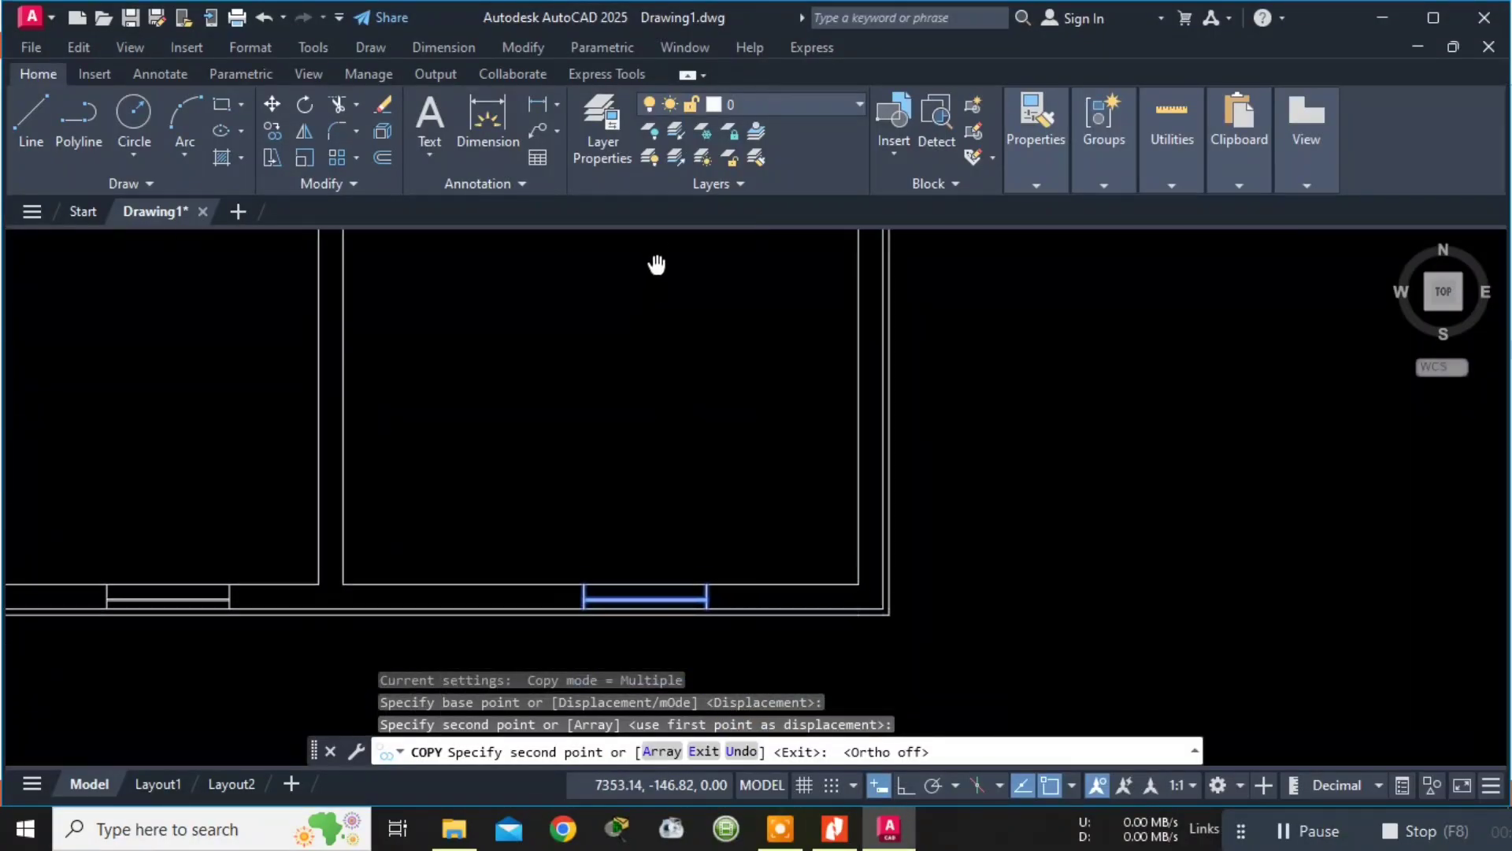
{"action": "middle_click_drag", "start_coordinate": [594, 316], "coordinate": [554, 686]}
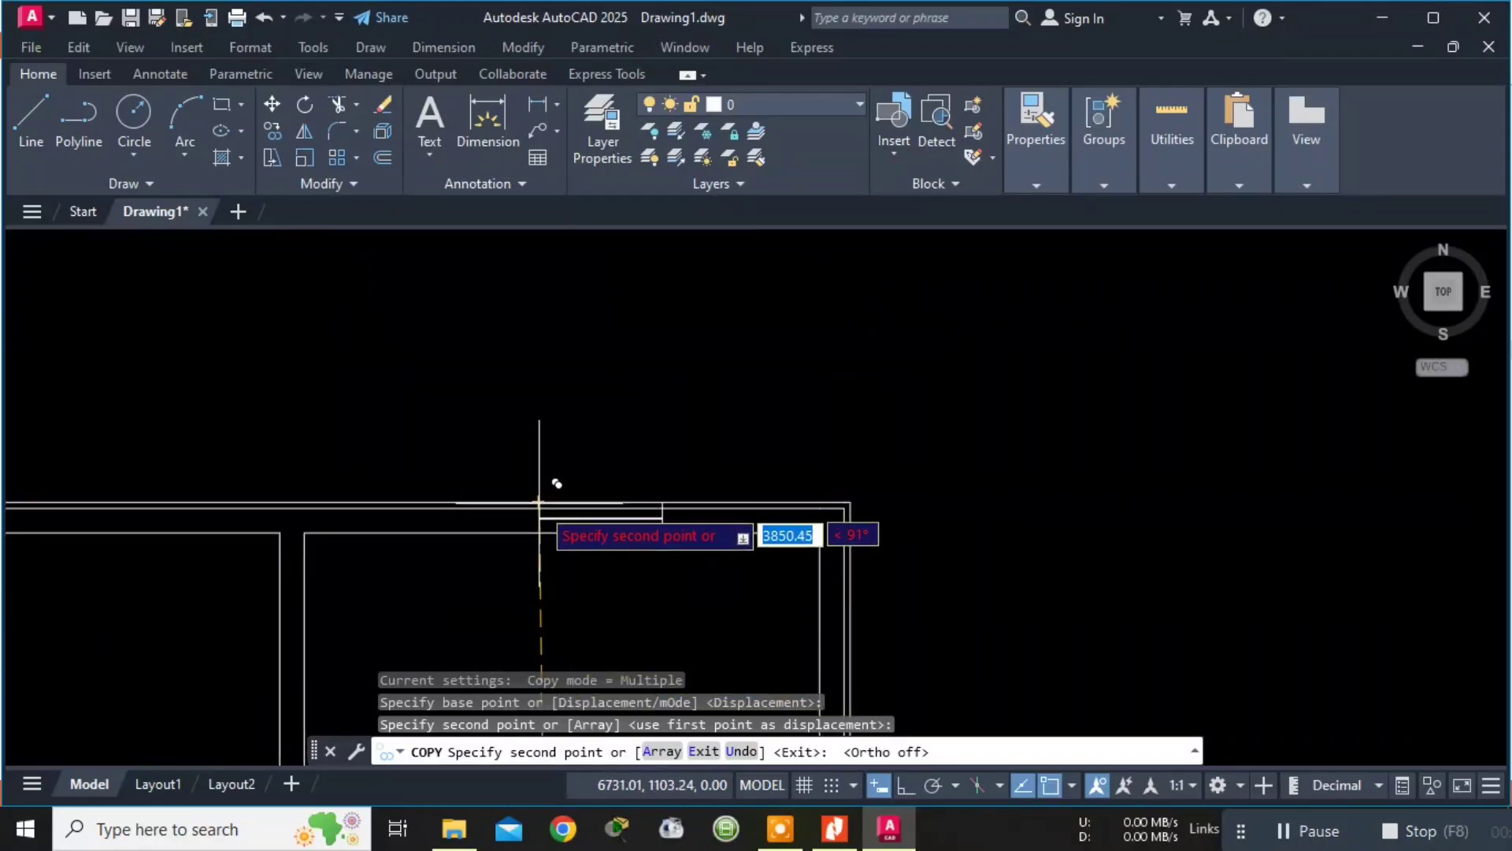
{"action": "scroll", "coordinate": [557, 489], "scroll_direction": "up", "scroll_amount": 2}
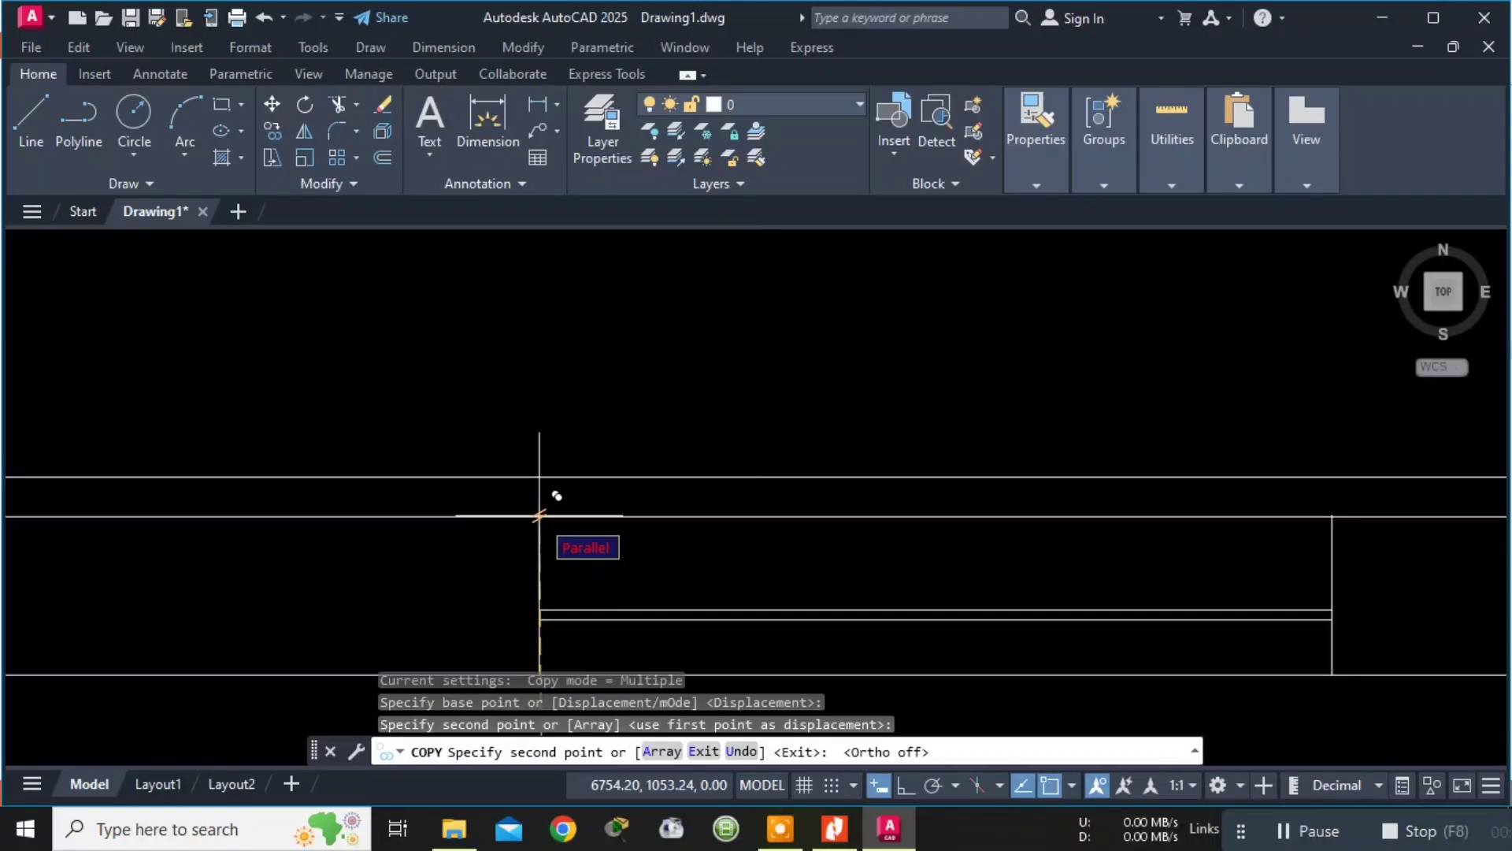
{"action": "left_click", "coordinate": [540, 516]}
{"action": "scroll", "coordinate": [268, 512], "scroll_direction": "down", "scroll_amount": 3}
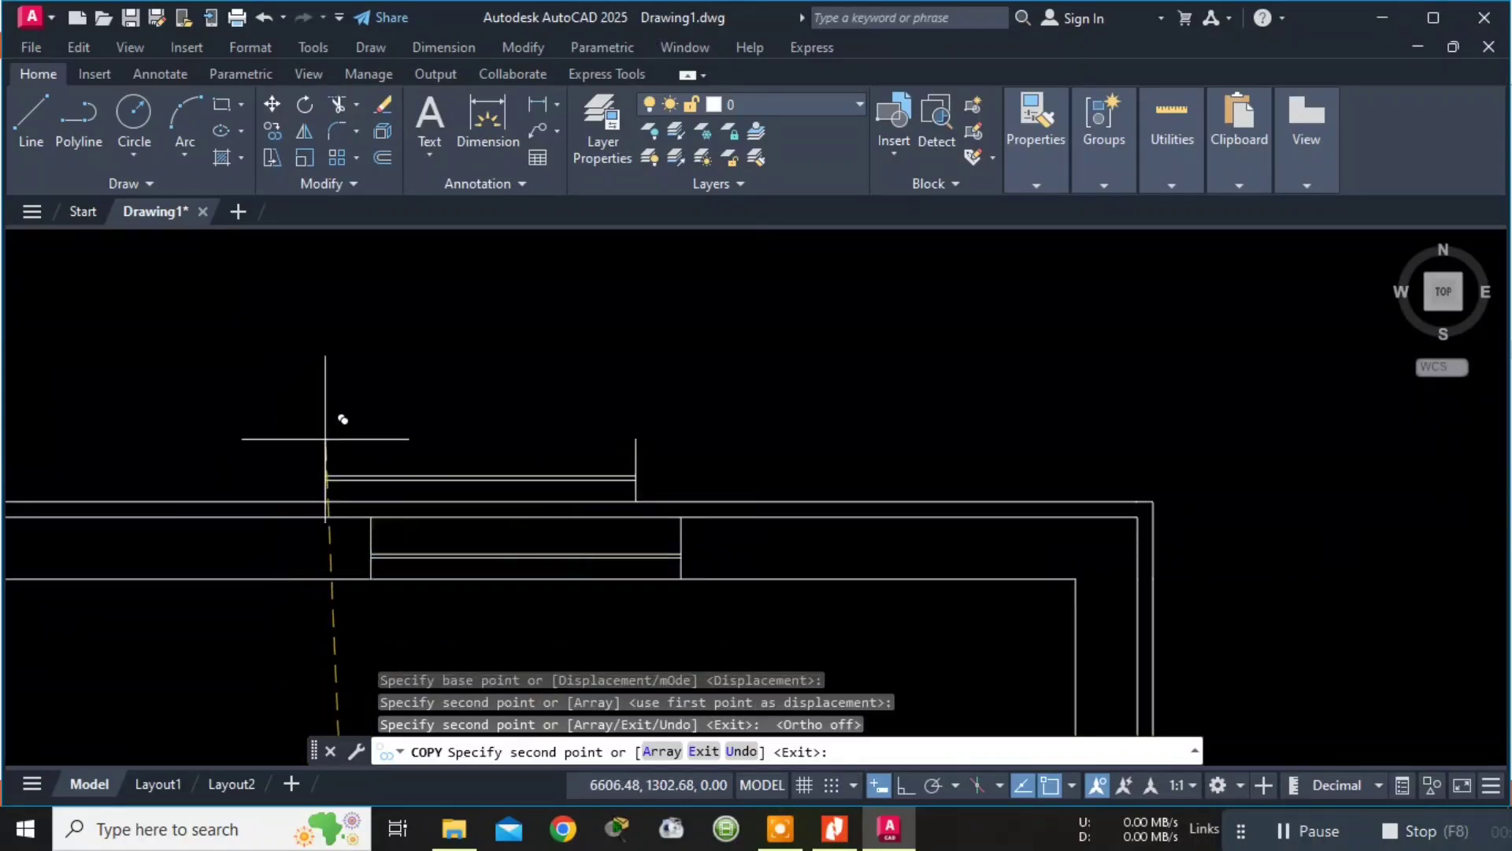
Place another window copy in the bedroom's top wall above its bottom window, and end the copy command.
{"action": "middle_click_drag", "start_coordinate": [326, 438], "coordinate": [1158, 233]}
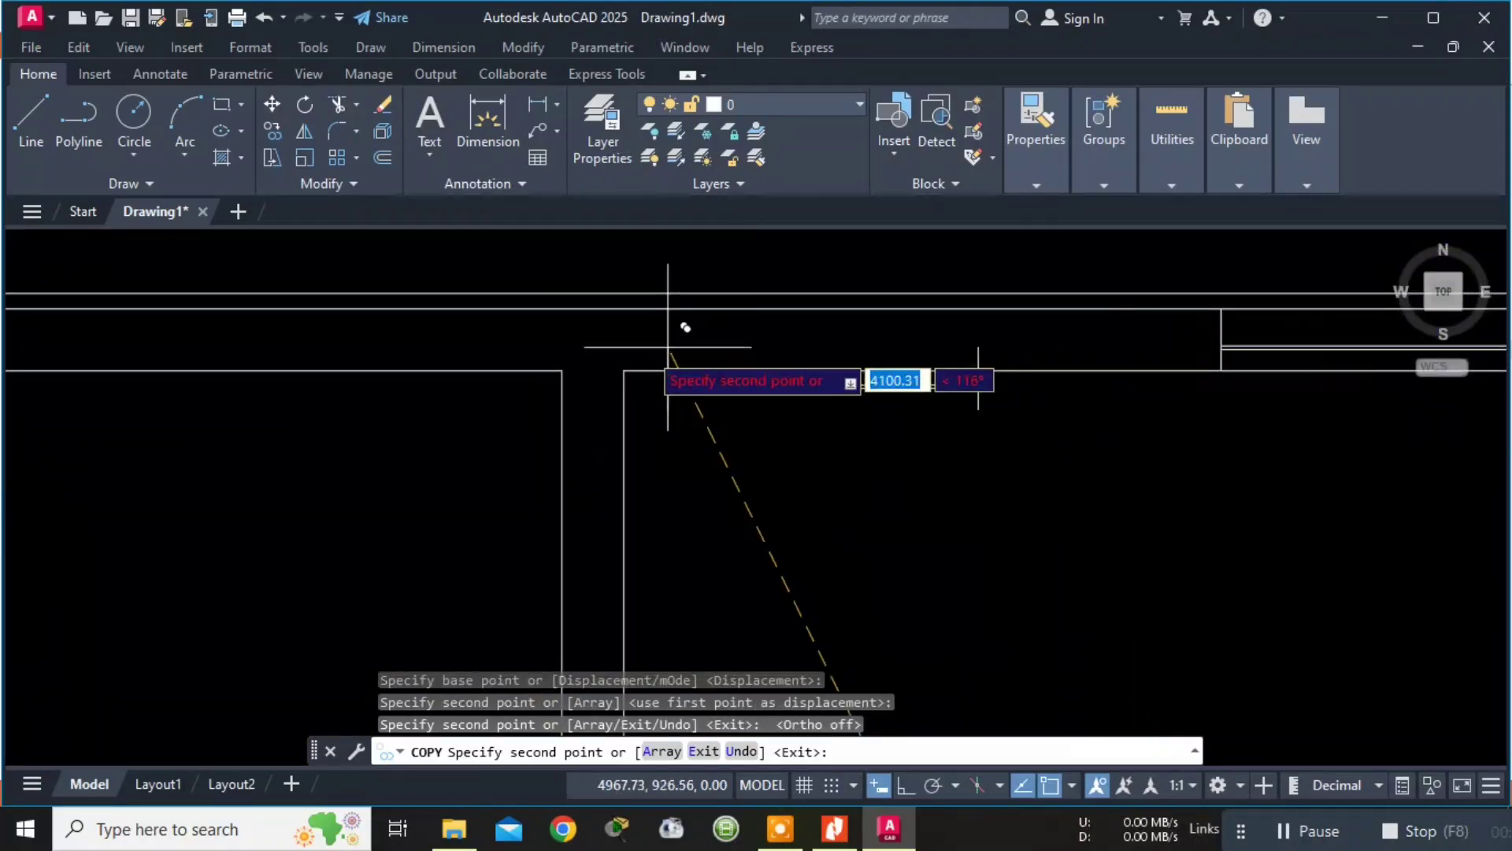
{"action": "scroll", "coordinate": [331, 327], "scroll_direction": "down", "scroll_amount": 3}
{"action": "middle_click_drag", "start_coordinate": [326, 320], "coordinate": [550, 361]}
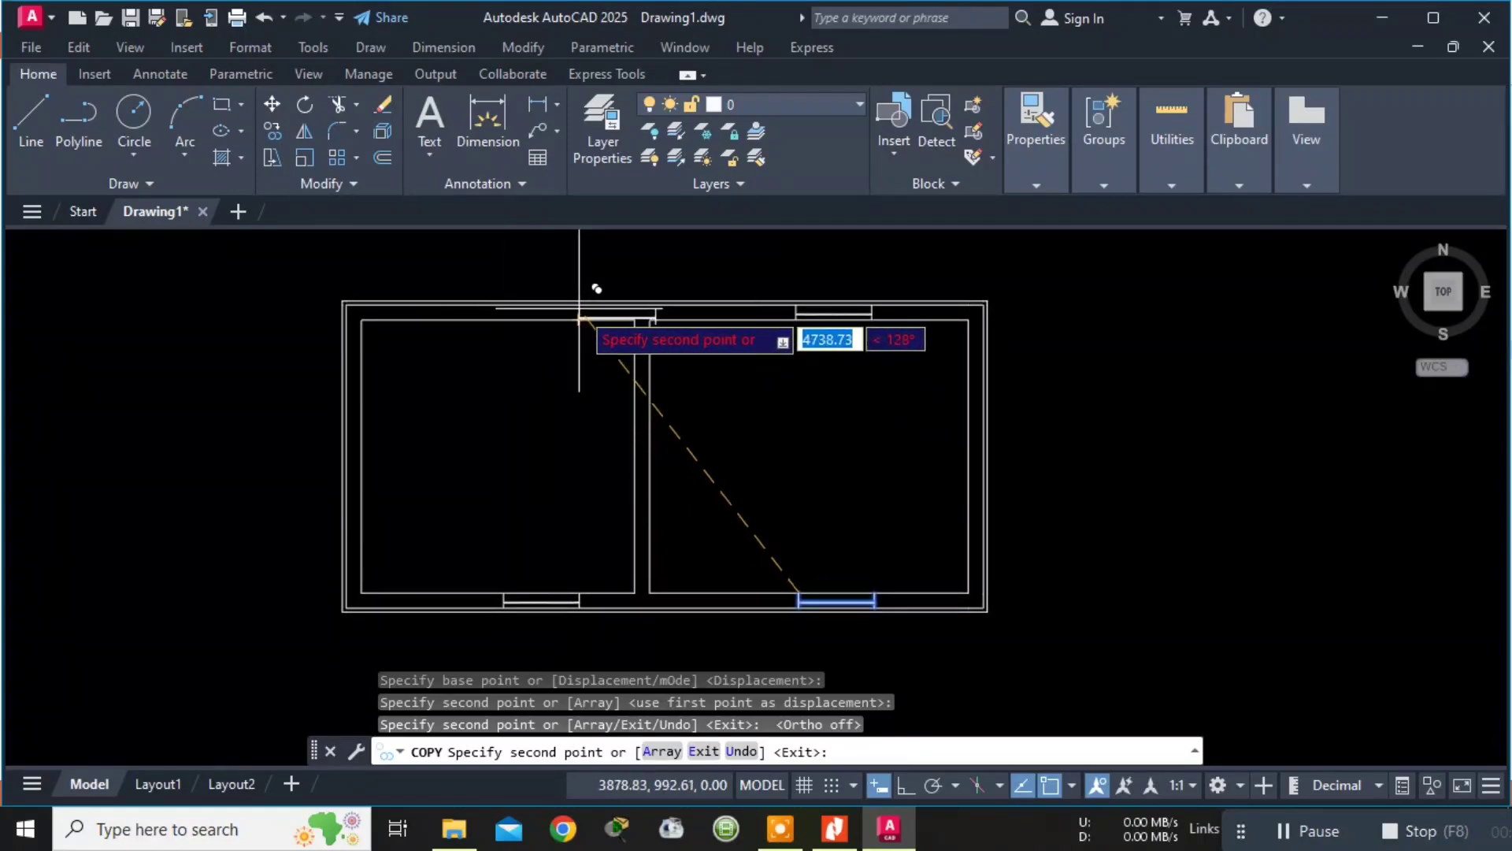
{"action": "scroll", "coordinate": [528, 313], "scroll_direction": "up", "scroll_amount": 5}
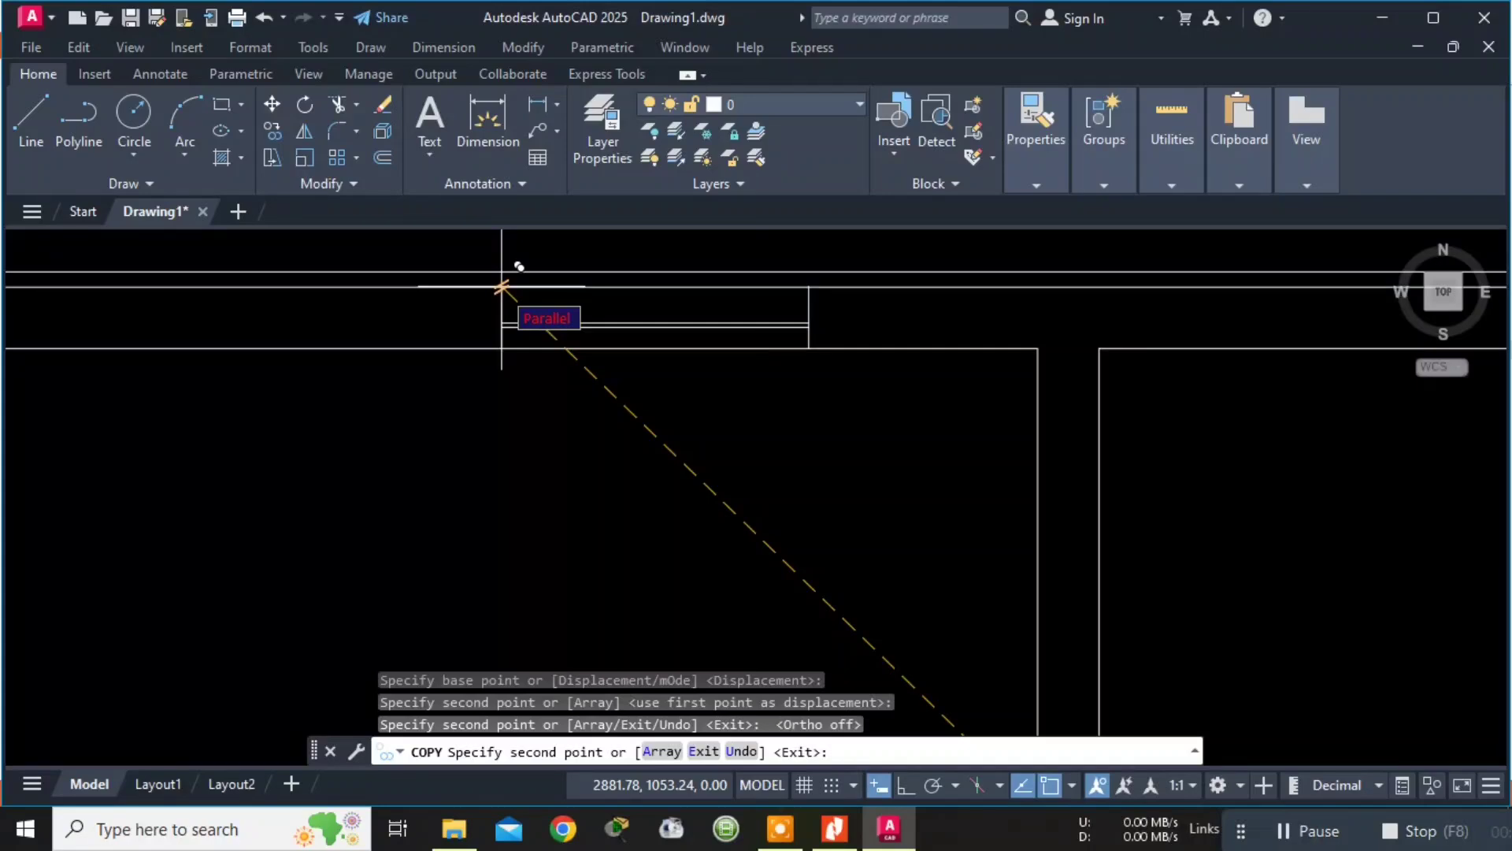
{"action": "left_click", "coordinate": [504, 287]}
{"action": "key", "text": "Escape"}
{"action": "scroll", "coordinate": [892, 572], "scroll_direction": "down", "scroll_amount": 6}
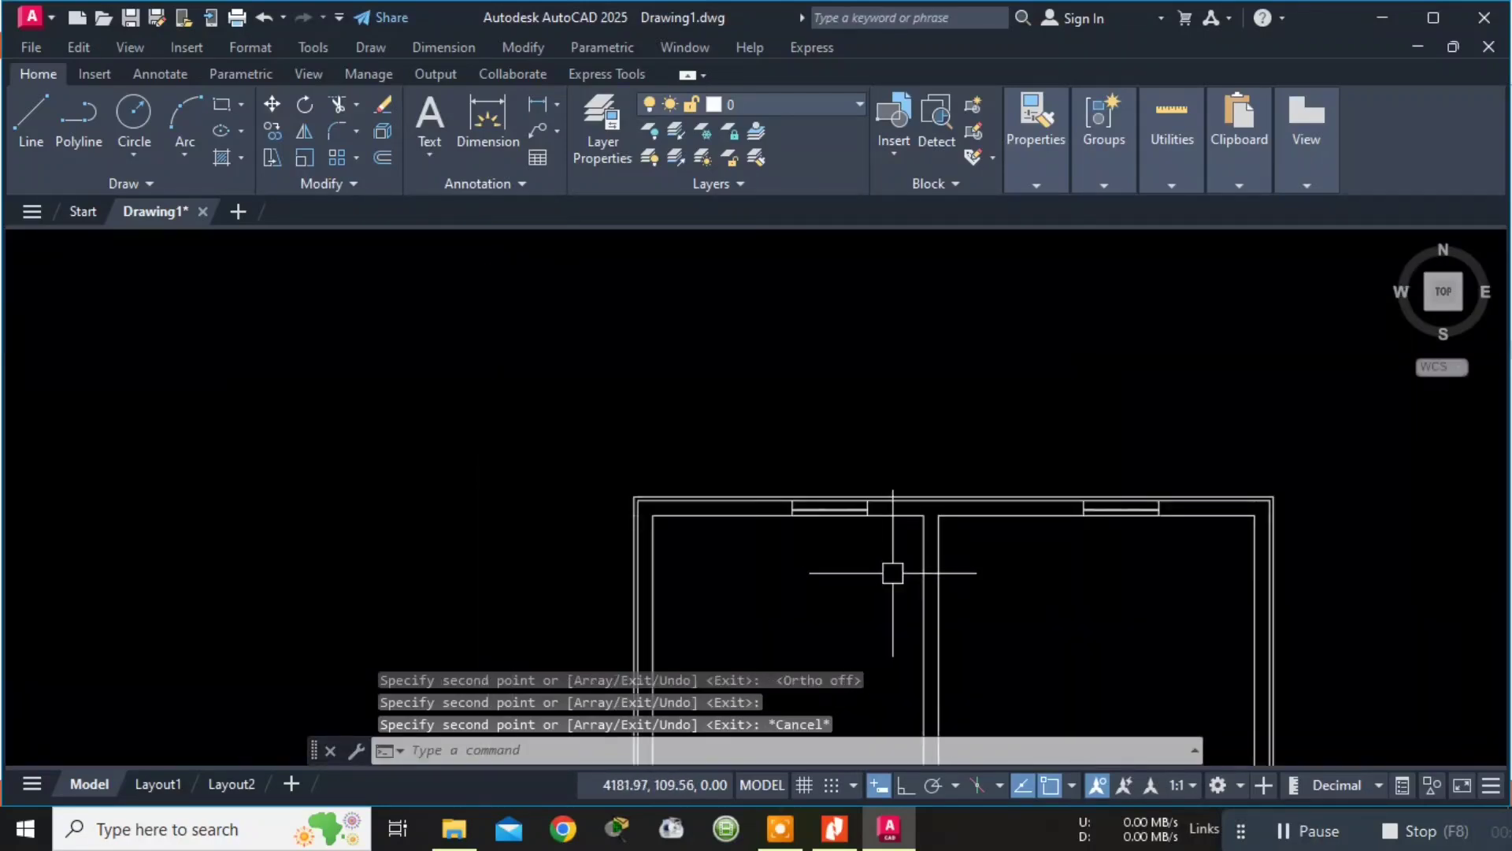
{"action": "mouse_move", "coordinate": [892, 573]}
{"action": "middle_mouse_down"}
{"action": "mouse_move", "coordinate": [870, 366]}
{"action": "mouse_move", "coordinate": [821, 431]}
{"action": "middle_mouse_up"}
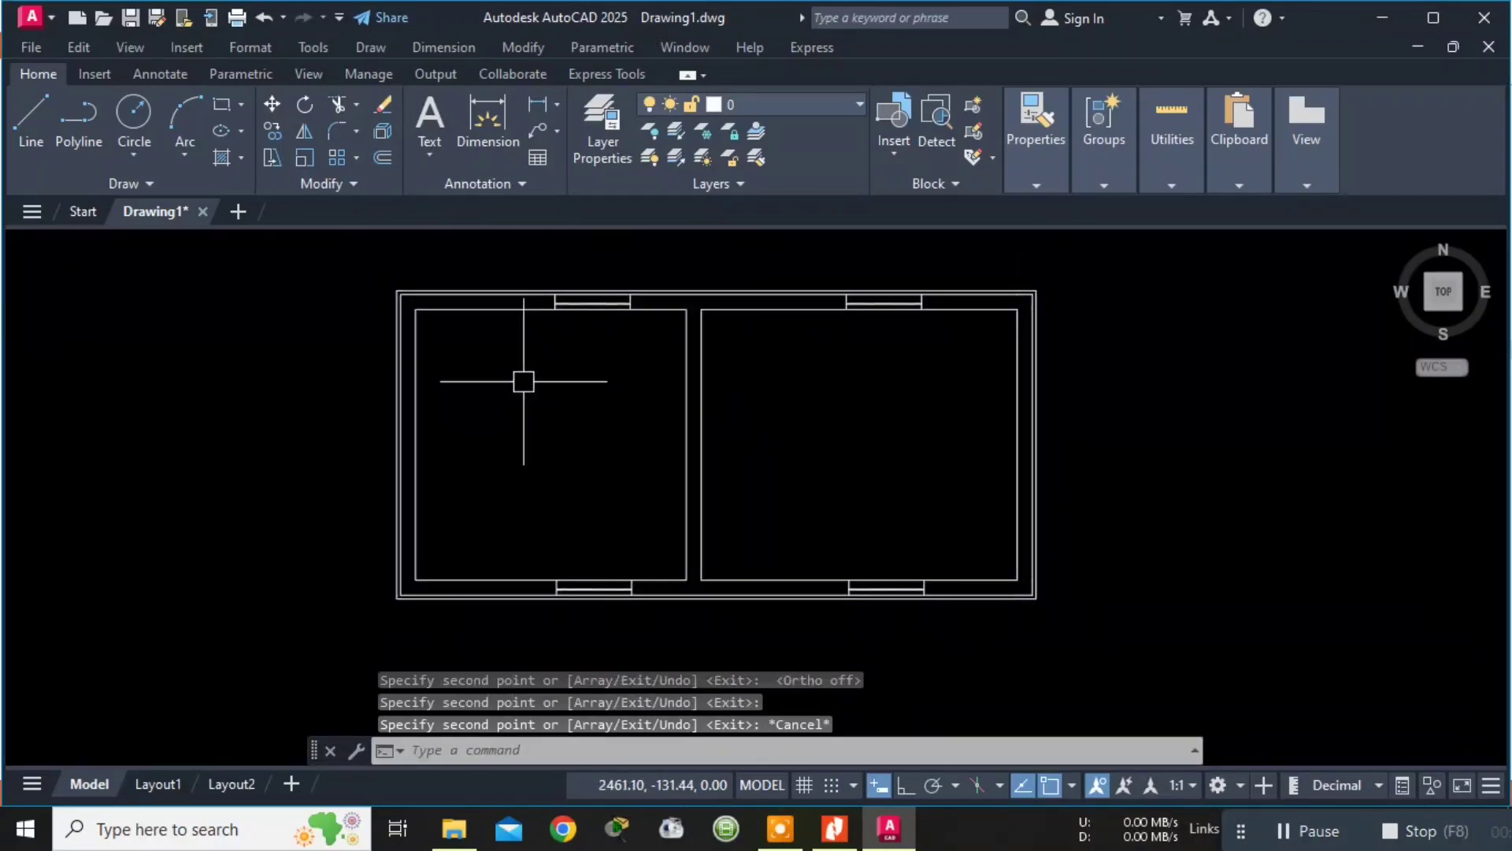
Check the side-wall windows in Nitro Pro, and in AutoCAD try rotating the hall's bottom window 90 degrees about its lower-left corner.
{"action": "key", "text": "alt+Tab"}
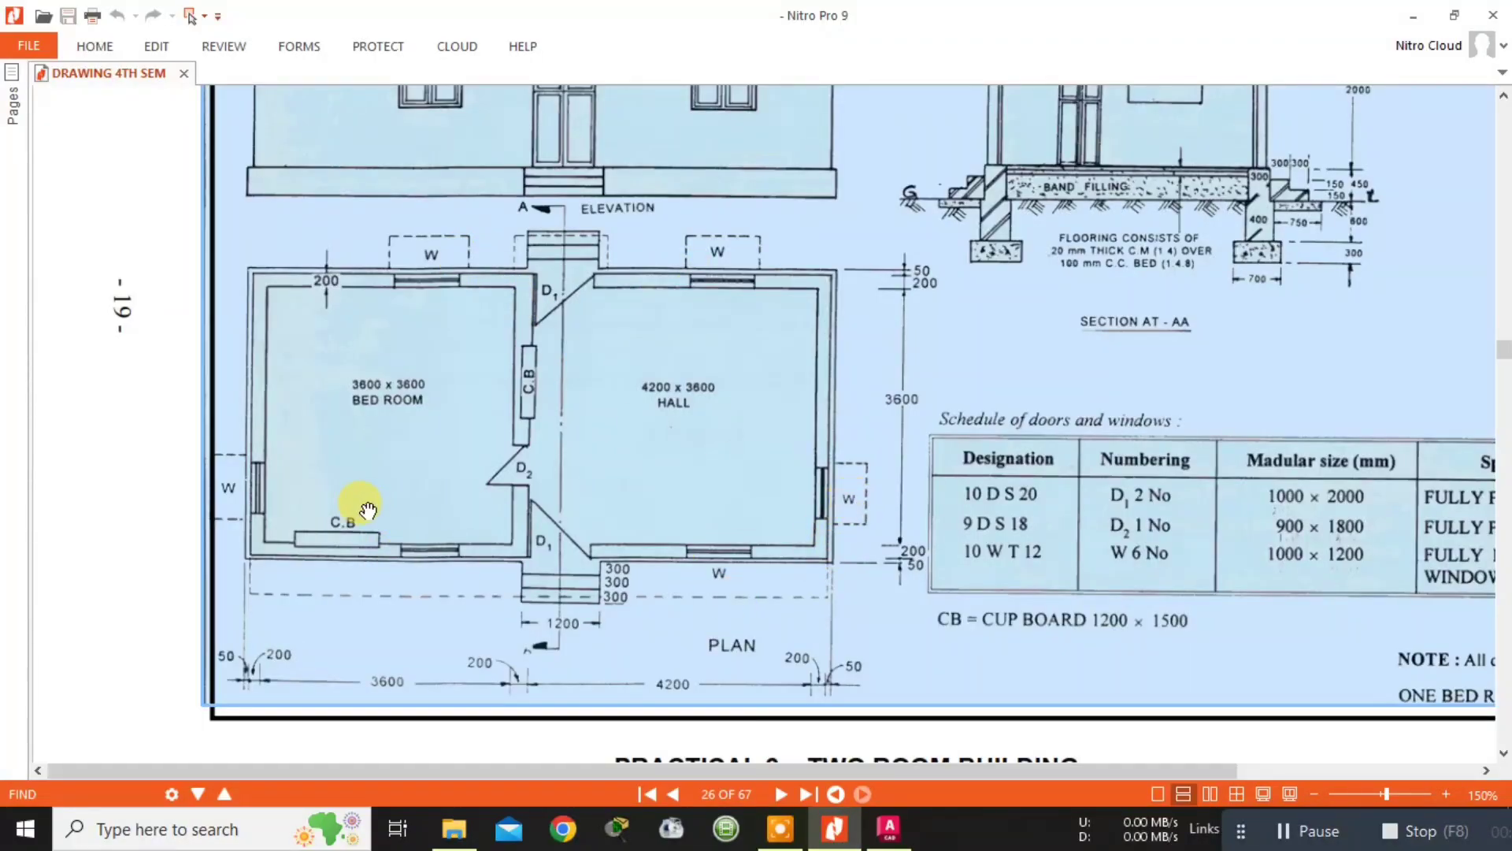
{"action": "key", "text": "alt+Tab"}
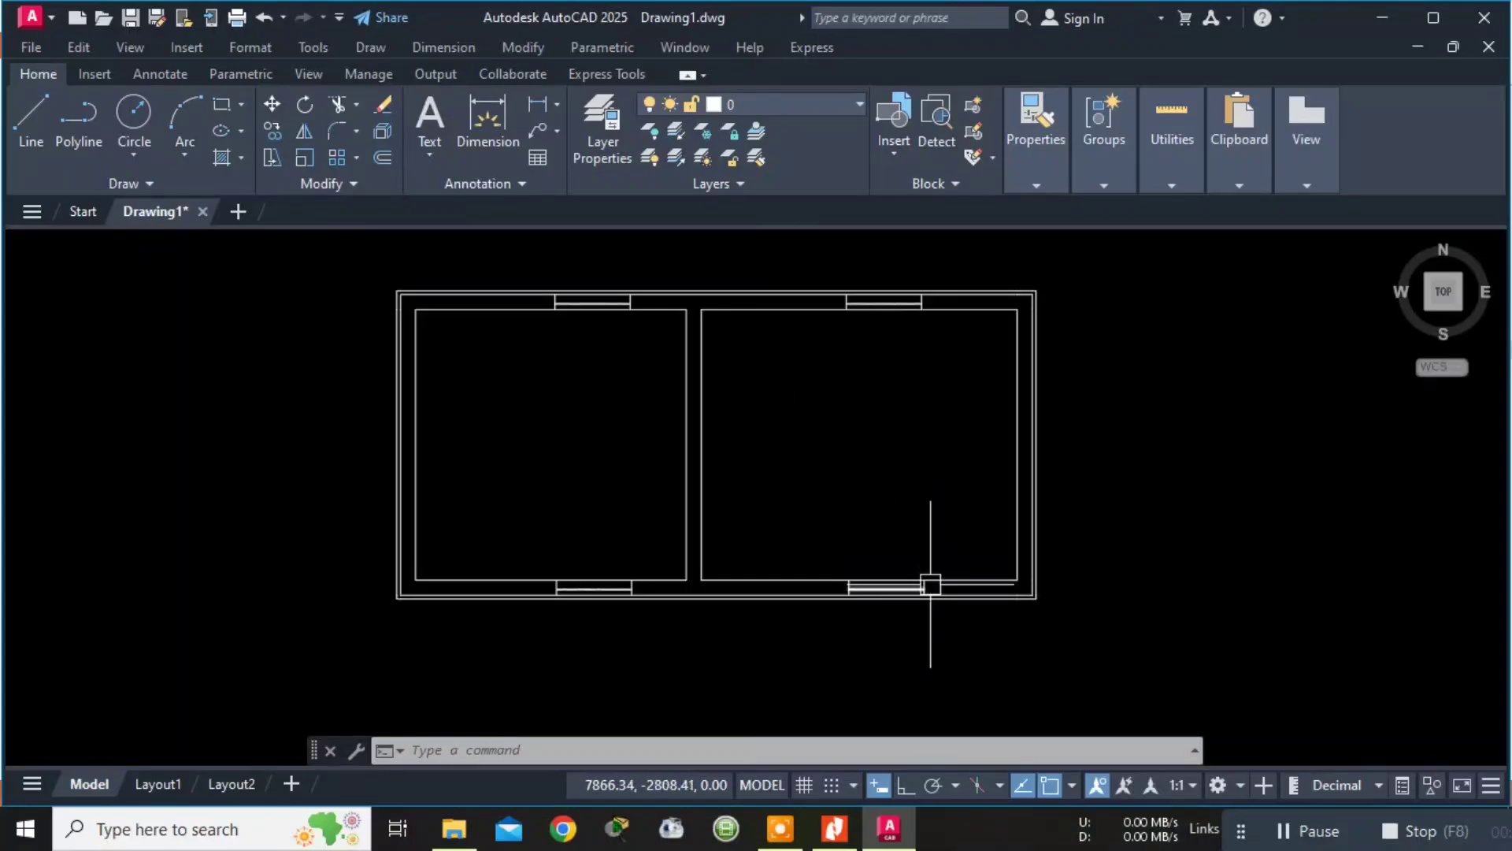
{"action": "scroll", "coordinate": [930, 584], "scroll_direction": "up", "scroll_amount": 4}
{"action": "middle_click_drag", "start_coordinate": [931, 533], "coordinate": [843, 413]}
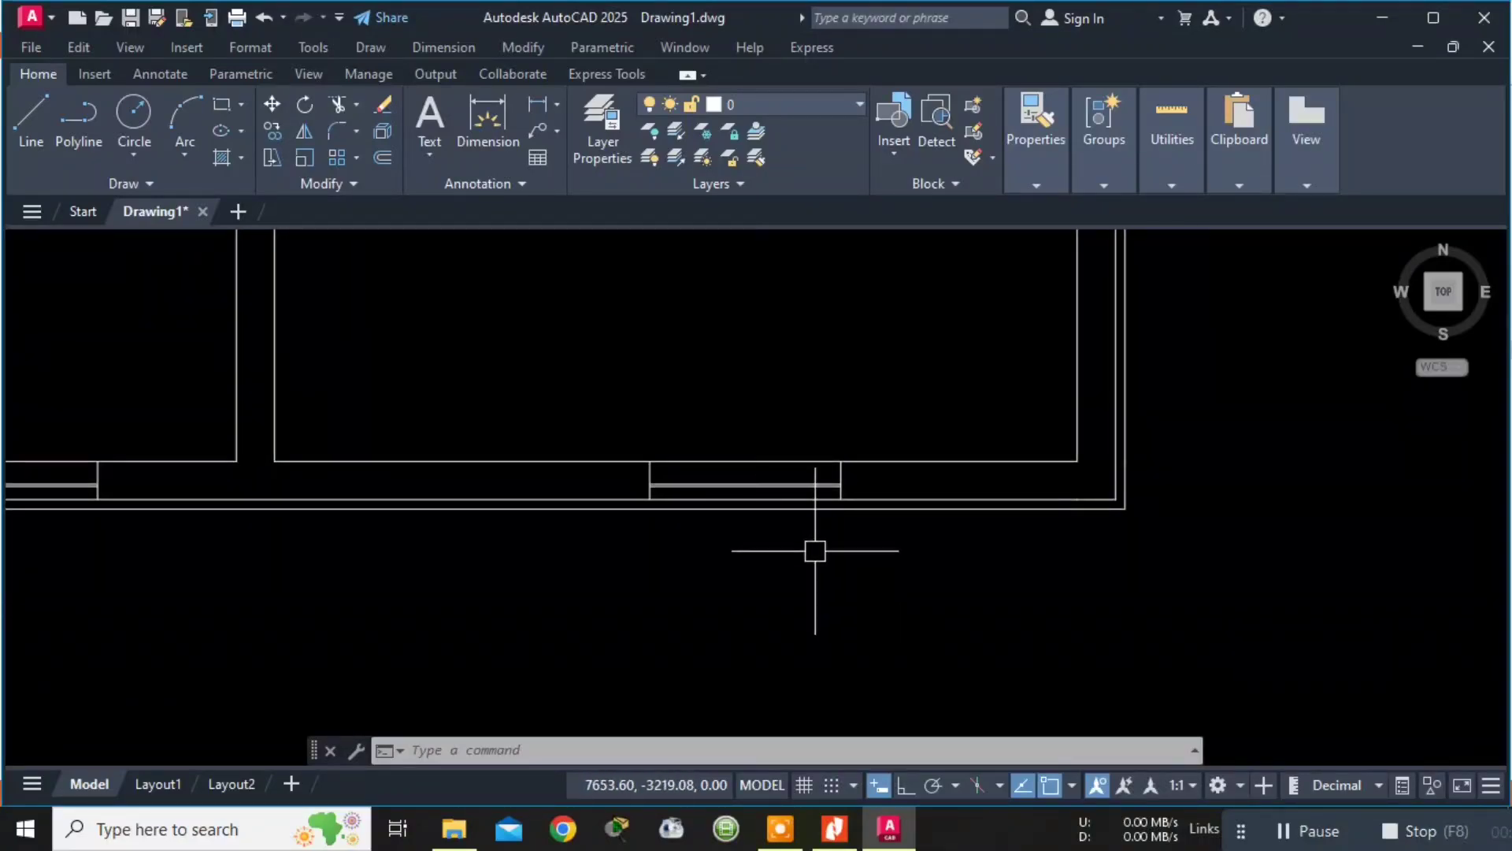
{"action": "scroll", "coordinate": [816, 551], "scroll_direction": "up", "scroll_amount": 4}
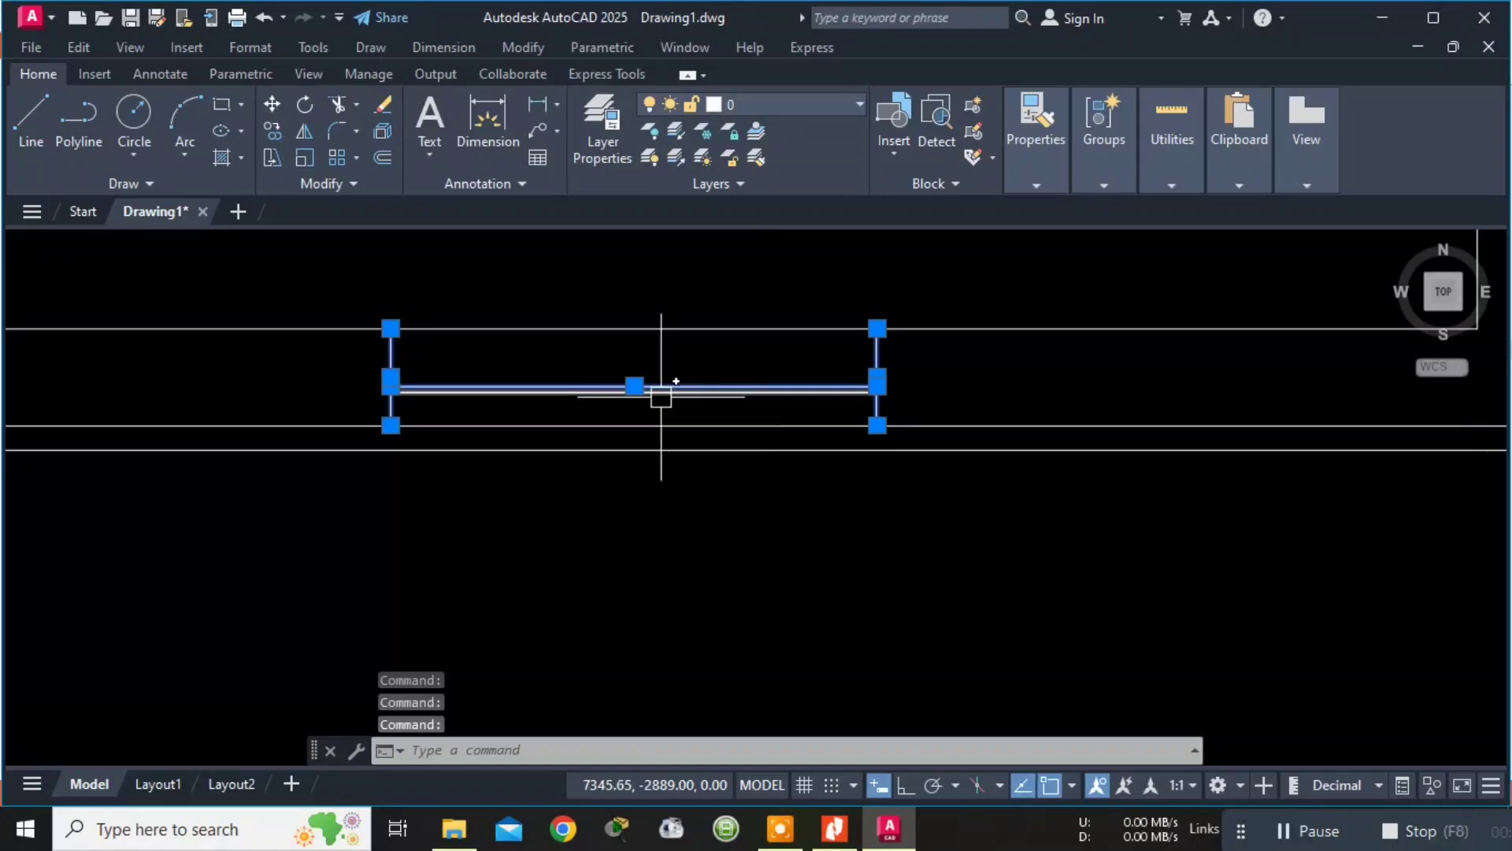
{"action": "scroll", "coordinate": [778, 399], "scroll_direction": "up", "scroll_amount": 5}
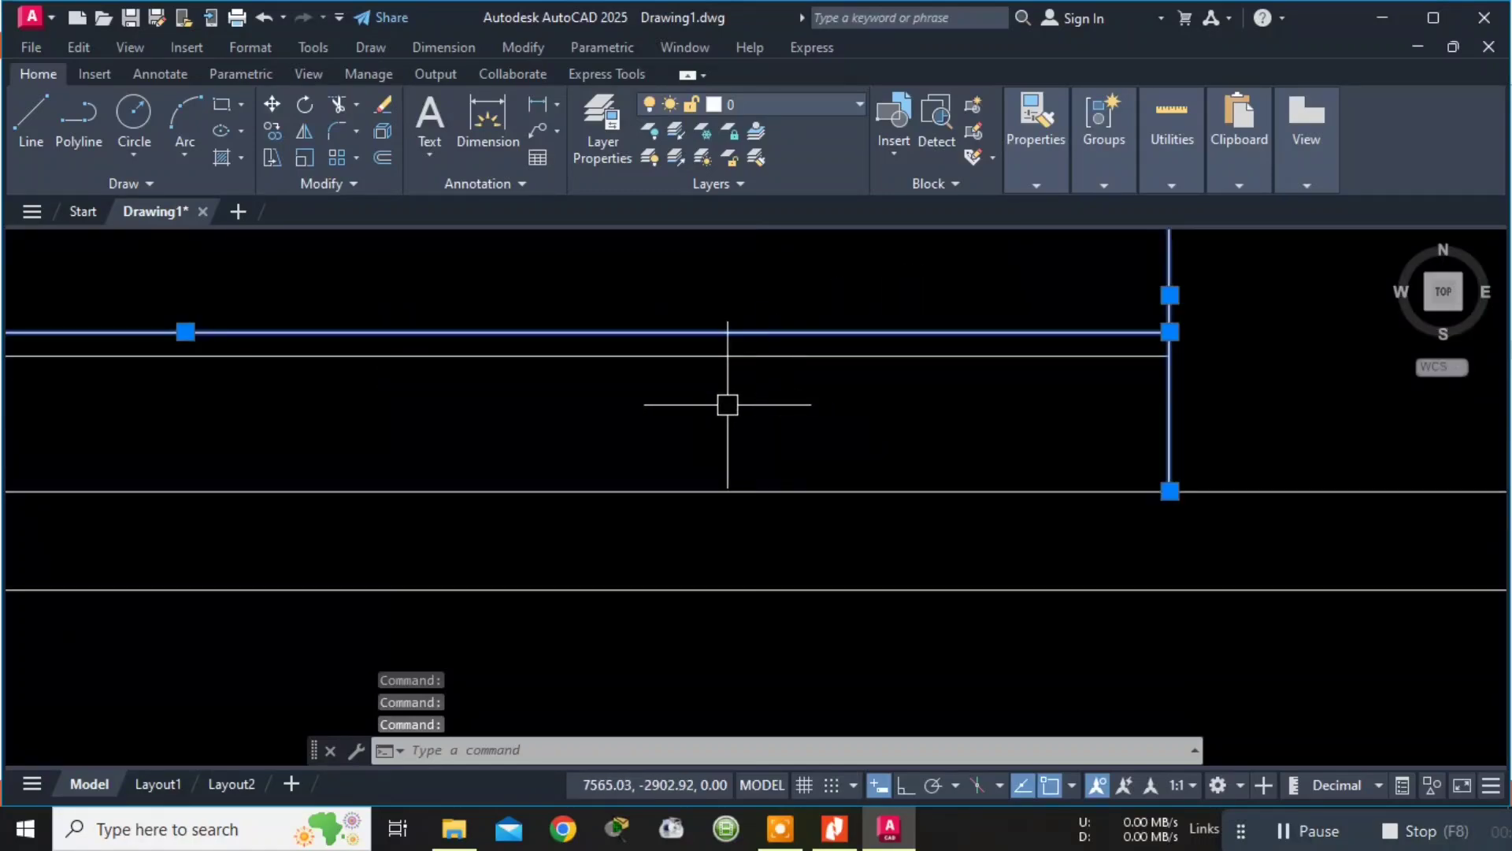
{"action": "scroll", "coordinate": [706, 378], "scroll_direction": "down", "scroll_amount": 5}
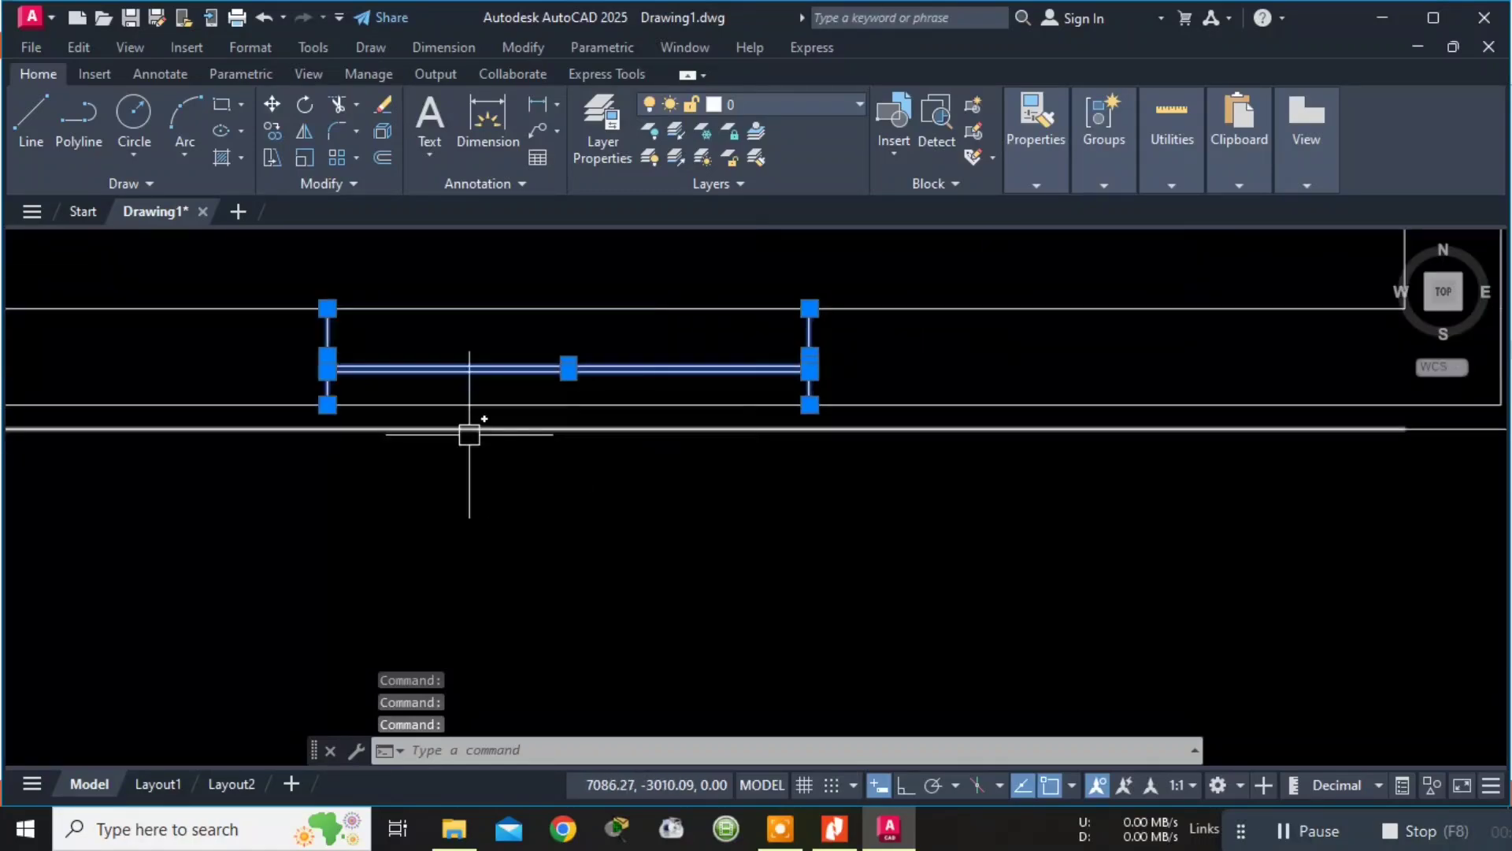
{"action": "left_click", "coordinate": [492, 752]}
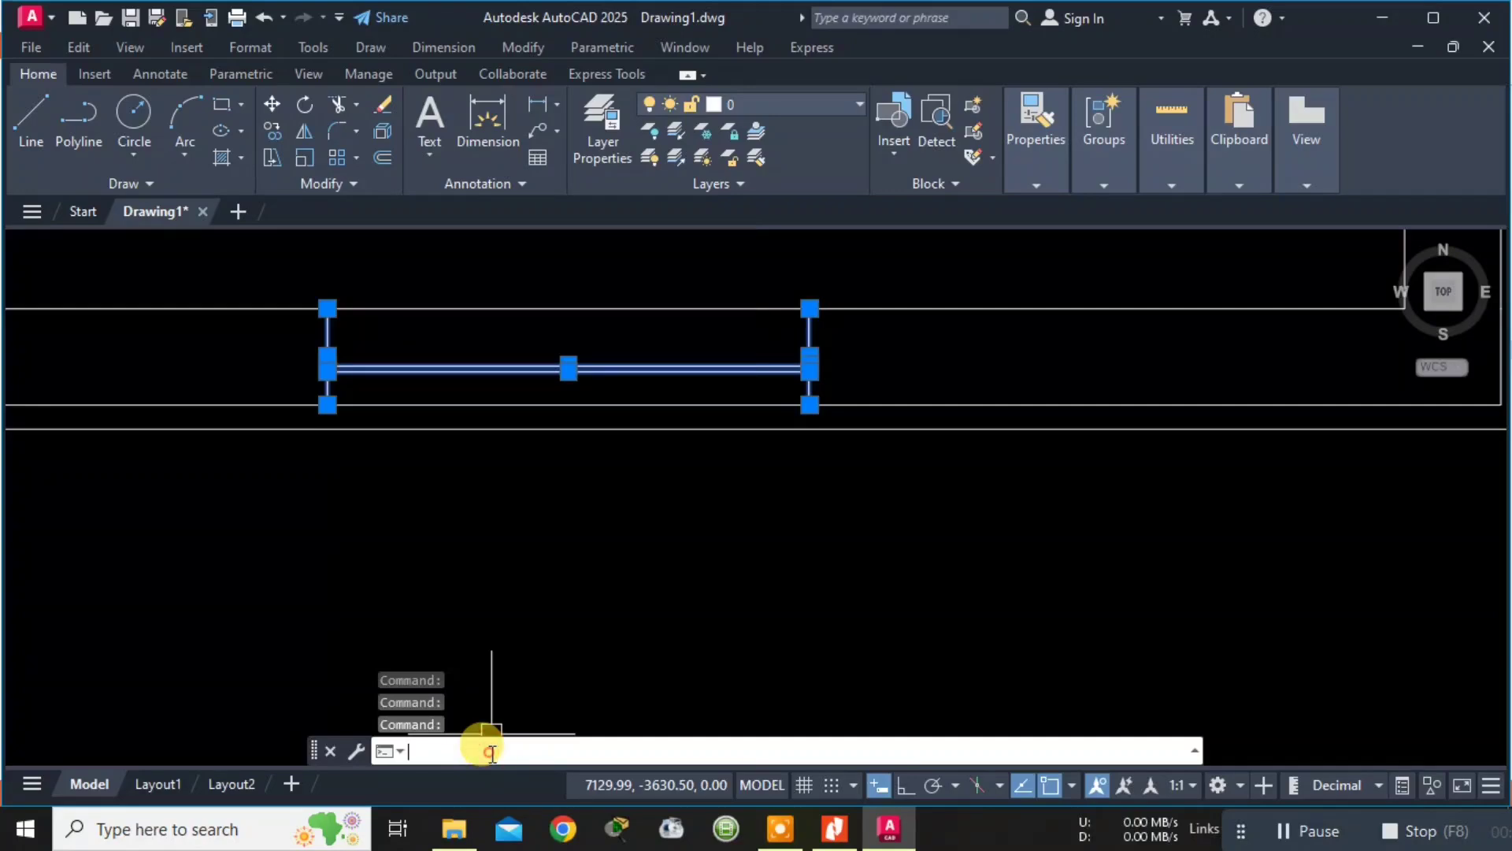
{"action": "type", "text": "ROTATE"}
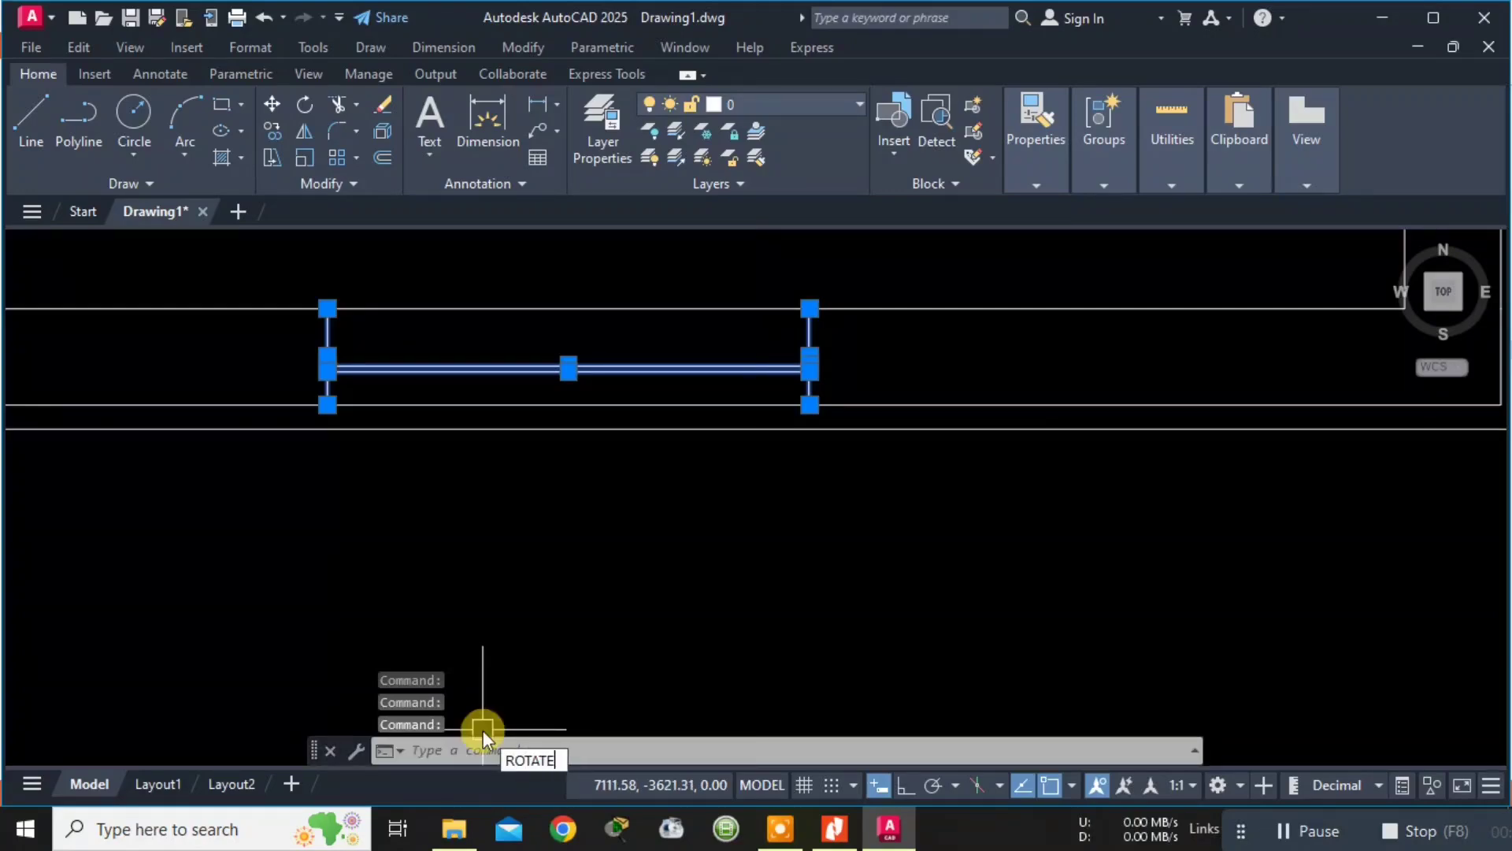
{"action": "key", "text": "Return"}
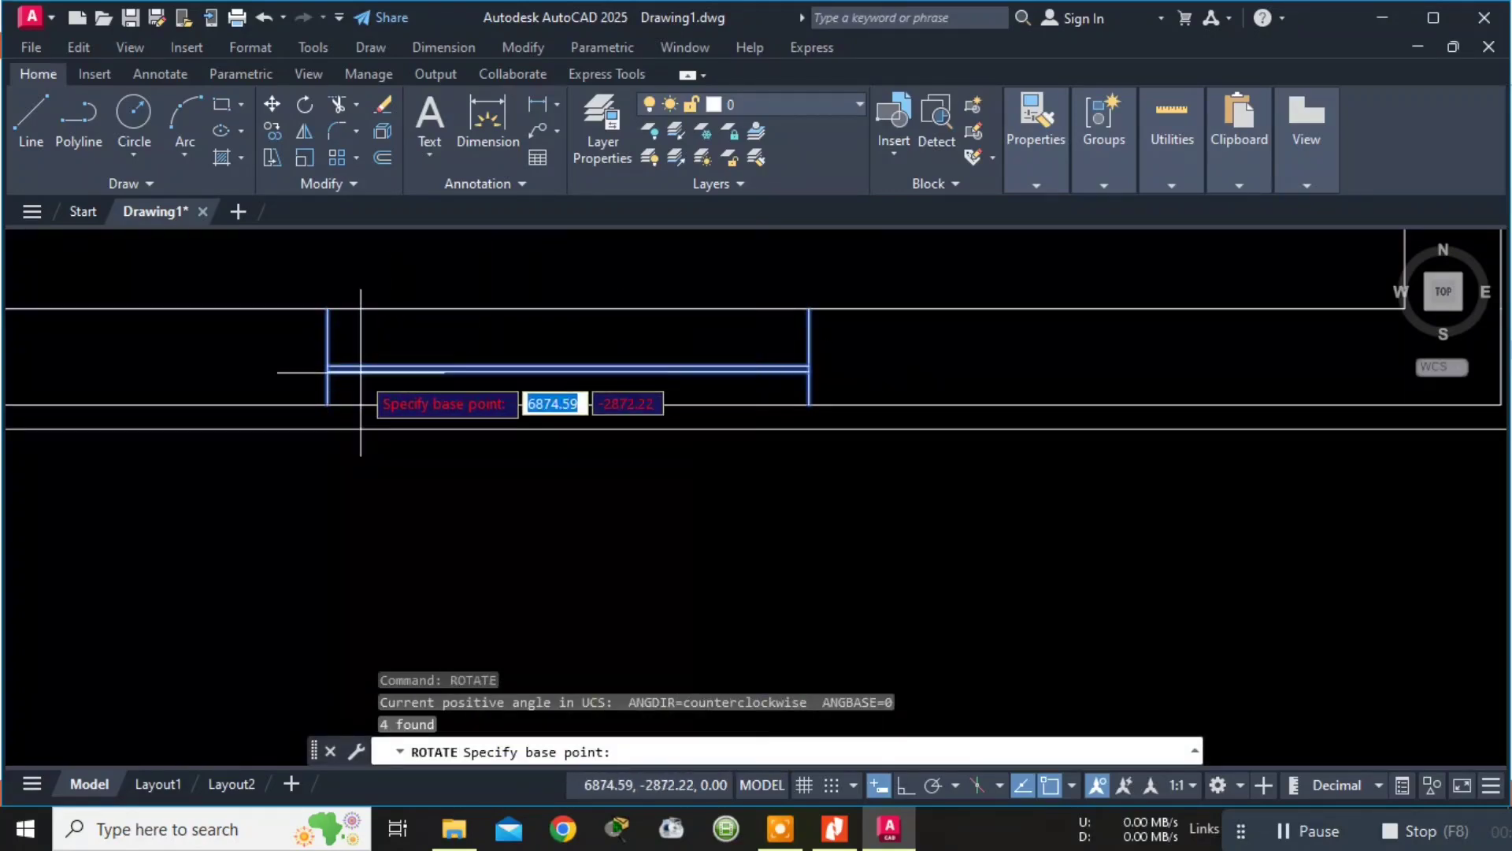
{"action": "left_click", "coordinate": [328, 404]}
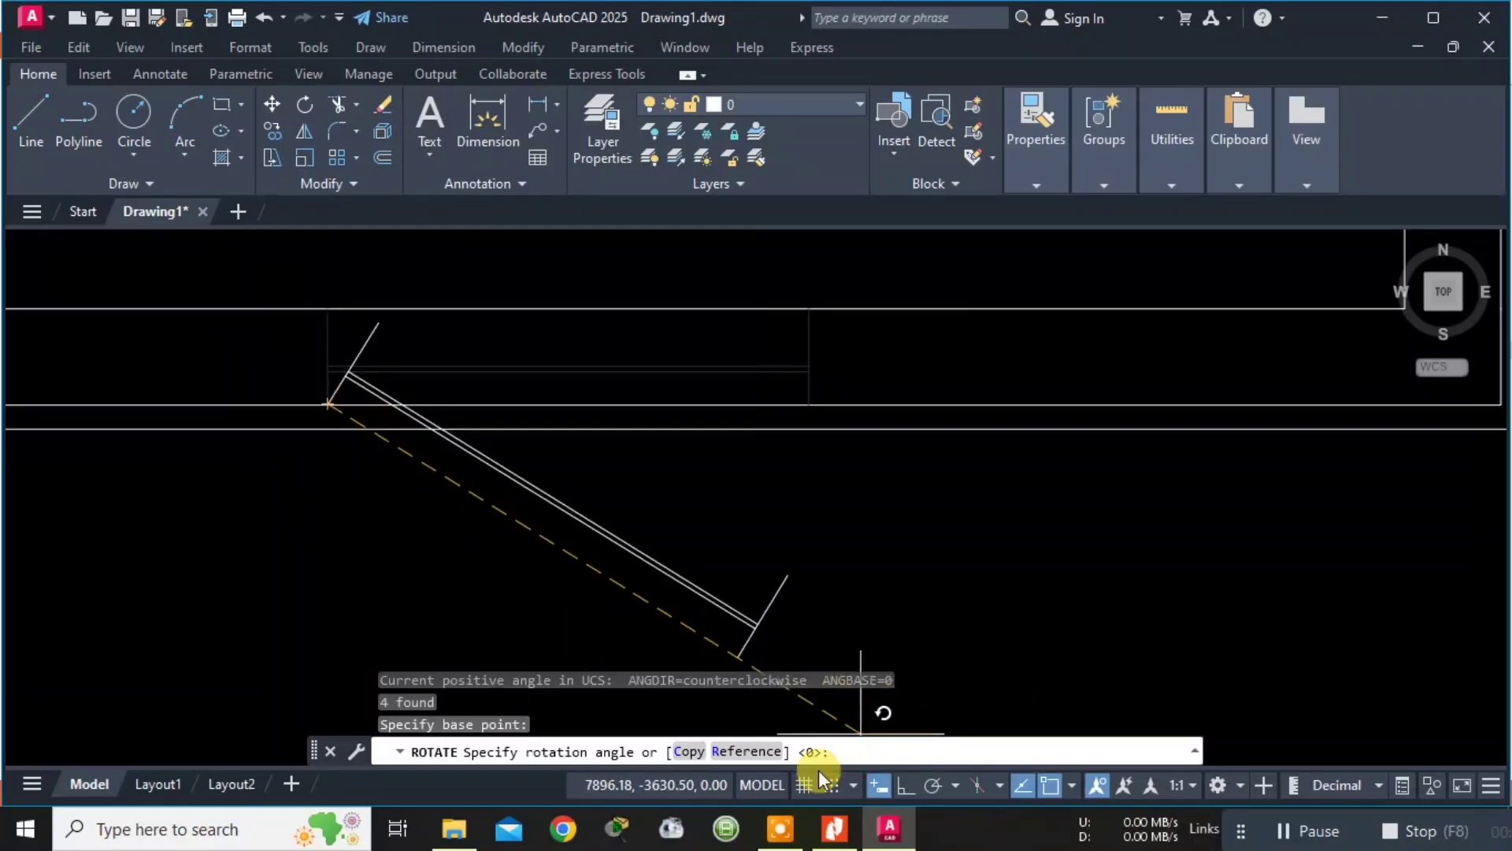
{"action": "key", "text": "Return"}
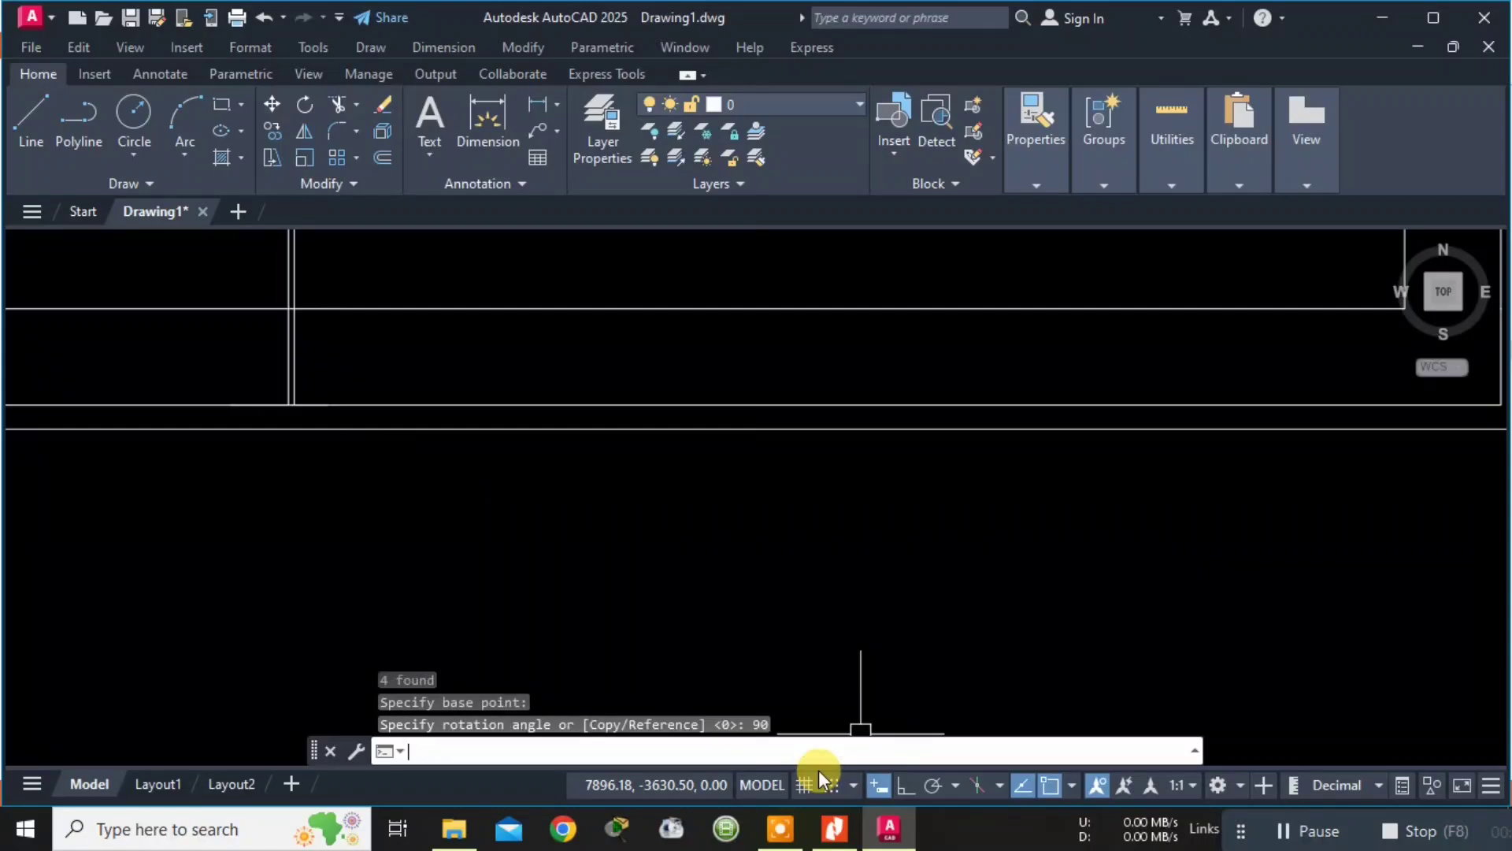
Undo the 90-degree rotation of the hall's bottom window.
{"action": "scroll", "coordinate": [380, 378], "scroll_direction": "down", "scroll_amount": 5}
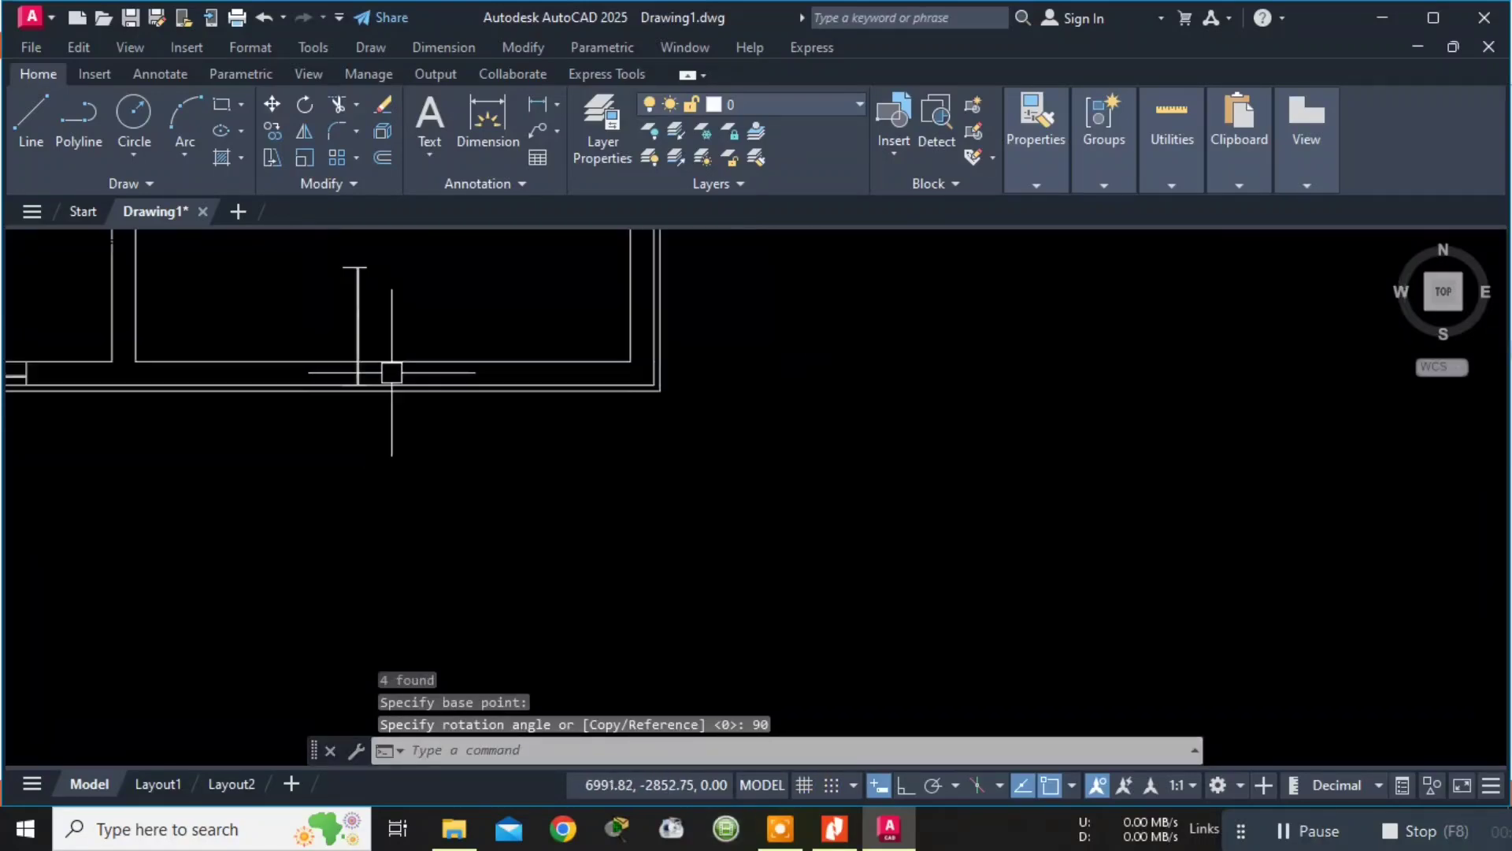
{"action": "scroll", "coordinate": [401, 353], "scroll_direction": "up", "scroll_amount": 2}
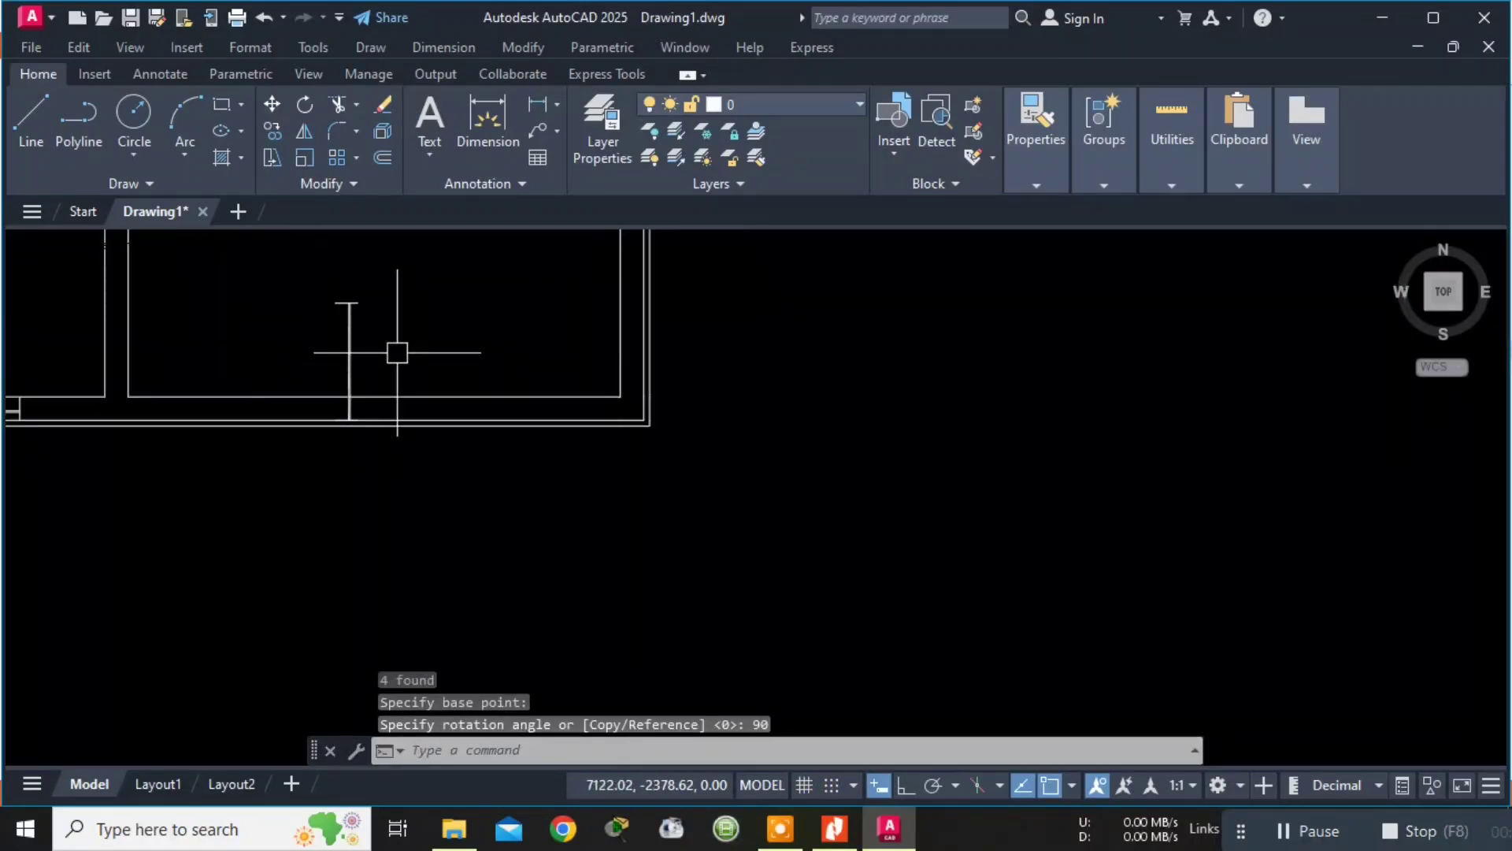
{"action": "key", "text": "ctrl+z"}
{"action": "key", "text": "ctrl+z"}
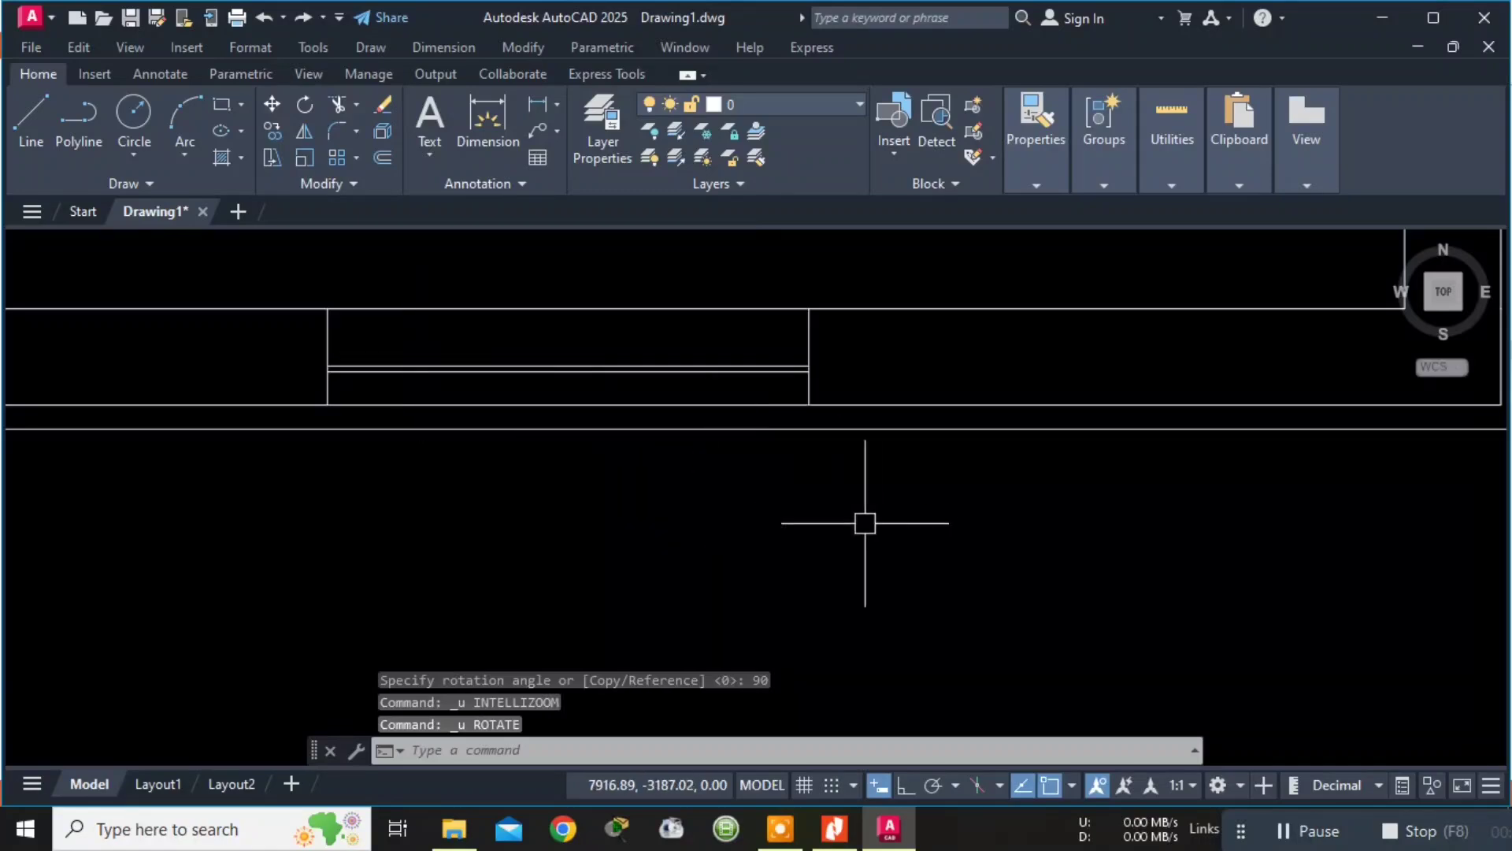
{"action": "key", "text": "Escape"}
{"action": "key", "text": "Escape"}
{"action": "key", "text": "Escape"}
Copy the four lines of the hall's bottom window by displacement, picking the window's lower-left corner as the displacement point.
{"action": "scroll", "coordinate": [929, 449], "scroll_direction": "down", "scroll_amount": 2}
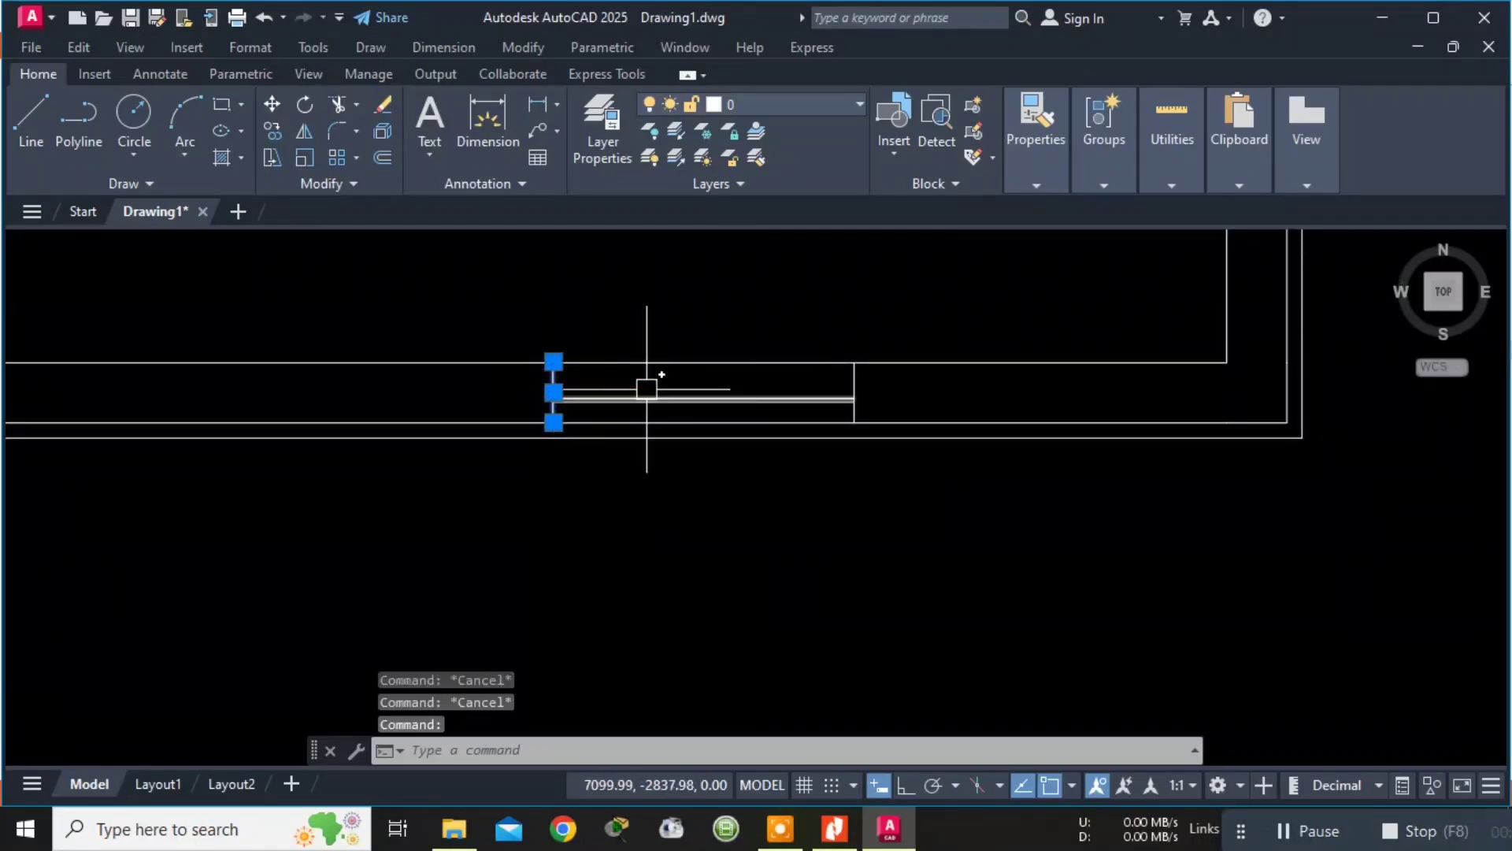
{"action": "left_click", "coordinate": [647, 391]}
{"action": "scroll", "coordinate": [646, 401], "scroll_direction": "up", "scroll_amount": 5}
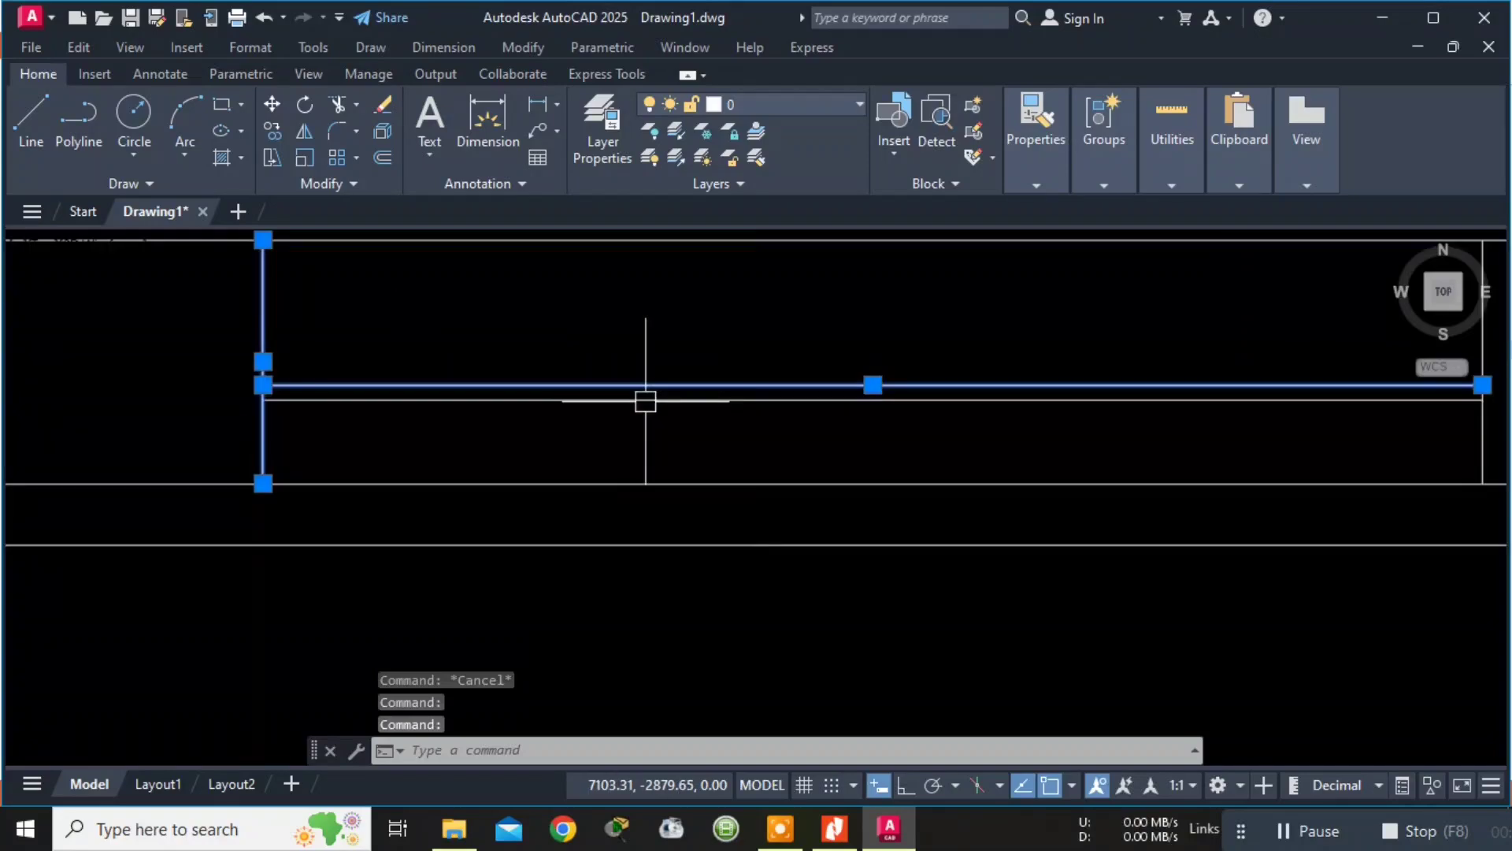
{"action": "scroll", "coordinate": [1040, 328], "scroll_direction": "down", "scroll_amount": 5}
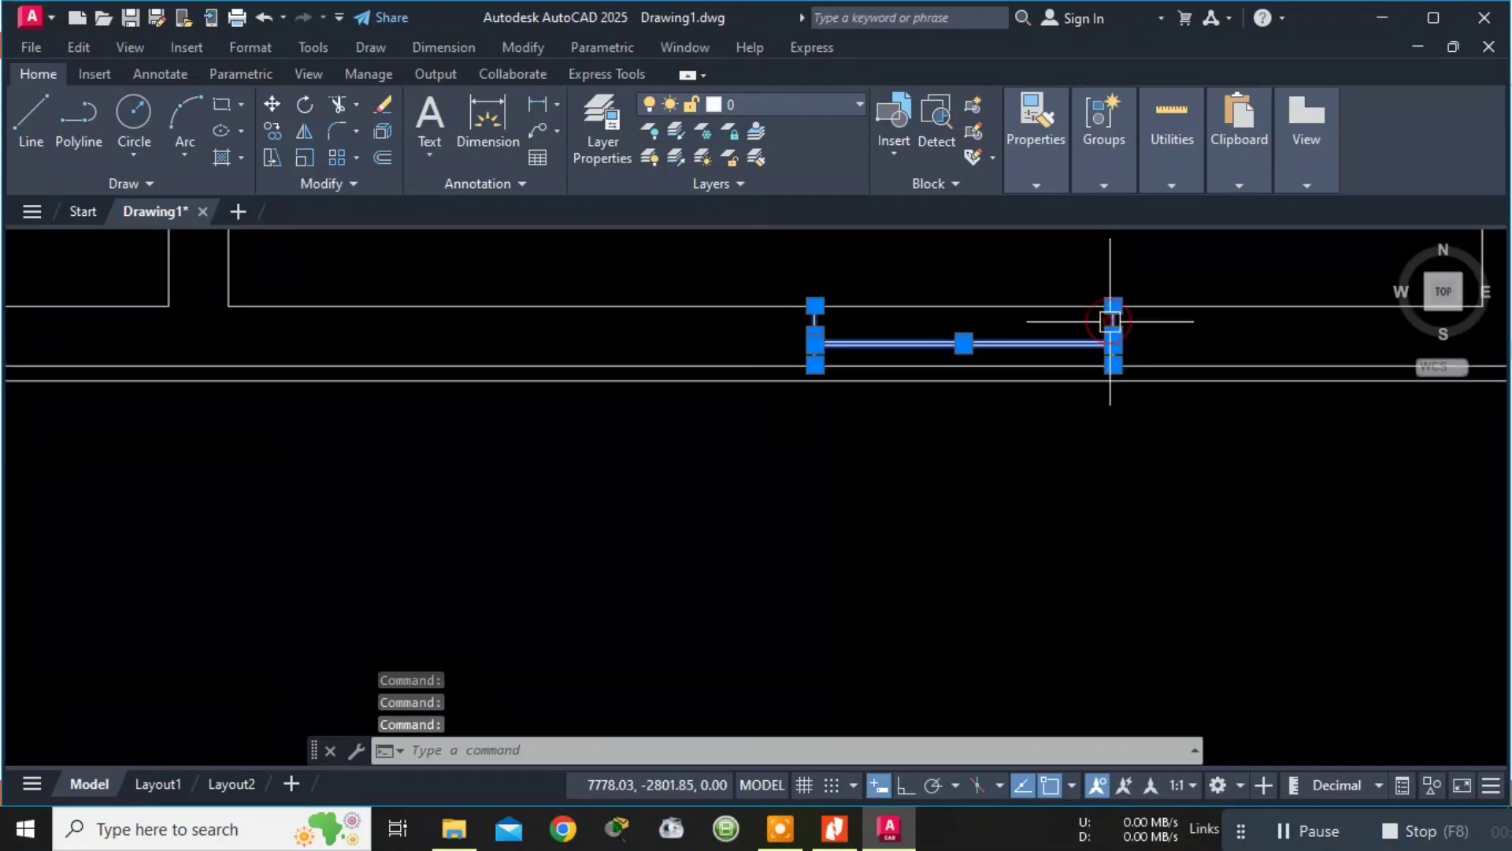
{"action": "left_click", "coordinate": [498, 740]}
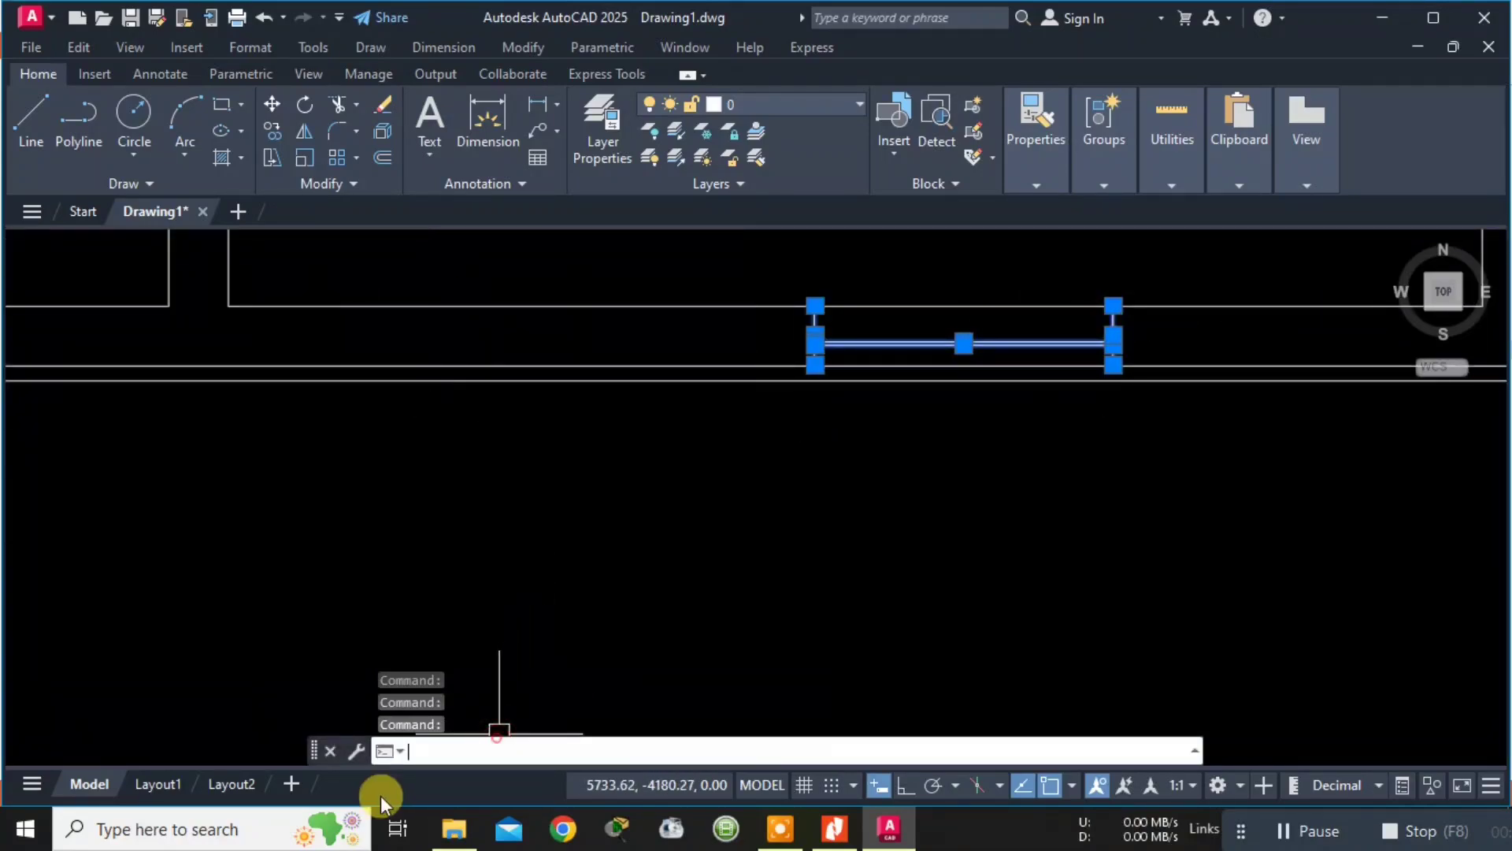
{"action": "type", "text": "copy"}
{"action": "key", "text": "Return"}
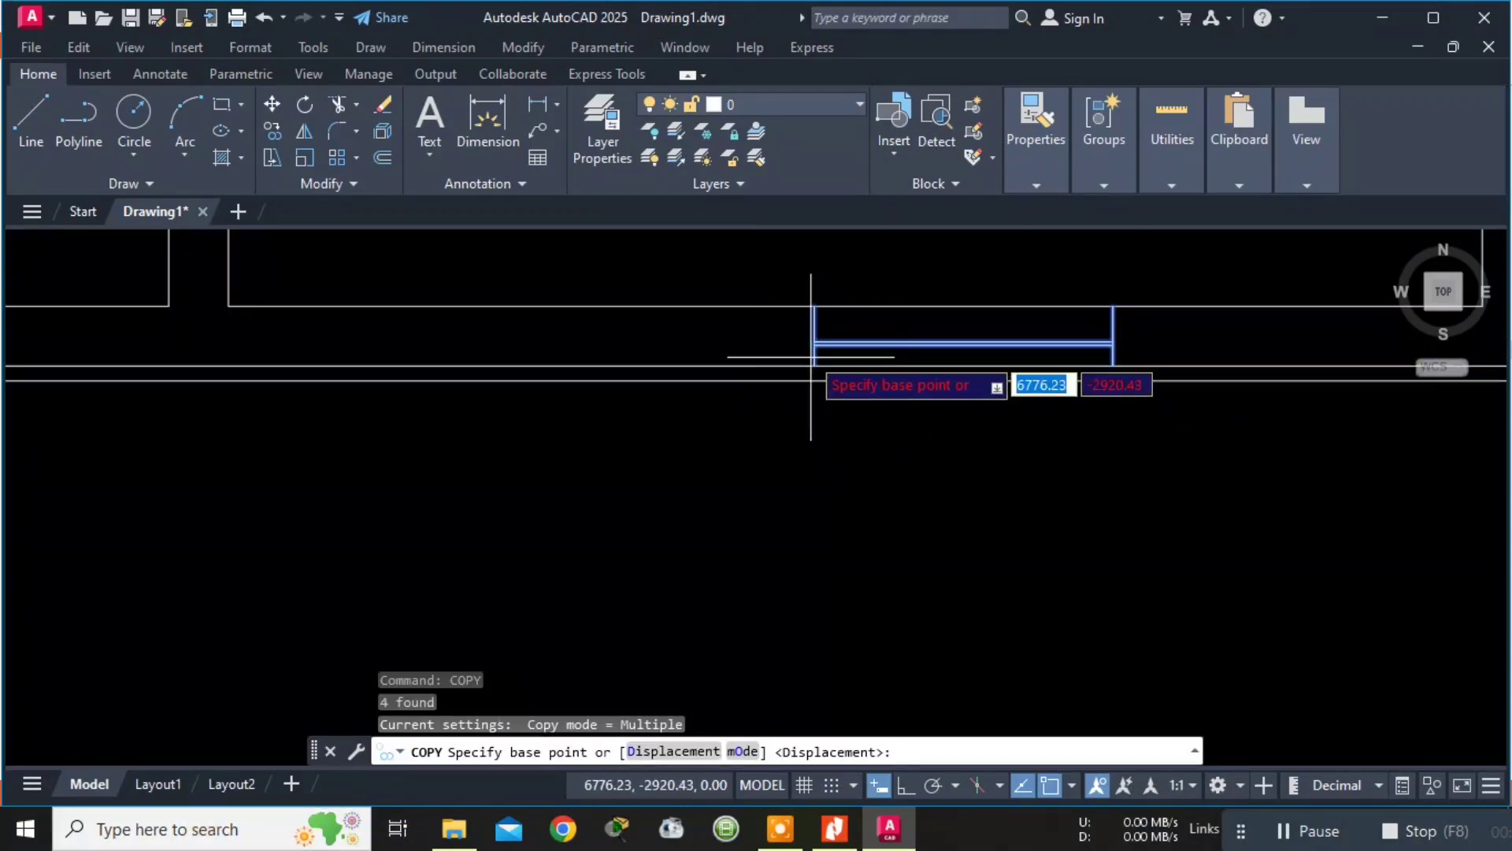
{"action": "scroll", "coordinate": [814, 364], "scroll_direction": "up", "scroll_amount": 4}
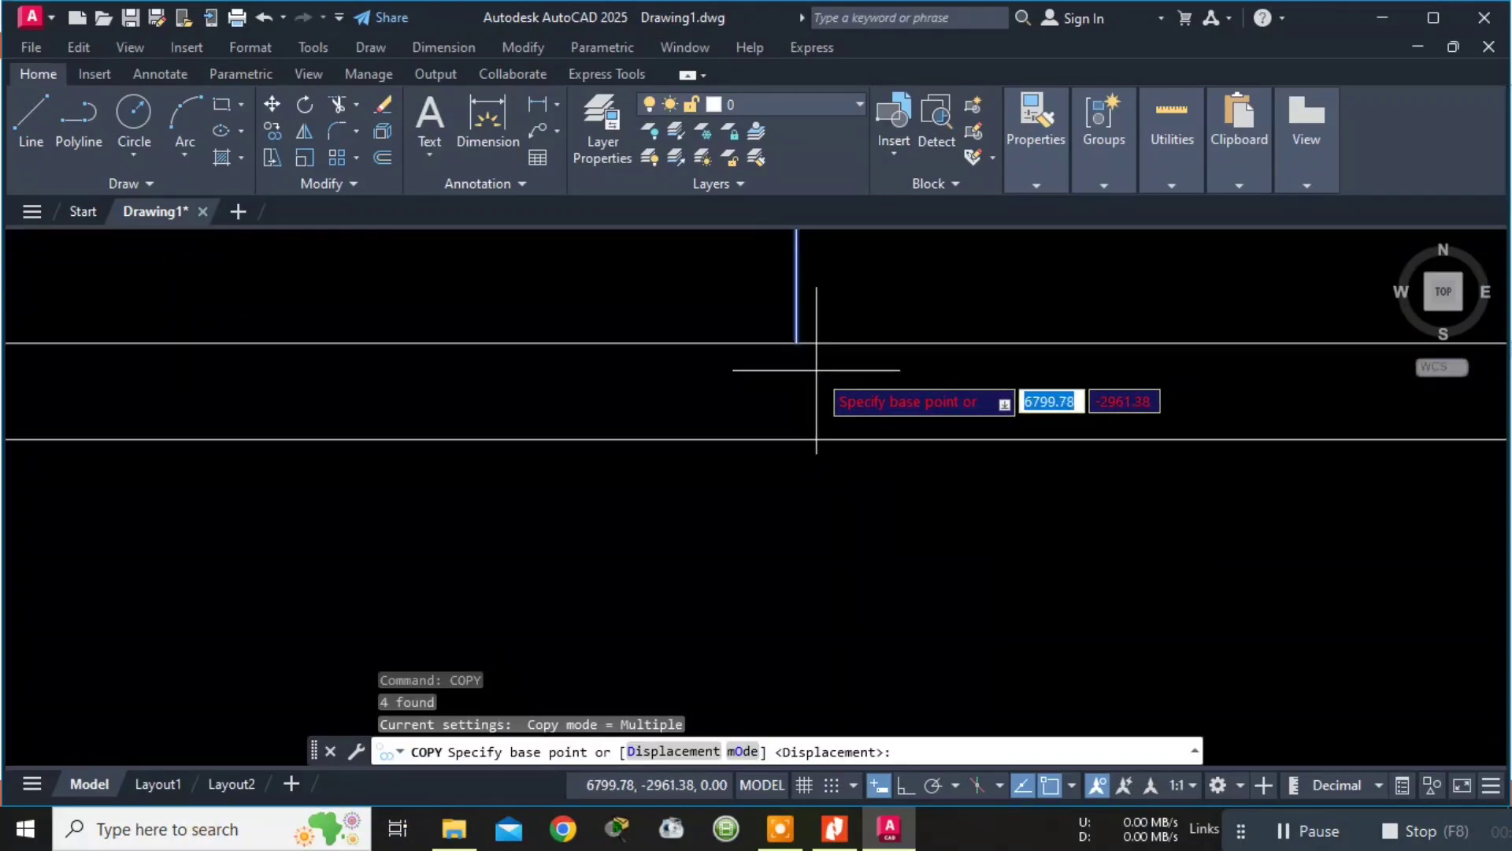
{"action": "left_click", "coordinate": [798, 343]}
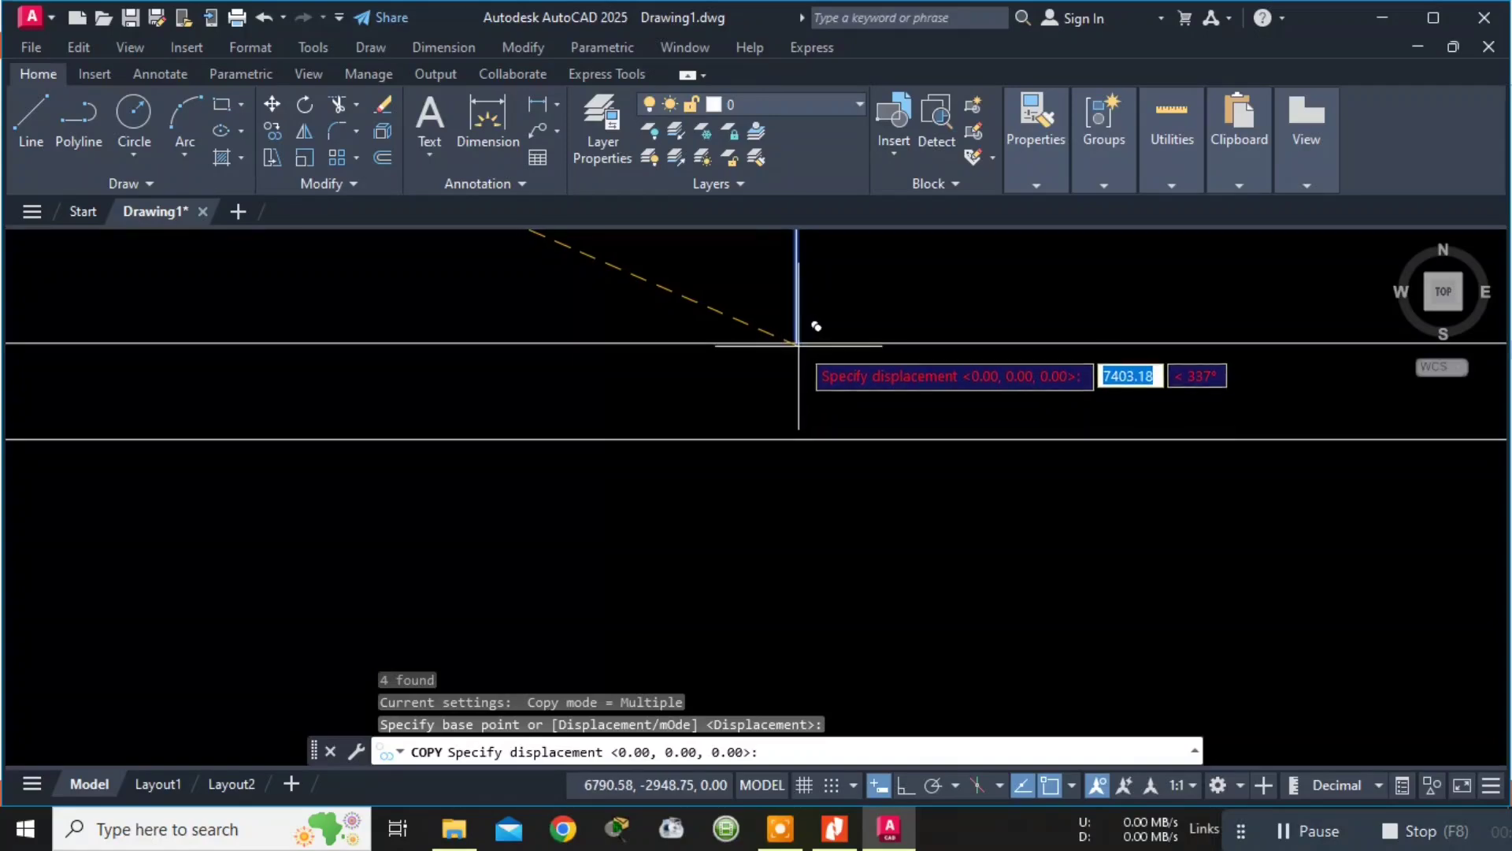
{"action": "left_click", "coordinate": [799, 340]}
{"action": "scroll", "coordinate": [887, 616], "scroll_direction": "down", "scroll_amount": 3}
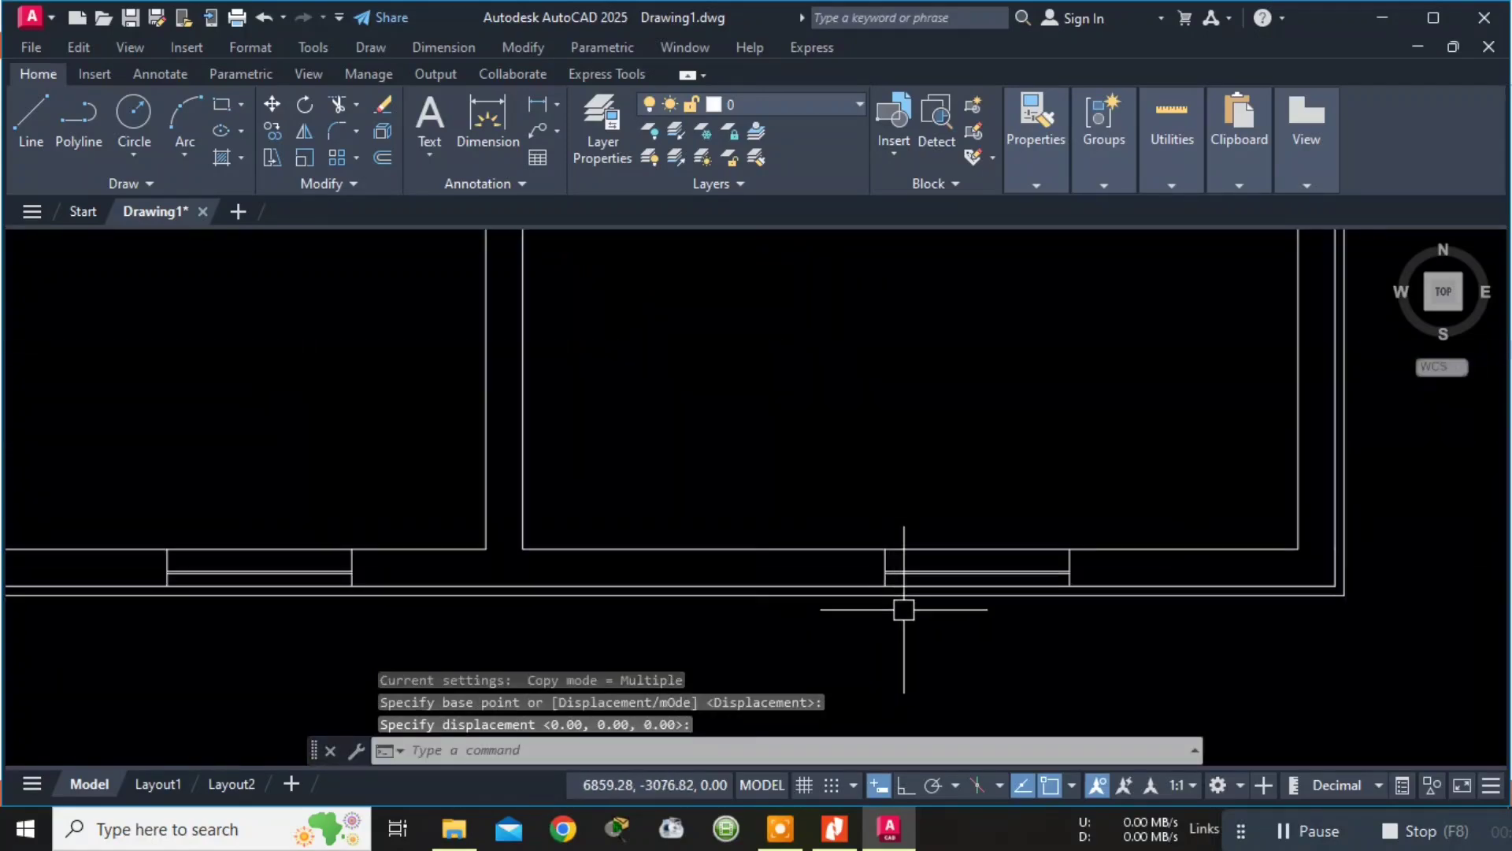
{"action": "scroll", "coordinate": [957, 567], "scroll_direction": "down", "scroll_amount": 5}
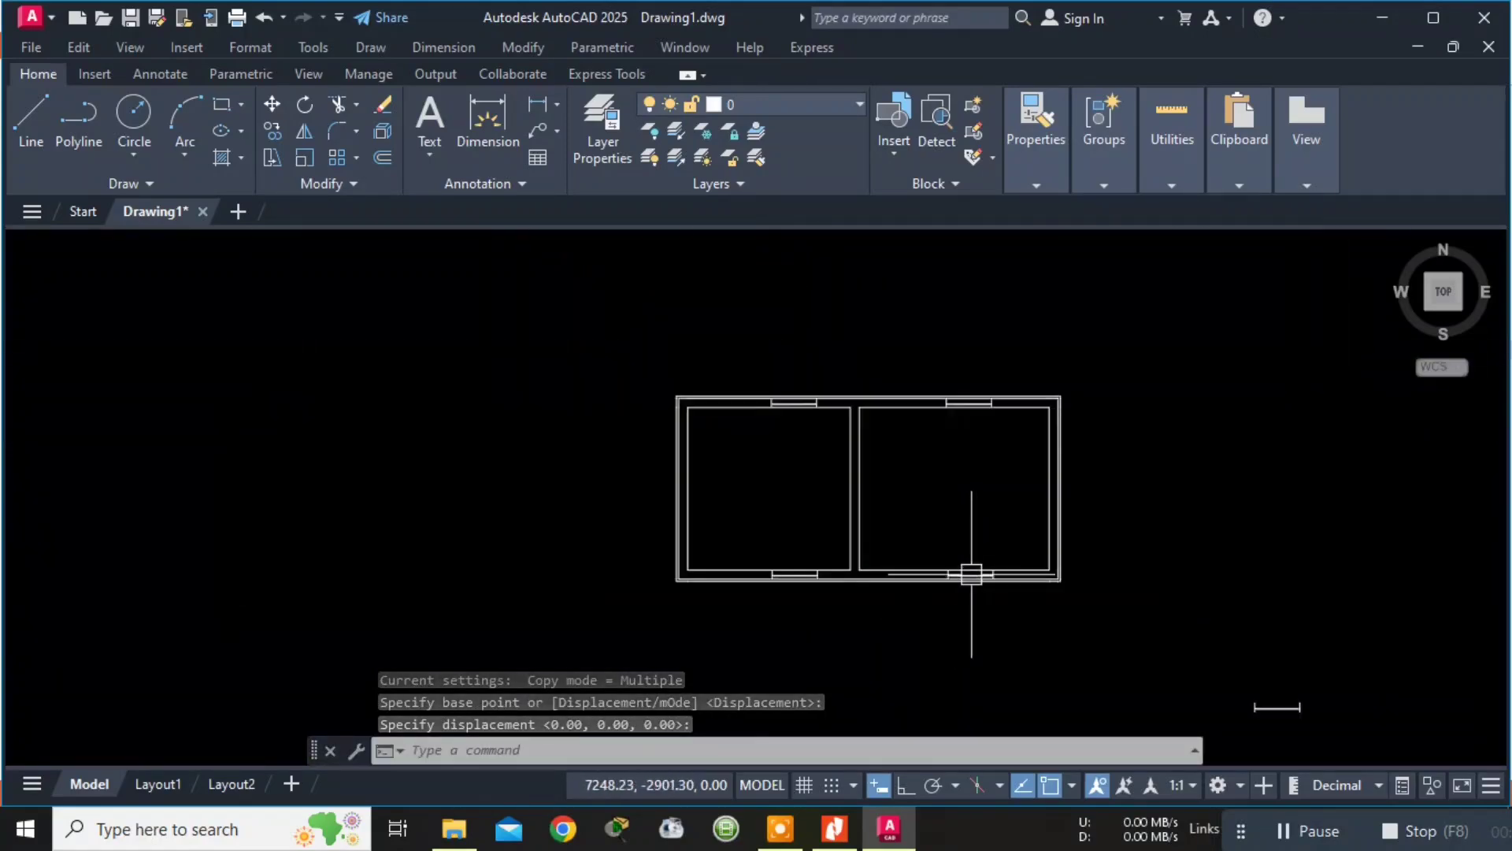
Copy the hall's bottom window by its lower-left corner into the empty space outside the bedroom's left wall, and end the command.
{"action": "scroll", "coordinate": [952, 575], "scroll_direction": "up", "scroll_amount": 7}
{"action": "middle_click_drag", "start_coordinate": [953, 533], "coordinate": [764, 408]}
{"action": "key", "text": "Escape"}
{"action": "key", "text": "Escape"}
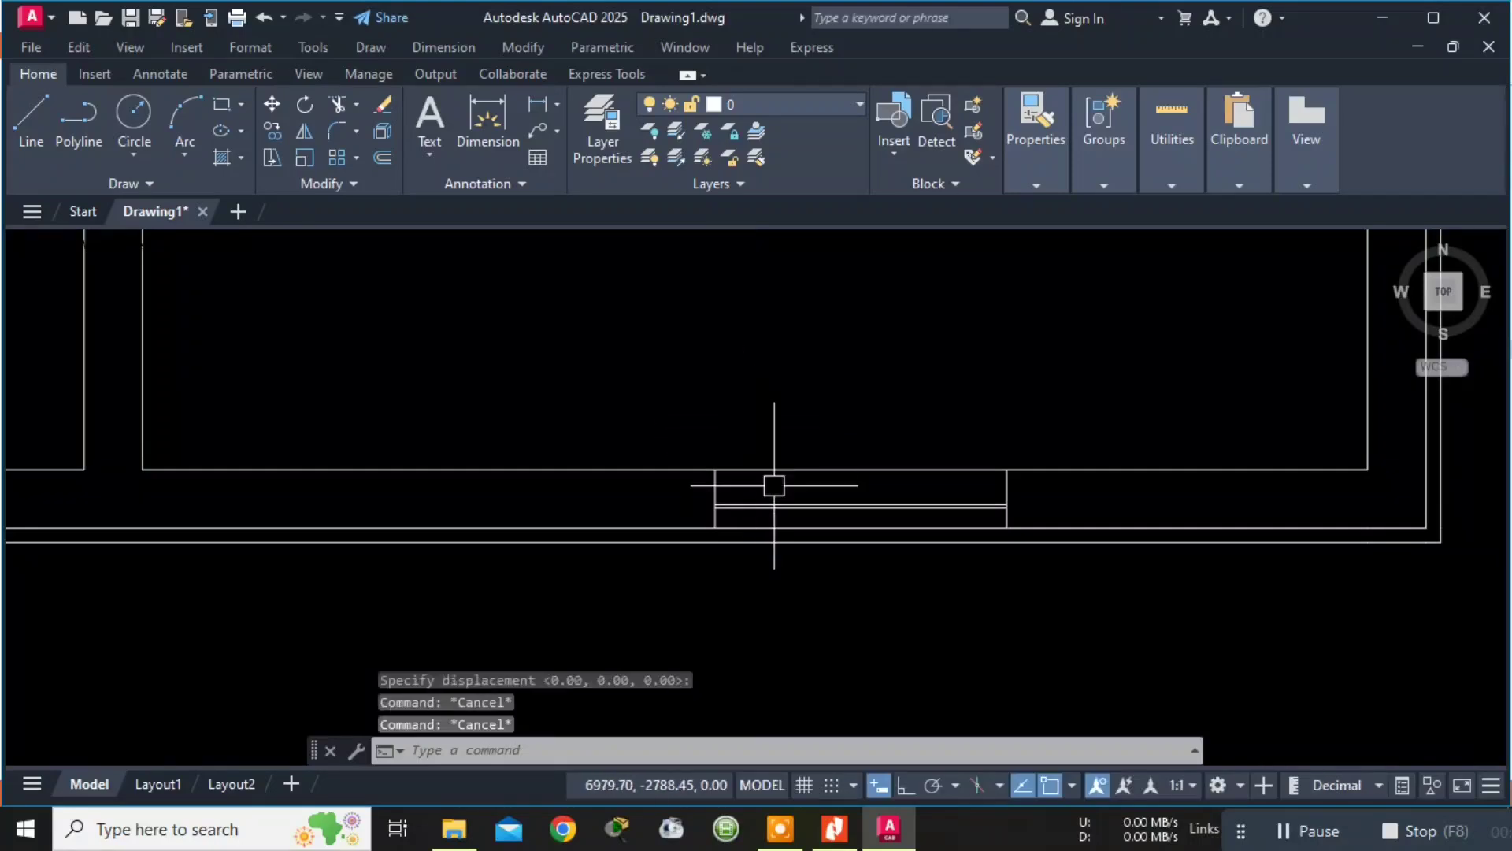
{"action": "type", "text": "copy"}
{"action": "key", "text": "Return"}
{"action": "left_click", "coordinate": [749, 508]}
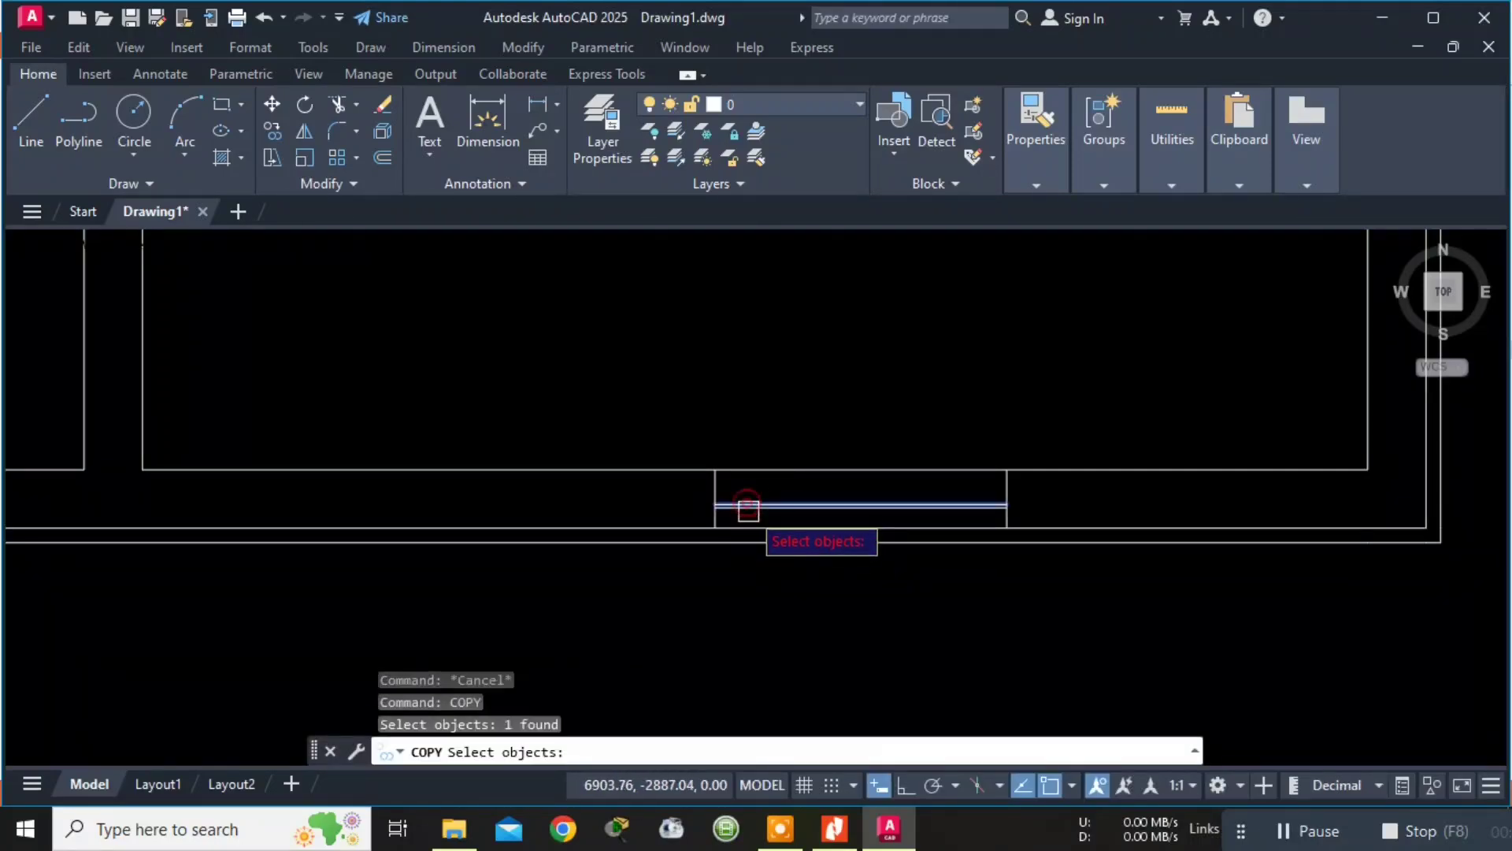
{"action": "left_click", "coordinate": [748, 509]}
{"action": "left_click", "coordinate": [718, 503]}
{"action": "left_click", "coordinate": [714, 492]}
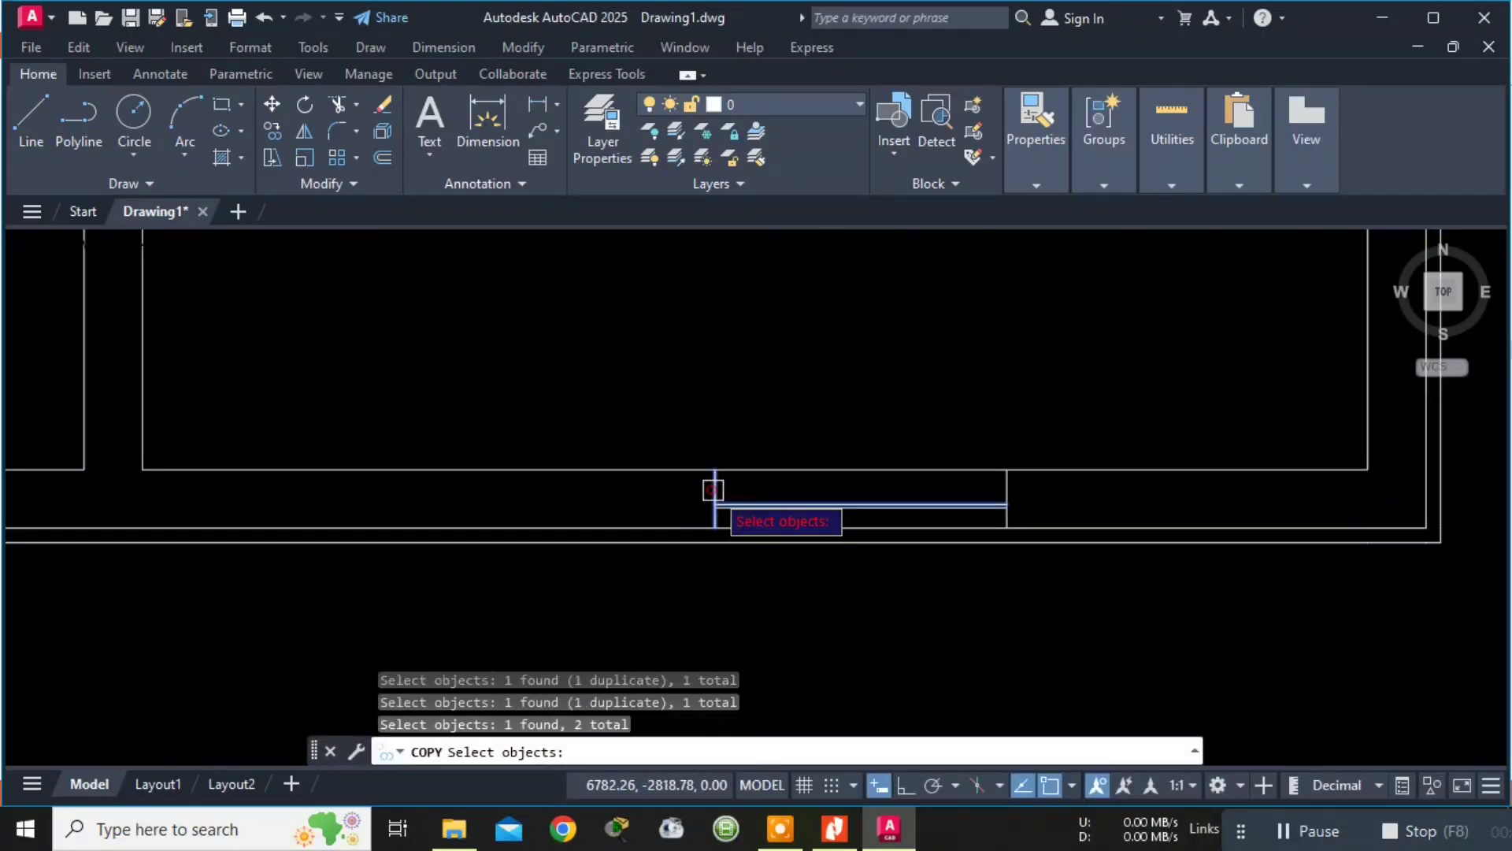
{"action": "scroll", "coordinate": [804, 510], "scroll_direction": "up", "scroll_amount": 4}
{"action": "left_click", "coordinate": [800, 504]}
{"action": "scroll", "coordinate": [1001, 430], "scroll_direction": "down", "scroll_amount": 3}
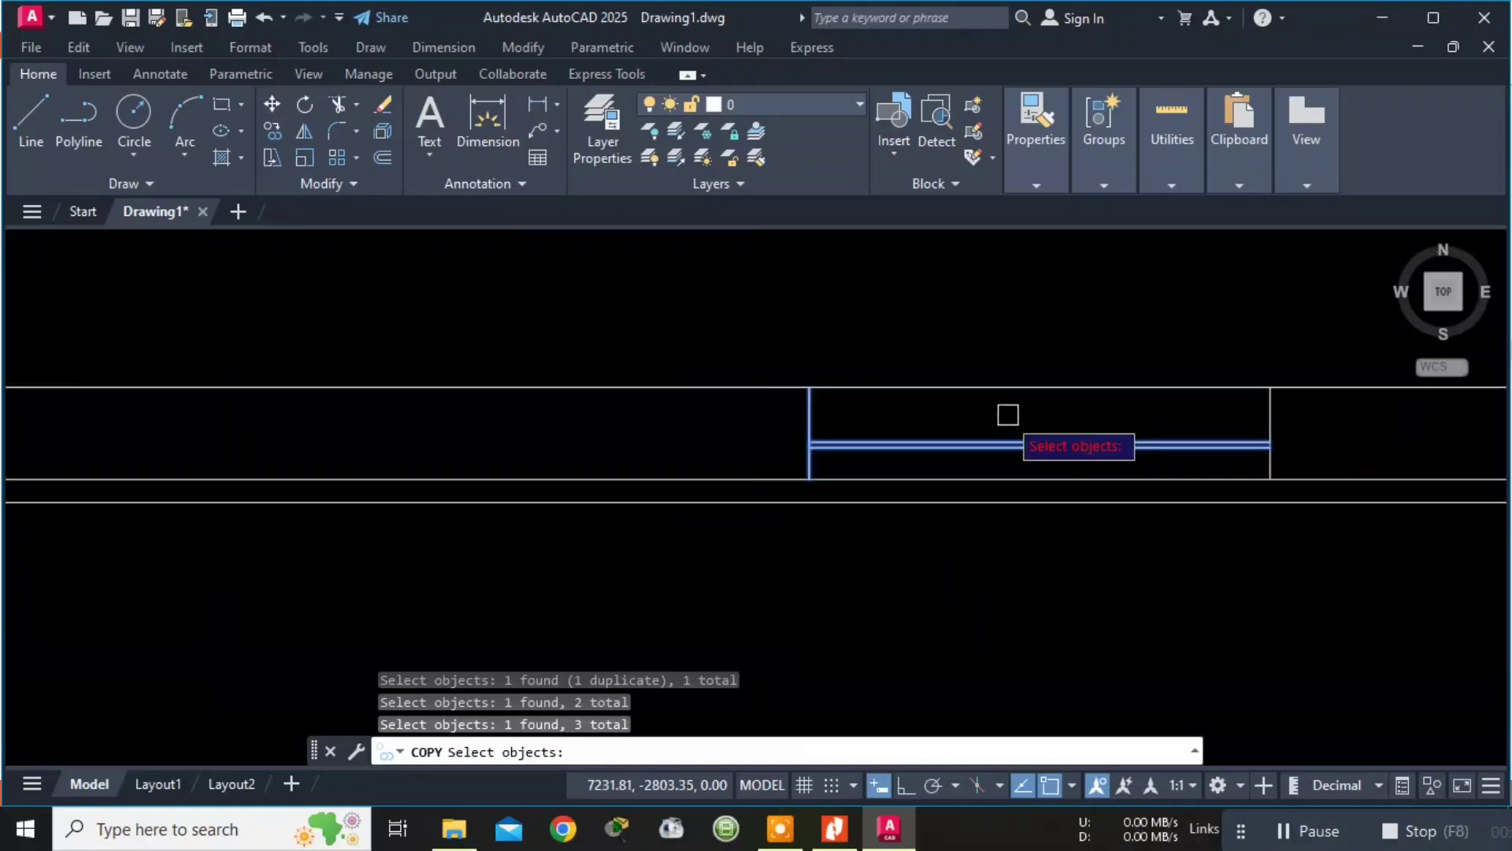
{"action": "middle_click_drag", "start_coordinate": [1282, 418], "coordinate": [1057, 438]}
{"action": "left_click", "coordinate": [1038, 438]}
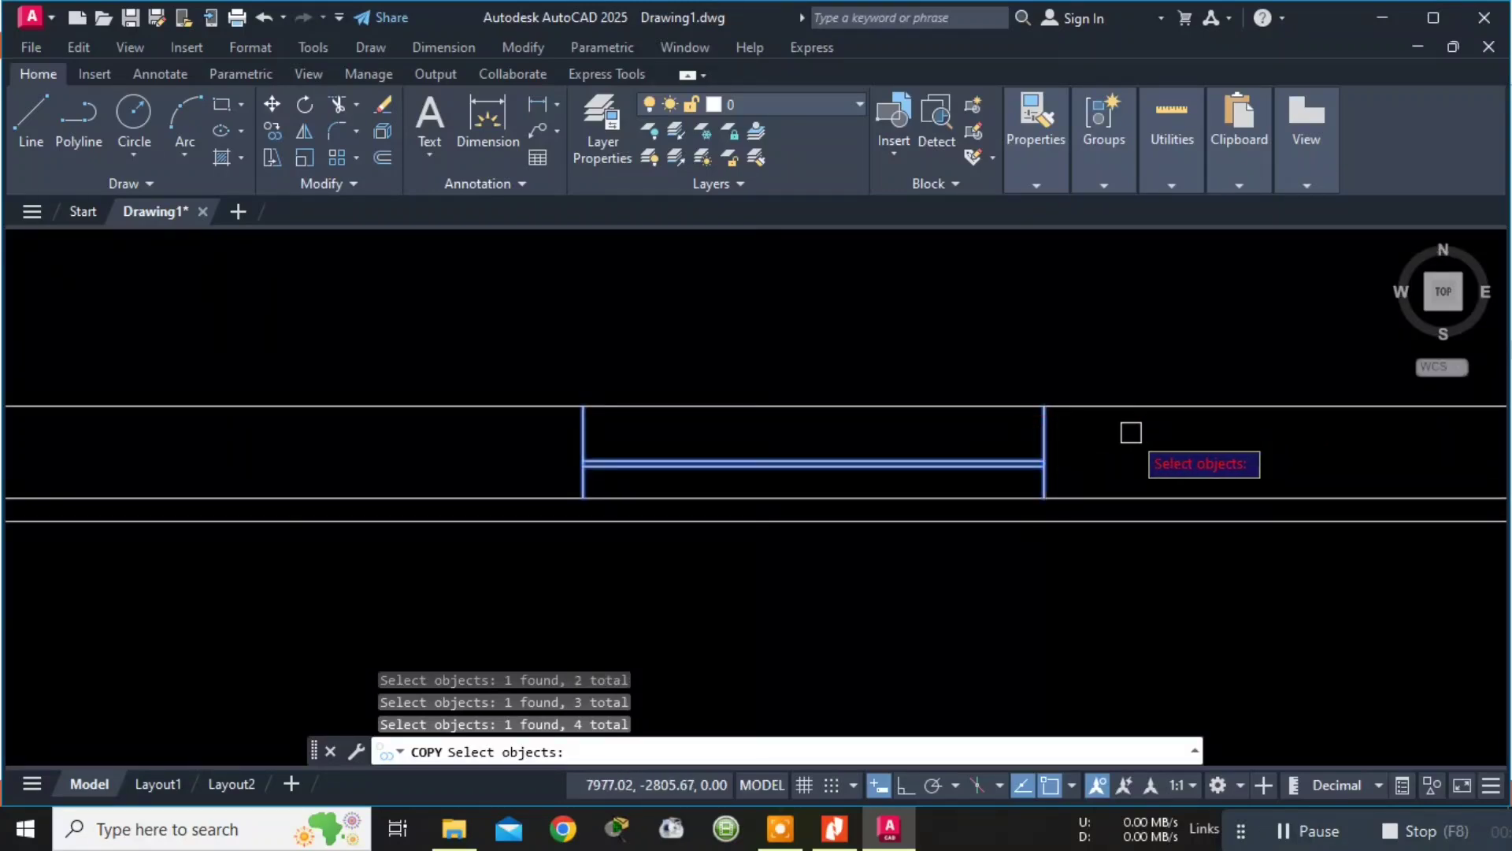
{"action": "key", "text": "Return"}
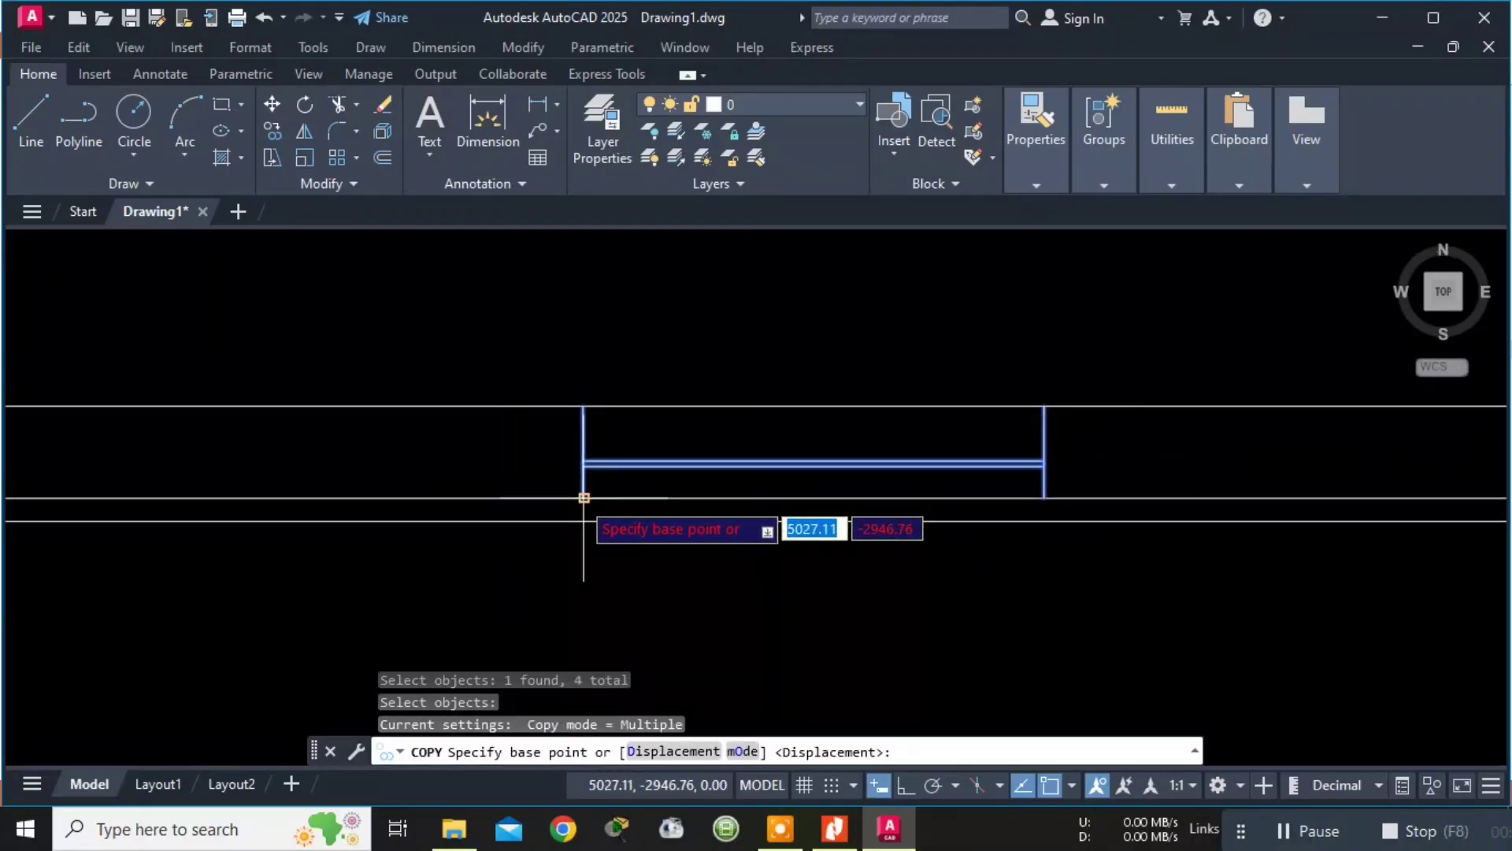
{"action": "left_click", "coordinate": [584, 498]}
{"action": "middle_click_drag", "start_coordinate": [805, 676], "coordinate": [1313, 529]}
{"action": "mouse_move", "coordinate": [79, 529]}
{"action": "middle_mouse_down"}
{"action": "mouse_move", "coordinate": [705, 591]}
{"action": "mouse_move", "coordinate": [1480, 626]}
{"action": "middle_mouse_up"}
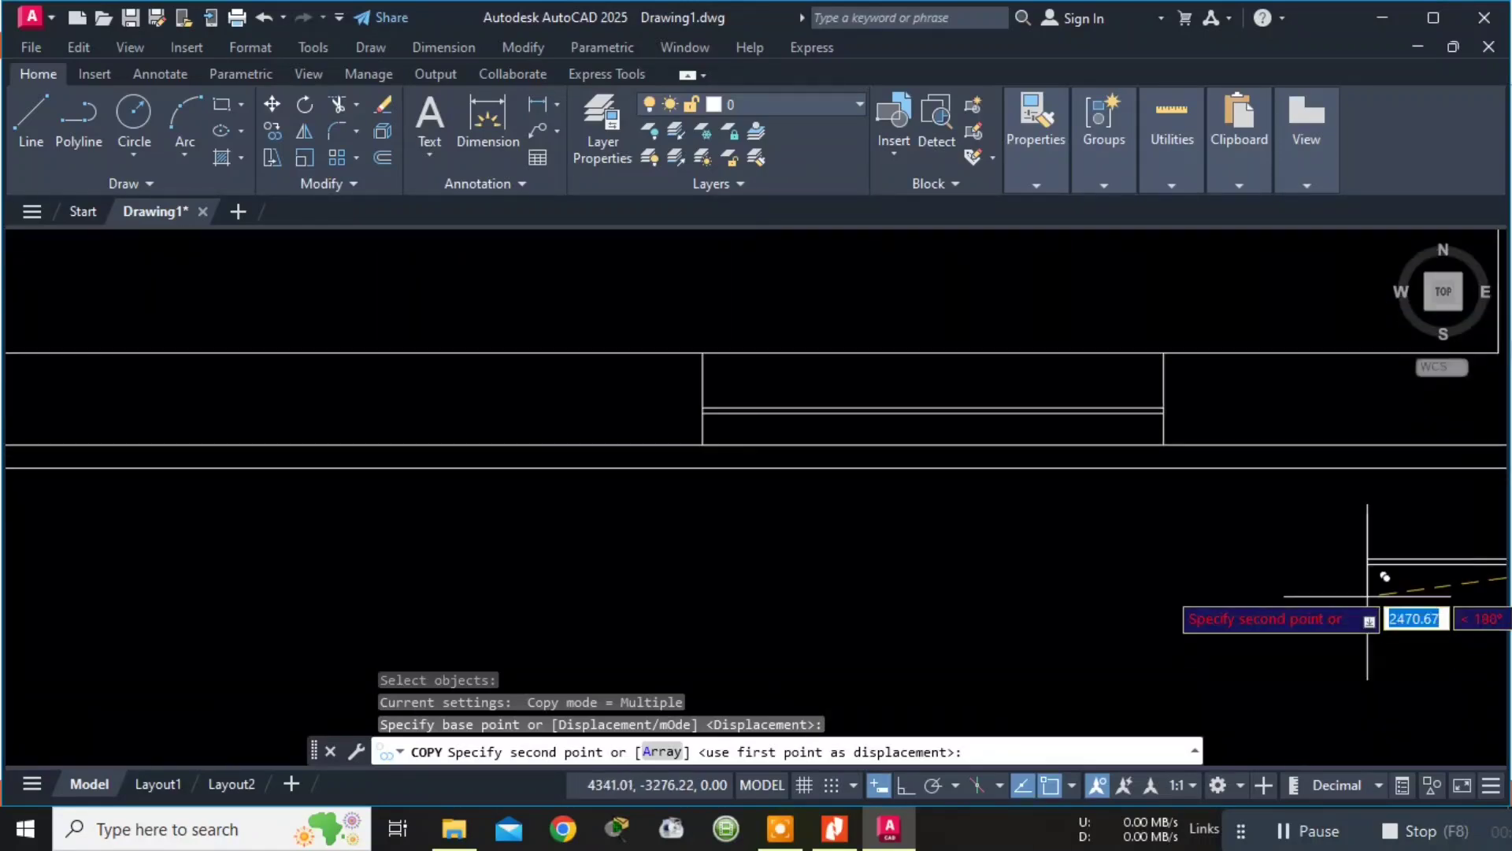
{"action": "middle_click_drag", "start_coordinate": [473, 531], "coordinate": [1300, 631]}
{"action": "mouse_move", "coordinate": [699, 415]}
{"action": "middle_mouse_down"}
{"action": "mouse_move", "coordinate": [660, 650]}
{"action": "mouse_move", "coordinate": [668, 540]}
{"action": "middle_mouse_up"}
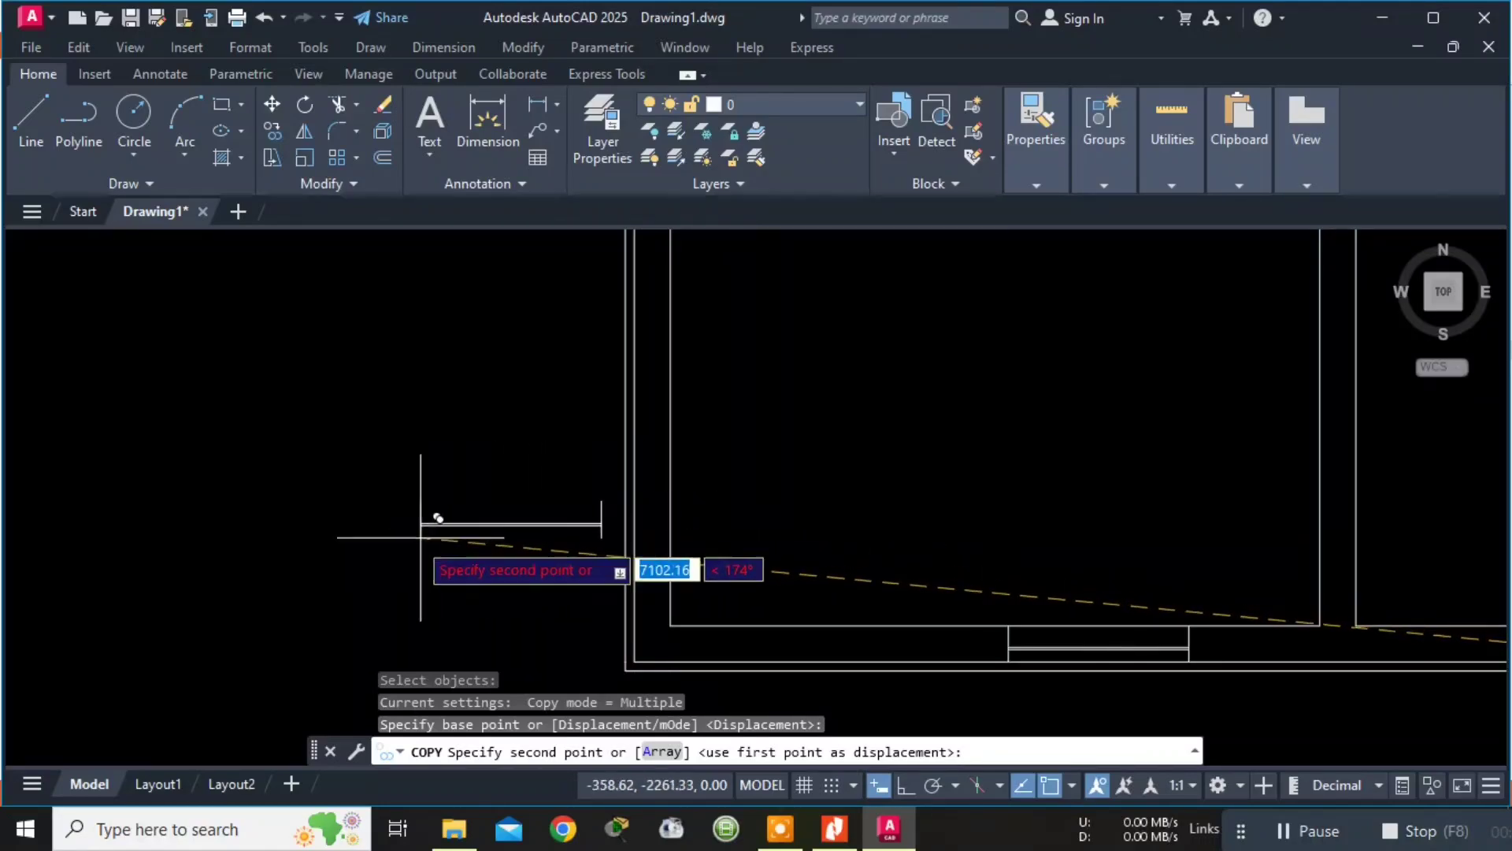
{"action": "left_click", "coordinate": [227, 532]}
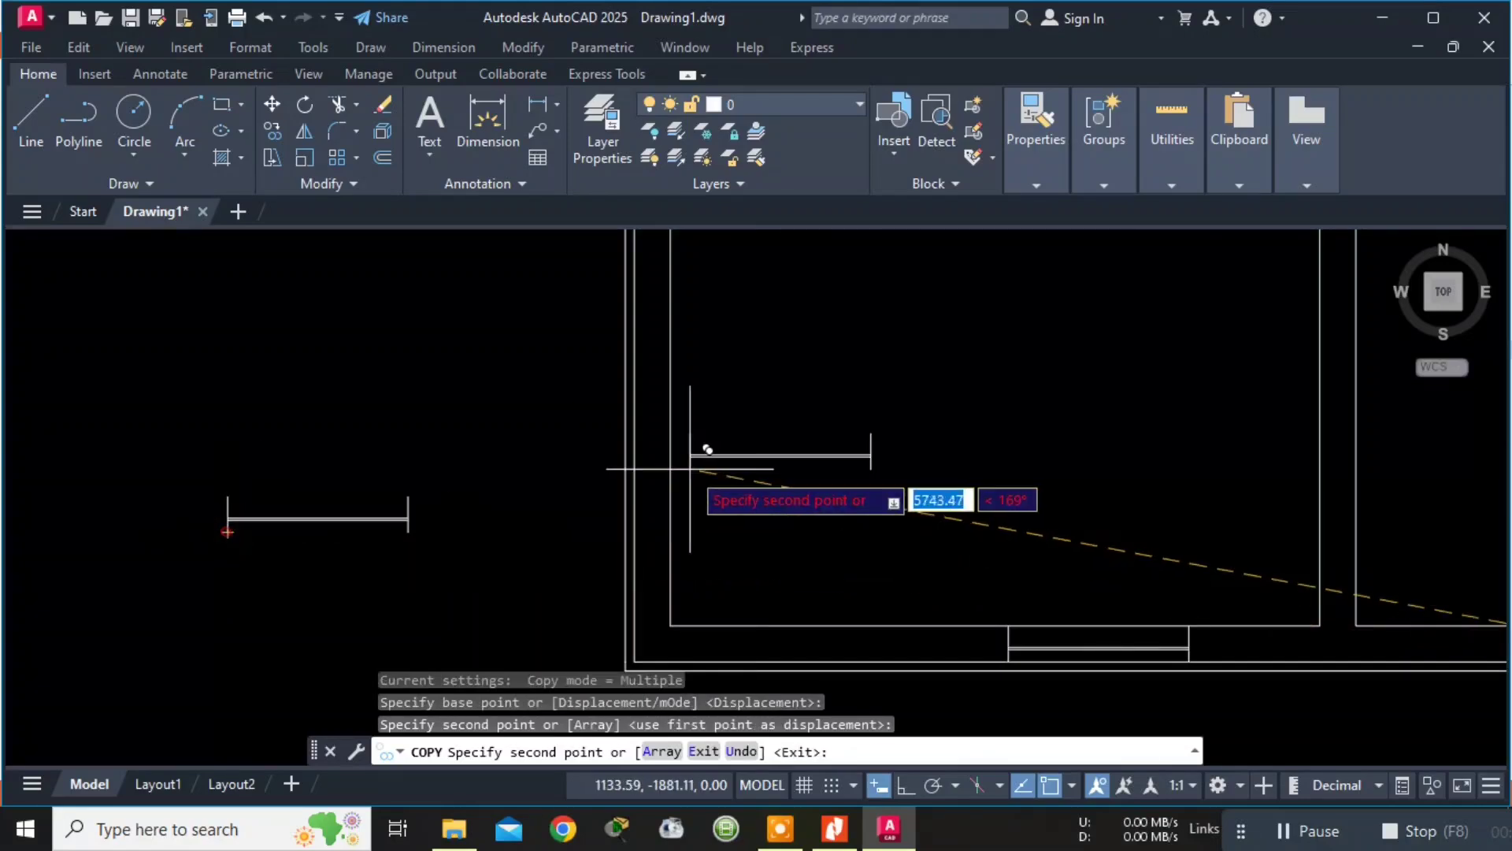
{"action": "key", "text": "Escape"}
{"action": "key", "text": "Escape"}
{"action": "key", "text": "Escape"}
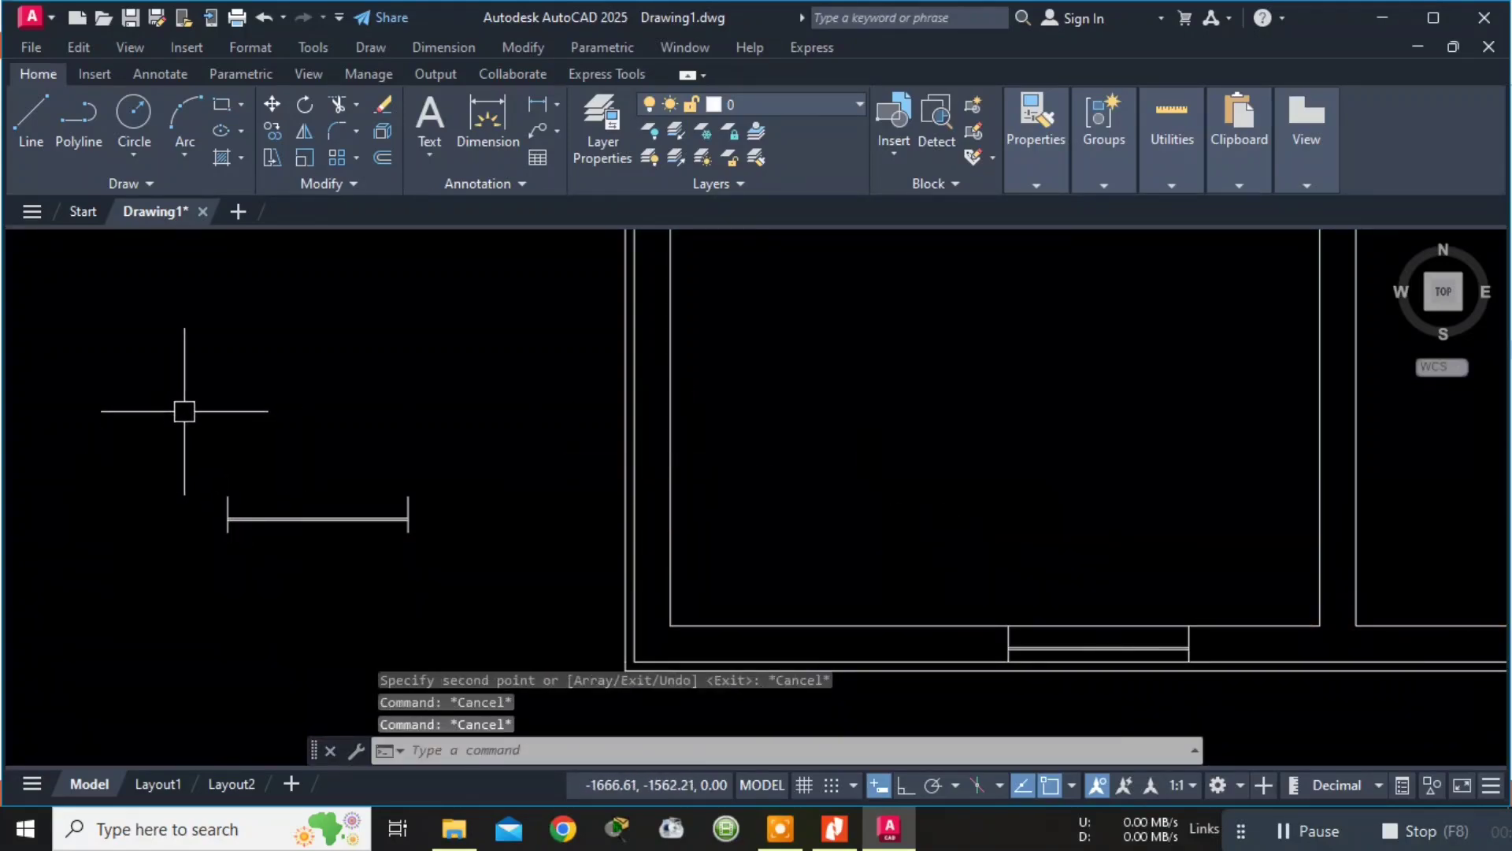
Rotate the window copy outside the left wall by 90 degrees about its lower-left corner.
{"action": "mouse_move", "coordinate": [177, 406]}
{"action": "left_mouse_down"}
{"action": "mouse_move", "coordinate": [307, 547]}
{"action": "mouse_move", "coordinate": [466, 499]}
{"action": "mouse_move", "coordinate": [468, 388]}
{"action": "left_mouse_up"}
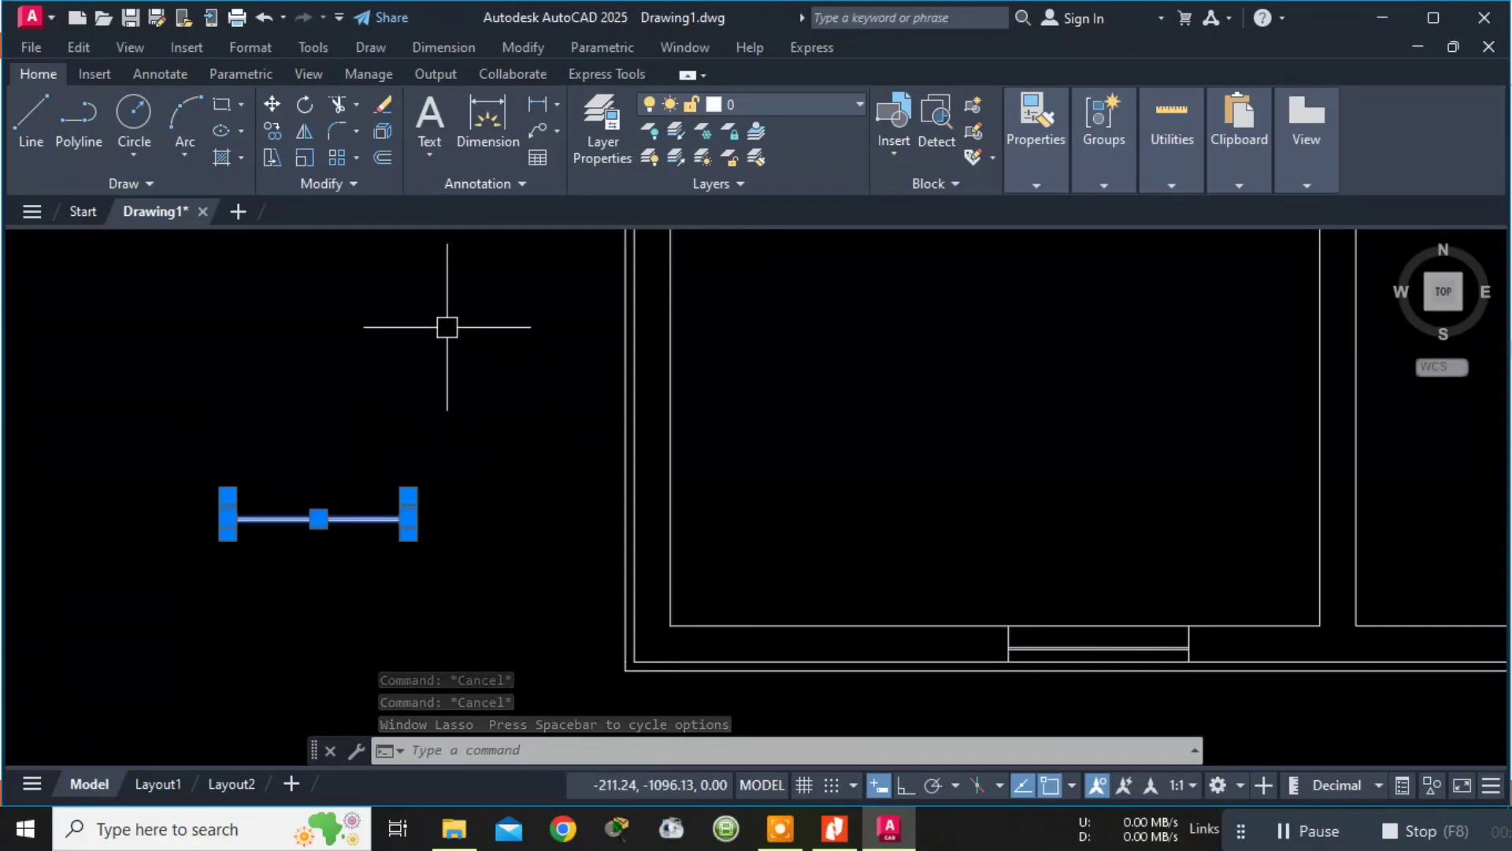
{"action": "type", "text": "MOVE"}
{"action": "key", "text": "BackSpace"}
{"action": "key", "text": "BackSpace"}
{"action": "key", "text": "BackSpace"}
{"action": "key", "text": "BackSpace"}
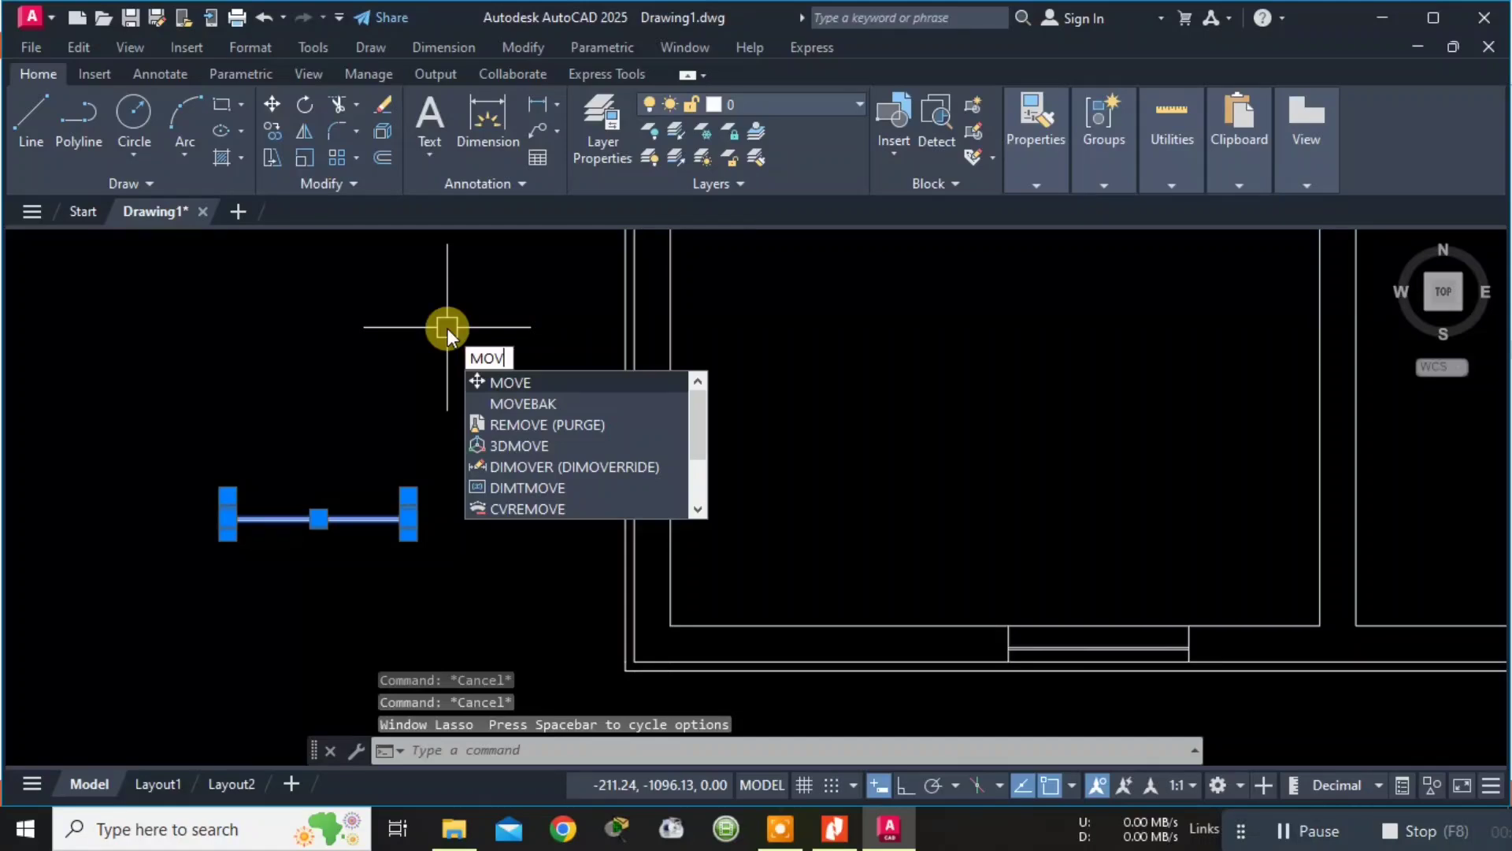
{"action": "type", "text": "ROTATE"}
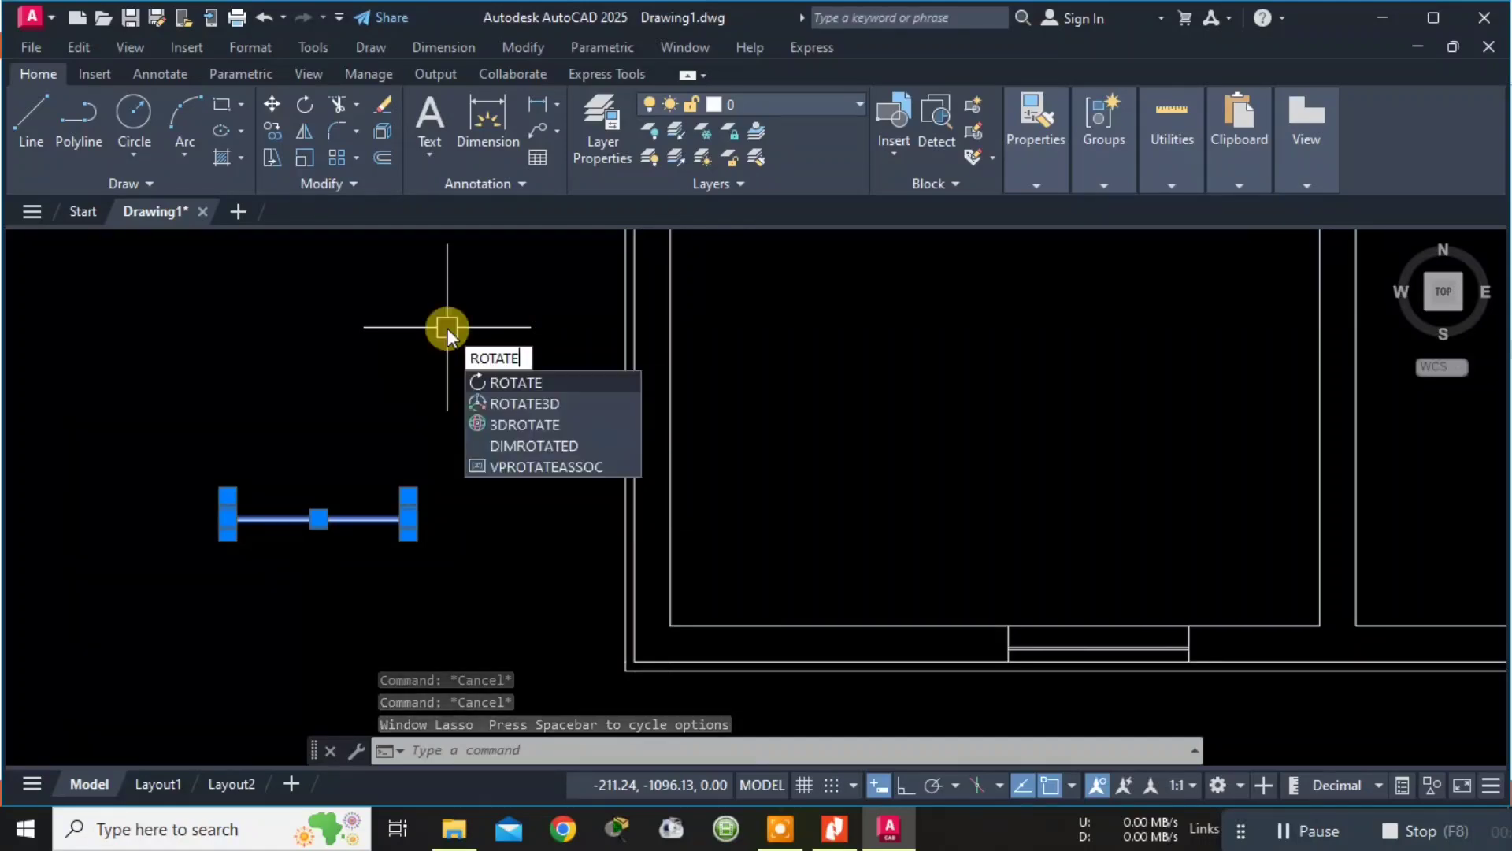
{"action": "key", "text": "Return"}
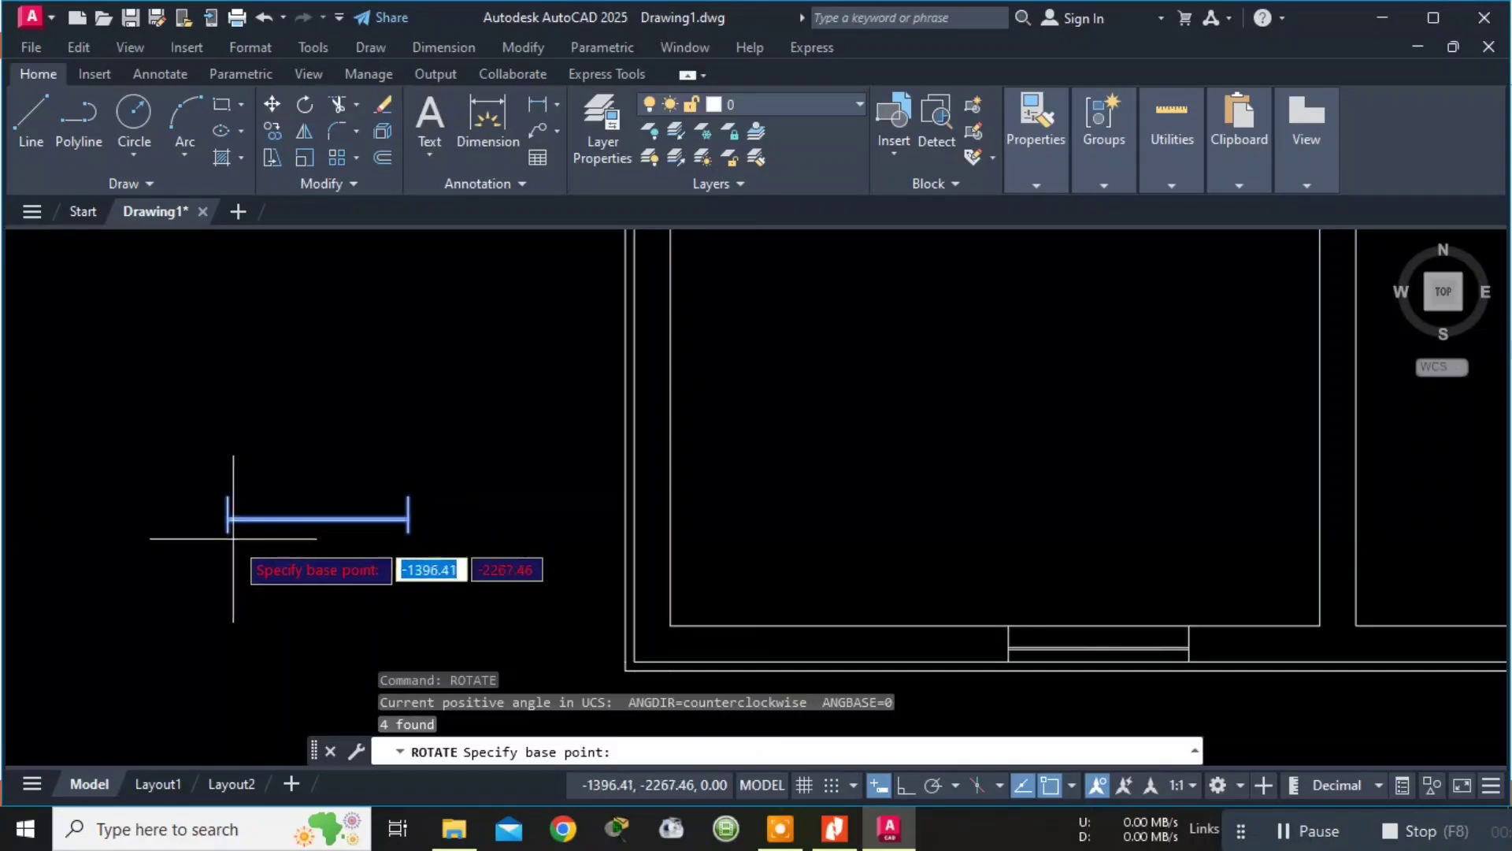
{"action": "scroll", "coordinate": [227, 538], "scroll_direction": "up", "scroll_amount": 2}
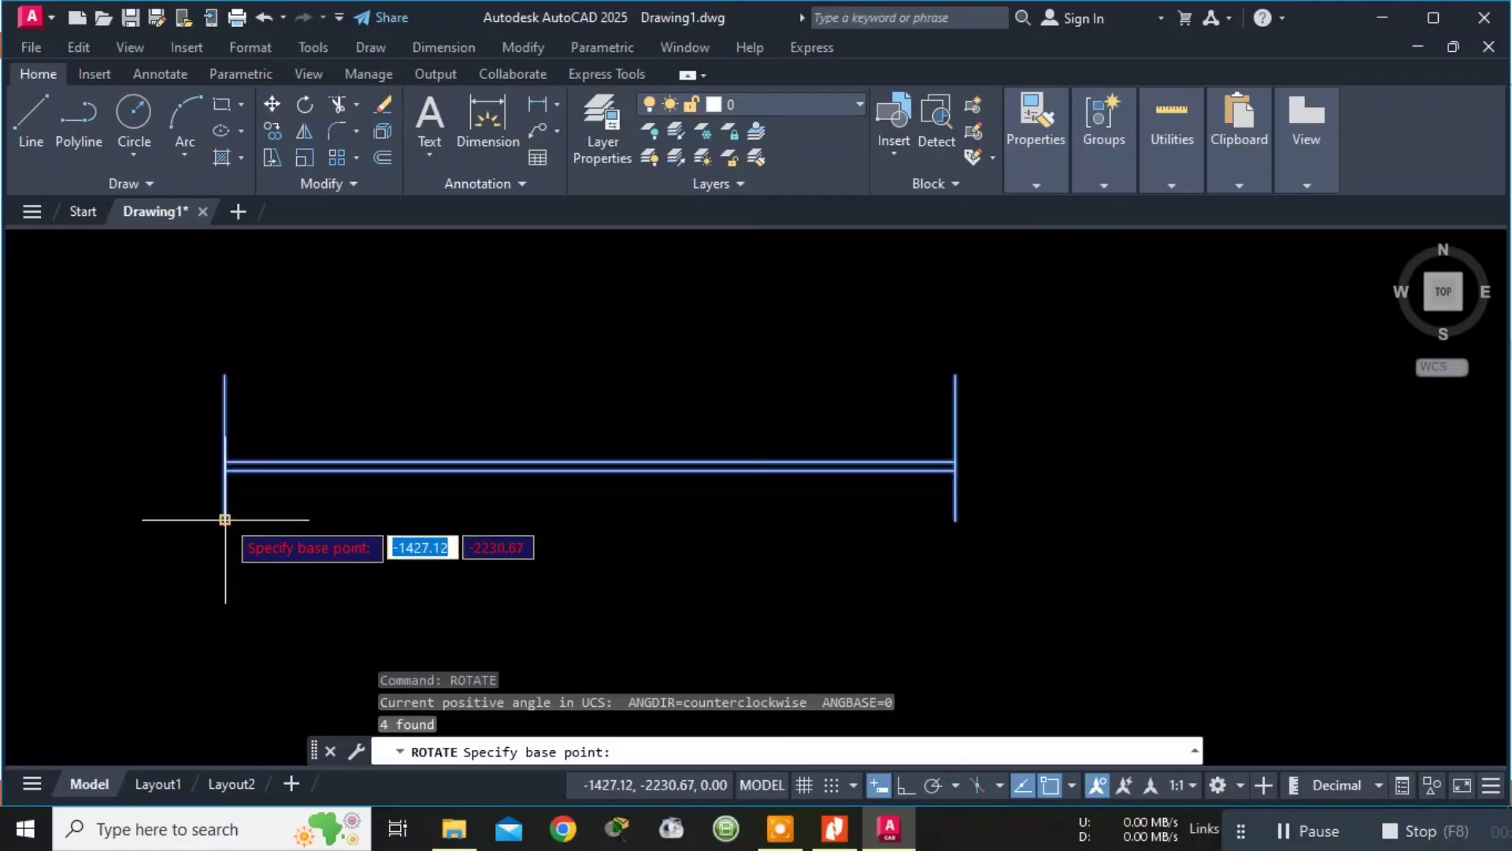
{"action": "left_click", "coordinate": [225, 520]}
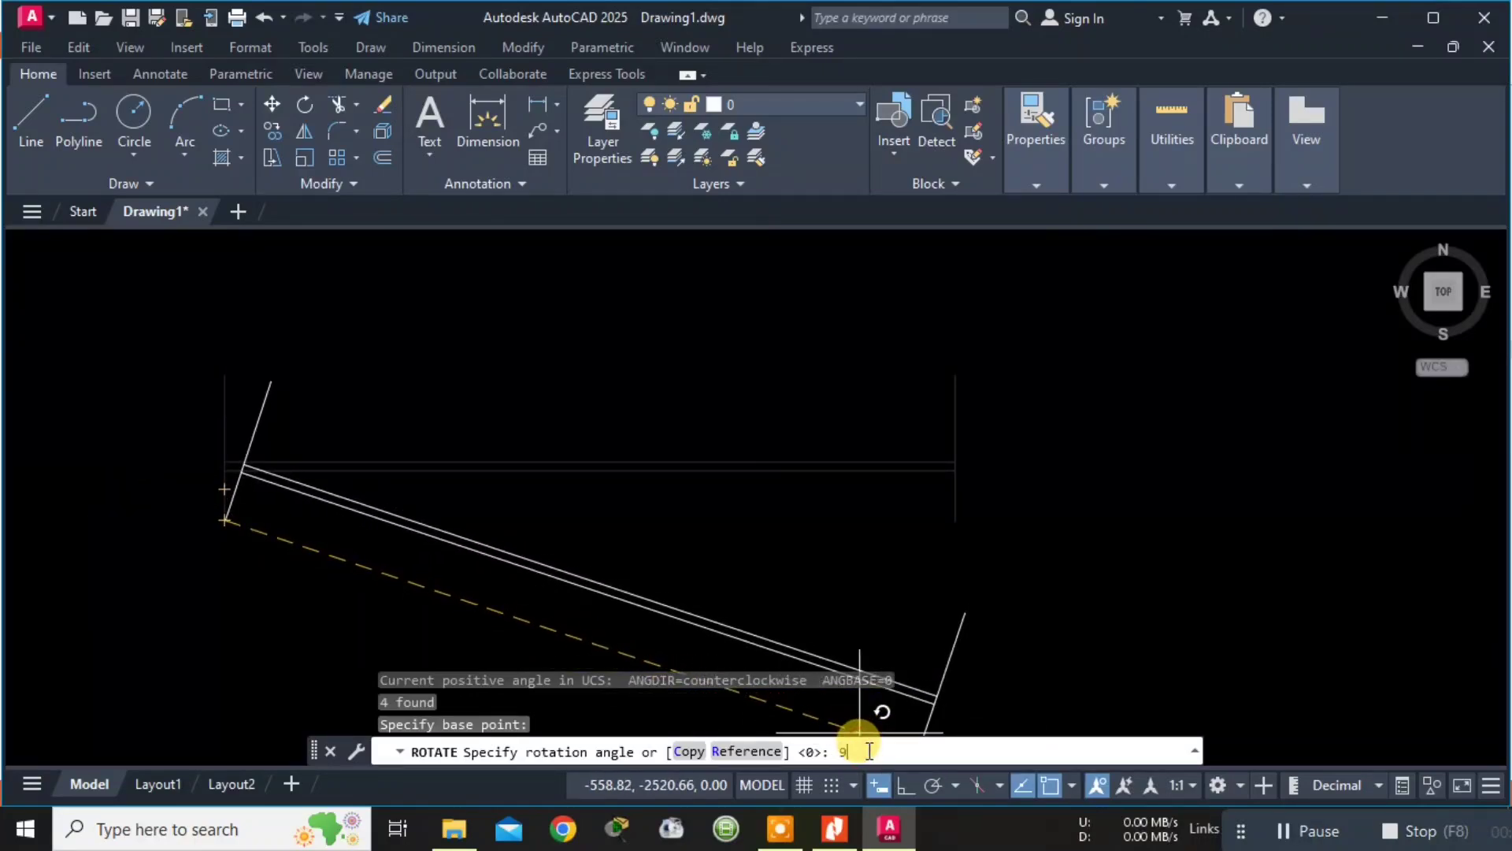
{"action": "key", "text": "Return"}
{"action": "scroll", "coordinate": [322, 614], "scroll_direction": "down", "scroll_amount": 3}
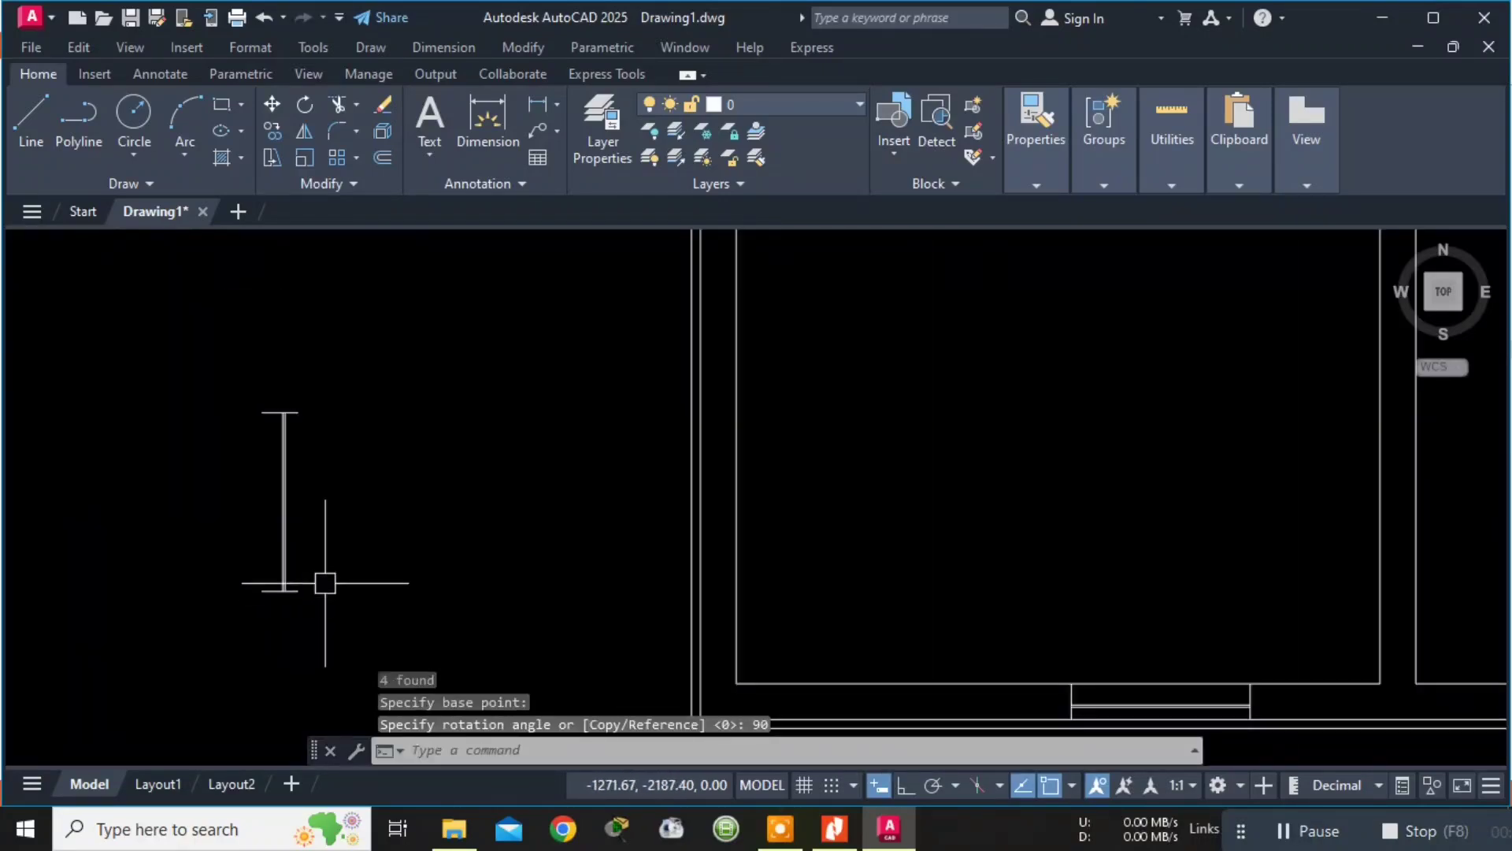
{"action": "middle_click_drag", "start_coordinate": [353, 541], "coordinate": [445, 514]}
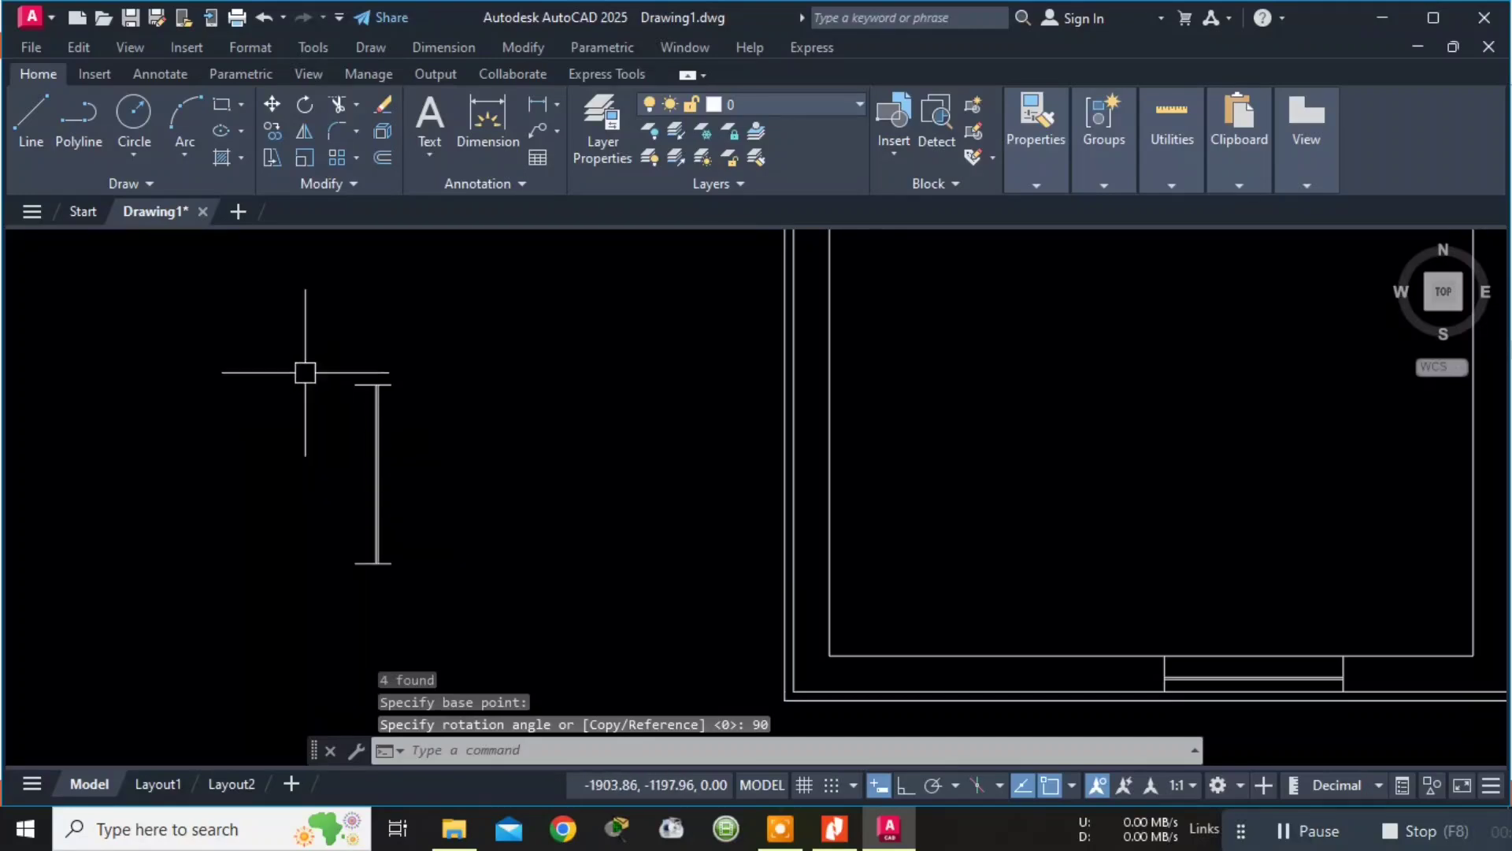
{"action": "mouse_move", "coordinate": [284, 336]}
{"action": "left_mouse_down"}
{"action": "mouse_move", "coordinate": [400, 577]}
{"action": "mouse_move", "coordinate": [506, 372]}
{"action": "left_mouse_up"}
{"action": "left_click", "coordinate": [508, 331]}
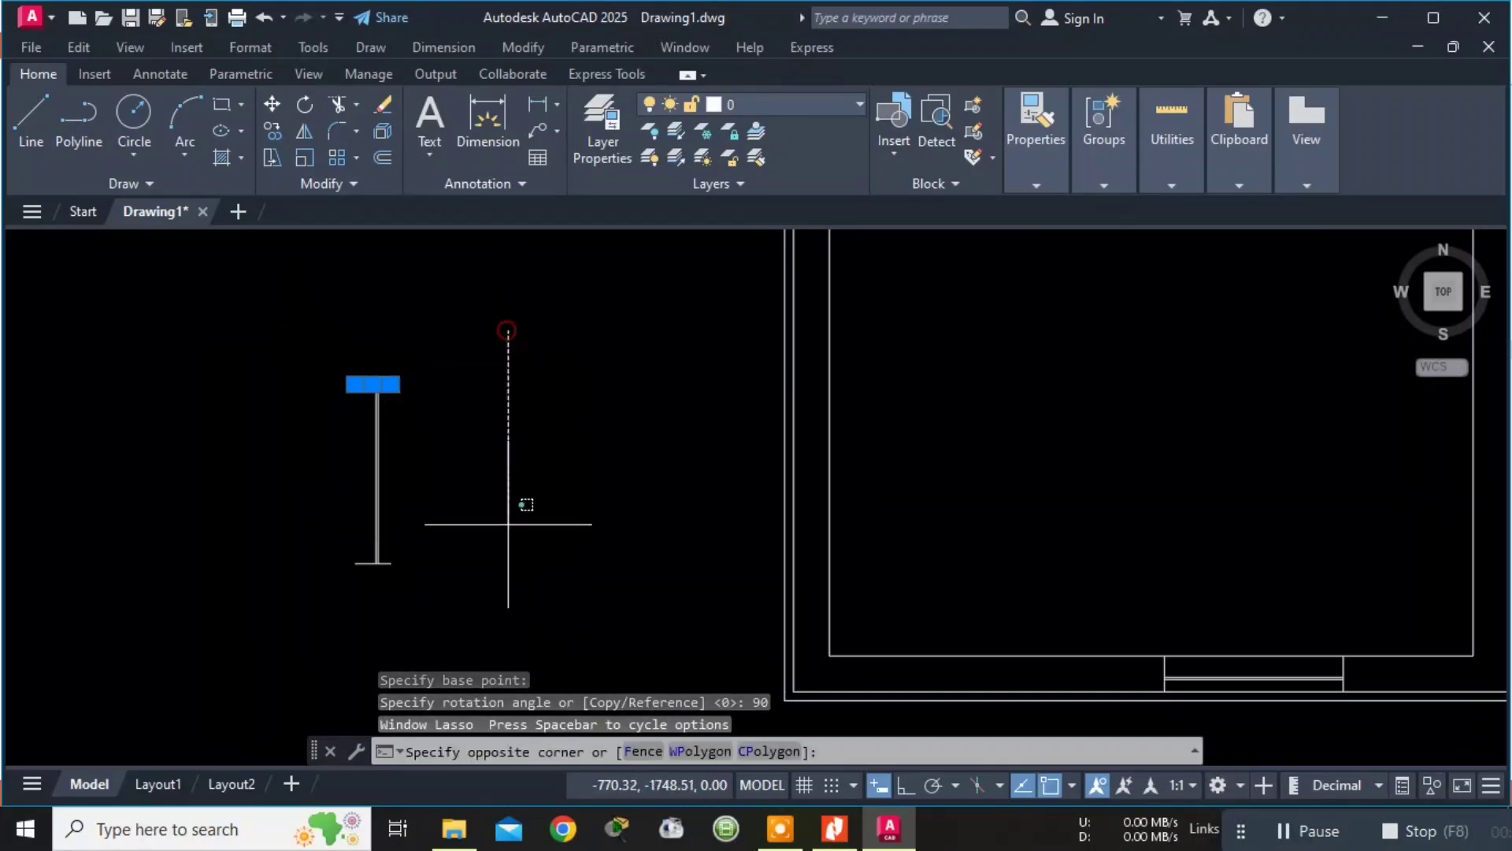
{"action": "mouse_move", "coordinate": [508, 524]}
{"action": "left_mouse_down"}
{"action": "mouse_move", "coordinate": [135, 586]}
{"action": "mouse_move", "coordinate": [168, 363]}
{"action": "left_mouse_up"}
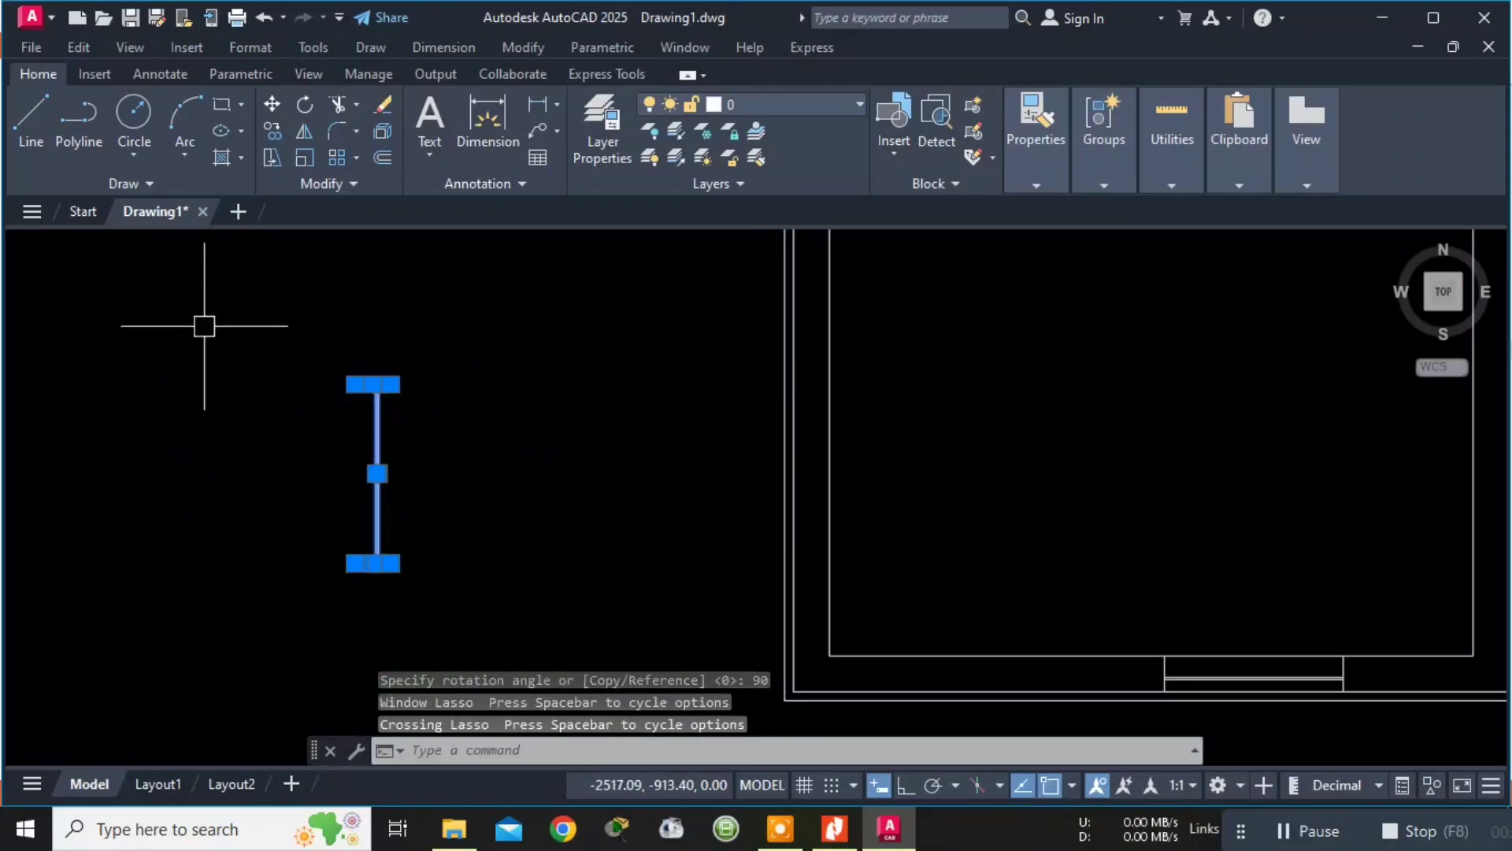
{"action": "key", "text": "Escape"}
{"action": "key", "text": "Escape"}
Copy the rotated window by its lower-left corner onto the outer face of the bedroom's left wall, near its lower end.
{"action": "left_click", "coordinate": [606, 752]}
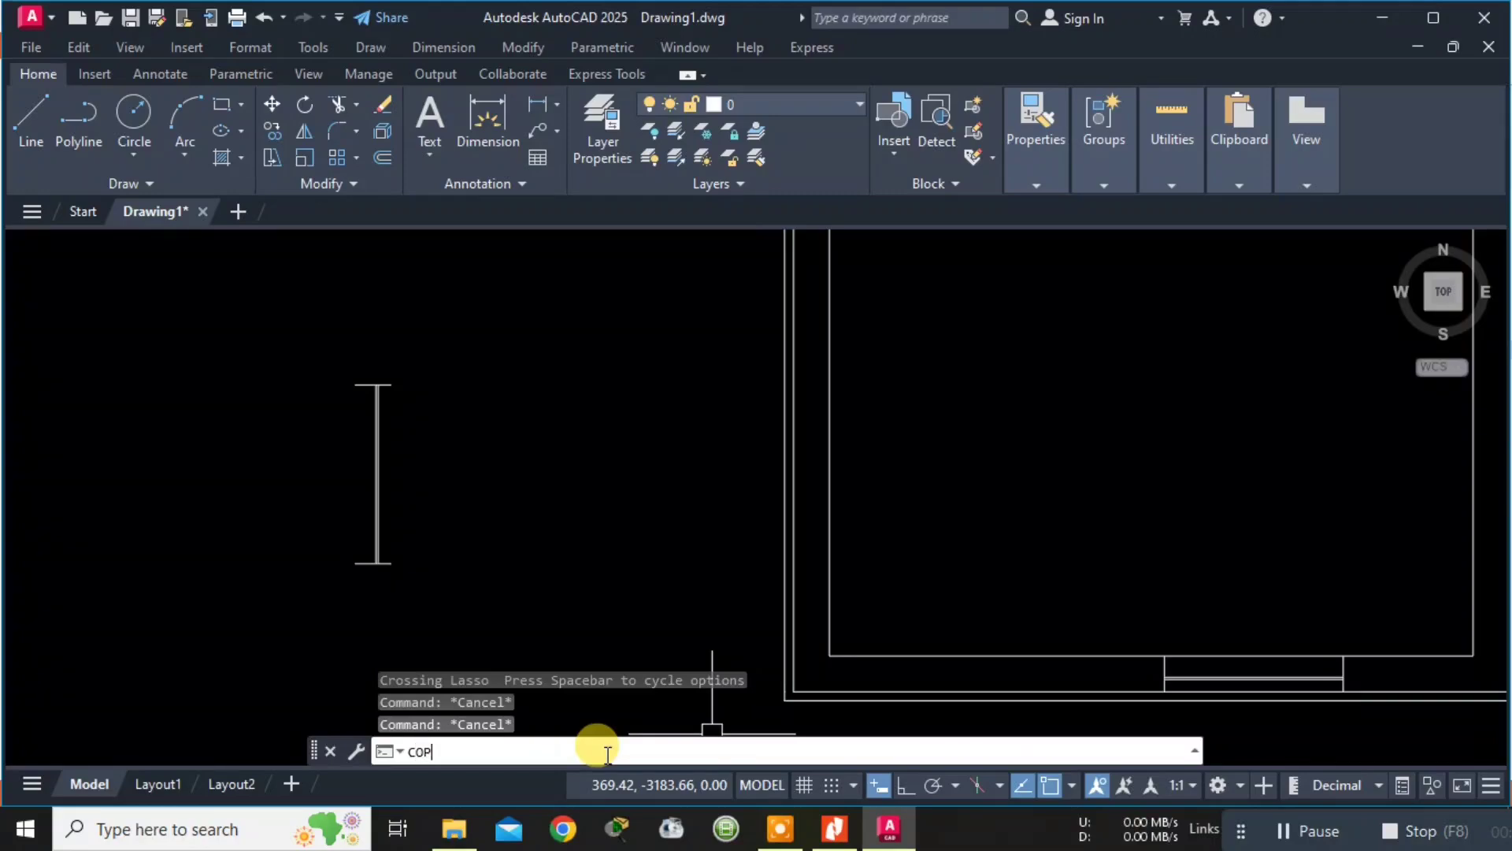
{"action": "key", "text": "Return"}
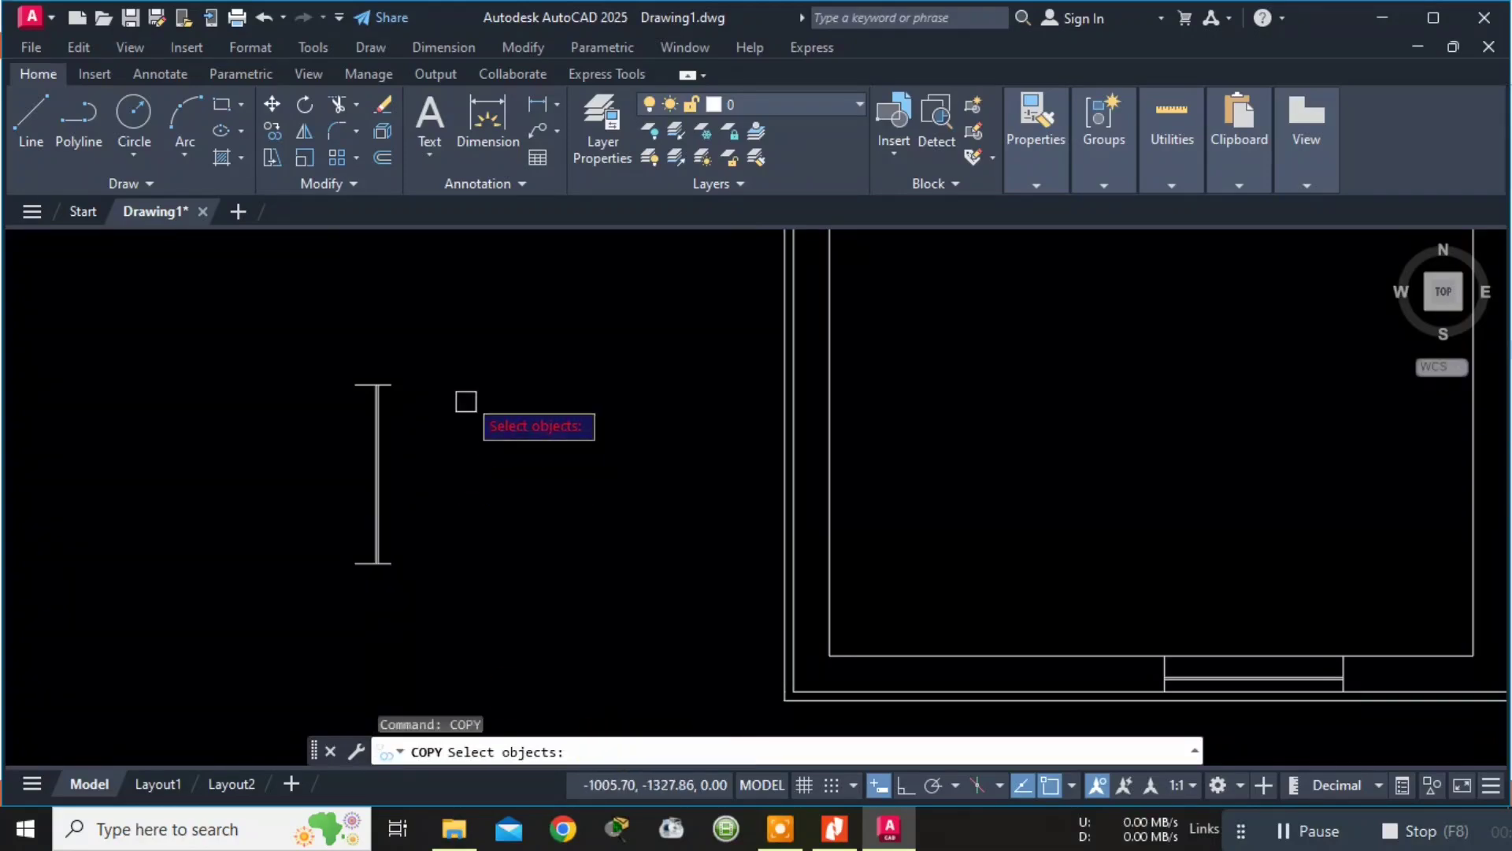
{"action": "mouse_move", "coordinate": [462, 540]}
{"action": "left_mouse_down"}
{"action": "mouse_move", "coordinate": [465, 301]}
{"action": "mouse_move", "coordinate": [230, 382]}
{"action": "mouse_move", "coordinate": [236, 335]}
{"action": "left_mouse_up"}
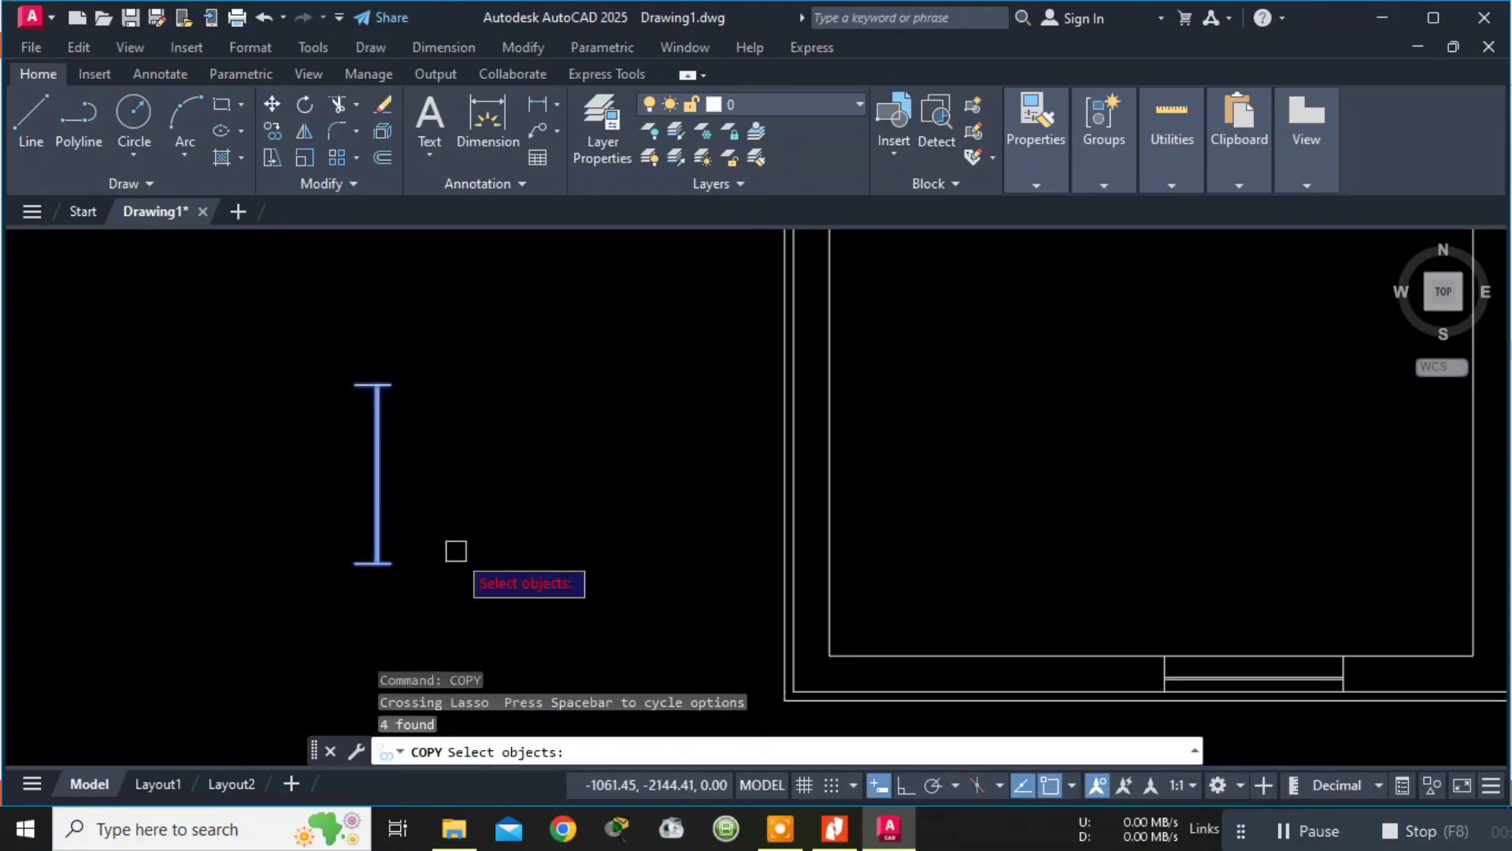
{"action": "key", "text": "Return"}
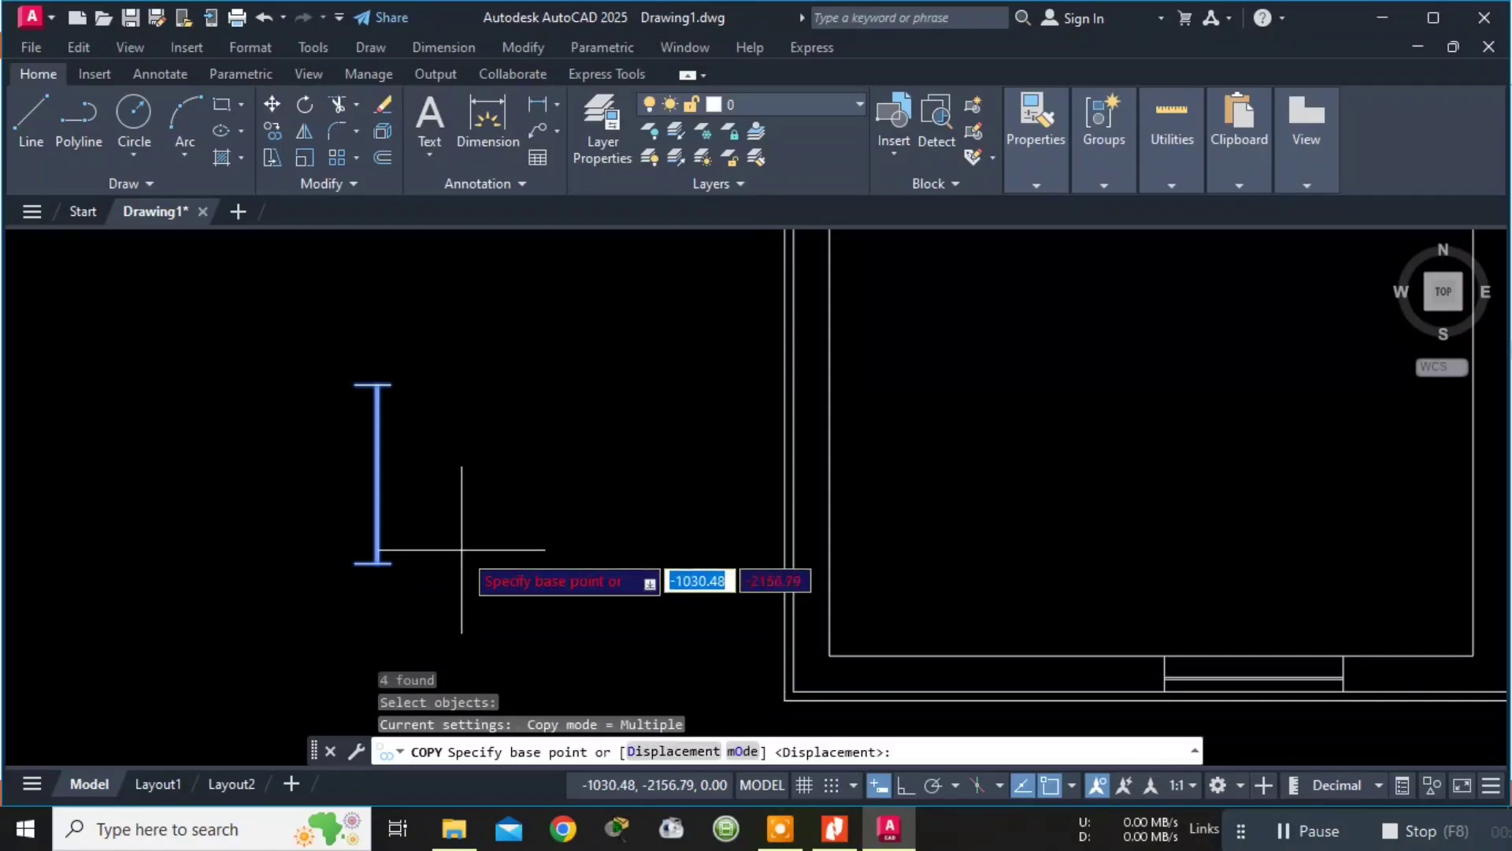
{"action": "scroll", "coordinate": [334, 573], "scroll_direction": "up", "scroll_amount": 2}
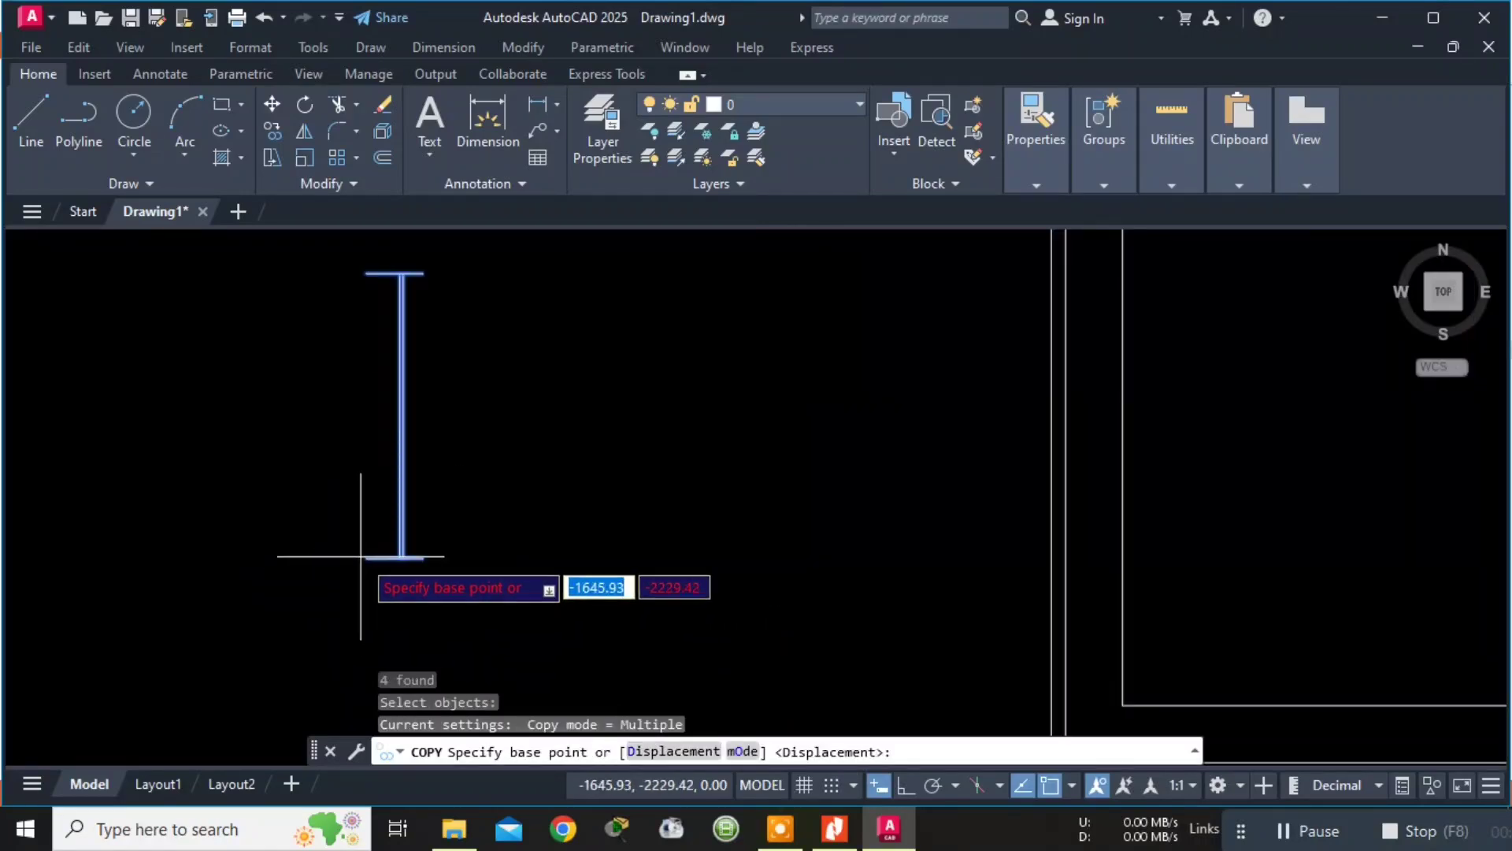
{"action": "left_click", "coordinate": [367, 557]}
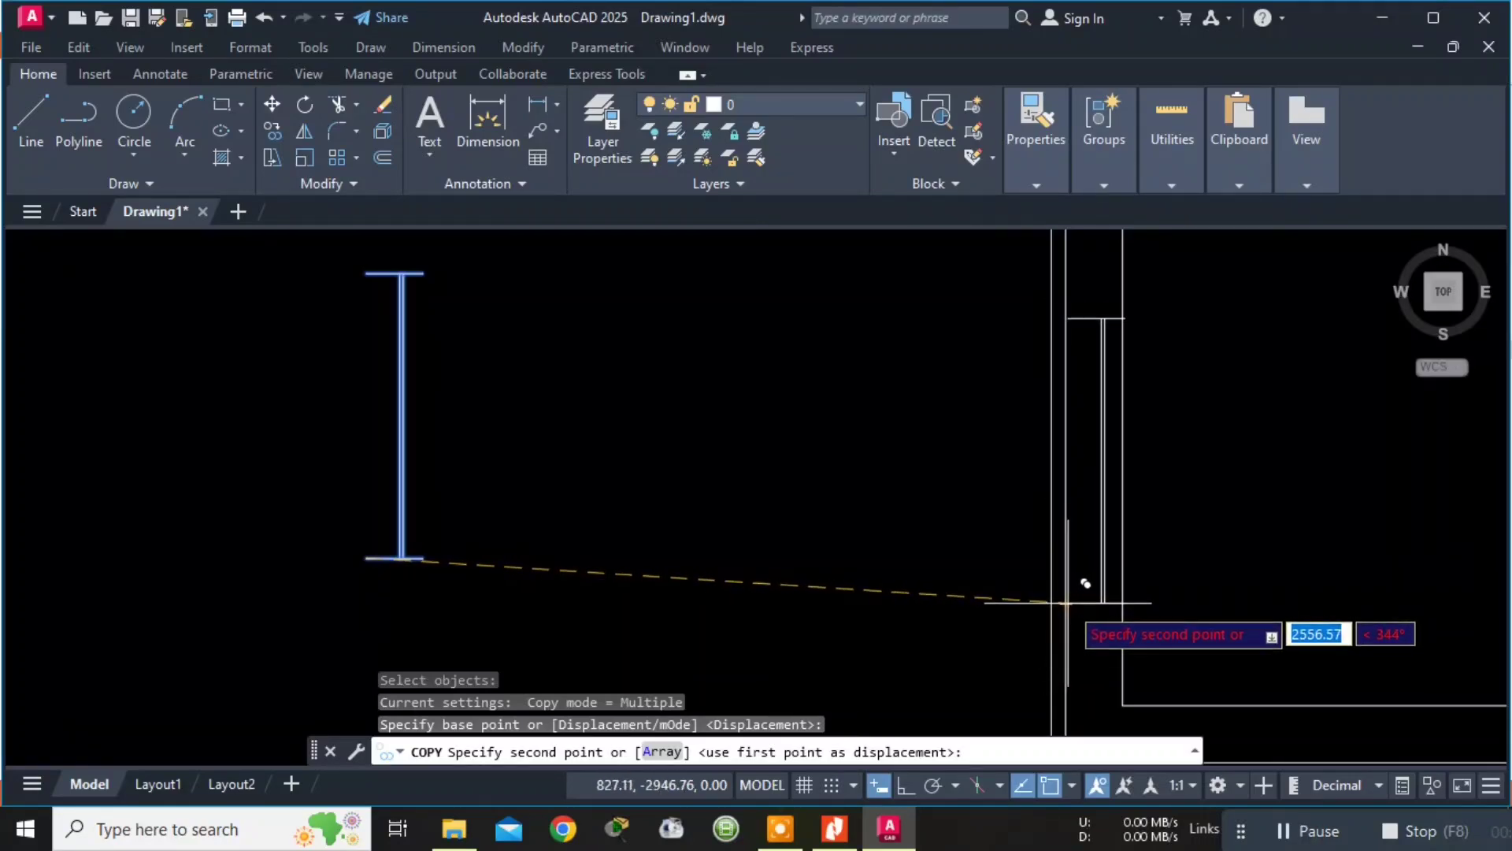
{"action": "scroll", "coordinate": [1077, 583], "scroll_direction": "up", "scroll_amount": 5}
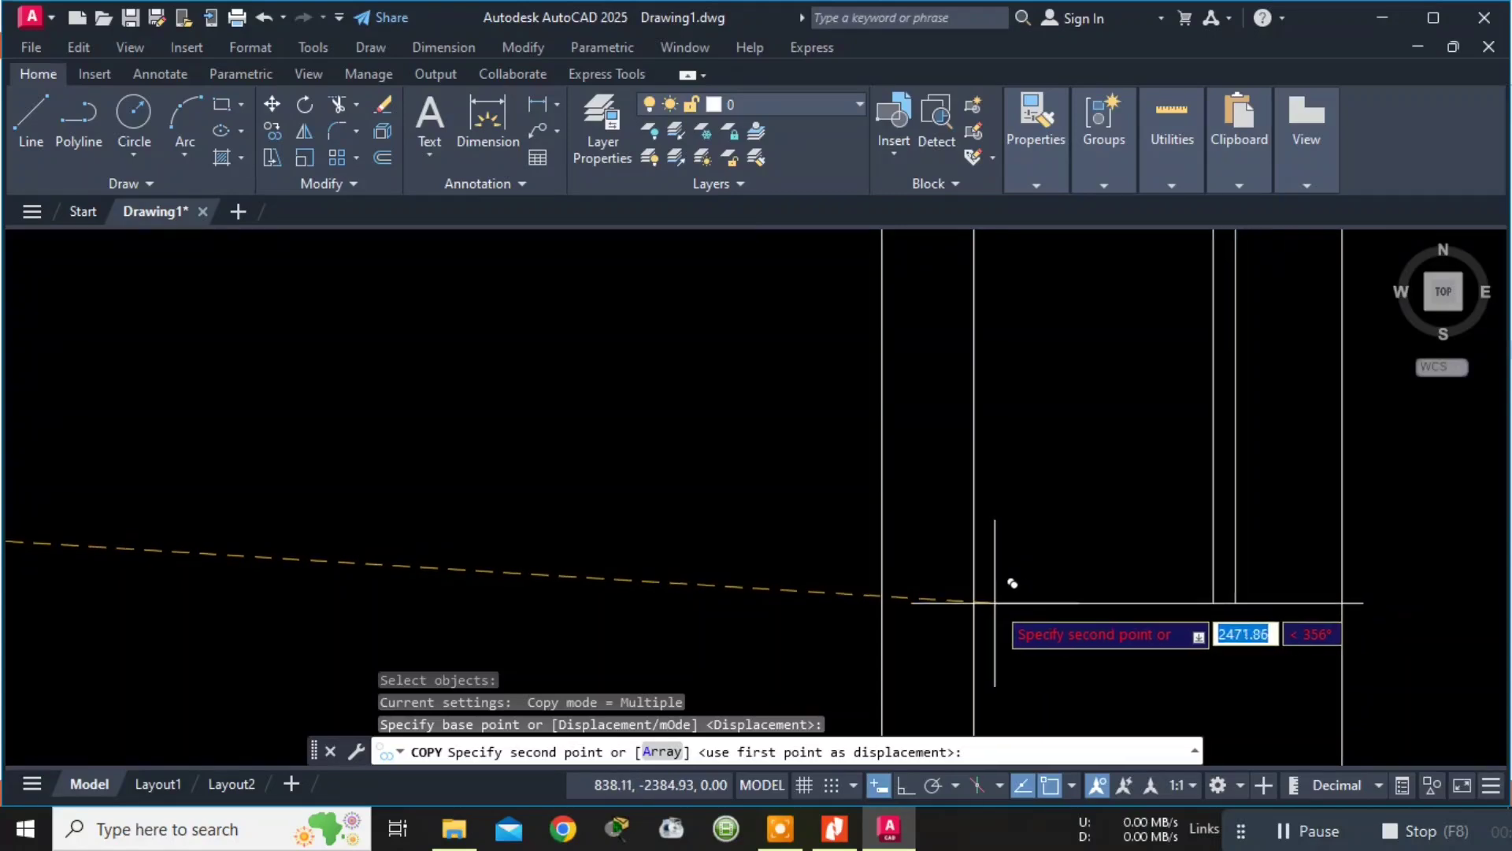
{"action": "left_click", "coordinate": [975, 602]}
{"action": "scroll", "coordinate": [972, 601], "scroll_direction": "down", "scroll_amount": 6}
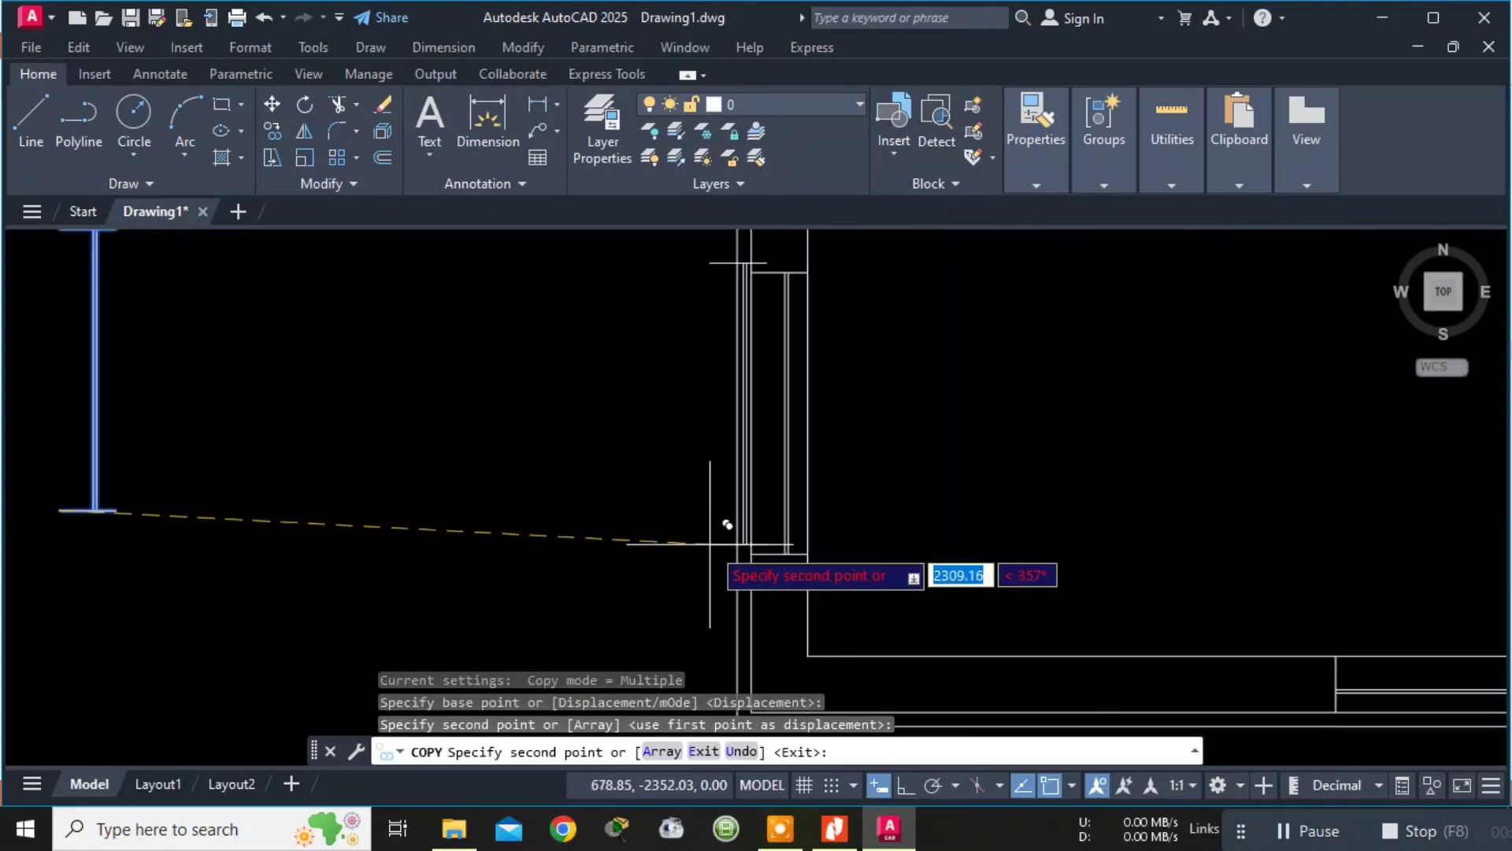
Check the reference plan and place another copy of the rotated window in the hall's right wall, ending the copy.
{"action": "key", "text": "alt+Tab"}
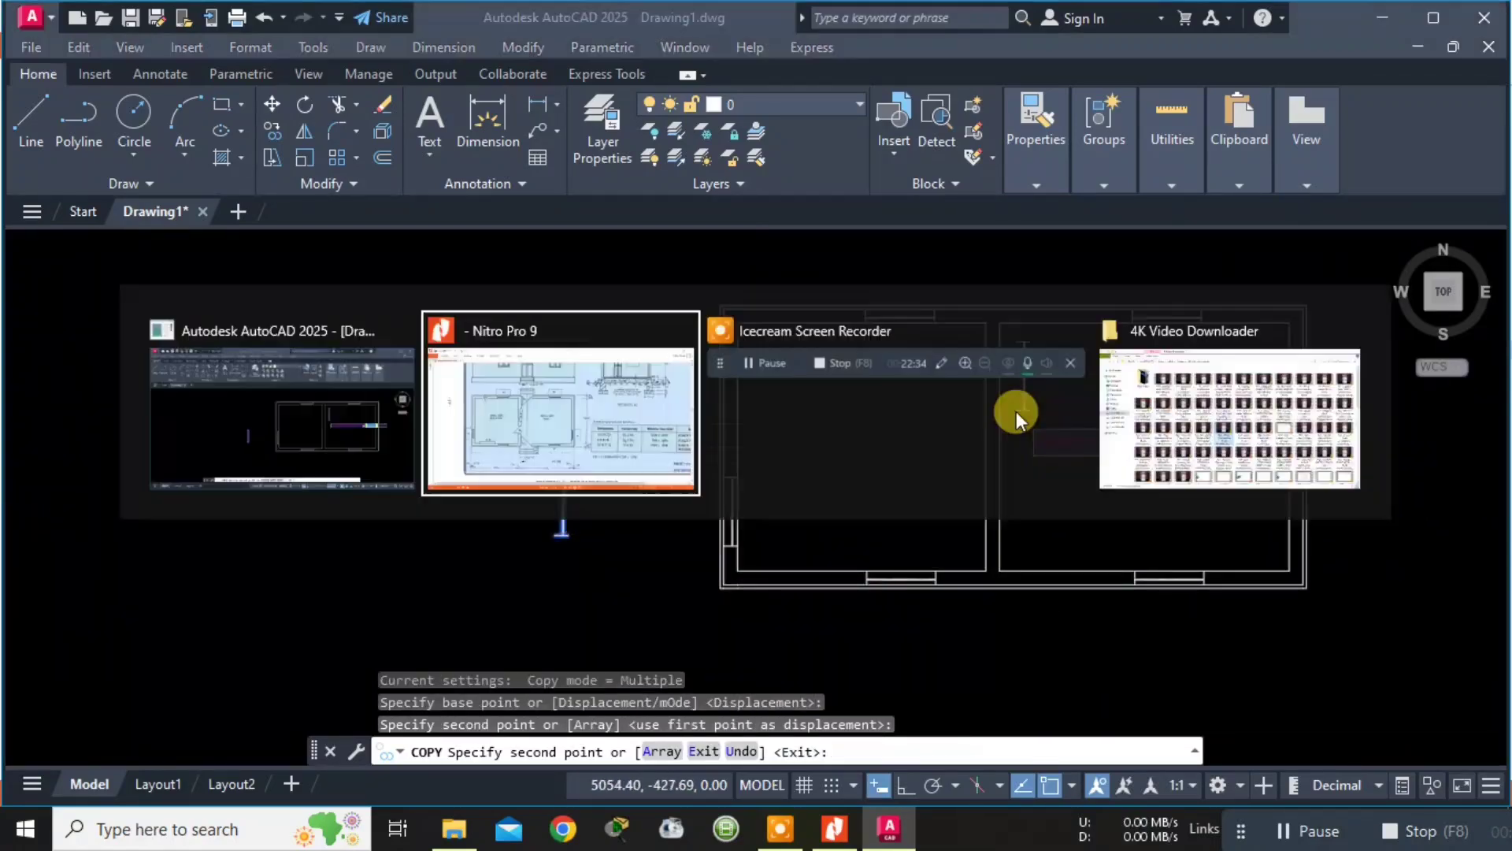
{"action": "key", "text": "alt+Tab"}
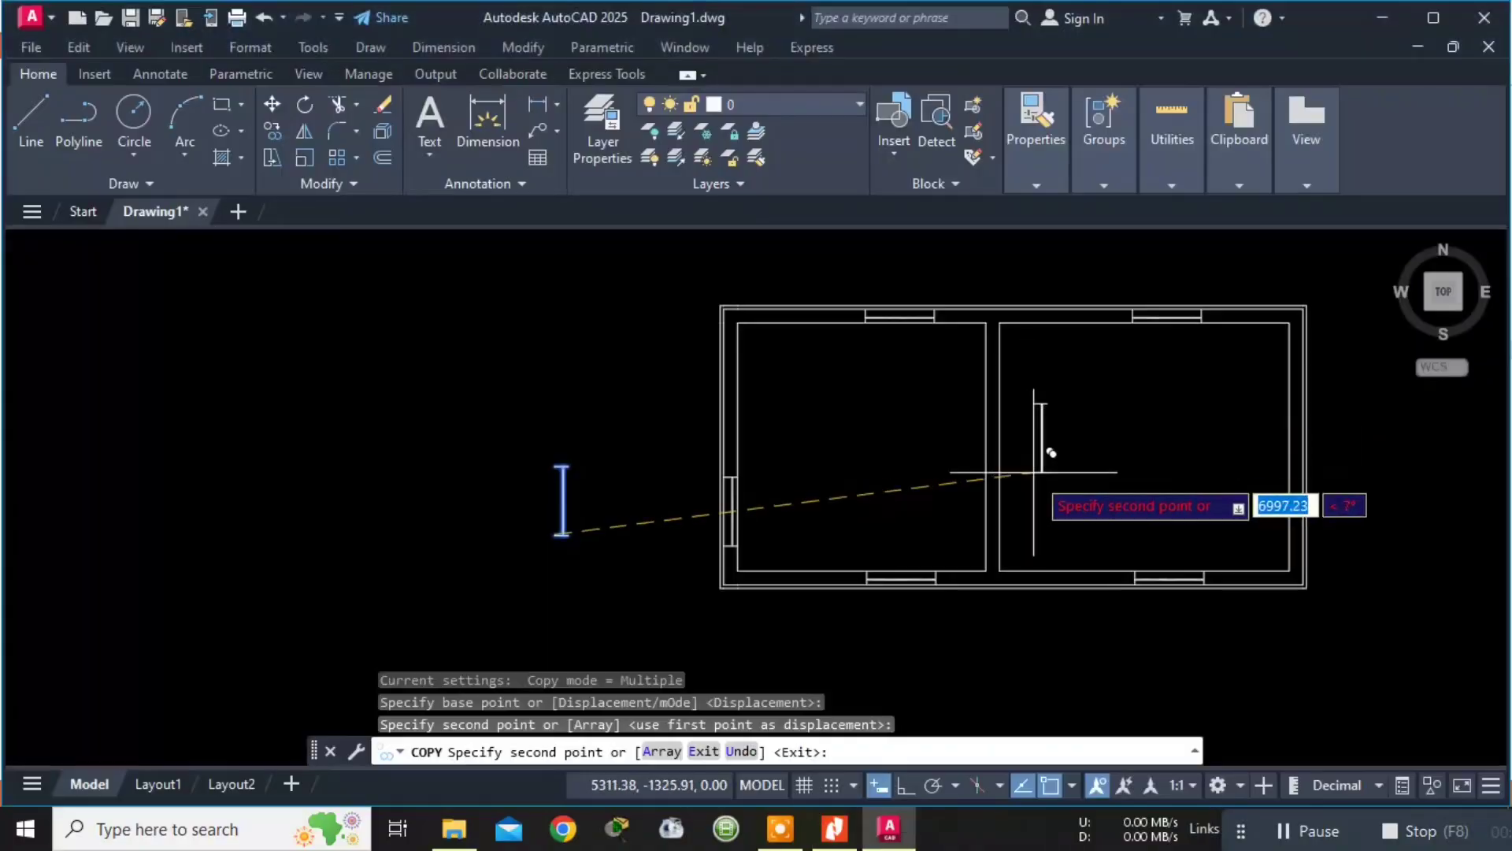
{"action": "middle_click_drag", "start_coordinate": [1040, 473], "coordinate": [610, 489]}
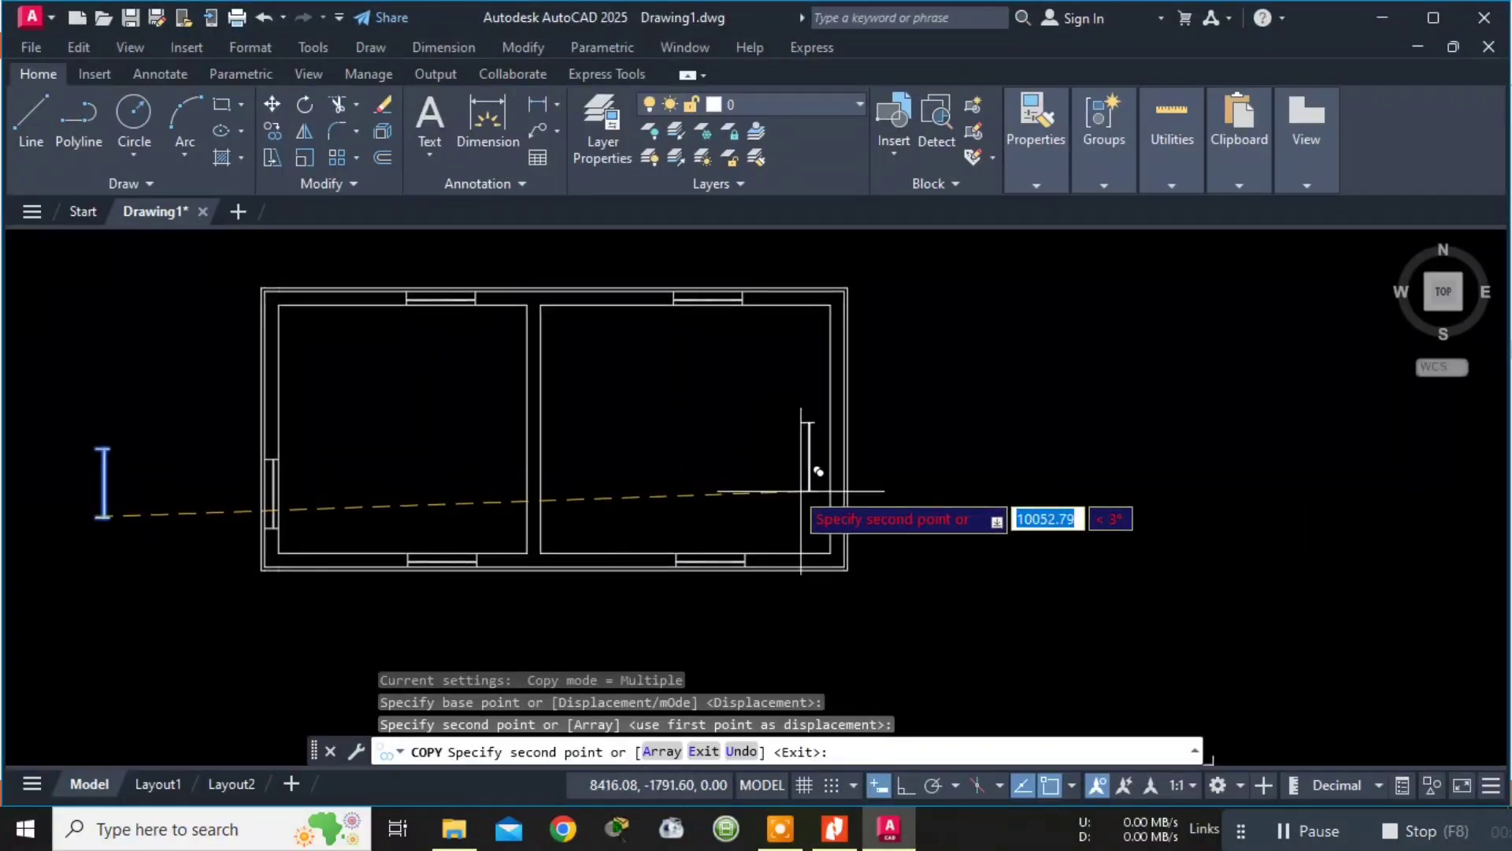
{"action": "left_click", "coordinate": [831, 531]}
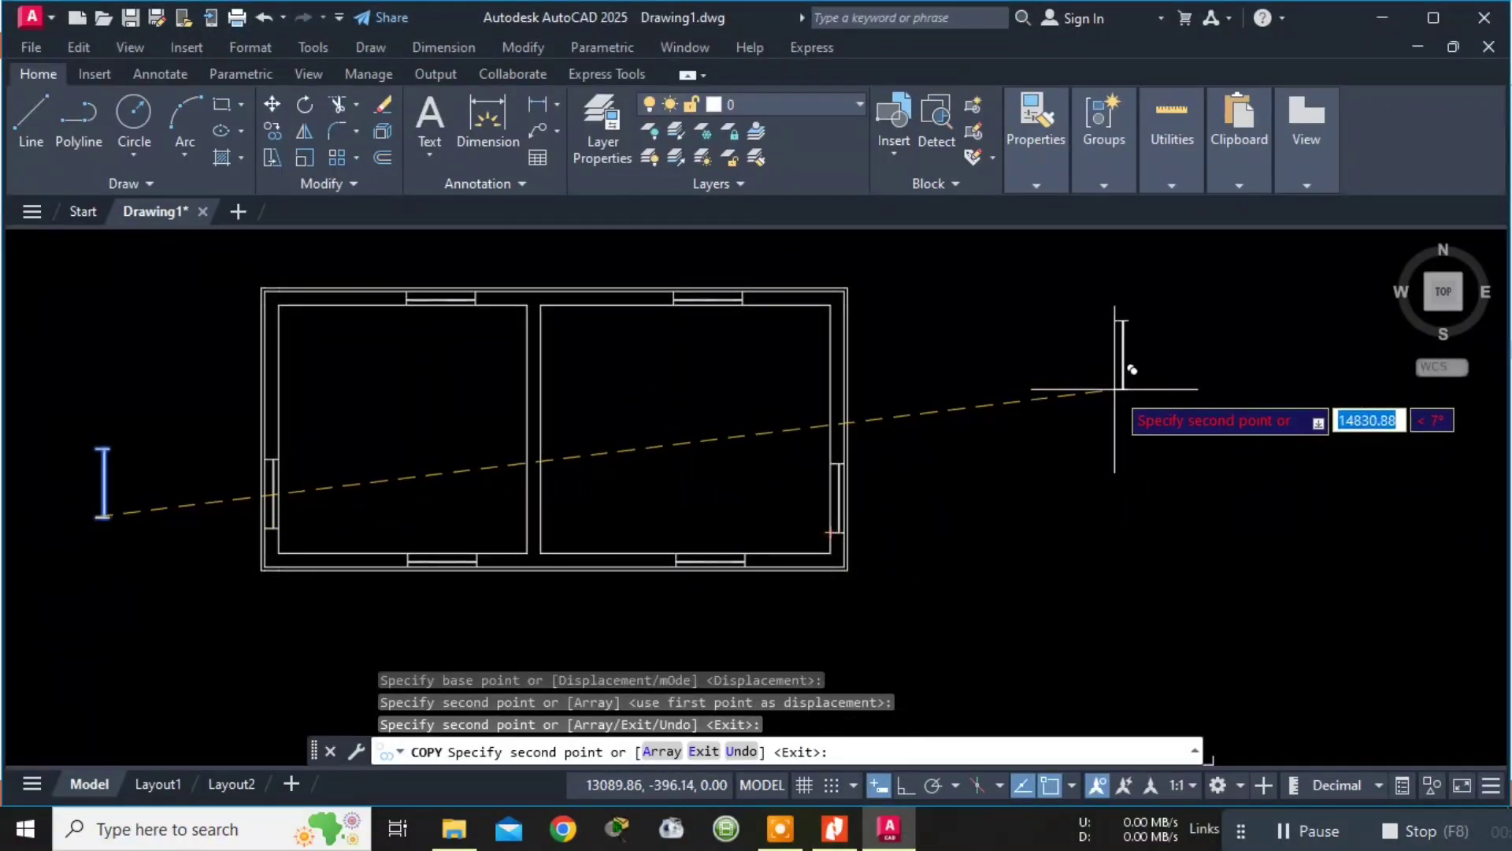
{"action": "key", "text": "Escape"}
Review the placed side windows and compare the hall's bottom wall with door D1's position in the Nitro Pro reference plan.
{"action": "scroll", "coordinate": [1000, 457], "scroll_direction": "up", "scroll_amount": 4}
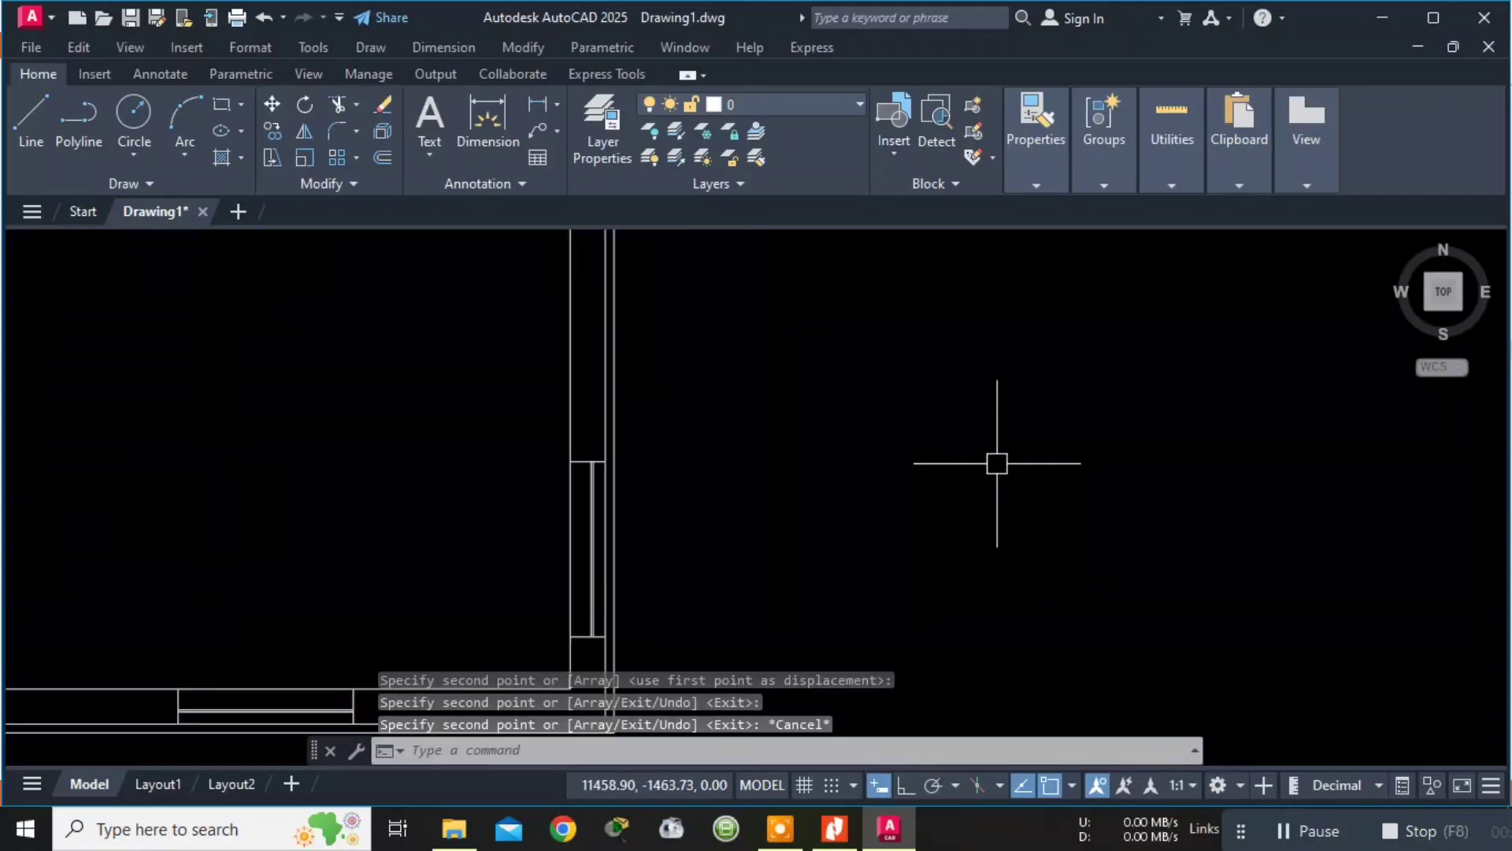
{"action": "middle_click_drag", "start_coordinate": [885, 473], "coordinate": [1349, 301]}
{"action": "scroll", "coordinate": [1293, 344], "scroll_direction": "down", "scroll_amount": 2}
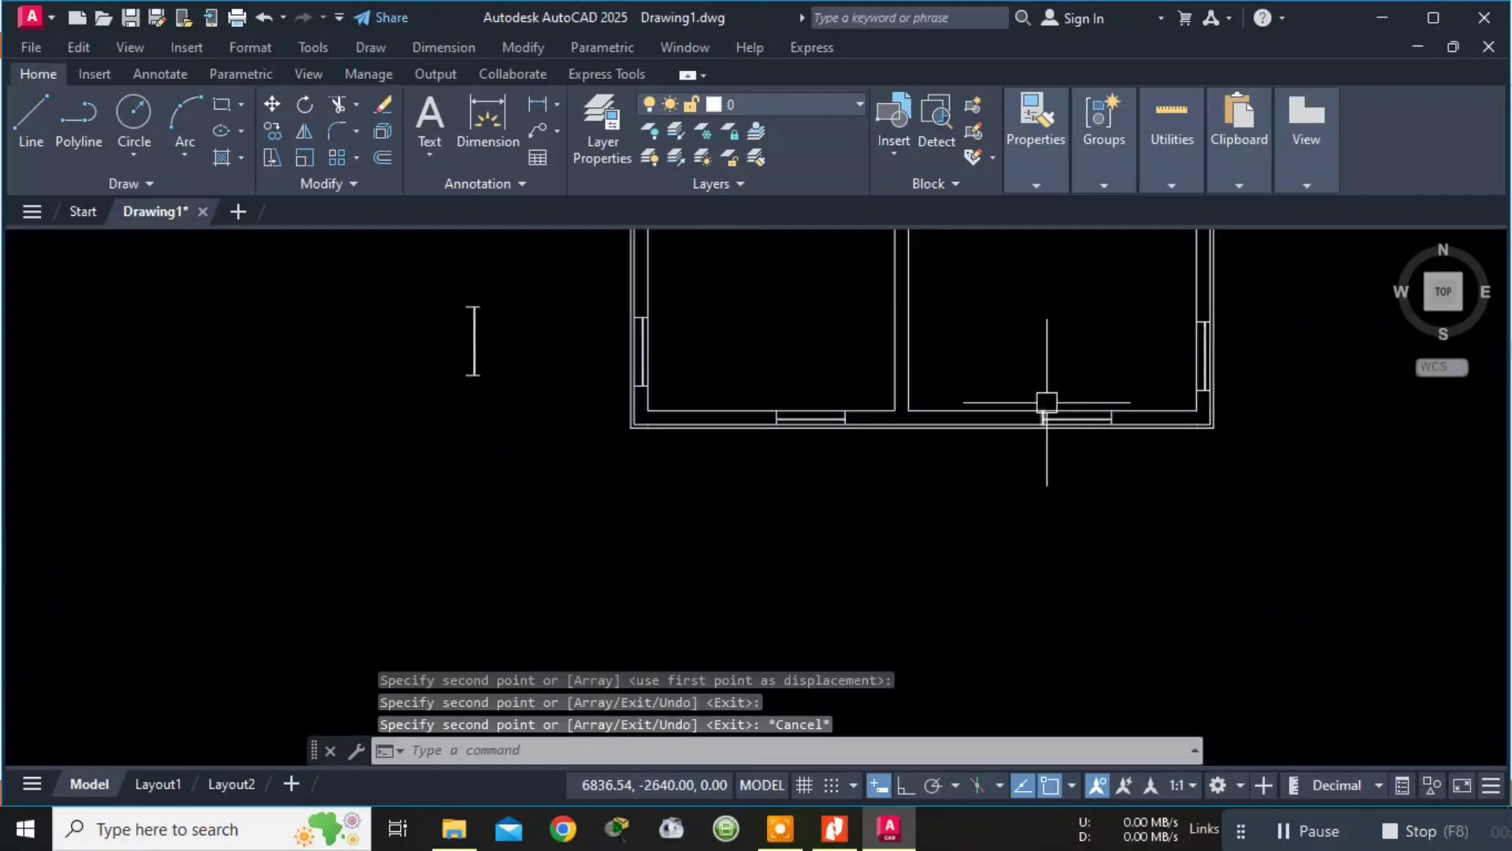
{"action": "middle_click_drag", "start_coordinate": [1042, 404], "coordinate": [837, 607]}
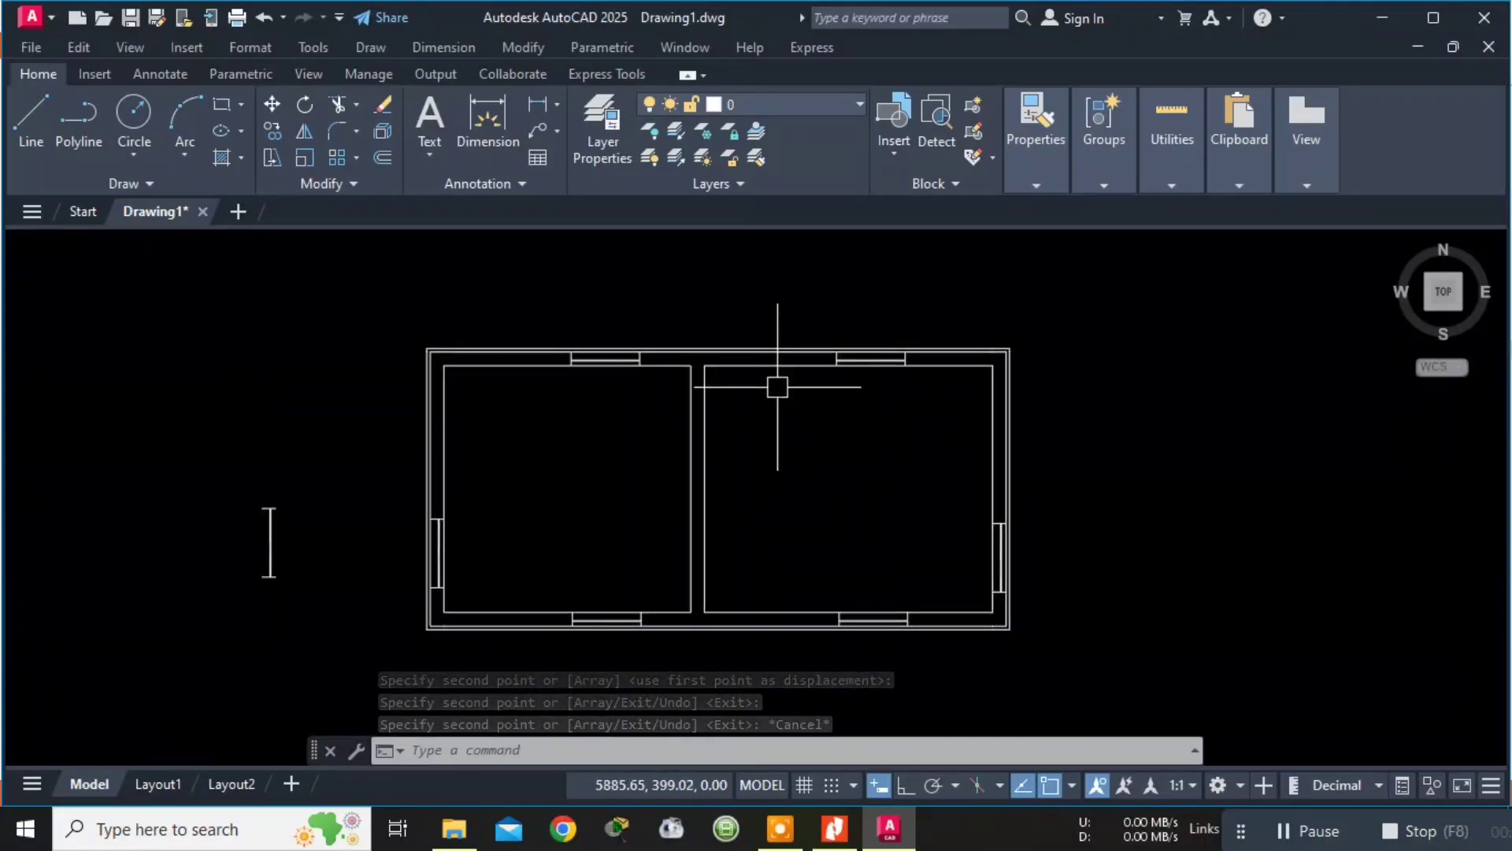
{"action": "key", "text": "alt+Tab"}
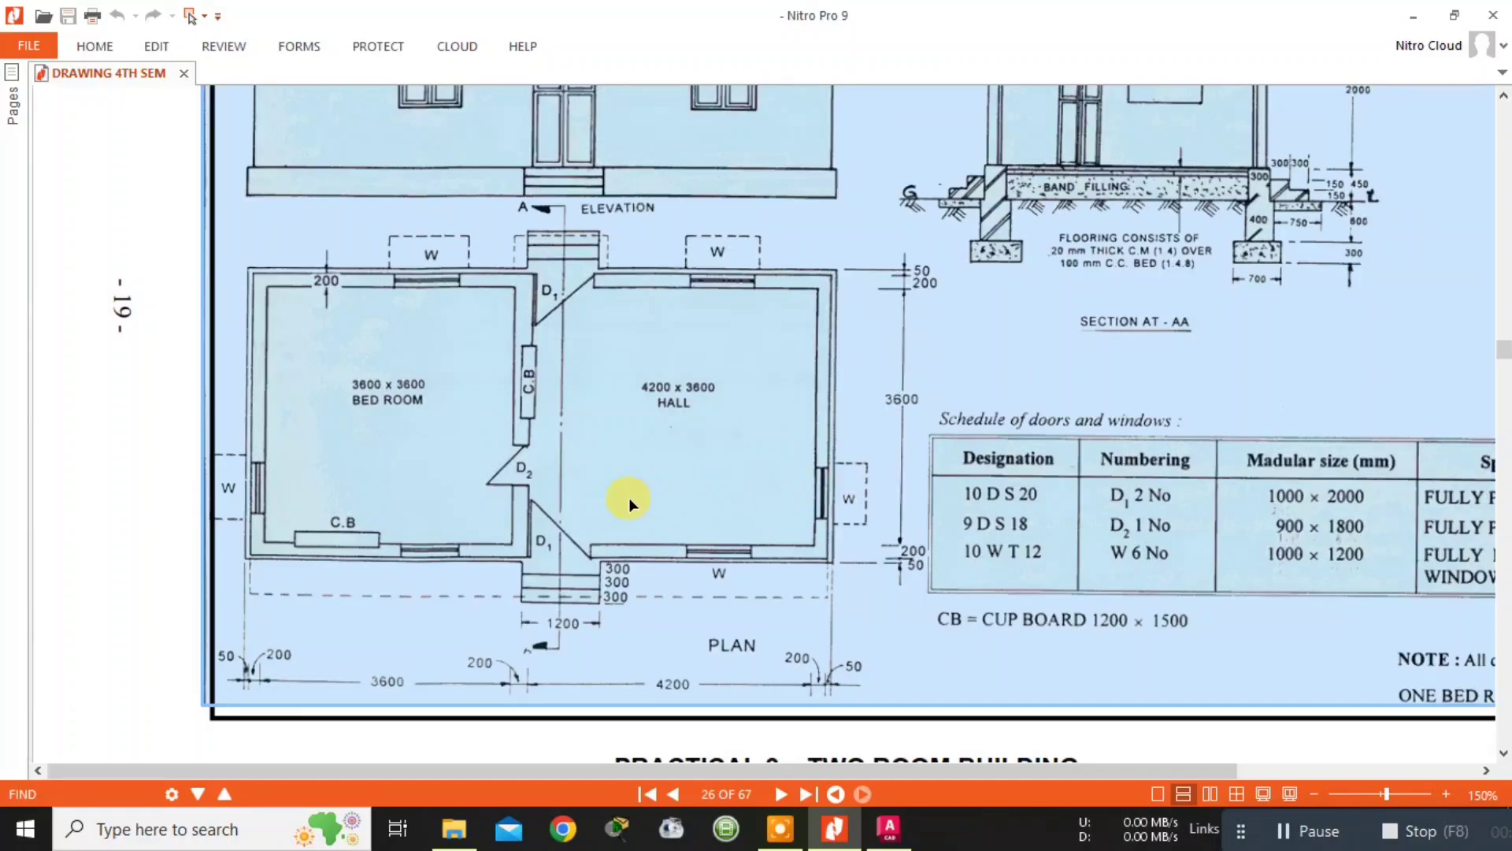
{"action": "key", "text": "alt+Tab"}
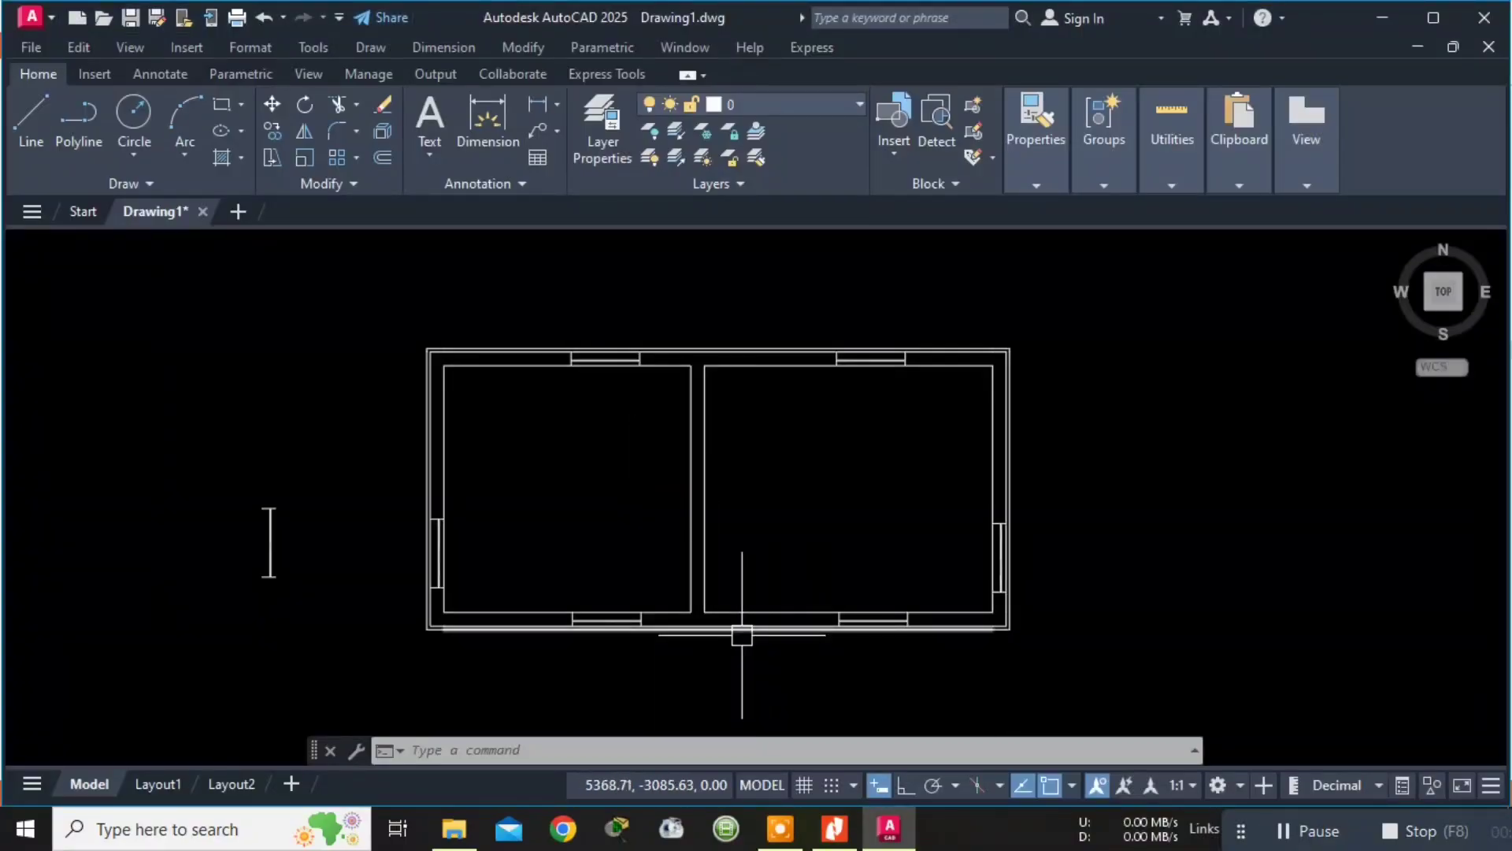
{"action": "scroll", "coordinate": [742, 635], "scroll_direction": "up", "scroll_amount": 4}
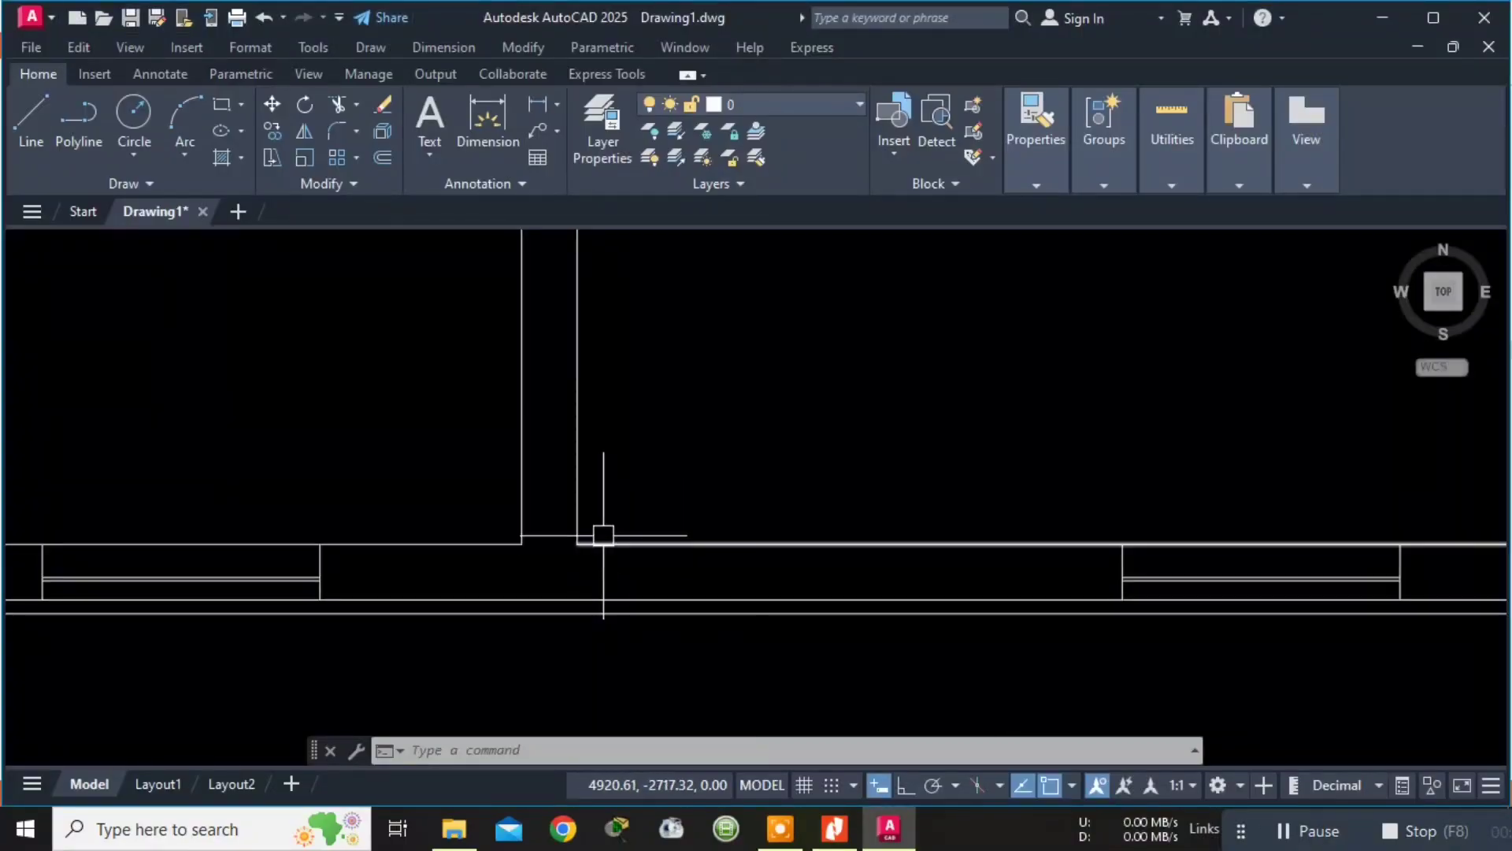
{"action": "key", "text": "alt+Tab"}
{"action": "key", "text": "alt+Tab"}
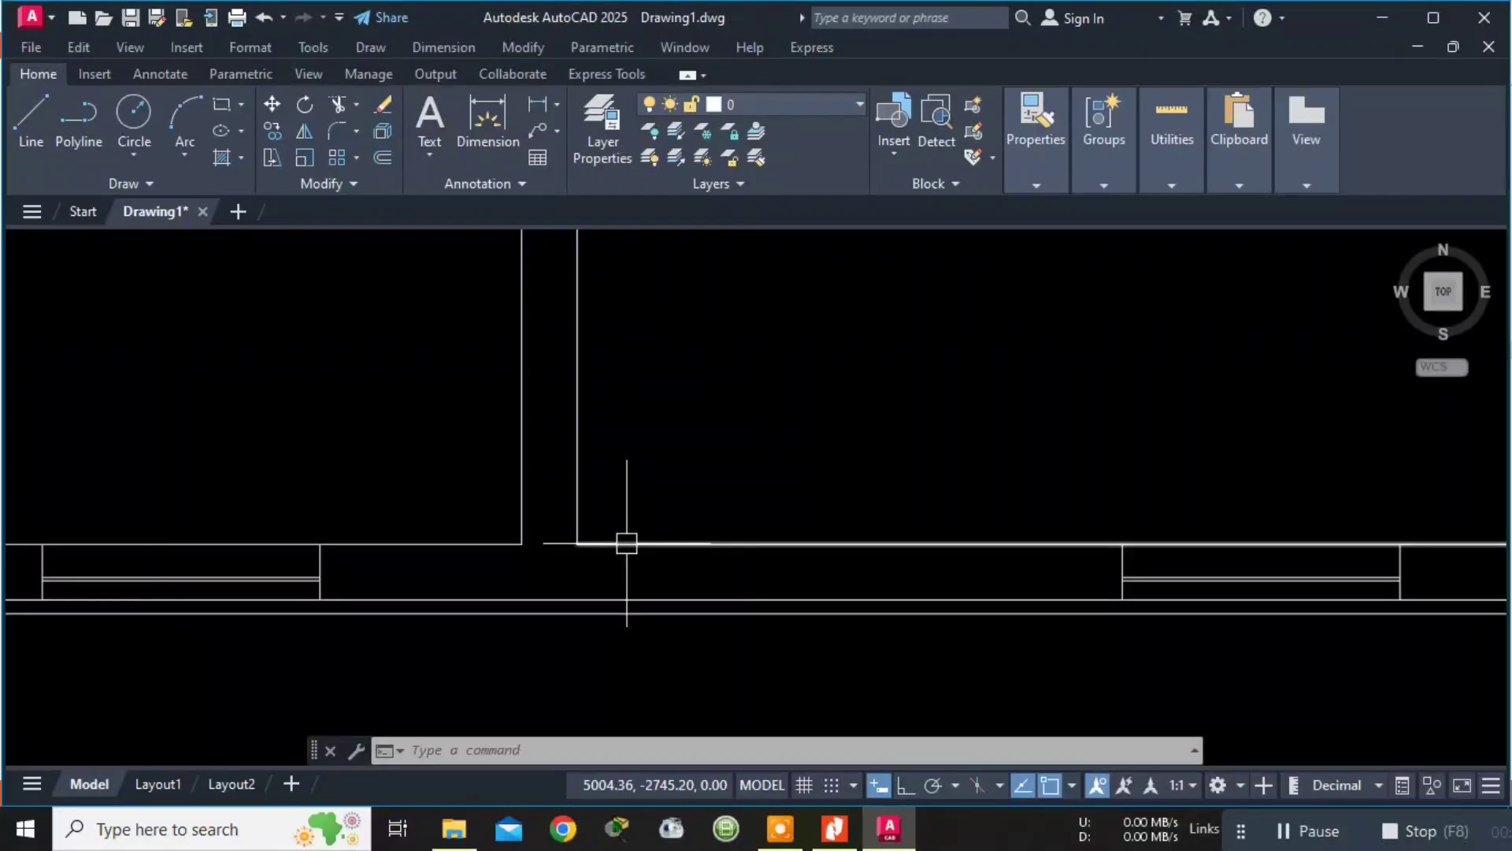
{"action": "key", "text": "alt+Tab"}
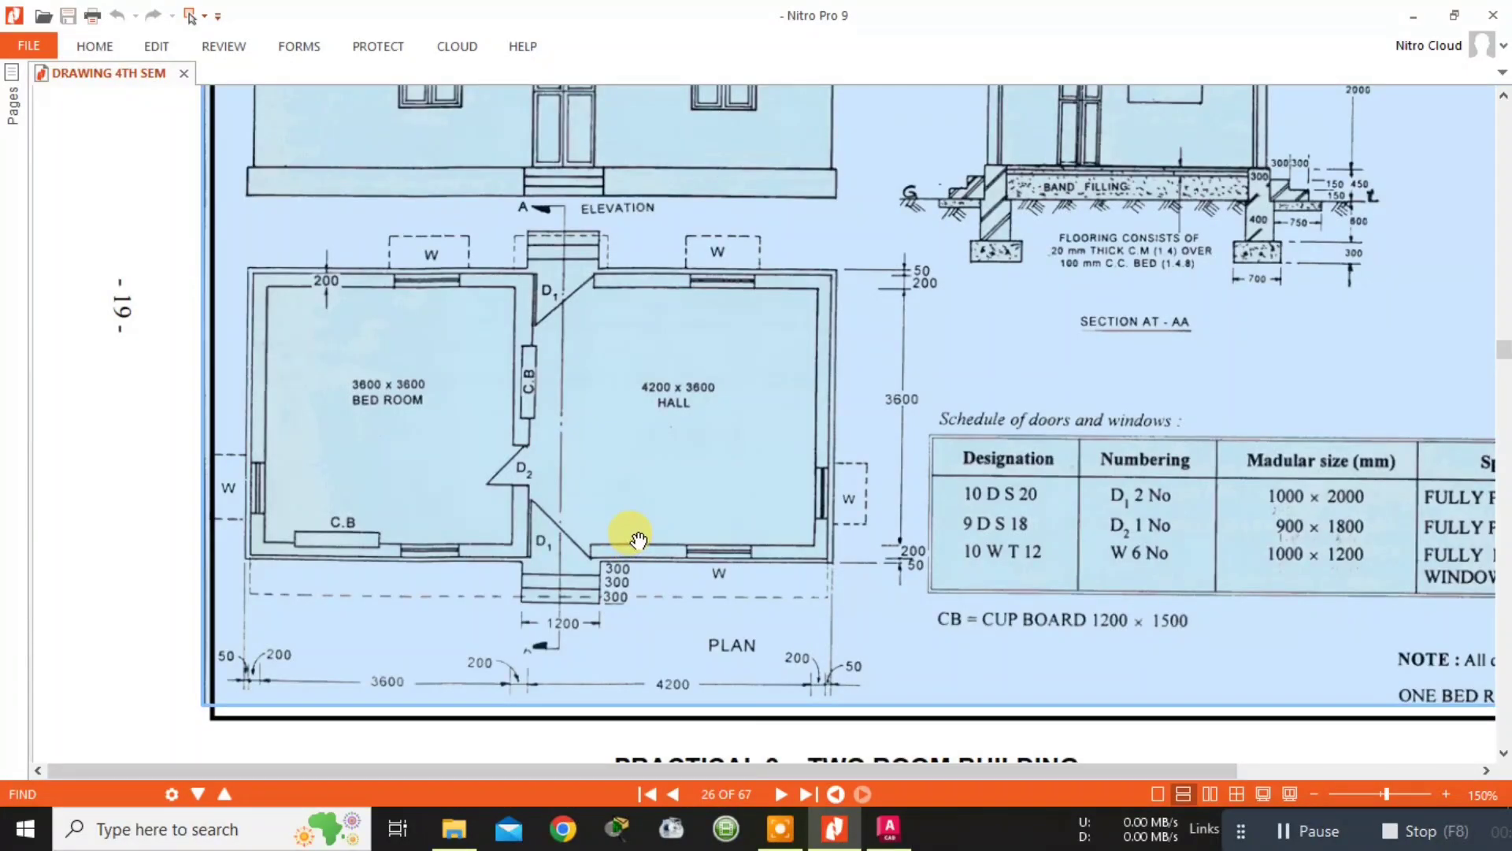
{"action": "key", "text": "alt+Tab"}
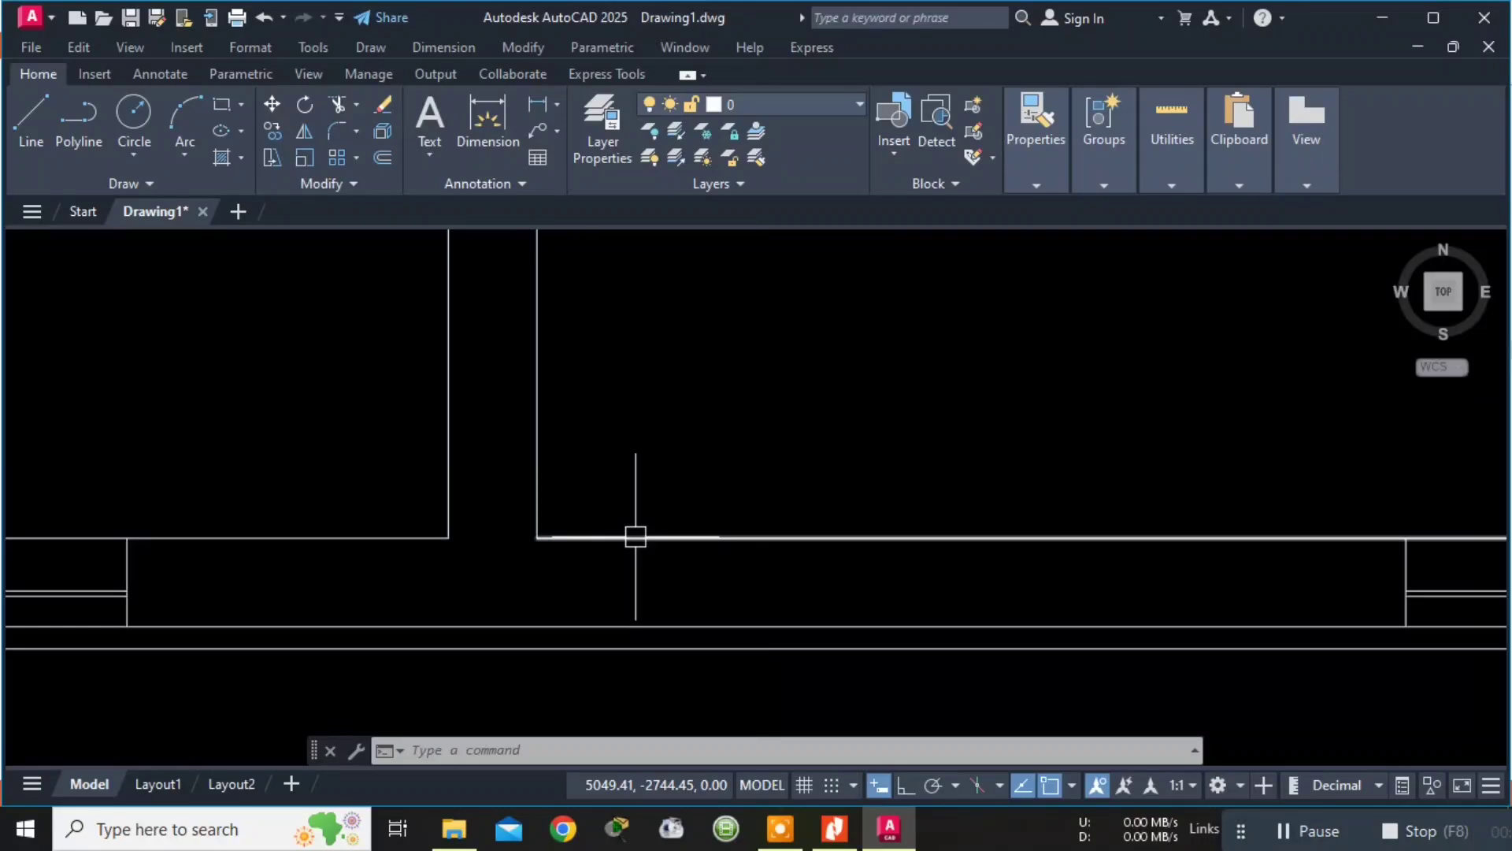
Draw a vertical line with Ortho on across the hall's bottom wall, just right of the partition, as door D1's left jamb.
{"action": "type", "text": "l"}
{"action": "key", "text": "Return"}
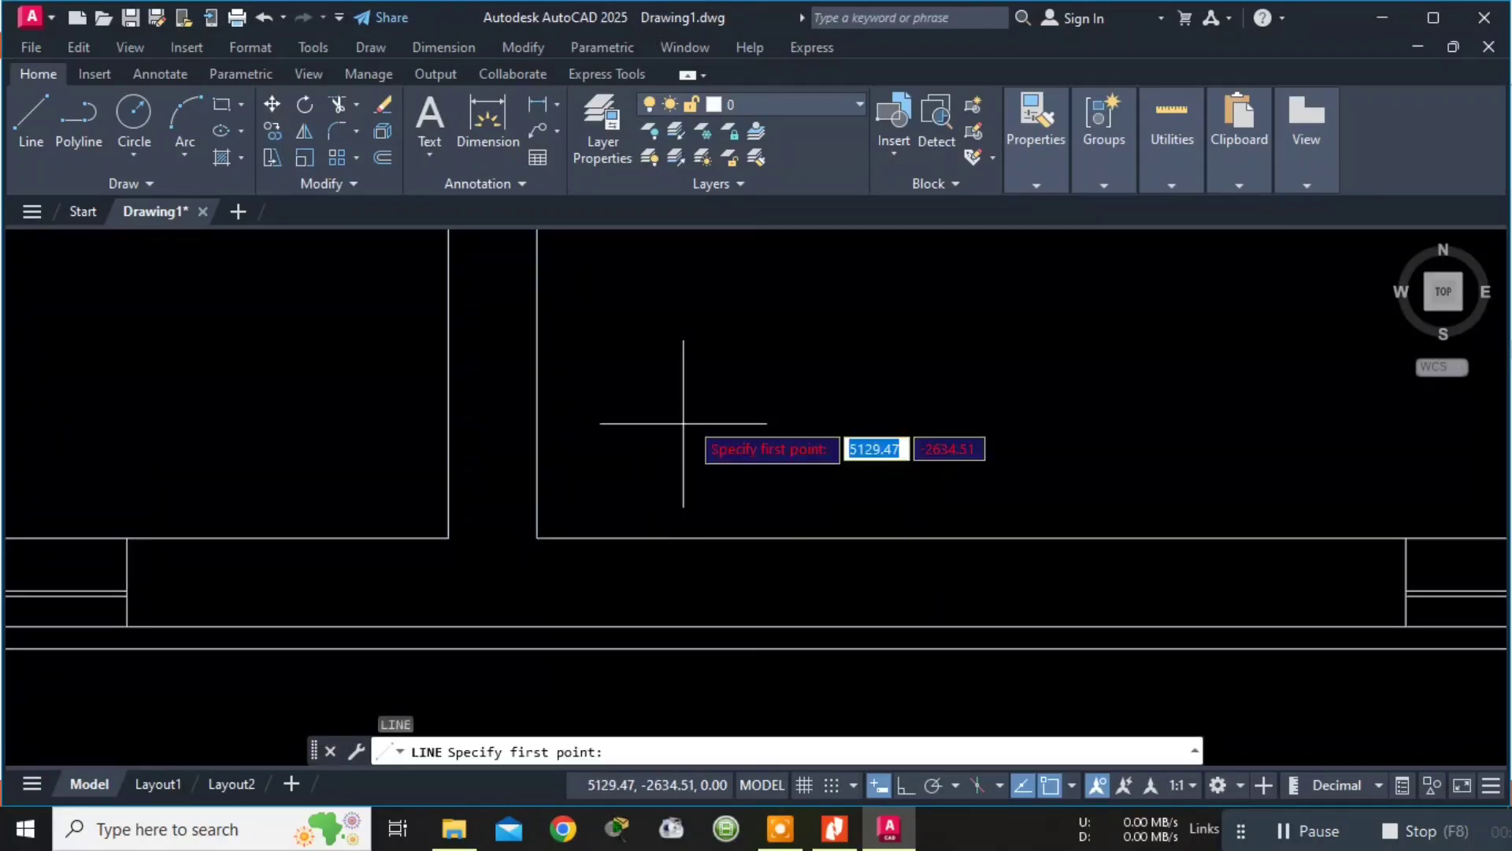
{"action": "left_click", "coordinate": [592, 512]}
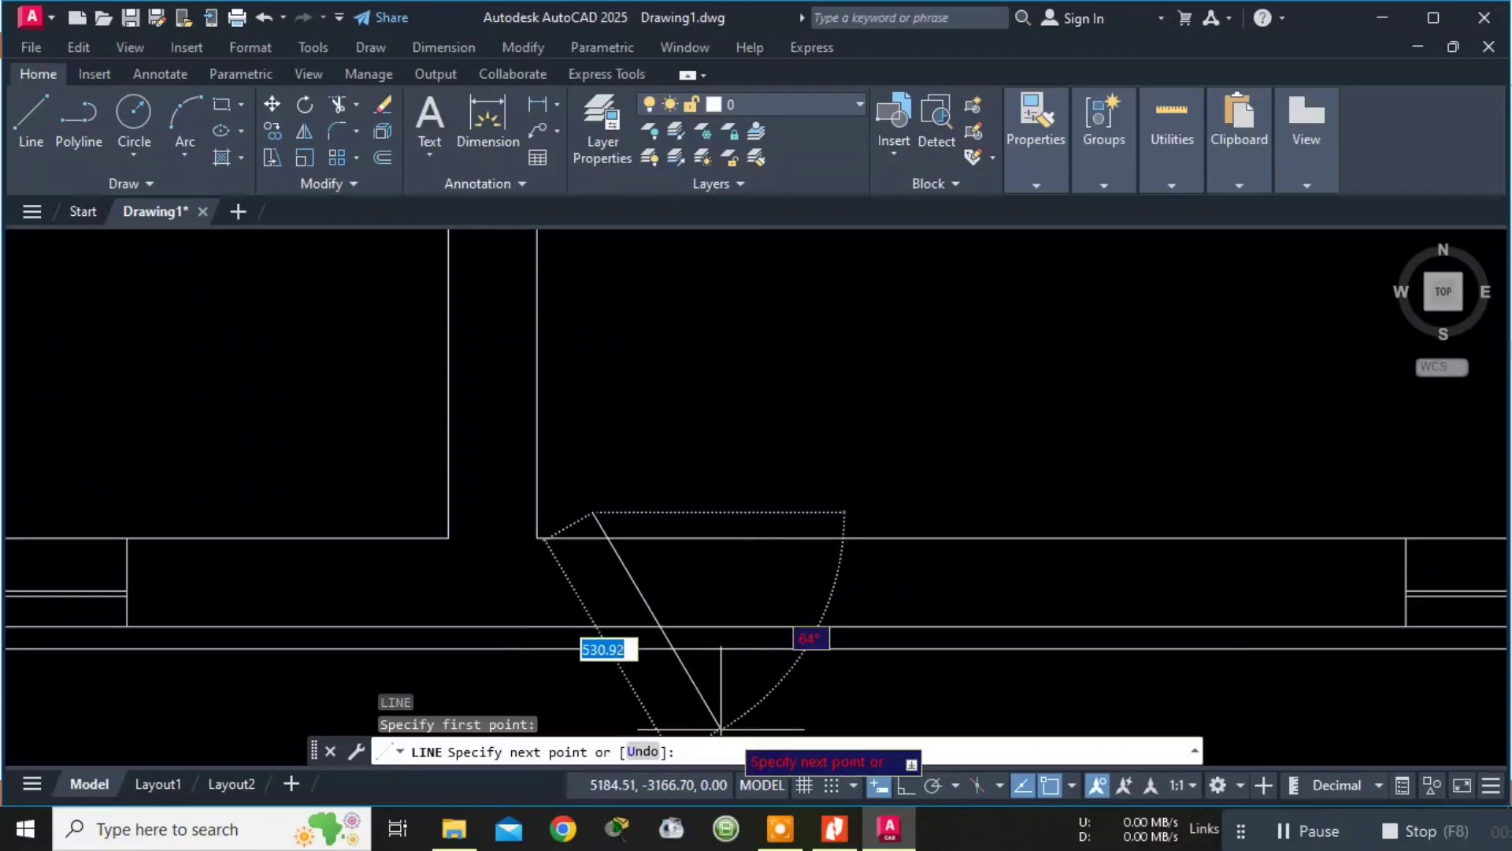
{"action": "left_click", "coordinate": [905, 785]}
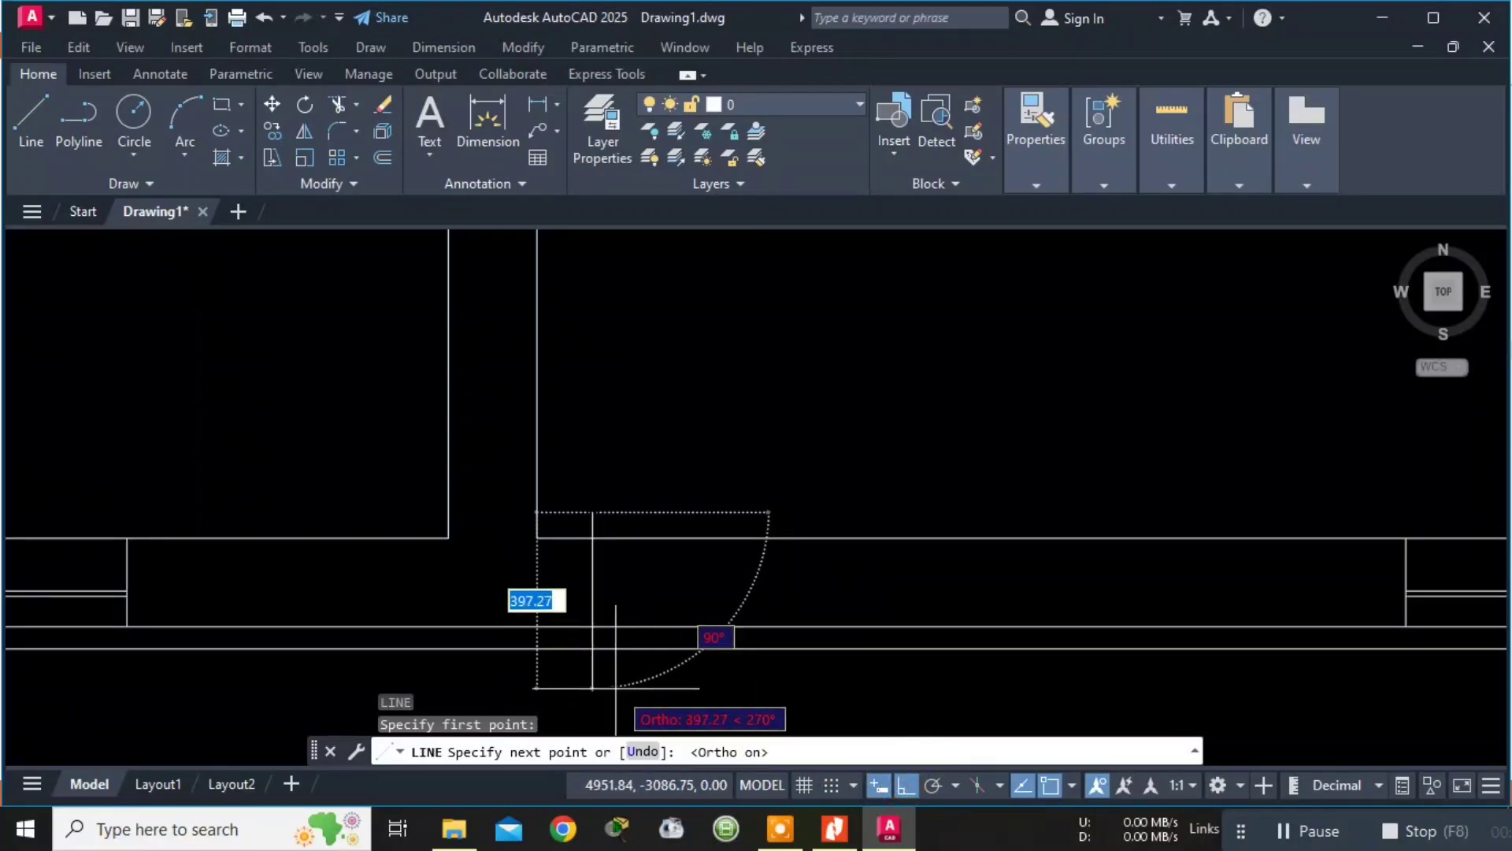
{"action": "key", "text": "Escape"}
Trim the jamb line's ends that project above the inner wall line and below the outermost wall line.
{"action": "type", "text": "TR"}
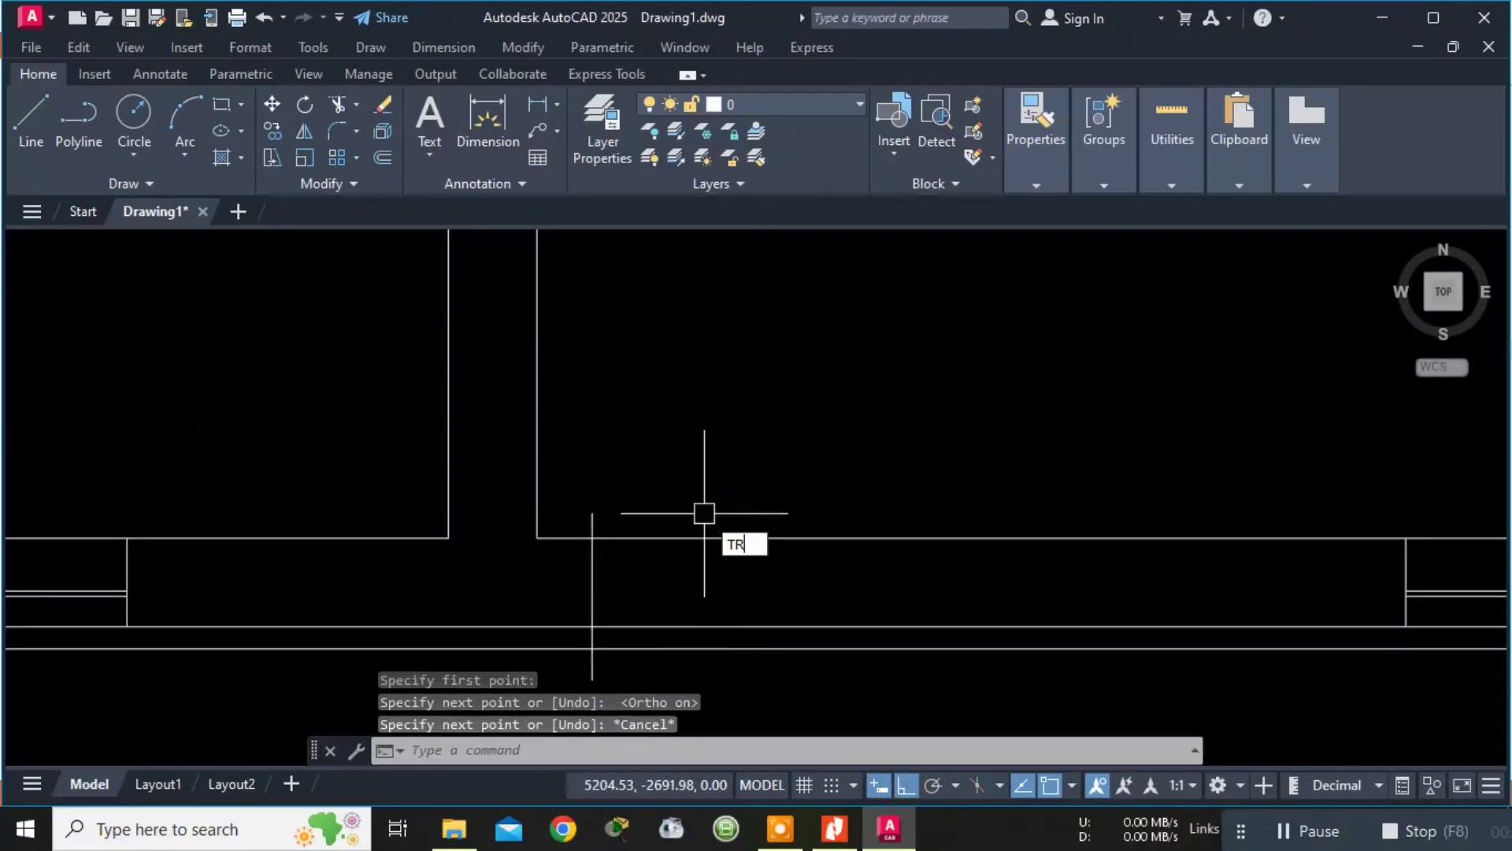
{"action": "type", "text": "IM"}
{"action": "key", "text": "Return"}
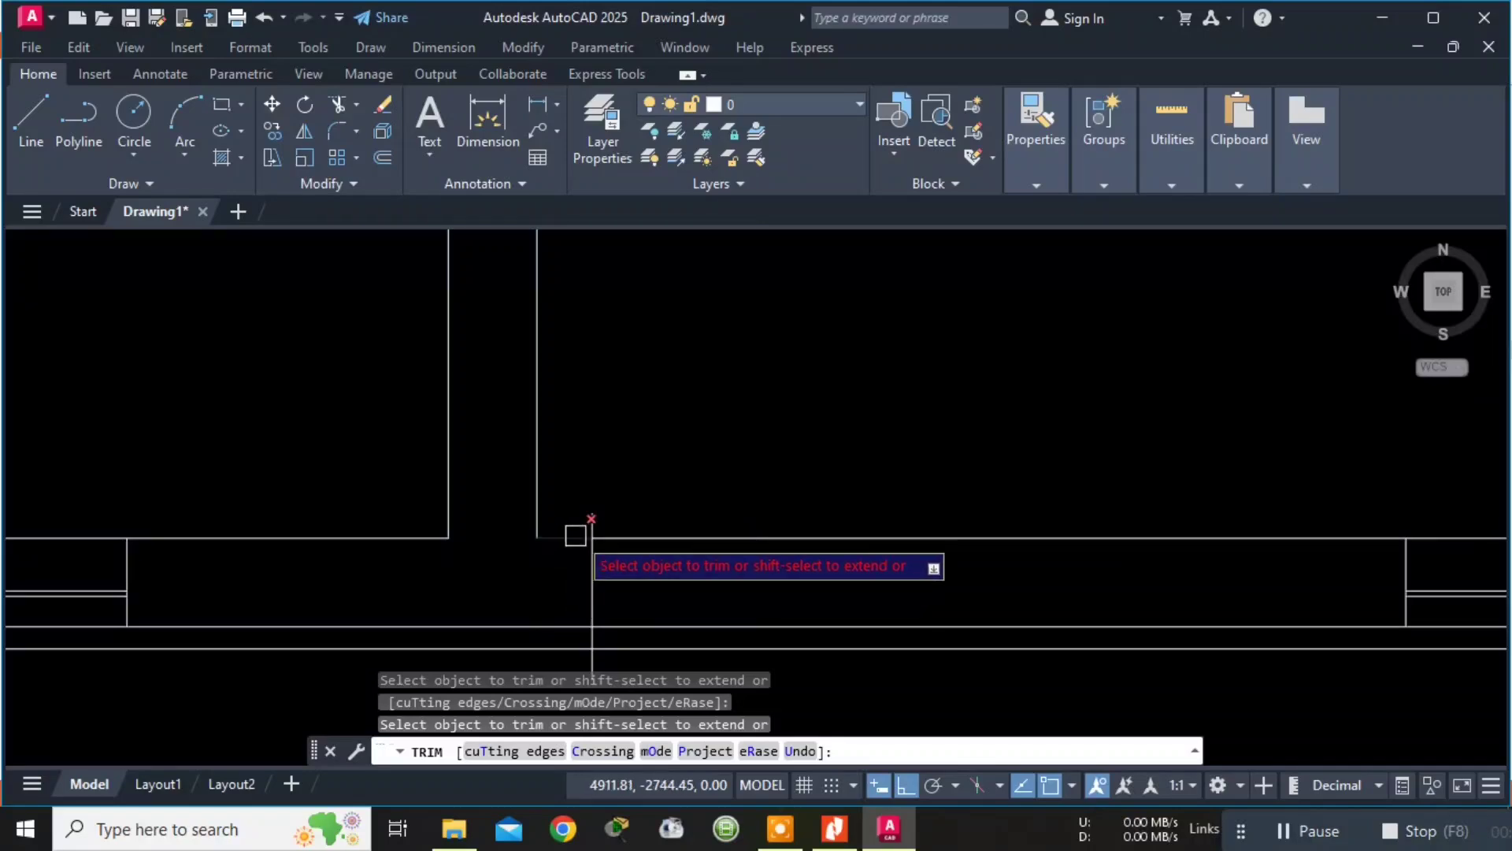
{"action": "left_click", "coordinate": [593, 660]}
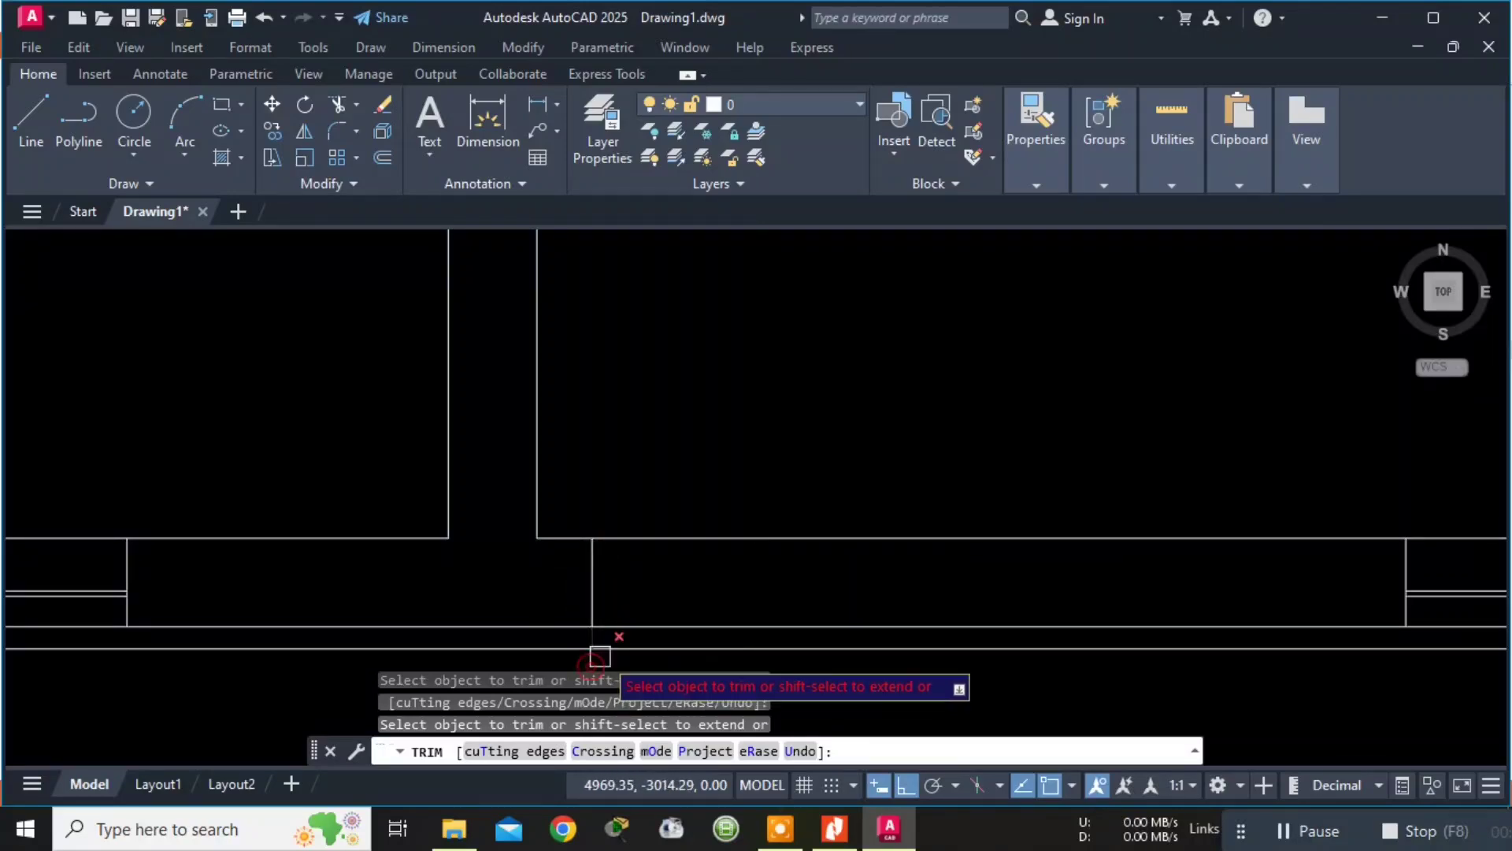
{"action": "key", "text": "Escape"}
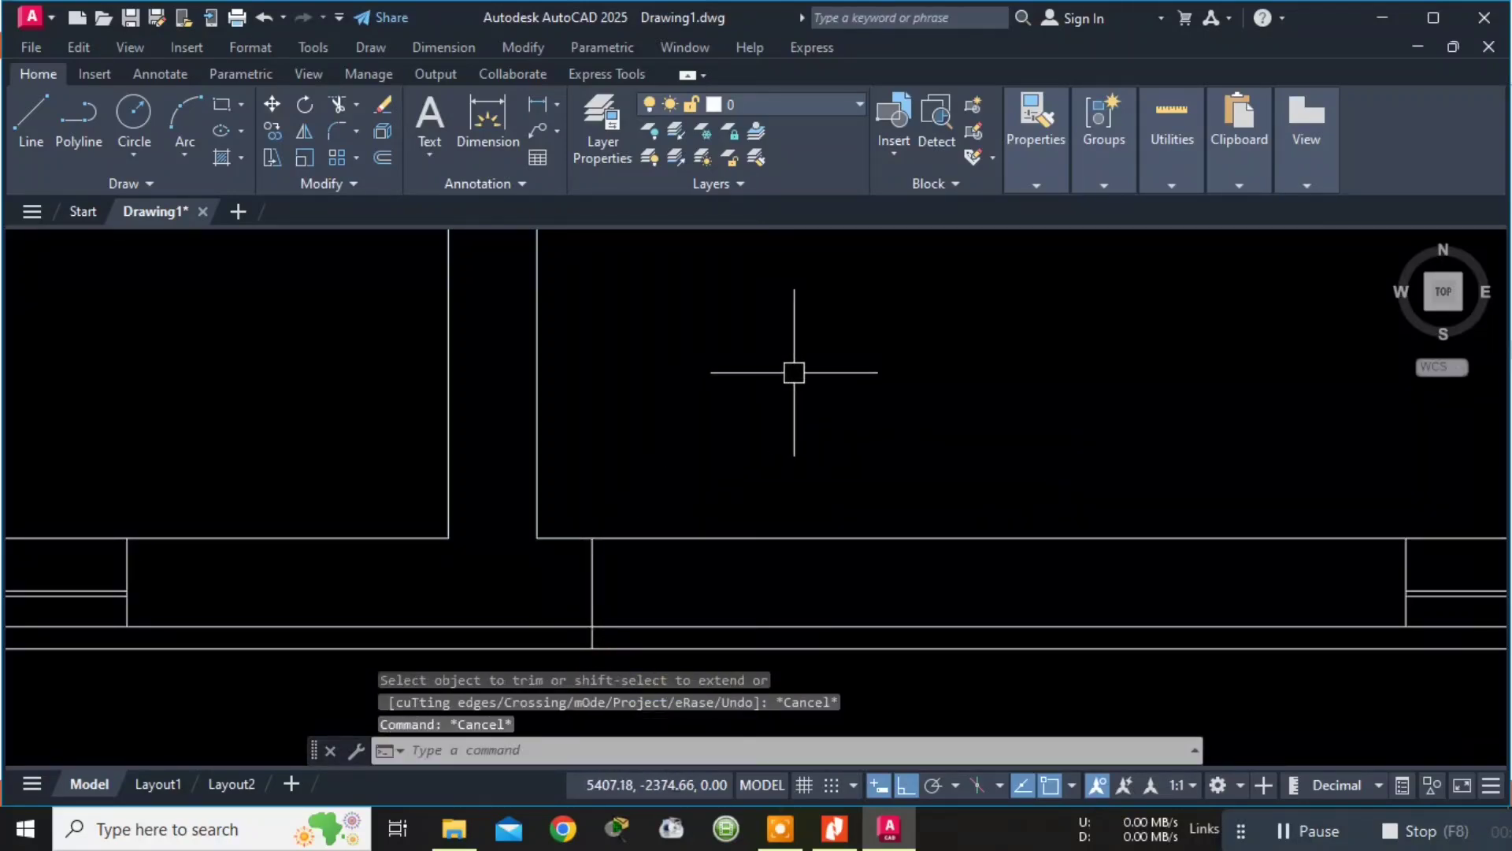
Offset the door's left jamb line 1000 to the right to form the other jamb.
{"action": "type", "text": "OFF"}
{"action": "key", "text": "Return"}
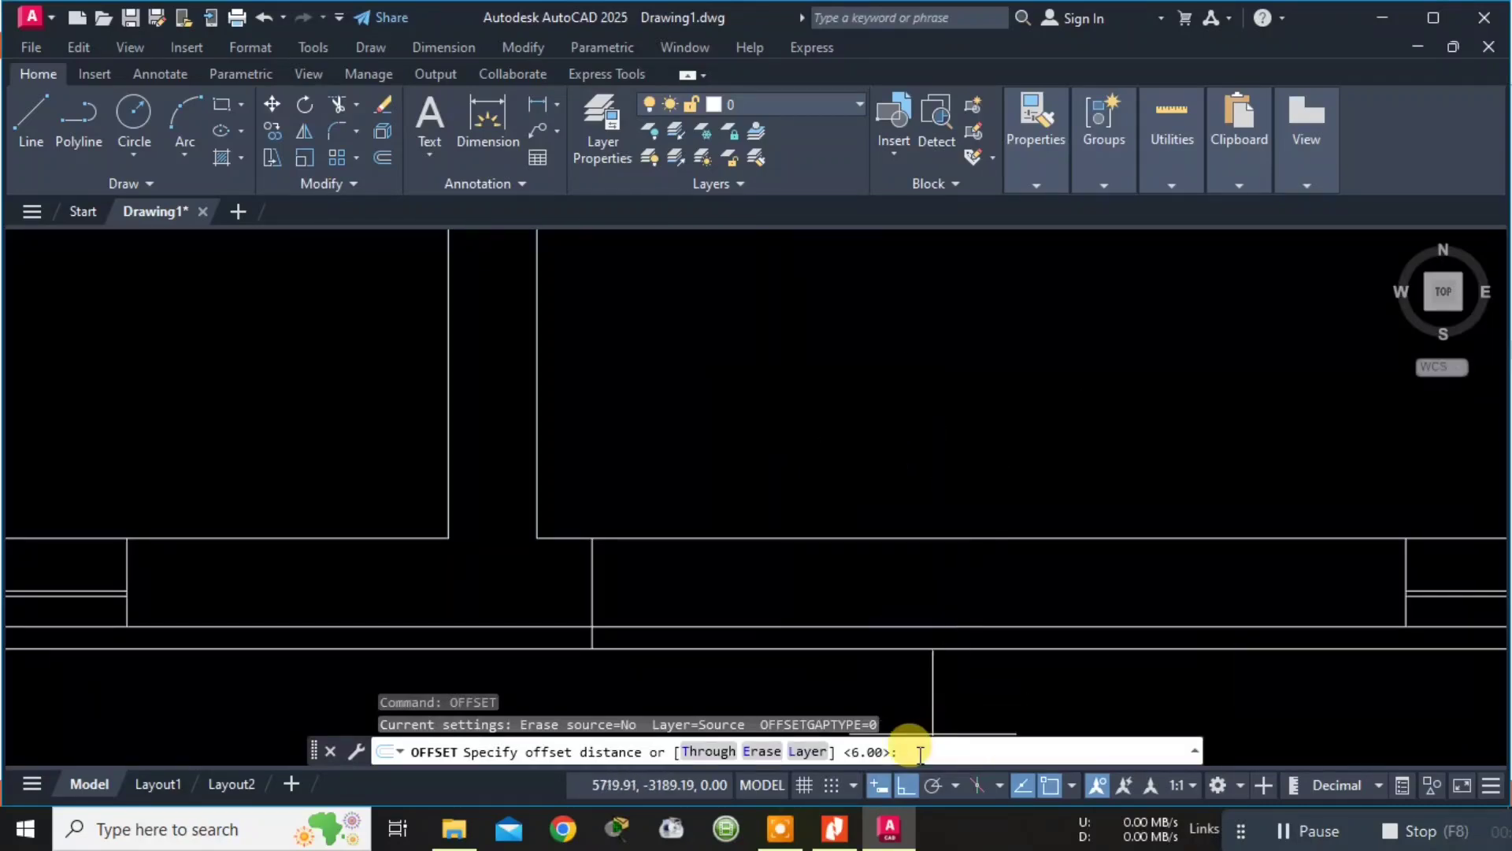
{"action": "key", "text": "Return"}
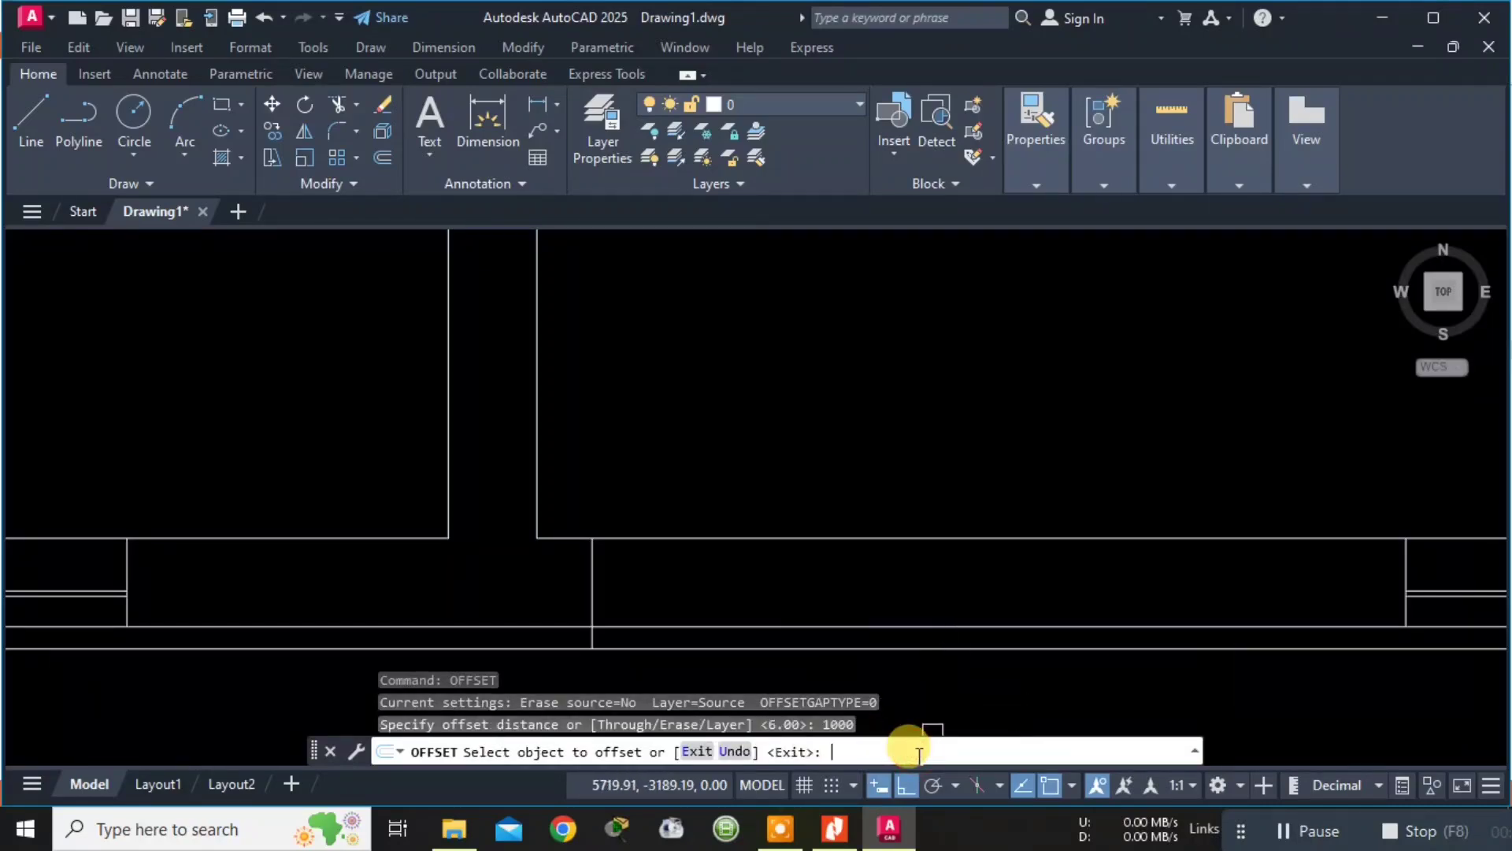
{"action": "left_click", "coordinate": [593, 577]}
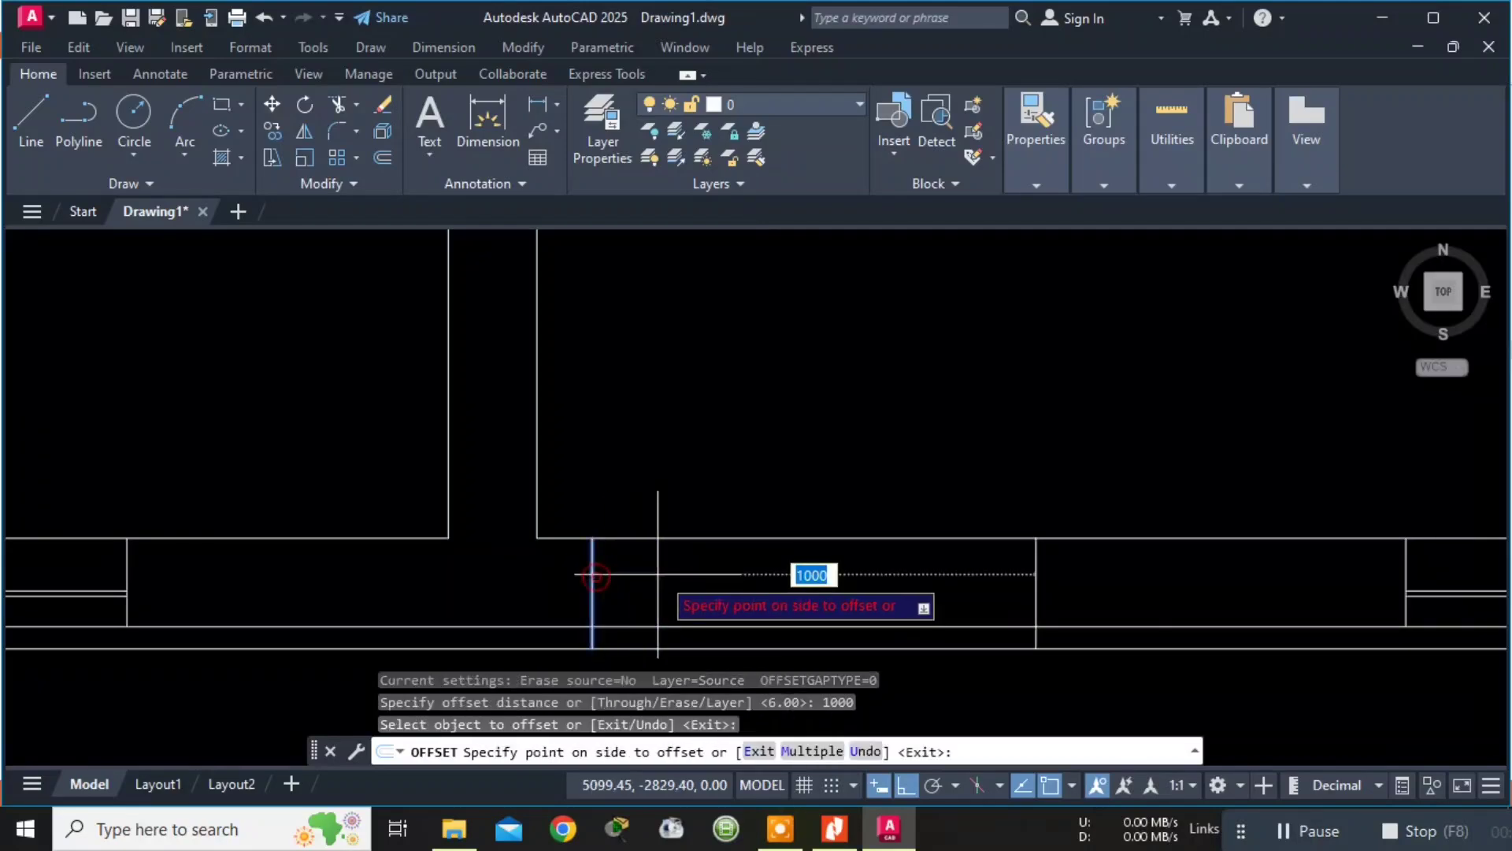
{"action": "left_click", "coordinate": [1012, 566]}
{"action": "key", "text": "Escape"}
{"action": "scroll", "coordinate": [1078, 488], "scroll_direction": "down", "scroll_amount": 1}
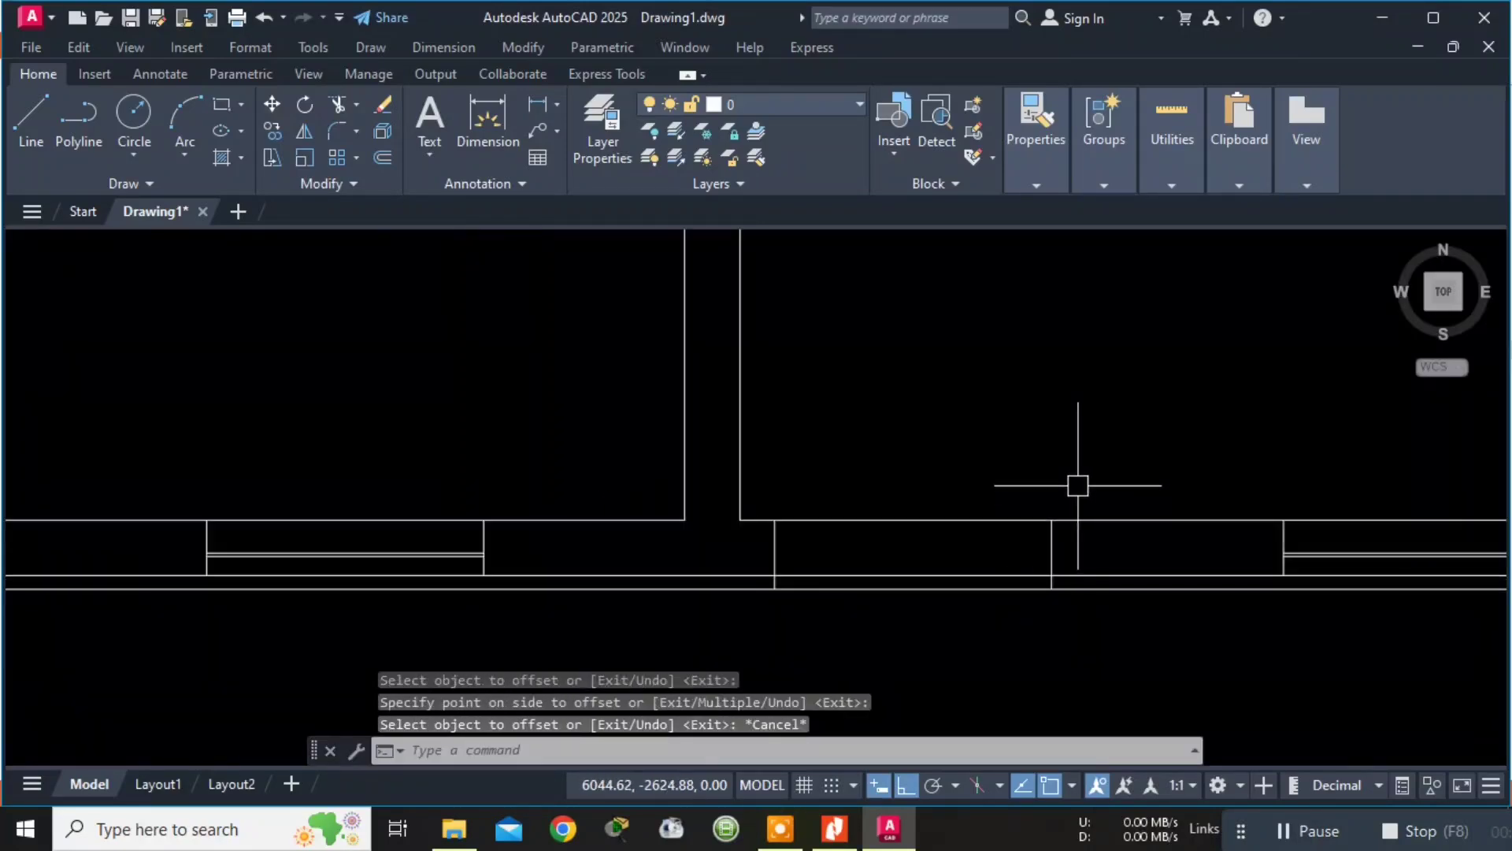
{"action": "key", "text": "Escape"}
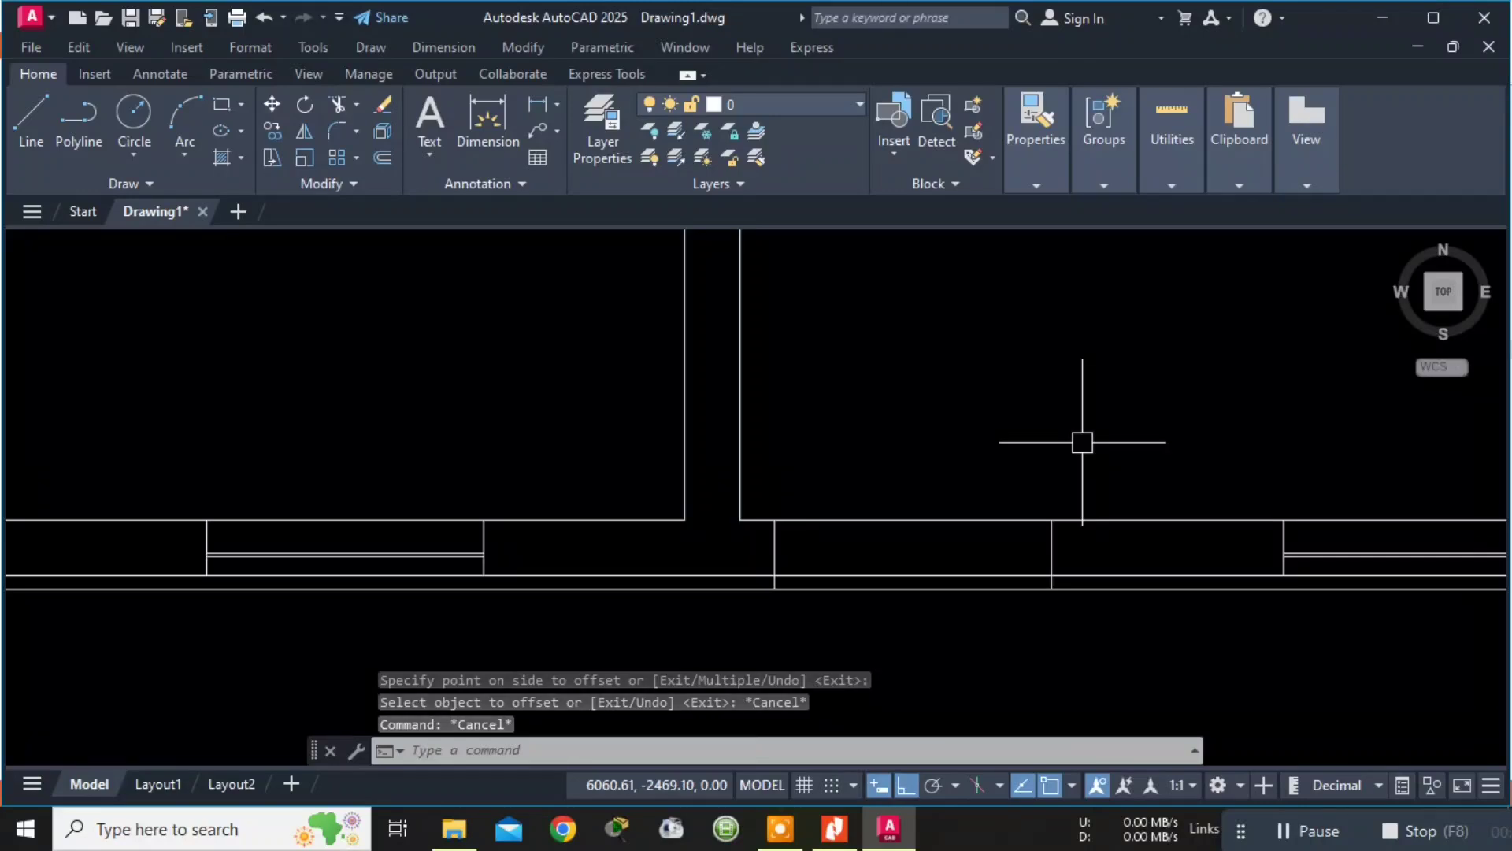
Draw a horizontal line across the door opening from the left jamb's midpoint to the right jamb.
{"action": "type", "text": "l"}
{"action": "key", "text": "Return"}
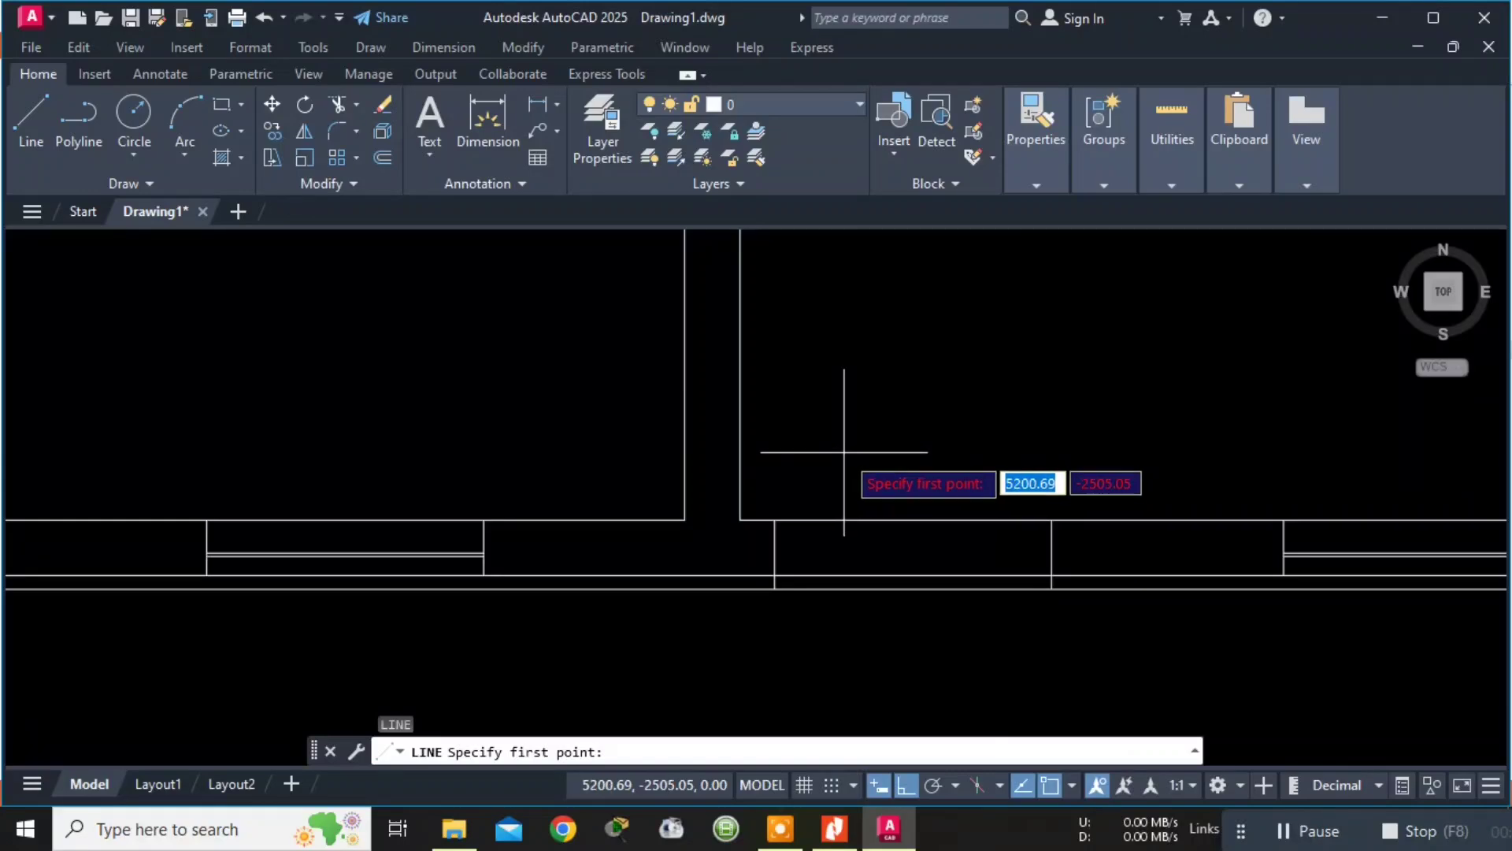
{"action": "left_click", "coordinate": [775, 551]}
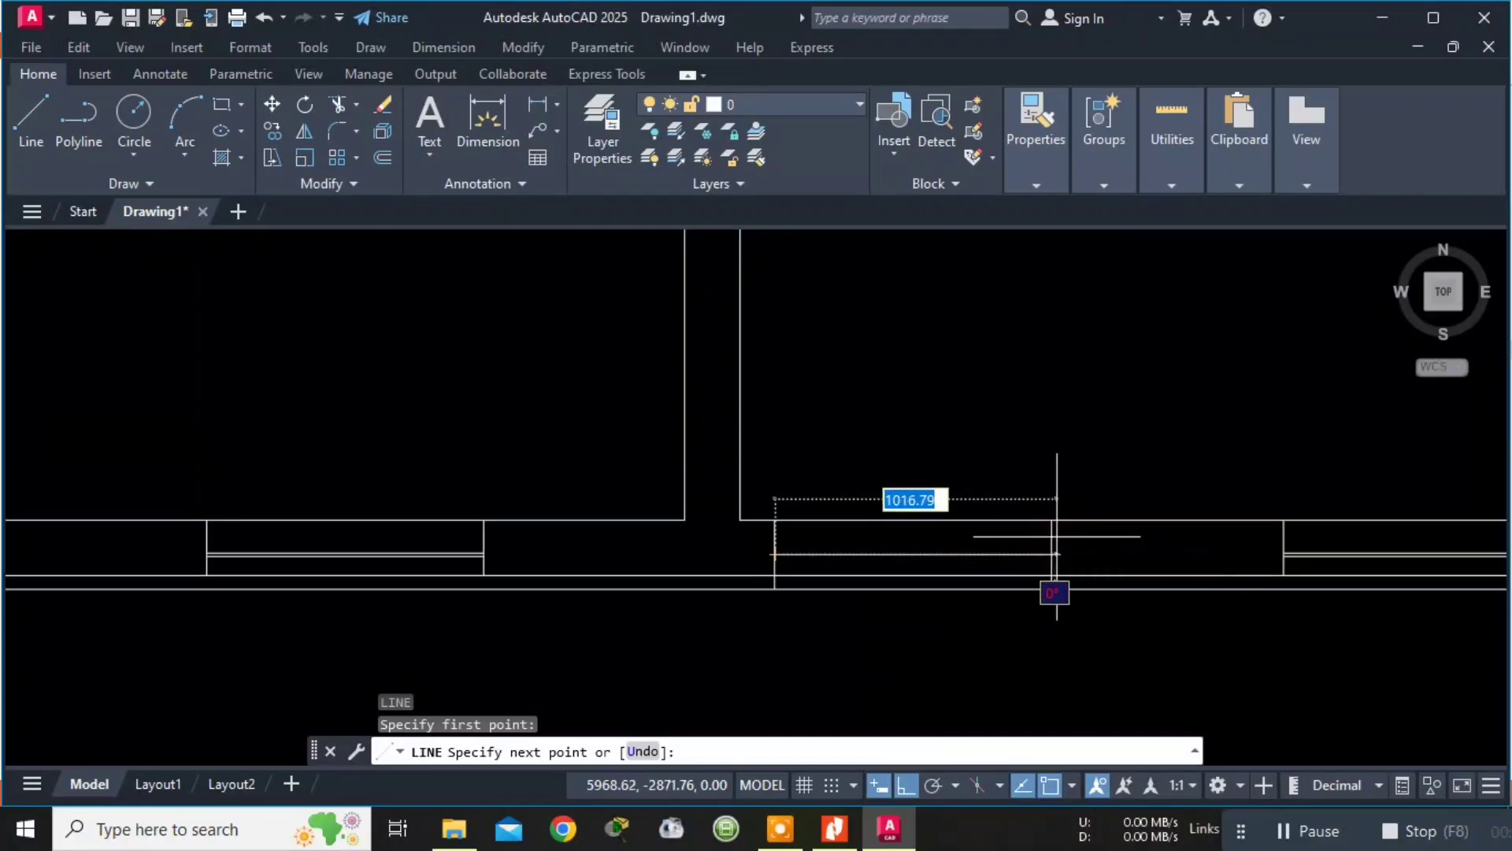
{"action": "left_click", "coordinate": [1052, 555]}
{"action": "key", "text": "Escape"}
Trim the short end of the horizontal door line that projects past the right jamb.
{"action": "scroll", "coordinate": [1097, 485], "scroll_direction": "up", "scroll_amount": 4}
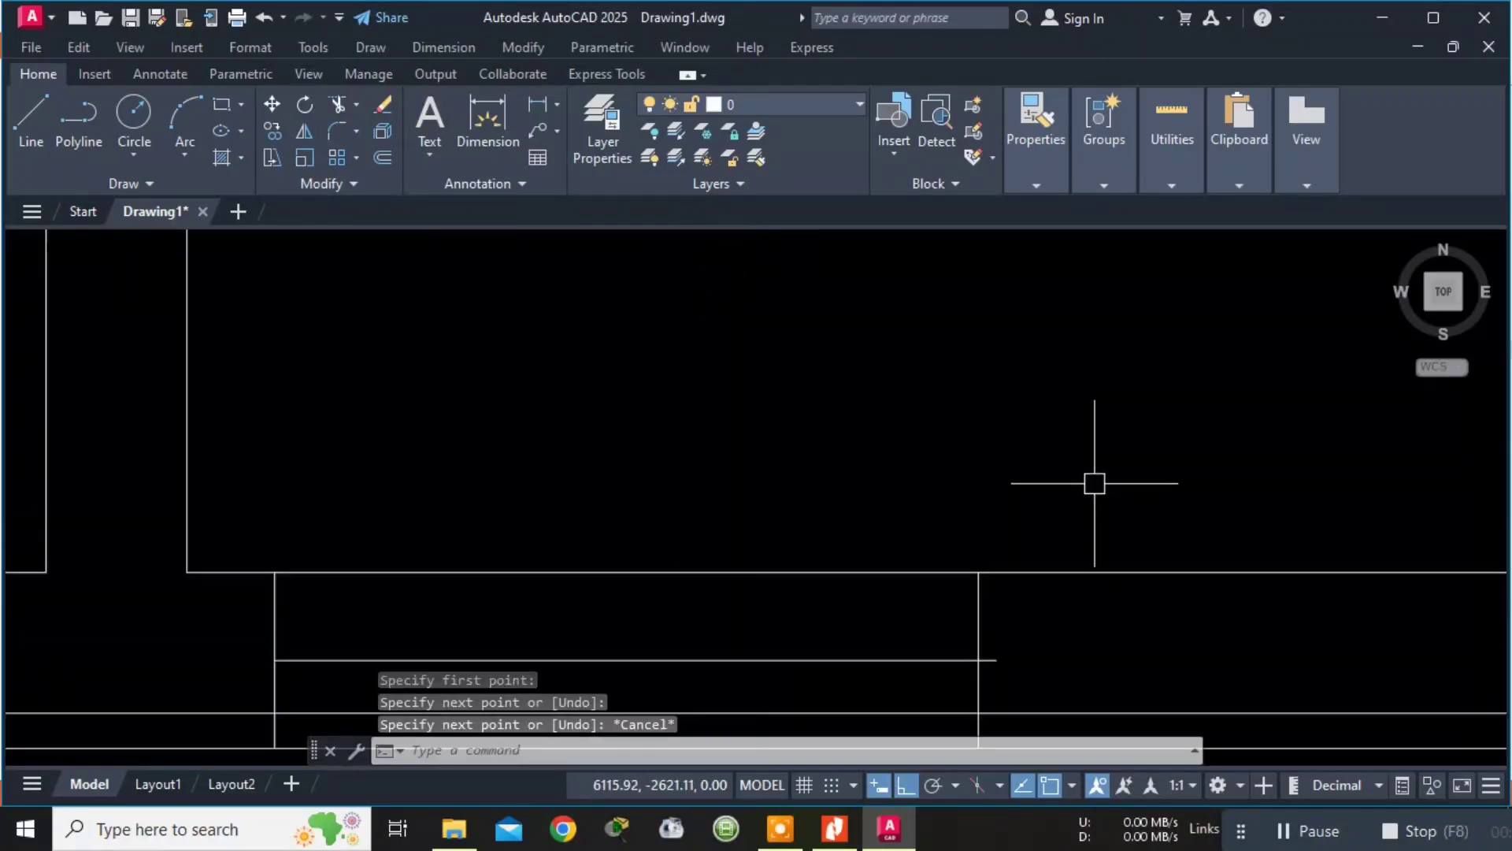
{"action": "key", "text": "Return"}
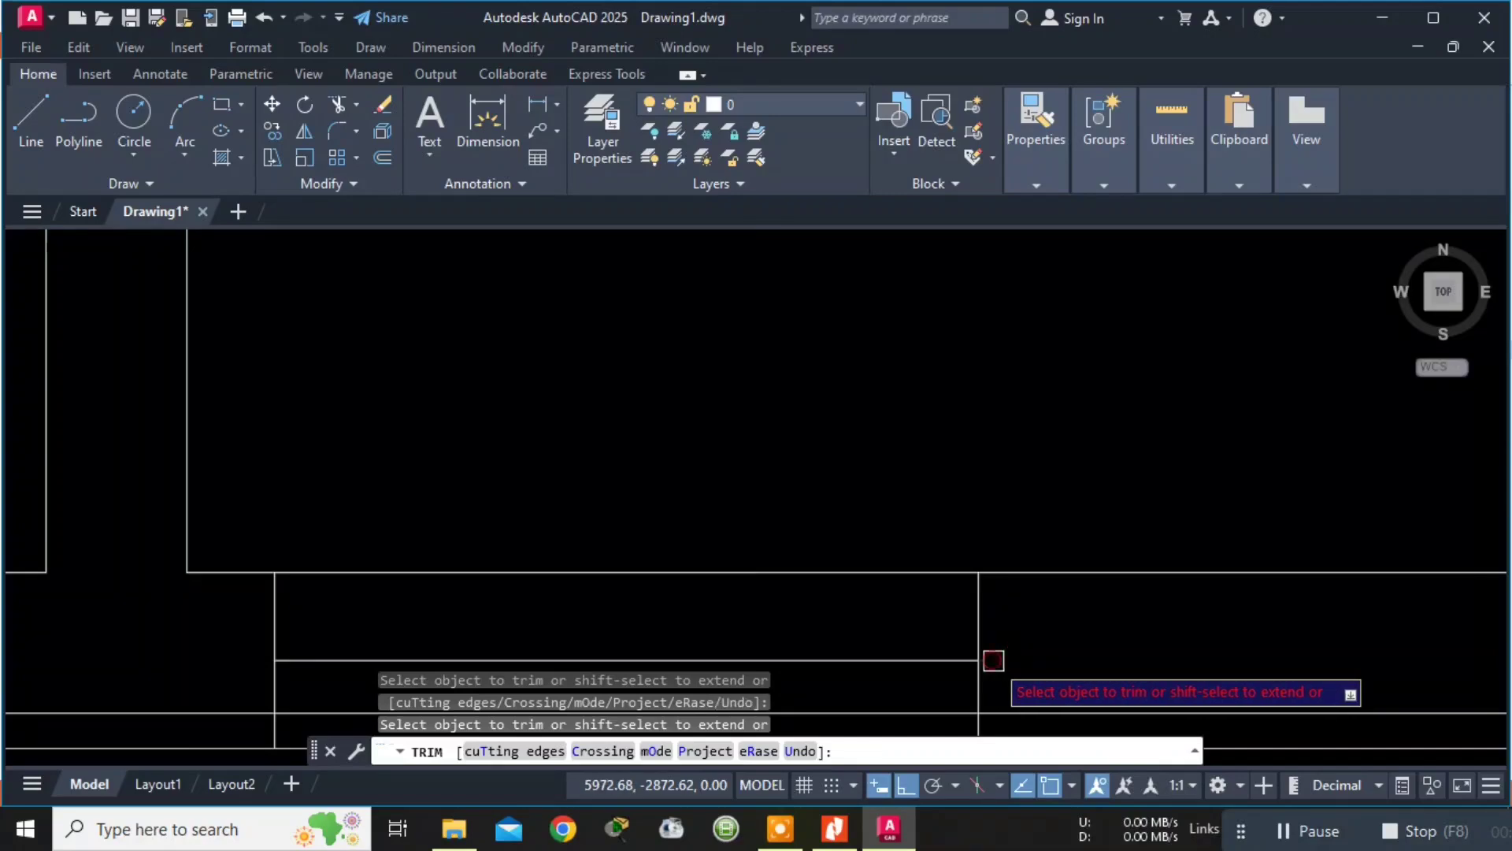
{"action": "scroll", "coordinate": [1000, 631], "scroll_direction": "down", "scroll_amount": 3}
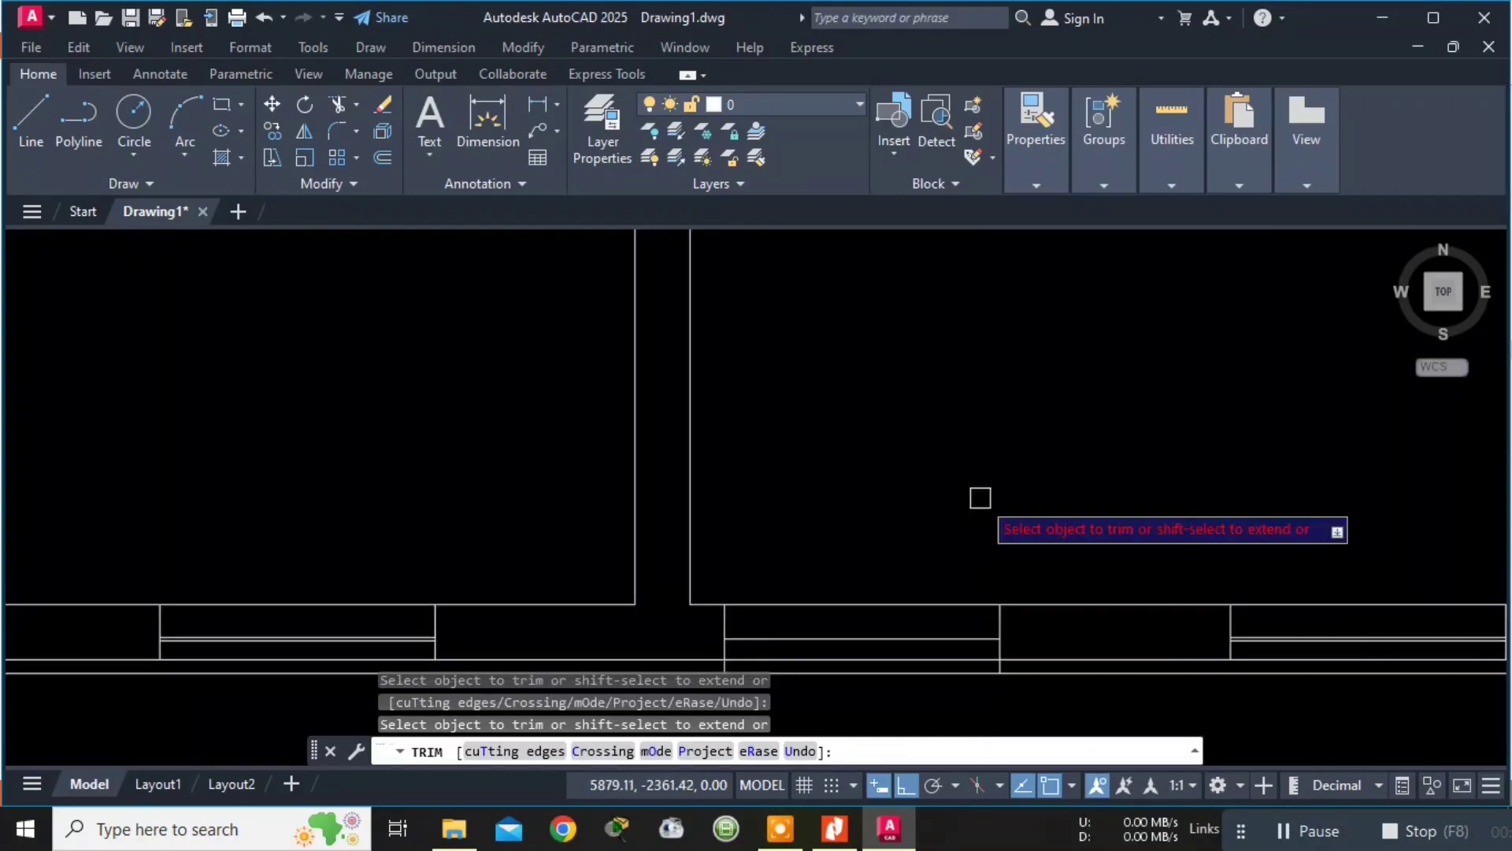
{"action": "key", "text": "Escape"}
Draw a 1000-long vertical door leaf line upward from the horizontal line's end on the left jamb.
{"action": "type", "text": "l"}
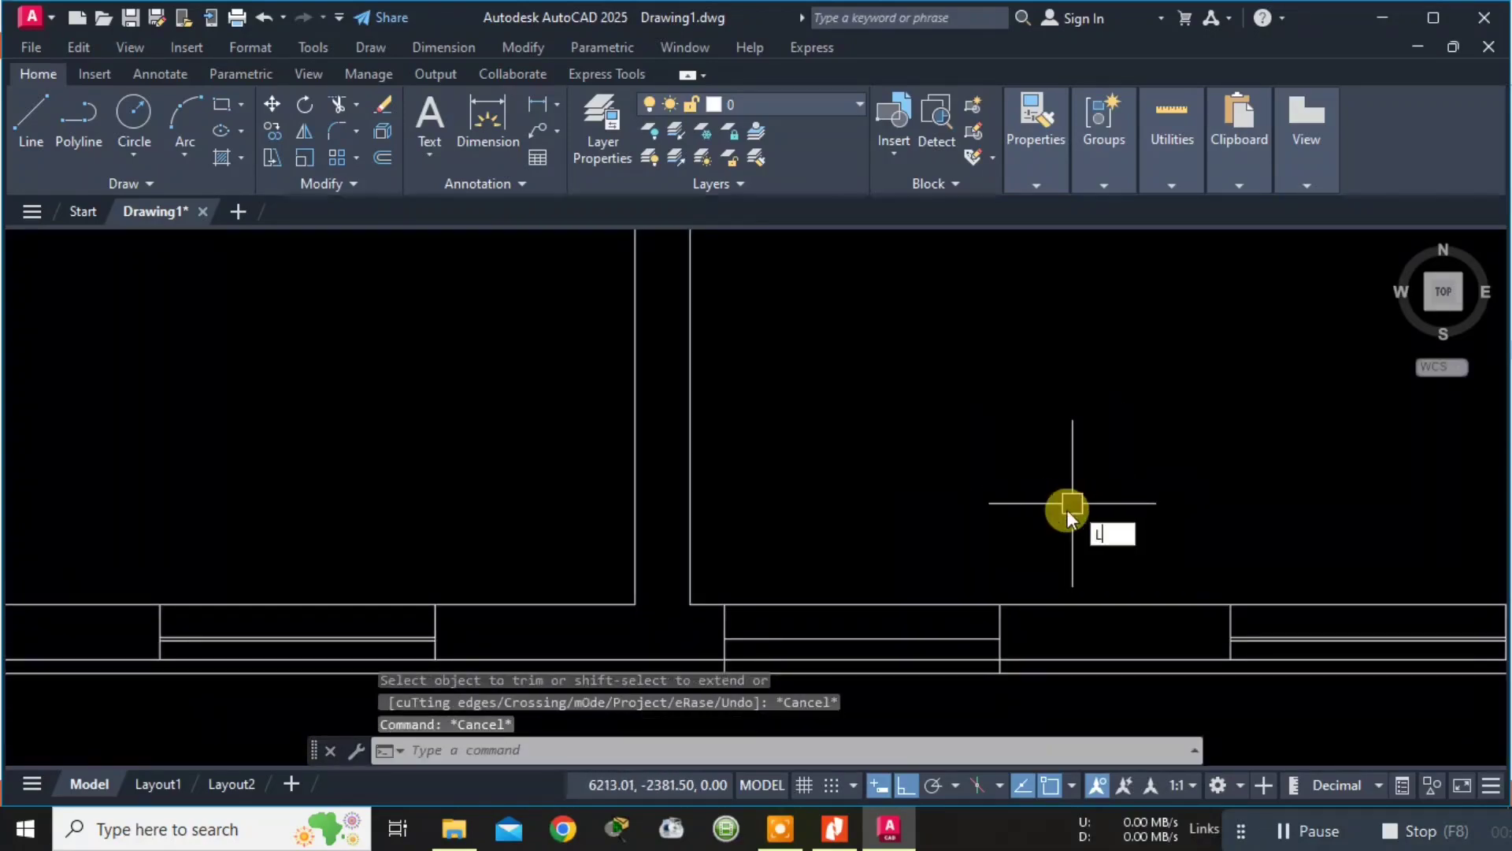
{"action": "key", "text": "Return"}
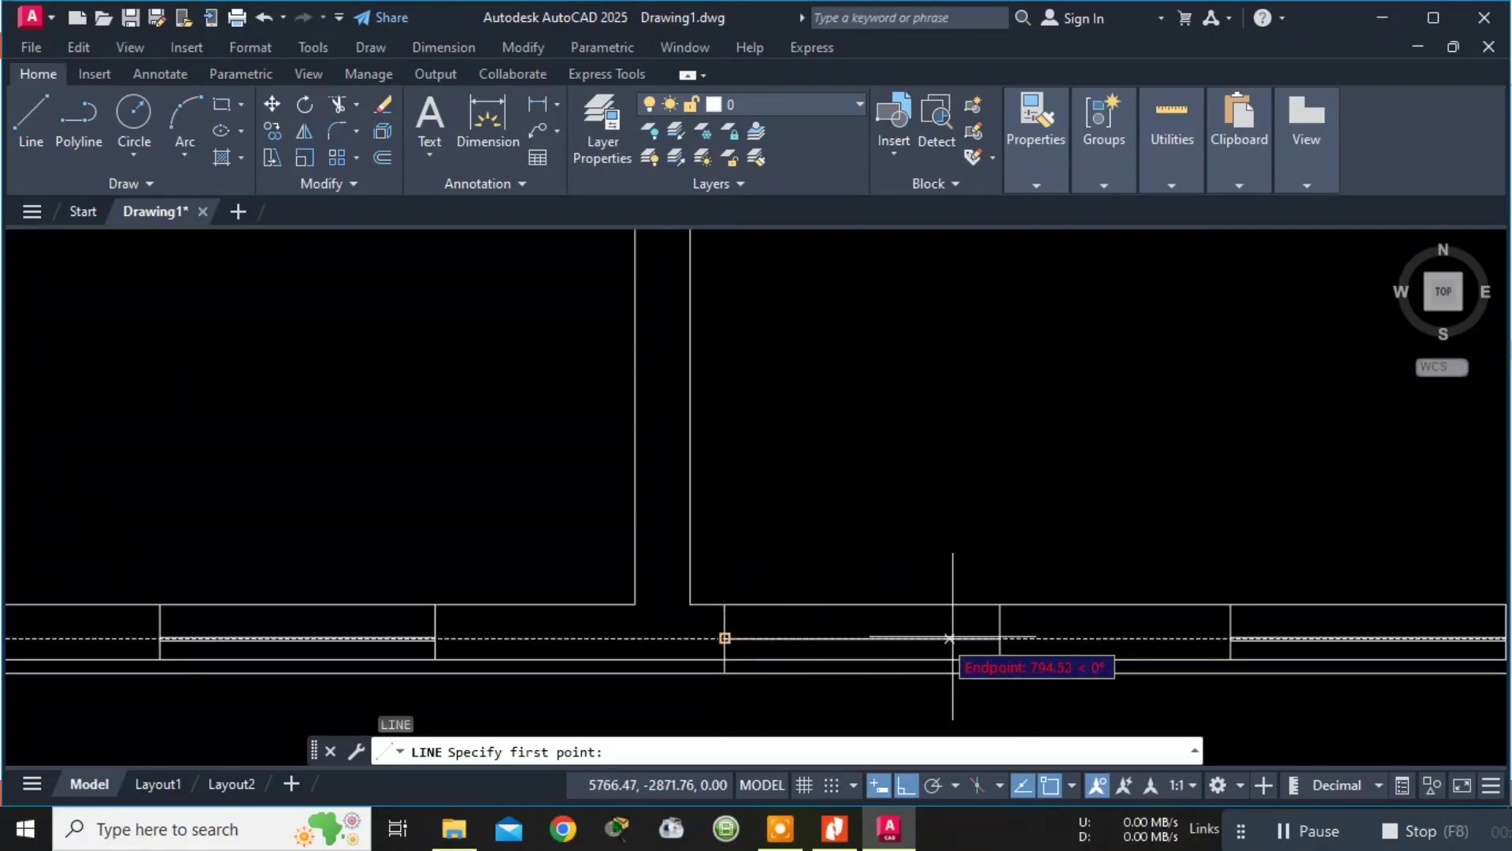
{"action": "left_click", "coordinate": [725, 638]}
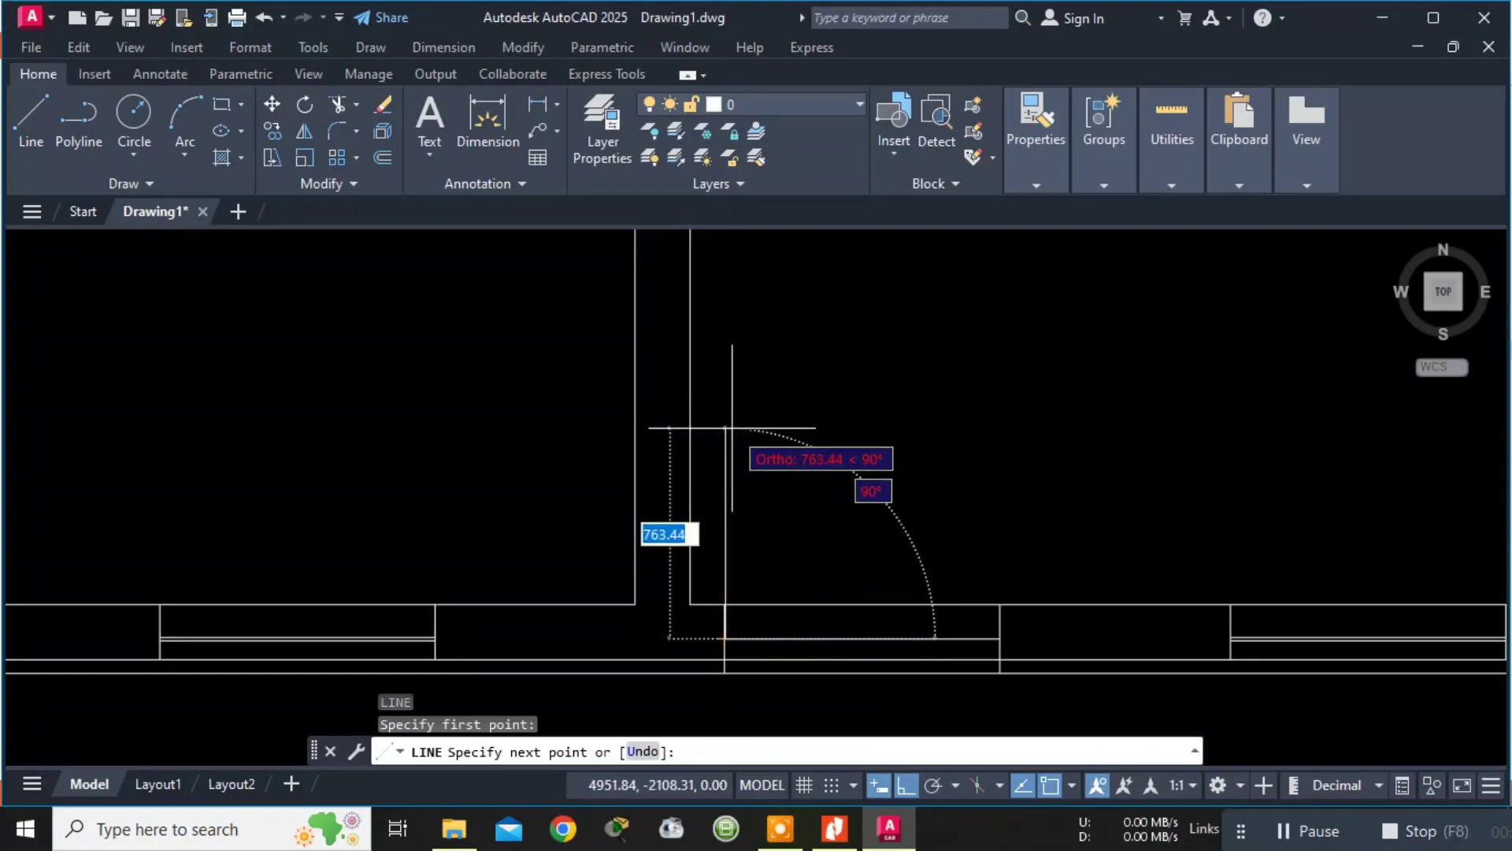
{"action": "type", "text": "1000"}
{"action": "key", "text": "Return"}
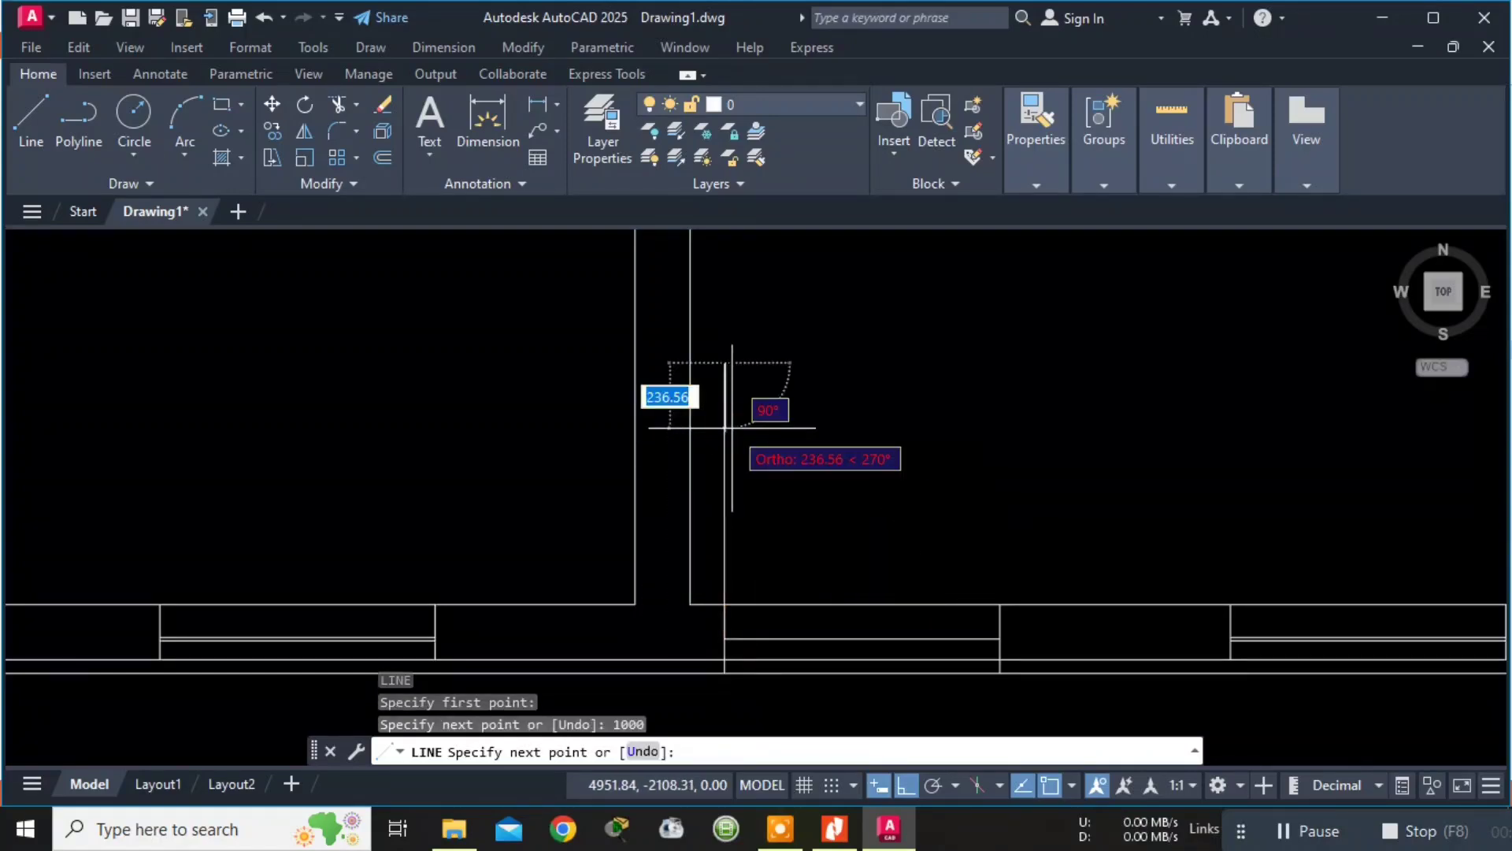
{"action": "key", "text": "Escape"}
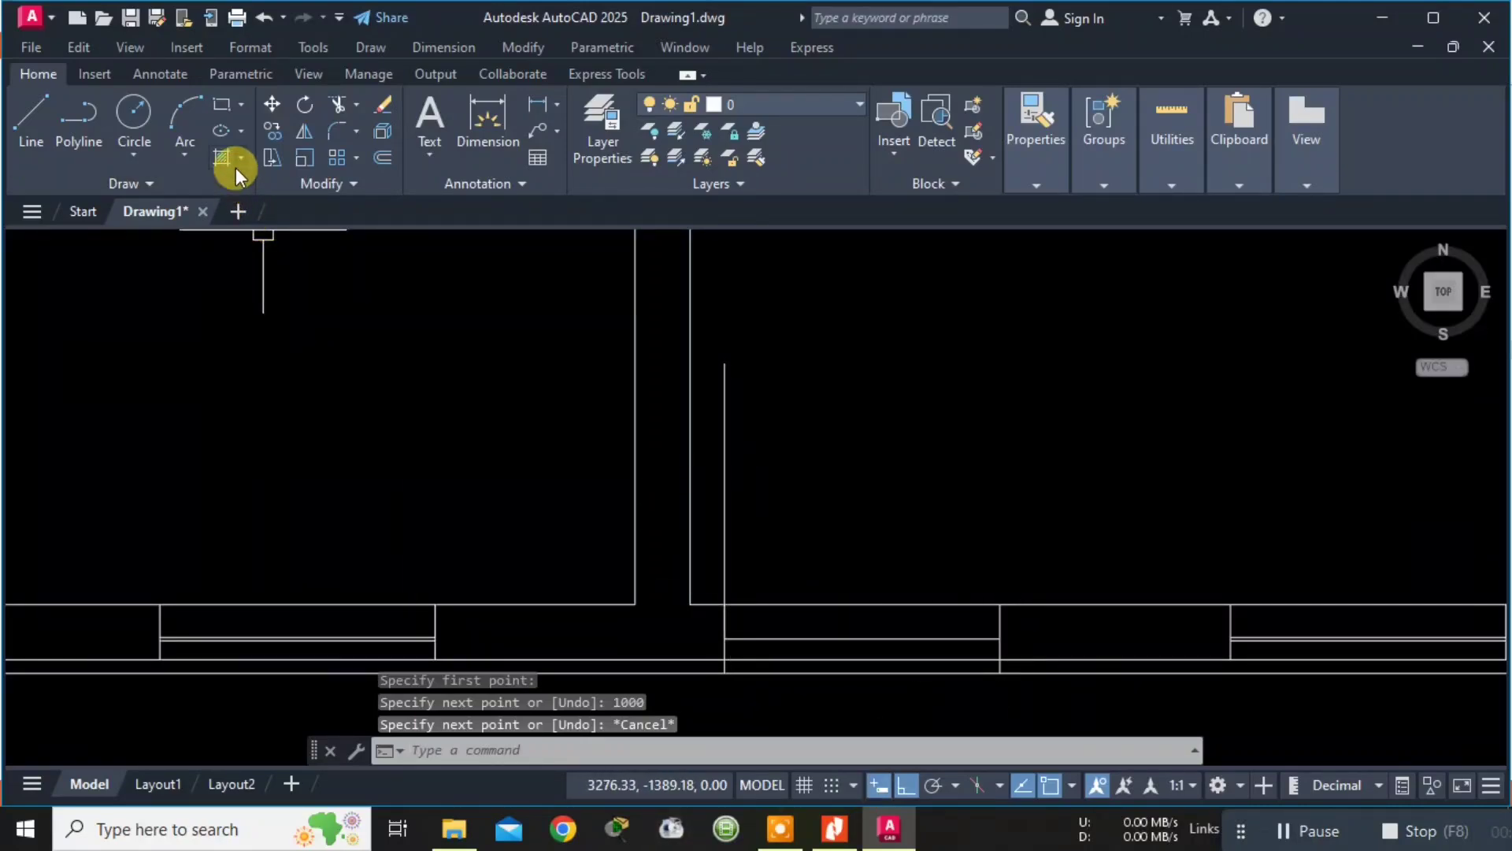
Draw the door swing as a Start, Center, End arc from the right jamb, centred at the leaf's base and ending at the leaf's top.
{"action": "left_click", "coordinate": [185, 154]}
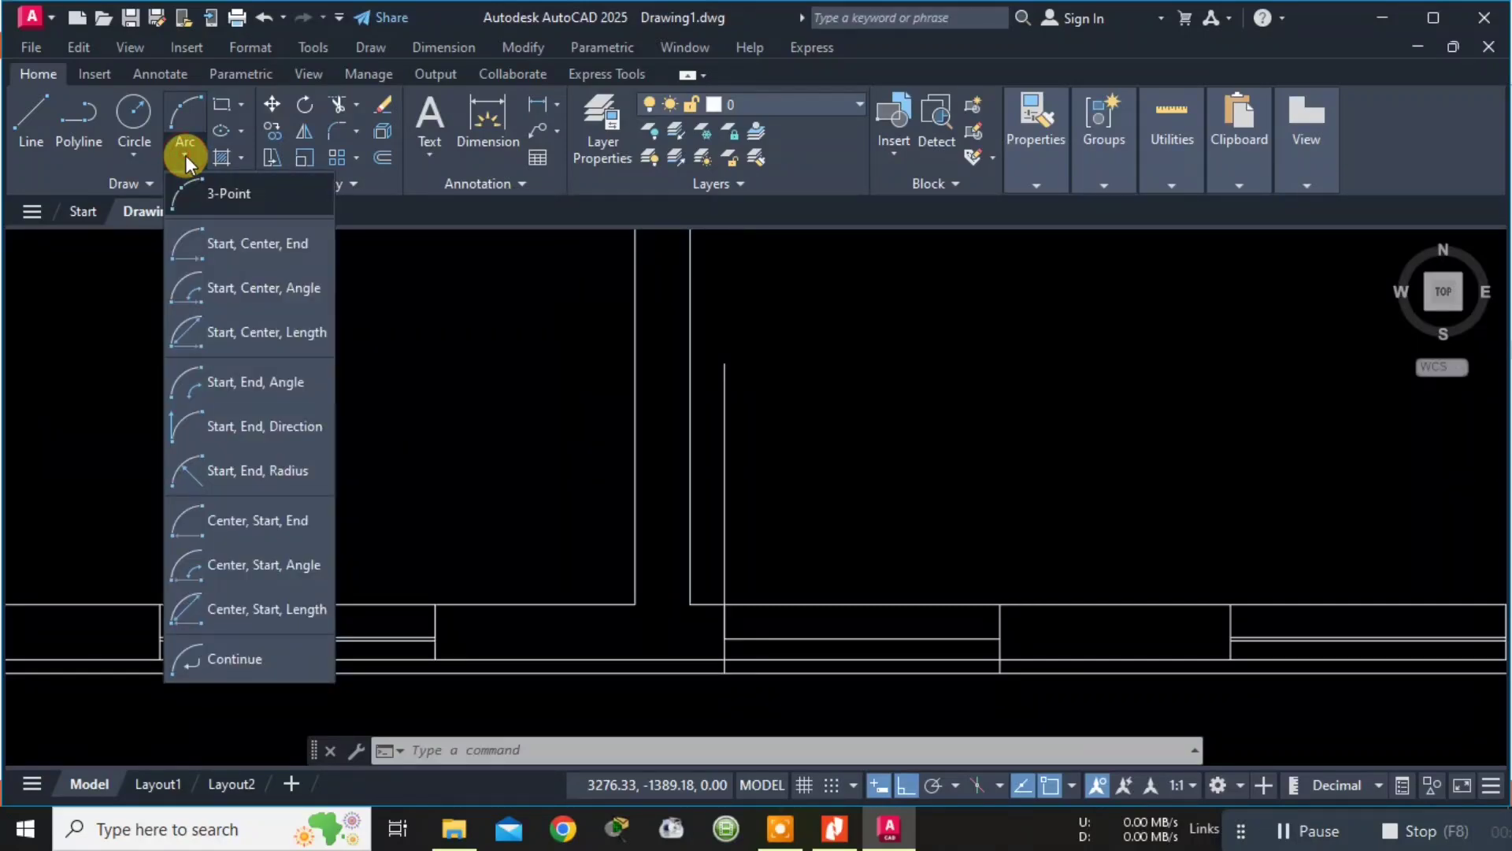
{"action": "left_click", "coordinate": [219, 243]}
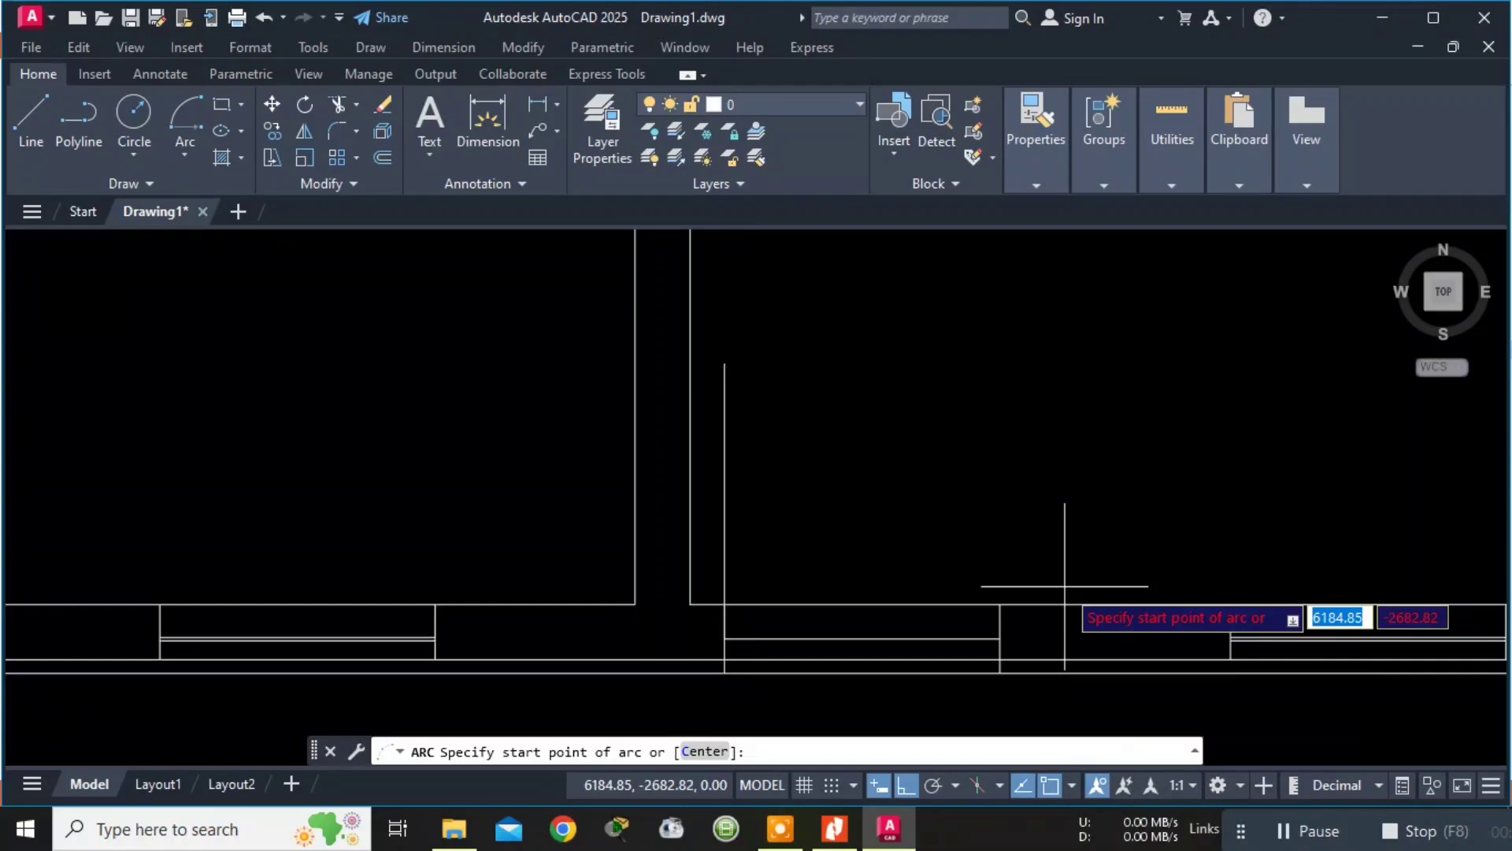
{"action": "left_click", "coordinate": [1000, 638]}
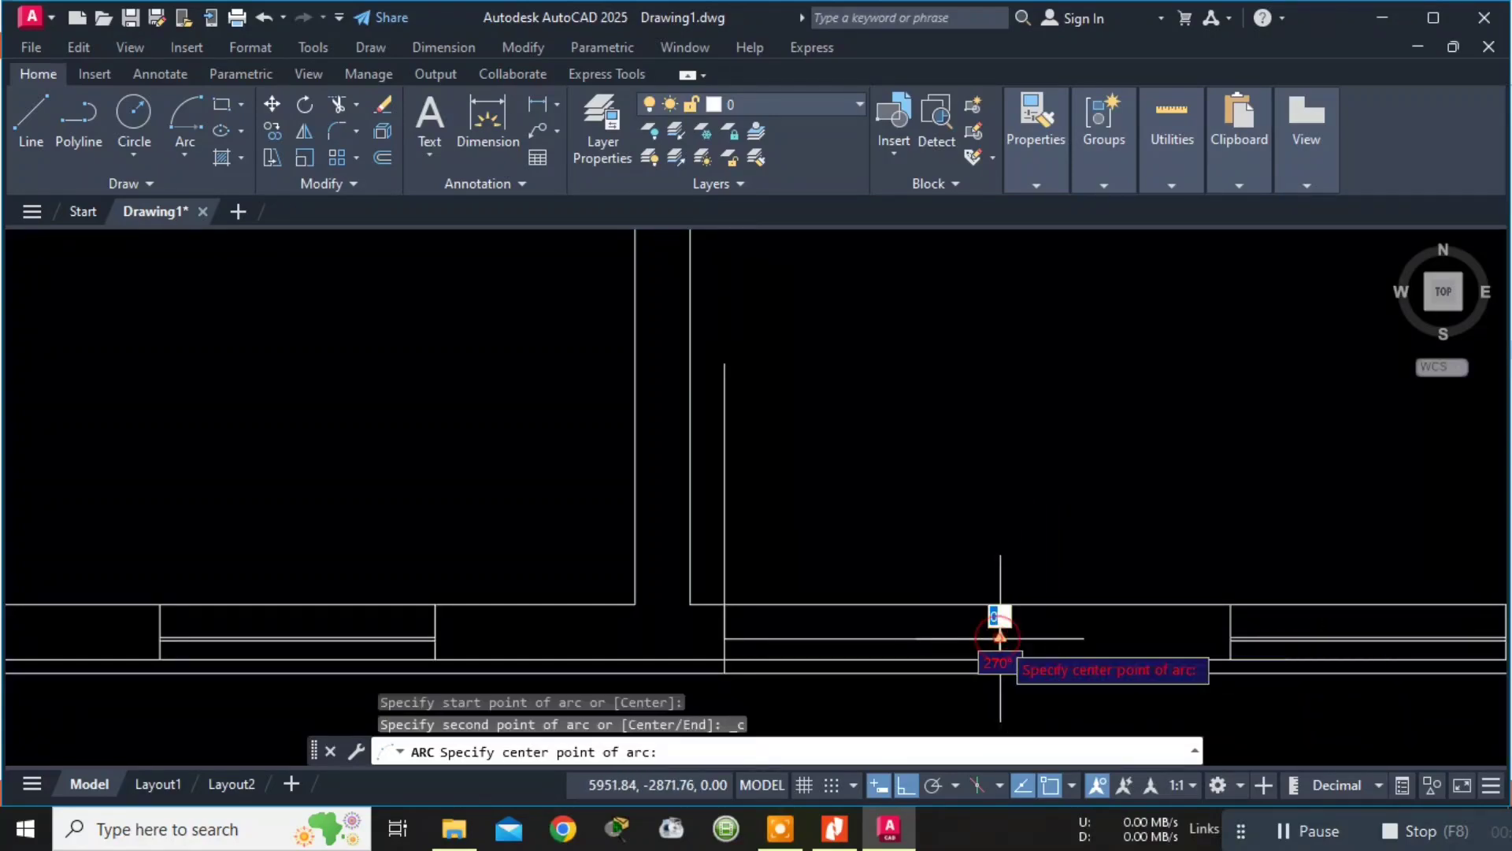
{"action": "left_click", "coordinate": [725, 638]}
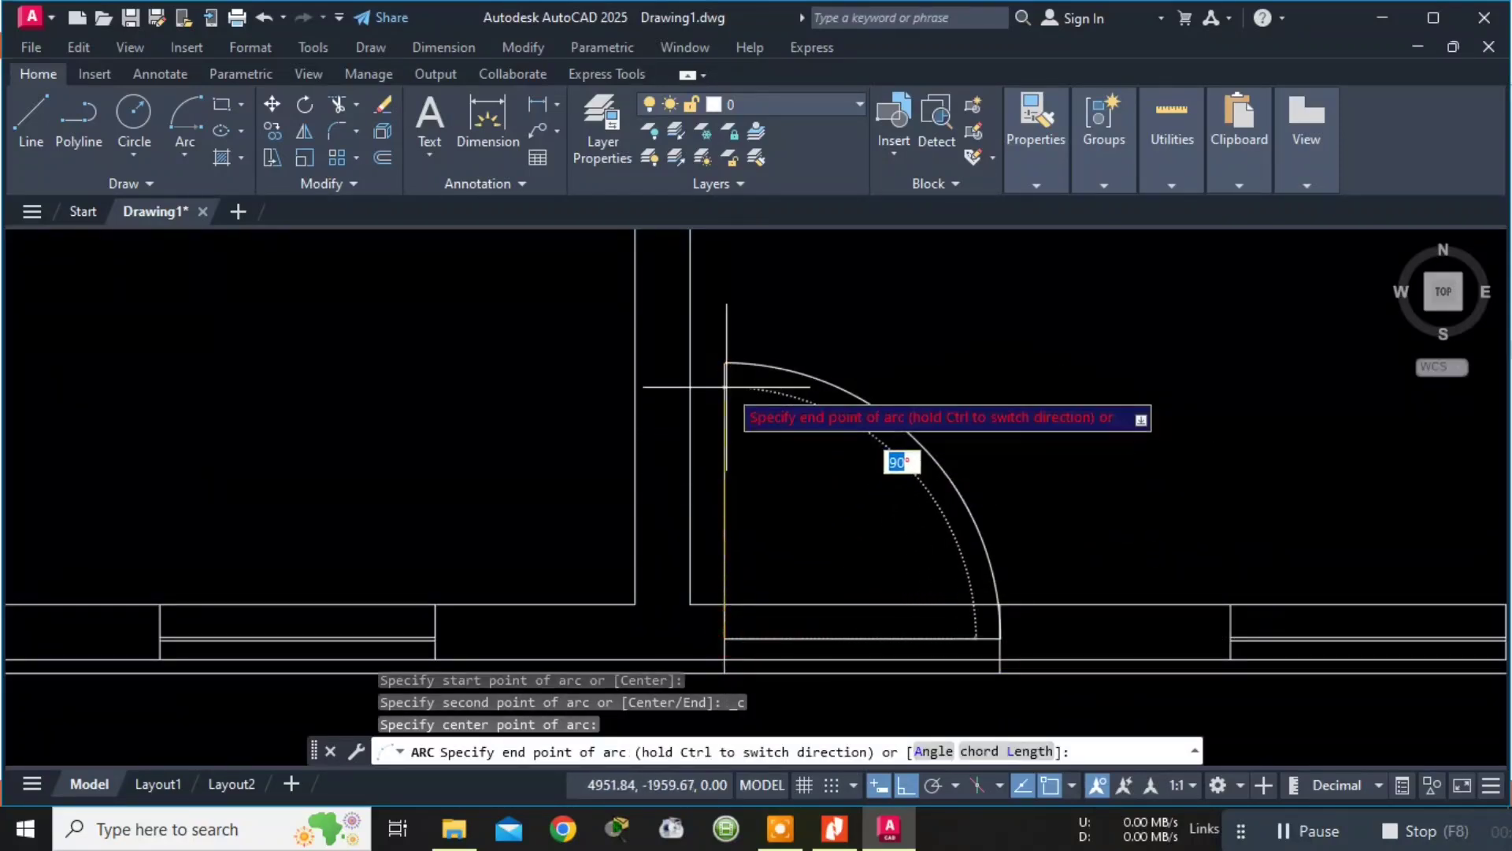
{"action": "left_click", "coordinate": [723, 360]}
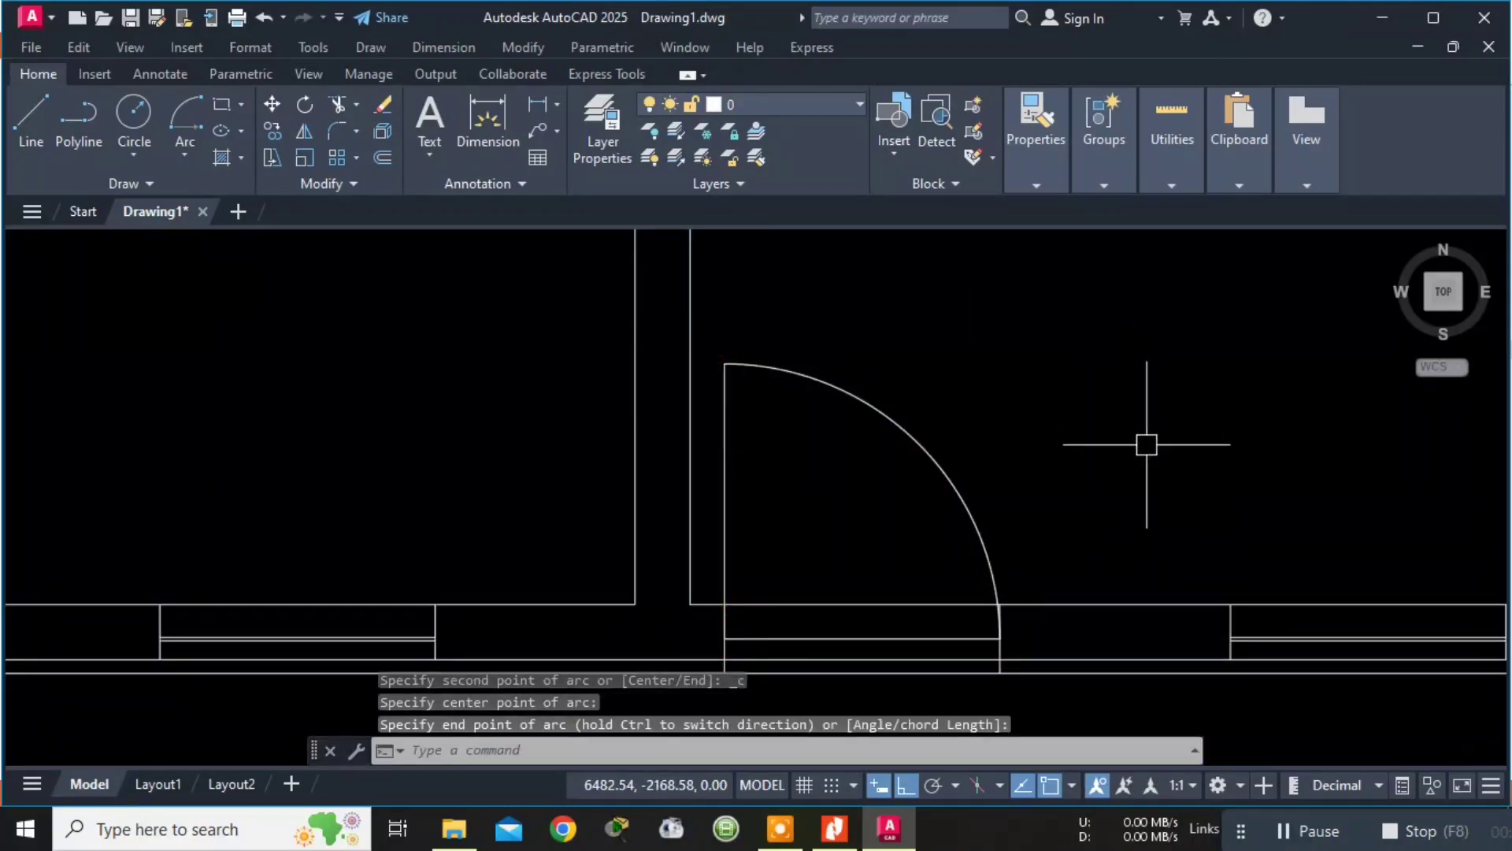
{"action": "scroll", "coordinate": [1147, 444], "scroll_direction": "down", "scroll_amount": 1}
{"action": "middle_click_drag", "start_coordinate": [1147, 444], "coordinate": [1057, 410]}
{"action": "key", "text": "Escape"}
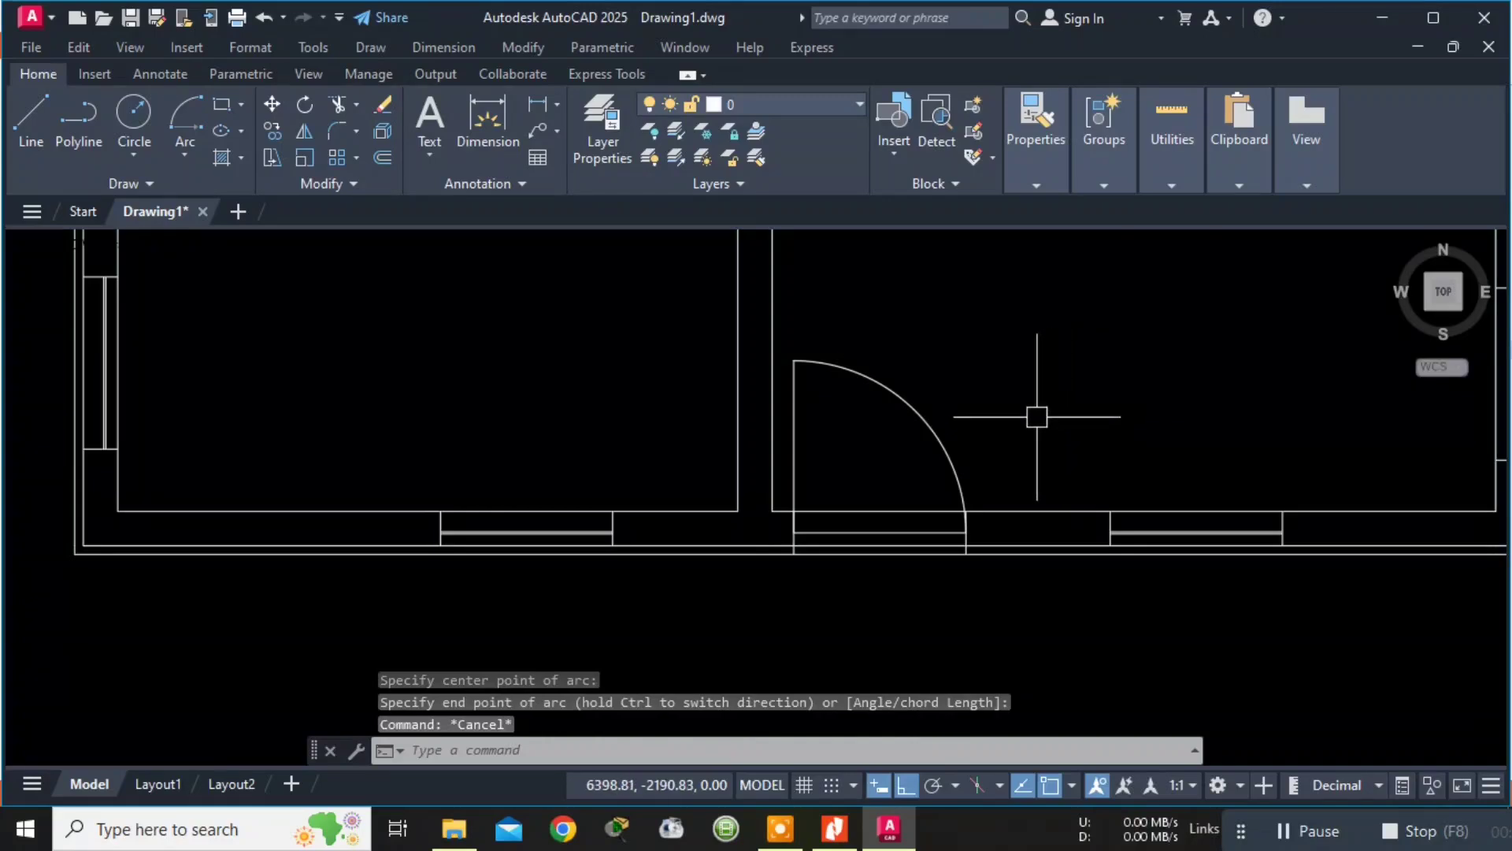
{"action": "scroll", "coordinate": [884, 499], "scroll_direction": "up", "scroll_amount": 4}
{"action": "key", "text": "Escape"}
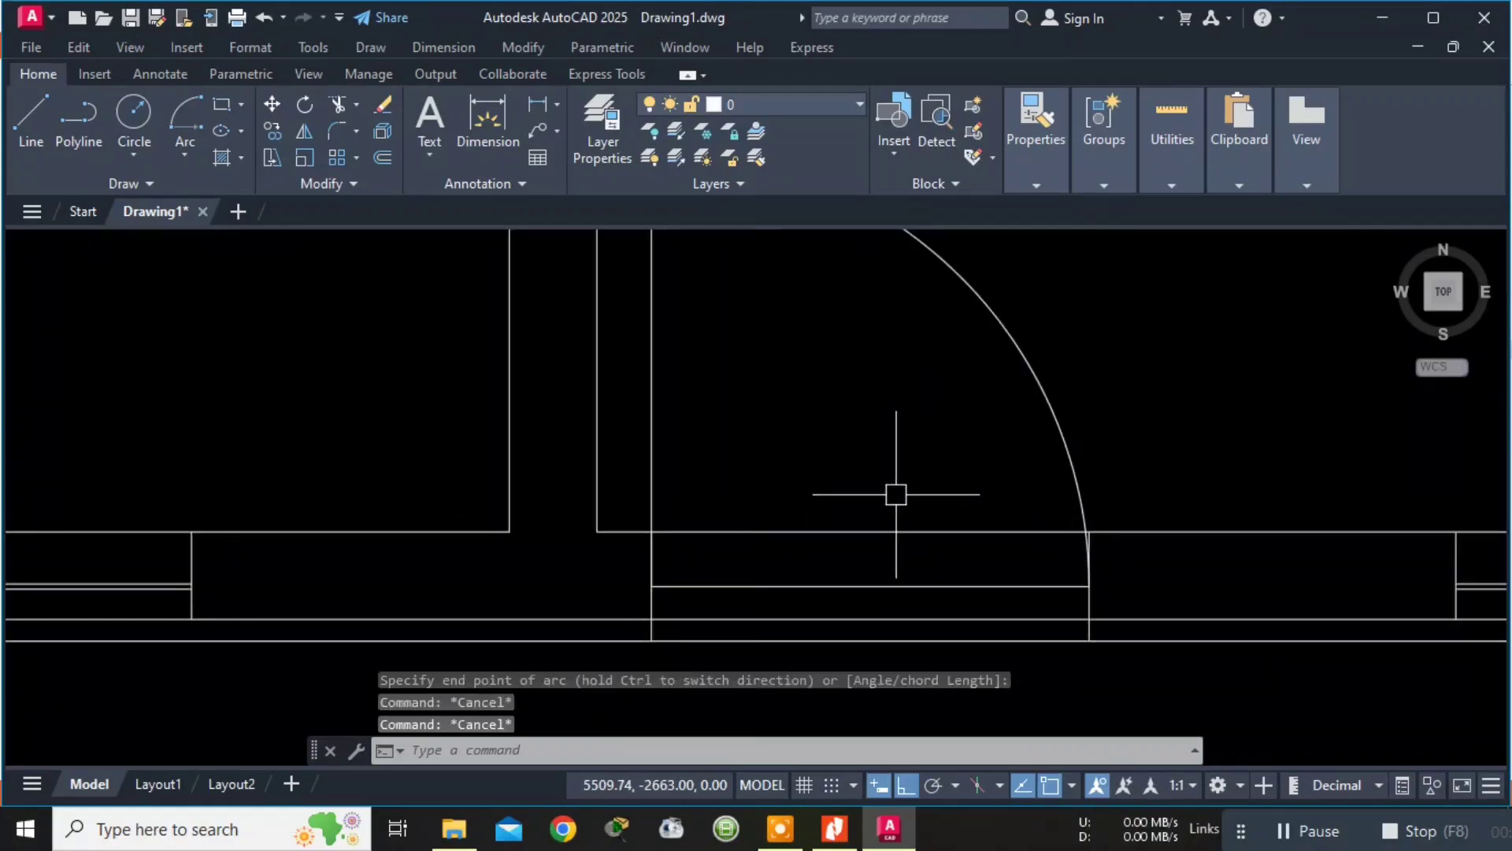
Trim the inner and outer wall lines crossing the door opening in the plan's lower wall.
{"action": "type", "text": "TRIM"}
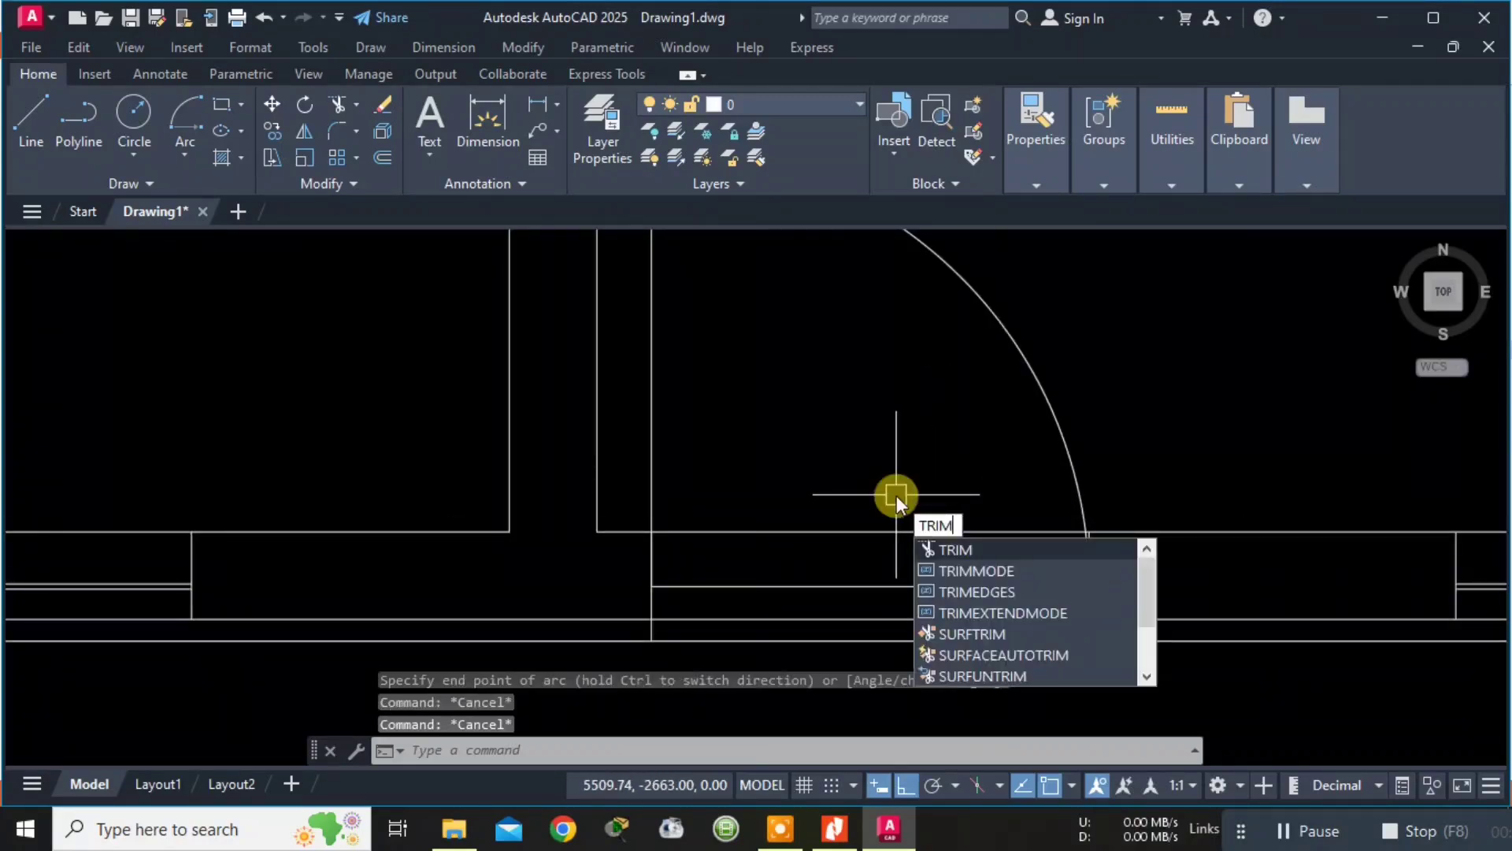
{"action": "key", "text": "Return"}
{"action": "left_click", "coordinate": [887, 528]}
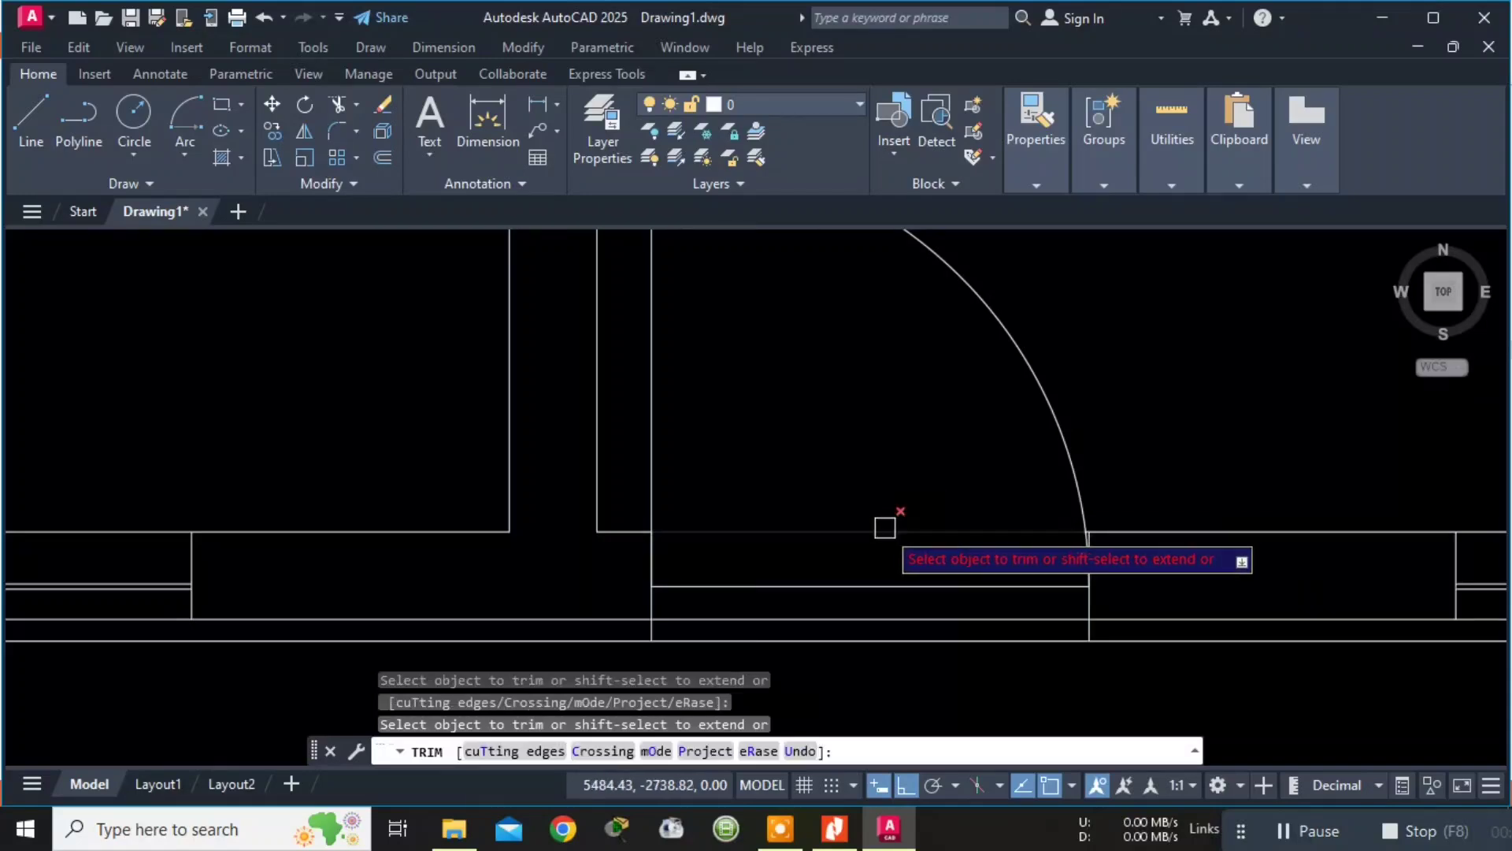
{"action": "left_click", "coordinate": [746, 619]}
{"action": "scroll", "coordinate": [864, 637], "scroll_direction": "down", "scroll_amount": 1}
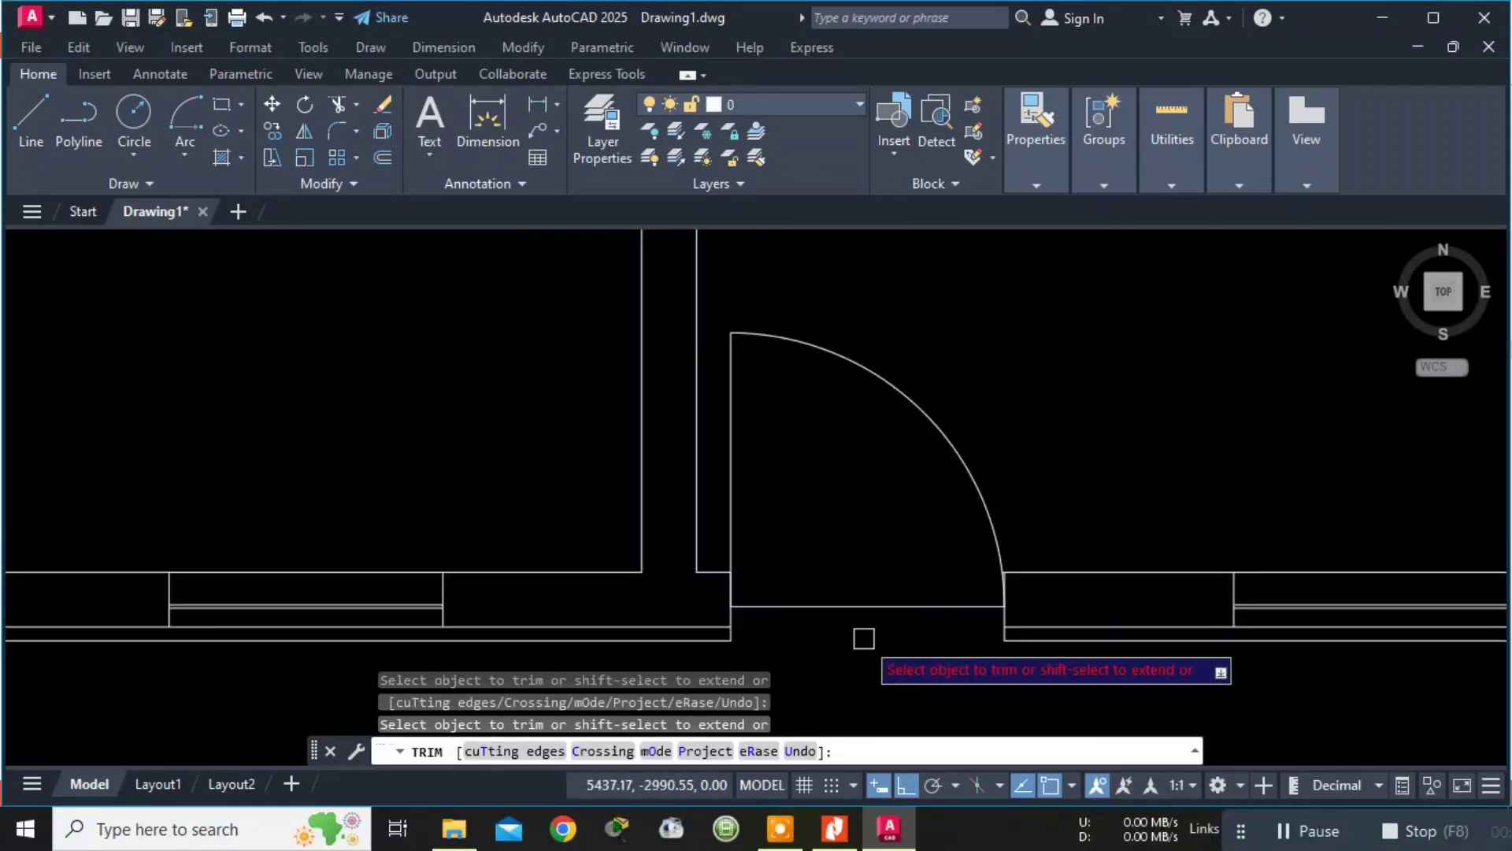
{"action": "key", "text": "Escape"}
{"action": "scroll", "coordinate": [1189, 466], "scroll_direction": "down", "scroll_amount": 2}
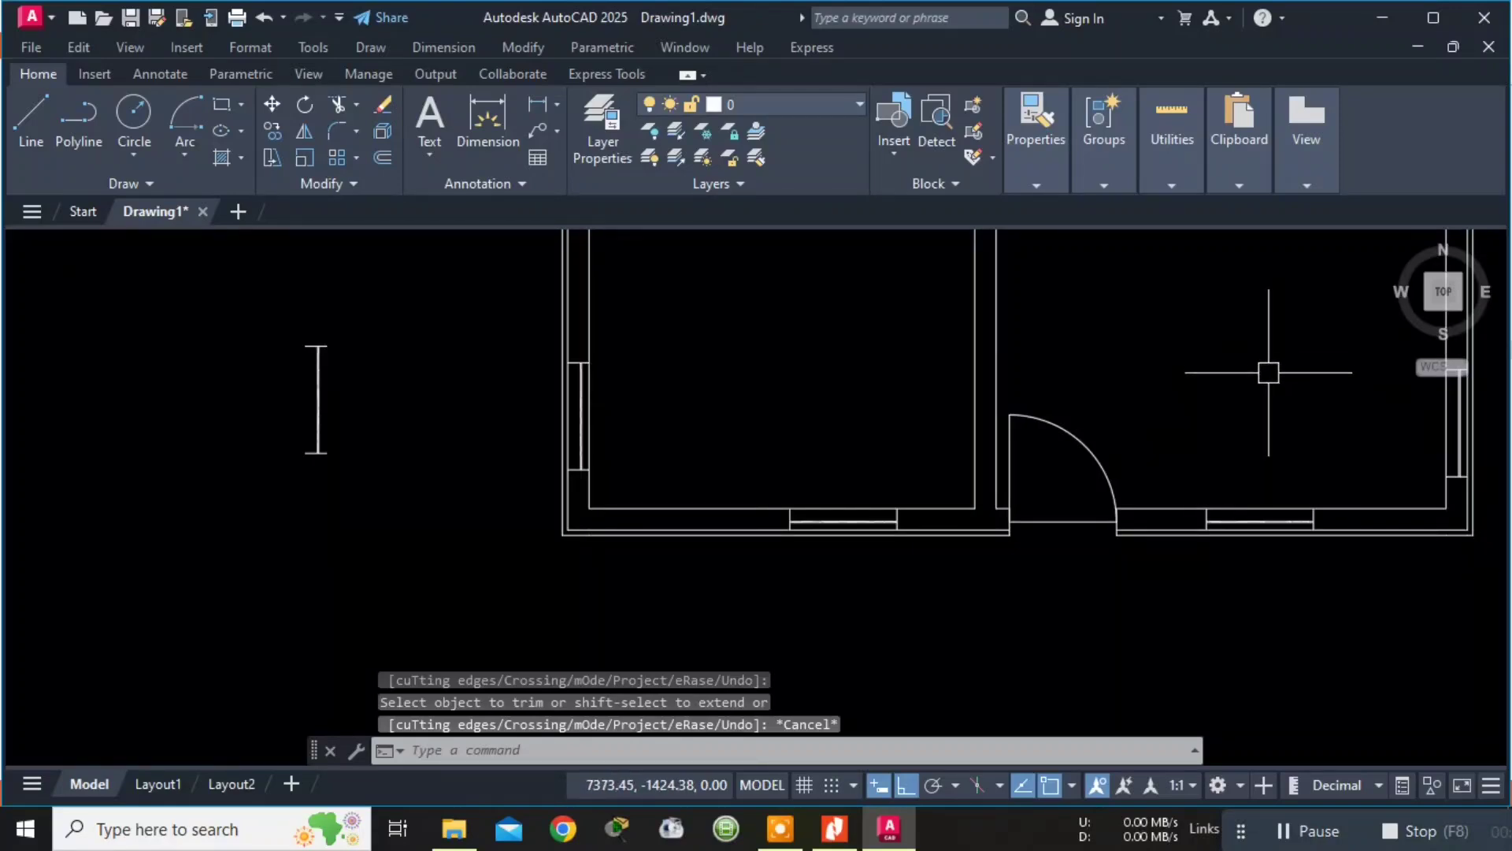
{"action": "middle_click_drag", "start_coordinate": [1269, 375], "coordinate": [1143, 521]}
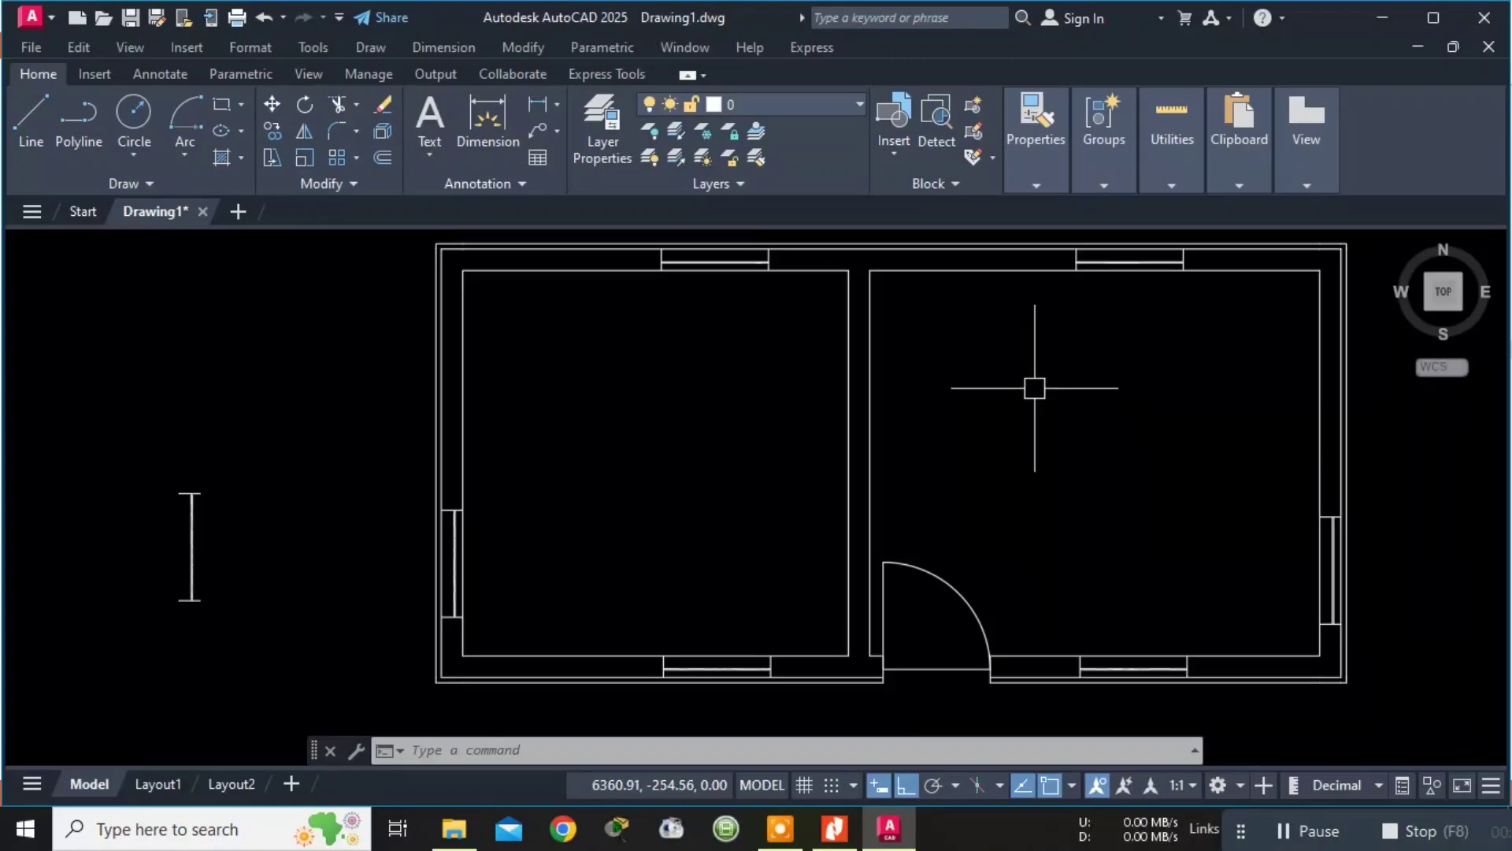
Switch to Nitro Pro to check the upper D1 door in the reference plan, and return to the AutoCAD drawing.
{"action": "key", "text": "alt+Tab"}
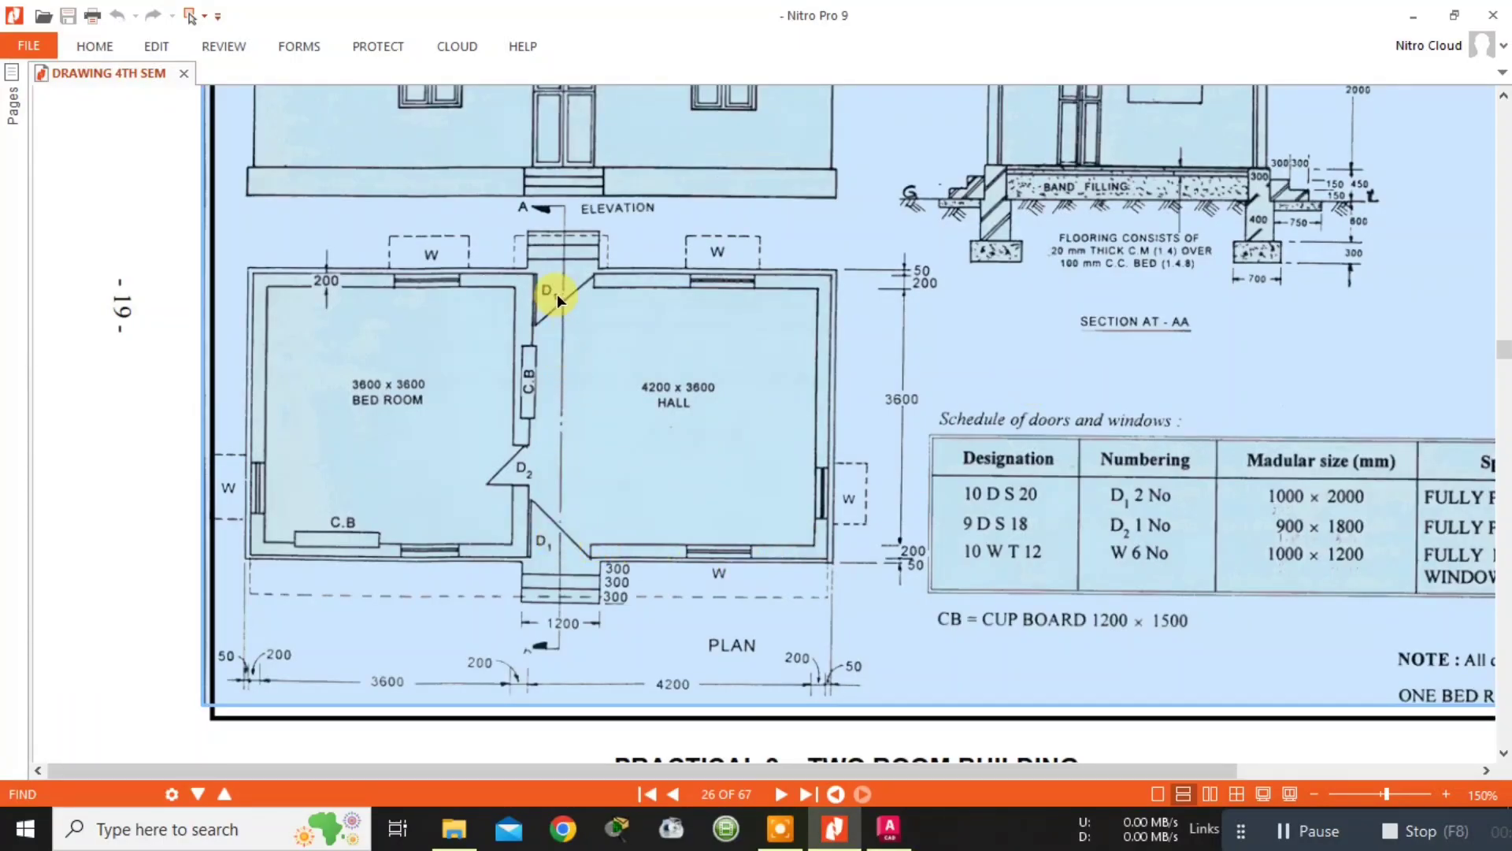
{"action": "key", "text": "alt+Tab"}
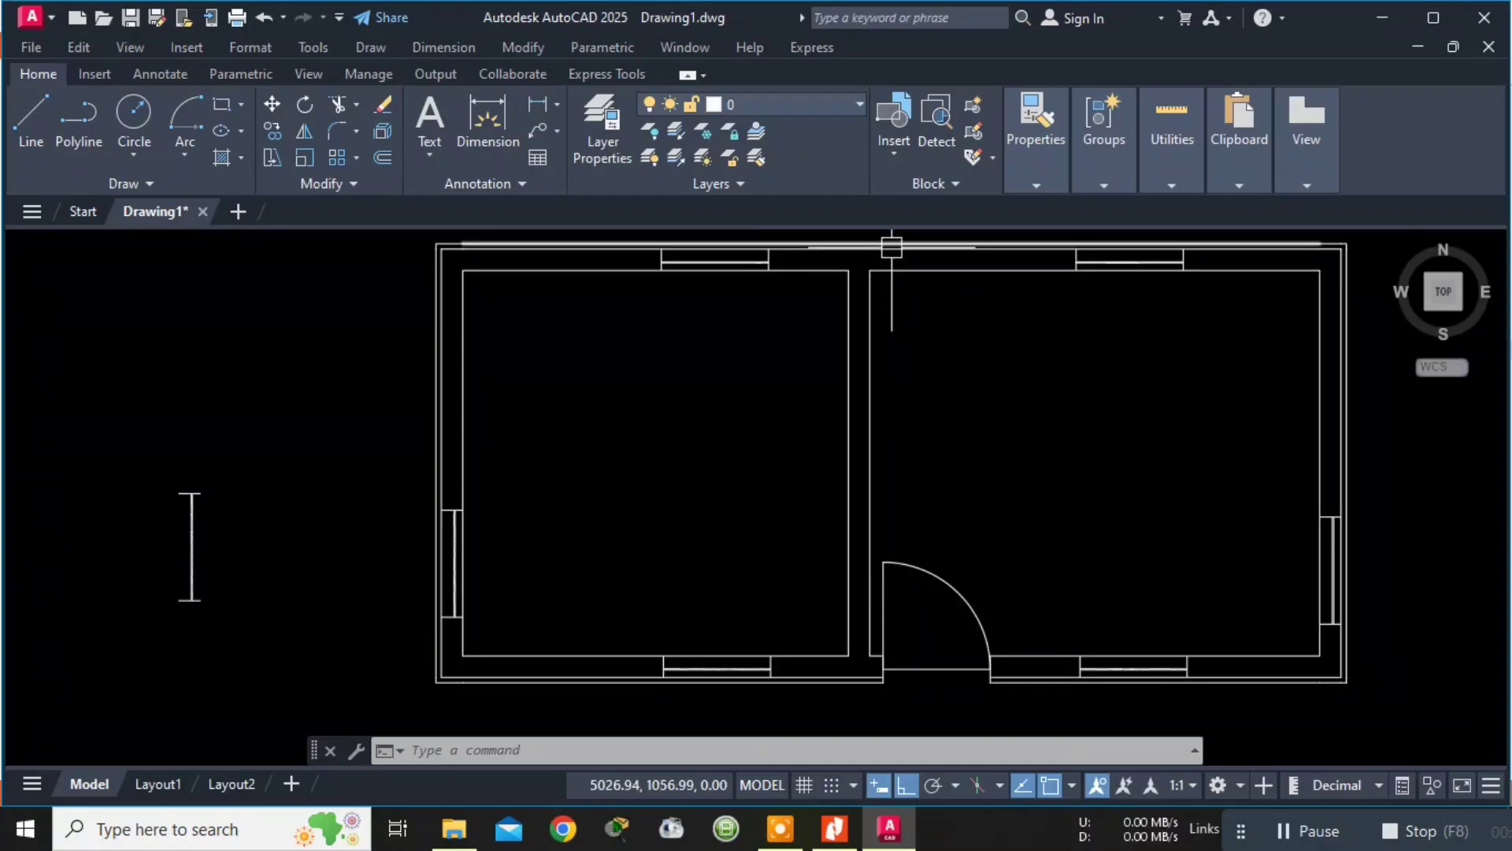
{"action": "key", "text": "Escape"}
{"action": "key", "text": "Escape"}
{"action": "key", "text": "Escape"}
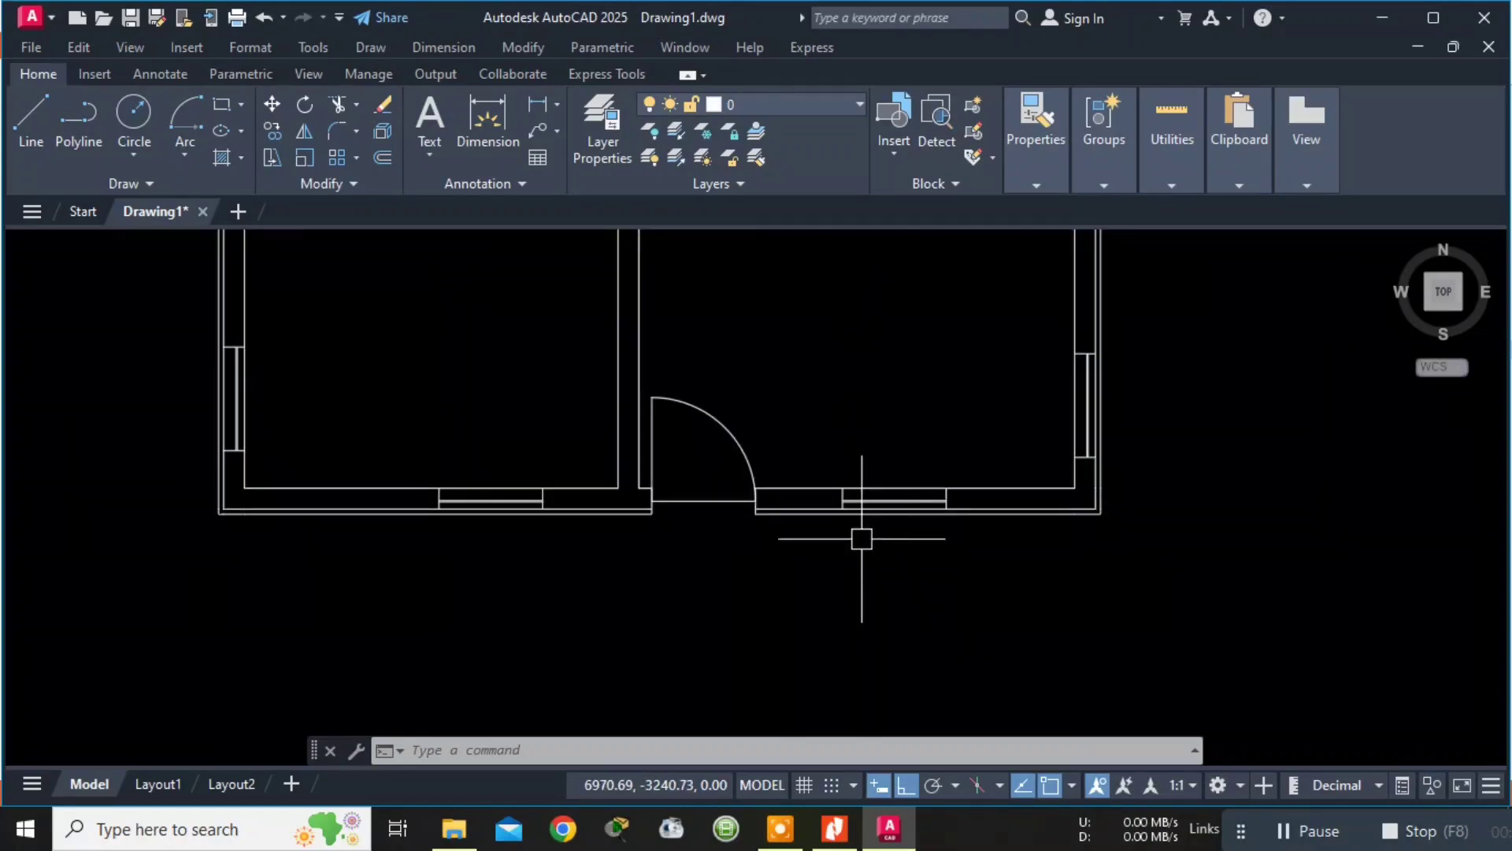
Copy the lower door's threshold line, leaf and swing arc about 5320 units east into the clear area outside the plan.
{"action": "type", "text": "PY"}
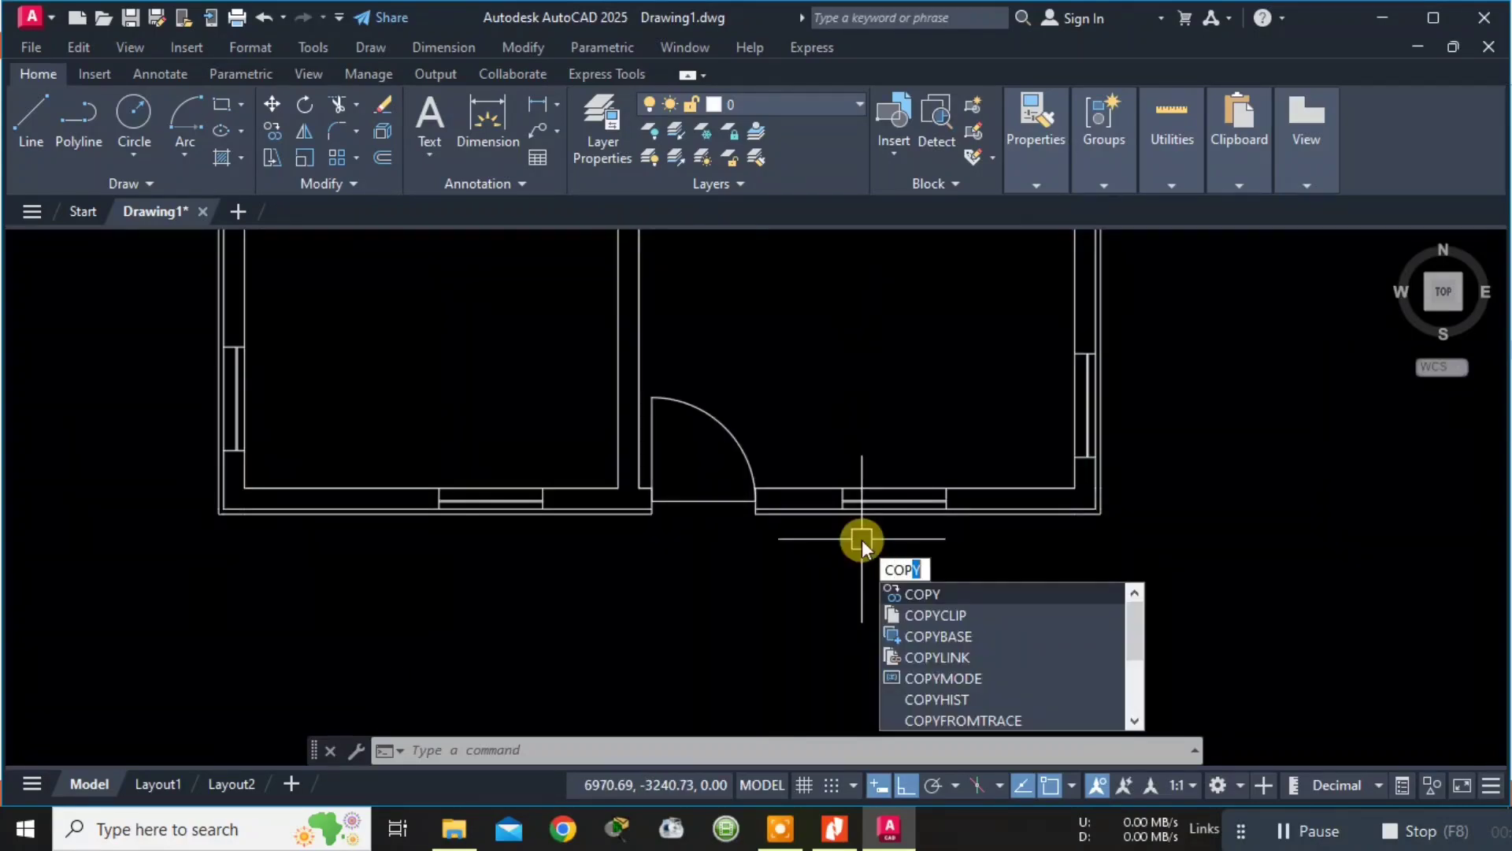
{"action": "key", "text": "Return"}
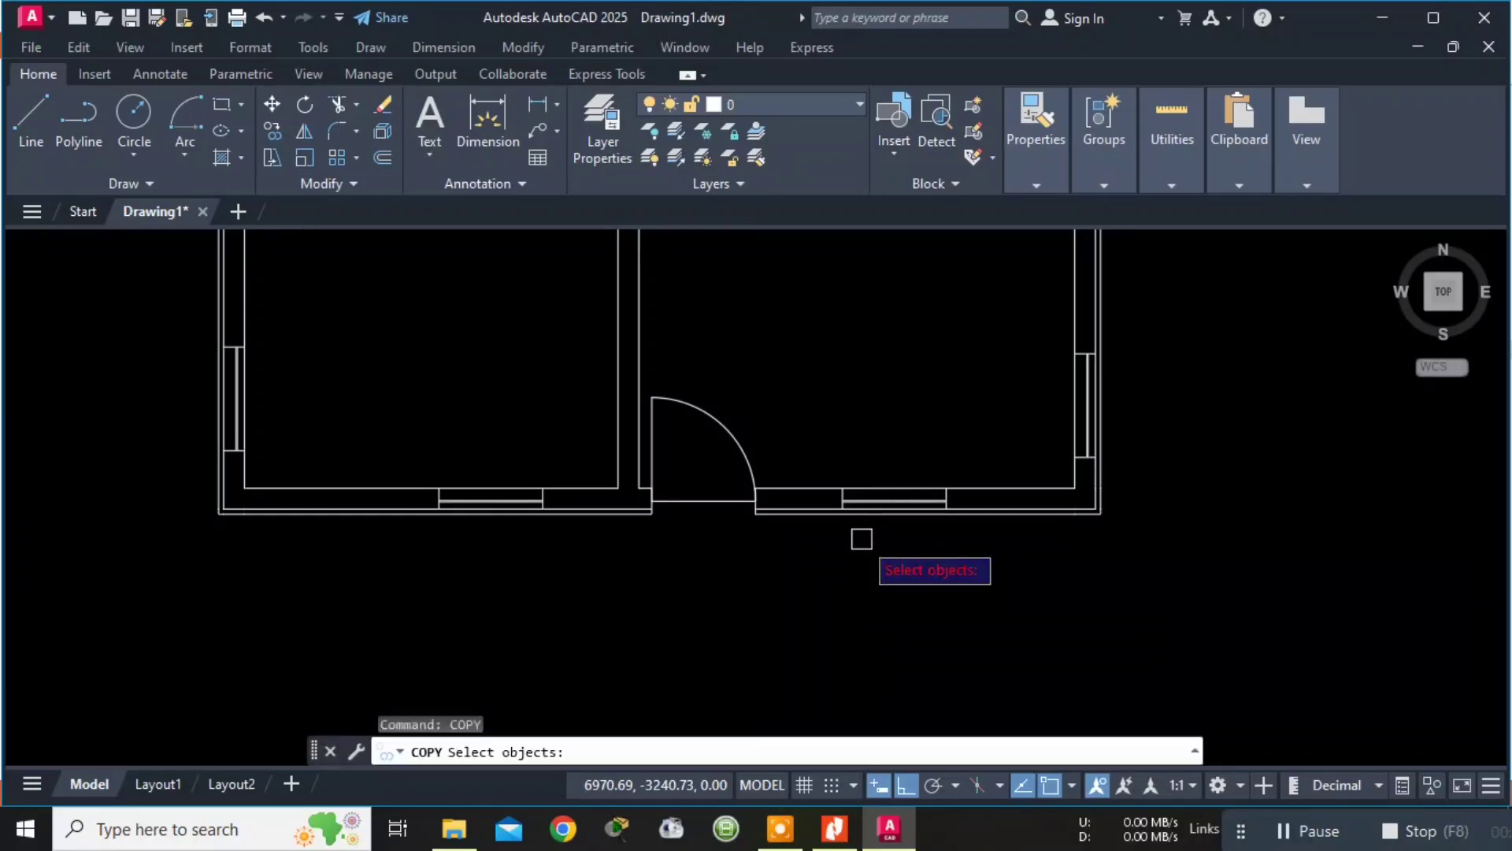
{"action": "scroll", "coordinate": [862, 538], "scroll_direction": "up", "scroll_amount": 5}
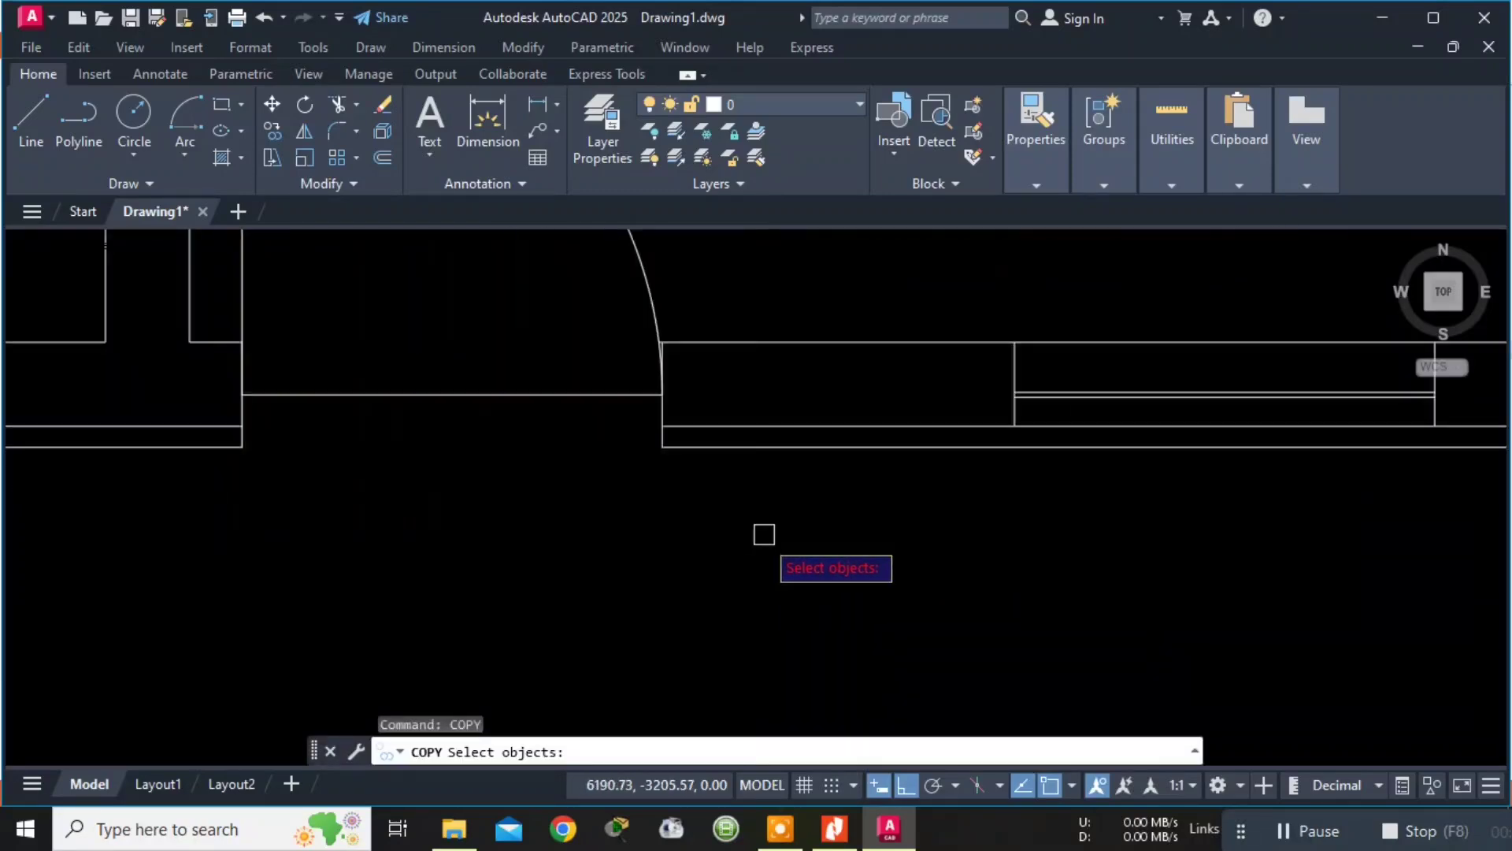
{"action": "left_click", "coordinate": [502, 396]}
{"action": "scroll", "coordinate": [506, 410], "scroll_direction": "down", "scroll_amount": 4}
{"action": "middle_click_drag", "start_coordinate": [513, 427], "coordinate": [524, 516]}
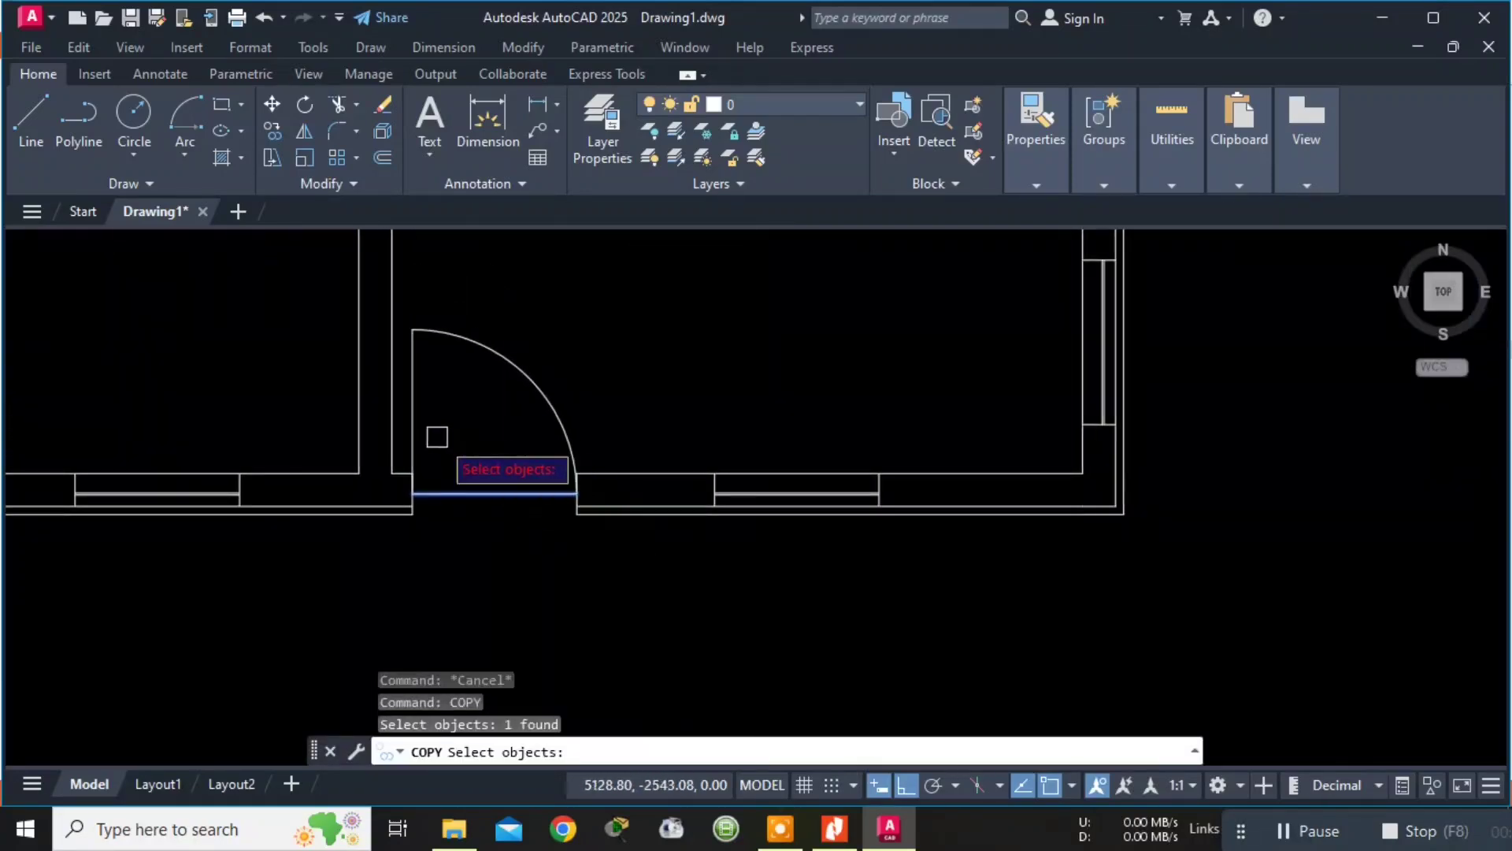
{"action": "left_click", "coordinate": [419, 428]}
{"action": "left_click", "coordinate": [532, 388]}
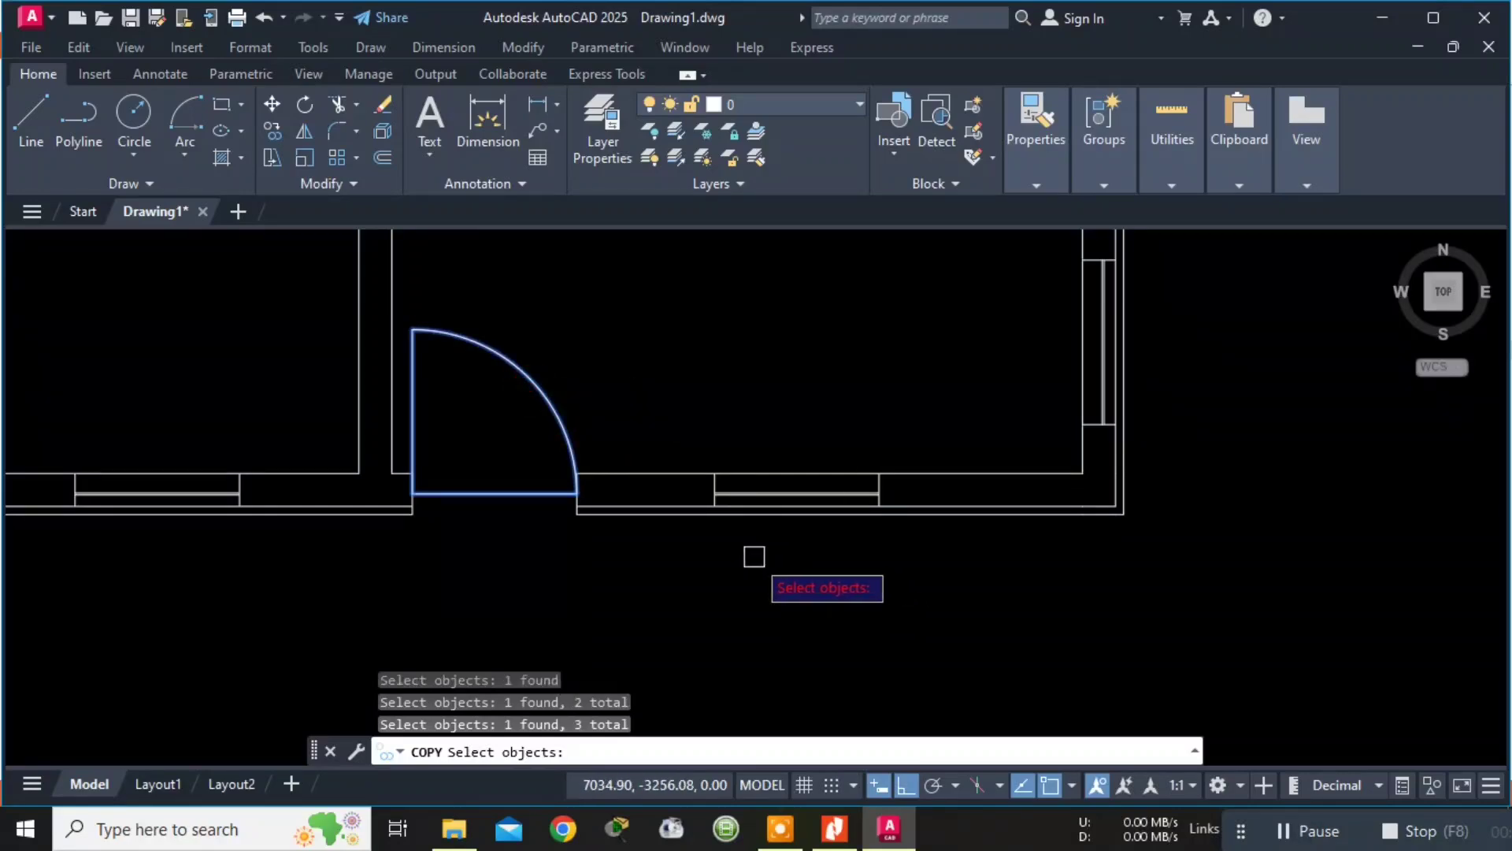
{"action": "key", "text": "Return"}
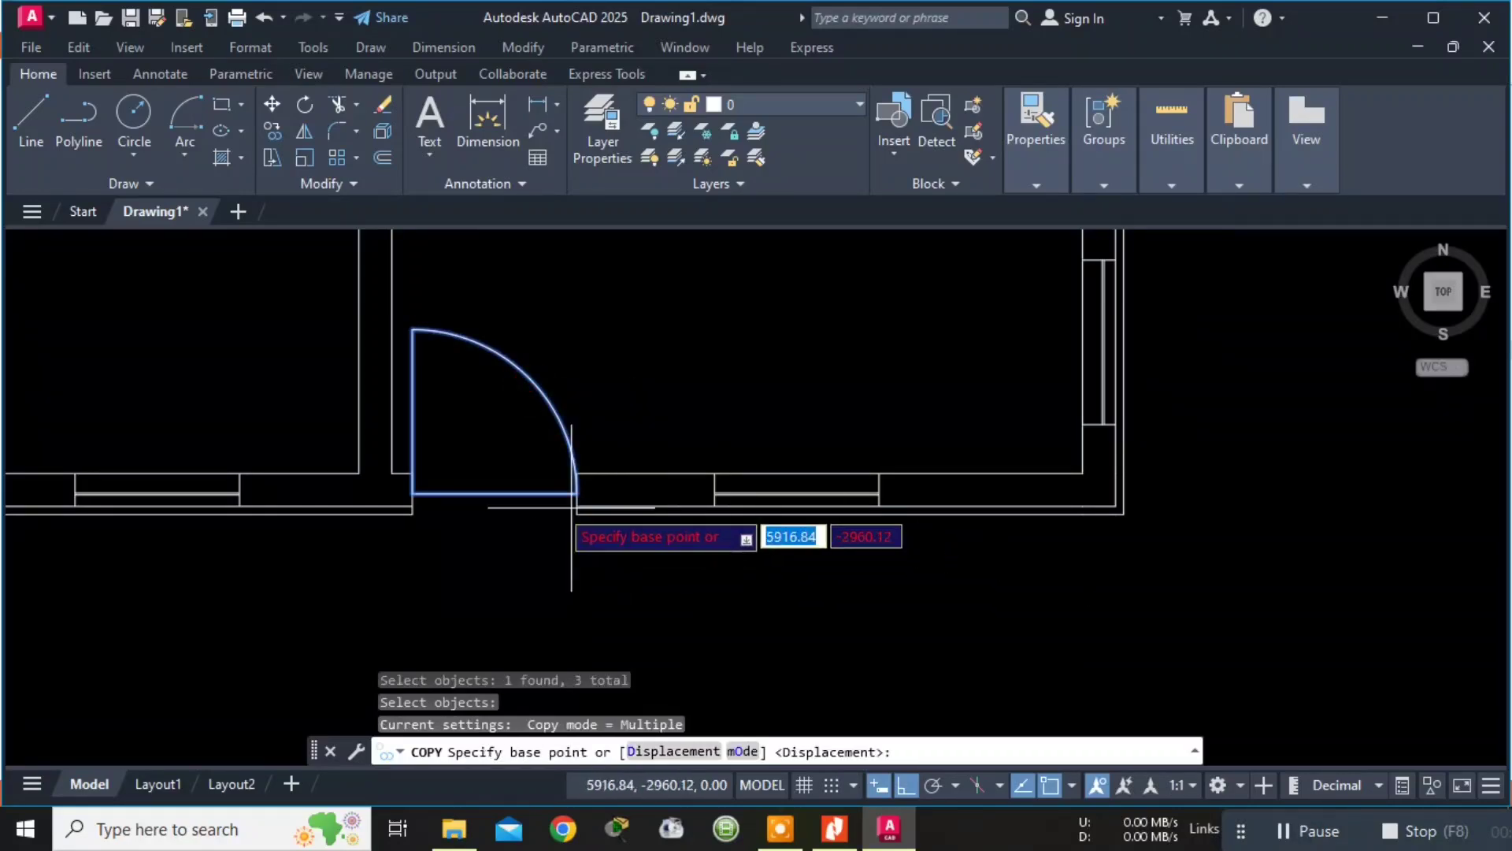
{"action": "left_click", "coordinate": [413, 493]}
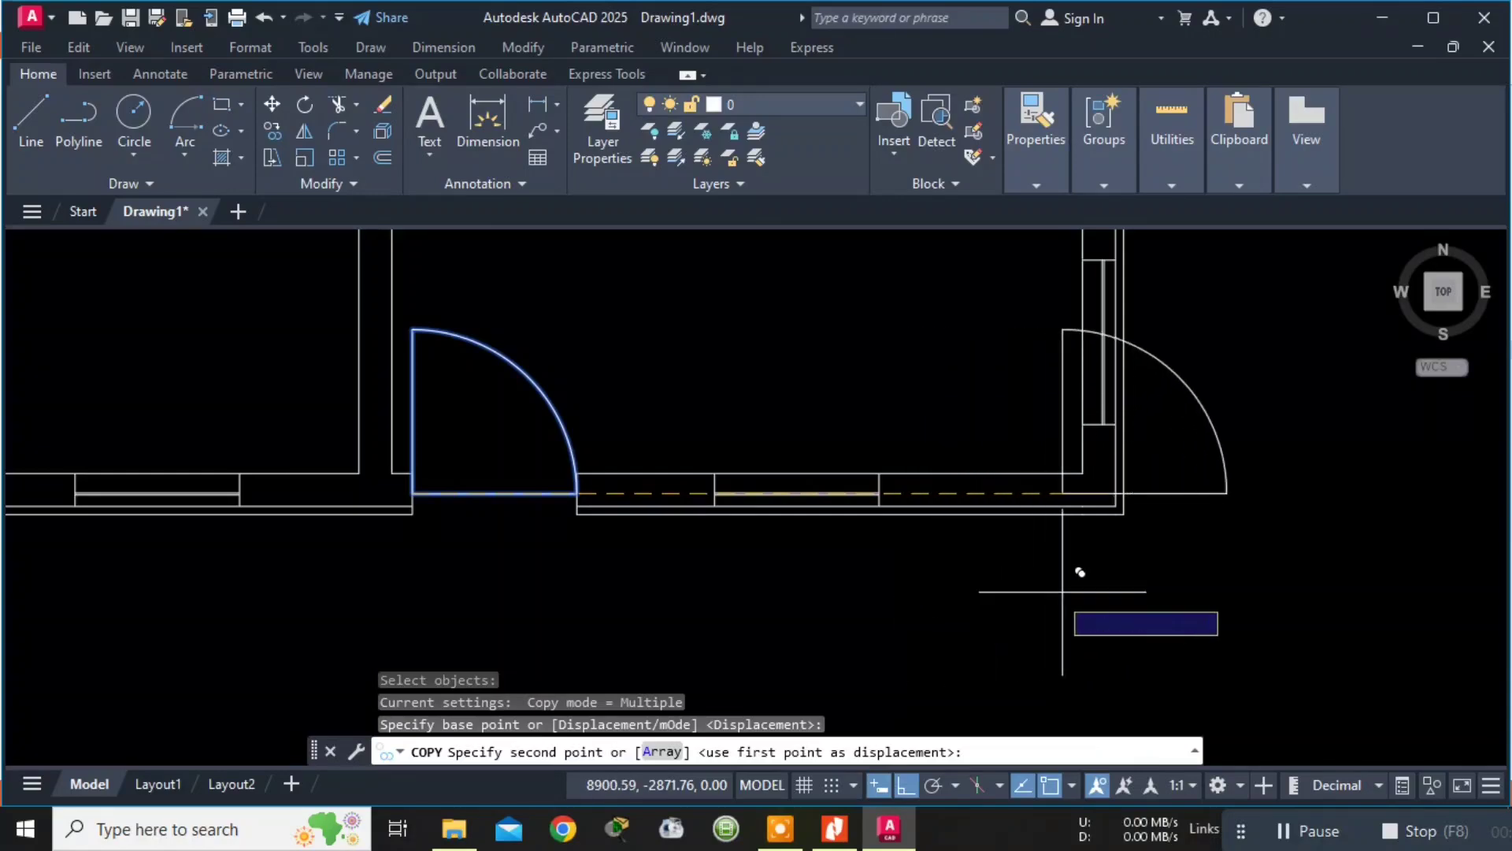
{"action": "left_click", "coordinate": [1289, 590]}
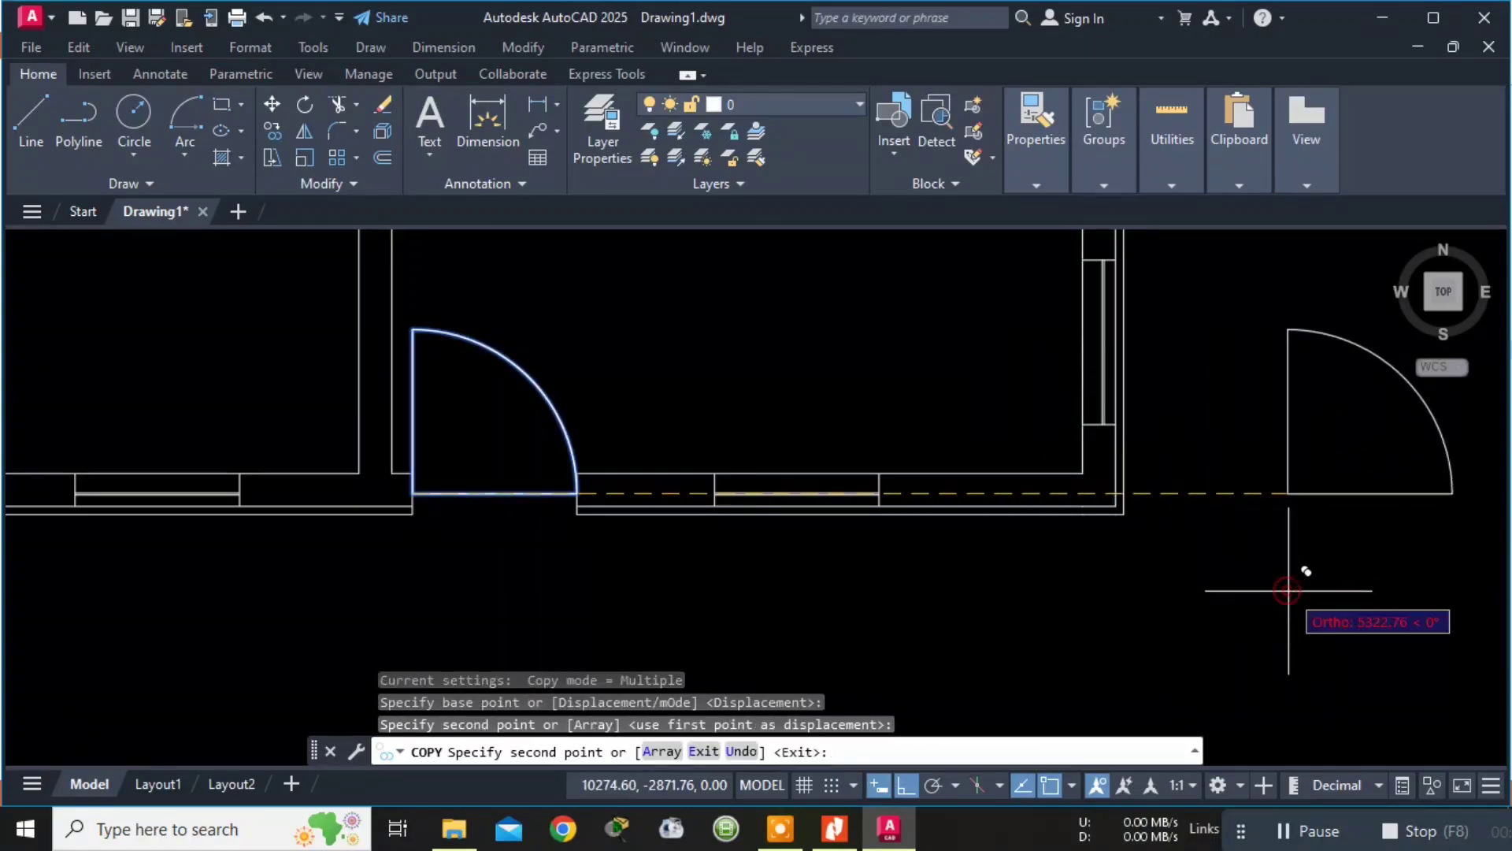
{"action": "key", "text": "Escape"}
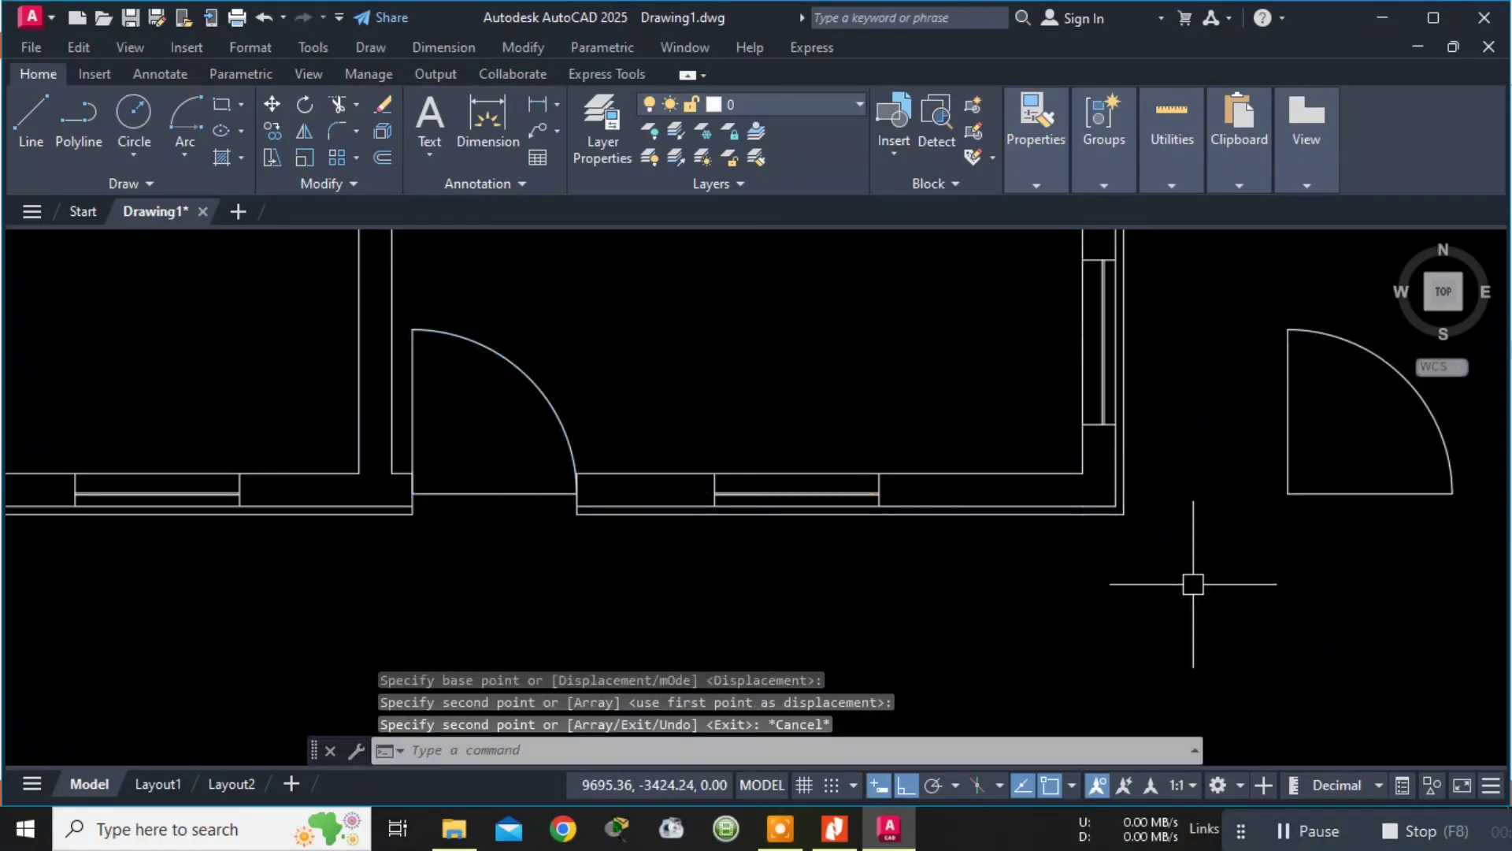
Draw a vertical jamb line across the upper wall, just east of the partition wall between the two rooms.
{"action": "scroll", "coordinate": [1194, 584], "scroll_direction": "down", "scroll_amount": 5}
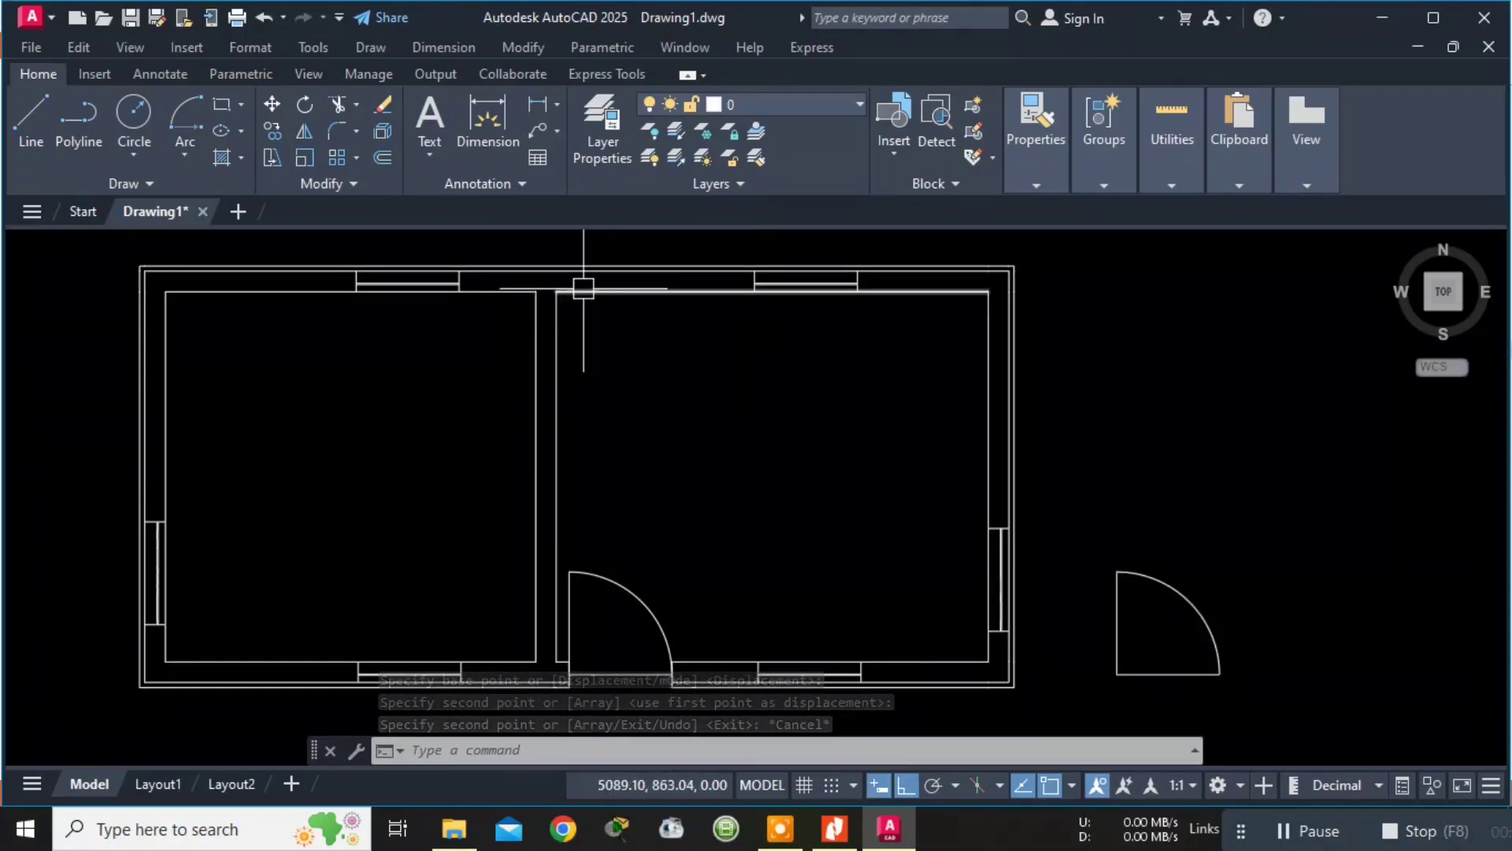
{"action": "scroll", "coordinate": [600, 266], "scroll_direction": "up", "scroll_amount": 4}
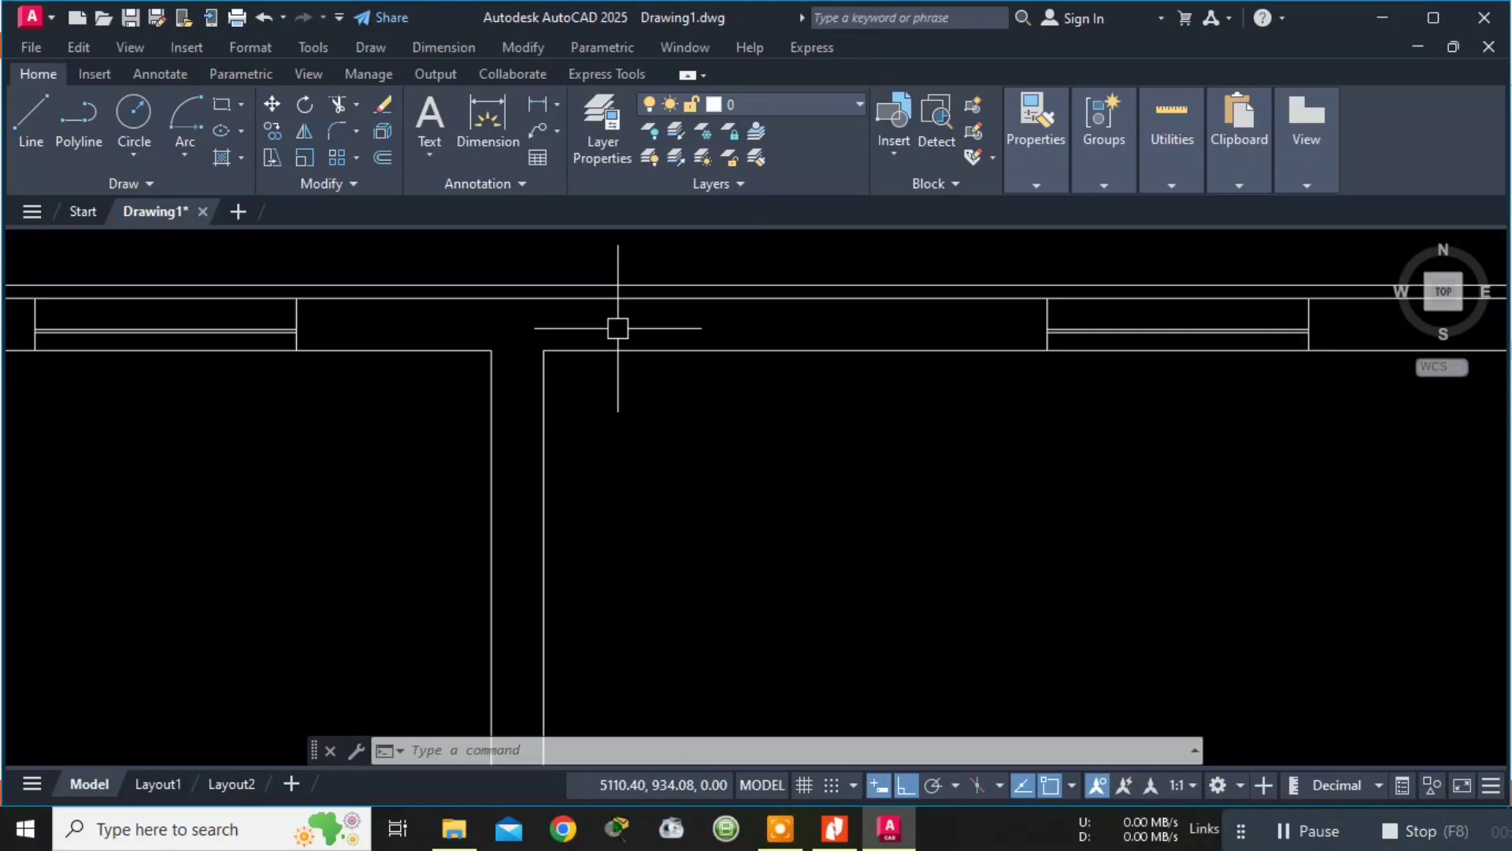
{"action": "scroll", "coordinate": [618, 327], "scroll_direction": "down", "scroll_amount": 4}
{"action": "key", "text": "Return"}
{"action": "scroll", "coordinate": [619, 323], "scroll_direction": "up", "scroll_amount": 3}
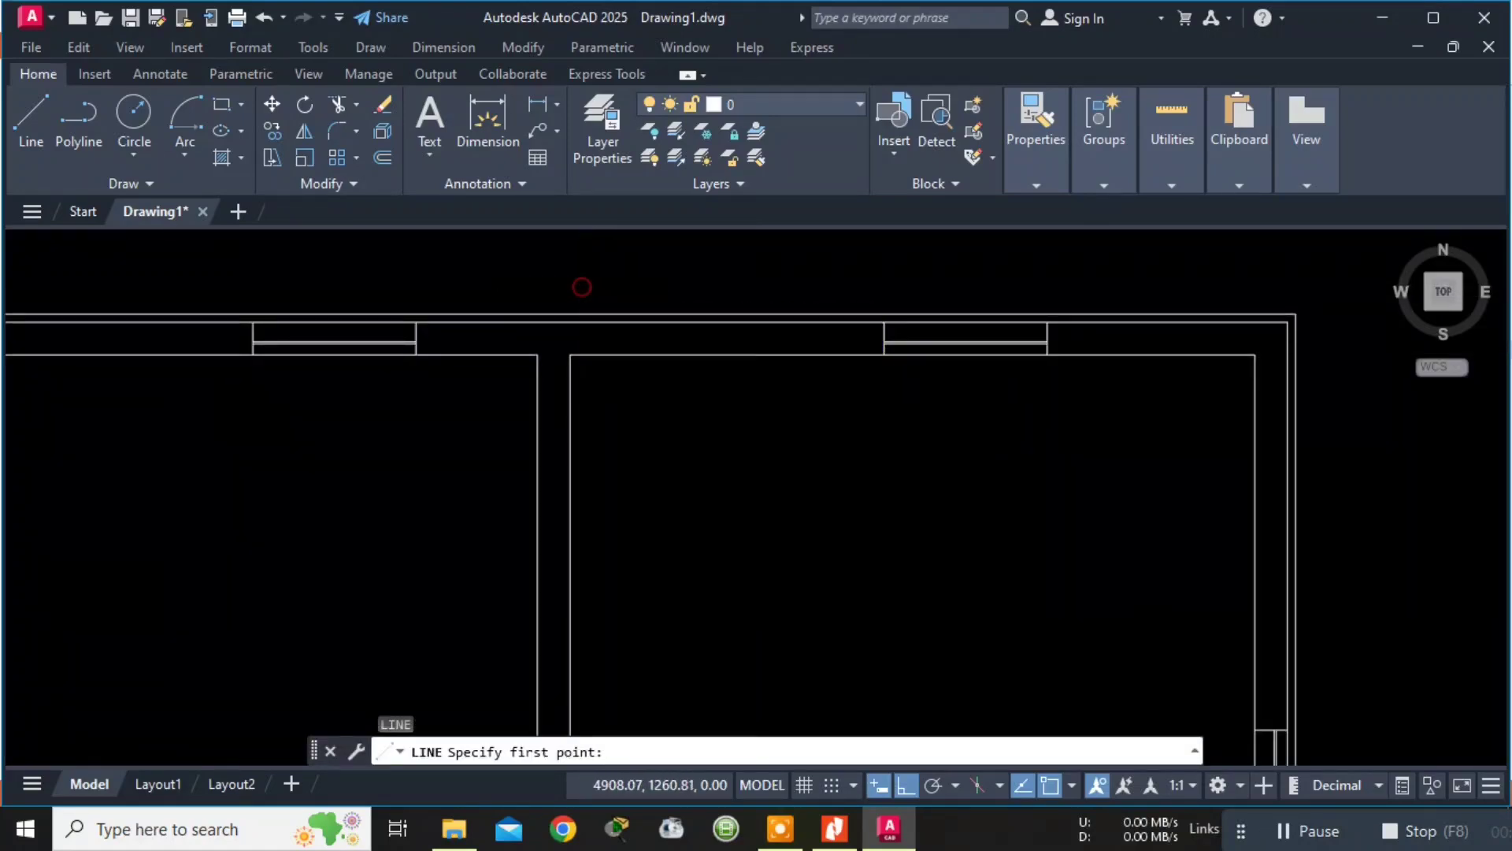
{"action": "left_click", "coordinate": [582, 287]}
{"action": "left_click", "coordinate": [585, 387]}
{"action": "key", "text": "Escape"}
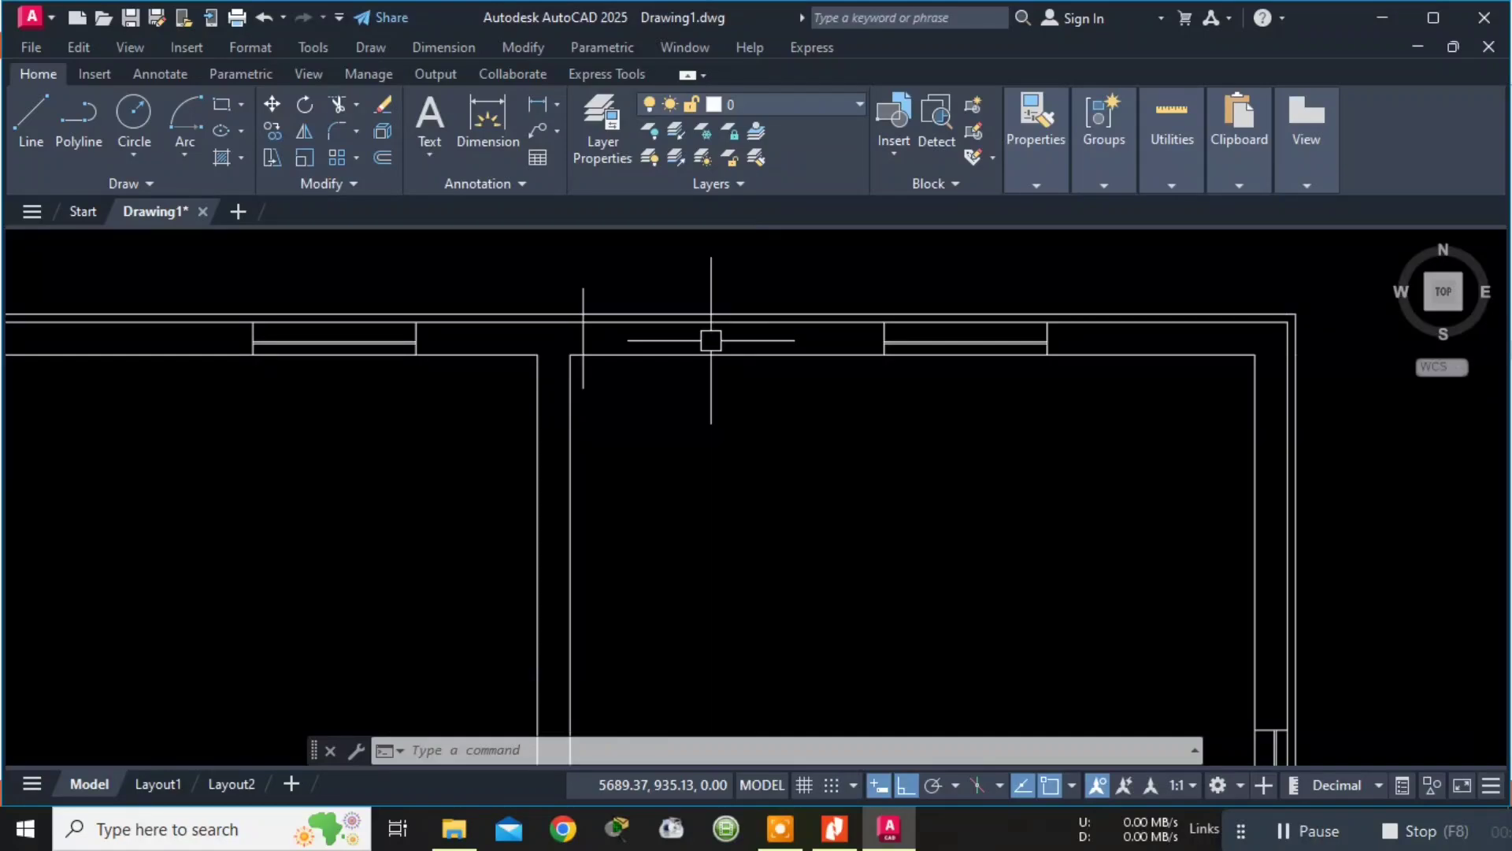
Trim the jamb line's ends projecting beyond the outer and inner faces of the upper wall.
{"action": "scroll", "coordinate": [712, 339], "scroll_direction": "up", "scroll_amount": 2}
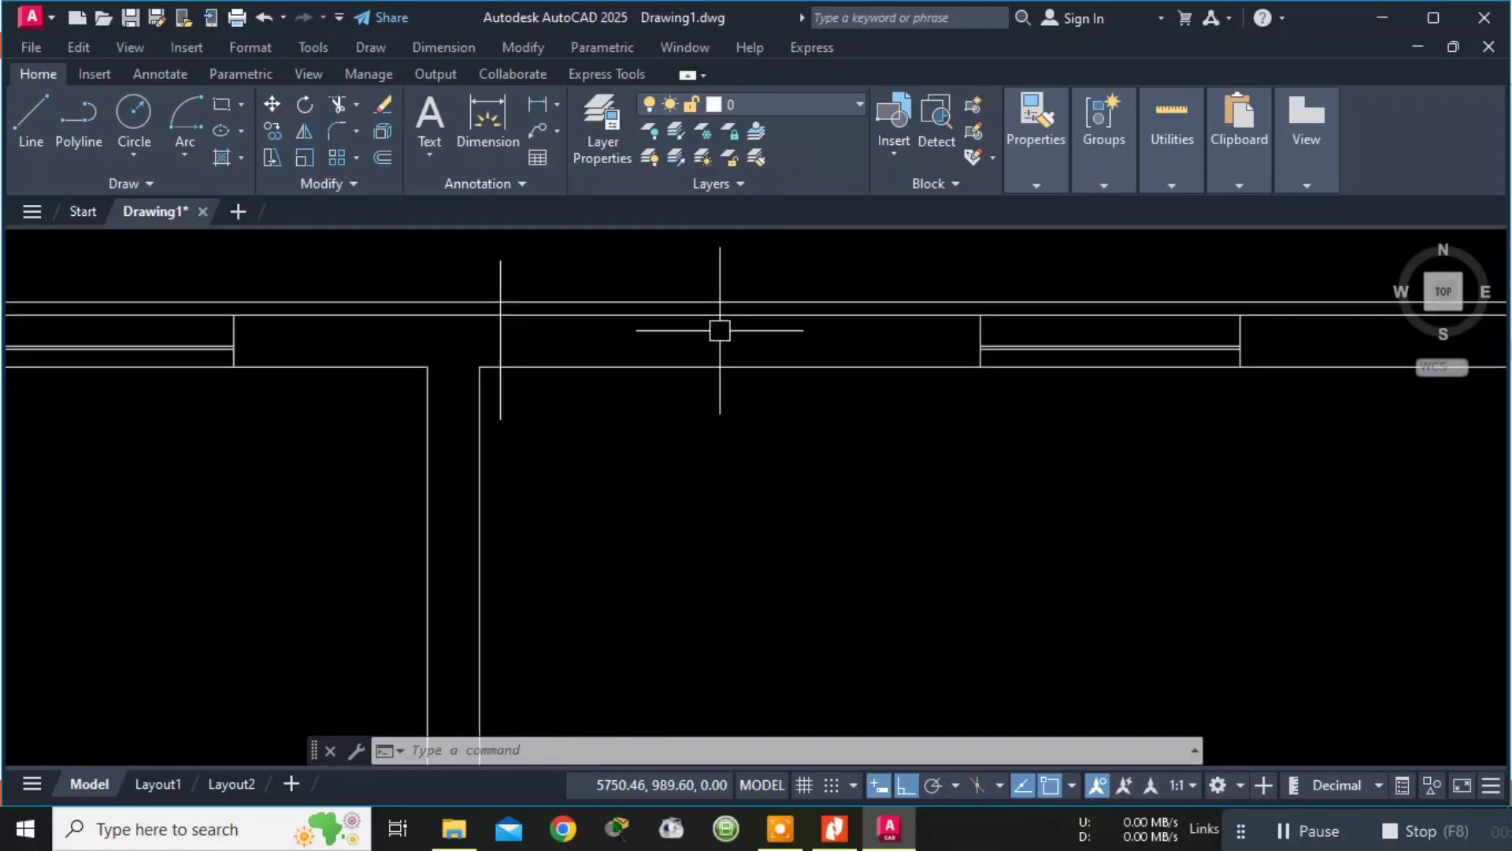
{"action": "scroll", "coordinate": [720, 331], "scroll_direction": "down", "scroll_amount": 4}
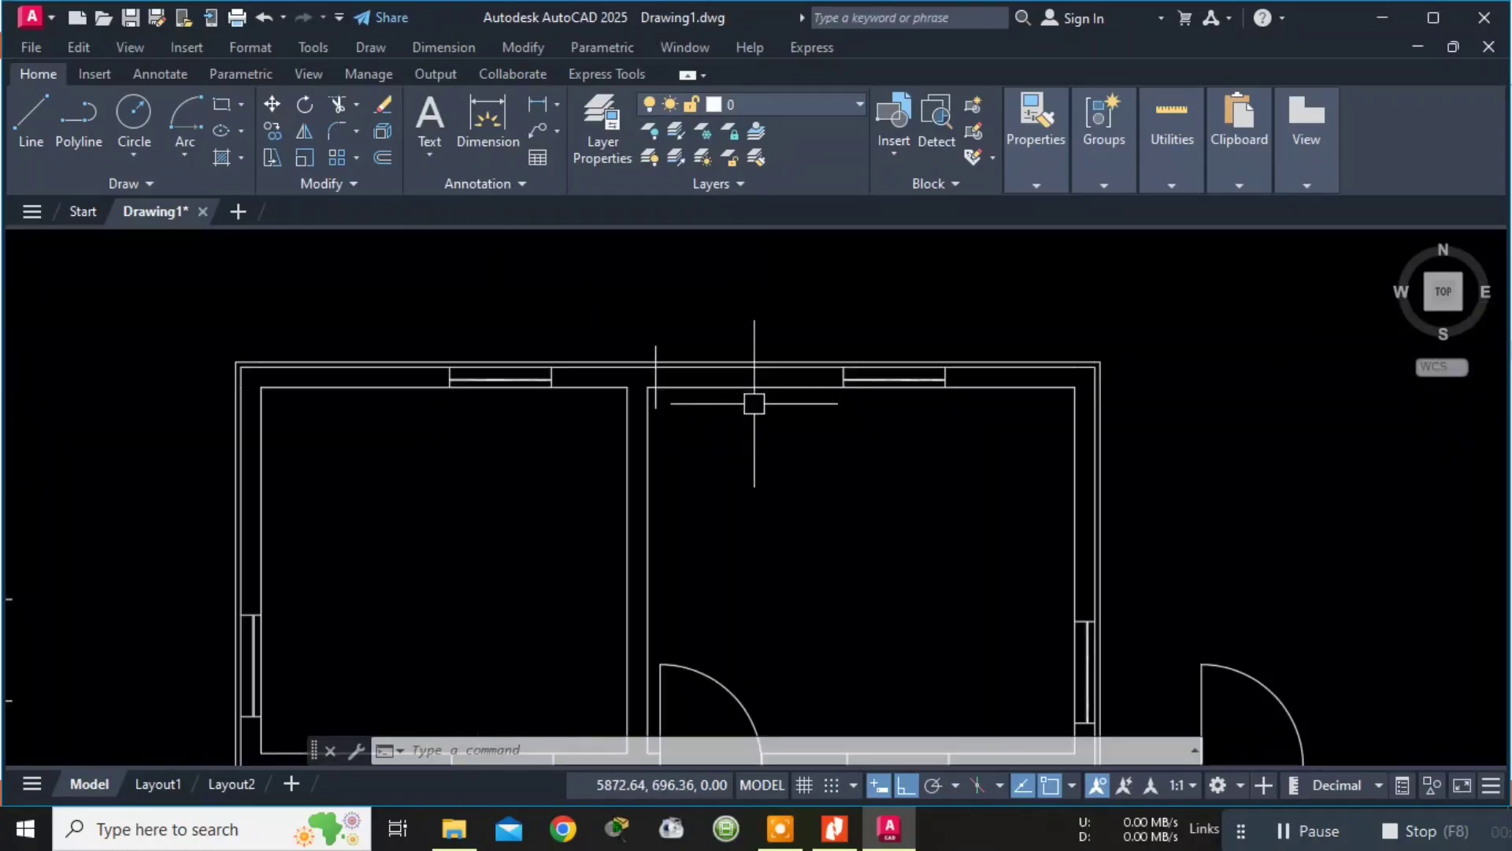
{"action": "scroll", "coordinate": [750, 401], "scroll_direction": "up", "scroll_amount": 8}
{"action": "middle_click_drag", "start_coordinate": [645, 389], "coordinate": [911, 531]}
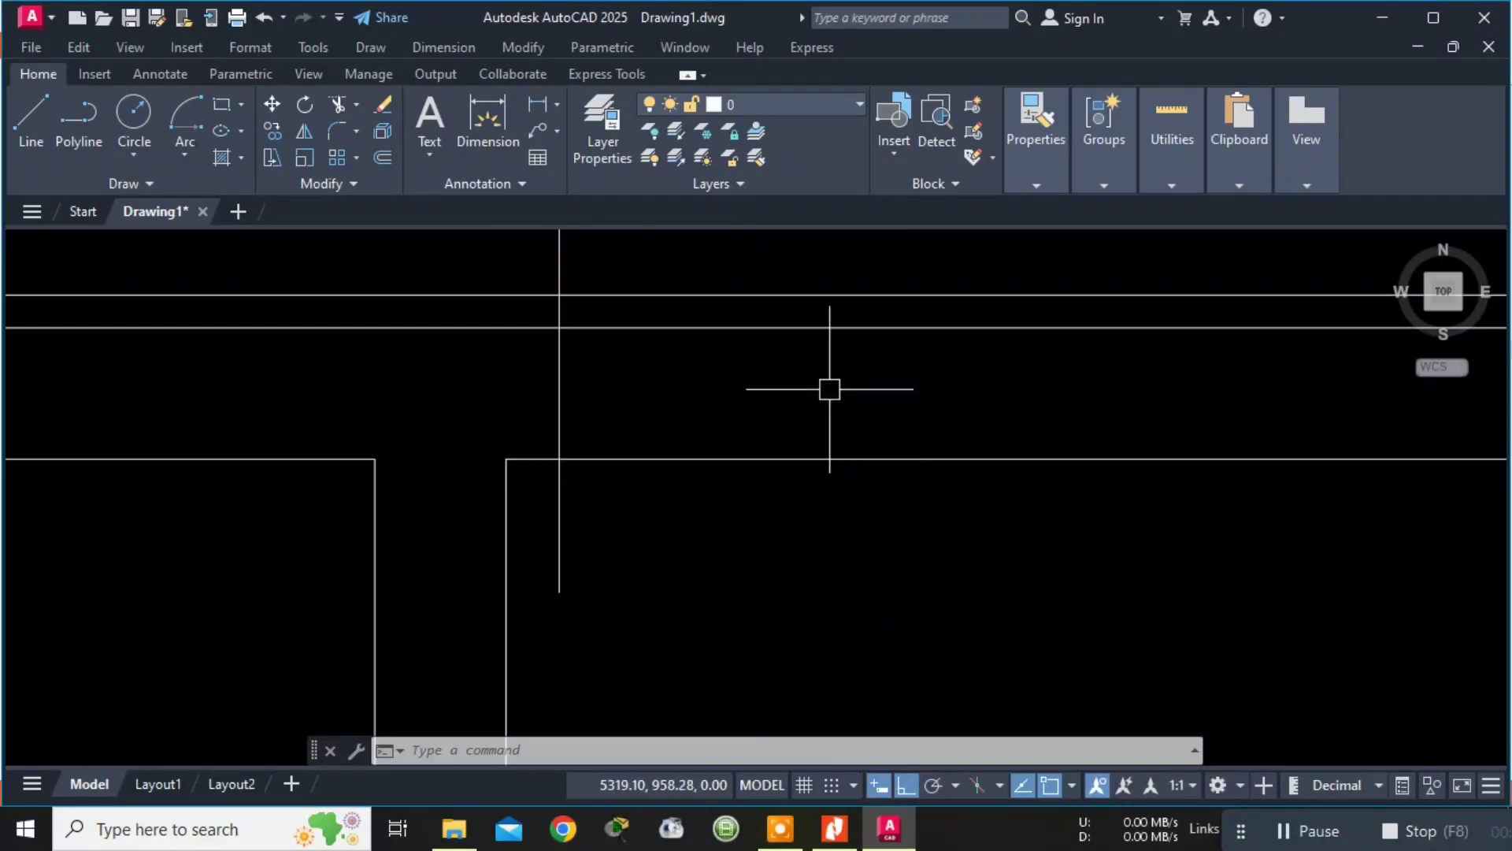
{"action": "key", "text": "Return"}
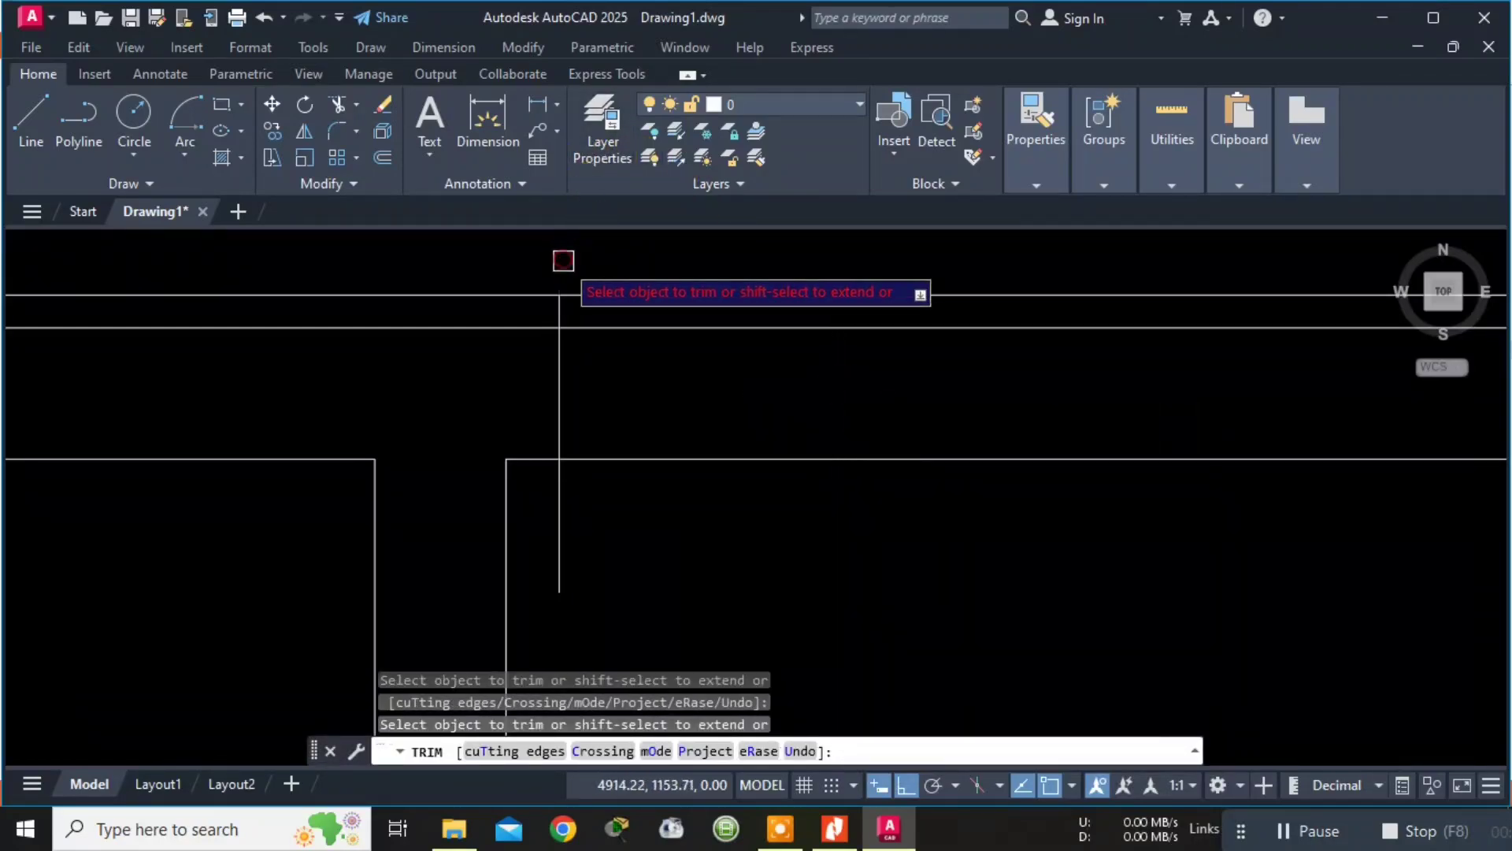
{"action": "left_click", "coordinate": [559, 563]}
{"action": "scroll", "coordinate": [745, 568], "scroll_direction": "down", "scroll_amount": 2}
{"action": "scroll", "coordinate": [836, 586], "scroll_direction": "down", "scroll_amount": 2}
{"action": "middle_click_drag", "start_coordinate": [836, 587], "coordinate": [268, 236]}
{"action": "scroll", "coordinate": [1057, 676], "scroll_direction": "down", "scroll_amount": 2}
{"action": "middle_click_drag", "start_coordinate": [1065, 624], "coordinate": [1118, 503]}
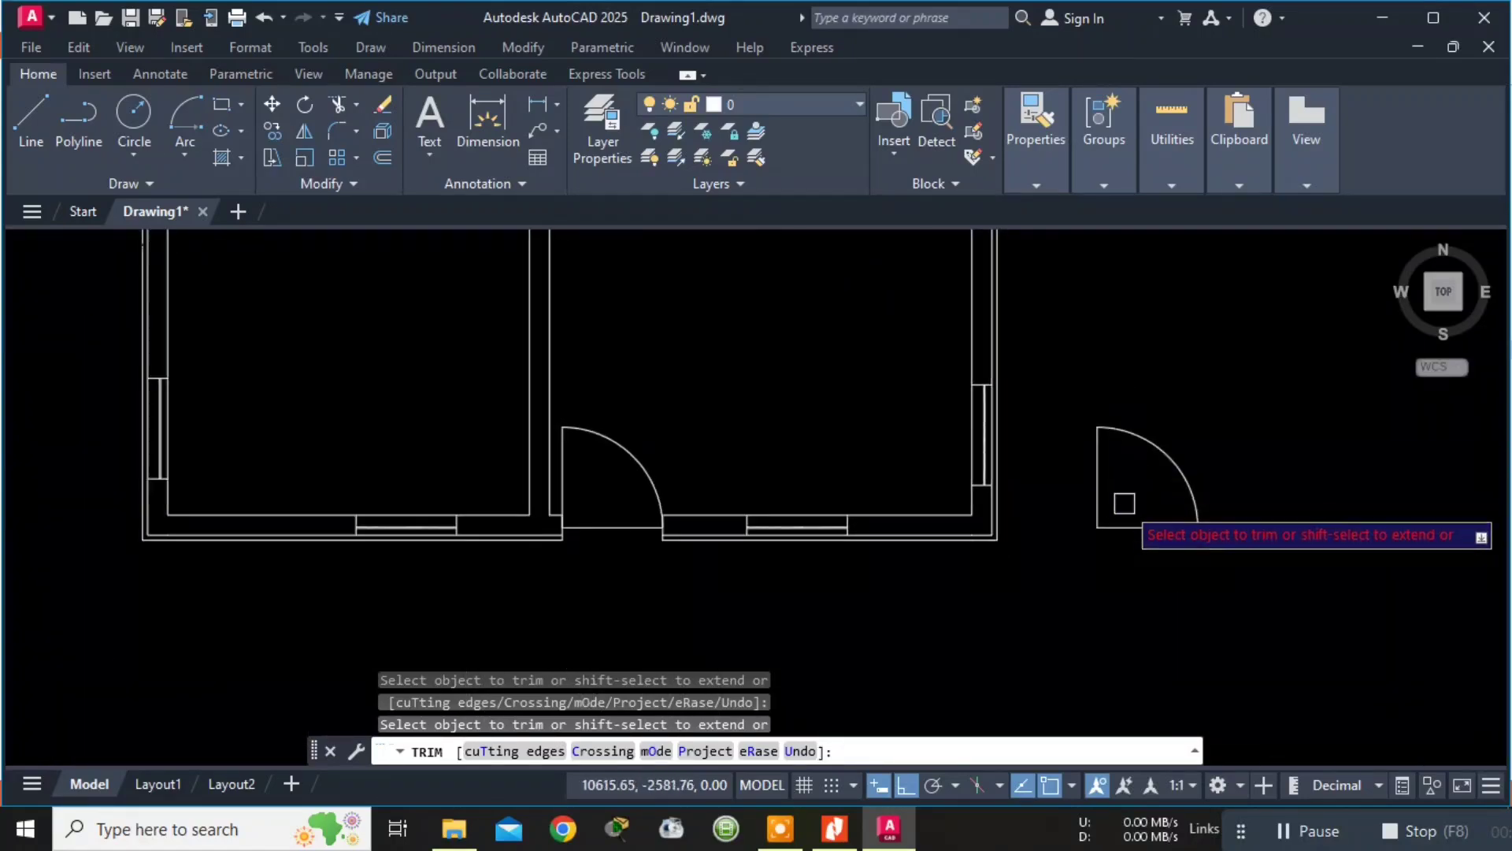
{"action": "middle_click_drag", "start_coordinate": [902, 449], "coordinate": [780, 590]}
{"action": "key", "text": "Escape"}
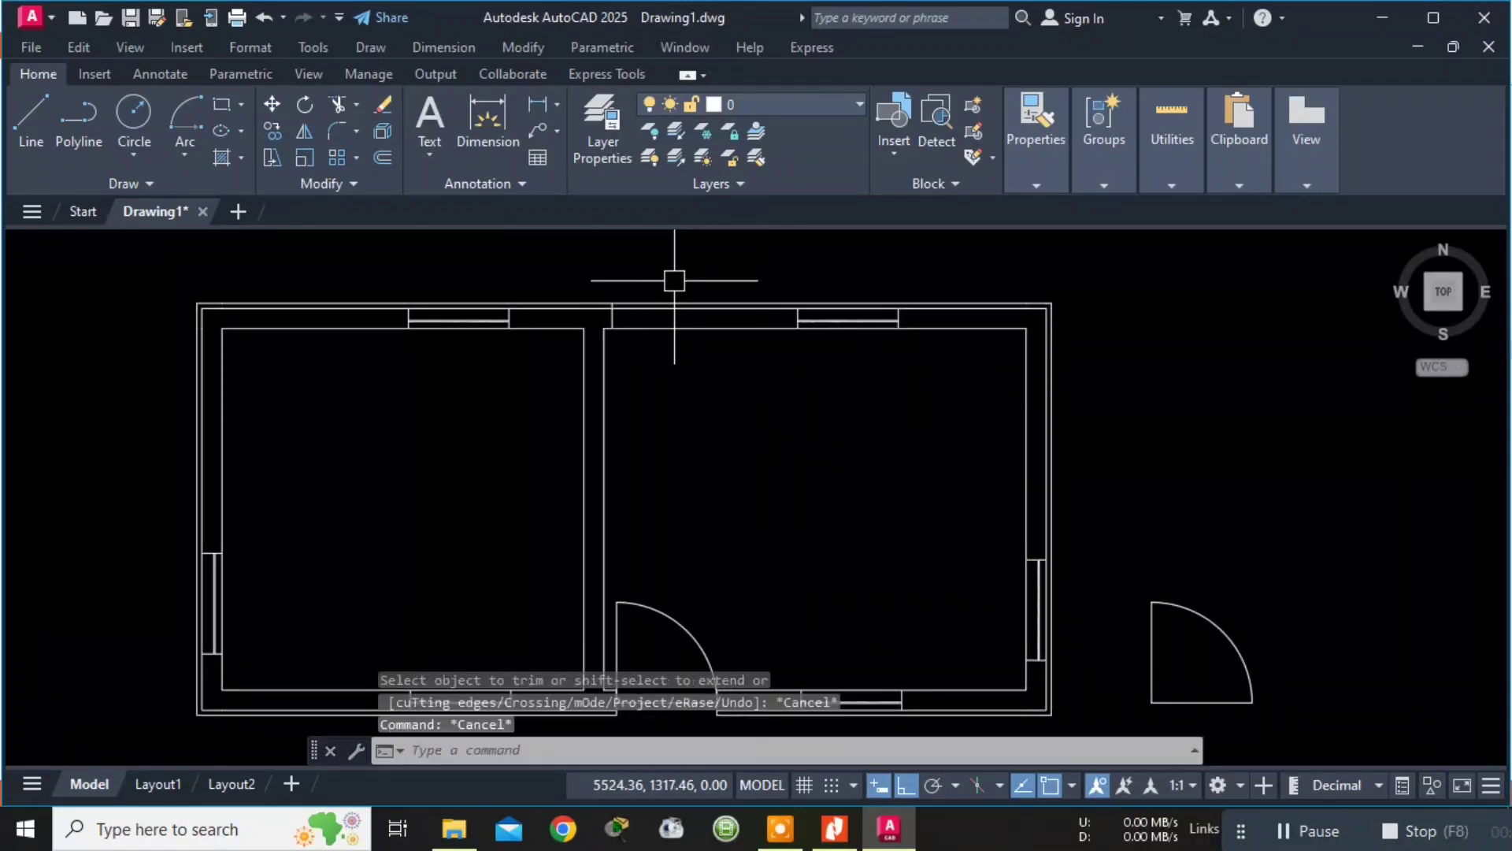
Draw a 1000-unit horizontal line eastward from the midpoint of the upper wall's jamb line.
{"action": "type", "text": "L"}
{"action": "key", "text": "Return"}
{"action": "scroll", "coordinate": [590, 280], "scroll_direction": "up", "scroll_amount": 5}
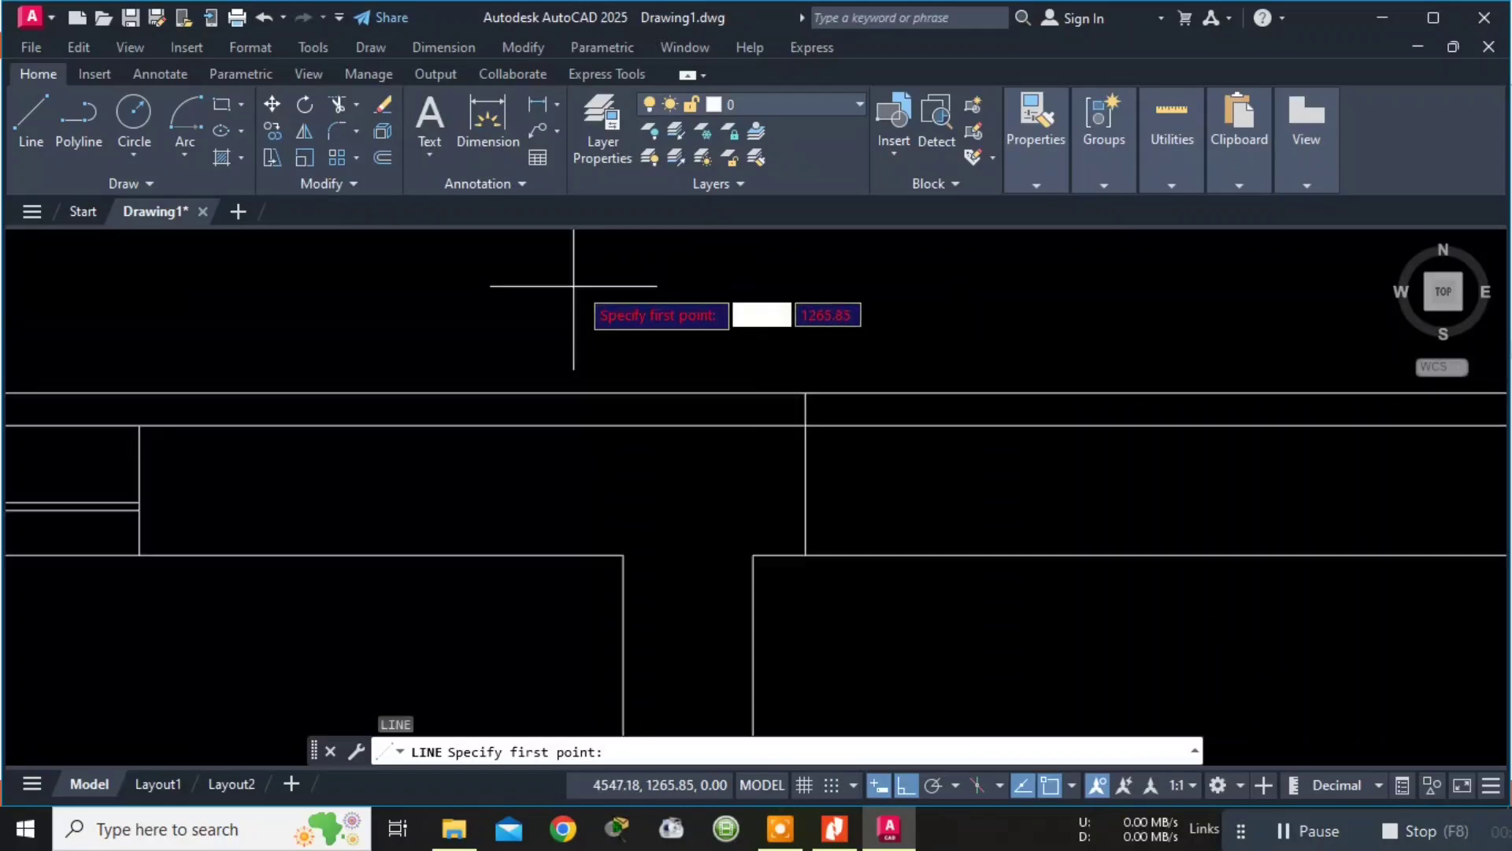
{"action": "left_click", "coordinate": [805, 475]}
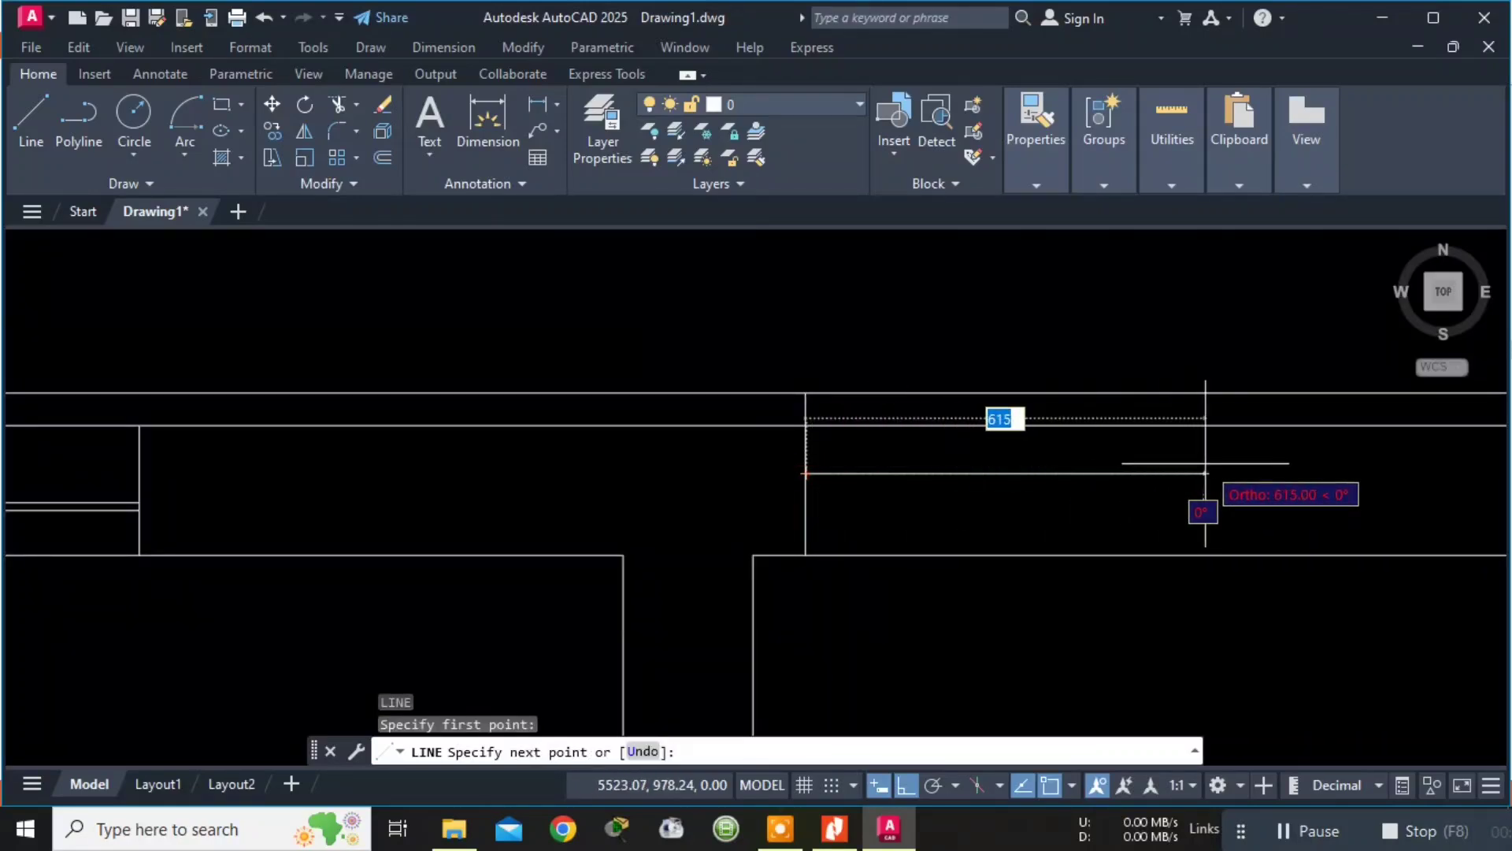
{"action": "type", "text": "1000"}
{"action": "key", "text": "Return"}
{"action": "key", "text": "Escape"}
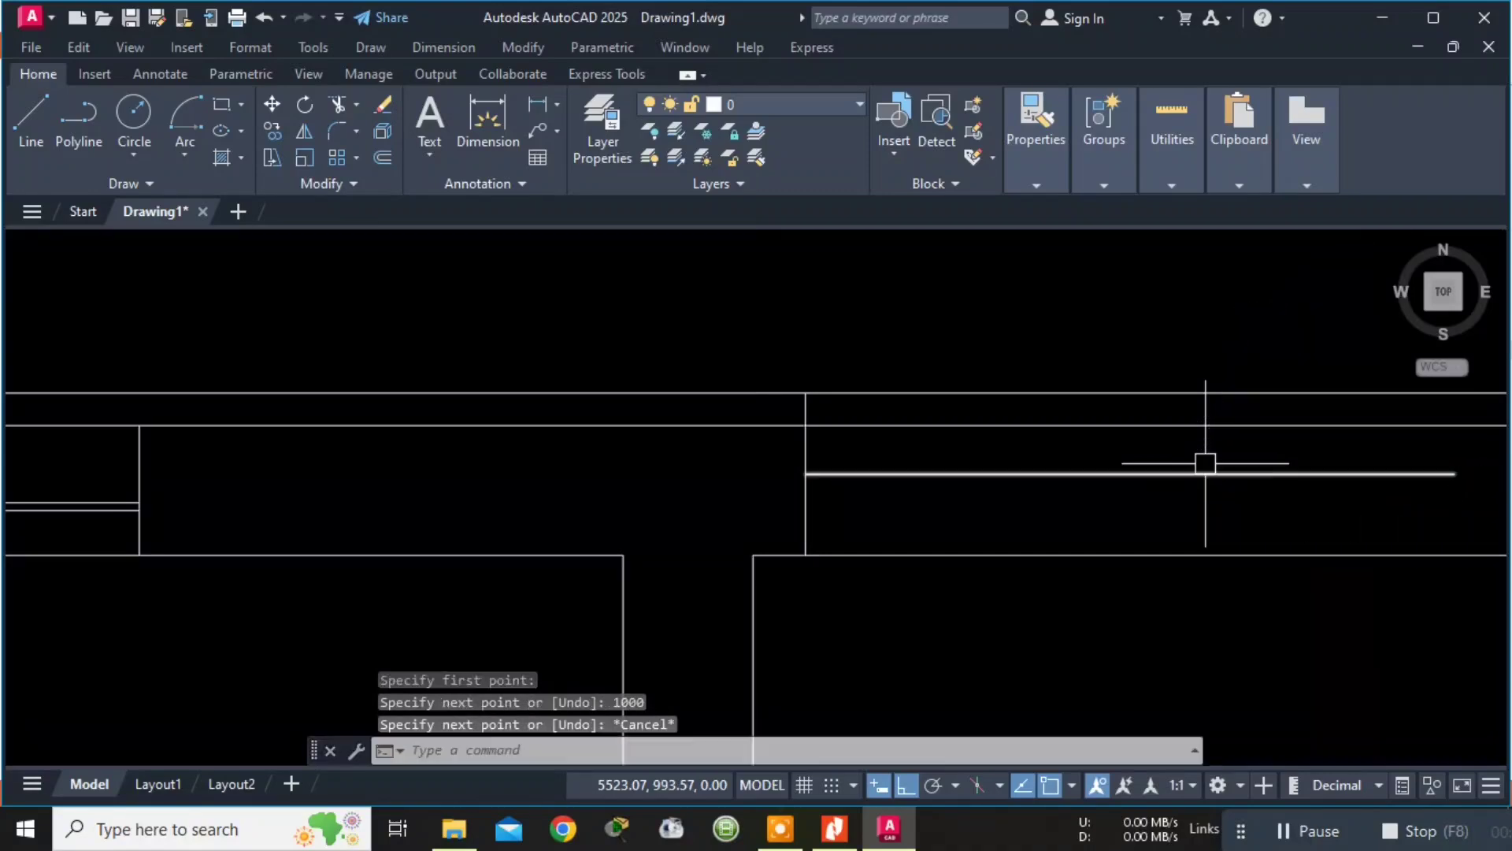
{"action": "scroll", "coordinate": [1232, 461], "scroll_direction": "down", "scroll_amount": 2}
{"action": "middle_click_drag", "start_coordinate": [1216, 385], "coordinate": [406, 284]}
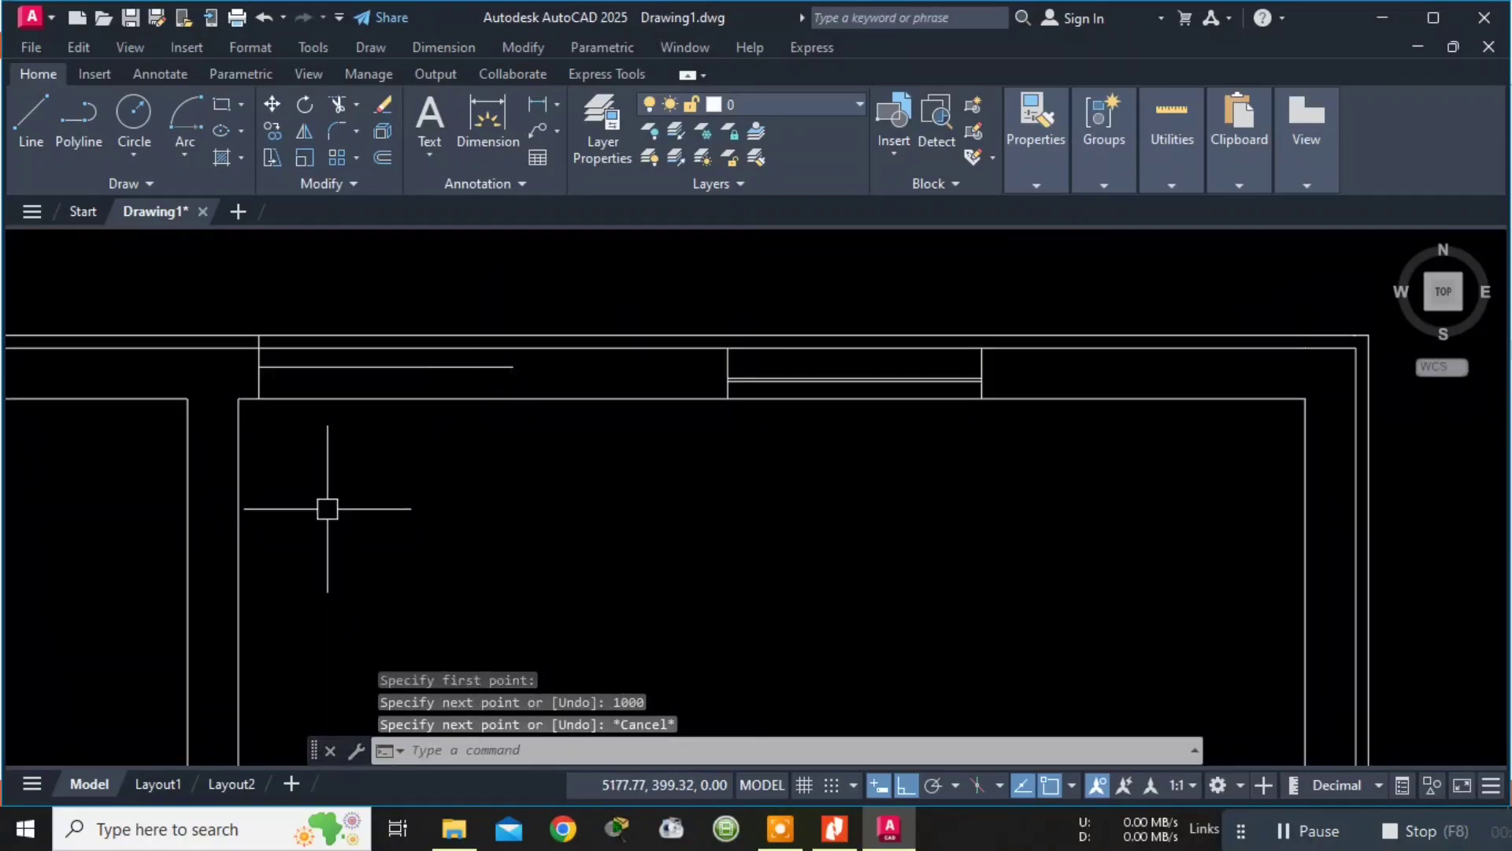
{"action": "scroll", "coordinate": [786, 542], "scroll_direction": "down", "scroll_amount": 1}
{"action": "middle_click_drag", "start_coordinate": [804, 564], "coordinate": [652, 378]}
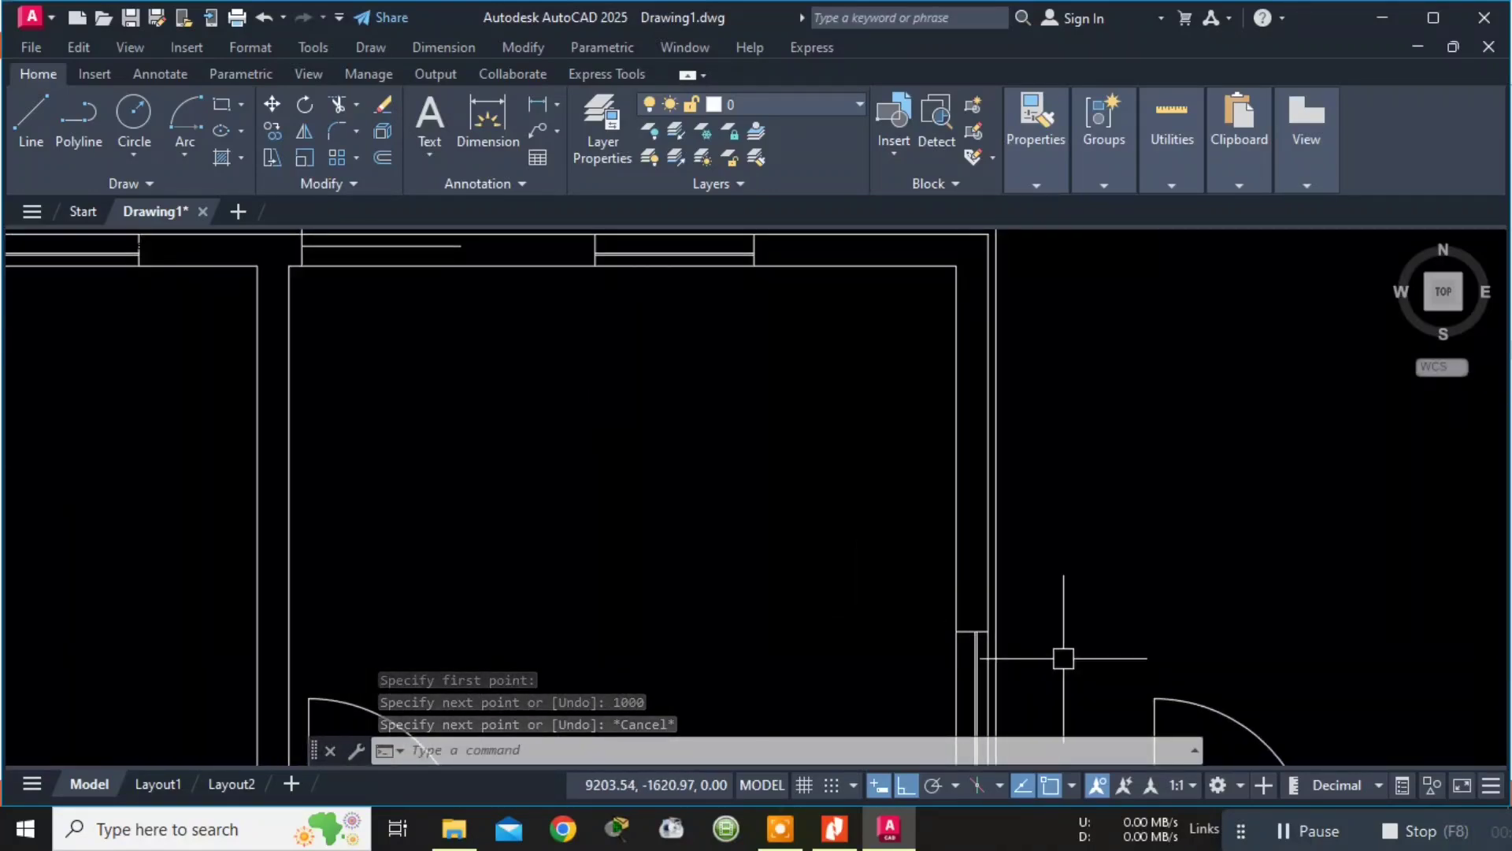
{"action": "middle_click_drag", "start_coordinate": [1227, 603], "coordinate": [1052, 315]}
{"action": "key", "text": "Escape"}
{"action": "key", "text": "Escape"}
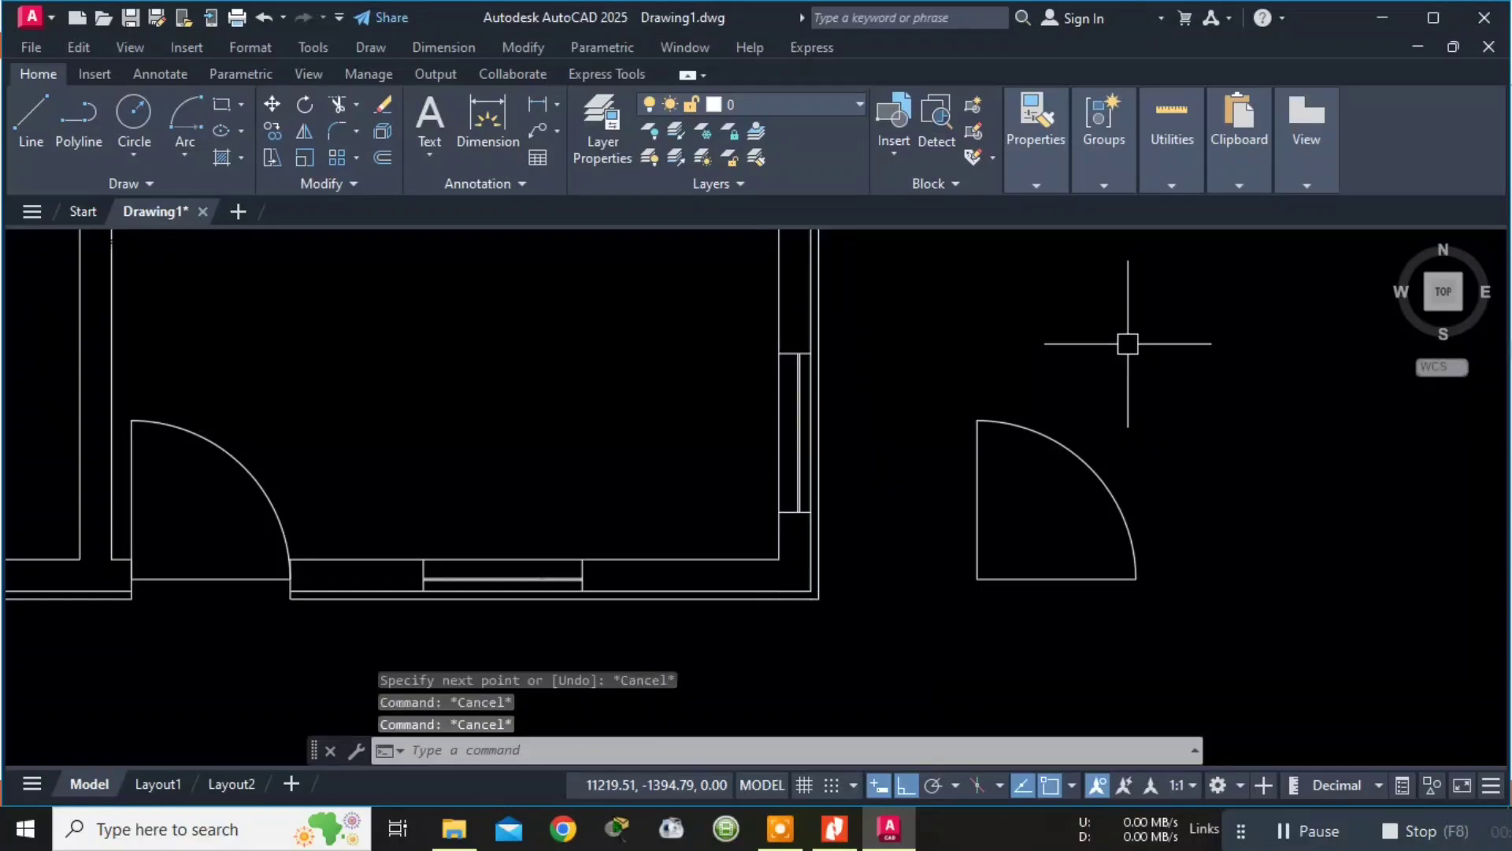
{"action": "type", "text": "COPY"}
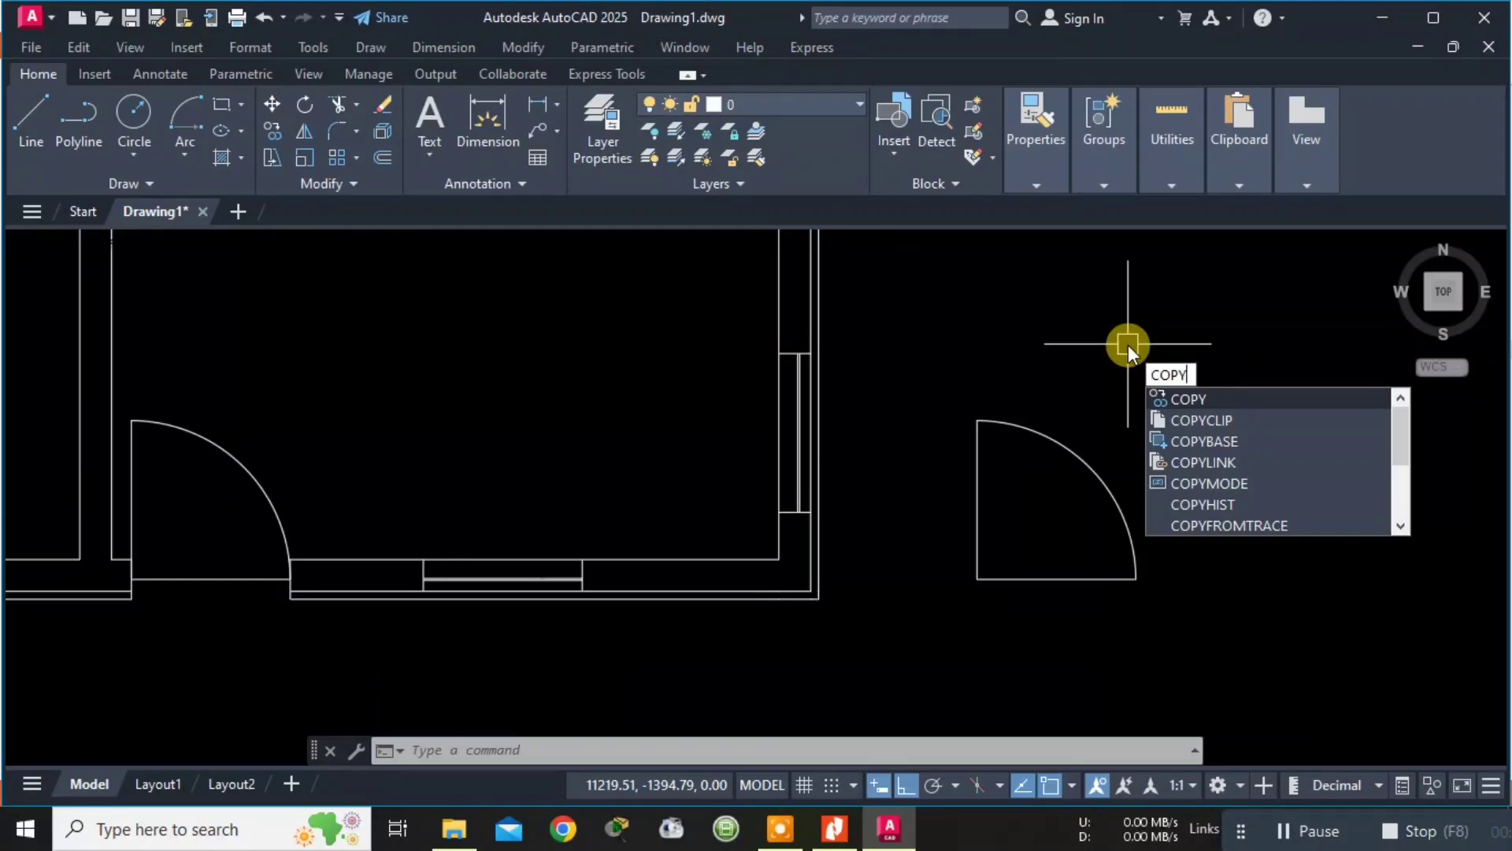
{"action": "scroll", "coordinate": [1128, 347], "scroll_direction": "down", "scroll_amount": 3}
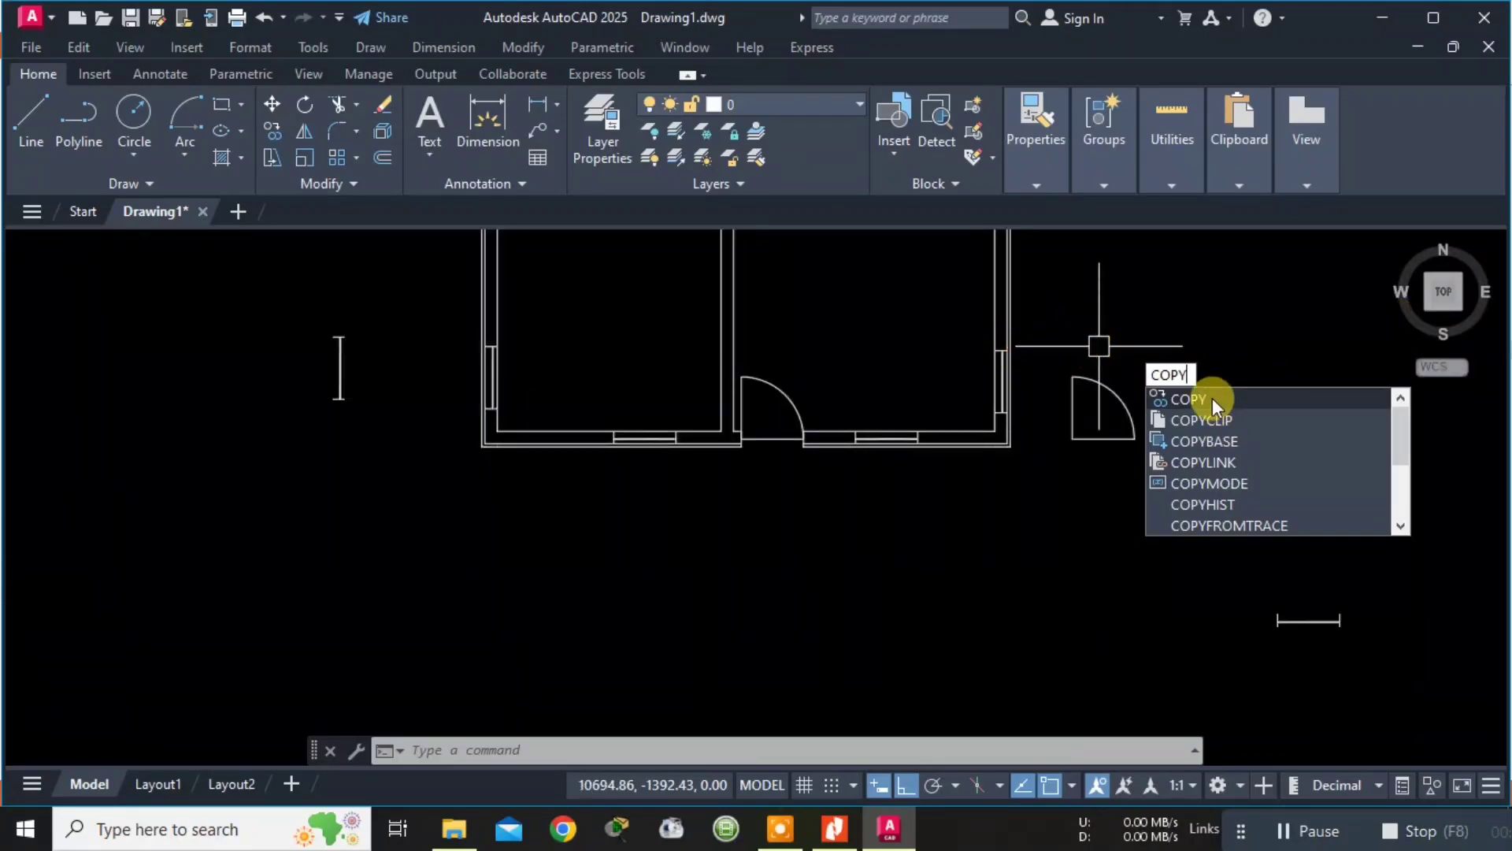
{"action": "key", "text": "Escape"}
{"action": "key", "text": "Escape"}
{"action": "key", "text": "Escape"}
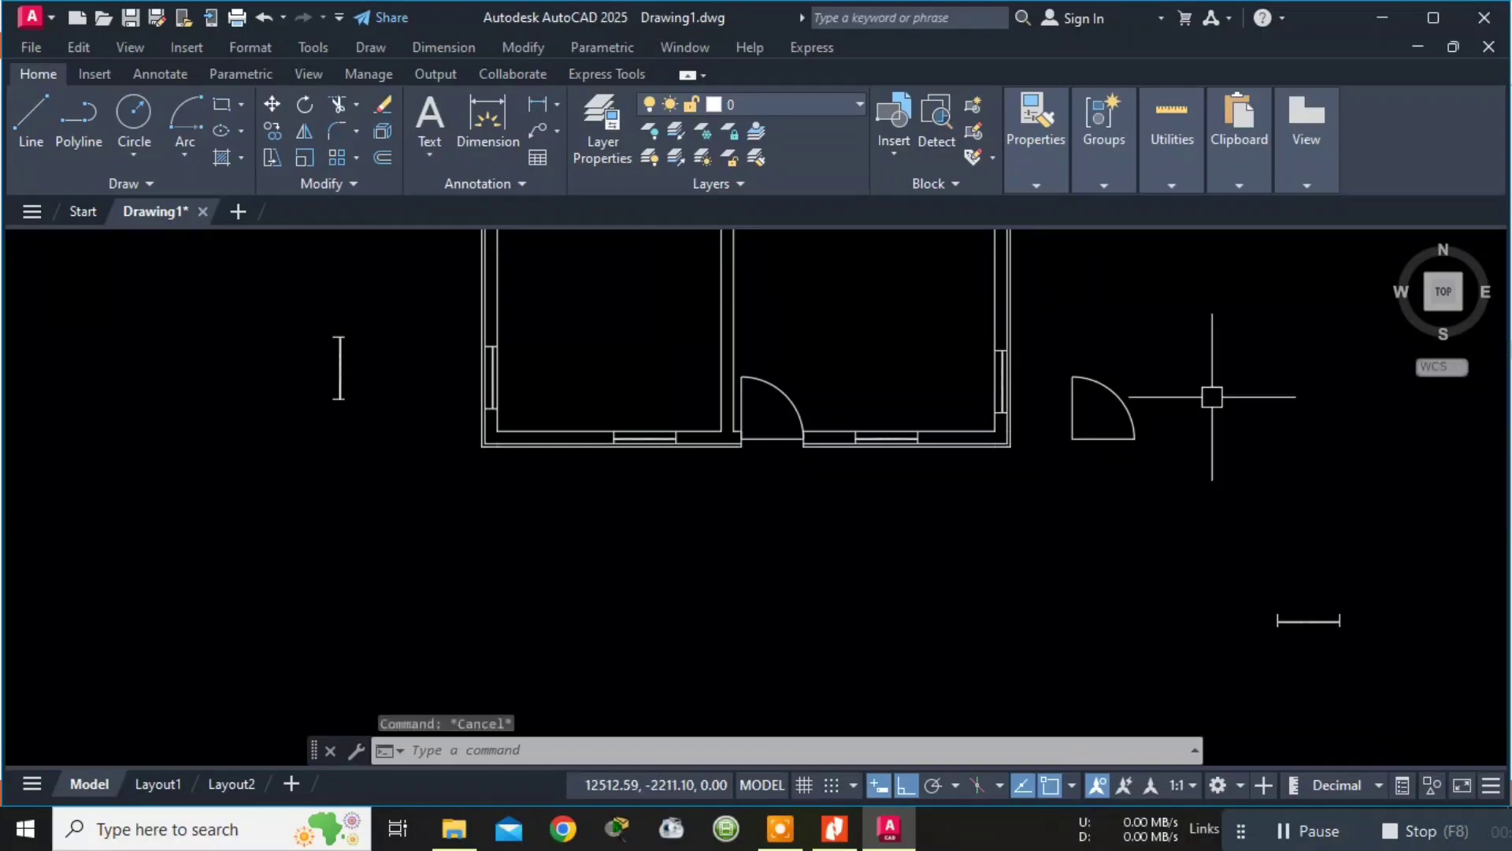
{"action": "key", "text": "BackSpace"}
{"action": "key", "text": "BackSpace"}
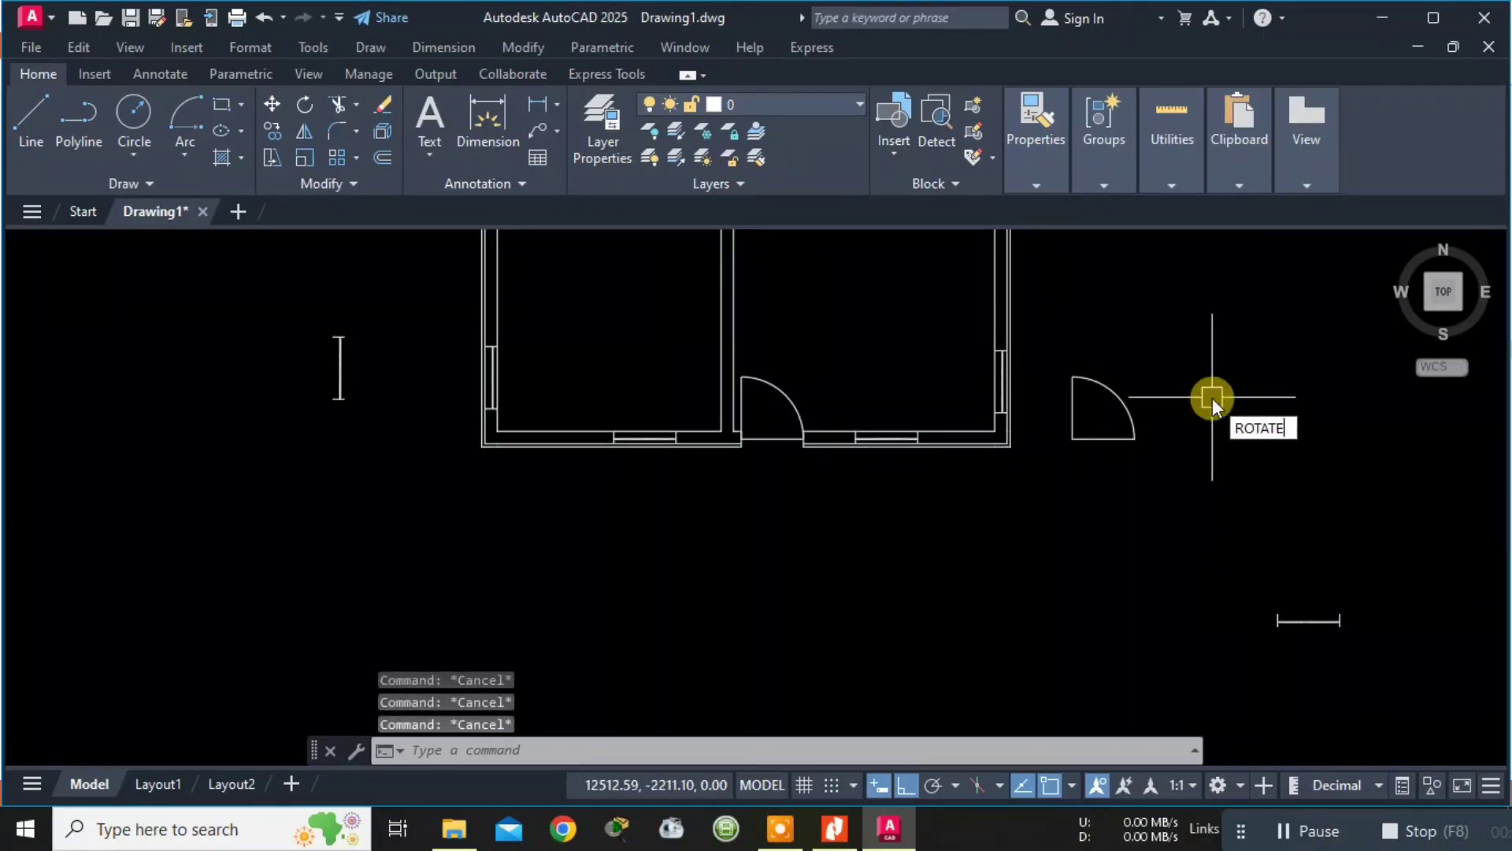
{"action": "key", "text": "Return"}
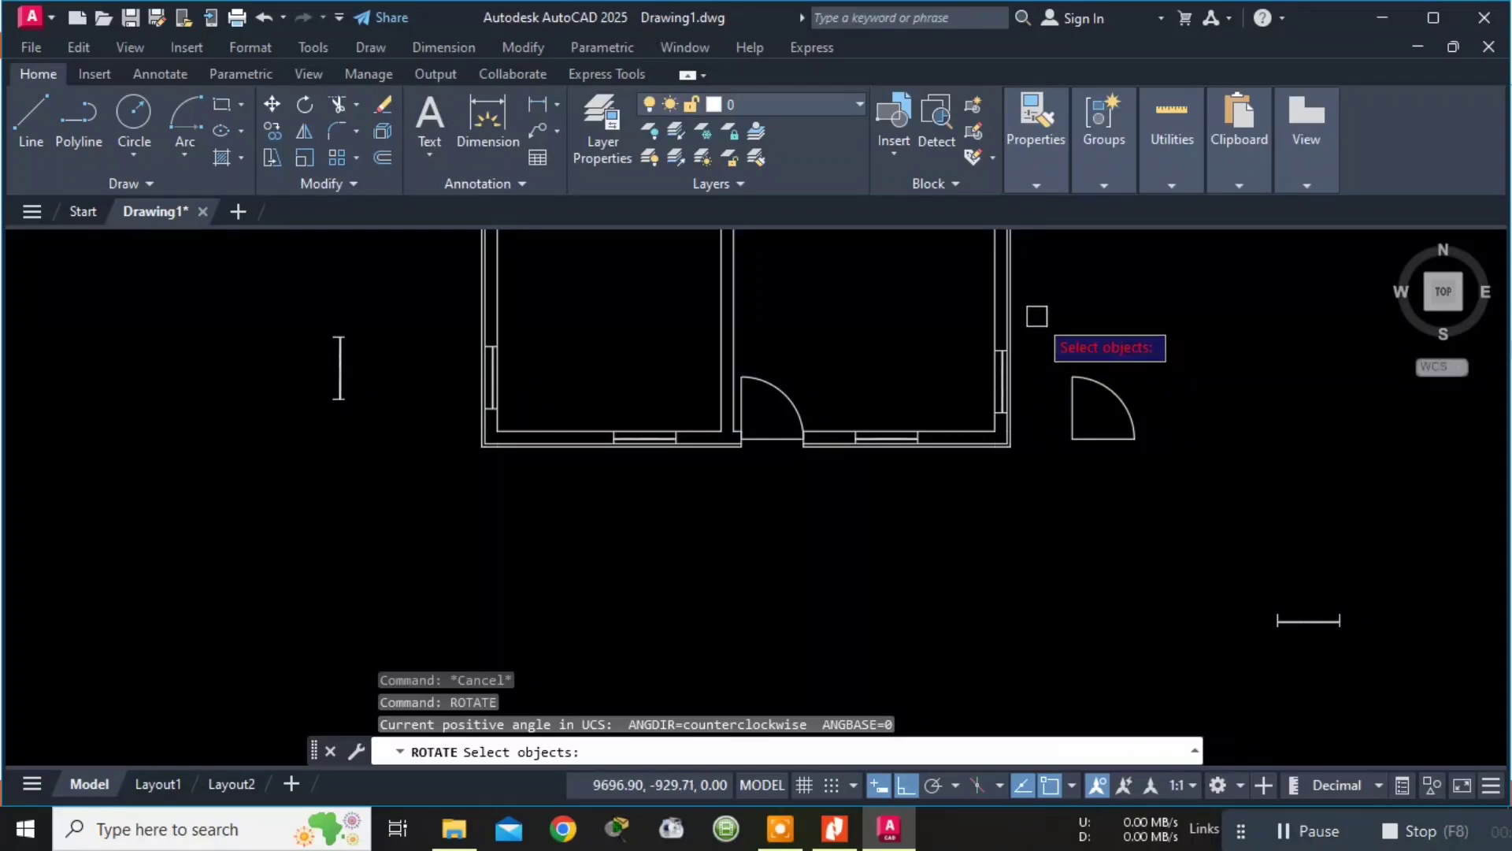
{"action": "mouse_move", "coordinate": [1041, 310]}
{"action": "left_mouse_down"}
{"action": "mouse_move", "coordinate": [1074, 419]}
{"action": "mouse_move", "coordinate": [1178, 422]}
{"action": "mouse_move", "coordinate": [1178, 346]}
{"action": "left_mouse_up"}
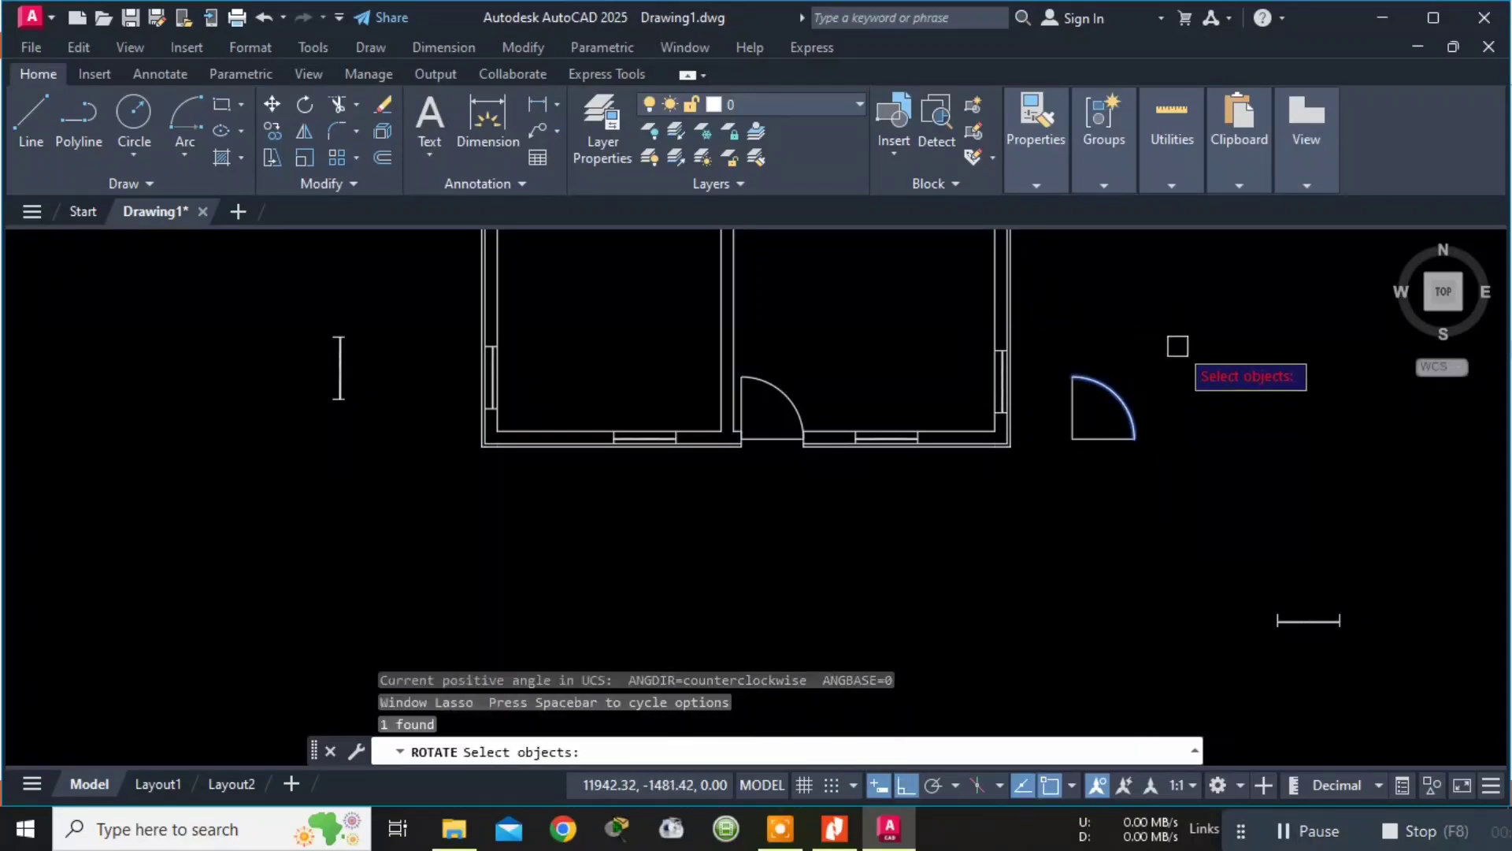
{"action": "left_click", "coordinate": [1177, 345]}
{"action": "left_click", "coordinate": [1179, 374]}
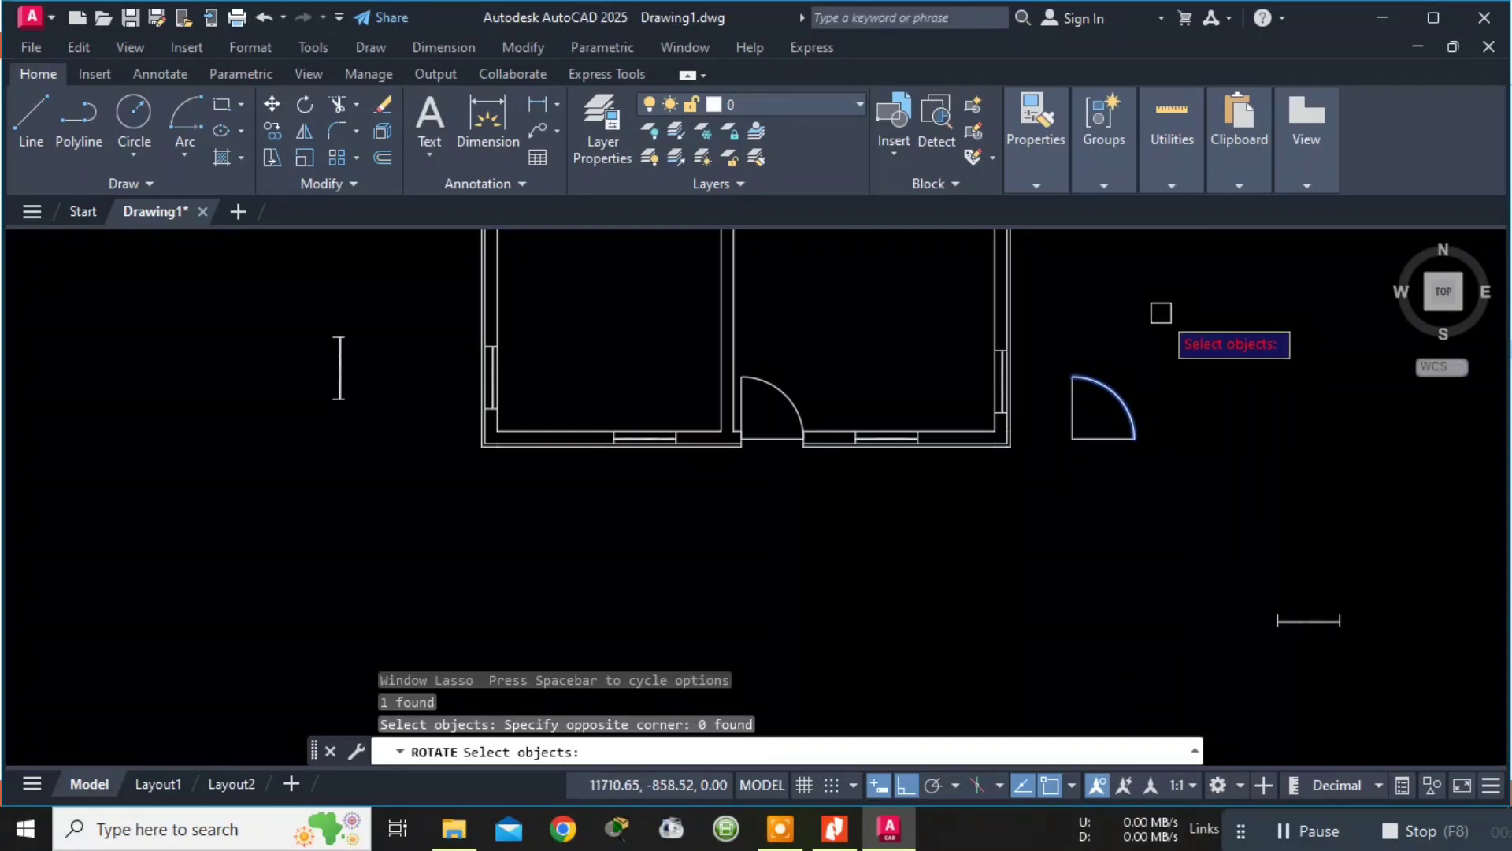
{"action": "mouse_move", "coordinate": [1161, 315]}
{"action": "left_mouse_down"}
{"action": "mouse_move", "coordinate": [1205, 375]}
{"action": "mouse_move", "coordinate": [1158, 433]}
{"action": "mouse_move", "coordinate": [1067, 455]}
{"action": "mouse_move", "coordinate": [1039, 362]}
{"action": "left_mouse_up"}
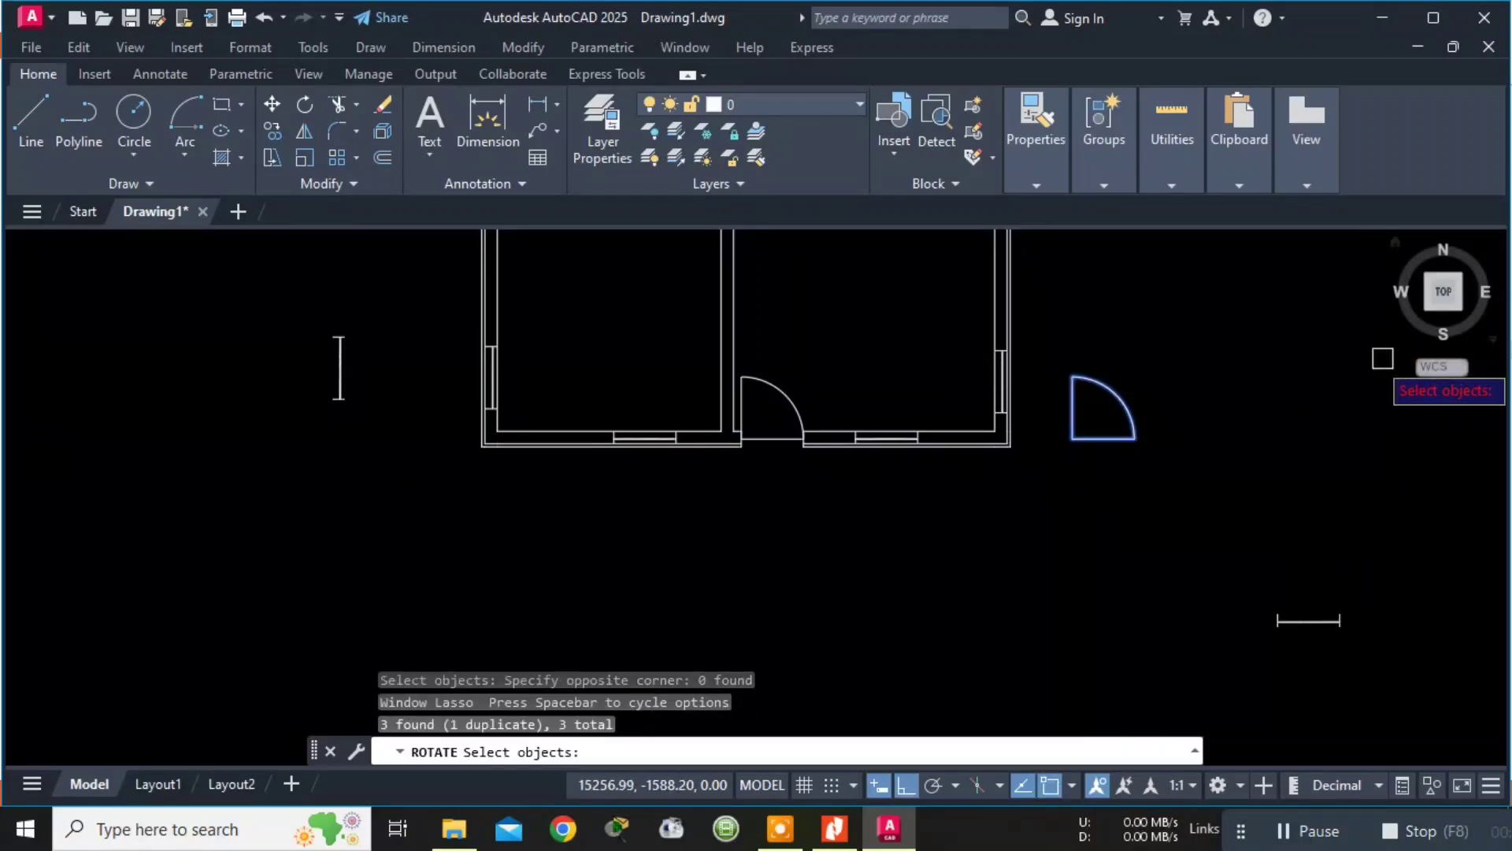
{"action": "mouse_move", "coordinate": [1029, 302]}
{"action": "left_mouse_down"}
{"action": "mouse_move", "coordinate": [1148, 426]}
{"action": "mouse_move", "coordinate": [1192, 432]}
{"action": "left_mouse_up"}
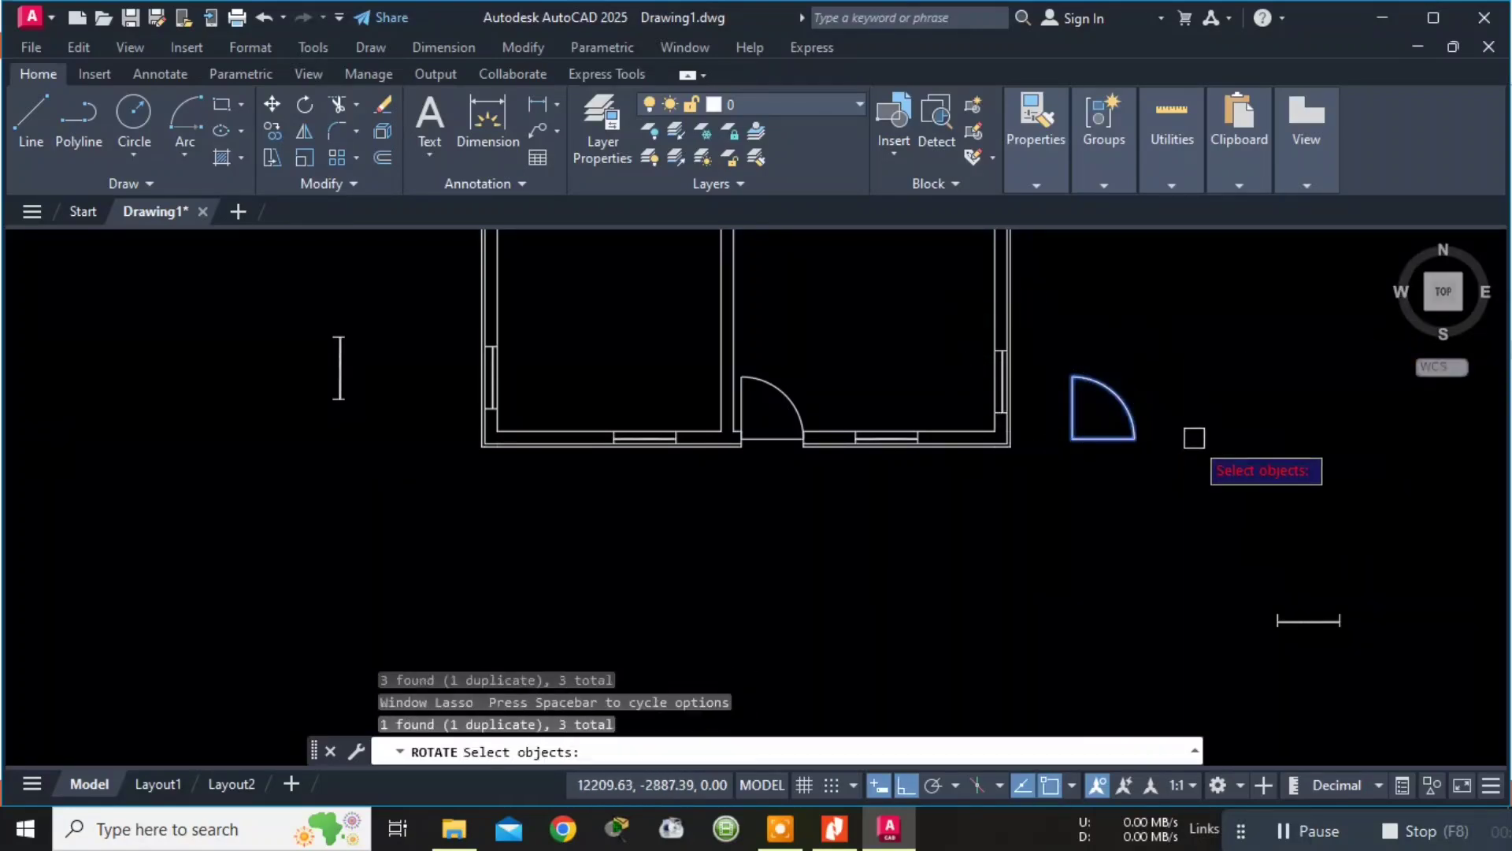
{"action": "key", "text": "Escape"}
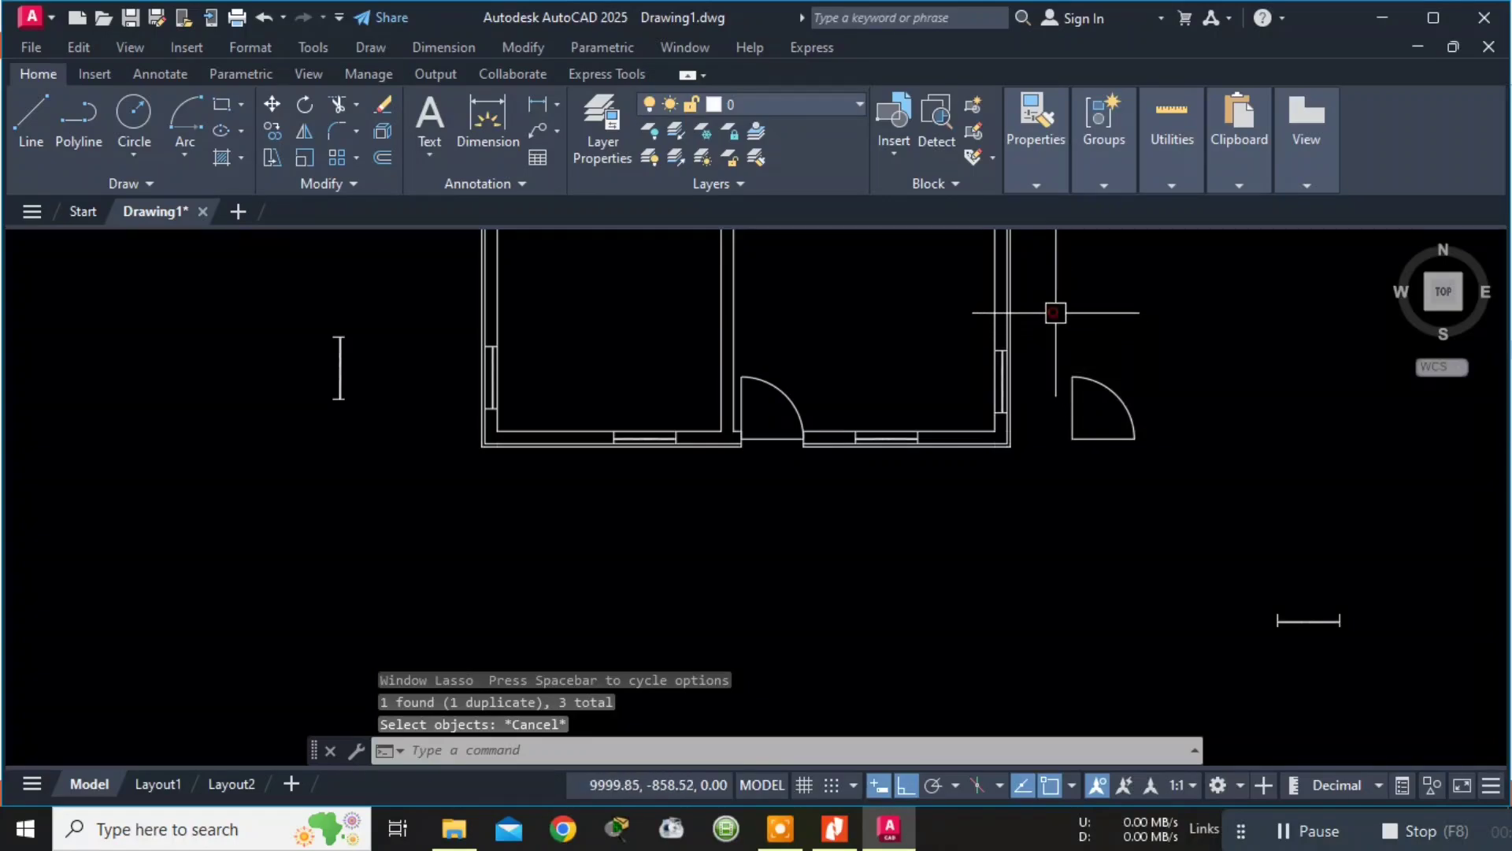
{"action": "mouse_move", "coordinate": [1056, 312]}
{"action": "left_mouse_down"}
{"action": "mouse_move", "coordinate": [1158, 398]}
{"action": "mouse_move", "coordinate": [1235, 430]}
{"action": "left_mouse_up"}
{"action": "mouse_move", "coordinate": [1035, 338]}
{"action": "left_mouse_down"}
{"action": "mouse_move", "coordinate": [1233, 407]}
{"action": "mouse_move", "coordinate": [1257, 376]}
{"action": "left_mouse_up"}
{"action": "left_click_drag", "start_coordinate": [1038, 328], "coordinate": [1276, 426]}
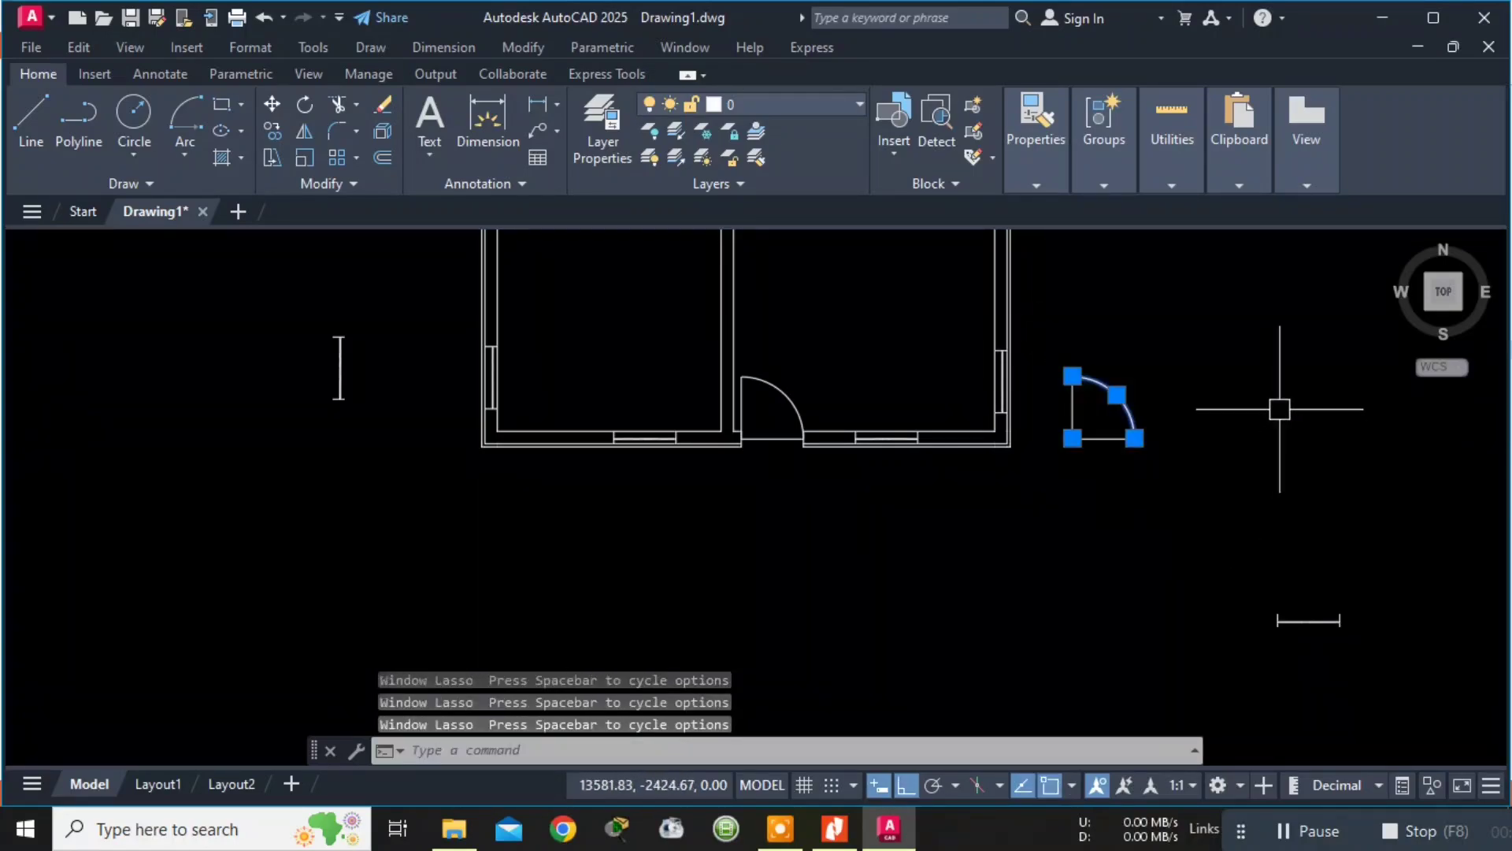
{"action": "key", "text": "Escape"}
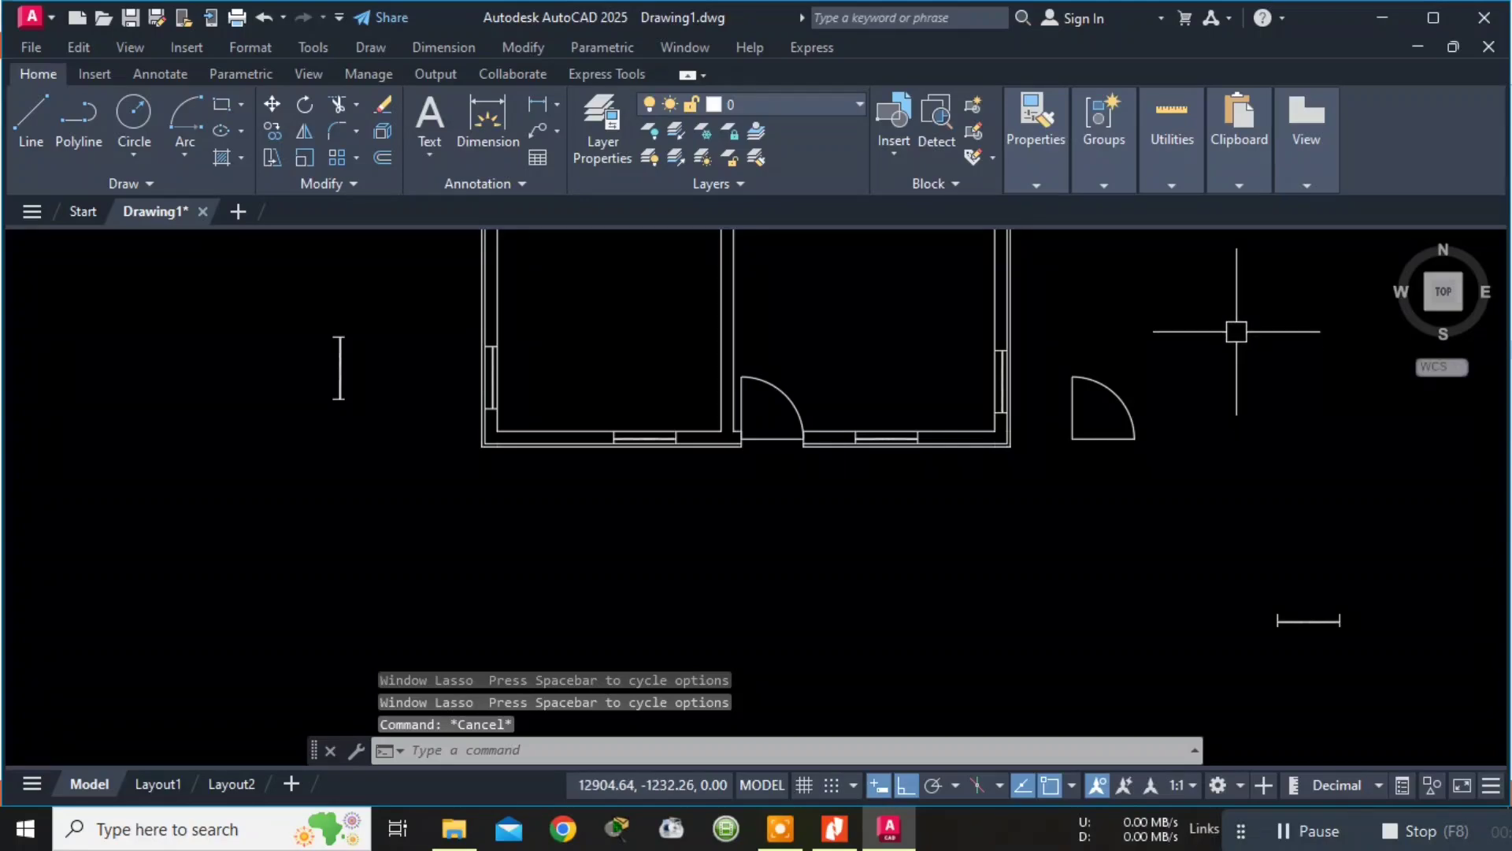
Rotate the detached door copy east of the plan by 90 degrees about its leaf-threshold corner, with Ortho turned off.
{"action": "mouse_move", "coordinate": [1187, 302]}
{"action": "left_mouse_down"}
{"action": "mouse_move", "coordinate": [1182, 399]}
{"action": "mouse_move", "coordinate": [1124, 473]}
{"action": "mouse_move", "coordinate": [1037, 418]}
{"action": "mouse_move", "coordinate": [1043, 356]}
{"action": "left_mouse_up"}
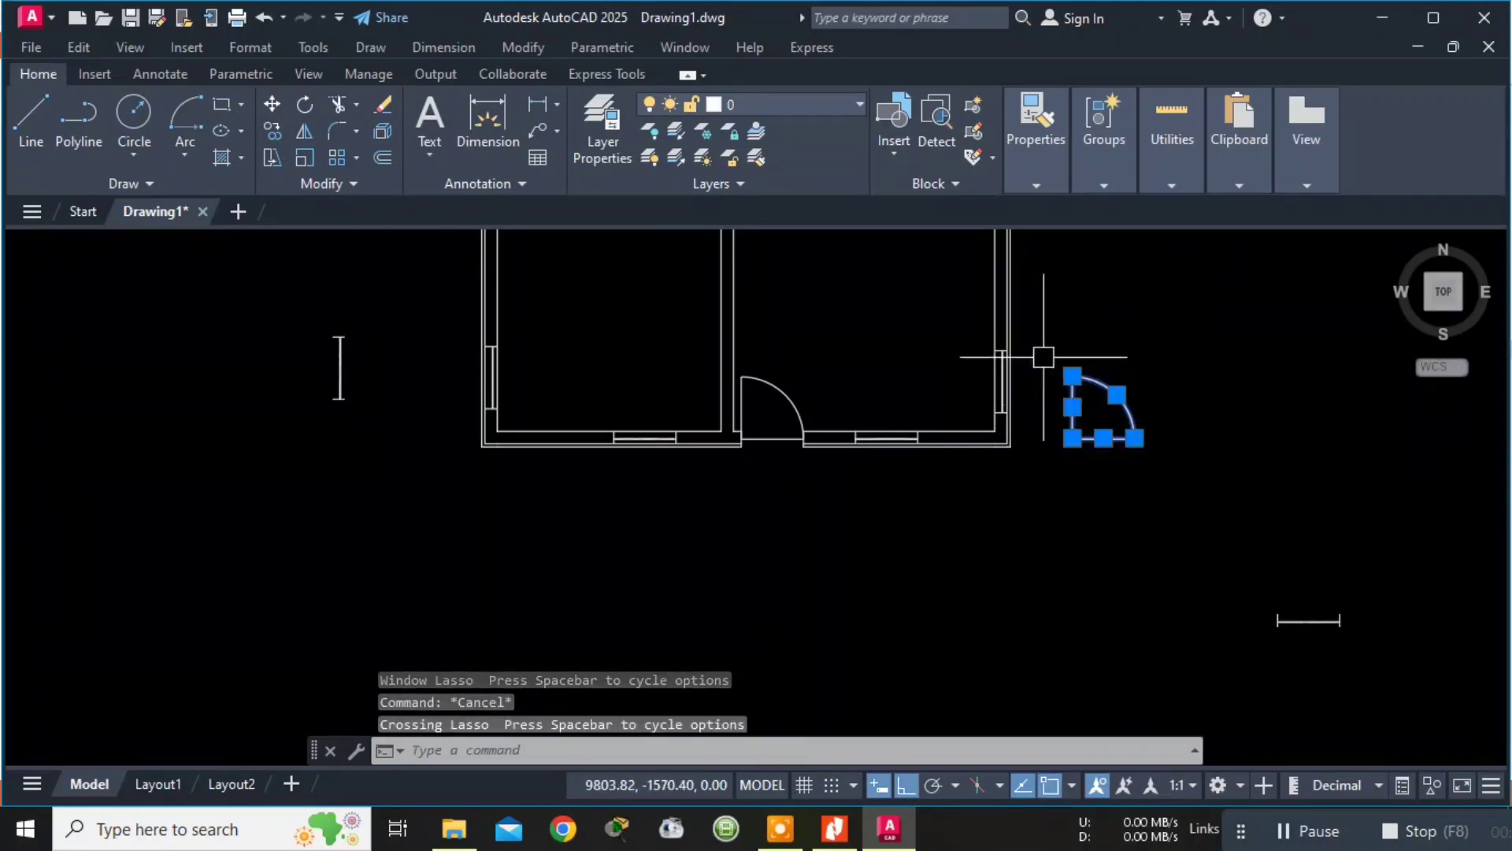
{"action": "left_click", "coordinate": [629, 749]}
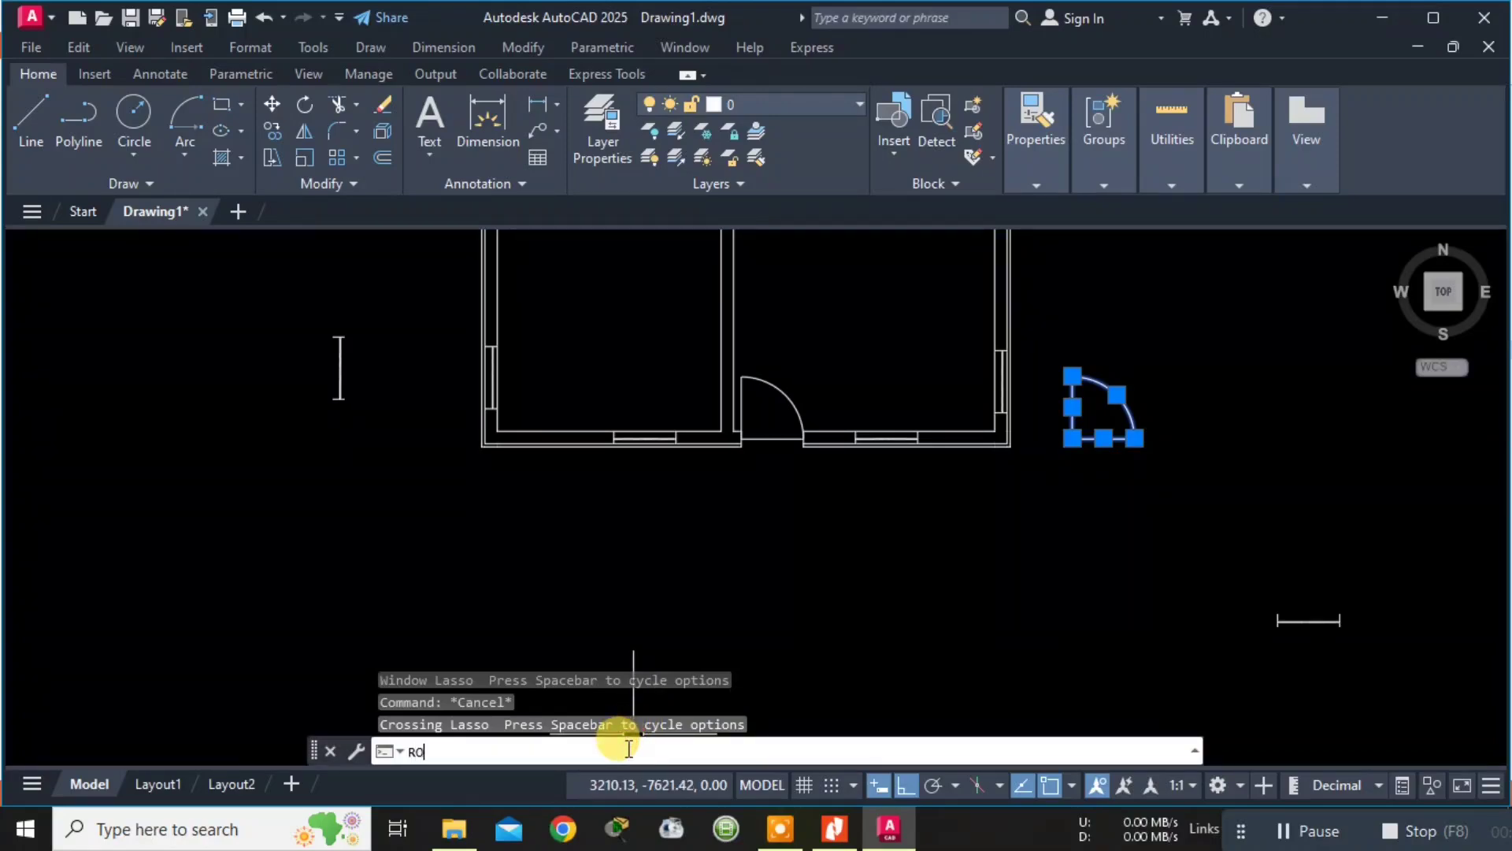
{"action": "key", "text": "Return"}
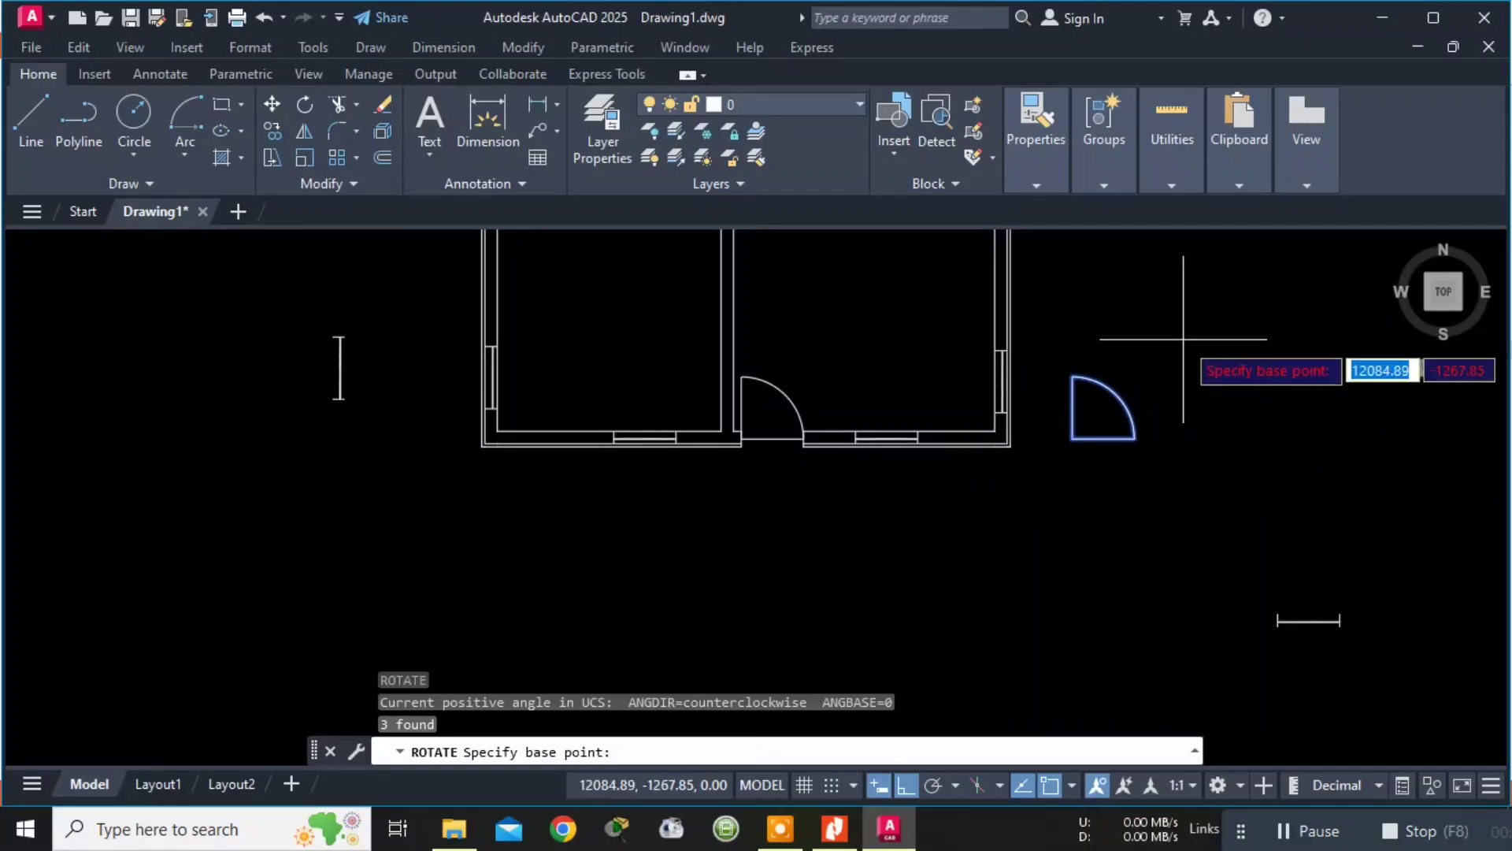
{"action": "left_click", "coordinate": [1073, 438]}
{"action": "middle_click_drag", "start_coordinate": [898, 345], "coordinate": [912, 449]}
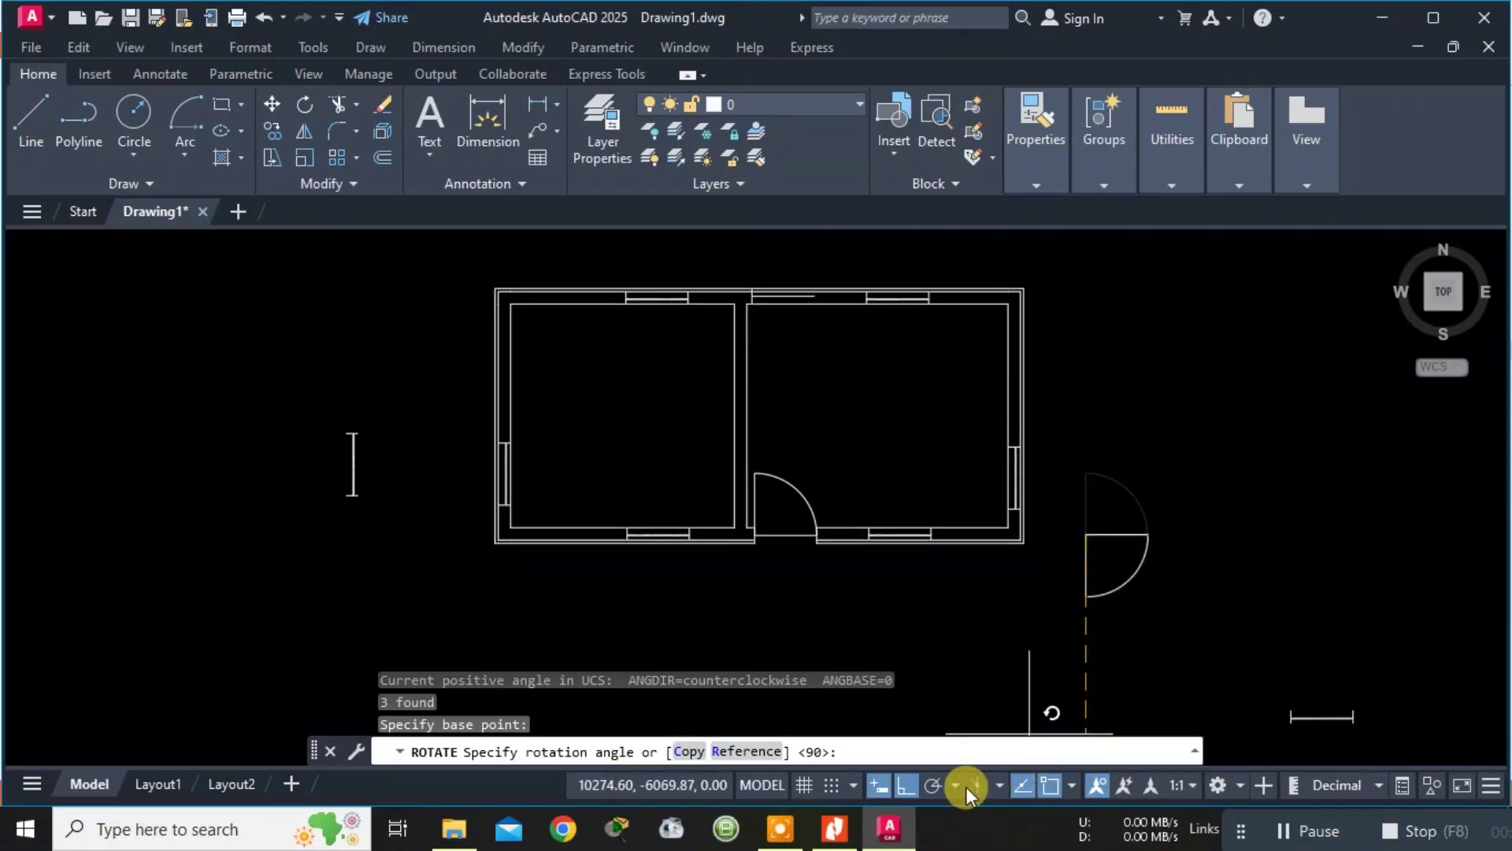
{"action": "left_click", "coordinate": [909, 788]}
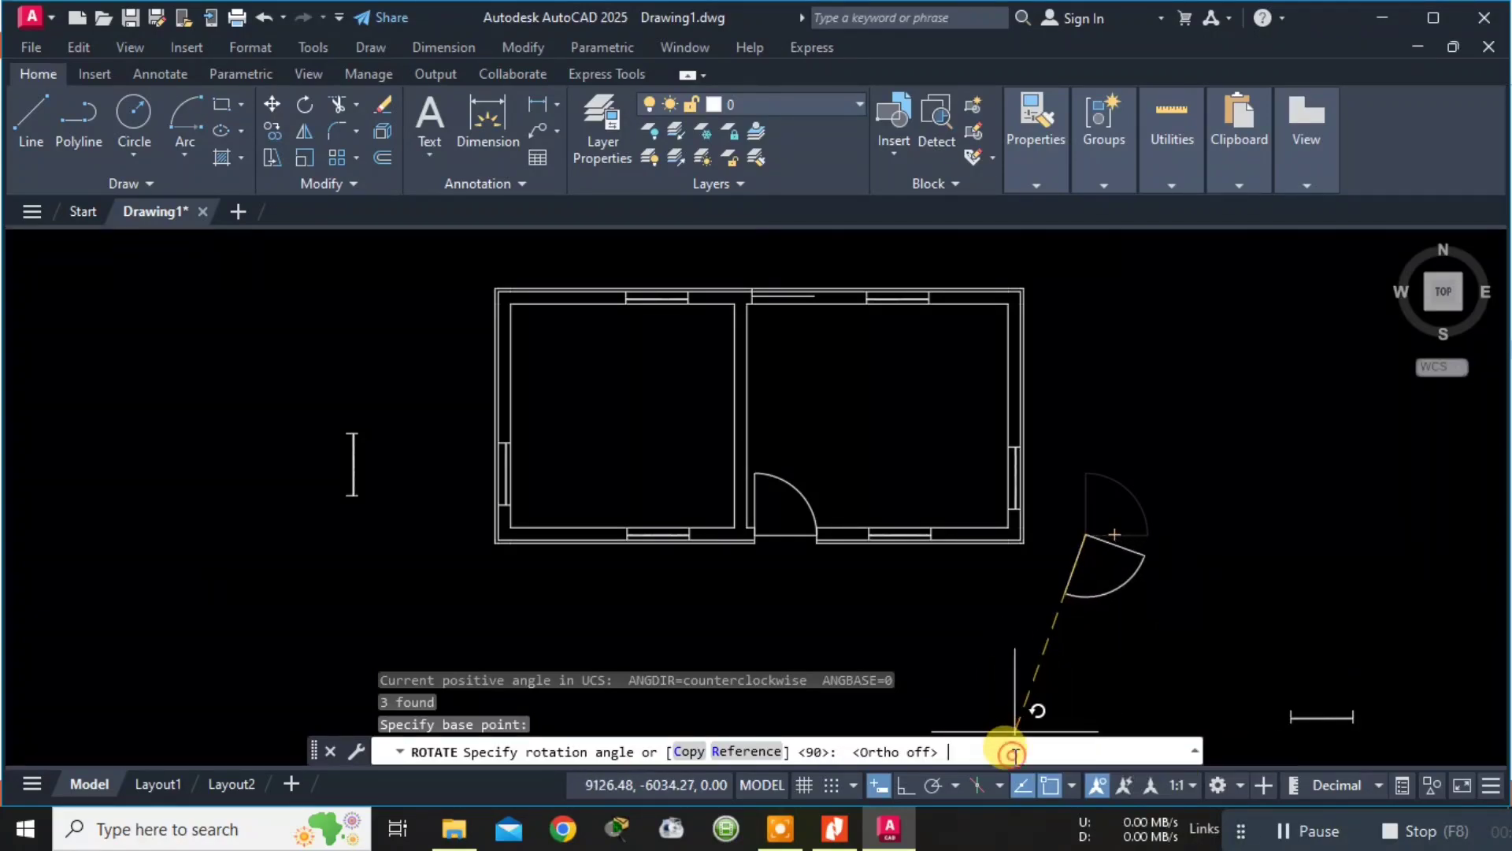
{"action": "key", "text": "Return"}
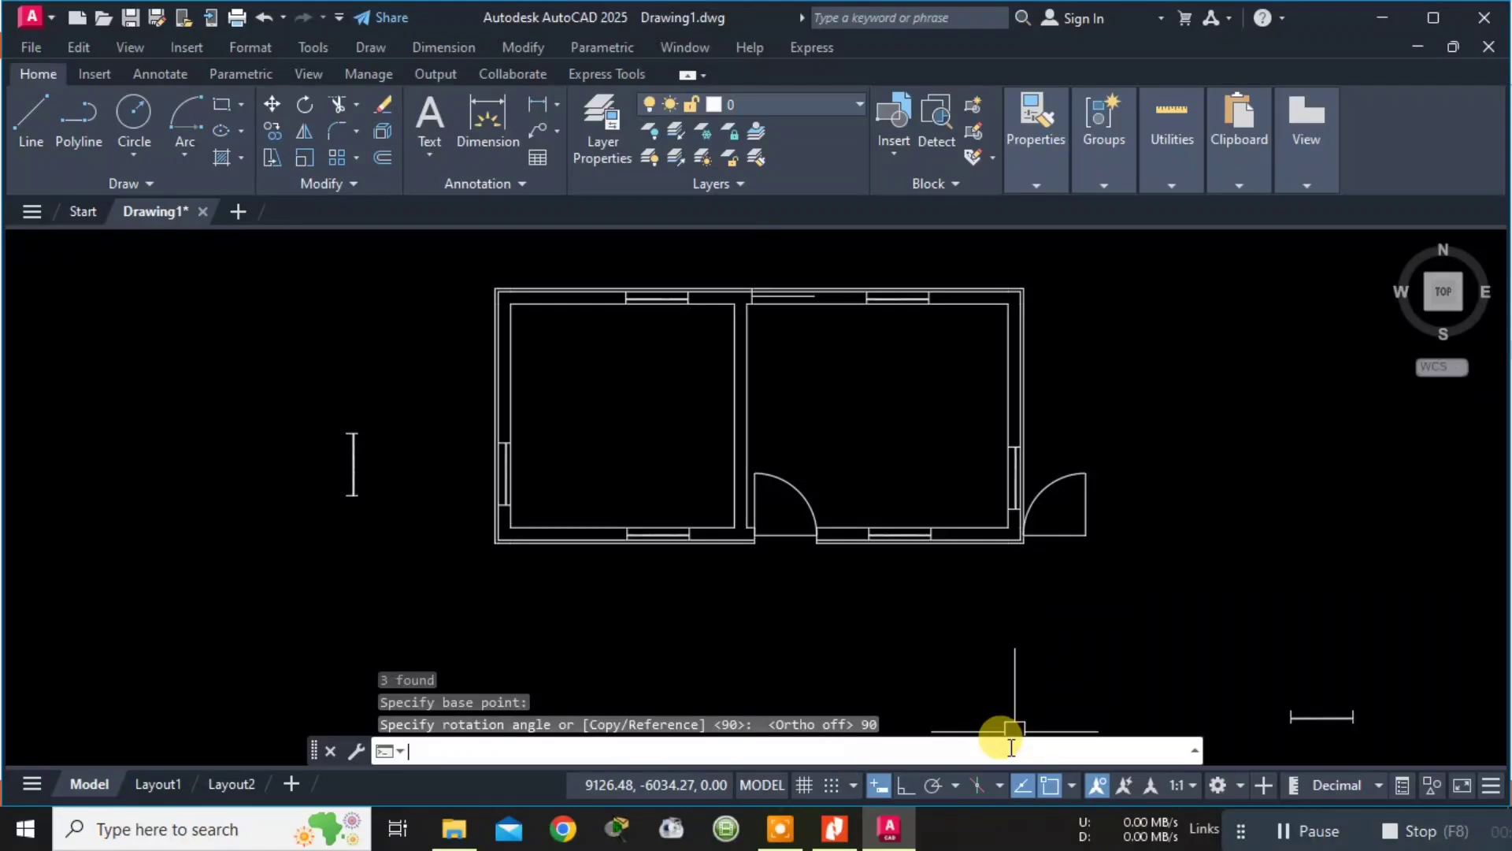
{"action": "middle_click_drag", "start_coordinate": [1134, 557], "coordinate": [1043, 513]}
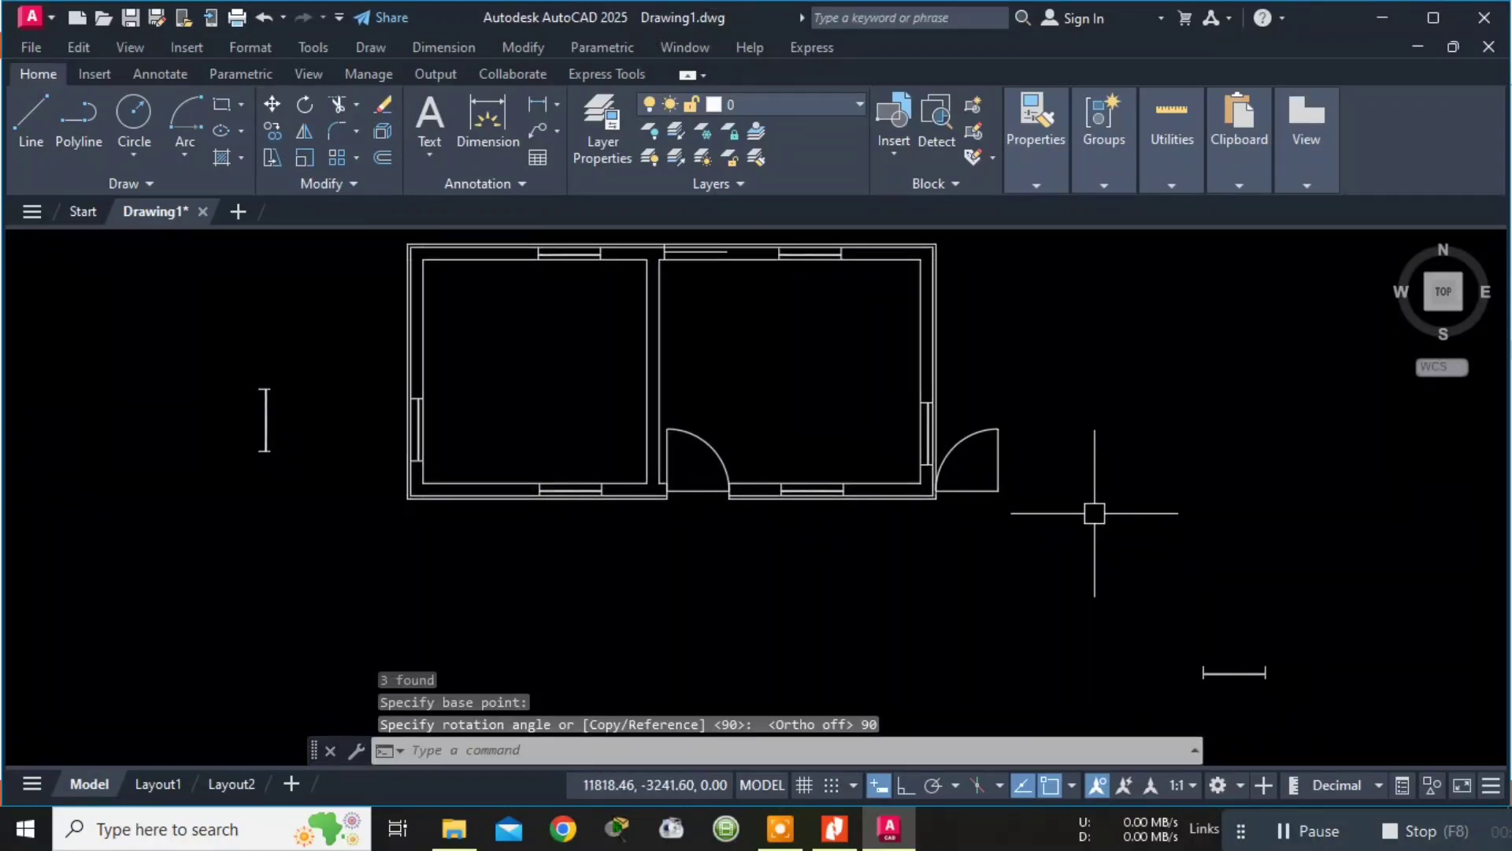
Undo the 90-degree rotation of the detached door copy east of the plan.
{"action": "key", "text": "ctrl+z"}
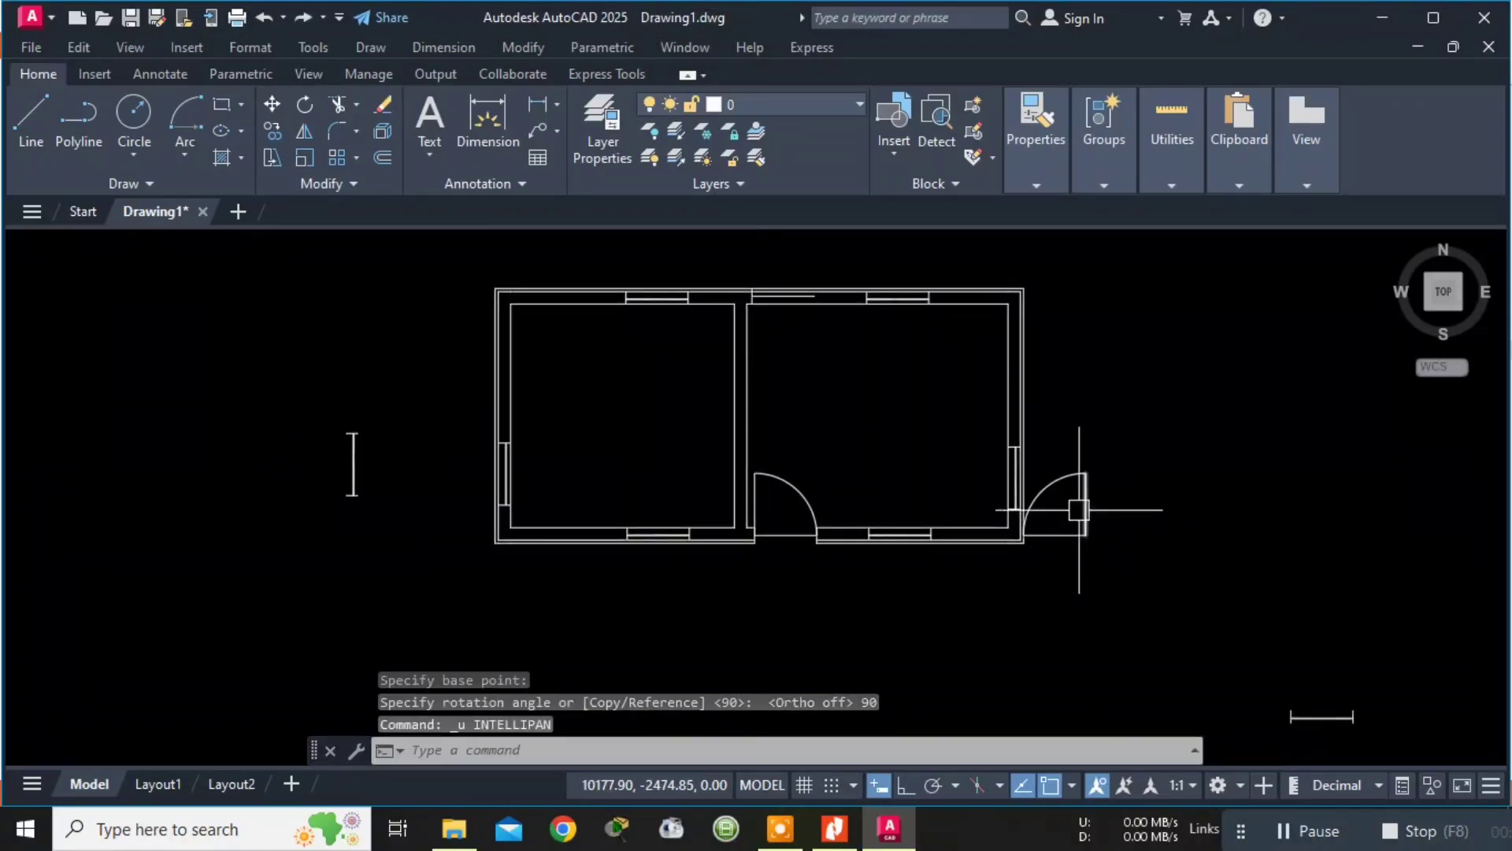
{"action": "key", "text": "Escape"}
{"action": "key", "text": "Escape"}
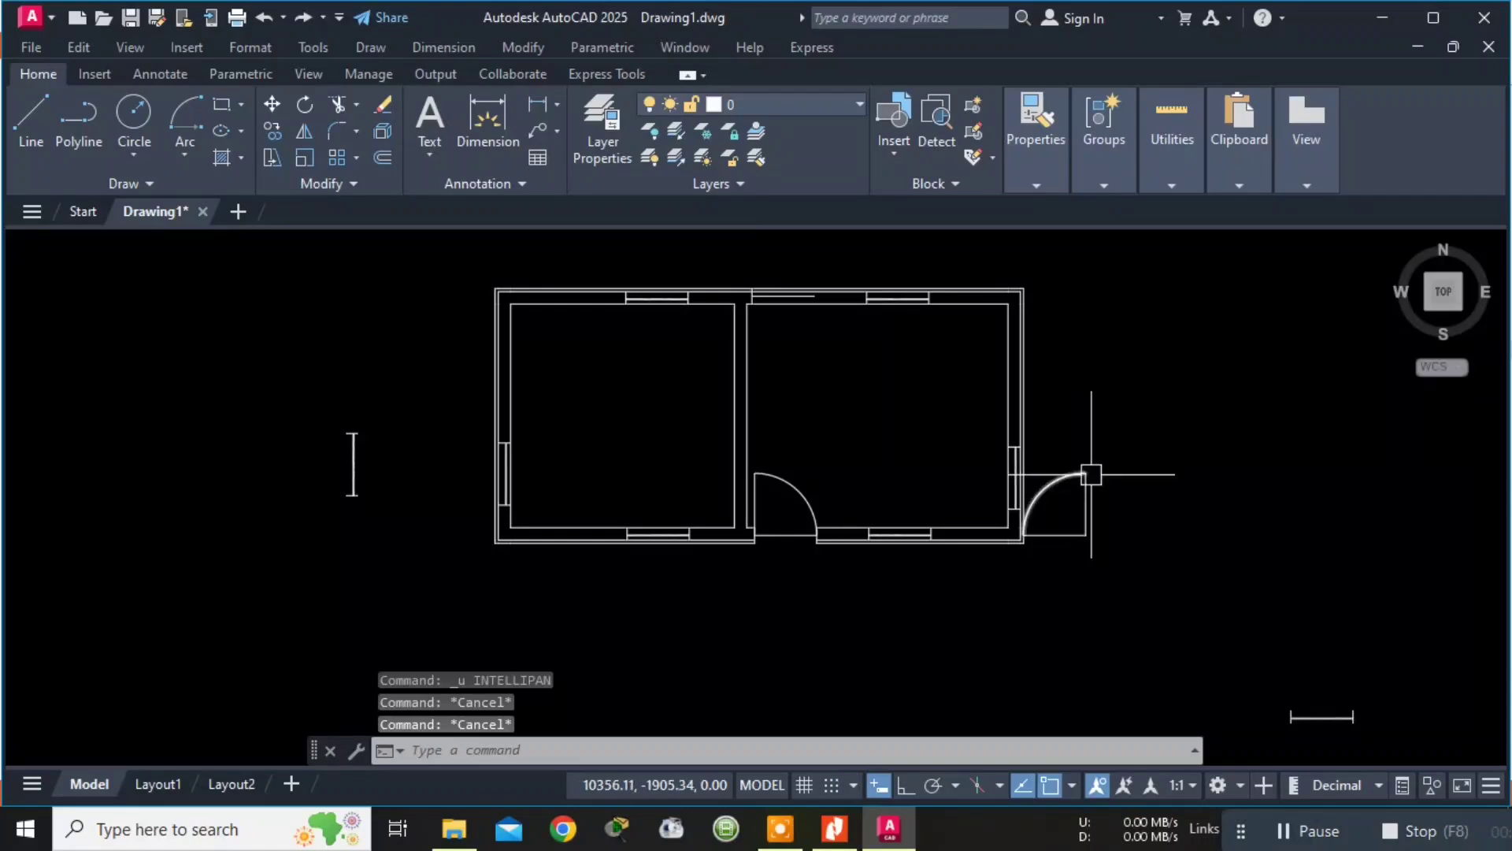
{"action": "key", "text": "ctrl+z"}
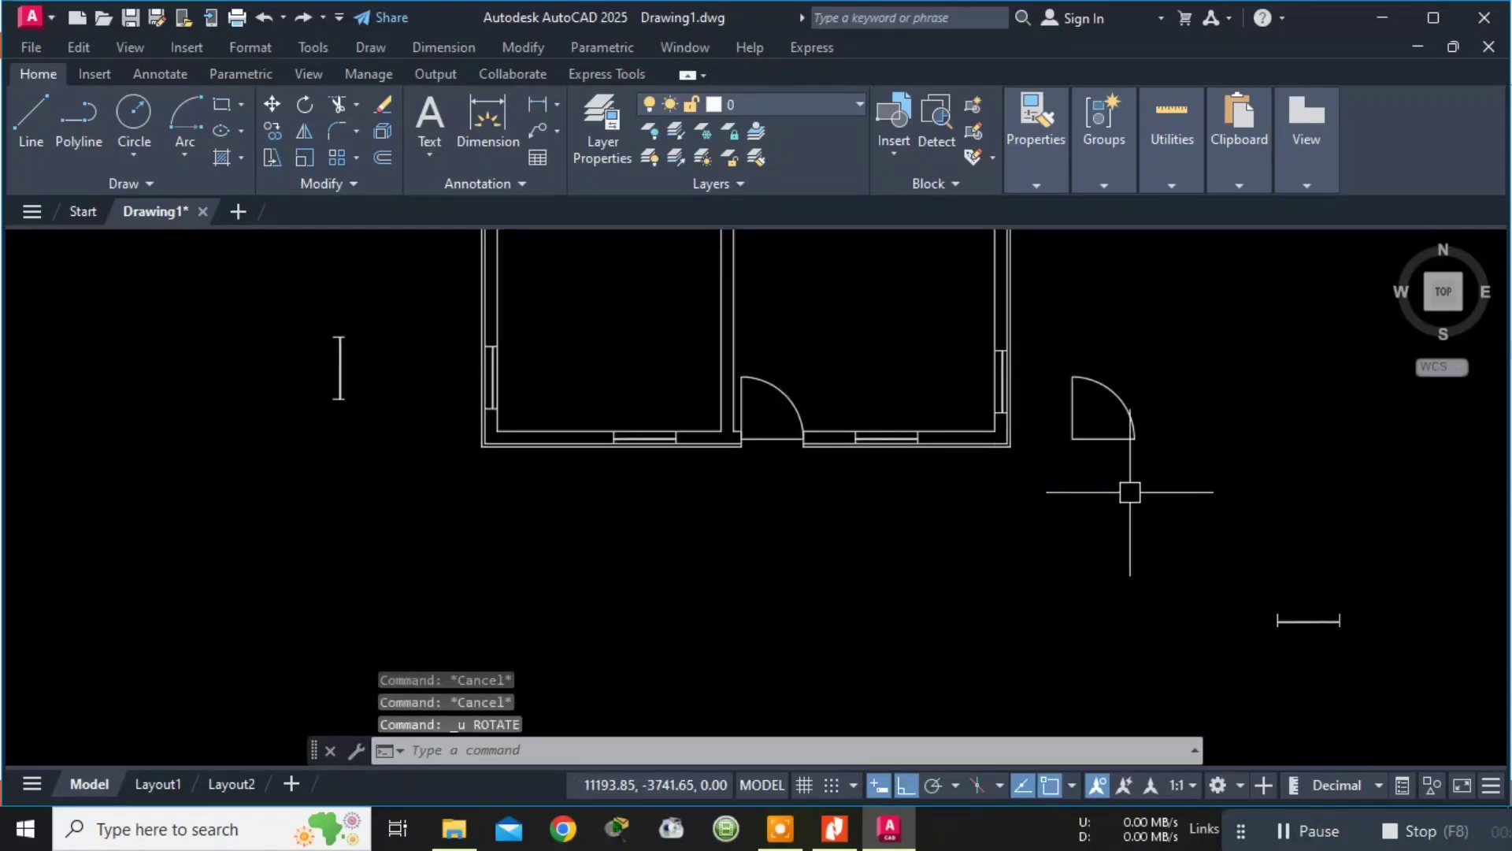
Mirror the detached door copy's threshold line, leaf and swing arc downward about the threshold line, erasing the source objects.
{"action": "middle_click_drag", "start_coordinate": [1117, 378], "coordinate": [1067, 488]}
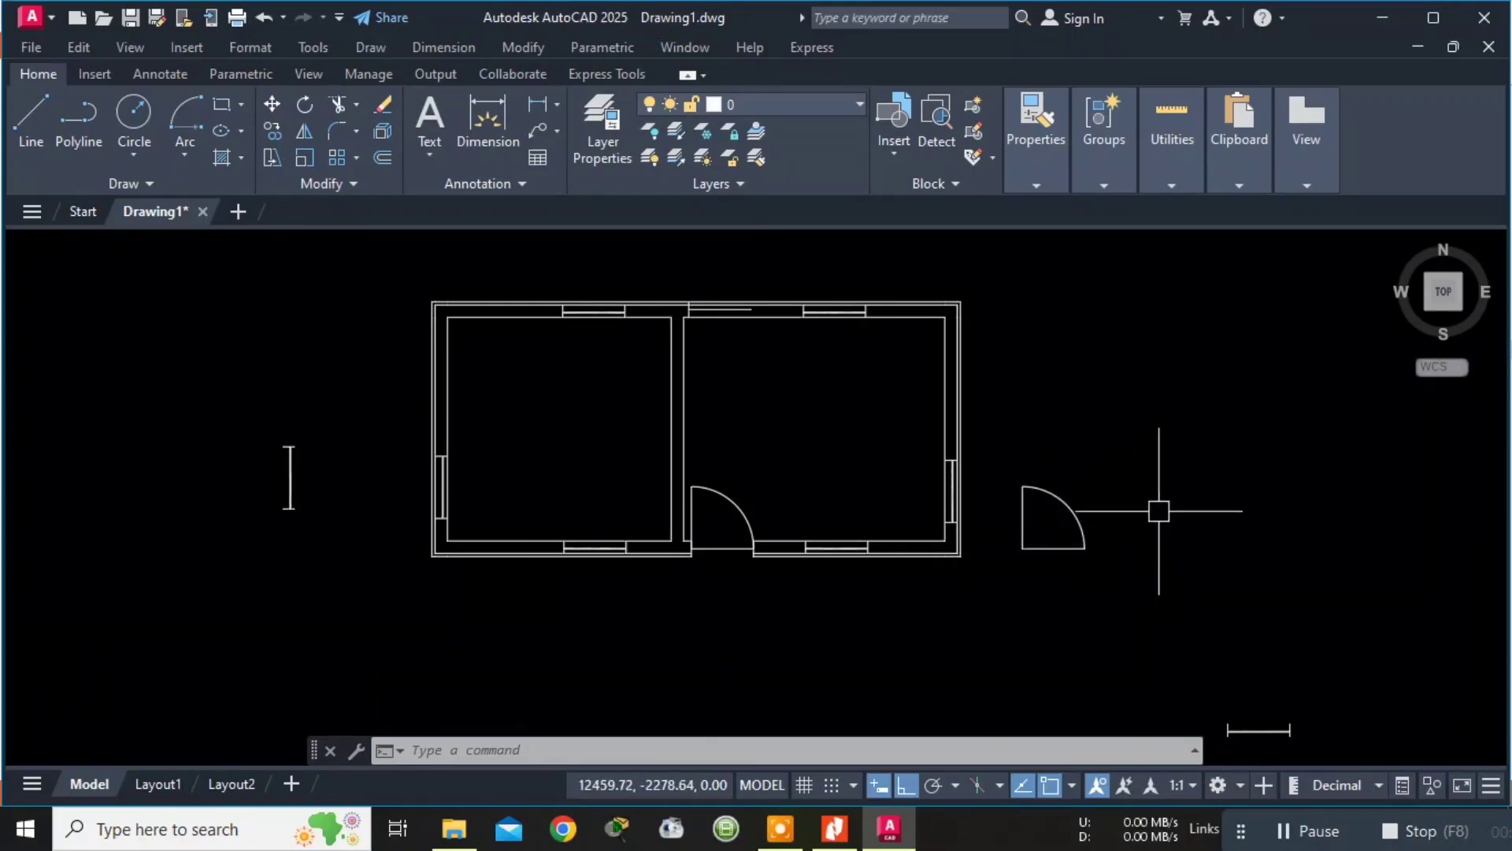
{"action": "left_click", "coordinate": [669, 750]}
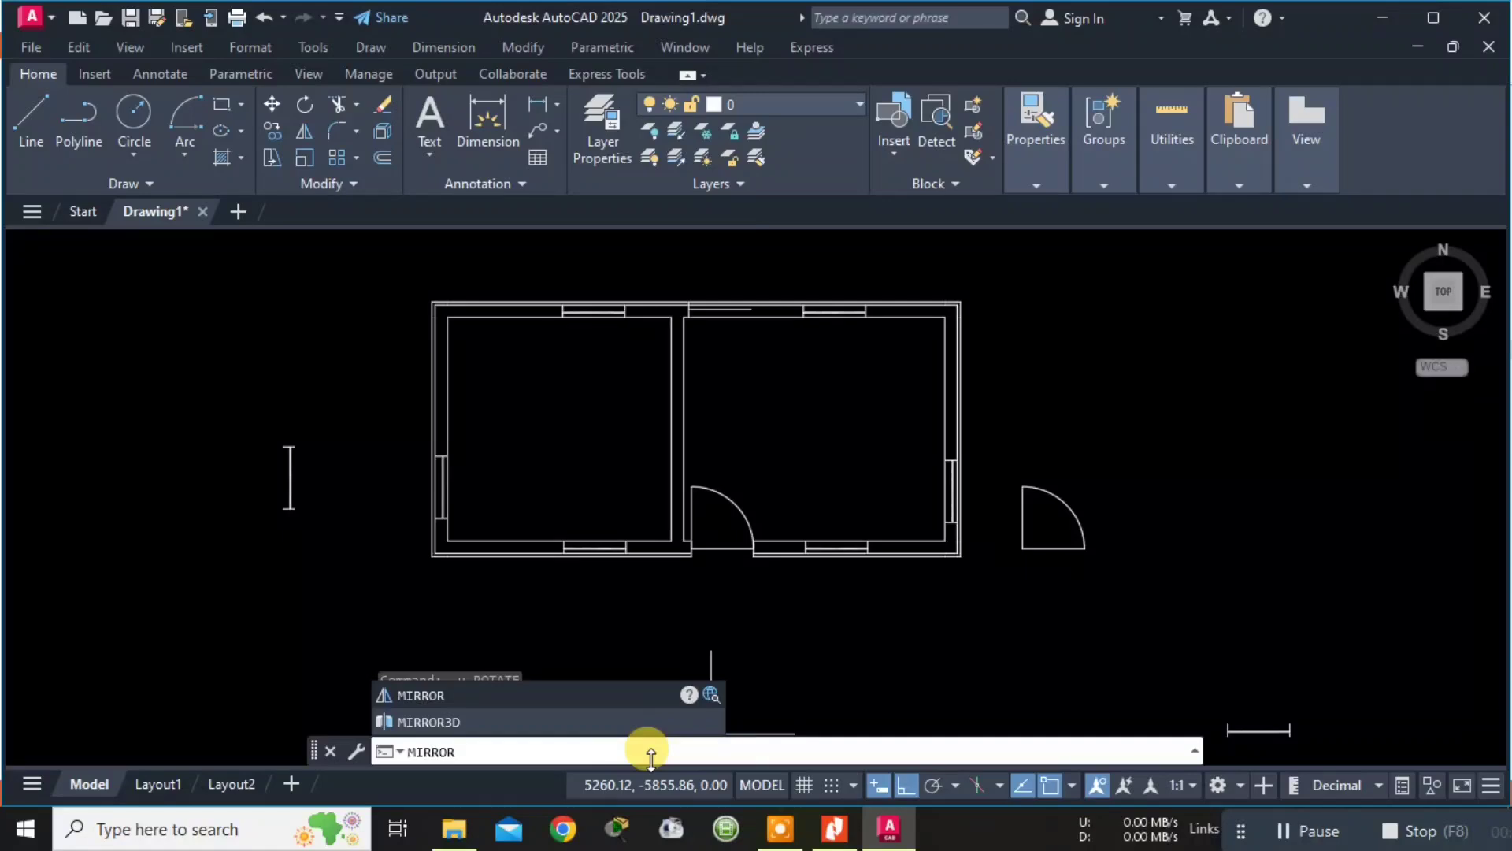
{"action": "key", "text": "Return"}
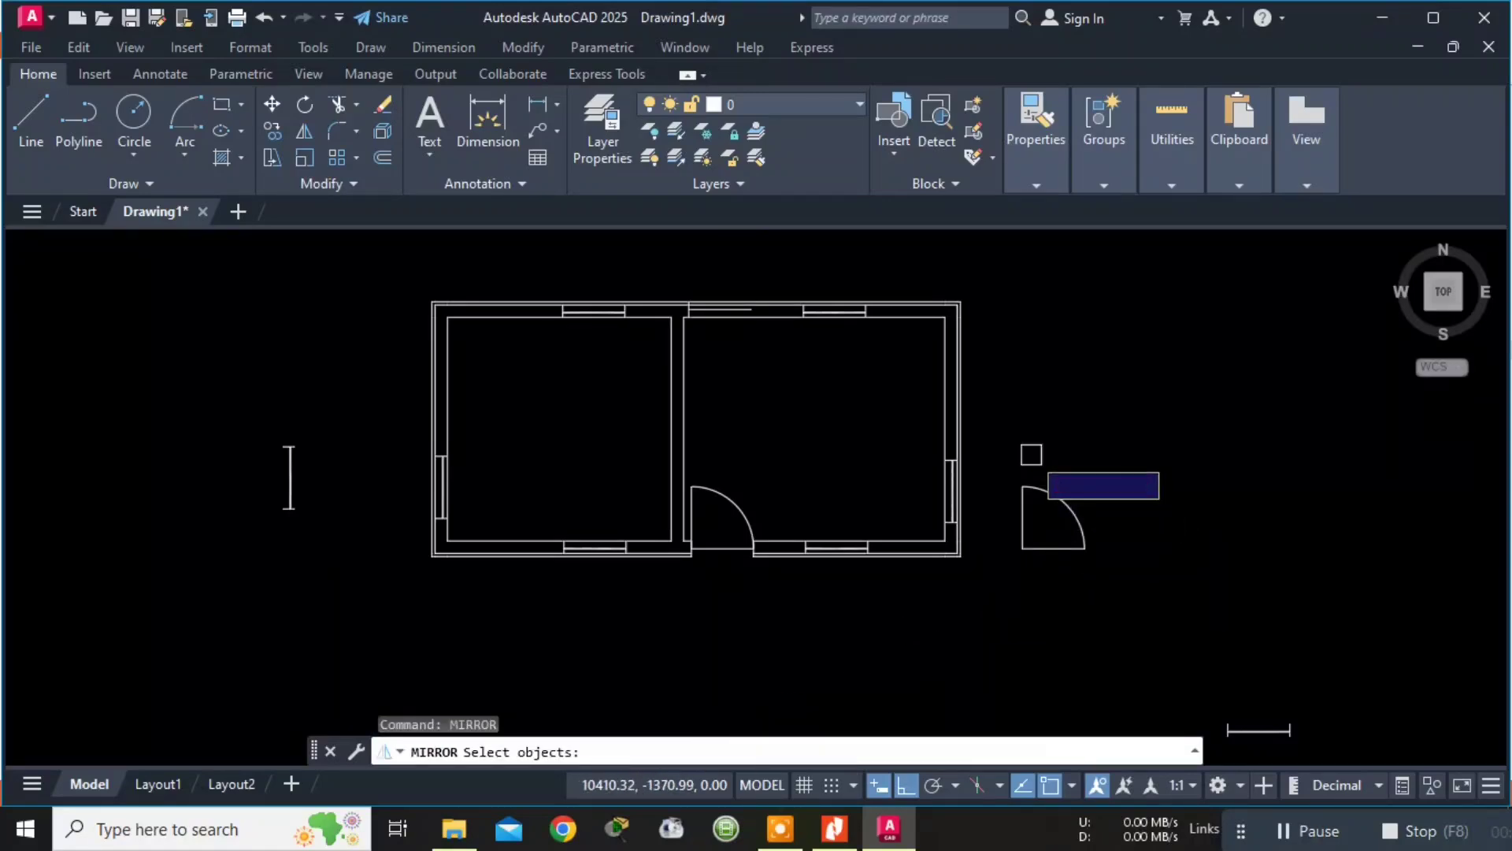
{"action": "mouse_move", "coordinate": [1000, 438]}
{"action": "left_mouse_down"}
{"action": "mouse_move", "coordinate": [1005, 606]}
{"action": "mouse_move", "coordinate": [1182, 466]}
{"action": "mouse_move", "coordinate": [1009, 494]}
{"action": "mouse_move", "coordinate": [999, 470]}
{"action": "mouse_move", "coordinate": [1208, 473]}
{"action": "mouse_move", "coordinate": [1178, 453]}
{"action": "left_mouse_up"}
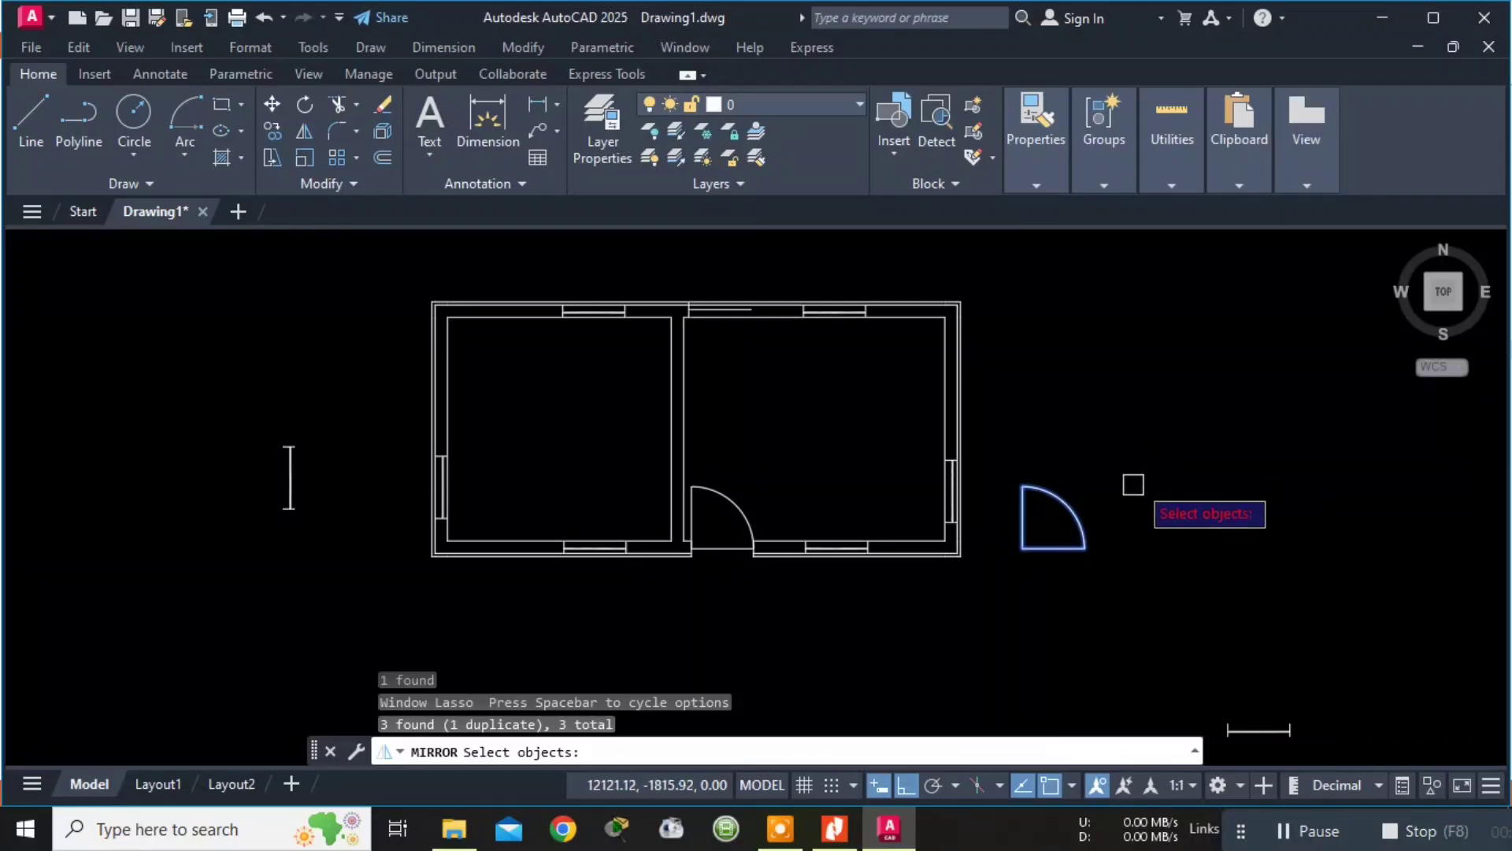
{"action": "key", "text": "Return"}
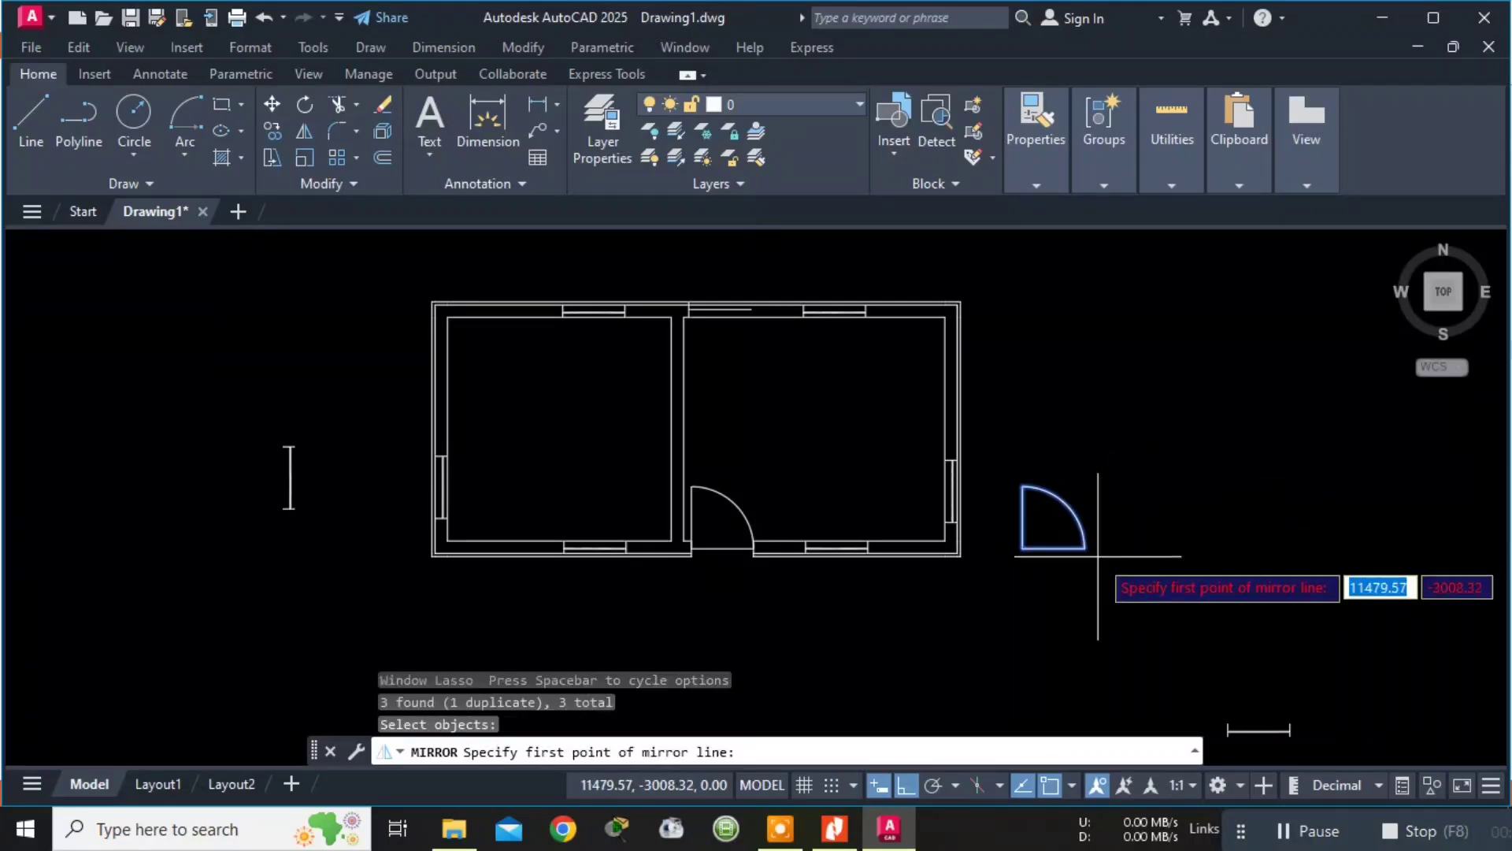
{"action": "left_click", "coordinate": [1022, 549]}
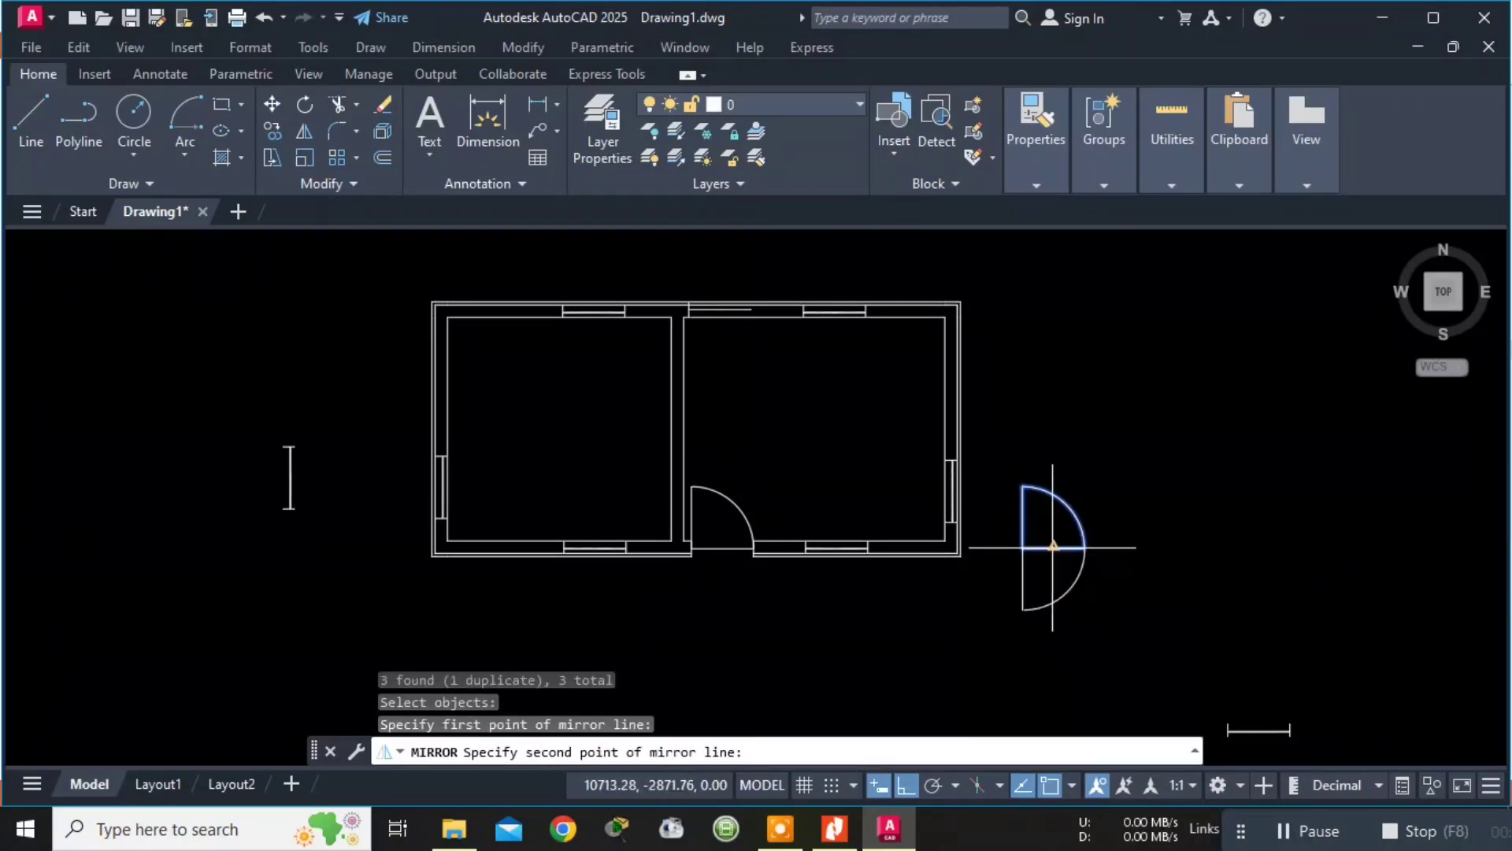
{"action": "left_click", "coordinate": [1054, 546]}
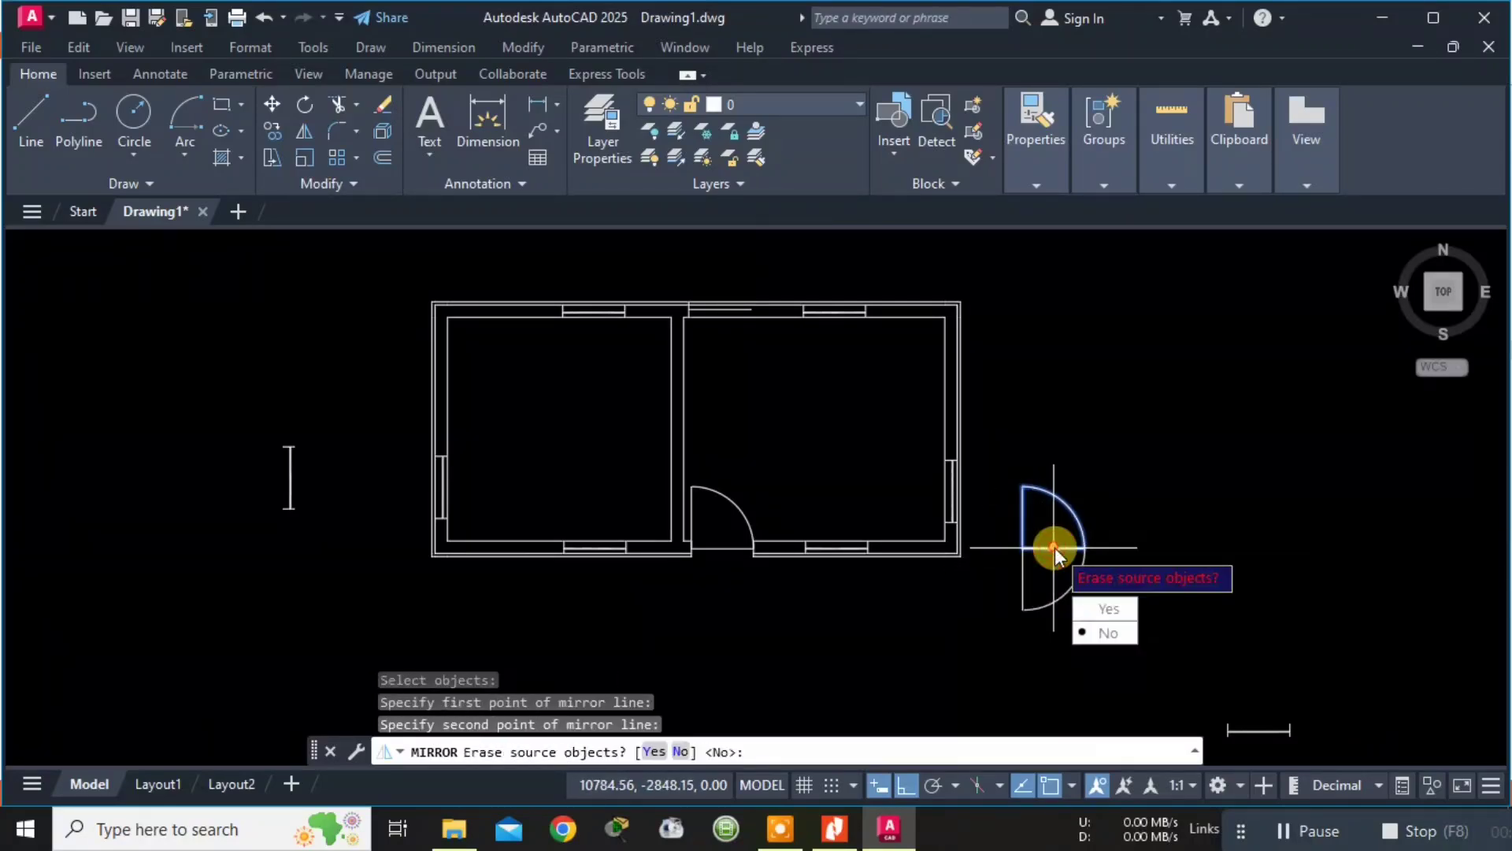
{"action": "left_click", "coordinate": [1104, 608]}
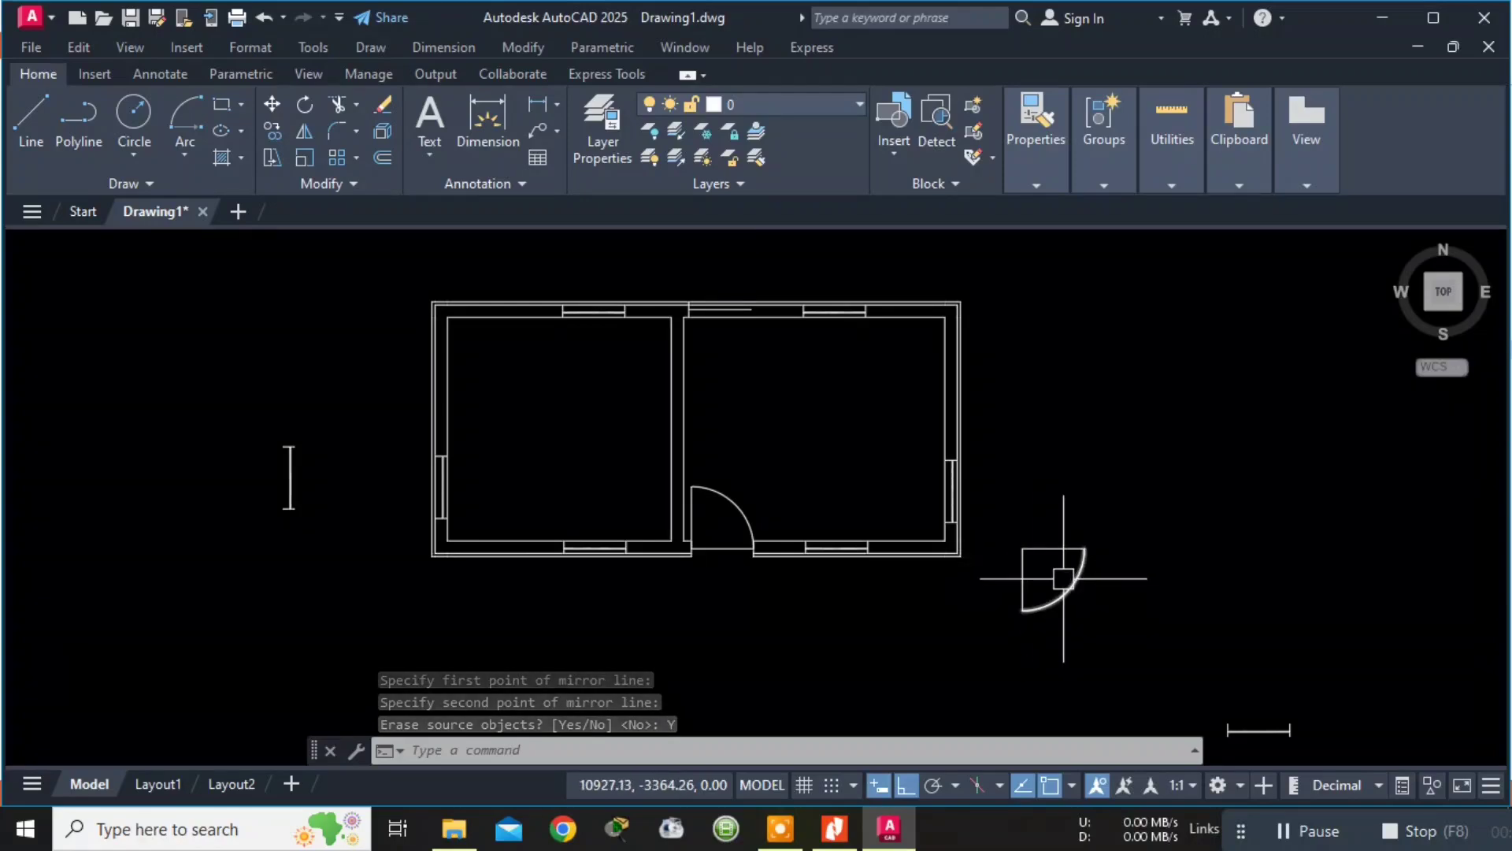
{"action": "type", "text": "MOVE"}
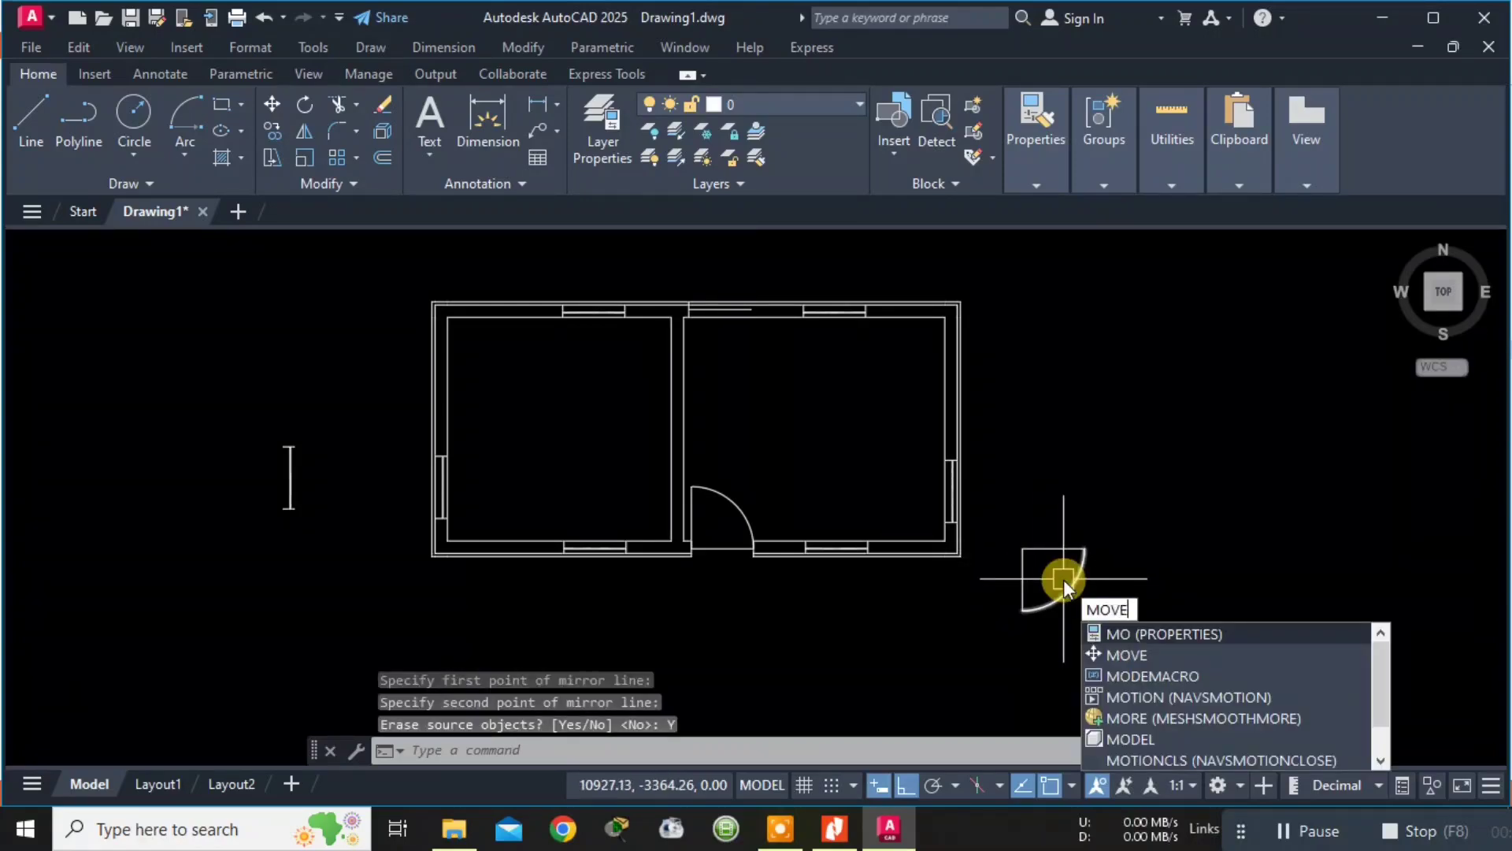
{"action": "key", "text": "Return"}
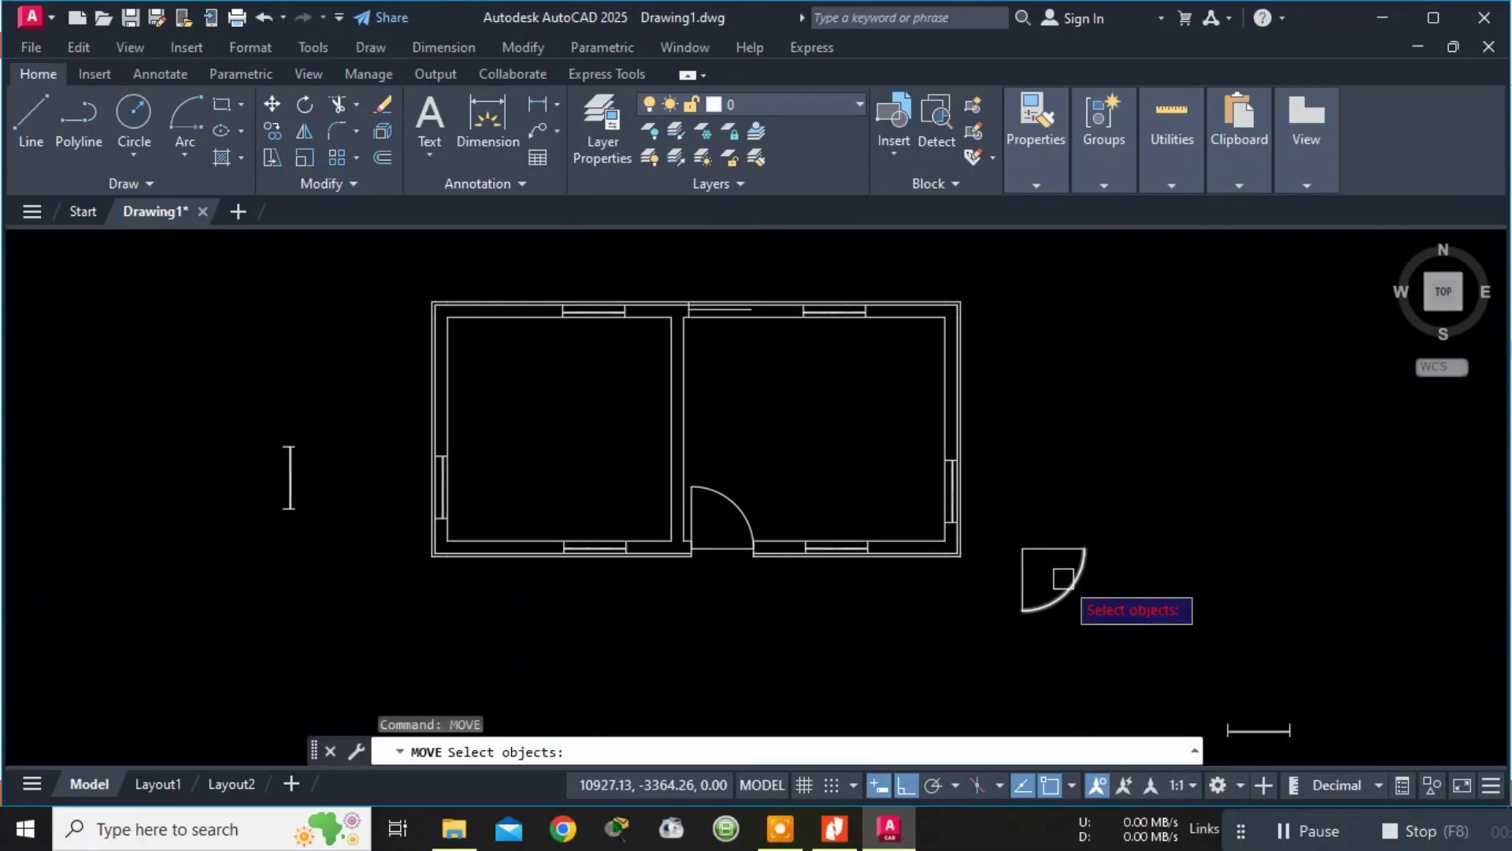
{"action": "key", "text": "Escape"}
{"action": "key", "text": "Escape"}
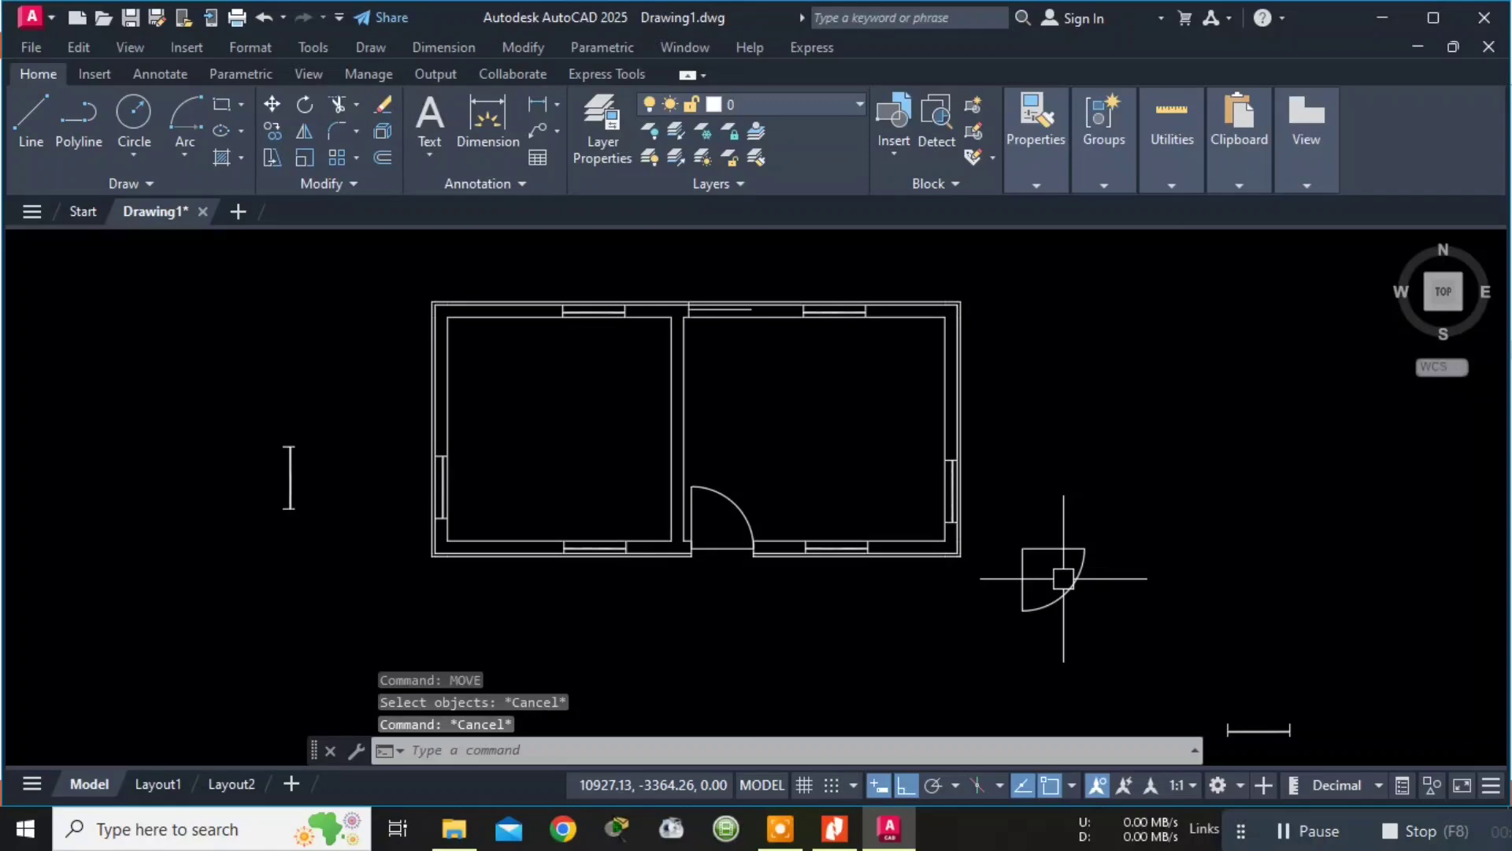
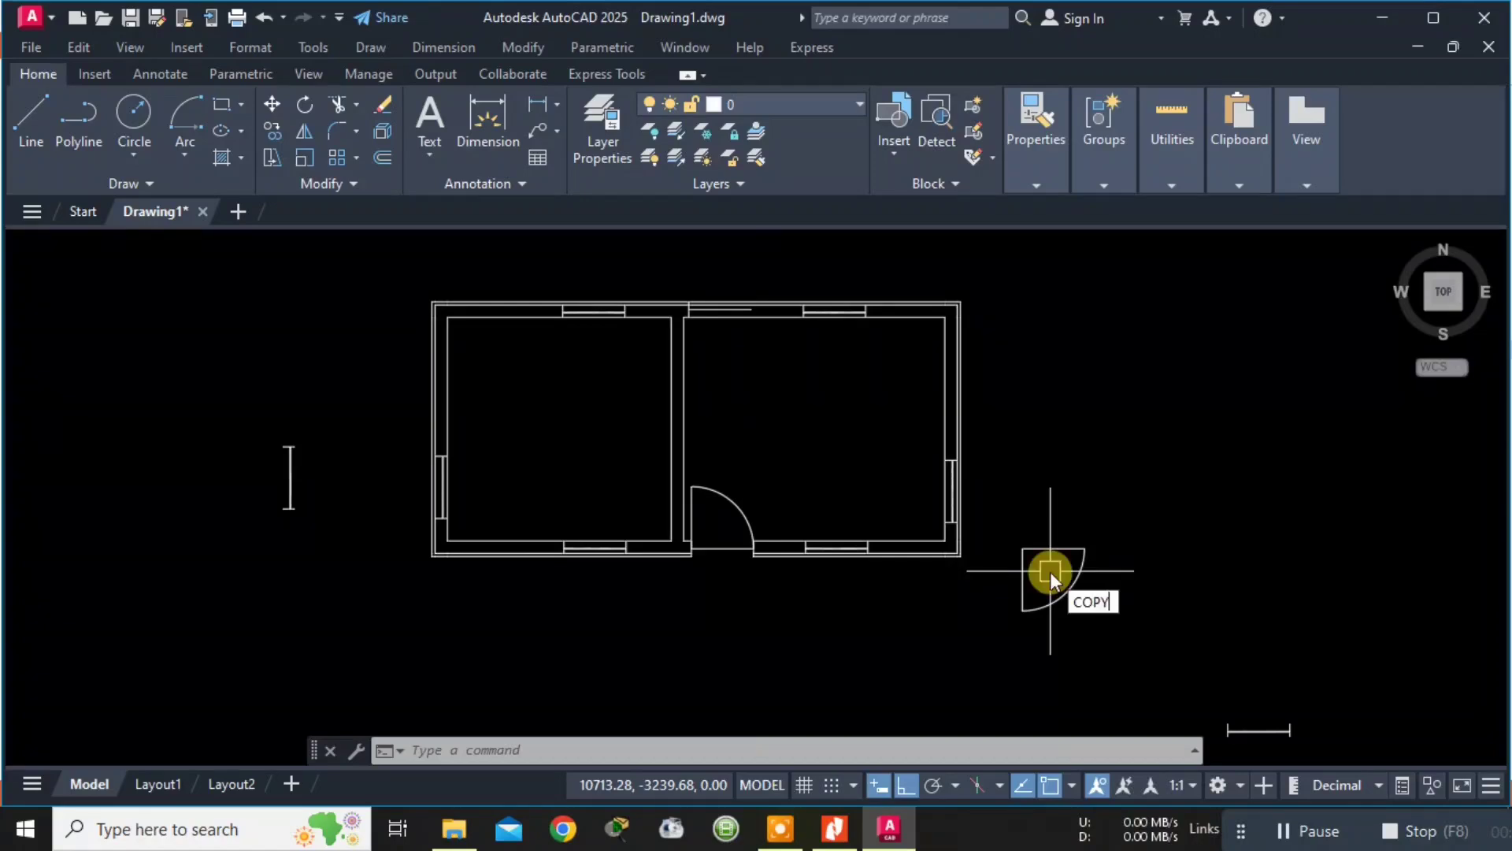
Copy the mirrored door from its leaf-threshold corner to the west end of the 1000-unit line in the upper wall, with Ortho off.
{"action": "key", "text": "Return"}
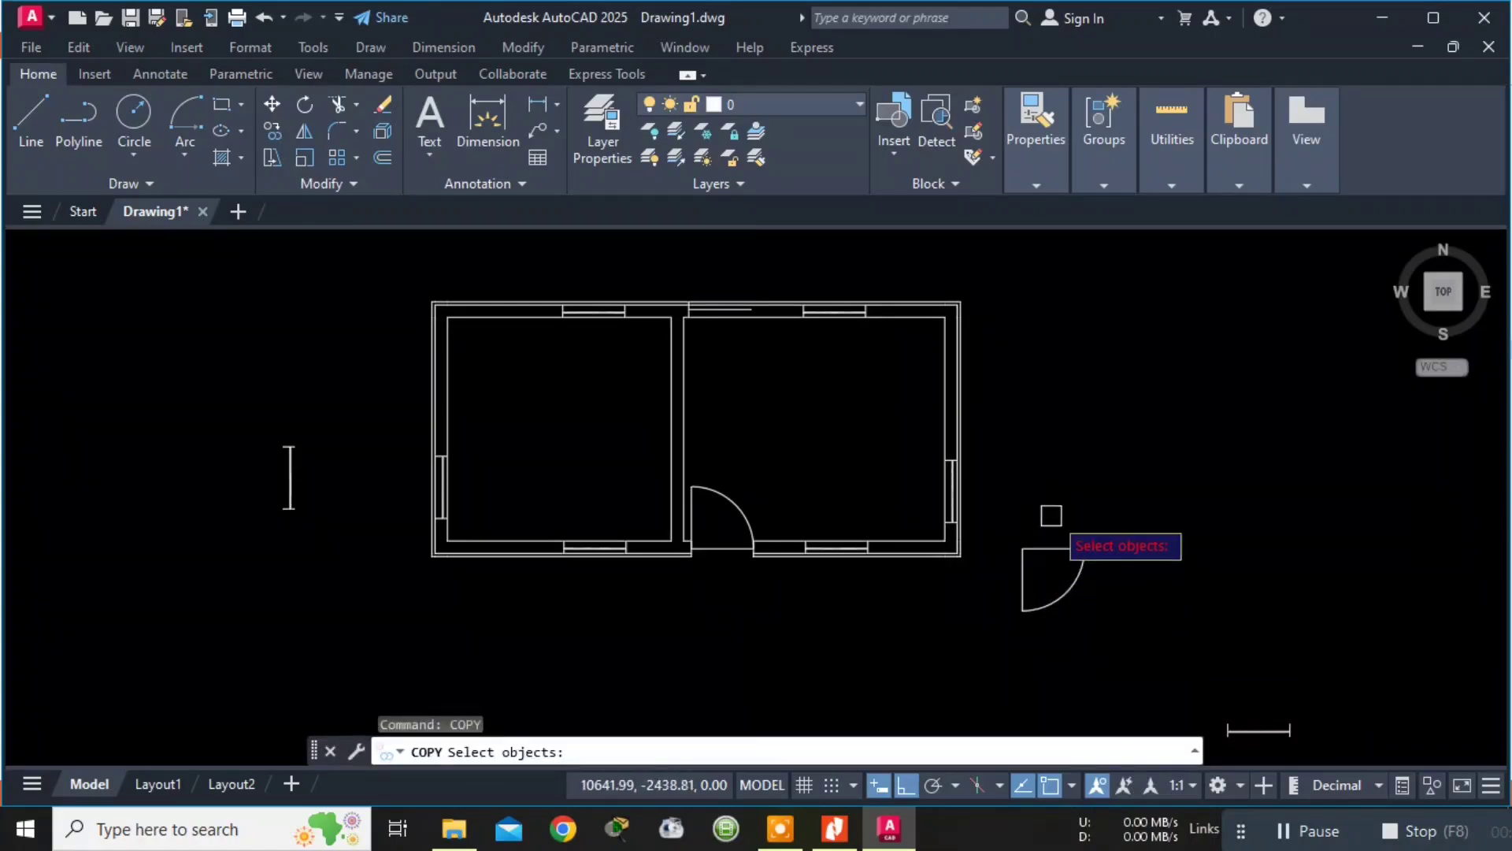
{"action": "mouse_move", "coordinate": [1083, 614]}
{"action": "left_mouse_down"}
{"action": "mouse_move", "coordinate": [1130, 480]}
{"action": "mouse_move", "coordinate": [1005, 617]}
{"action": "mouse_move", "coordinate": [1016, 514]}
{"action": "mouse_move", "coordinate": [1081, 554]}
{"action": "left_mouse_up"}
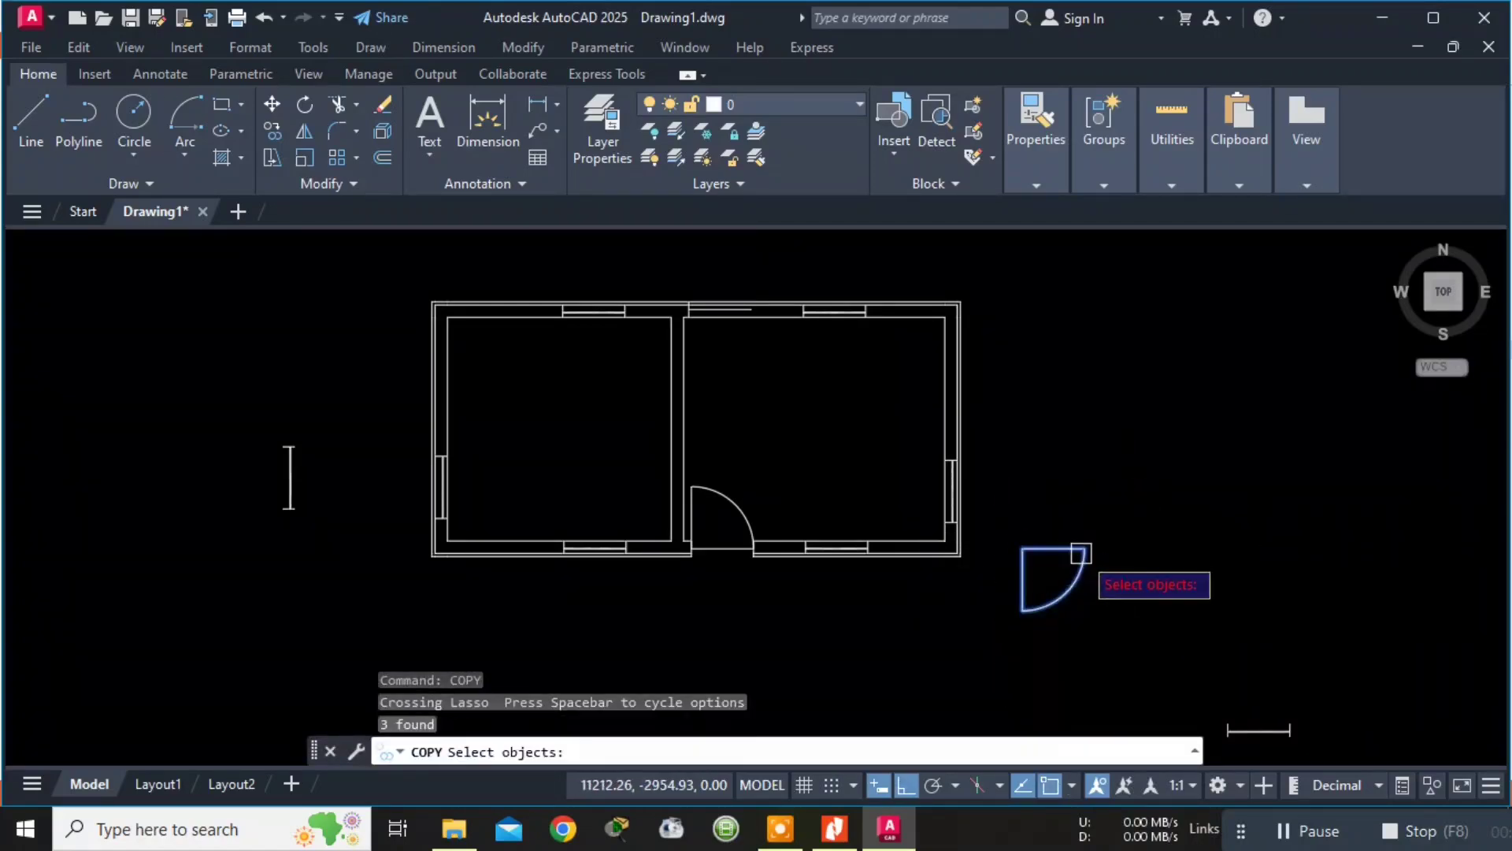
{"action": "key", "text": "Return"}
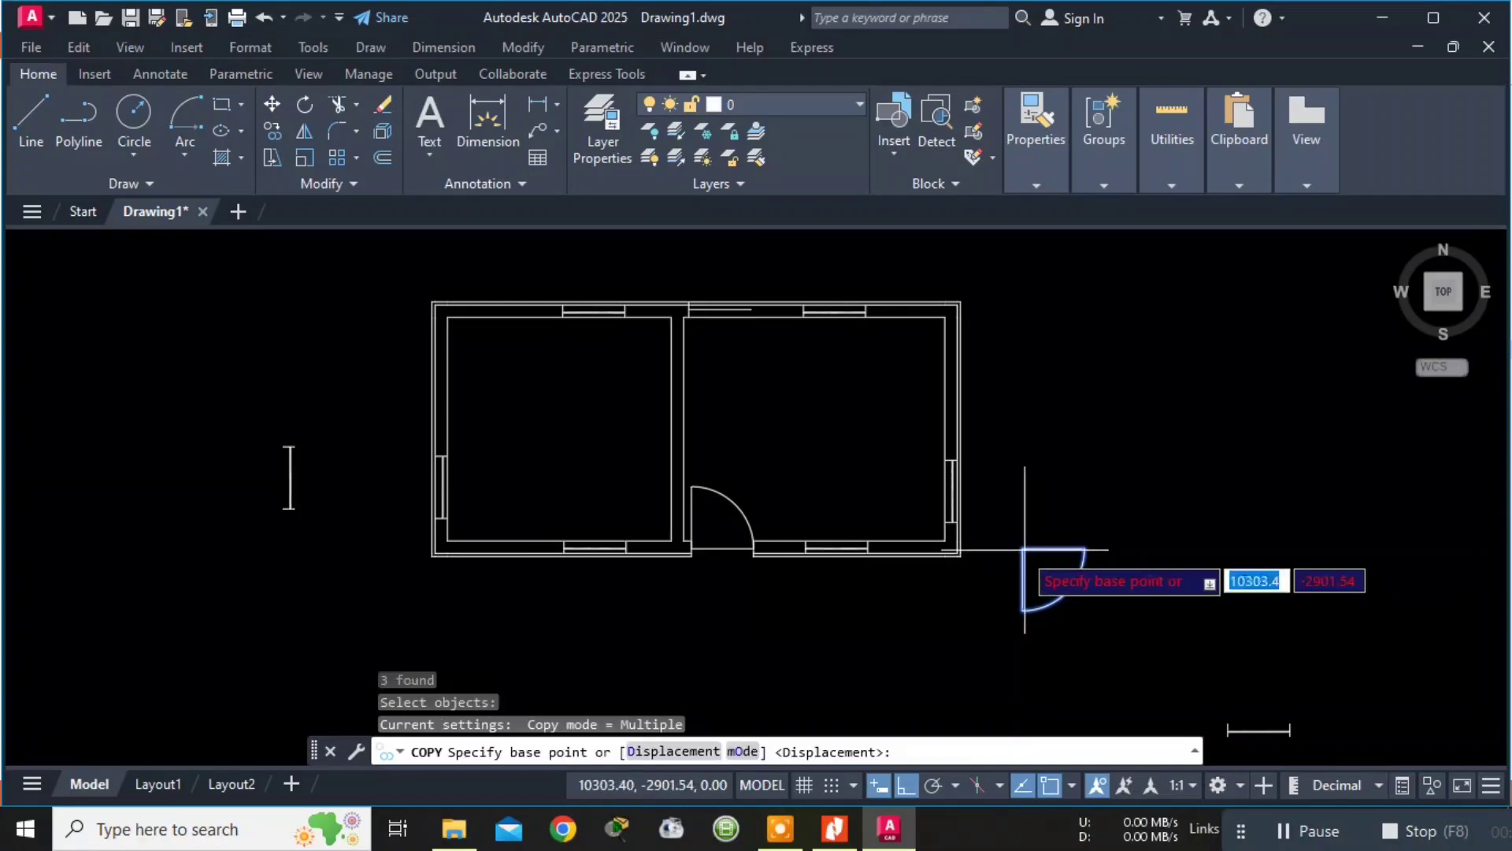
{"action": "left_click", "coordinate": [1022, 547]}
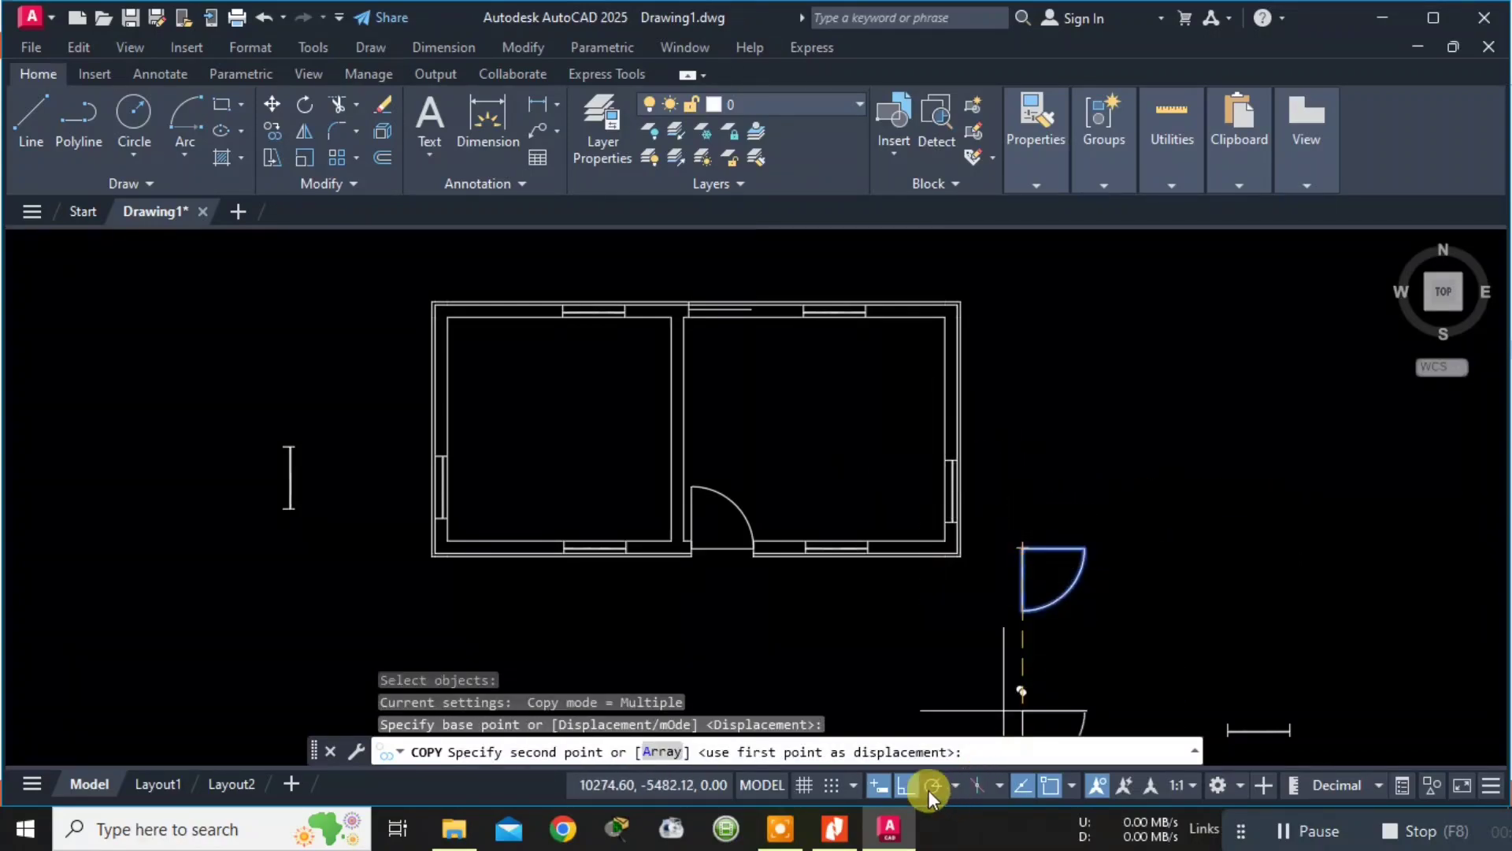
{"action": "left_click", "coordinate": [906, 786]}
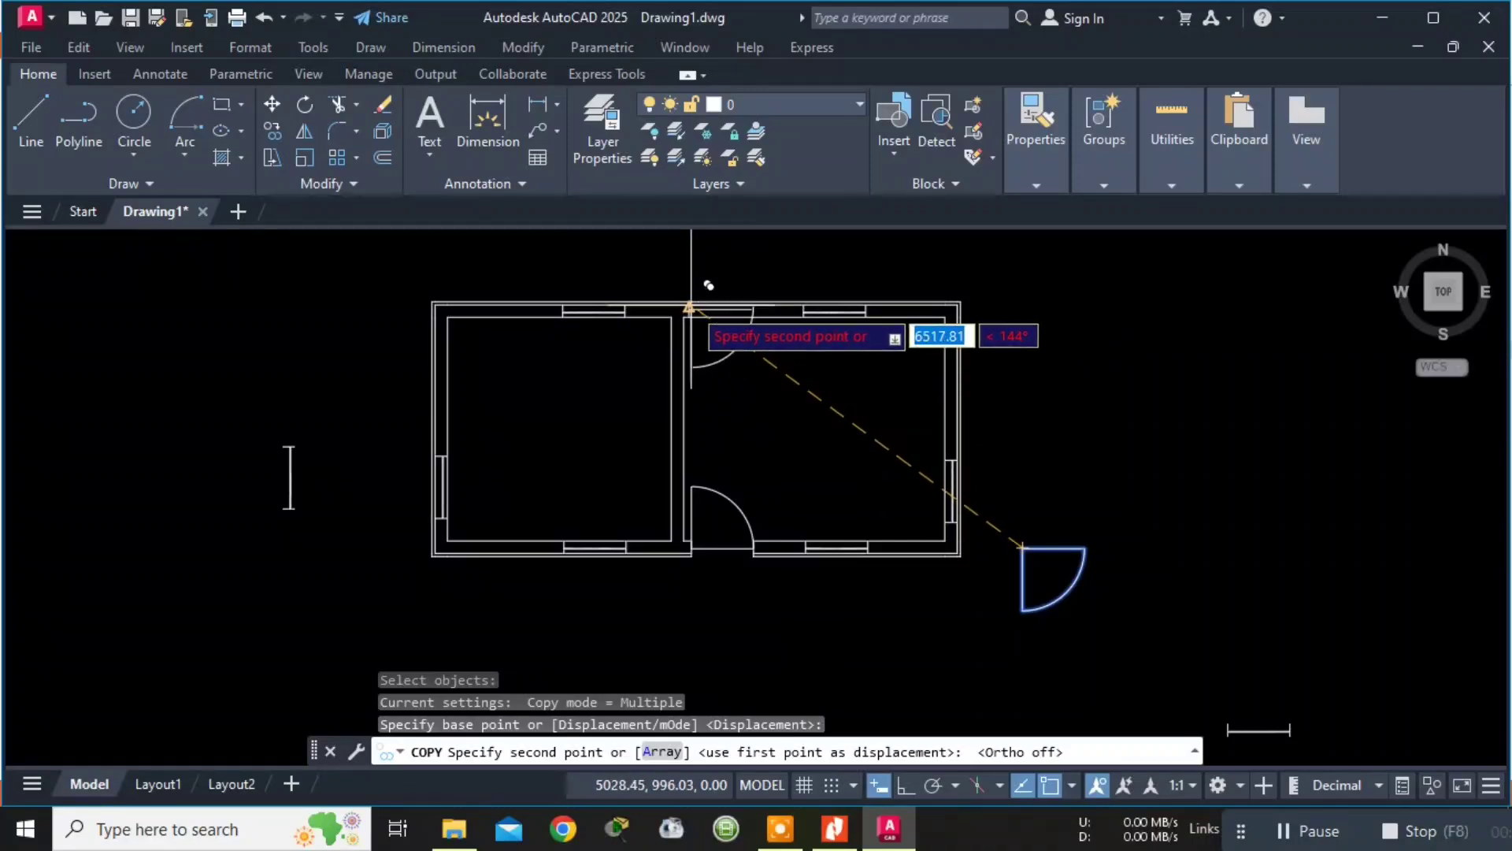
{"action": "scroll", "coordinate": [692, 307], "scroll_direction": "up", "scroll_amount": 3}
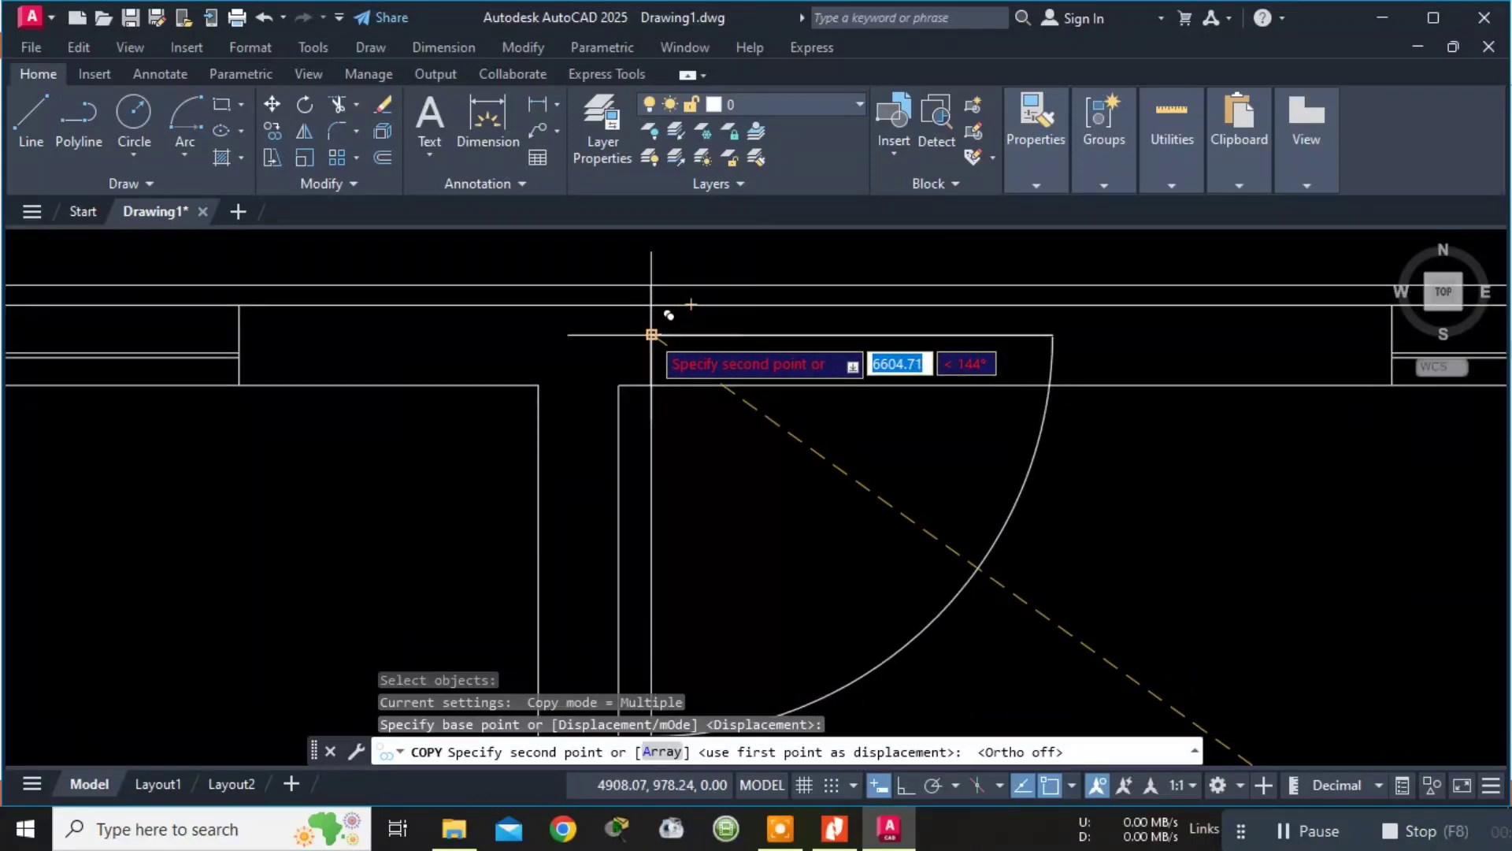
{"action": "scroll", "coordinate": [651, 335], "scroll_direction": "down", "scroll_amount": 2}
{"action": "key", "text": "Escape"}
{"action": "scroll", "coordinate": [1072, 512], "scroll_direction": "down", "scroll_amount": 3}
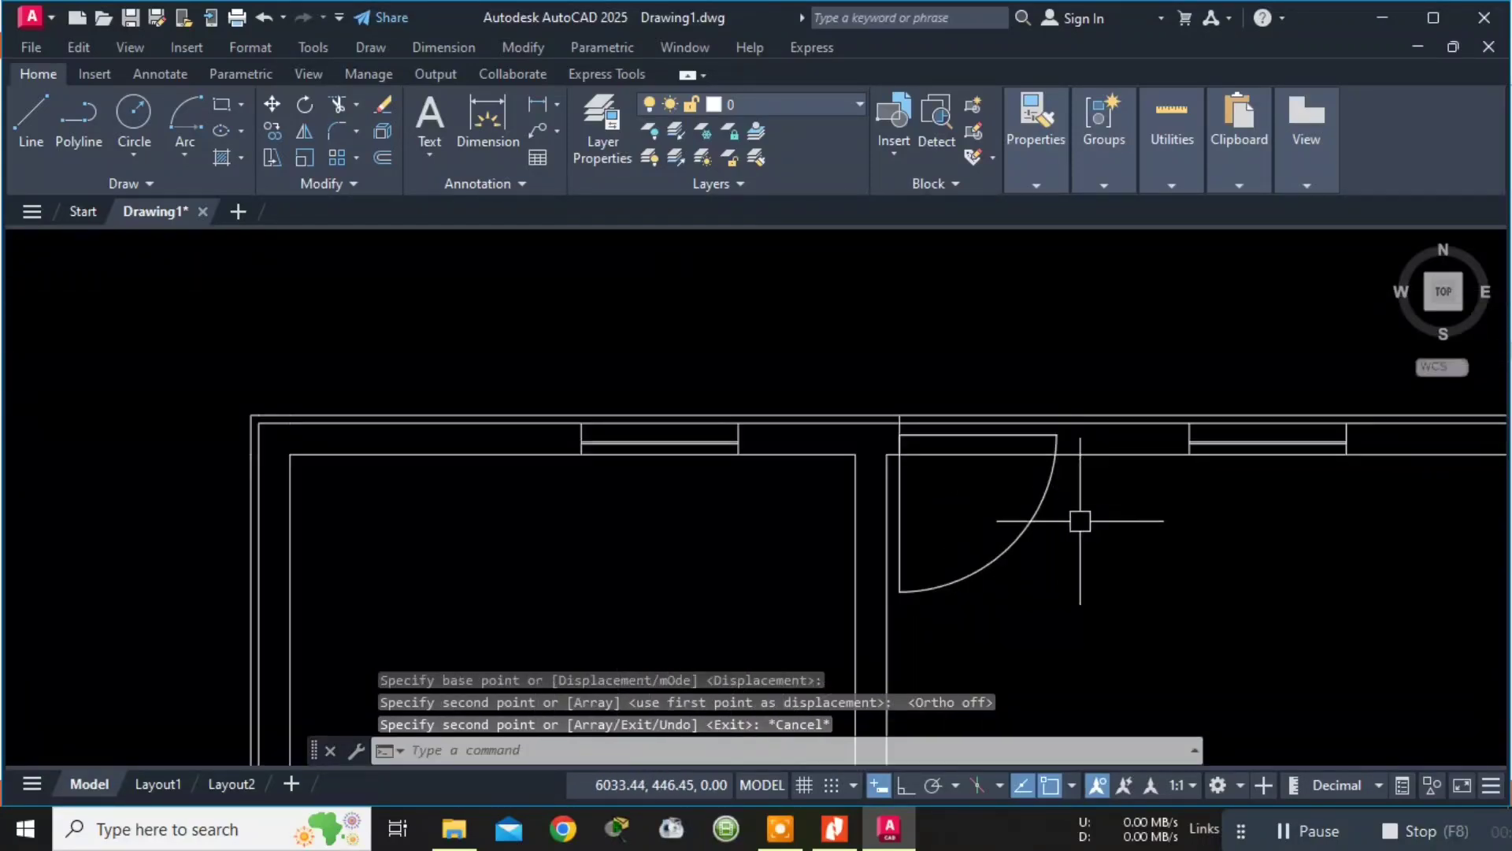
{"action": "middle_click_drag", "start_coordinate": [1097, 534], "coordinate": [710, 322]}
{"action": "scroll", "coordinate": [845, 412], "scroll_direction": "down", "scroll_amount": 4}
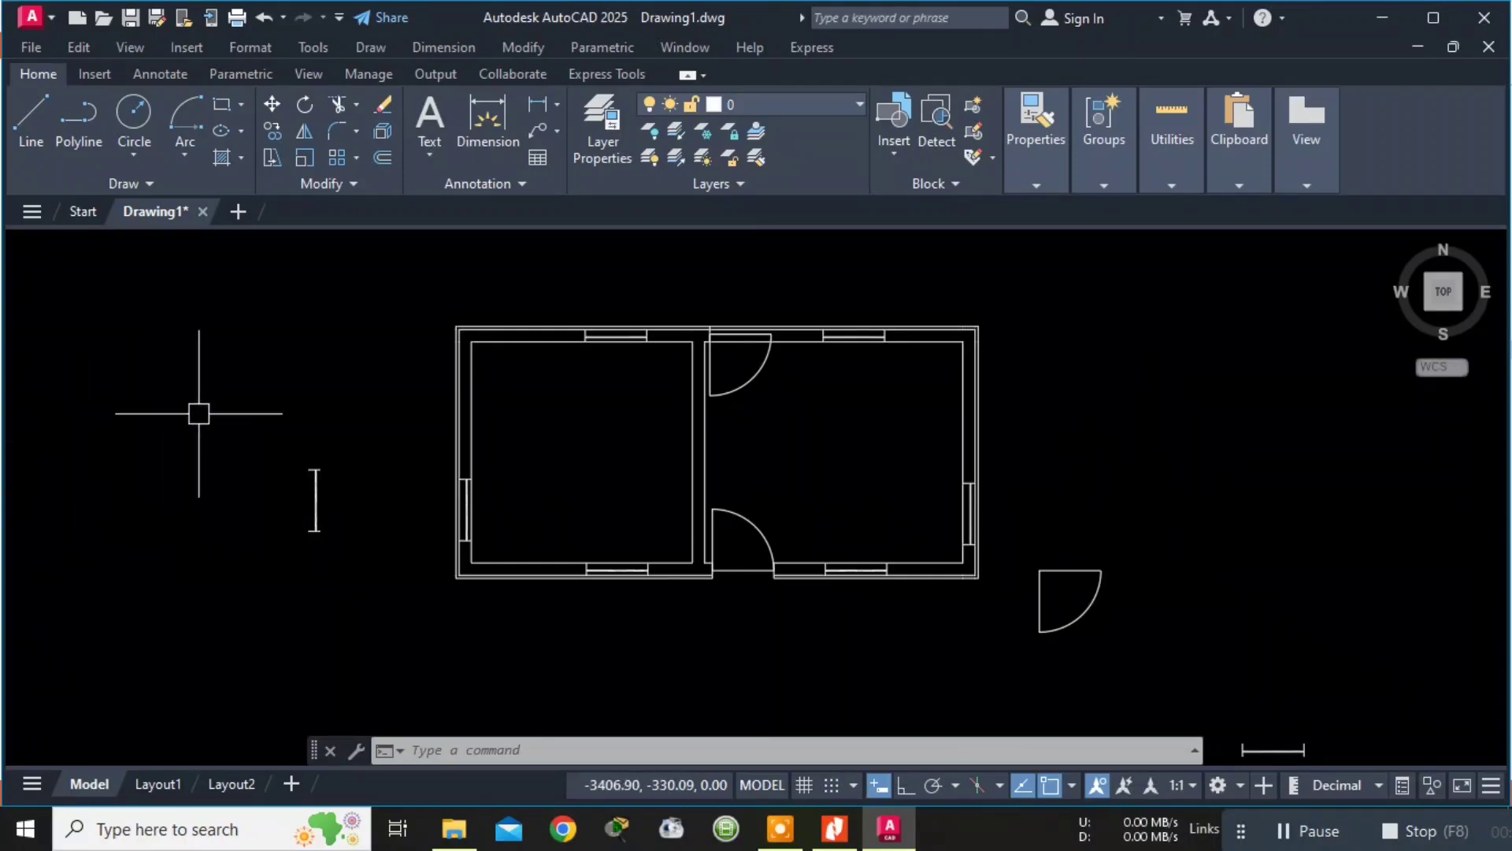
Erase the leftover detached pieces around the plan: the vertical window symbol, the door copy and the horizontal window symbol.
{"action": "mouse_move", "coordinate": [210, 414]}
{"action": "left_mouse_down"}
{"action": "mouse_move", "coordinate": [355, 512]}
{"action": "mouse_move", "coordinate": [354, 430]}
{"action": "left_mouse_up"}
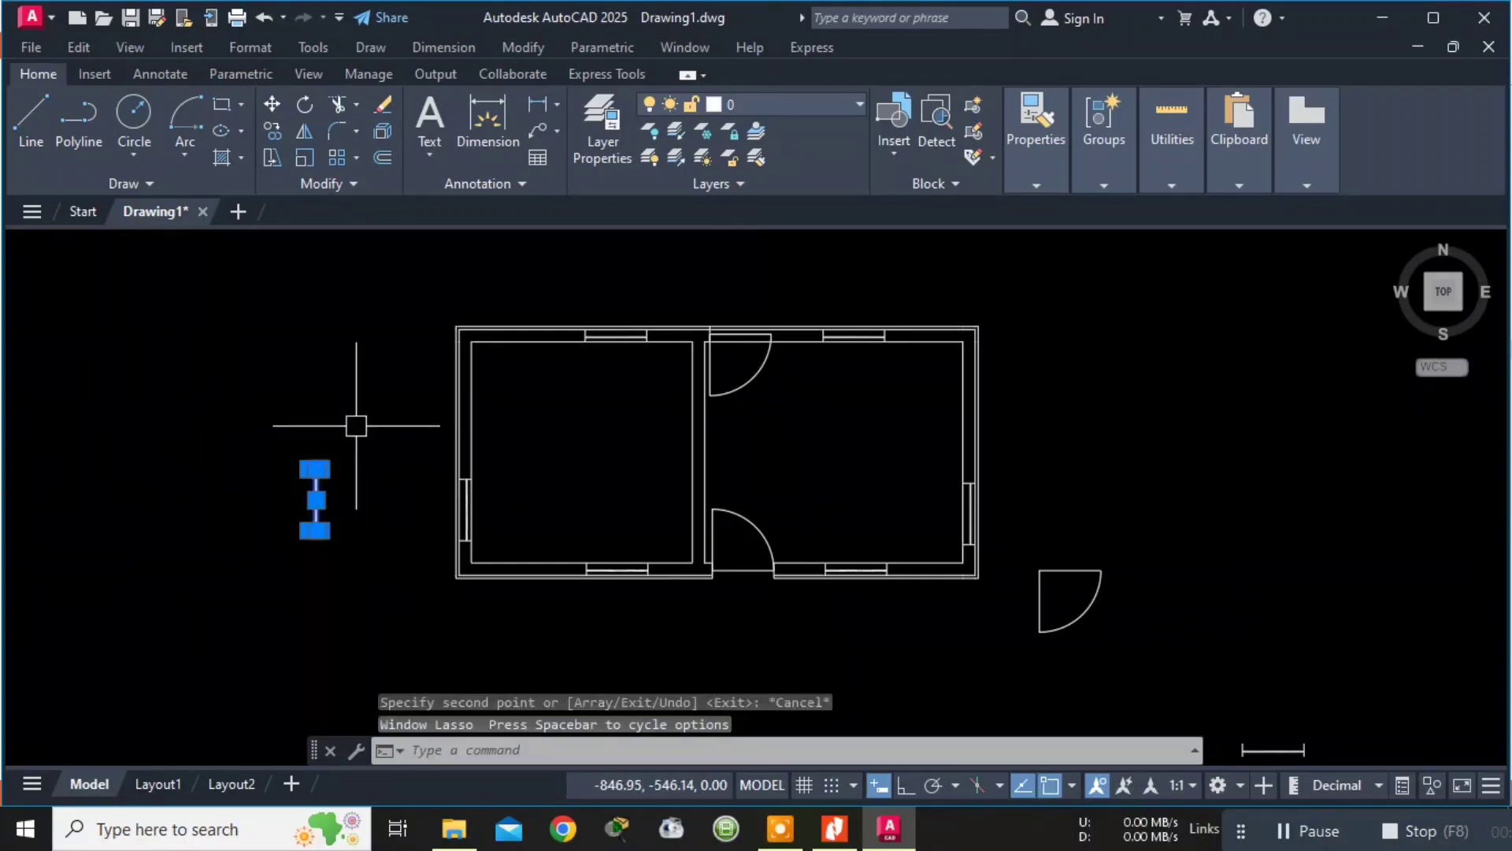
{"action": "key", "text": "Delete"}
{"action": "mouse_move", "coordinate": [1016, 483]}
{"action": "left_mouse_down"}
{"action": "mouse_move", "coordinate": [1080, 625]}
{"action": "mouse_move", "coordinate": [1171, 516]}
{"action": "mouse_move", "coordinate": [1146, 526]}
{"action": "left_mouse_up"}
{"action": "key", "text": "Delete"}
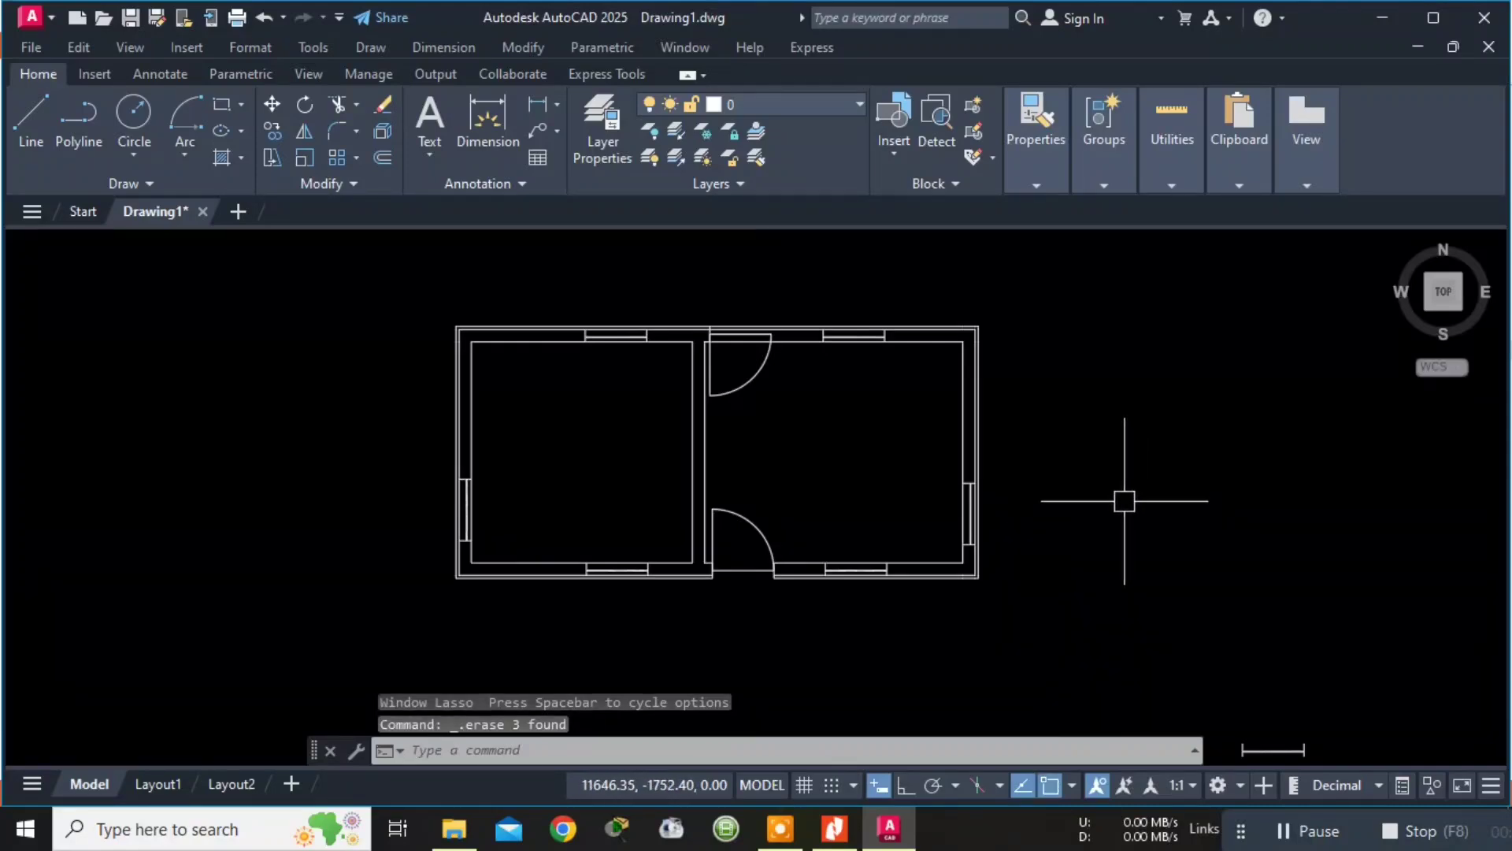
{"action": "scroll", "coordinate": [1268, 595], "scroll_direction": "down", "scroll_amount": 4}
{"action": "middle_click_drag", "start_coordinate": [1269, 591], "coordinate": [1141, 490]}
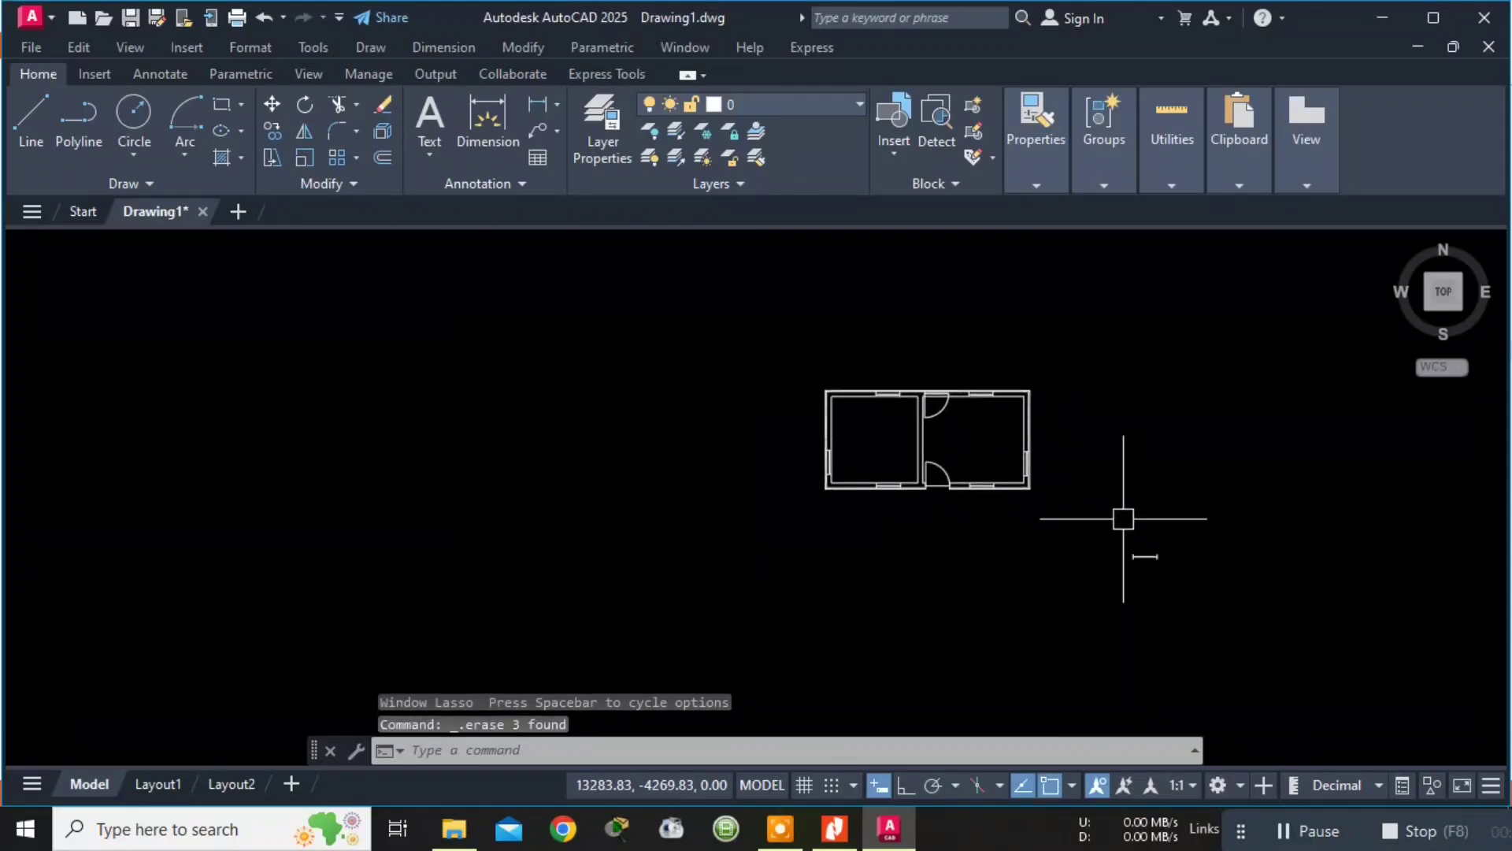
{"action": "mouse_move", "coordinate": [1090, 520]}
{"action": "left_mouse_down"}
{"action": "mouse_move", "coordinate": [1107, 535]}
{"action": "mouse_move", "coordinate": [1226, 486]}
{"action": "left_mouse_up"}
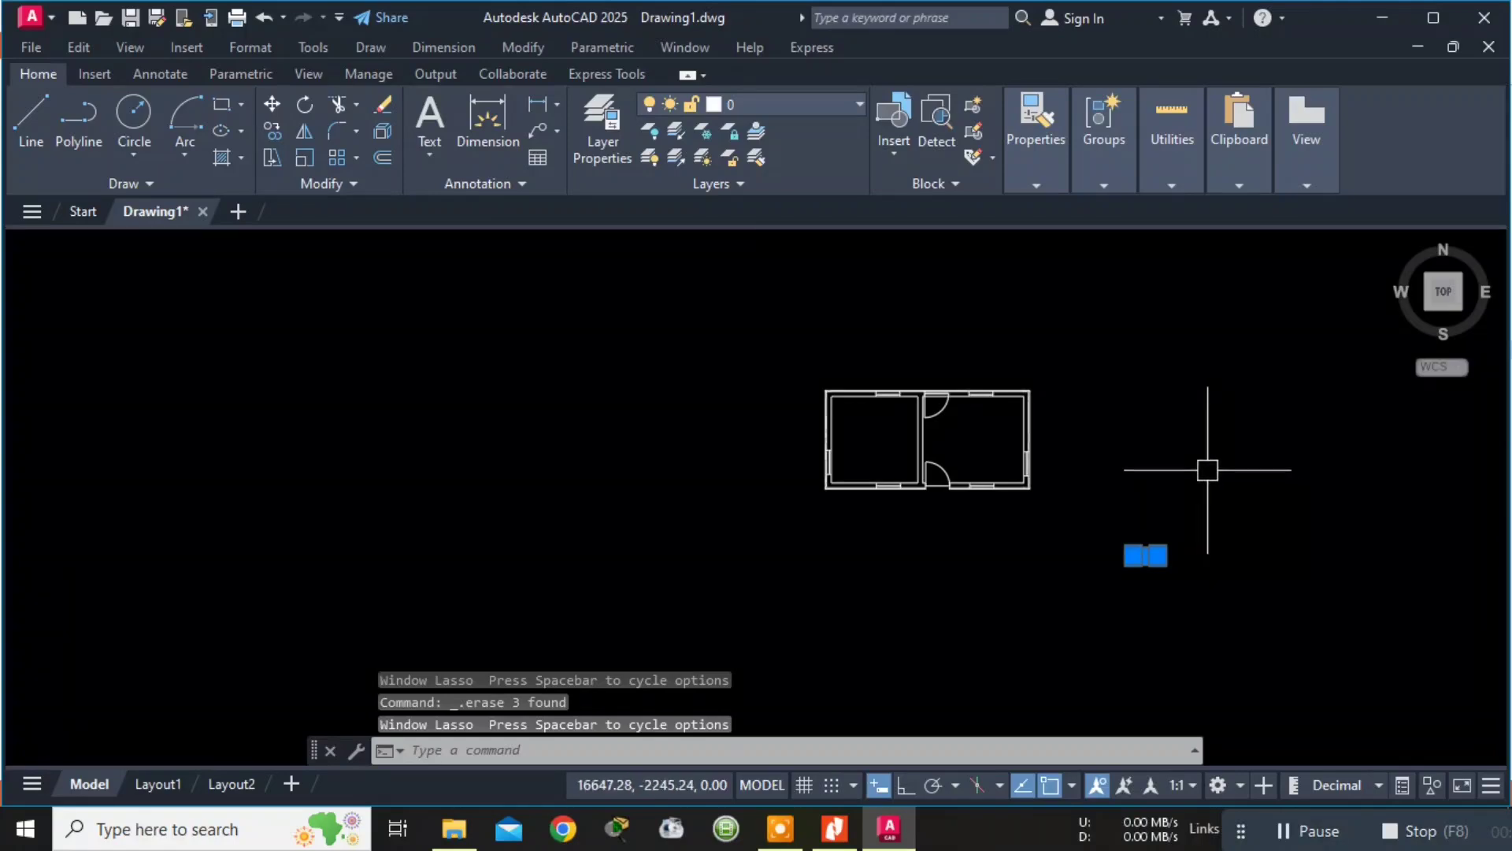
{"action": "key", "text": "Delete"}
Erase the short jamb line crossing the upper wall at the hinge side of the upper door.
{"action": "scroll", "coordinate": [1075, 434], "scroll_direction": "up", "scroll_amount": 6}
{"action": "middle_click_drag", "start_coordinate": [981, 388], "coordinate": [1066, 420]}
{"action": "scroll", "coordinate": [572, 305], "scroll_direction": "up", "scroll_amount": 6}
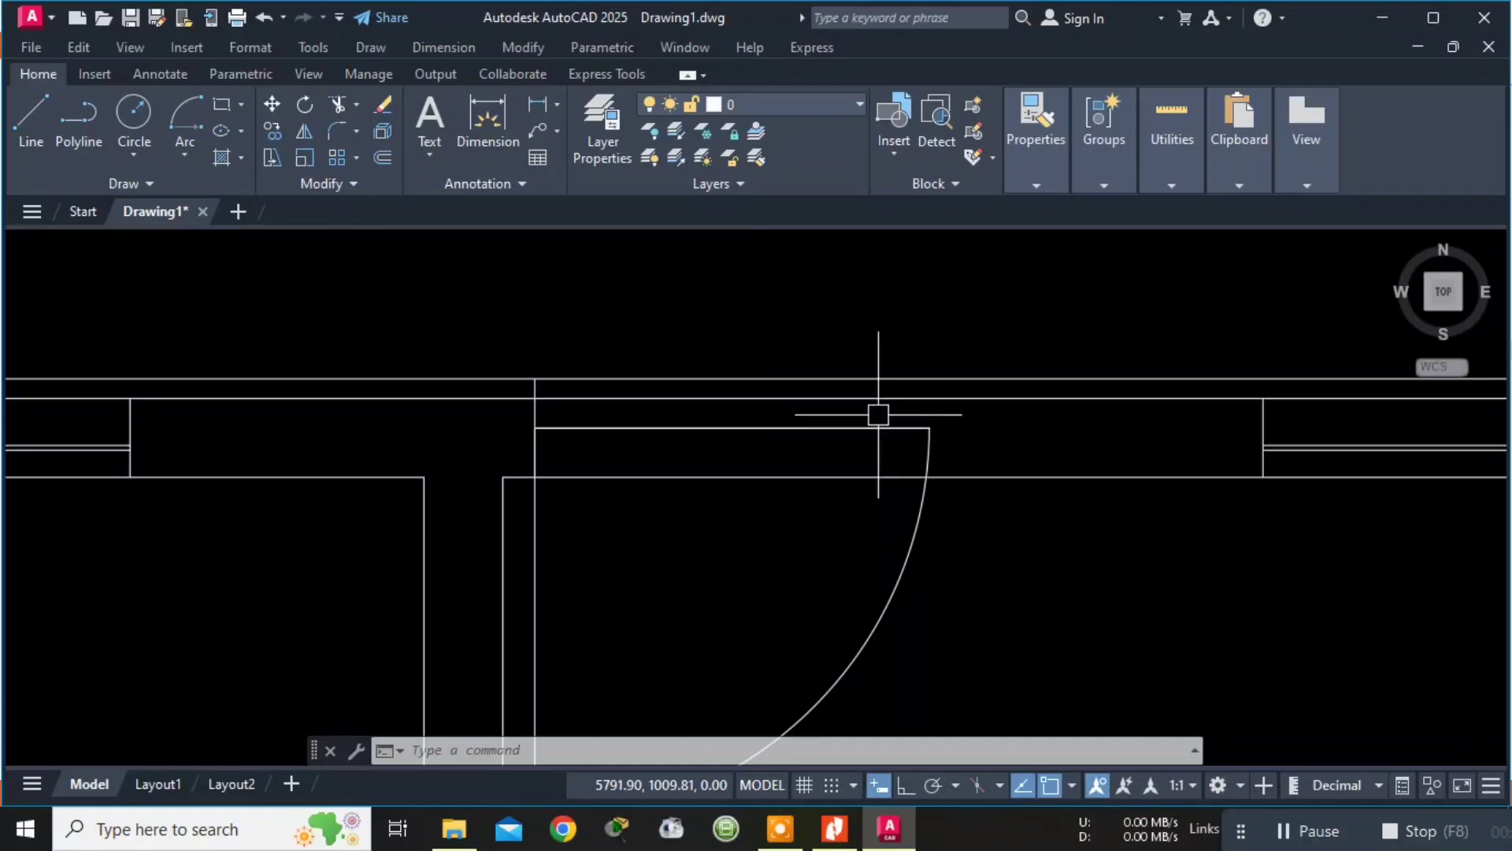
{"action": "left_click", "coordinate": [534, 414]}
{"action": "key", "text": "Delete"}
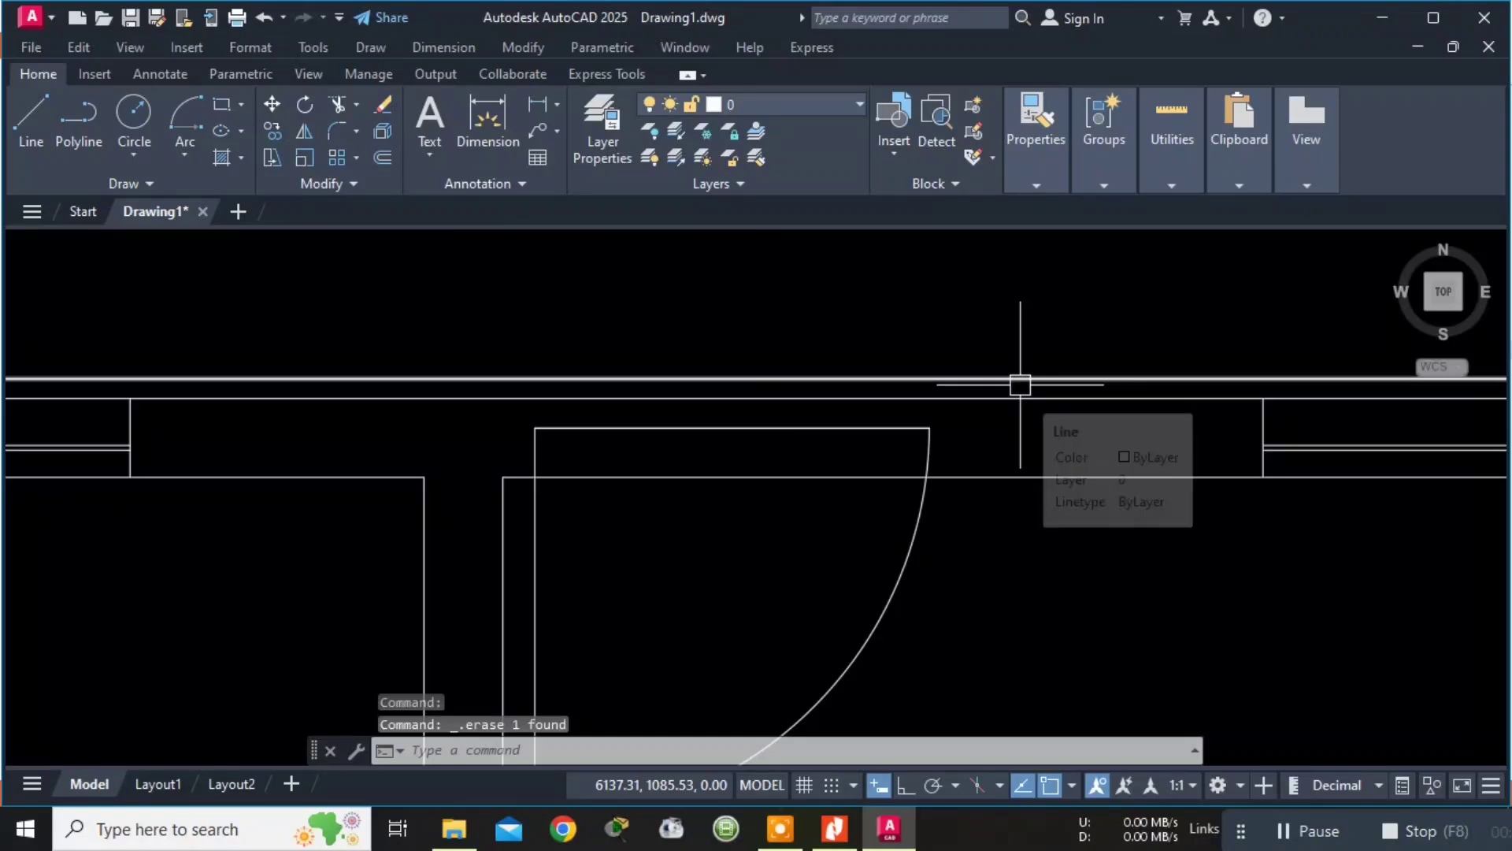
Extend the upper door's leaf line and swing arc up to the outermost line of the upper wall.
{"action": "scroll", "coordinate": [1021, 382], "scroll_direction": "down", "scroll_amount": 2}
{"action": "scroll", "coordinate": [1065, 325], "scroll_direction": "down", "scroll_amount": 3}
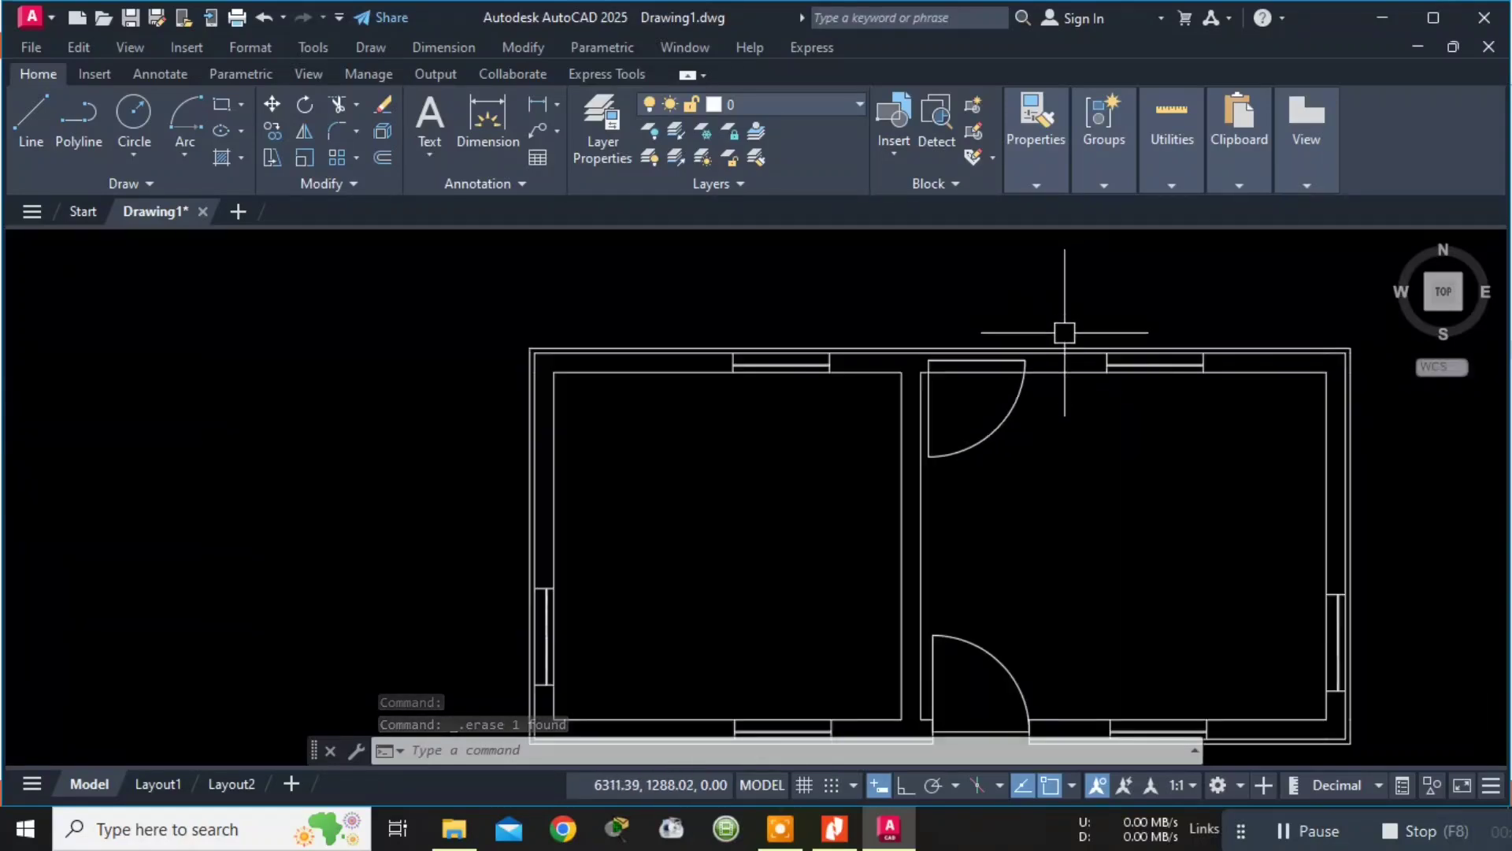
{"action": "middle_click_drag", "start_coordinate": [1066, 382], "coordinate": [1045, 358]}
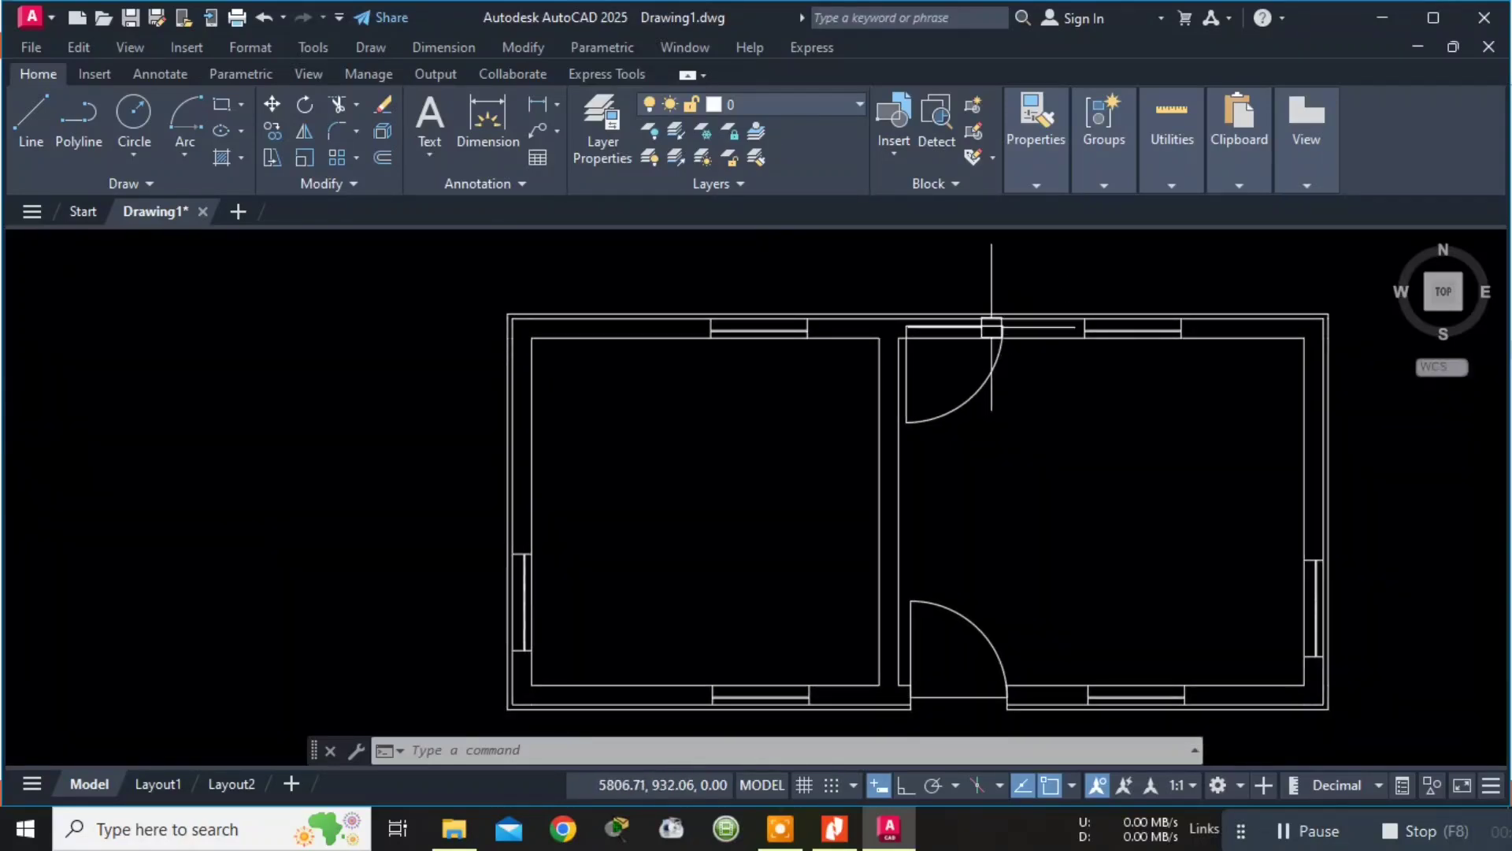
{"action": "scroll", "coordinate": [967, 291], "scroll_direction": "up", "scroll_amount": 4}
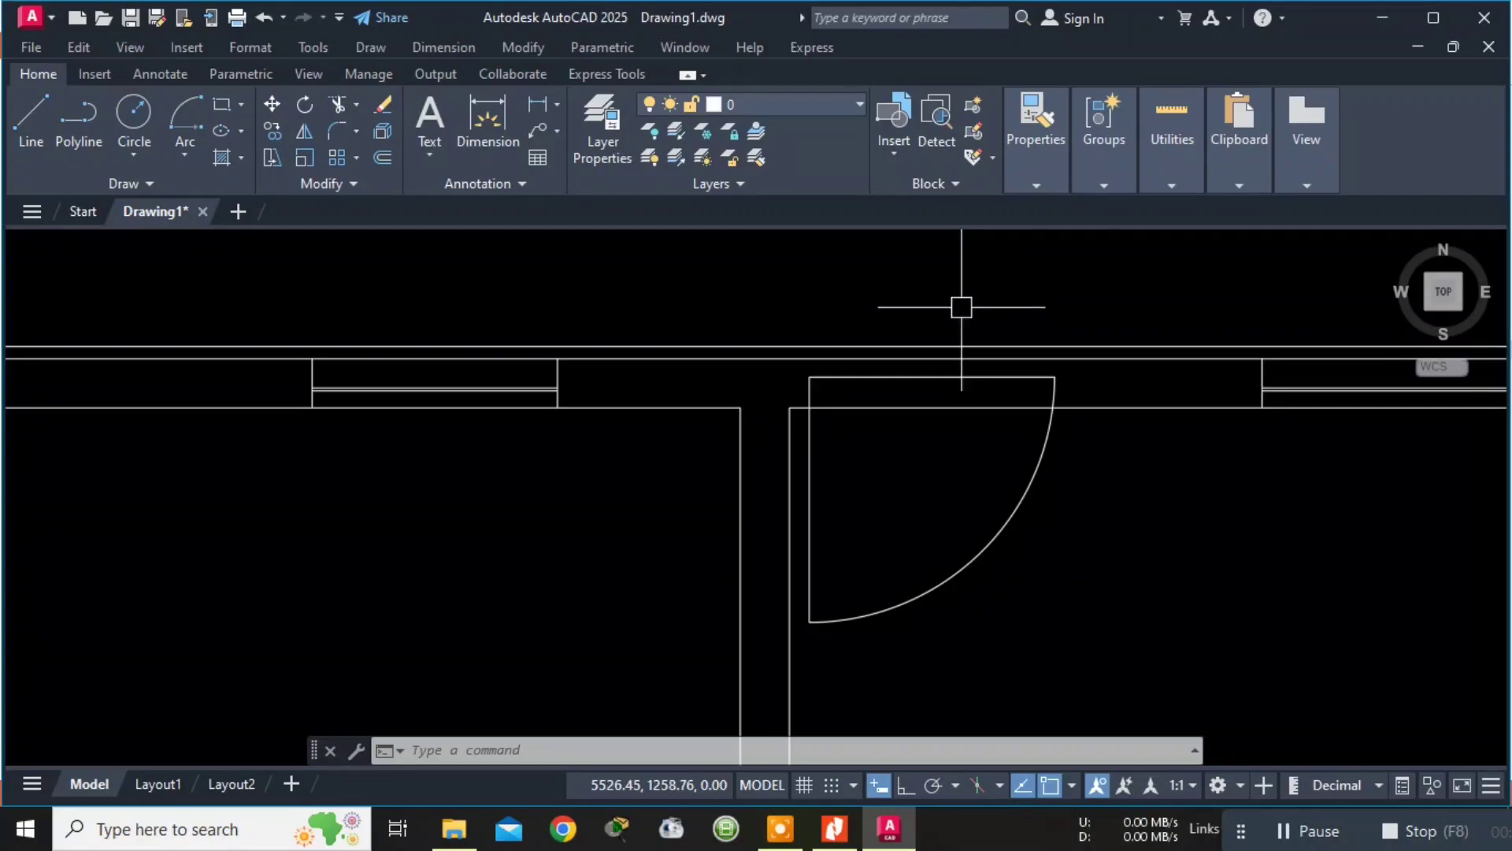
{"action": "key", "text": "Escape"}
{"action": "key", "text": "Escape"}
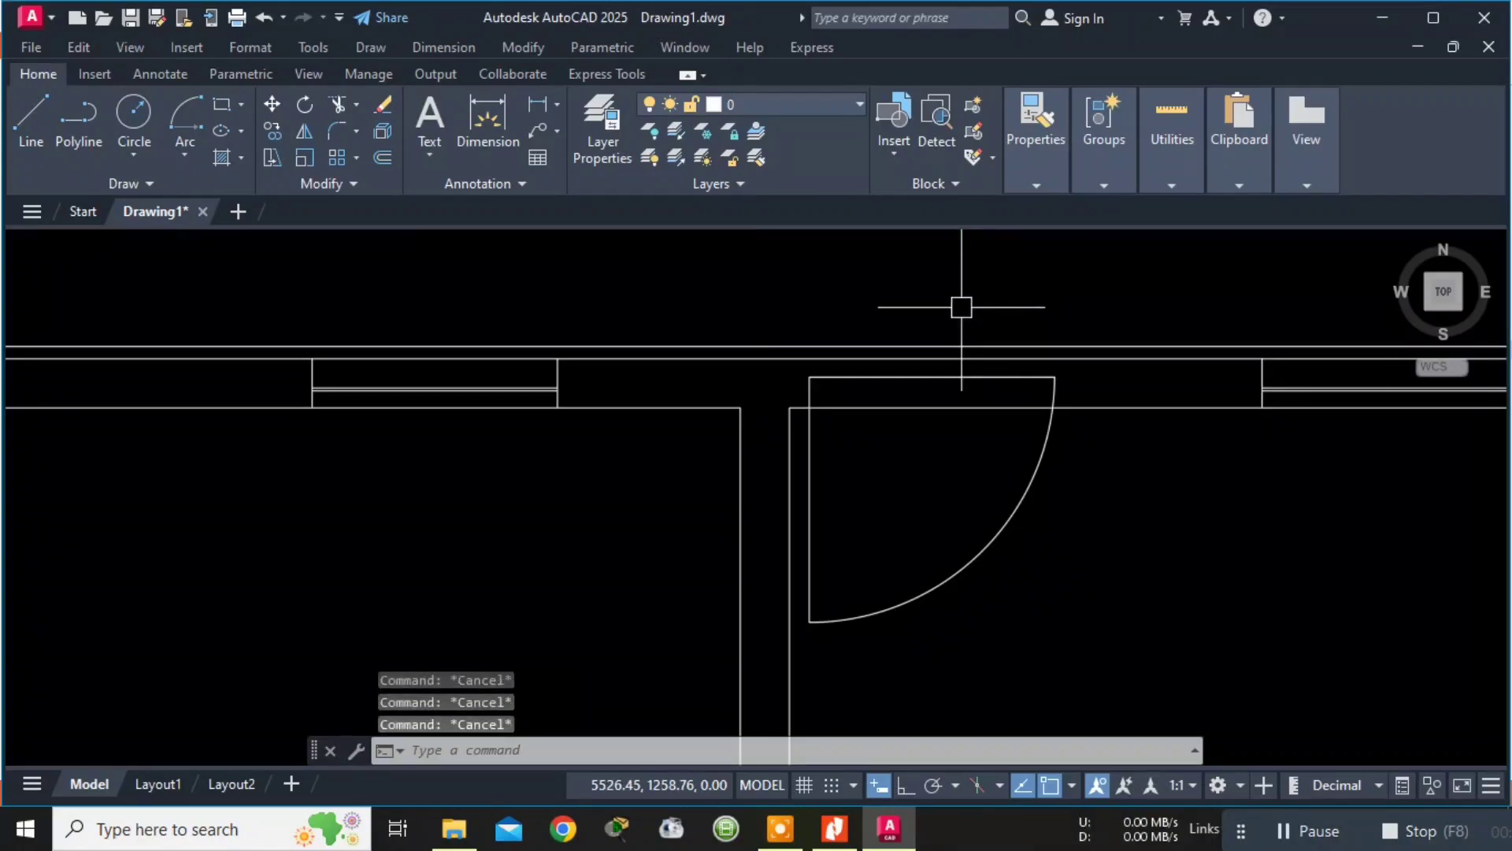
{"action": "key", "text": "Return"}
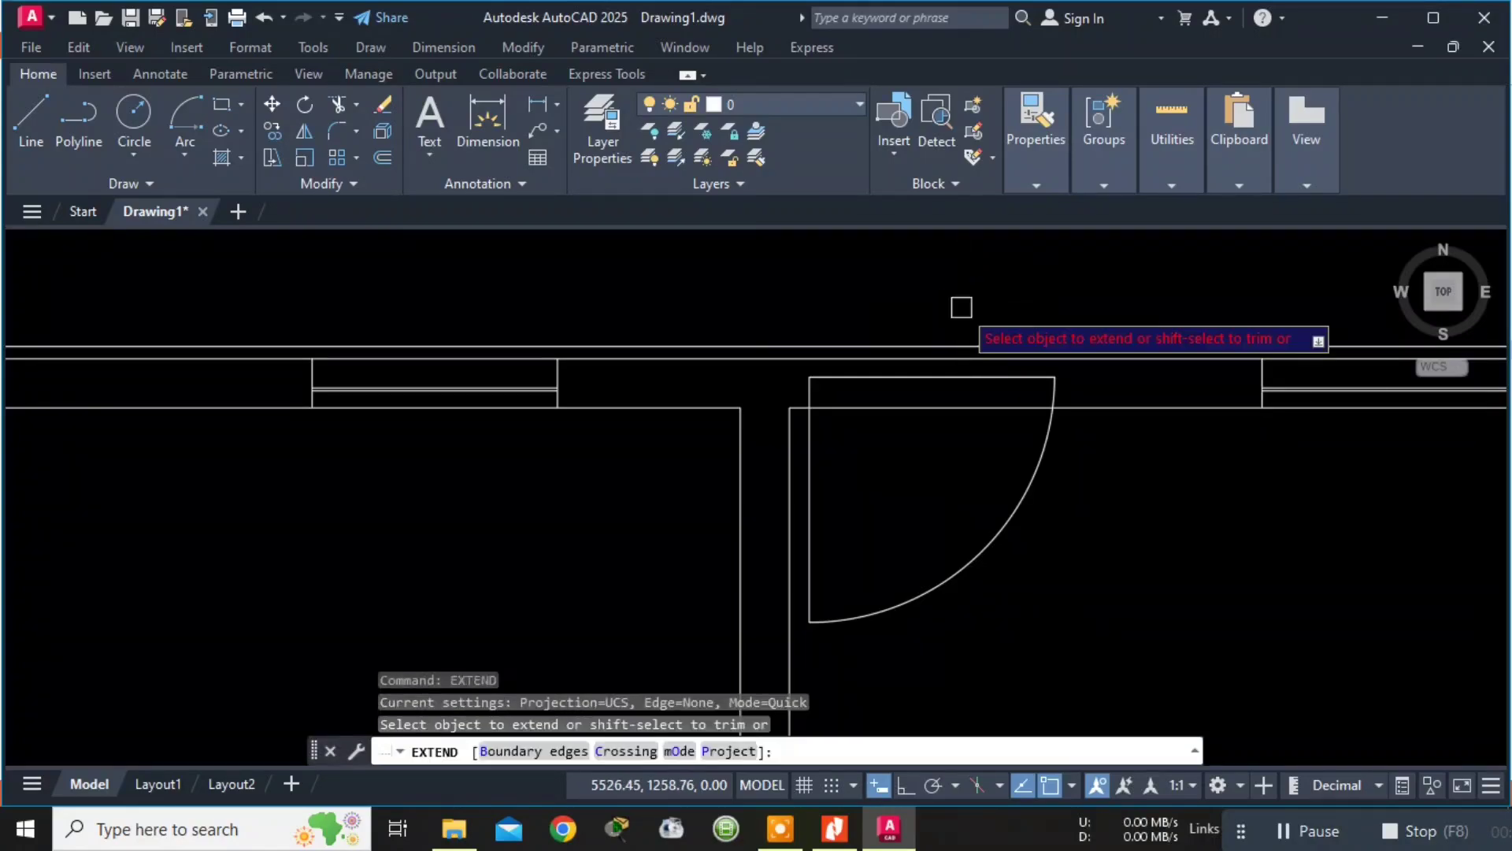
{"action": "left_click", "coordinate": [811, 389]}
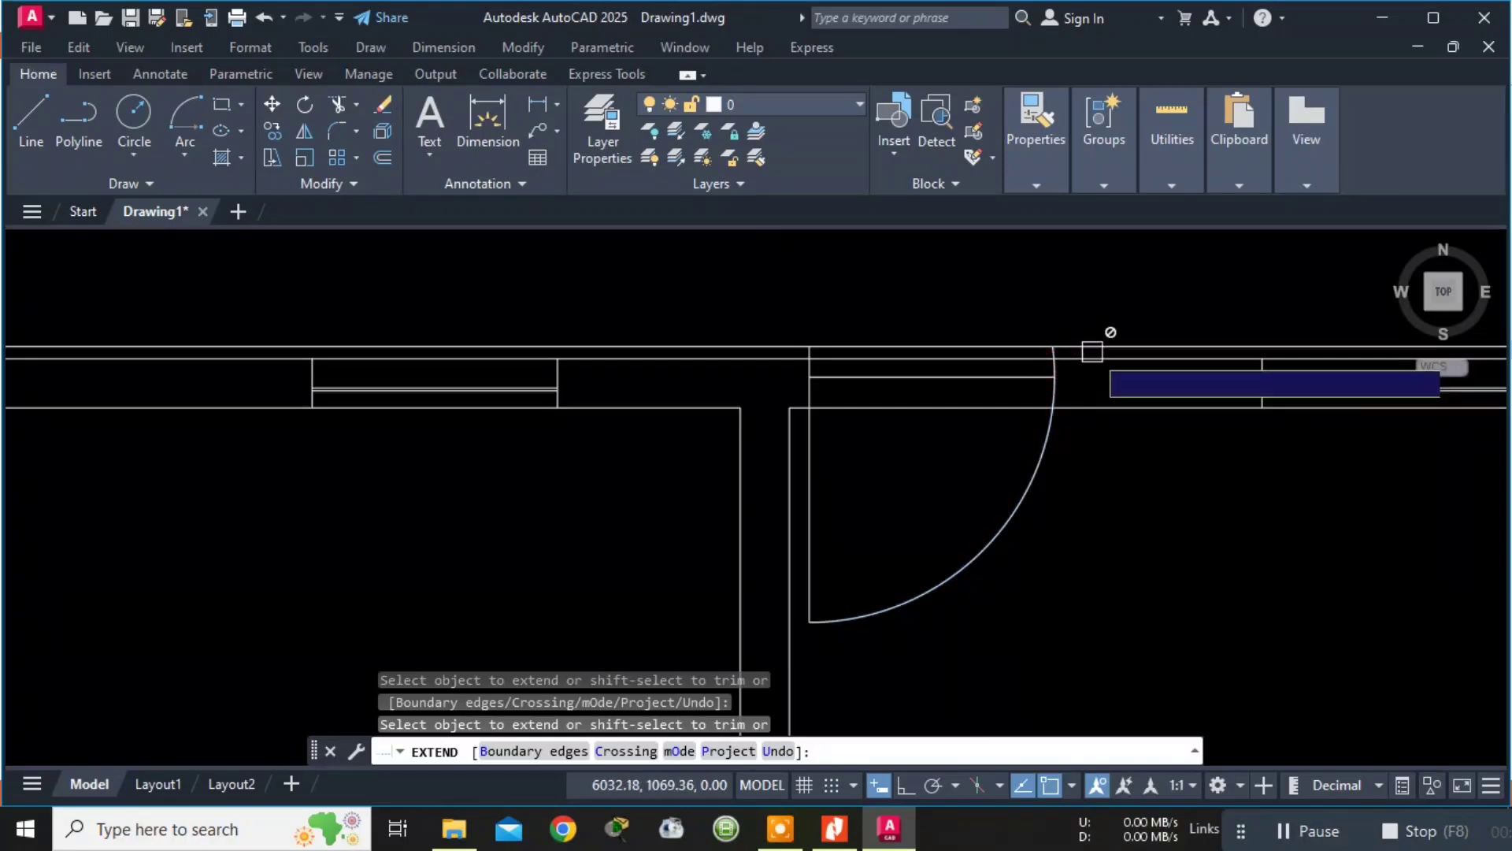
{"action": "key", "text": "Escape"}
{"action": "scroll", "coordinate": [865, 356], "scroll_direction": "up", "scroll_amount": 4}
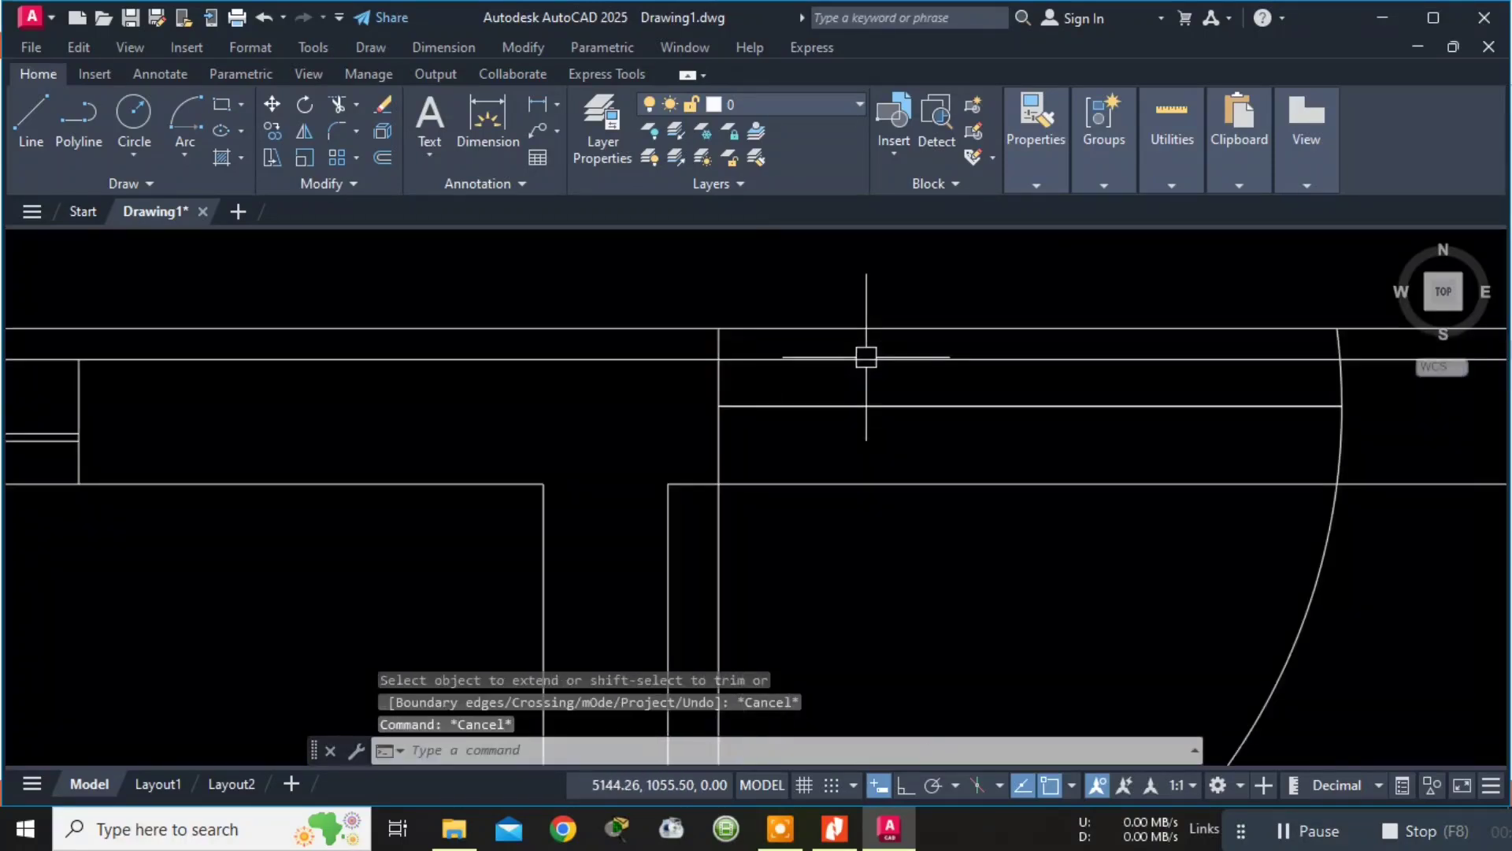
Trim the three upper wall lines between the upper door's leaf line and swing arc to open the doorway.
{"action": "type", "text": "TR"}
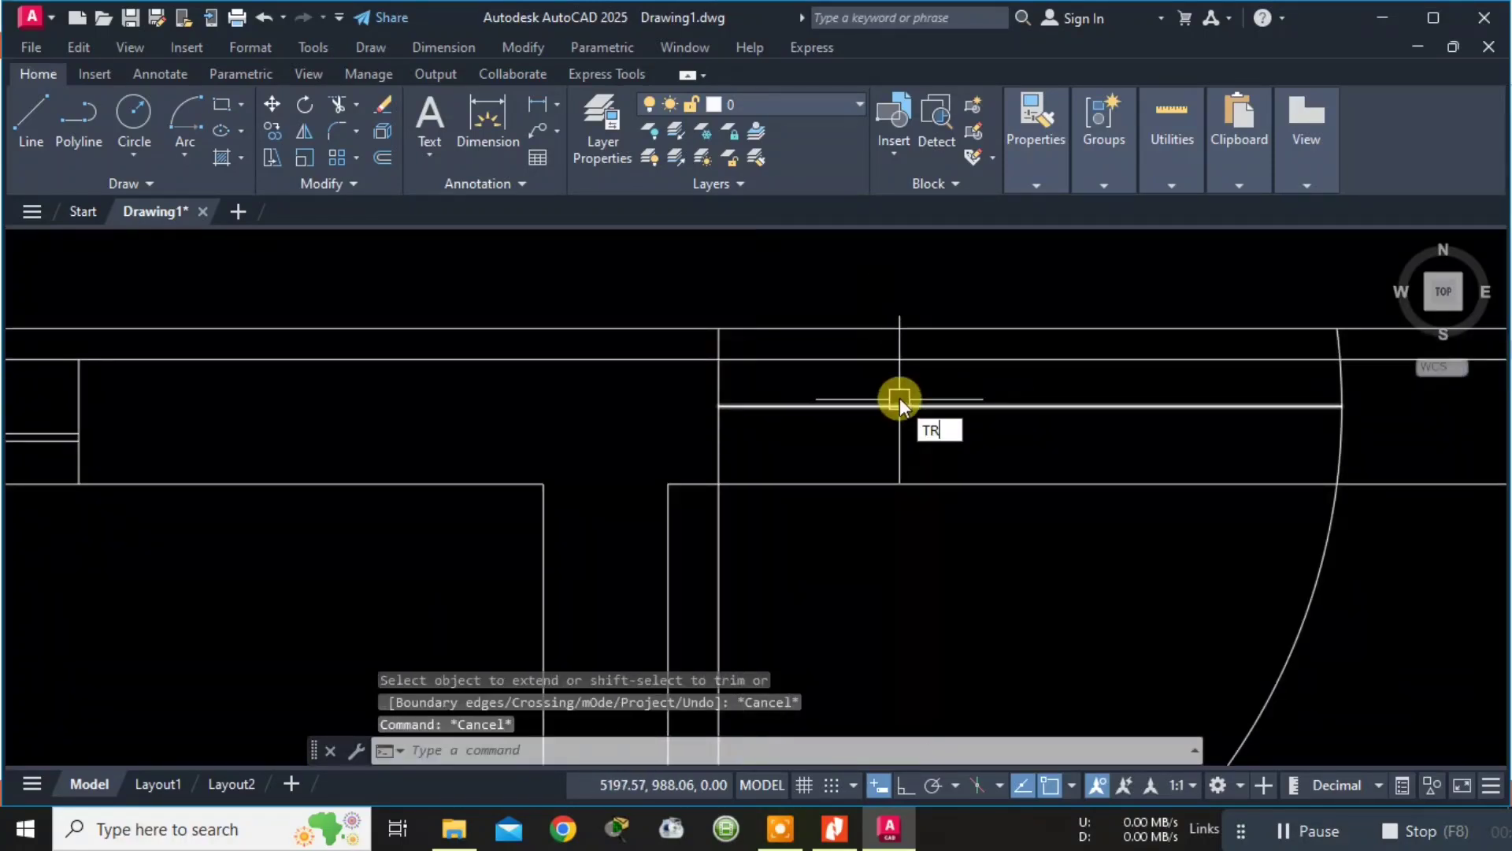
{"action": "type", "text": "IM"}
{"action": "key", "text": "Return"}
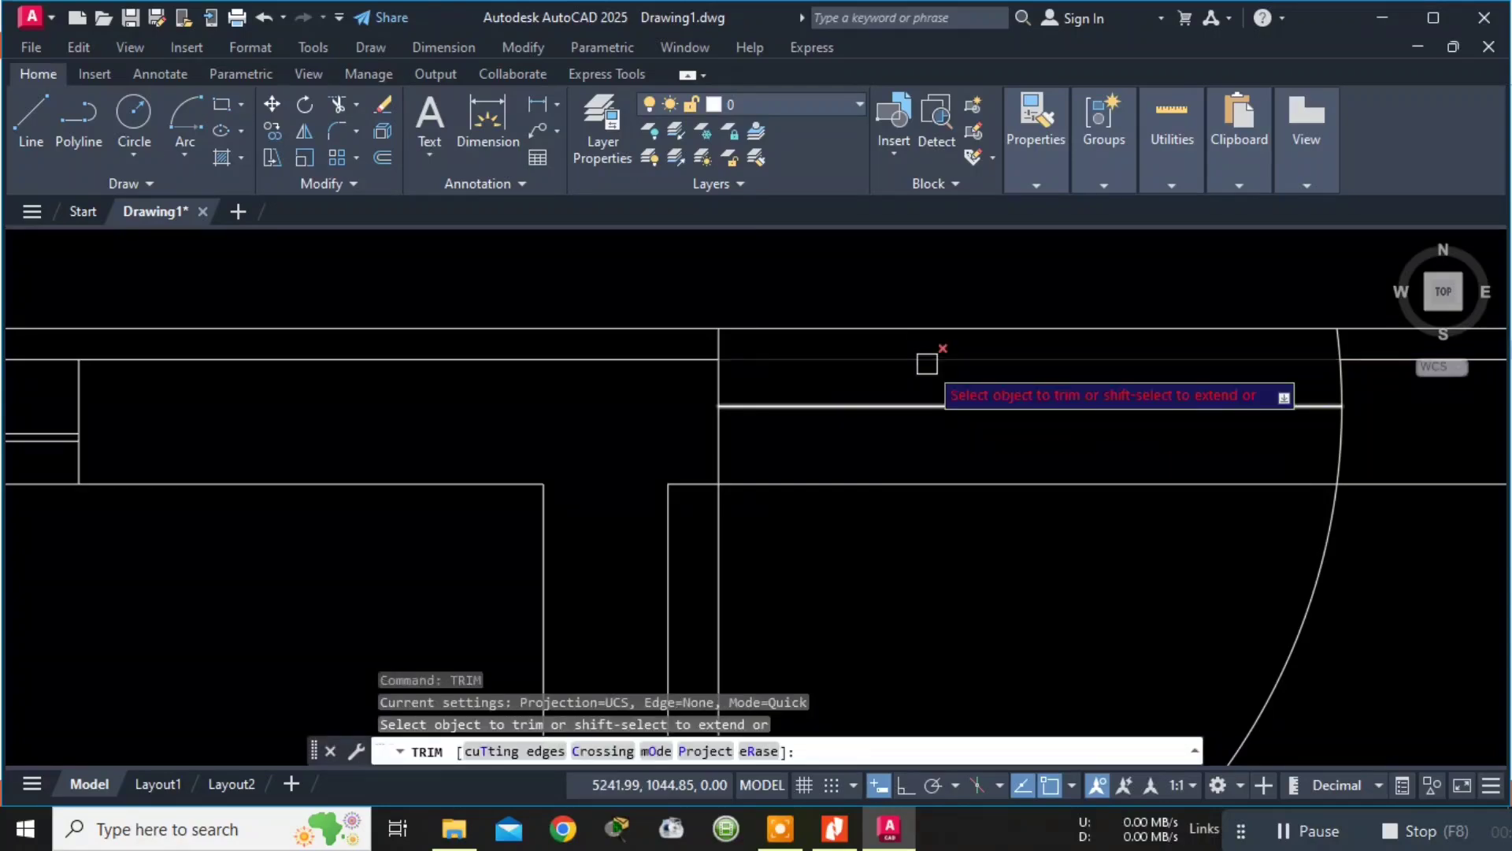
{"action": "left_click", "coordinate": [927, 364]}
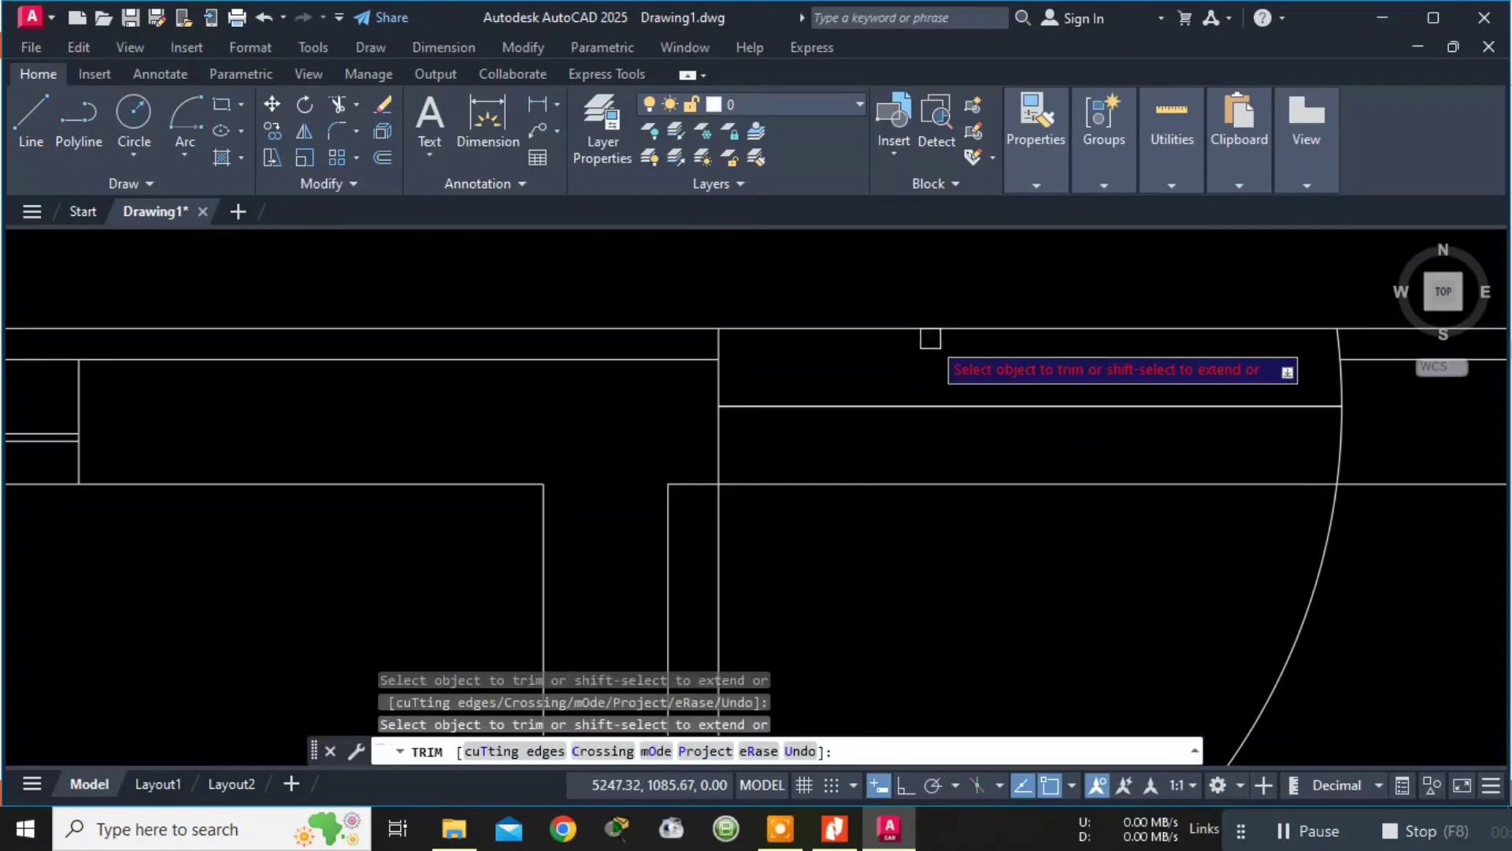
{"action": "left_click", "coordinate": [928, 330]}
{"action": "left_click", "coordinate": [903, 482]}
{"action": "scroll", "coordinate": [953, 449], "scroll_direction": "down", "scroll_amount": 5}
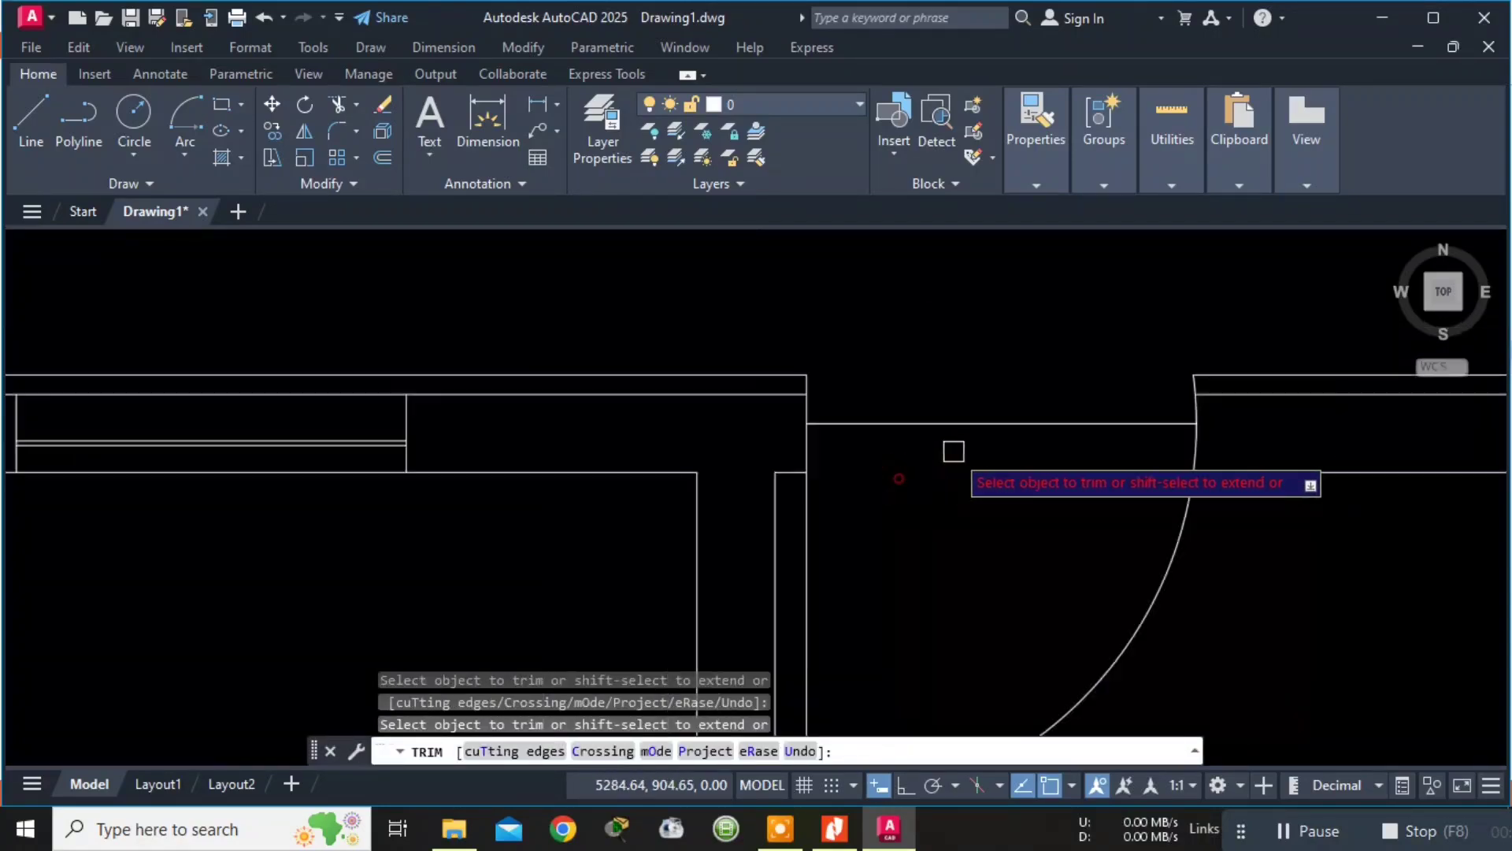
{"action": "middle_click_drag", "start_coordinate": [1093, 553], "coordinate": [1063, 405]}
{"action": "scroll", "coordinate": [1063, 414], "scroll_direction": "down", "scroll_amount": 4}
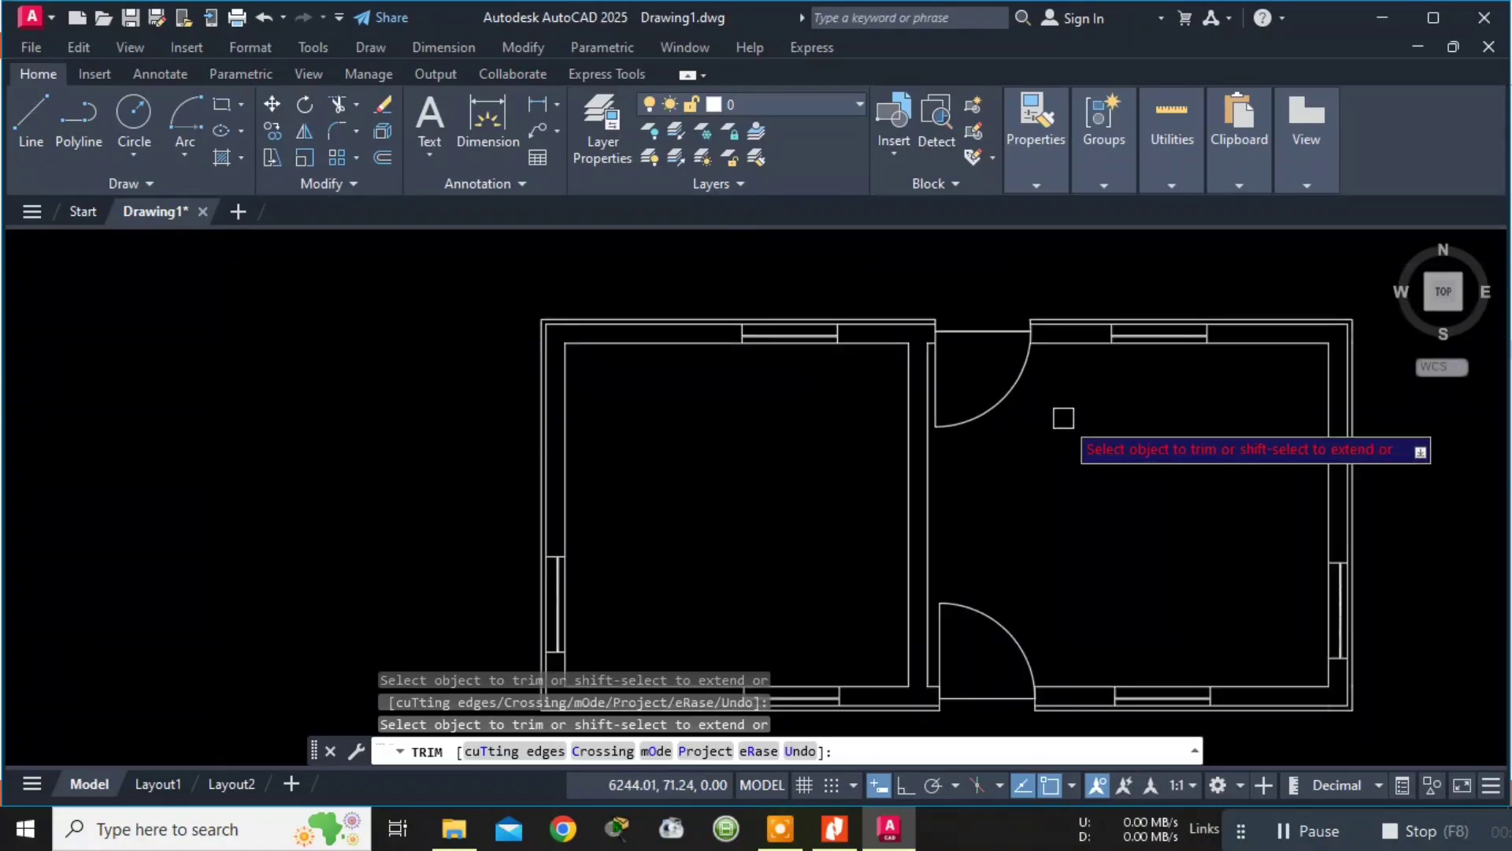
{"action": "scroll", "coordinate": [1087, 560], "scroll_direction": "down", "scroll_amount": 3}
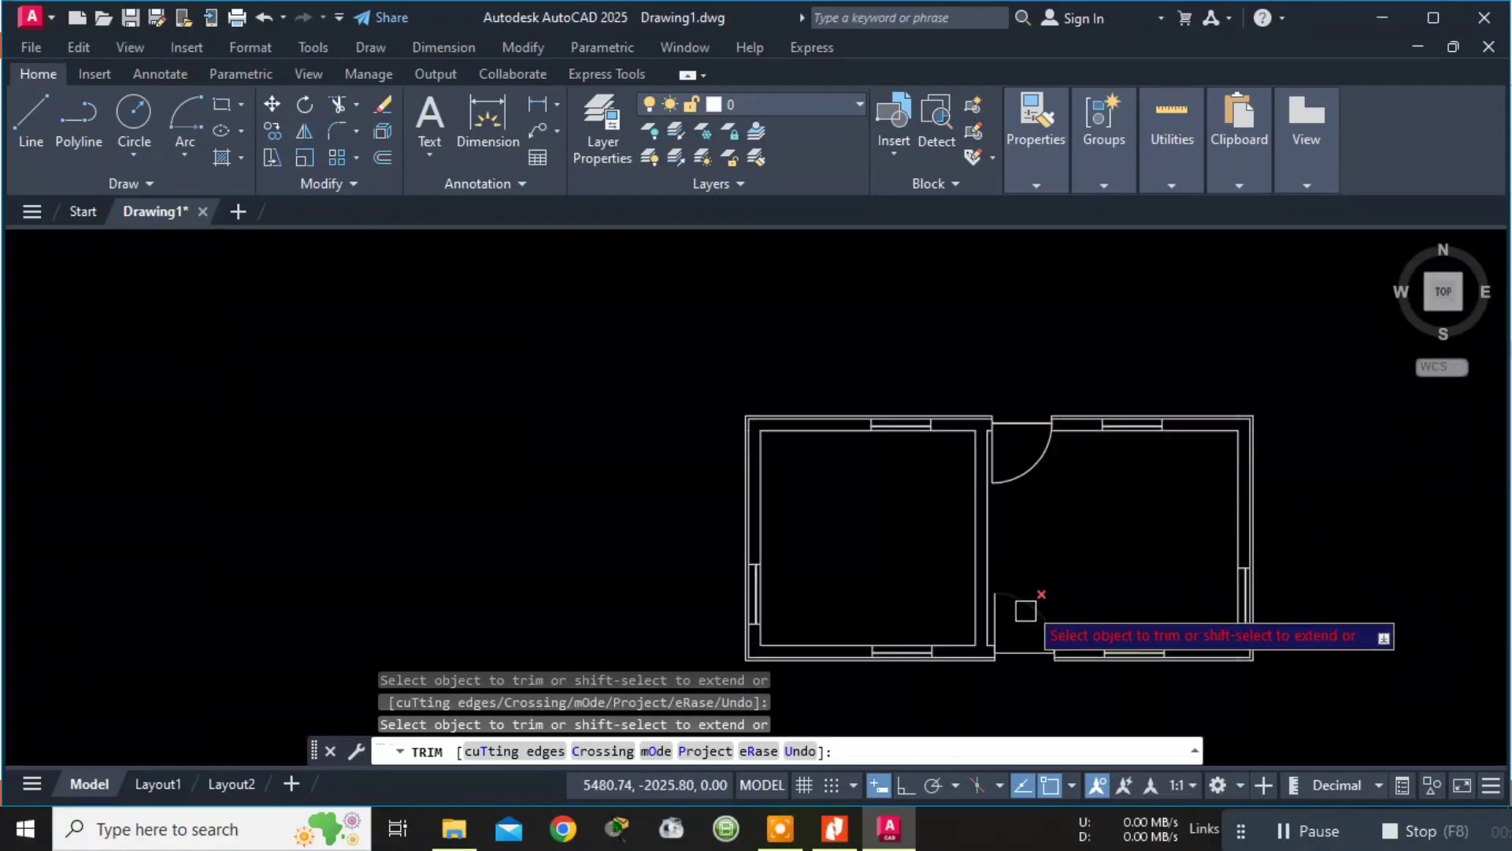
Check the floor plan's partition door and cupboards on the reference sheet in Nitro Pro, and return to the partition wall in AutoCAD.
{"action": "left_click", "coordinate": [837, 829]}
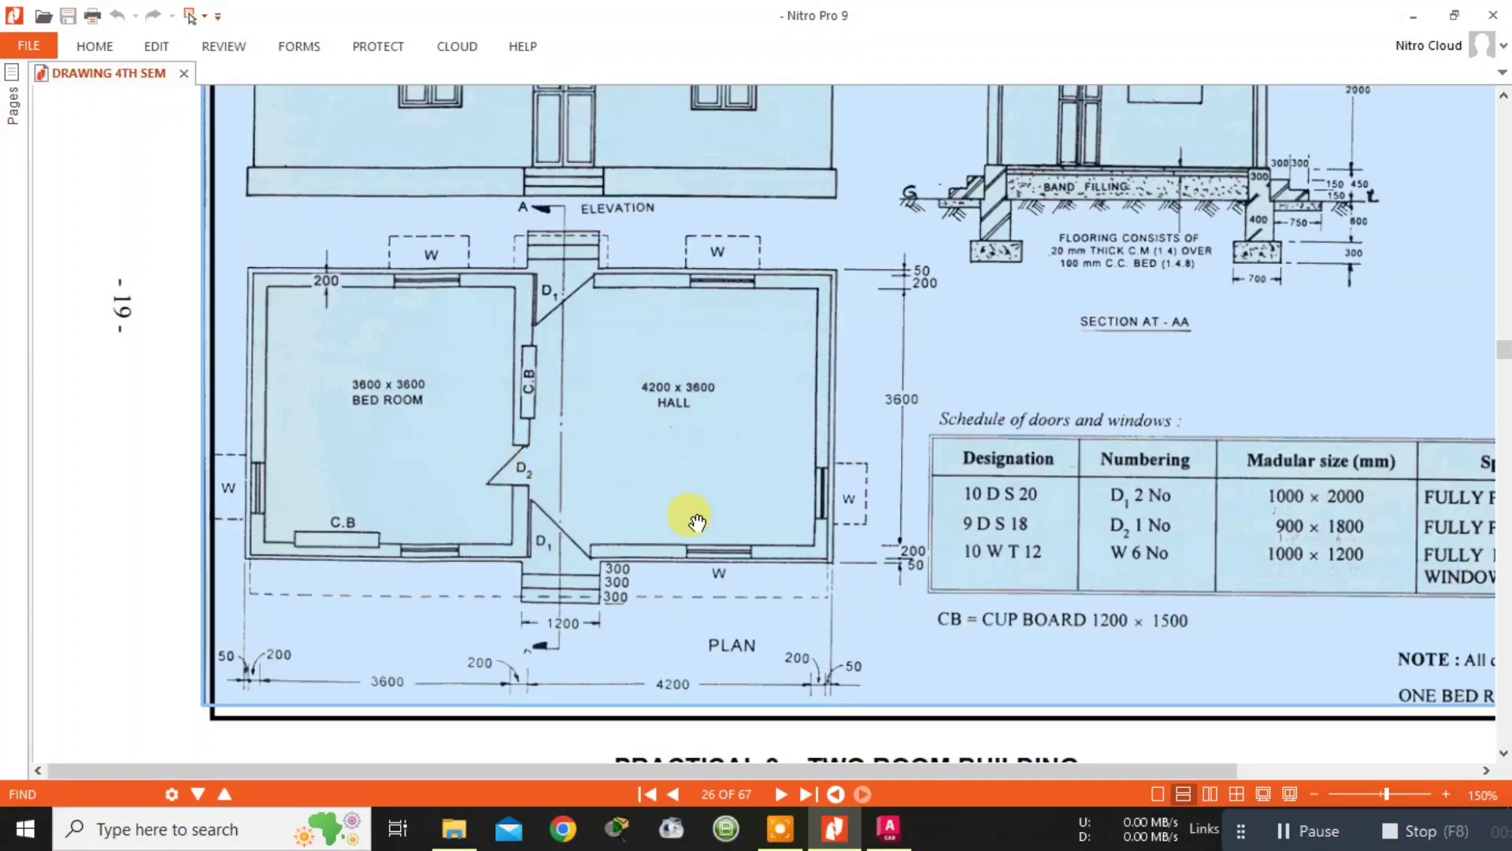
{"action": "key", "text": "alt+Tab"}
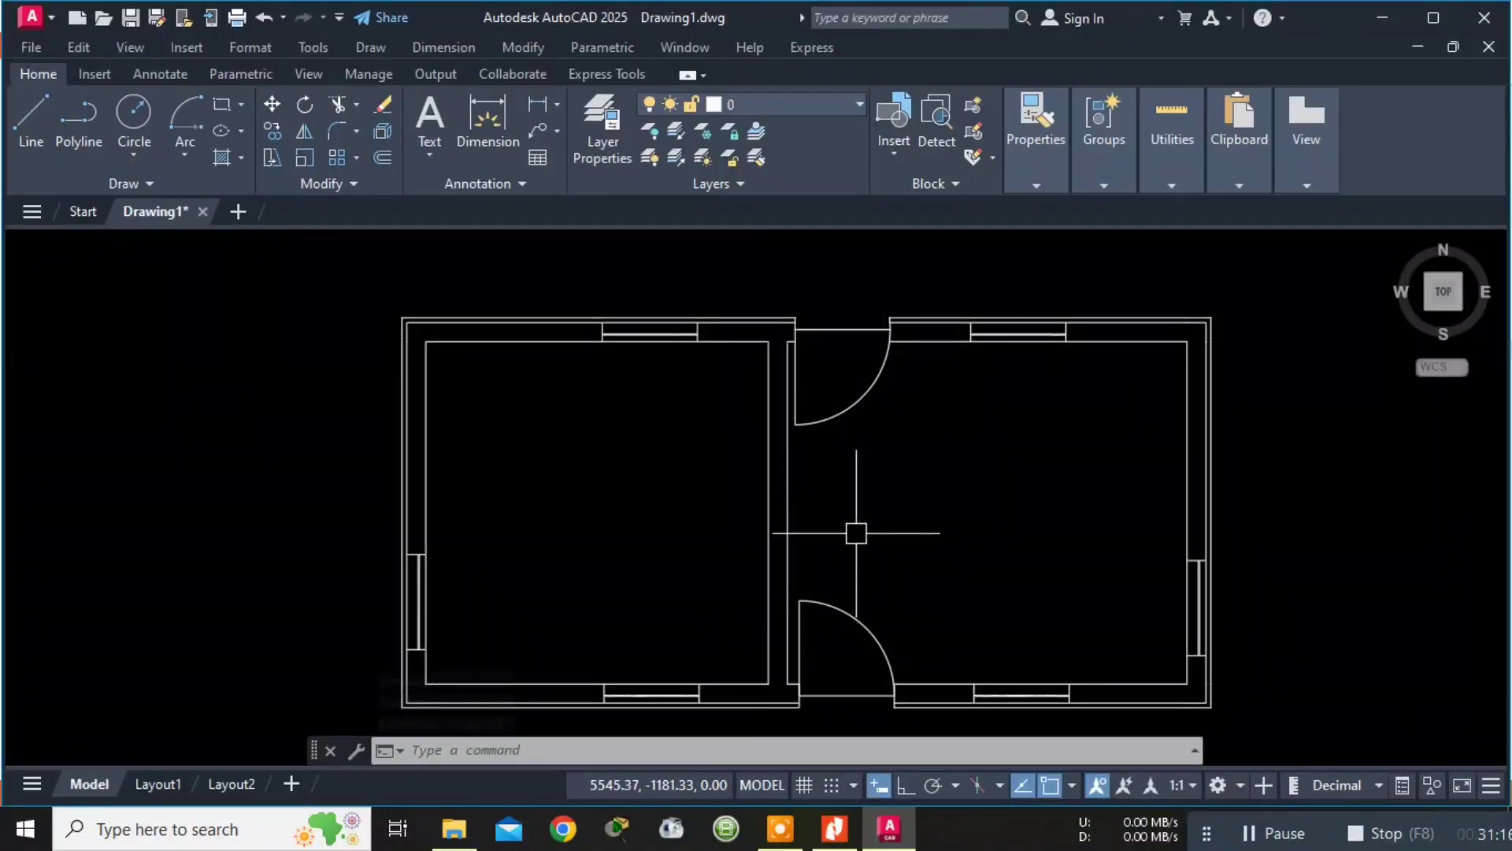
{"action": "scroll", "coordinate": [809, 571], "scroll_direction": "up", "scroll_amount": 2}
{"action": "scroll", "coordinate": [808, 570], "scroll_direction": "up", "scroll_amount": 2}
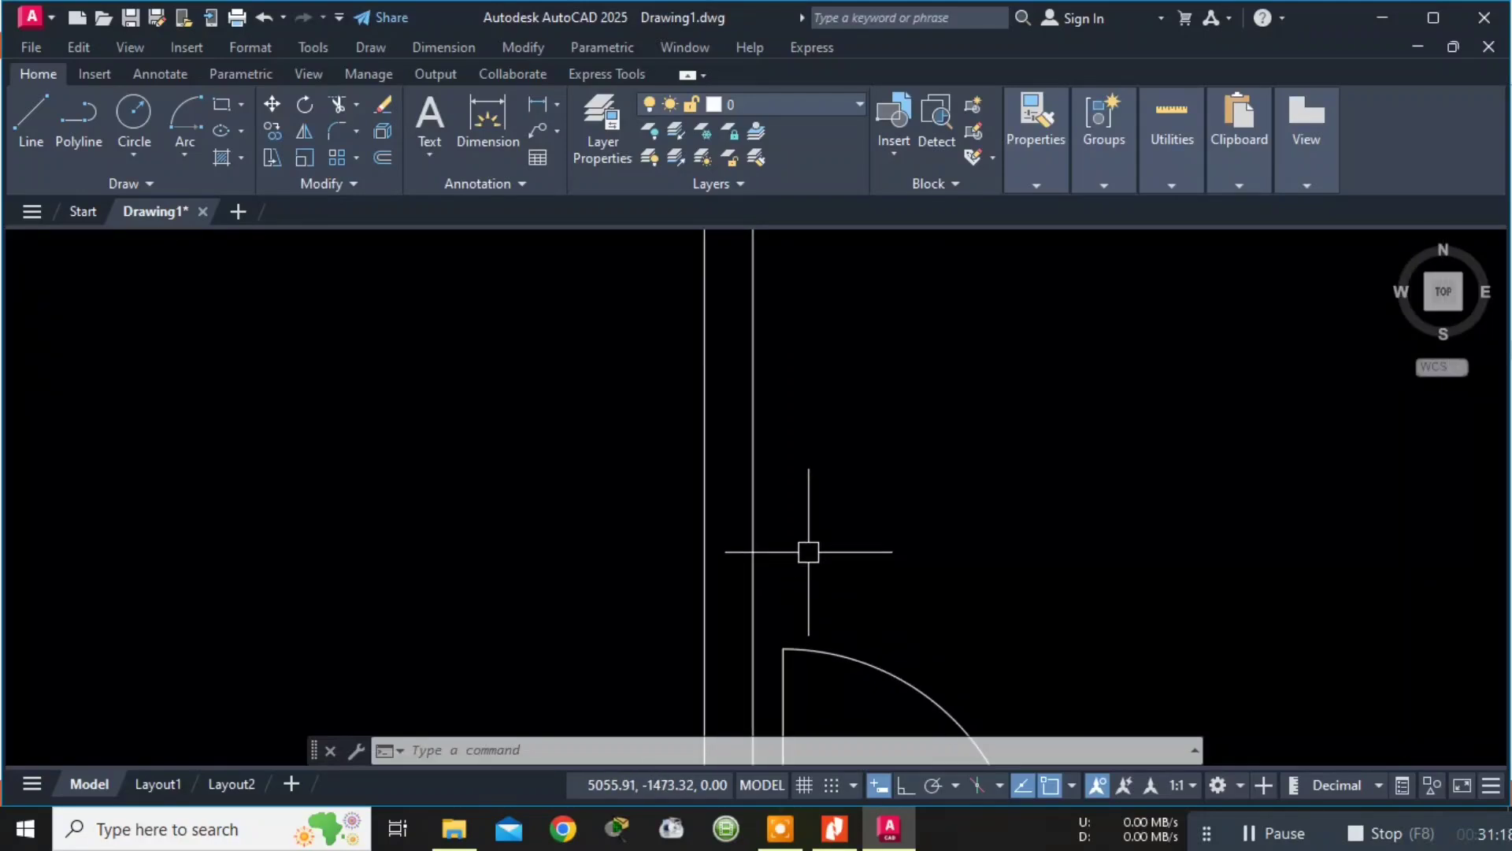
{"action": "middle_click_drag", "start_coordinate": [807, 547], "coordinate": [722, 328]}
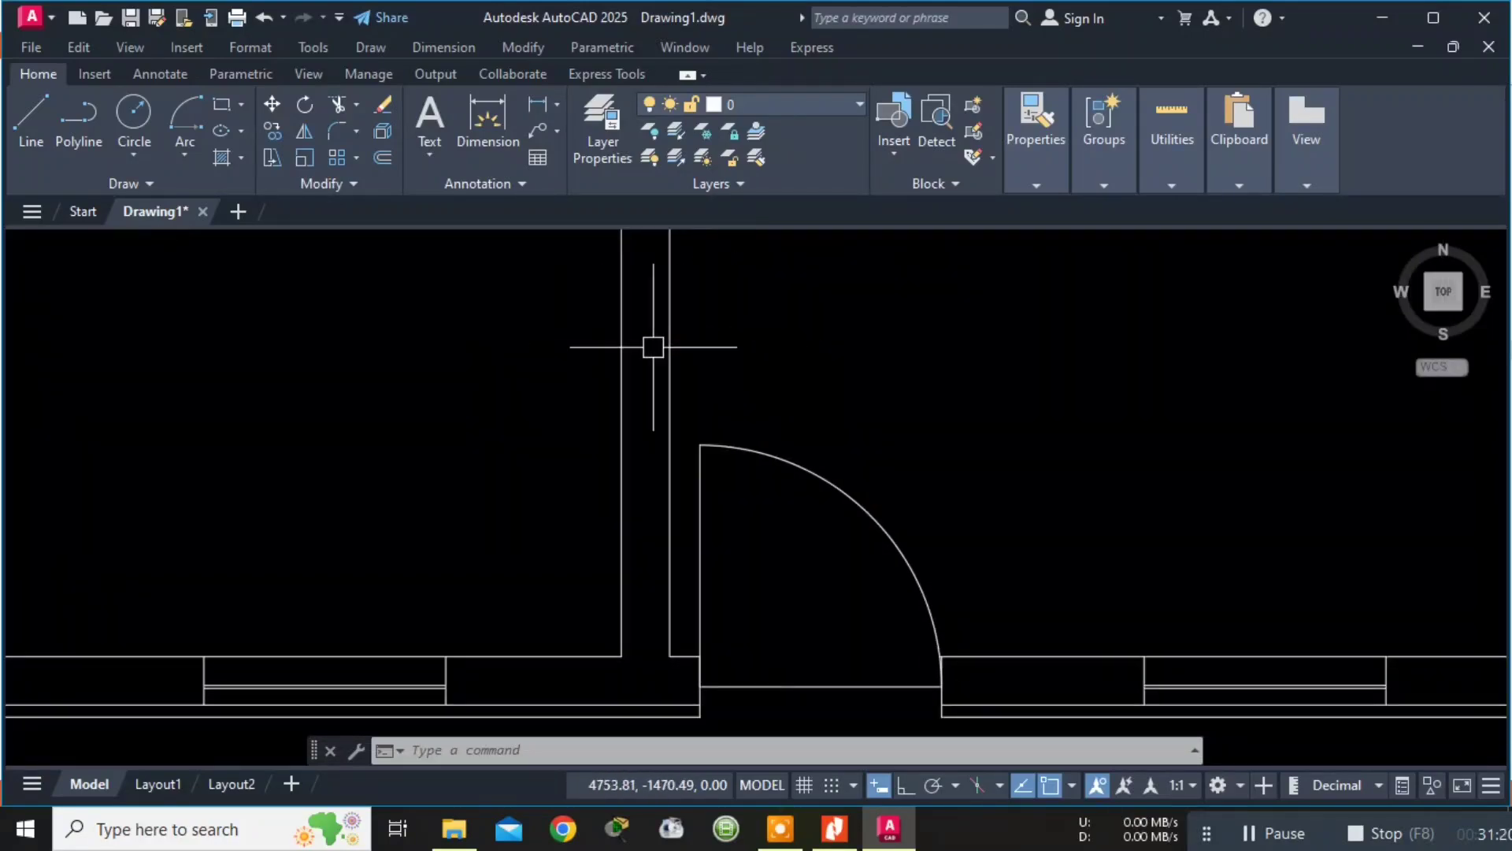
Check the D2 door's size in the reference sheet's schedule in Nitro Pro, and return to the floor plan in AutoCAD.
{"action": "scroll", "coordinate": [651, 341], "scroll_direction": "down", "scroll_amount": 4}
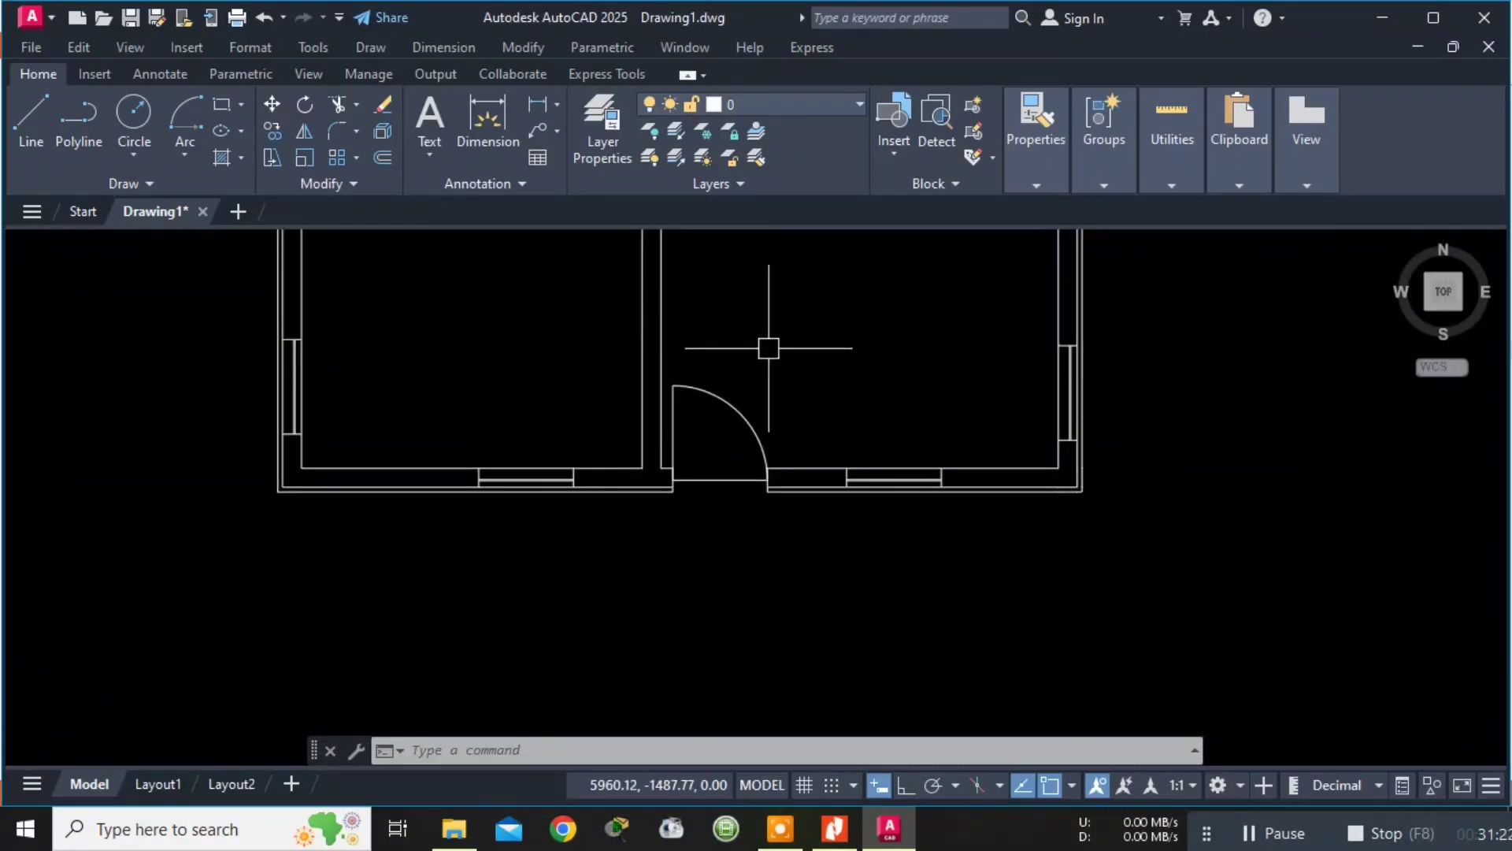
{"action": "left_click", "coordinate": [833, 826]}
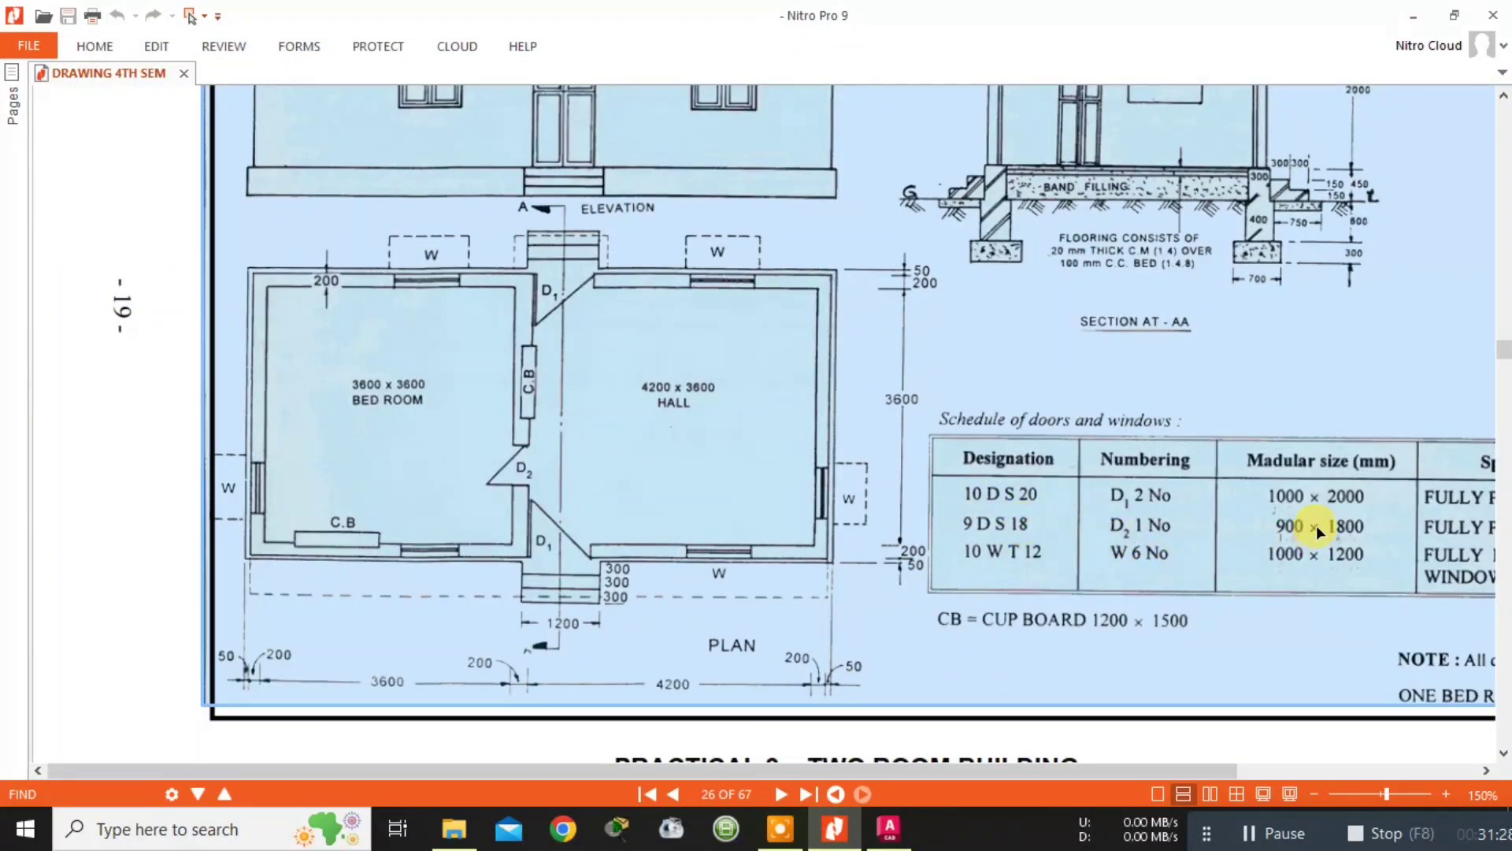
{"action": "left_click", "coordinate": [1412, 16]}
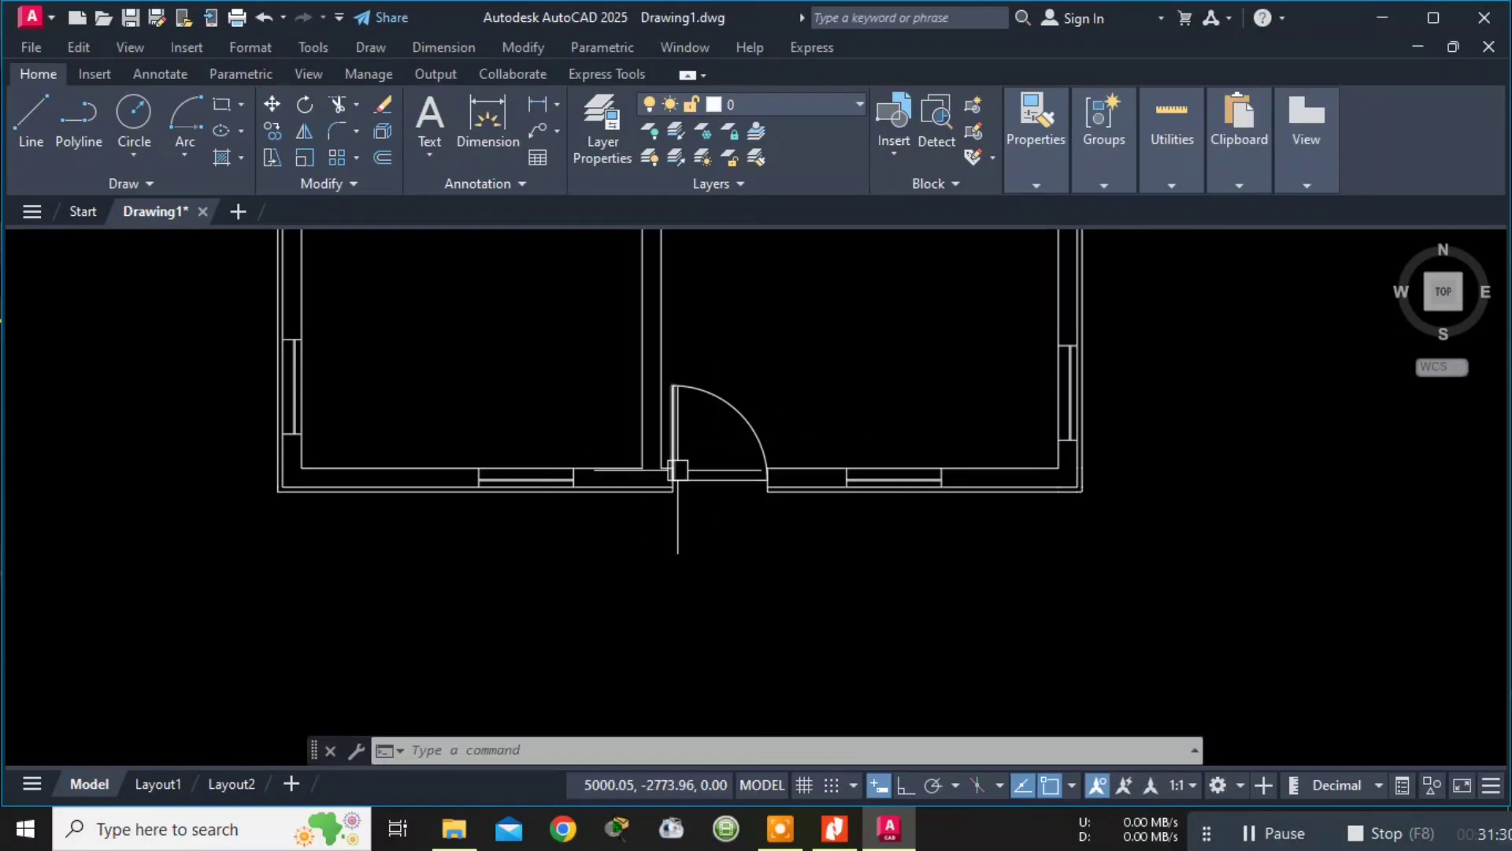
{"action": "type", "text": "l"}
{"action": "key", "text": "Return"}
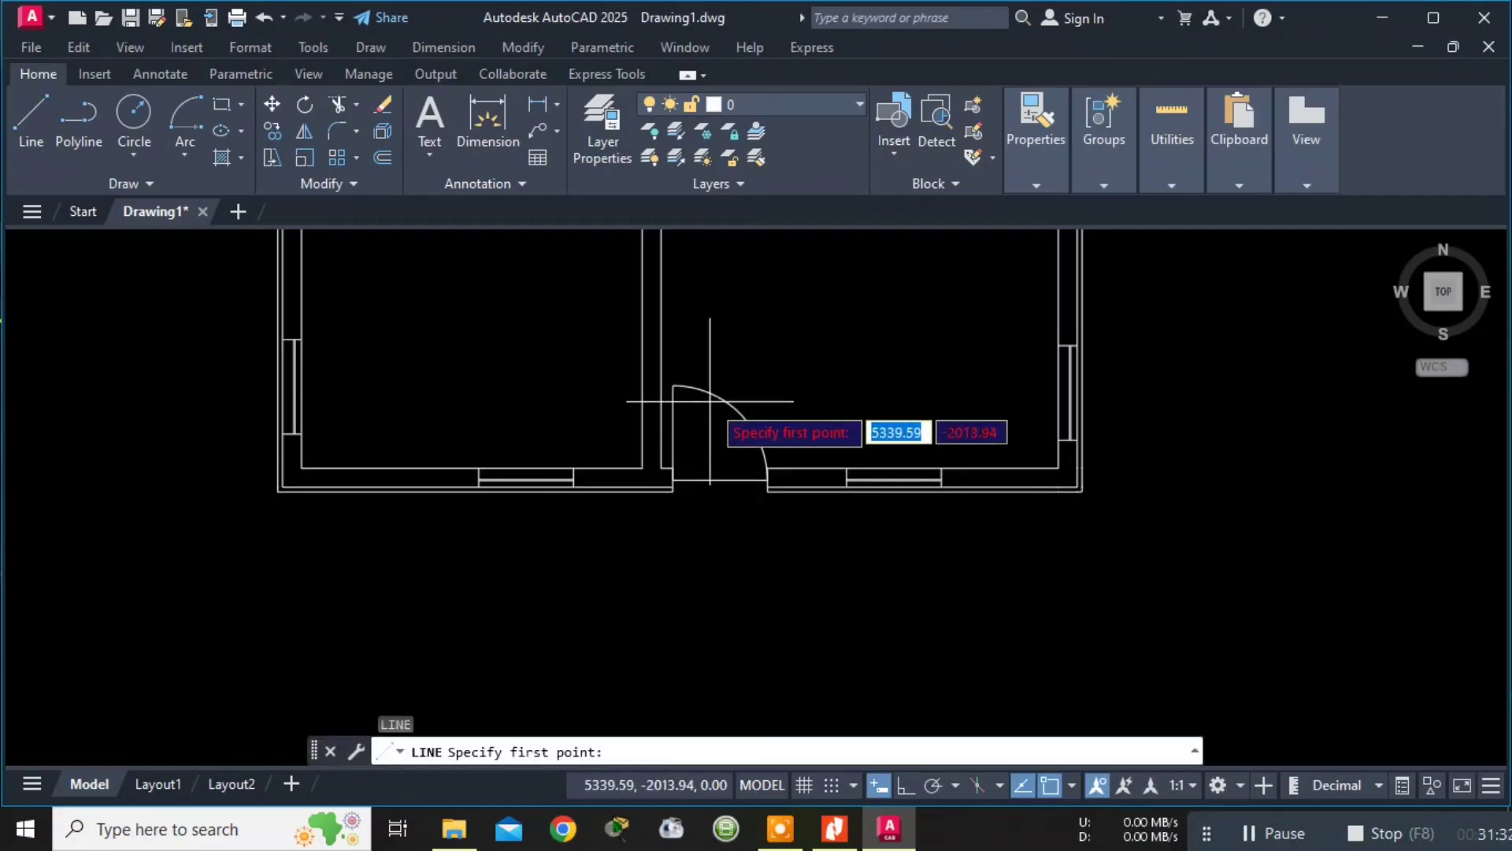
{"action": "key", "text": "alt+Tab"}
{"action": "key", "text": "alt+Tab"}
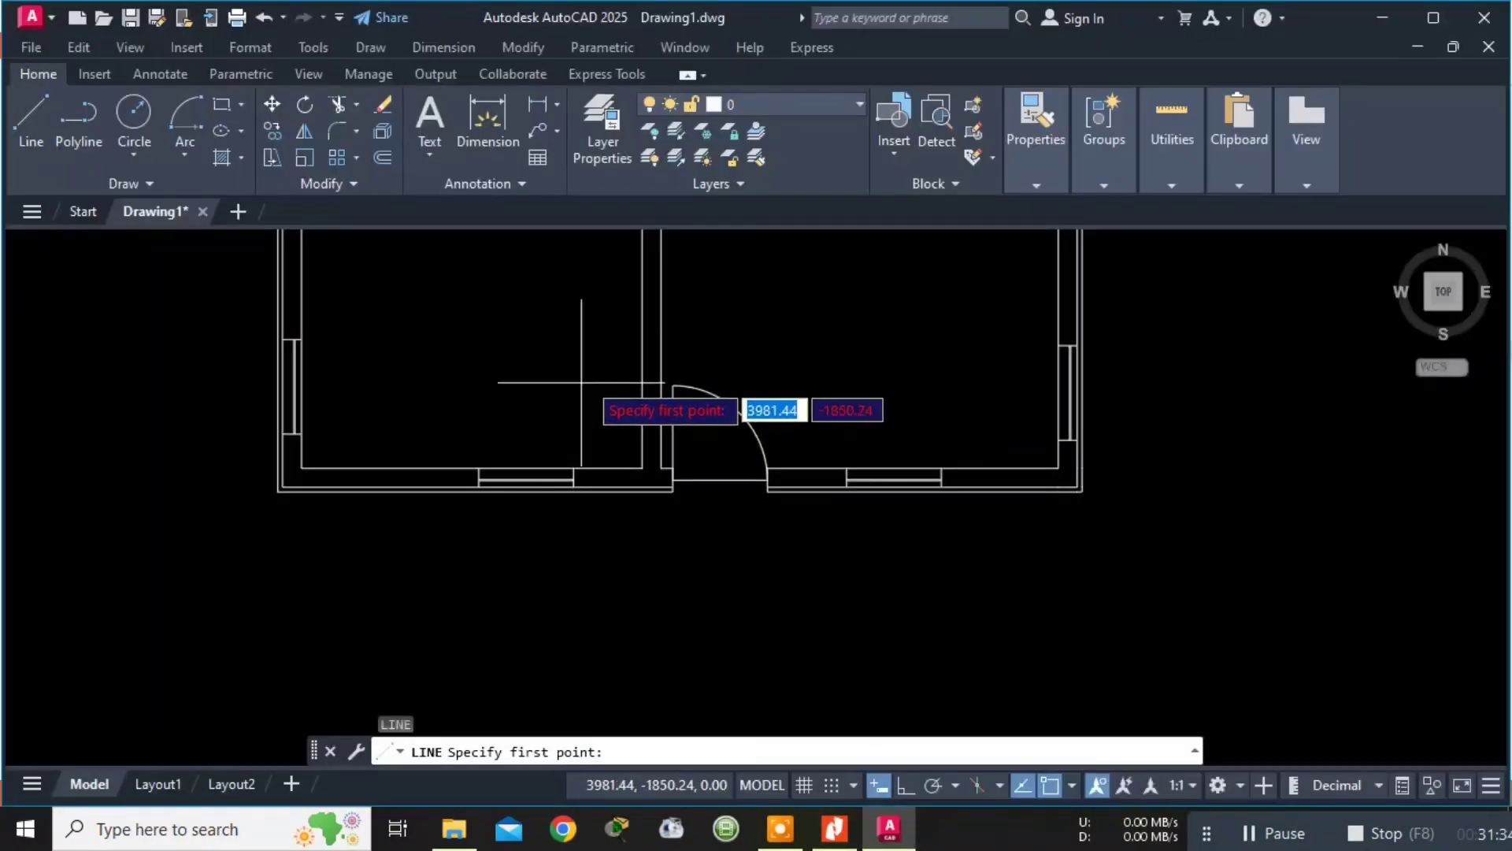
{"action": "left_click", "coordinate": [619, 373]}
{"action": "left_click", "coordinate": [706, 367]}
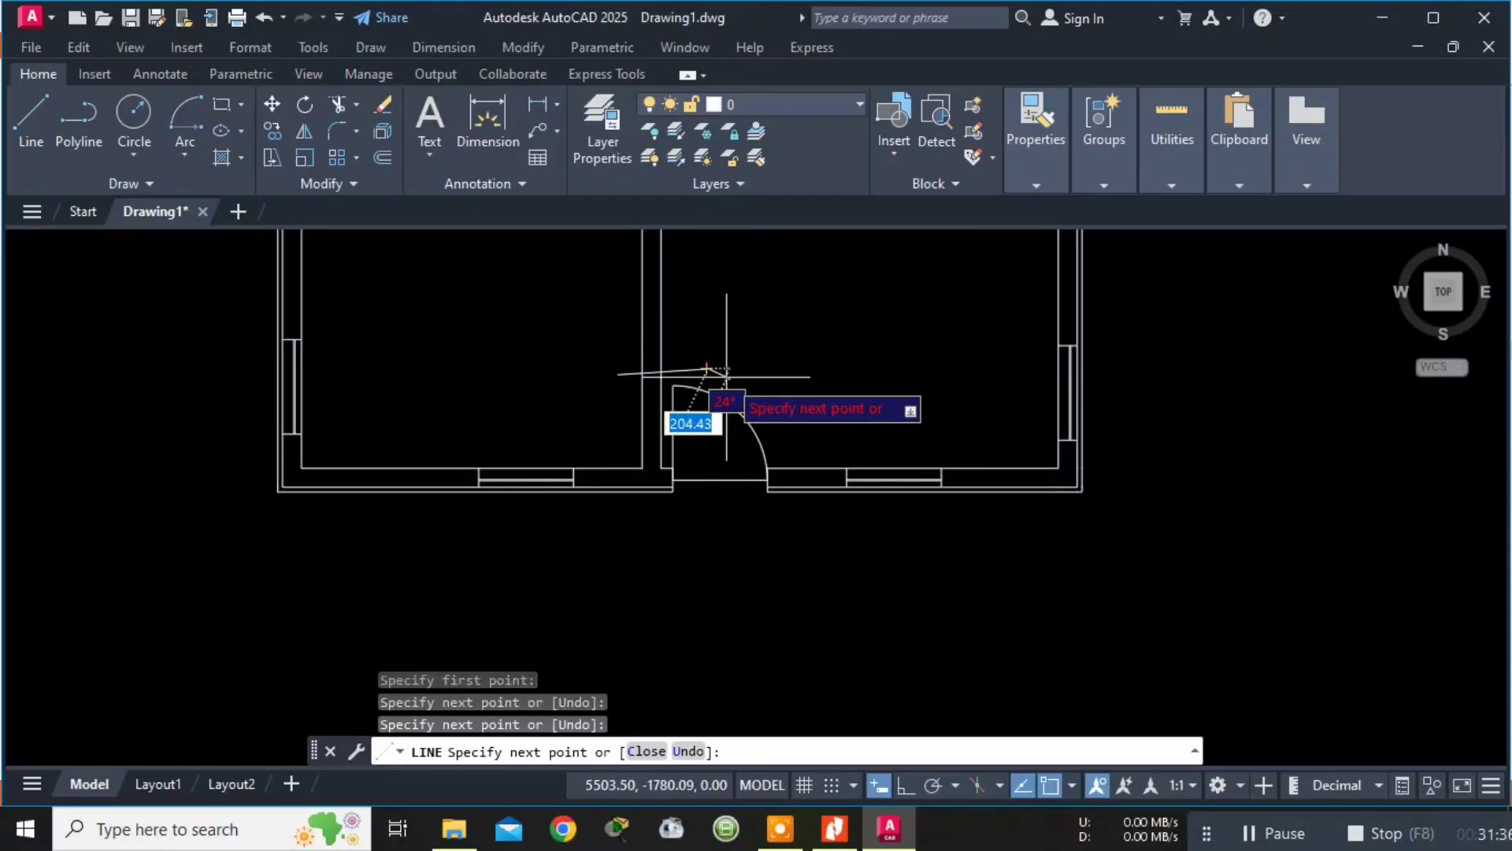
{"action": "left_click", "coordinate": [728, 379]}
{"action": "key", "text": "Escape"}
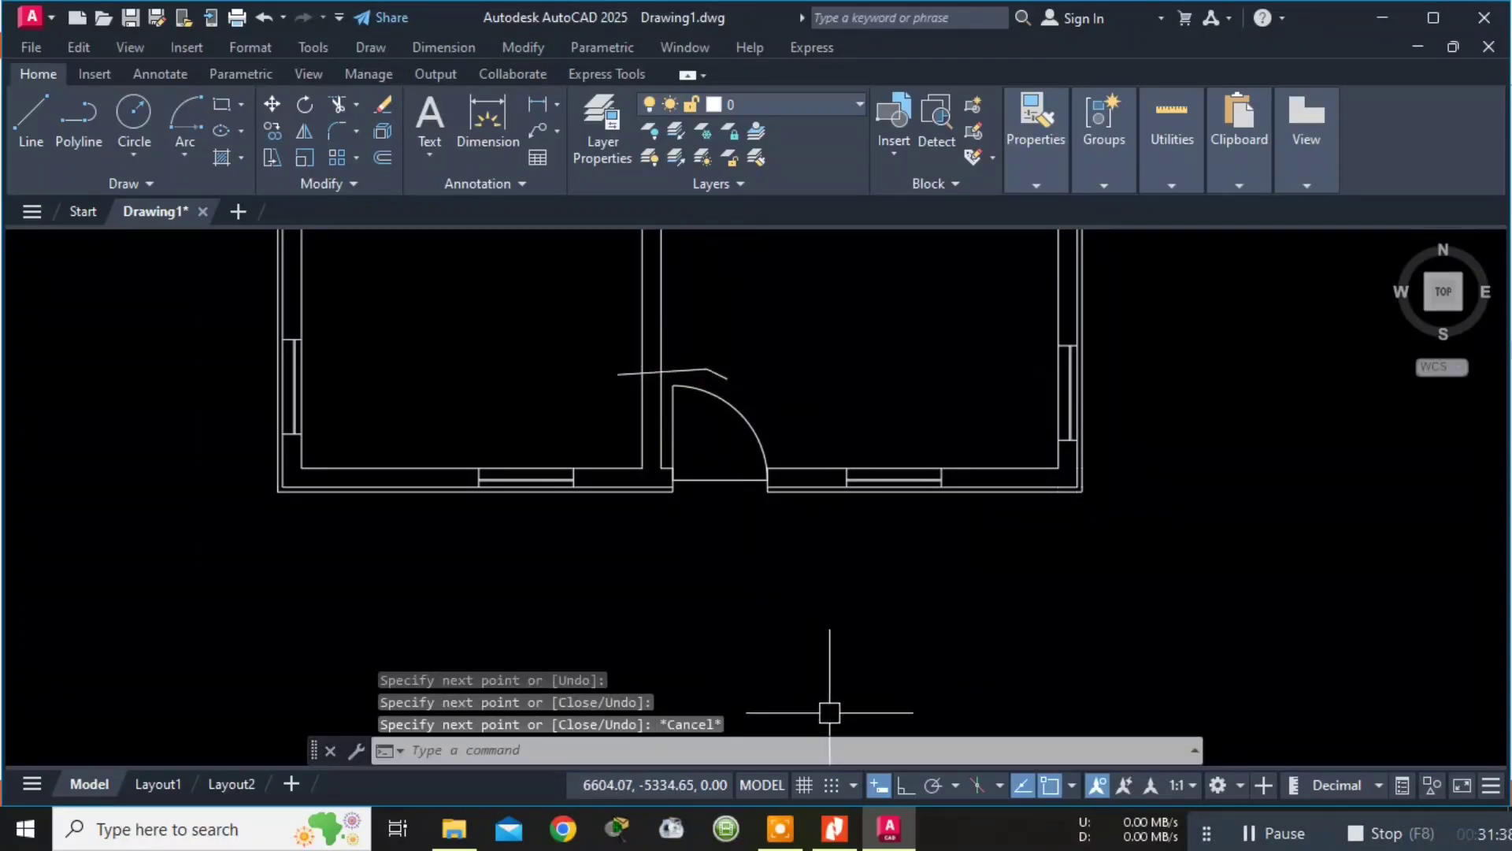
{"action": "key", "text": "ctrl+z"}
Turn on Ortho and draw a horizontal line across the partition wall just above the lower door's swing.
{"action": "left_click", "coordinate": [904, 788]}
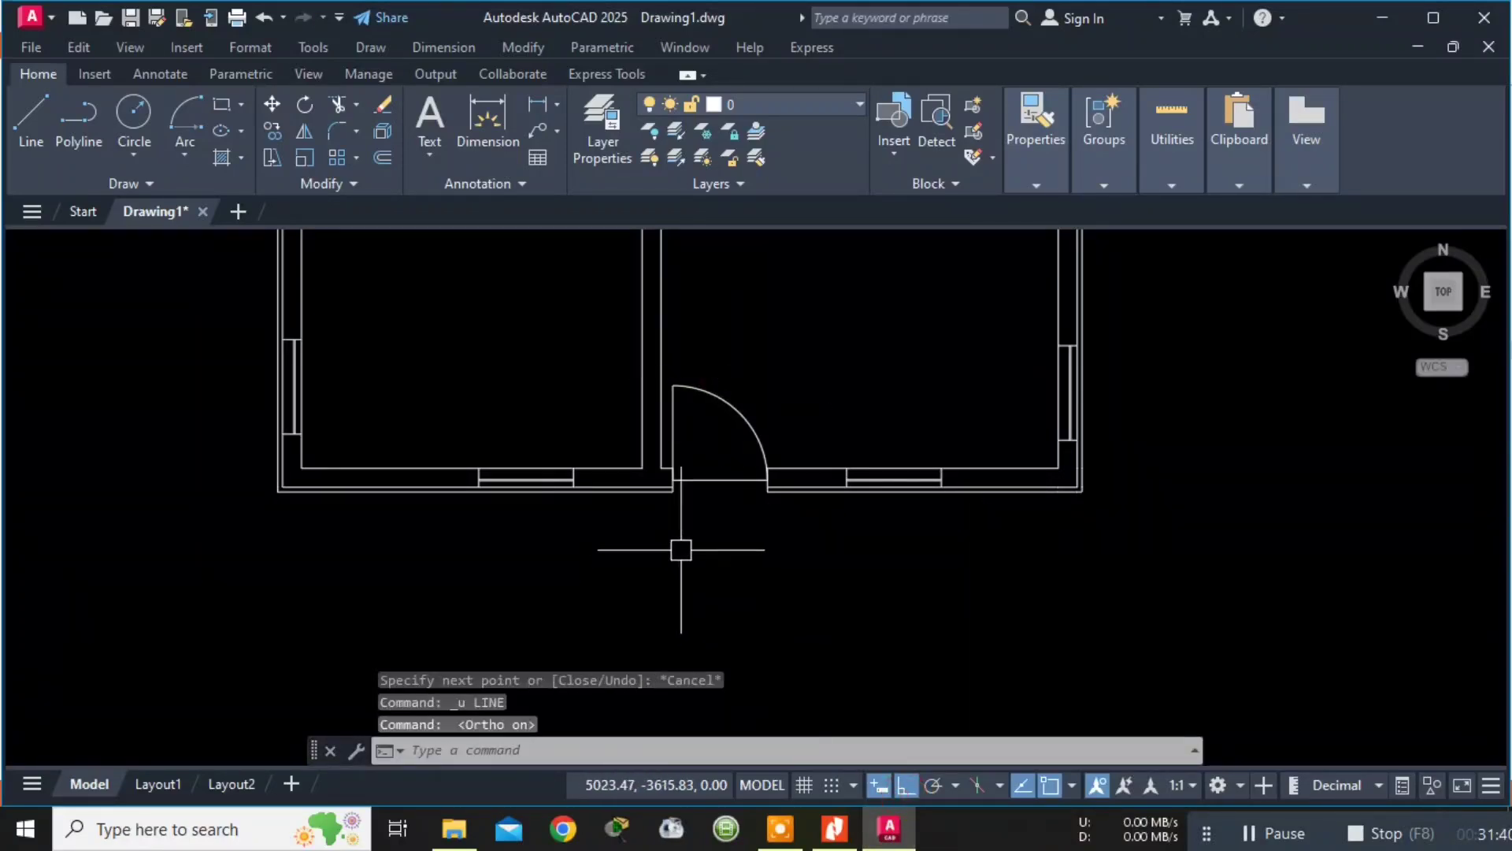
{"action": "type", "text": "l"}
{"action": "key", "text": "Return"}
{"action": "left_click", "coordinate": [595, 370]}
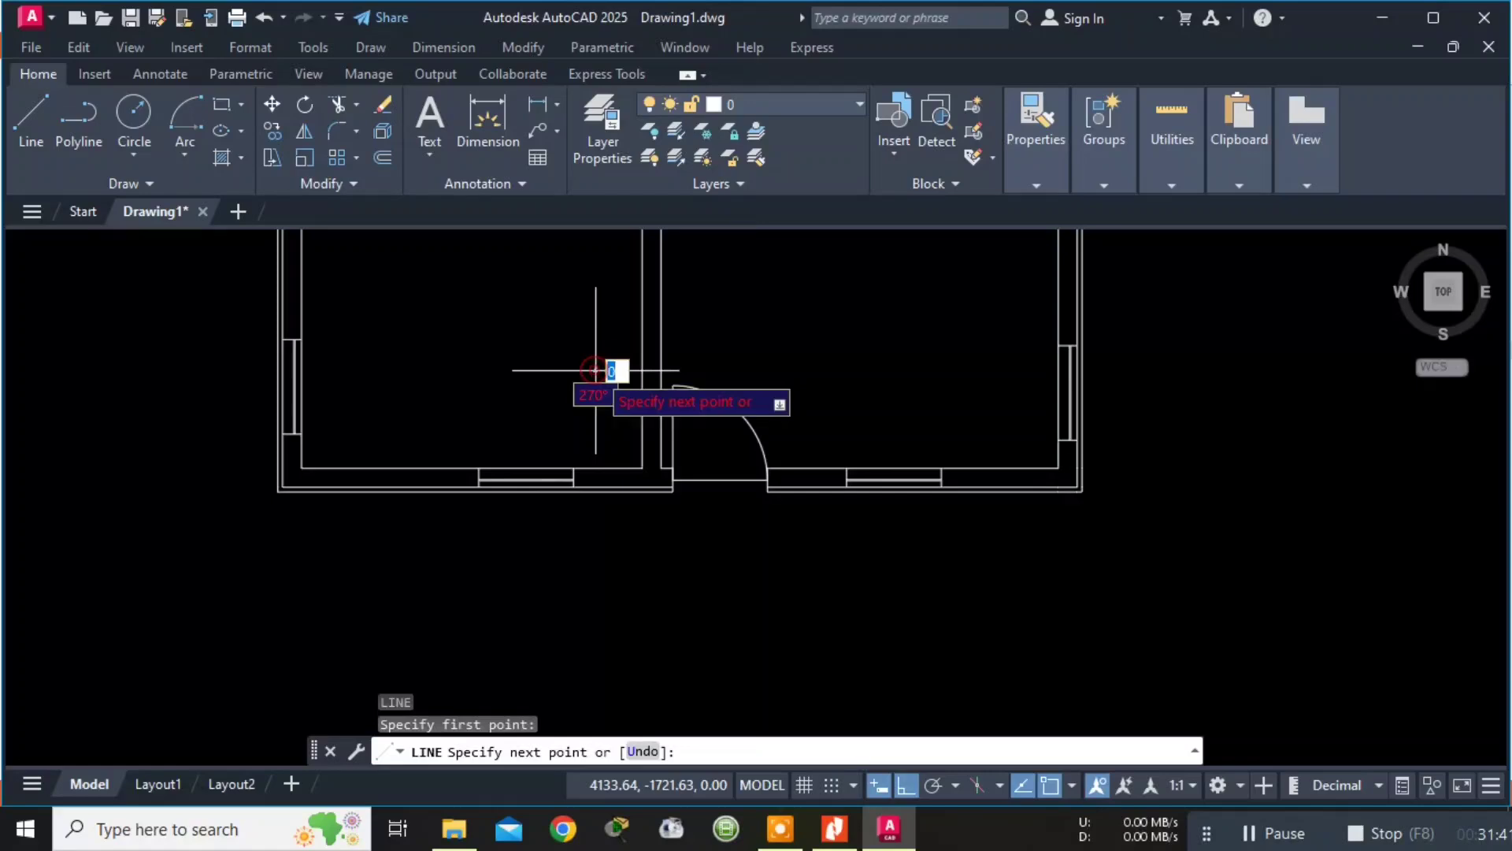
{"action": "left_click", "coordinate": [730, 370]}
{"action": "key", "text": "Escape"}
Offset the horizontal line across the partition wall 900 upward to mark the other side of the D2 opening.
{"action": "middle_click_drag", "start_coordinate": [686, 312], "coordinate": [693, 401]}
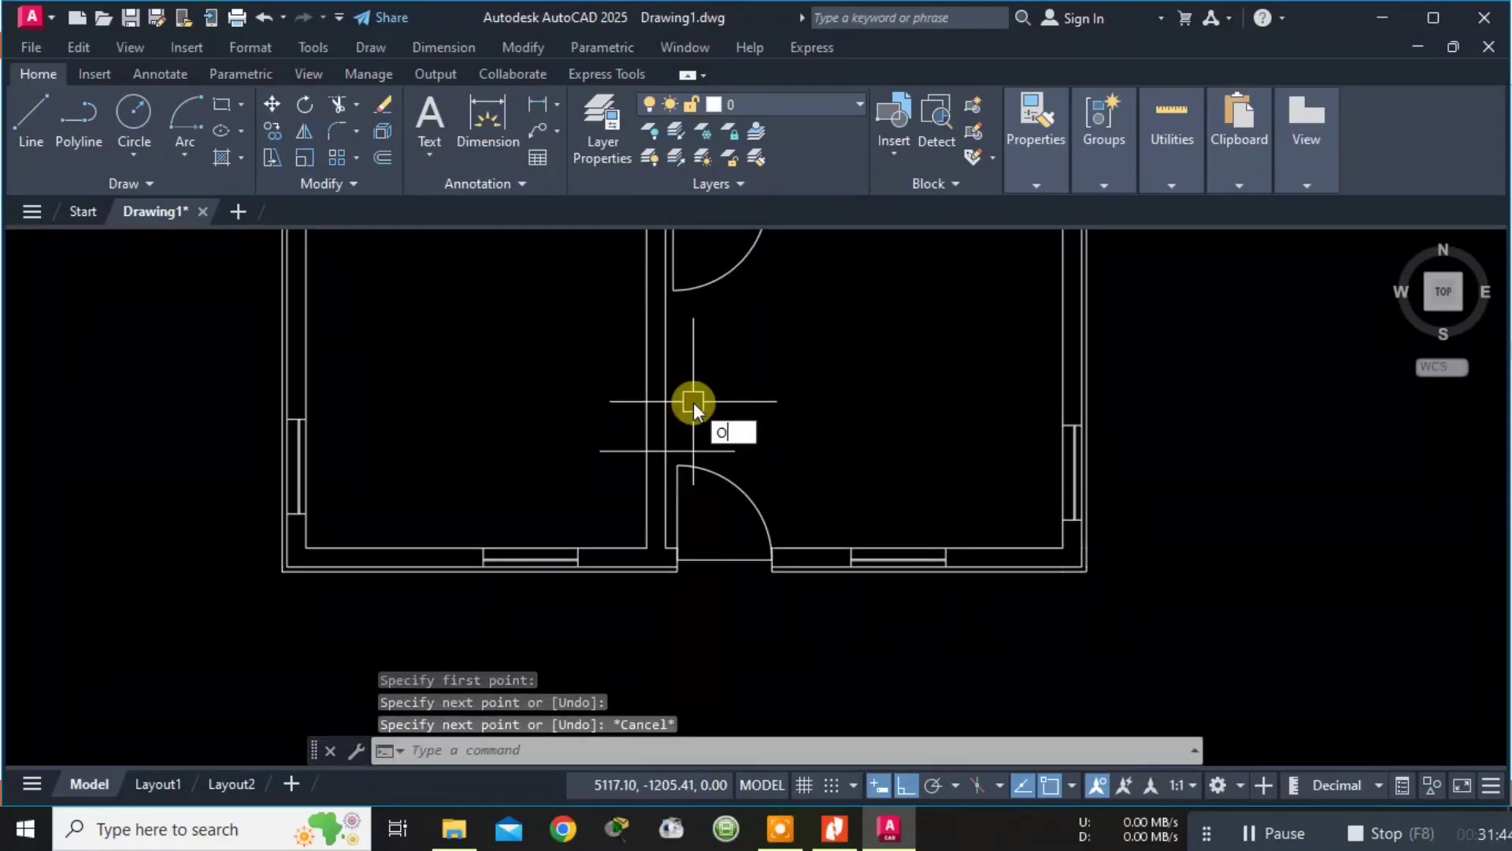
{"action": "type", "text": "o"}
{"action": "key", "text": "Return"}
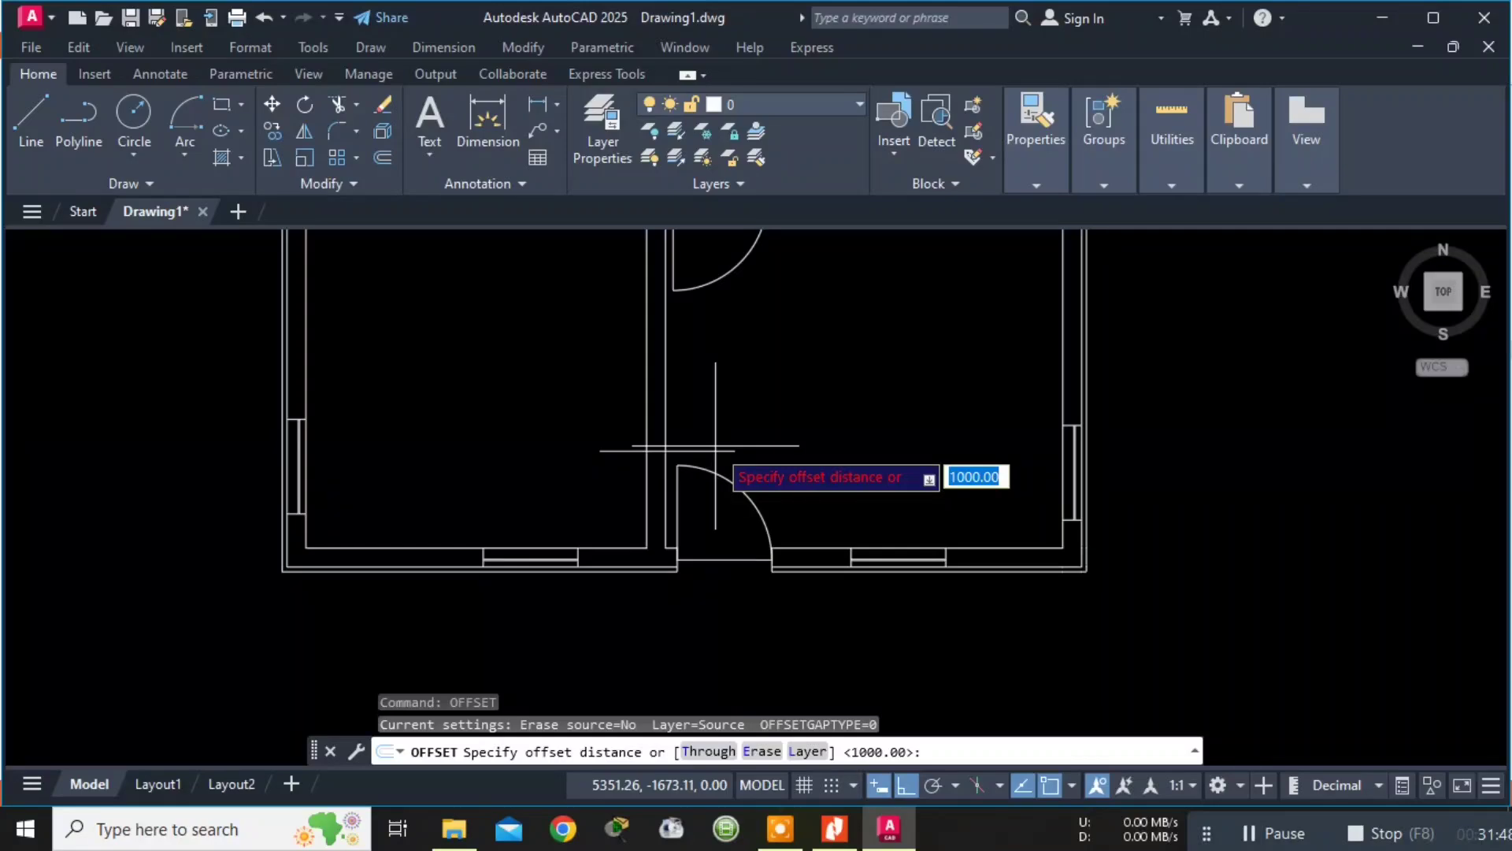
{"action": "type", "text": "900"}
{"action": "key", "text": "Return"}
{"action": "left_click", "coordinate": [717, 450]}
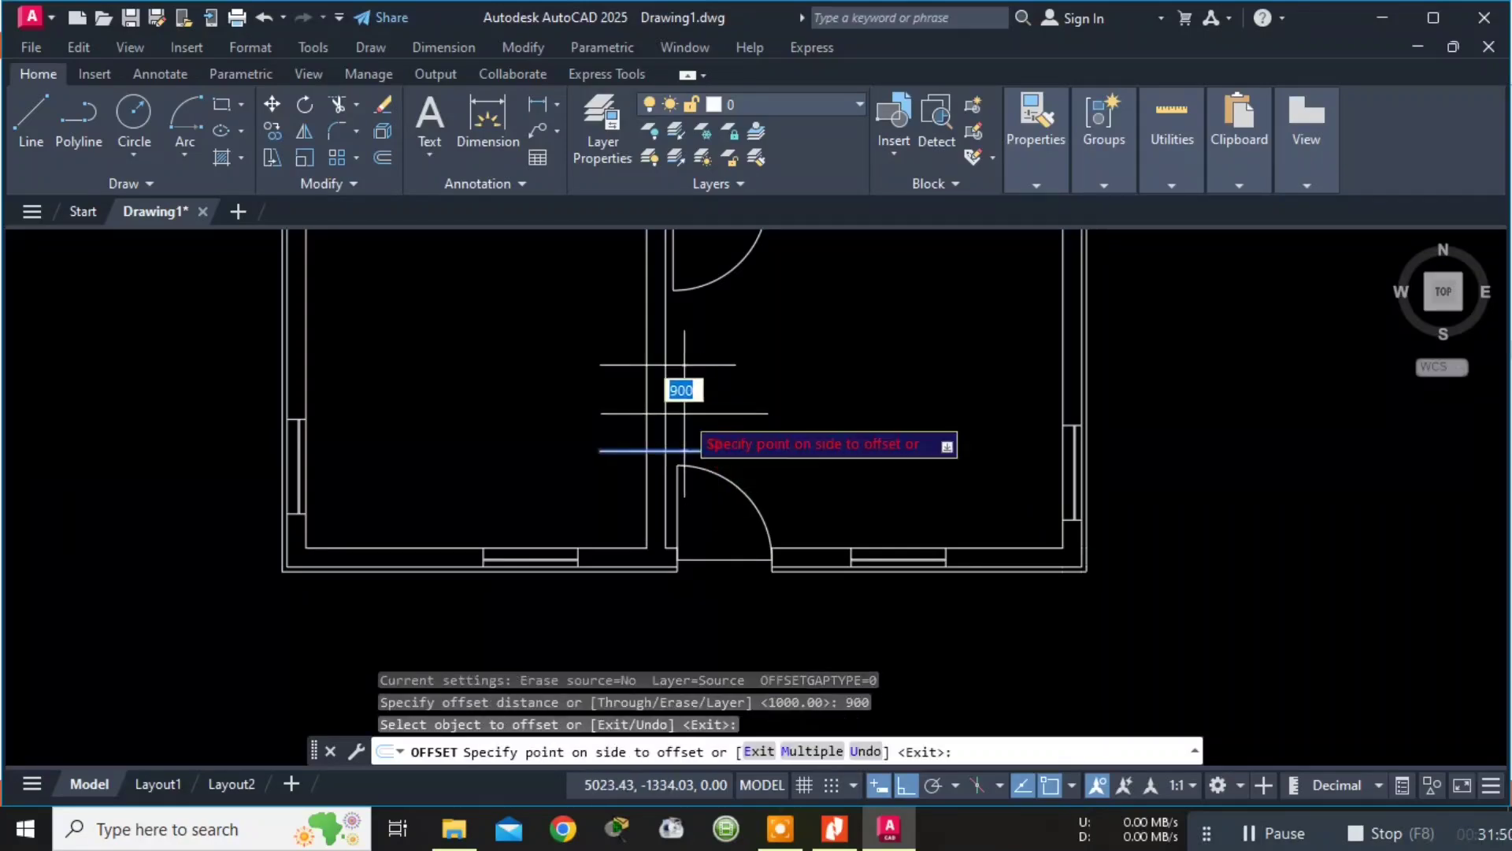
{"action": "left_click", "coordinate": [683, 390]}
{"action": "key", "text": "Escape"}
{"action": "scroll", "coordinate": [725, 378], "scroll_direction": "up", "scroll_amount": 3}
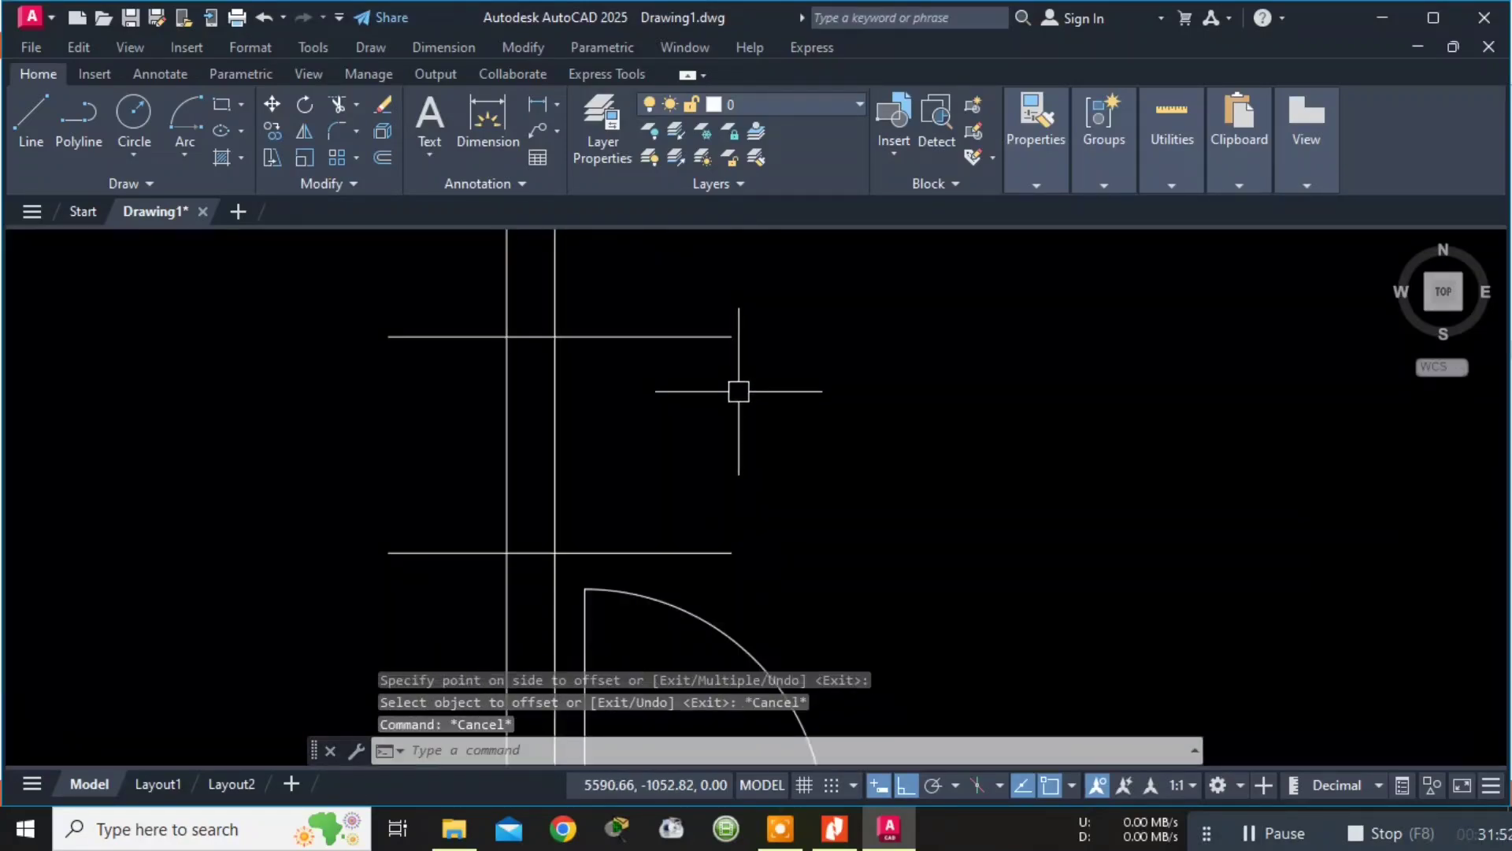
{"action": "key", "text": "Return"}
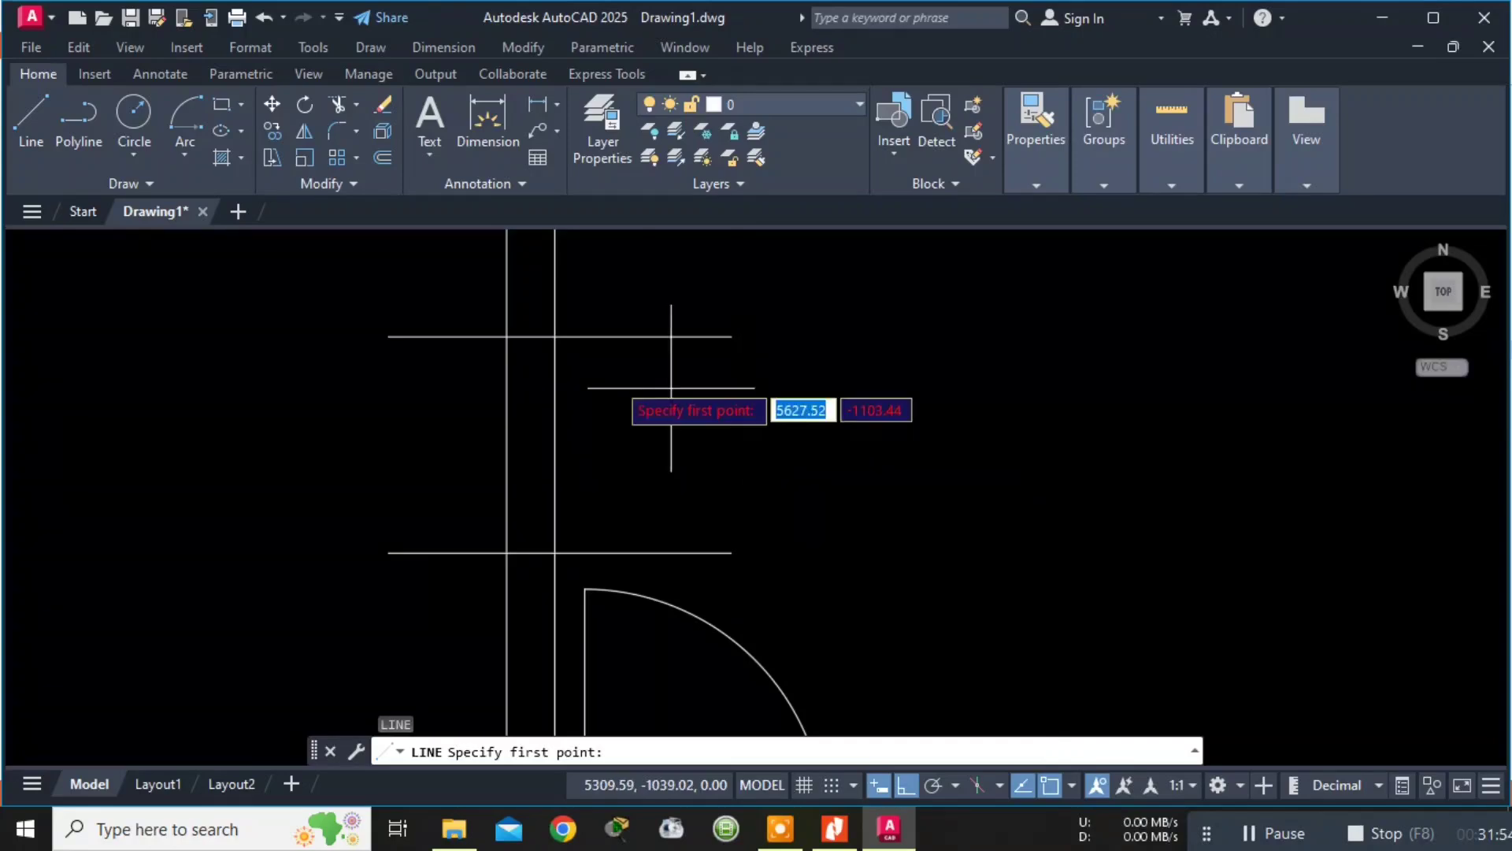
{"action": "key", "text": "Escape"}
{"action": "key", "text": "Escape"}
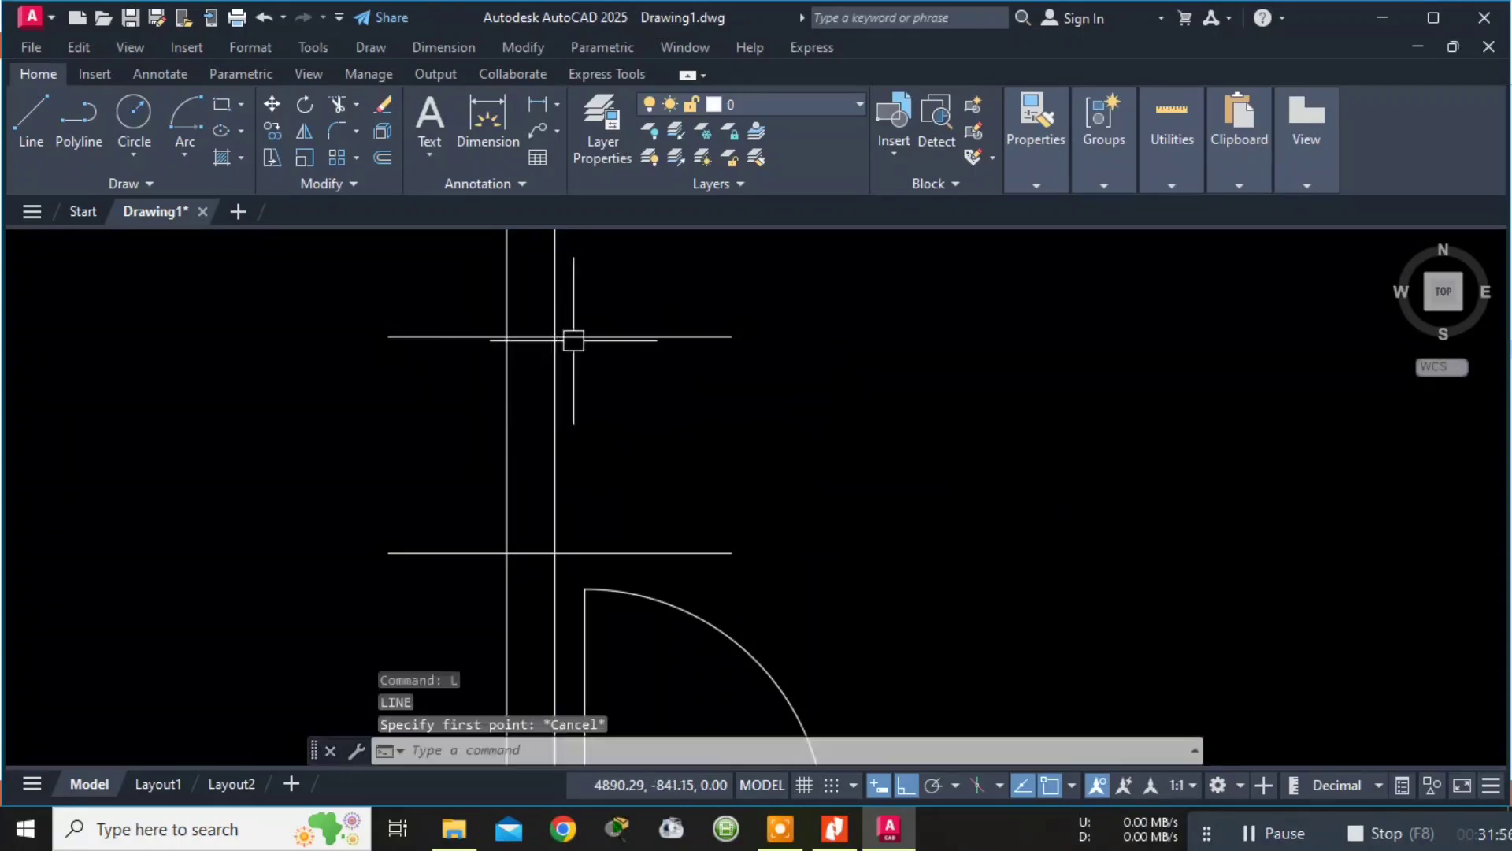
Trim the overhanging ends of both horizontal lines on either side of the partition wall to leave two jamb lines.
{"action": "key", "text": "Return"}
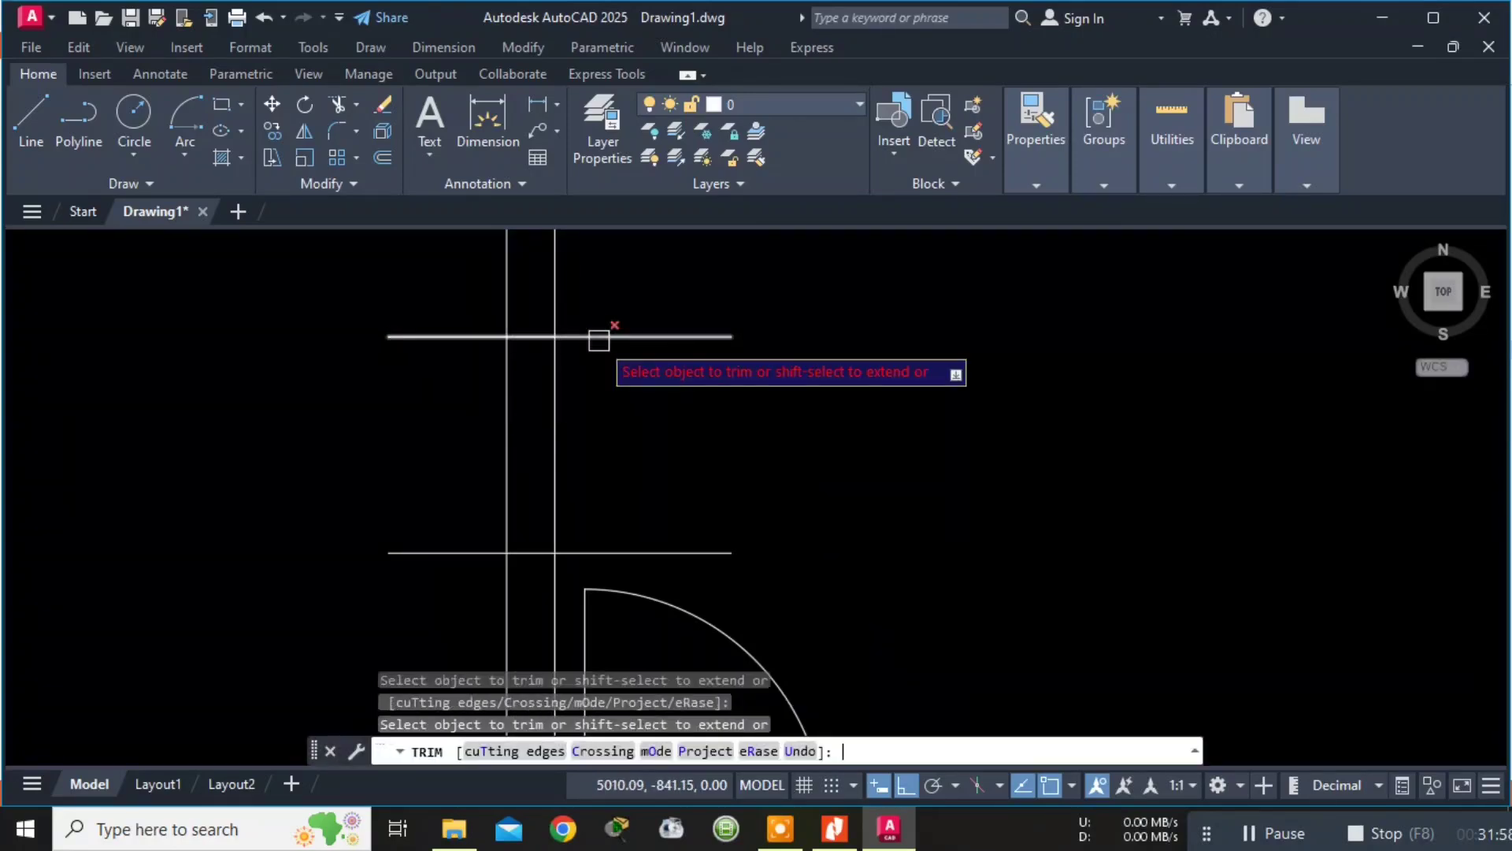
{"action": "left_click", "coordinate": [439, 334]}
{"action": "left_click", "coordinate": [644, 326]}
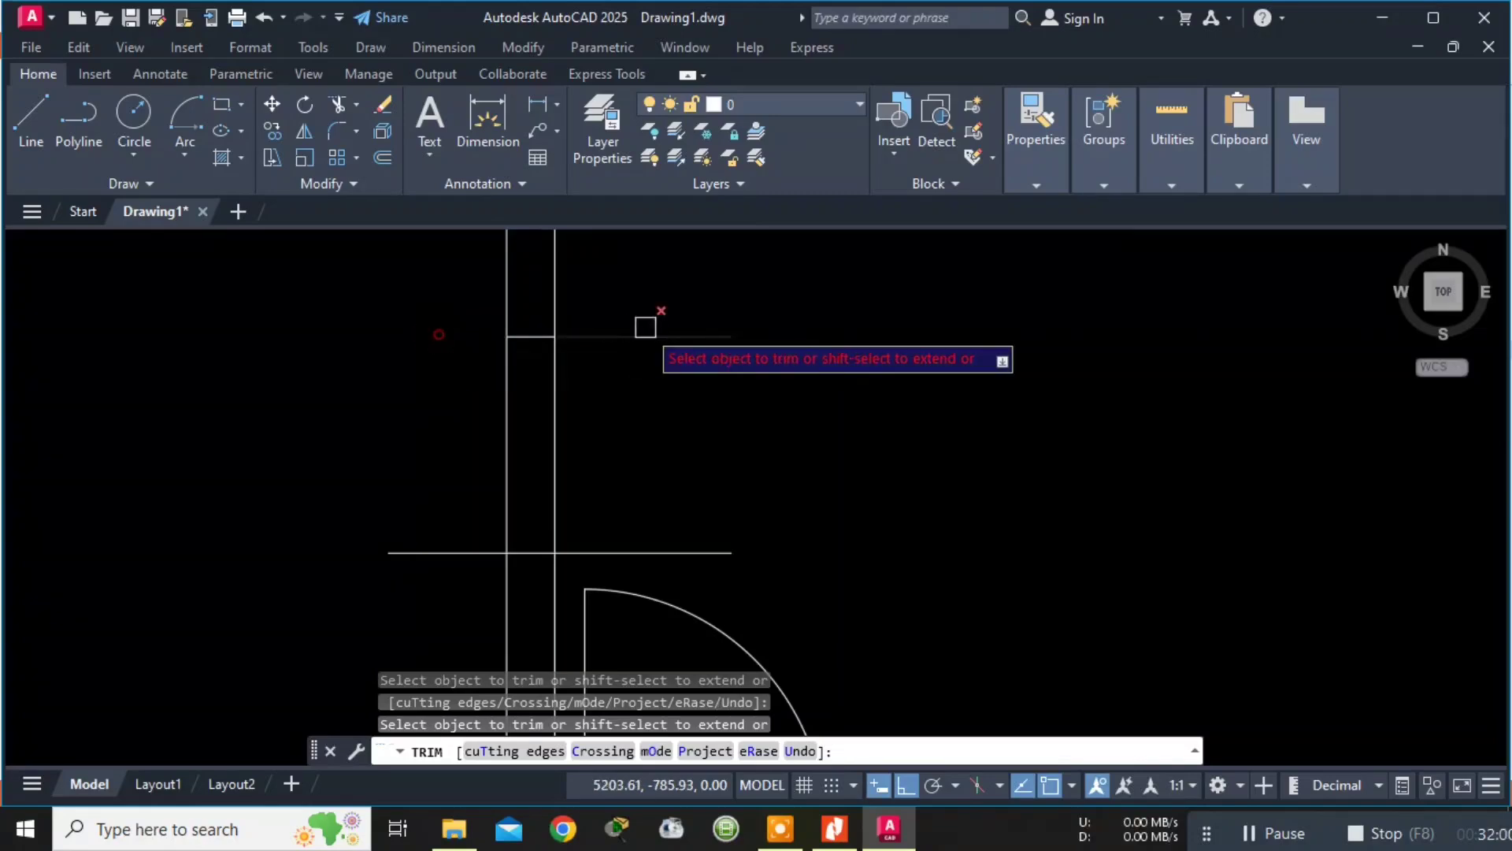
{"action": "left_click_drag", "start_coordinate": [607, 540], "coordinate": [607, 554]}
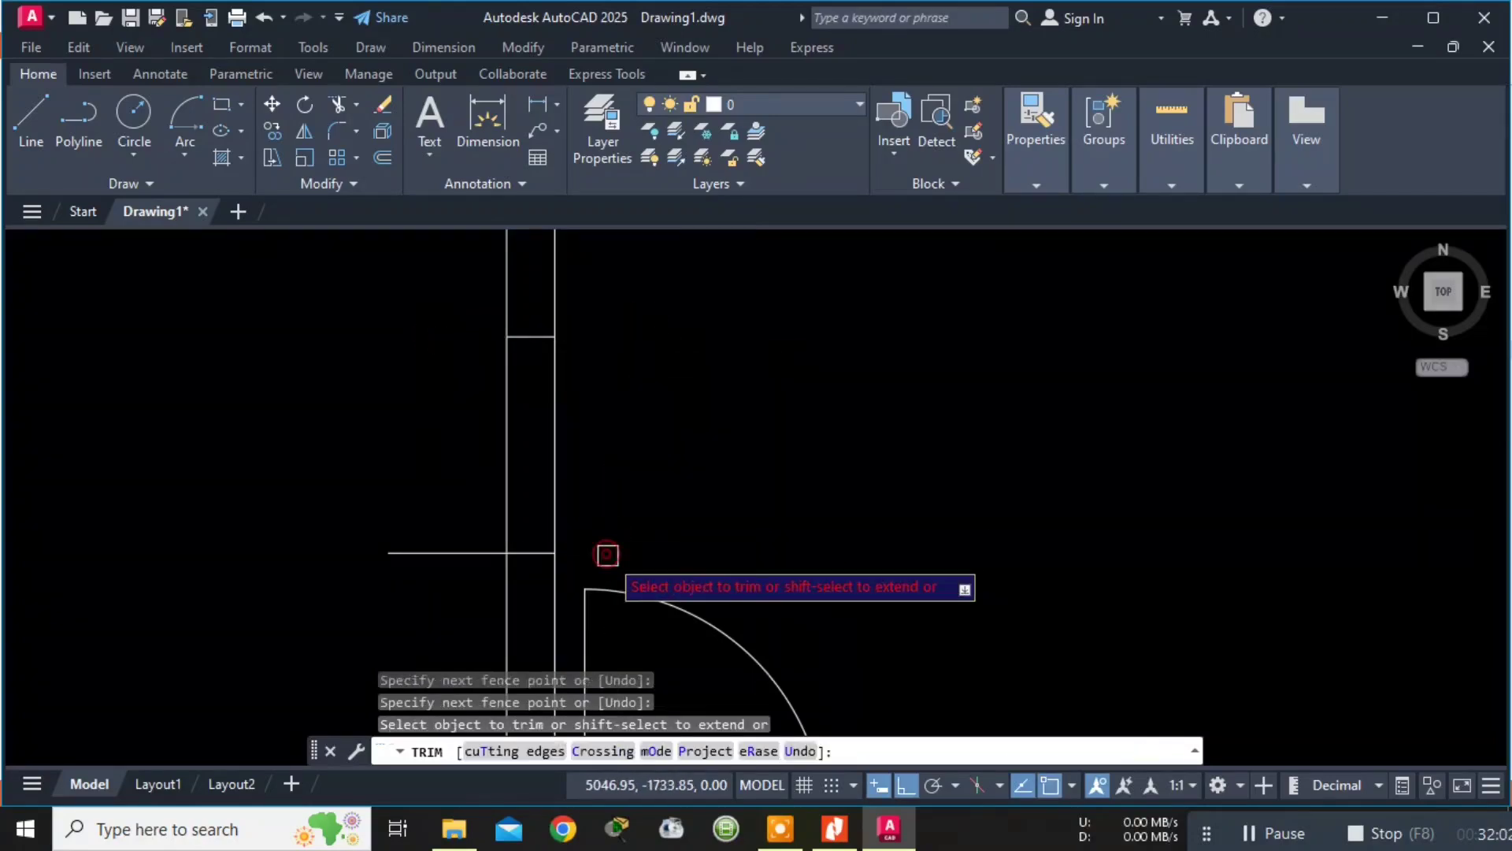
{"action": "left_click", "coordinate": [481, 563]}
{"action": "left_click_drag", "start_coordinate": [481, 563], "coordinate": [475, 549]}
{"action": "key", "text": "Escape"}
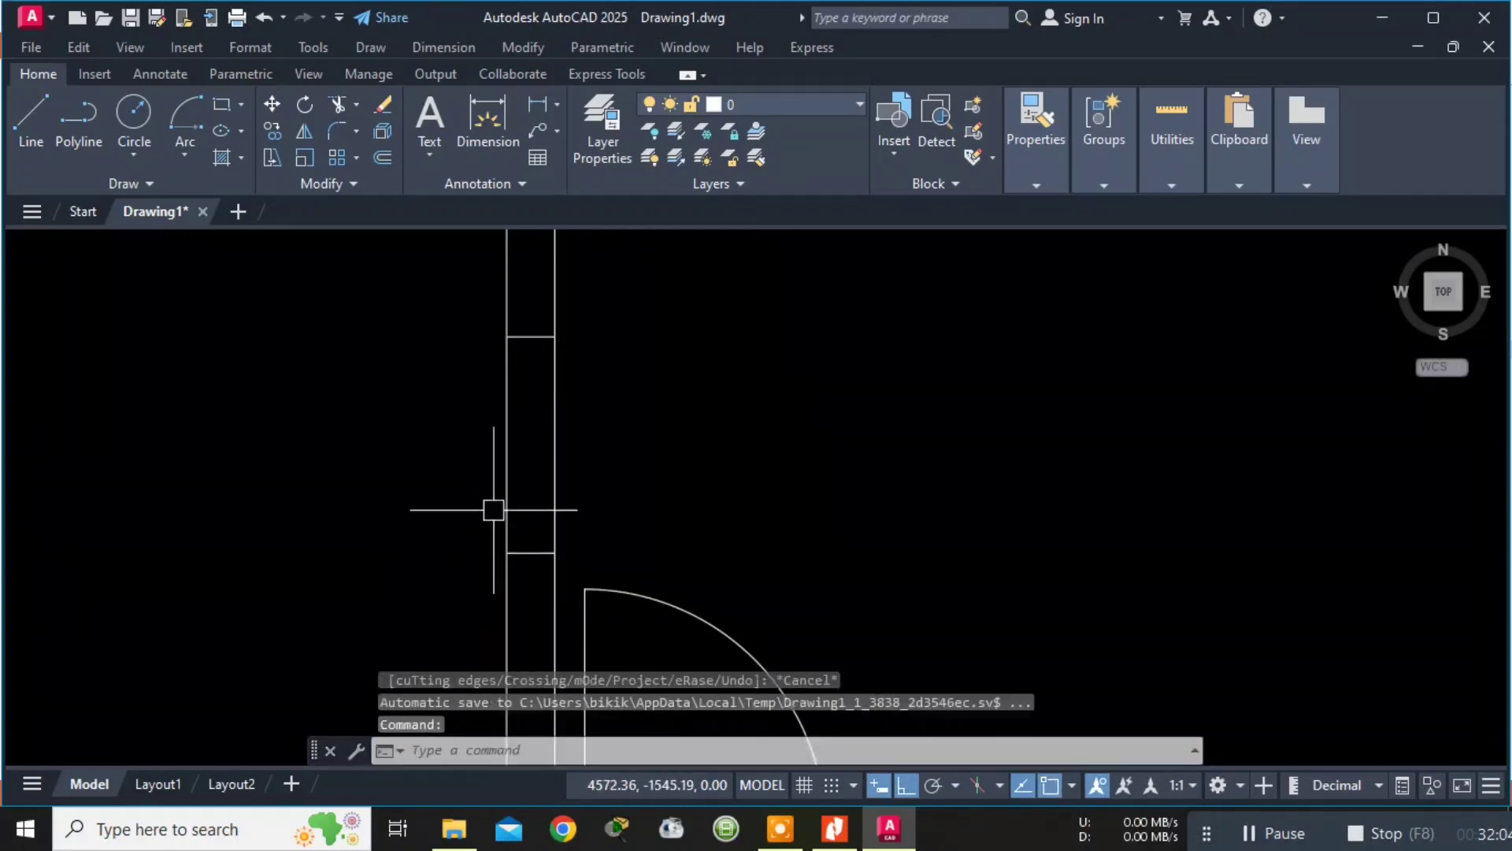
Draw a vertical line joining the midpoints of the two jamb lines in the partition wall.
{"action": "type", "text": "L"}
{"action": "key", "text": "Return"}
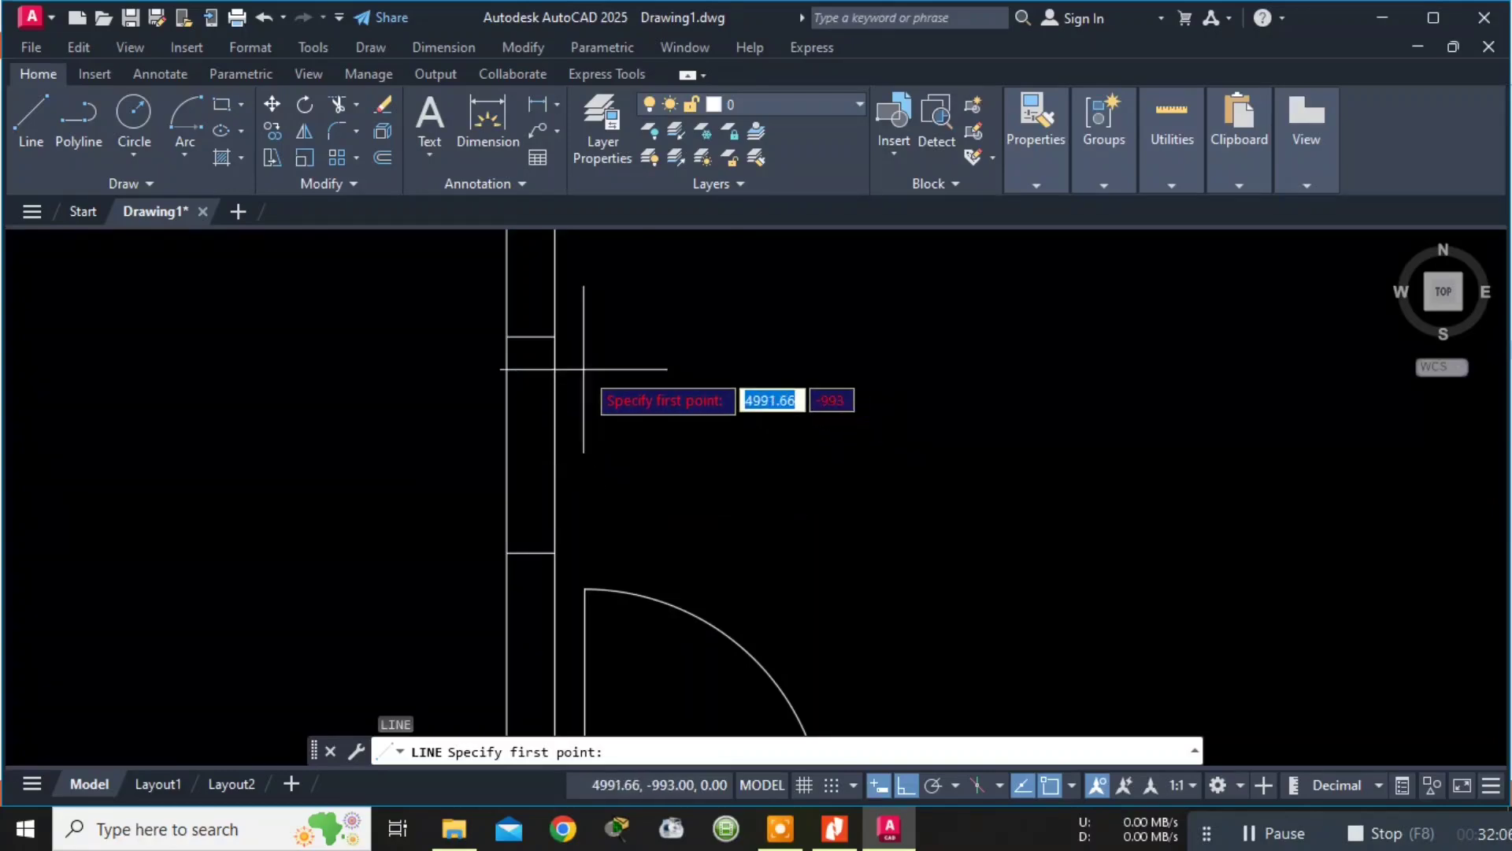
{"action": "left_click", "coordinate": [531, 336]}
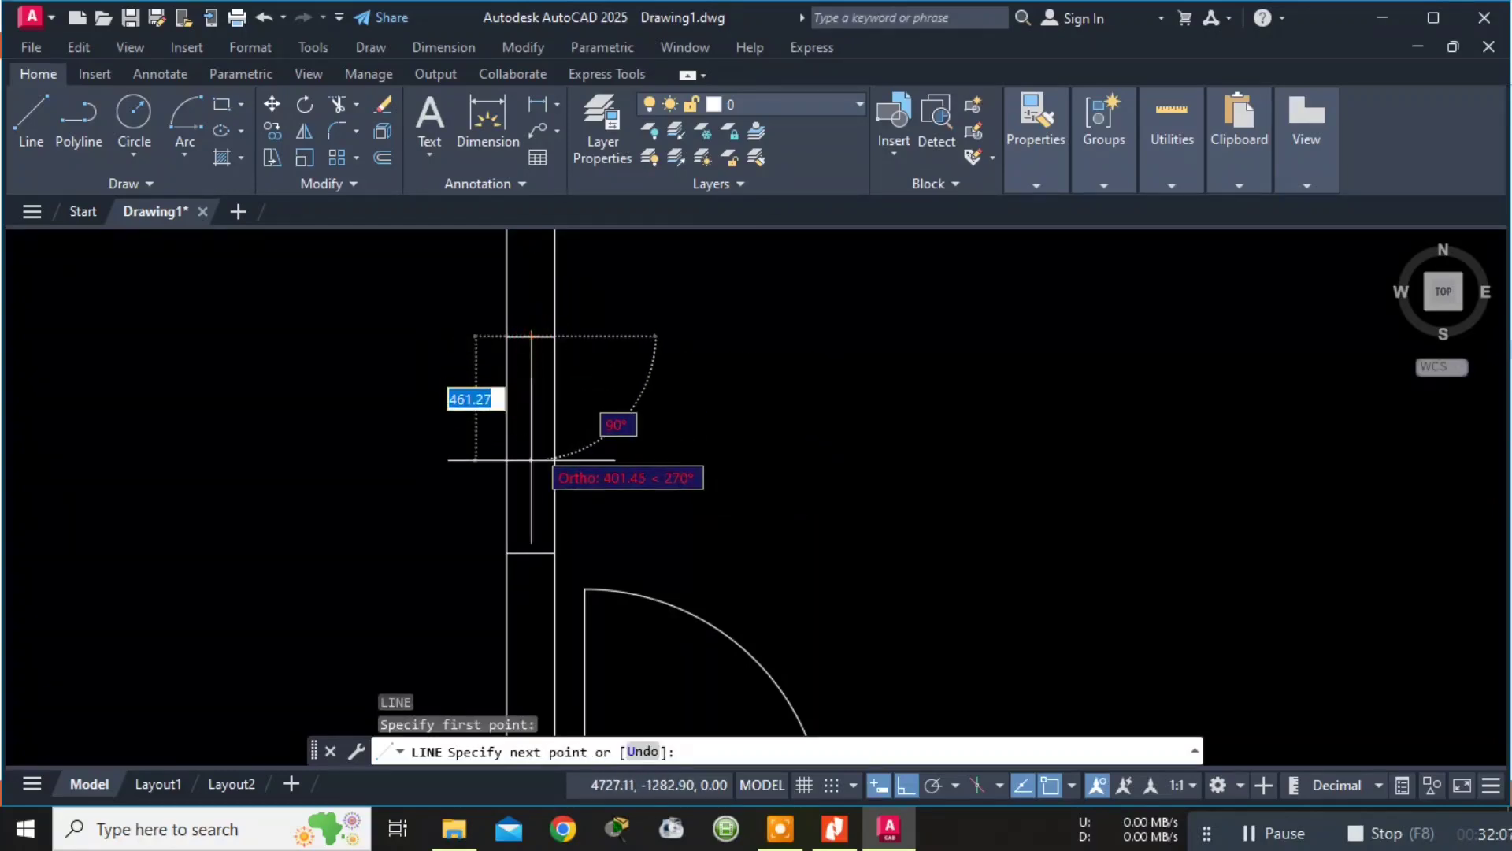
{"action": "left_click", "coordinate": [530, 550]}
{"action": "key", "text": "Escape"}
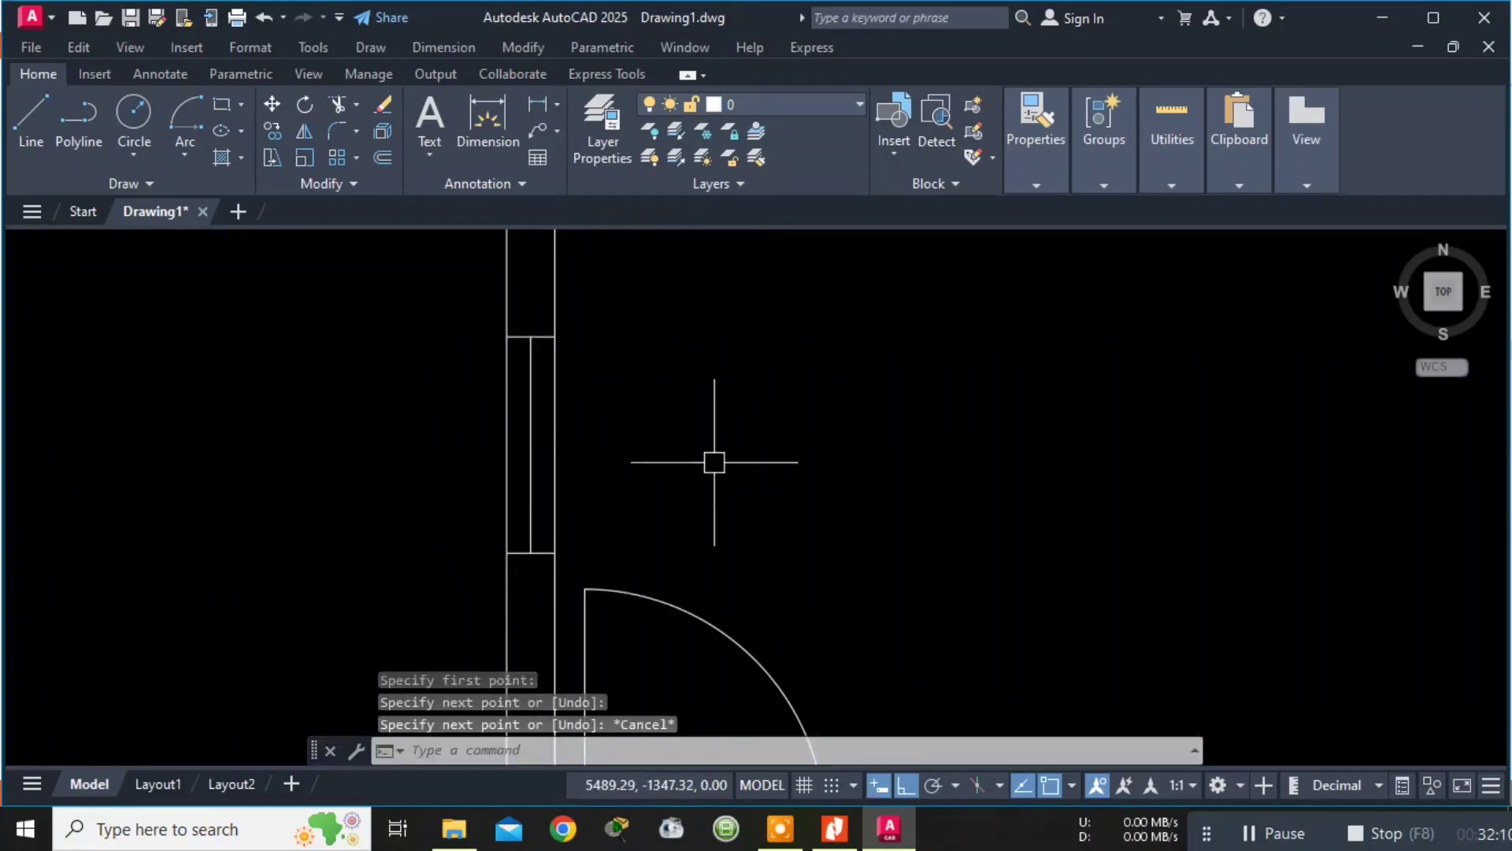
Draw the D2 door leaf as a 900 horizontal line from the lower jamb's midpoint into the left room.
{"action": "key", "text": "Return"}
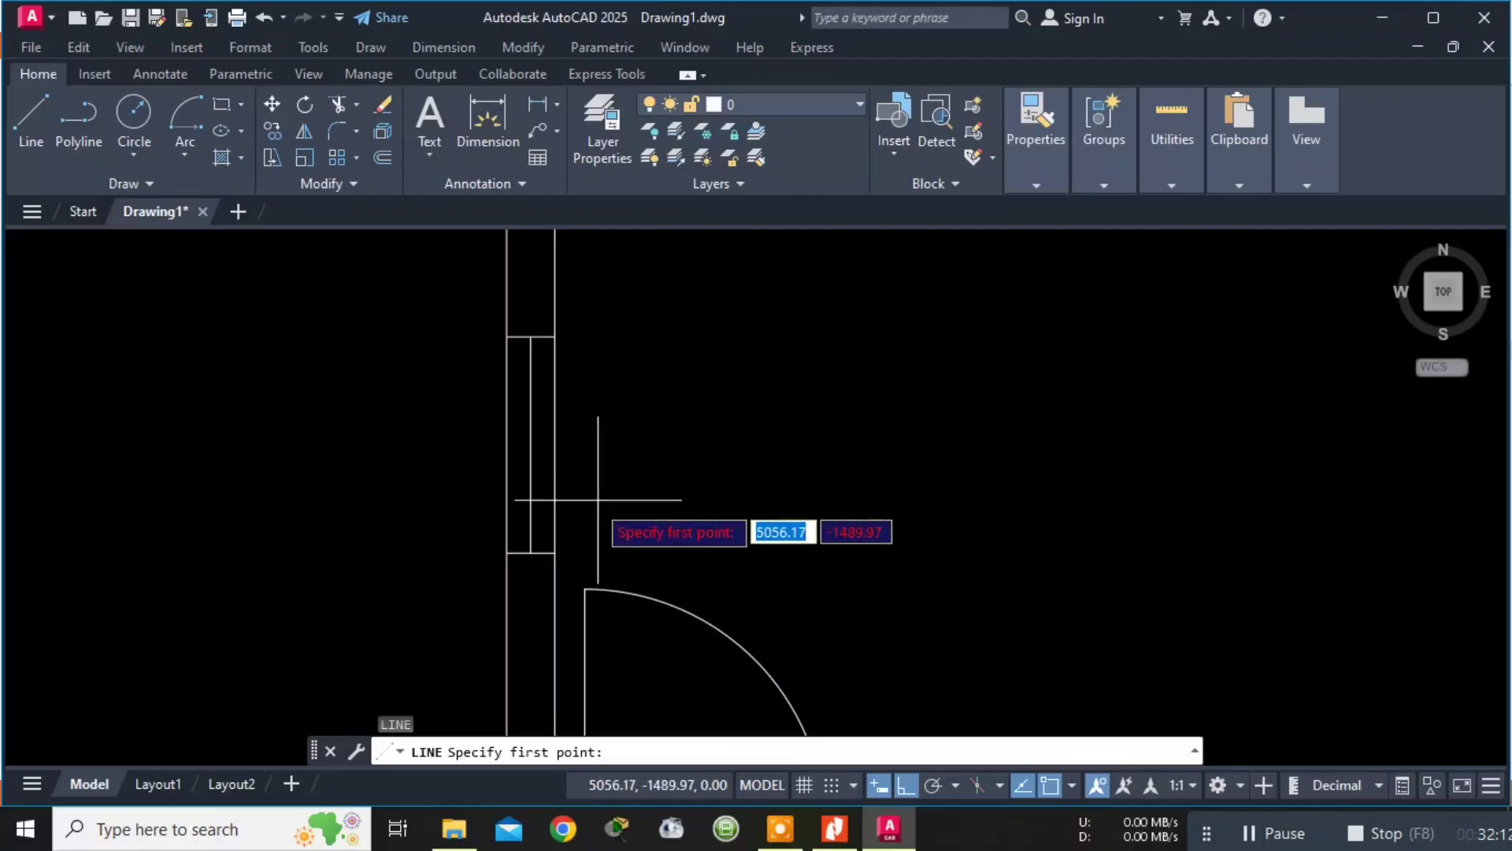
{"action": "key", "text": "alt+Tab"}
{"action": "key", "text": "alt+Tab"}
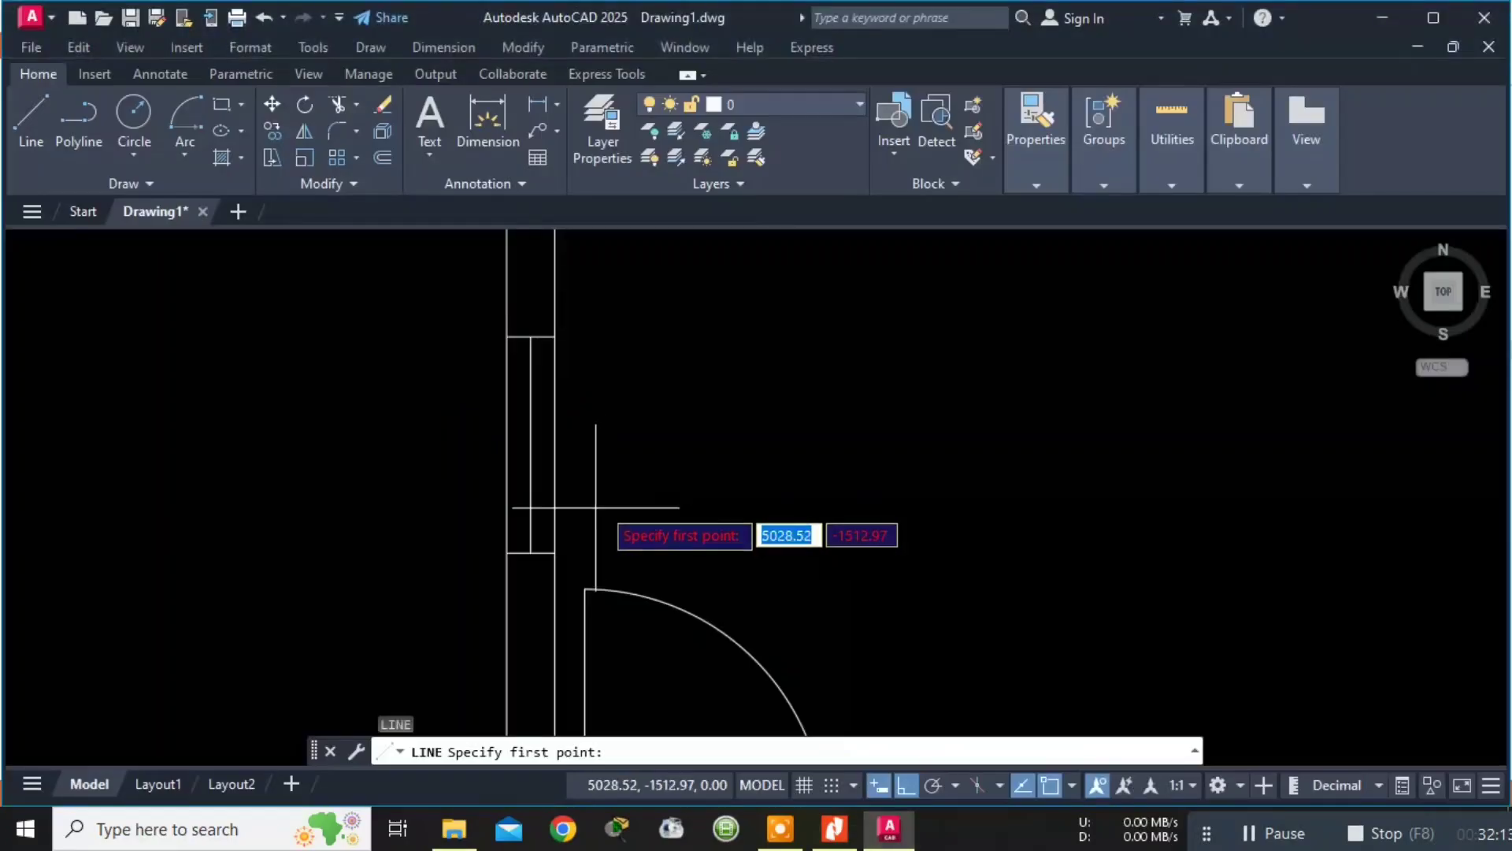
{"action": "left_click", "coordinate": [531, 552]}
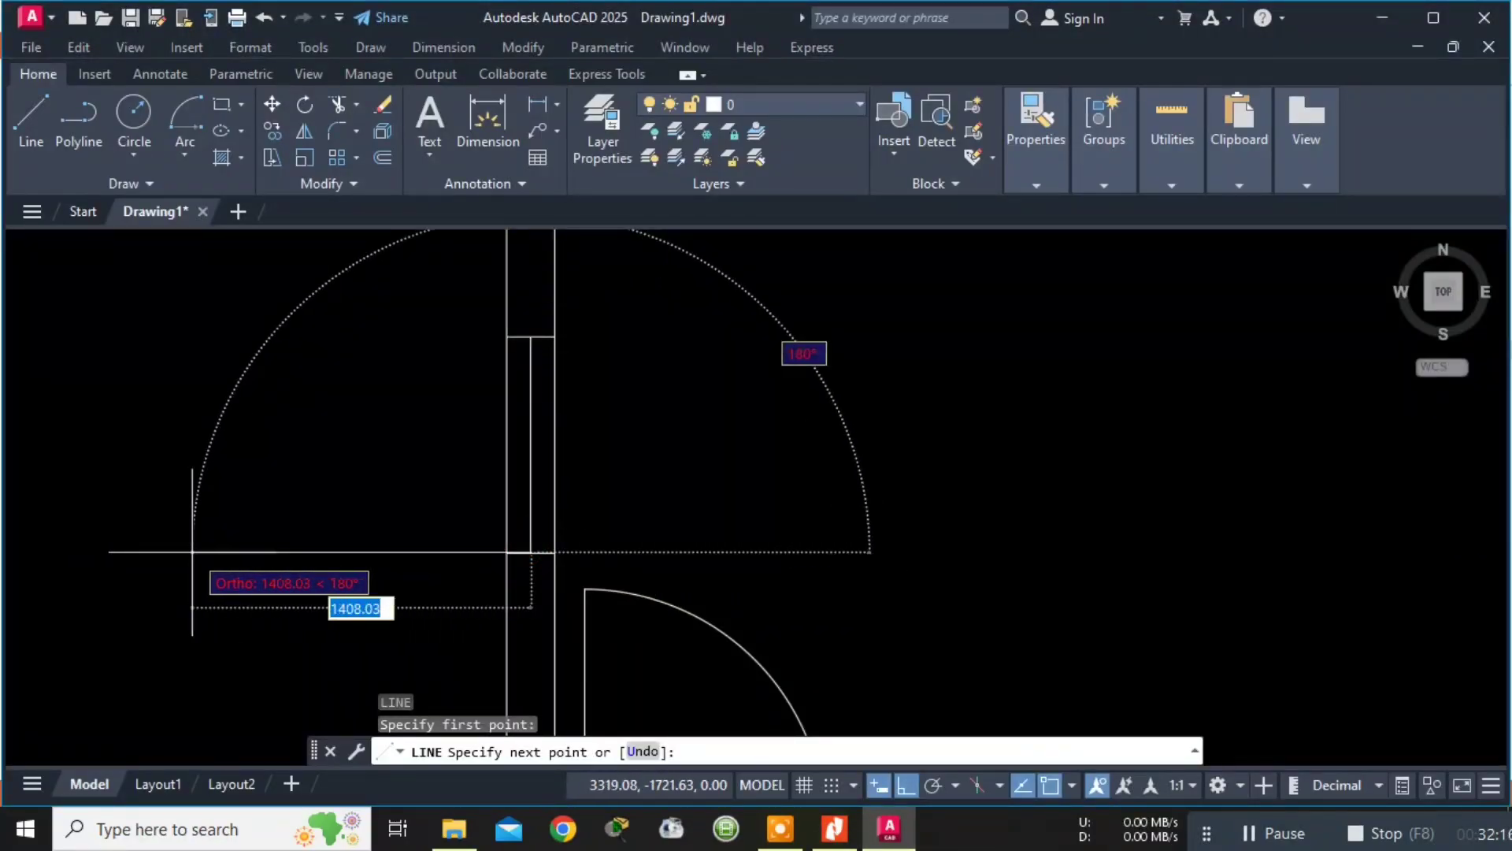
{"action": "type", "text": "900"}
{"action": "key", "text": "Return"}
{"action": "key", "text": "Escape"}
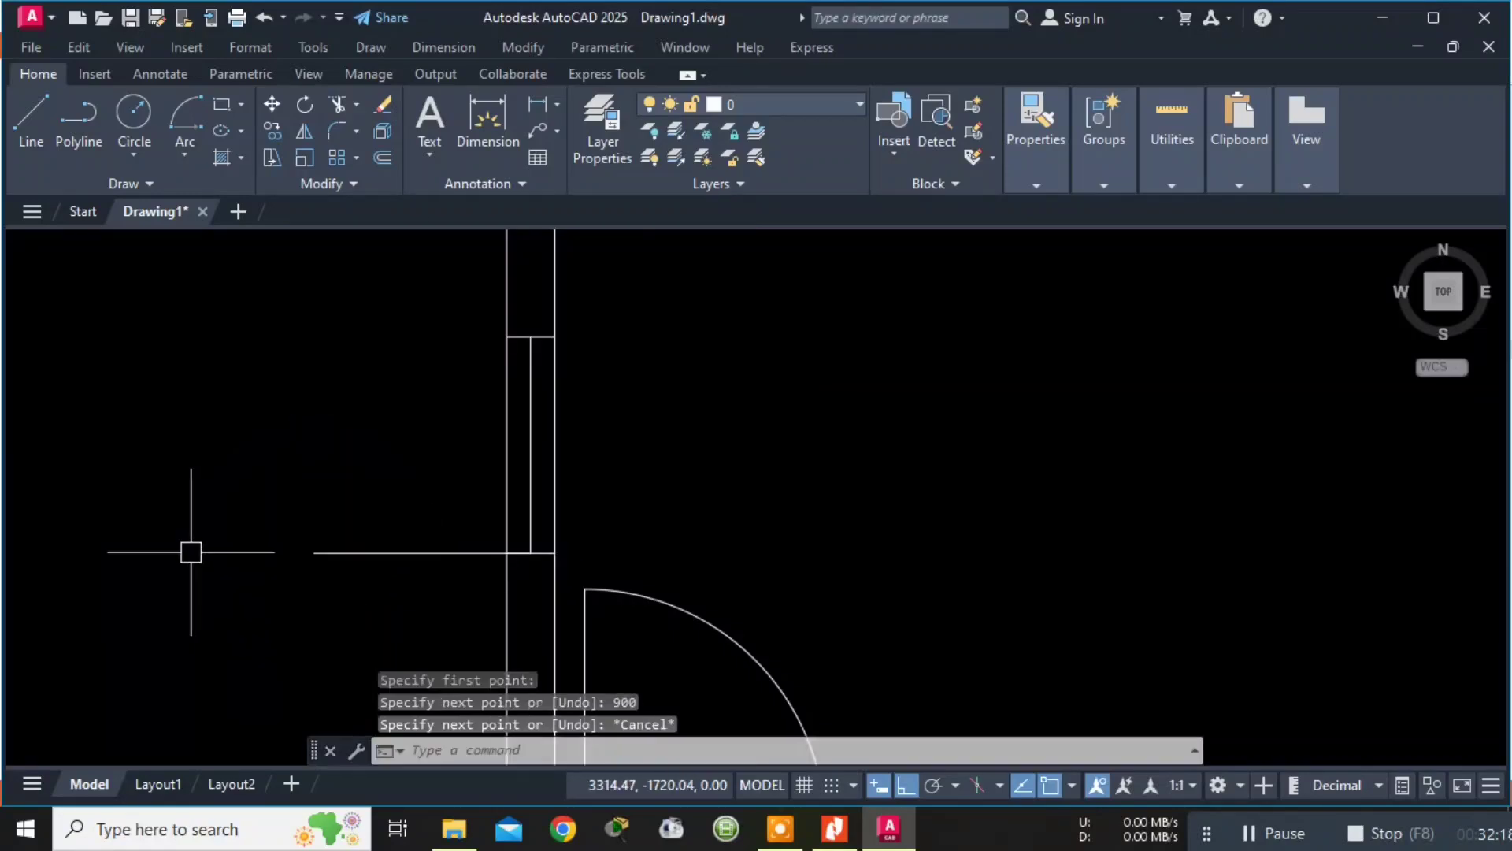
Draw the D2 swing arc from the upper jamb's midpoint, centred on the lower jamb's midpoint, to the leaf's free end.
{"action": "left_click", "coordinate": [192, 152]}
{"action": "left_click", "coordinate": [216, 197]}
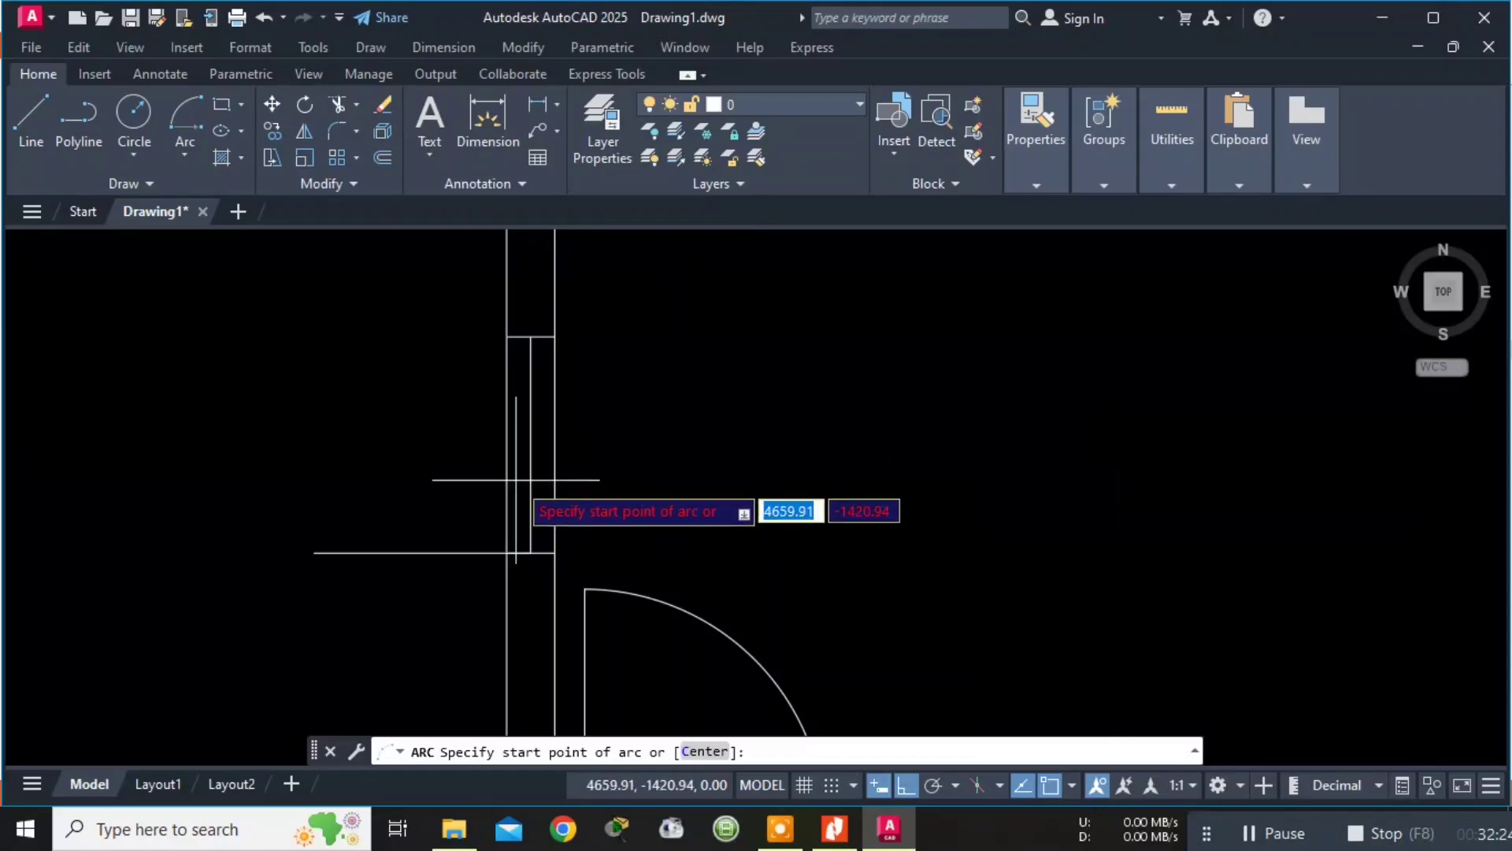
{"action": "left_click", "coordinate": [531, 336]}
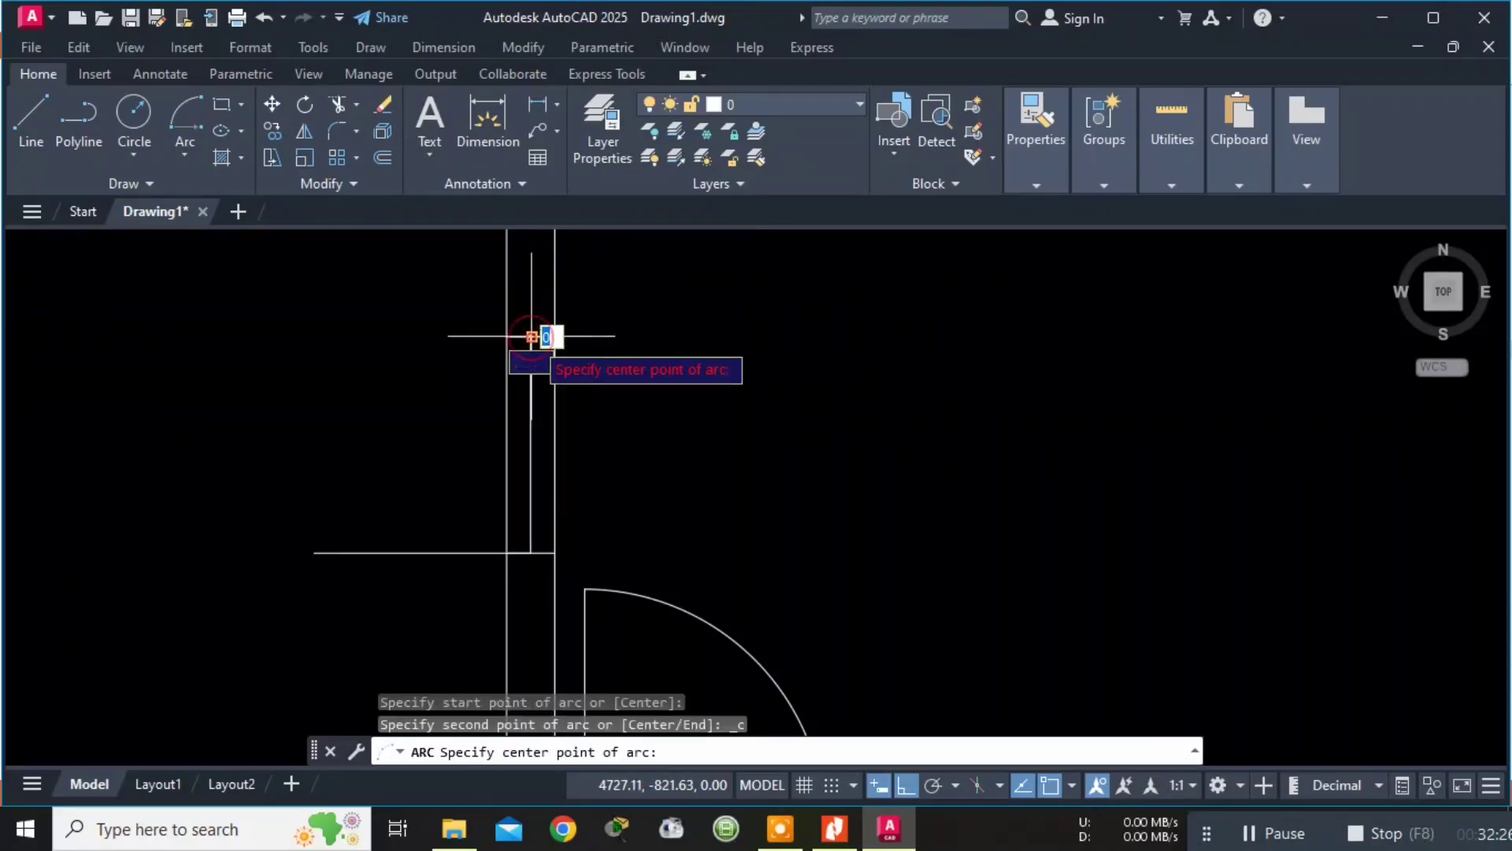
{"action": "left_click", "coordinate": [531, 551]}
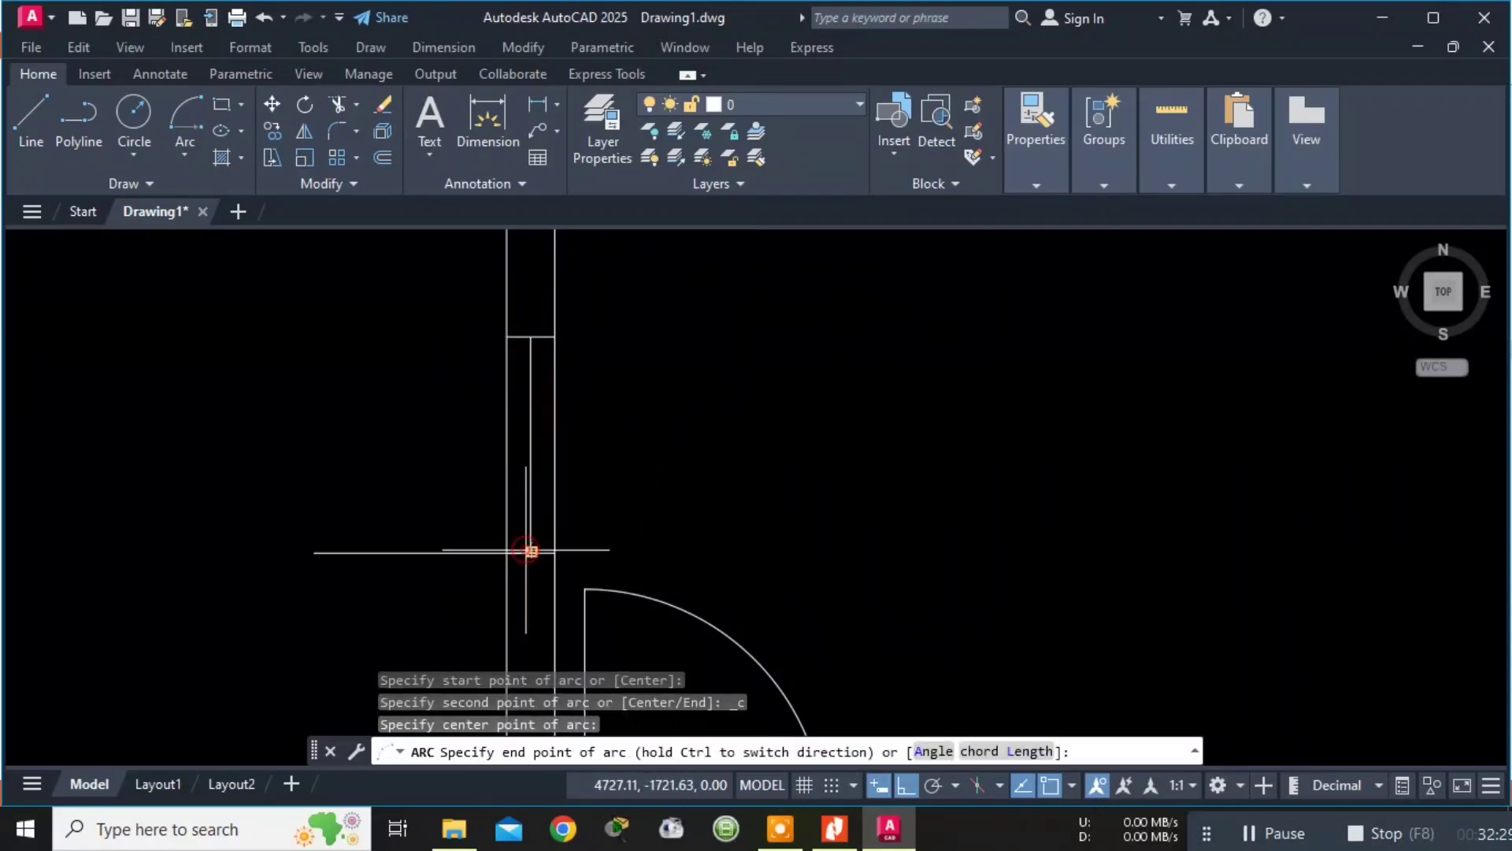
{"action": "left_click", "coordinate": [315, 551]}
{"action": "key", "text": "Escape"}
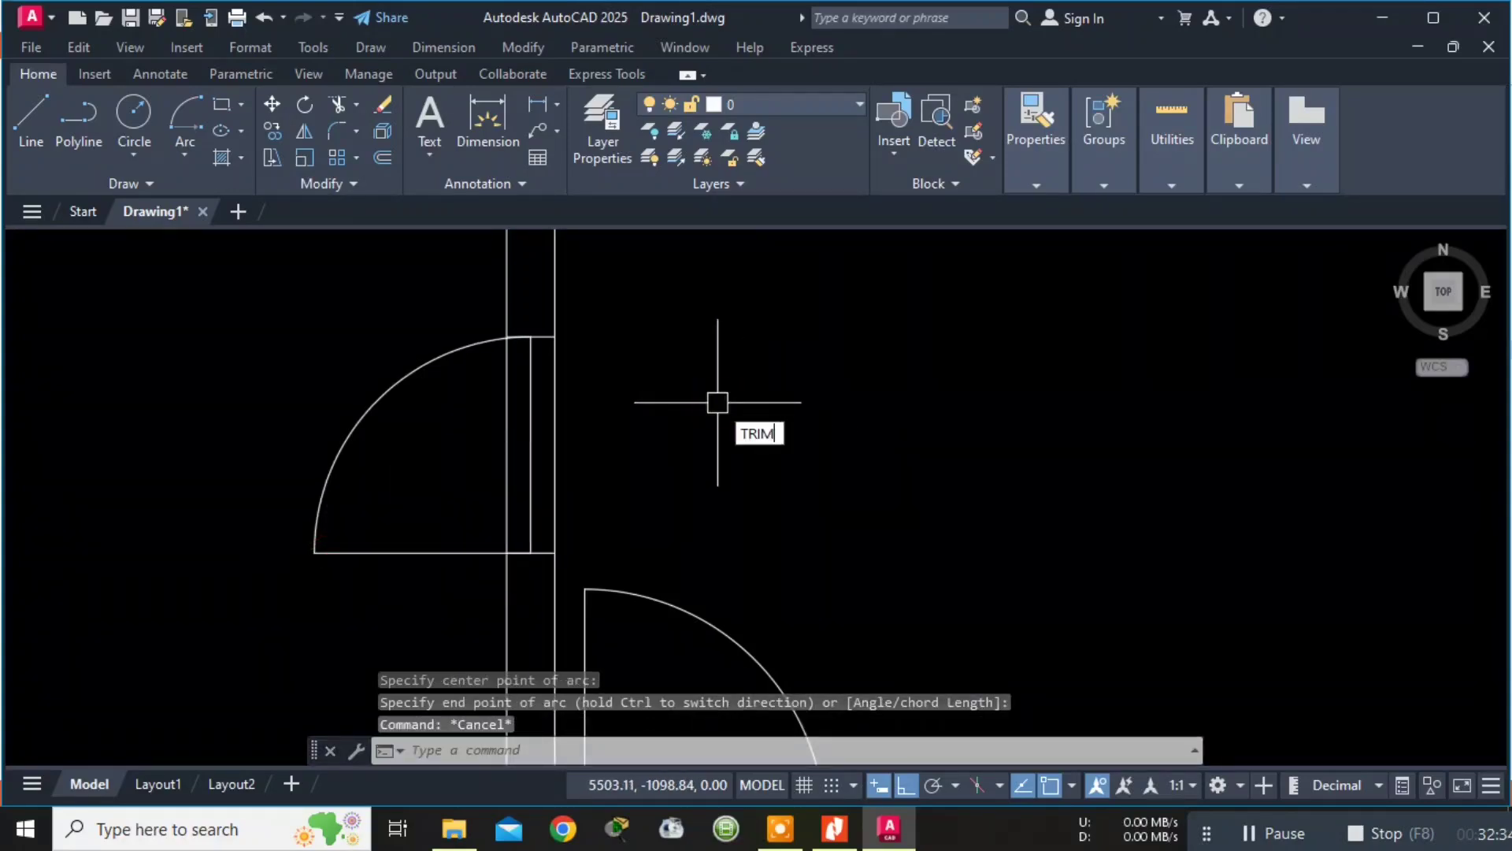
Trim the two partition wall lines between the upper and lower jambs to open the D2 doorway.
{"action": "key", "text": "Return"}
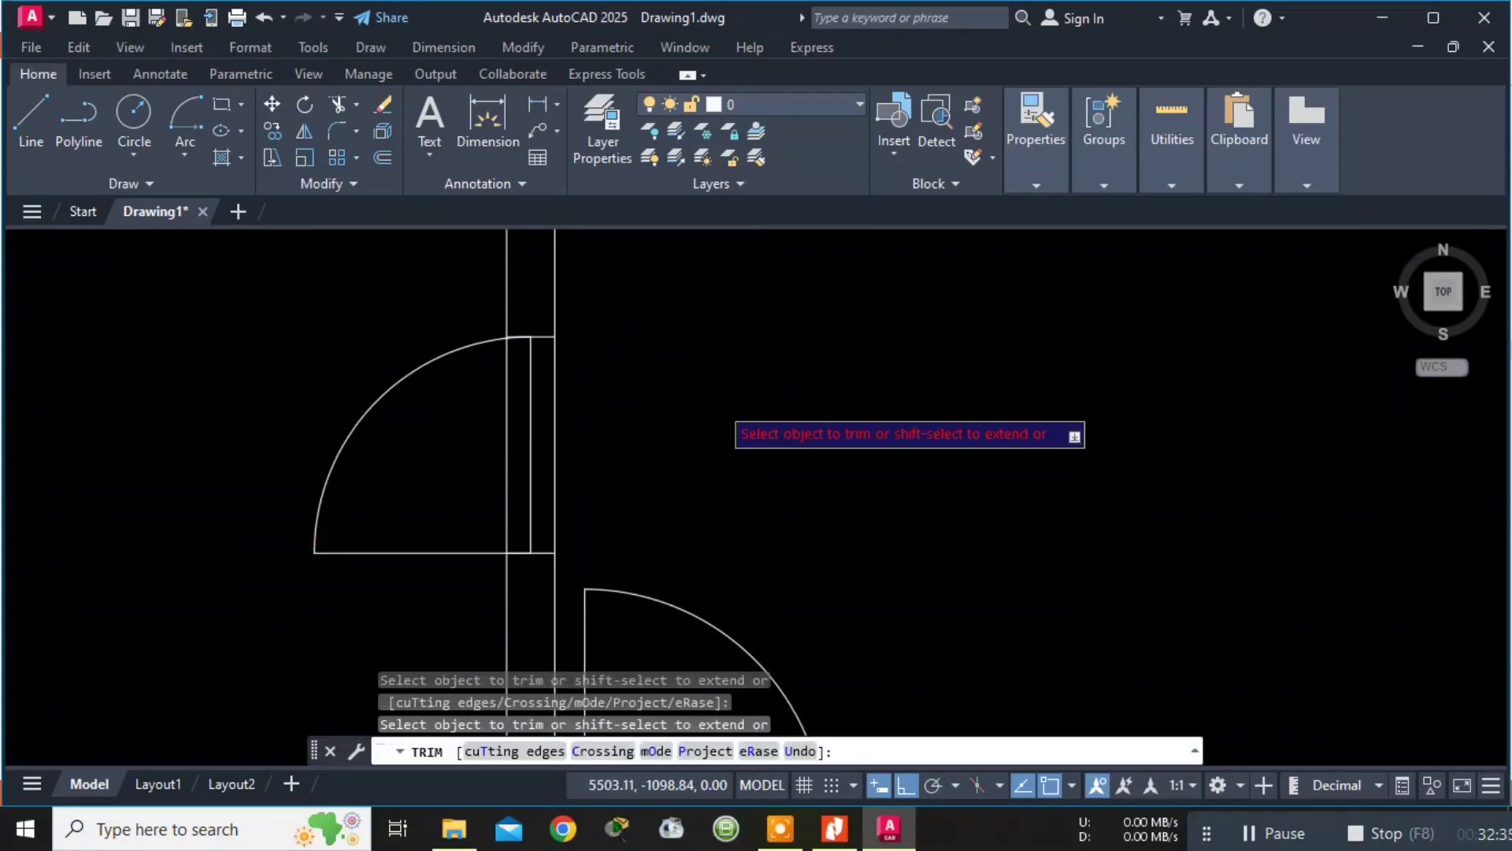
{"action": "left_click", "coordinate": [507, 390]}
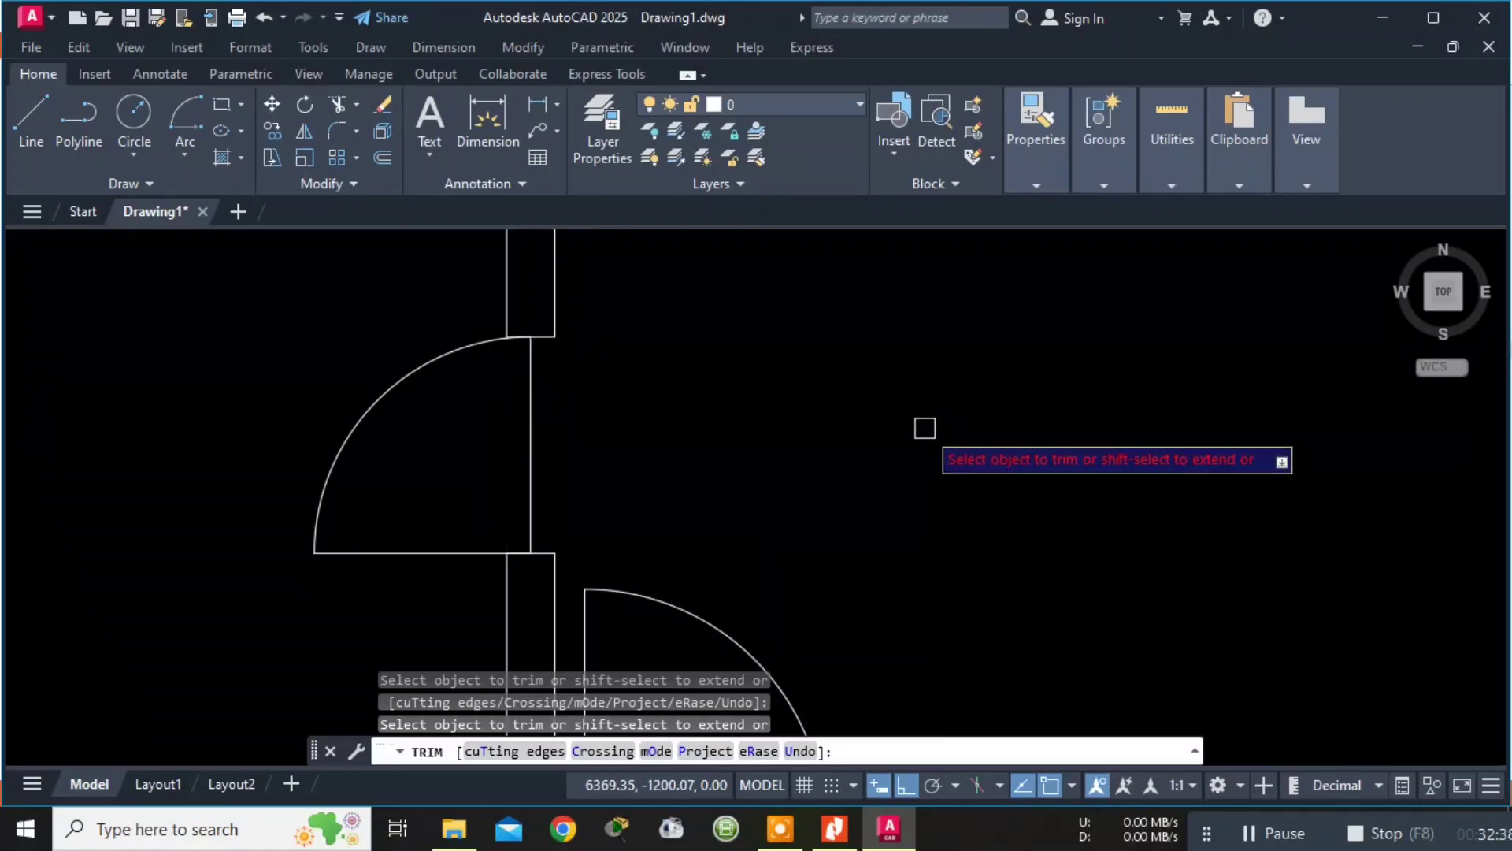
{"action": "scroll", "coordinate": [925, 428], "scroll_direction": "down", "scroll_amount": 4}
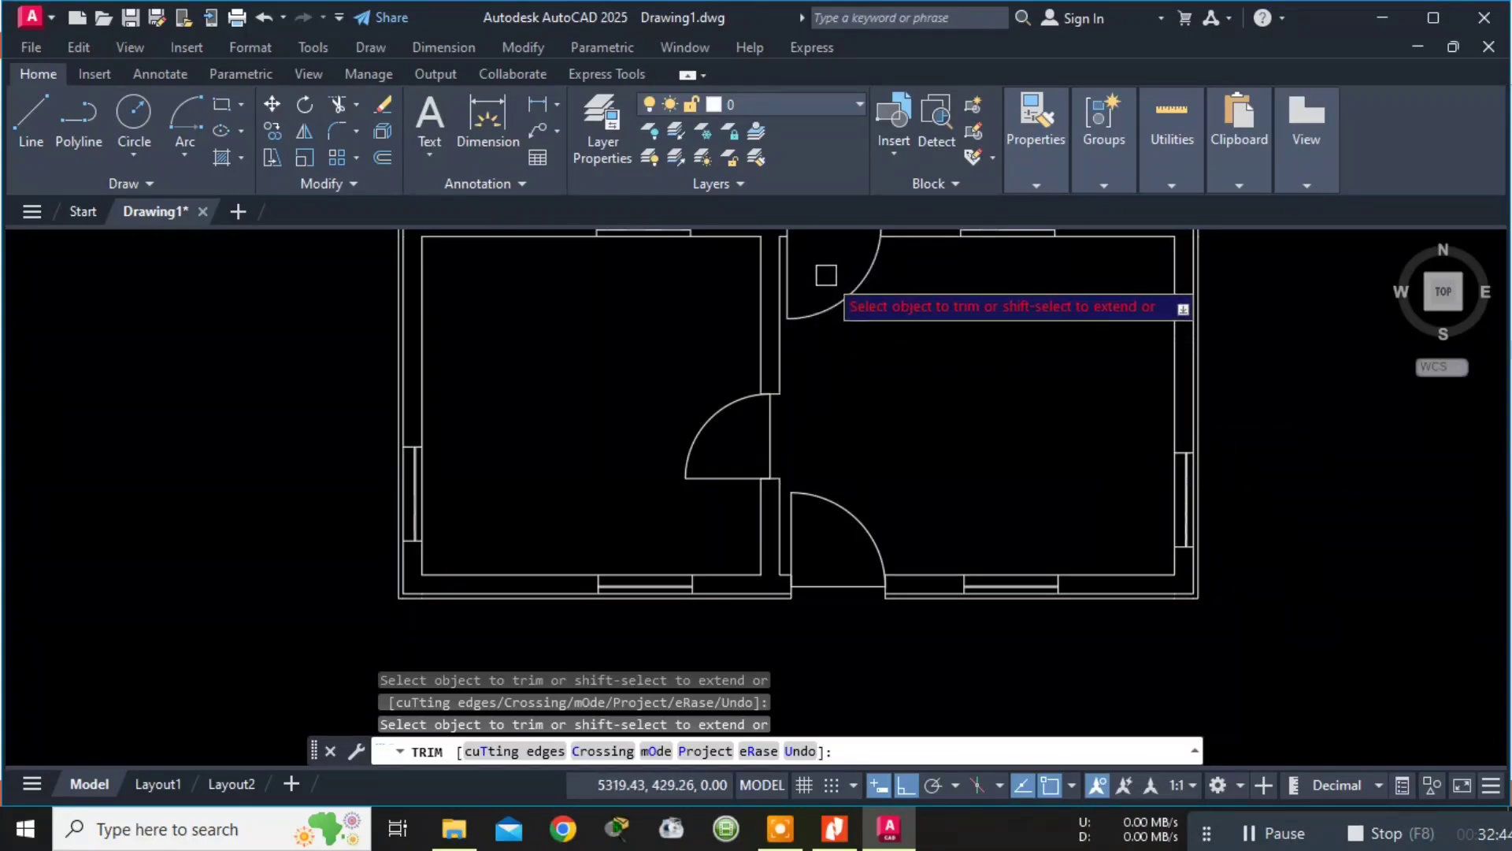
{"action": "key", "text": "Escape"}
{"action": "key", "text": "Escape"}
{"action": "key", "text": "Escape"}
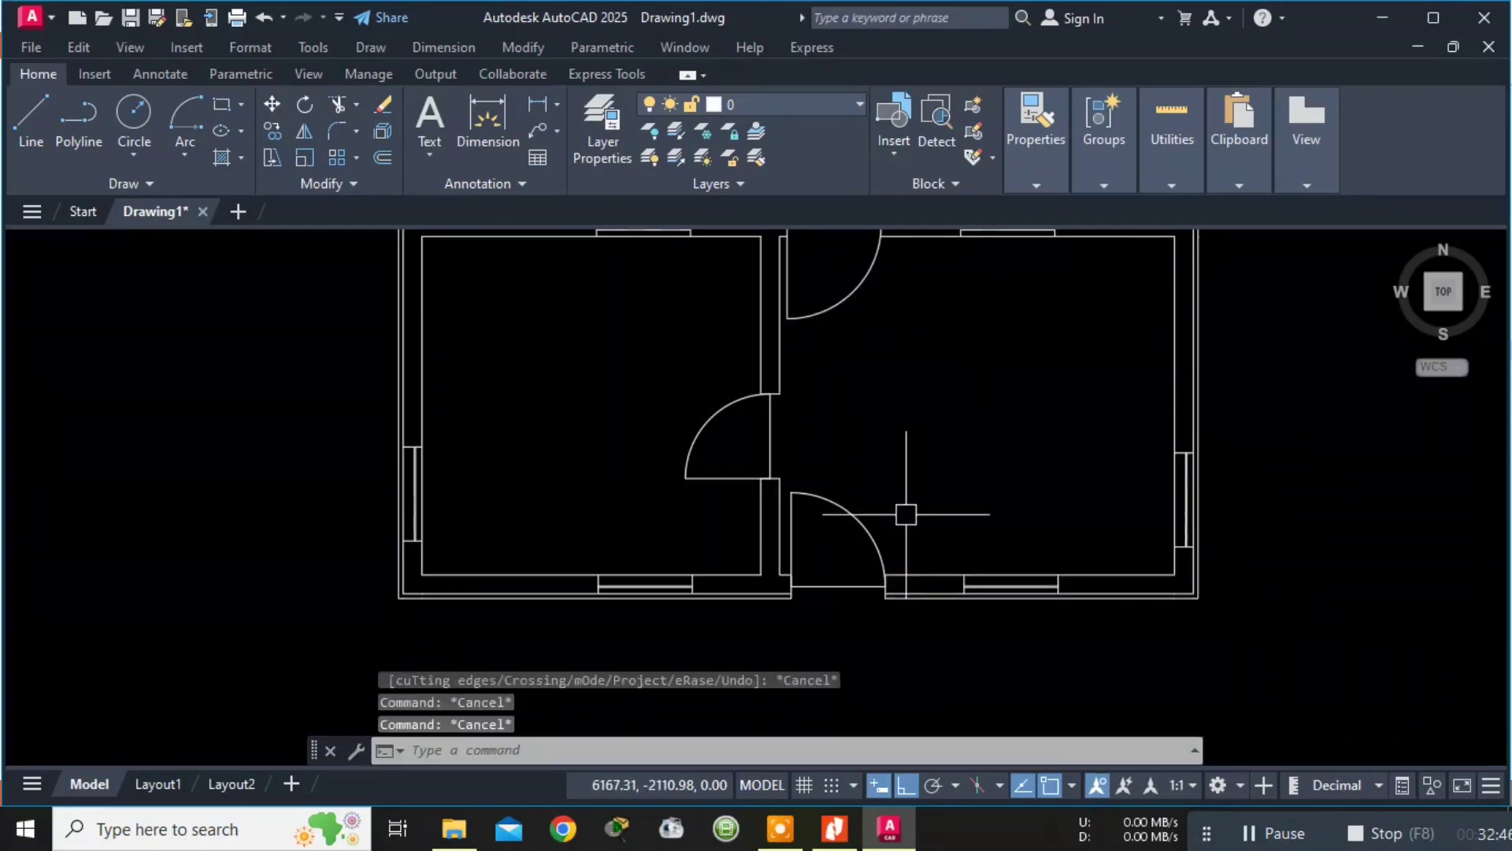
{"action": "middle_click_drag", "start_coordinate": [925, 480], "coordinate": [802, 551]}
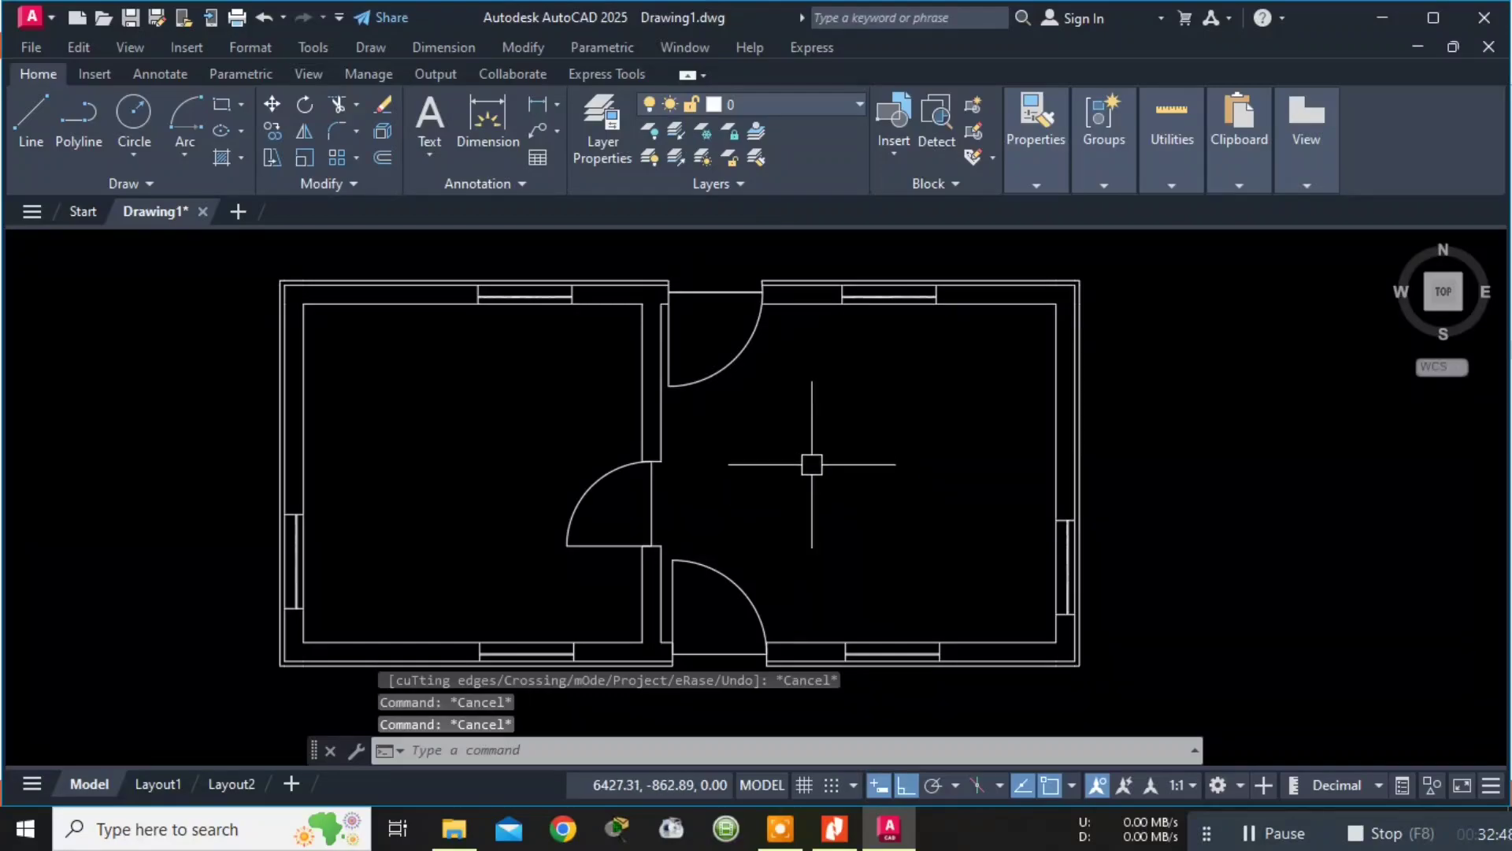
Check the dimensions of the entrance steps outside the lower D1 door on the plan sheet in Nitro Pro.
{"action": "key", "text": "alt+Tab"}
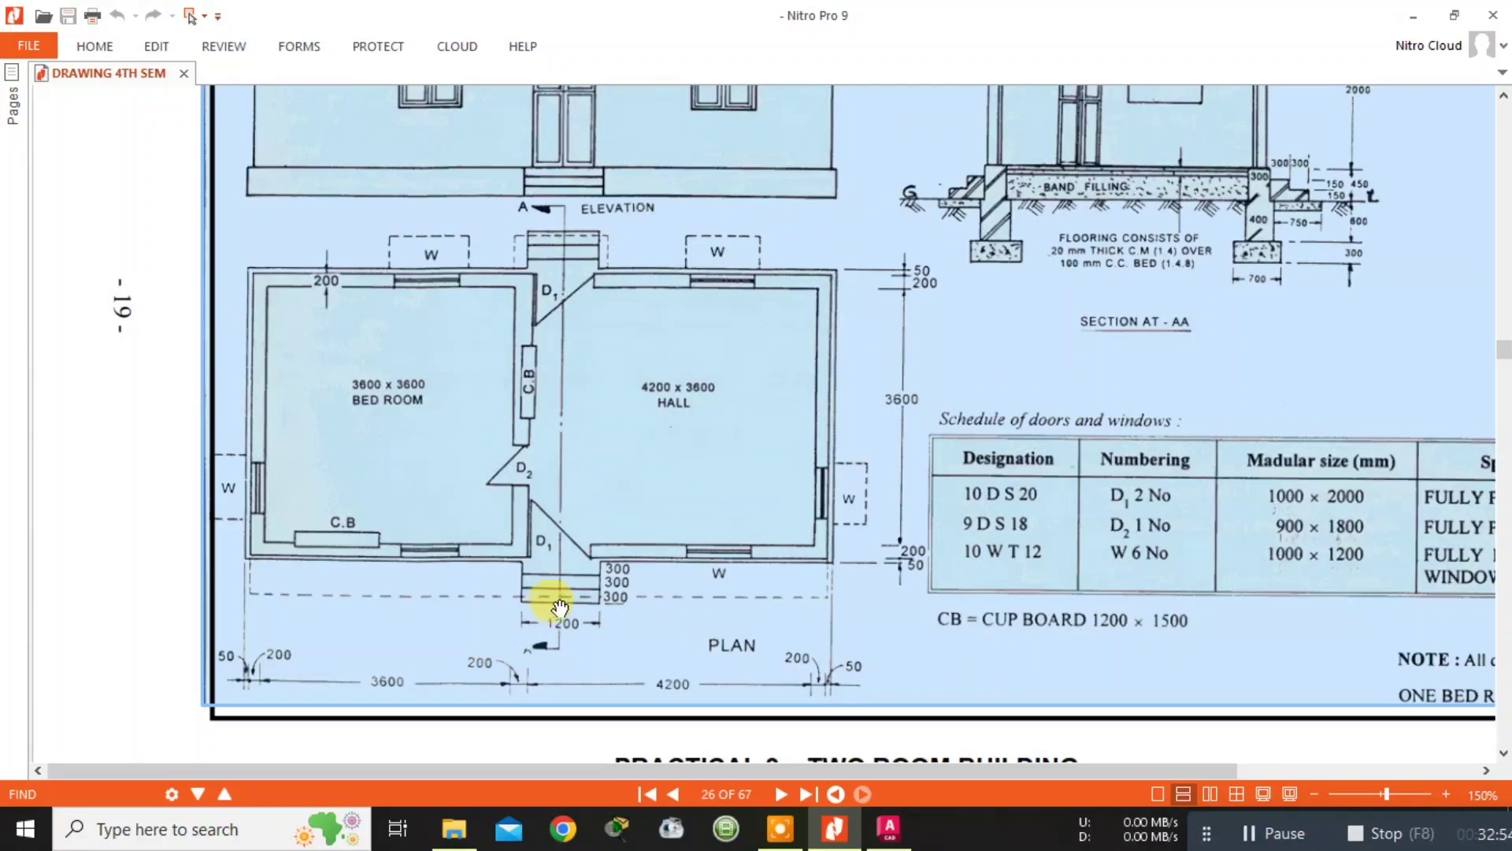
{"action": "scroll", "coordinate": [561, 614], "scroll_direction": "up", "scroll_amount": 1}
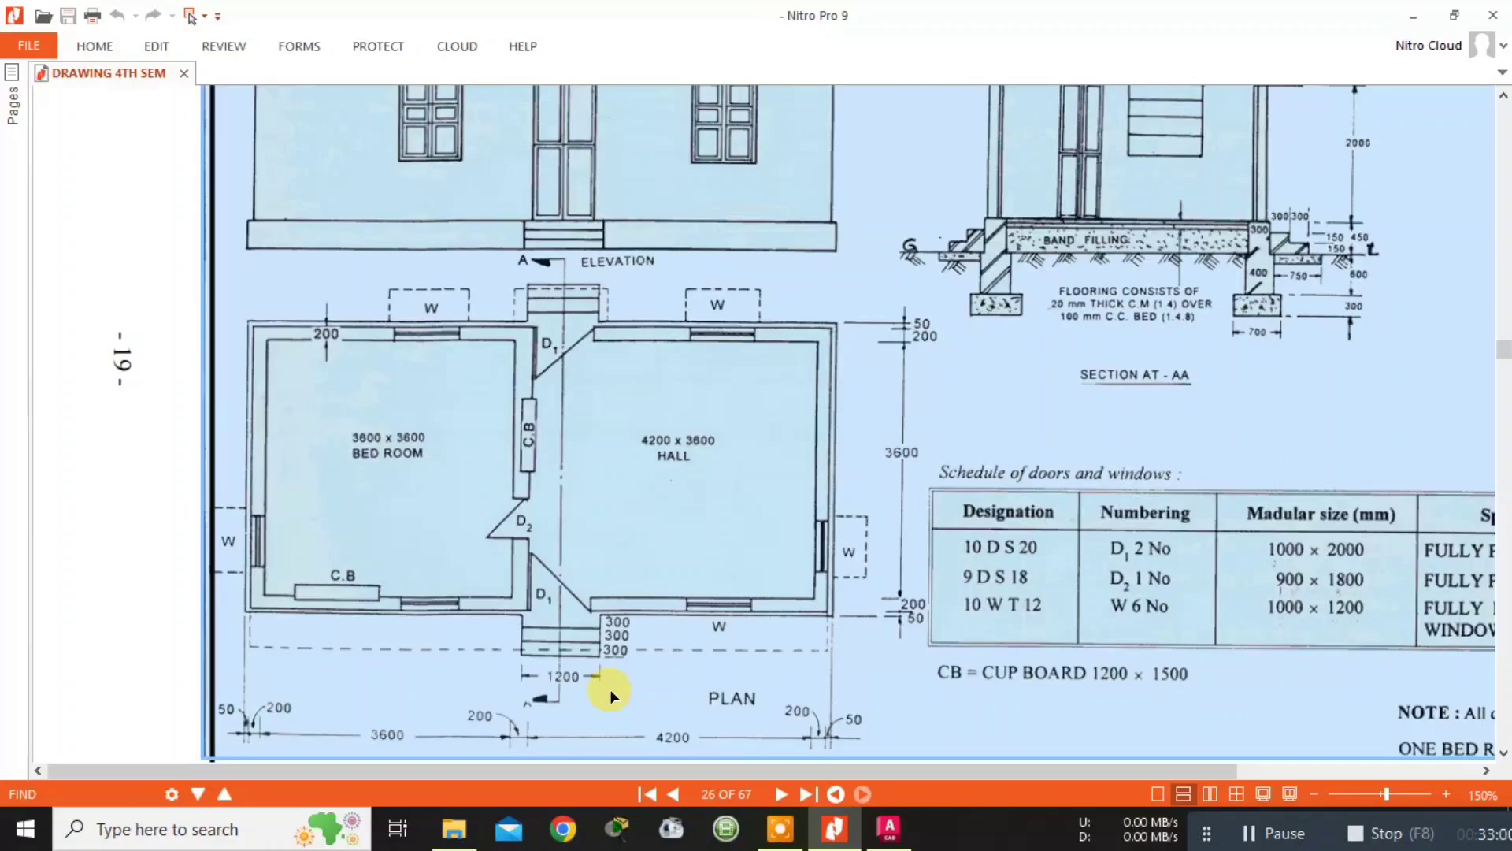
{"action": "key", "text": "alt+Tab"}
{"action": "middle_click_drag", "start_coordinate": [689, 688], "coordinate": [658, 511]}
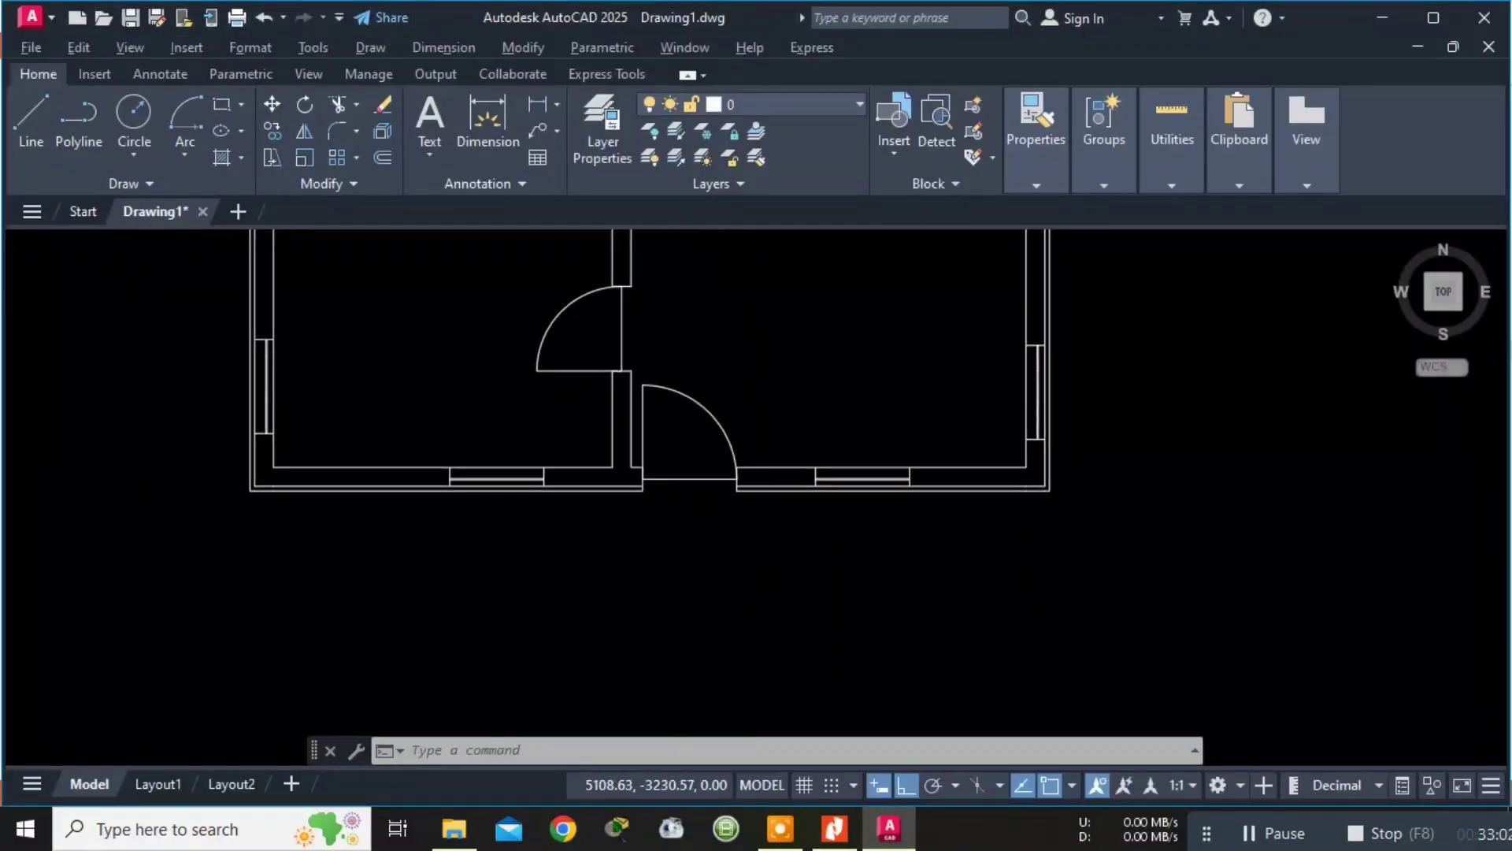
{"action": "key", "text": "alt+Tab"}
{"action": "key", "text": "alt+Tab"}
Draw the left side of the entrance steps as three consecutive 300 lines downward from the lower D1 doorway's left outer wall corner.
{"action": "middle_click_drag", "start_coordinate": [700, 463], "coordinate": [642, 554]}
{"action": "scroll", "coordinate": [620, 497], "scroll_direction": "up", "scroll_amount": 3}
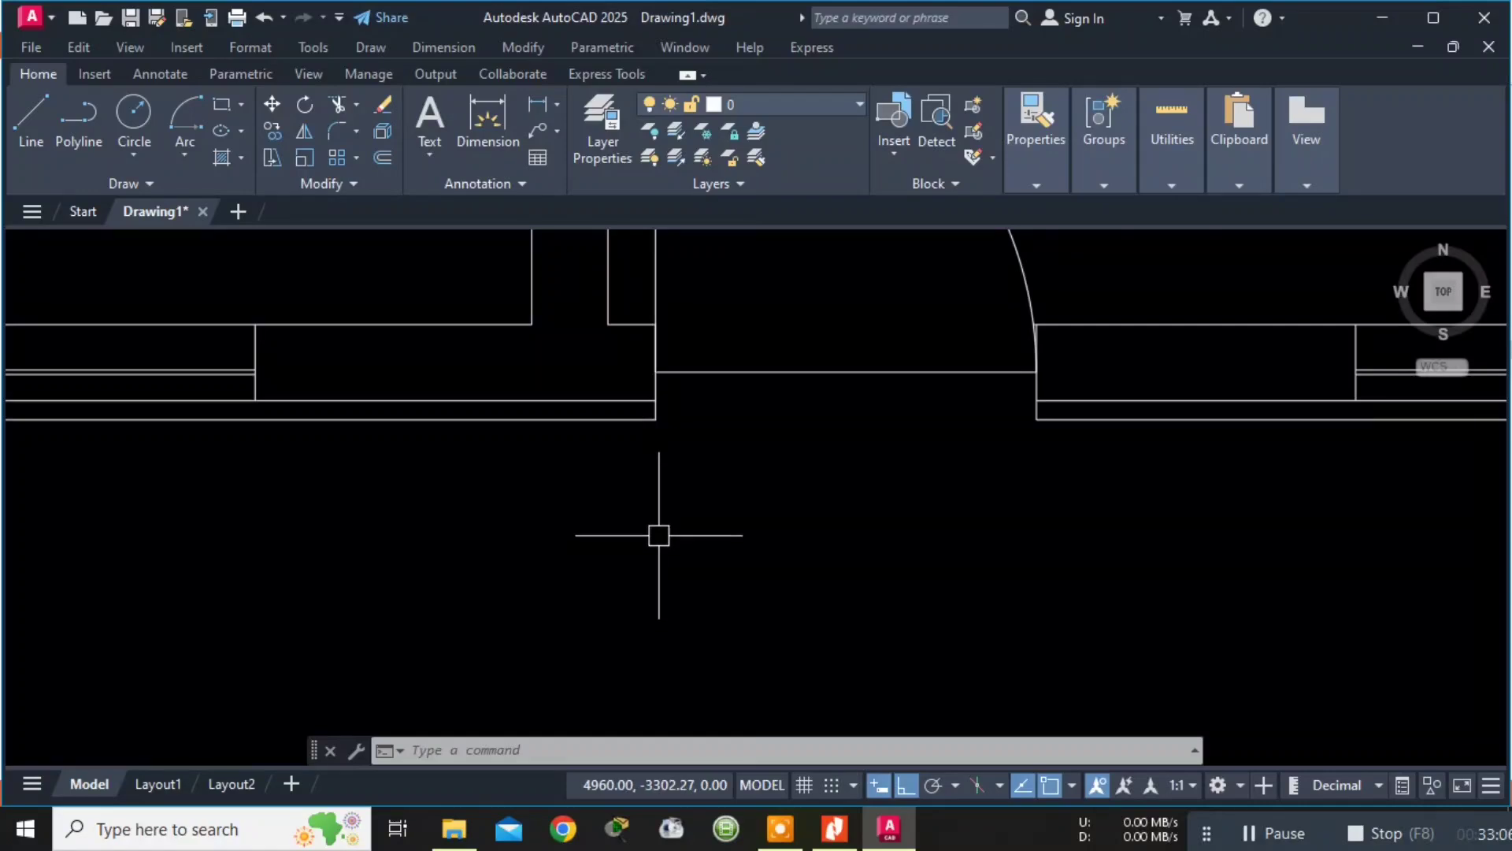
{"action": "key", "text": "Return"}
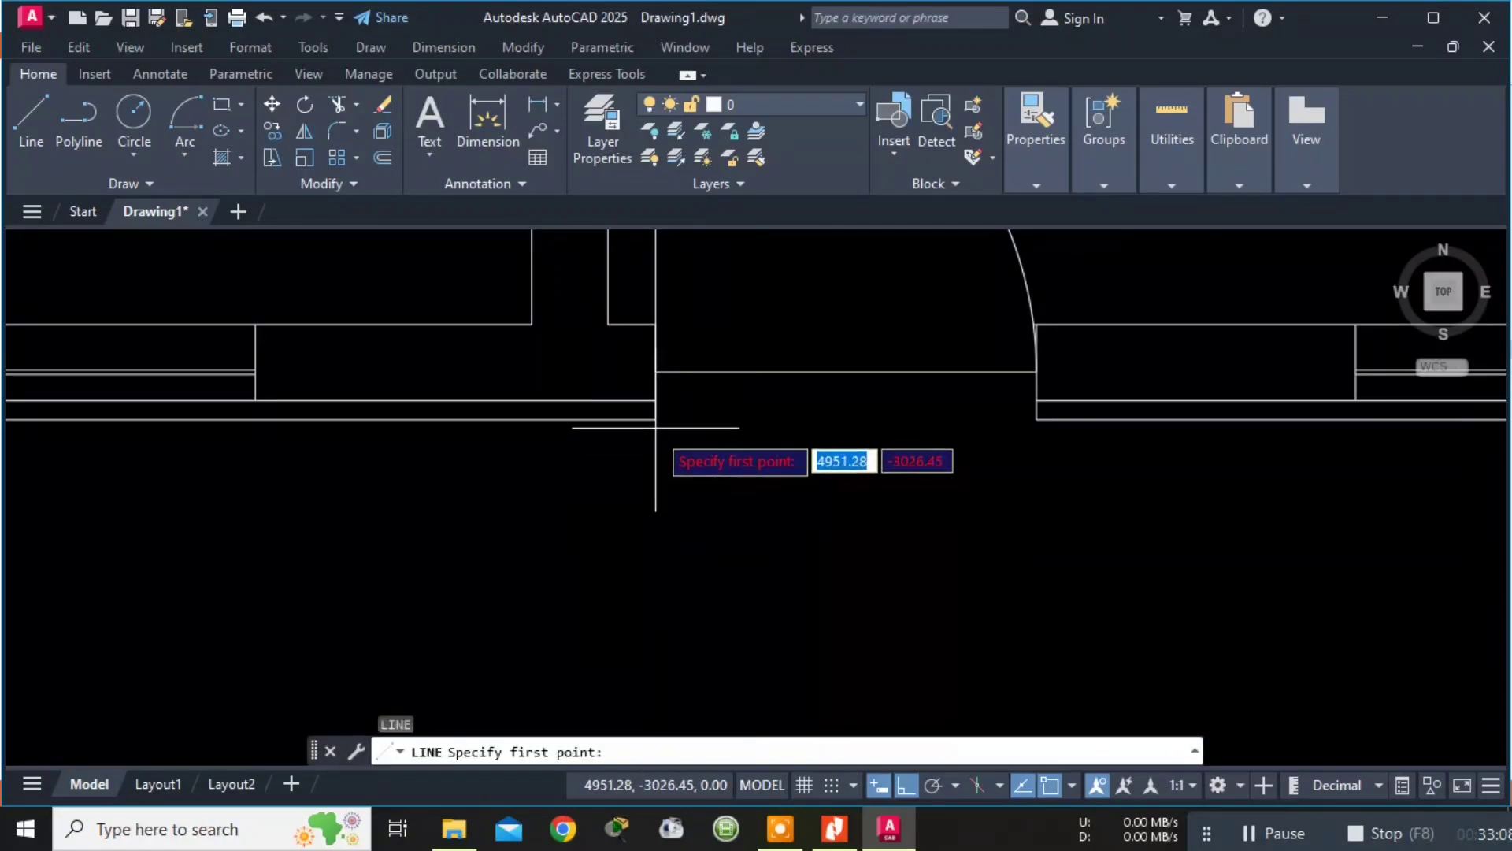
{"action": "left_click", "coordinate": [656, 419]}
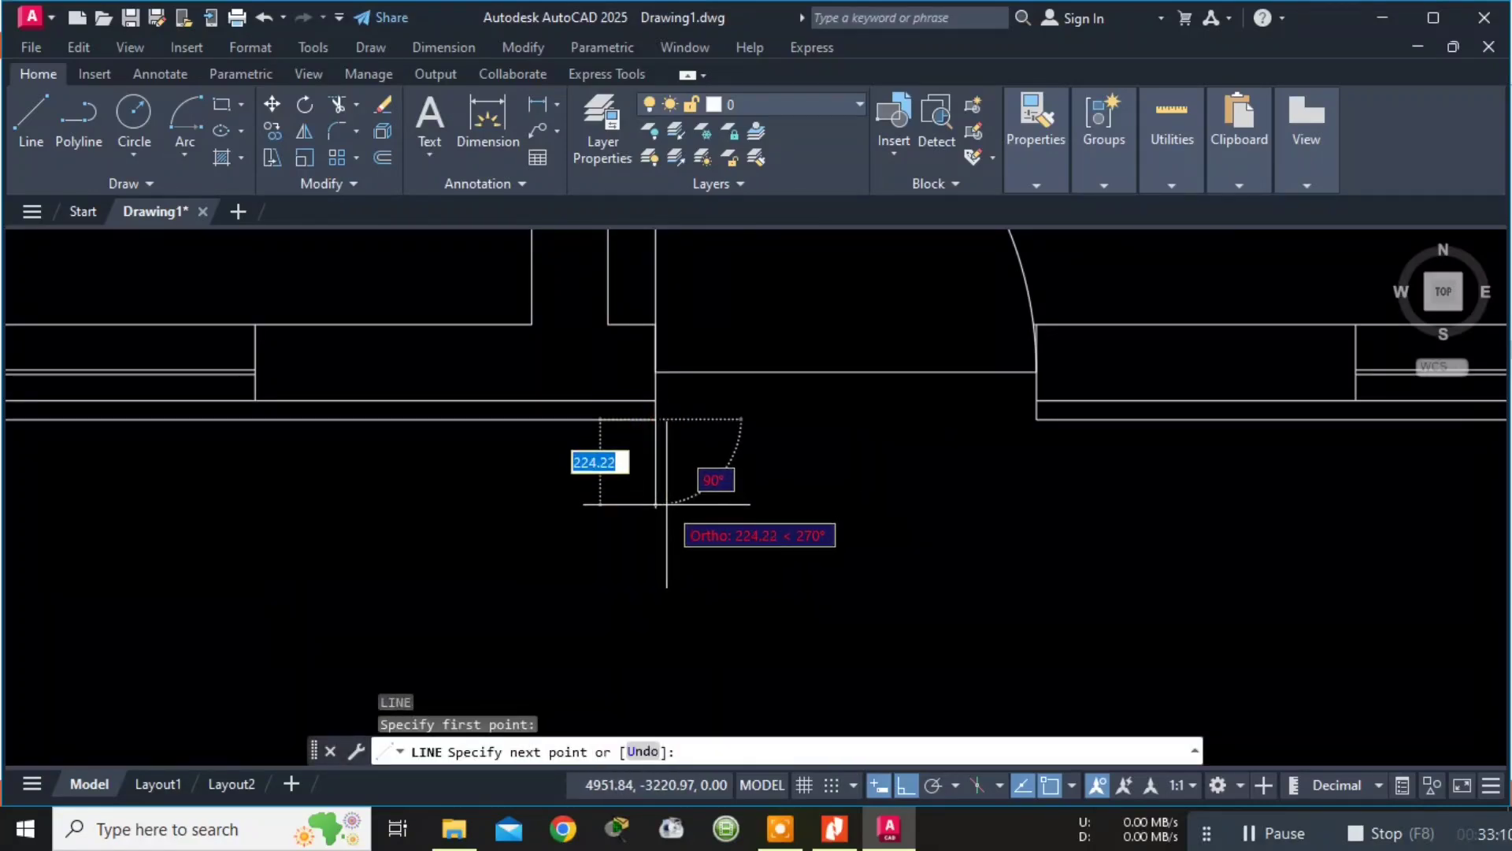
{"action": "type", "text": "300"}
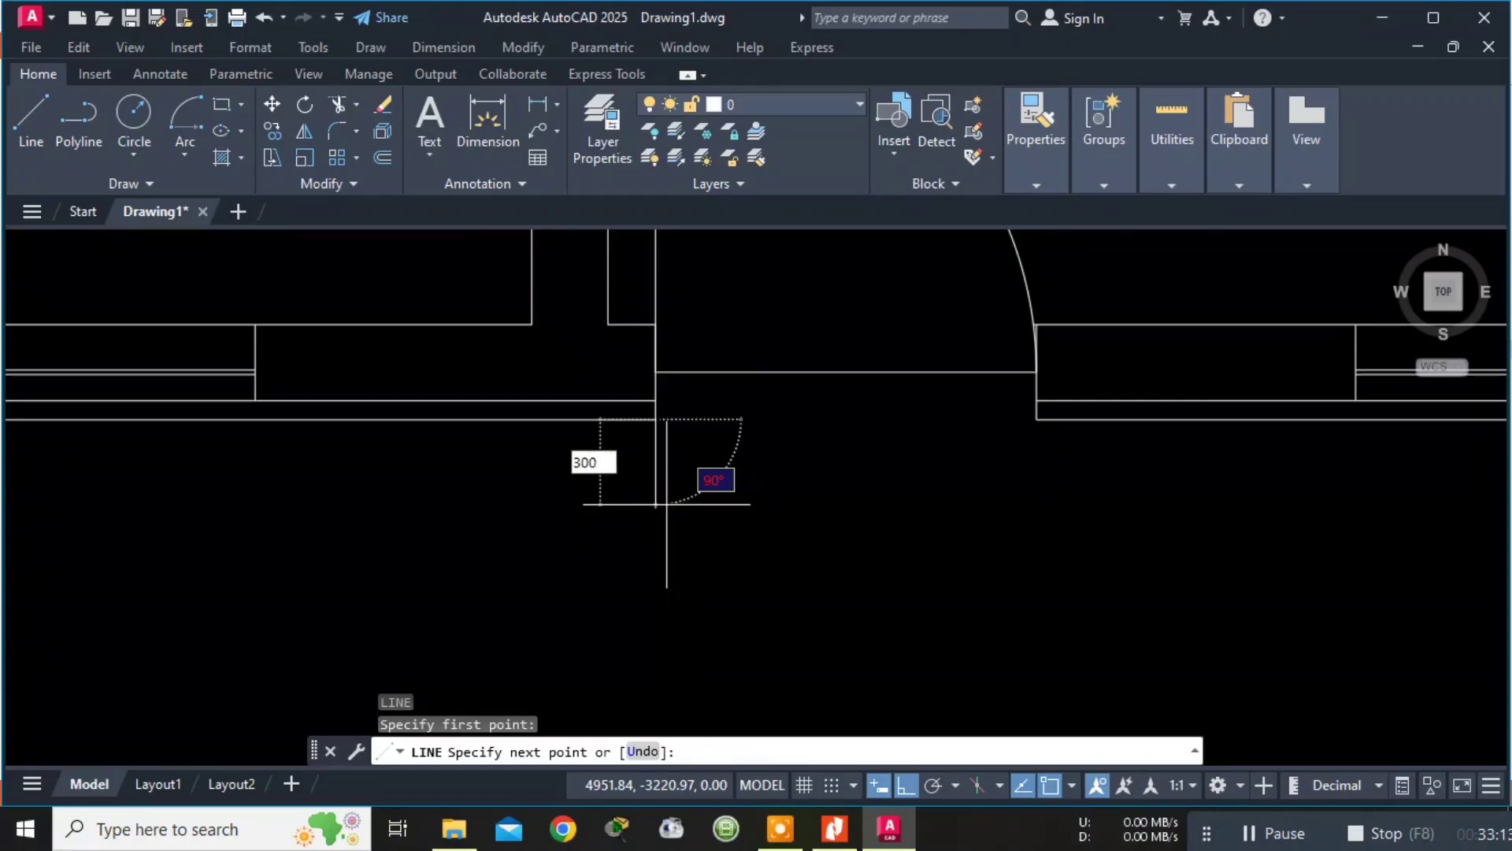
{"action": "key", "text": "Return"}
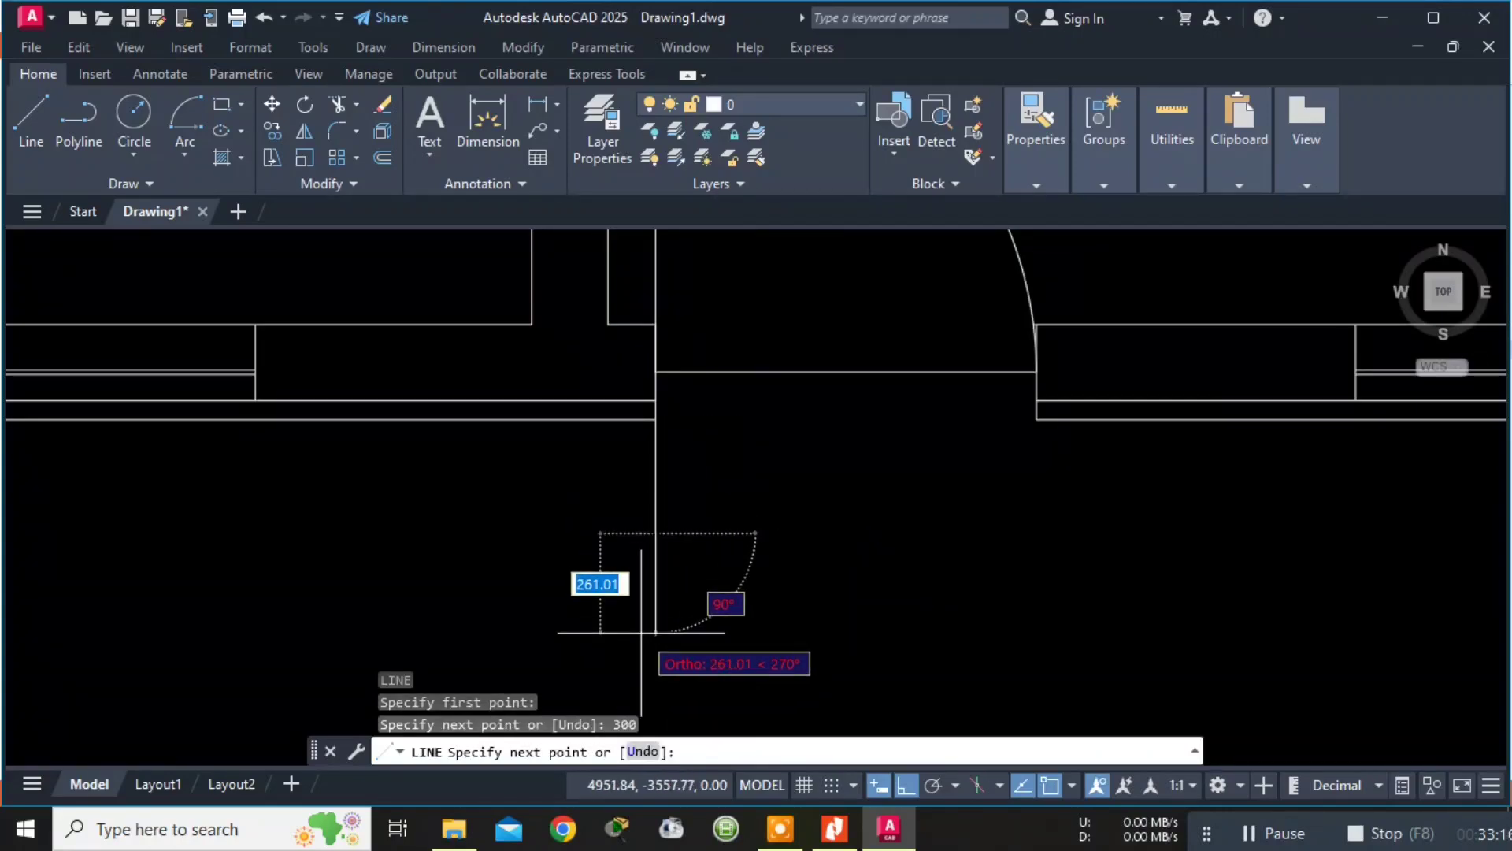
{"action": "type", "text": "300"}
{"action": "key", "text": "Return"}
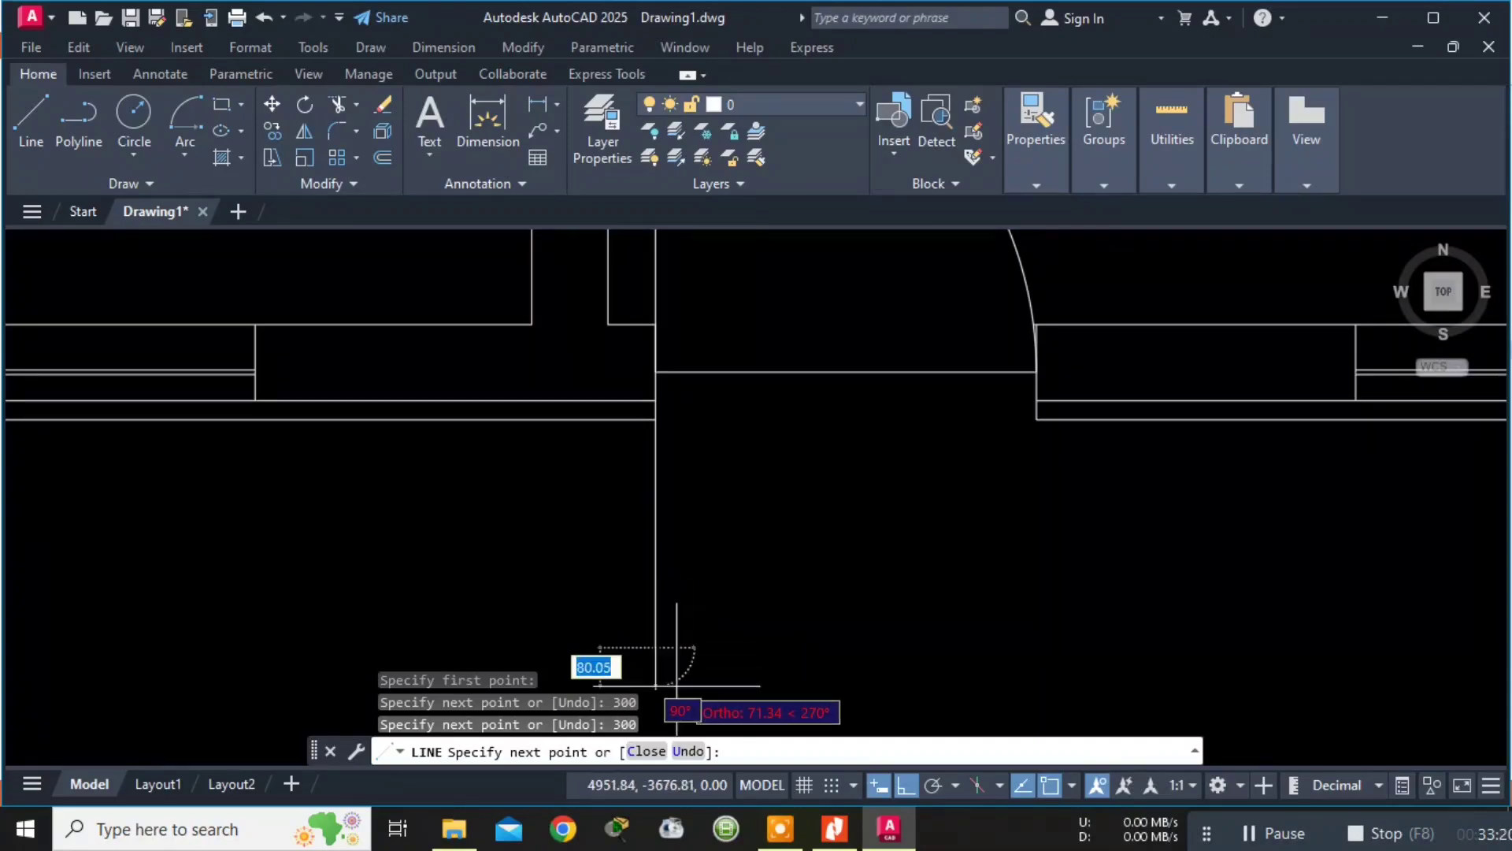
{"action": "type", "text": "300"}
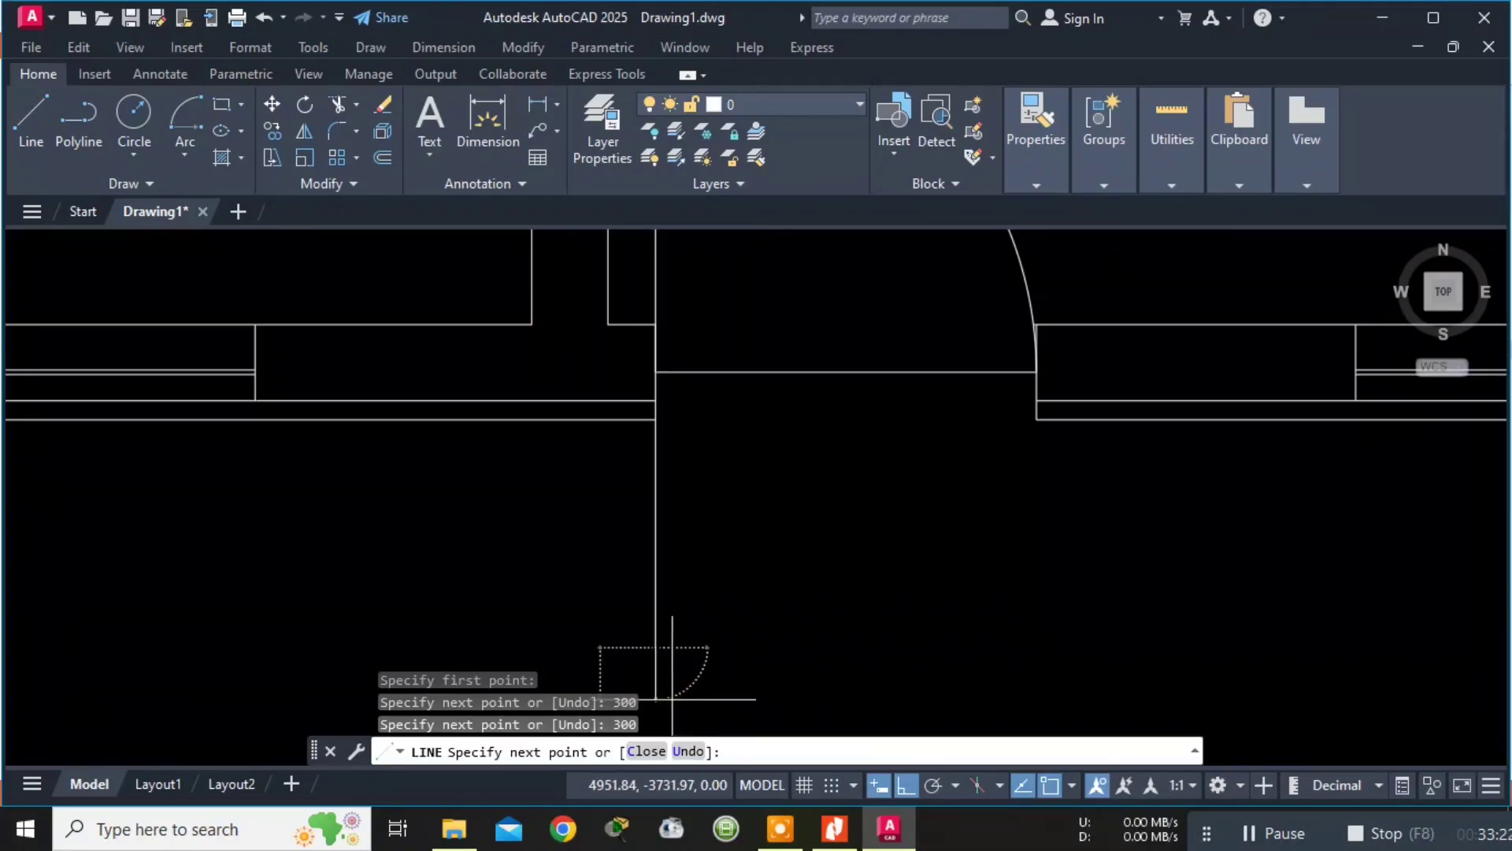
{"action": "key", "text": "Return"}
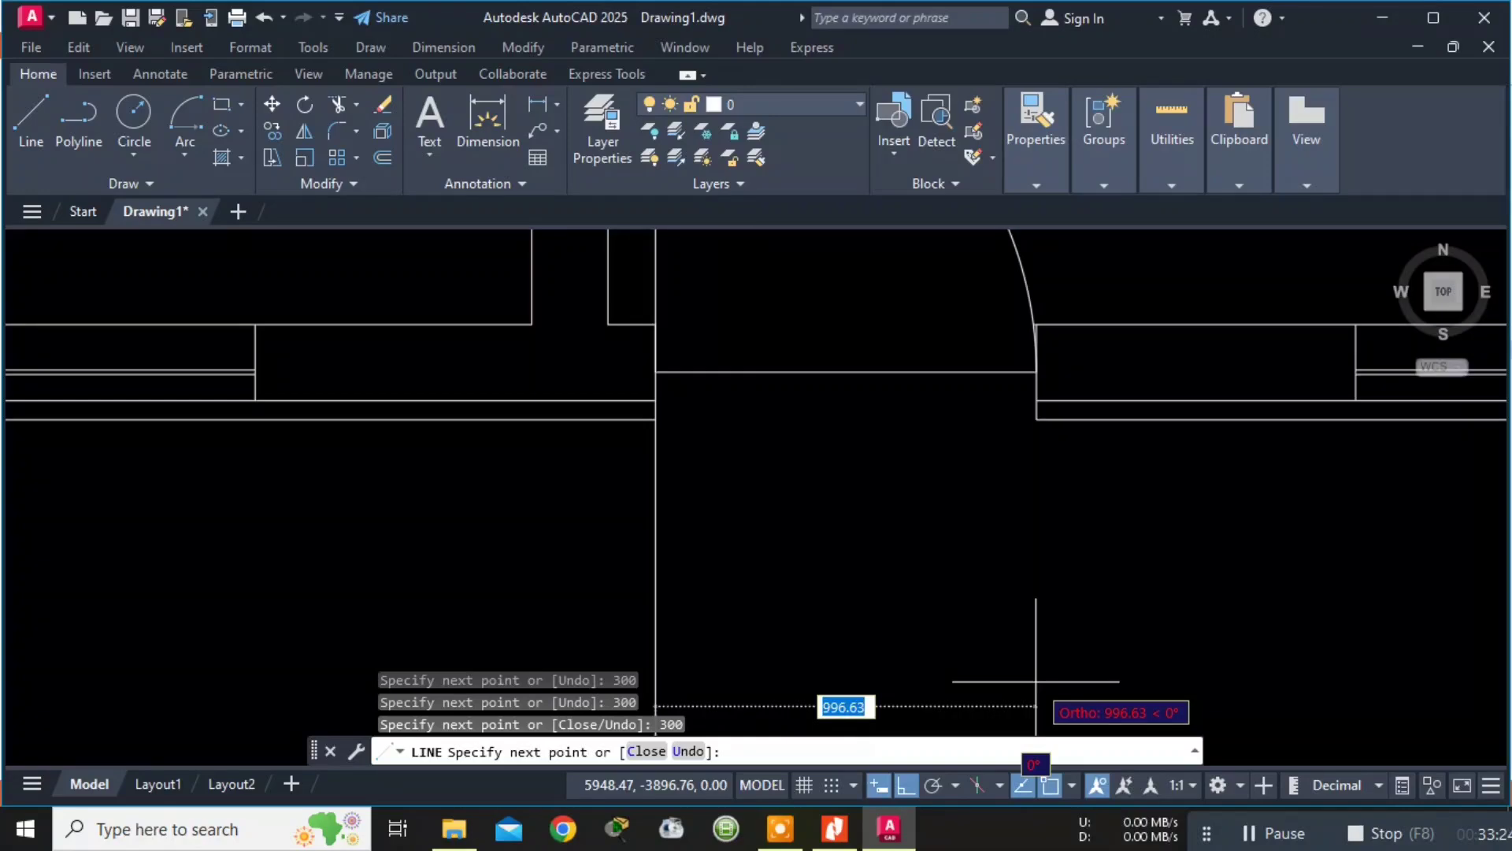
Continue the steps outline with a 1200 horizontal line to the right and a vertical line up past the outer wall line.
{"action": "type", "text": "1200"}
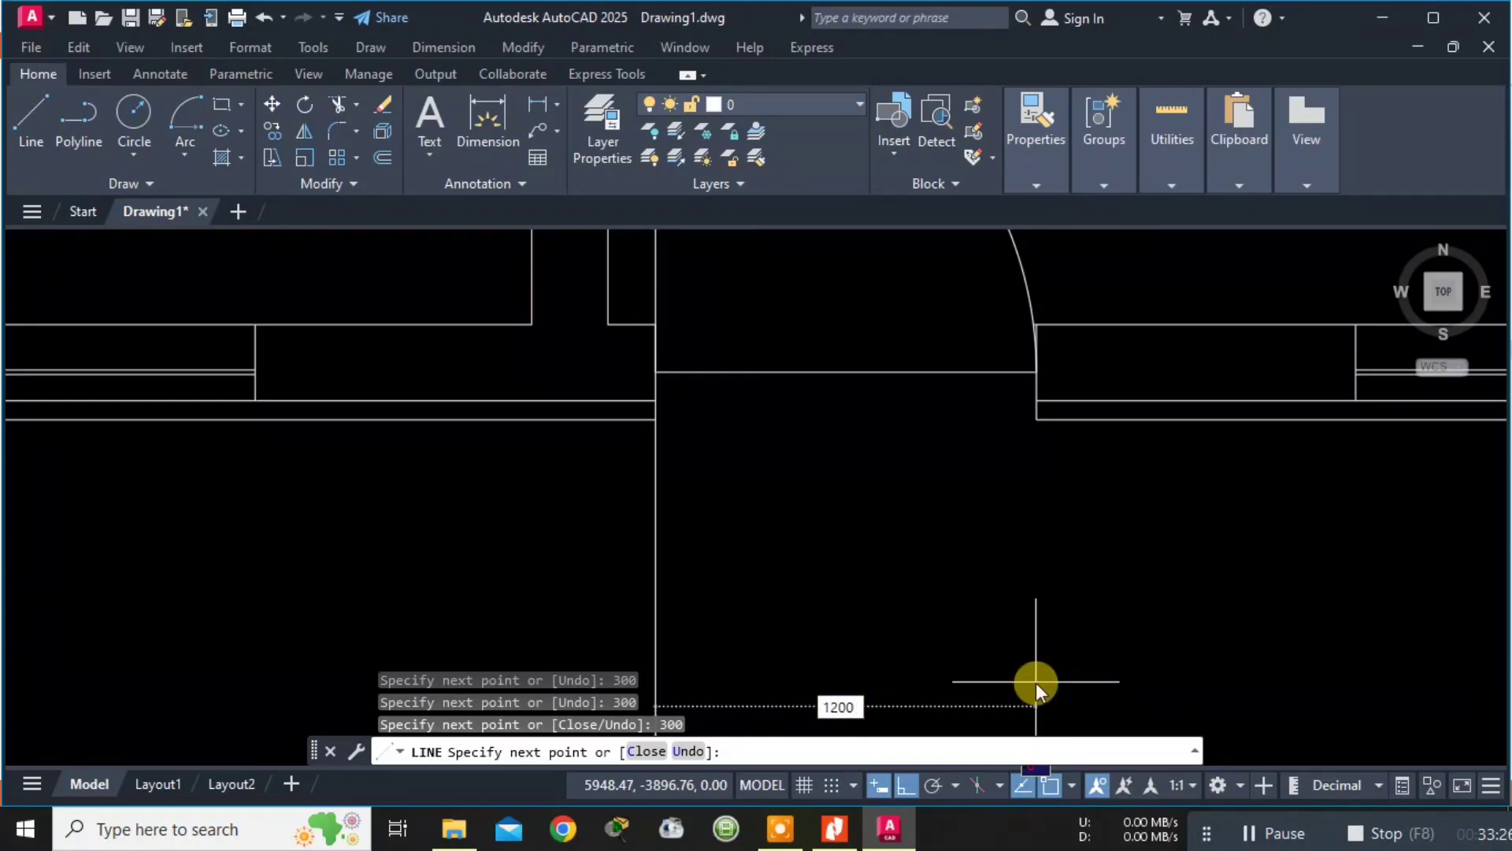
{"action": "key", "text": "Return"}
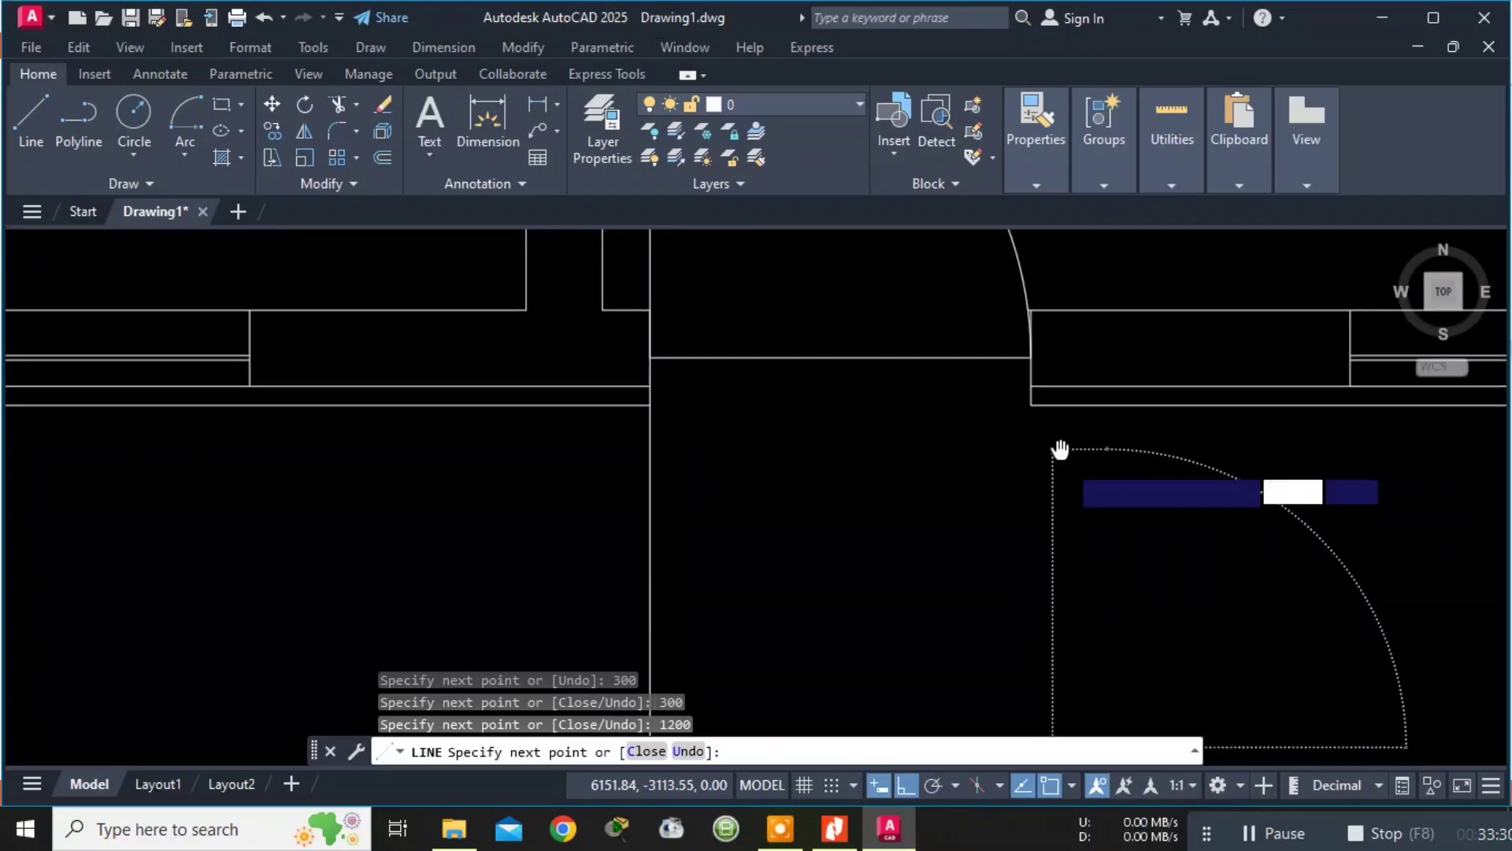
{"action": "key", "text": "alt+Tab"}
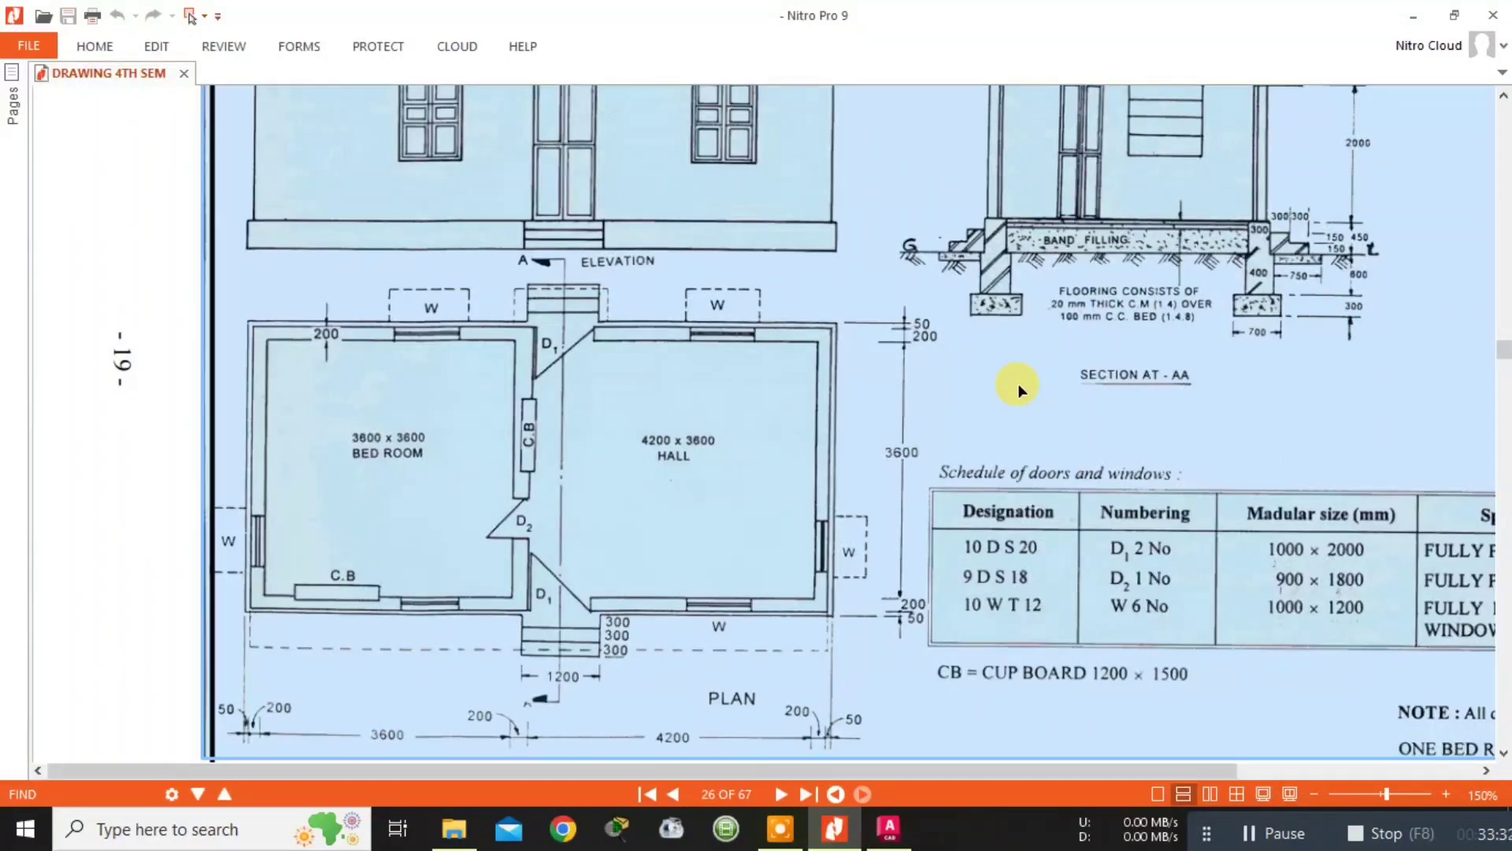
{"action": "key", "text": "alt+Tab"}
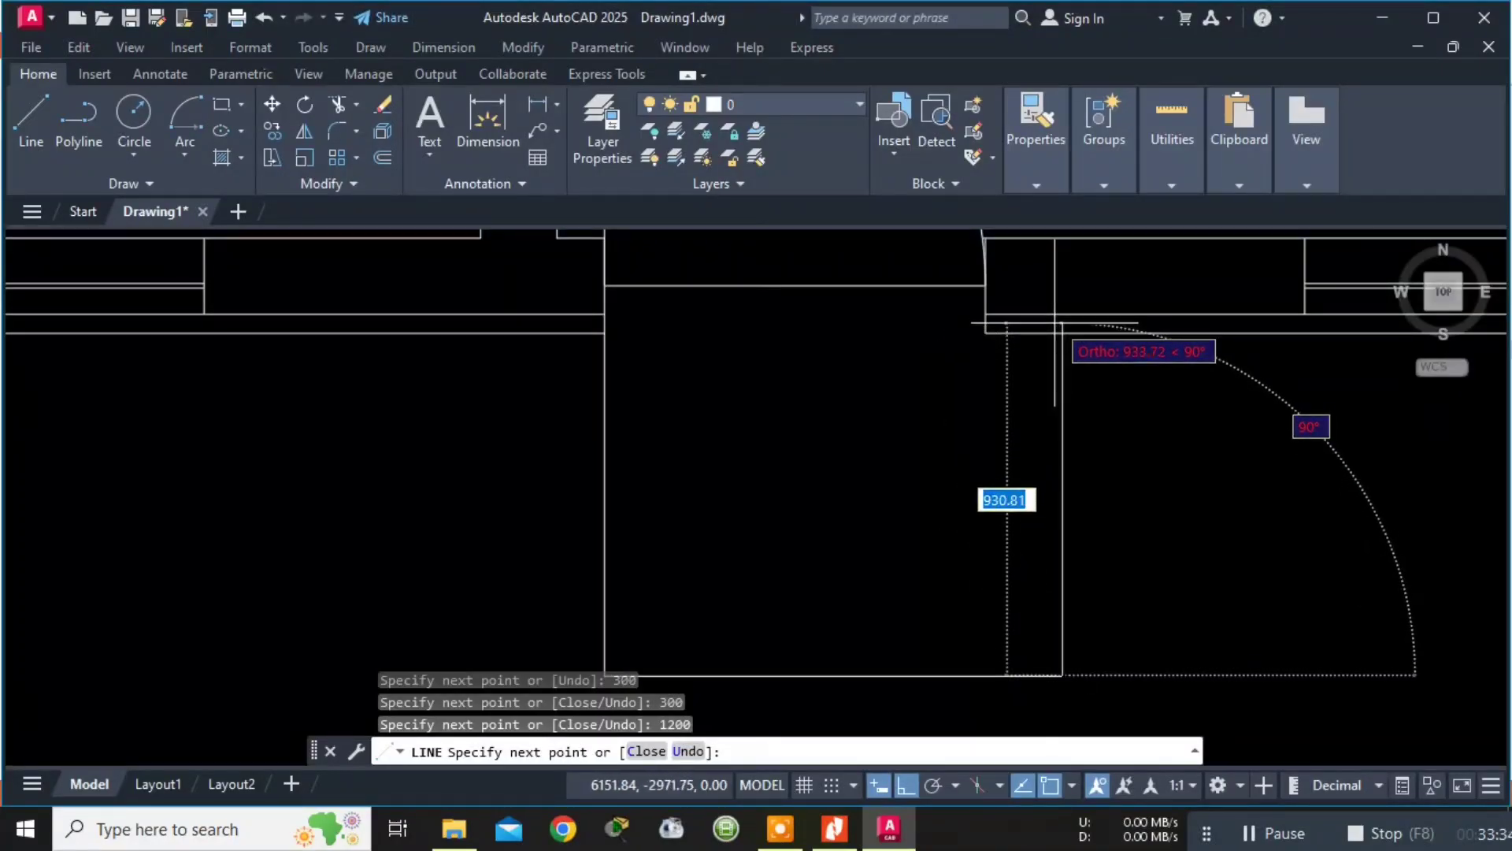
{"action": "left_click", "coordinate": [1055, 323]}
{"action": "key", "text": "Escape"}
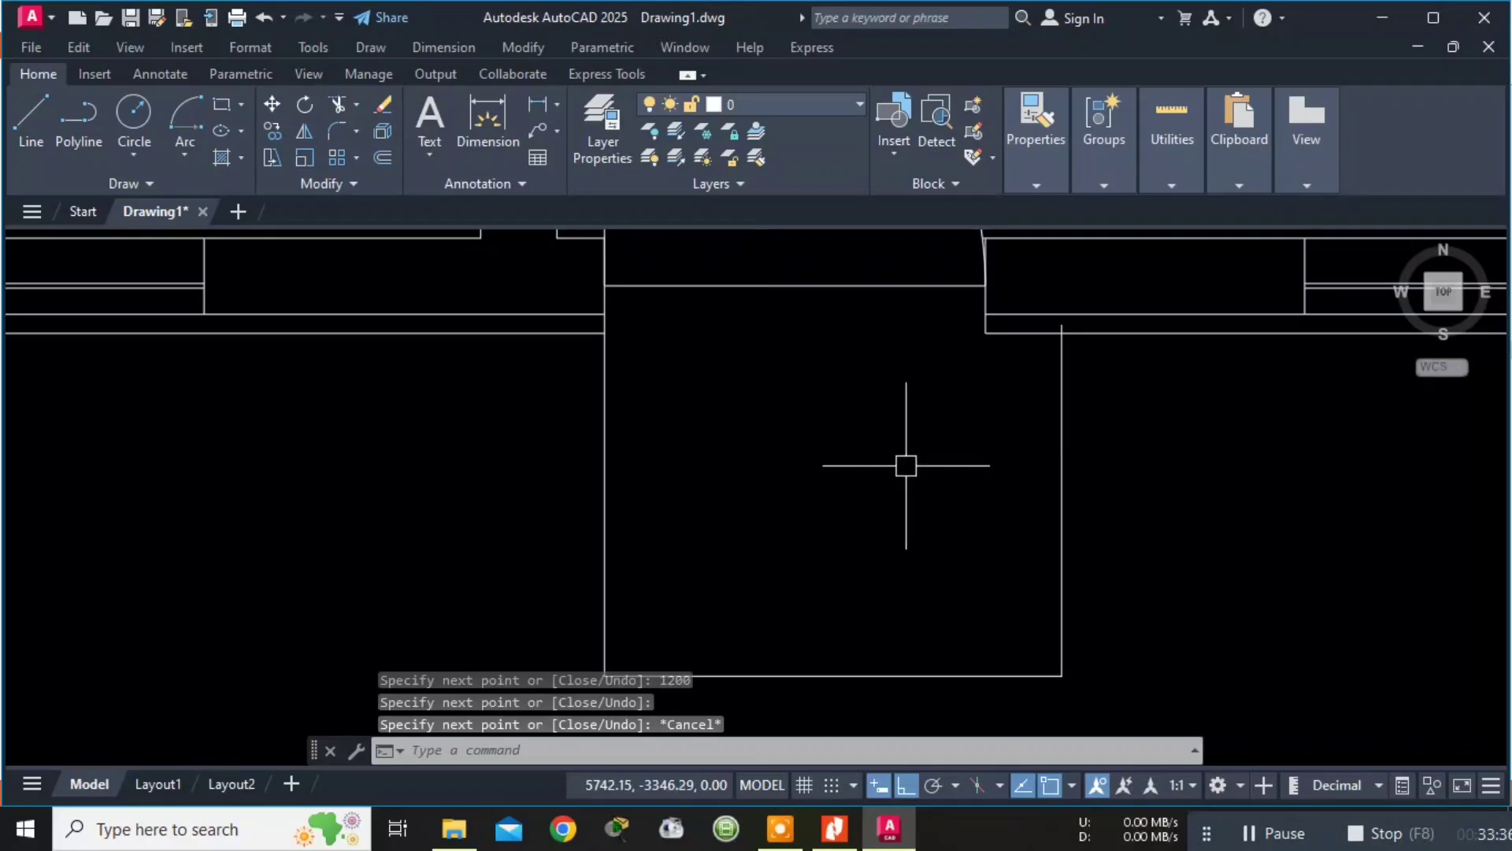
{"action": "key", "text": "space"}
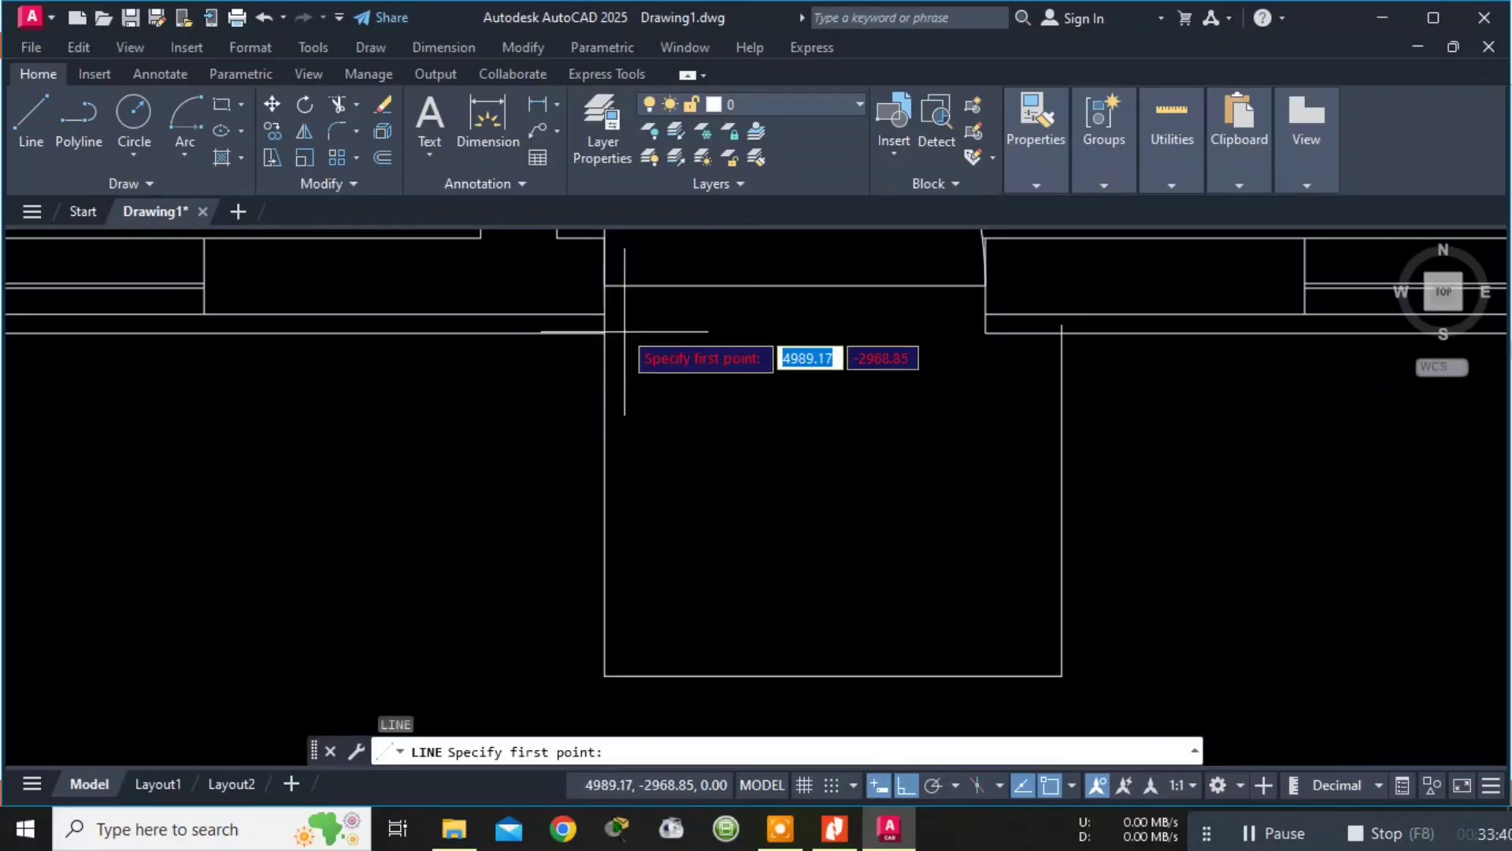
{"action": "key", "text": "Escape"}
{"action": "key", "text": "Escape"}
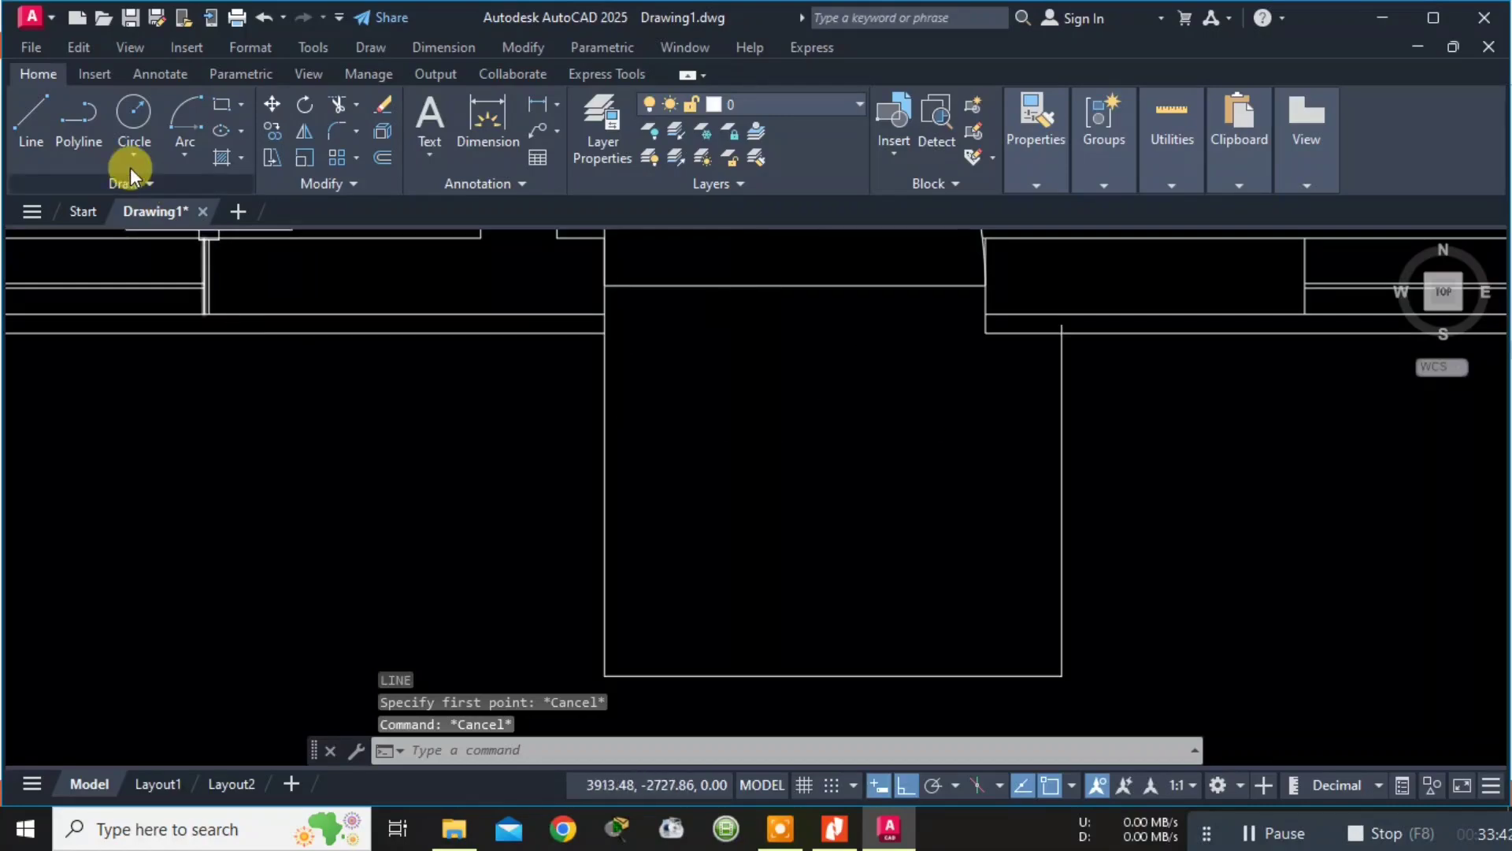
Draw the upper tread line horizontally from the first 300 point on the steps' left side past the right side.
{"action": "left_click", "coordinate": [22, 127]}
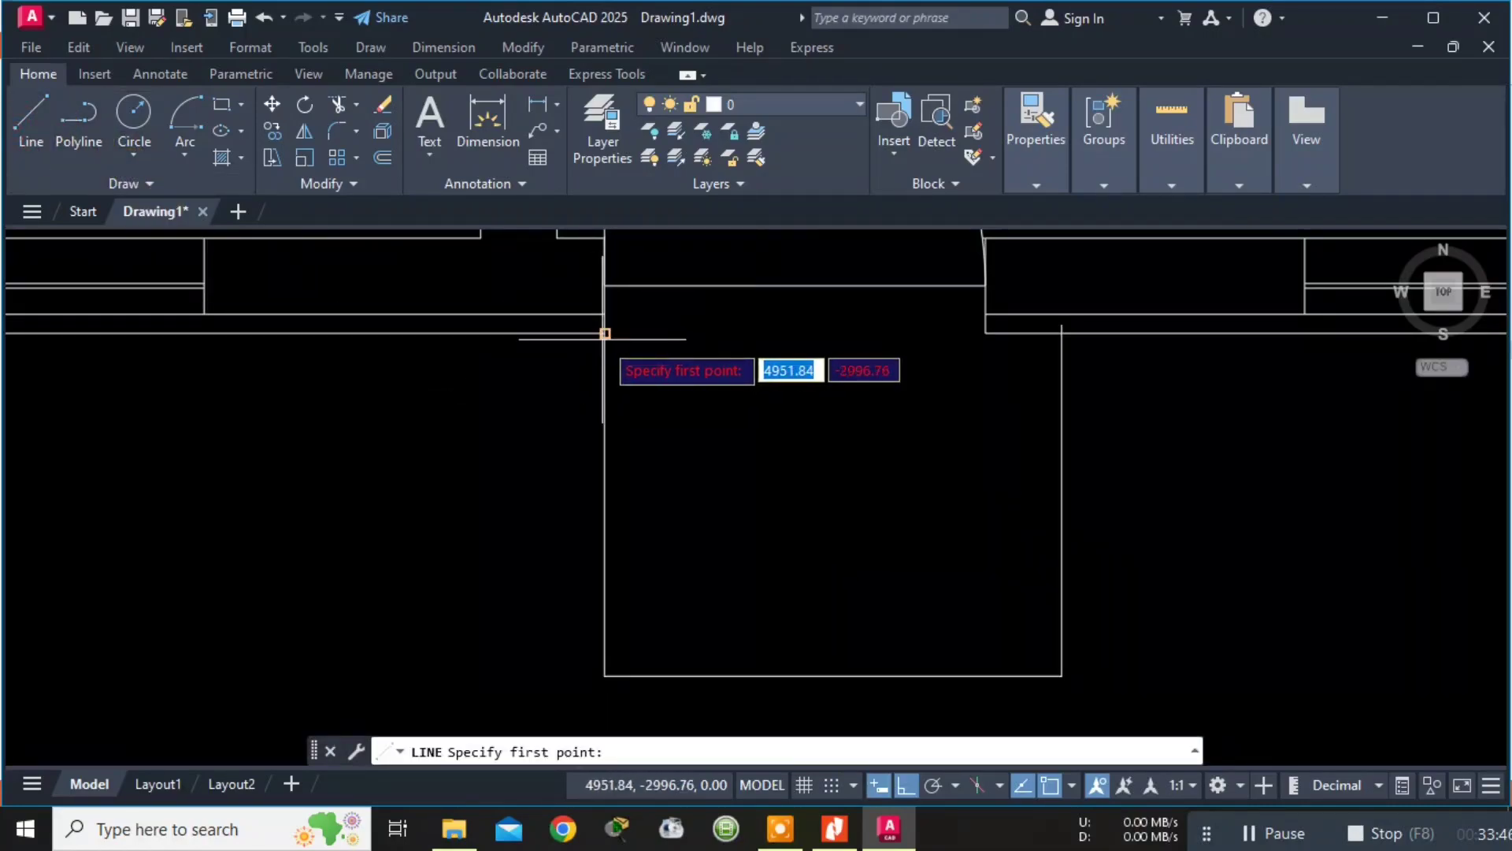
{"action": "left_click", "coordinate": [605, 447]}
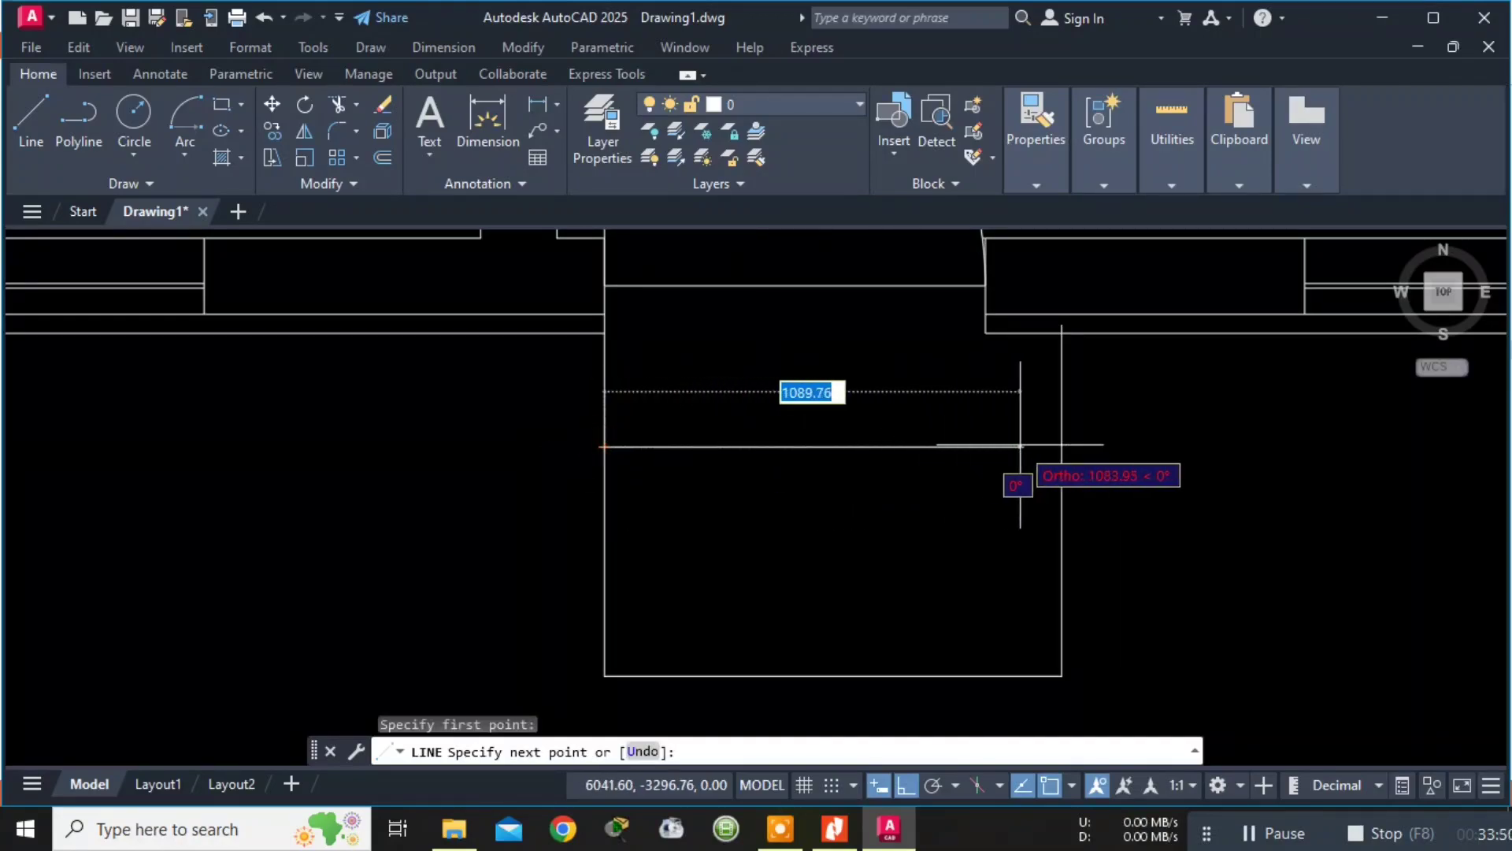
{"action": "left_click", "coordinate": [1105, 447]}
{"action": "key", "text": "Escape"}
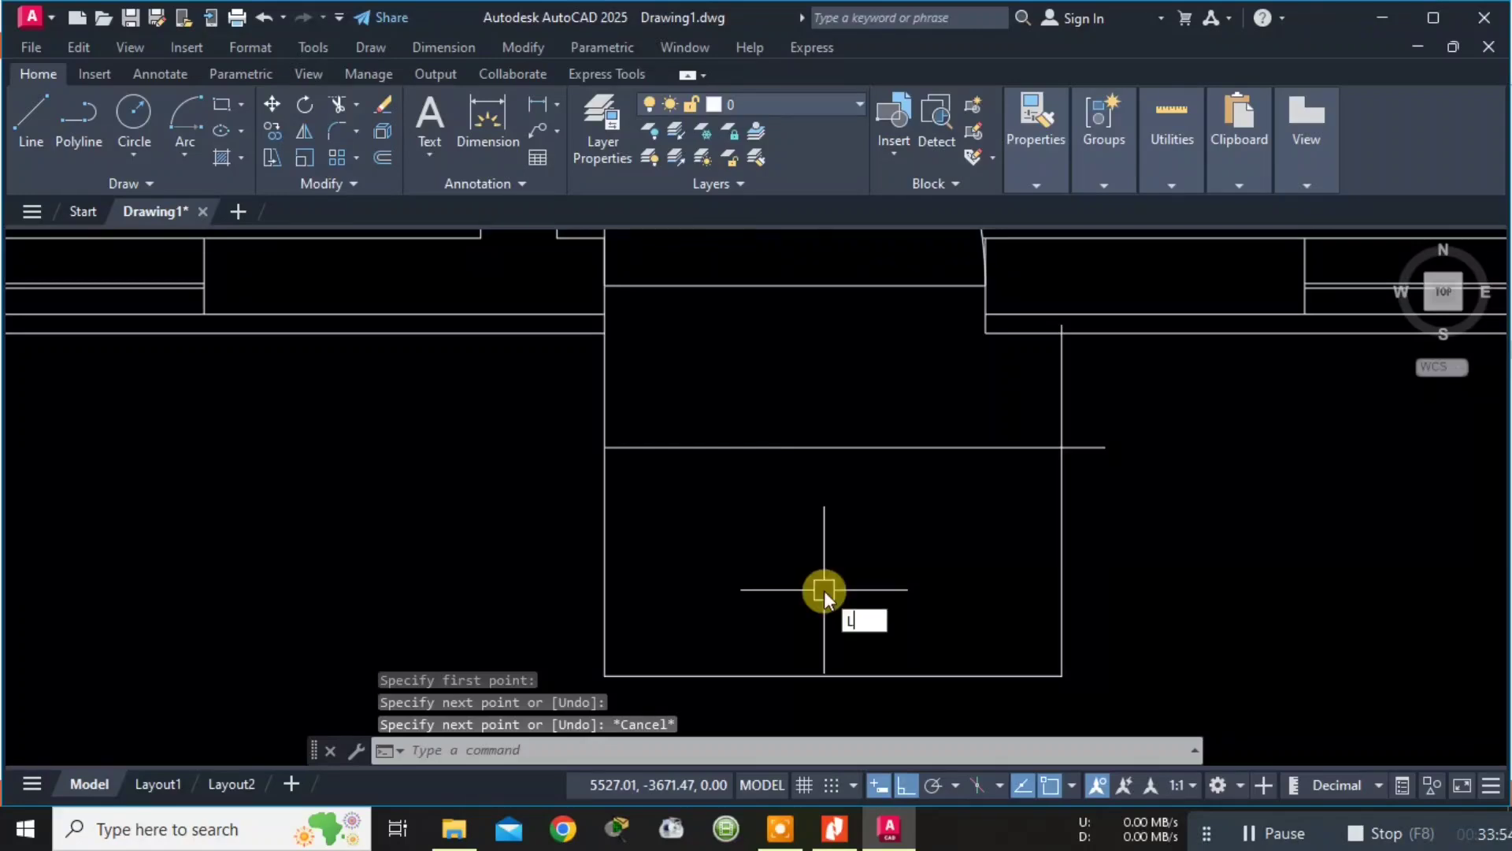
Draw the lower tread line horizontally from the second 300 point on the steps' left side past the right side.
{"action": "type", "text": "L"}
{"action": "key", "text": "Return"}
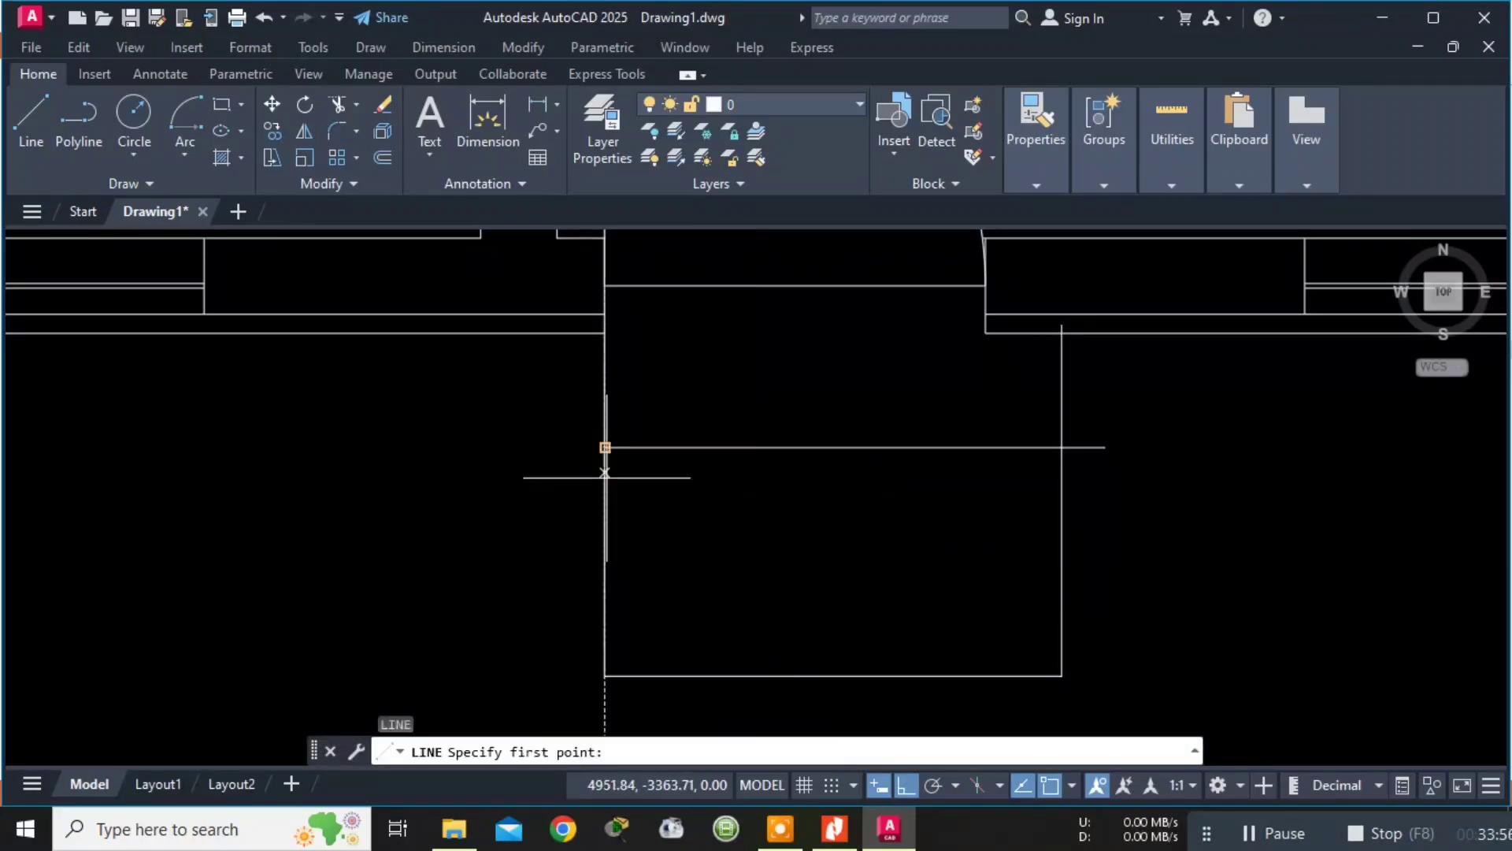
{"action": "left_click", "coordinate": [605, 560]}
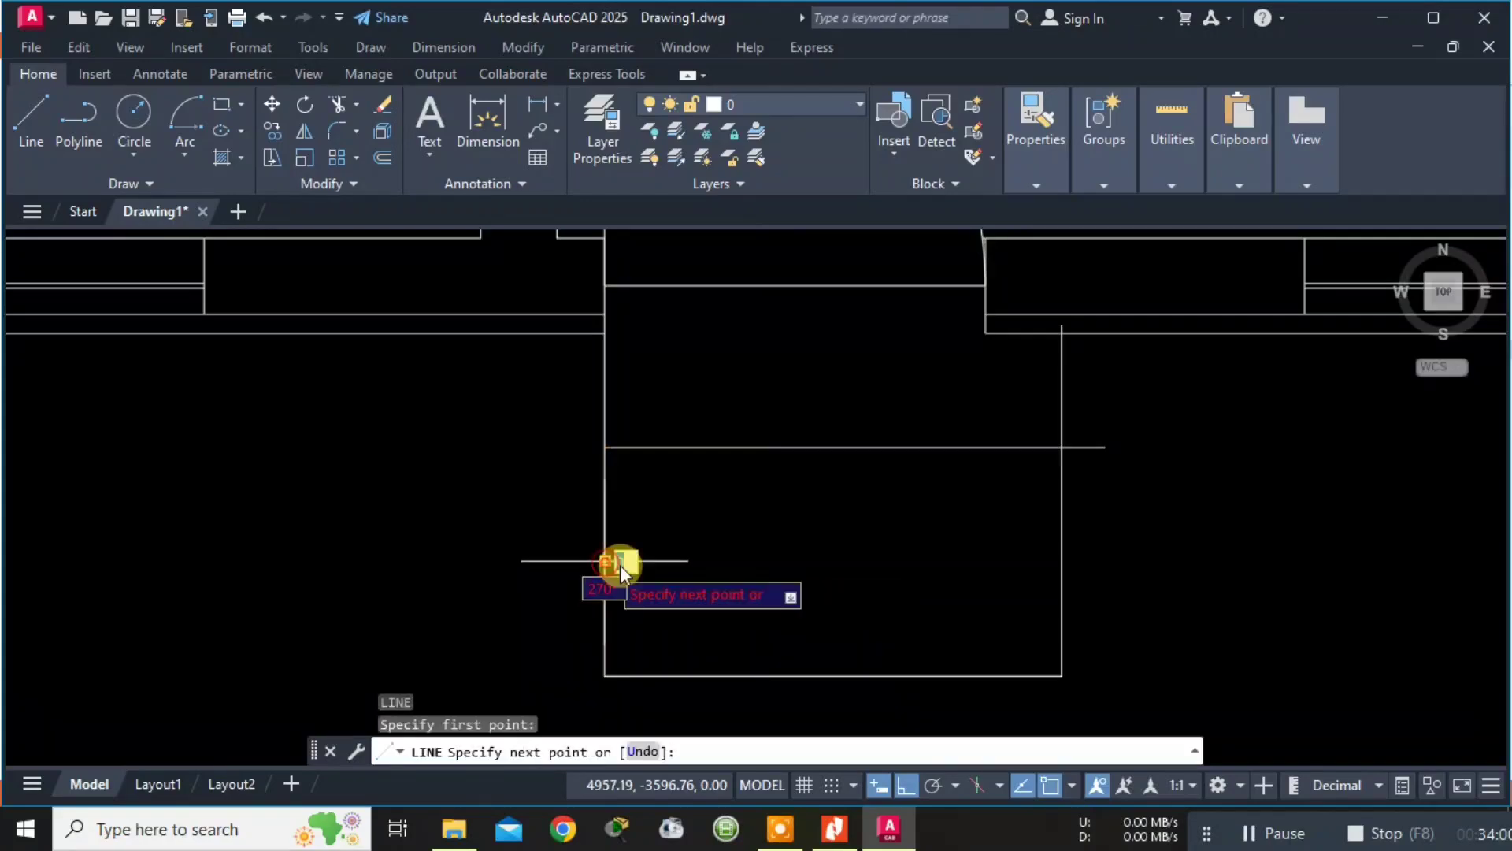
{"action": "left_click", "coordinate": [1122, 560]}
{"action": "key", "text": "Escape"}
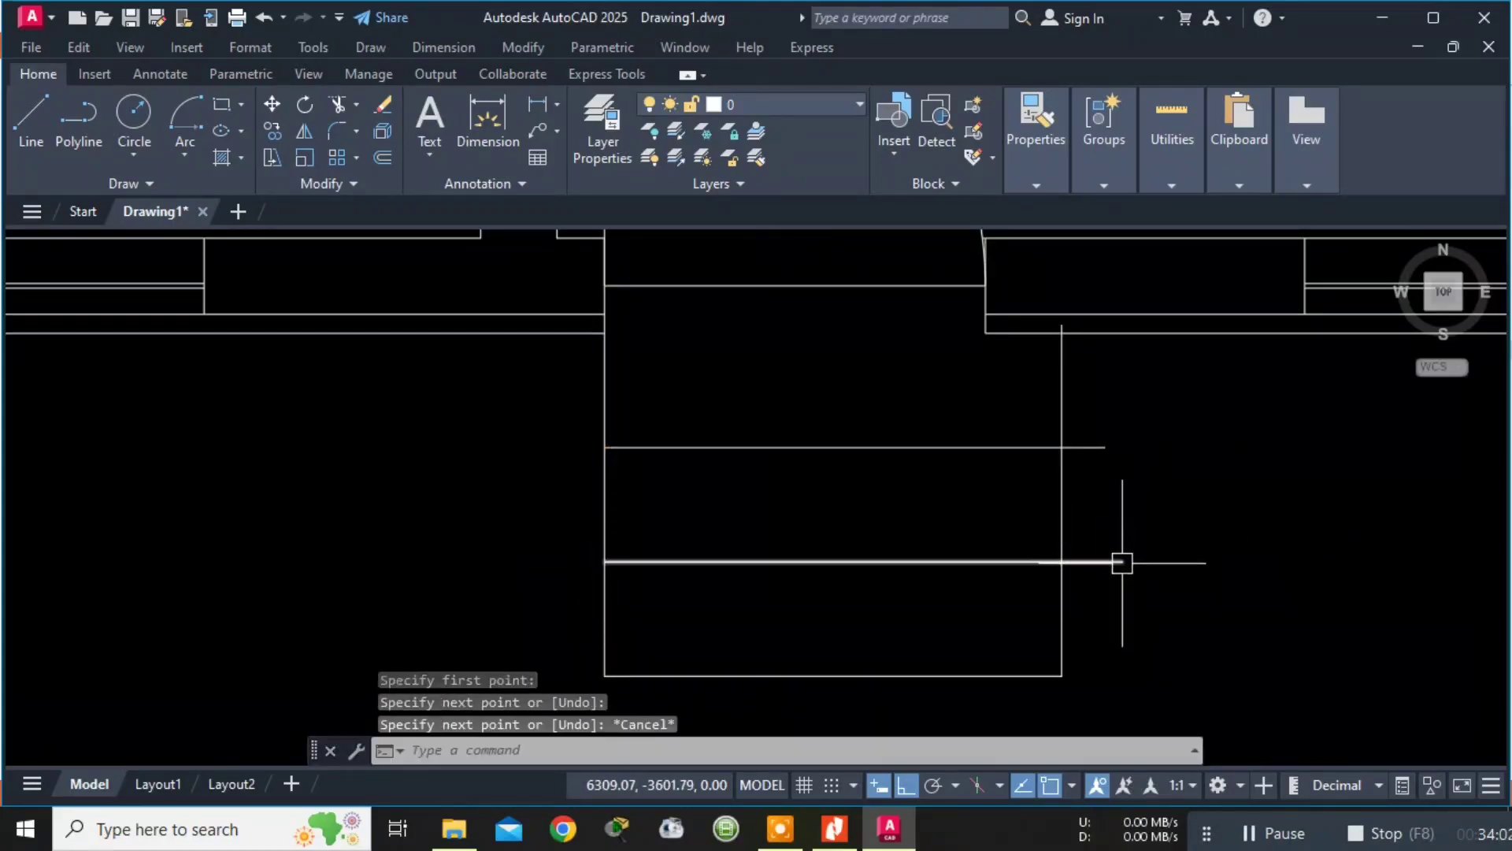
Trim the two tread line ends that overhang the right side of the entrance steps.
{"action": "type", "text": "TRI"}
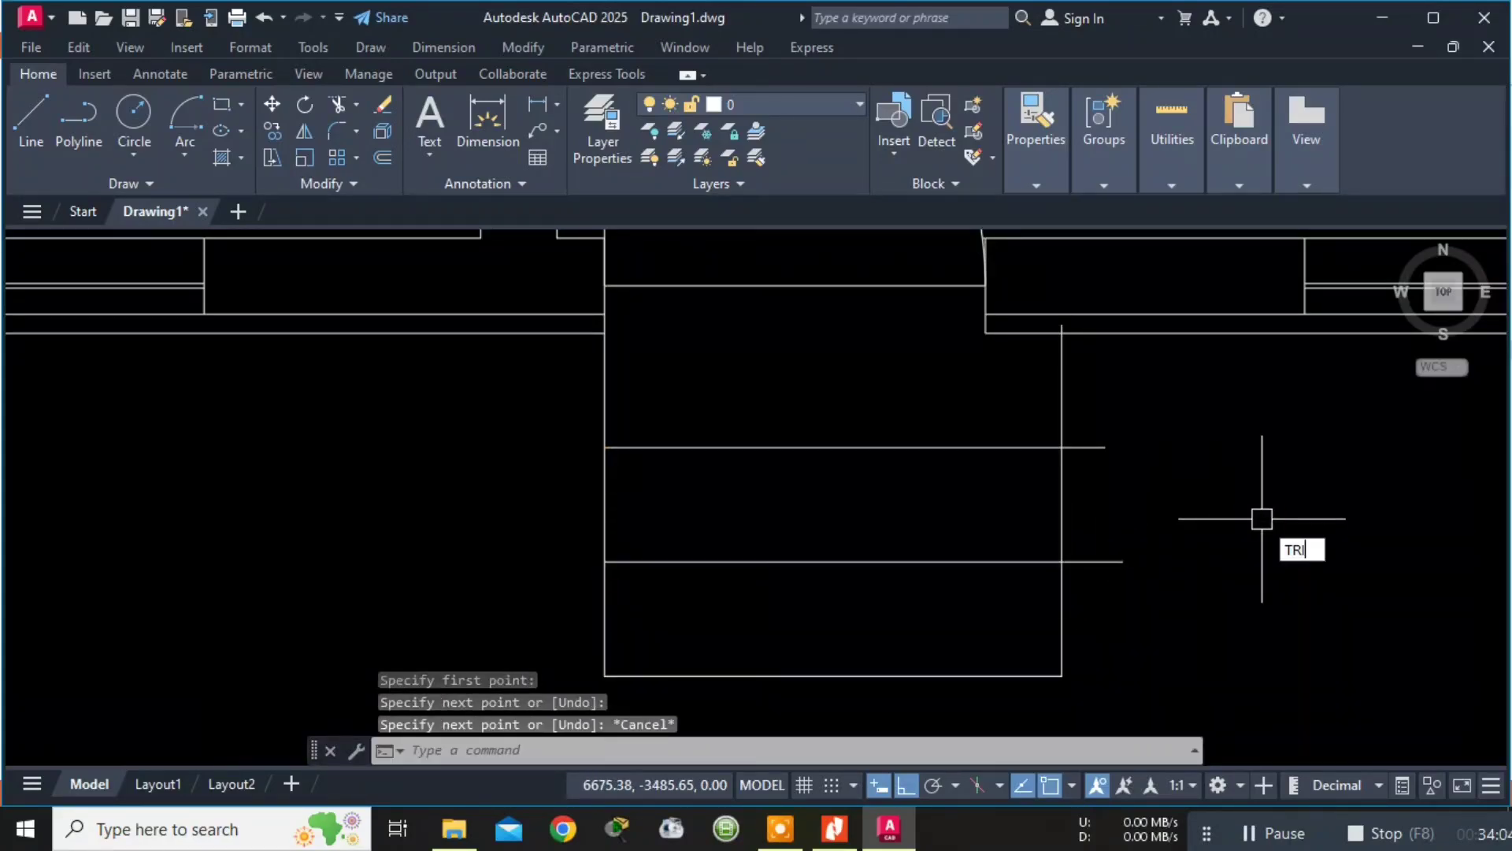
{"action": "type", "text": "M"}
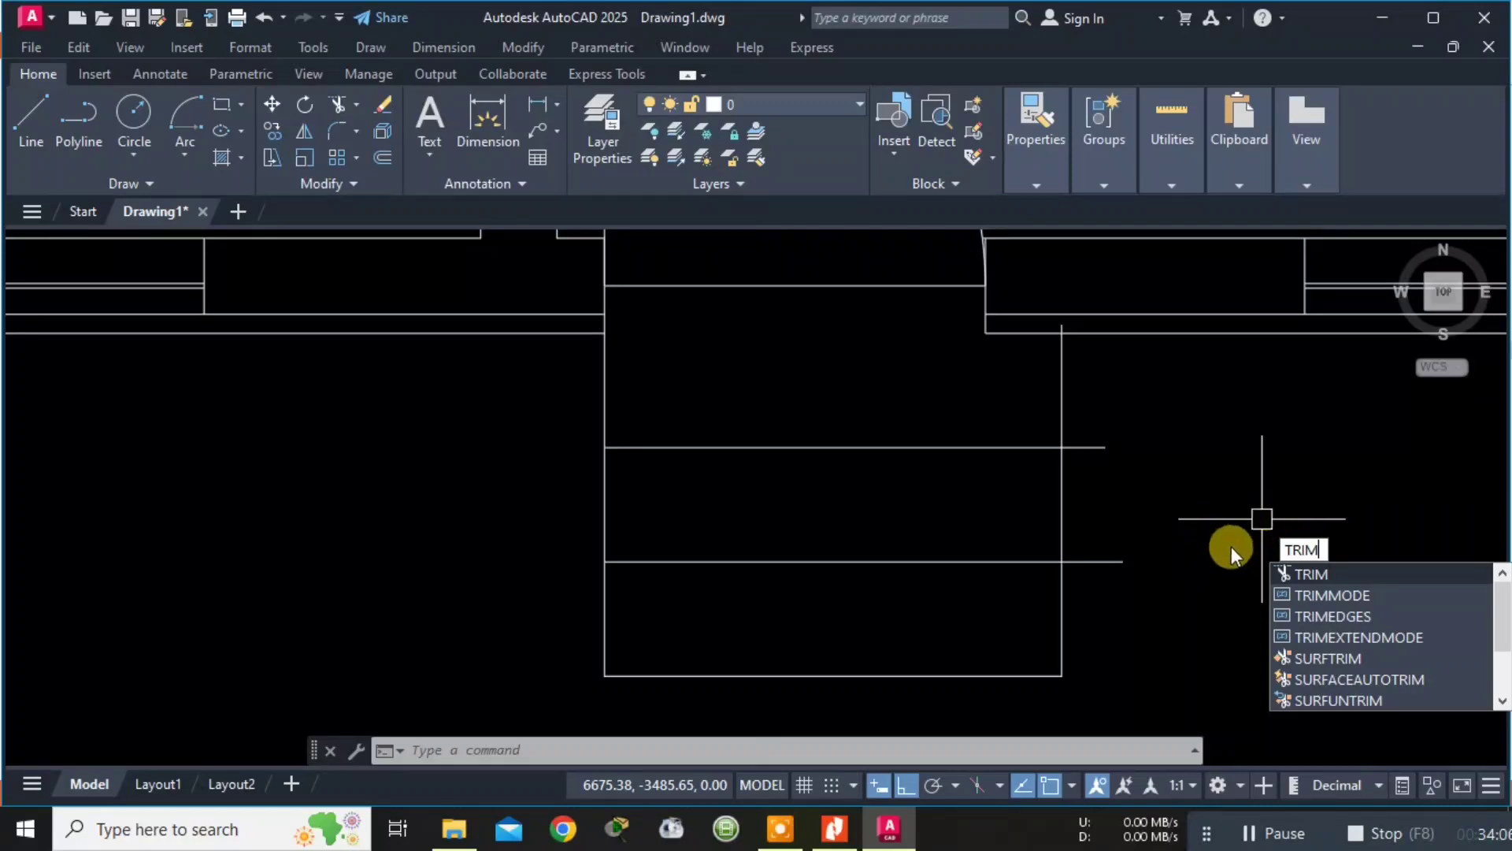
{"action": "key", "text": "Return"}
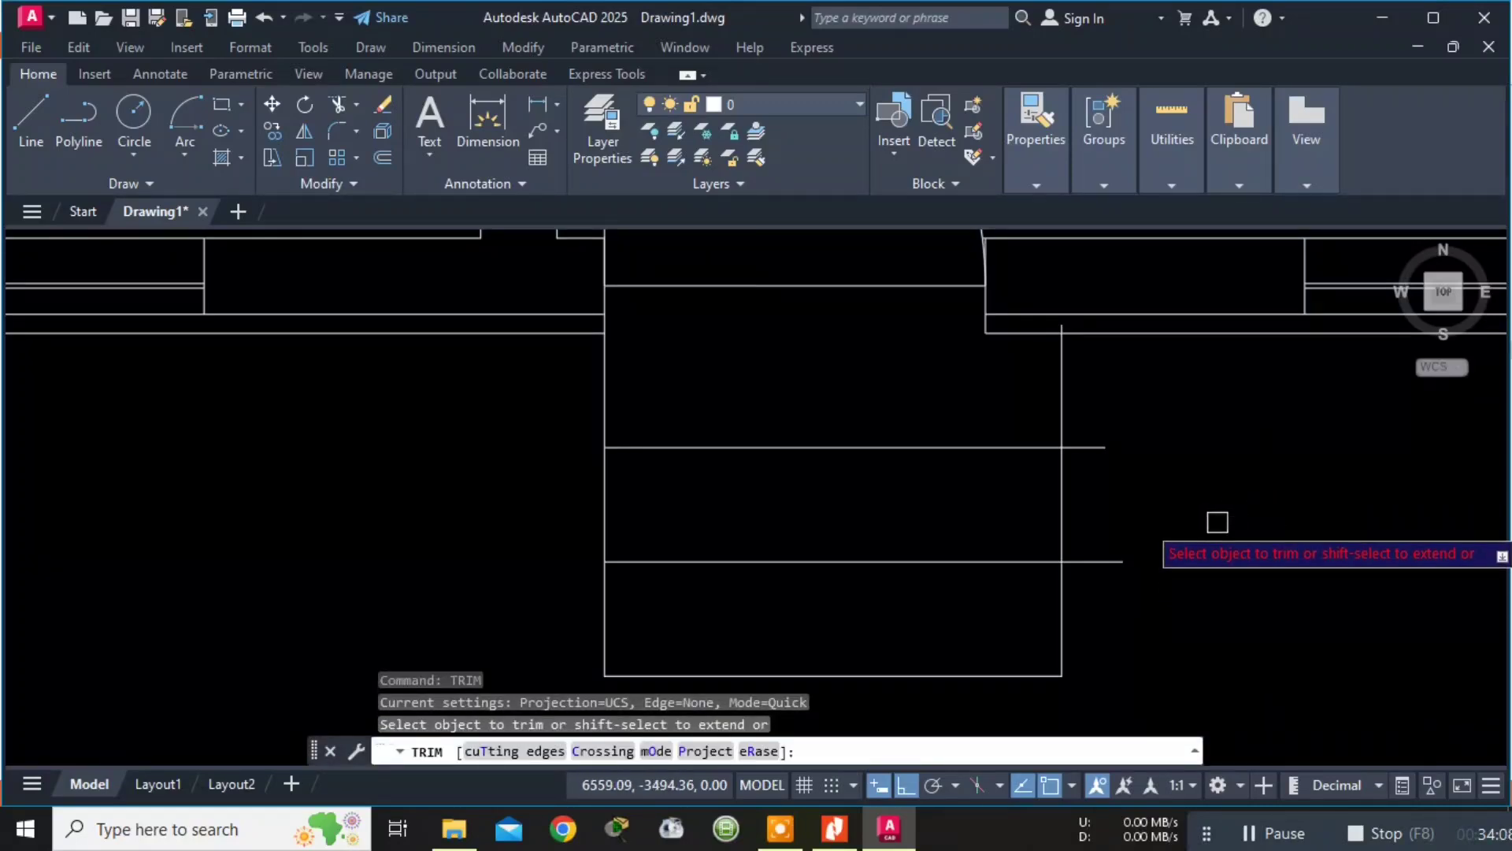
{"action": "left_click", "coordinate": [1099, 448]}
{"action": "left_click", "coordinate": [1096, 561]}
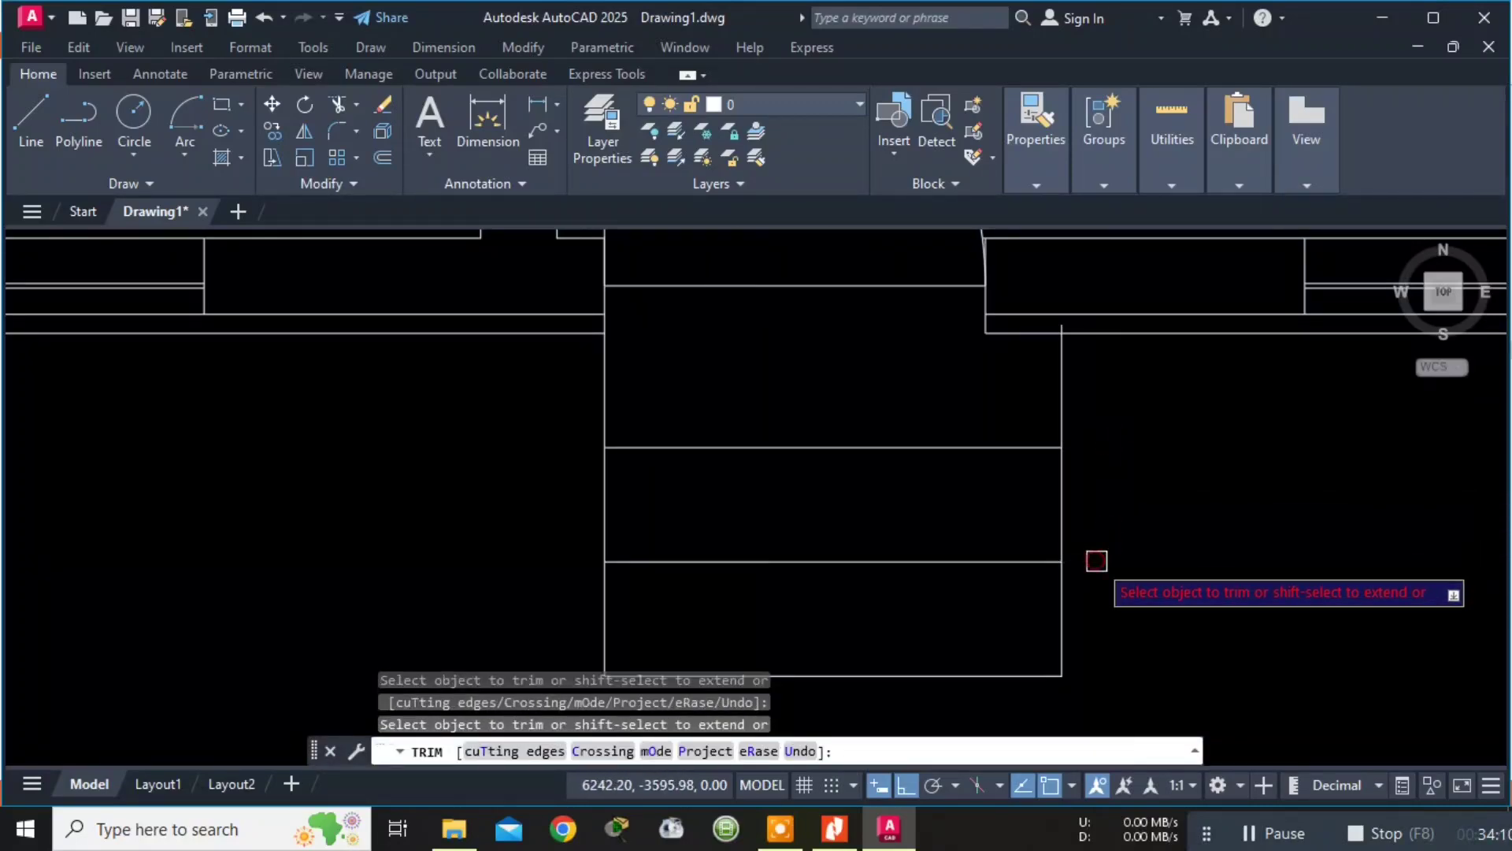
Trim the outer wall line and jamb stubs inside the steps outline, plus the right side line's overshoot above the outer wall line.
{"action": "scroll", "coordinate": [1074, 315], "scroll_direction": "up", "scroll_amount": 3}
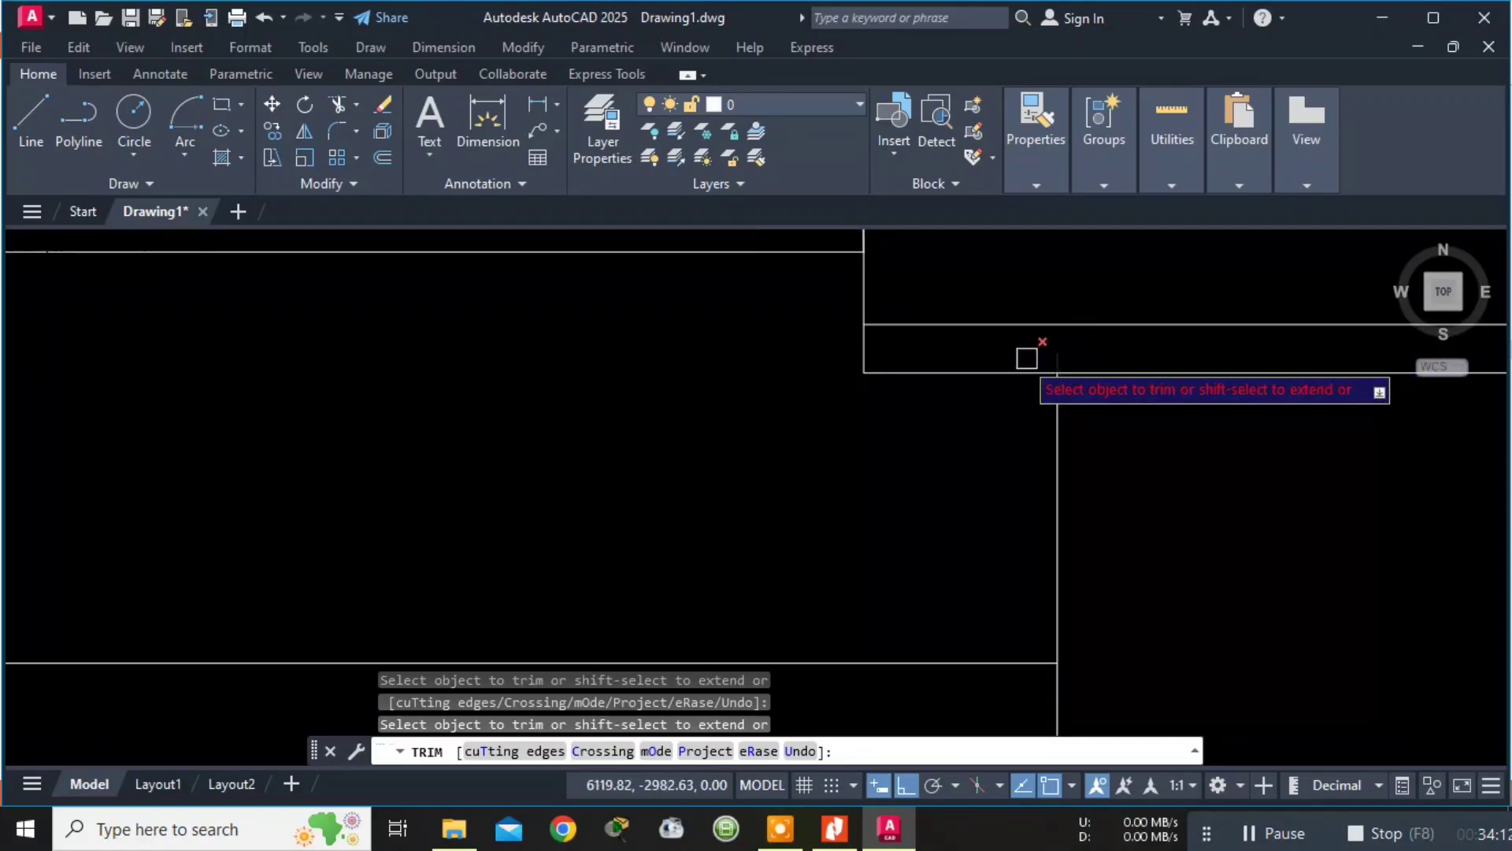
{"action": "left_click", "coordinate": [873, 356]}
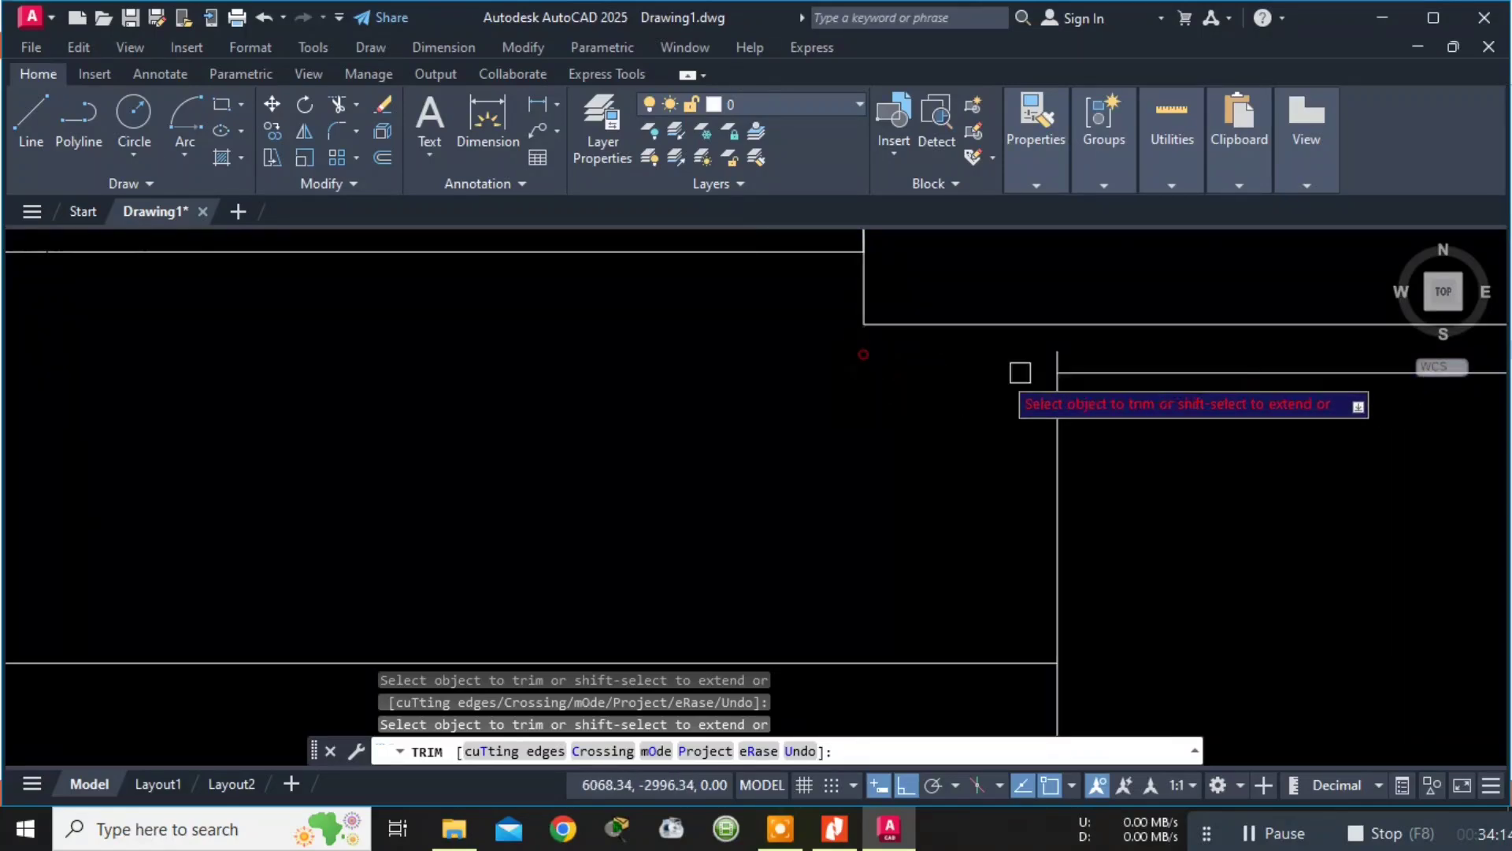
{"action": "left_click", "coordinate": [1057, 354]}
{"action": "scroll", "coordinate": [1256, 408], "scroll_direction": "down", "scroll_amount": 2}
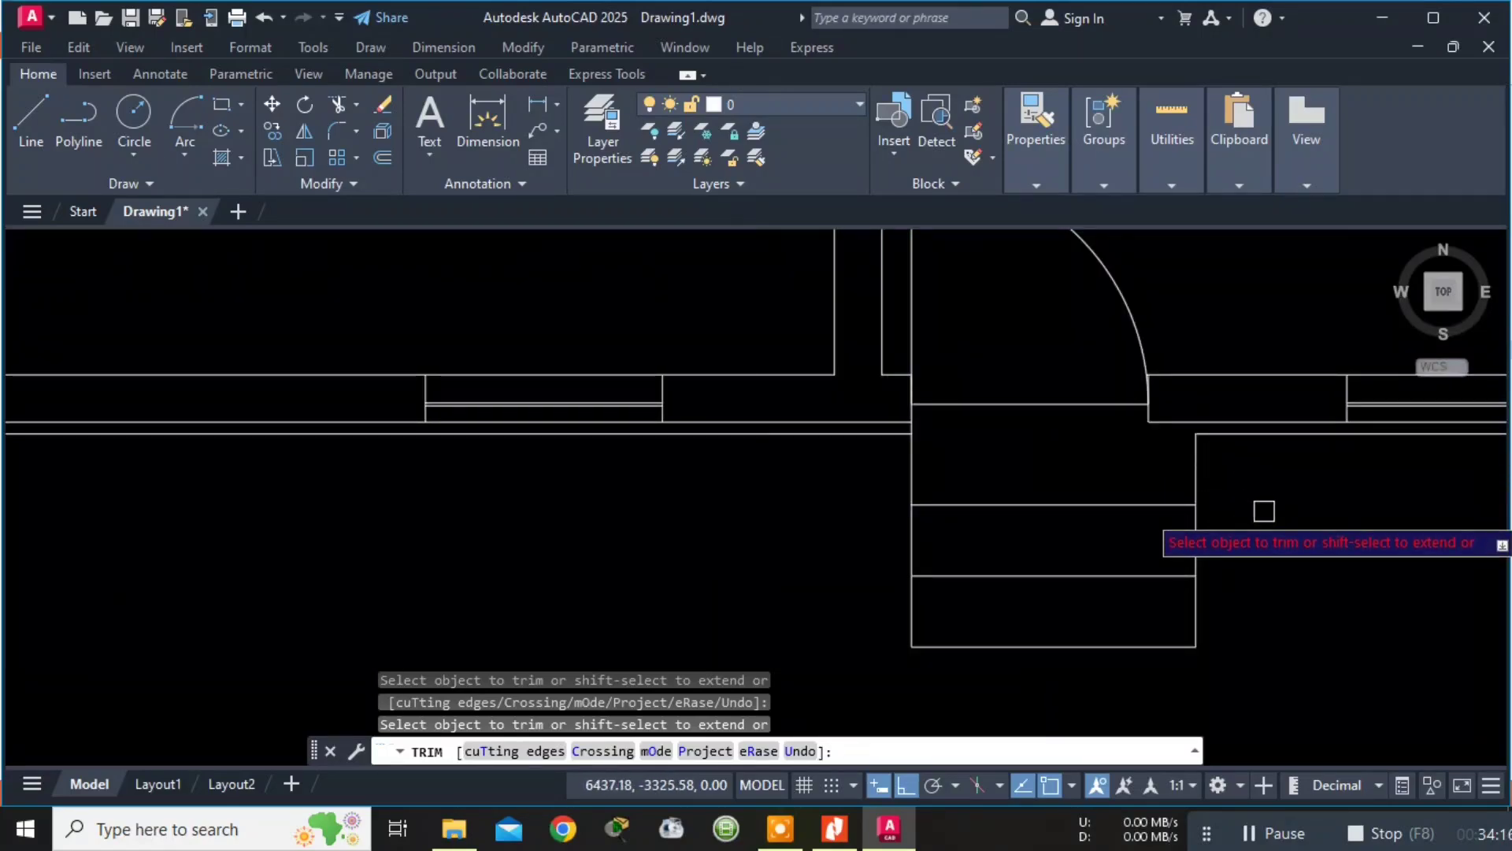
{"action": "scroll", "coordinate": [901, 438], "scroll_direction": "up", "scroll_amount": 5}
{"action": "left_click", "coordinate": [886, 415]}
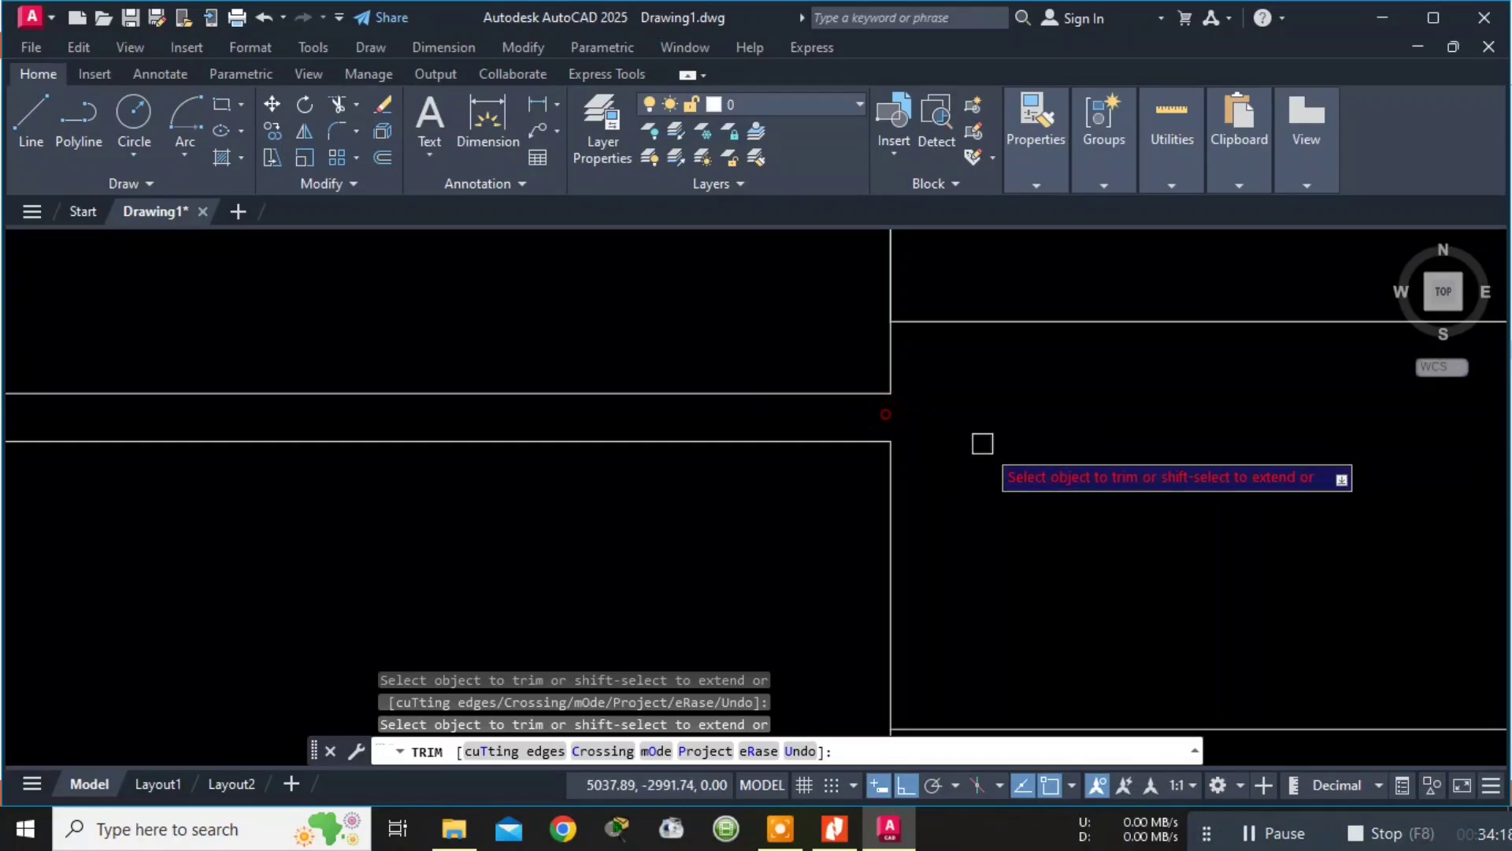
{"action": "scroll", "coordinate": [1035, 476], "scroll_direction": "down", "scroll_amount": 4}
{"action": "middle_click_drag", "start_coordinate": [1056, 479], "coordinate": [817, 433]}
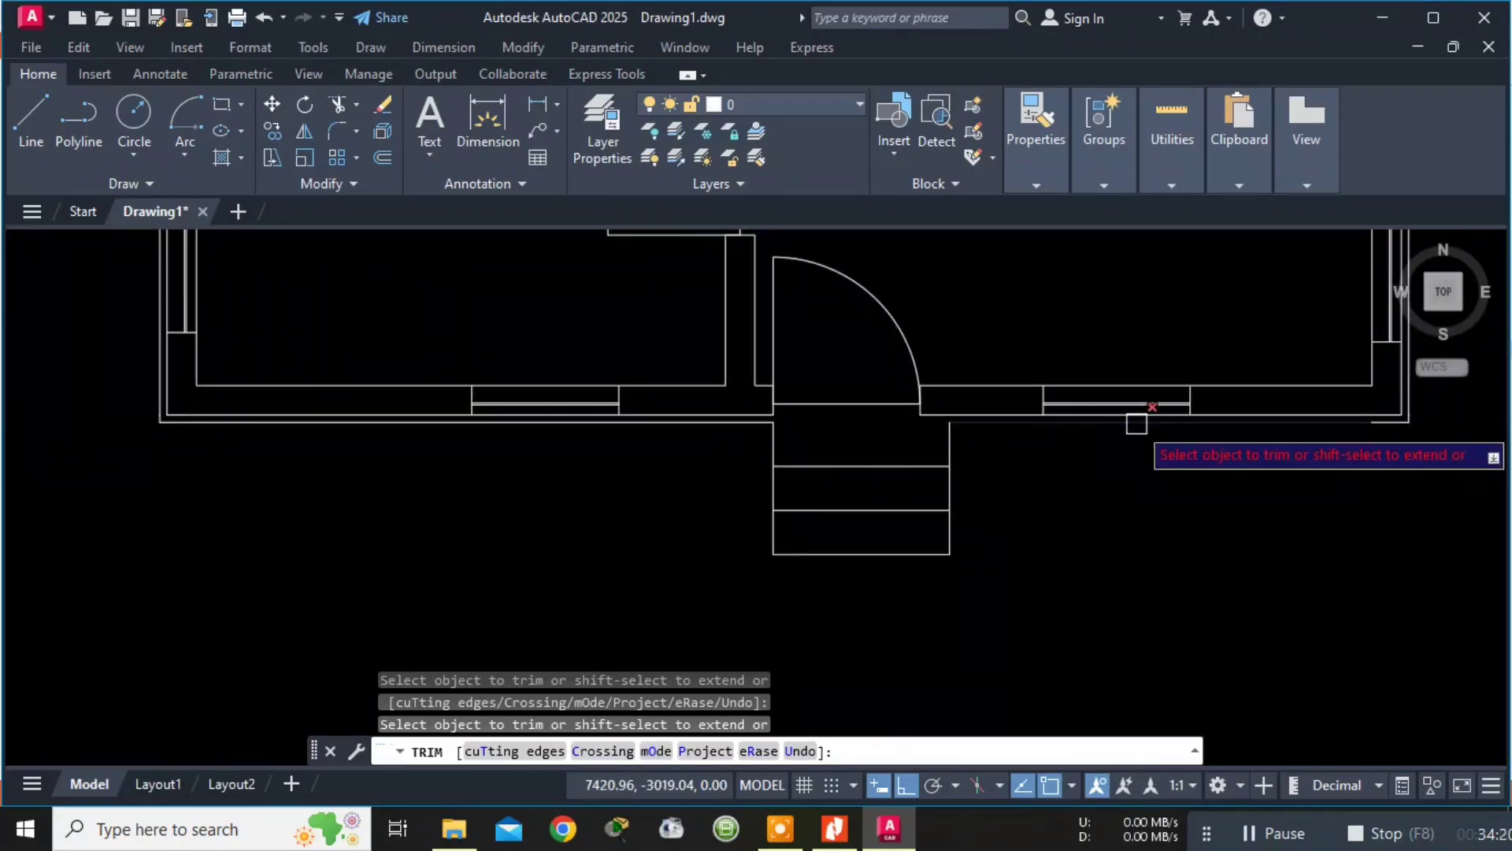
{"action": "key", "text": "Escape"}
Draw the left side of the upper D1 door's entrance steps 900 upward from the outer wall line, just left of the opening.
{"action": "scroll", "coordinate": [1053, 437], "scroll_direction": "down", "scroll_amount": 4}
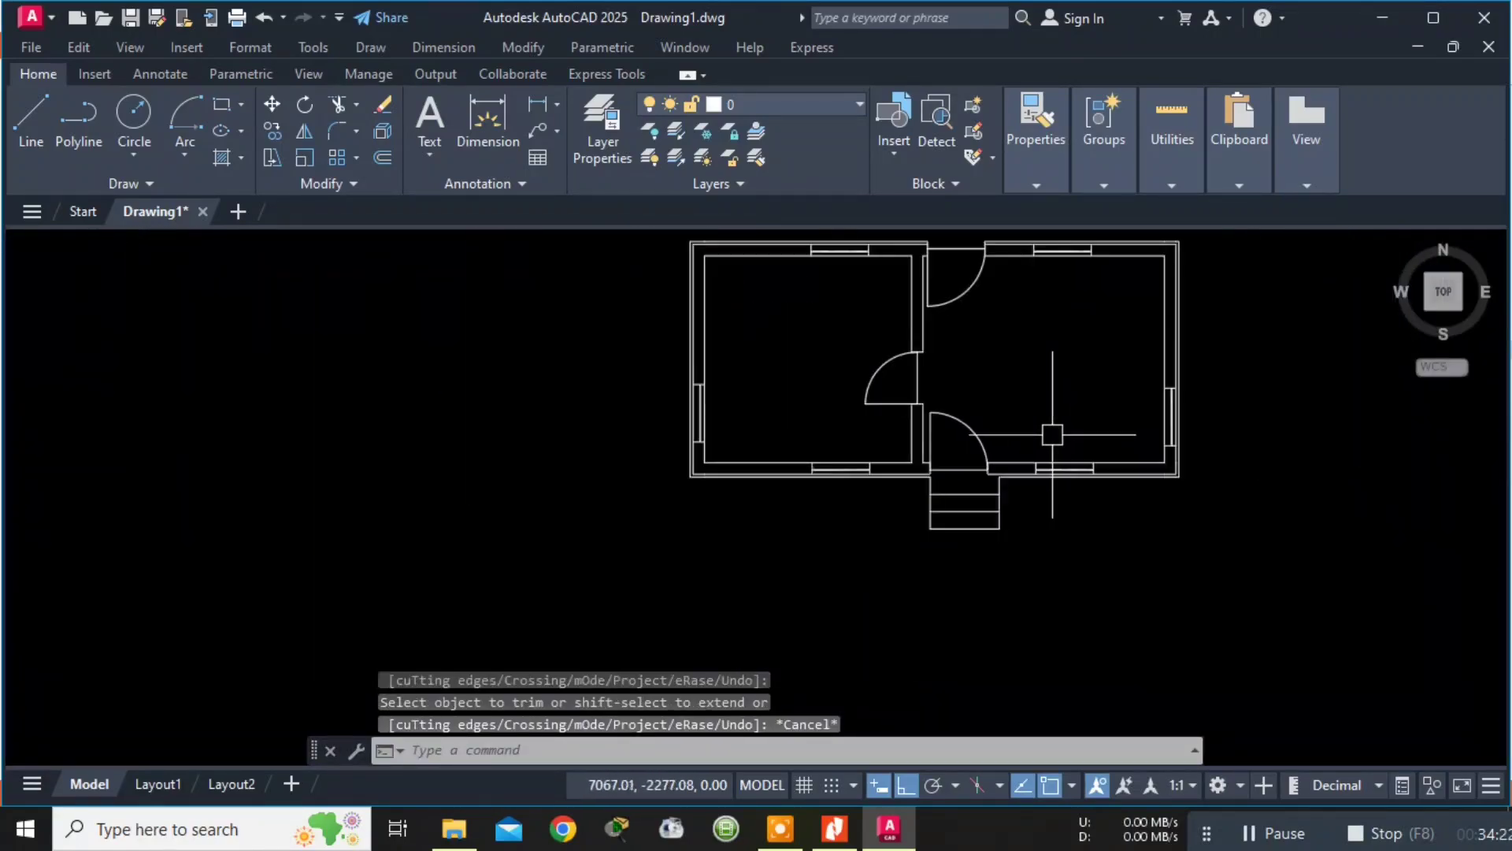
{"action": "middle_click_drag", "start_coordinate": [1047, 377], "coordinate": [1026, 541]}
{"action": "scroll", "coordinate": [924, 431], "scroll_direction": "up", "scroll_amount": 4}
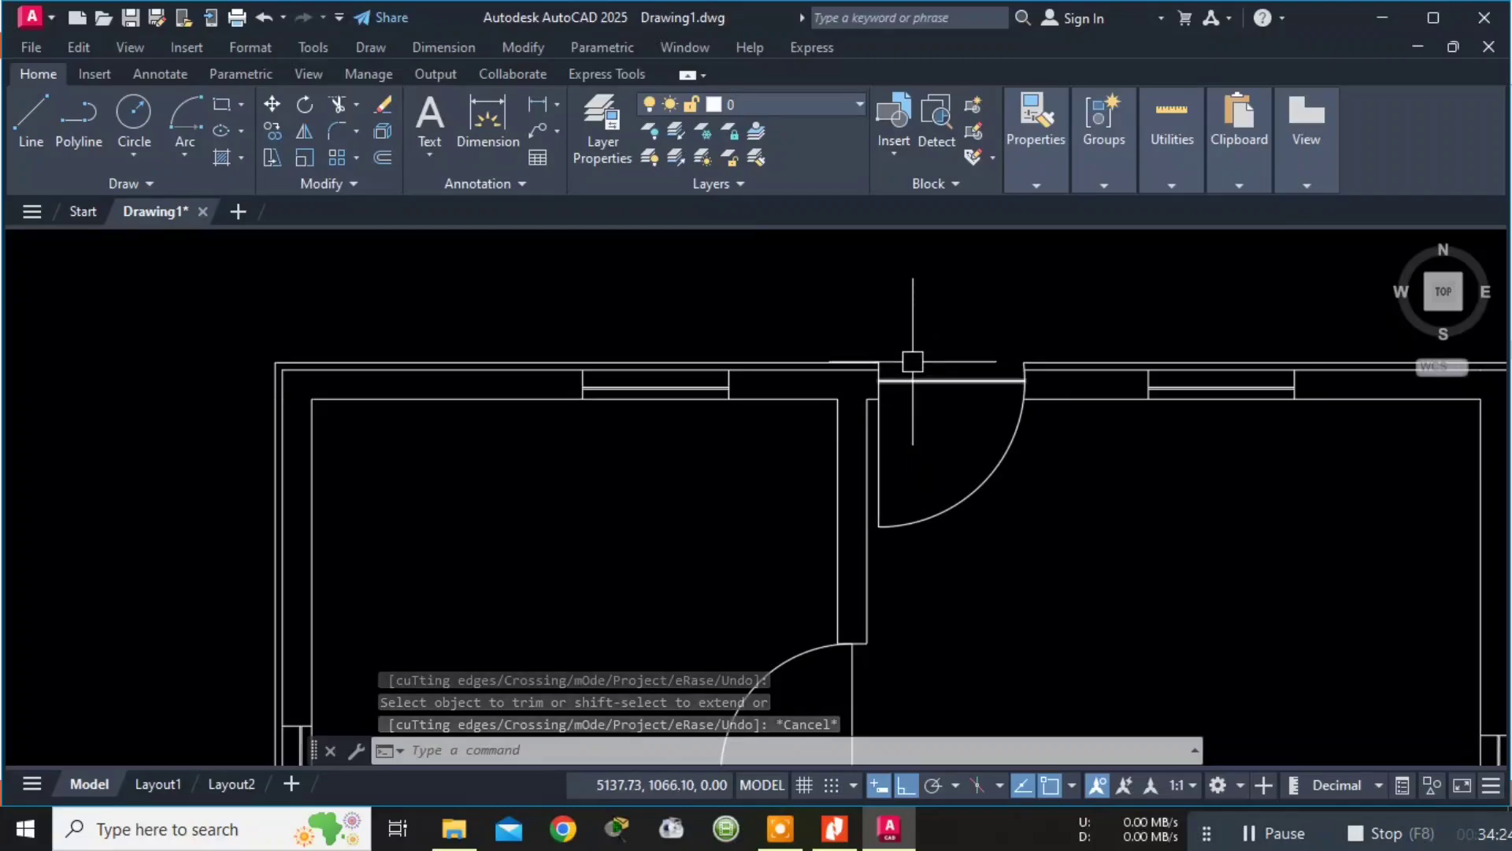
{"action": "key", "text": "alt+Tab"}
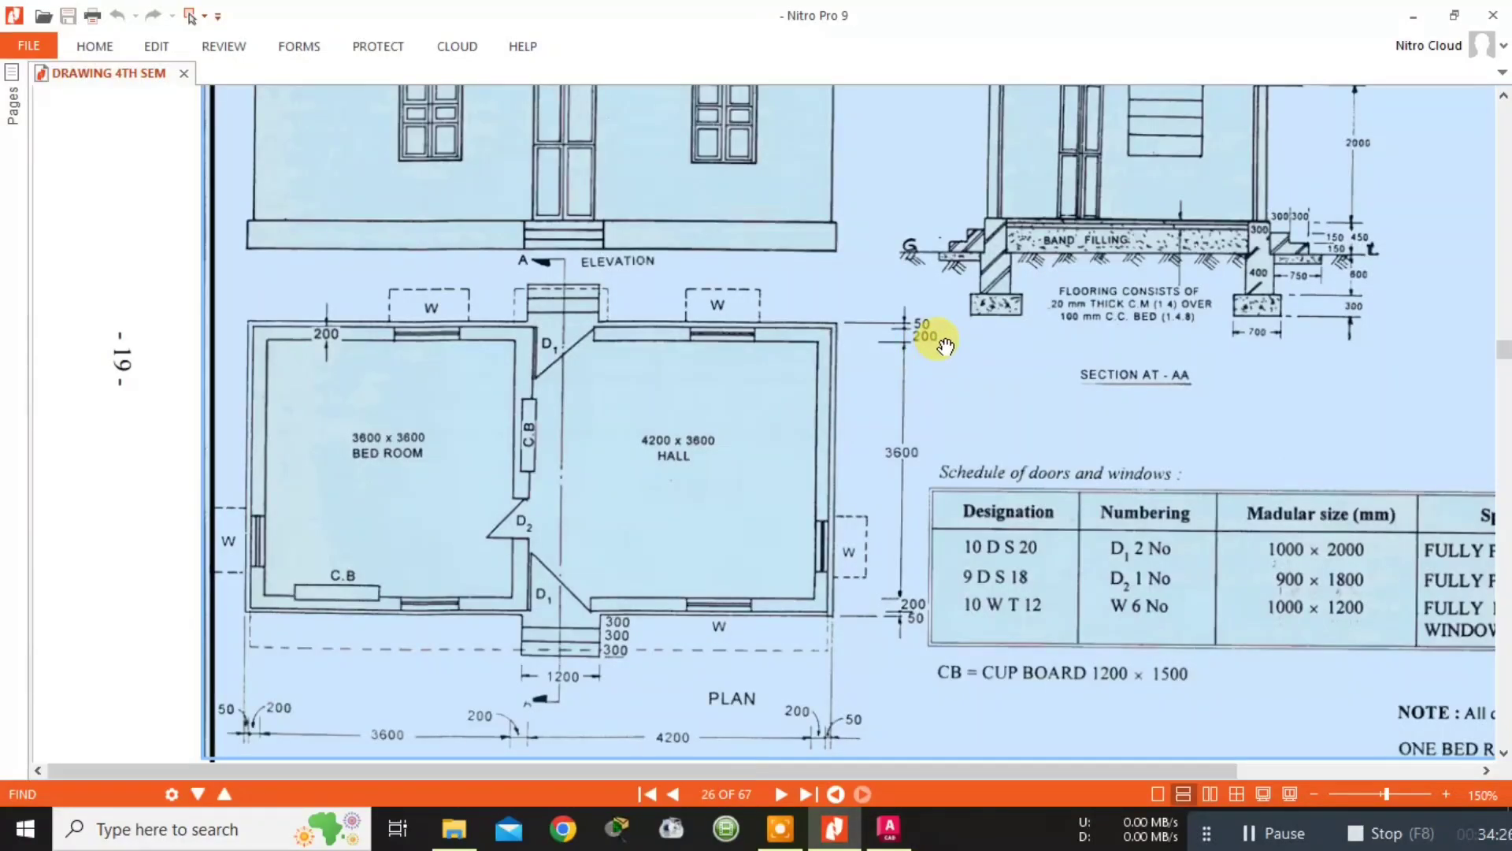
{"action": "key", "text": "alt+Tab"}
{"action": "middle_click_drag", "start_coordinate": [939, 341], "coordinate": [861, 428]}
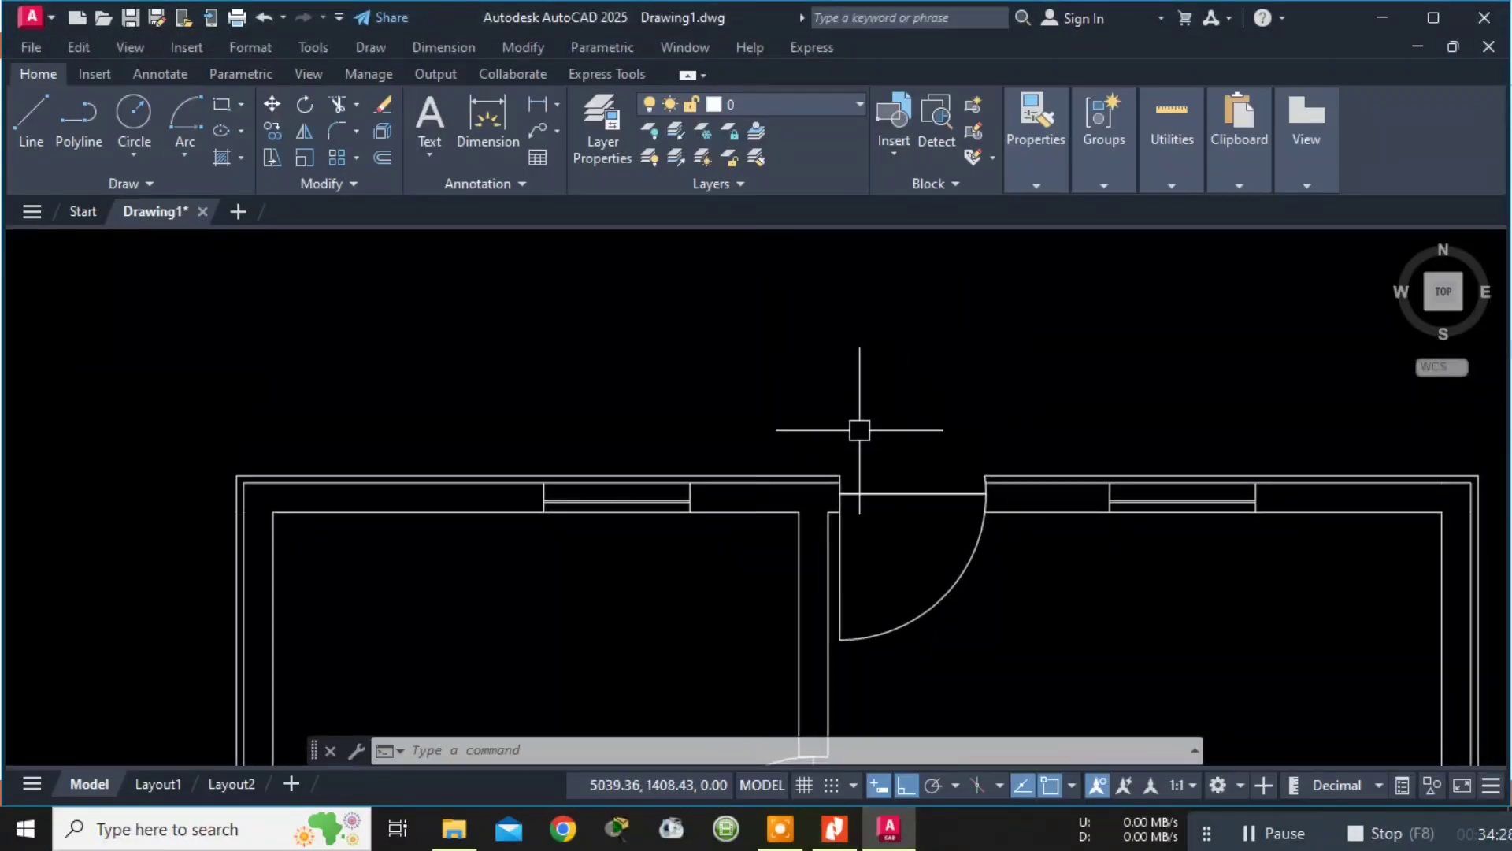
{"action": "scroll", "coordinate": [843, 420], "scroll_direction": "up", "scroll_amount": 2}
{"action": "key", "text": "Return"}
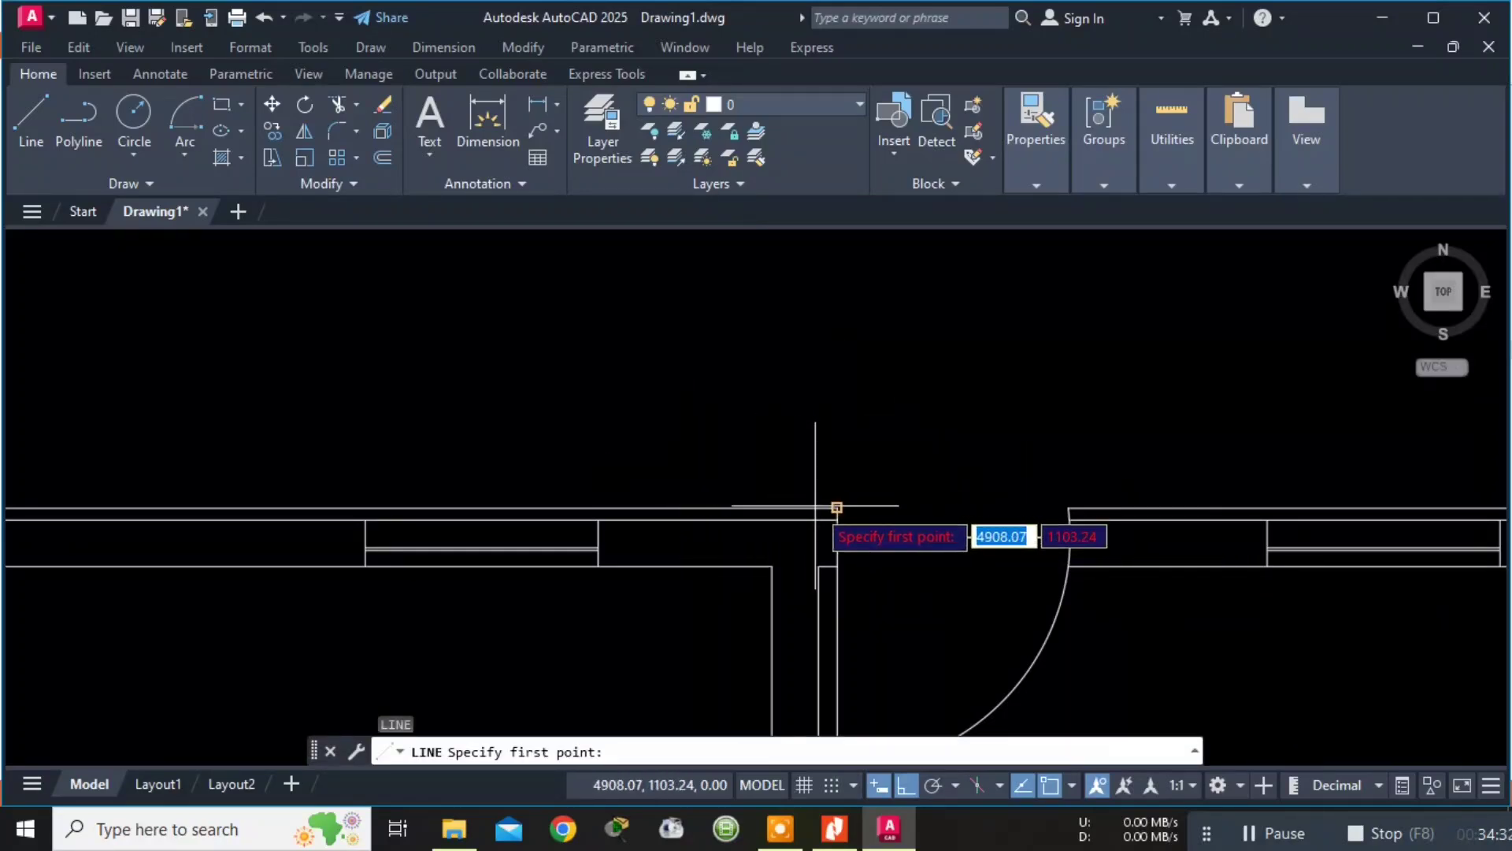
{"action": "scroll", "coordinate": [818, 507], "scroll_direction": "up", "scroll_amount": 3}
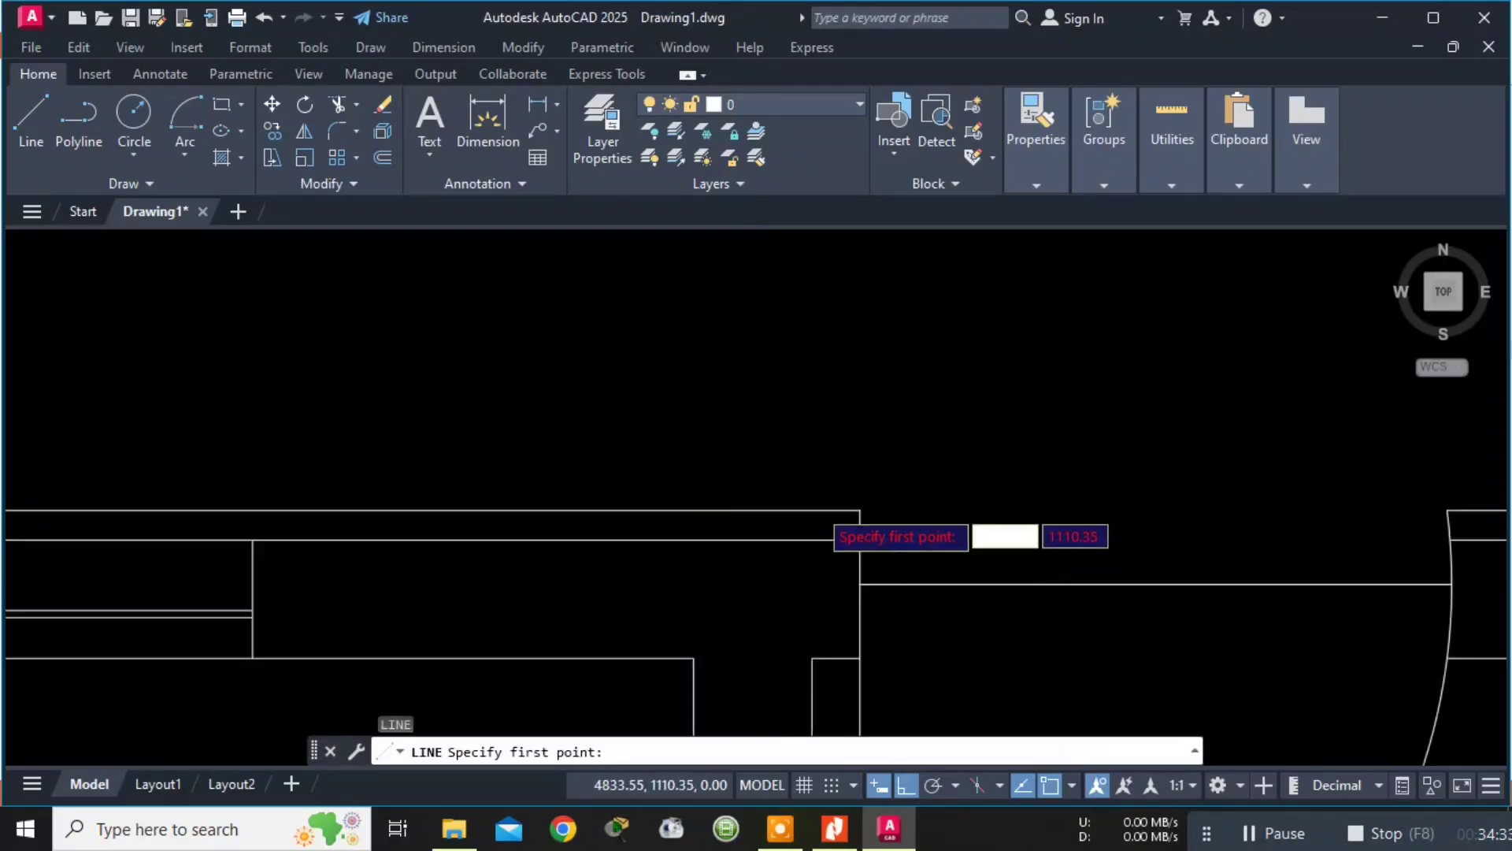
{"action": "left_click", "coordinate": [794, 518]}
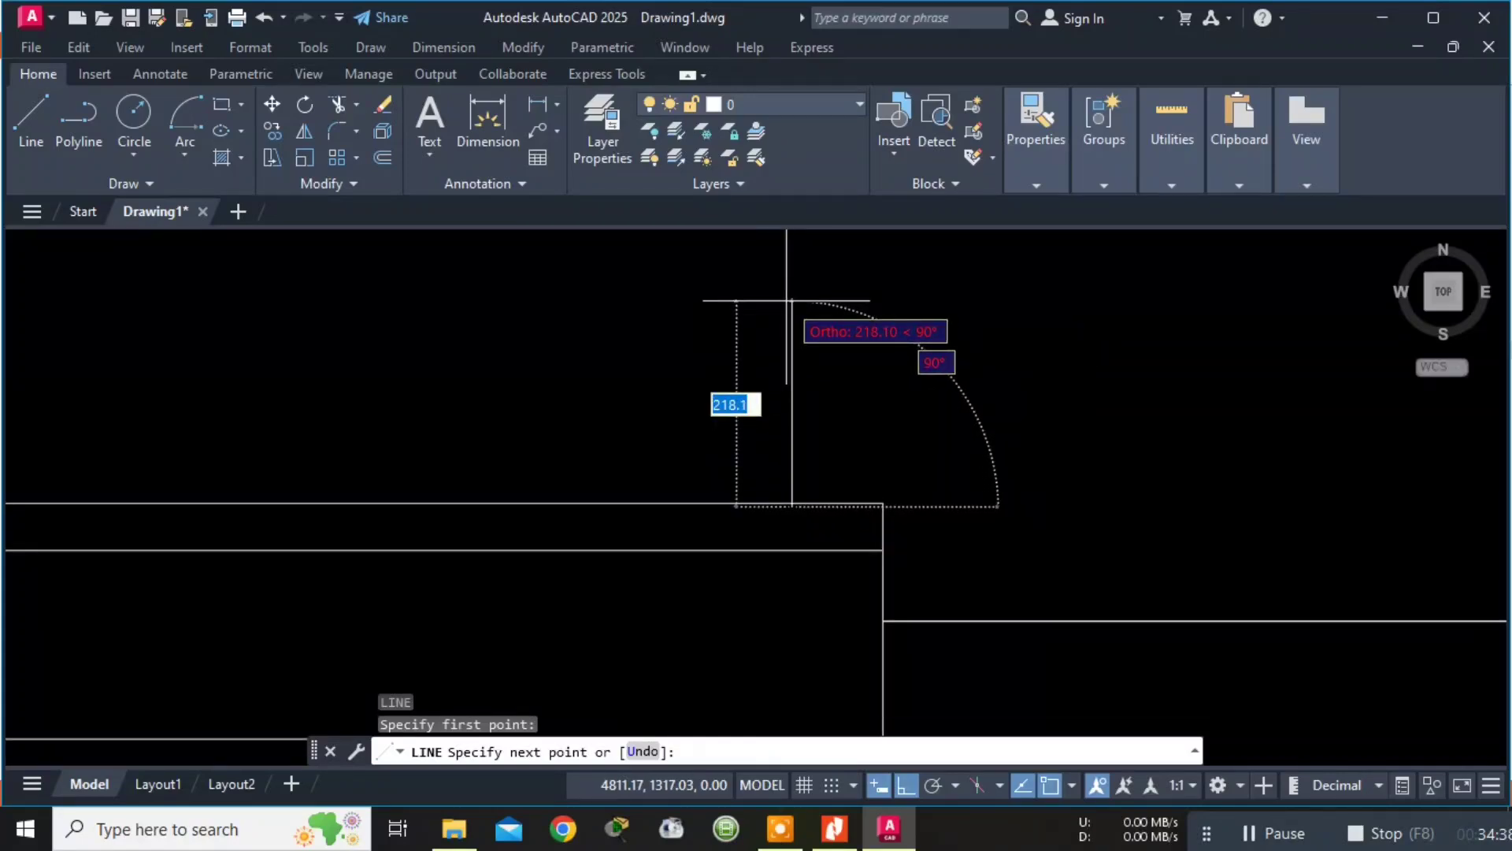
{"action": "type", "text": "900"}
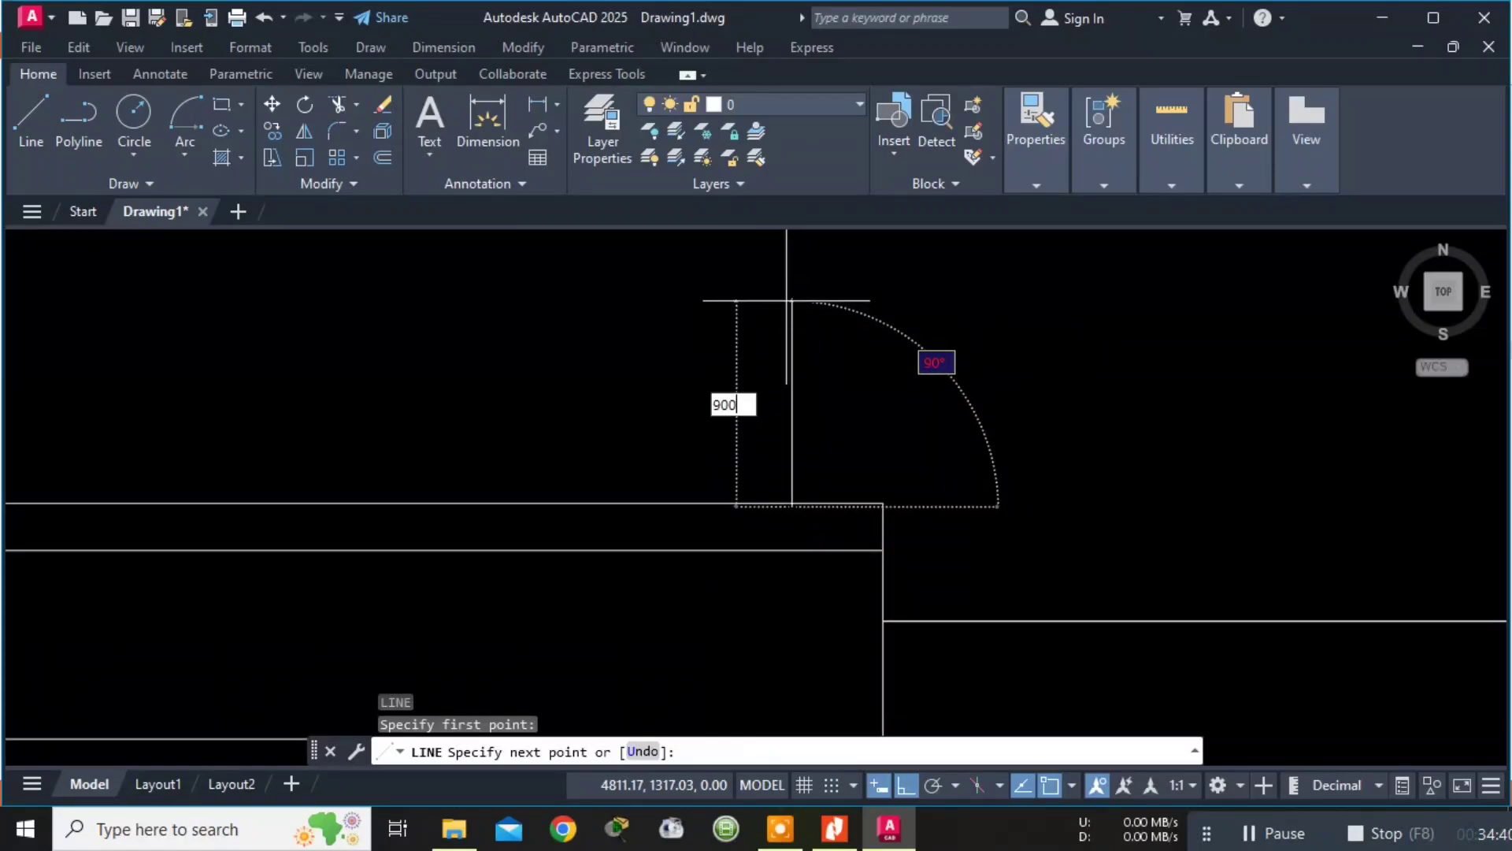
{"action": "key", "text": "Return"}
Continue the upper steps outline with a 1200 top edge to the right and a 900 right side down.
{"action": "middle_click_drag", "start_coordinate": [1028, 394], "coordinate": [740, 682]}
{"action": "scroll", "coordinate": [1057, 429], "scroll_direction": "down", "scroll_amount": 3}
{"action": "type", "text": "1"}
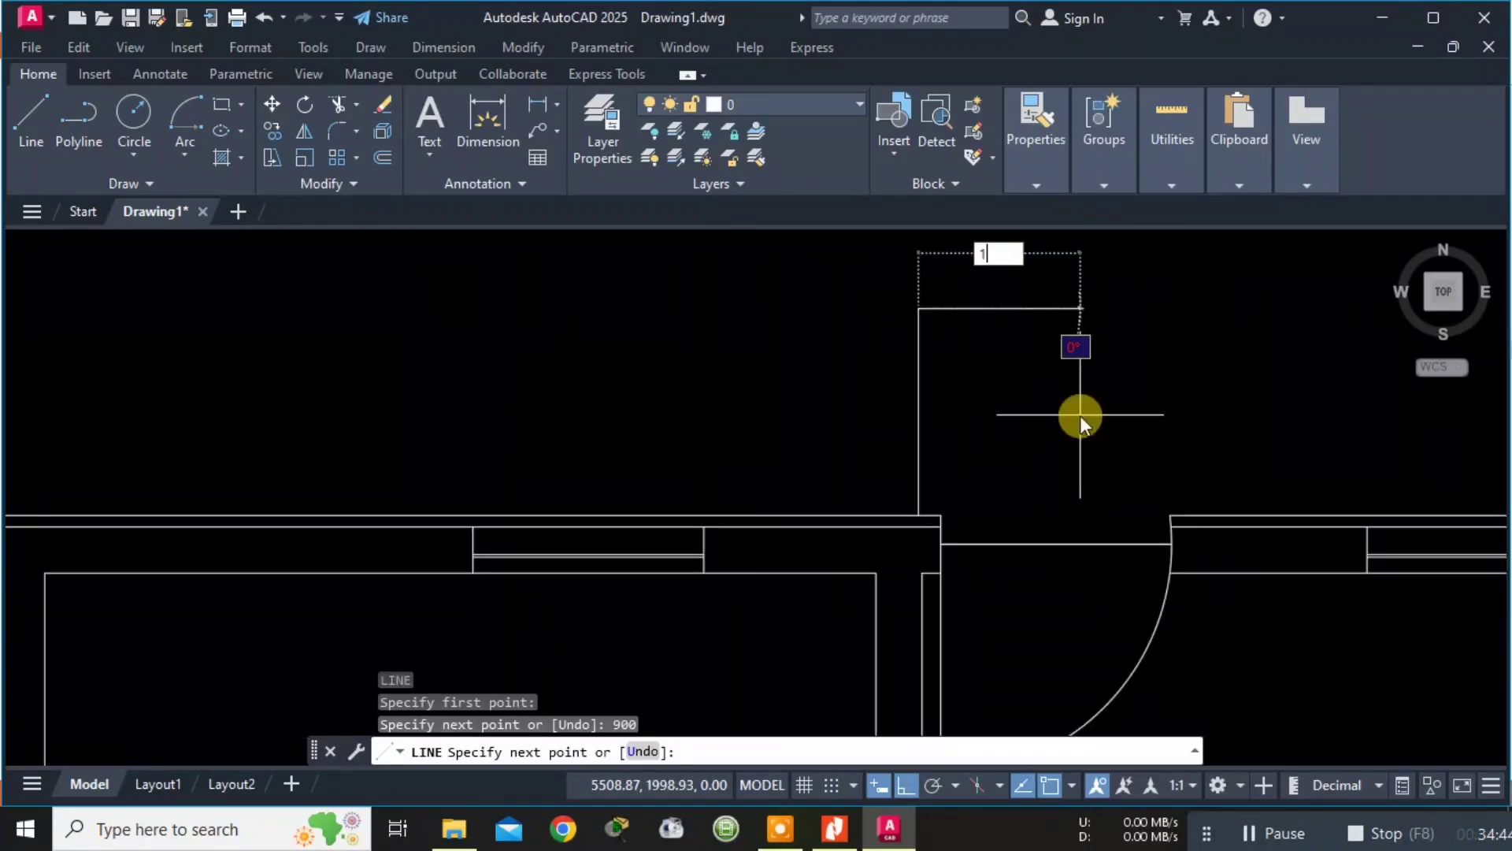
{"action": "type", "text": "200"}
{"action": "key", "text": "Return"}
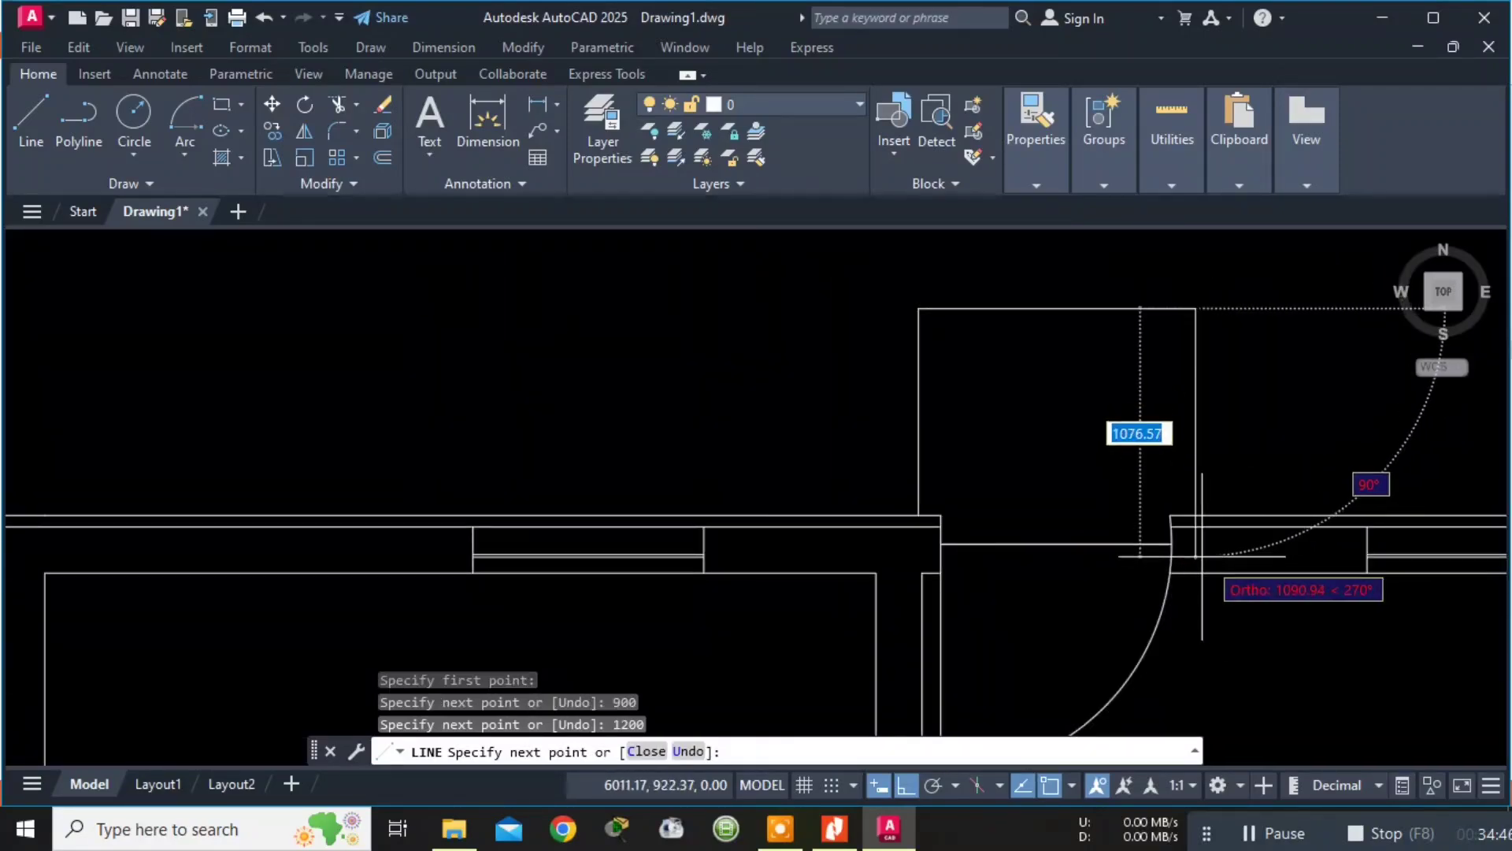
{"action": "type", "text": "900"}
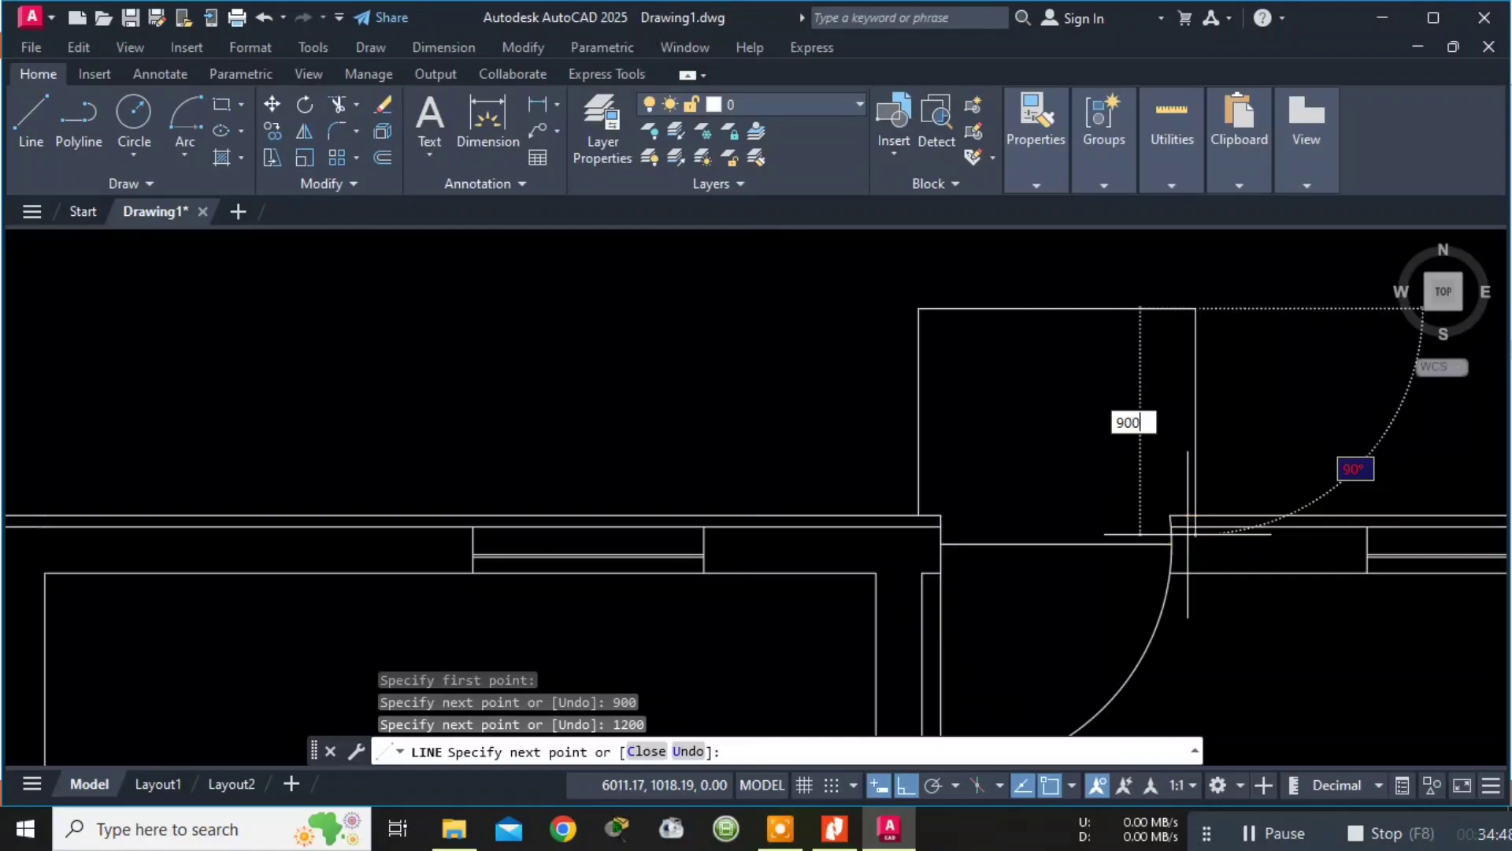
{"action": "key", "text": "Return"}
{"action": "key", "text": "Escape"}
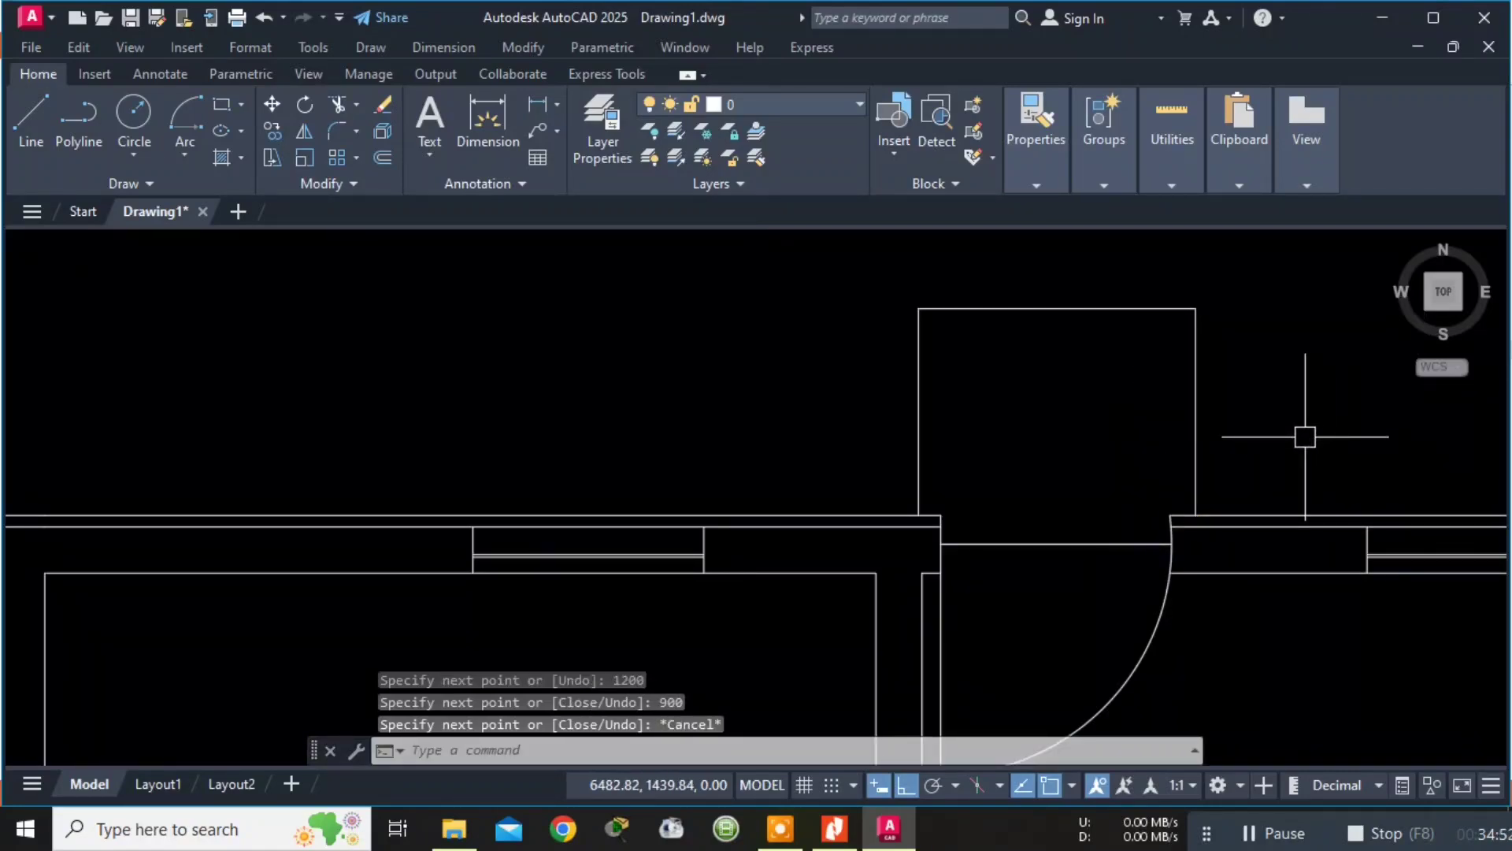
Offset the upper steps' top edge inward by 300, and offset that copy by 300 again to form the tread lines.
{"action": "type", "text": "OFFSET"}
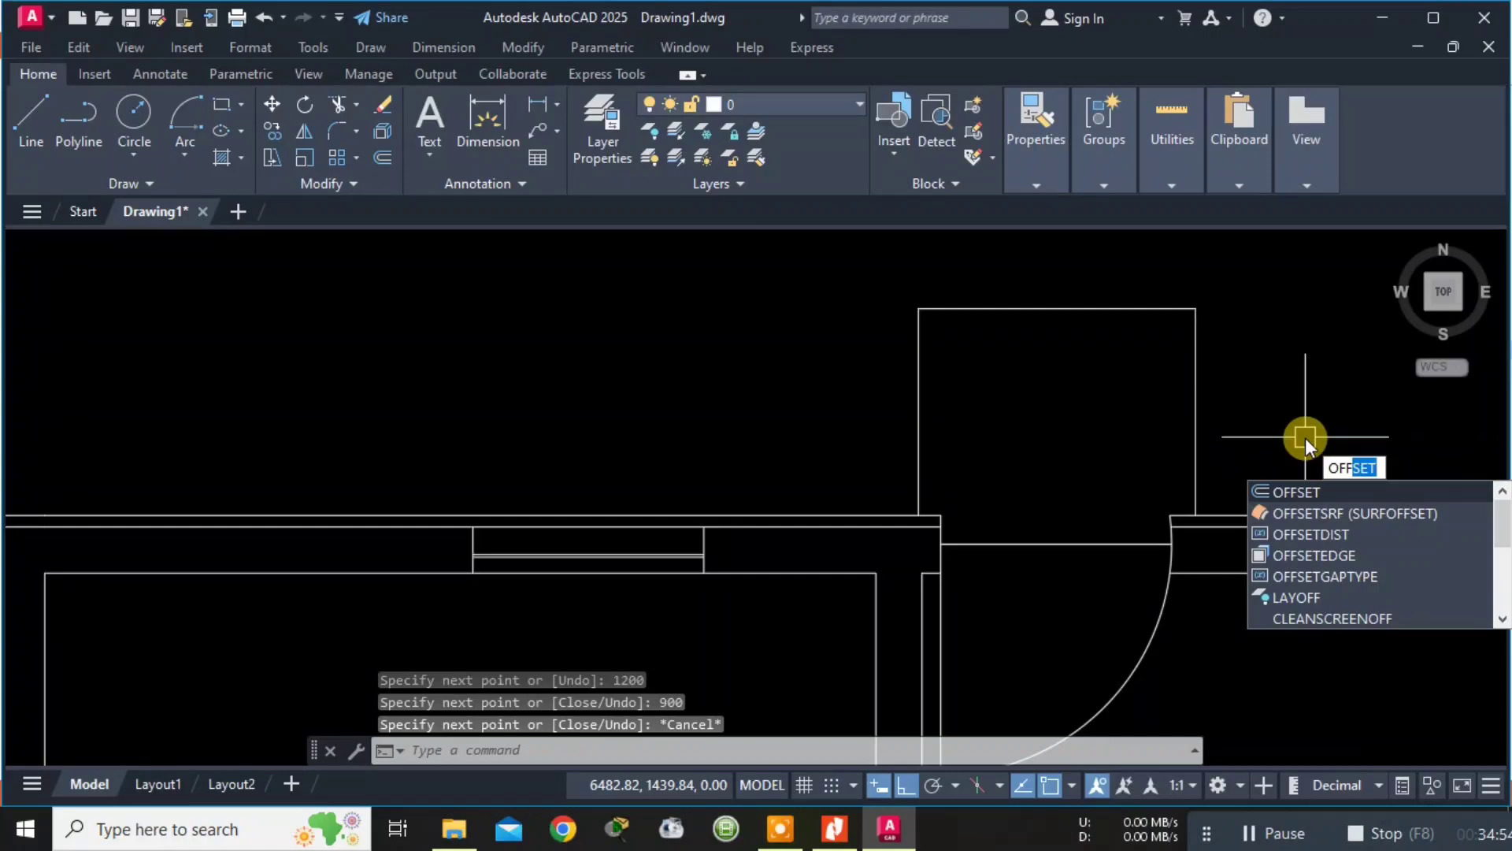
{"action": "key", "text": "Return"}
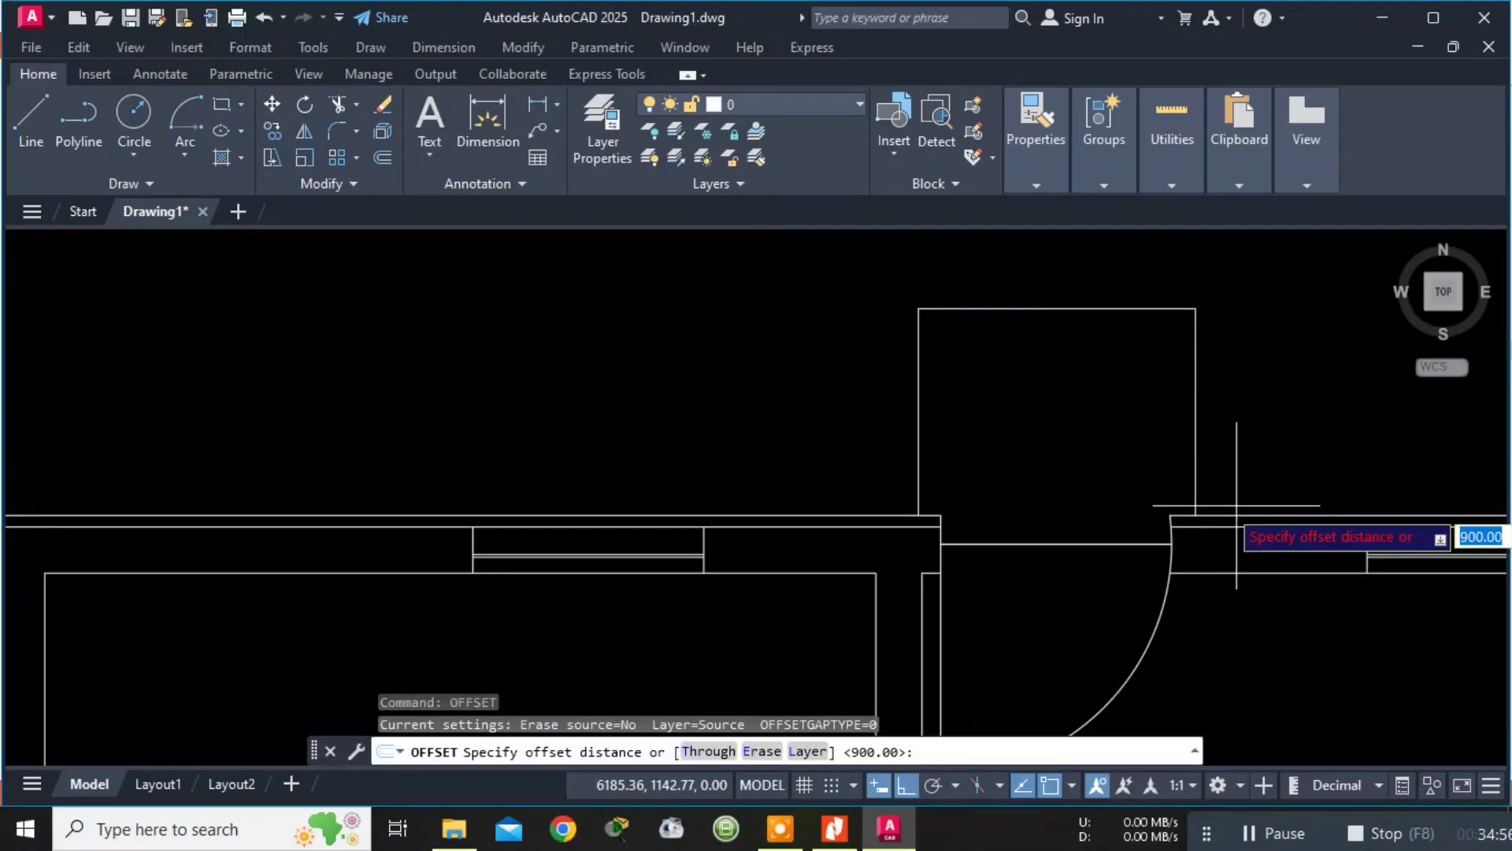
{"action": "key", "text": "Return"}
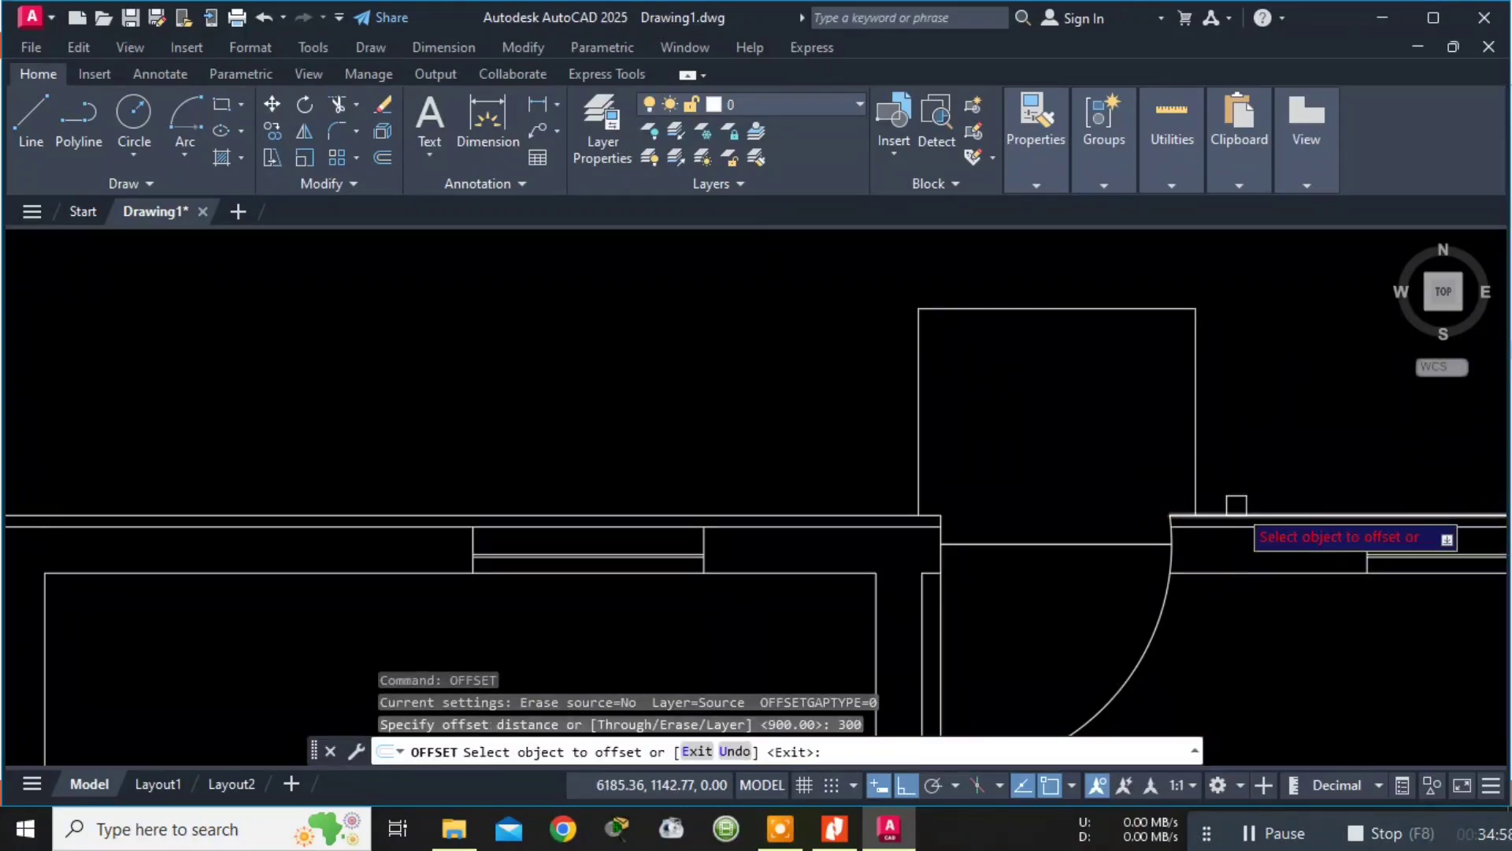
{"action": "left_click", "coordinate": [1088, 309]}
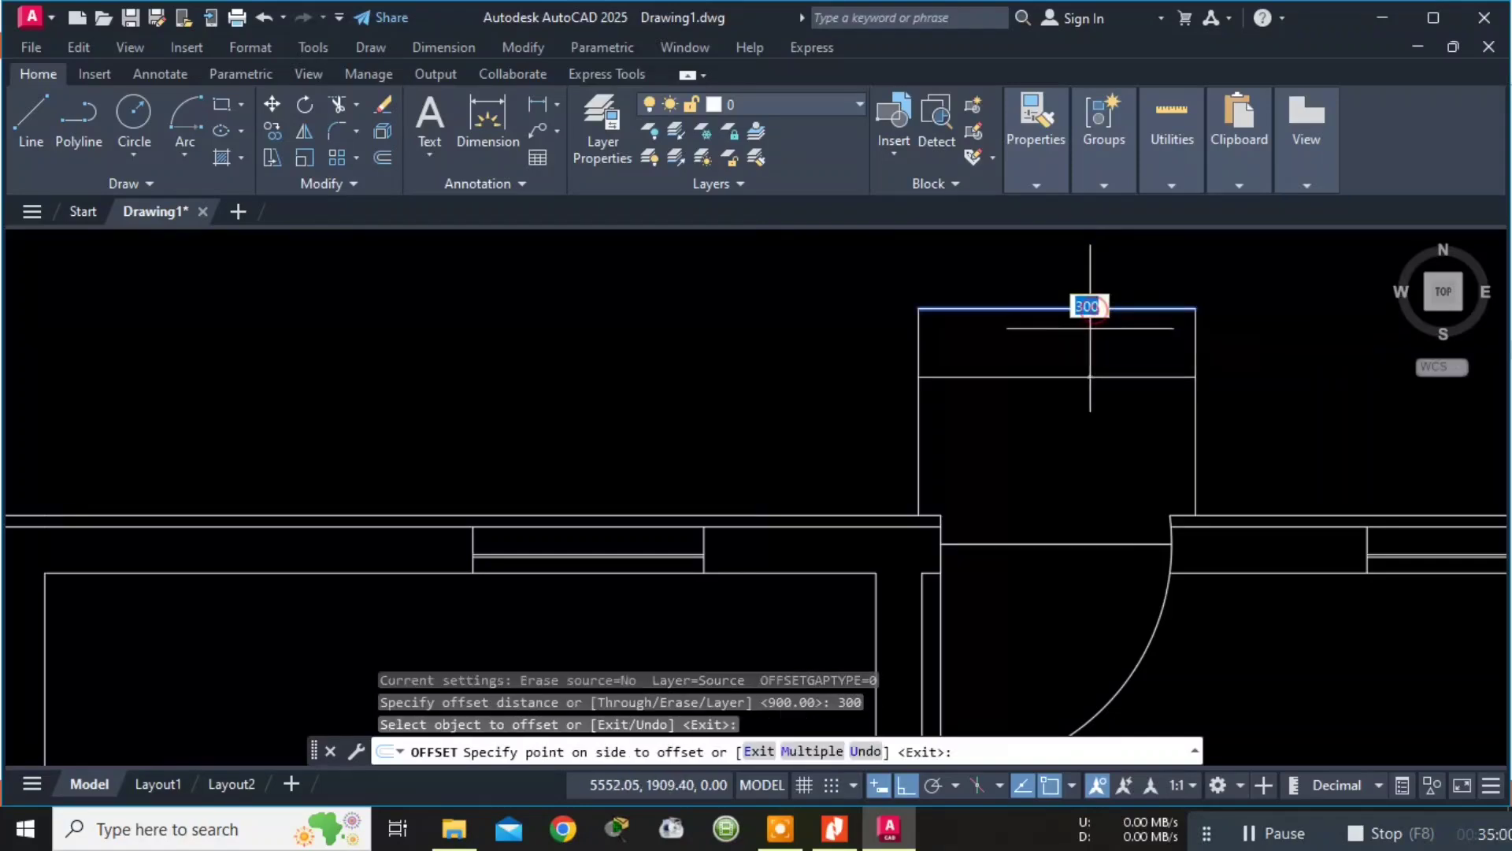
{"action": "left_click", "coordinate": [1086, 348]}
{"action": "left_click", "coordinate": [1088, 377]}
{"action": "left_click", "coordinate": [1077, 418]}
{"action": "key", "text": "Escape"}
{"action": "key", "text": "Escape"}
{"action": "key", "text": "Escape"}
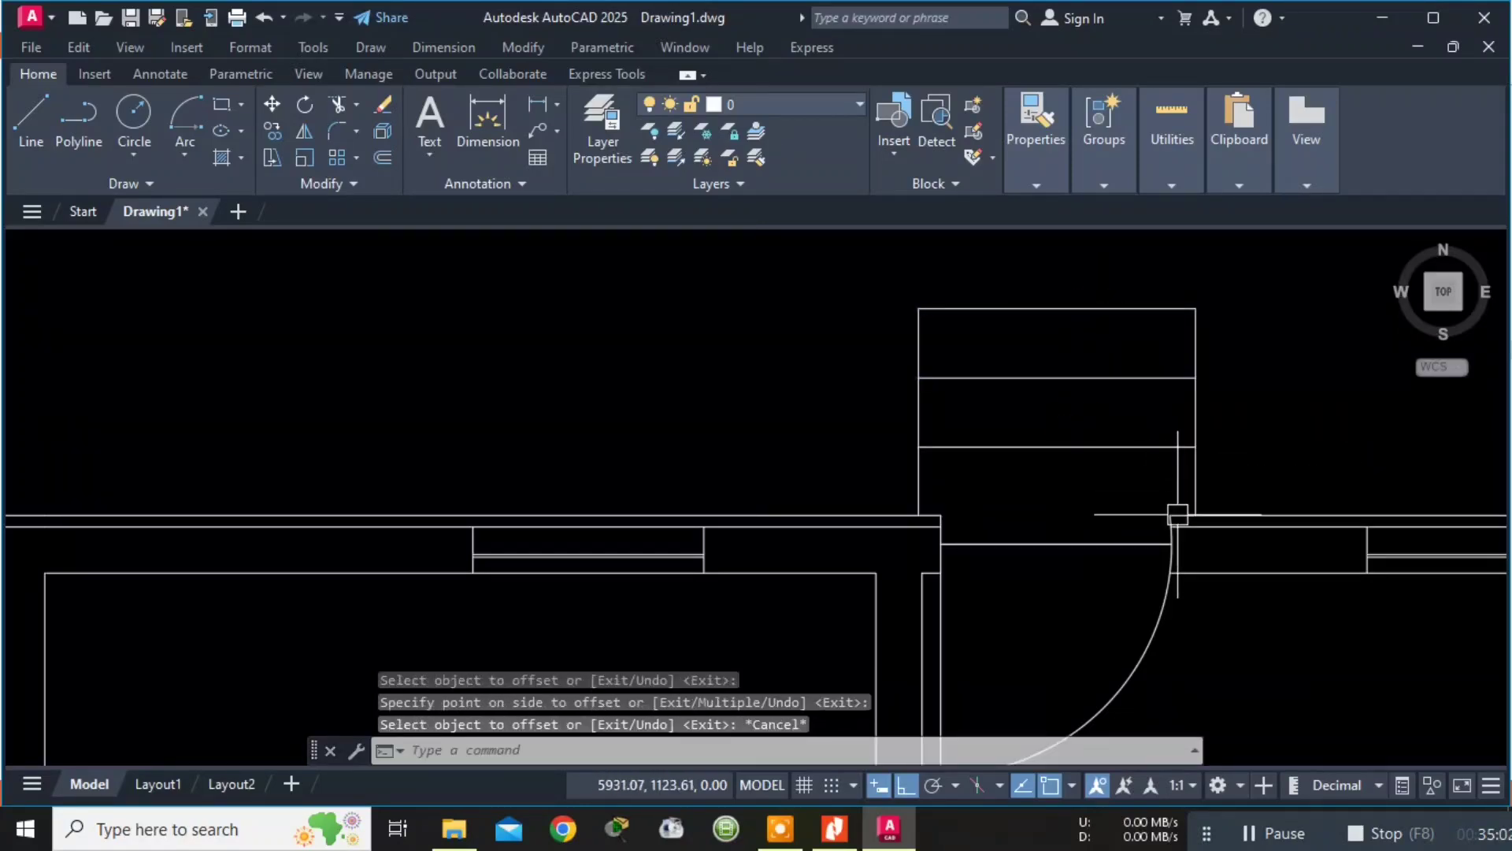
Trim the outer wall line and the jamb stub inside the upper steps outline on the right of the door.
{"action": "scroll", "coordinate": [1167, 533], "scroll_direction": "up", "scroll_amount": 4}
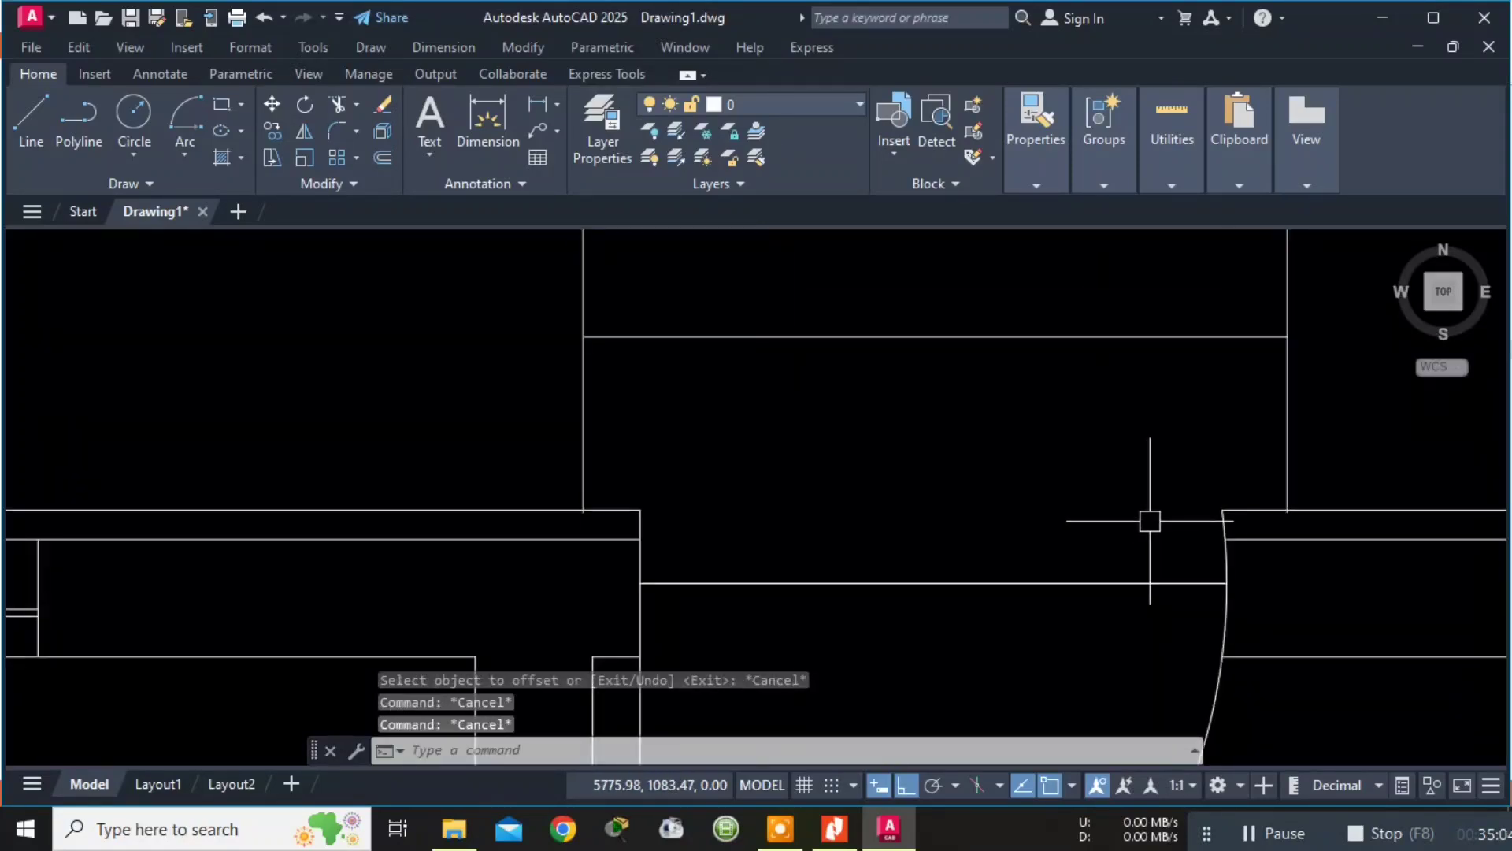
{"action": "key", "text": "Return"}
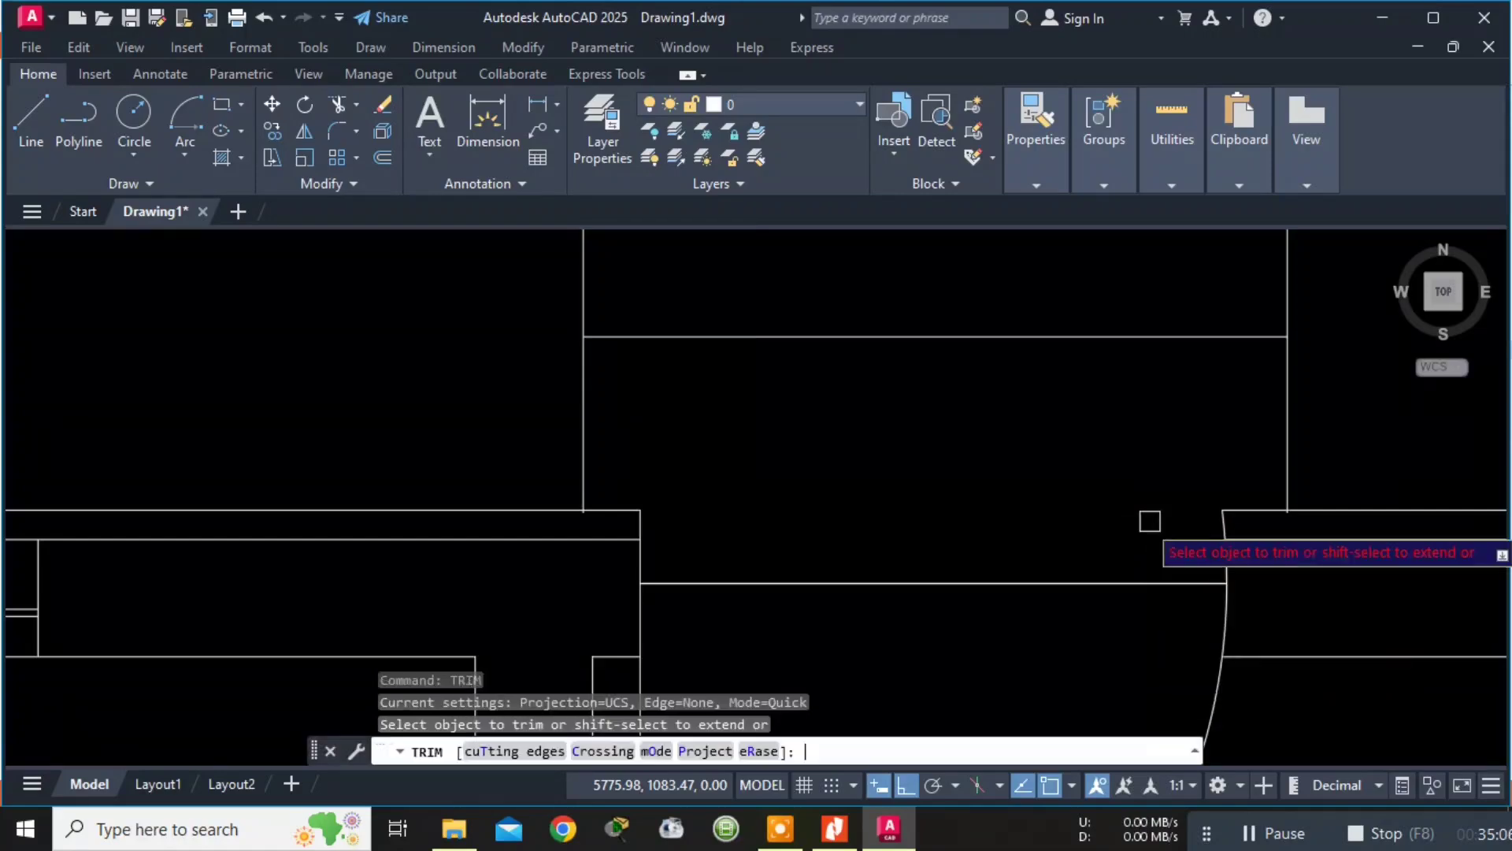
{"action": "left_click", "coordinate": [1251, 510]}
{"action": "left_click", "coordinate": [1225, 517]}
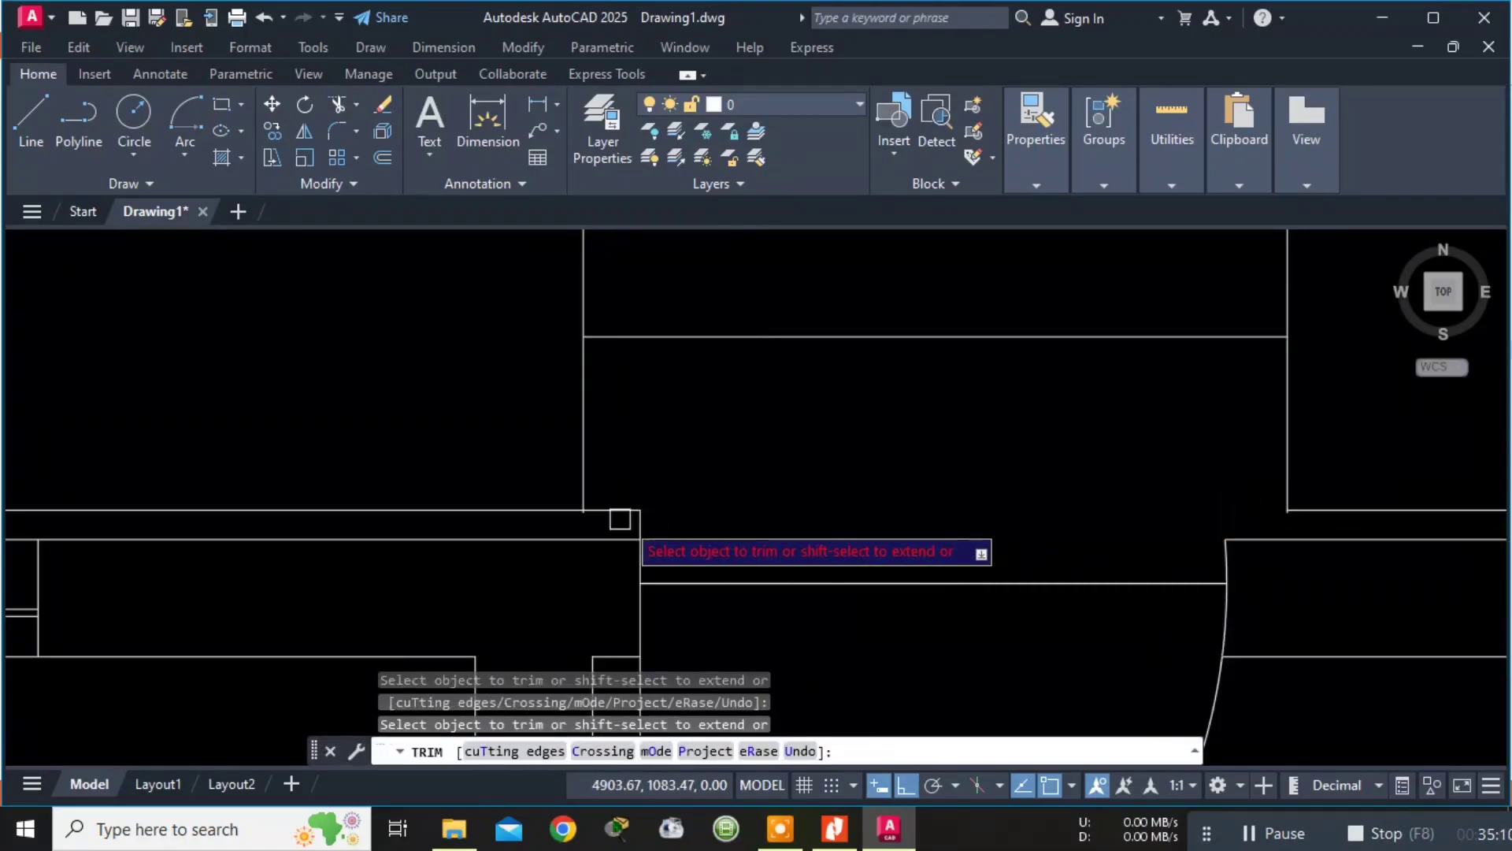
Trim the outer wall line, jamb stub and the left side line's overshoot on the left of the upper door.
{"action": "scroll", "coordinate": [587, 520], "scroll_direction": "up", "scroll_amount": 8}
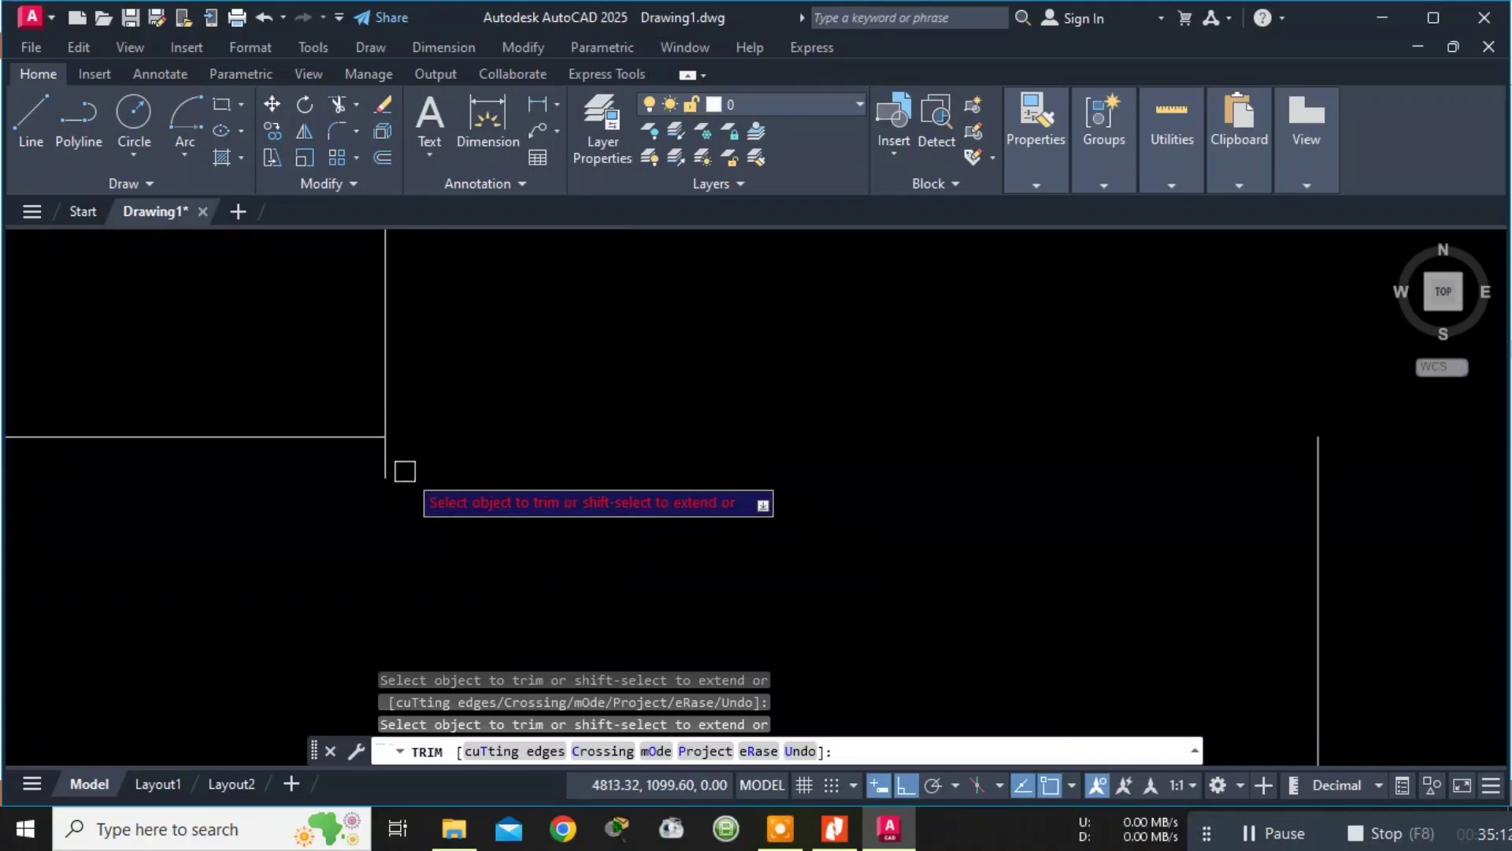
{"action": "scroll", "coordinate": [1410, 487], "scroll_direction": "down", "scroll_amount": 4}
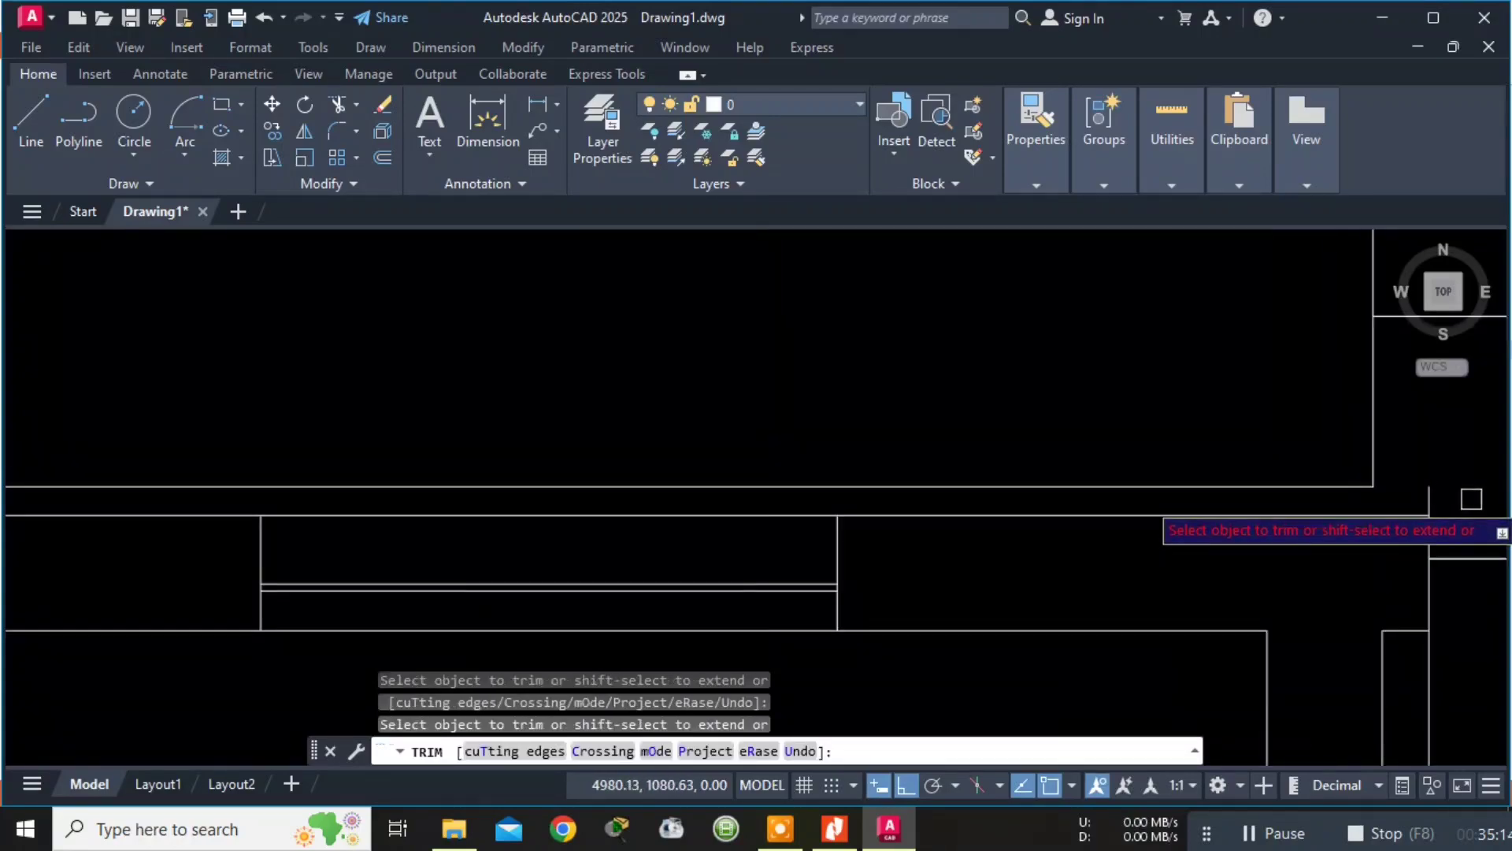
{"action": "middle_click_drag", "start_coordinate": [1472, 499], "coordinate": [1016, 449]}
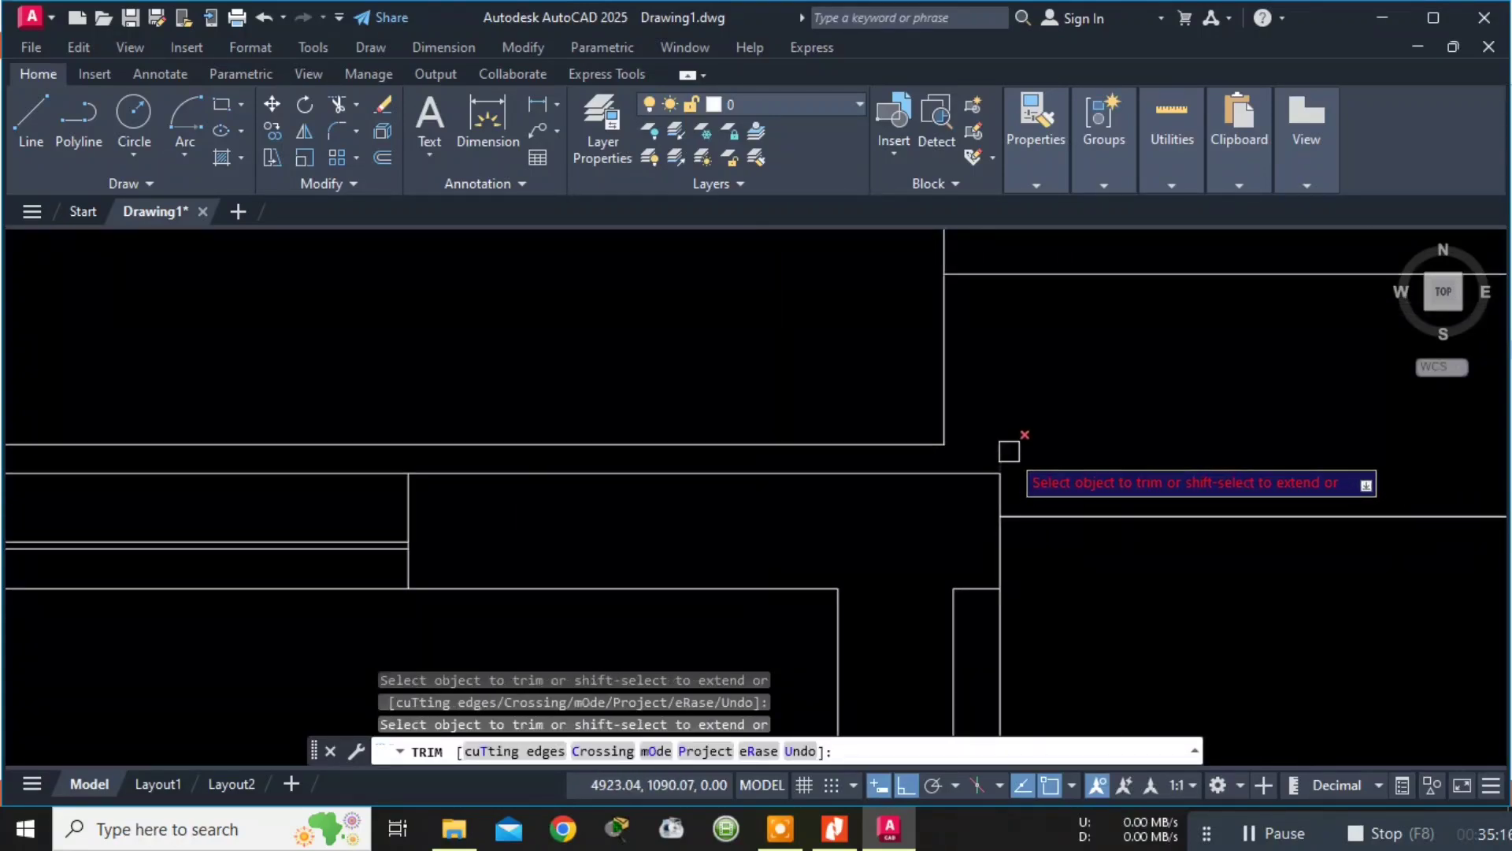
{"action": "scroll", "coordinate": [1229, 457], "scroll_direction": "down", "scroll_amount": 2}
{"action": "middle_click_drag", "start_coordinate": [1217, 439], "coordinate": [792, 446]}
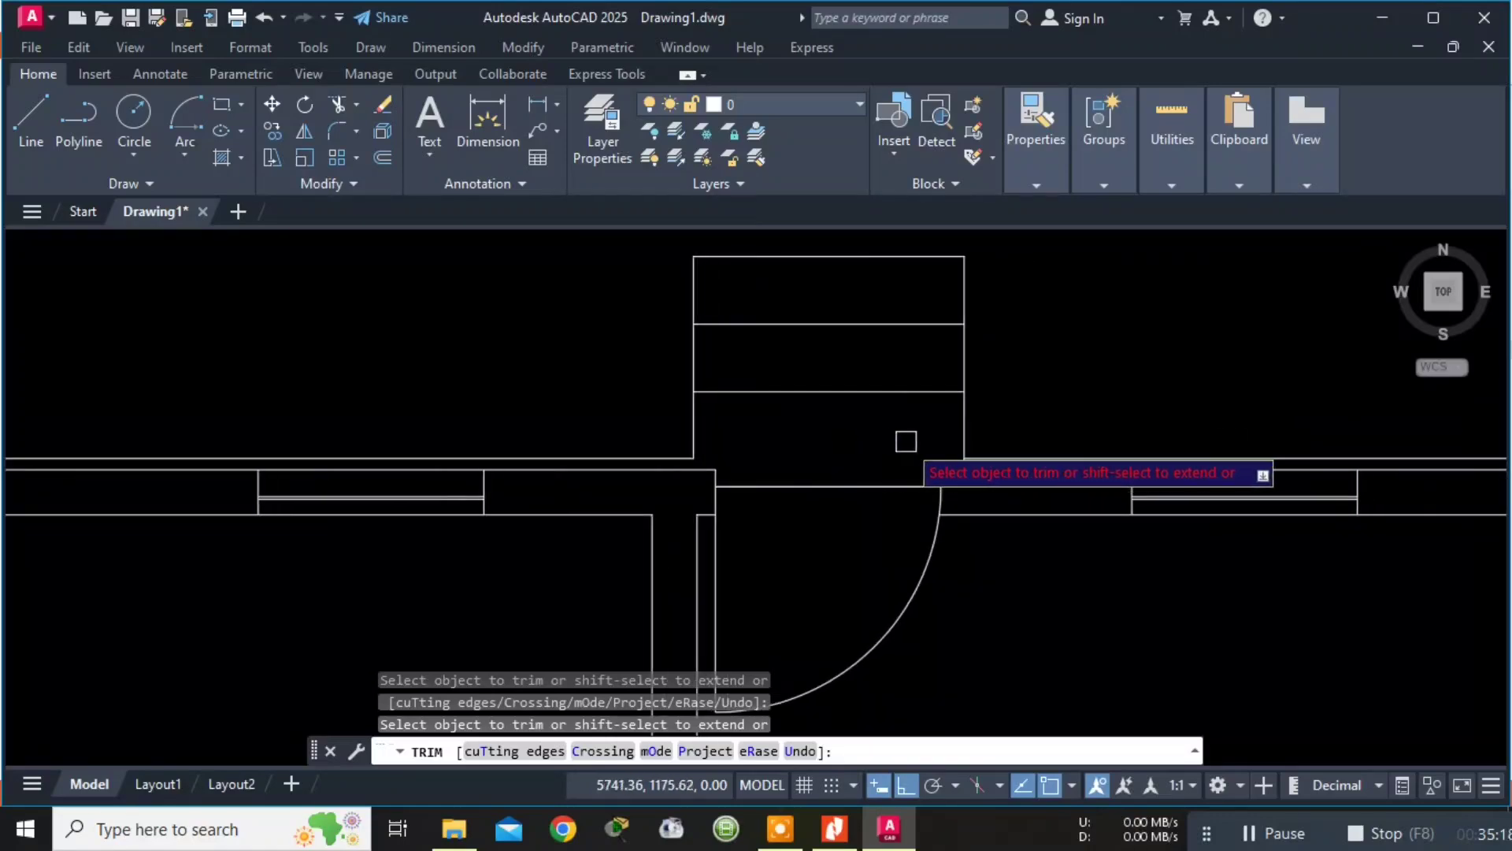
Trim the overshoot of the upper steps' right side line below the outer wall line.
{"action": "scroll", "coordinate": [926, 440], "scroll_direction": "up", "scroll_amount": 3}
{"action": "scroll", "coordinate": [1135, 523], "scroll_direction": "up", "scroll_amount": 5}
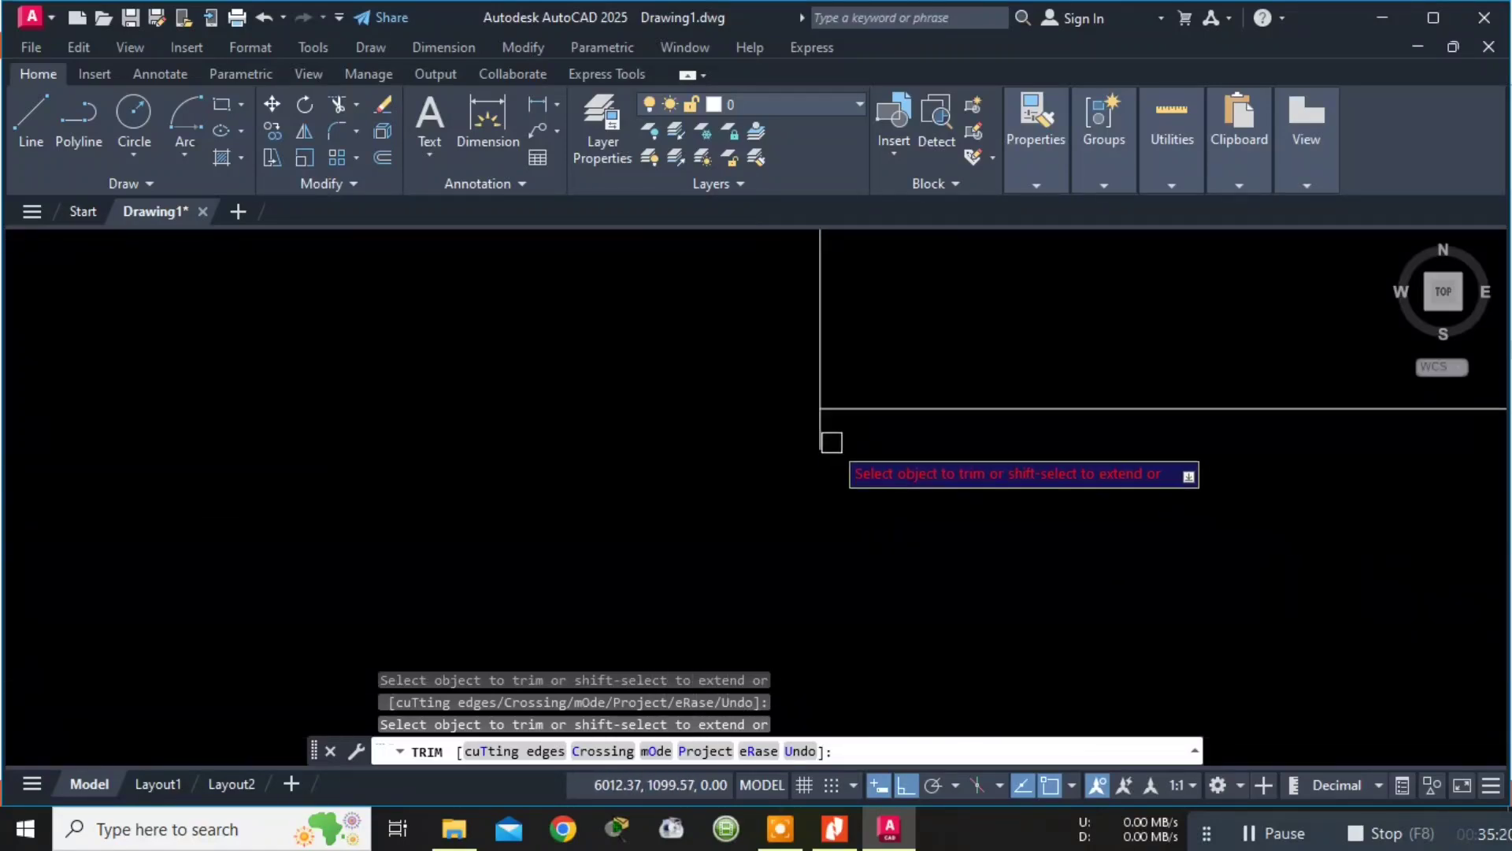
{"action": "left_click_drag", "start_coordinate": [830, 442], "coordinate": [817, 436]}
{"action": "scroll", "coordinate": [1000, 638], "scroll_direction": "down", "scroll_amount": 5}
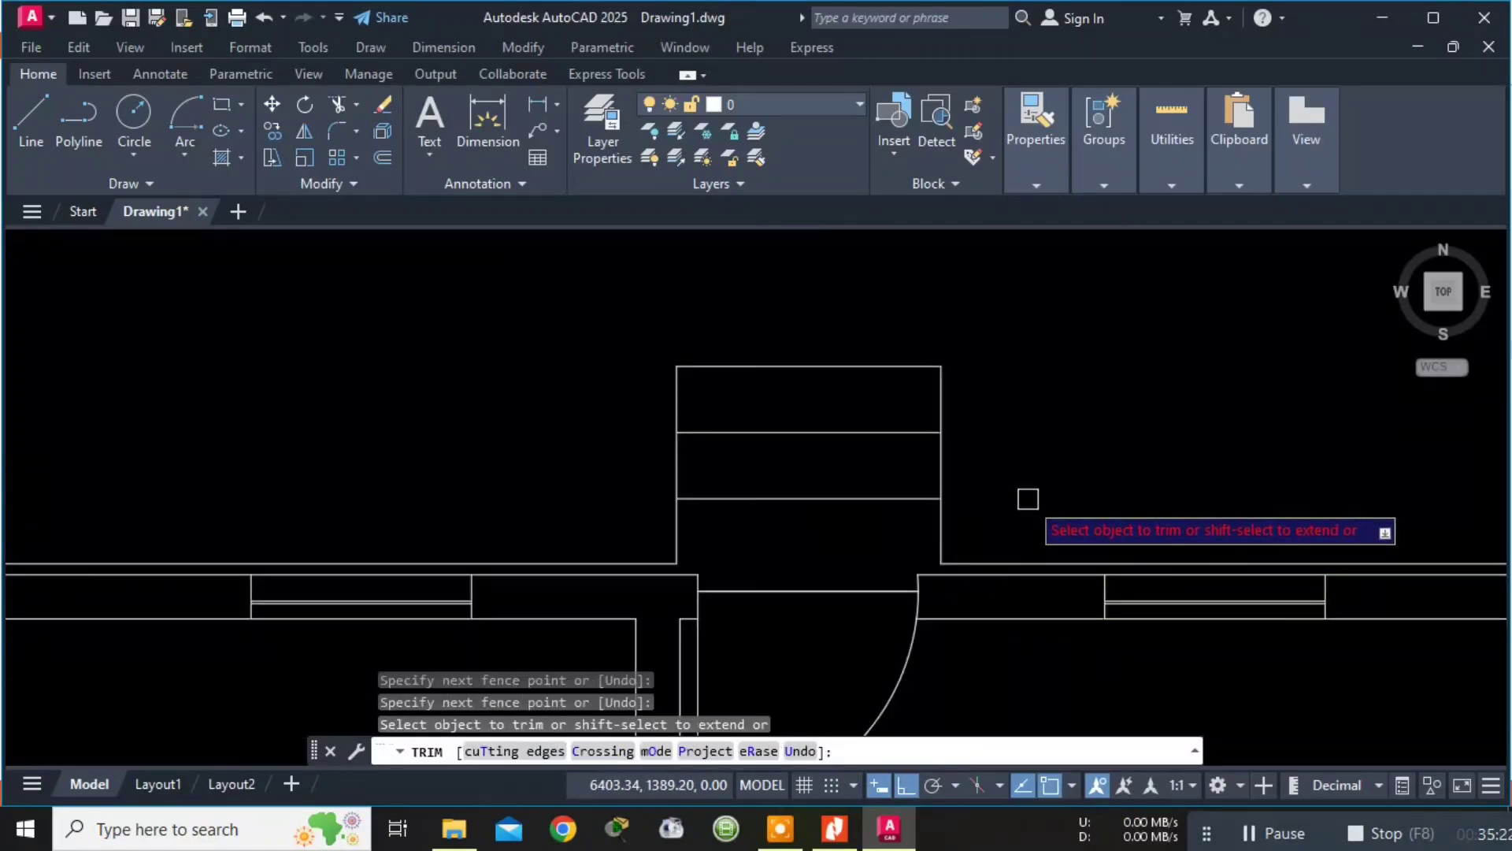
Compare the whole floor plan with the plan view on the reference sheet and finish trimming.
{"action": "scroll", "coordinate": [1030, 497], "scroll_direction": "down", "scroll_amount": 2}
{"action": "scroll", "coordinate": [1056, 461], "scroll_direction": "down", "scroll_amount": 6}
{"action": "scroll", "coordinate": [1077, 442], "scroll_direction": "up", "scroll_amount": 2}
{"action": "middle_click_drag", "start_coordinate": [1074, 440], "coordinate": [1012, 334]}
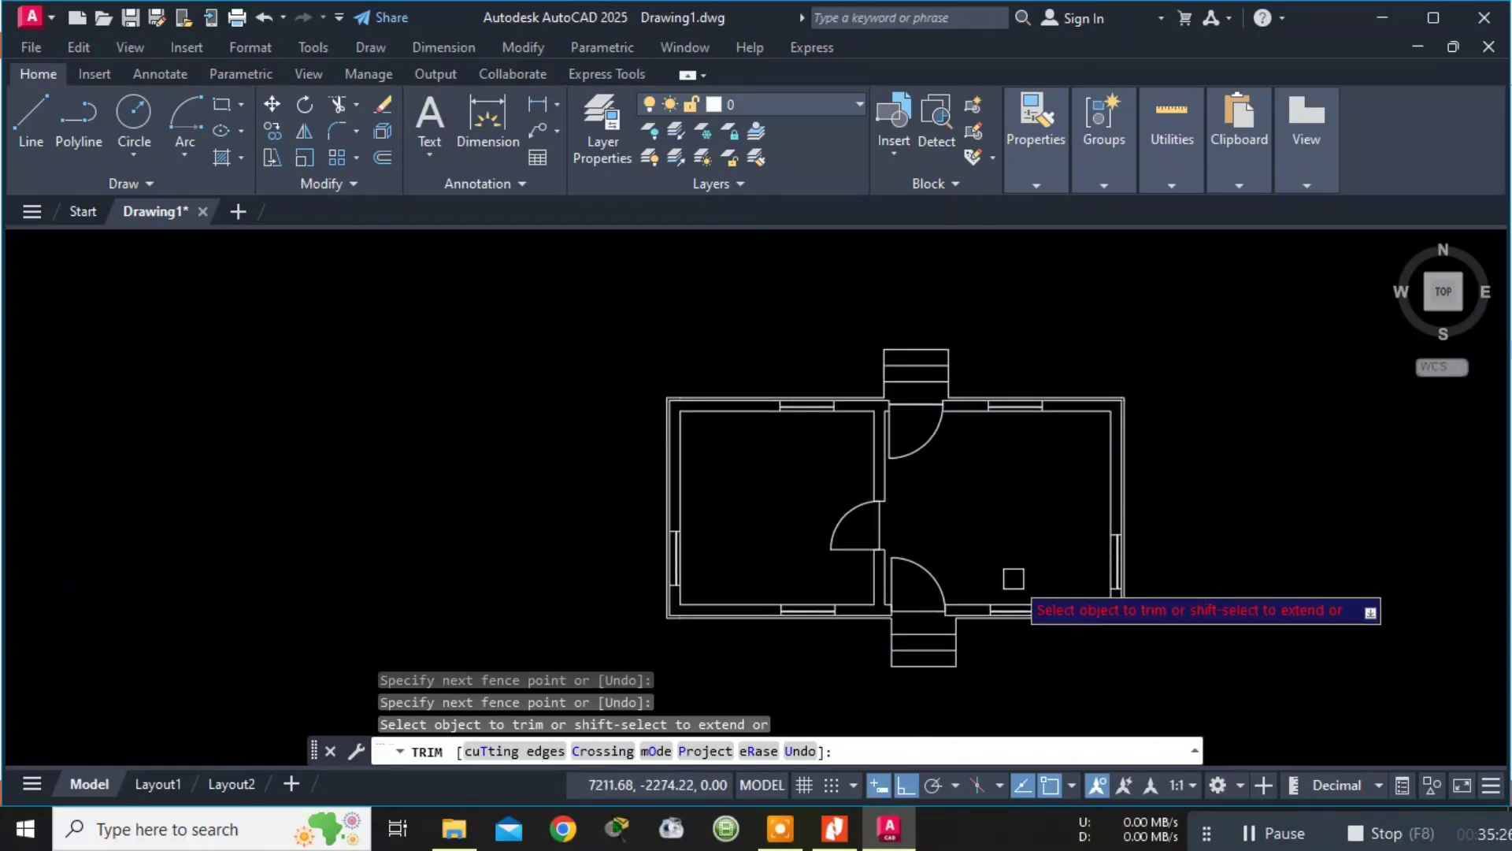
{"action": "key", "text": "alt+Tab"}
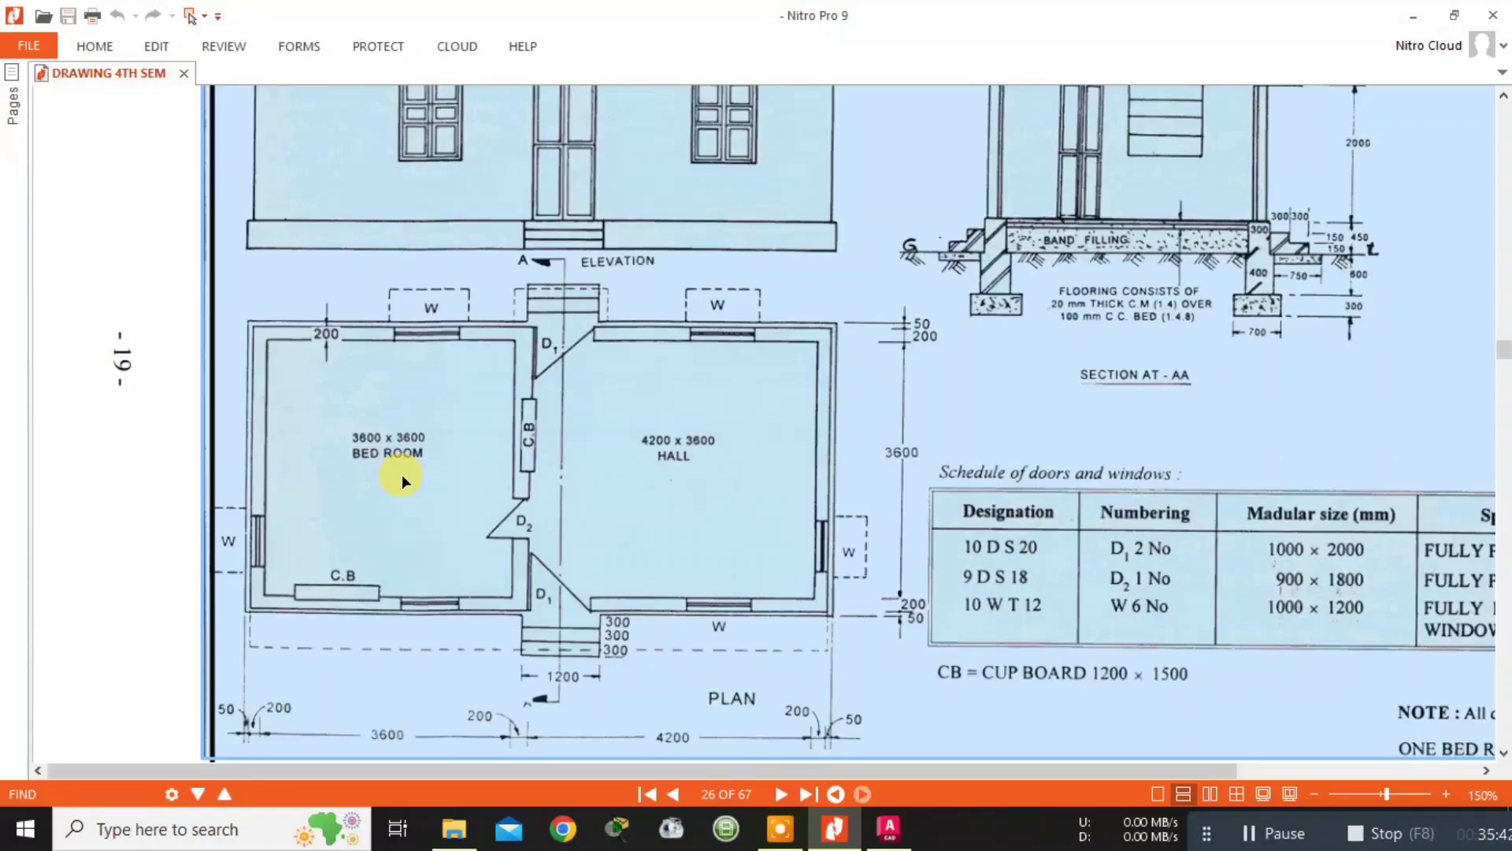
{"action": "key", "text": "alt+Tab"}
{"action": "scroll", "coordinate": [855, 453], "scroll_direction": "up", "scroll_amount": 2}
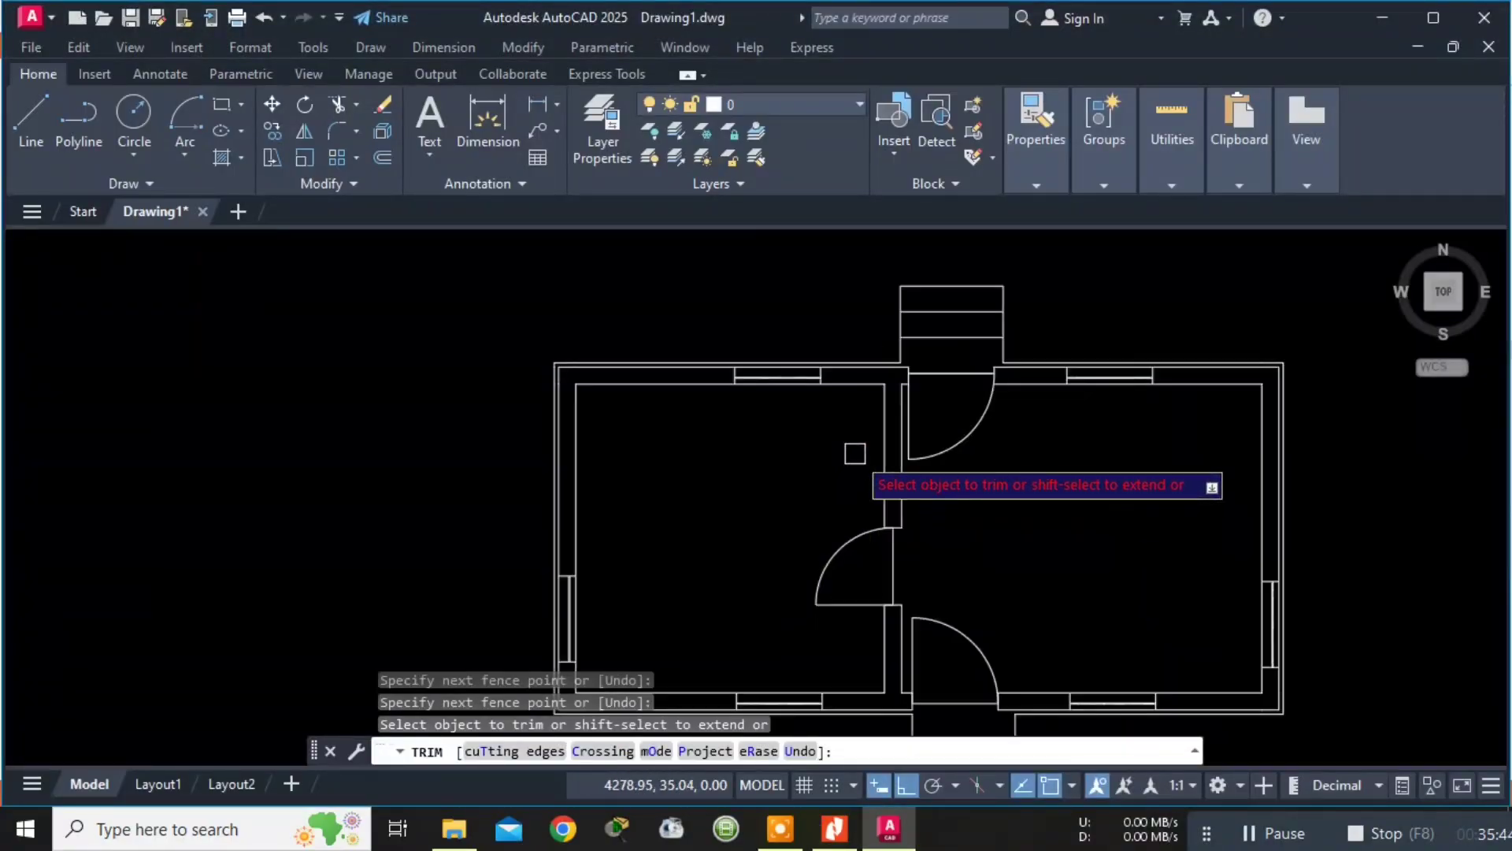
{"action": "scroll", "coordinate": [854, 454], "scroll_direction": "down", "scroll_amount": 2}
{"action": "key", "text": "Escape"}
{"action": "key", "text": "Escape"}
{"action": "key", "text": "Escape"}
{"action": "key", "text": "Escape"}
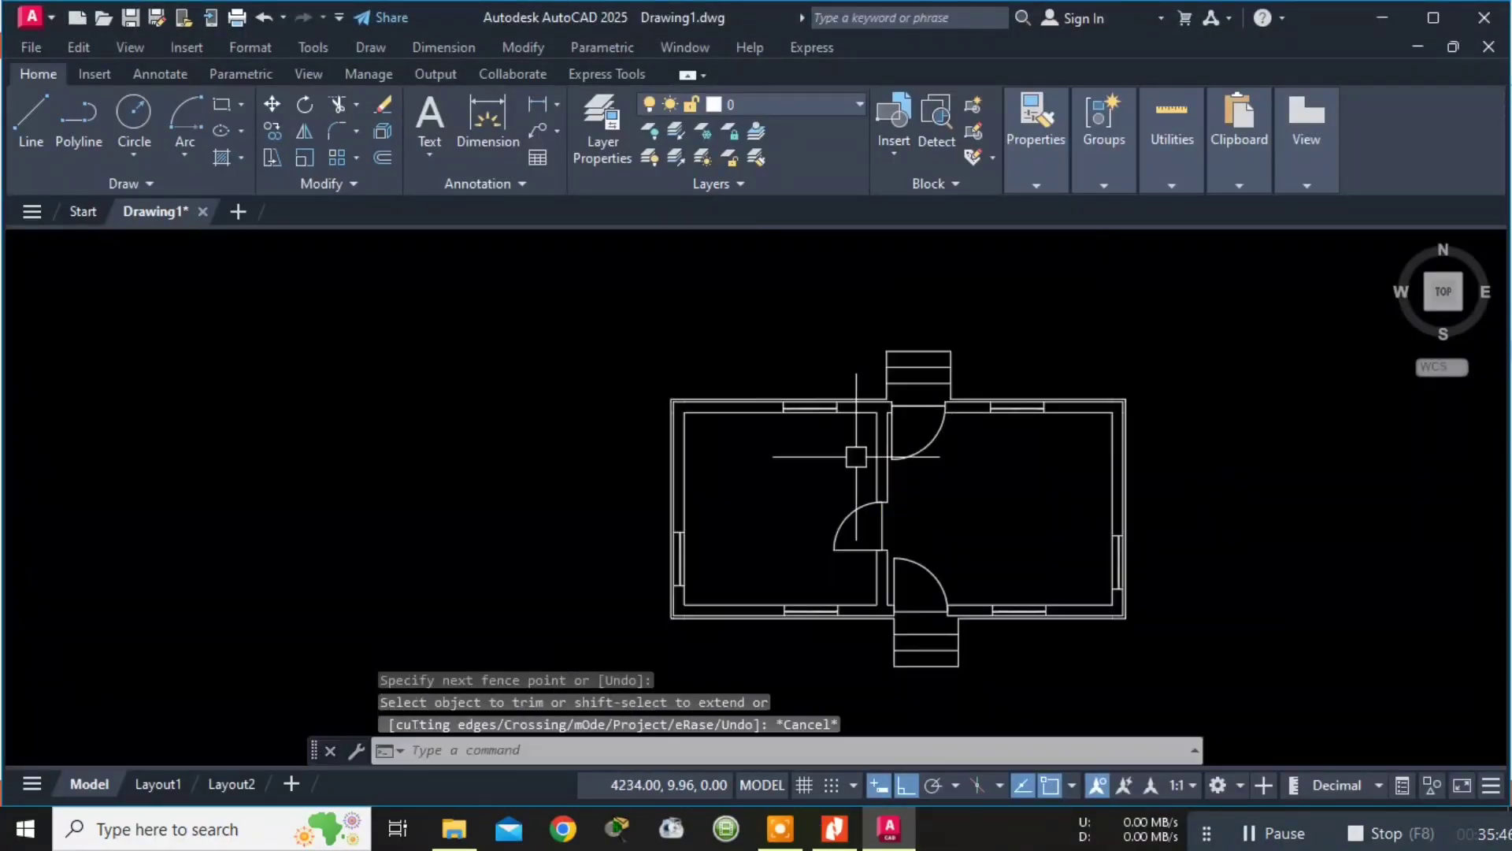
Dimension the horizontal gap between the two outermost wall lines at the plan's upper-left corner, placing the dimension above the wall.
{"action": "scroll", "coordinate": [893, 496], "scroll_direction": "up", "scroll_amount": 2}
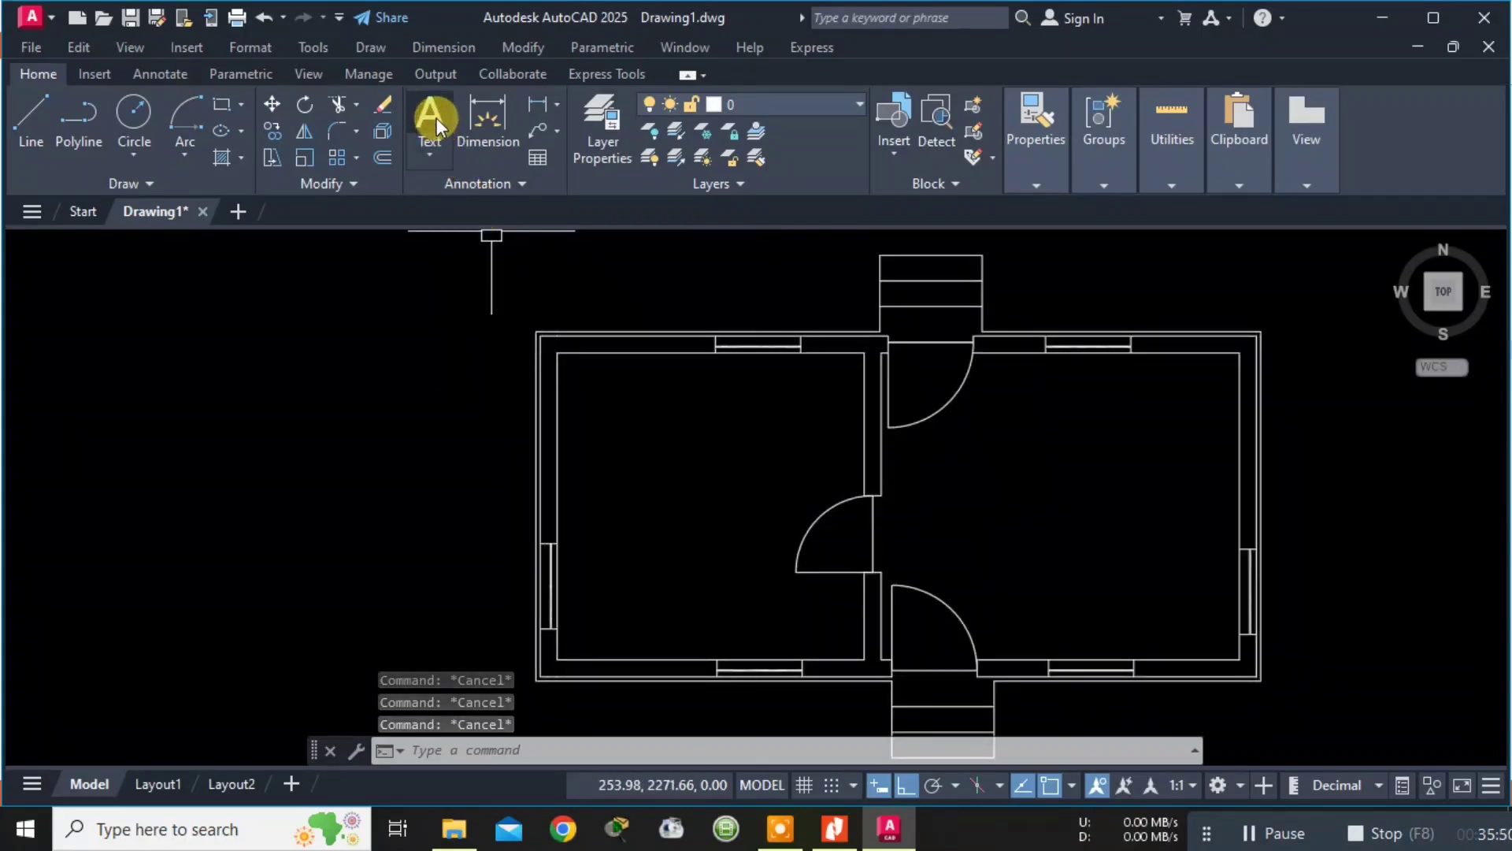
{"action": "left_click", "coordinate": [485, 106]}
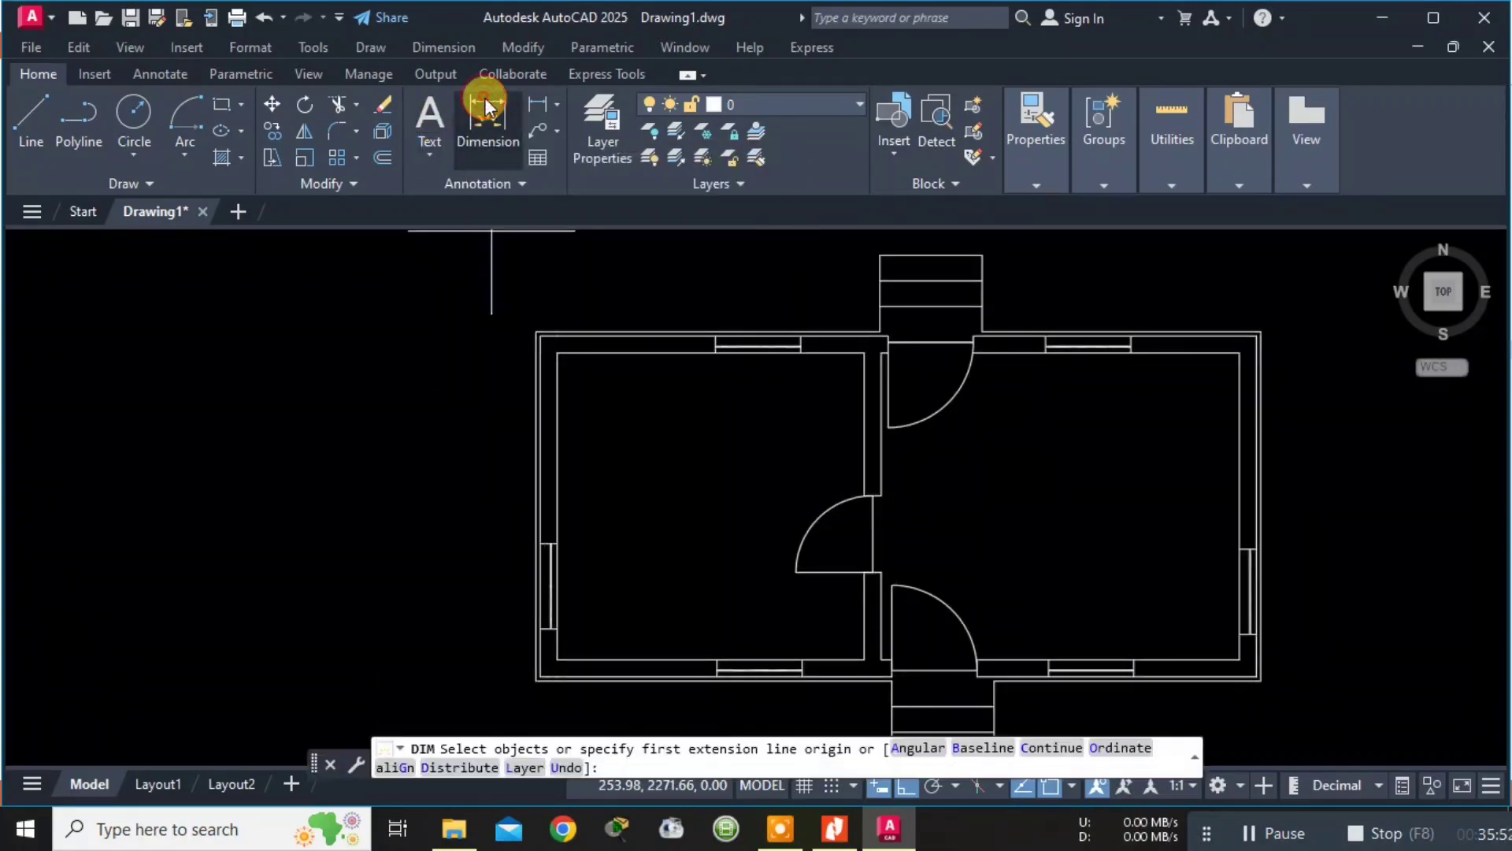
{"action": "scroll", "coordinate": [544, 346], "scroll_direction": "up", "scroll_amount": 3}
{"action": "scroll", "coordinate": [549, 358], "scroll_direction": "up", "scroll_amount": 2}
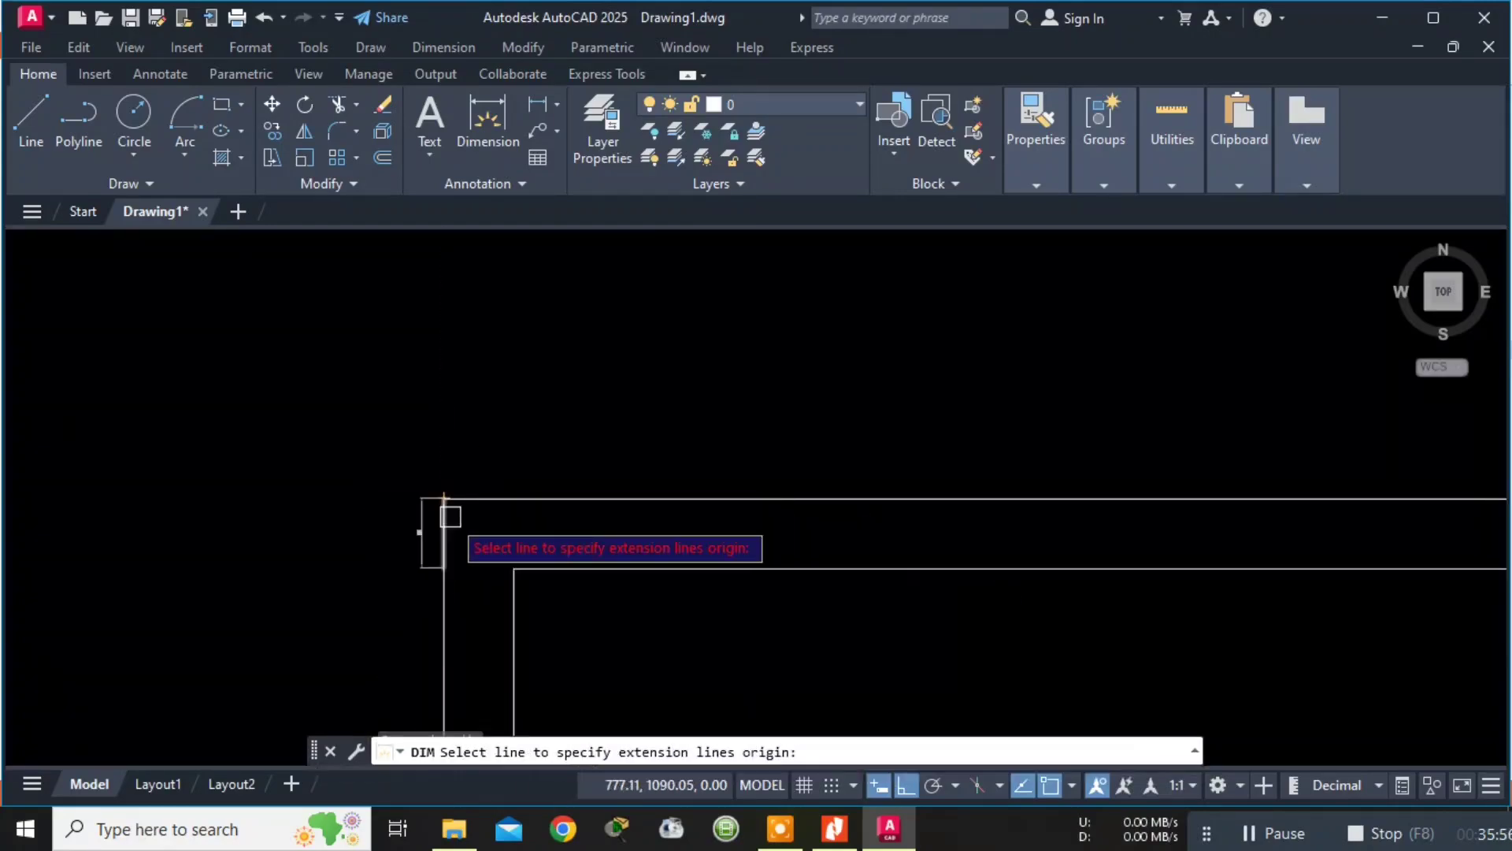
{"action": "left_click", "coordinate": [514, 567]}
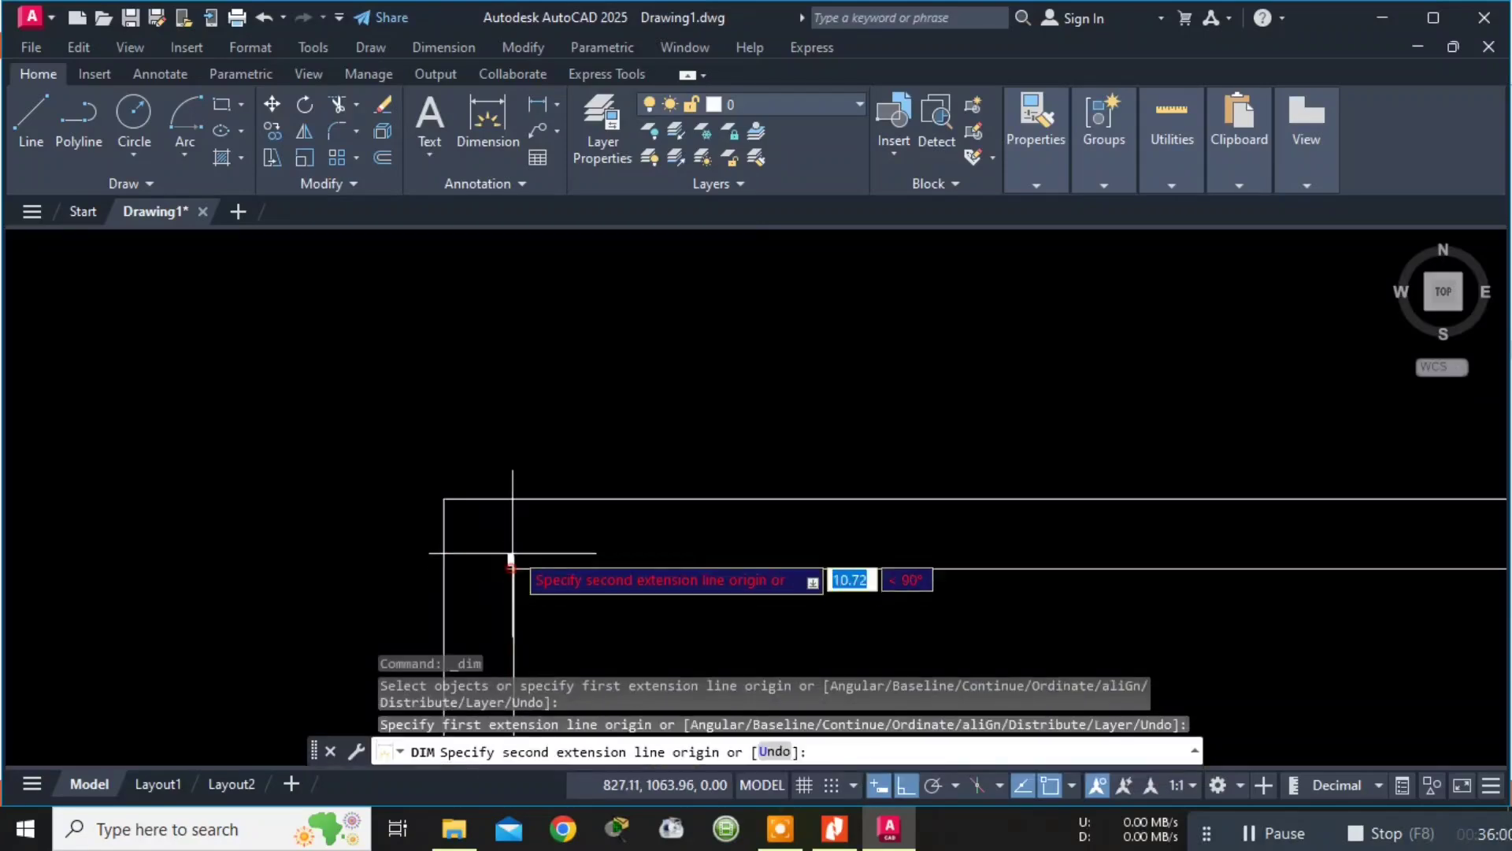
{"action": "left_click", "coordinate": [443, 567]}
{"action": "left_click", "coordinate": [477, 425]}
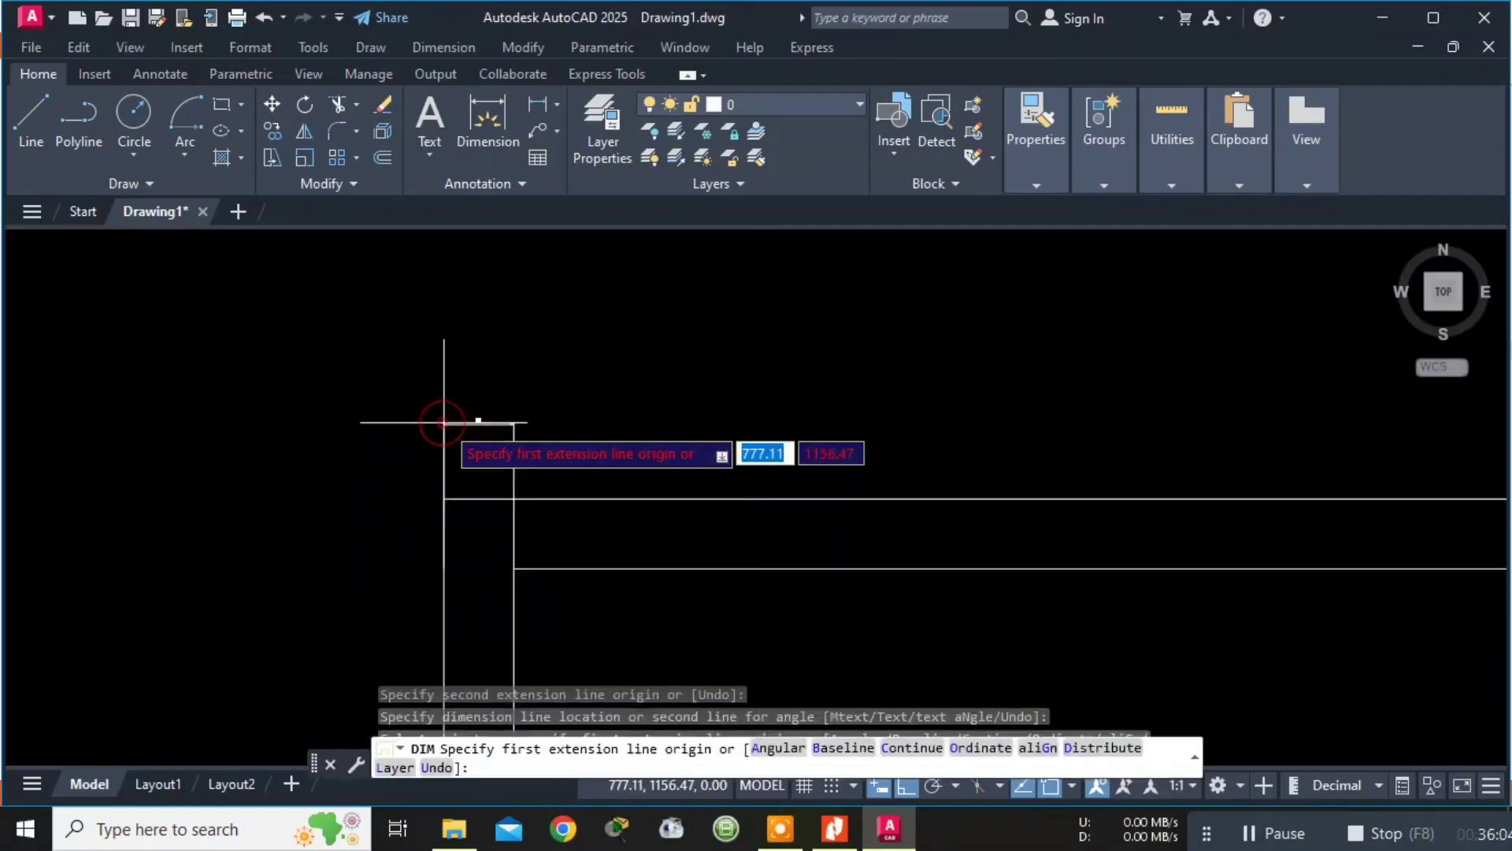
Finish dimensioning, examine how readable the new dimension at the plan's upper-left corner is, and select it.
{"action": "key", "text": "Return"}
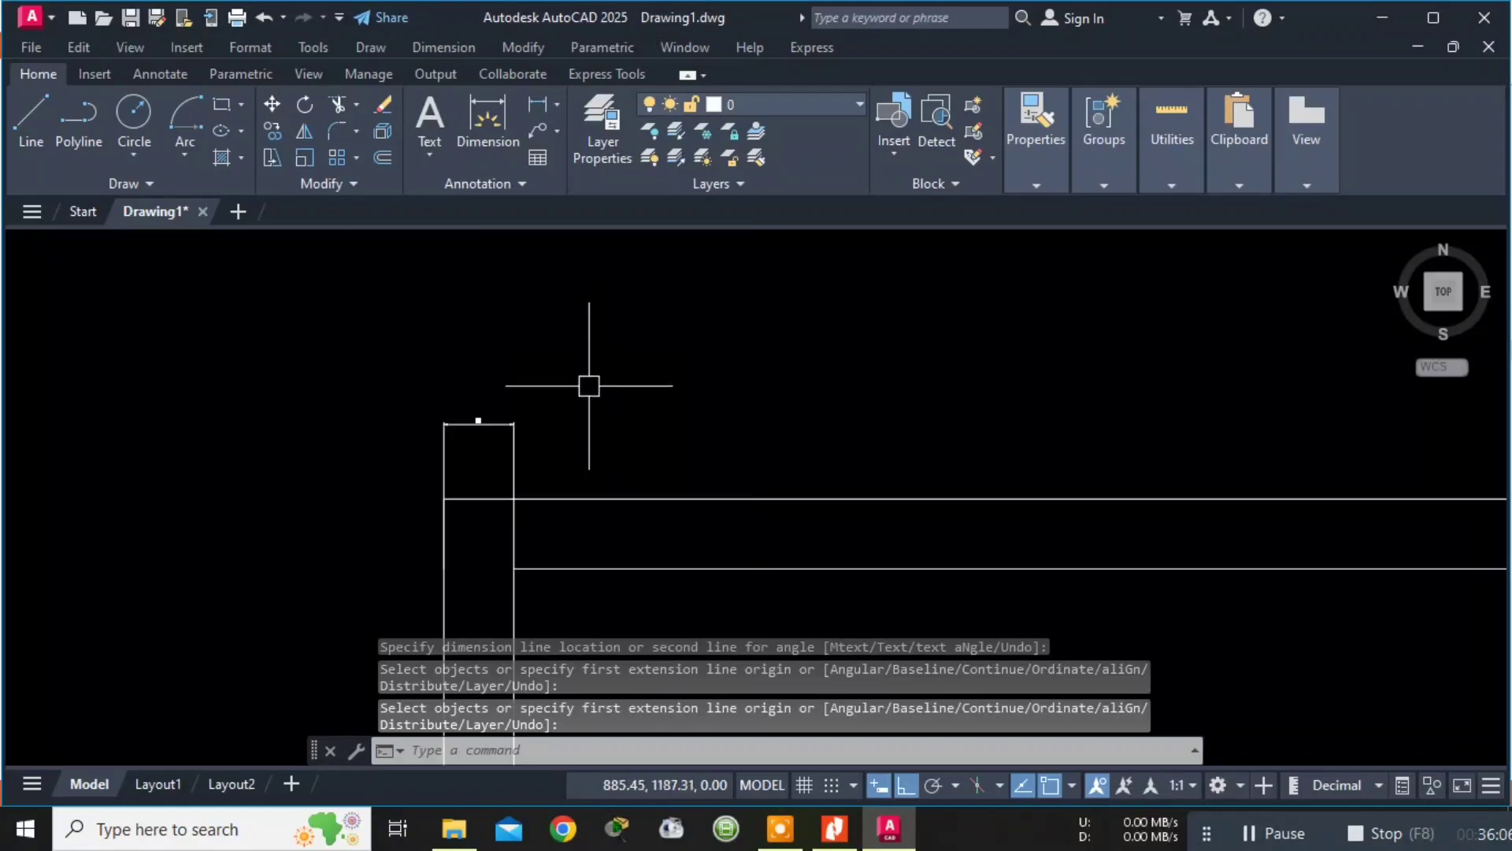
{"action": "scroll", "coordinate": [473, 433], "scroll_direction": "up", "scroll_amount": 5}
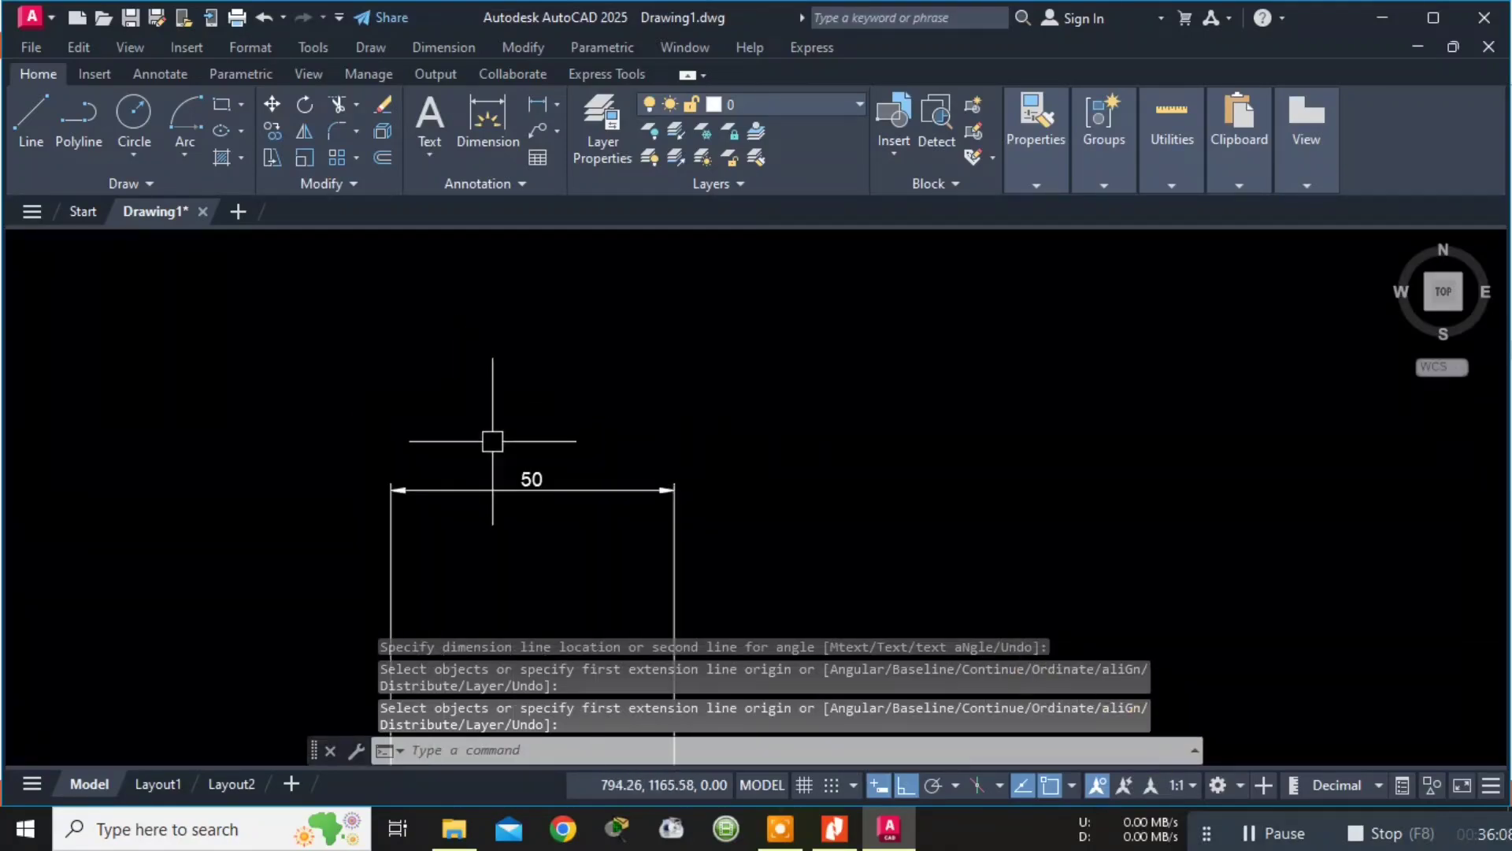
{"action": "scroll", "coordinate": [575, 464], "scroll_direction": "down", "scroll_amount": 7}
{"action": "key", "text": "Escape"}
{"action": "key", "text": "Escape"}
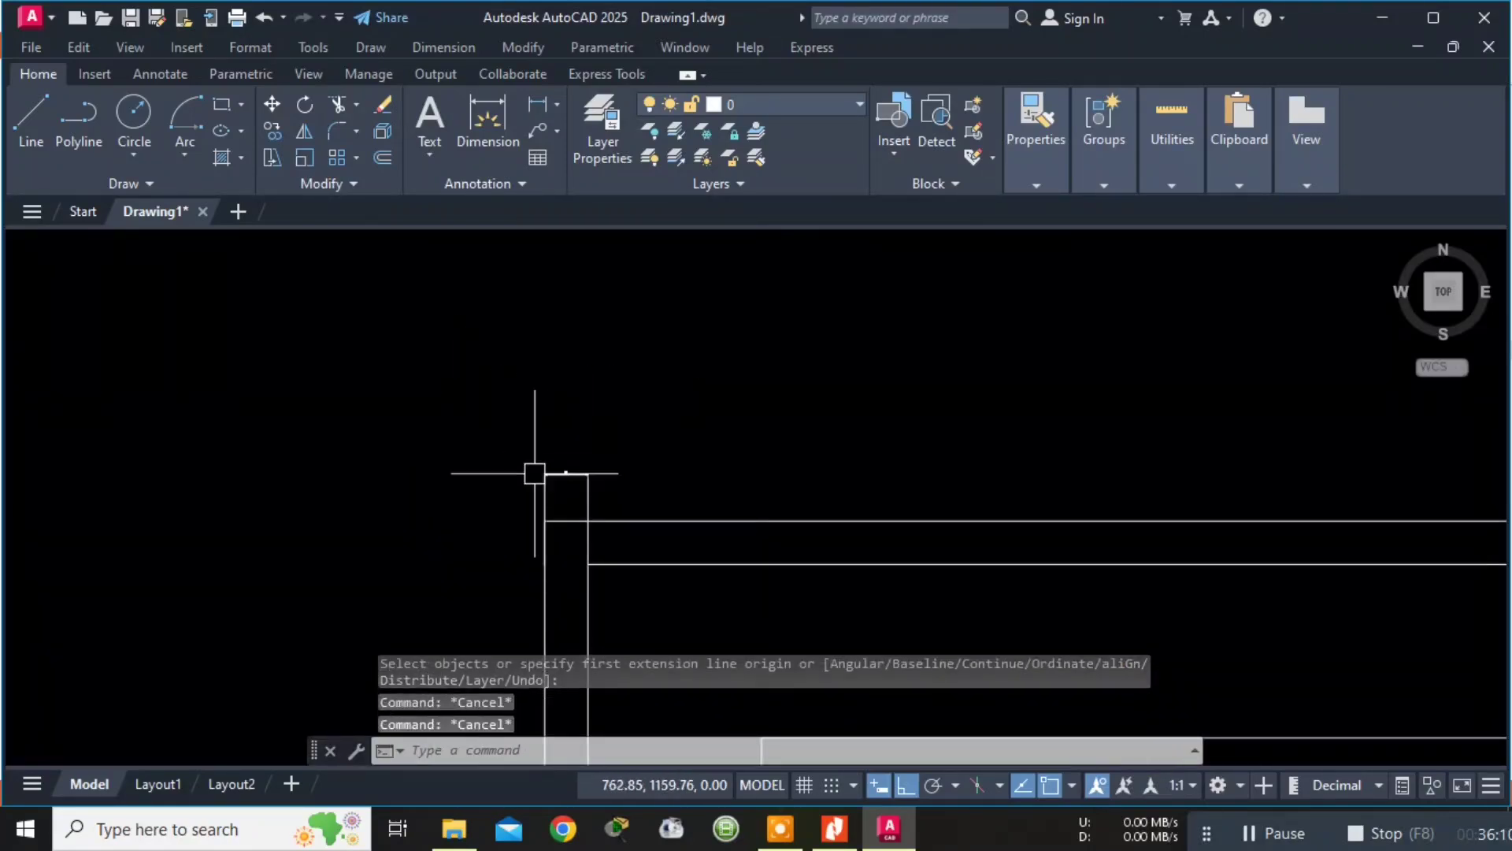
{"action": "scroll", "coordinate": [607, 479], "scroll_direction": "up", "scroll_amount": 3}
{"action": "middle_click_drag", "start_coordinate": [601, 481], "coordinate": [432, 373]}
{"action": "scroll", "coordinate": [441, 386], "scroll_direction": "down", "scroll_amount": 3}
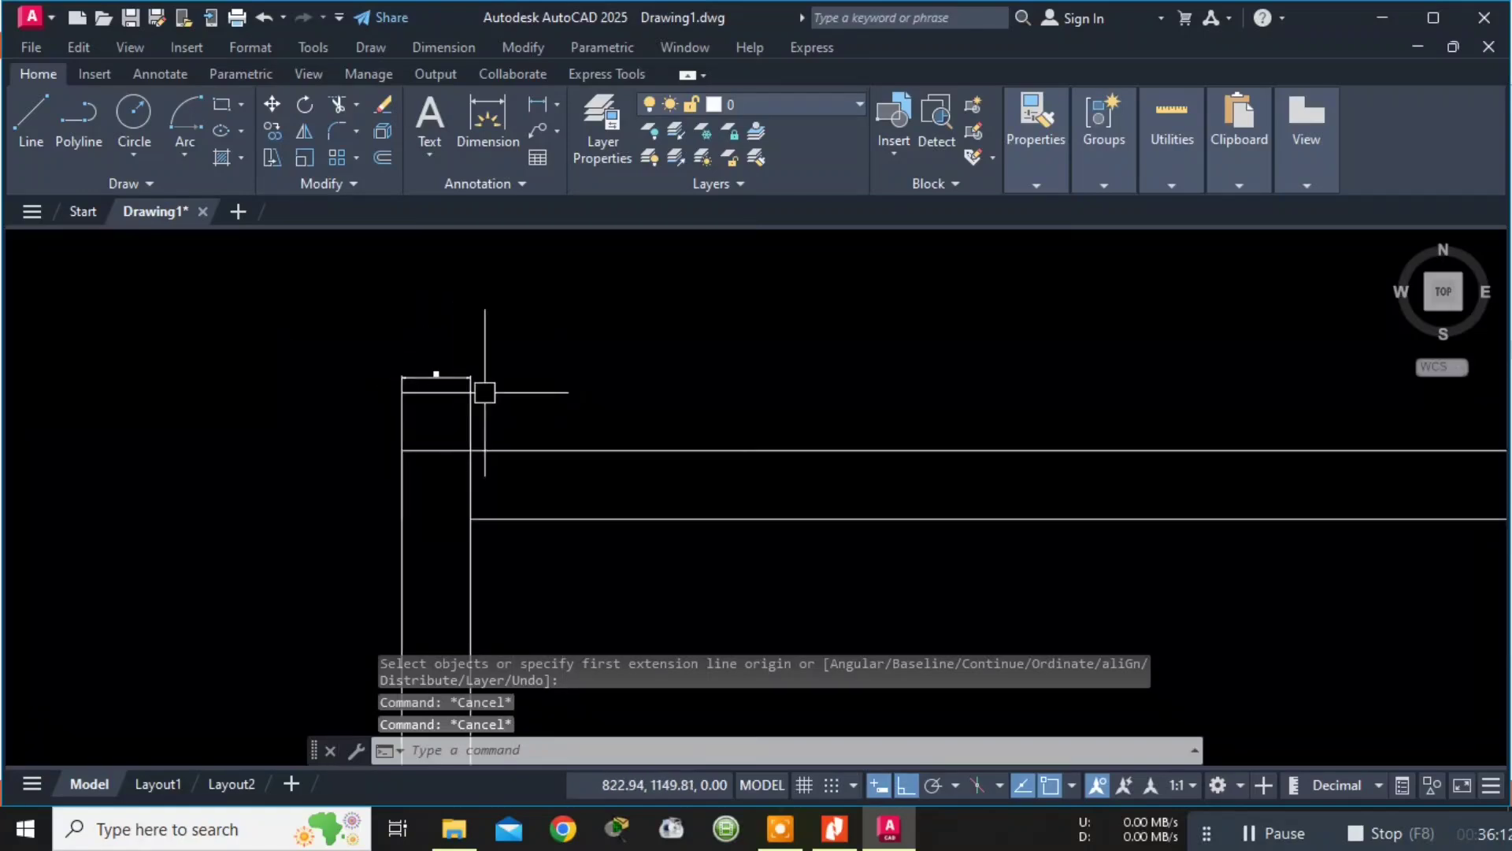
{"action": "scroll", "coordinate": [699, 403], "scroll_direction": "down", "scroll_amount": 2}
{"action": "middle_click_drag", "start_coordinate": [692, 399], "coordinate": [594, 382]}
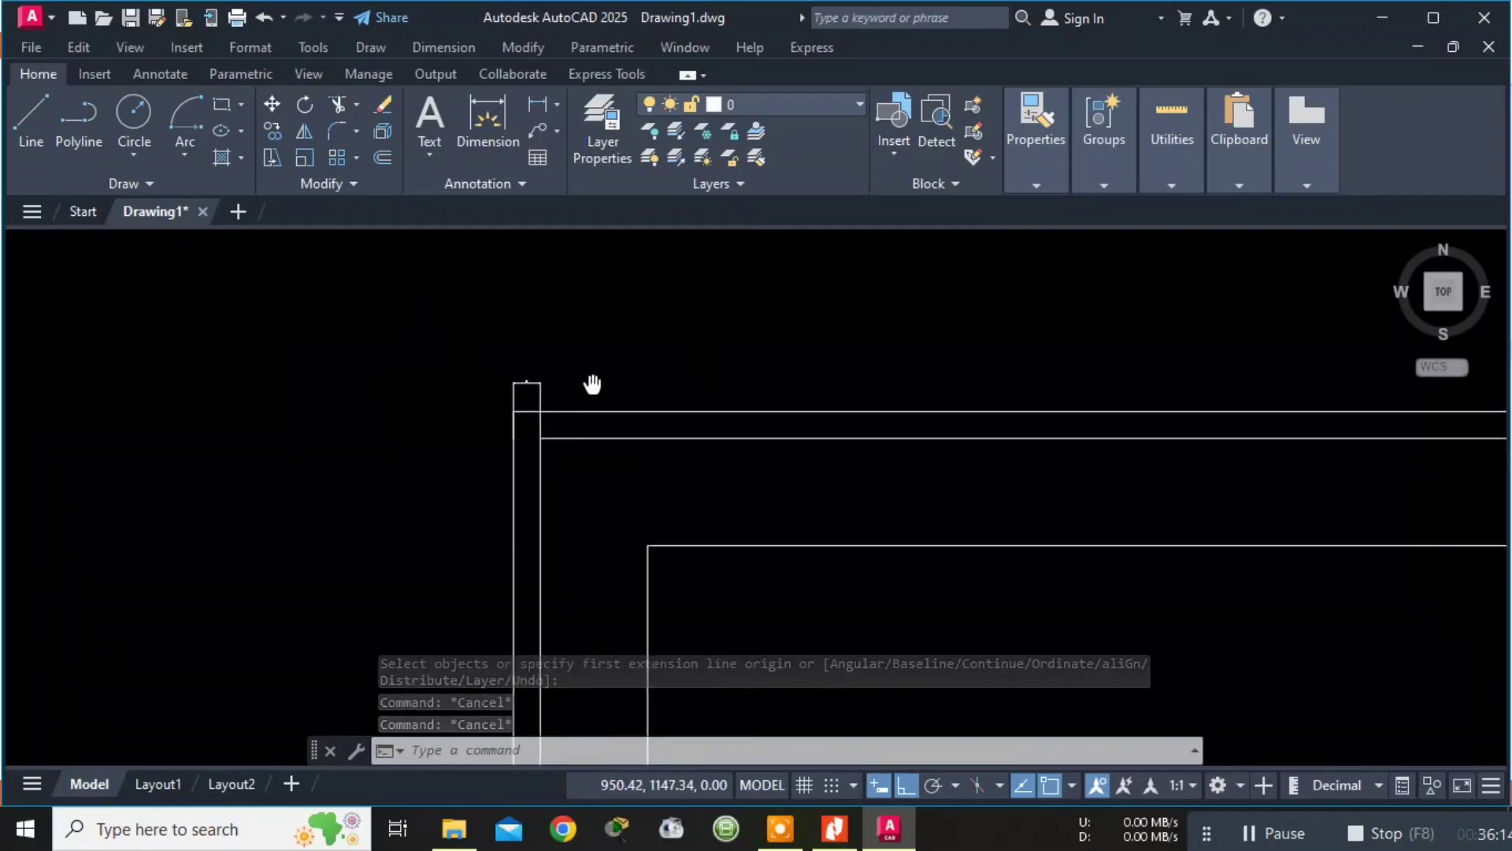
{"action": "scroll", "coordinate": [504, 378], "scroll_direction": "up", "scroll_amount": 6}
{"action": "middle_click_drag", "start_coordinate": [615, 331], "coordinate": [517, 449]}
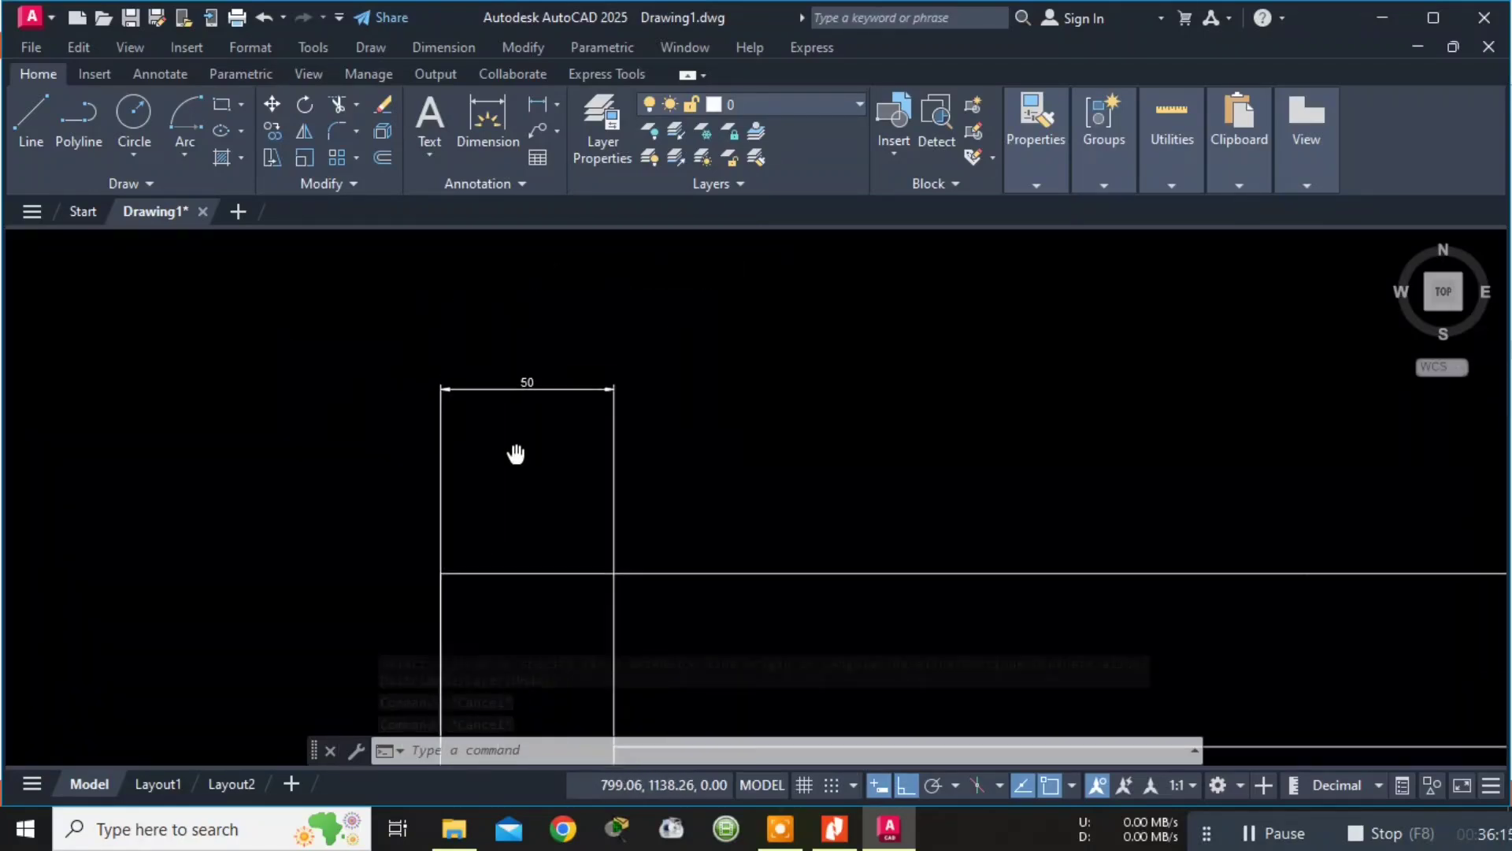
{"action": "left_click", "coordinate": [531, 384]}
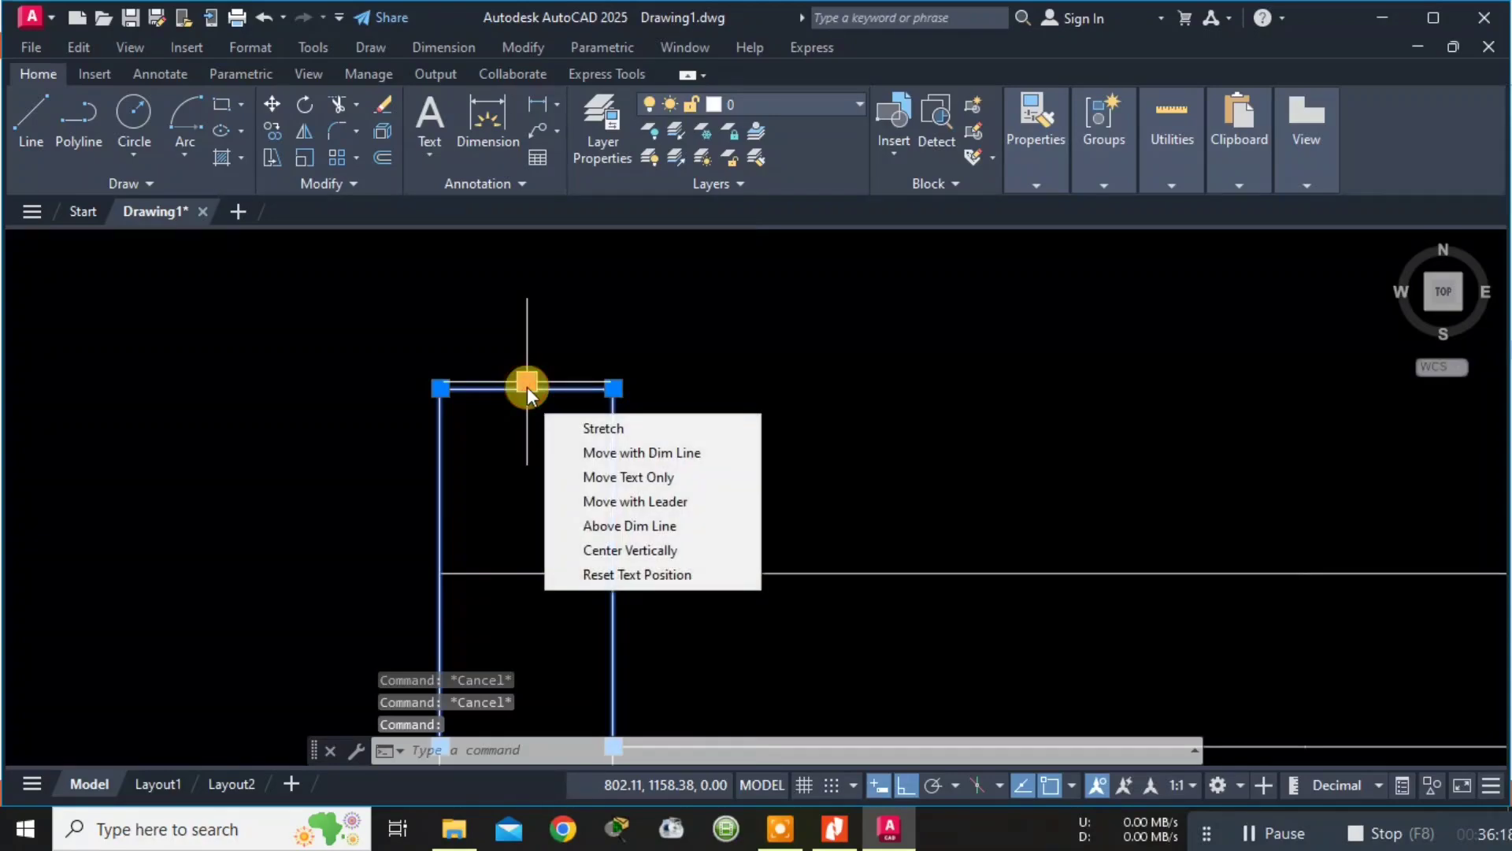
{"action": "right_click", "coordinate": [527, 386]}
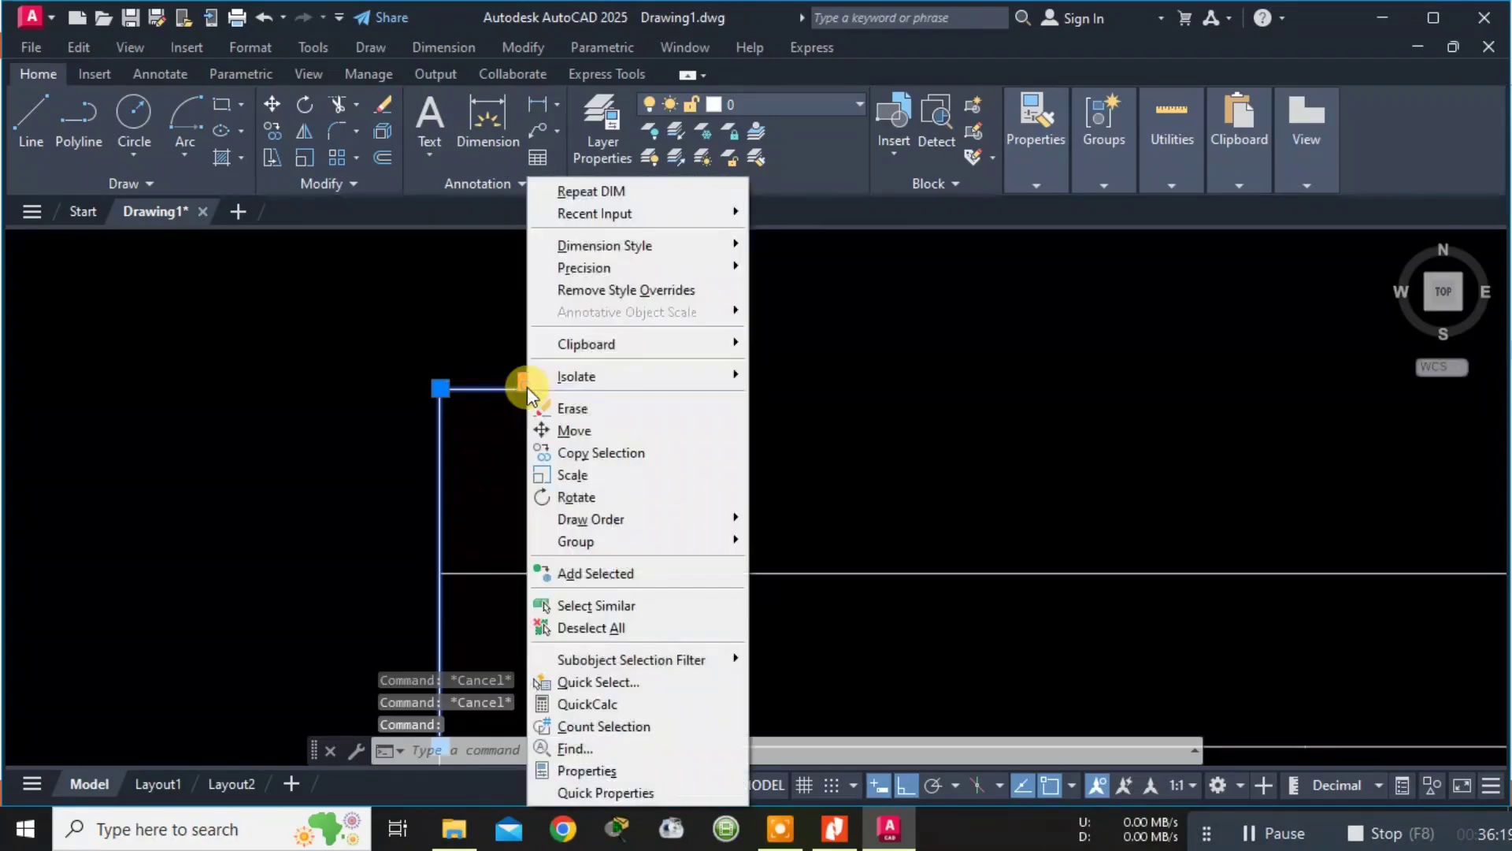
{"action": "left_click", "coordinate": [600, 775]}
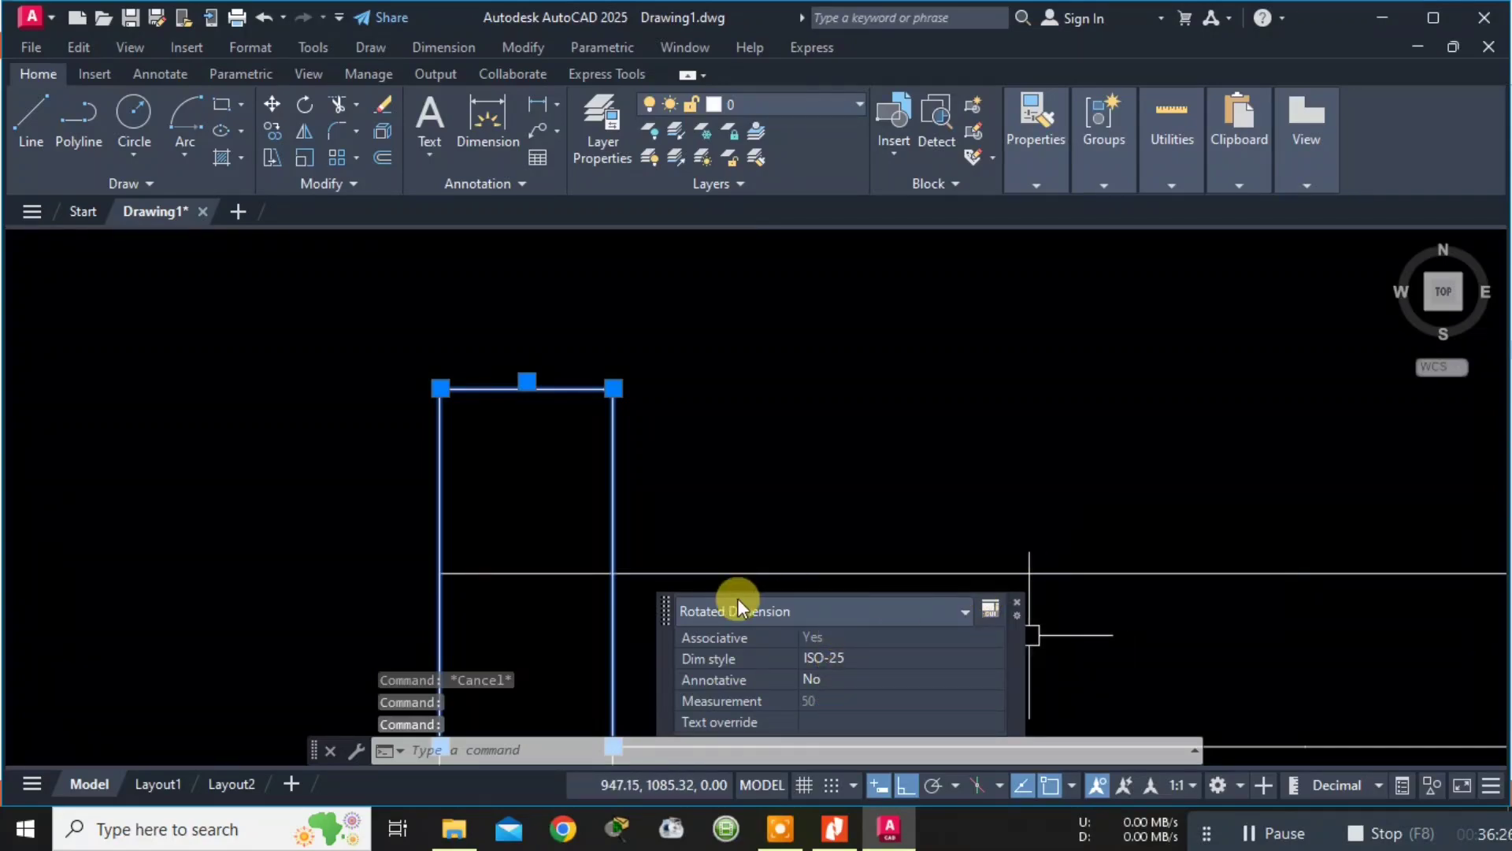
{"action": "left_click_drag", "start_coordinate": [663, 606], "coordinate": [655, 356]}
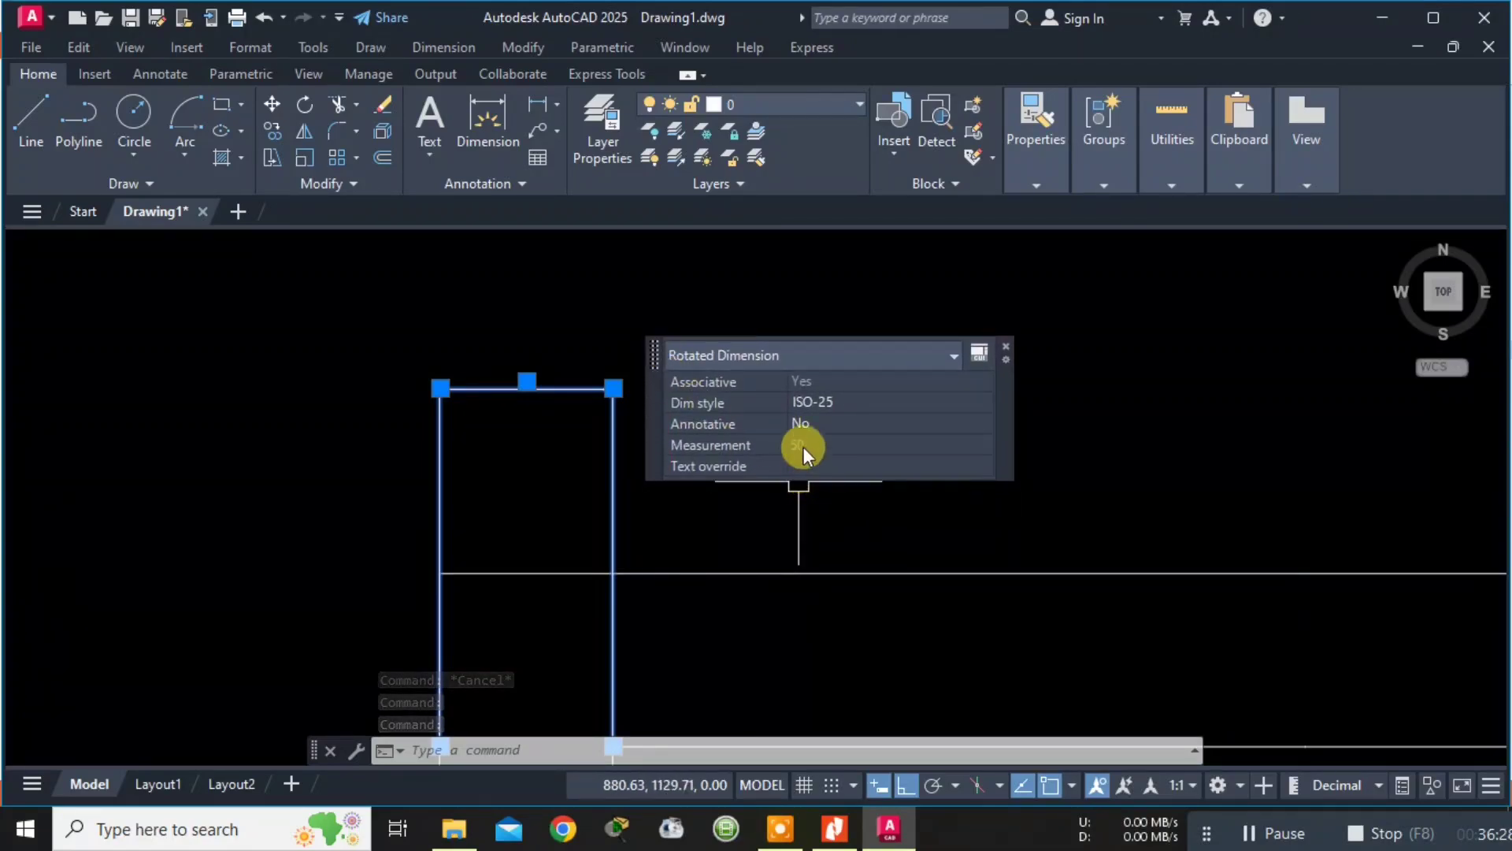
{"action": "left_click", "coordinate": [1007, 348]}
Open the full properties of the selected corner dimension and bring its text settings into view.
{"action": "right_click", "coordinate": [527, 382]}
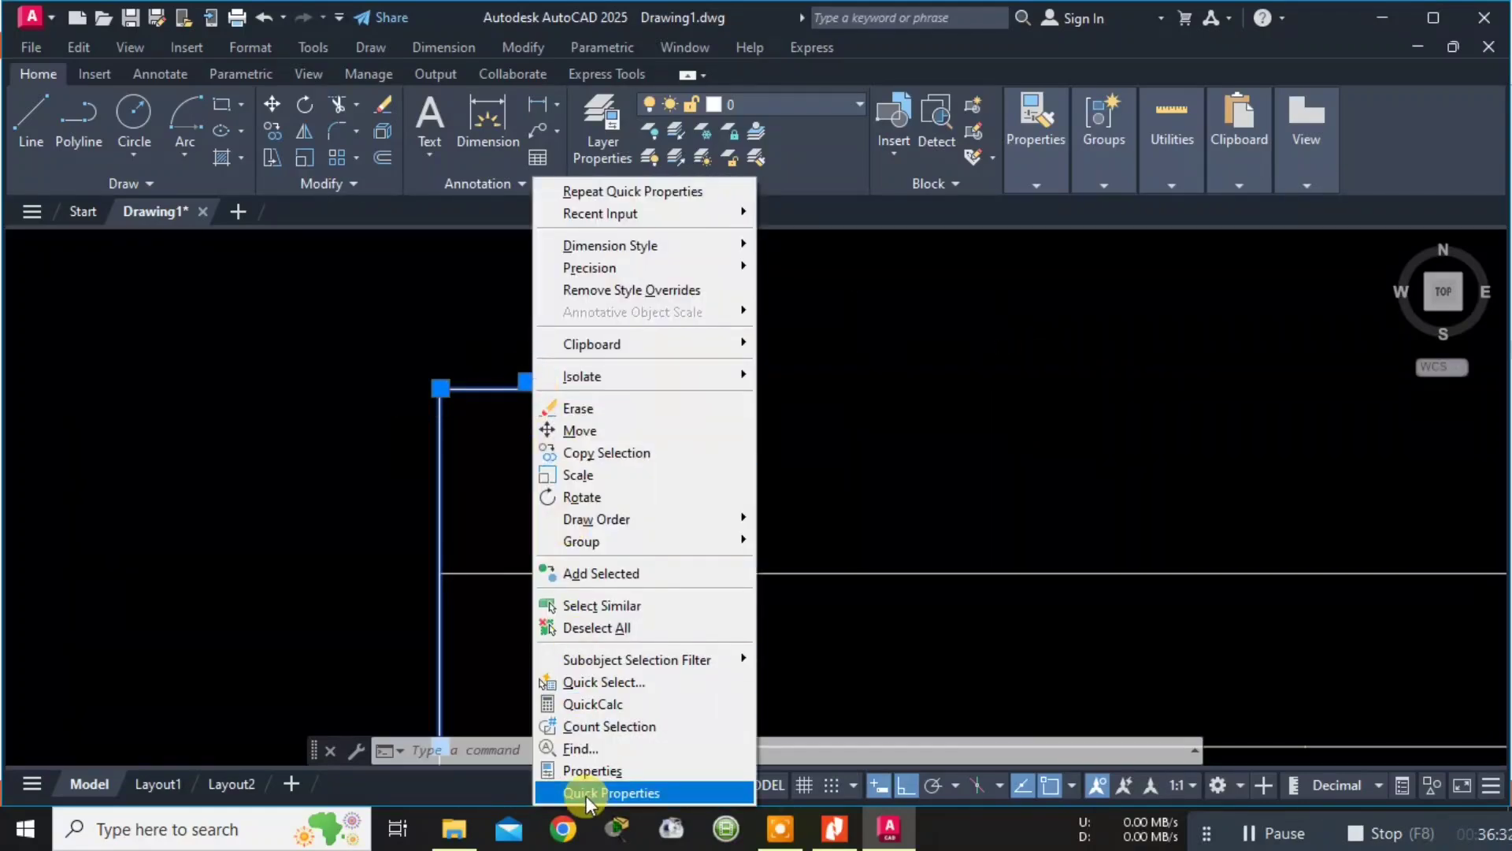
{"action": "left_click", "coordinate": [584, 774]}
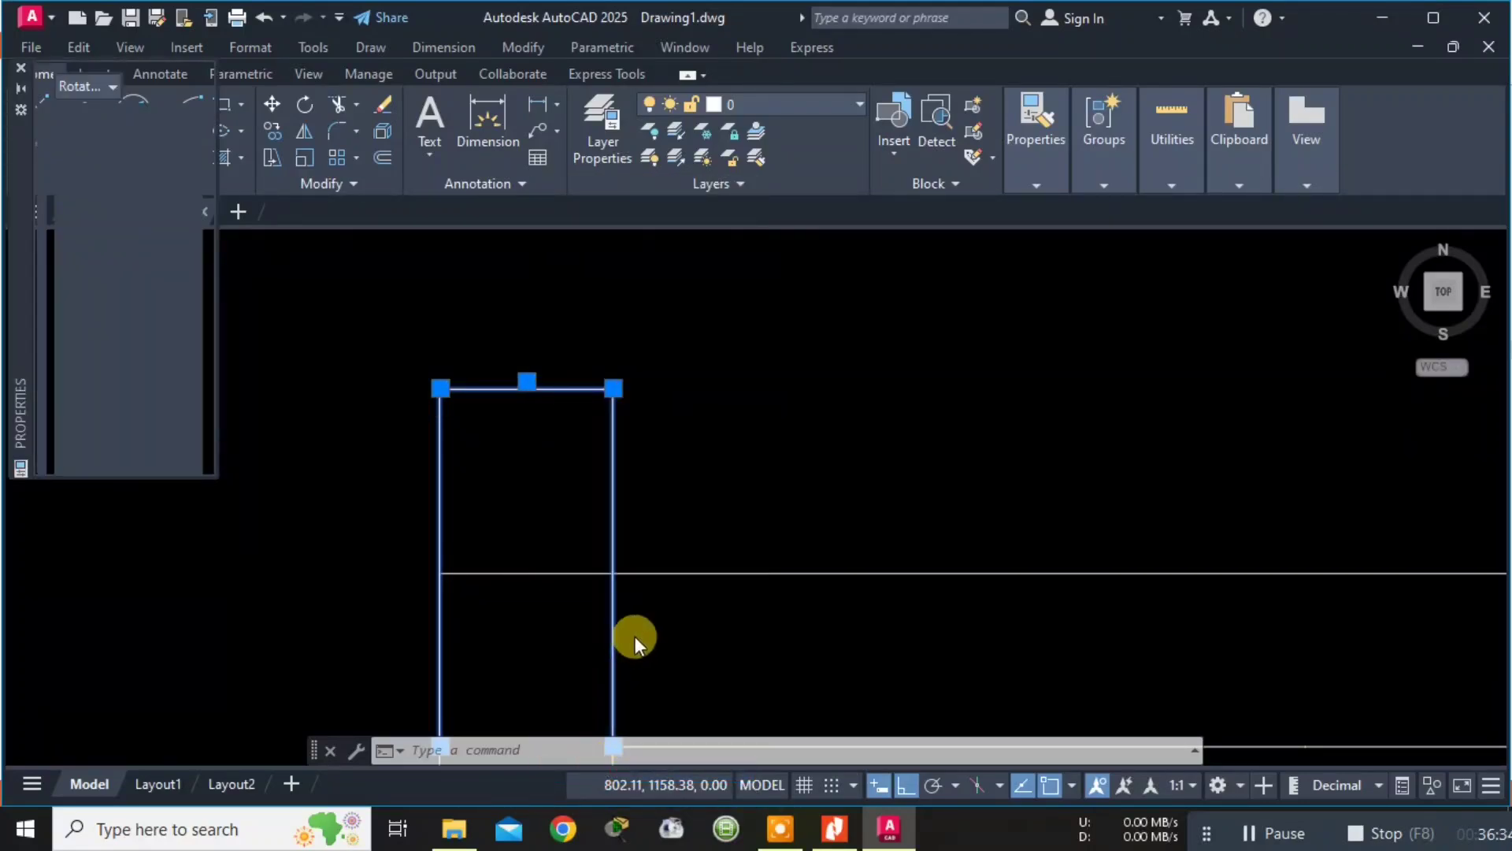
{"action": "scroll", "coordinate": [156, 364], "scroll_direction": "down", "scroll_amount": 2}
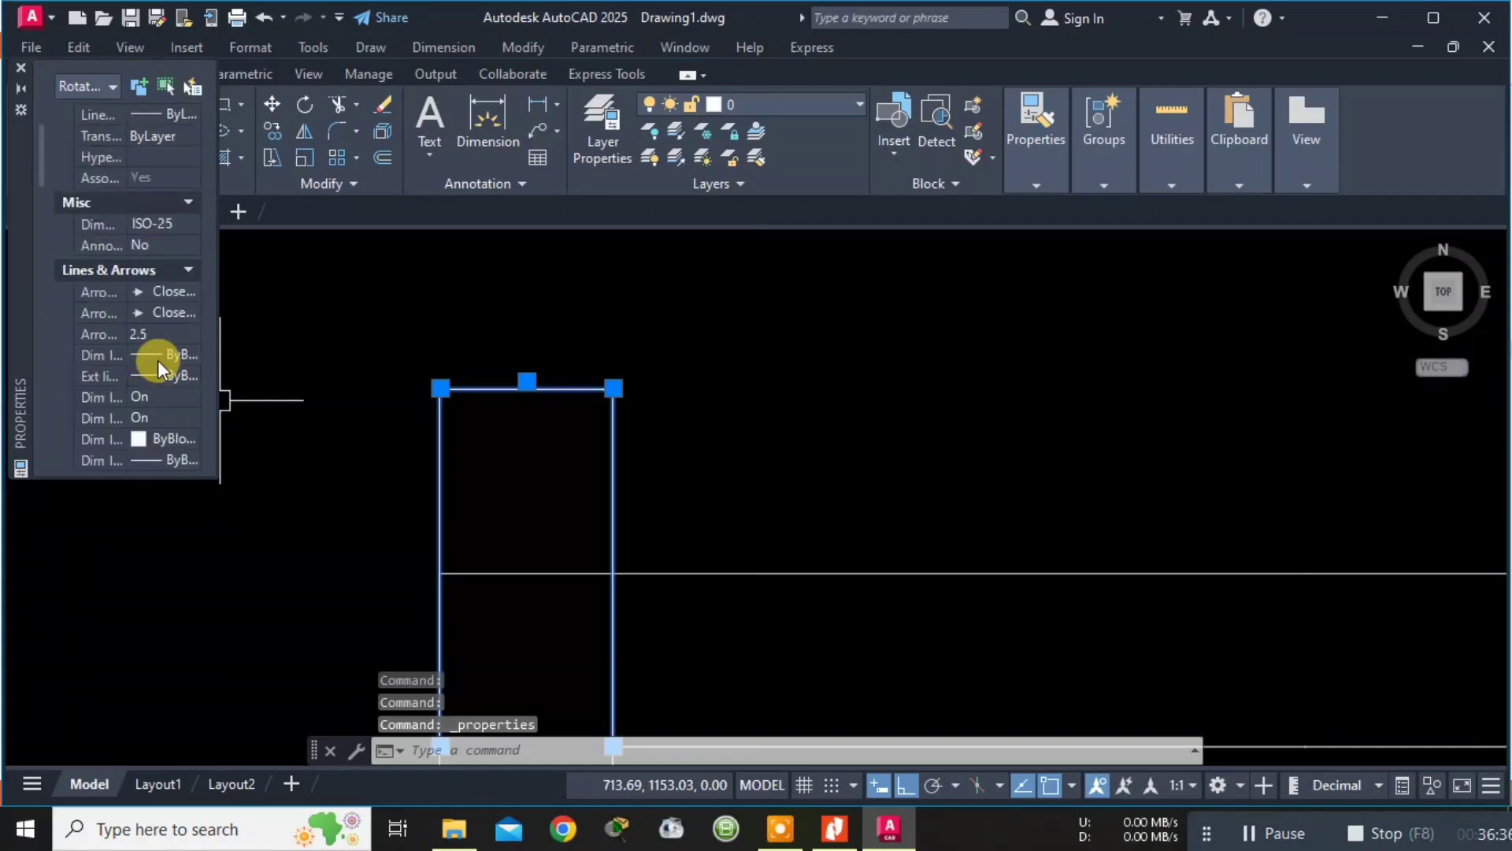
{"action": "scroll", "coordinate": [164, 417], "scroll_direction": "down", "scroll_amount": 2}
{"action": "scroll", "coordinate": [167, 406], "scroll_direction": "down", "scroll_amount": 2}
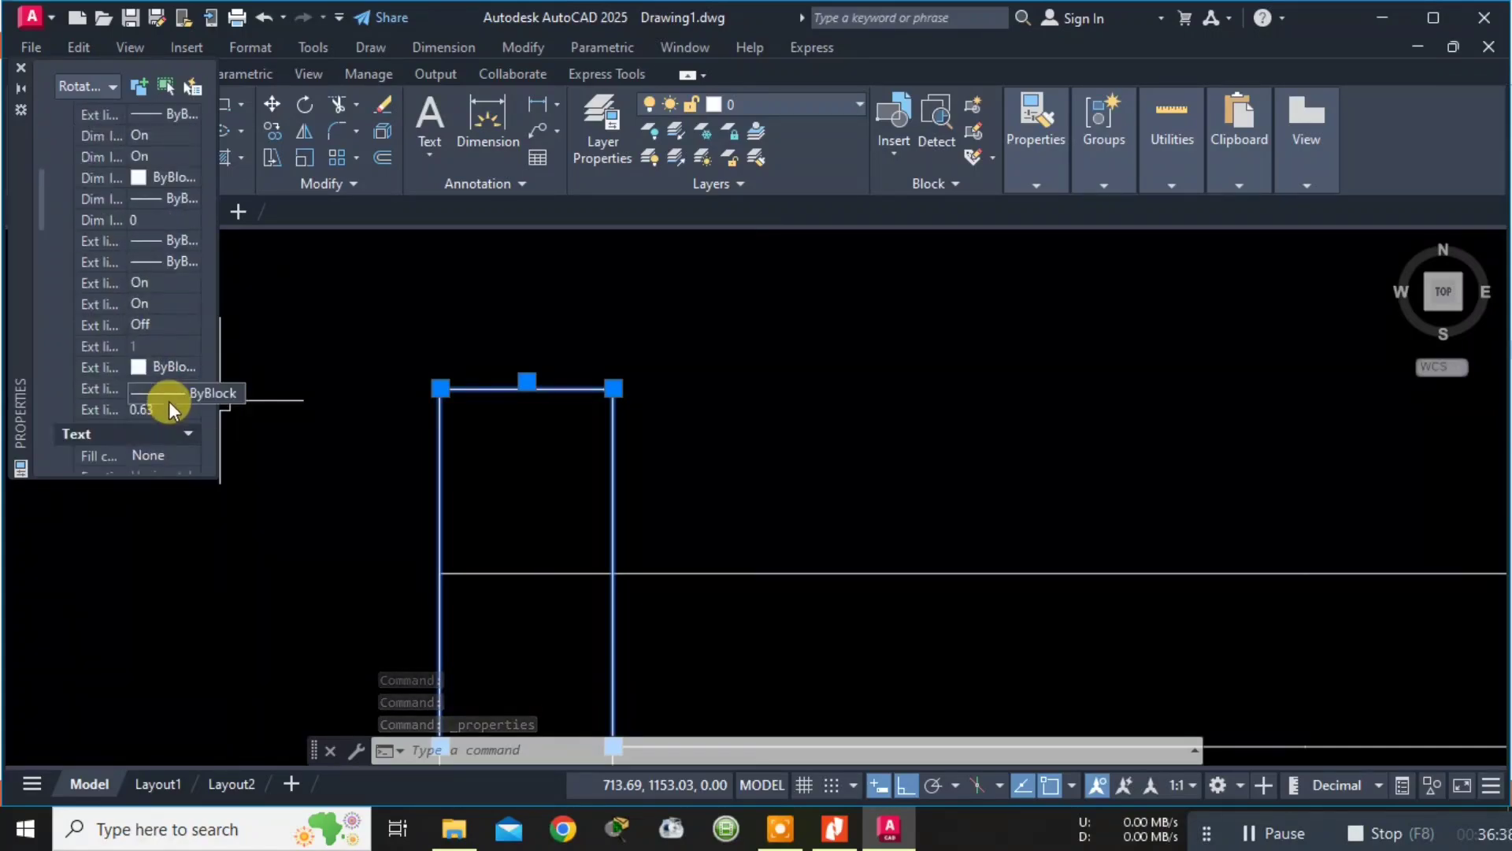
{"action": "scroll", "coordinate": [120, 418], "scroll_direction": "down", "scroll_amount": 2}
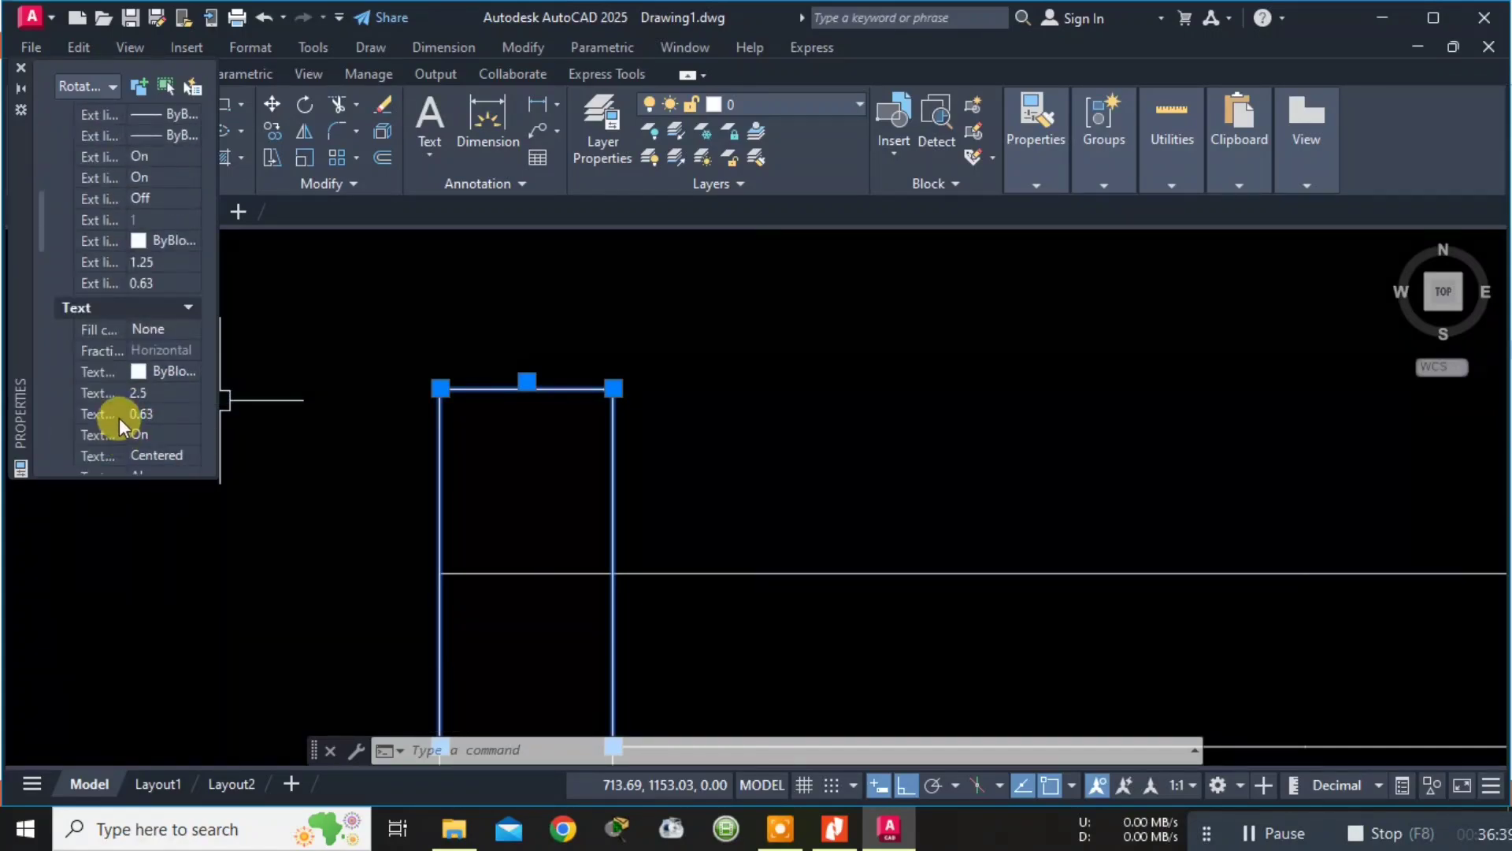
Set the corner dimension's text height to 50 and check its size against the whole plan.
{"action": "left_click", "coordinate": [159, 392]}
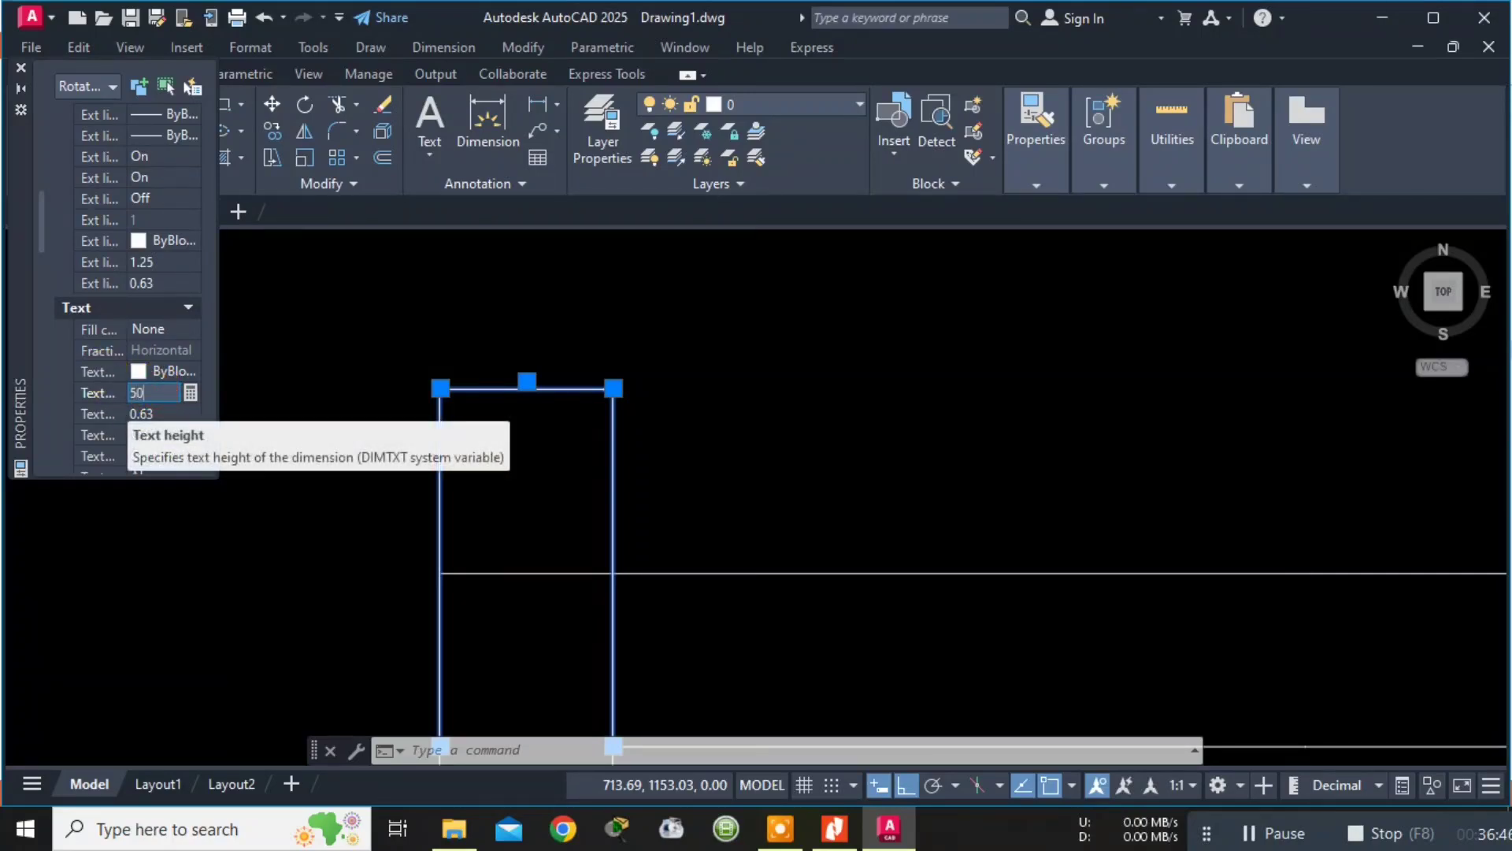
{"action": "type", "text": "50"}
{"action": "key", "text": "Tab"}
{"action": "scroll", "coordinate": [294, 389], "scroll_direction": "down", "scroll_amount": 2}
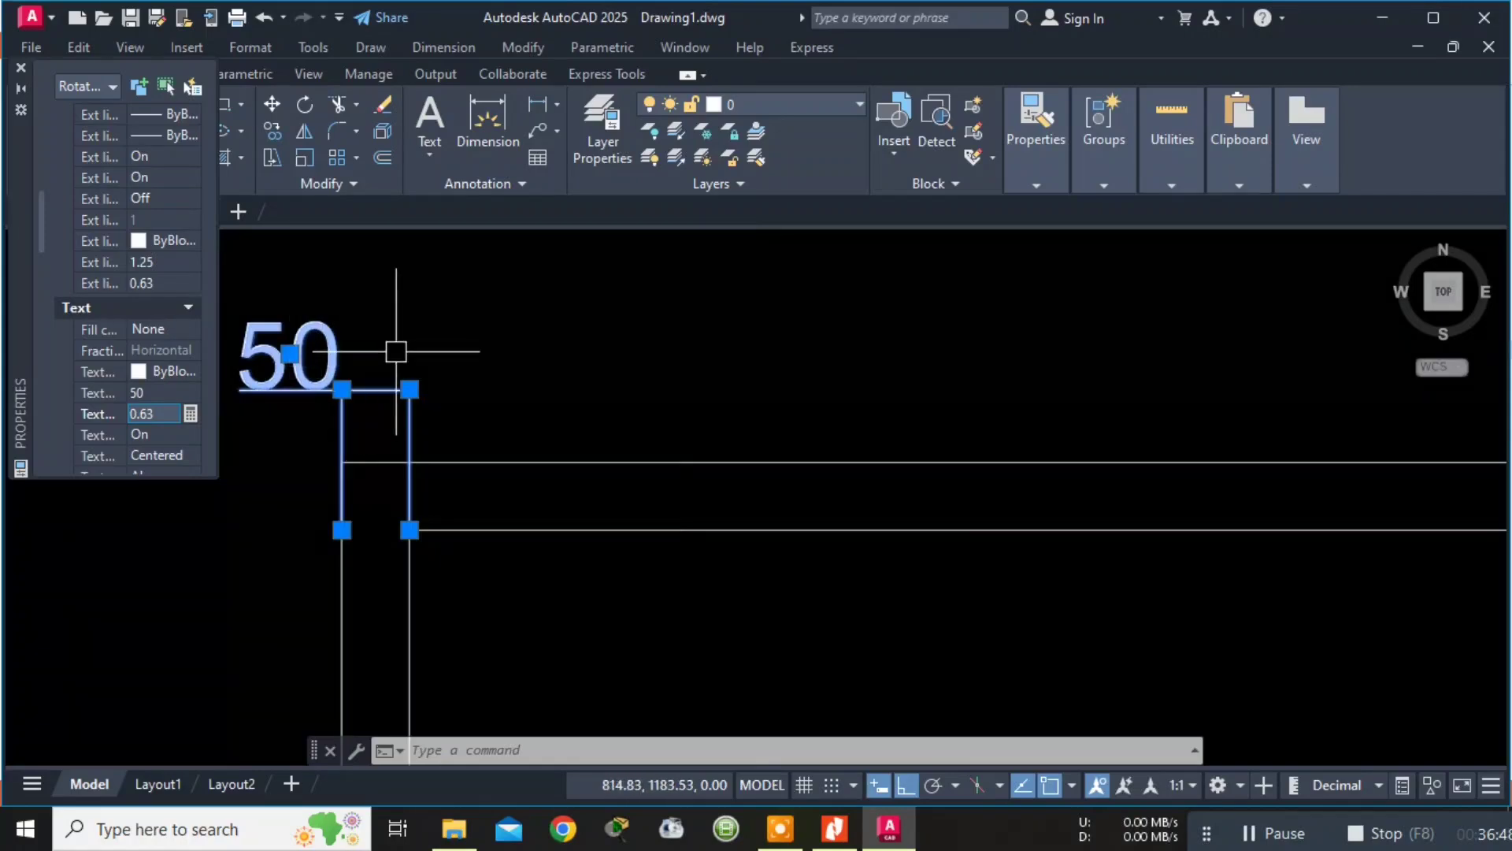
{"action": "scroll", "coordinate": [396, 351], "scroll_direction": "down", "scroll_amount": 6}
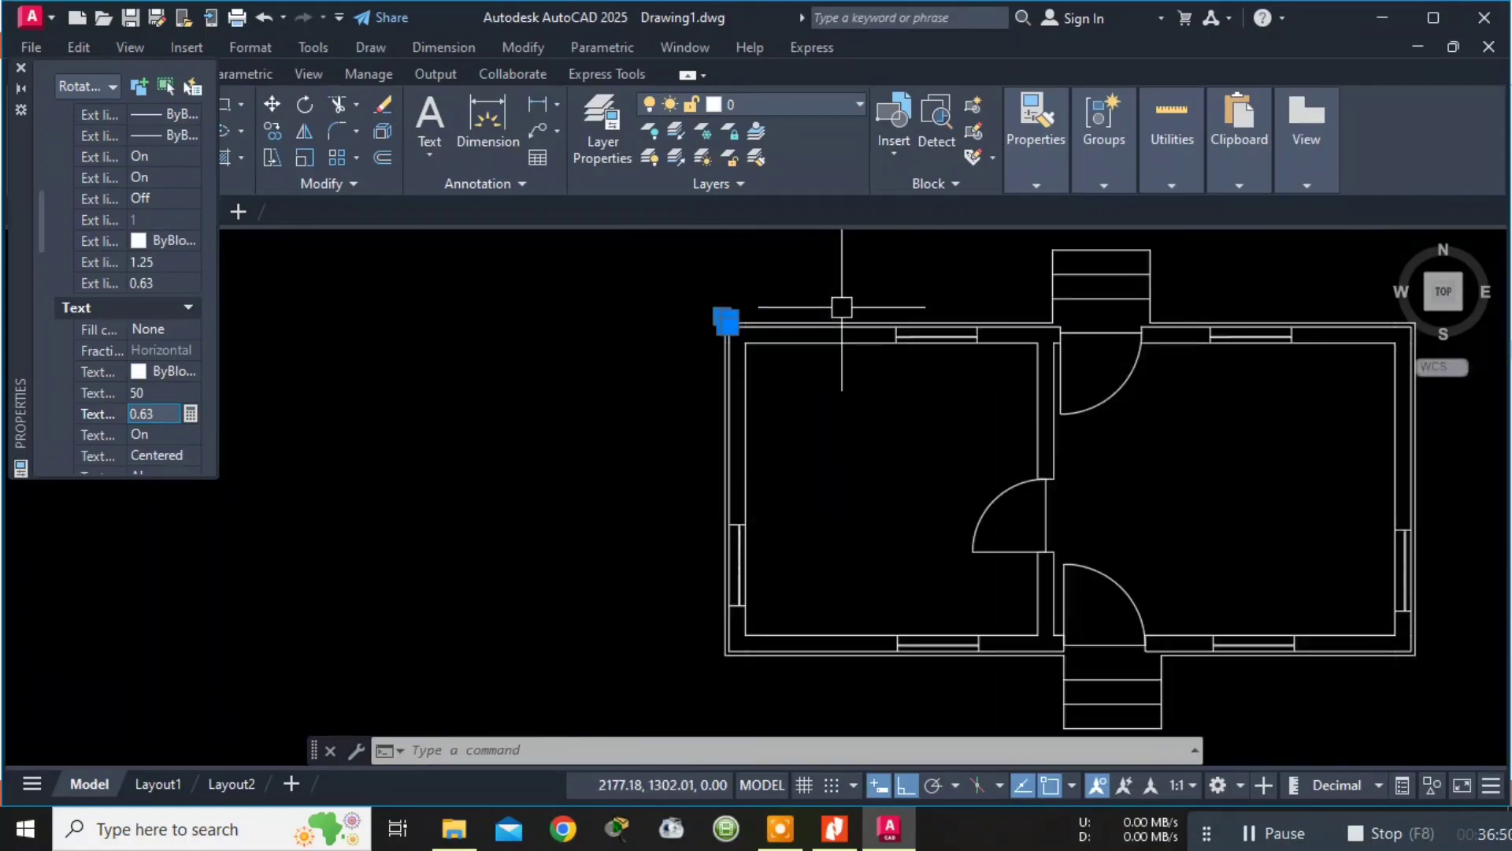
{"action": "scroll", "coordinate": [834, 291], "scroll_direction": "up", "scroll_amount": 4}
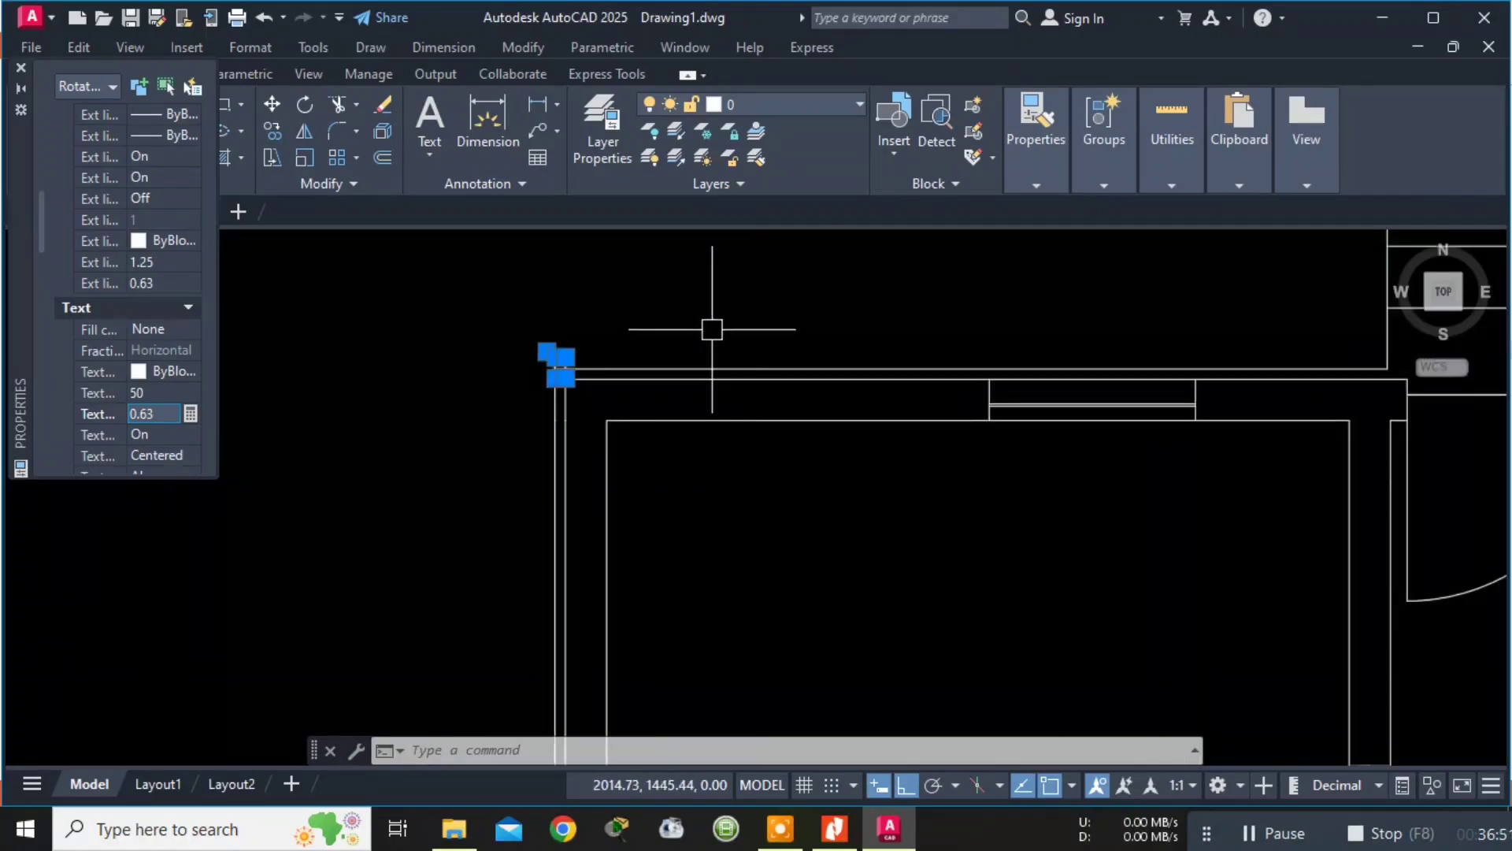
Set the corner dimension's text height to 200, deselect the dimension and close its properties.
{"action": "left_click", "coordinate": [153, 393]}
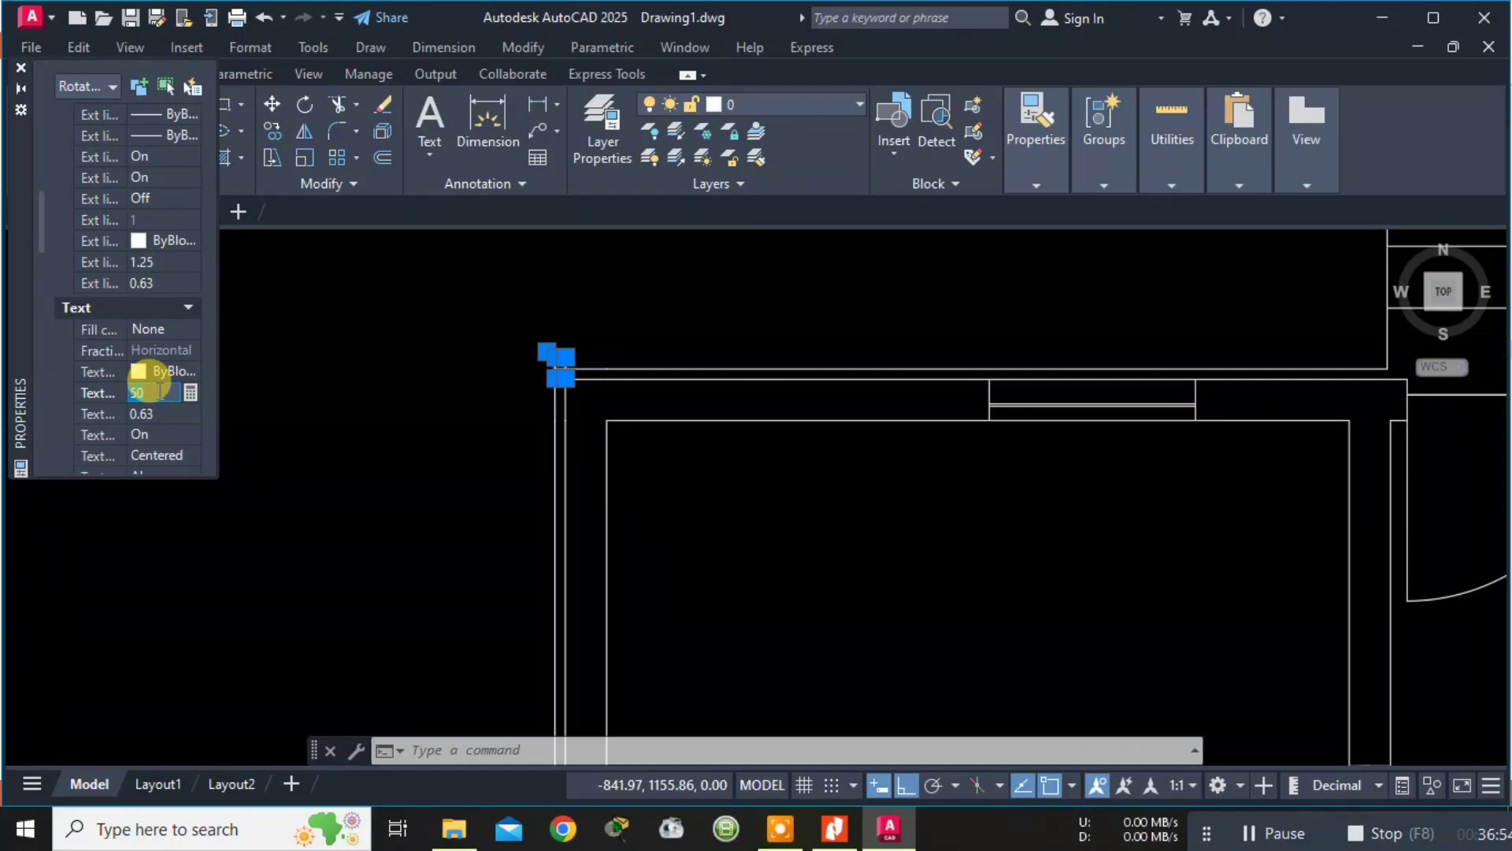
{"action": "left_click", "coordinate": [170, 418]}
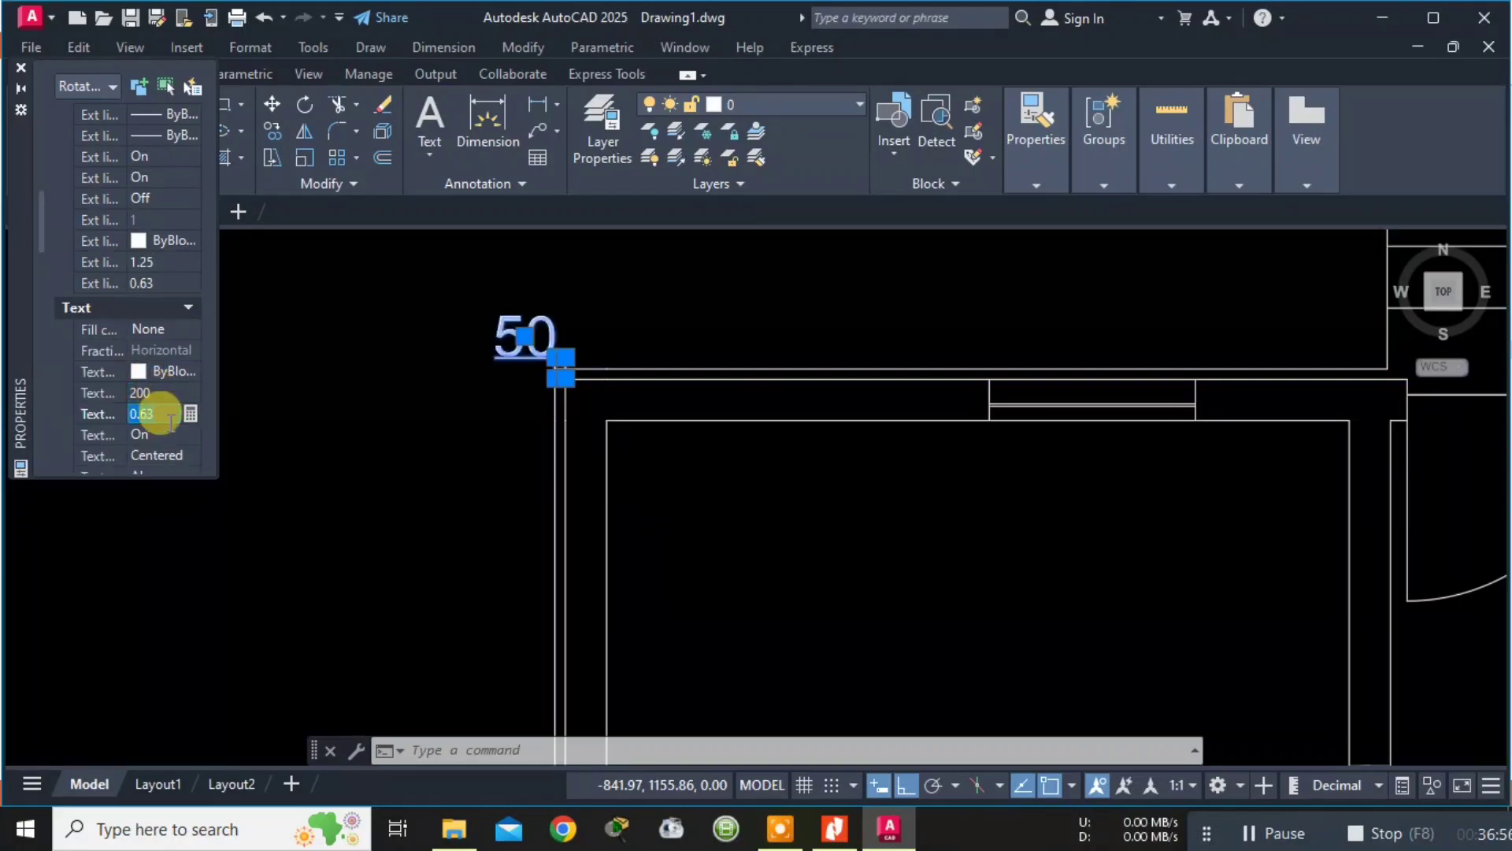
{"action": "scroll", "coordinate": [1080, 448], "scroll_direction": "down", "scroll_amount": 5}
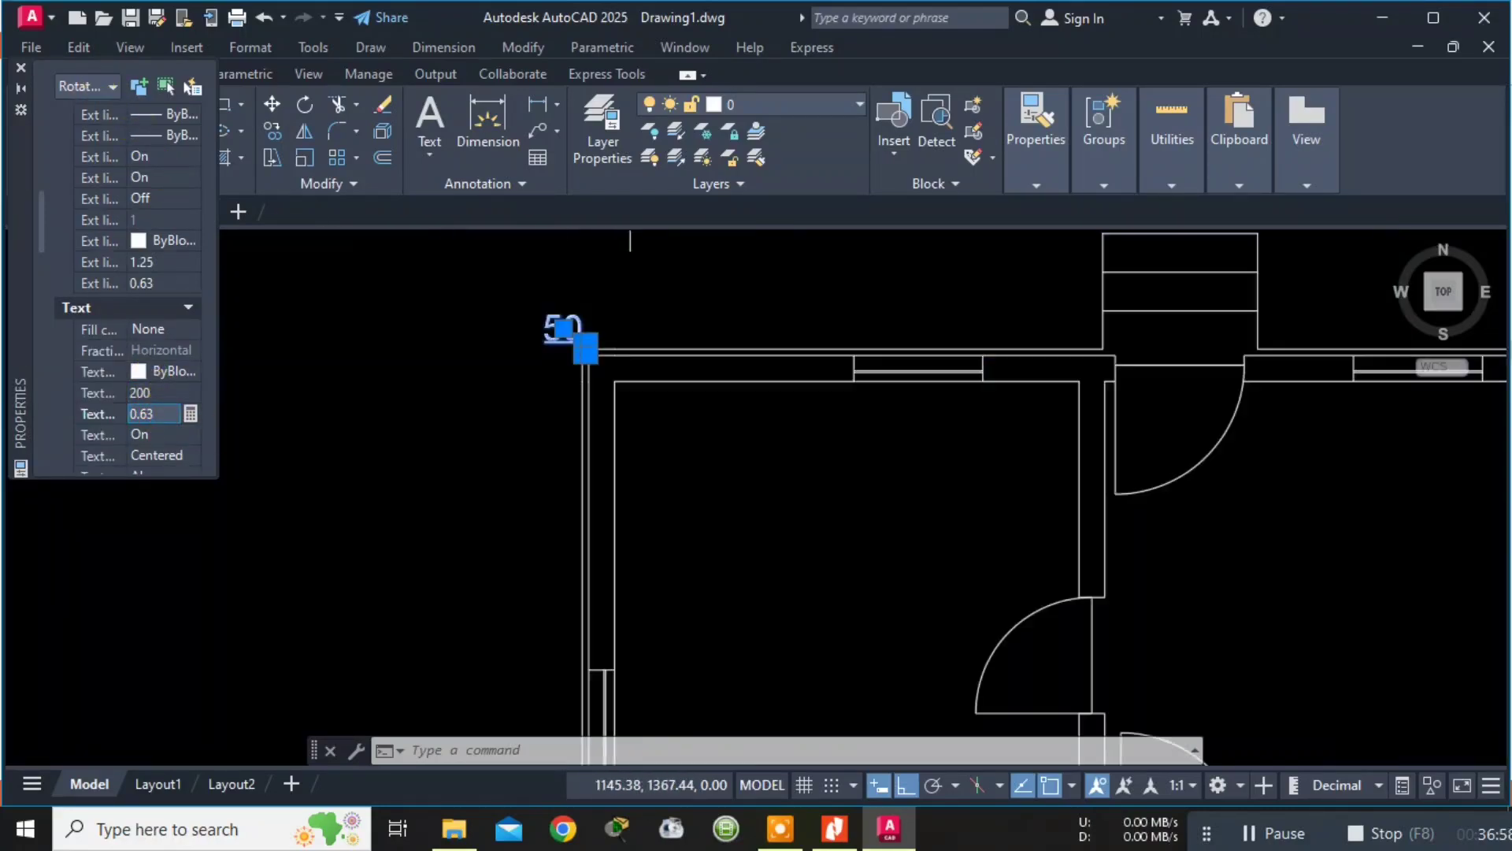
{"action": "key", "text": "Escape"}
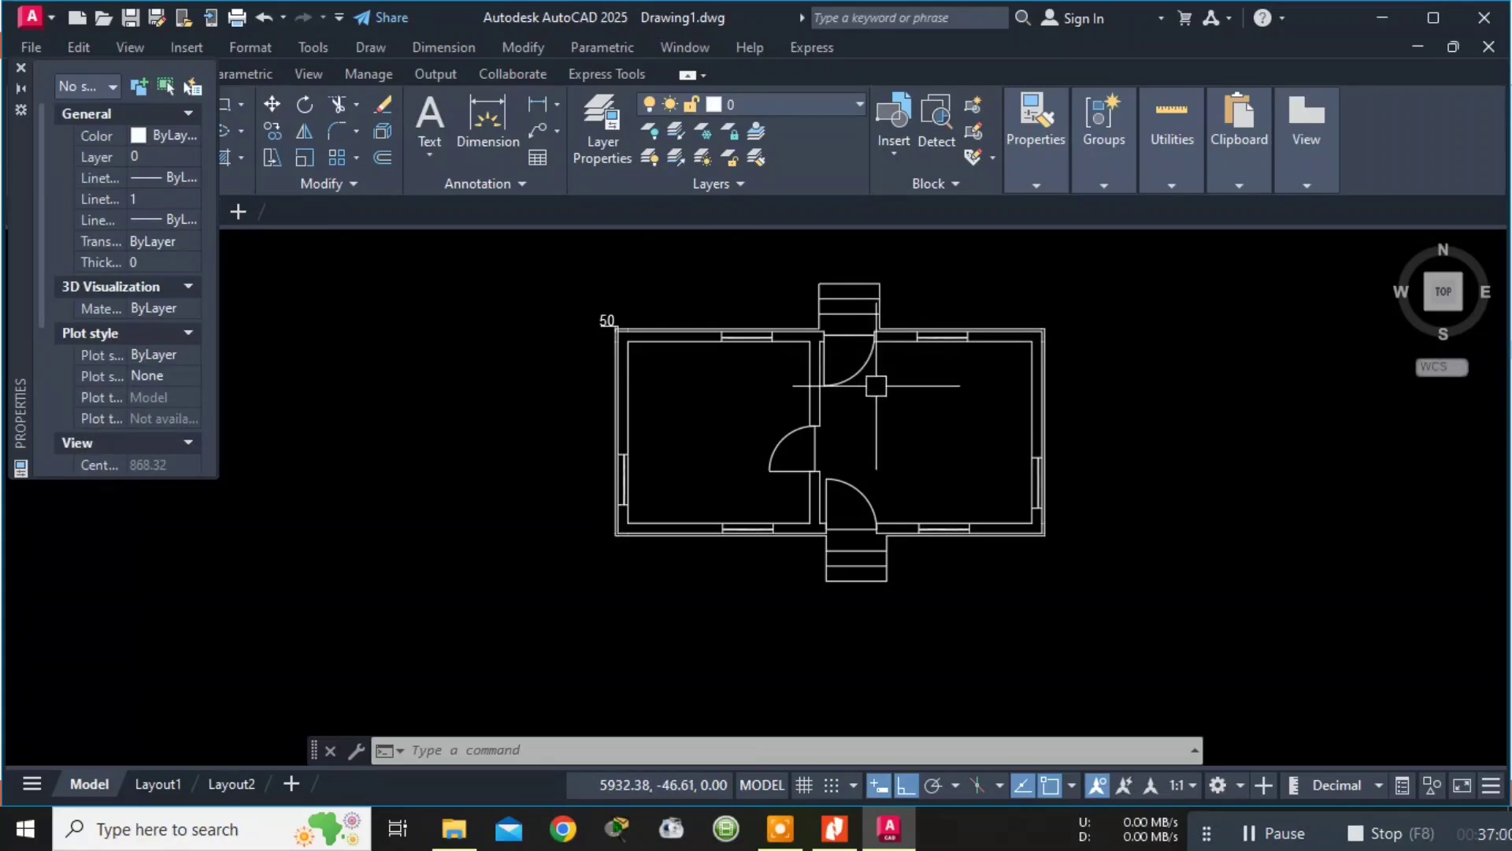
{"action": "left_click", "coordinate": [22, 68]}
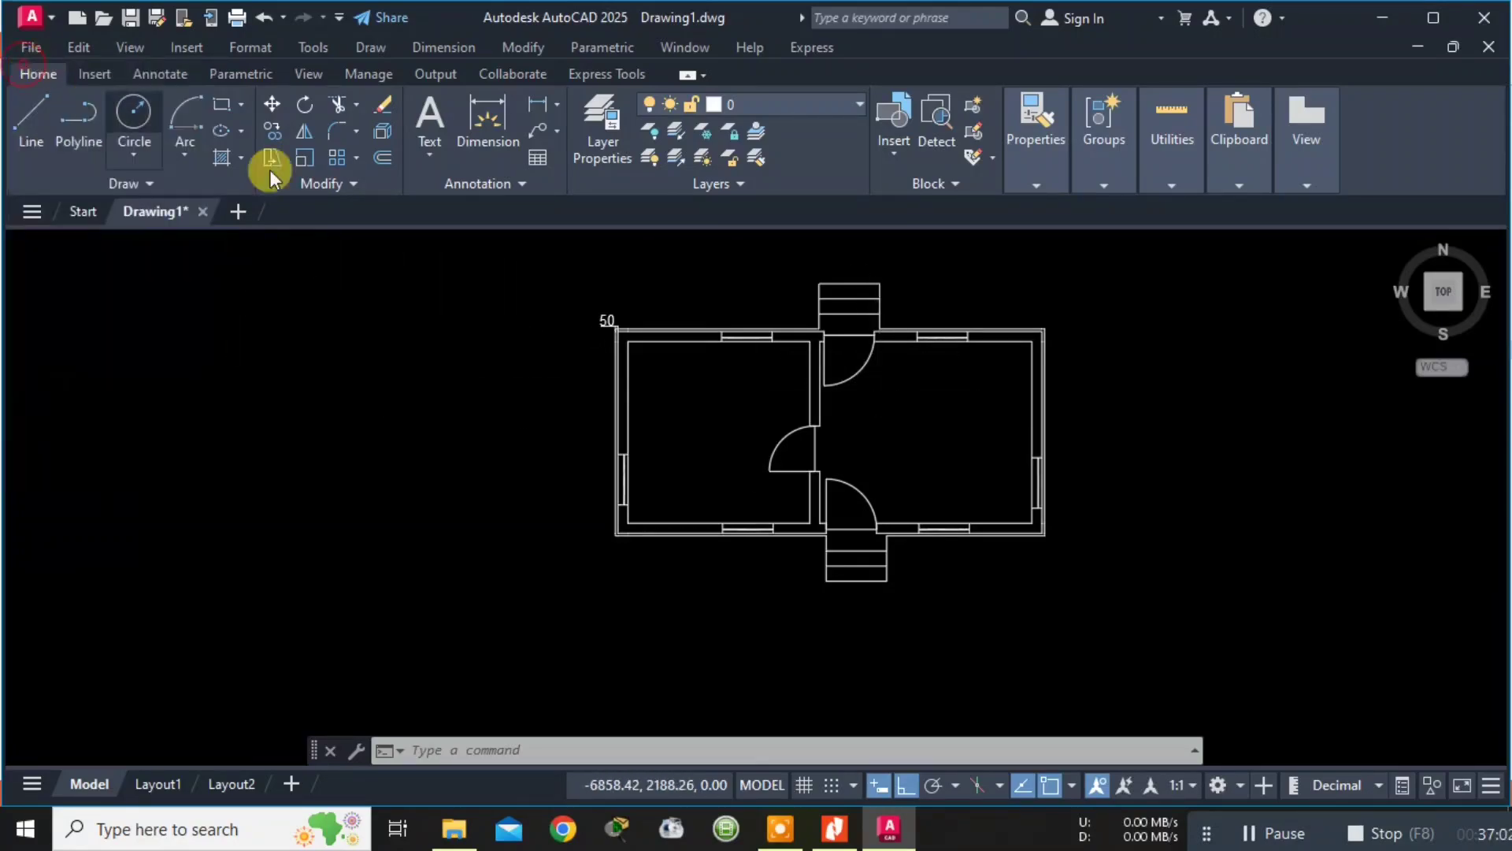
Add a linear dimension across the left room's inner width between its upper inner corners, placing it above the outer wall.
{"action": "scroll", "coordinate": [794, 338], "scroll_direction": "up", "scroll_amount": 4}
{"action": "scroll", "coordinate": [716, 292], "scroll_direction": "up", "scroll_amount": 2}
{"action": "middle_click_drag", "start_coordinate": [715, 297], "coordinate": [820, 365]}
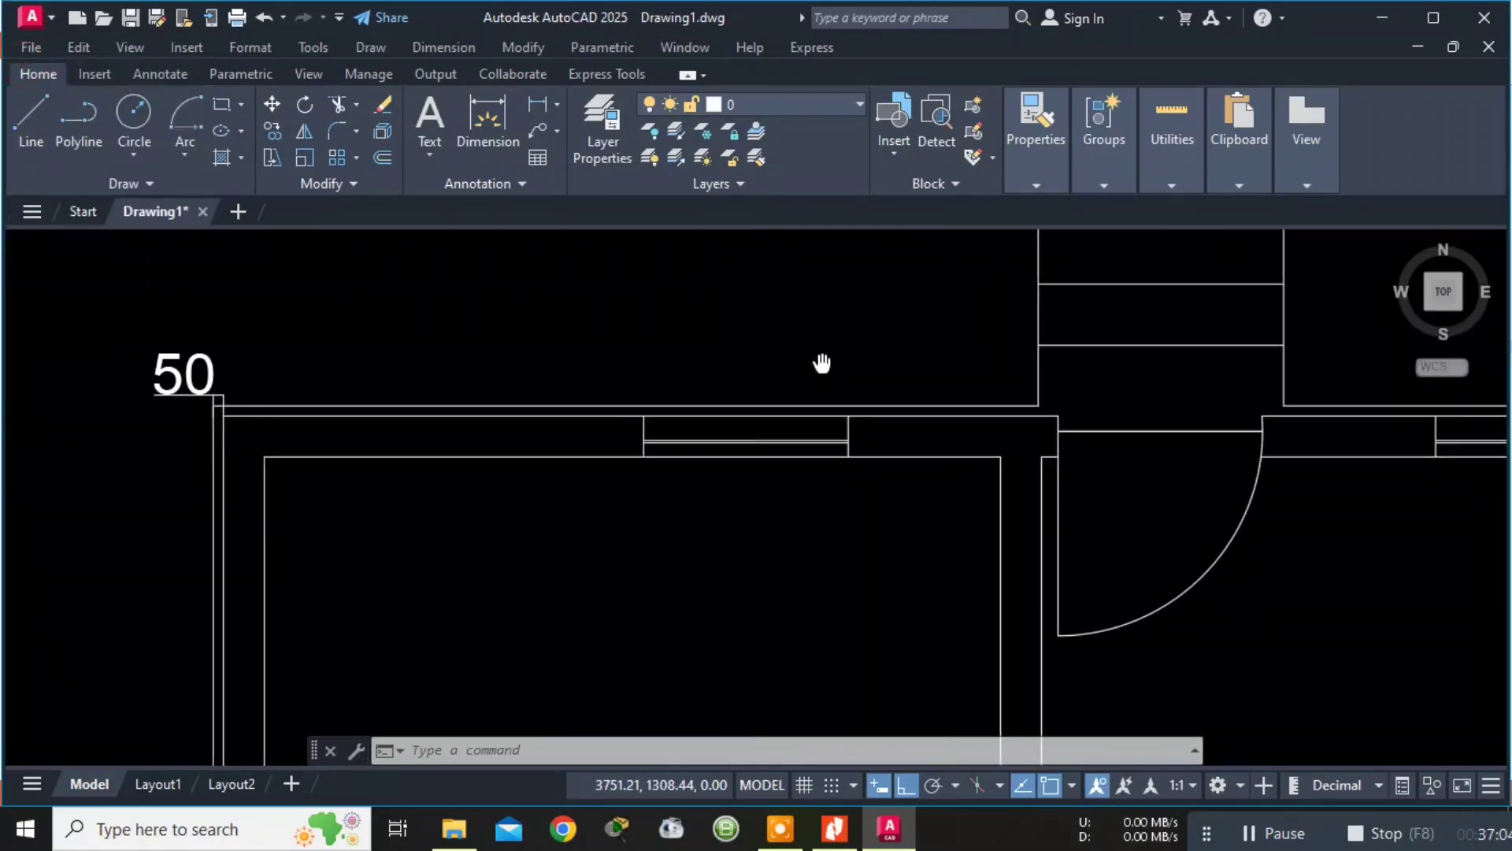
{"action": "left_click", "coordinate": [534, 106]}
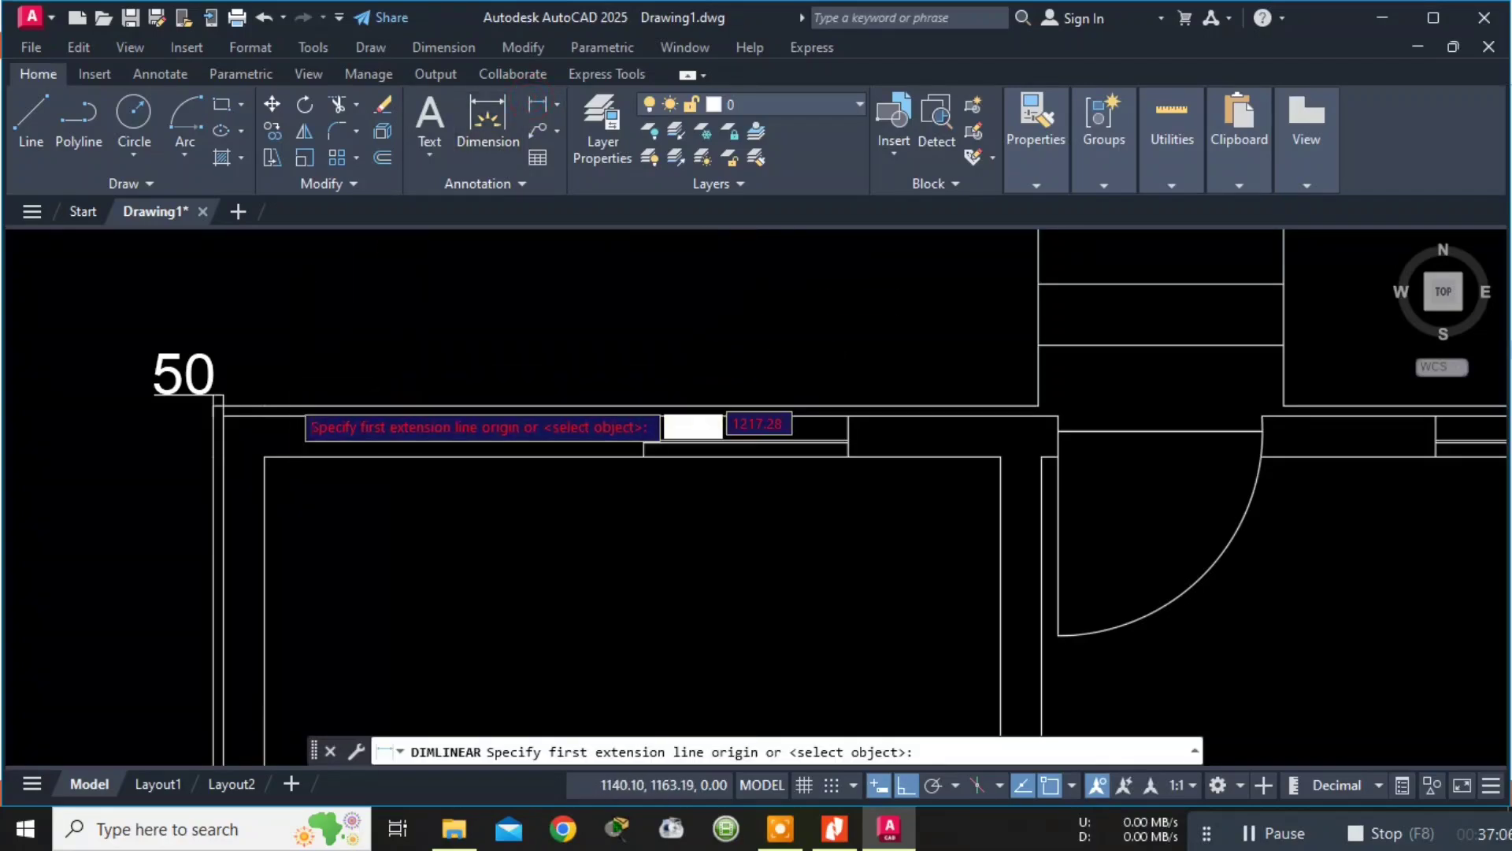
{"action": "scroll", "coordinate": [290, 400], "scroll_direction": "up", "scroll_amount": 4}
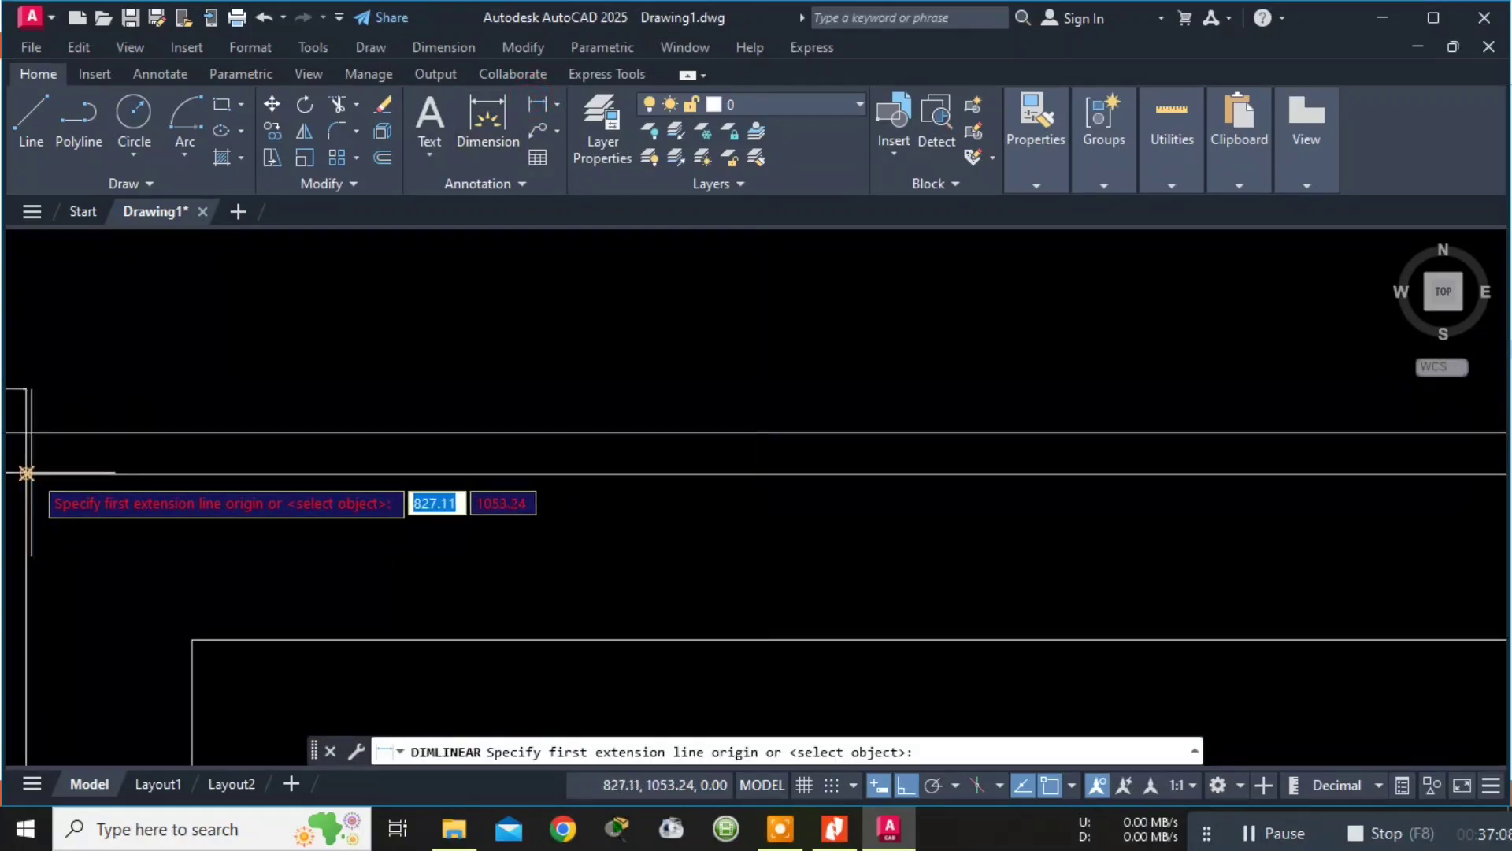
{"action": "scroll", "coordinate": [26, 473], "scroll_direction": "down", "scroll_amount": 5}
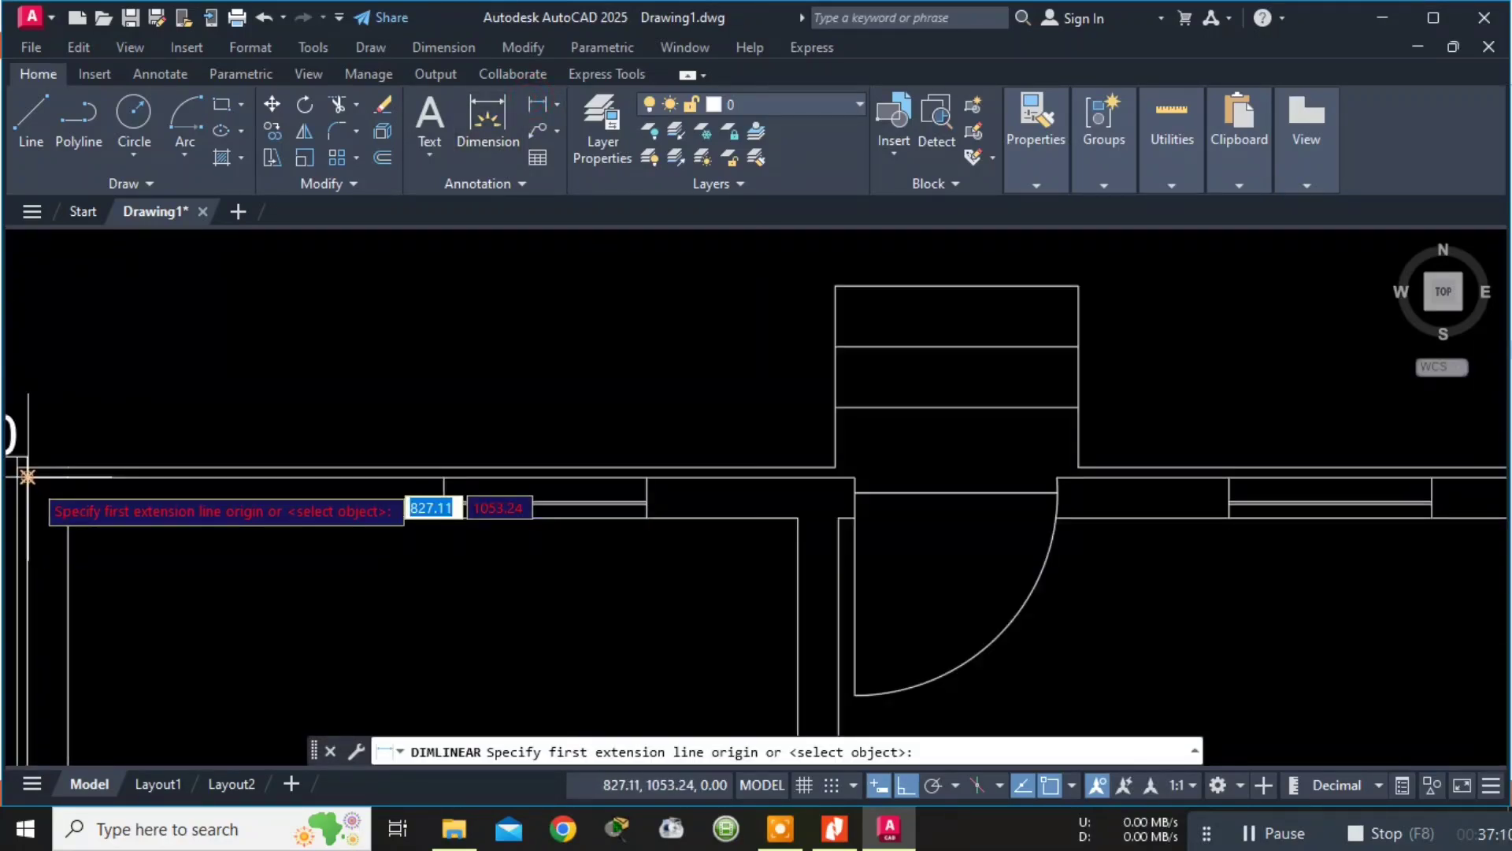
{"action": "left_click", "coordinate": [68, 517]}
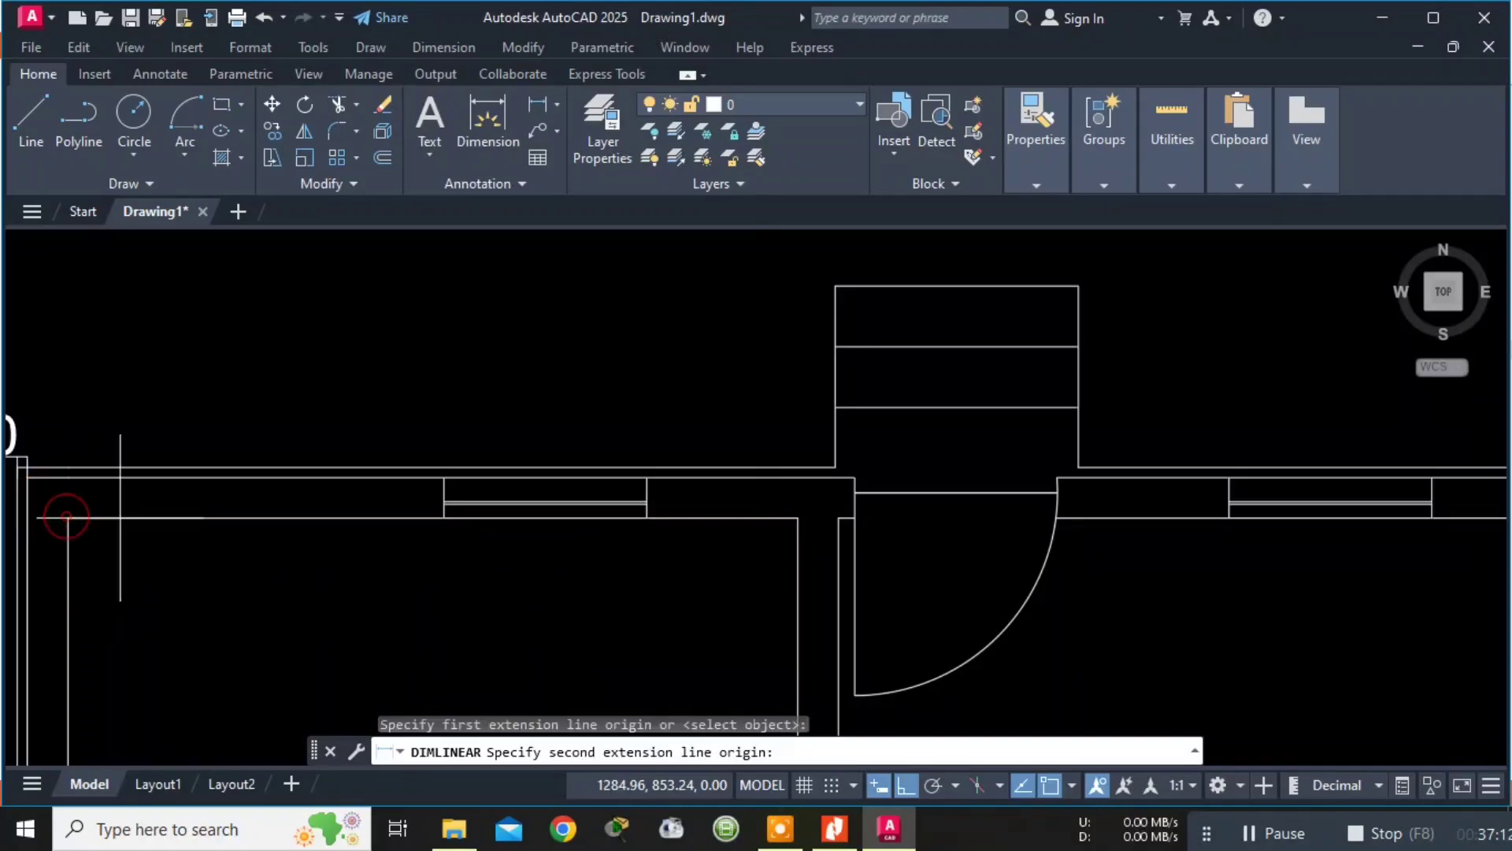
{"action": "left_click", "coordinate": [798, 518]}
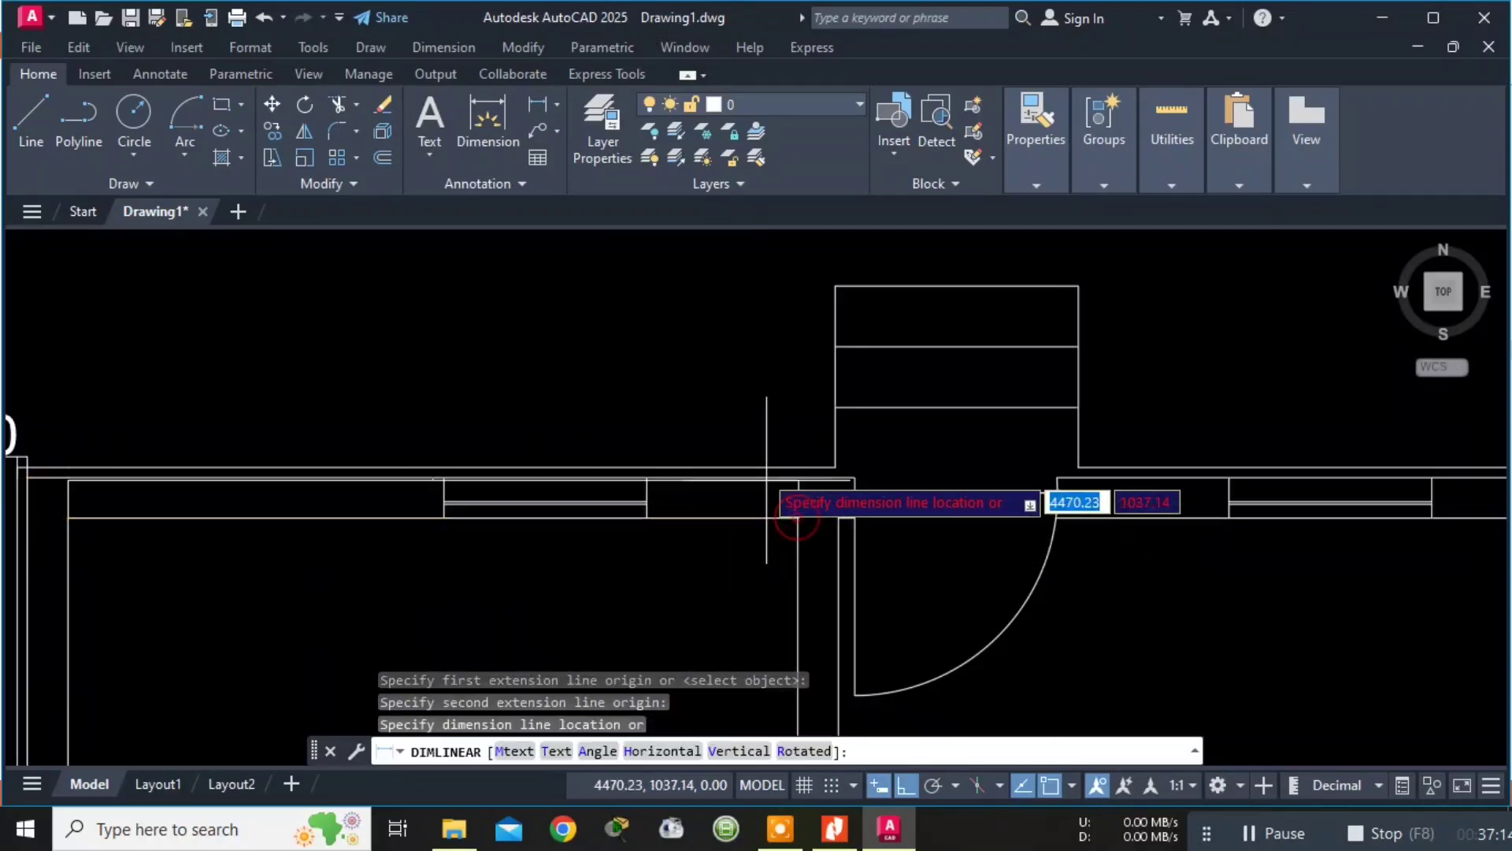
{"action": "left_click", "coordinate": [754, 419]}
{"action": "key", "text": "Escape"}
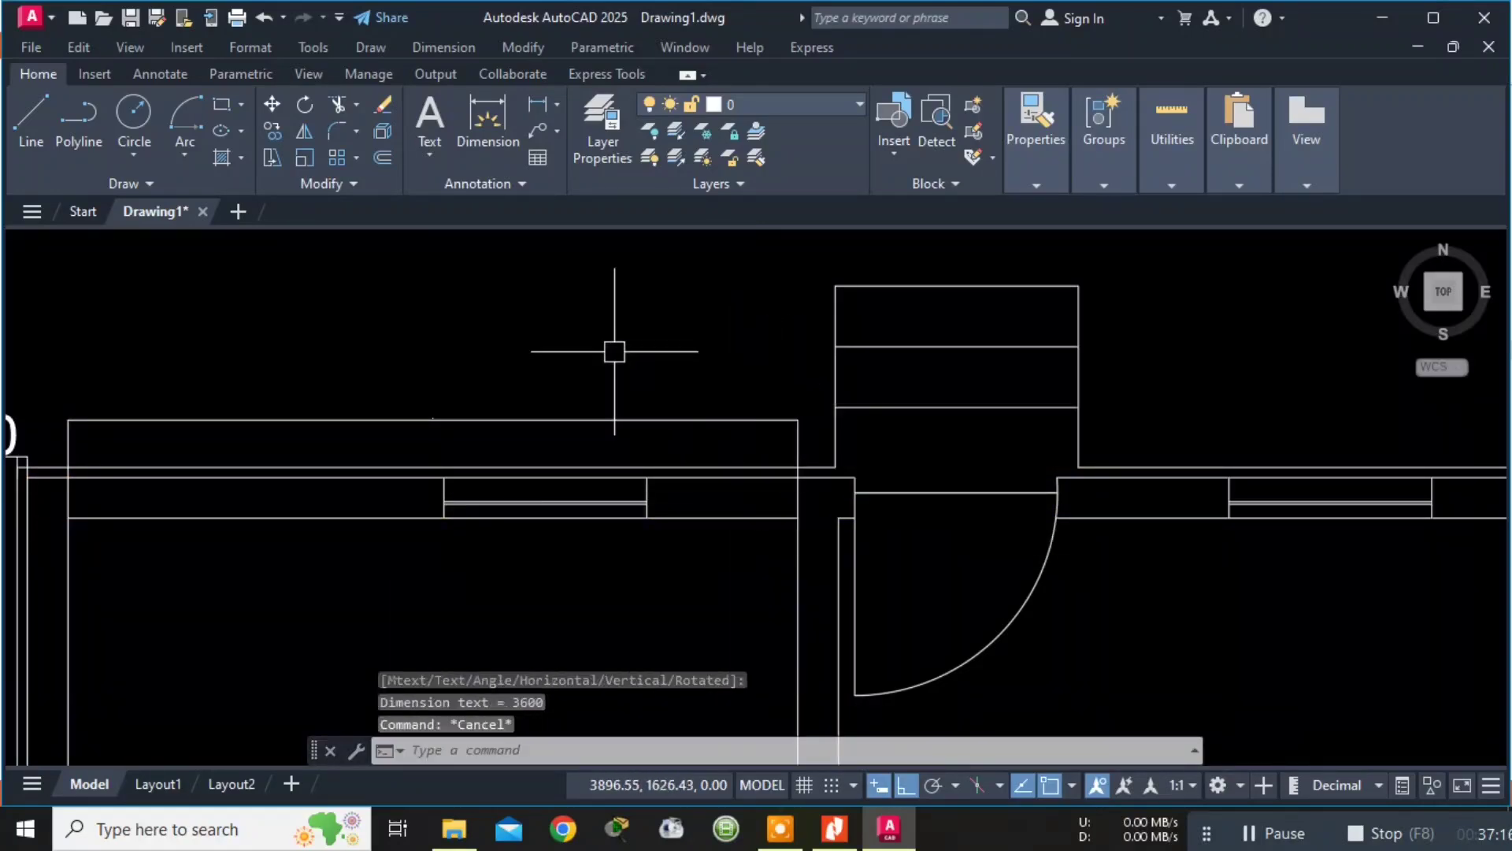
Match the properties of the corner wall dimension onto the left room's width dimension.
{"action": "scroll", "coordinate": [879, 455], "scroll_direction": "down", "scroll_amount": 1}
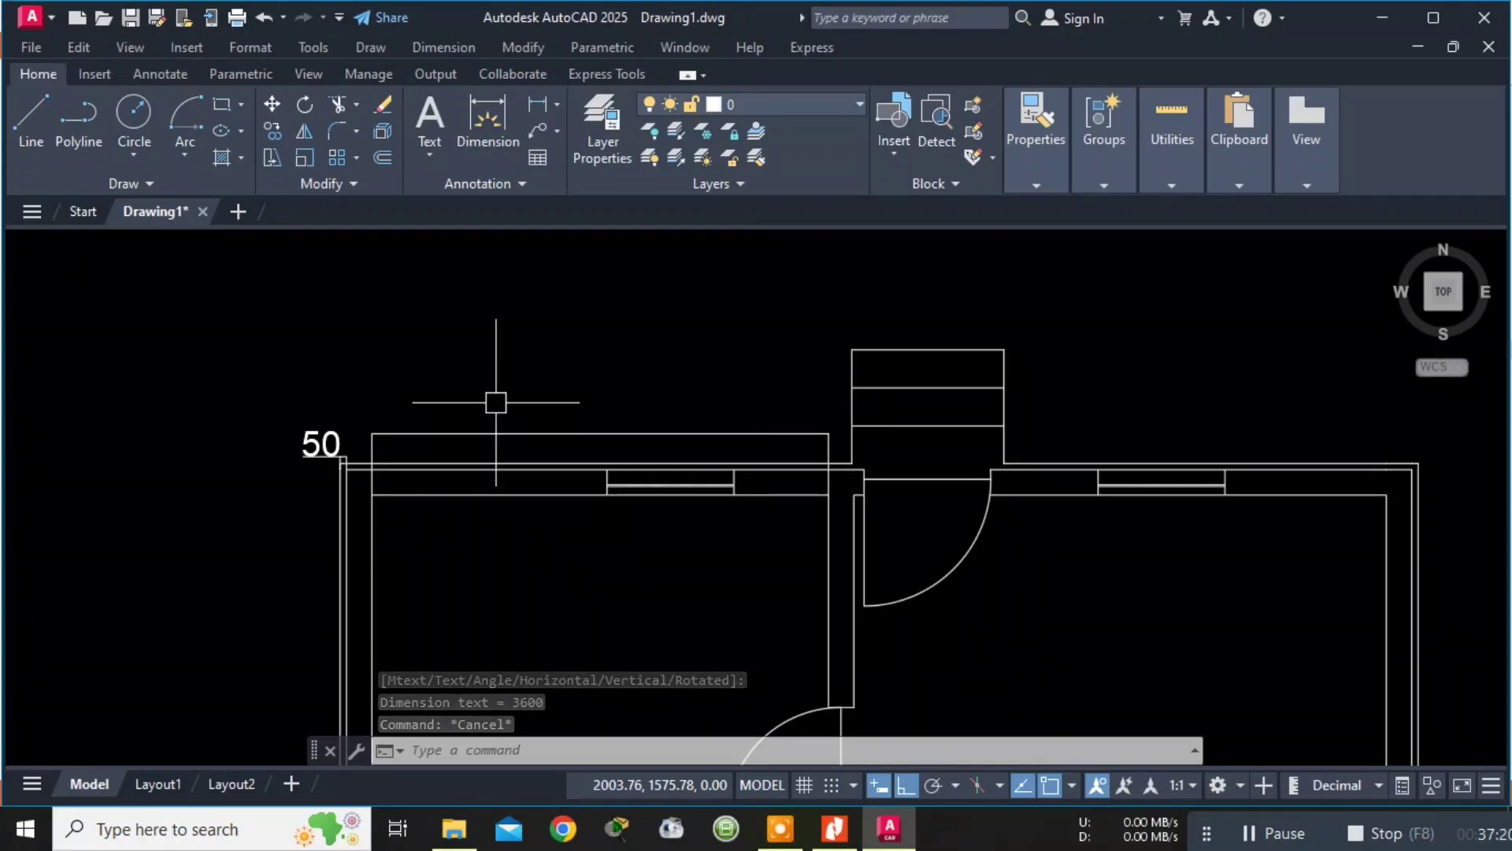
{"action": "type", "text": "ma"}
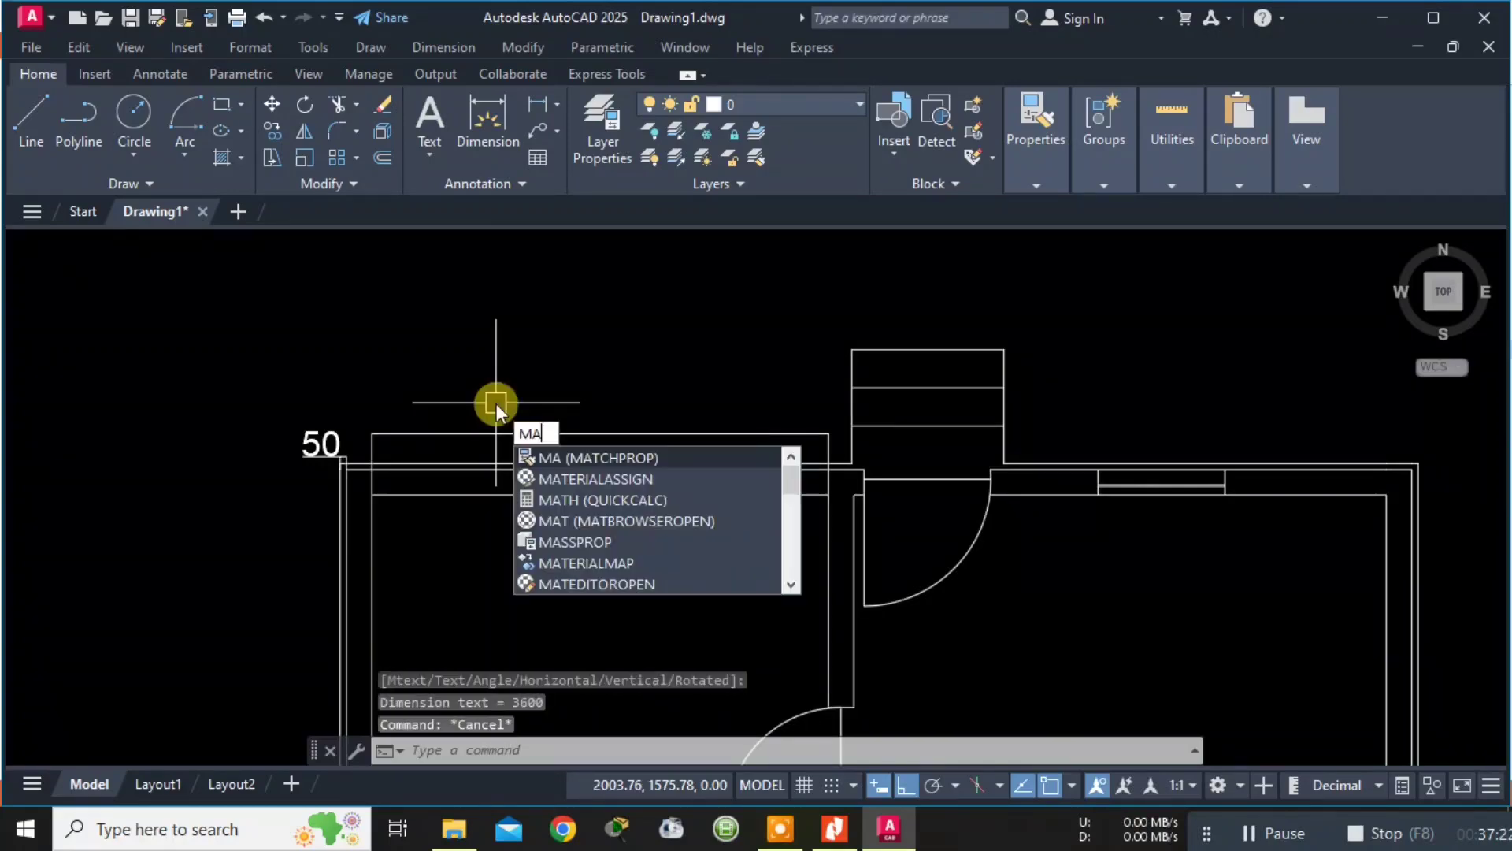
{"action": "key", "text": "Return"}
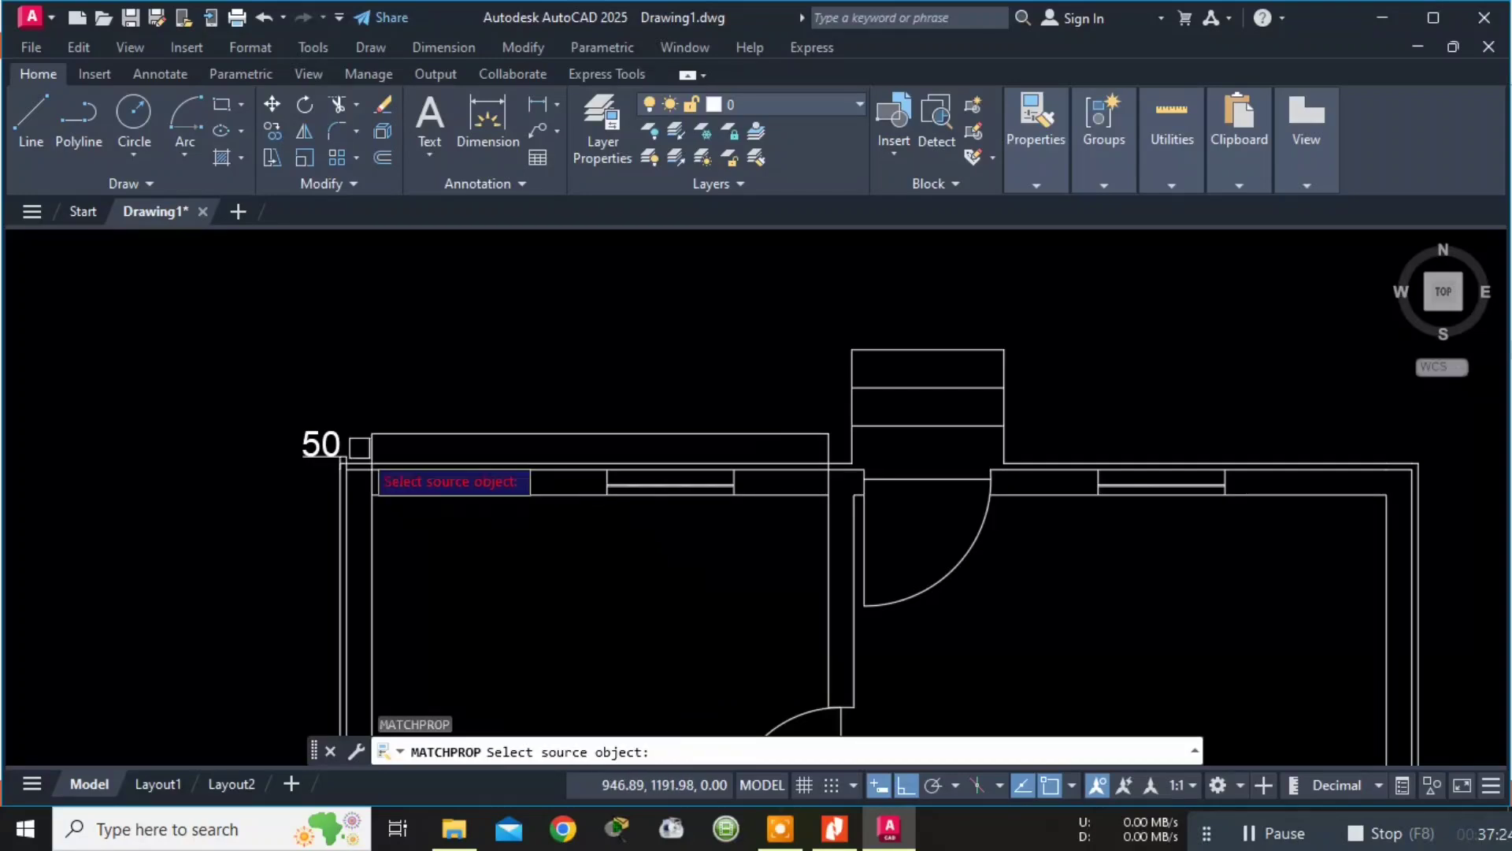
{"action": "left_click", "coordinate": [330, 443]}
{"action": "left_click", "coordinate": [587, 420]}
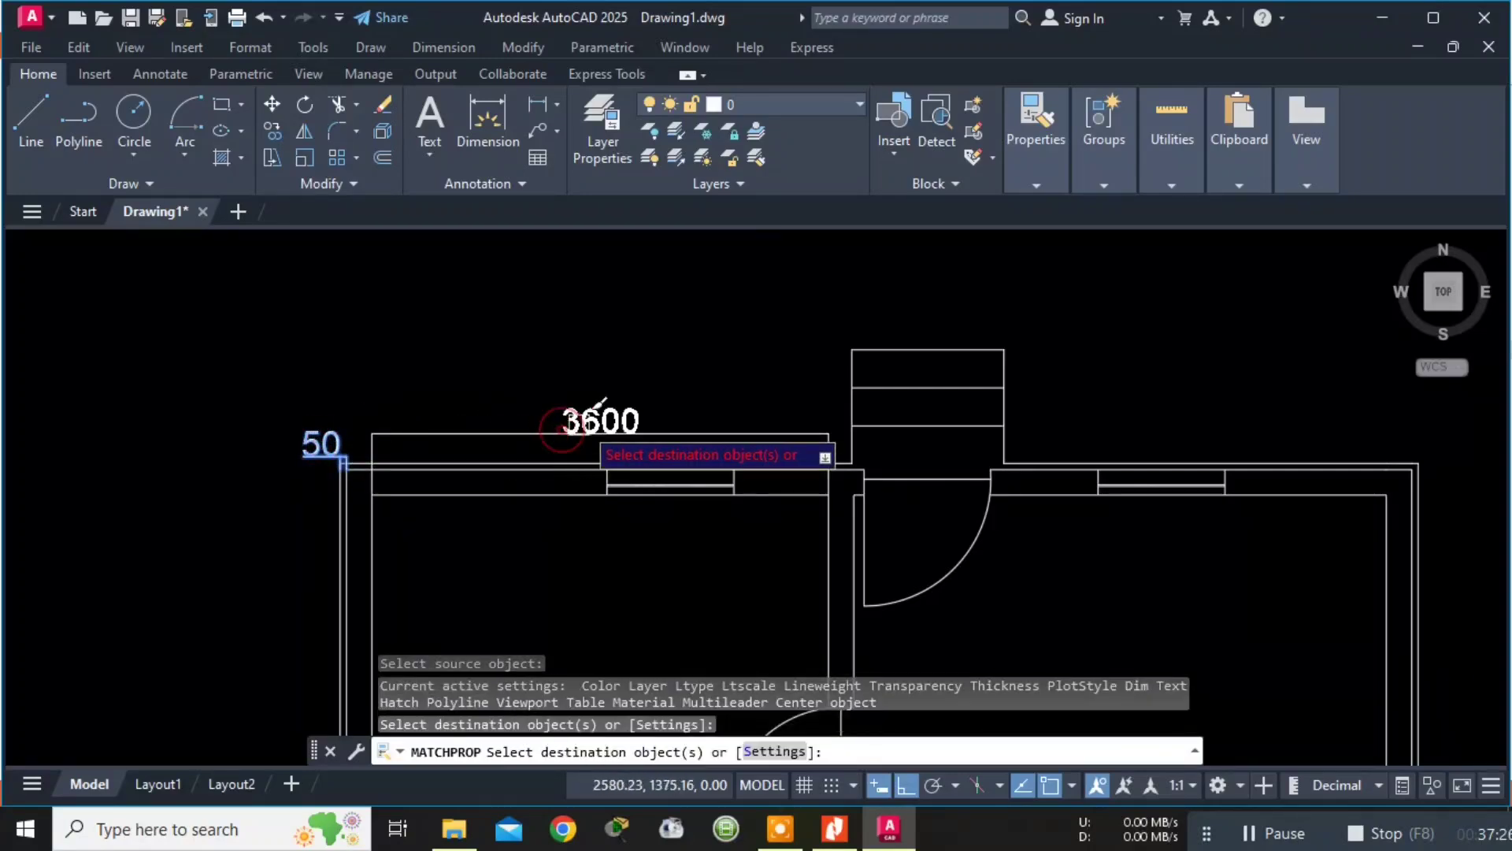
{"action": "key", "text": "Escape"}
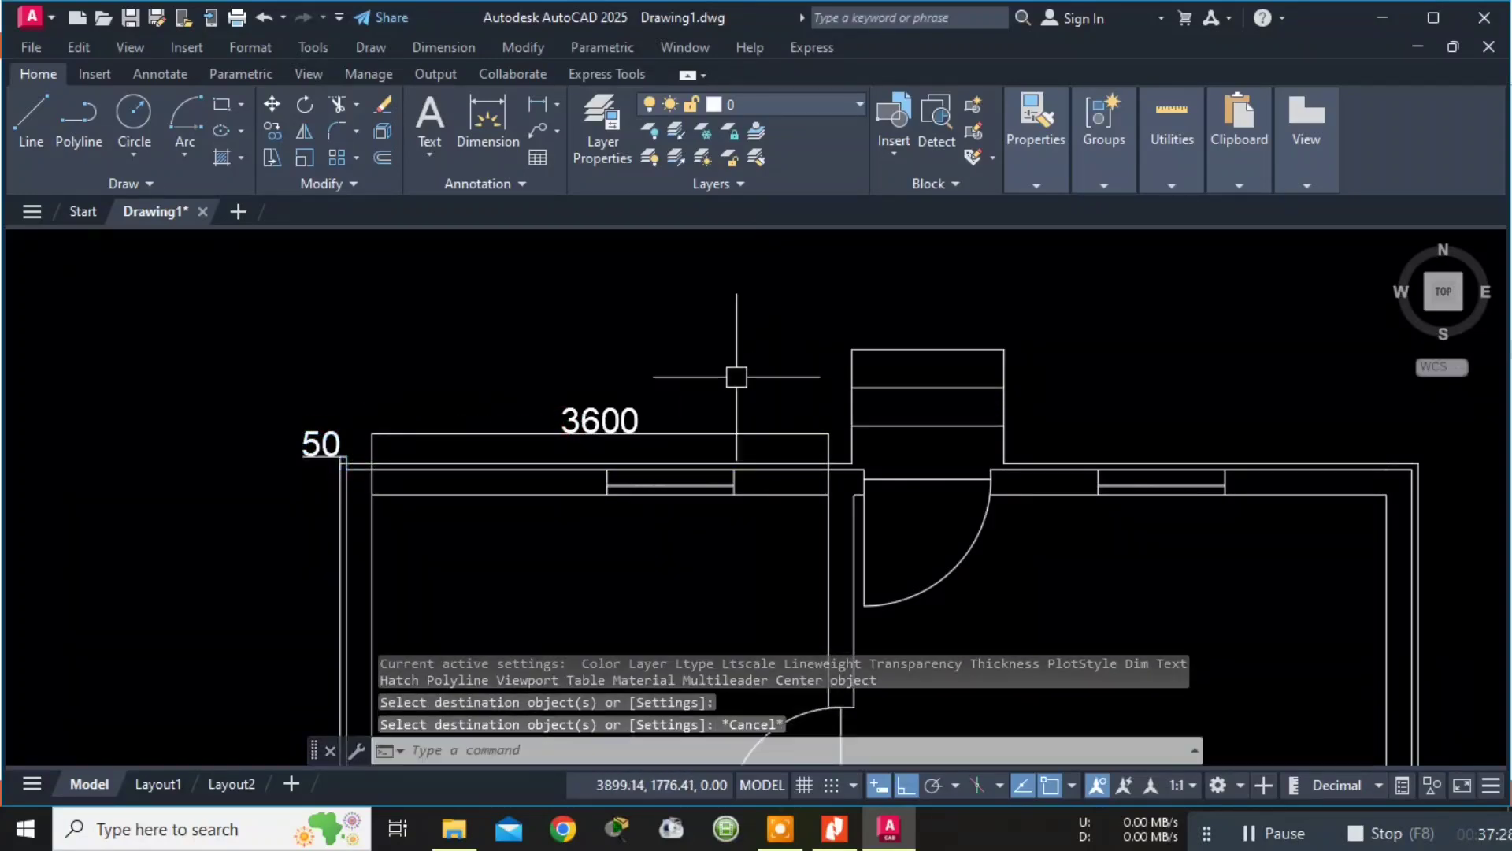
{"action": "scroll", "coordinate": [737, 377], "scroll_direction": "down", "scroll_amount": 2}
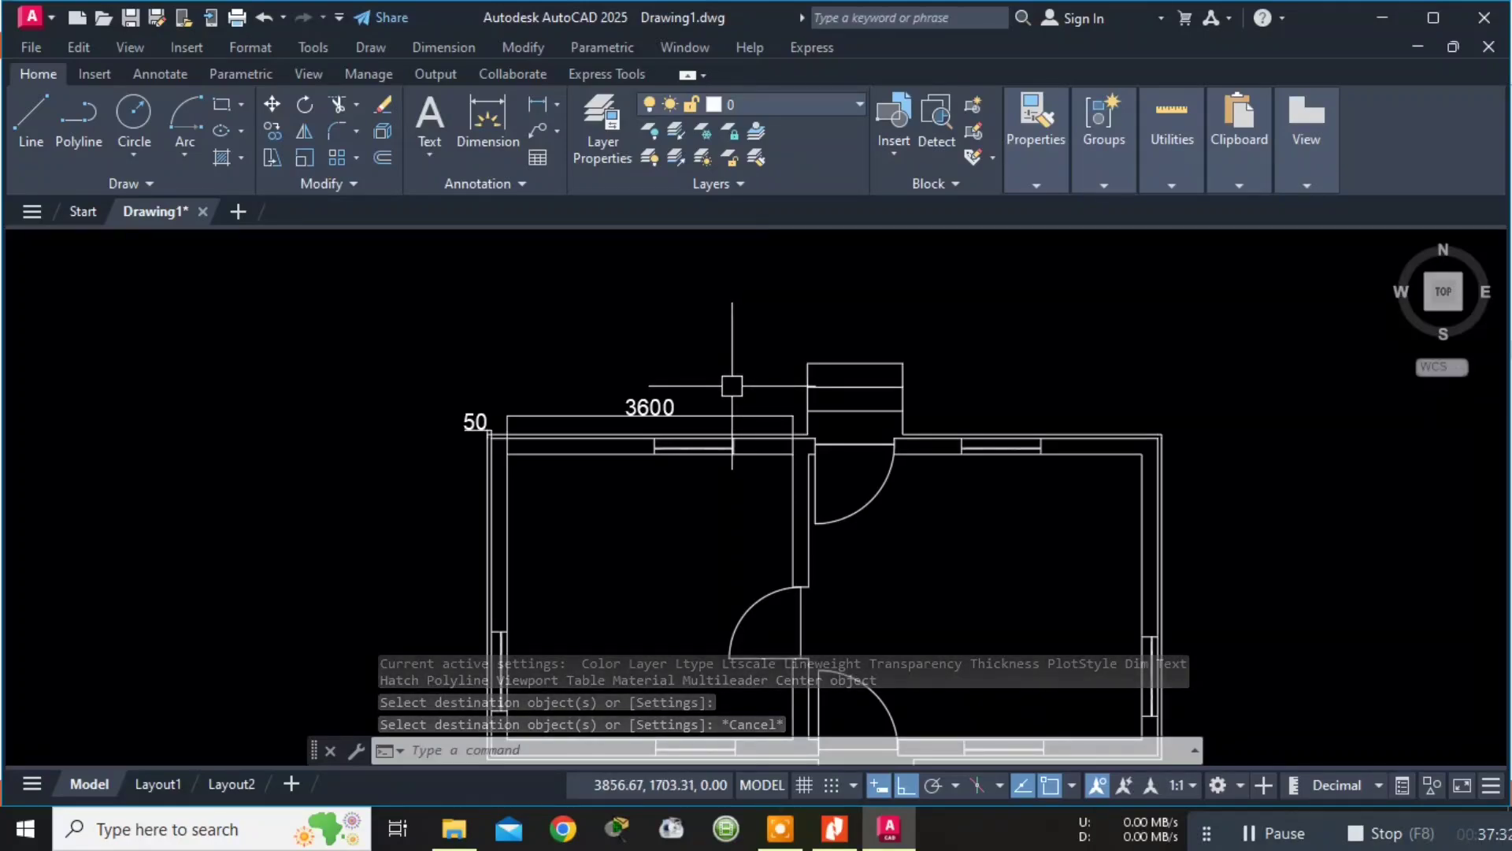
{"action": "scroll", "coordinate": [729, 389], "scroll_direction": "up", "scroll_amount": 2}
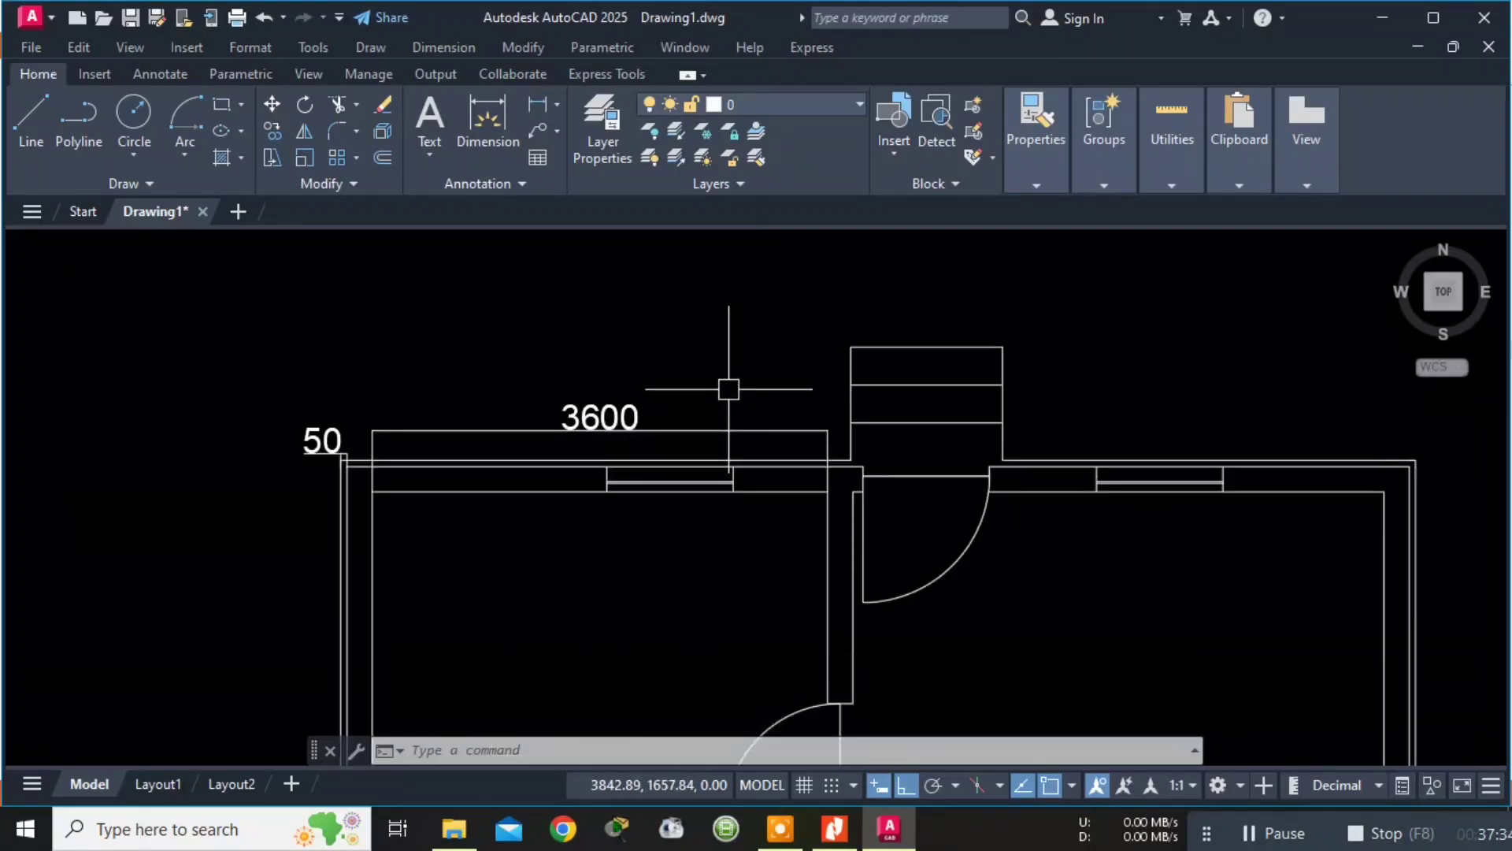
{"action": "key", "text": "Escape"}
{"action": "key", "text": "Escape"}
{"action": "scroll", "coordinate": [721, 473], "scroll_direction": "down", "scroll_amount": 2}
{"action": "scroll", "coordinate": [717, 554], "scroll_direction": "up", "scroll_amount": 4}
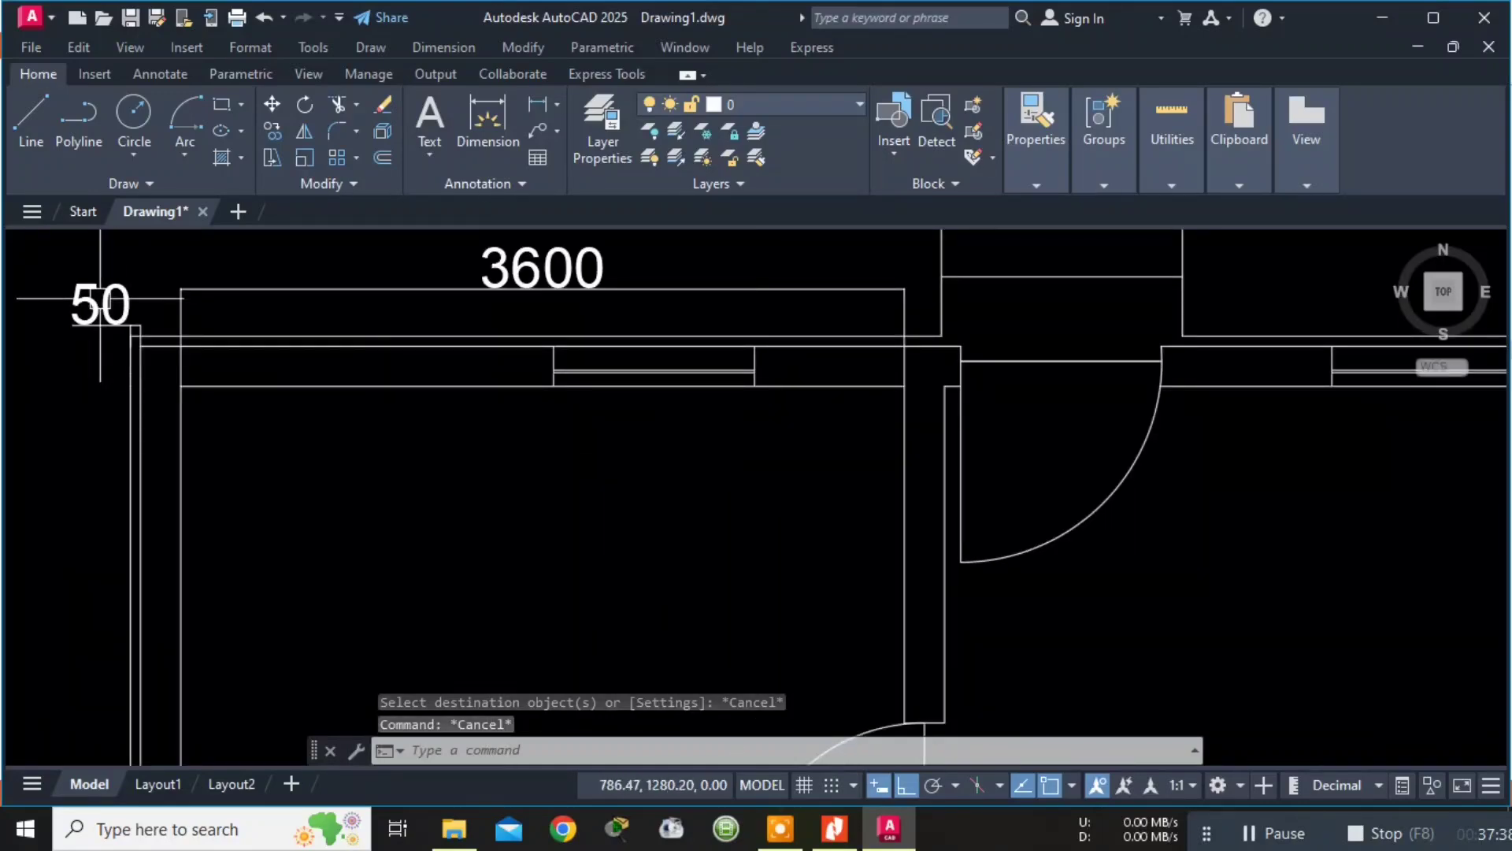
{"action": "scroll", "coordinate": [103, 331], "scroll_direction": "up", "scroll_amount": 6}
{"action": "key", "text": "Escape"}
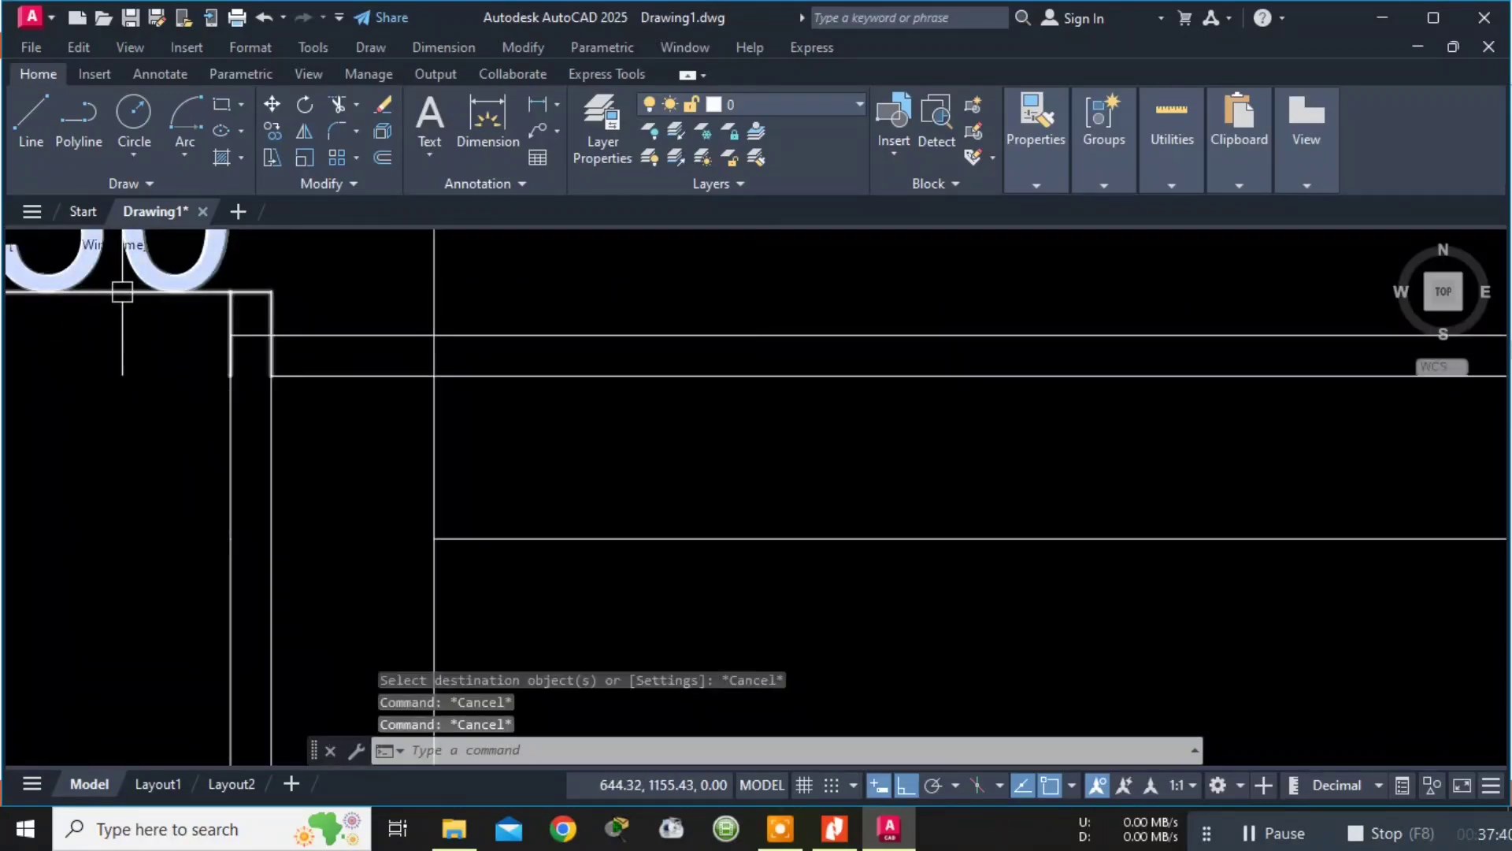
{"action": "left_click", "coordinate": [122, 292]}
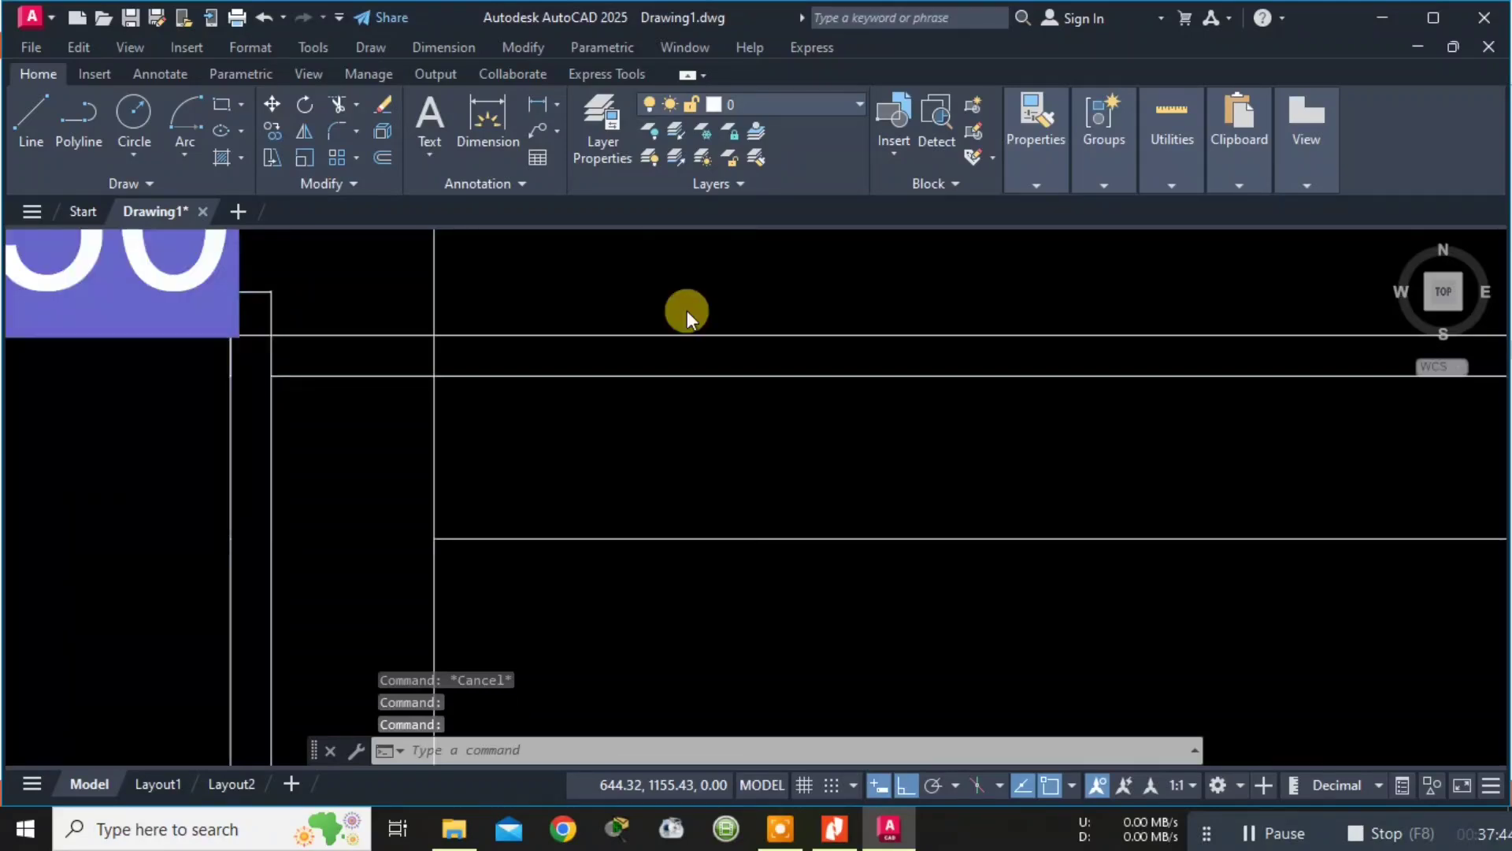
{"action": "right_click", "coordinate": [123, 292]}
{"action": "left_click", "coordinate": [59, 324]}
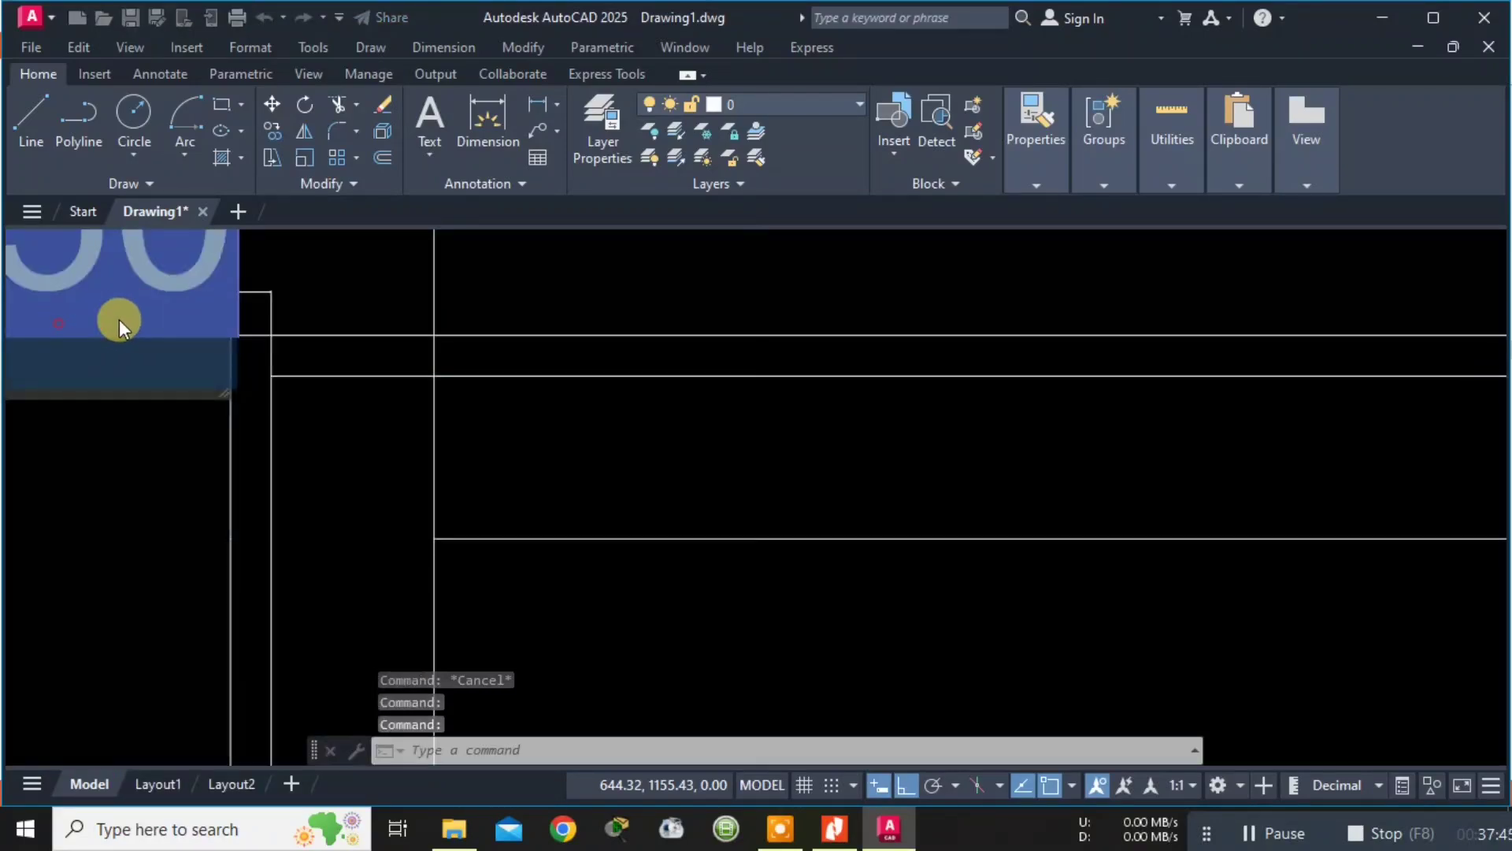
{"action": "left_click", "coordinate": [358, 294]}
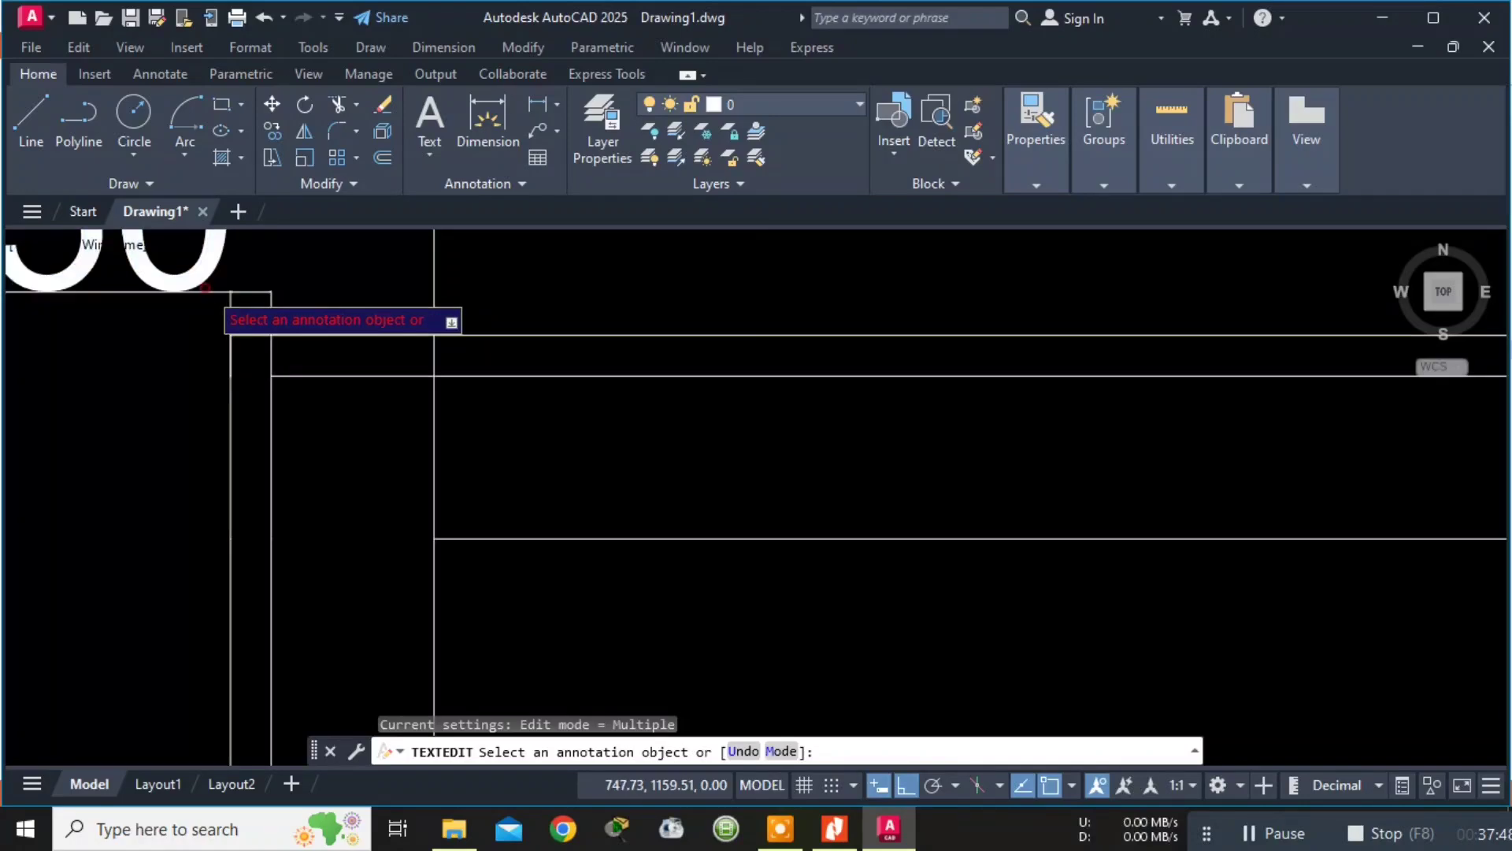
{"action": "left_click", "coordinate": [206, 288]}
{"action": "left_click", "coordinate": [297, 293]}
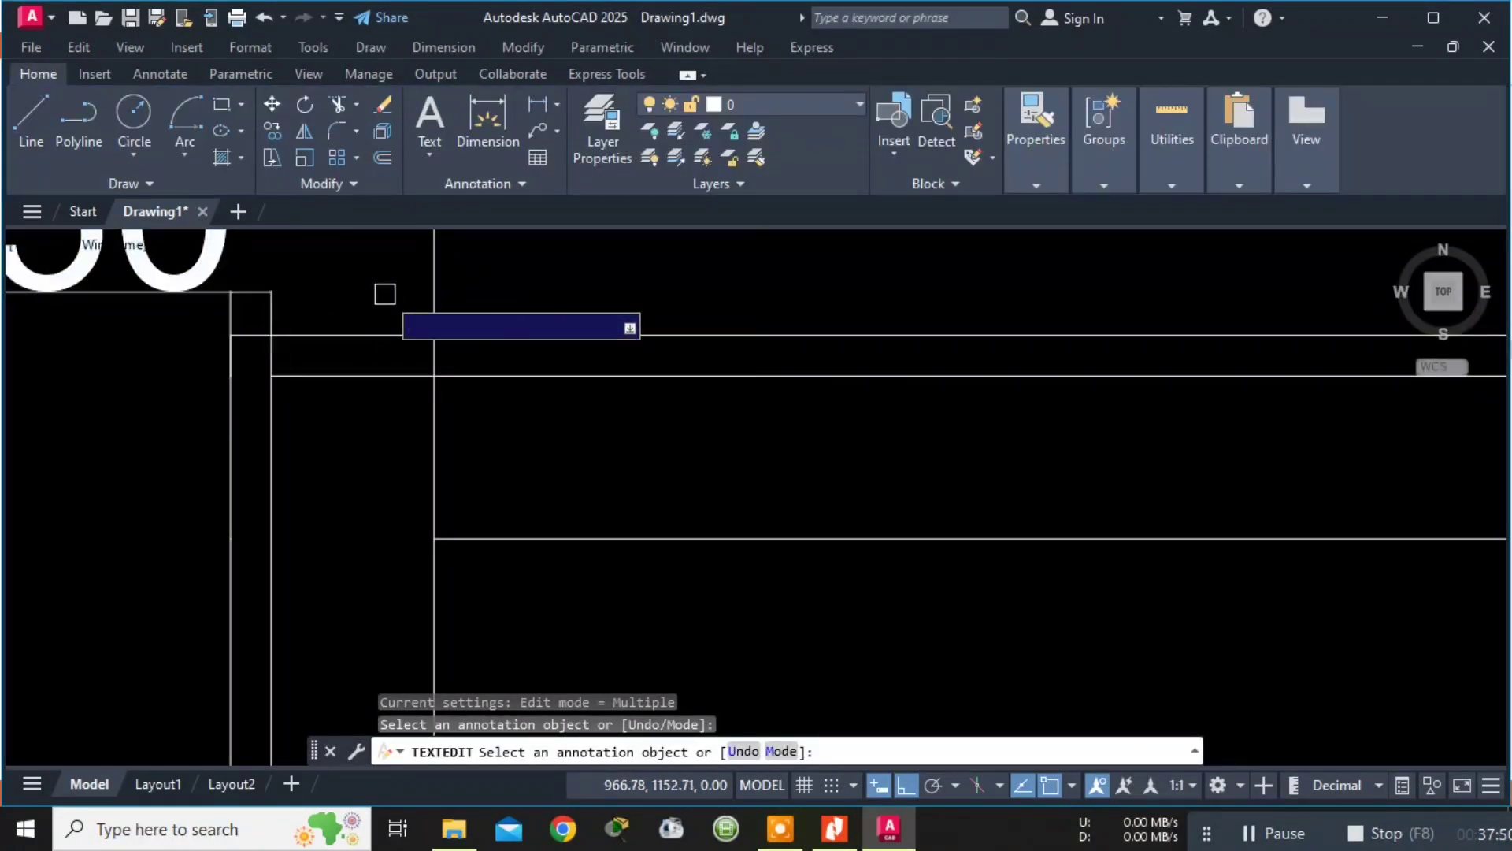
{"action": "scroll", "coordinate": [428, 271], "scroll_direction": "down", "scroll_amount": 1}
{"action": "left_click", "coordinate": [752, 370]}
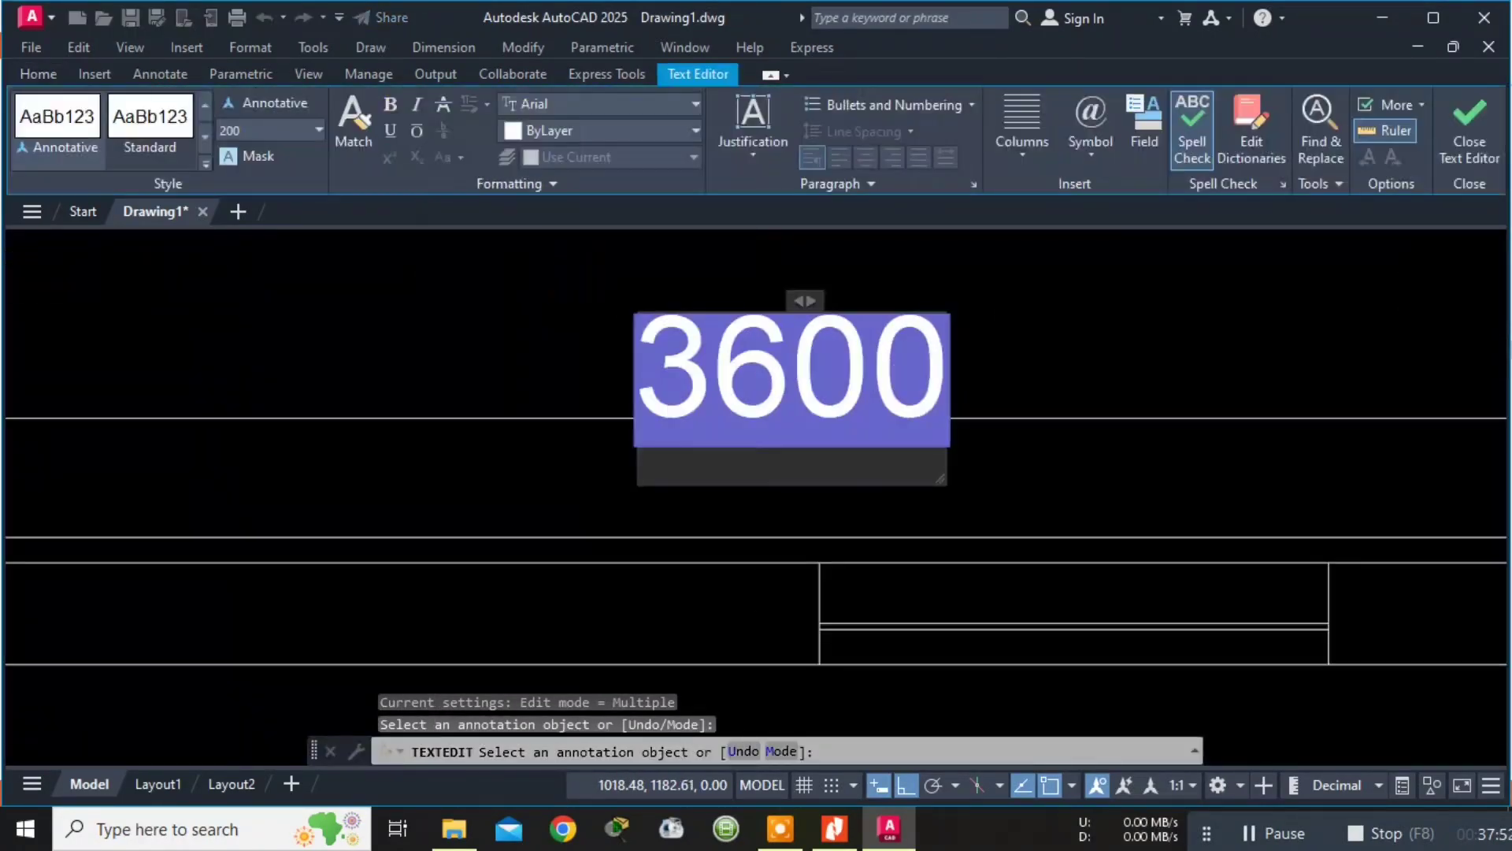
{"action": "left_click", "coordinate": [583, 285]}
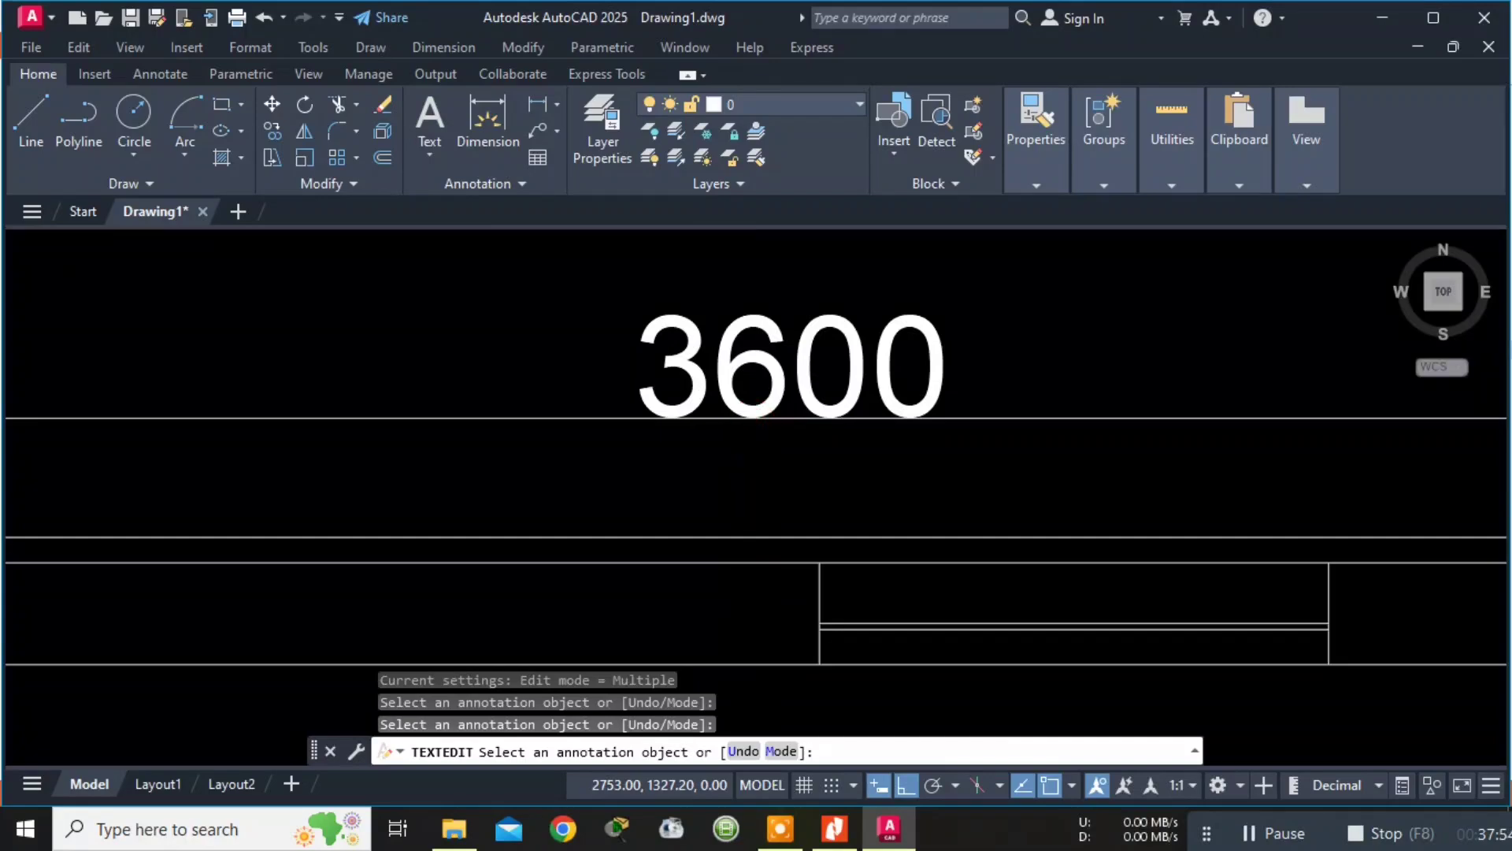
{"action": "left_click", "coordinate": [820, 398]}
{"action": "left_click", "coordinate": [956, 418]}
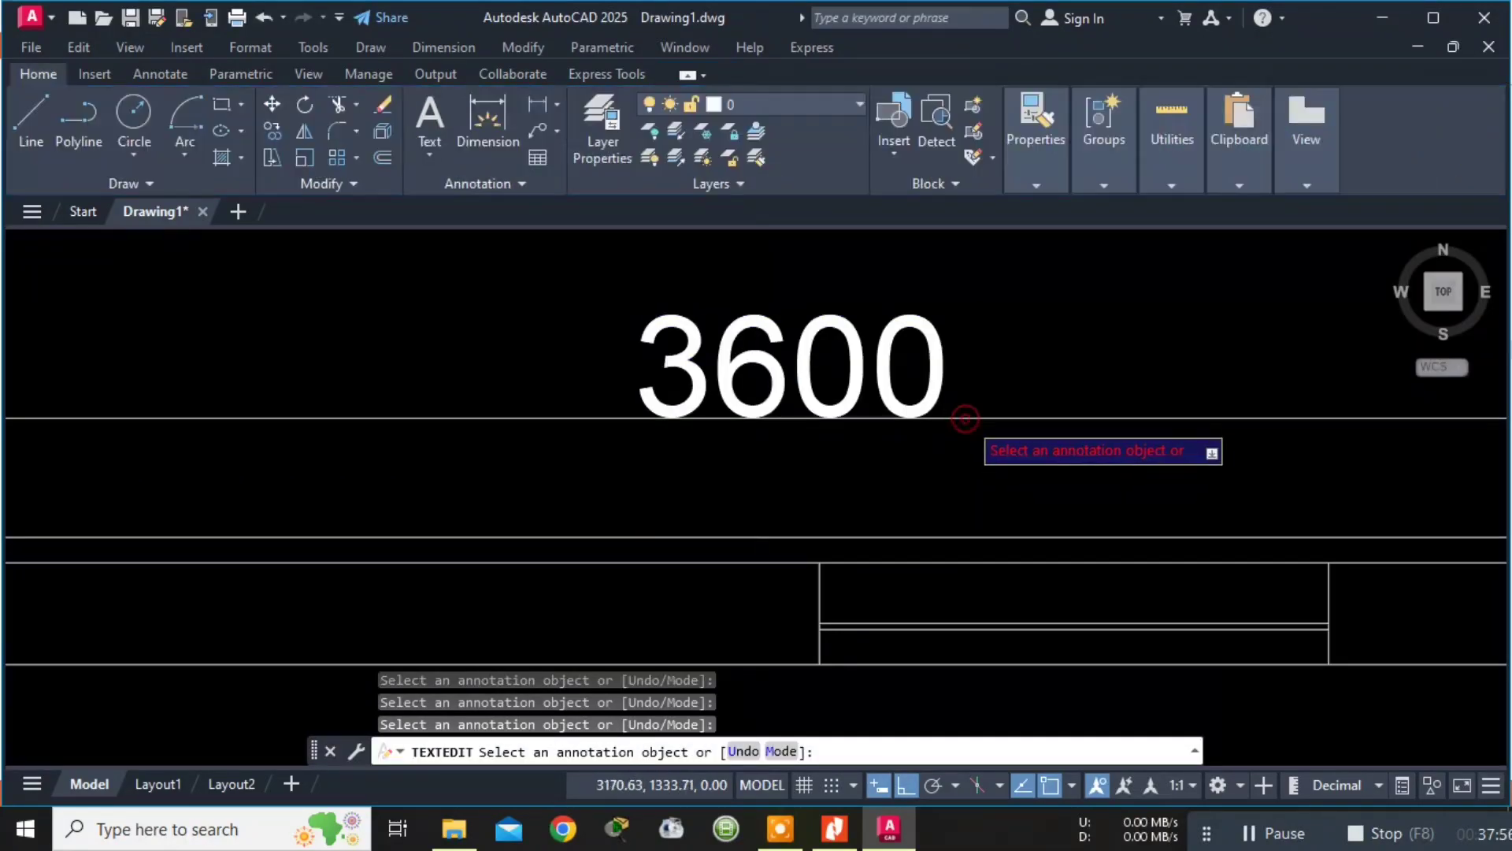
{"action": "scroll", "coordinate": [984, 410], "scroll_direction": "down", "scroll_amount": 6}
{"action": "key", "text": "Escape"}
{"action": "key", "text": "Escape"}
{"action": "key", "text": "Escape"}
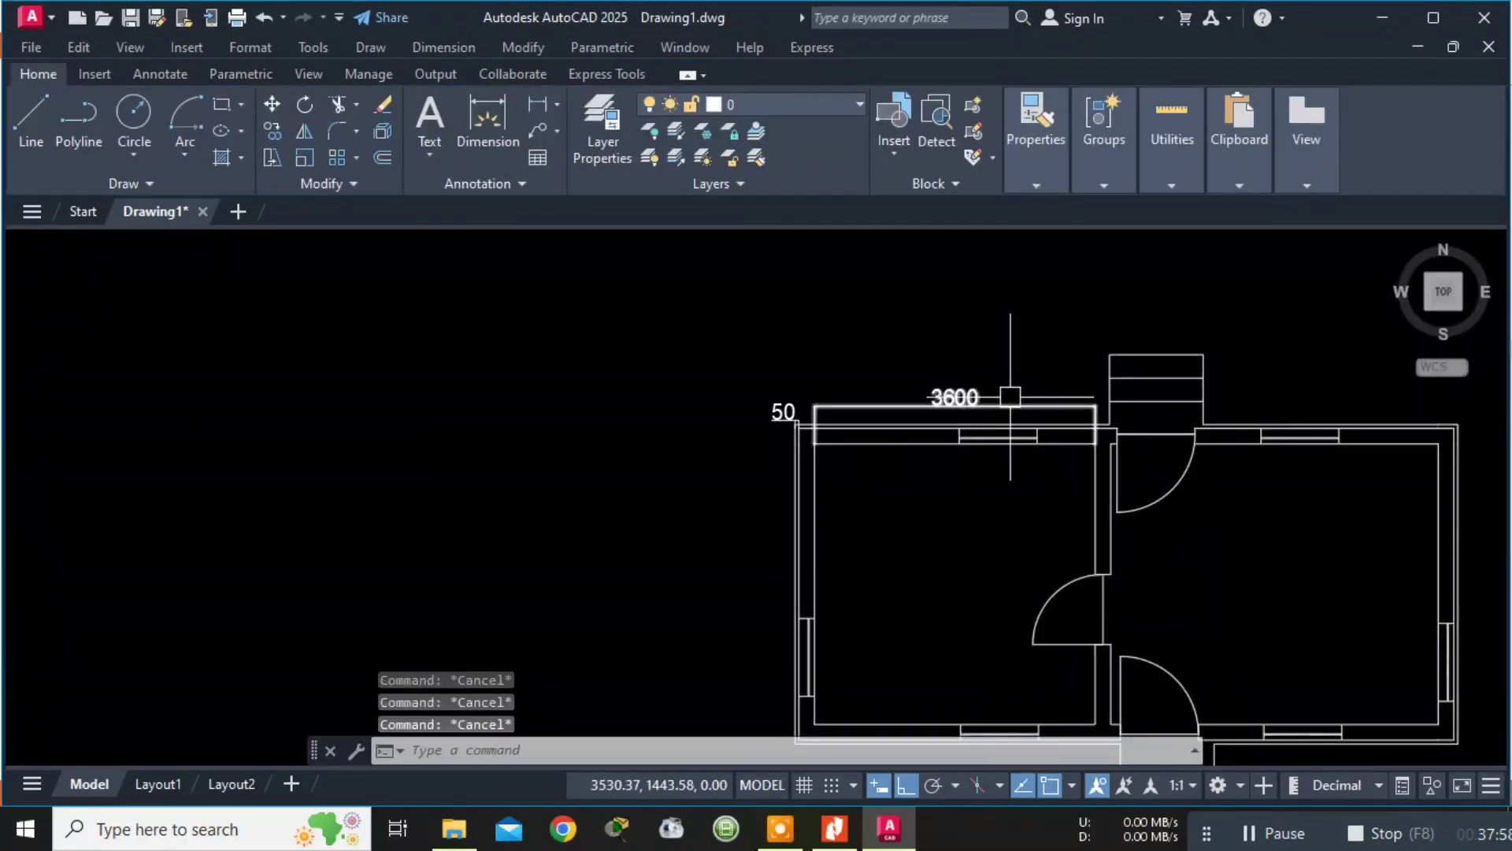
Set the color of the left room's width dimension to Blue, close its properties and deselect it.
{"action": "scroll", "coordinate": [997, 401], "scroll_direction": "up", "scroll_amount": 1}
{"action": "left_click", "coordinate": [984, 411]}
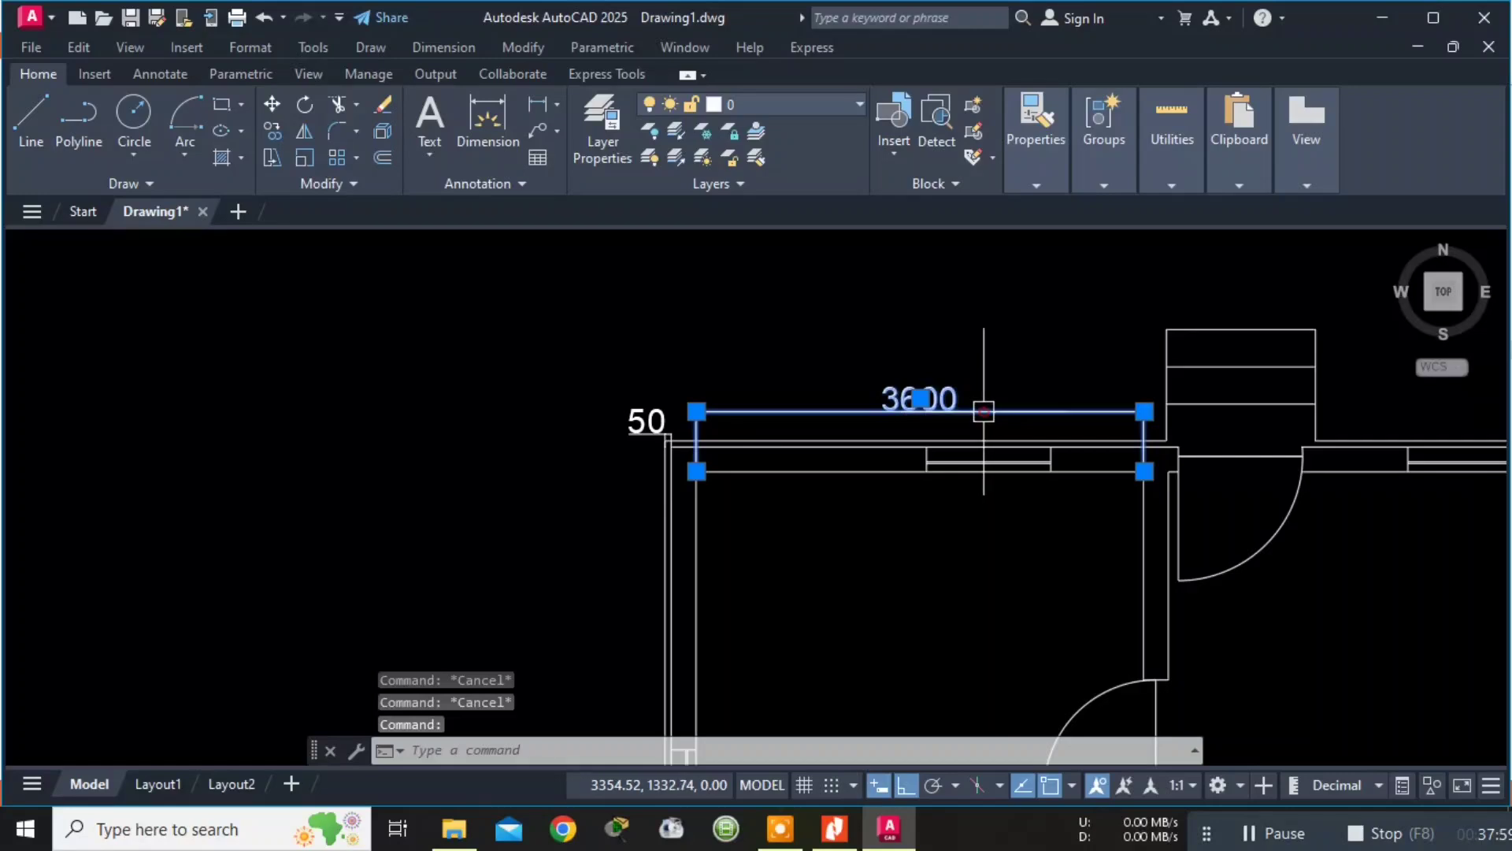
{"action": "right_click", "coordinate": [920, 398]}
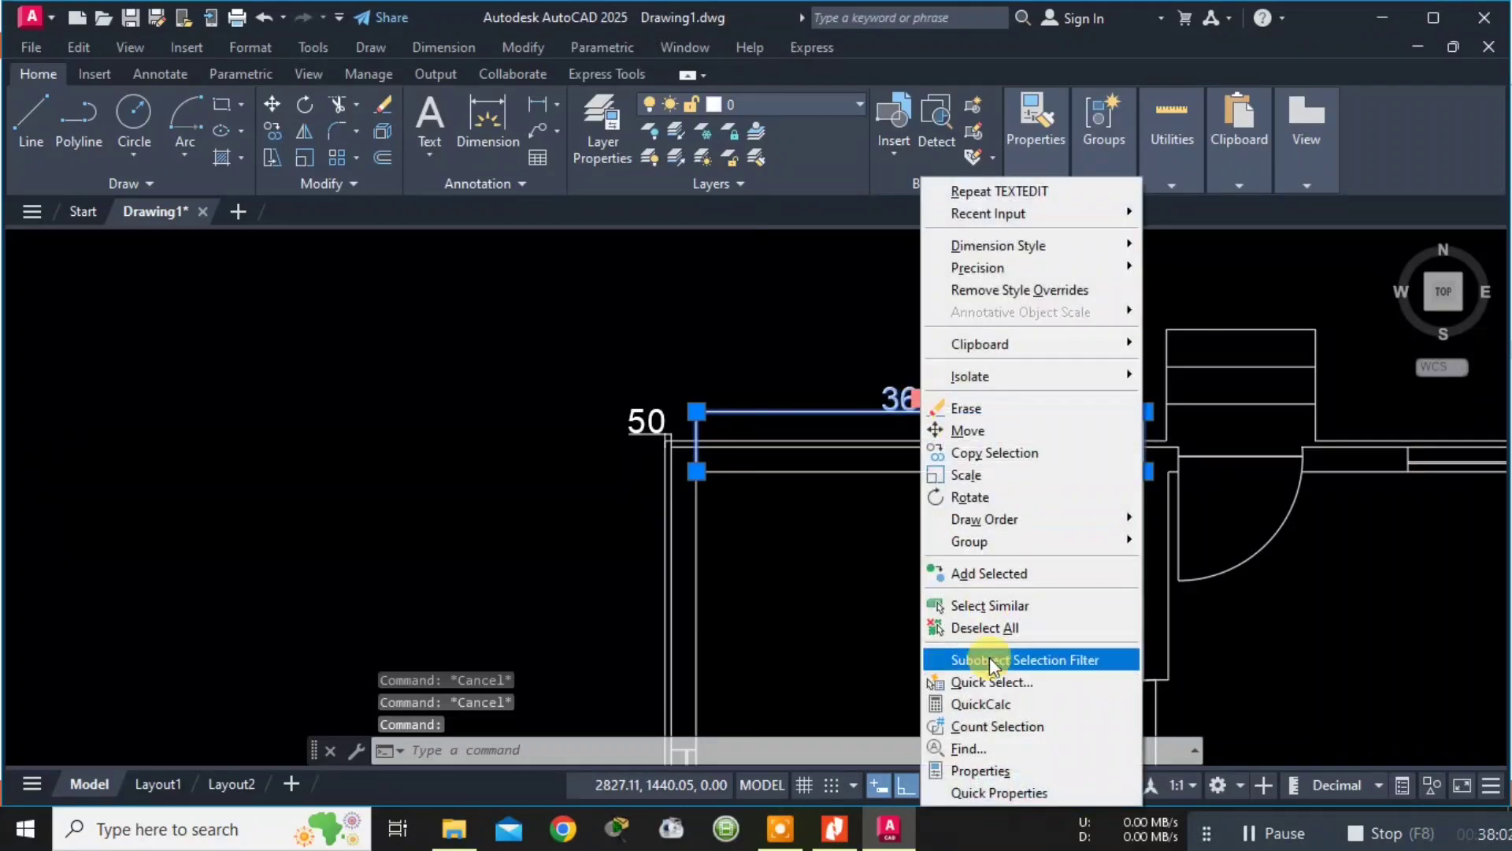
{"action": "left_click", "coordinate": [994, 766]}
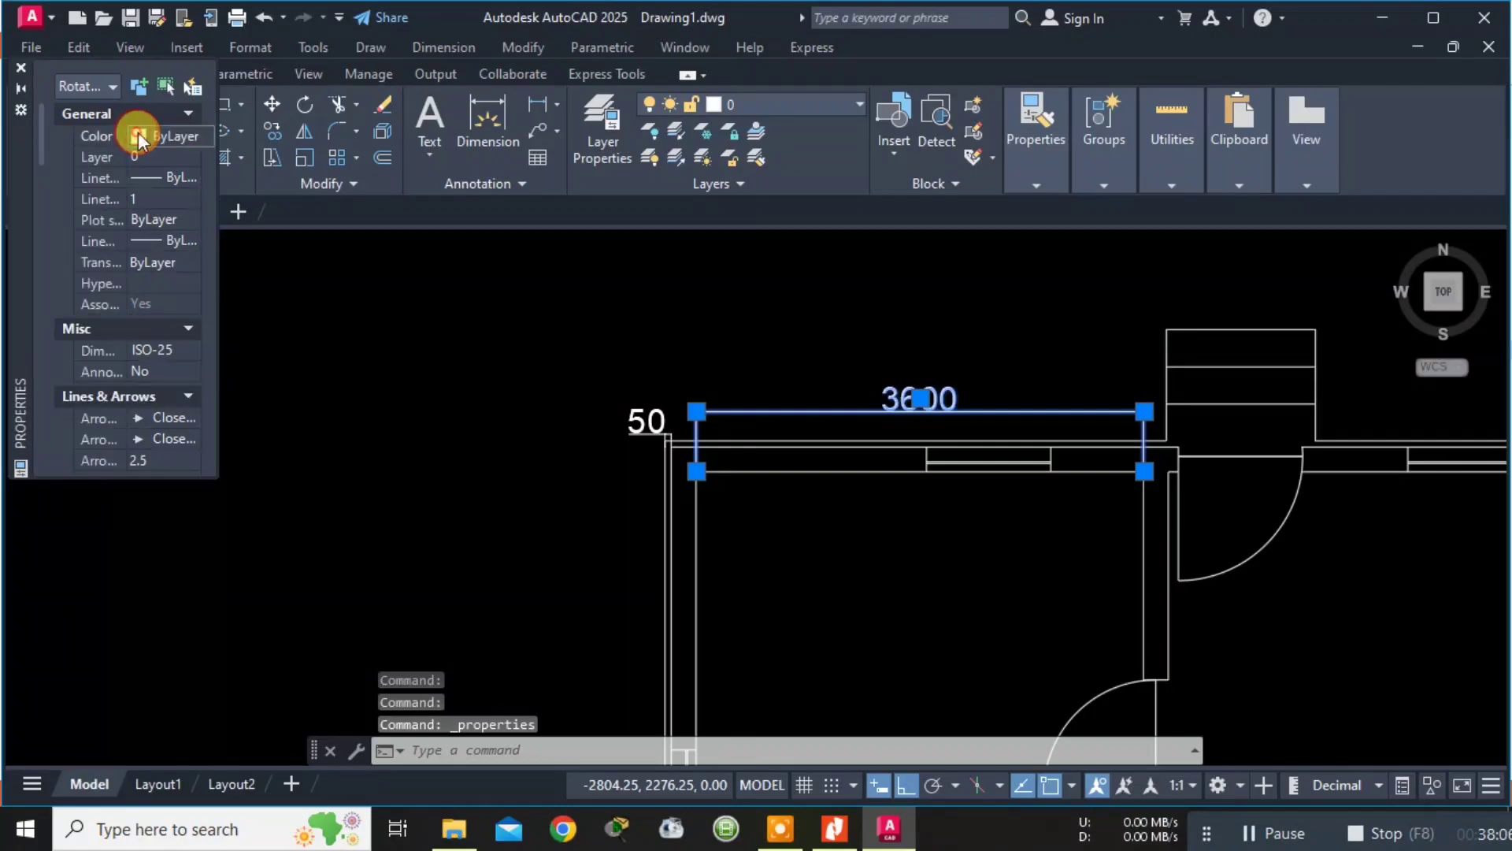
{"action": "left_click", "coordinate": [155, 139]}
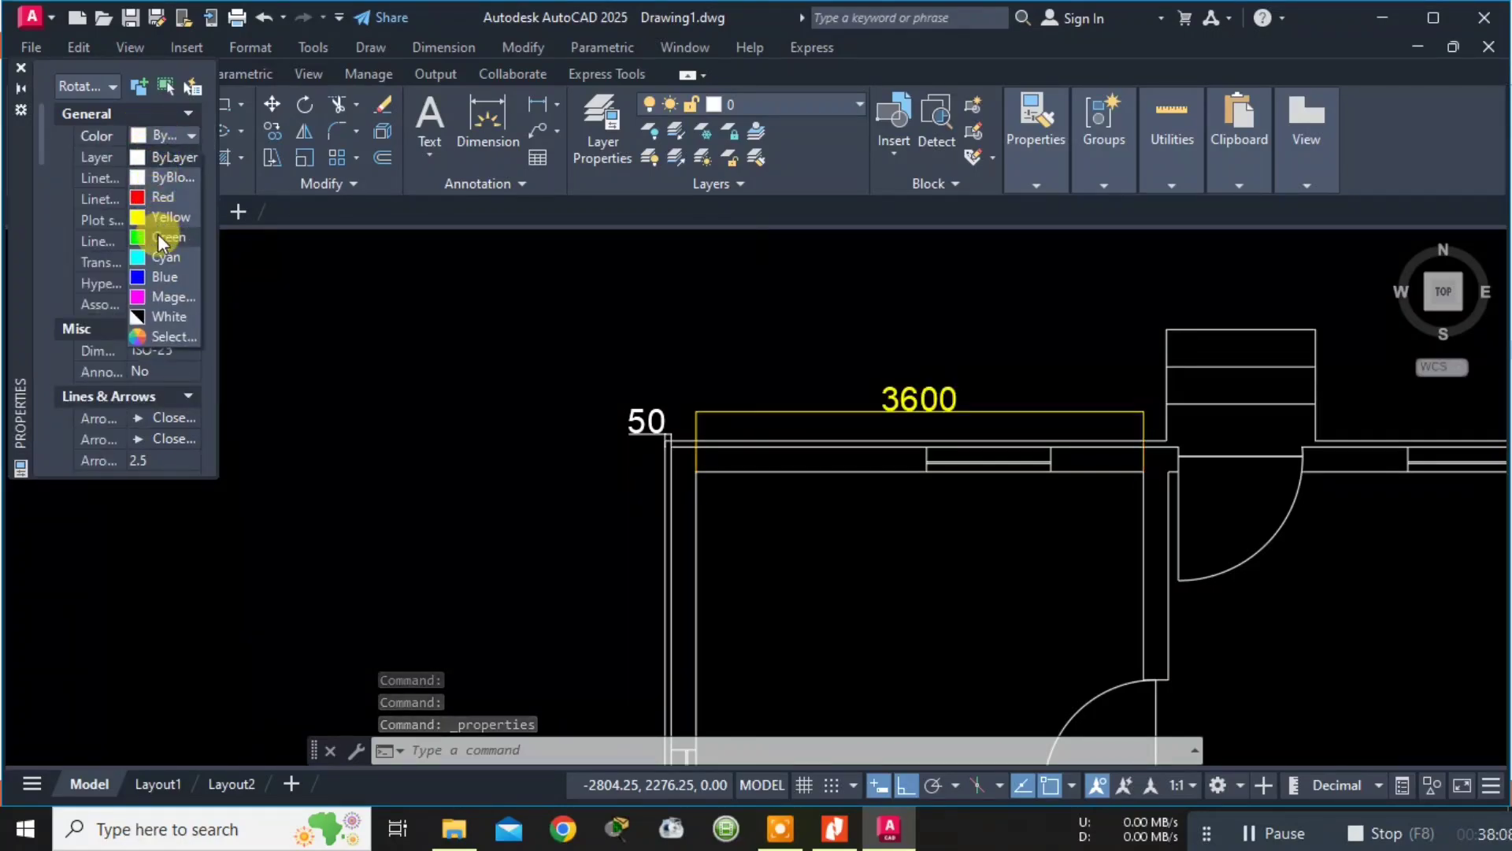
{"action": "left_click", "coordinate": [159, 277]}
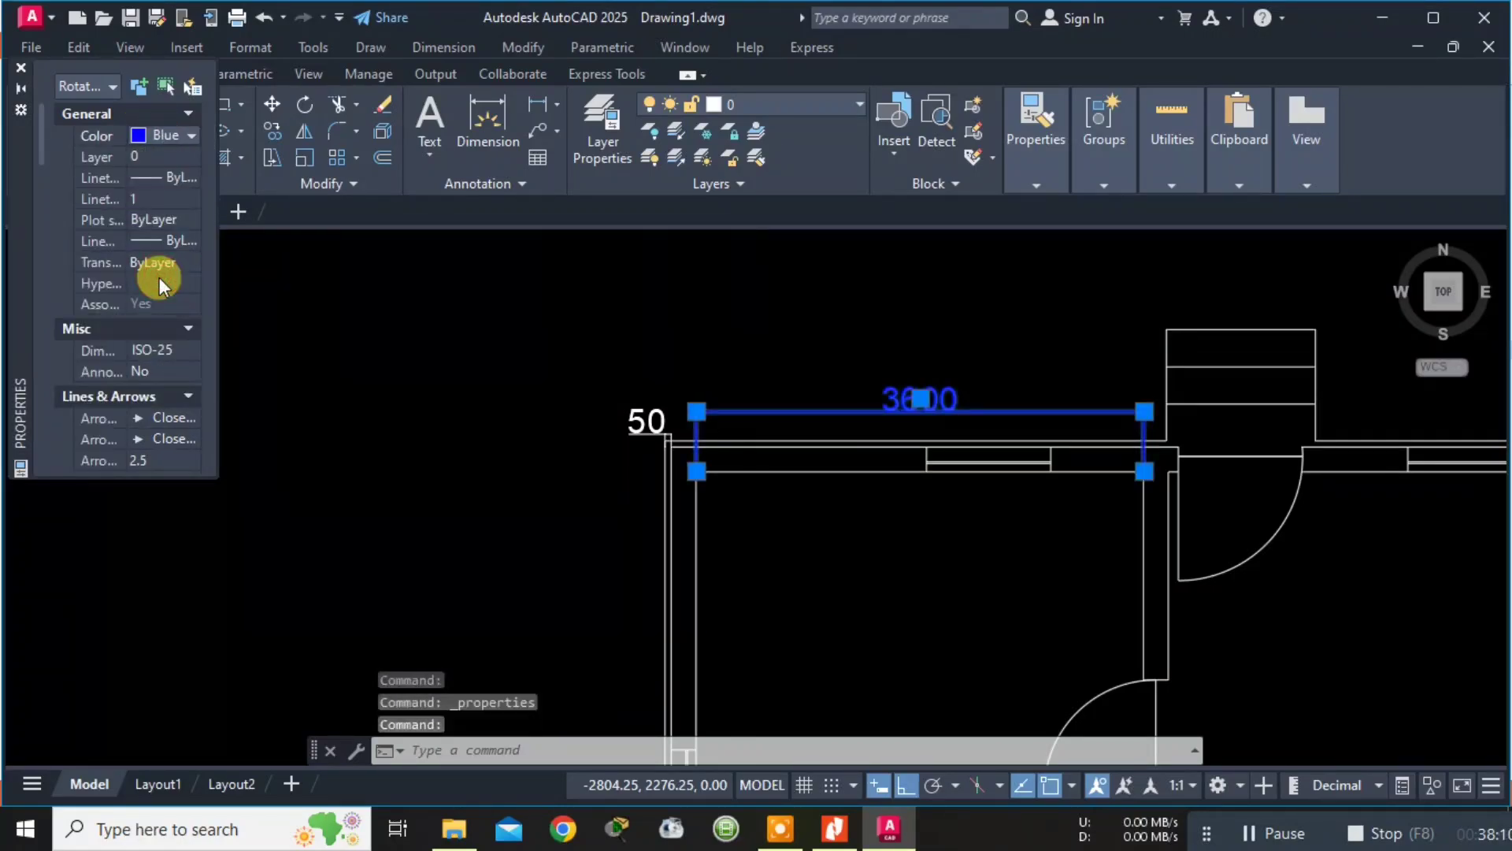
{"action": "left_click", "coordinate": [21, 74]}
{"action": "key", "text": "Escape"}
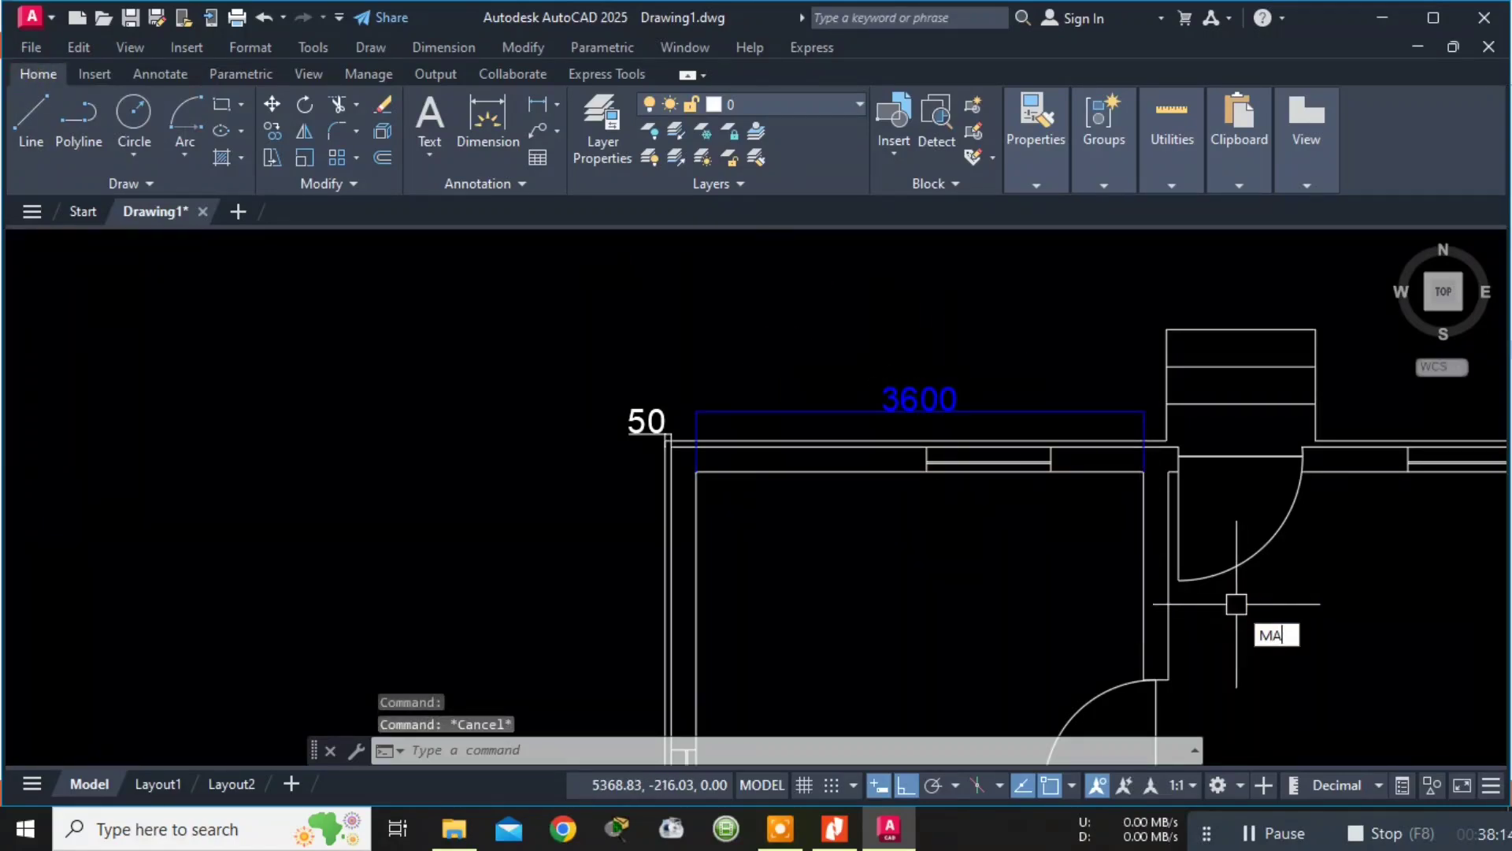
Match the properties of the left room's blue width dimension onto the upper-left corner wall dimension.
{"action": "key", "text": "Return"}
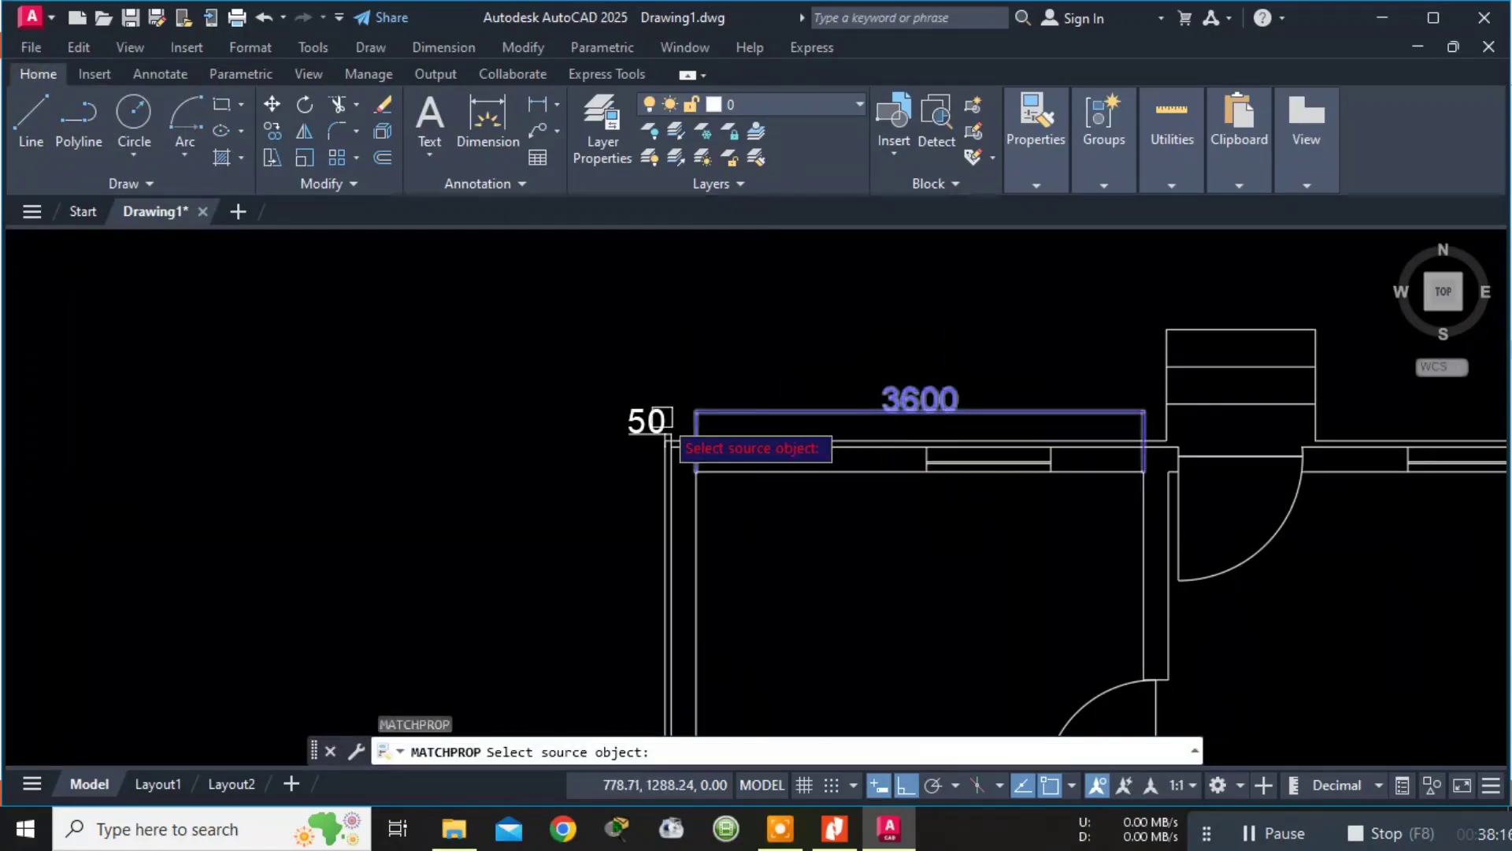
{"action": "left_click", "coordinate": [831, 408]}
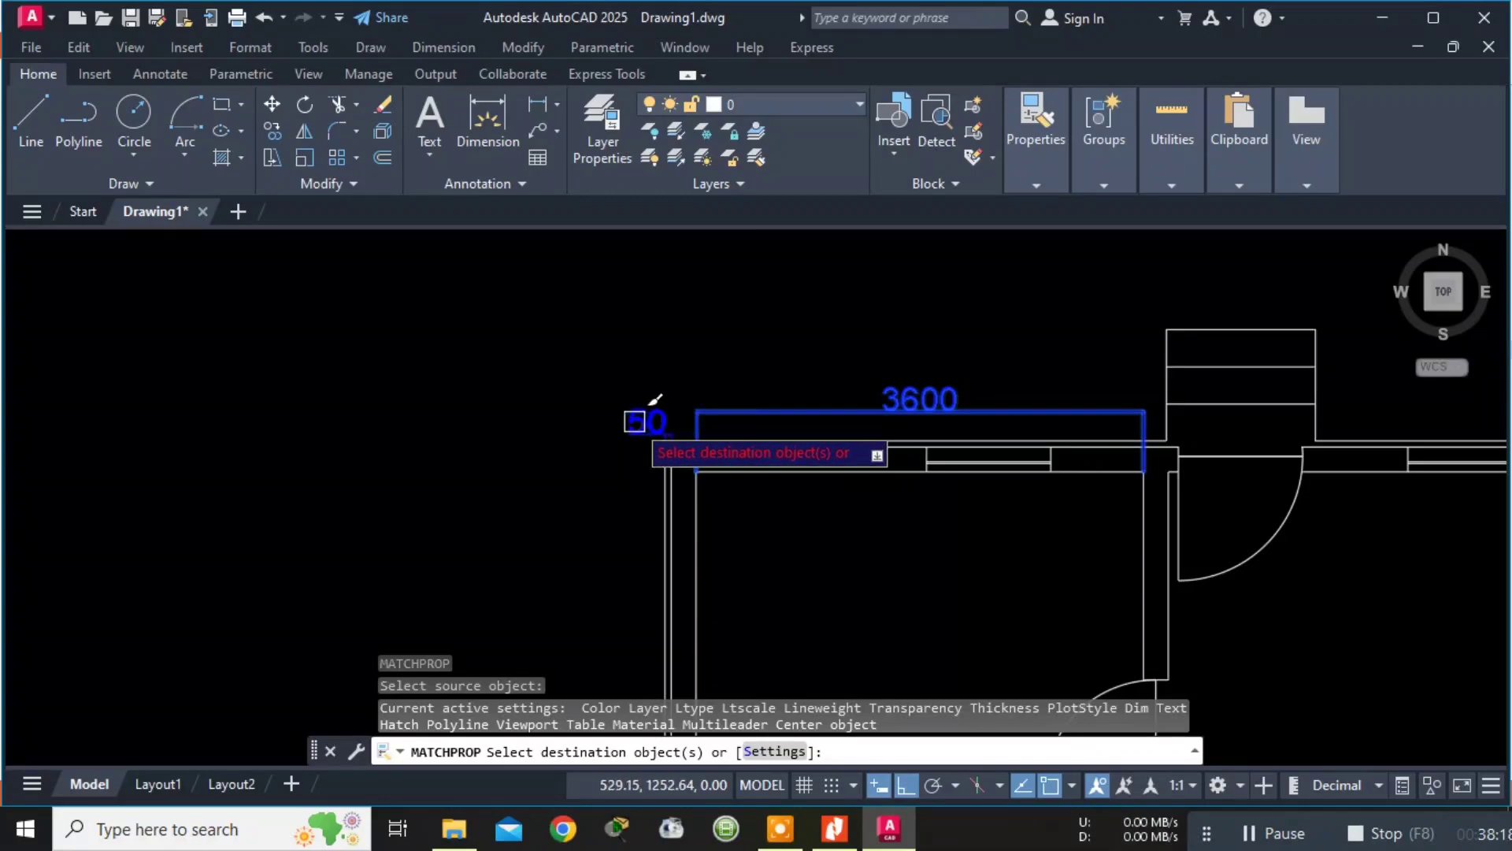
{"action": "key", "text": "Escape"}
{"action": "key", "text": "Escape"}
{"action": "key", "text": "Escape"}
{"action": "scroll", "coordinate": [1040, 375], "scroll_direction": "up", "scroll_amount": 4}
{"action": "scroll", "coordinate": [1031, 365], "scroll_direction": "down", "scroll_amount": 2}
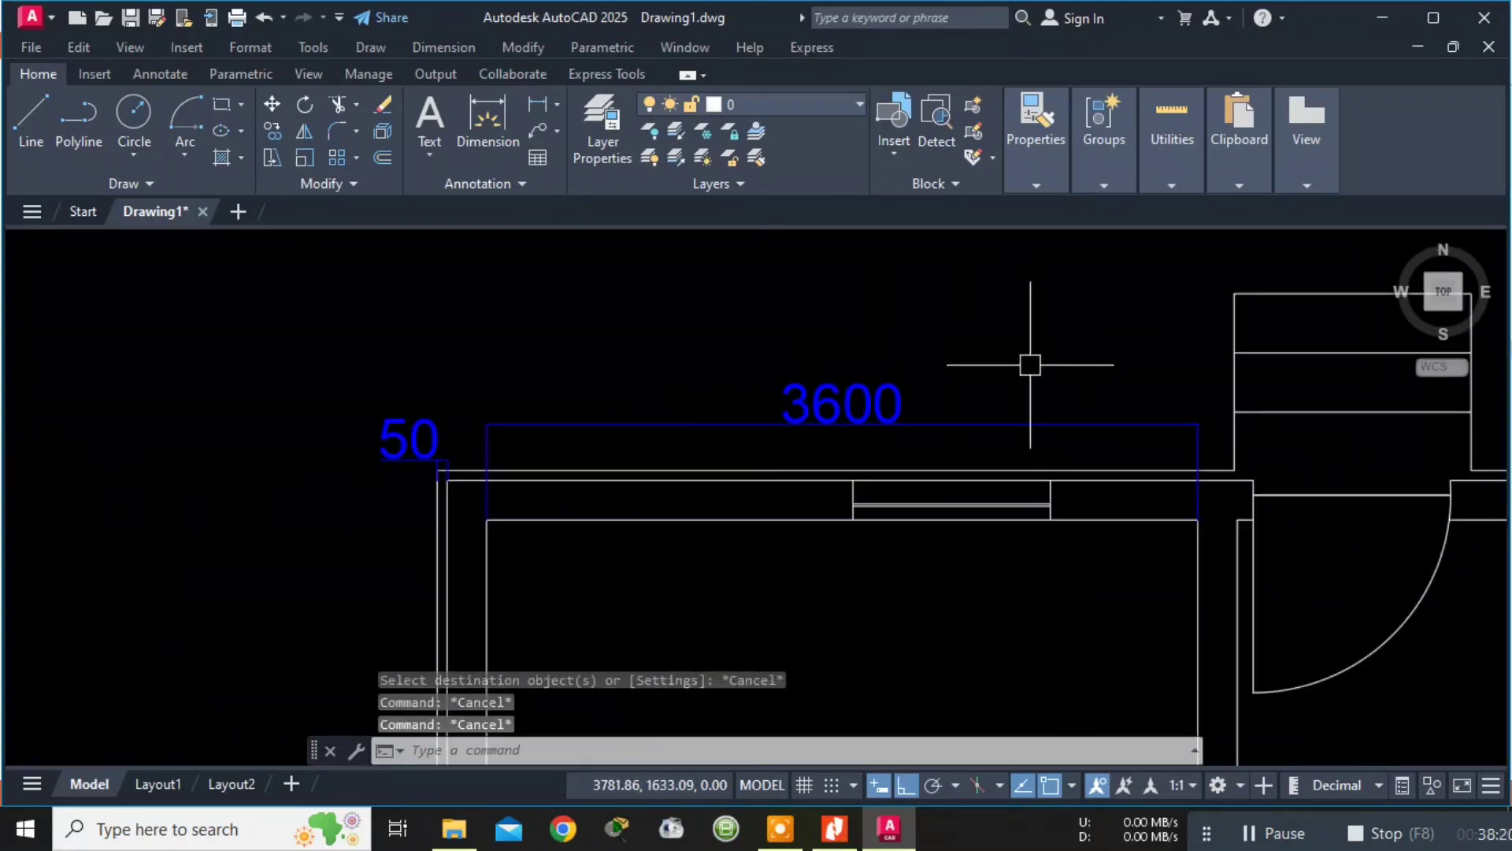
Add a vertical linear dimension between the left room's upper and lower inner left corners, placing it outside the left wall.
{"action": "scroll", "coordinate": [1030, 364], "scroll_direction": "down", "scroll_amount": 6}
{"action": "middle_click_drag", "start_coordinate": [1040, 284], "coordinate": [777, 328]}
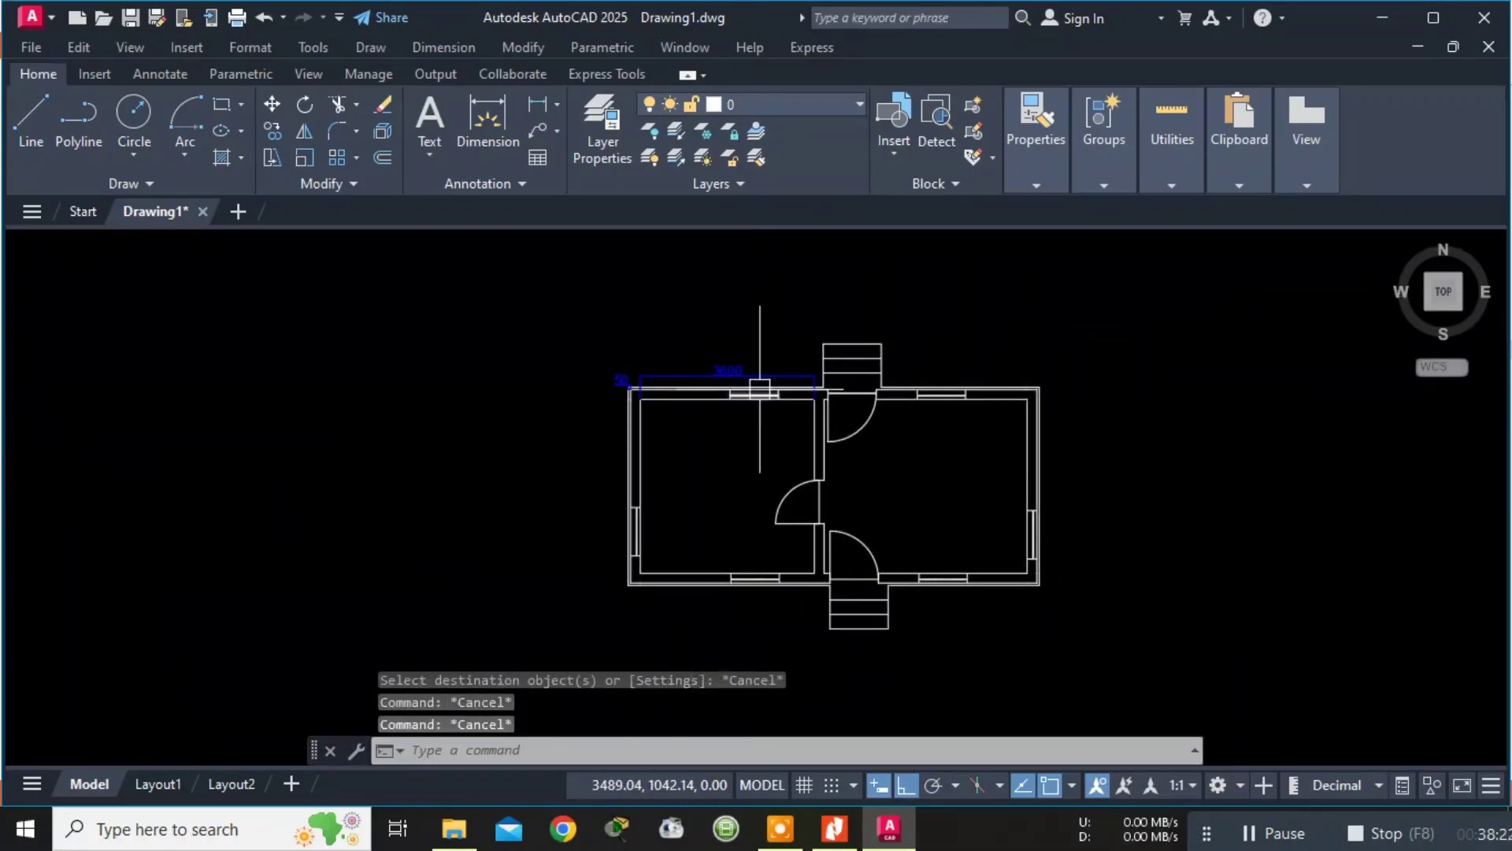
{"action": "scroll", "coordinate": [760, 389], "scroll_direction": "up", "scroll_amount": 2}
{"action": "middle_click_drag", "start_coordinate": [777, 472], "coordinate": [770, 412]}
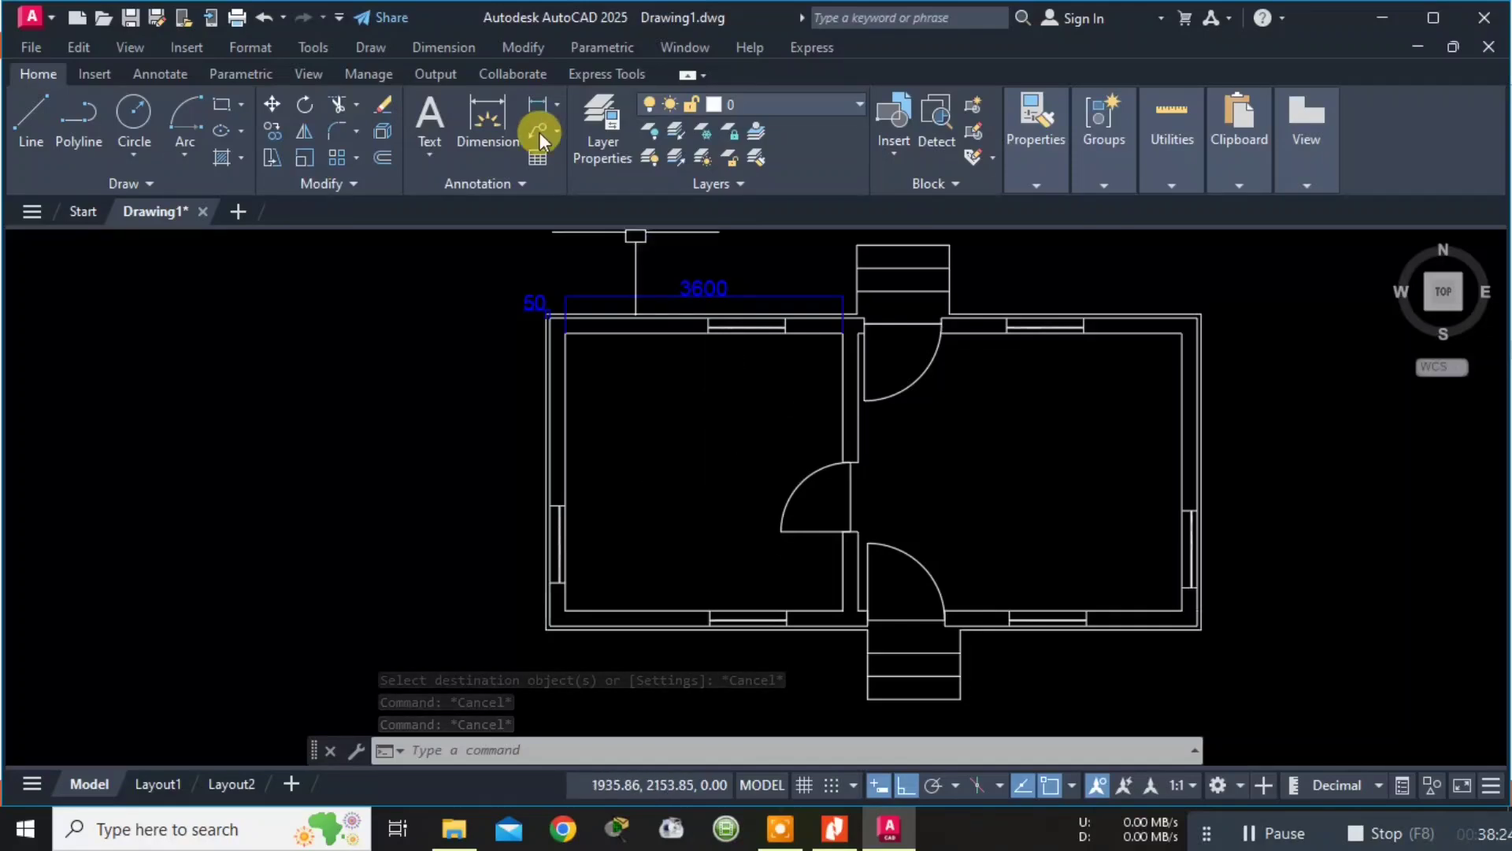
{"action": "left_click", "coordinate": [539, 103]}
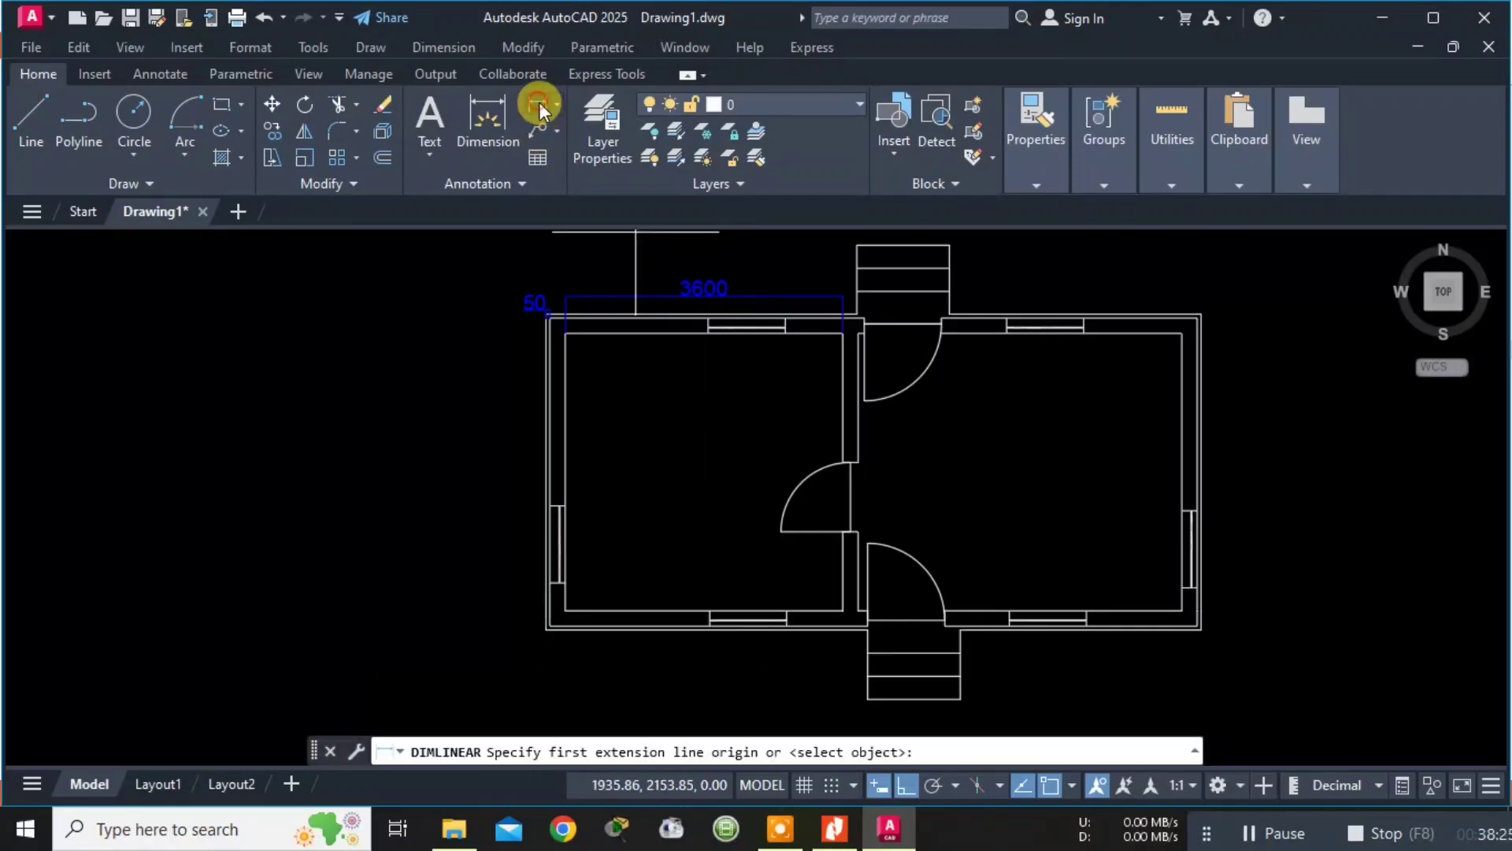
{"action": "left_click", "coordinate": [565, 334]}
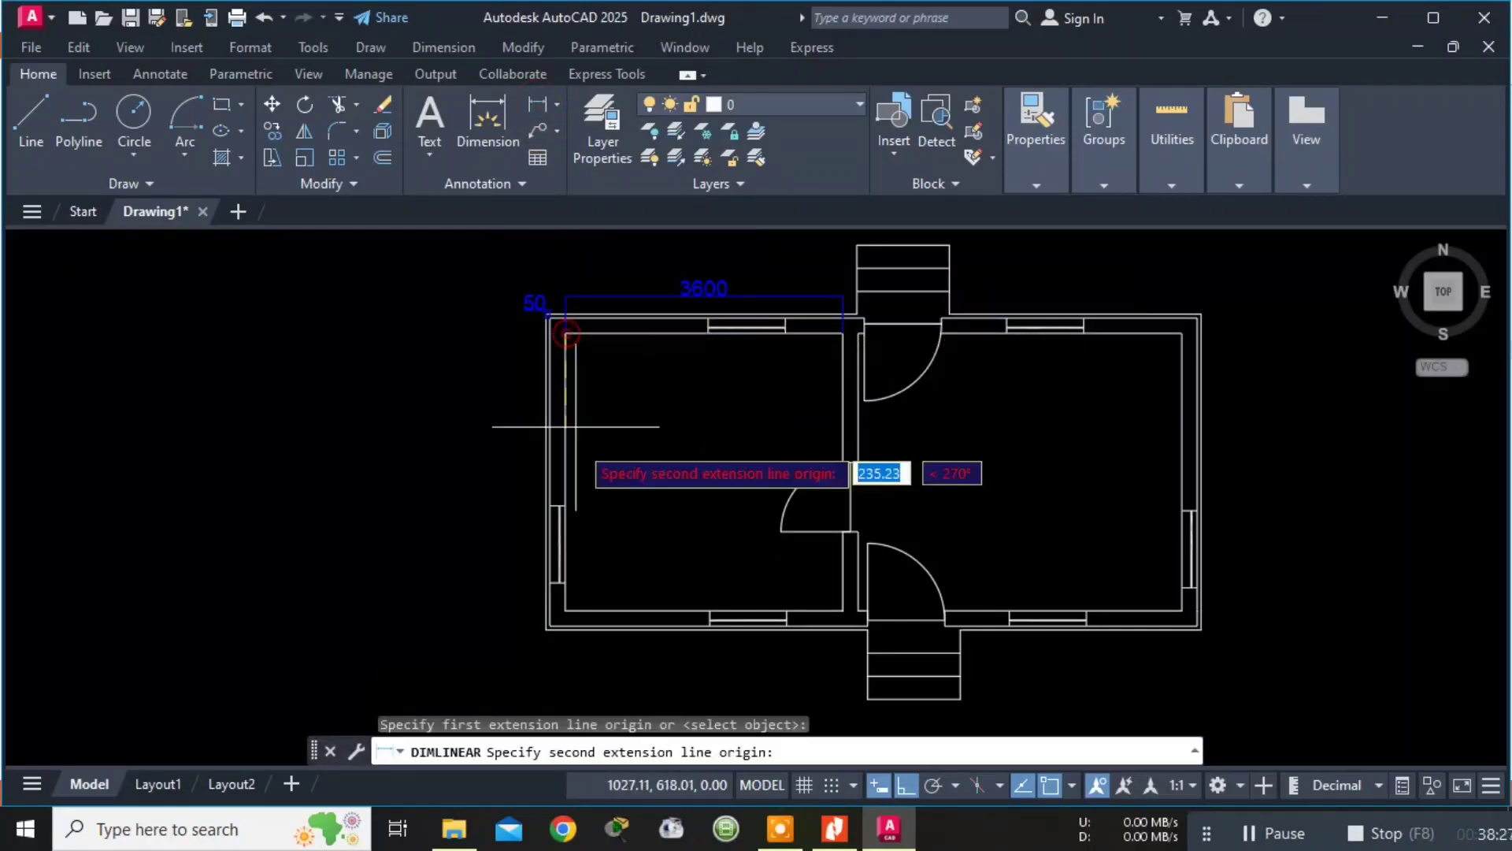
{"action": "left_click", "coordinate": [566, 609]}
{"action": "left_click", "coordinate": [457, 603]}
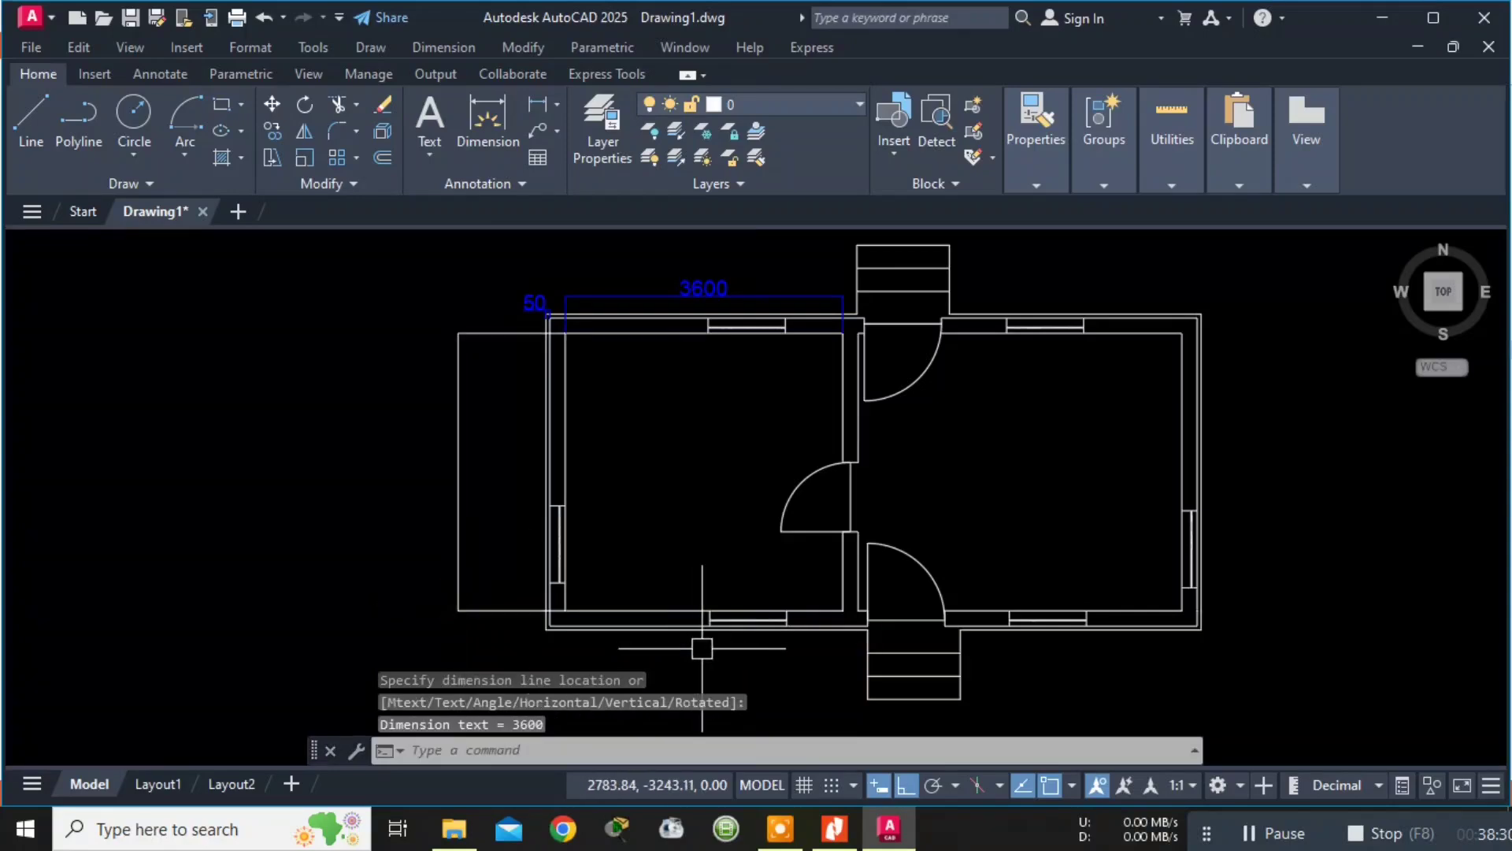
Add a vertical linear dimension across the door opening in the partition wall, placing it just to the right of the wall.
{"action": "scroll", "coordinate": [698, 640], "scroll_direction": "up", "scroll_amount": 1}
{"action": "middle_click_drag", "start_coordinate": [698, 640], "coordinate": [583, 525]}
{"action": "scroll", "coordinate": [659, 521], "scroll_direction": "up", "scroll_amount": 2}
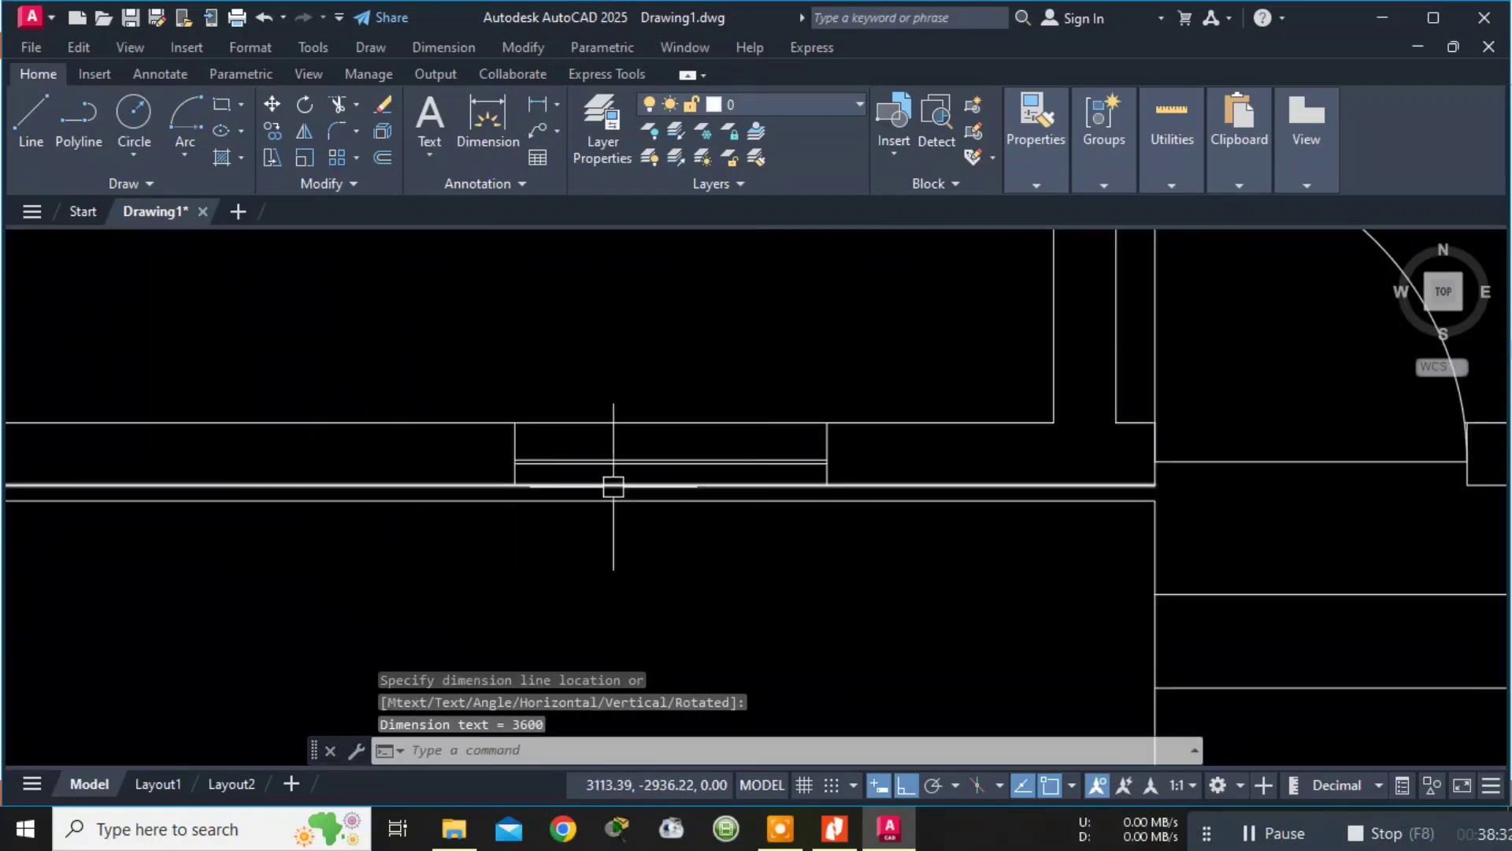
{"action": "scroll", "coordinate": [646, 493], "scroll_direction": "down", "scroll_amount": 3}
{"action": "scroll", "coordinate": [816, 378], "scroll_direction": "down", "scroll_amount": 1}
{"action": "scroll", "coordinate": [675, 328], "scroll_direction": "up", "scroll_amount": 4}
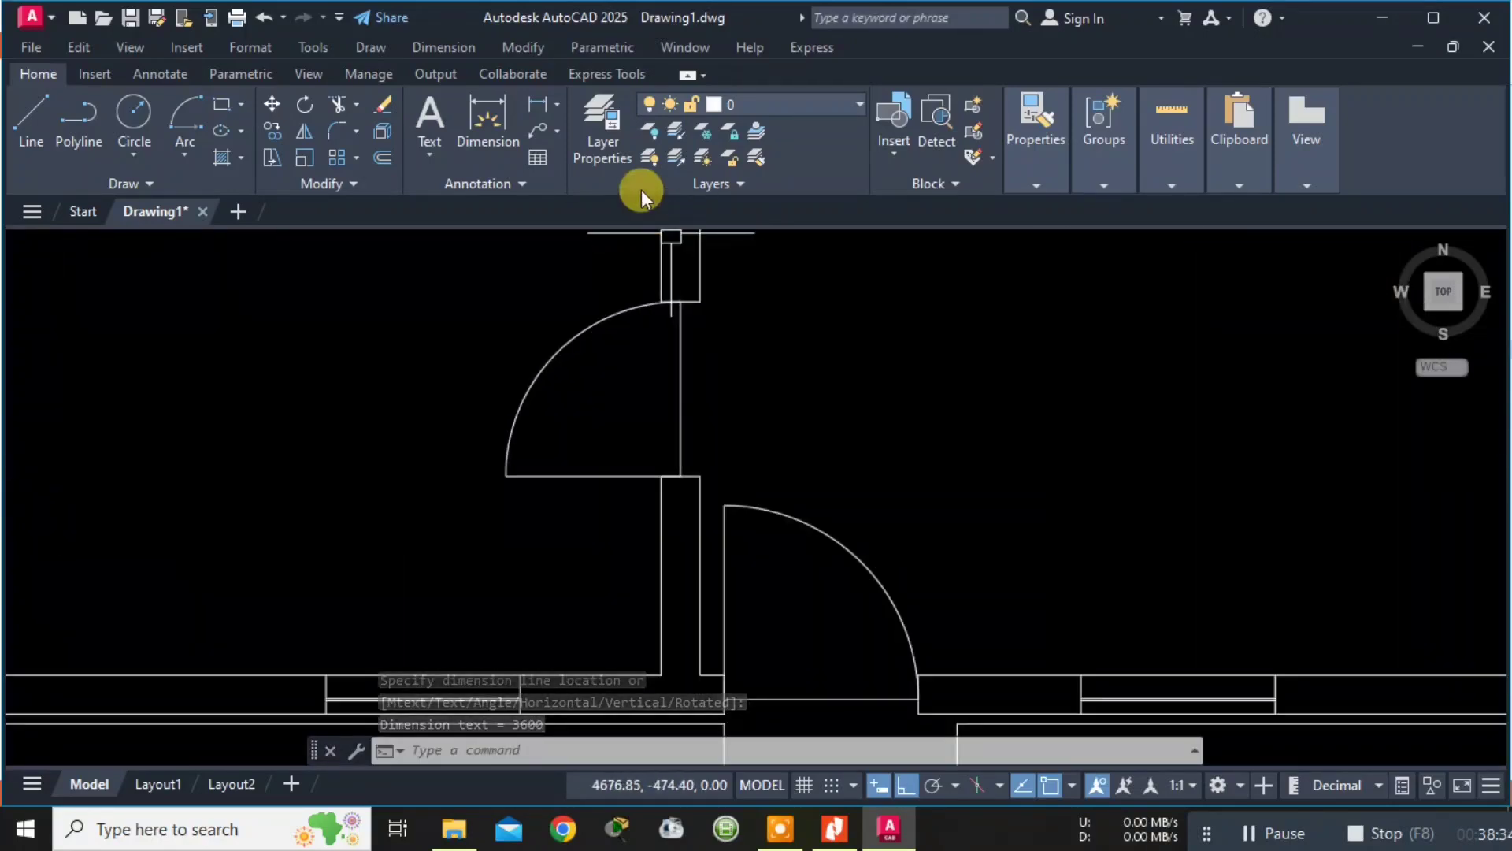
{"action": "left_click", "coordinate": [547, 101]}
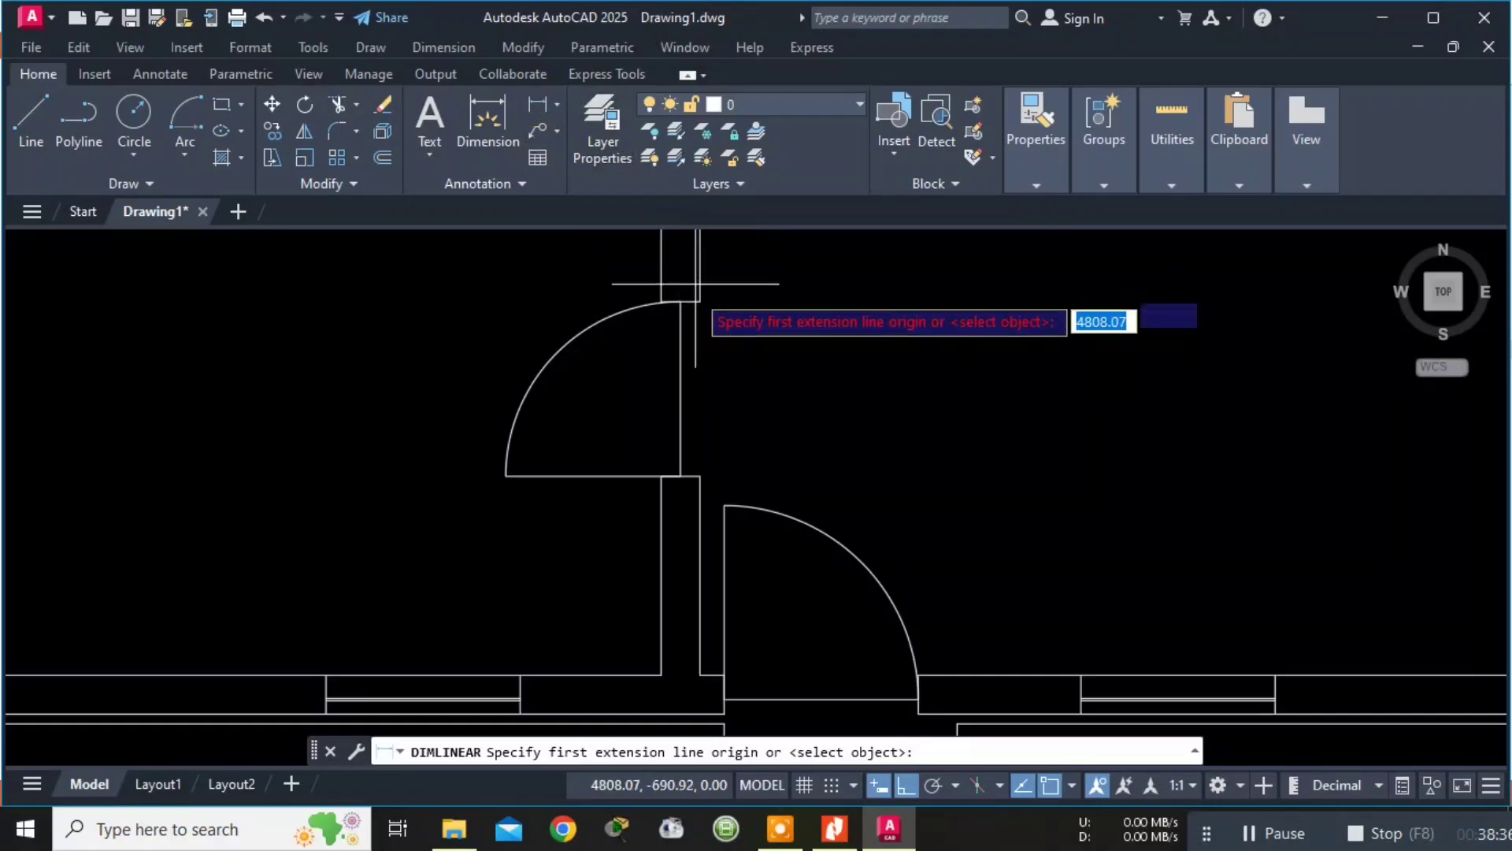
{"action": "scroll", "coordinate": [683, 471], "scroll_direction": "up", "scroll_amount": 4}
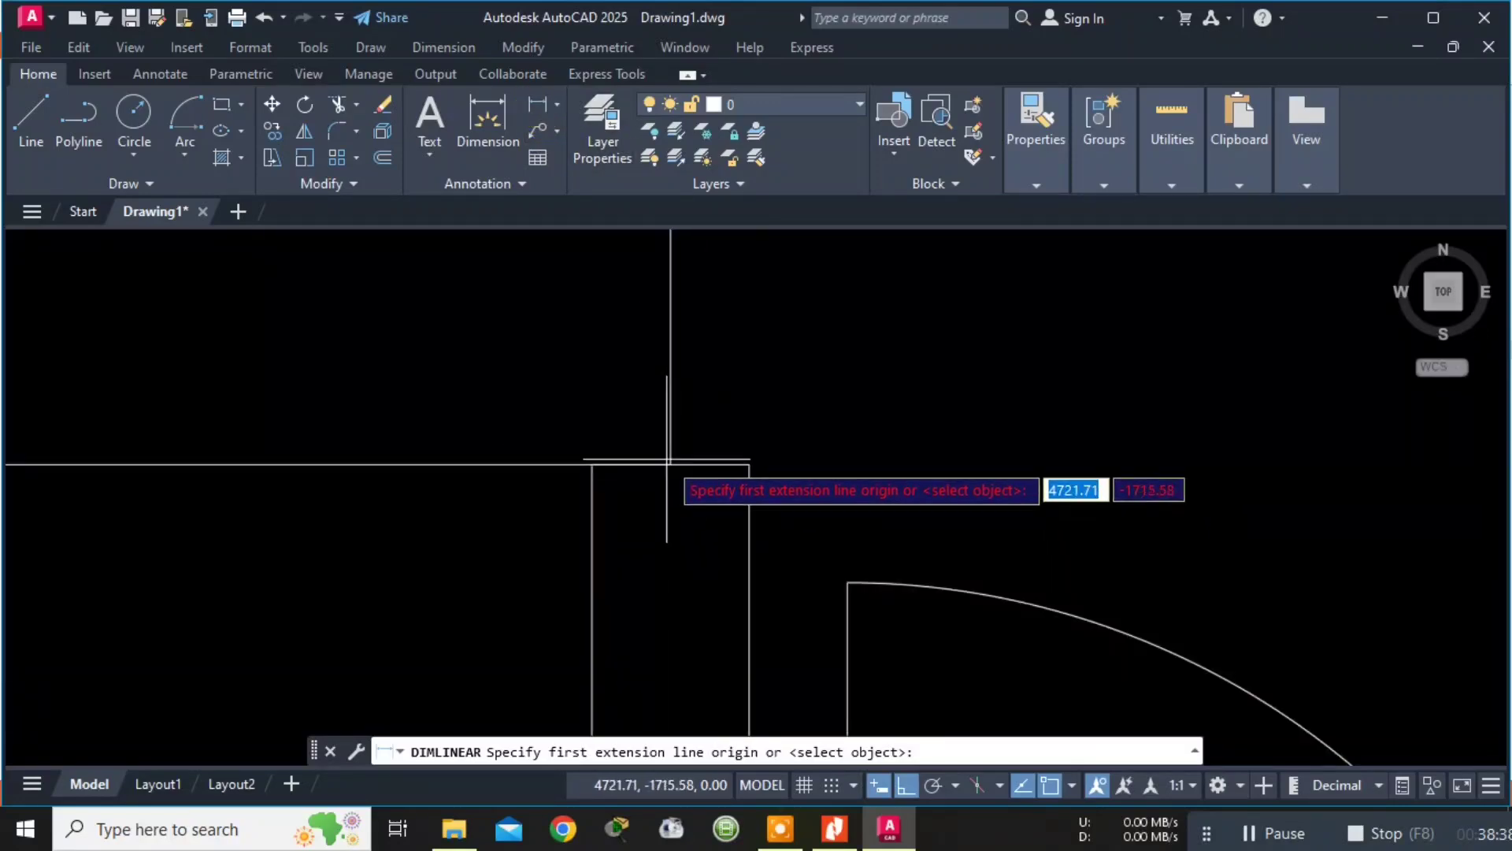
{"action": "left_click", "coordinate": [670, 465]}
{"action": "middle_click_drag", "start_coordinate": [679, 358], "coordinate": [683, 678]}
{"action": "scroll", "coordinate": [726, 540], "scroll_direction": "down", "scroll_amount": 4}
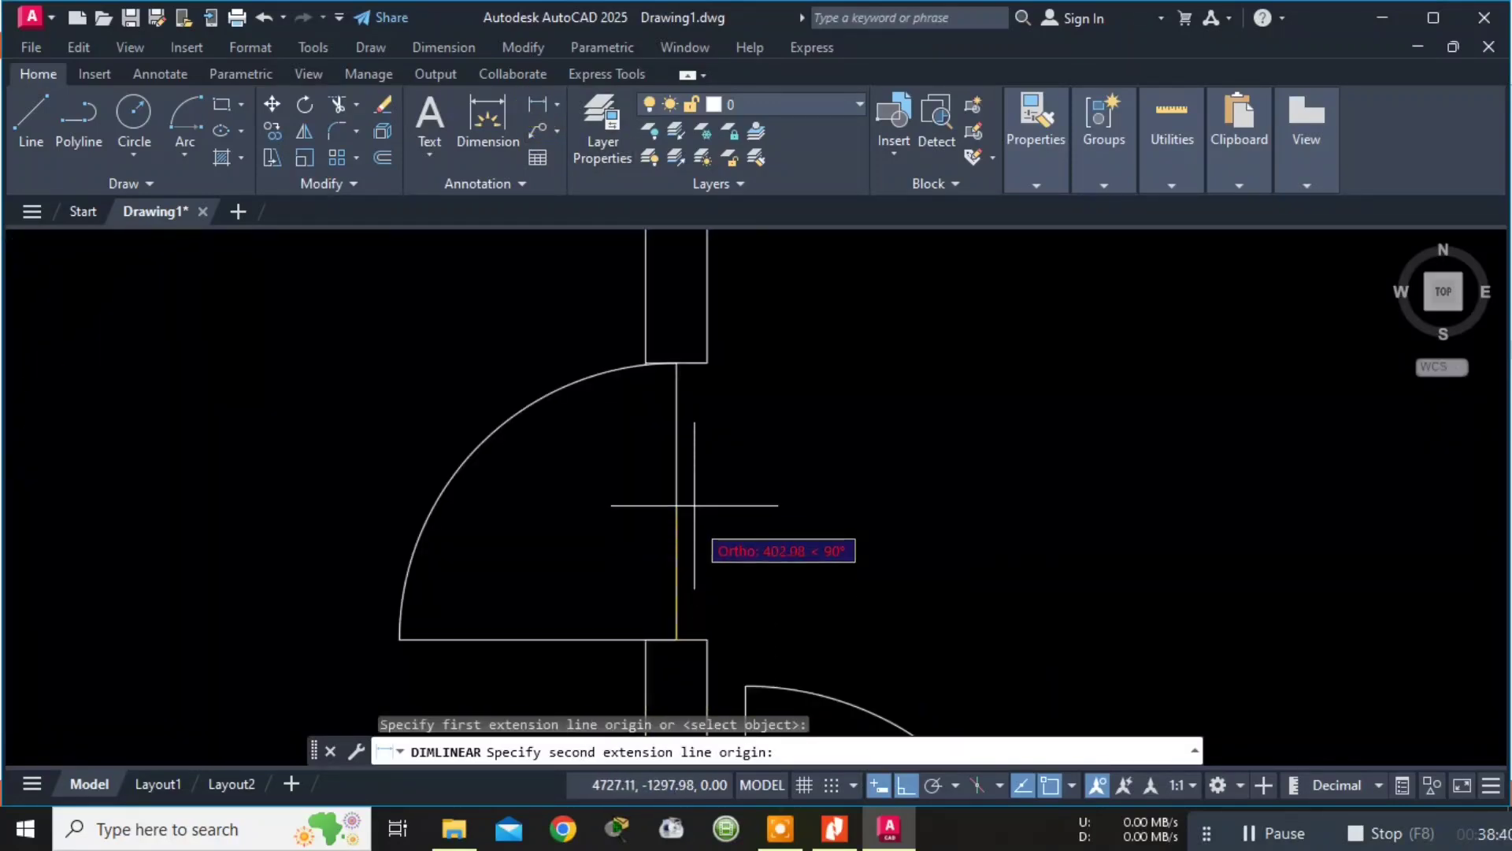
{"action": "scroll", "coordinate": [675, 422], "scroll_direction": "up", "scroll_amount": 6}
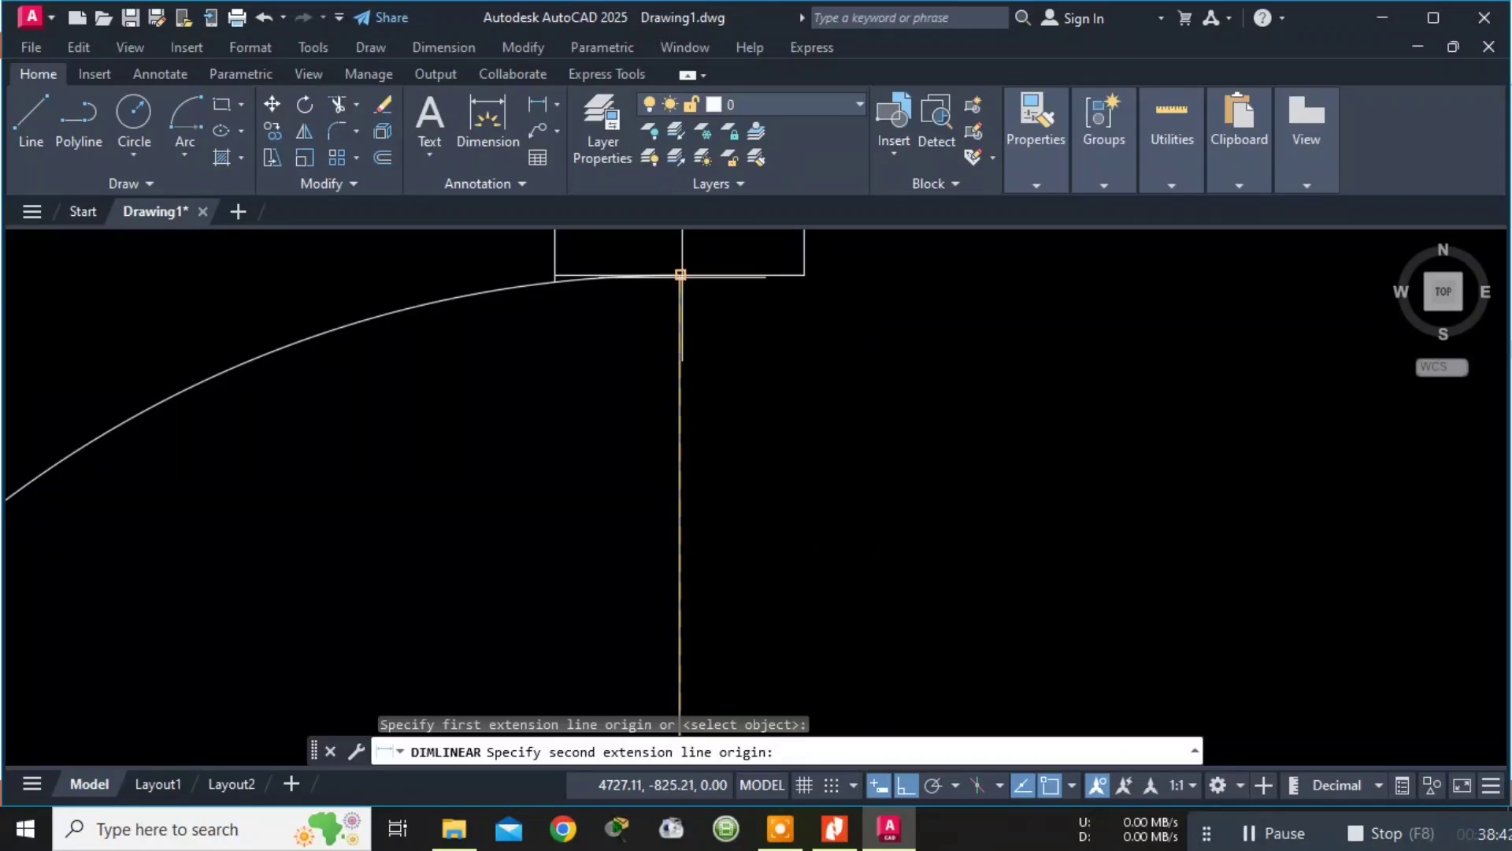
{"action": "left_click", "coordinate": [679, 274]}
{"action": "left_click", "coordinate": [900, 323]}
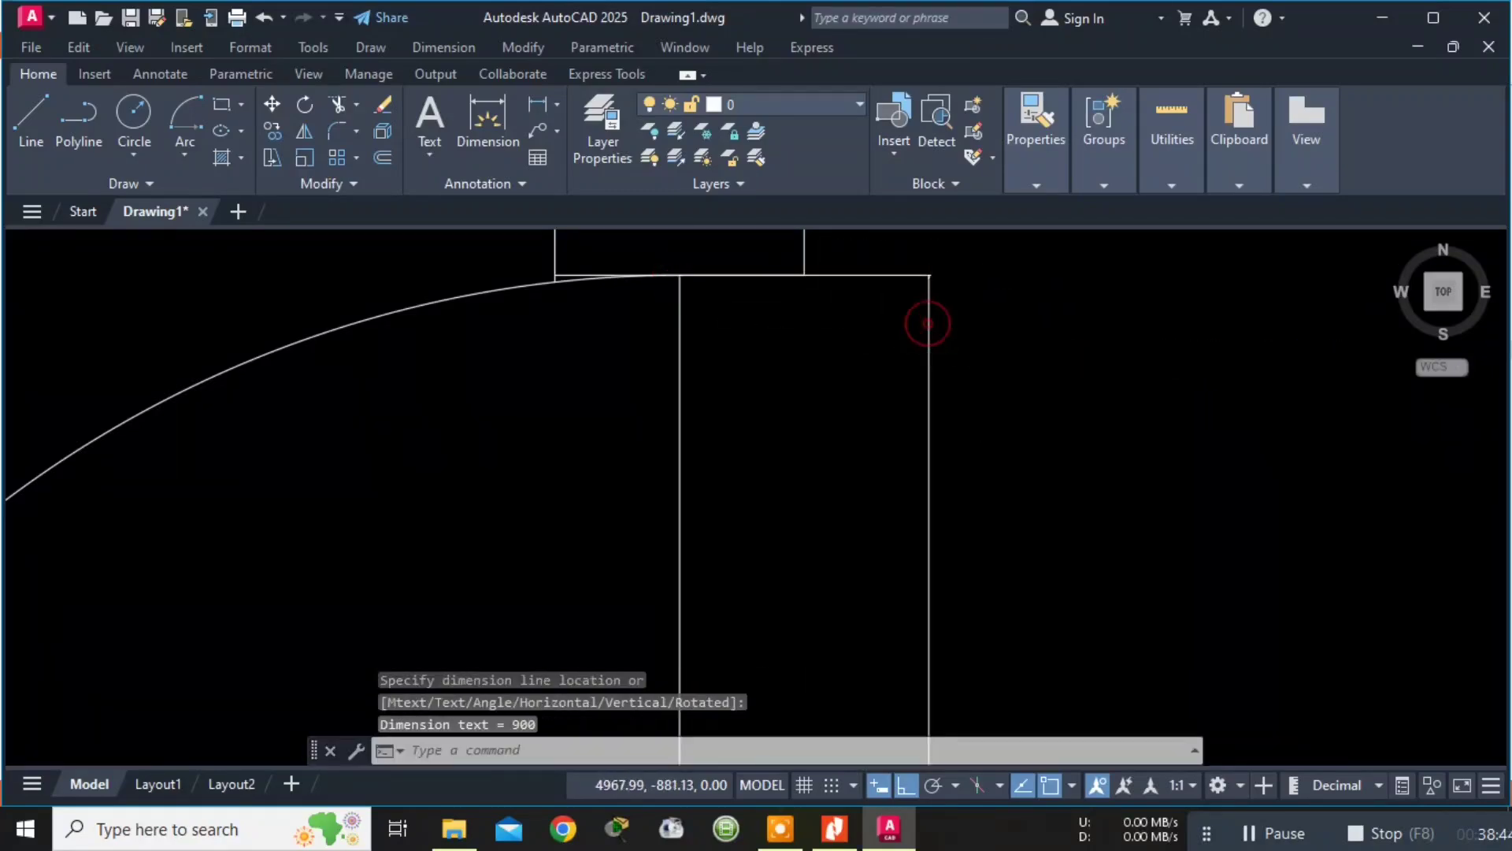
{"action": "scroll", "coordinate": [922, 320], "scroll_direction": "down", "scroll_amount": 2}
{"action": "middle_click_drag", "start_coordinate": [1114, 422], "coordinate": [716, 441]}
{"action": "middle_click_drag", "start_coordinate": [647, 276], "coordinate": [649, 457]}
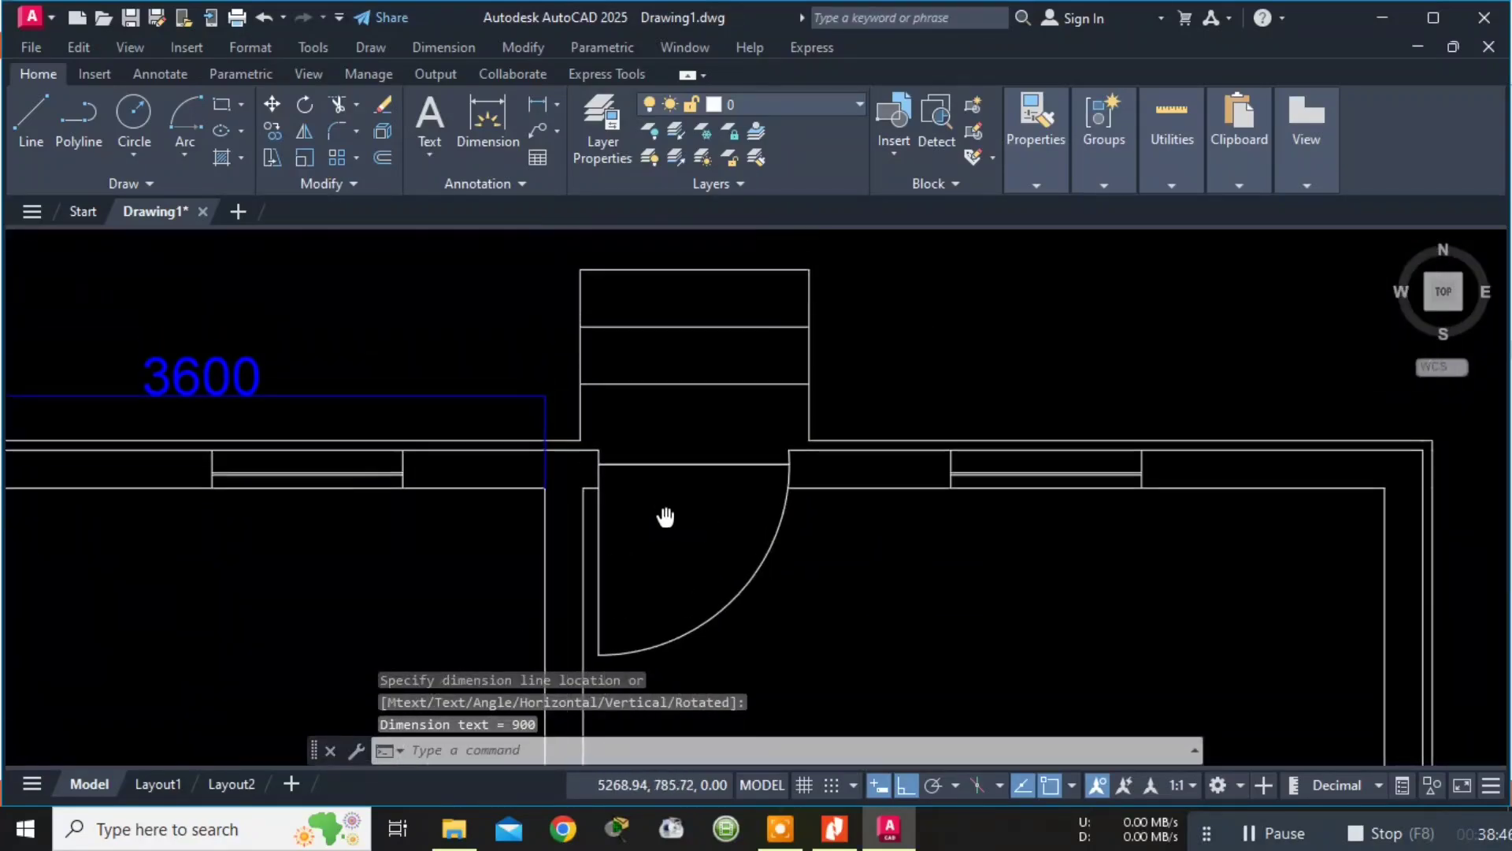
Add a horizontal linear dimension across the upper D1 door opening, placing it just above the door line.
{"action": "left_click", "coordinate": [538, 98]}
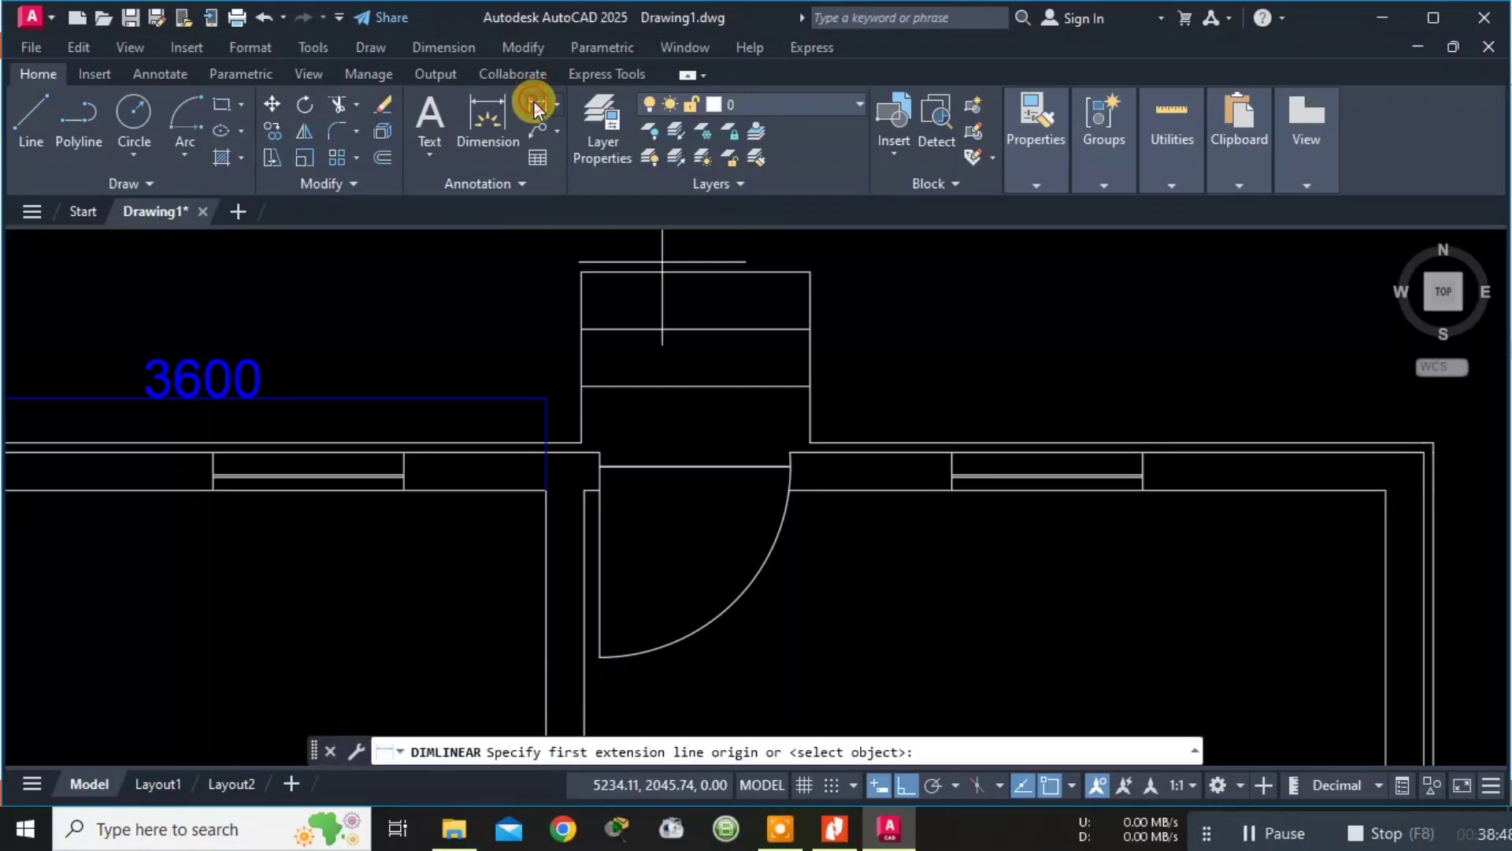
{"action": "scroll", "coordinate": [600, 466], "scroll_direction": "up", "scroll_amount": 5}
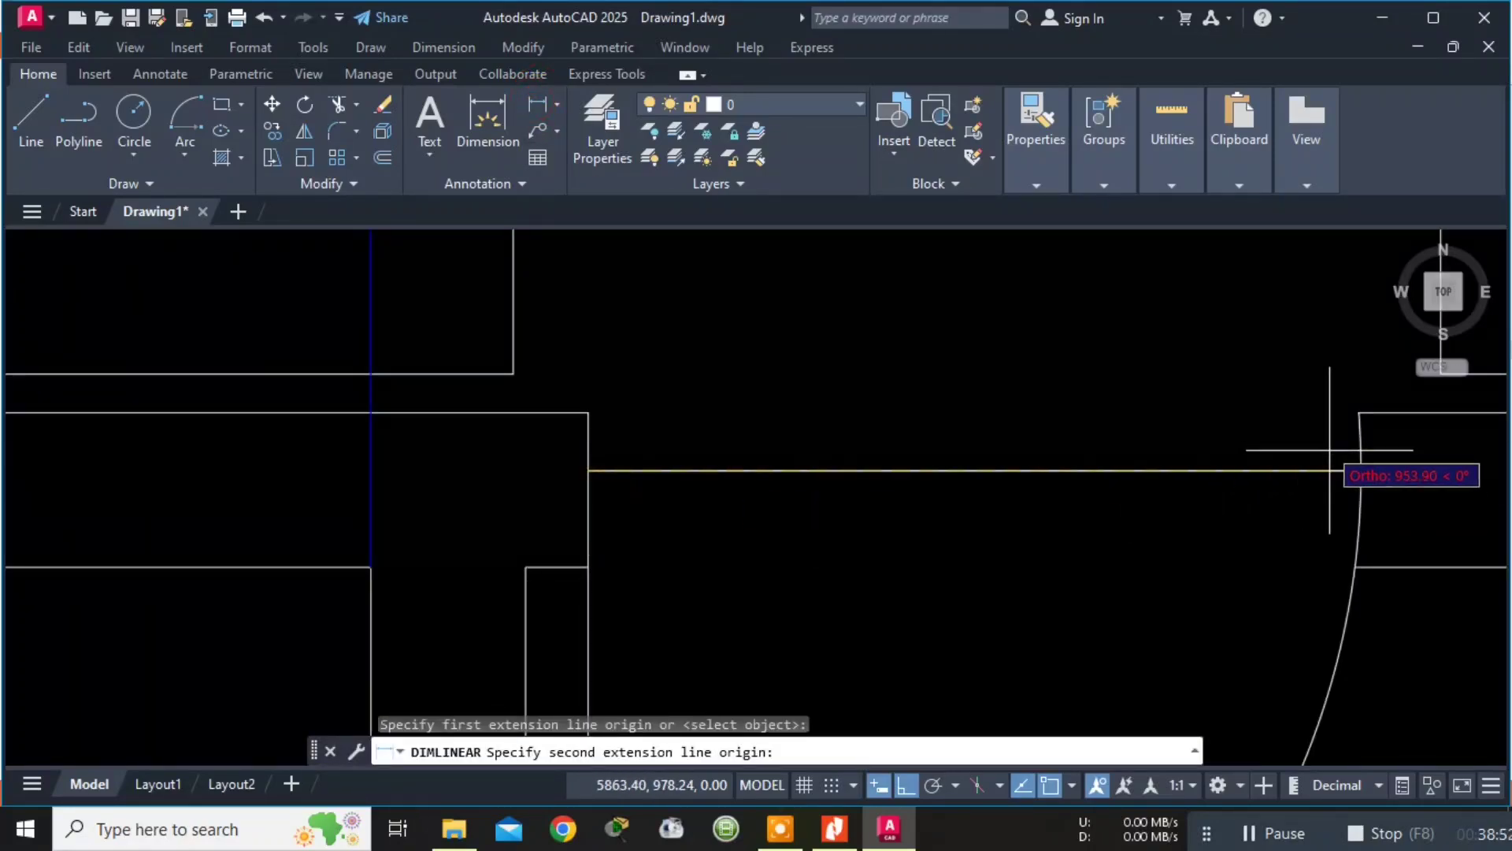
{"action": "left_click", "coordinate": [1358, 471]}
{"action": "left_click", "coordinate": [1315, 358]}
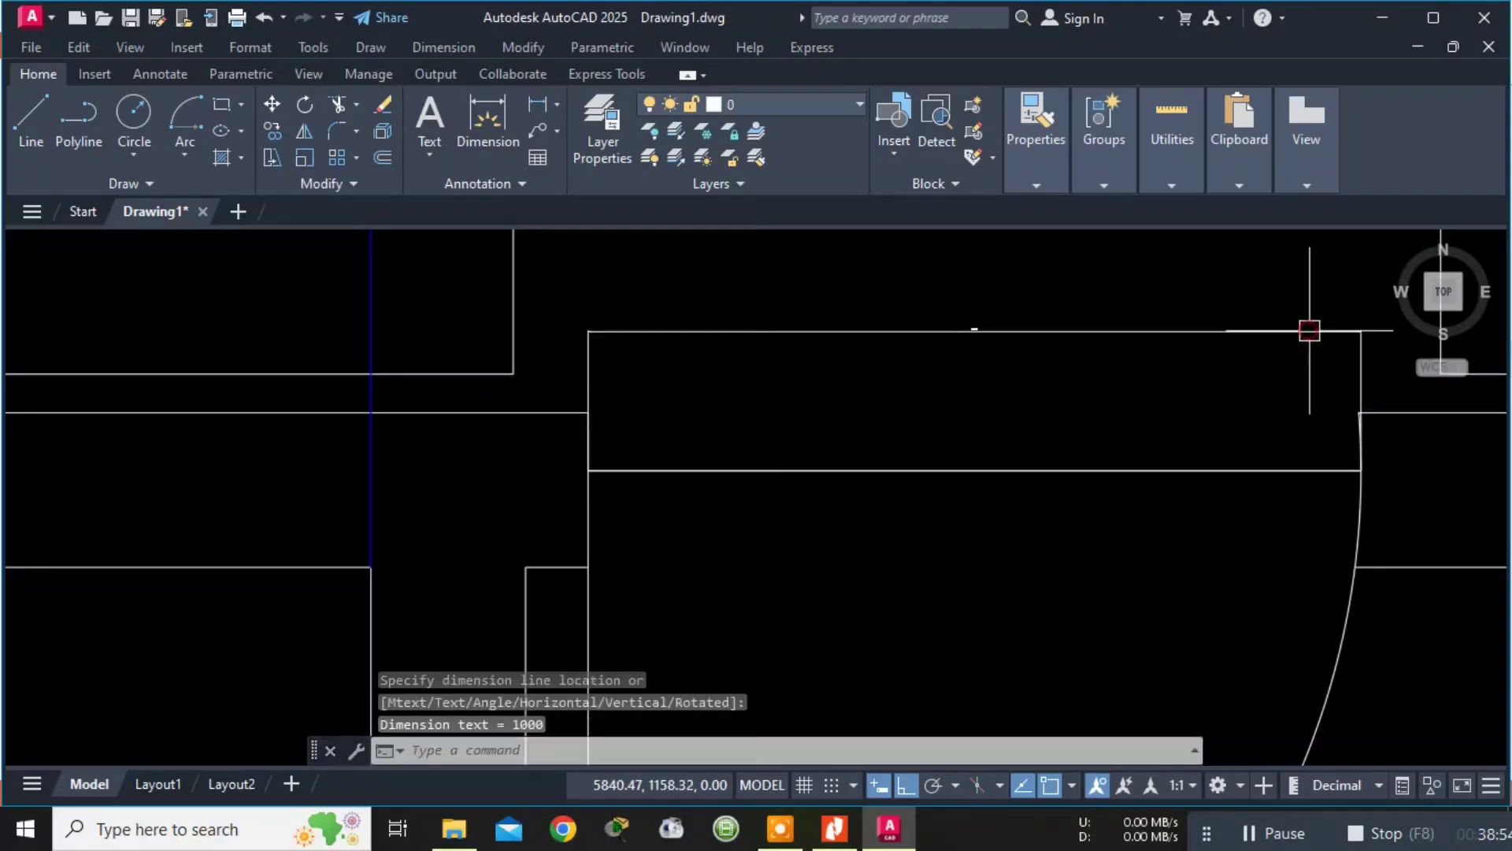
Add a vertical linear dimension for the depth of the upper entrance steps, placing it to their right.
{"action": "scroll", "coordinate": [996, 297], "scroll_direction": "down", "scroll_amount": 5}
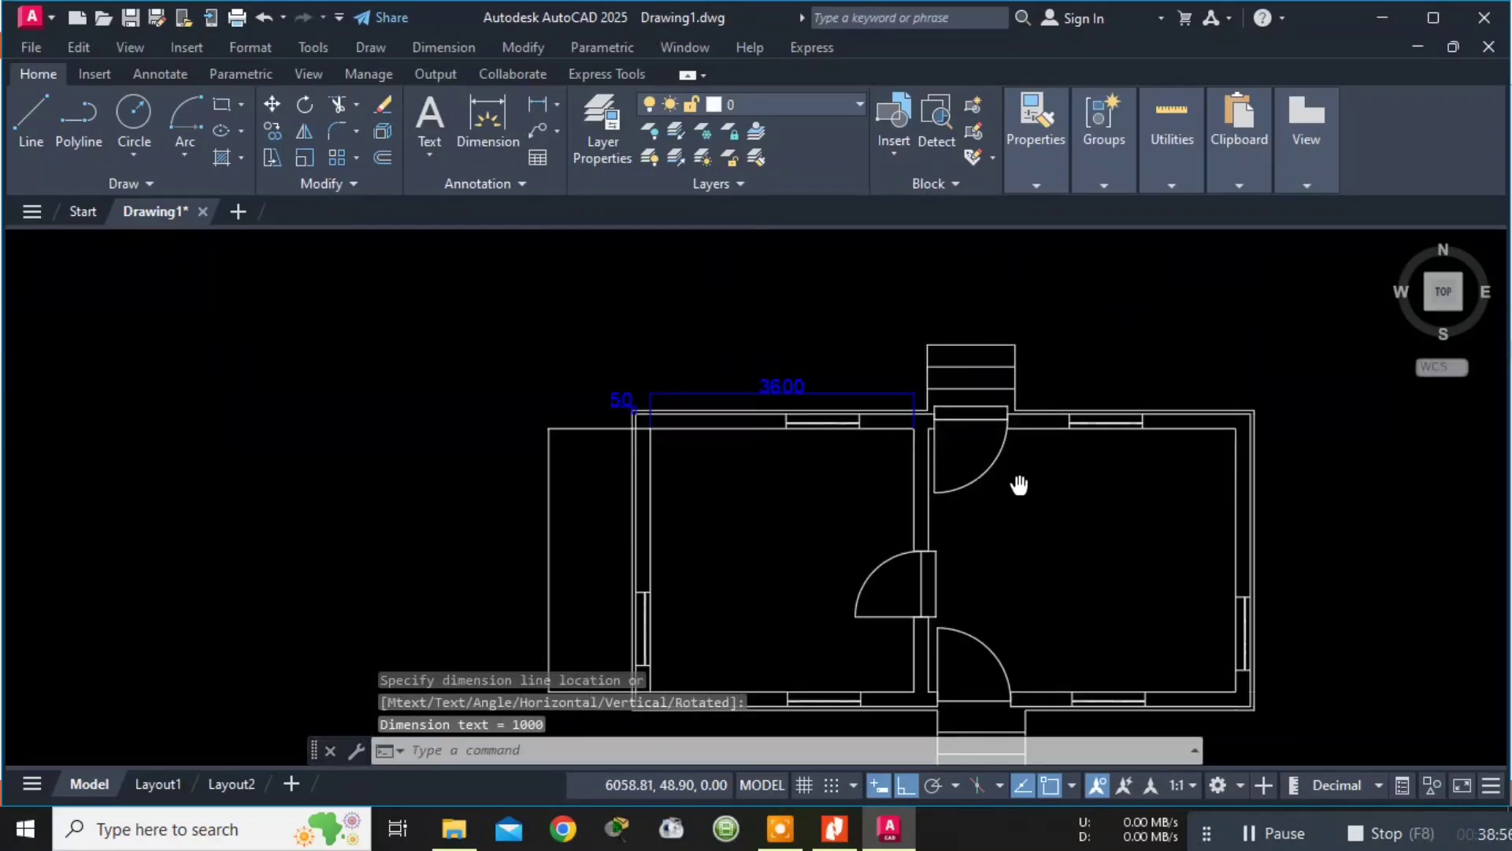
{"action": "middle_click_drag", "start_coordinate": [1020, 485], "coordinate": [861, 378]}
{"action": "middle_click_drag", "start_coordinate": [897, 252], "coordinate": [880, 399]}
{"action": "scroll", "coordinate": [869, 376], "scroll_direction": "up", "scroll_amount": 3}
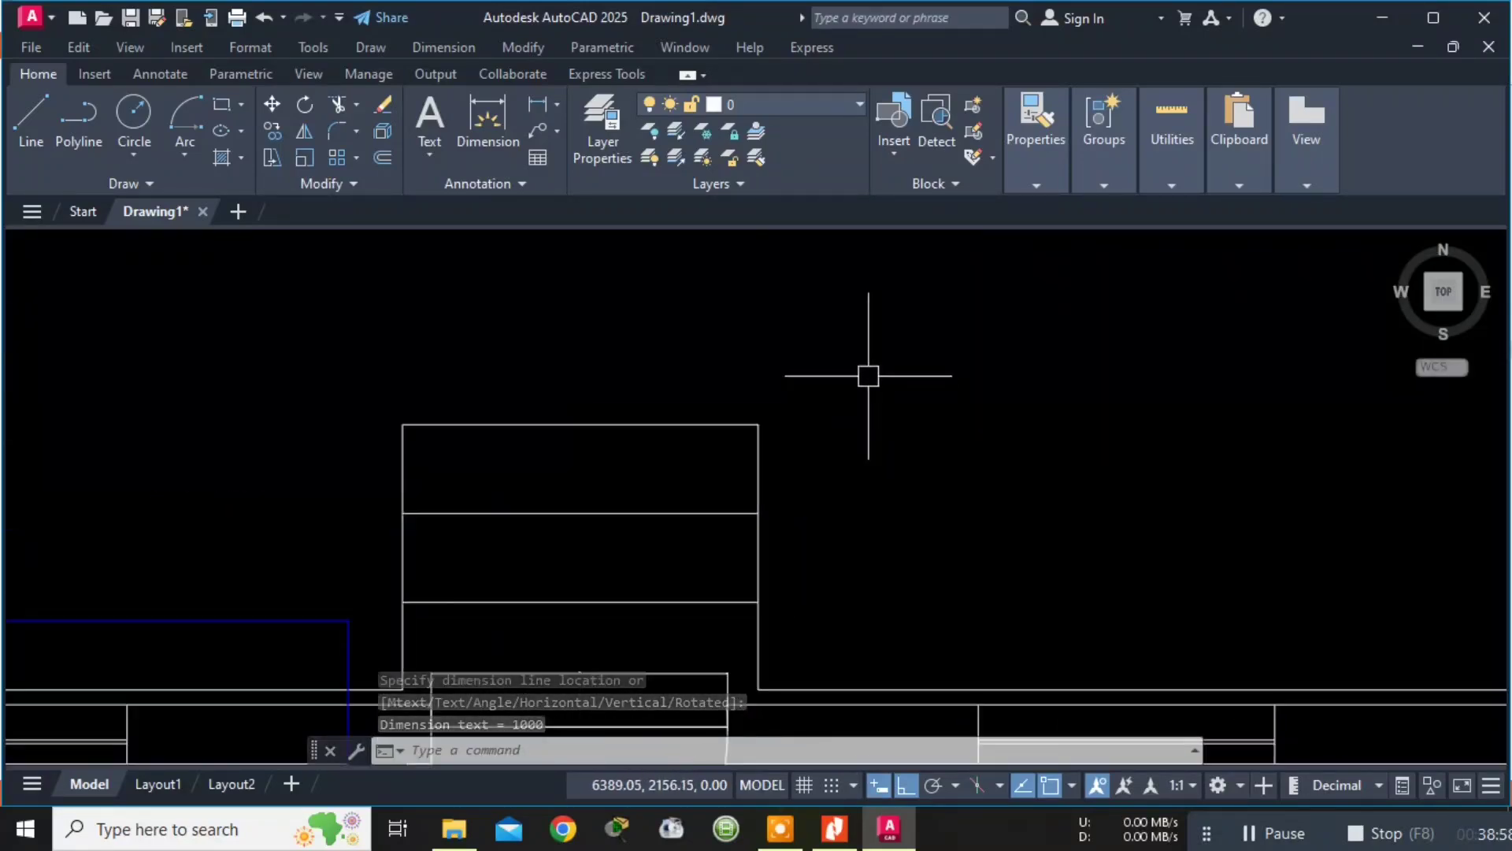
{"action": "middle_click_drag", "start_coordinate": [839, 453], "coordinate": [735, 349]}
{"action": "left_click", "coordinate": [538, 119]}
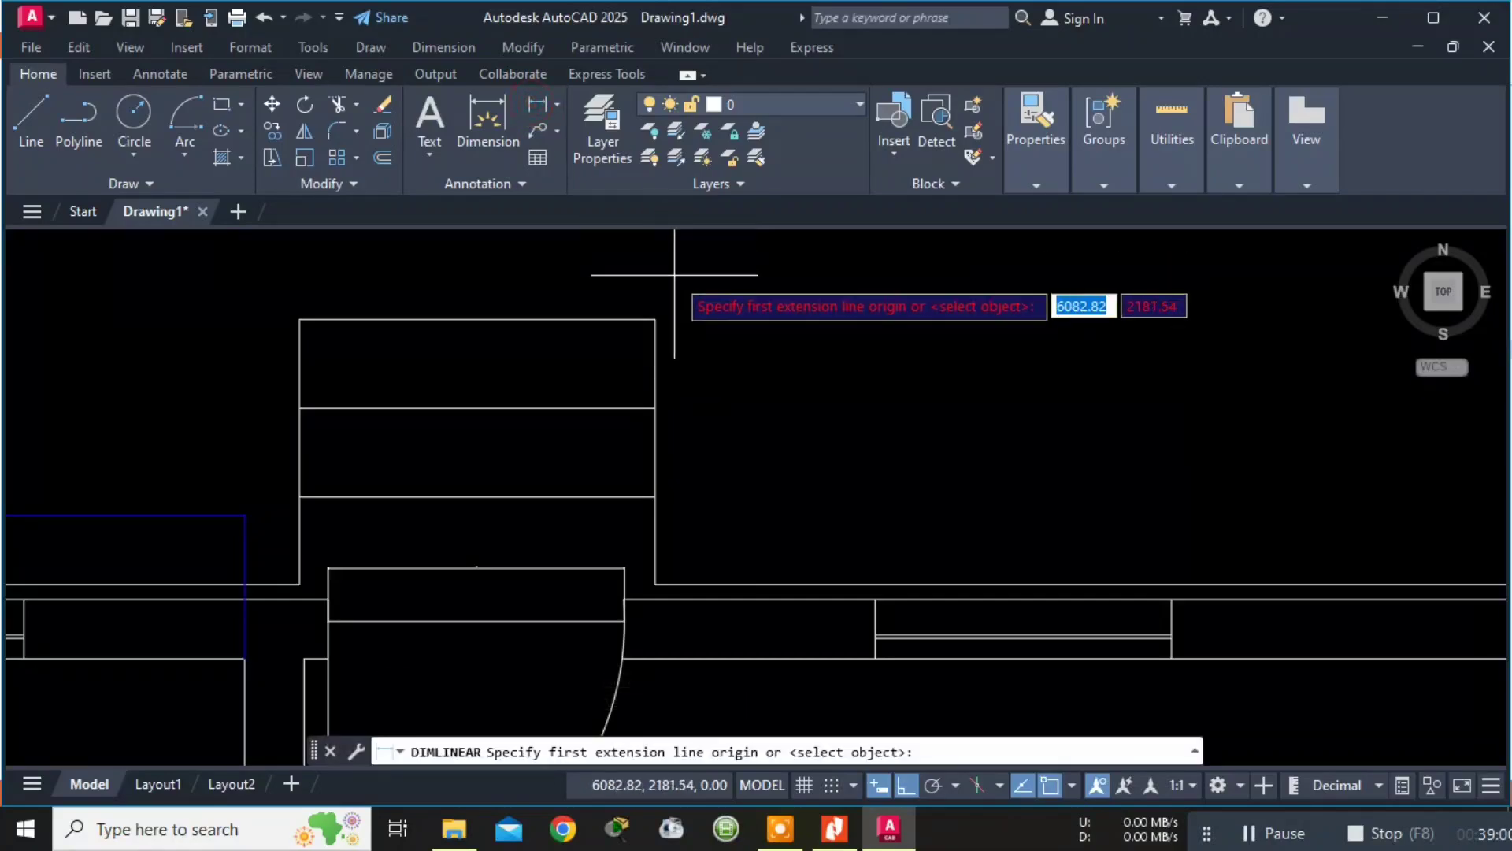
{"action": "left_click", "coordinate": [657, 319]}
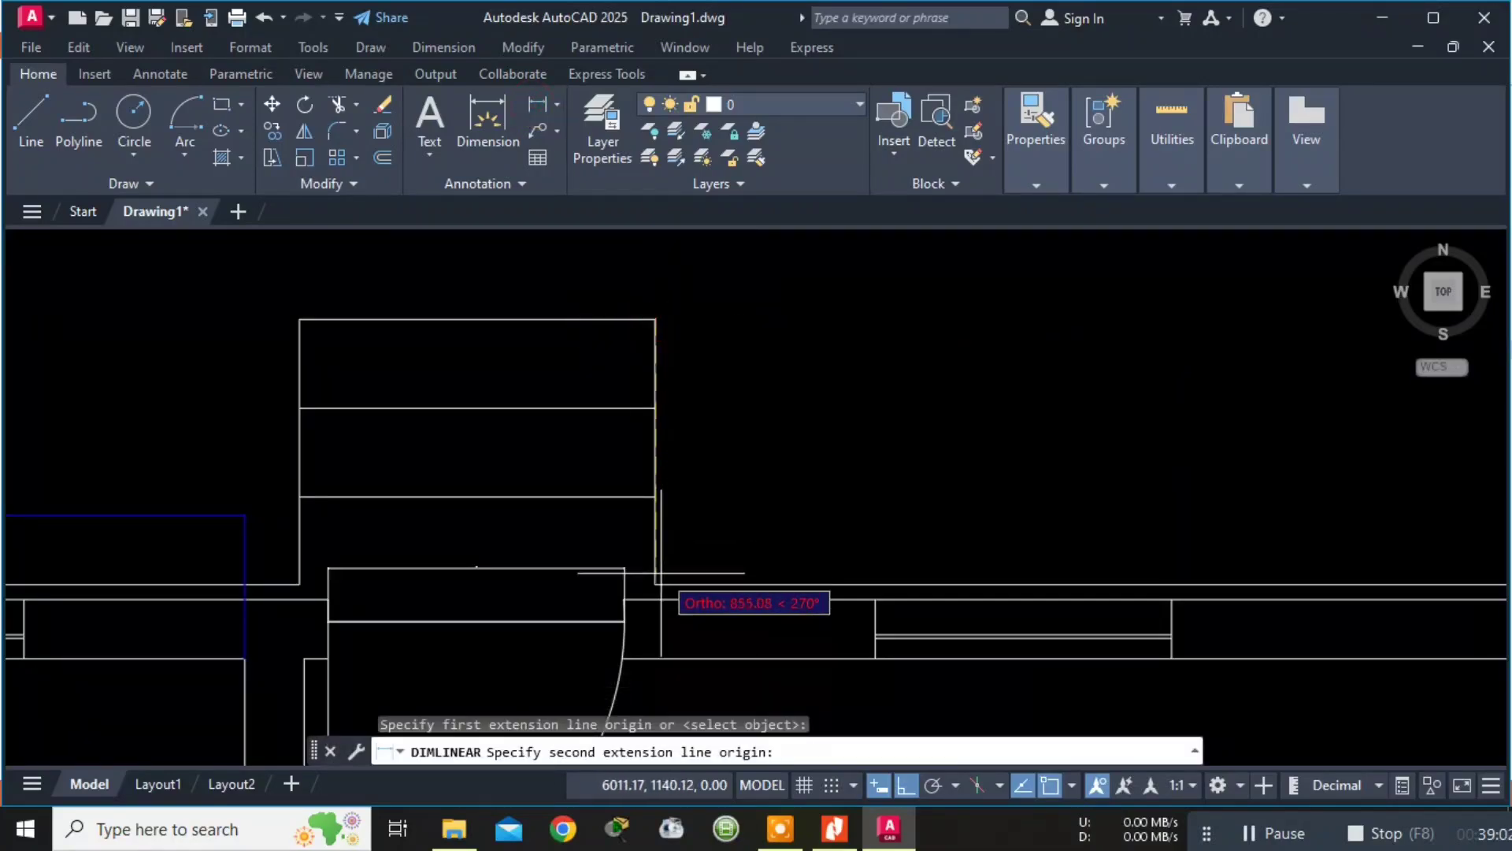
{"action": "left_click", "coordinate": [654, 585]}
{"action": "left_click", "coordinate": [773, 549]}
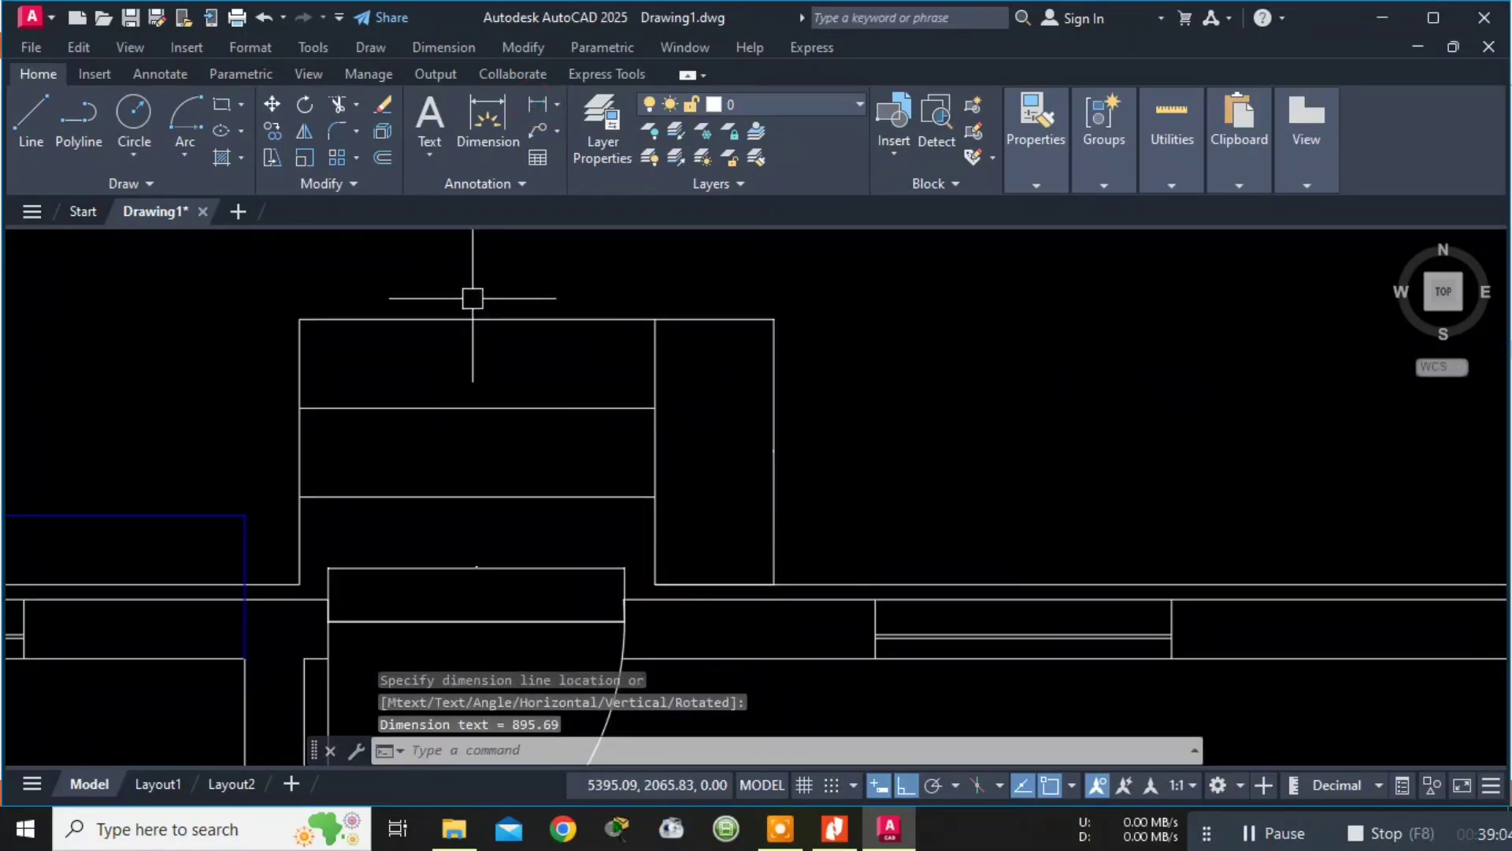
Add a horizontal linear dimension across the width of the upper entrance steps, placing it just above them.
{"action": "middle_click_drag", "start_coordinate": [473, 298], "coordinate": [611, 337]}
{"action": "left_click", "coordinate": [542, 110]}
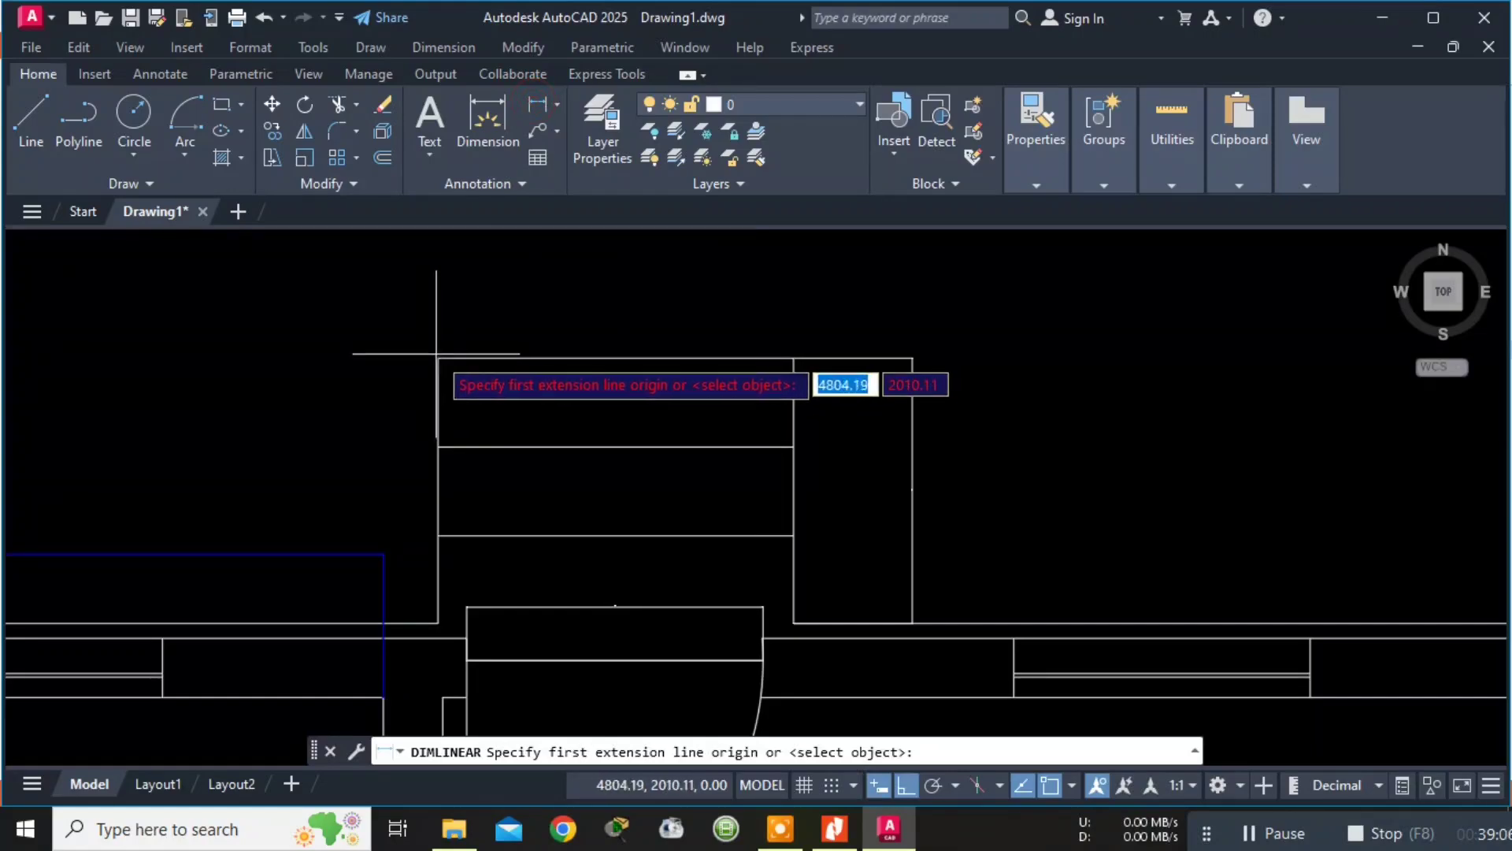
{"action": "left_click", "coordinate": [438, 359]}
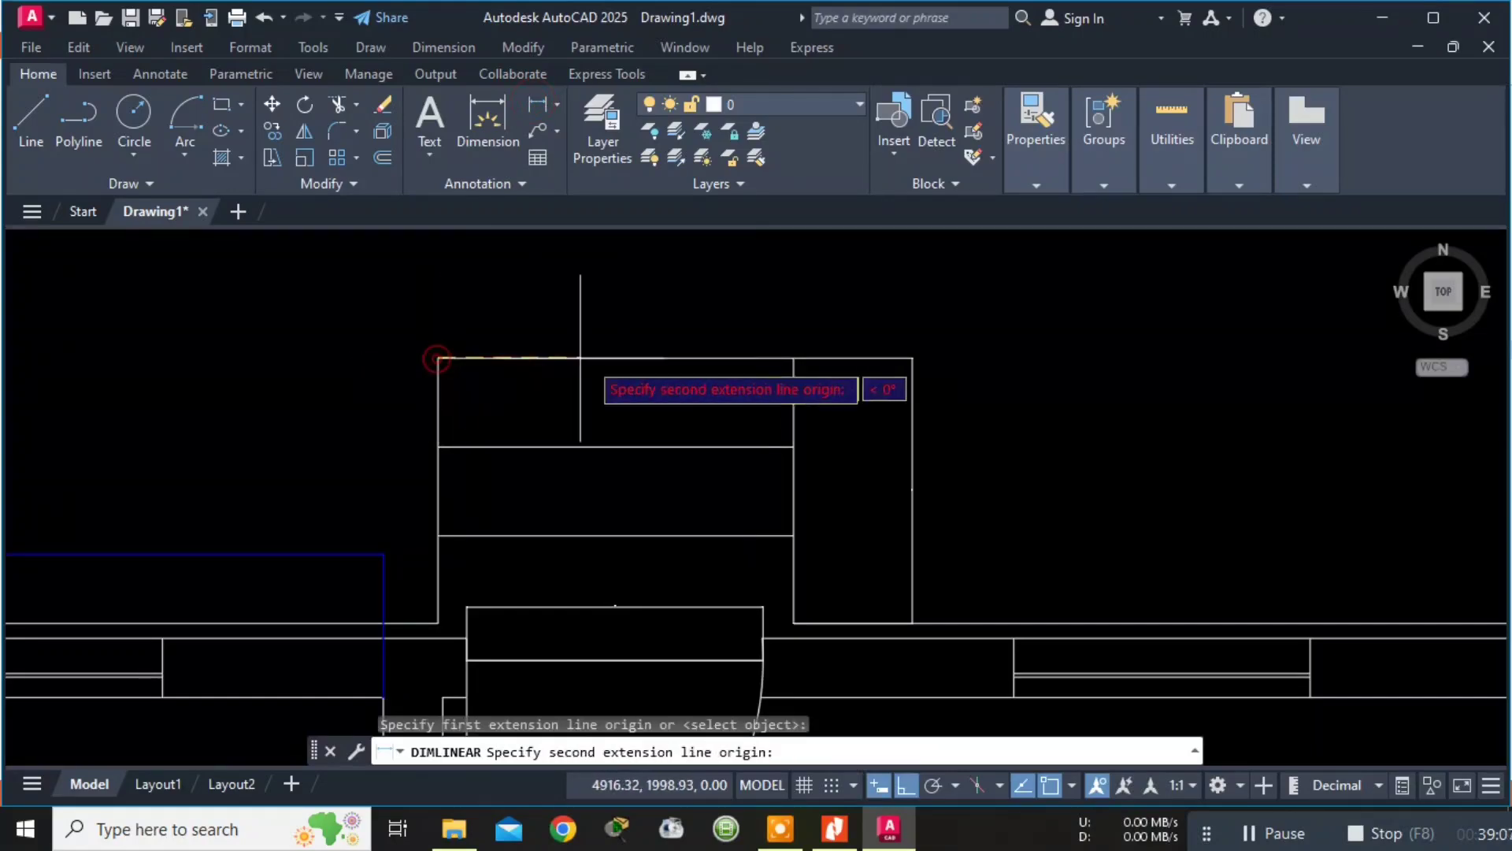
{"action": "left_click", "coordinate": [794, 359]}
{"action": "left_click", "coordinate": [782, 302]}
Add a vertical linear dimension between the upper and lower ends of the right wall's window, placing it outside the wall.
{"action": "scroll", "coordinate": [929, 293], "scroll_direction": "down", "scroll_amount": 4}
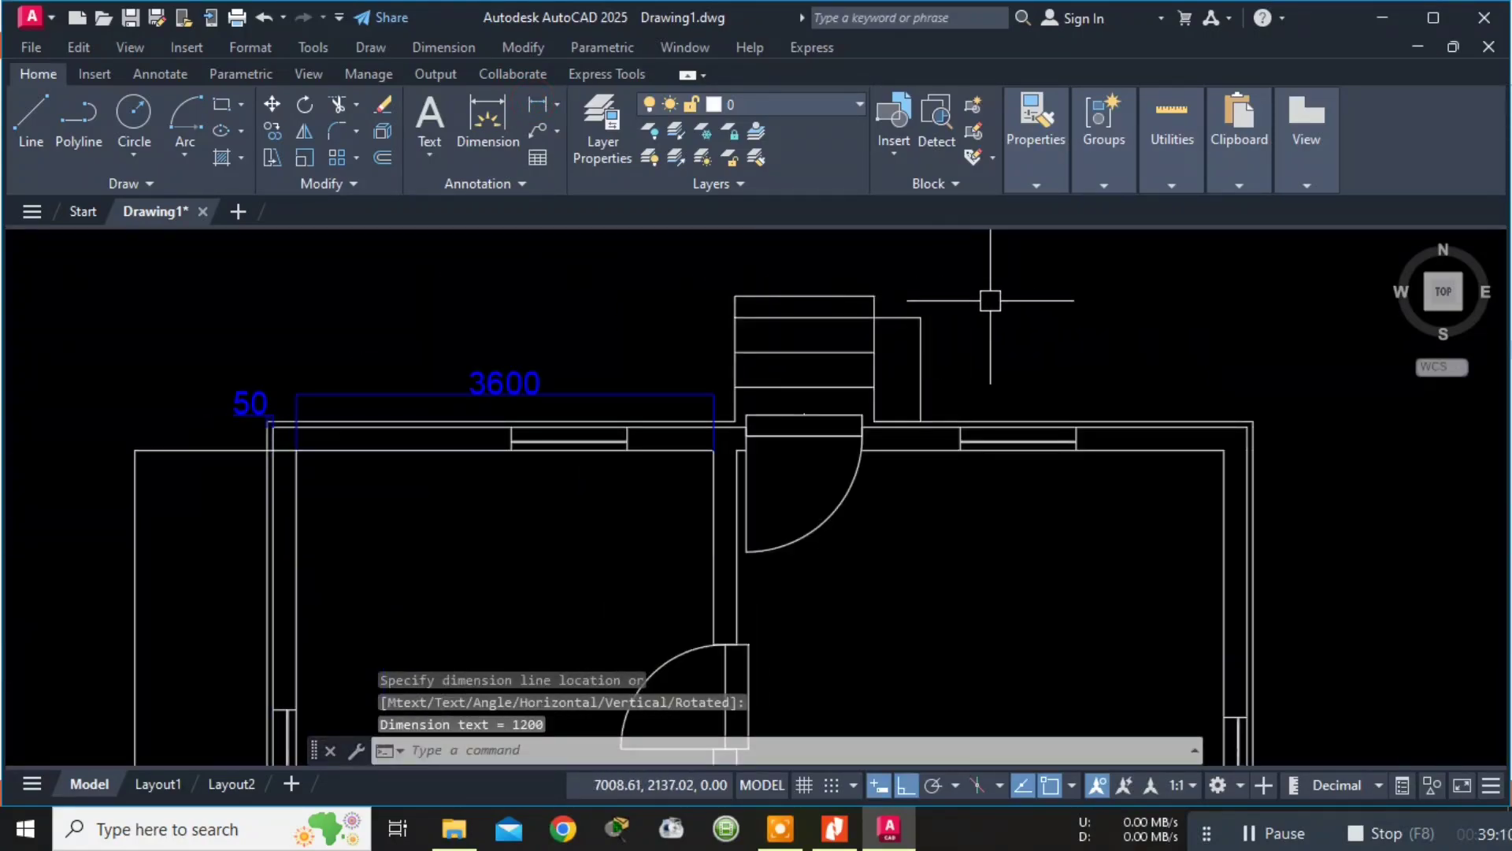
{"action": "middle_click_drag", "start_coordinate": [990, 303], "coordinate": [827, 254]}
{"action": "scroll", "coordinate": [882, 310], "scroll_direction": "down", "scroll_amount": 1}
{"action": "mouse_move", "coordinate": [872, 505]}
{"action": "middle_mouse_down"}
{"action": "mouse_move", "coordinate": [809, 399]}
{"action": "mouse_move", "coordinate": [700, 426]}
{"action": "middle_mouse_up"}
{"action": "left_click", "coordinate": [535, 115]}
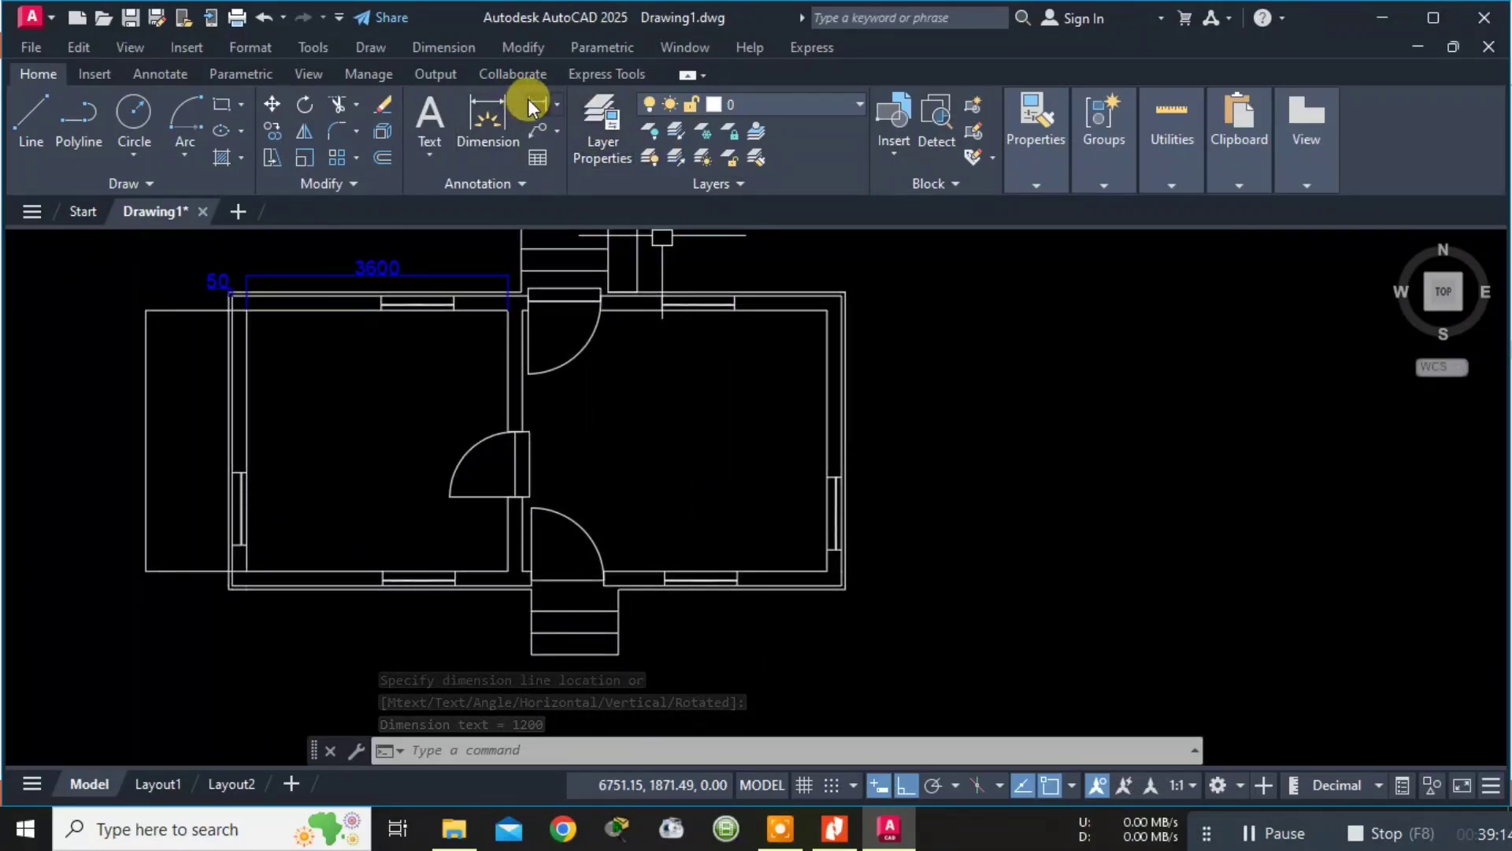
{"action": "scroll", "coordinate": [757, 339], "scroll_direction": "up", "scroll_amount": 3}
{"action": "scroll", "coordinate": [792, 641], "scroll_direction": "up", "scroll_amount": 2}
{"action": "middle_click_drag", "start_coordinate": [772, 632], "coordinate": [477, 380]}
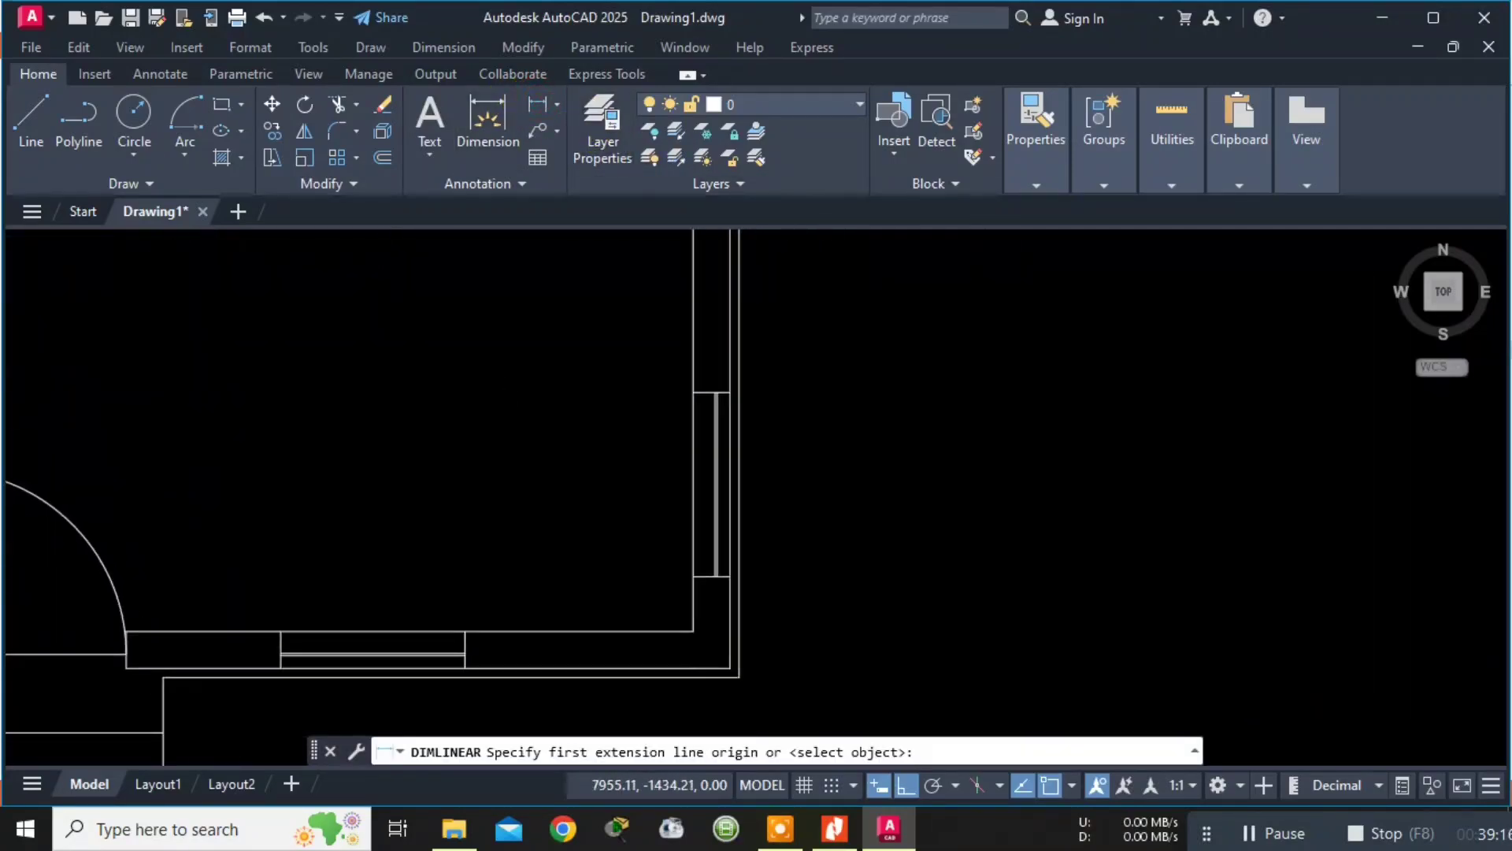
{"action": "scroll", "coordinate": [756, 392], "scroll_direction": "up", "scroll_amount": 2}
{"action": "scroll", "coordinate": [692, 425], "scroll_direction": "up", "scroll_amount": 1}
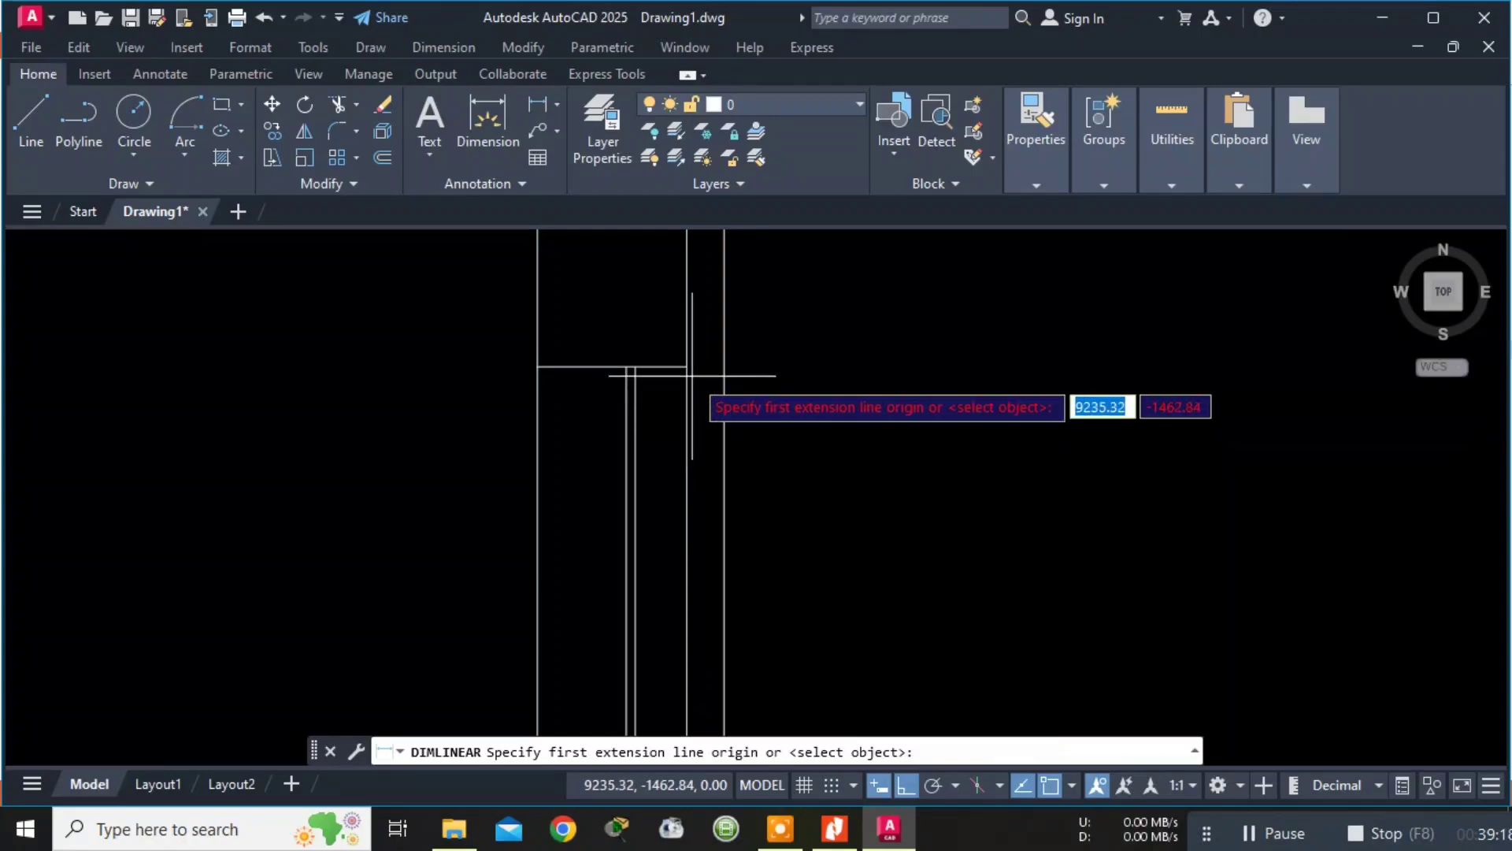
{"action": "left_click", "coordinate": [686, 365]}
{"action": "middle_click_drag", "start_coordinate": [739, 566], "coordinate": [652, 338]}
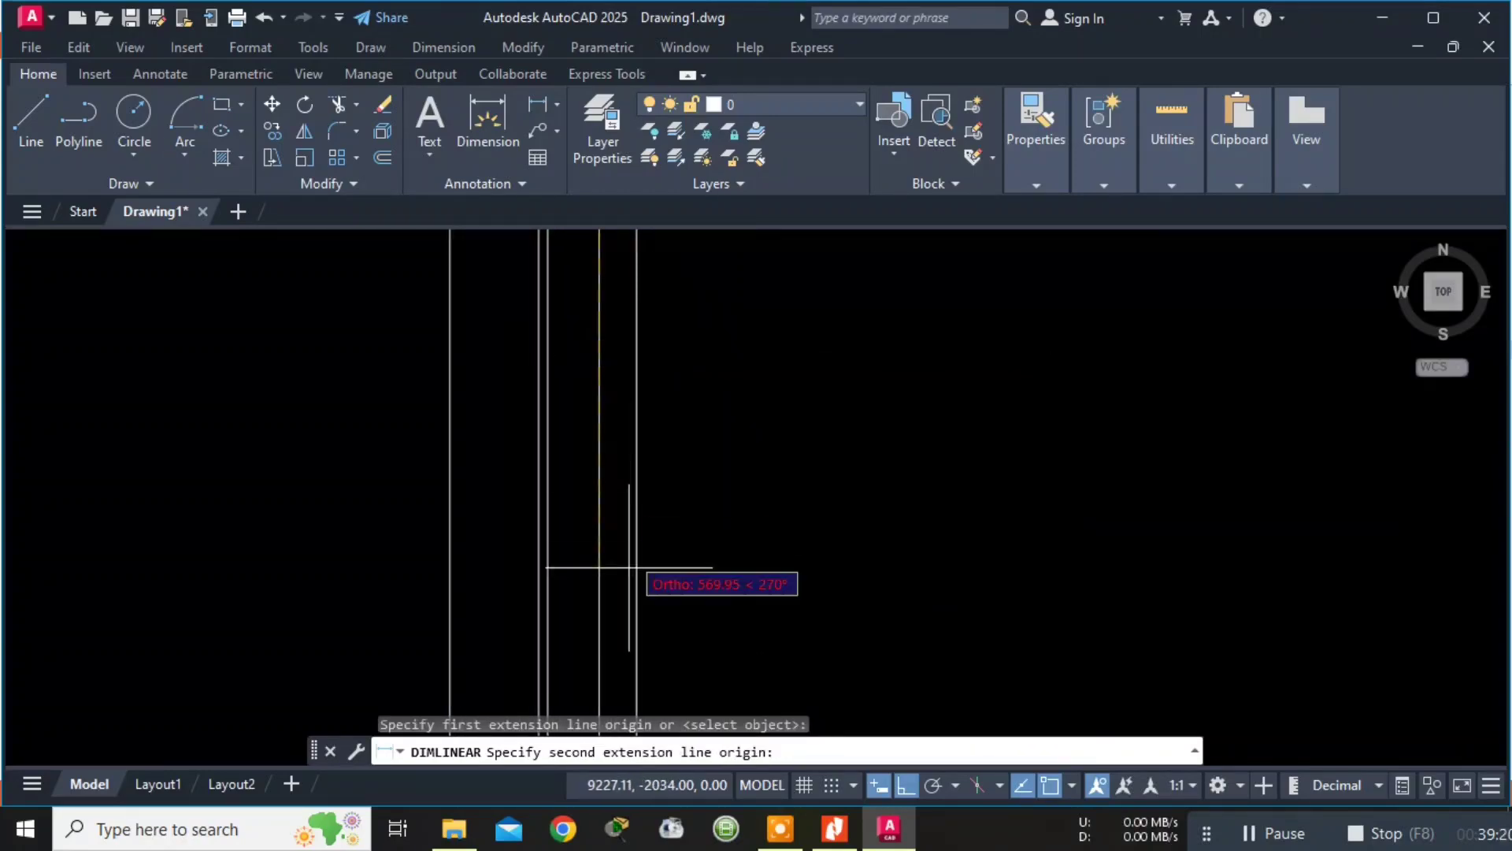
{"action": "scroll", "coordinate": [629, 599], "scroll_direction": "down", "scroll_amount": 2}
{"action": "middle_click_drag", "start_coordinate": [630, 605], "coordinate": [622, 306]}
{"action": "left_click", "coordinate": [608, 512]}
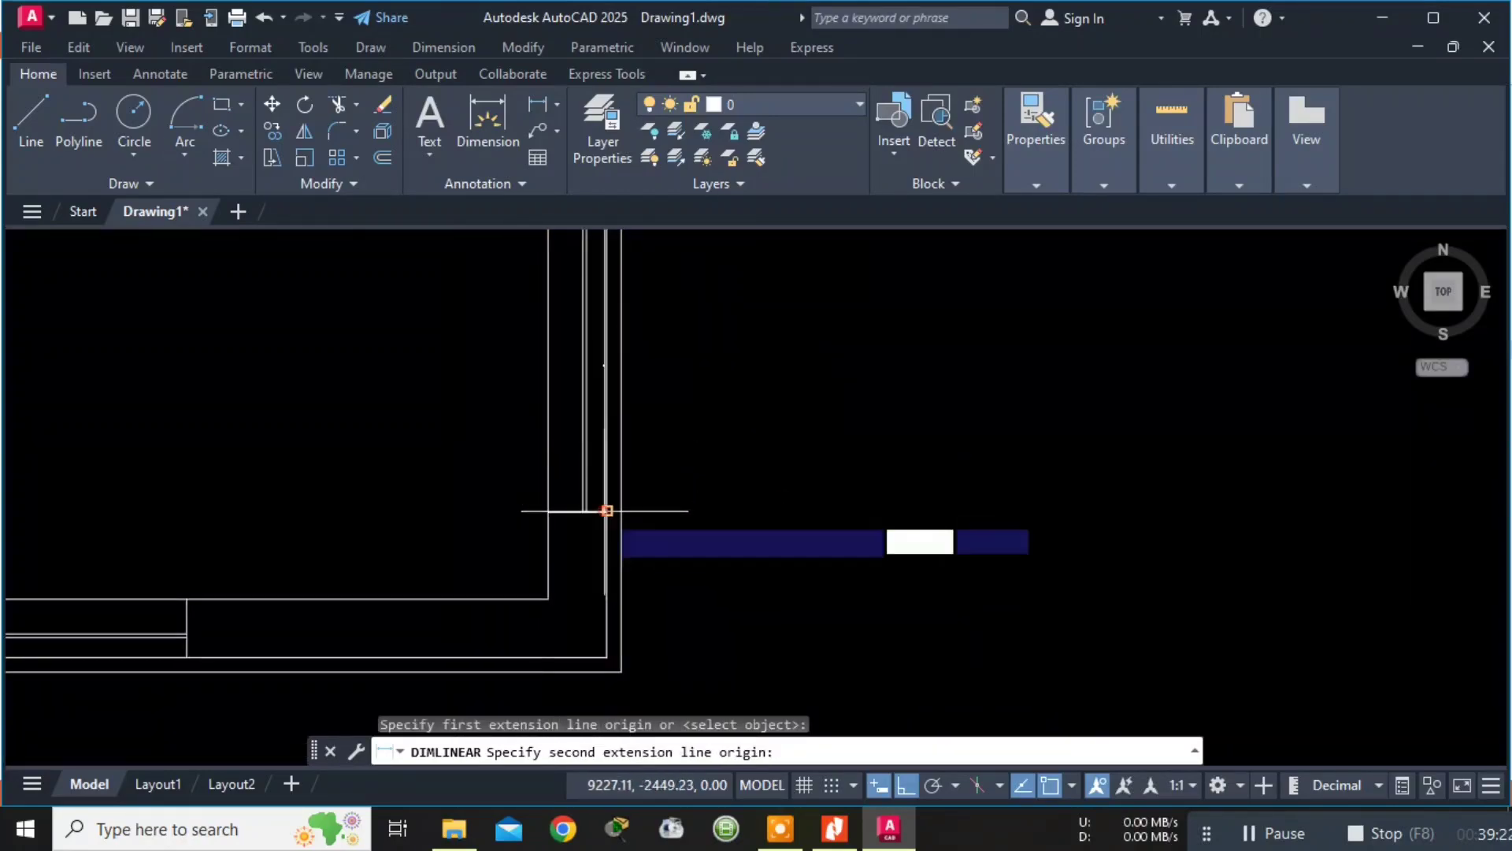
{"action": "left_click", "coordinate": [732, 506]}
Add a horizontal linear dimension between the right room's lower inner corners, placing it below the entrance steps.
{"action": "scroll", "coordinate": [661, 536], "scroll_direction": "down", "scroll_amount": 2}
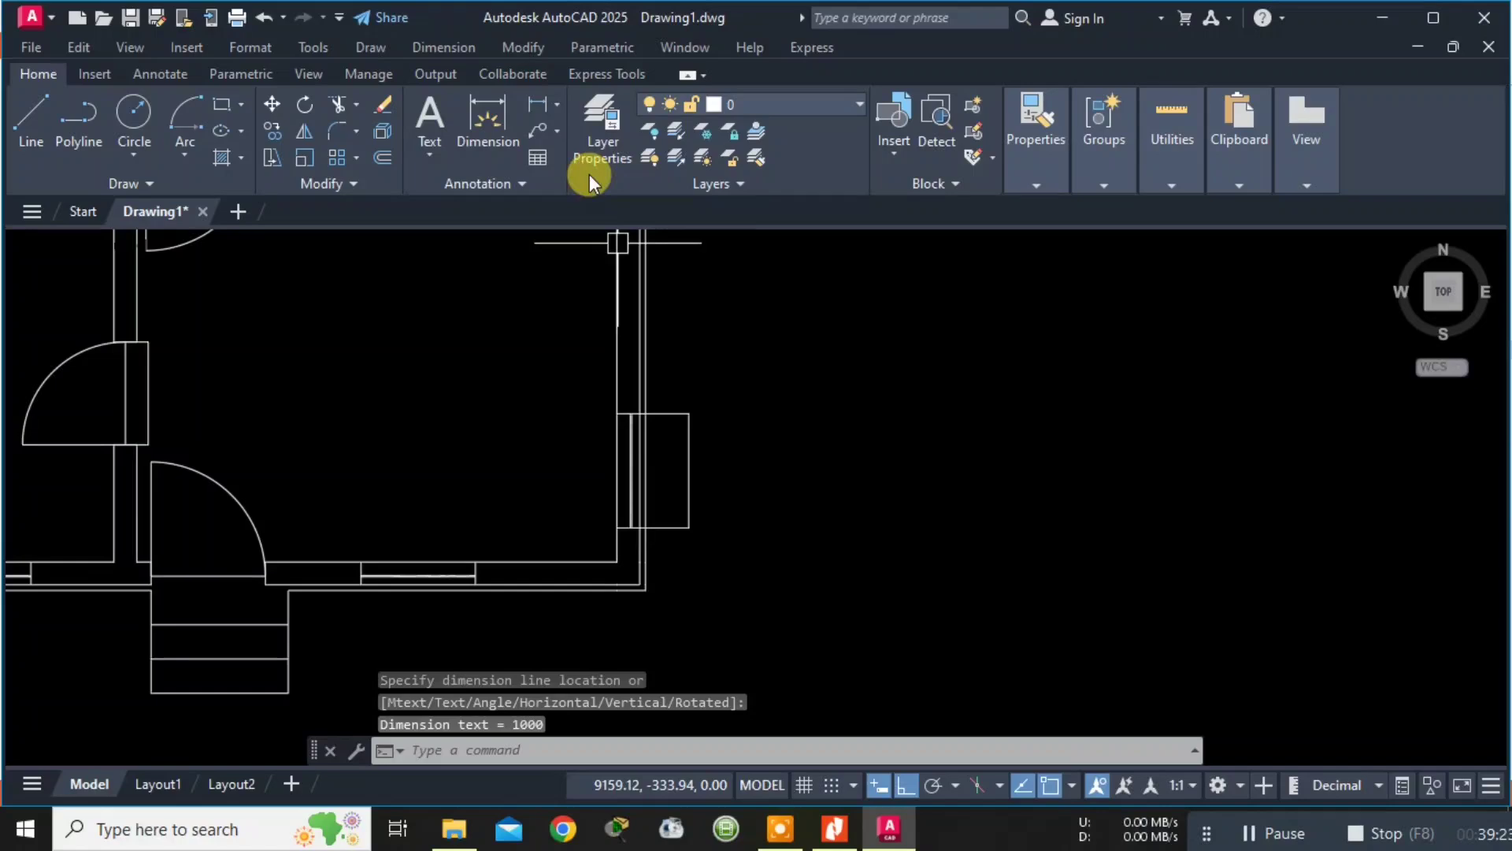
{"action": "left_click", "coordinate": [540, 102]}
{"action": "scroll", "coordinate": [527, 394], "scroll_direction": "down", "scroll_amount": 2}
{"action": "scroll", "coordinate": [528, 345], "scroll_direction": "up", "scroll_amount": 4}
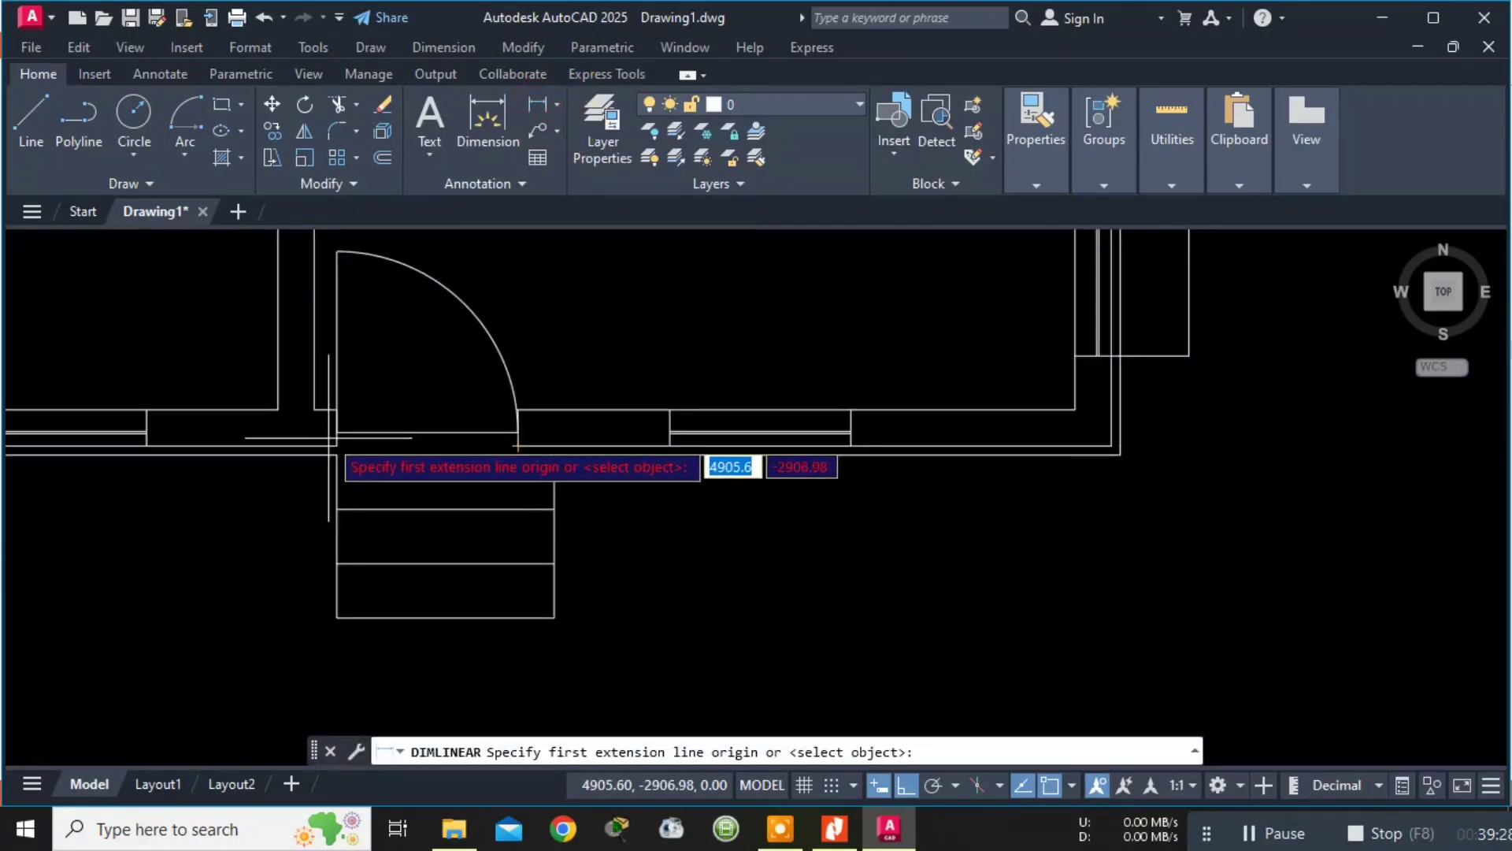
{"action": "left_click", "coordinate": [314, 409]}
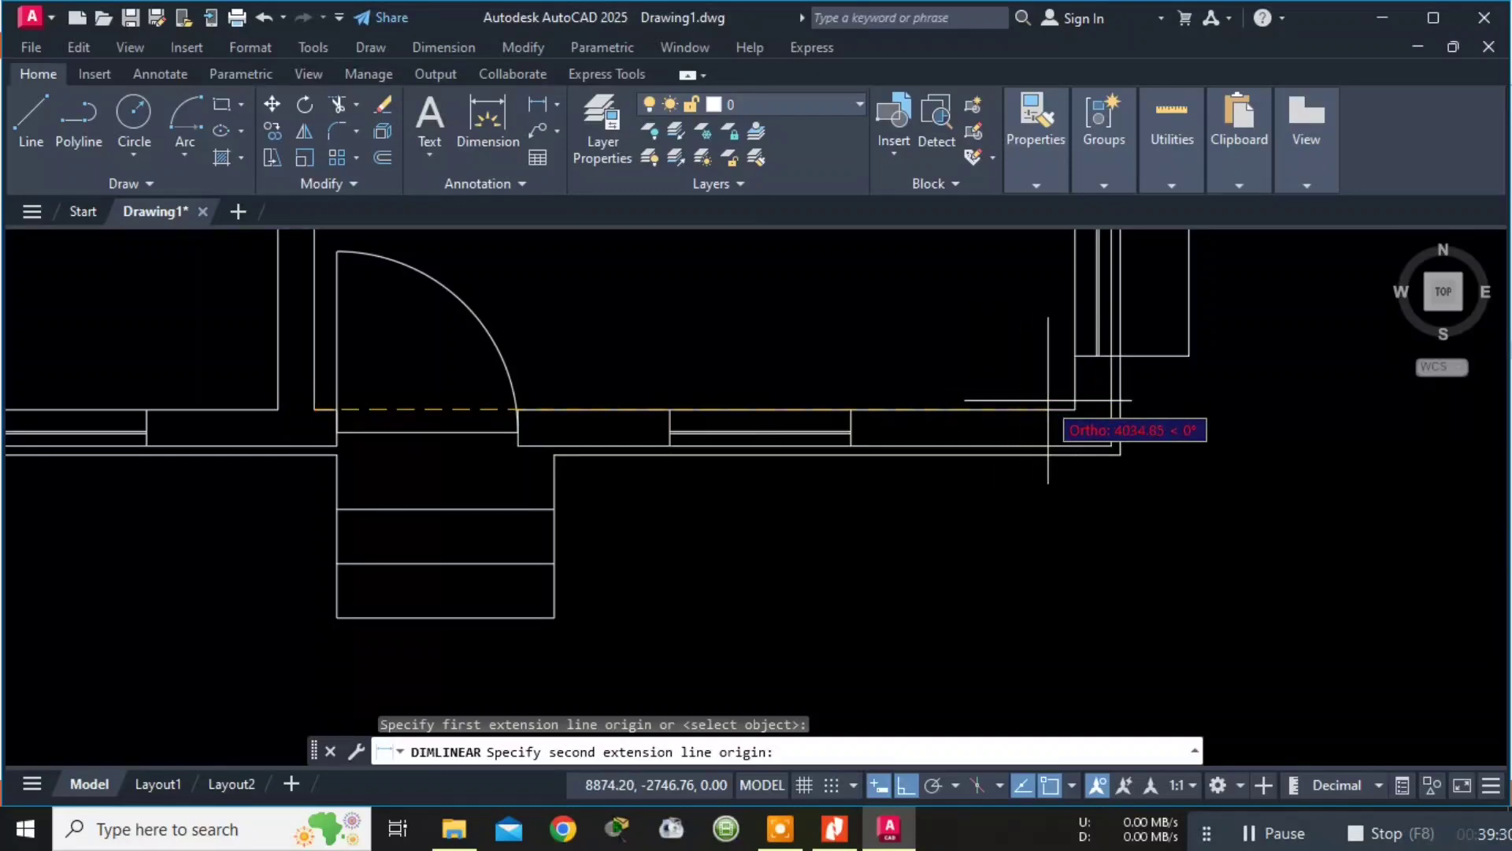
{"action": "left_click", "coordinate": [1075, 409]}
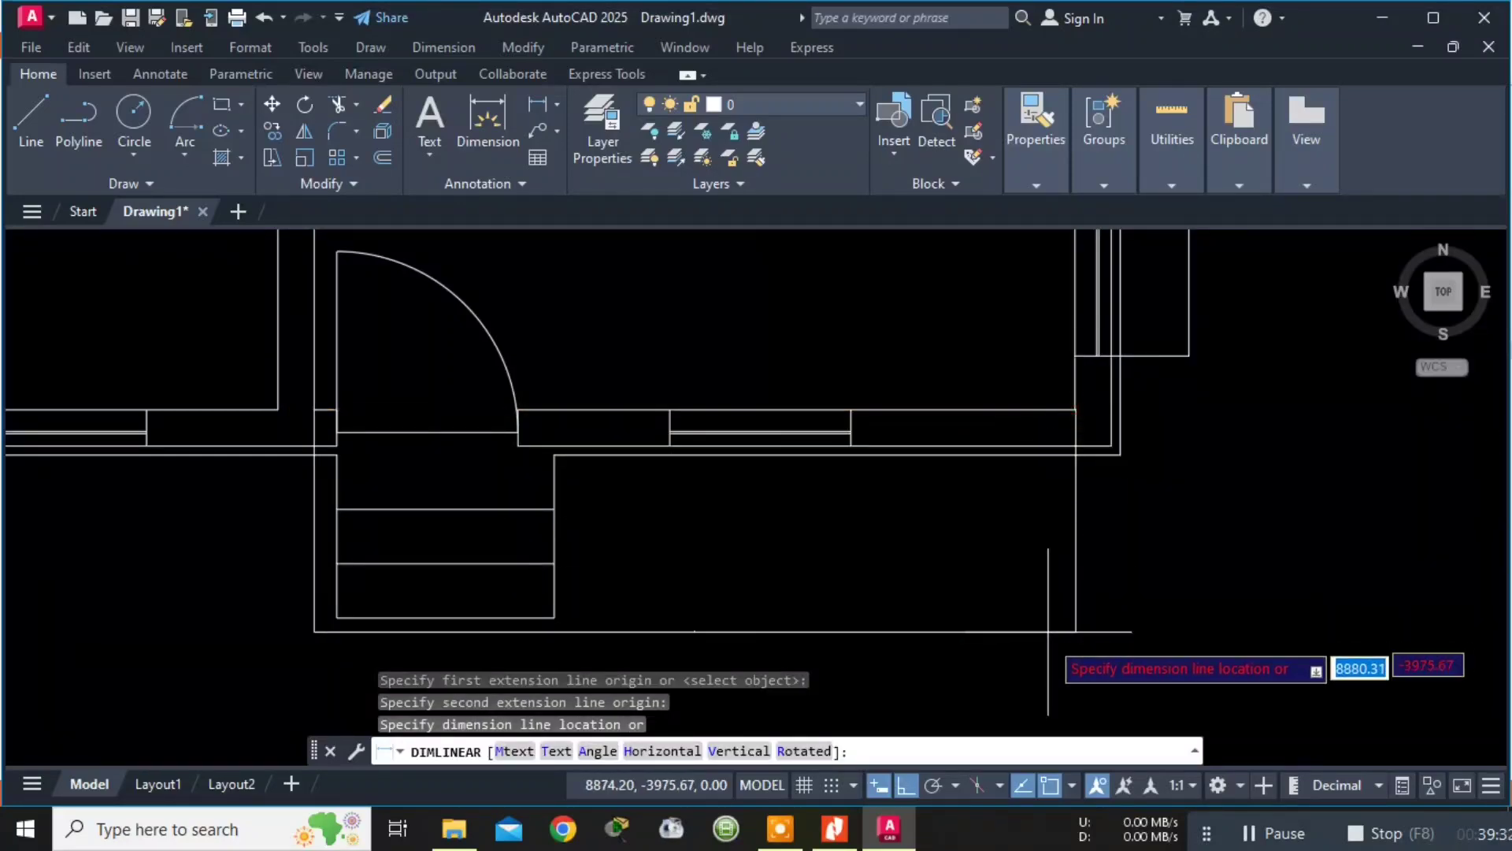
{"action": "left_click", "coordinate": [1056, 664]}
{"action": "key", "text": "Escape"}
Match the properties of the left room's blue width dimension onto the upper entrance steps' depth and width dimensions.
{"action": "scroll", "coordinate": [1068, 334], "scroll_direction": "down", "scroll_amount": 6}
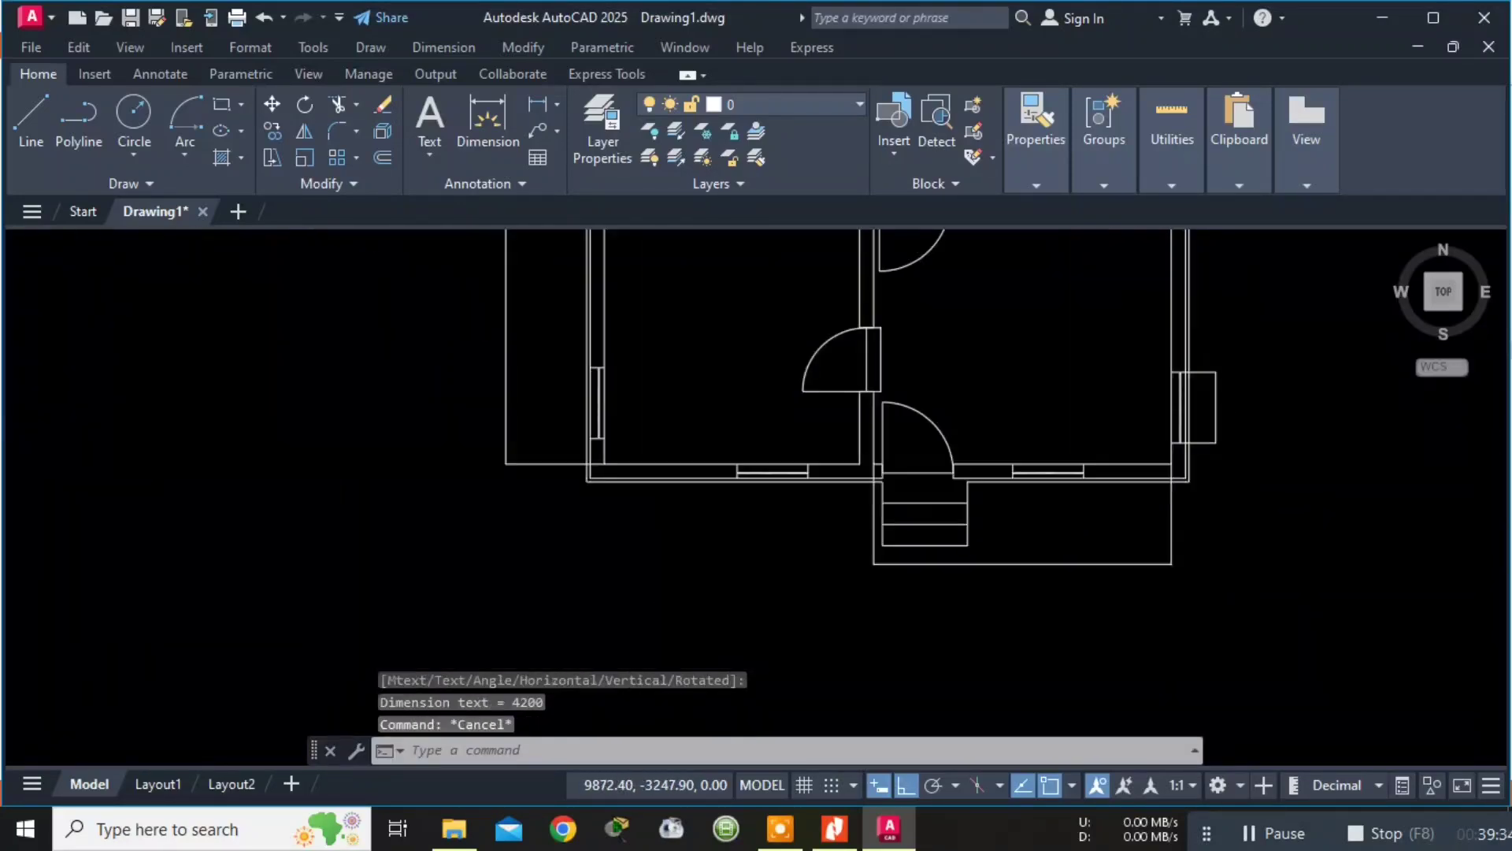
{"action": "type", "text": "ma"}
{"action": "key", "text": "Return"}
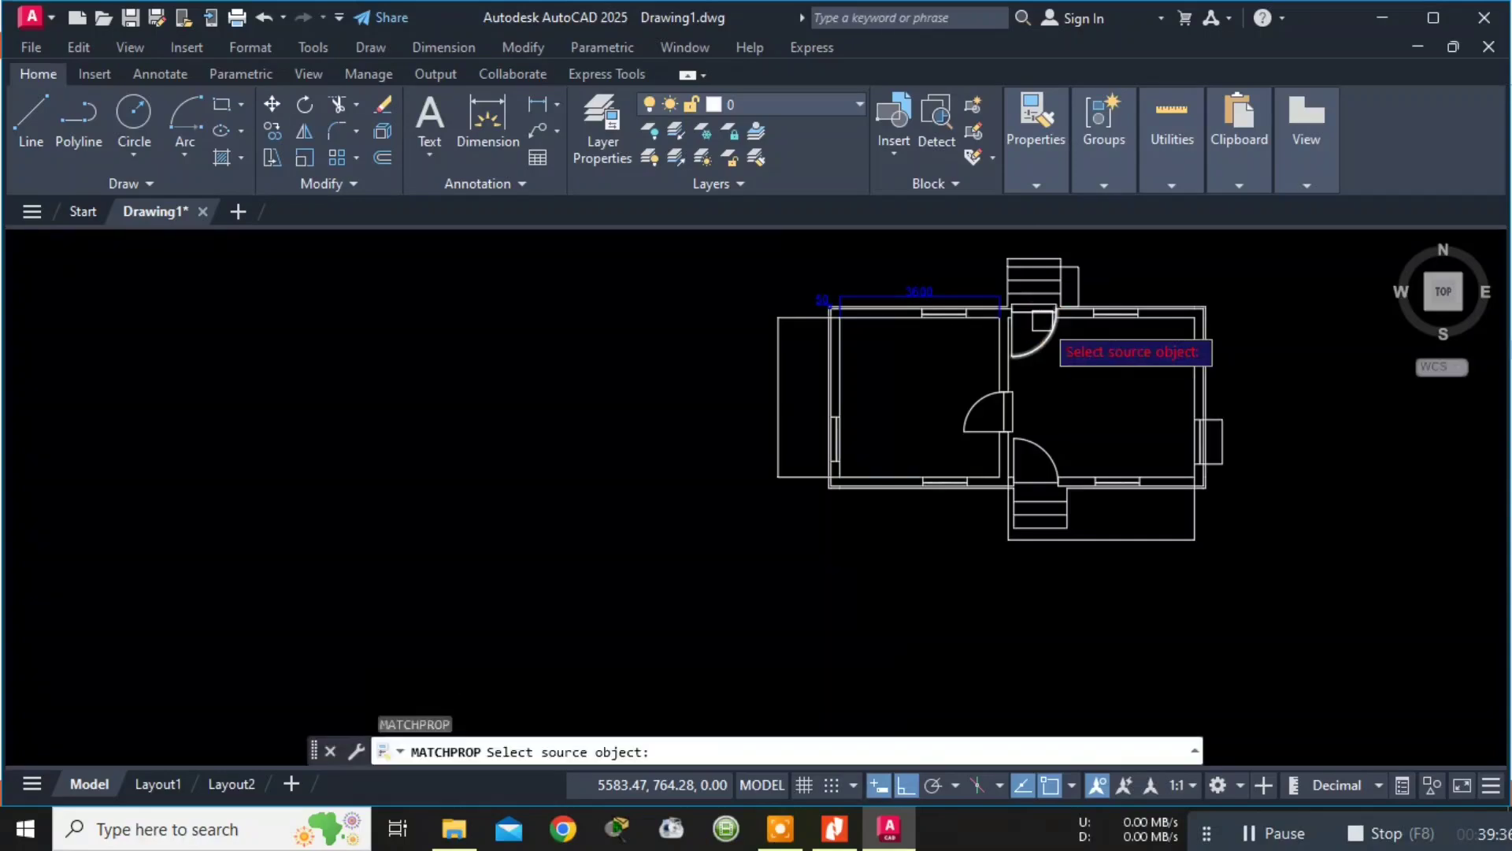
{"action": "scroll", "coordinate": [922, 304], "scroll_direction": "up", "scroll_amount": 4}
{"action": "left_click", "coordinate": [885, 311]}
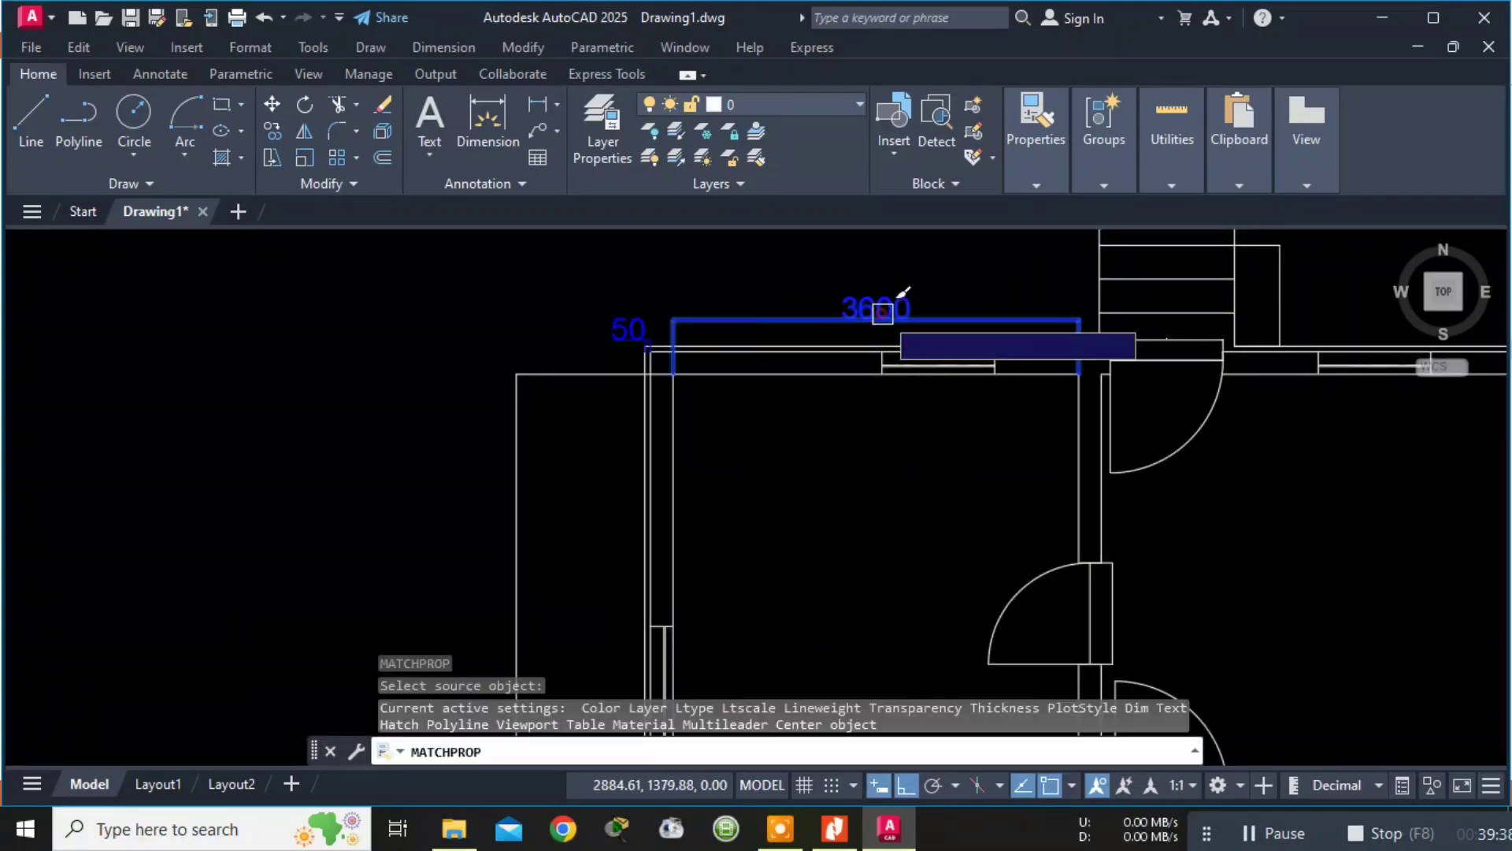
{"action": "middle_click_drag", "start_coordinate": [1069, 290], "coordinate": [817, 368]}
{"action": "left_click", "coordinate": [935, 366]}
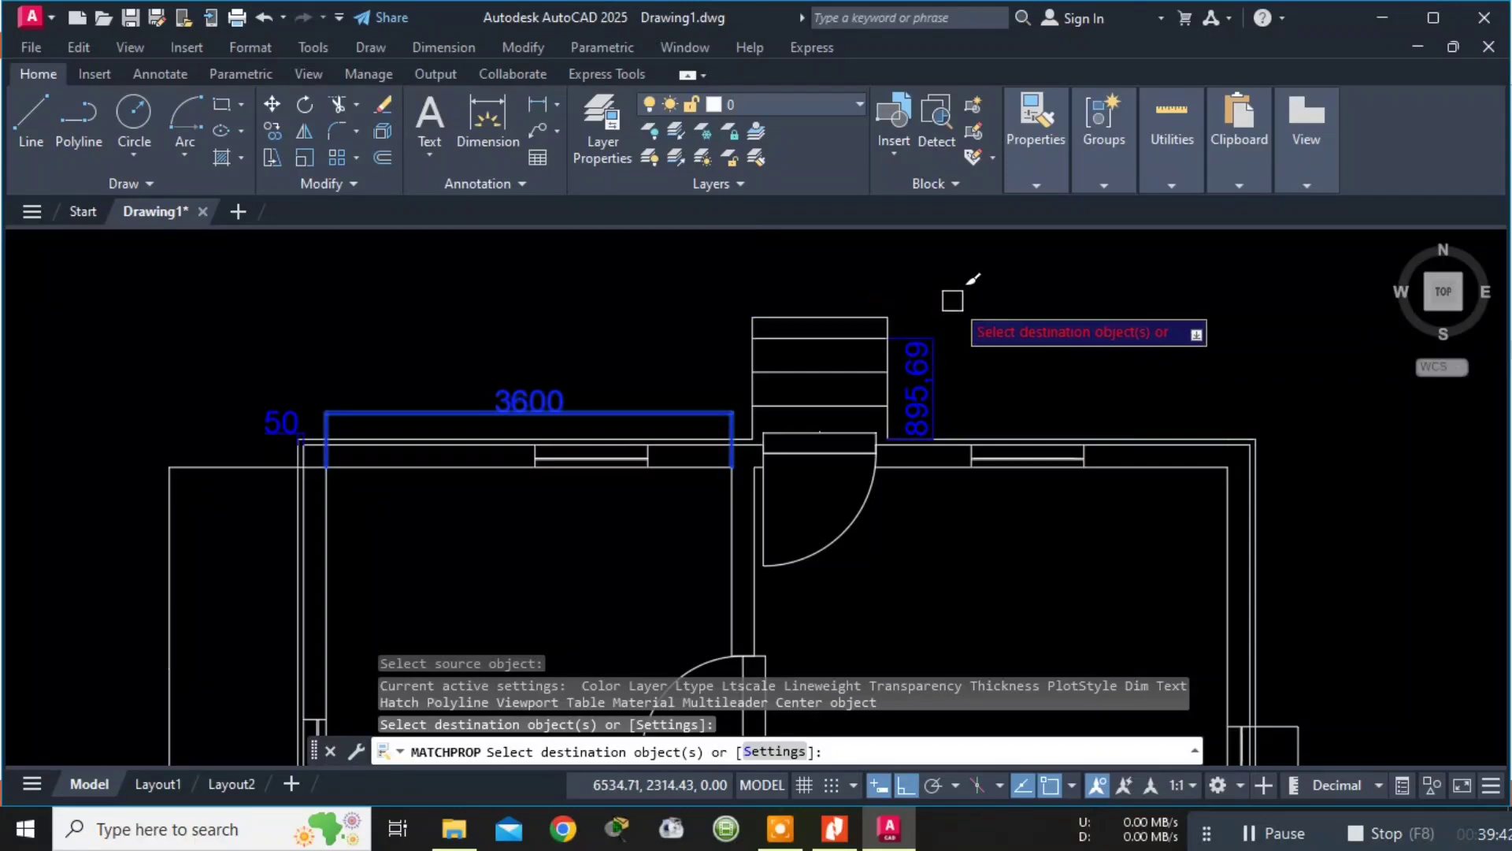
{"action": "left_click", "coordinate": [813, 314]}
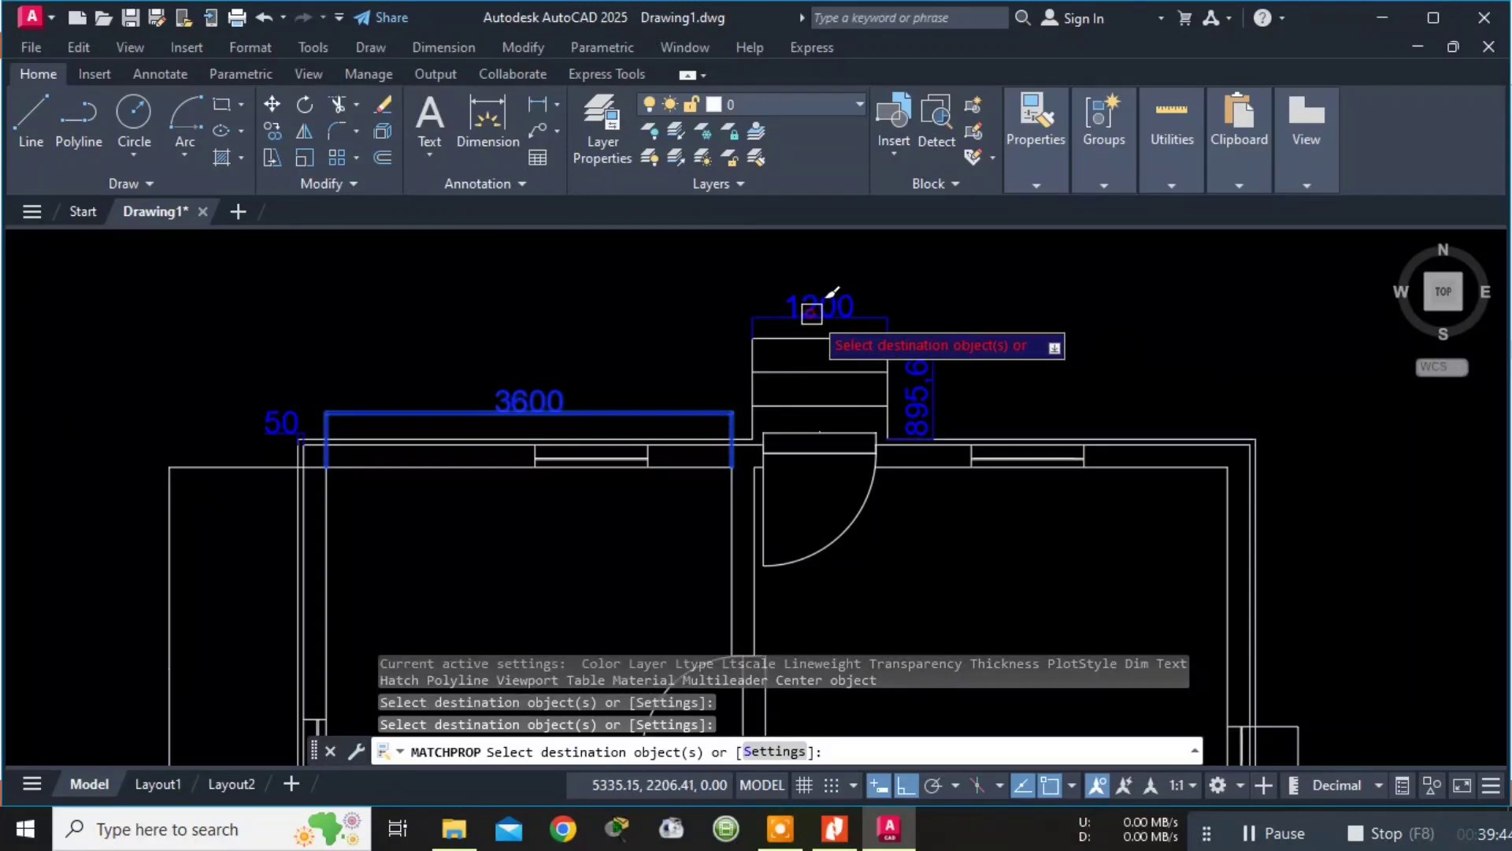
Apply the matched blue dimension properties to the right wall's window dimension and the right room's width dimension.
{"action": "scroll", "coordinate": [1070, 345], "scroll_direction": "down", "scroll_amount": 4}
{"action": "middle_click_drag", "start_coordinate": [1070, 345], "coordinate": [823, 343]}
{"action": "scroll", "coordinate": [827, 429], "scroll_direction": "up", "scroll_amount": 4}
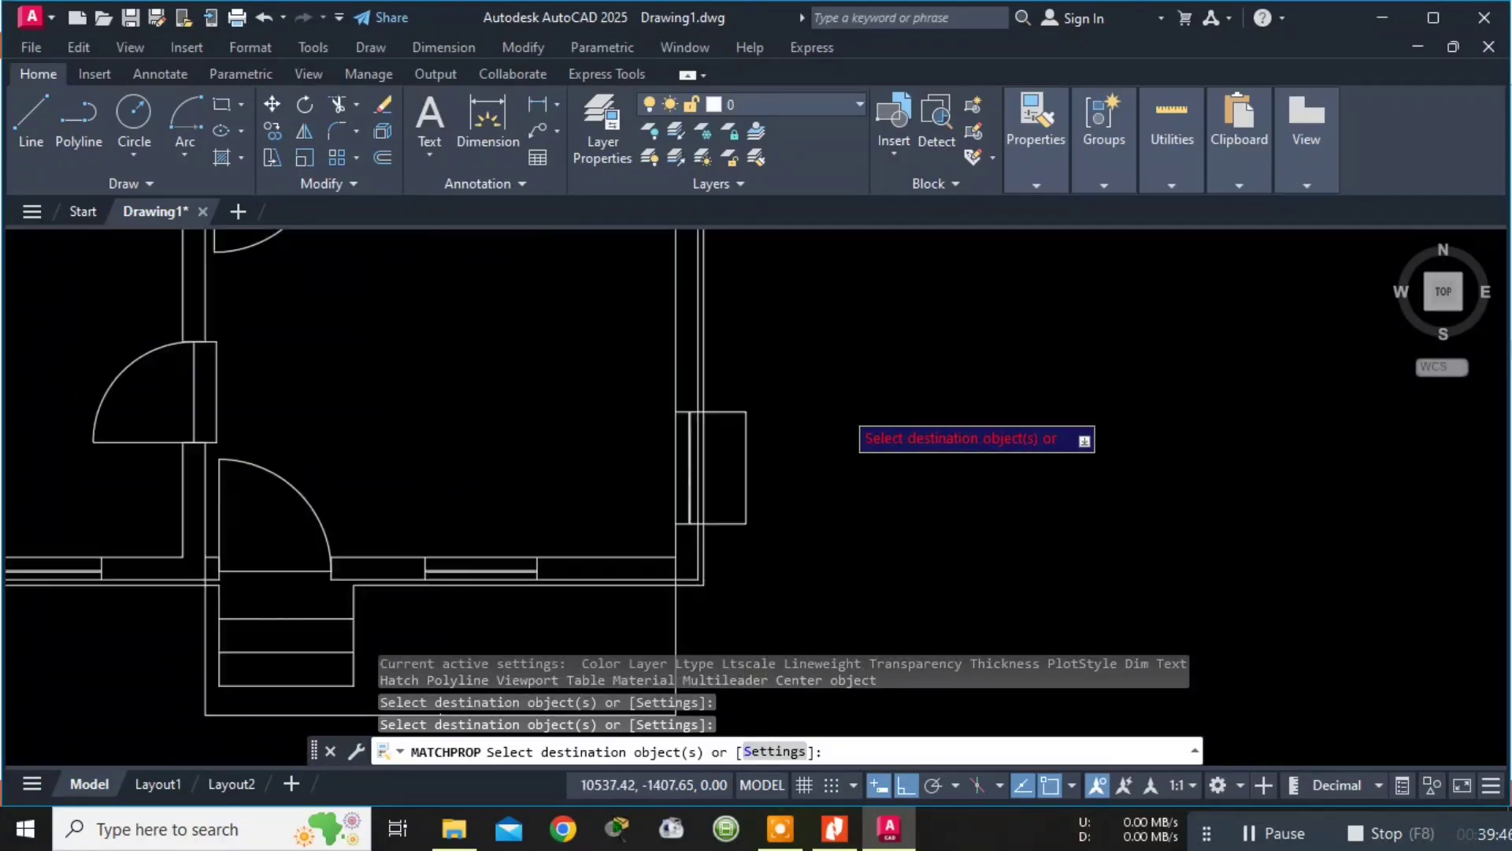
{"action": "left_click", "coordinate": [744, 470]}
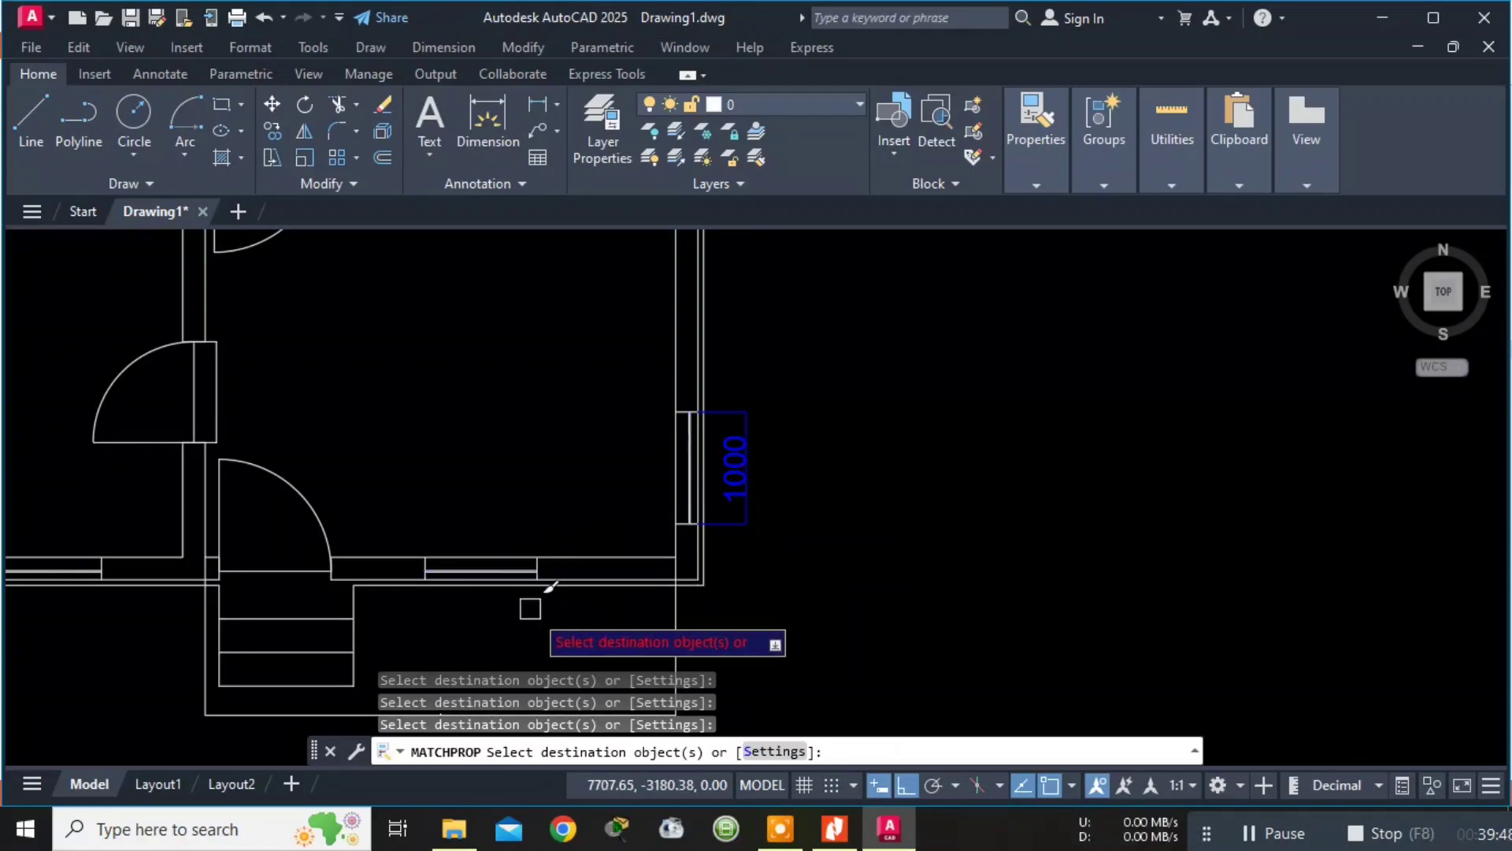
{"action": "middle_click_drag", "start_coordinate": [433, 635], "coordinate": [723, 324]}
{"action": "left_click", "coordinate": [649, 398]}
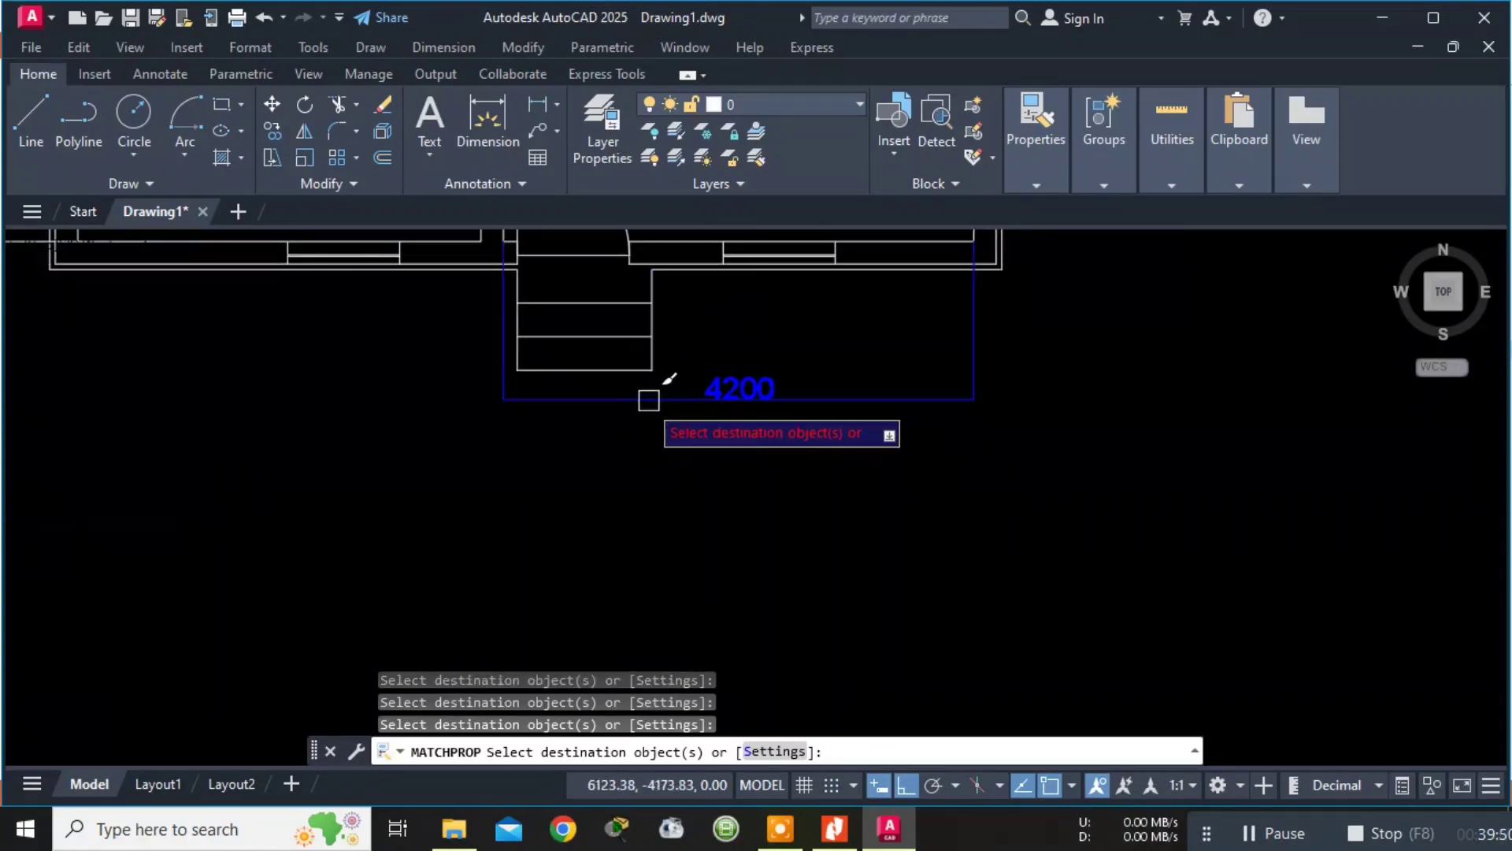
Apply the matched blue dimension properties to the partition wall's door opening dimension and end the property matching.
{"action": "scroll", "coordinate": [835, 357], "scroll_direction": "down", "scroll_amount": 2}
{"action": "middle_click_drag", "start_coordinate": [834, 359], "coordinate": [796, 612]}
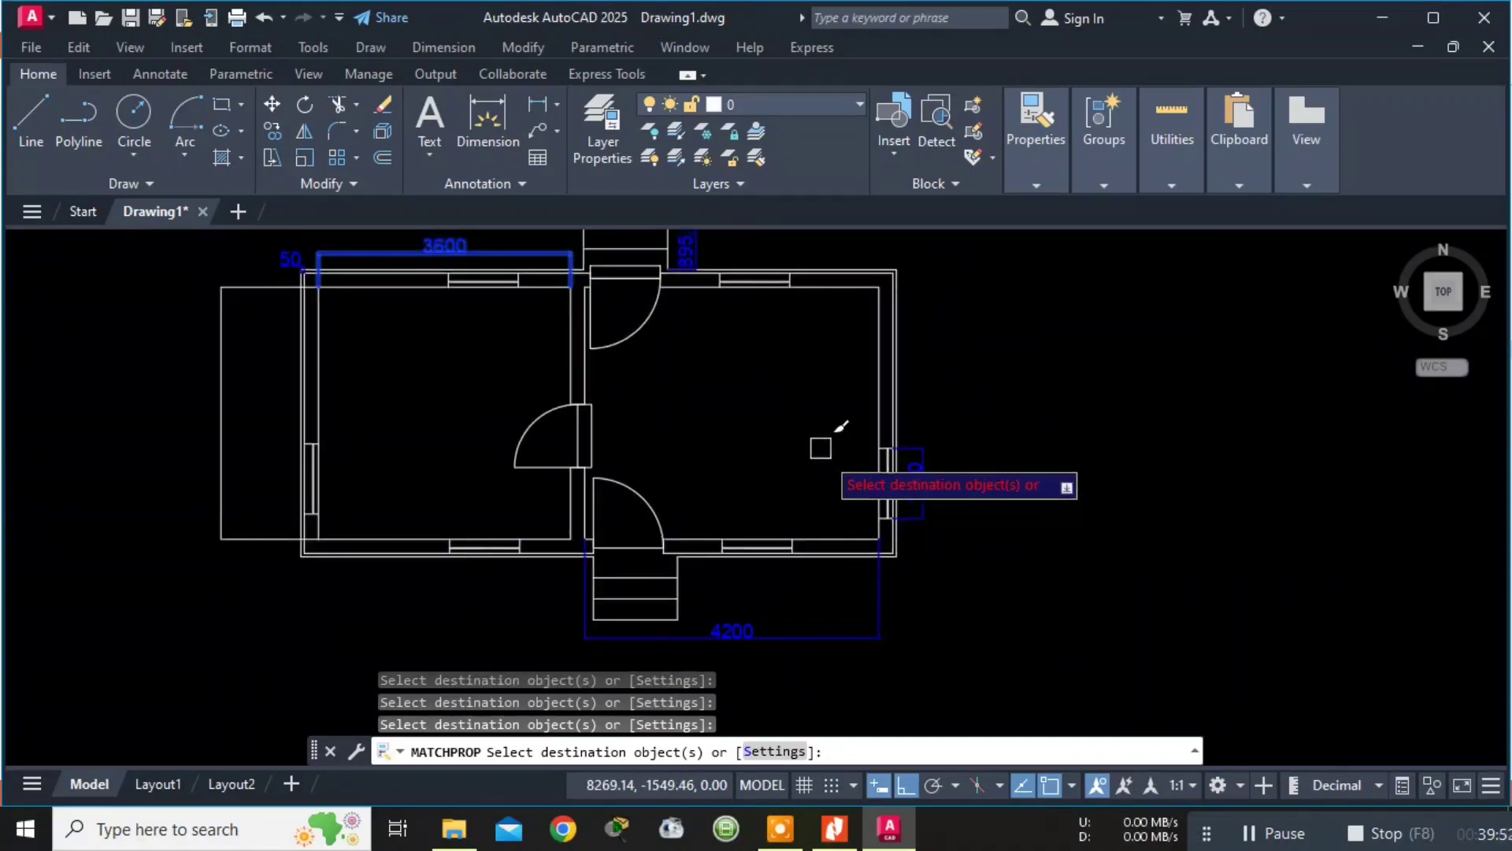
{"action": "middle_click_drag", "start_coordinate": [783, 354], "coordinate": [838, 350]}
{"action": "left_click", "coordinate": [641, 429]}
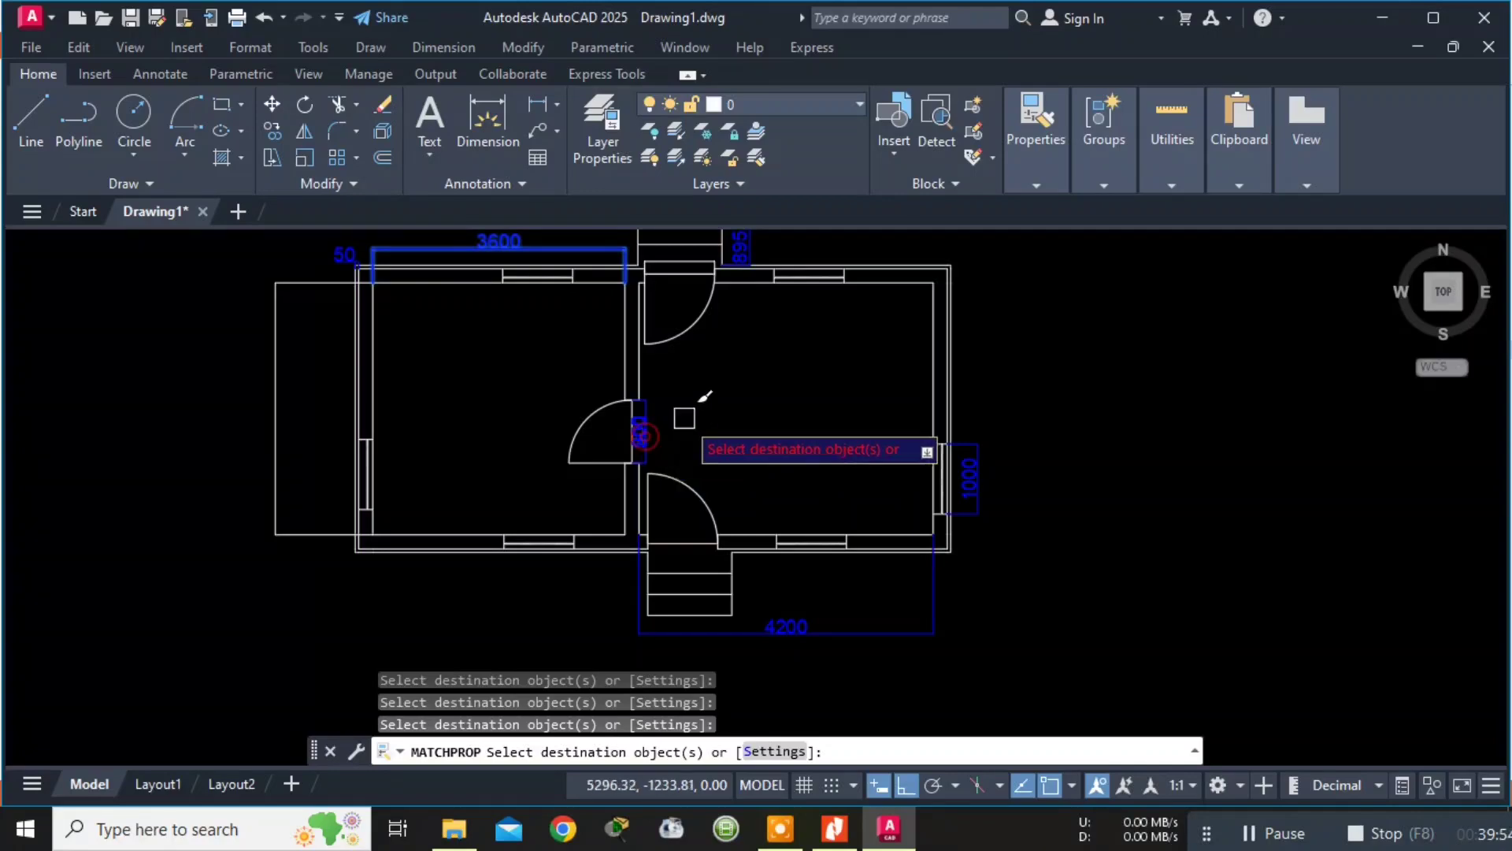
{"action": "scroll", "coordinate": [713, 405], "scroll_direction": "up", "scroll_amount": 2}
{"action": "scroll", "coordinate": [724, 401], "scroll_direction": "down", "scroll_amount": 2}
{"action": "middle_click_drag", "start_coordinate": [756, 402], "coordinate": [724, 598]}
{"action": "scroll", "coordinate": [789, 378], "scroll_direction": "up", "scroll_amount": 2}
{"action": "key", "text": "Escape"}
Delete the vertical depth dimension beside the upper entrance steps.
{"action": "scroll", "coordinate": [725, 412], "scroll_direction": "up", "scroll_amount": 1}
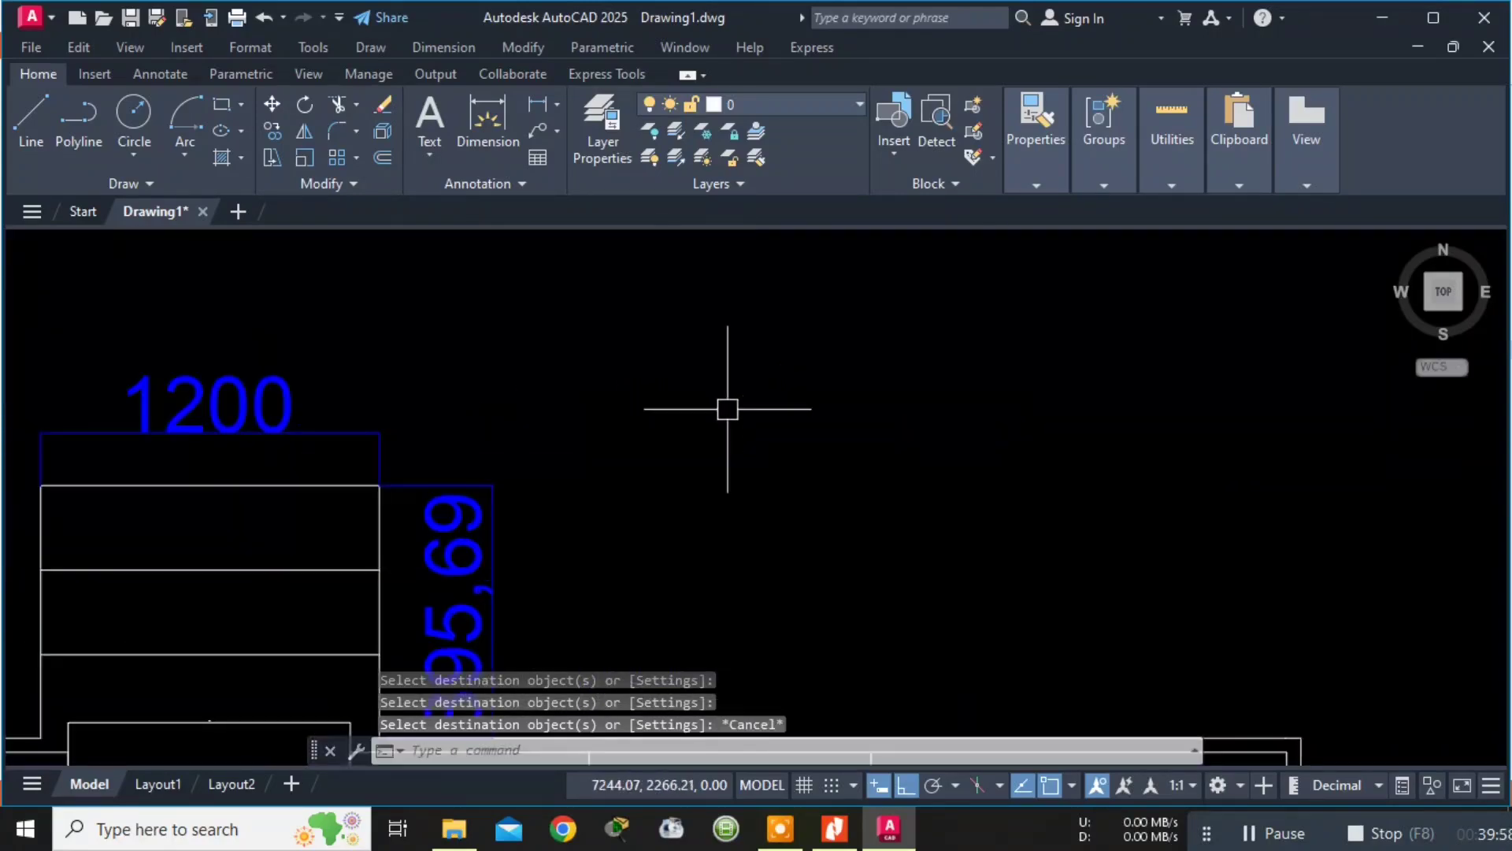
{"action": "scroll", "coordinate": [693, 449], "scroll_direction": "down", "scroll_amount": 3}
{"action": "middle_click_drag", "start_coordinate": [610, 491], "coordinate": [704, 438]}
{"action": "key", "text": "Escape"}
{"action": "key", "text": "Escape"}
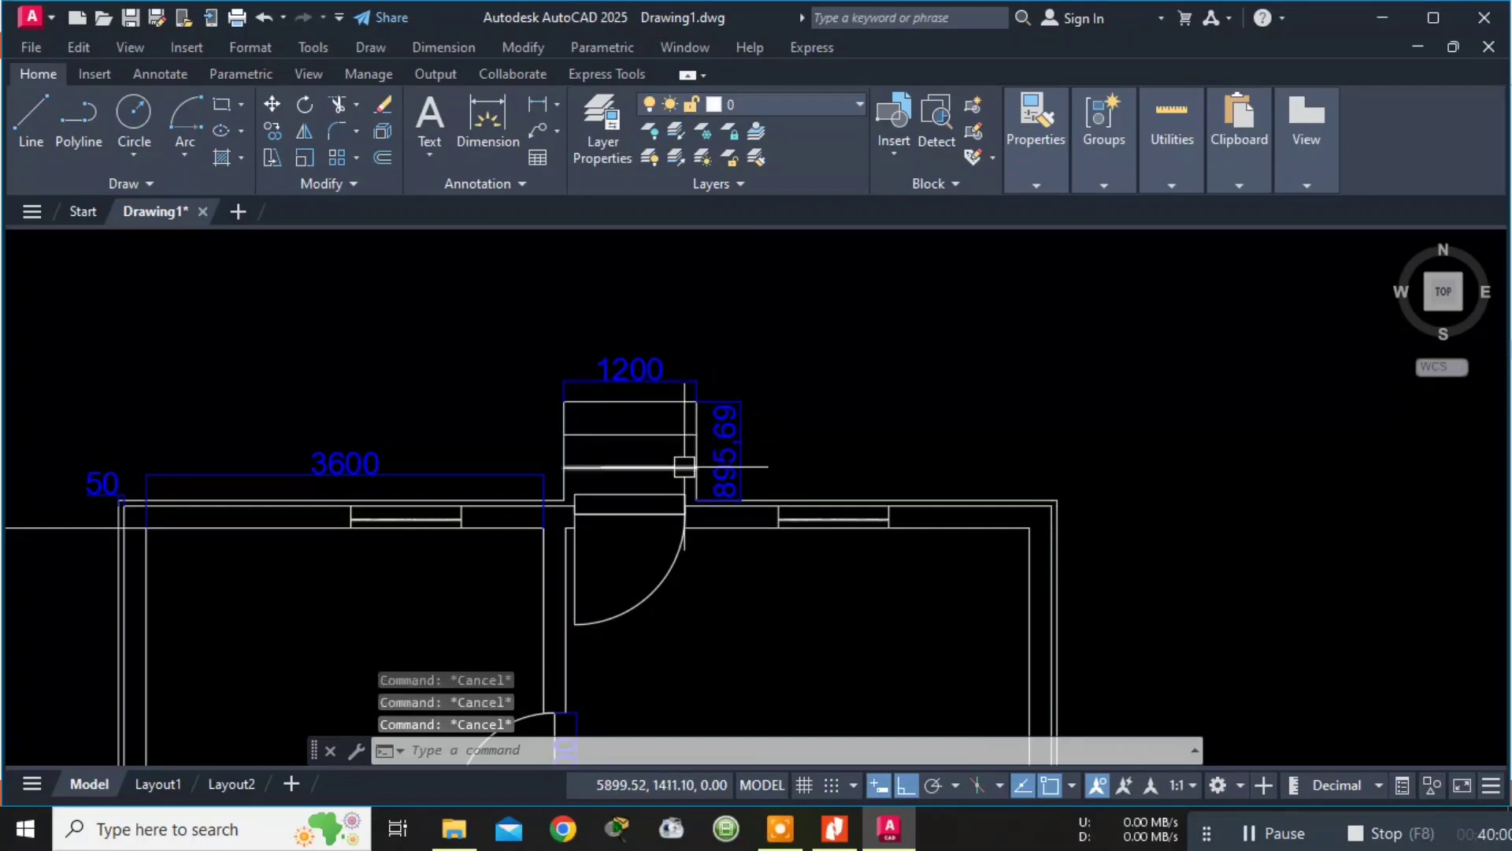
{"action": "scroll", "coordinate": [693, 482], "scroll_direction": "up", "scroll_amount": 5}
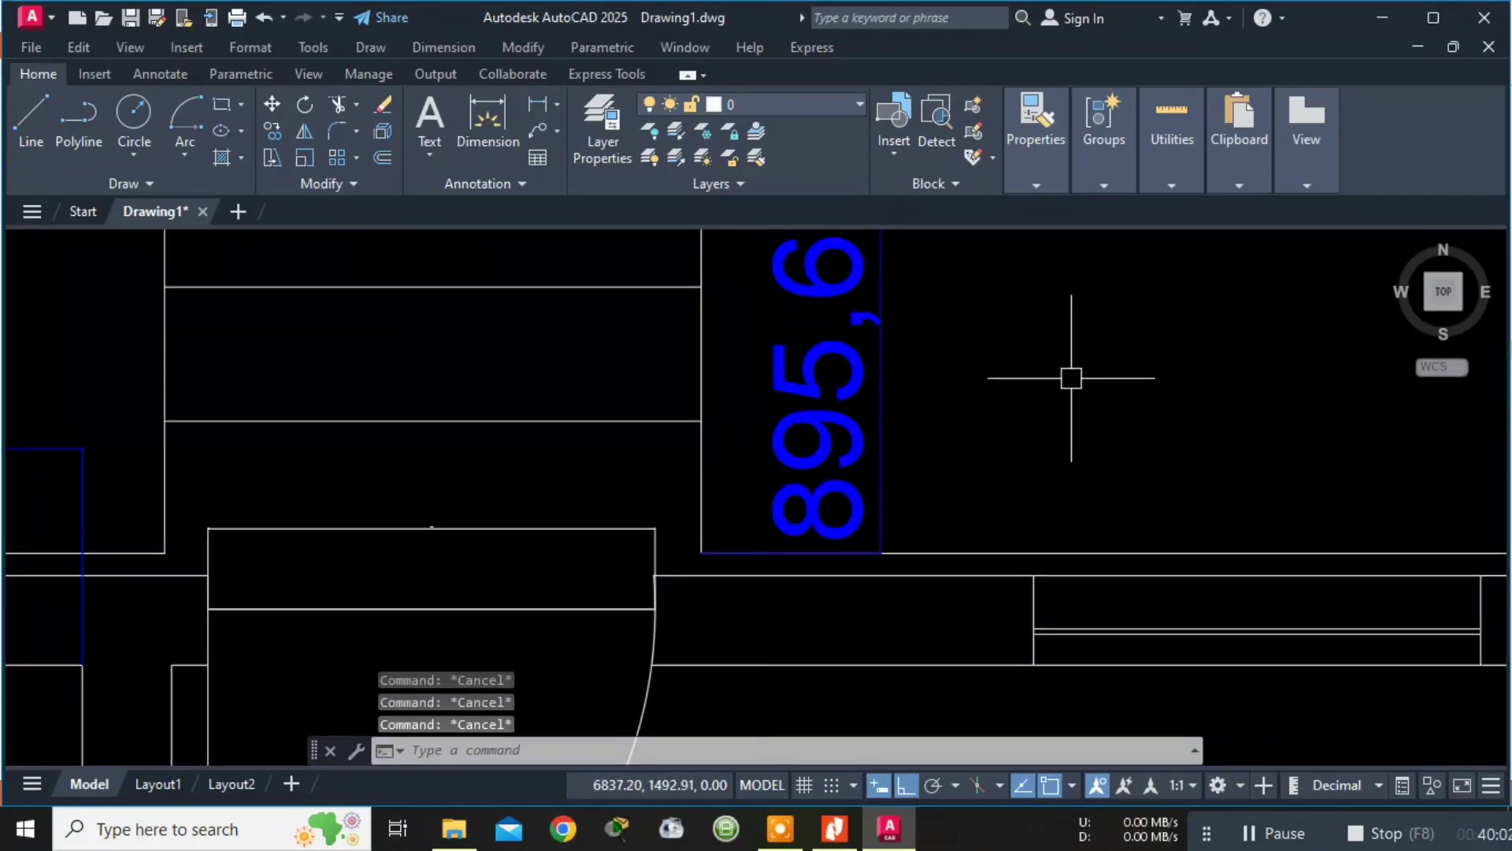
{"action": "scroll", "coordinate": [748, 434], "scroll_direction": "down", "scroll_amount": 3}
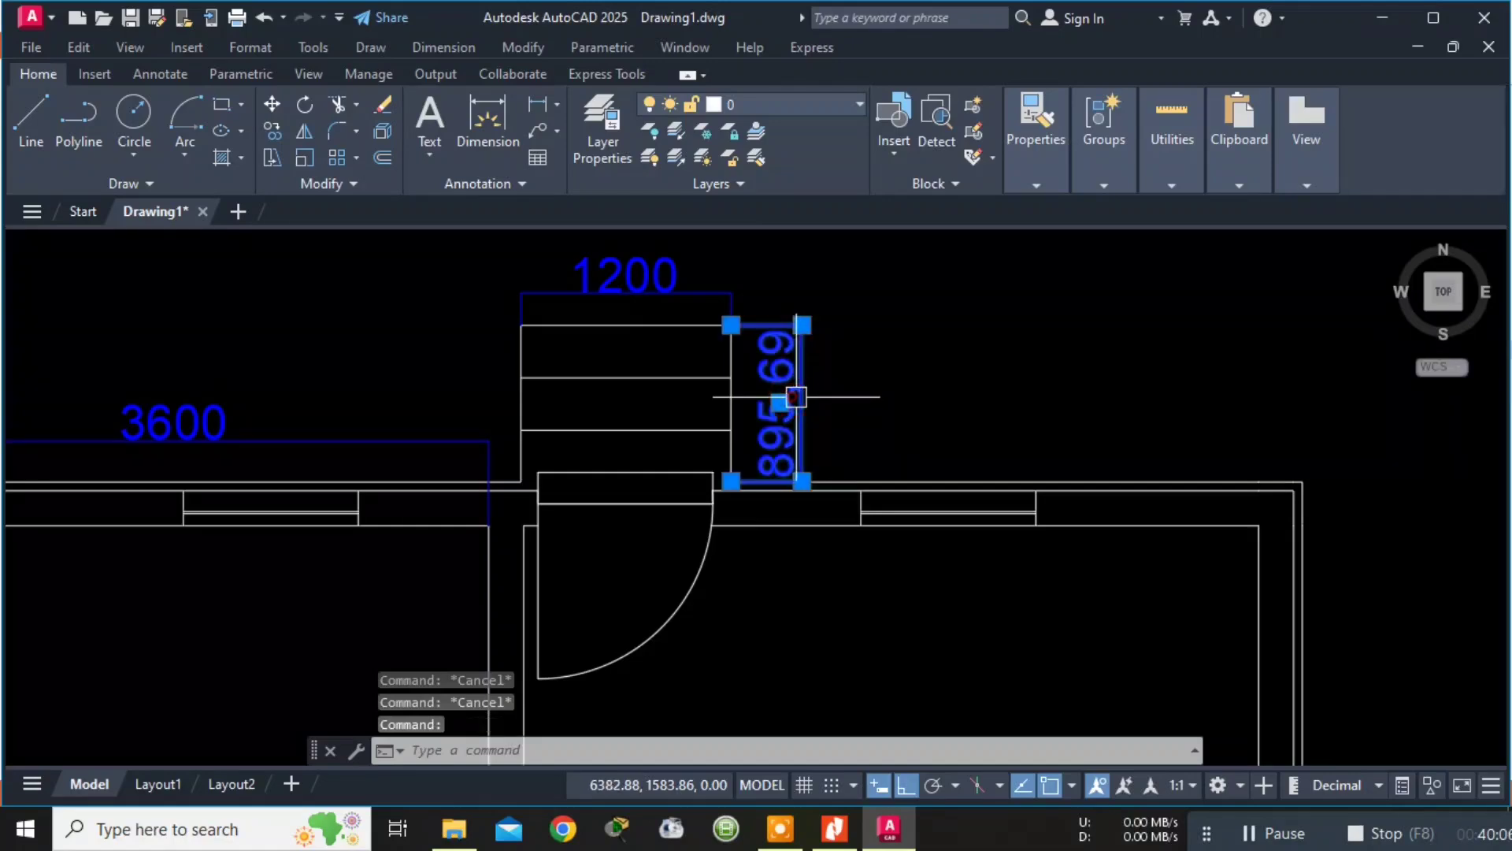
{"action": "key", "text": "Delete"}
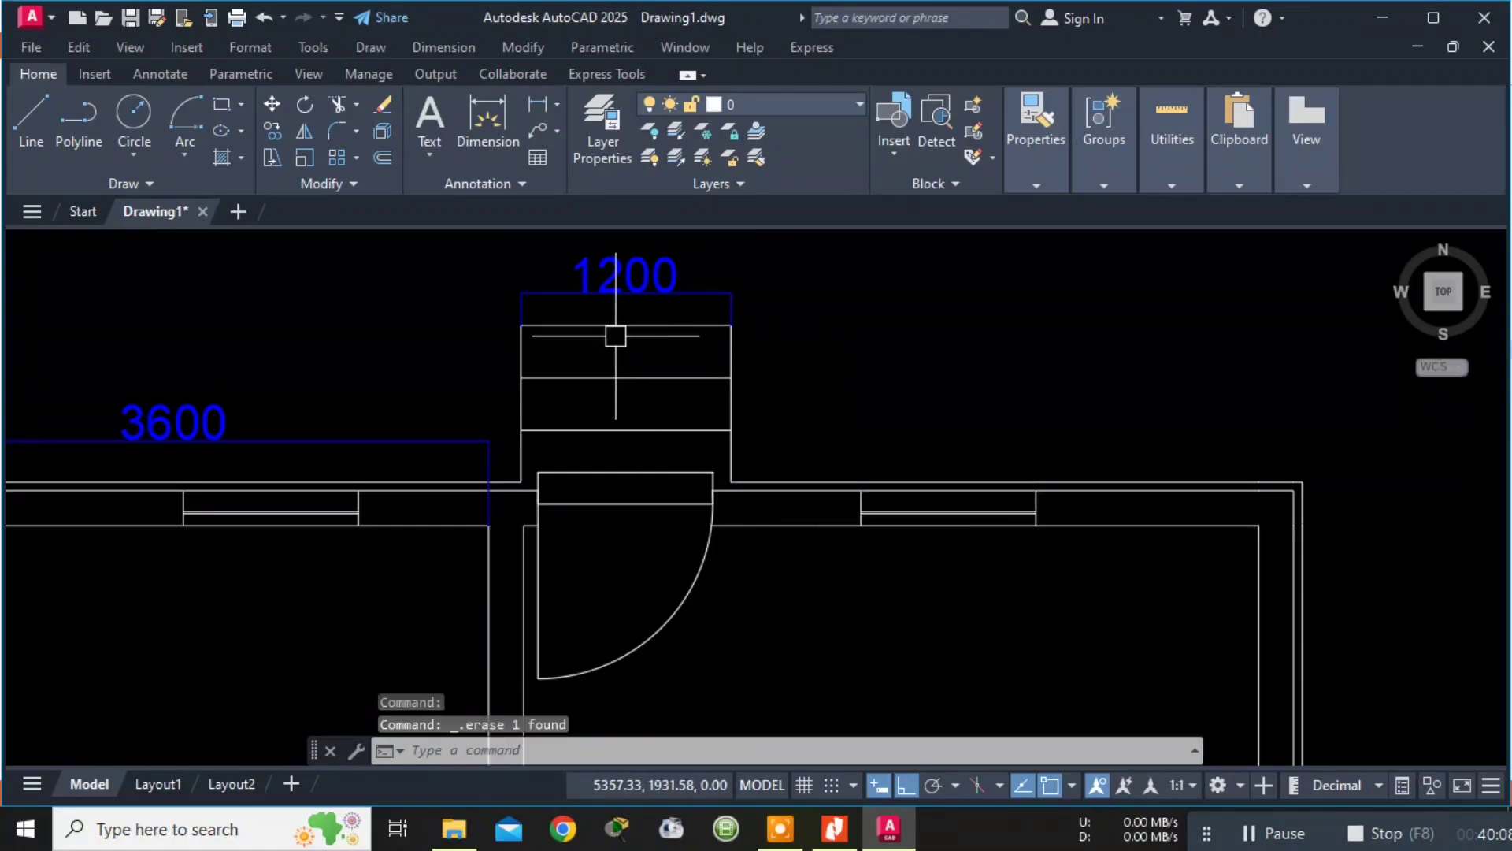
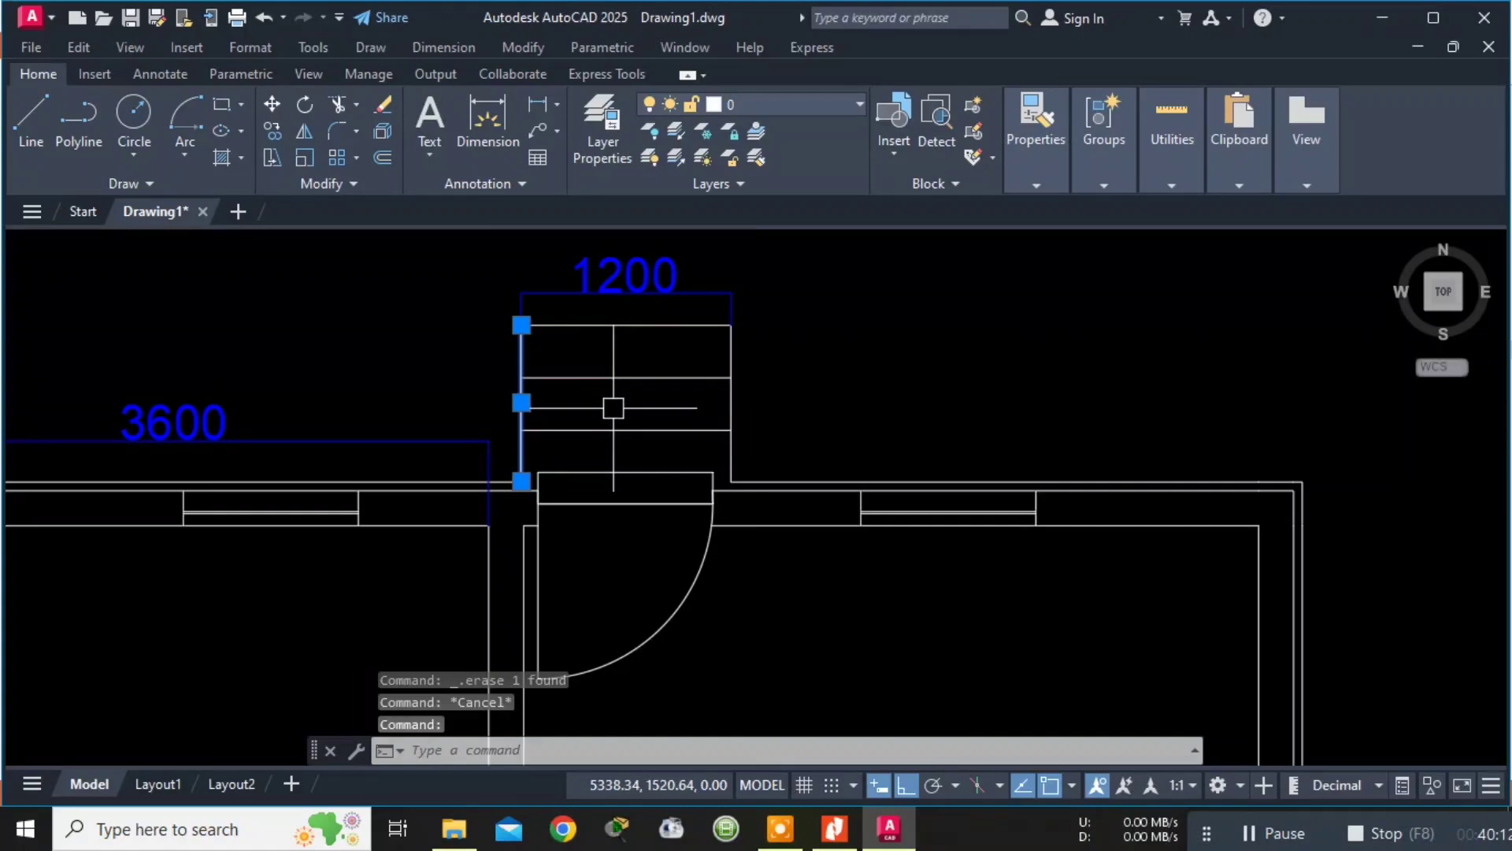
Replace the upper entrance steps' left edge with a line 900 upward from the wall, continued 1200 across the top.
{"action": "key", "text": "Delete"}
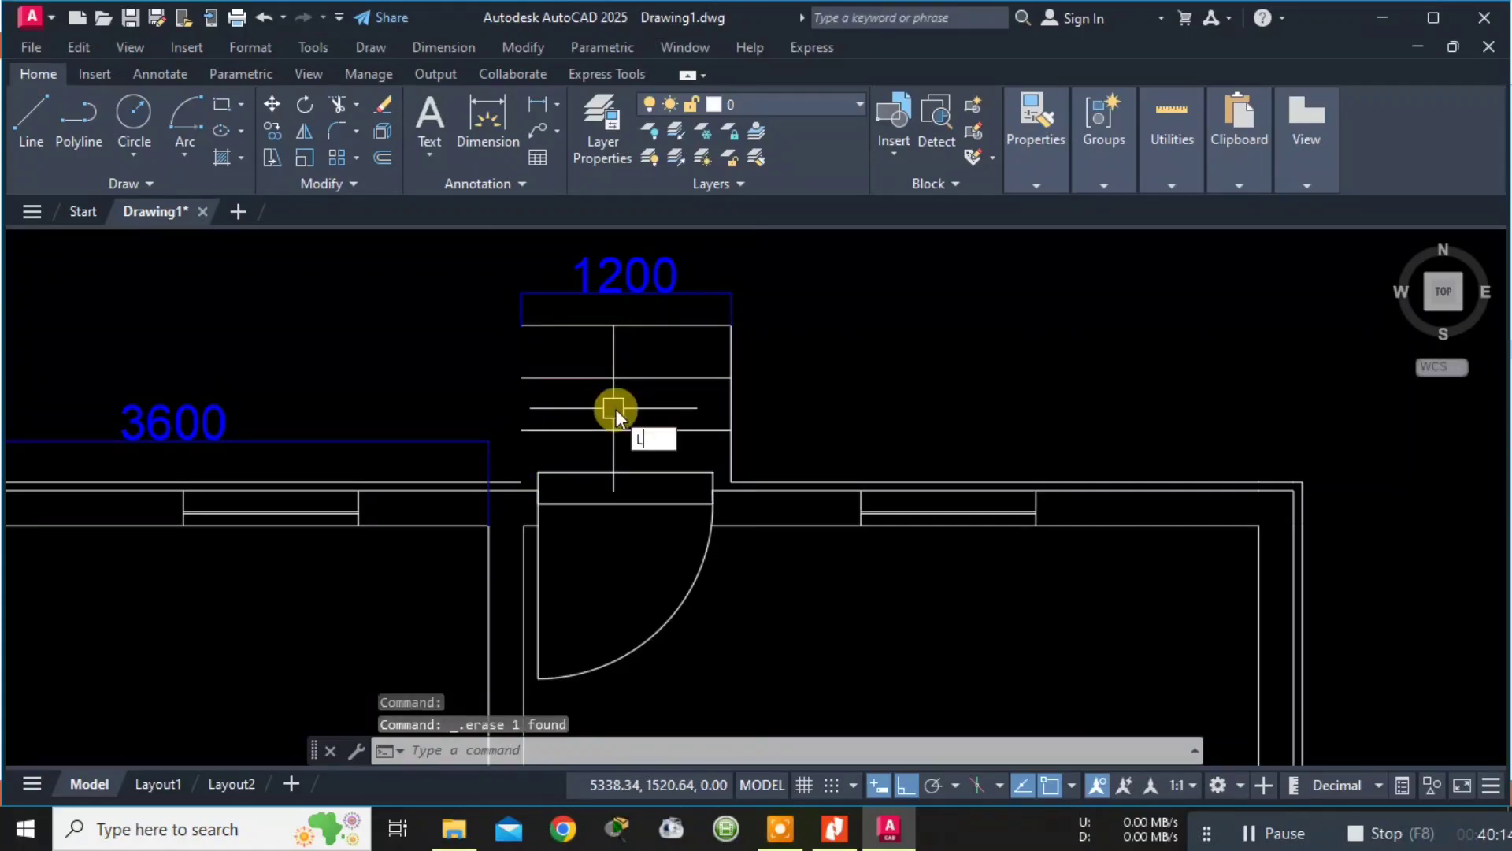
{"action": "key", "text": "Return"}
{"action": "left_click", "coordinate": [522, 481]}
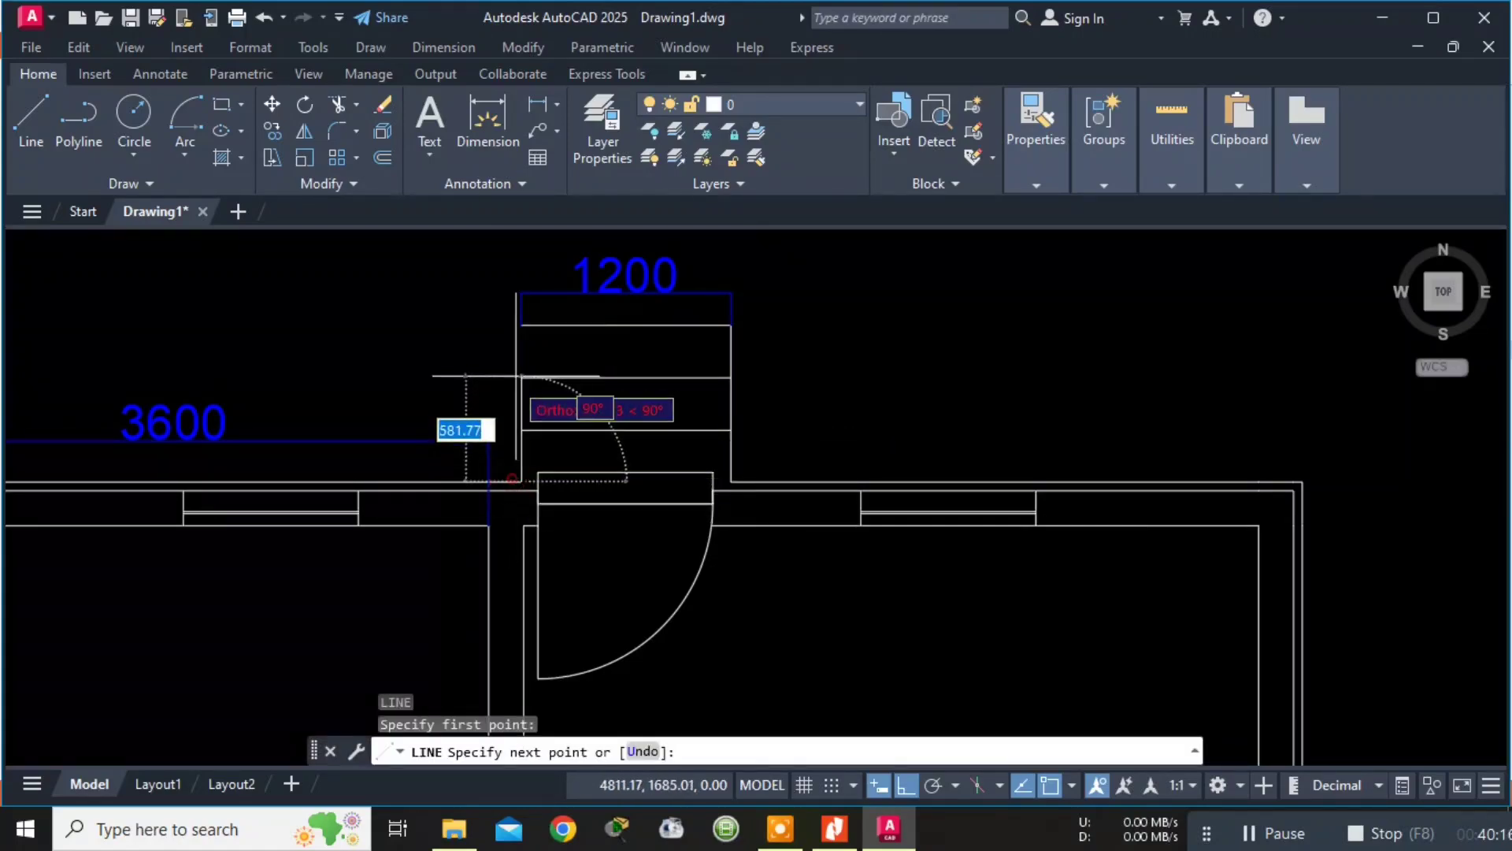
{"action": "type", "text": "0"}
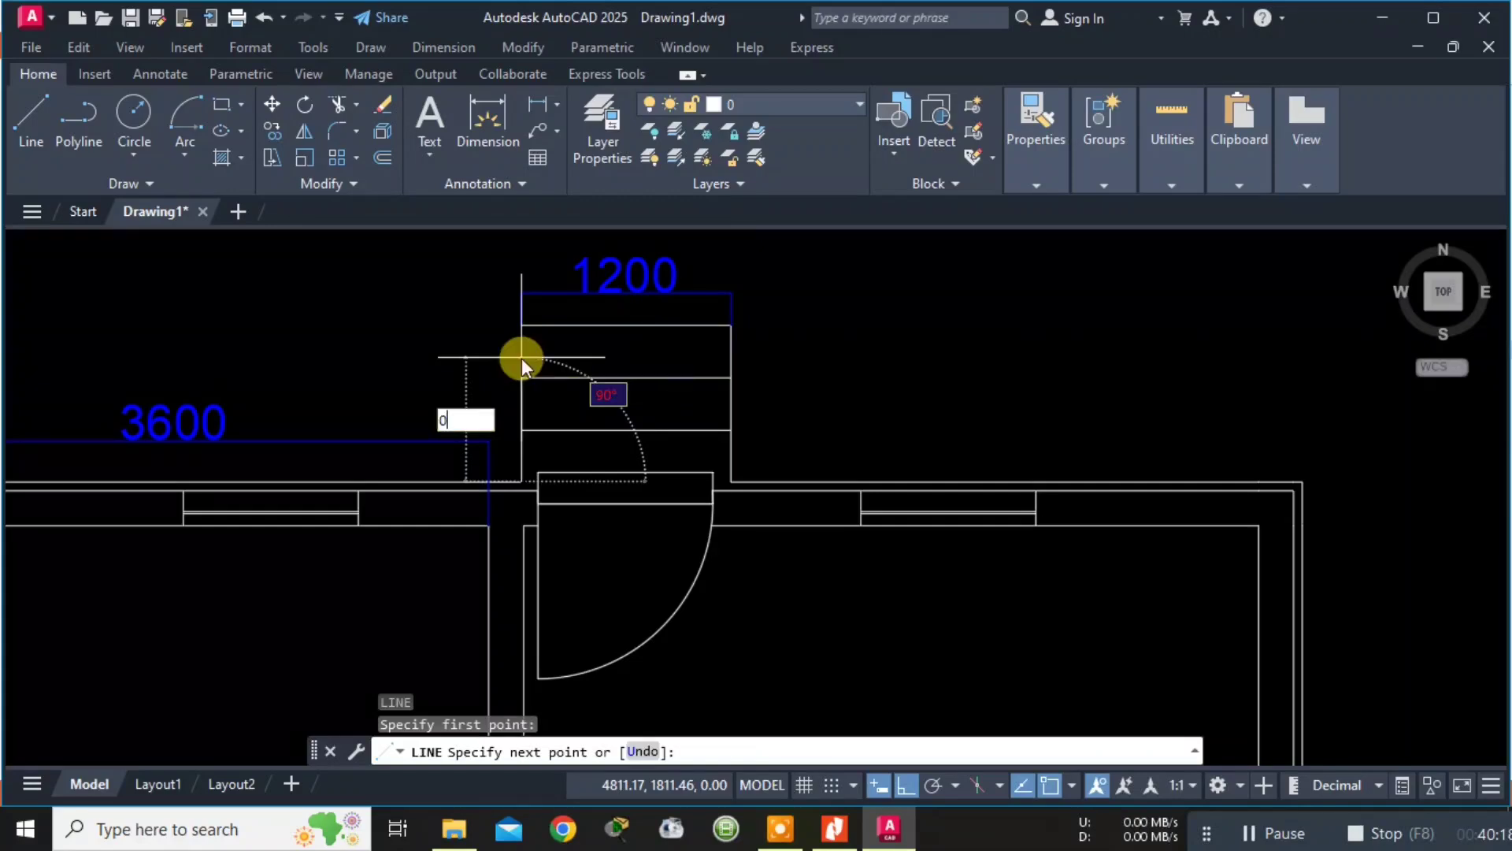
{"action": "key", "text": "BackSpace"}
{"action": "type", "text": "900"}
{"action": "key", "text": "Return"}
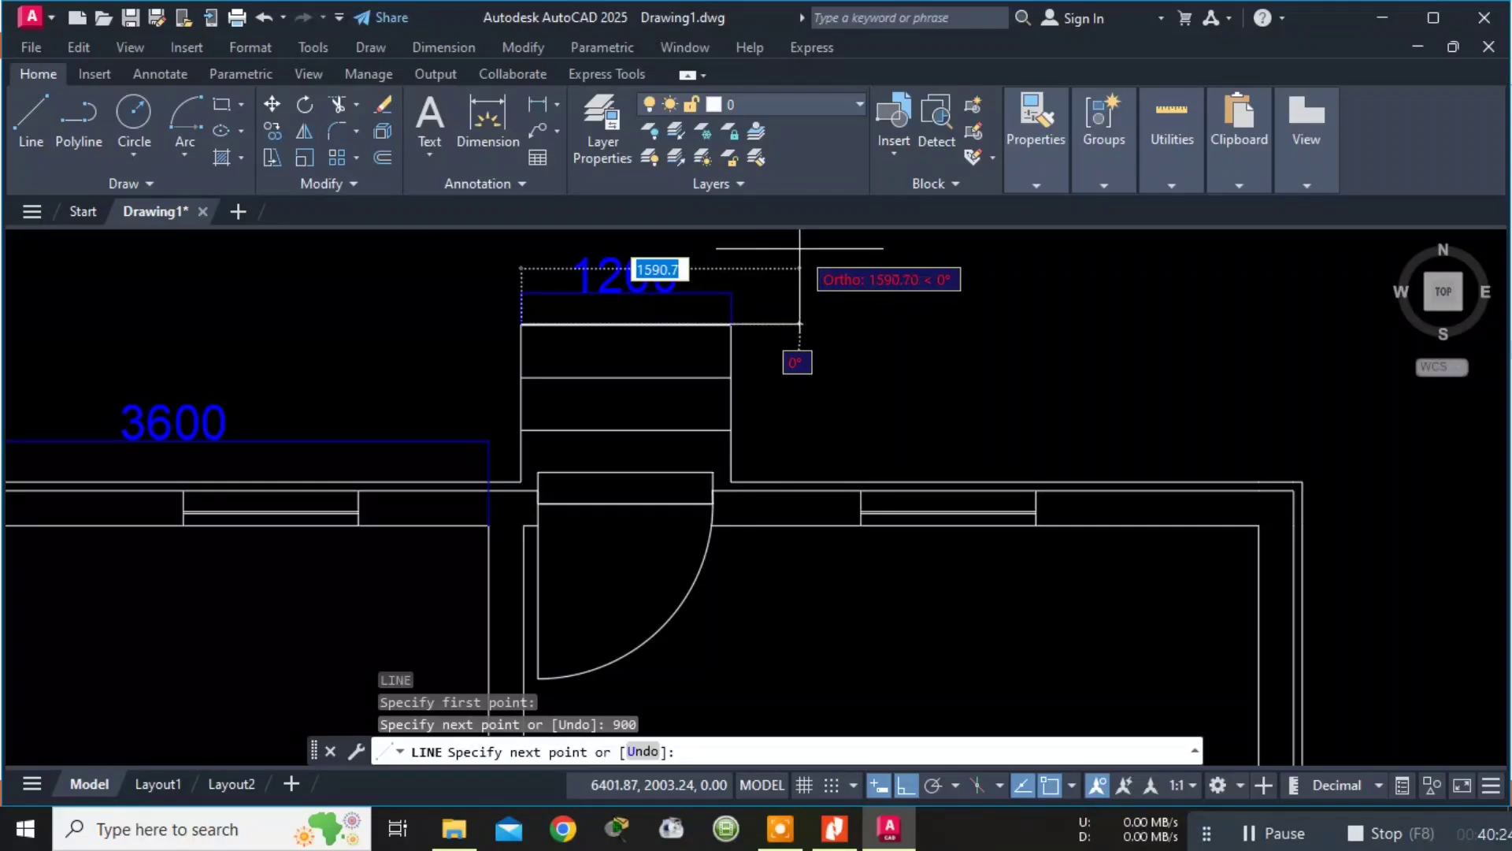
{"action": "key", "text": "Return"}
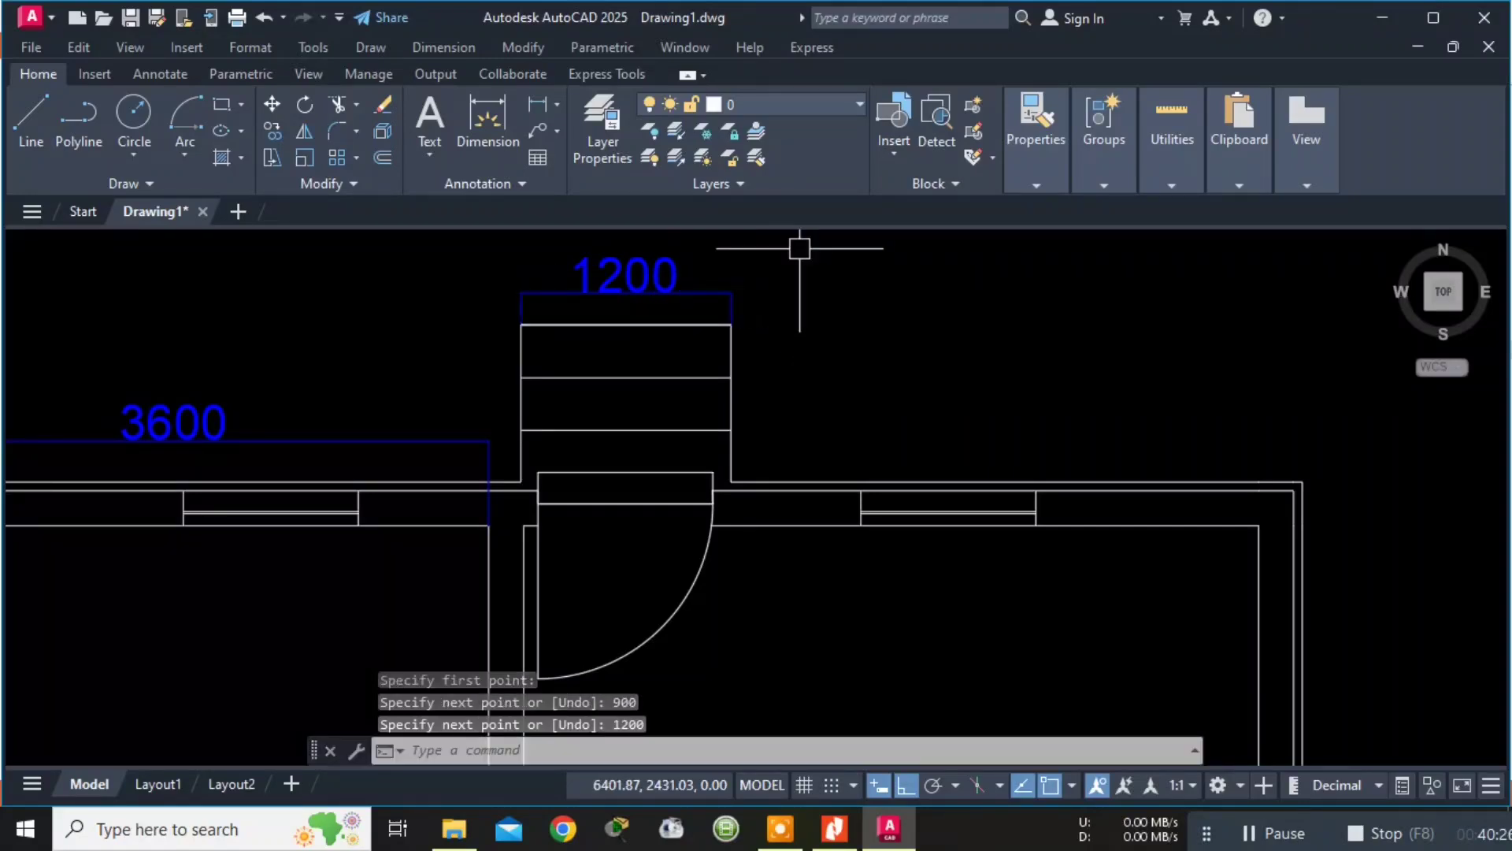
Delete the old horizontal line lying just below the new top edge of the upper entrance steps.
{"action": "scroll", "coordinate": [768, 294], "scroll_direction": "up", "scroll_amount": 3}
{"action": "scroll", "coordinate": [656, 318], "scroll_direction": "up", "scroll_amount": 2}
{"action": "middle_click_drag", "start_coordinate": [494, 472], "coordinate": [775, 272]}
{"action": "left_click", "coordinate": [688, 379]}
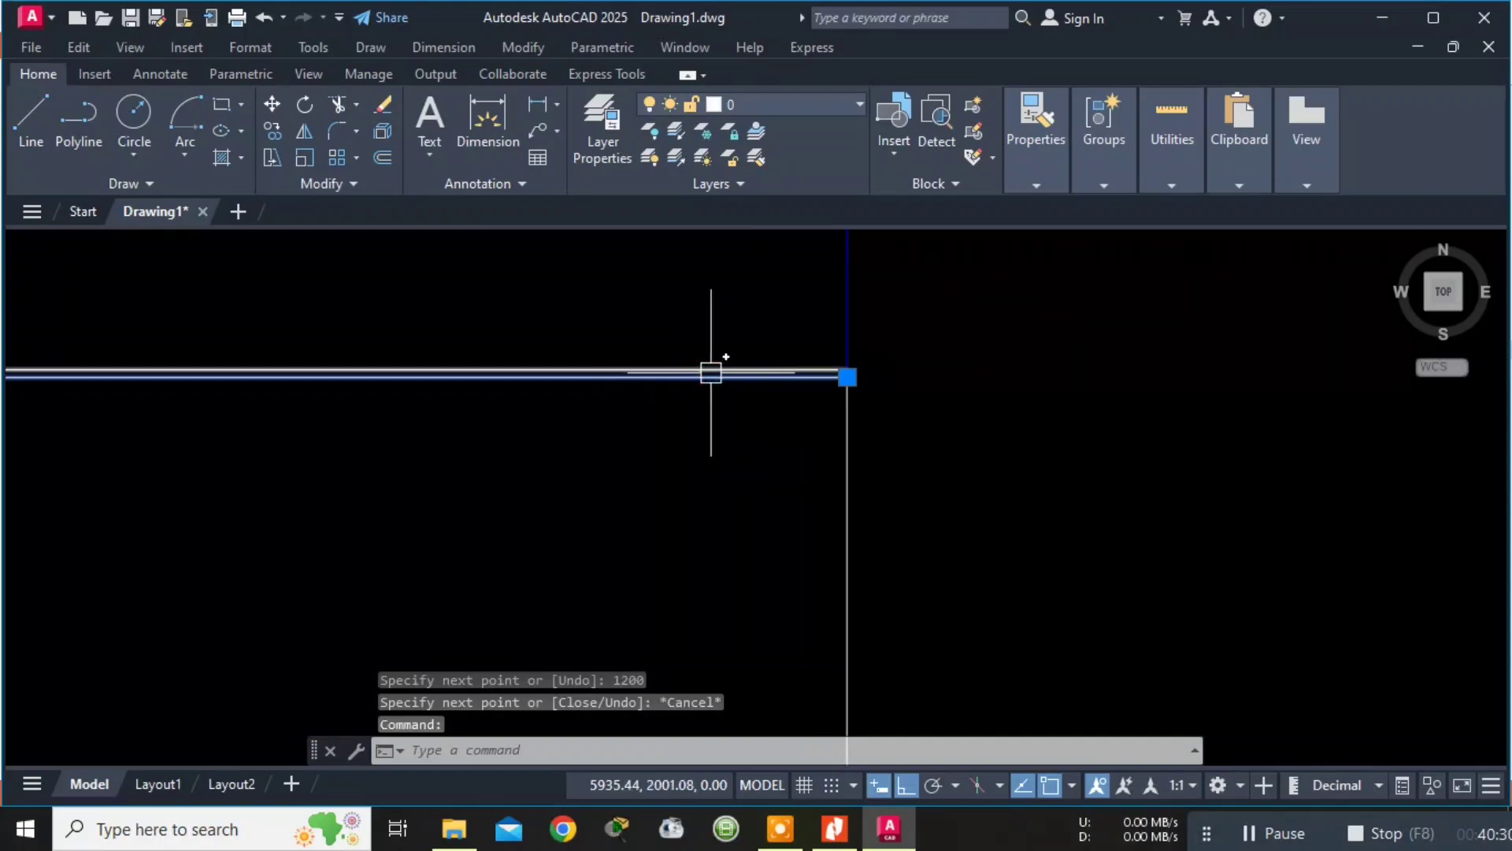
{"action": "key", "text": "Delete"}
Extend the upper entrance steps' right edge to meet the new top edge.
{"action": "scroll", "coordinate": [764, 374], "scroll_direction": "down", "scroll_amount": 4}
{"action": "mouse_move", "coordinate": [800, 371]}
{"action": "middle_mouse_down"}
{"action": "mouse_move", "coordinate": [861, 304]}
{"action": "mouse_move", "coordinate": [823, 504]}
{"action": "middle_mouse_up"}
{"action": "scroll", "coordinate": [817, 314], "scroll_direction": "up", "scroll_amount": 5}
{"action": "scroll", "coordinate": [821, 449], "scroll_direction": "up", "scroll_amount": 3}
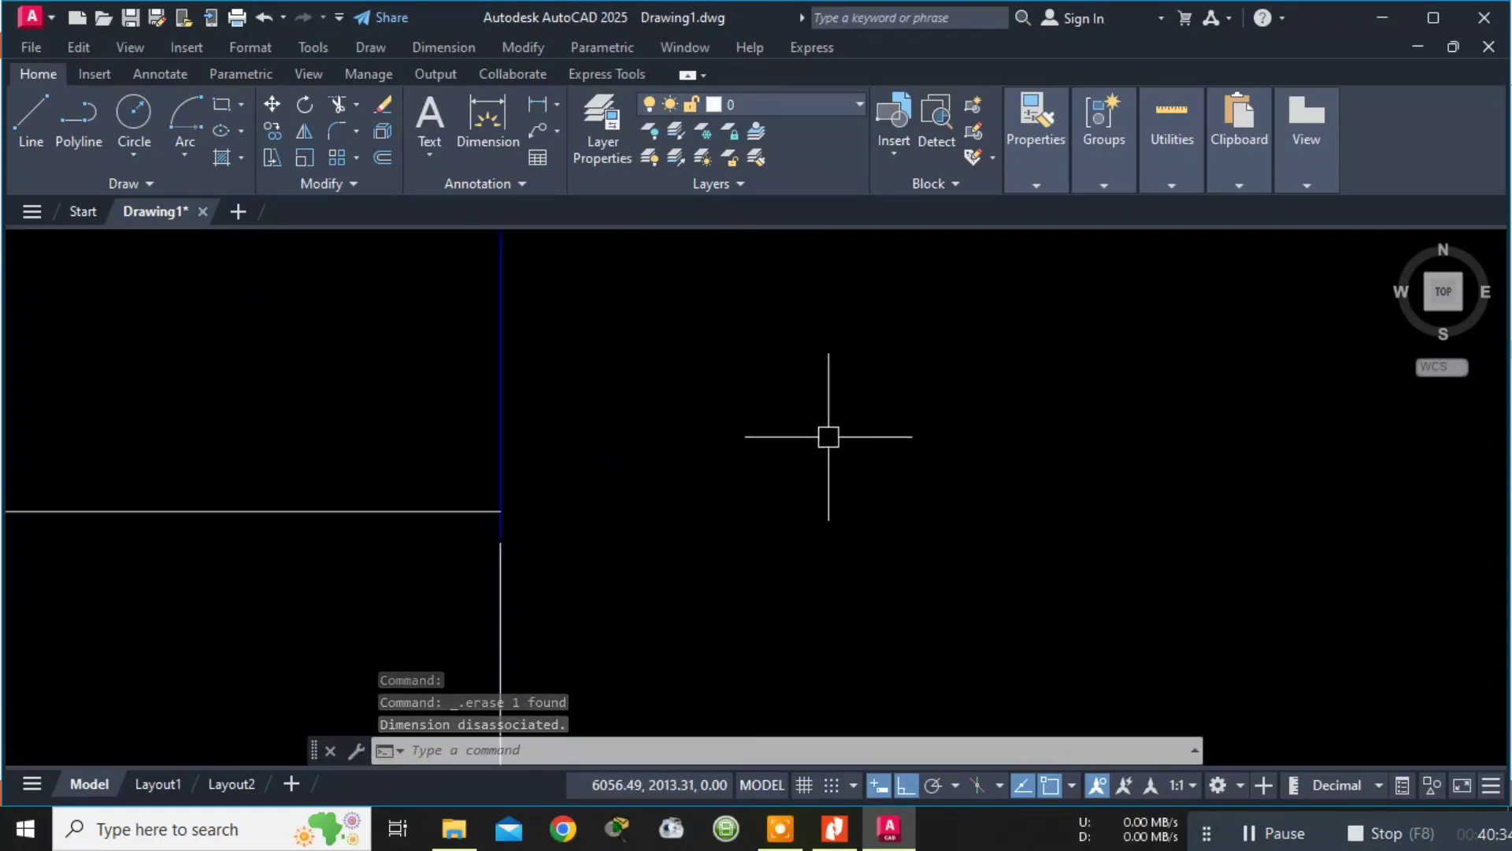
{"action": "type", "text": "ND"}
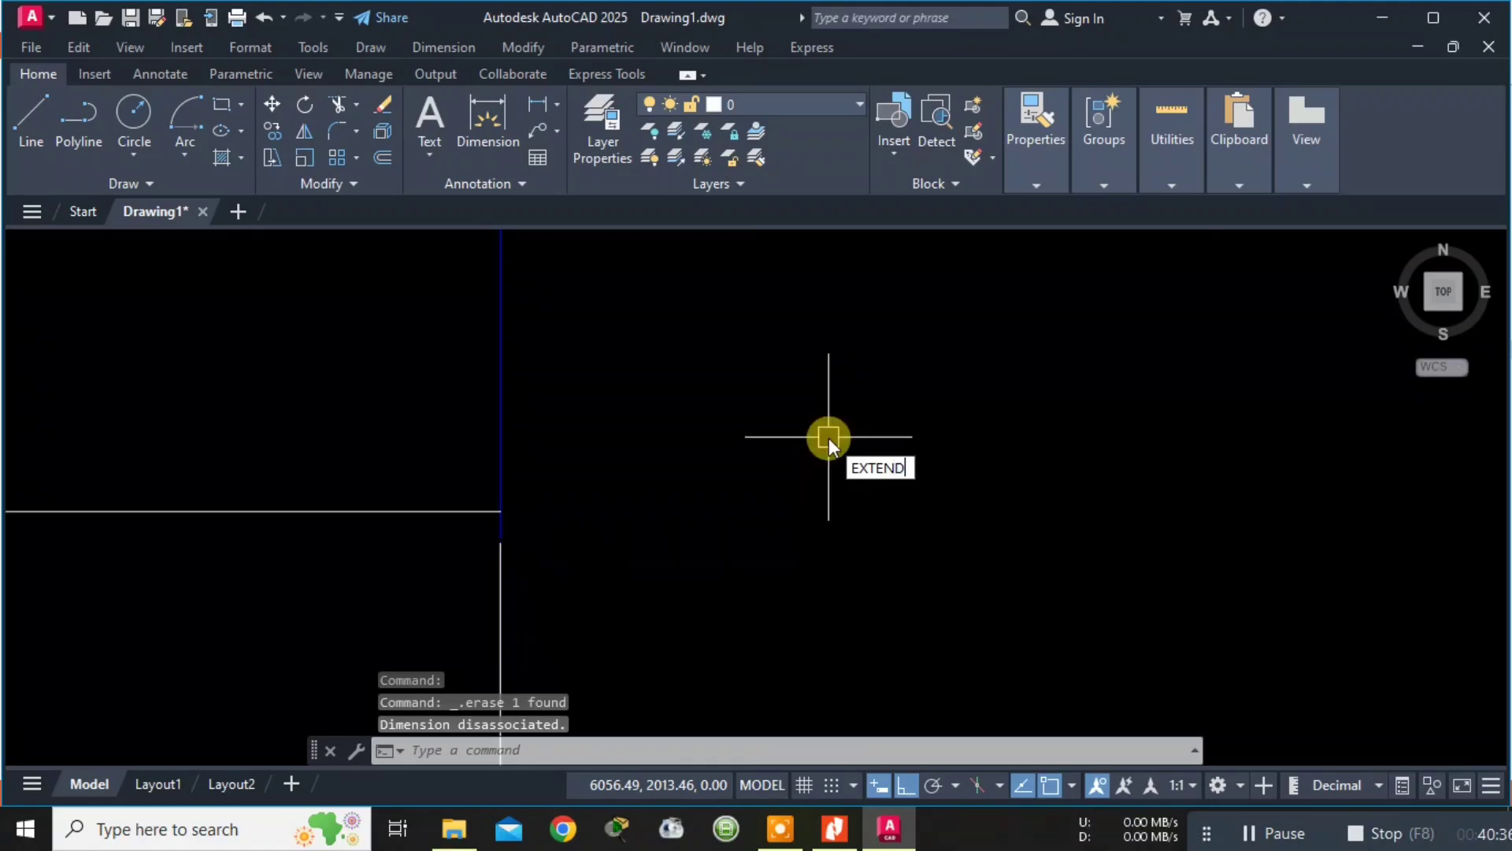
{"action": "key", "text": "Return"}
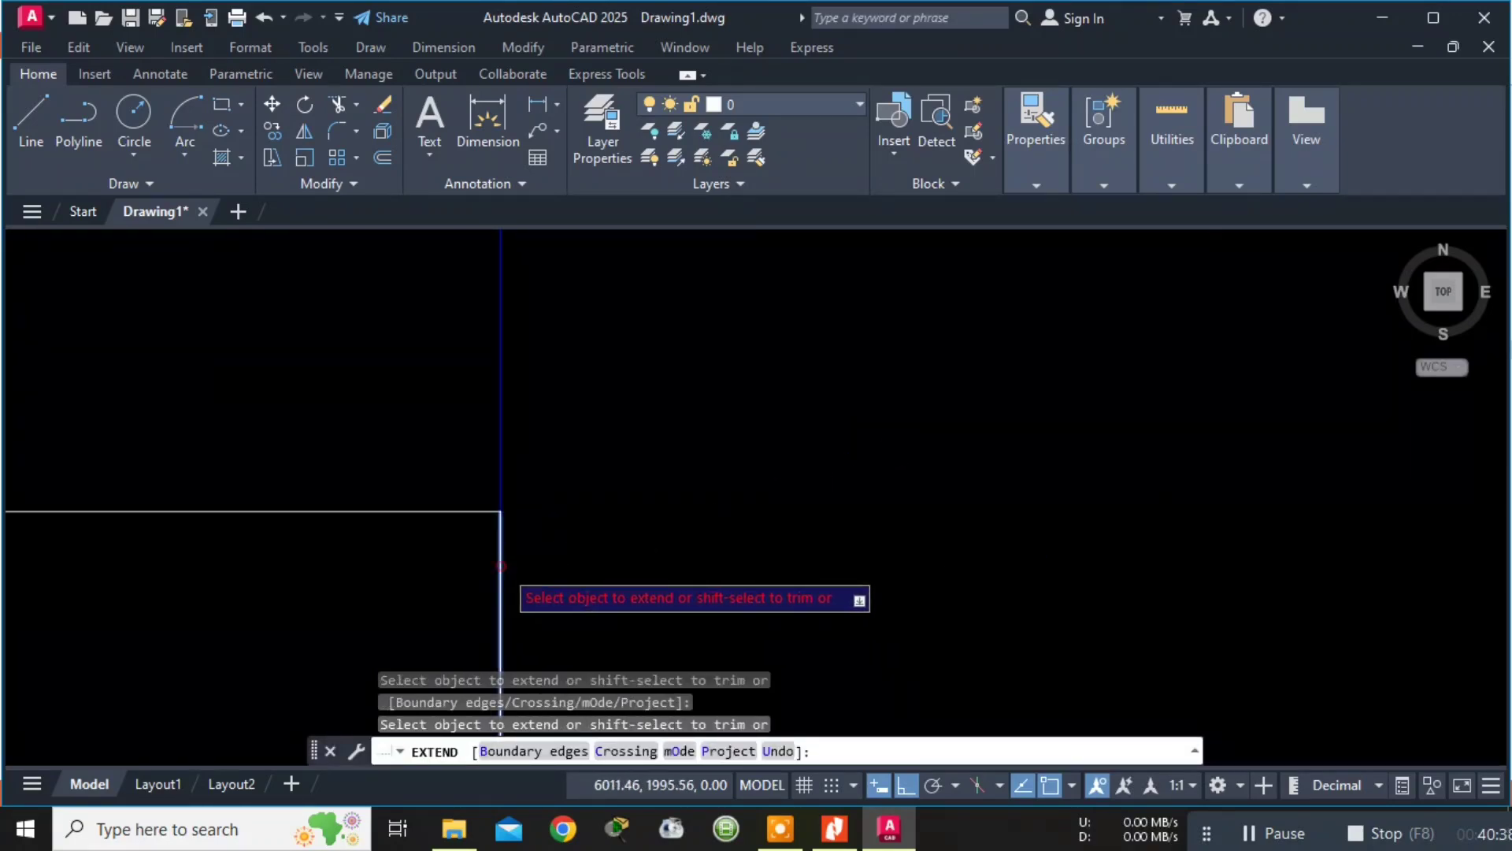
{"action": "scroll", "coordinate": [586, 520], "scroll_direction": "down", "scroll_amount": 3}
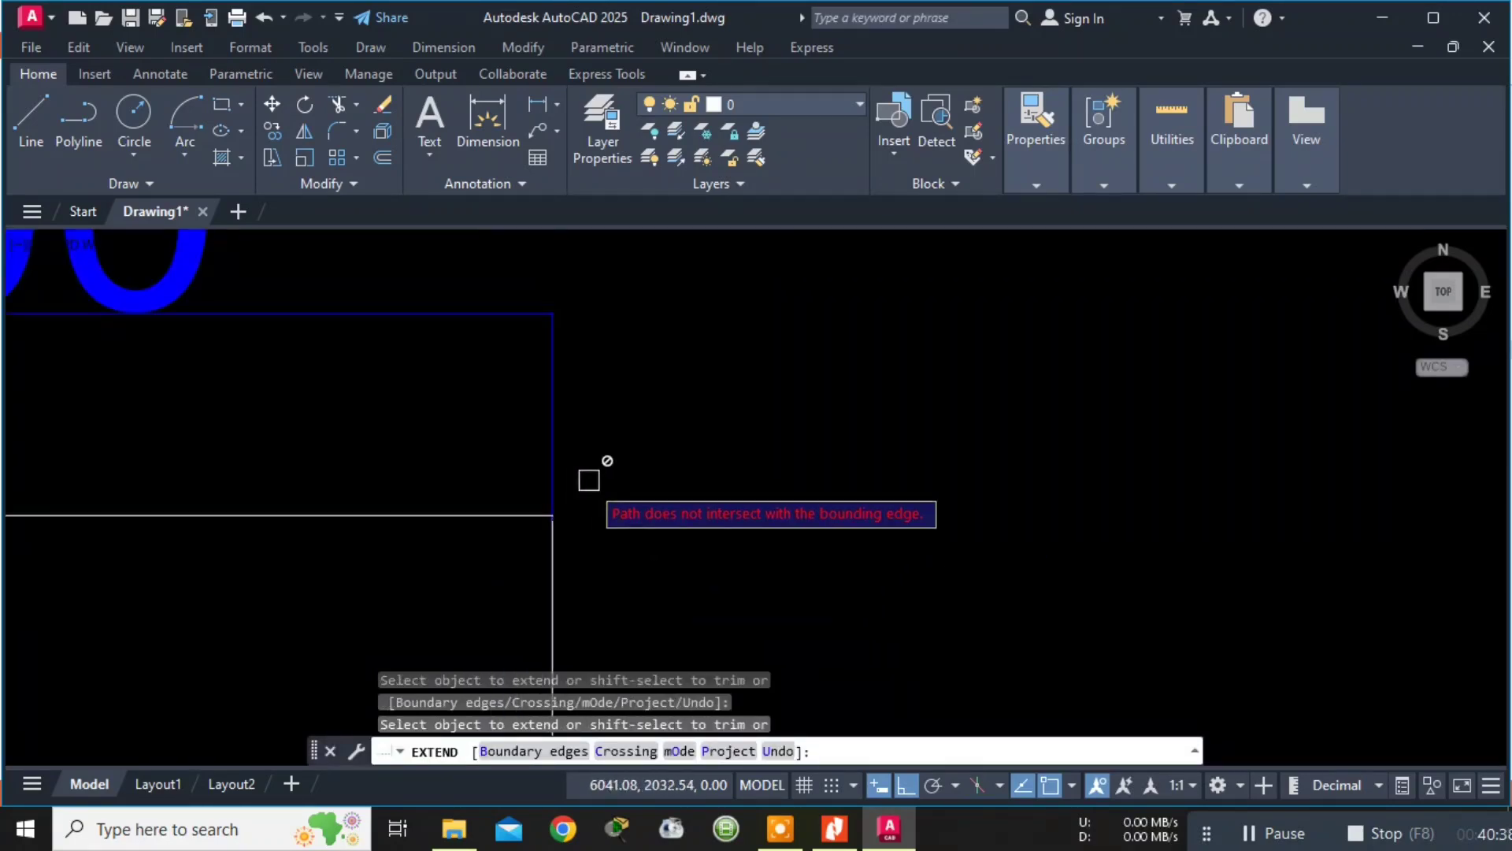
{"action": "left_click", "coordinate": [553, 540]}
{"action": "scroll", "coordinate": [554, 540], "scroll_direction": "up", "scroll_amount": 5}
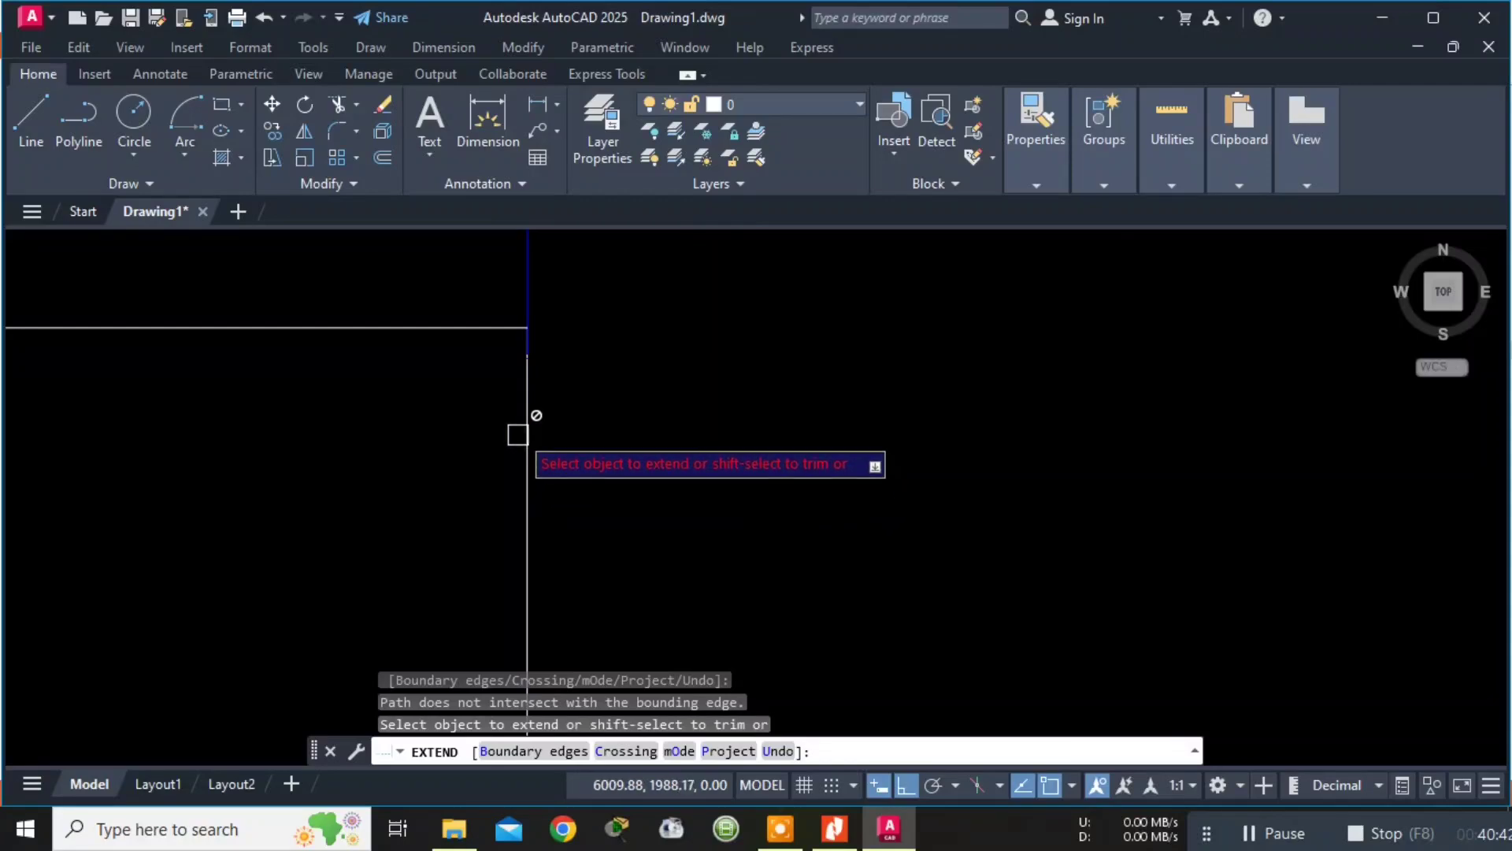
{"action": "scroll", "coordinate": [531, 367], "scroll_direction": "up", "scroll_amount": 3}
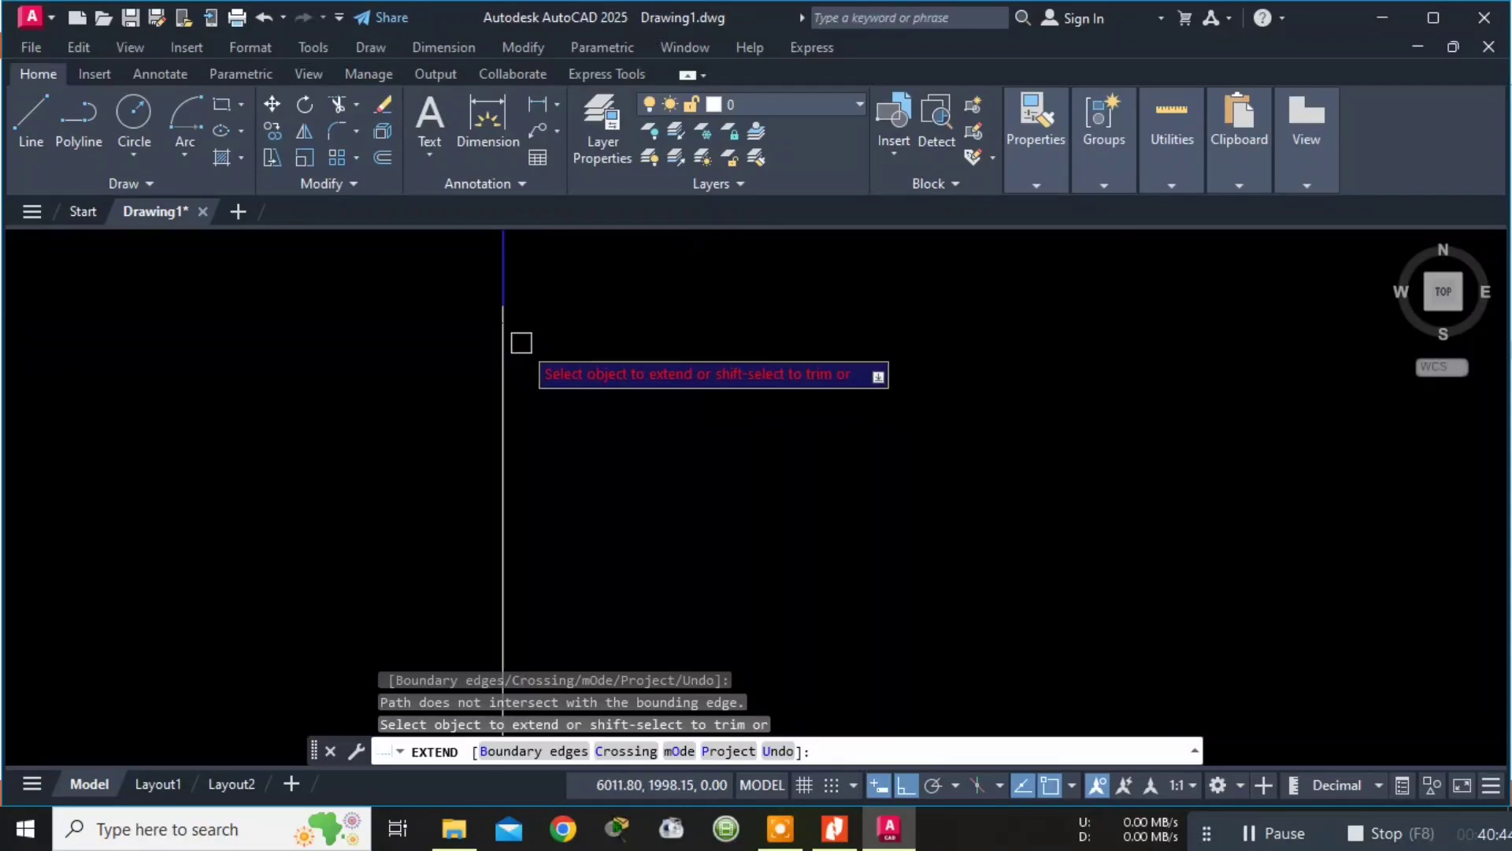
{"action": "scroll", "coordinate": [529, 334], "scroll_direction": "down", "scroll_amount": 3}
{"action": "key", "text": "Escape"}
{"action": "key", "text": "Escape"}
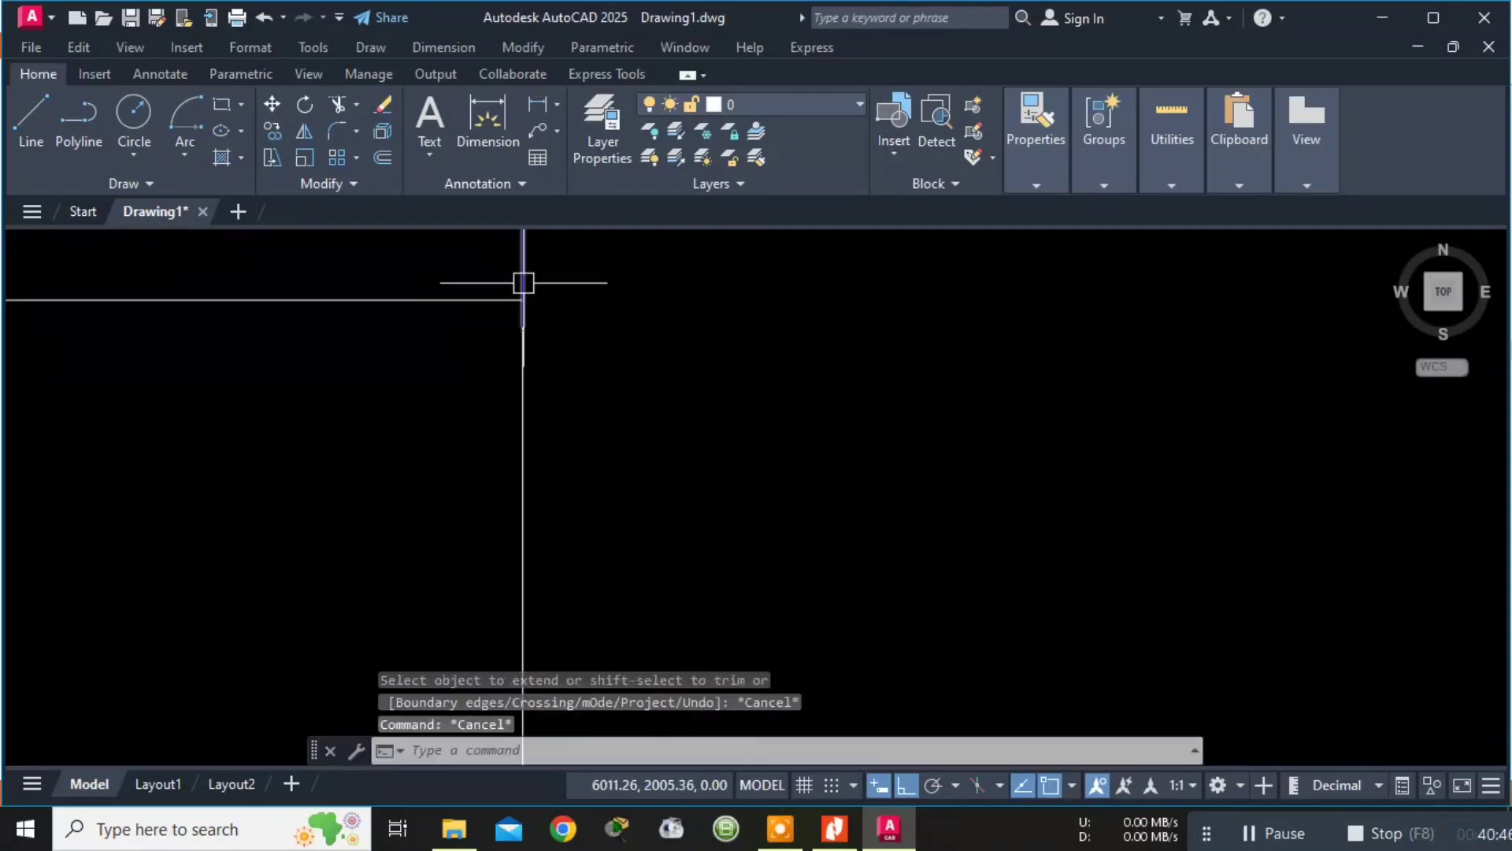
Delete the blue width dimension above the upper entrance steps.
{"action": "left_click", "coordinate": [526, 266]}
{"action": "key", "text": "Delete"}
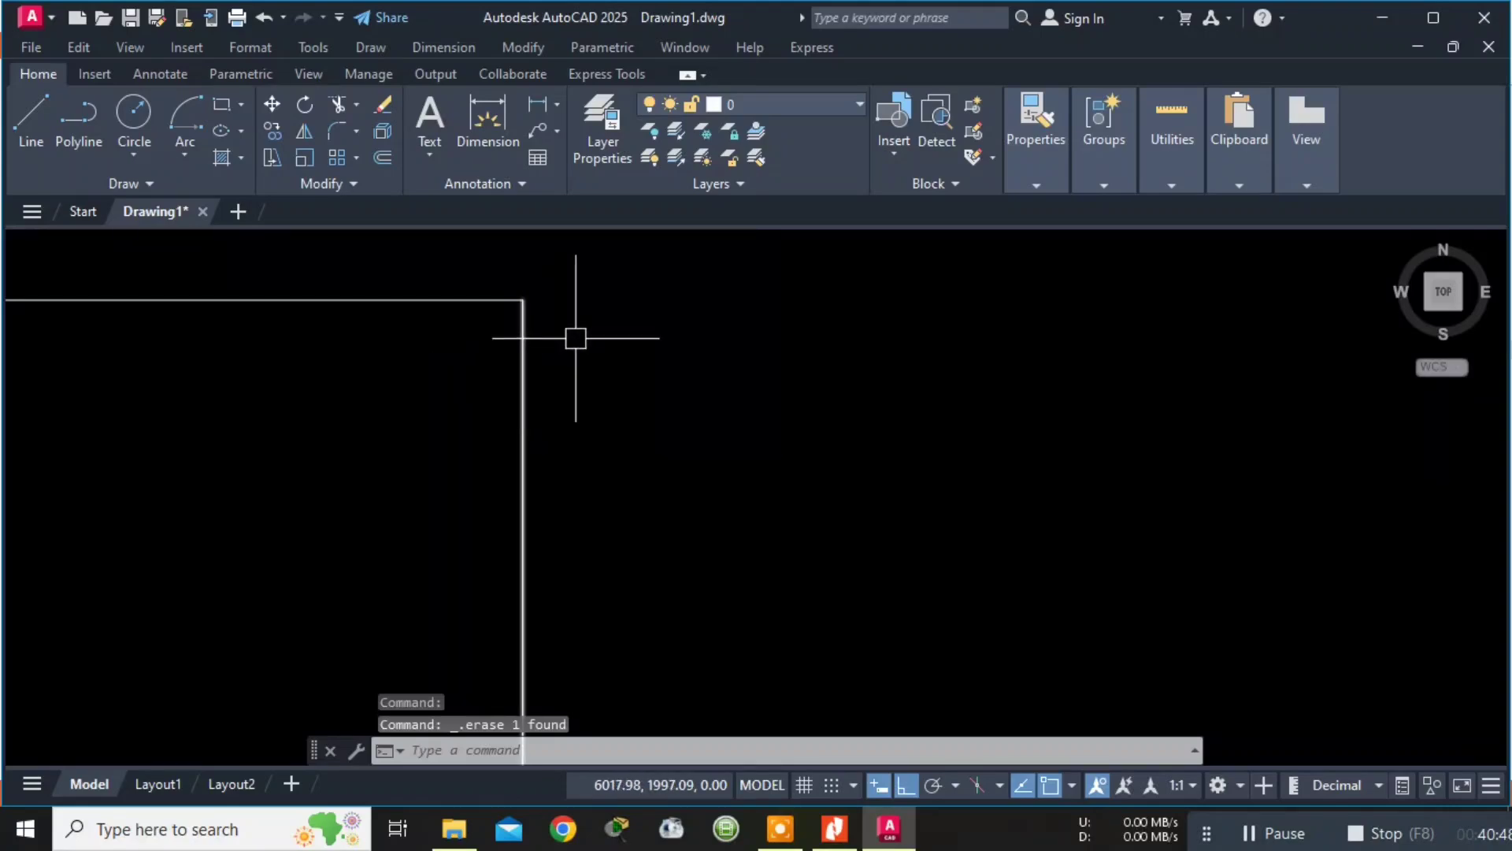
{"action": "key", "text": "Escape"}
{"action": "mouse_move", "coordinate": [668, 263]}
{"action": "middle_mouse_down"}
{"action": "mouse_move", "coordinate": [685, 277]}
{"action": "mouse_move", "coordinate": [1040, 290]}
{"action": "mouse_move", "coordinate": [1062, 318]}
{"action": "mouse_move", "coordinate": [990, 308]}
{"action": "middle_mouse_up"}
{"action": "scroll", "coordinate": [1063, 312], "scroll_direction": "down", "scroll_amount": 5}
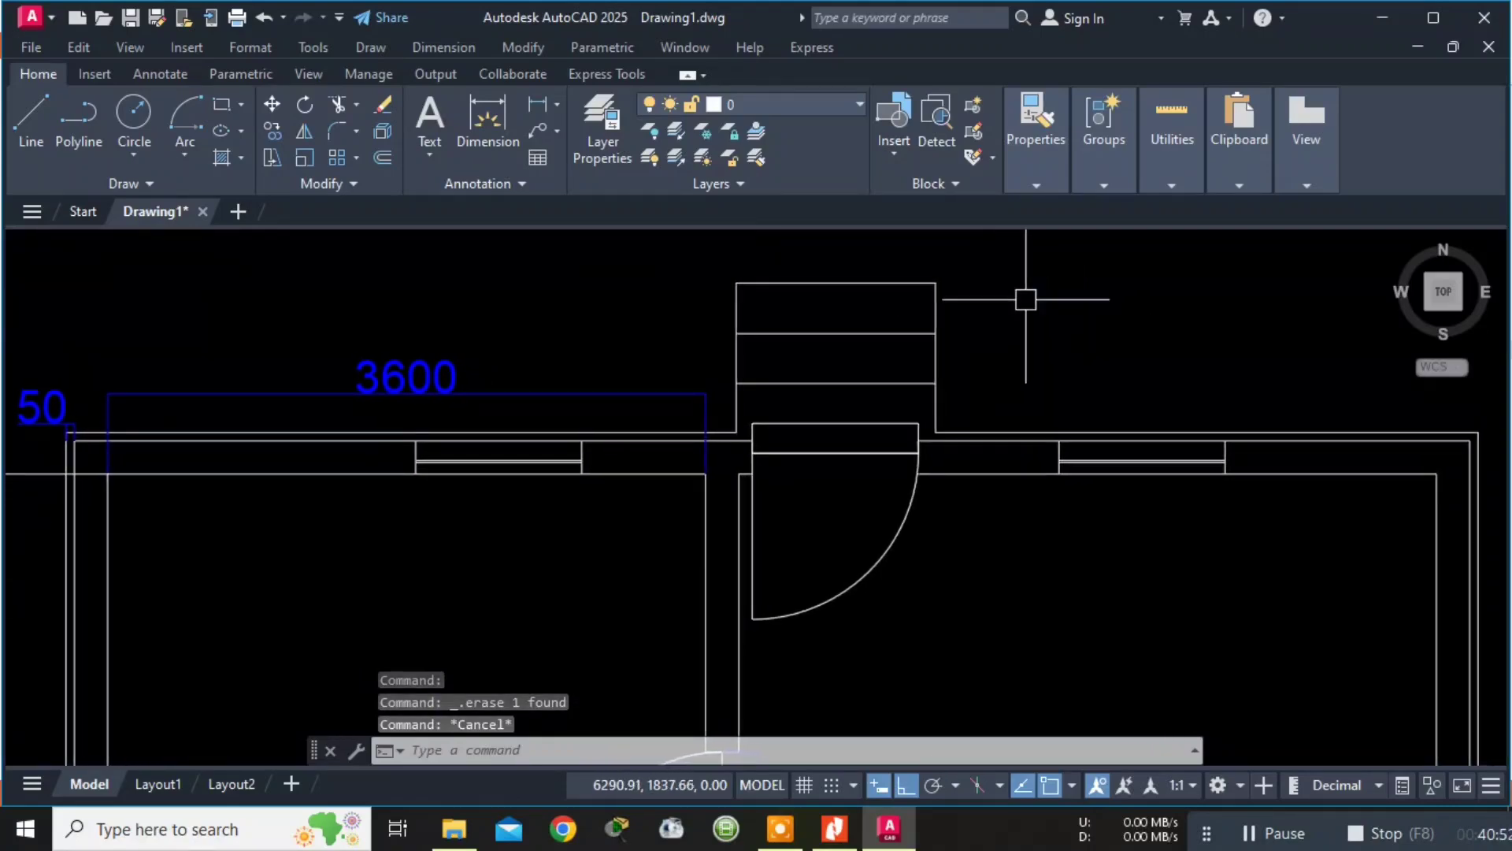
Delete the two interior tread lines of the upper entrance steps.
{"action": "left_click", "coordinate": [892, 331]}
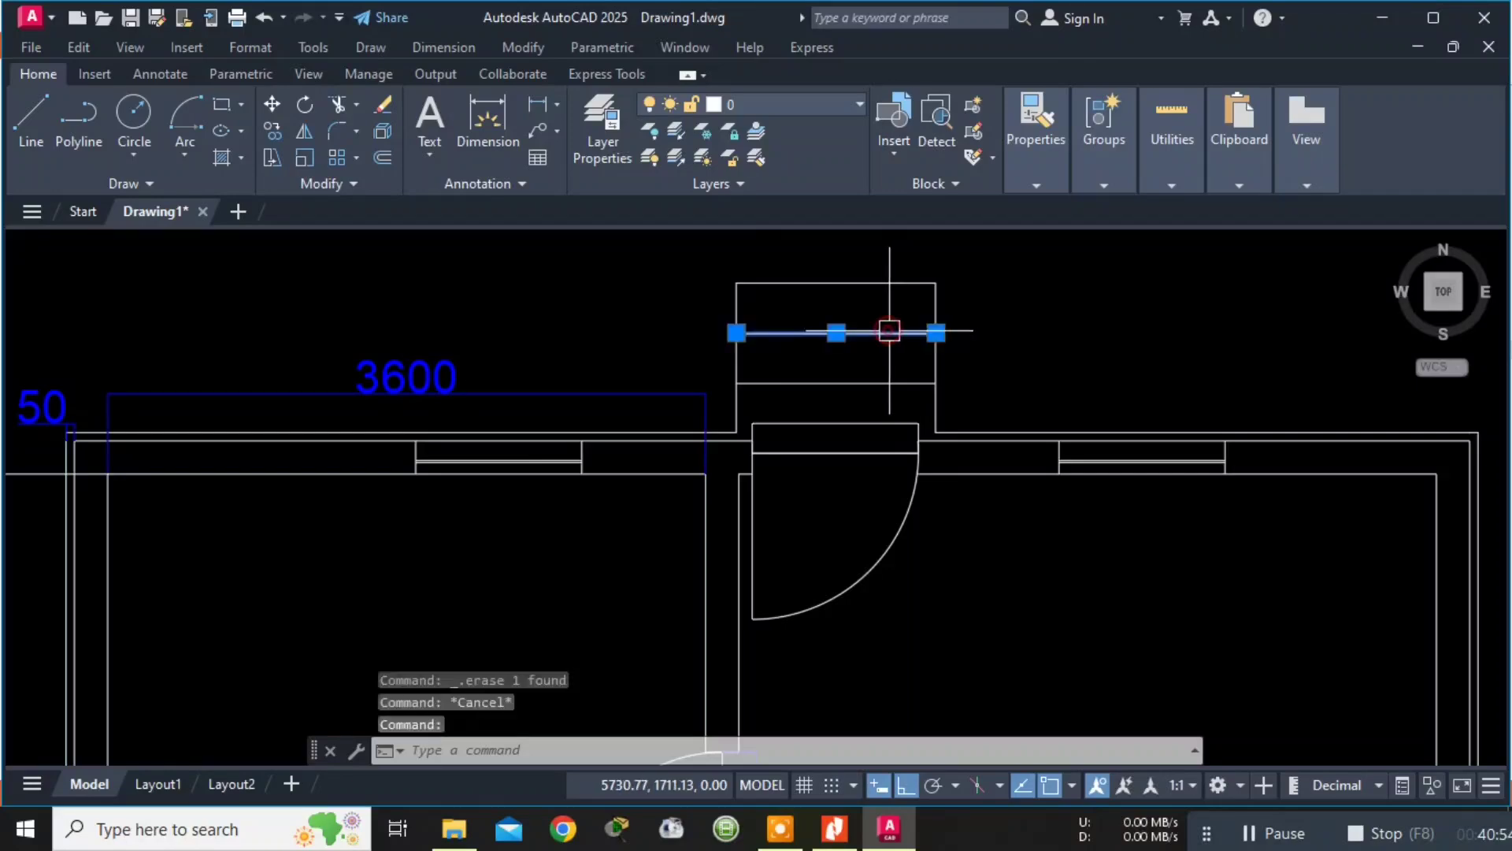
{"action": "key", "text": "Delete"}
{"action": "left_click", "coordinate": [891, 382]}
{"action": "key", "text": "Delete"}
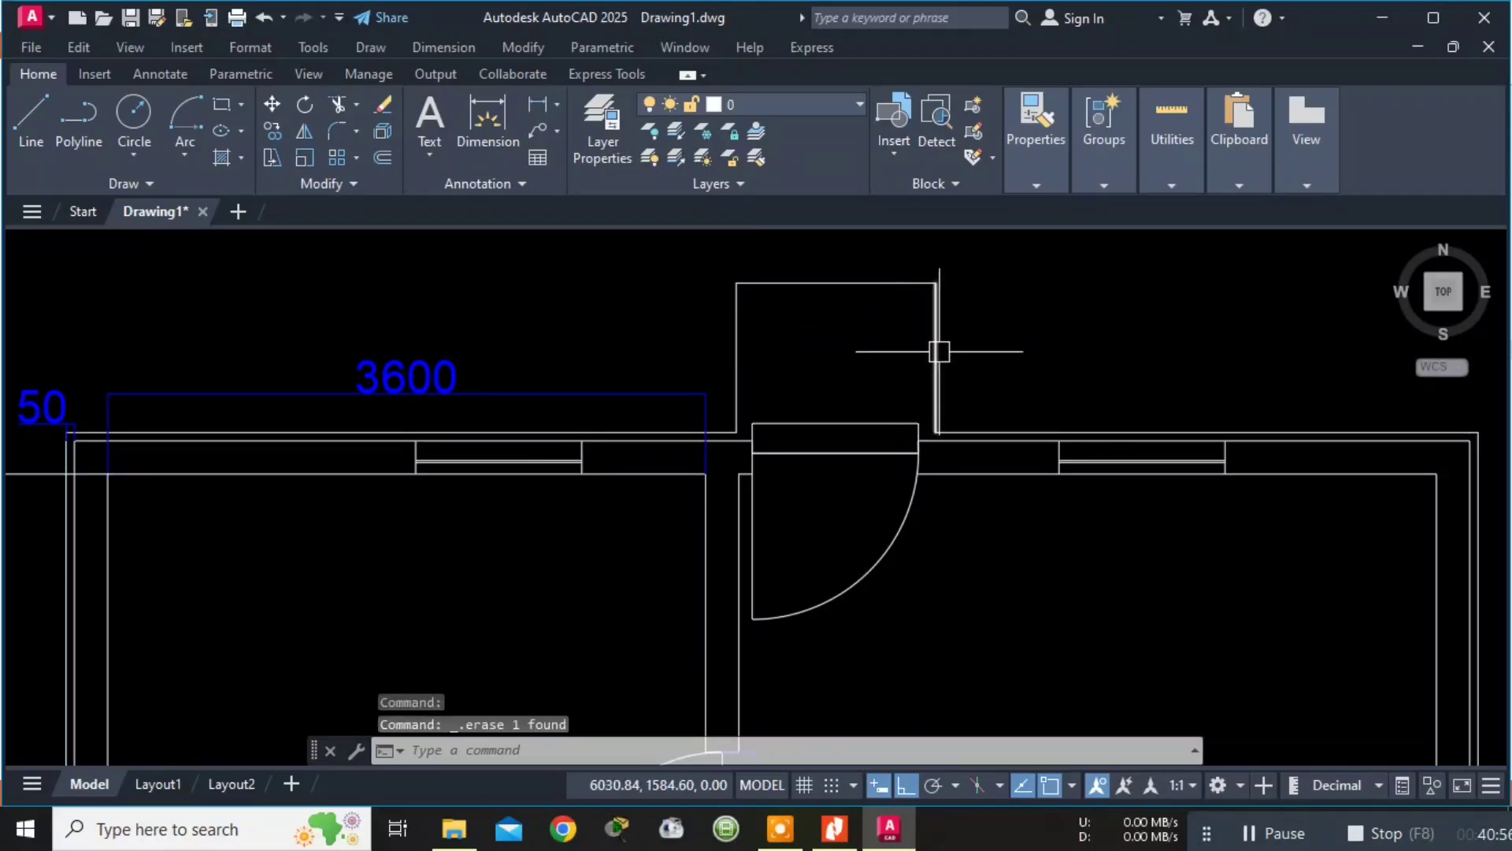
Offset the upper steps' top edge by 300 toward the door twice in succession to form two new tread lines.
{"action": "type", "text": "off"}
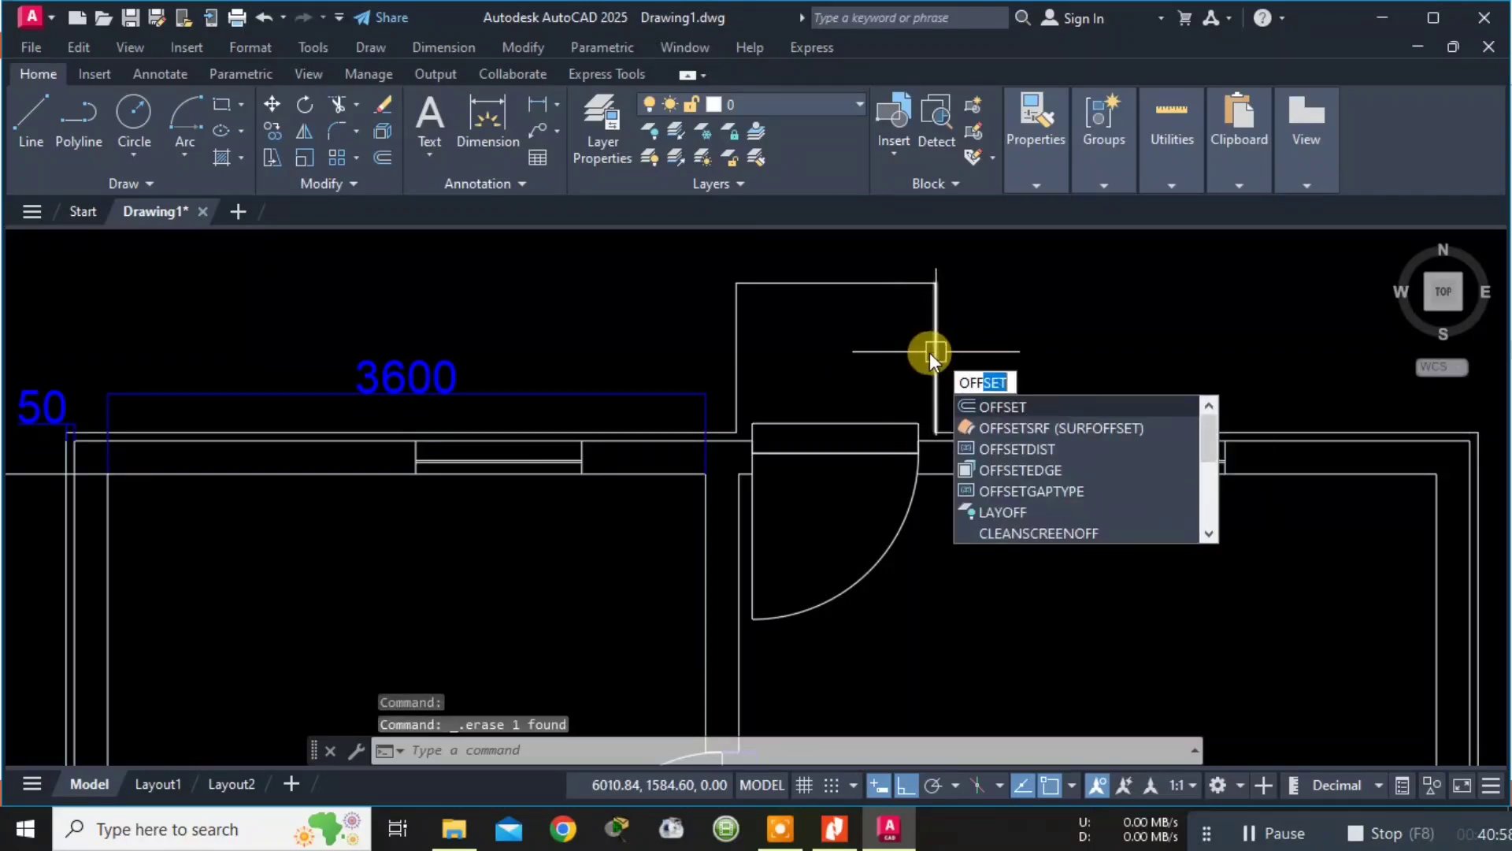
{"action": "key", "text": "Return"}
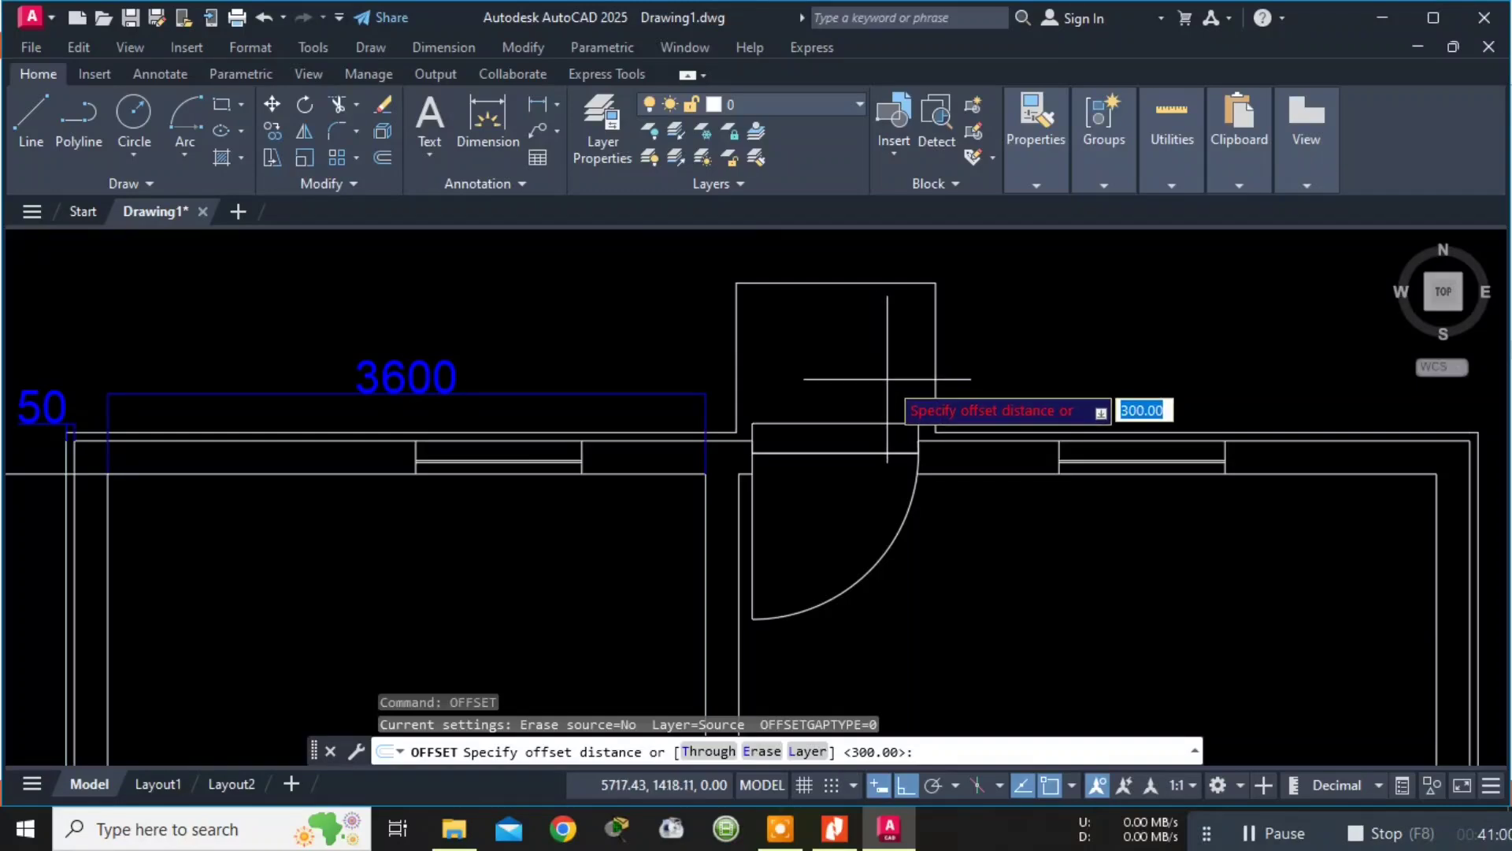
{"action": "key", "text": "Return"}
{"action": "left_click", "coordinate": [852, 283]}
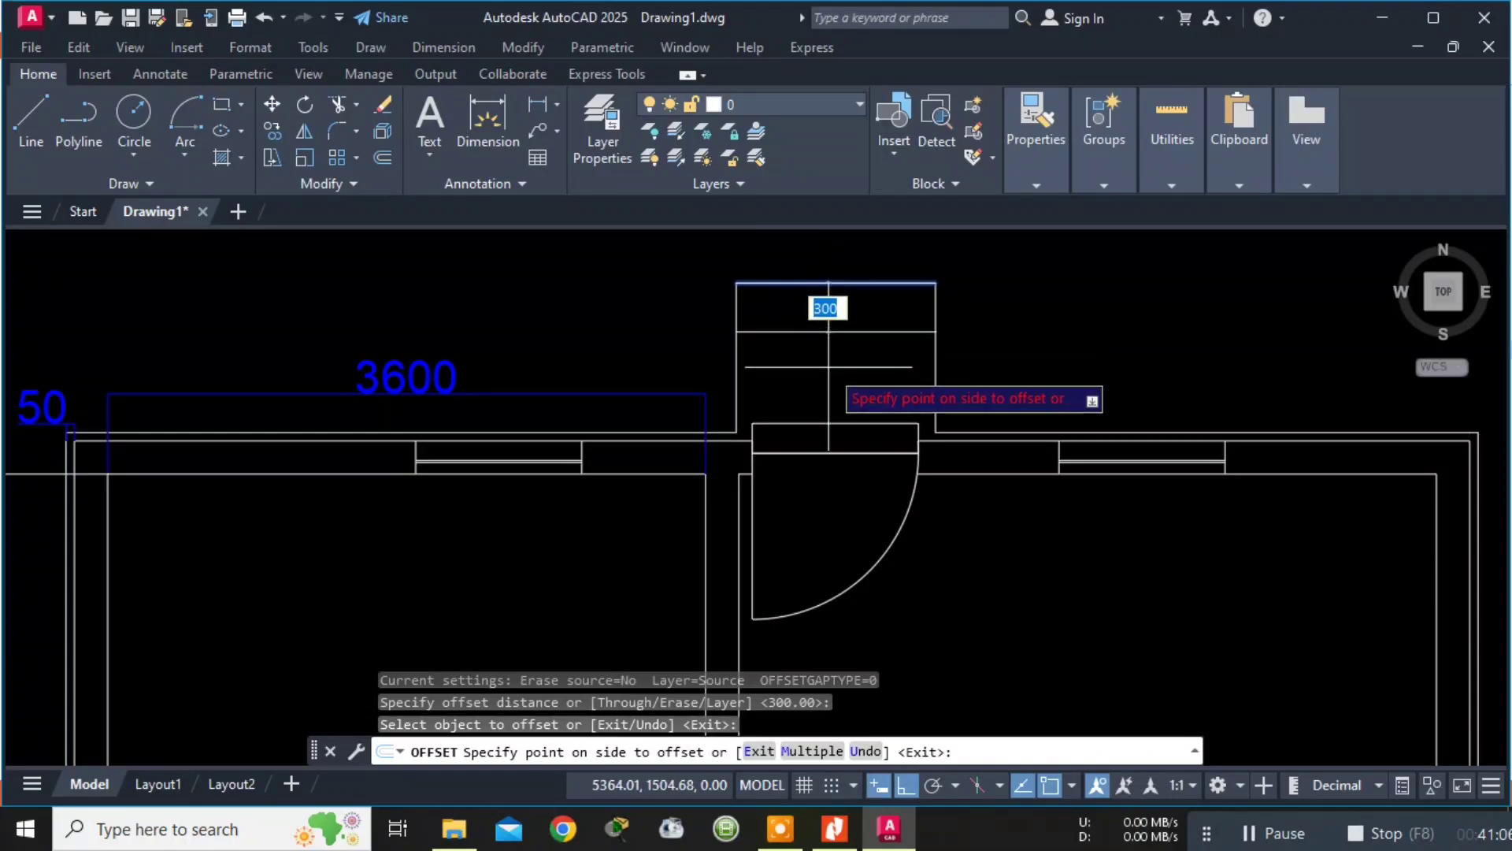
{"action": "left_click", "coordinate": [830, 380]}
{"action": "left_click", "coordinate": [827, 338]}
{"action": "left_click", "coordinate": [820, 331]}
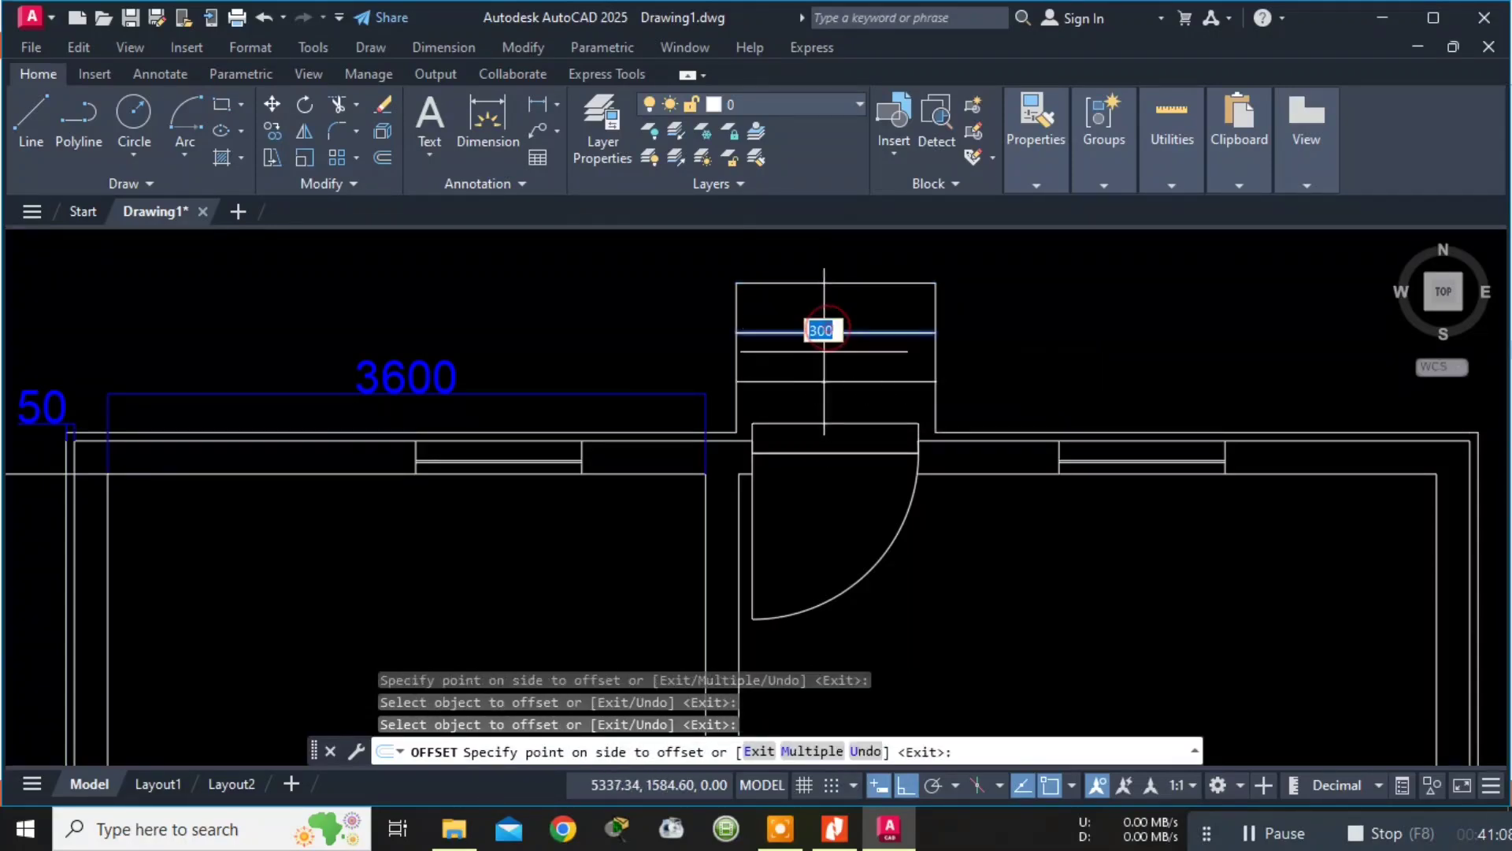
{"action": "left_click", "coordinate": [823, 377]}
{"action": "key", "text": "Escape"}
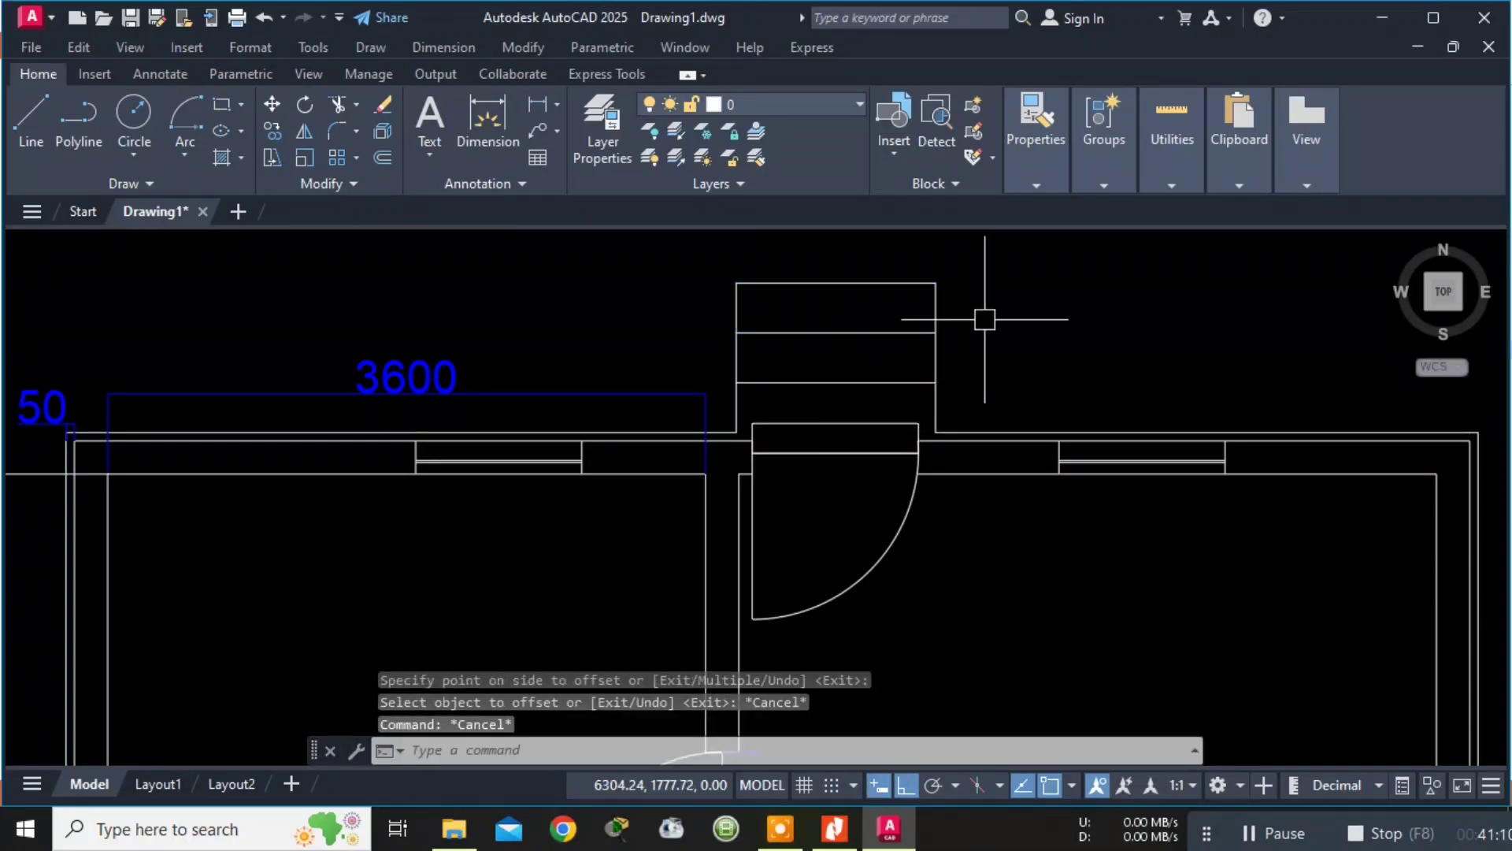
Add a linear dimension for the upper entrance steps' width above their top edge.
{"action": "left_click", "coordinate": [538, 99]}
{"action": "left_click", "coordinate": [737, 282]}
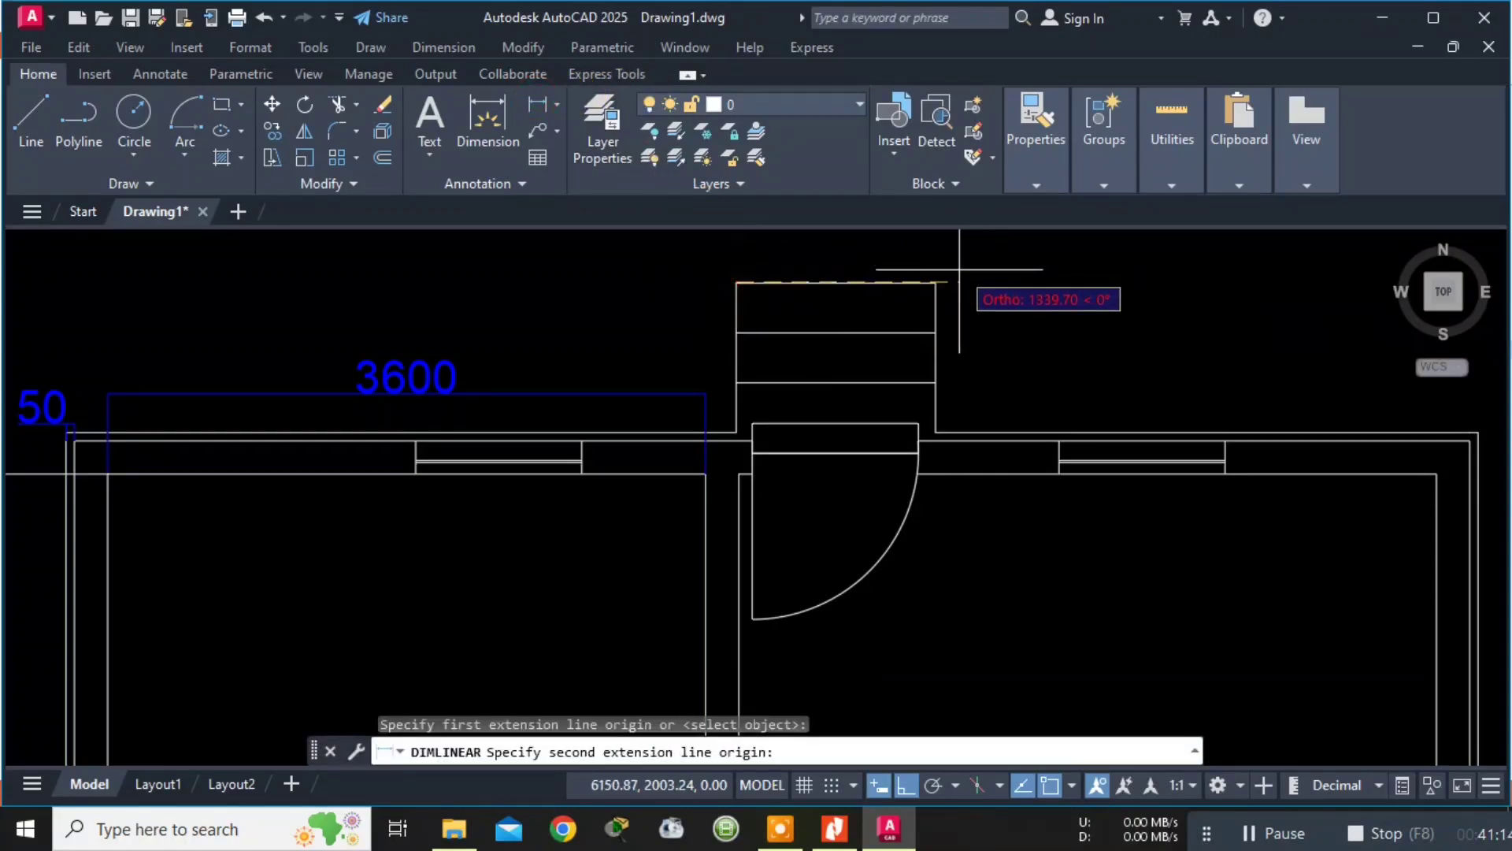
{"action": "left_click", "coordinate": [935, 282]}
{"action": "left_click", "coordinate": [939, 256]}
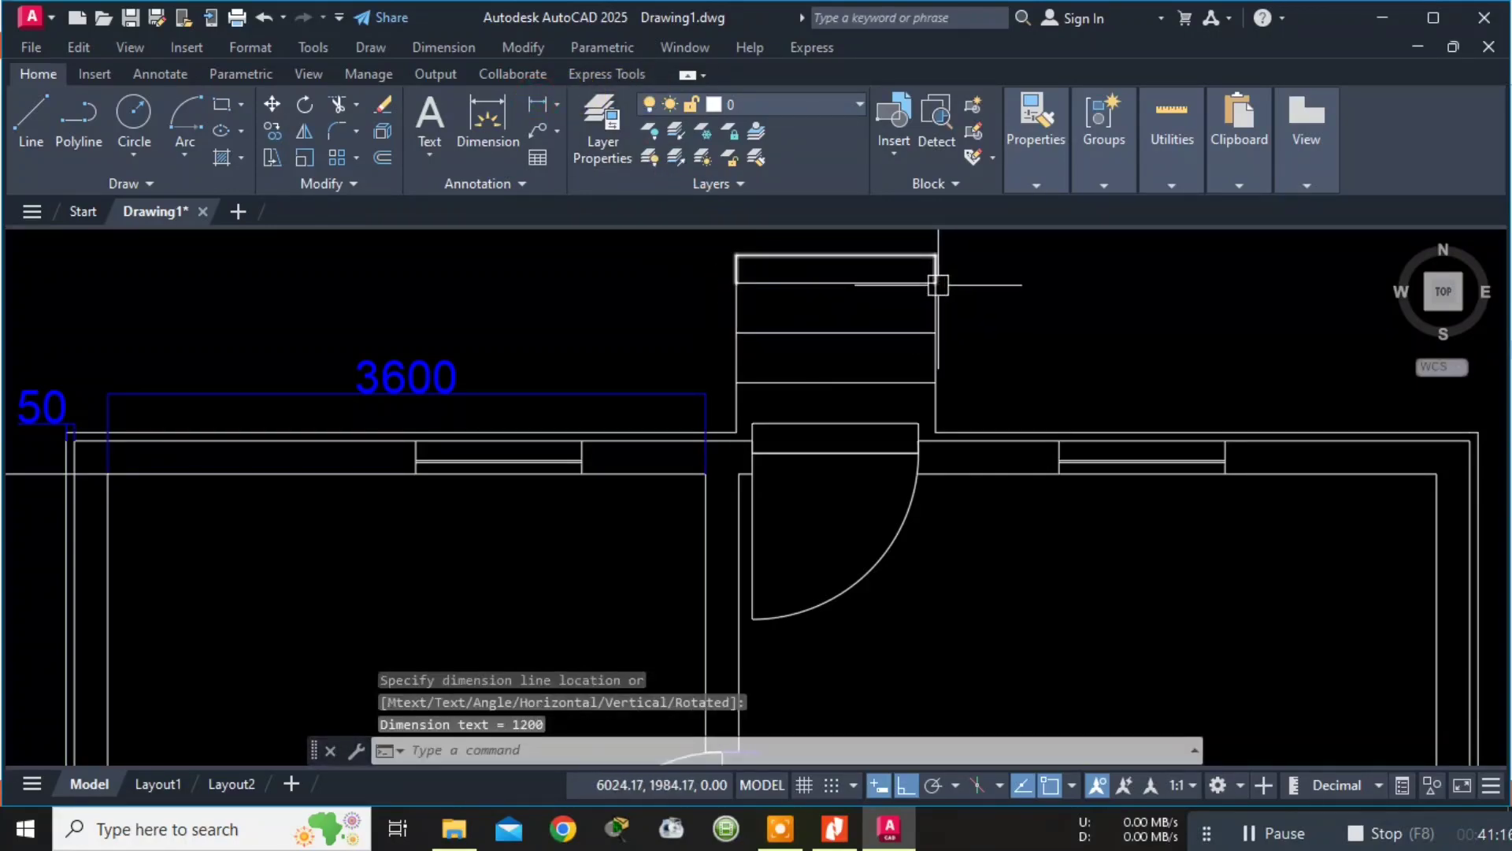
Add a linear dimension for the outermost tread's depth beside the upper steps' right edge.
{"action": "left_click", "coordinate": [562, 116]}
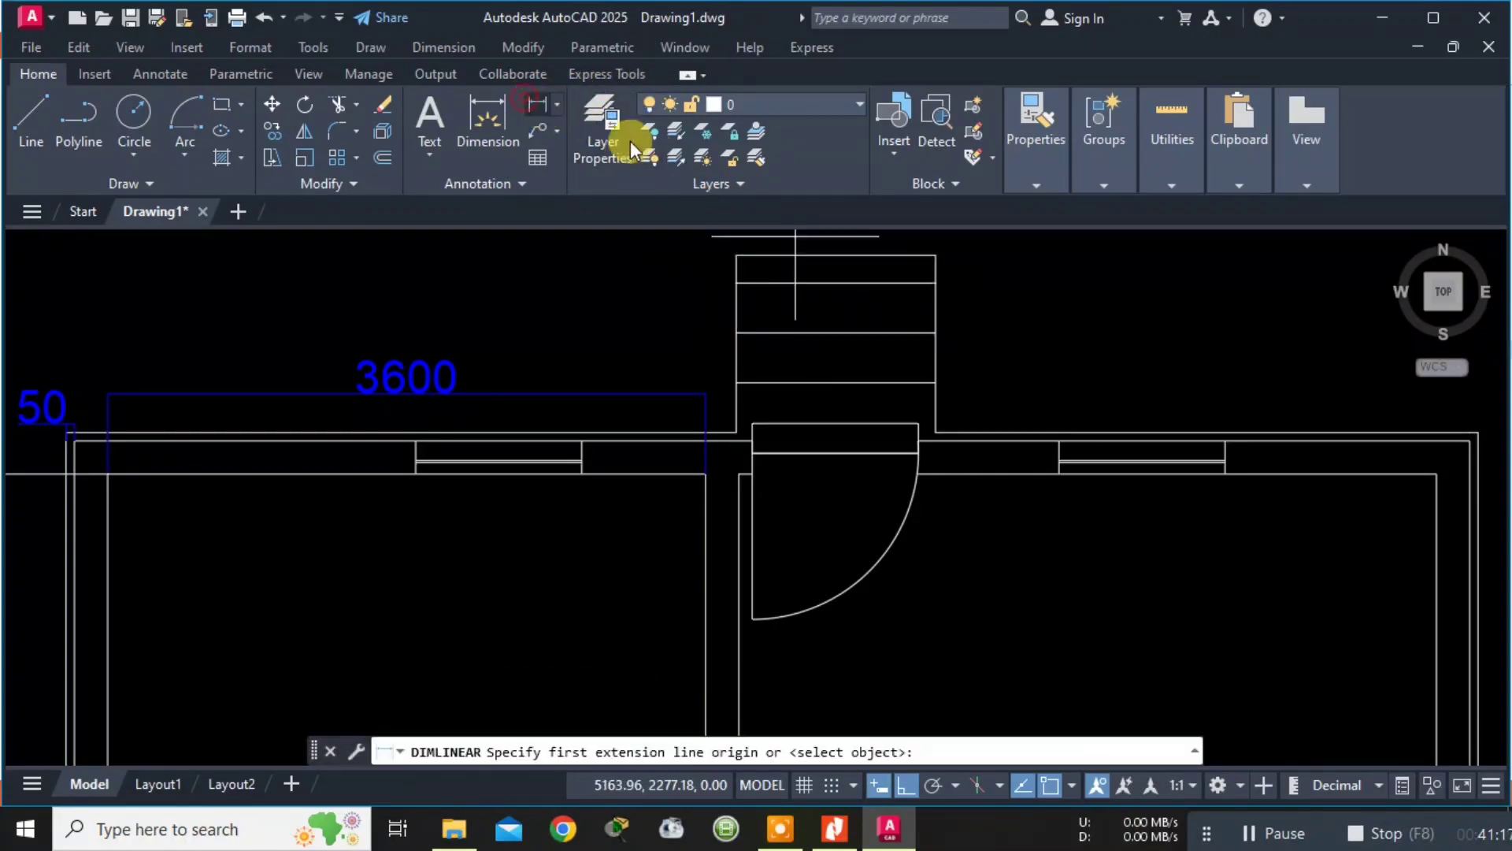
{"action": "left_click", "coordinate": [935, 282]}
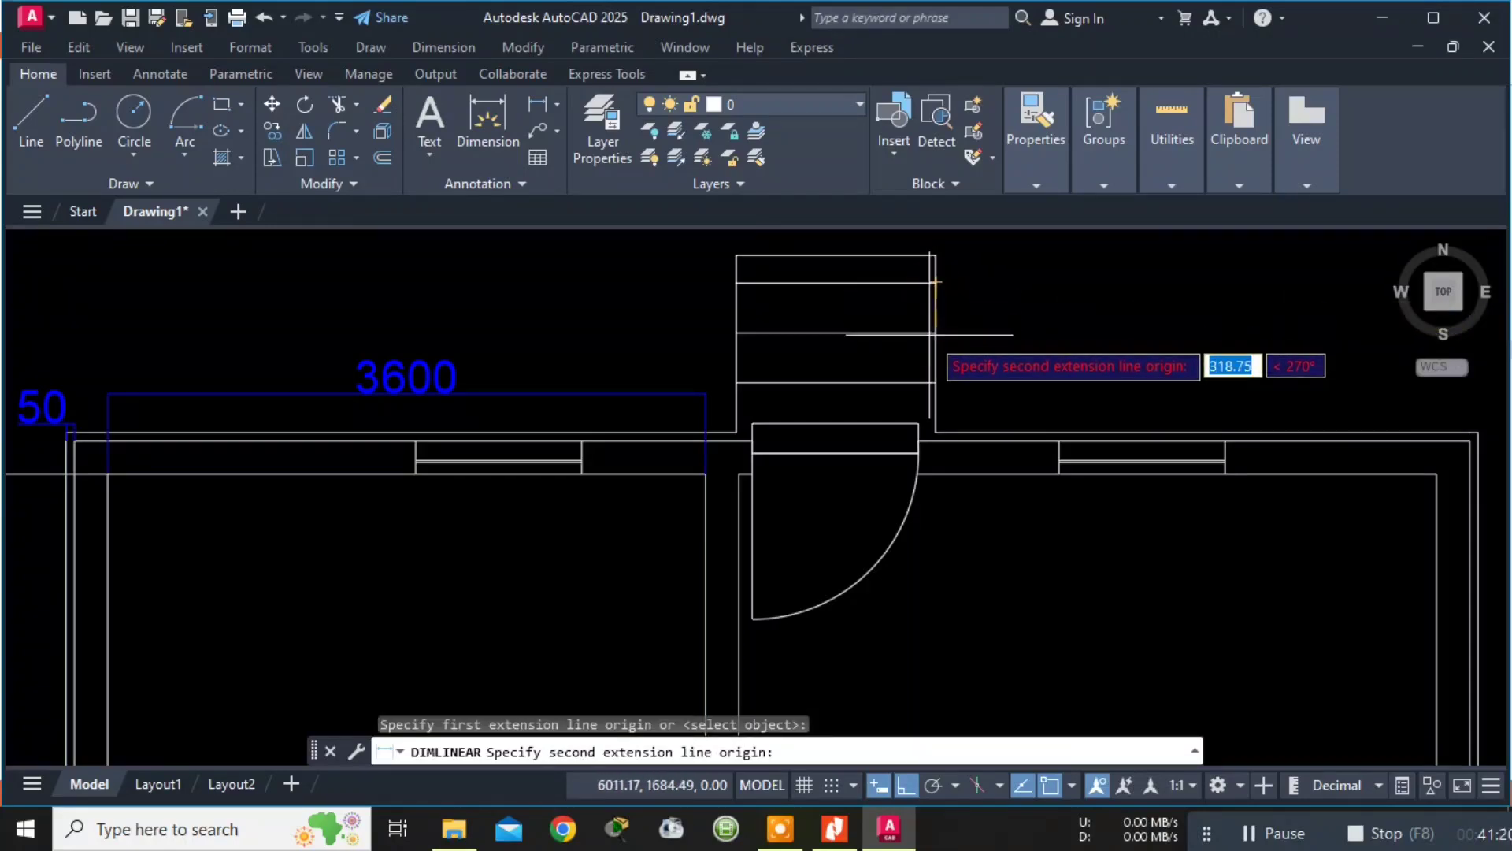
{"action": "left_click", "coordinate": [935, 332]}
{"action": "left_click", "coordinate": [994, 315]}
{"action": "key", "text": "Escape"}
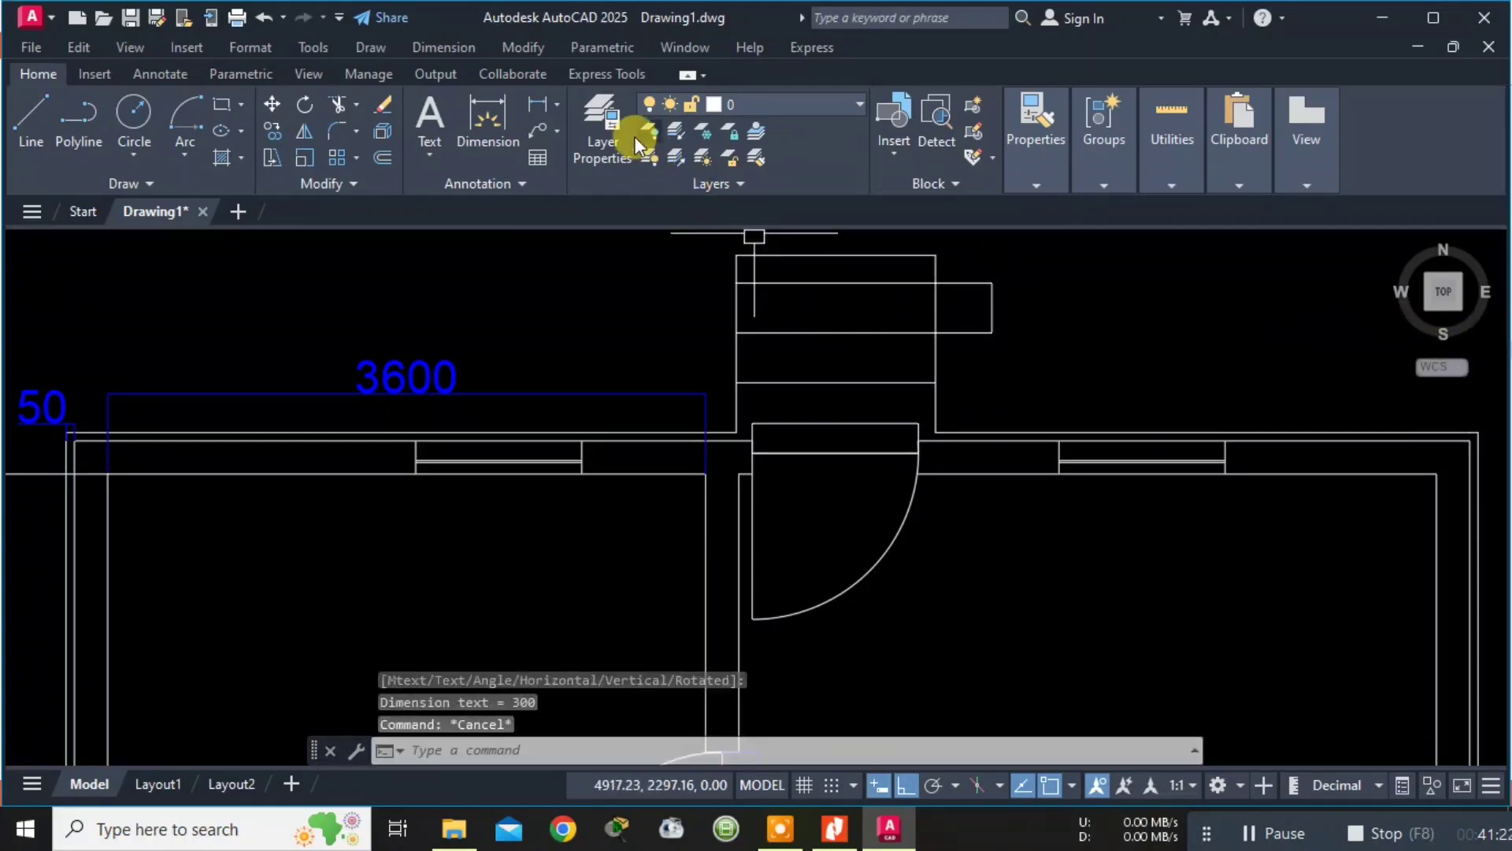
Add a linear dimension for the upper steps' full depth beside their left edge.
{"action": "left_click", "coordinate": [542, 102]}
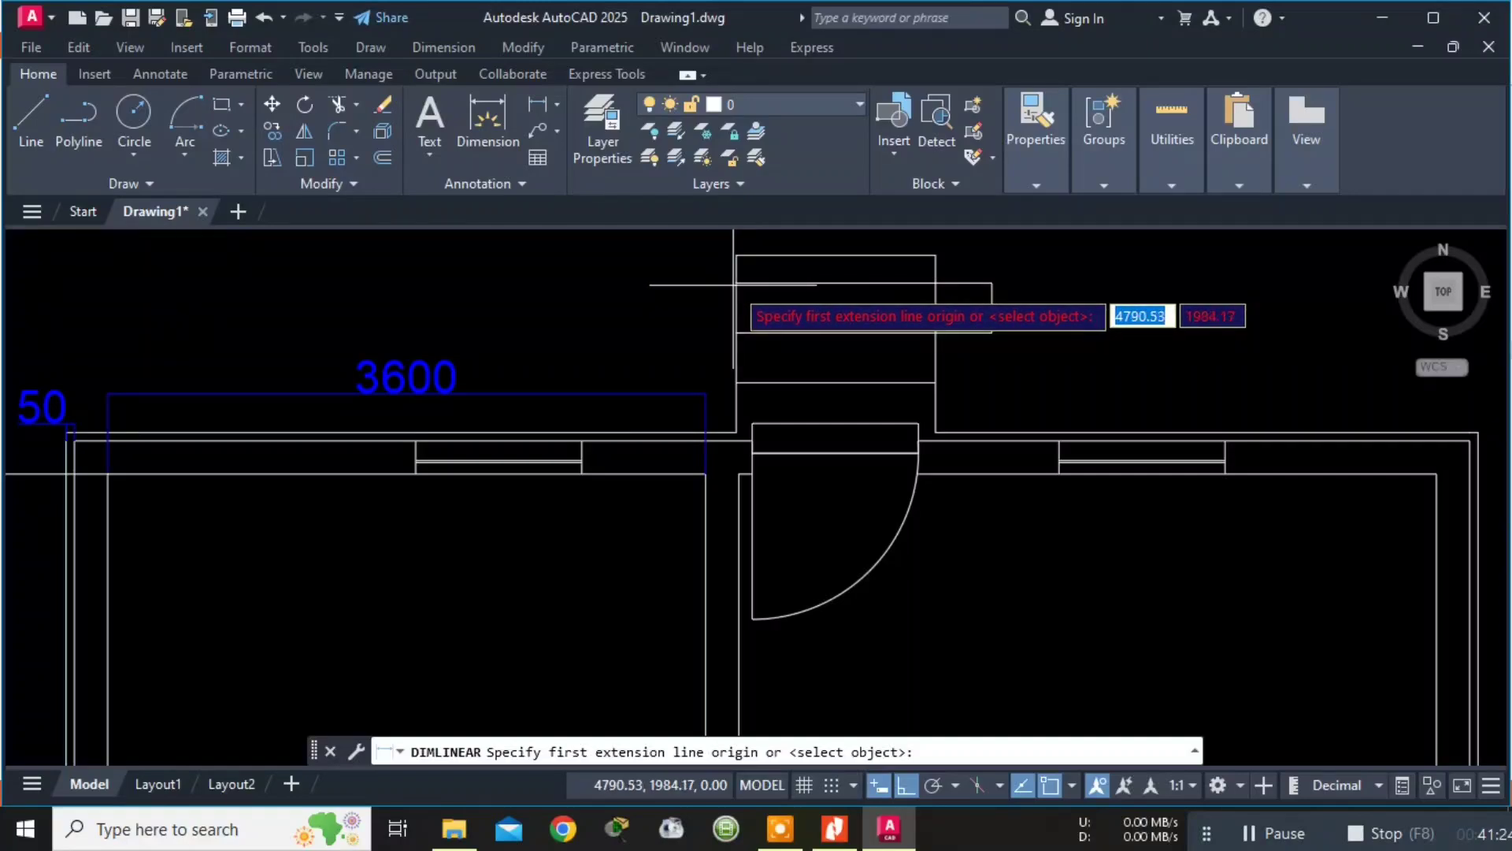
{"action": "left_click", "coordinate": [737, 282]}
{"action": "left_click", "coordinate": [736, 432]}
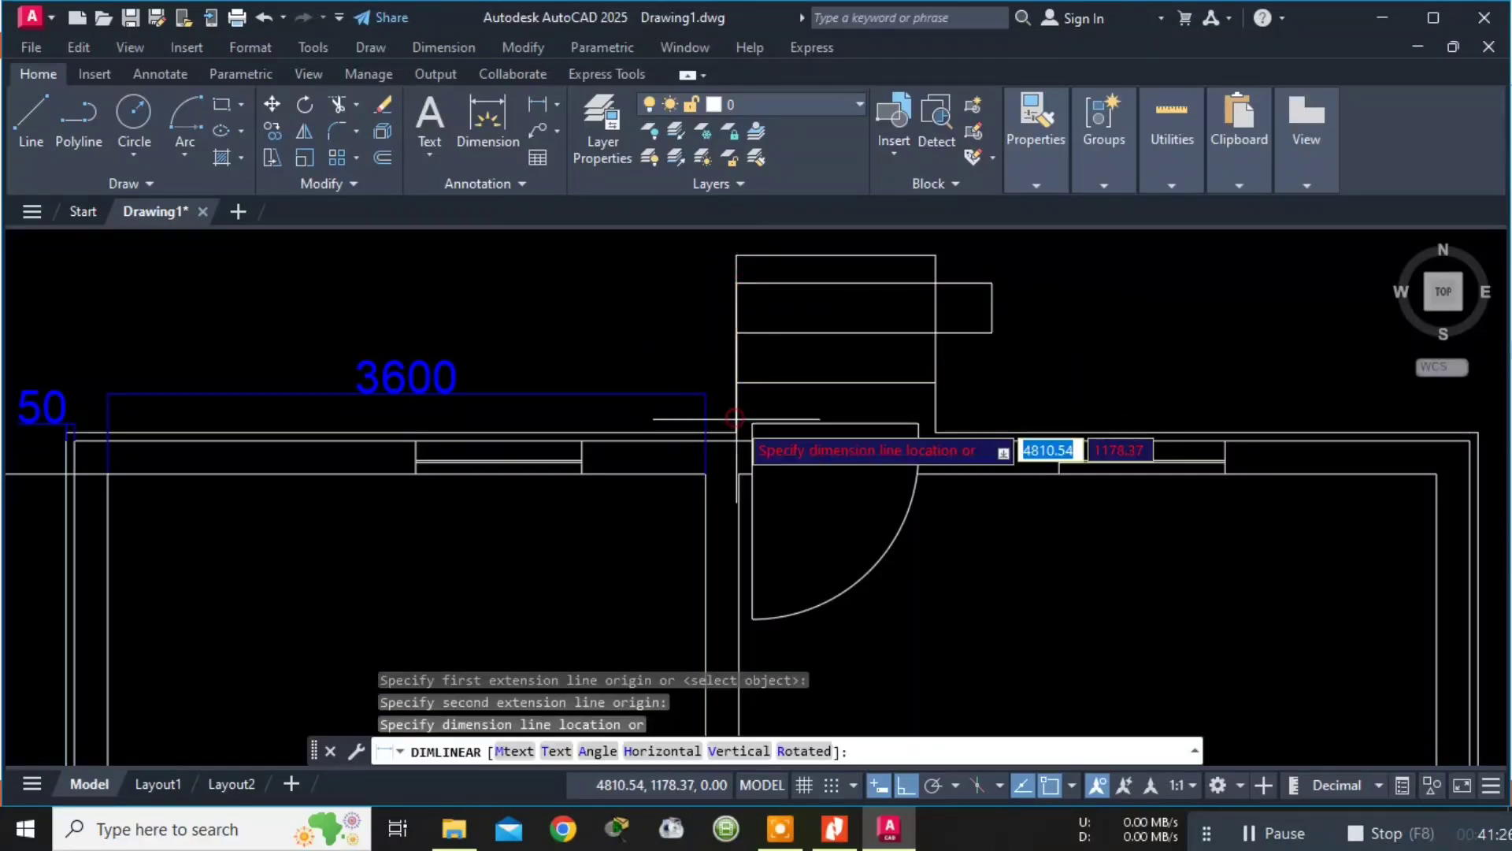
{"action": "left_click", "coordinate": [718, 413]}
{"action": "key", "text": "Escape"}
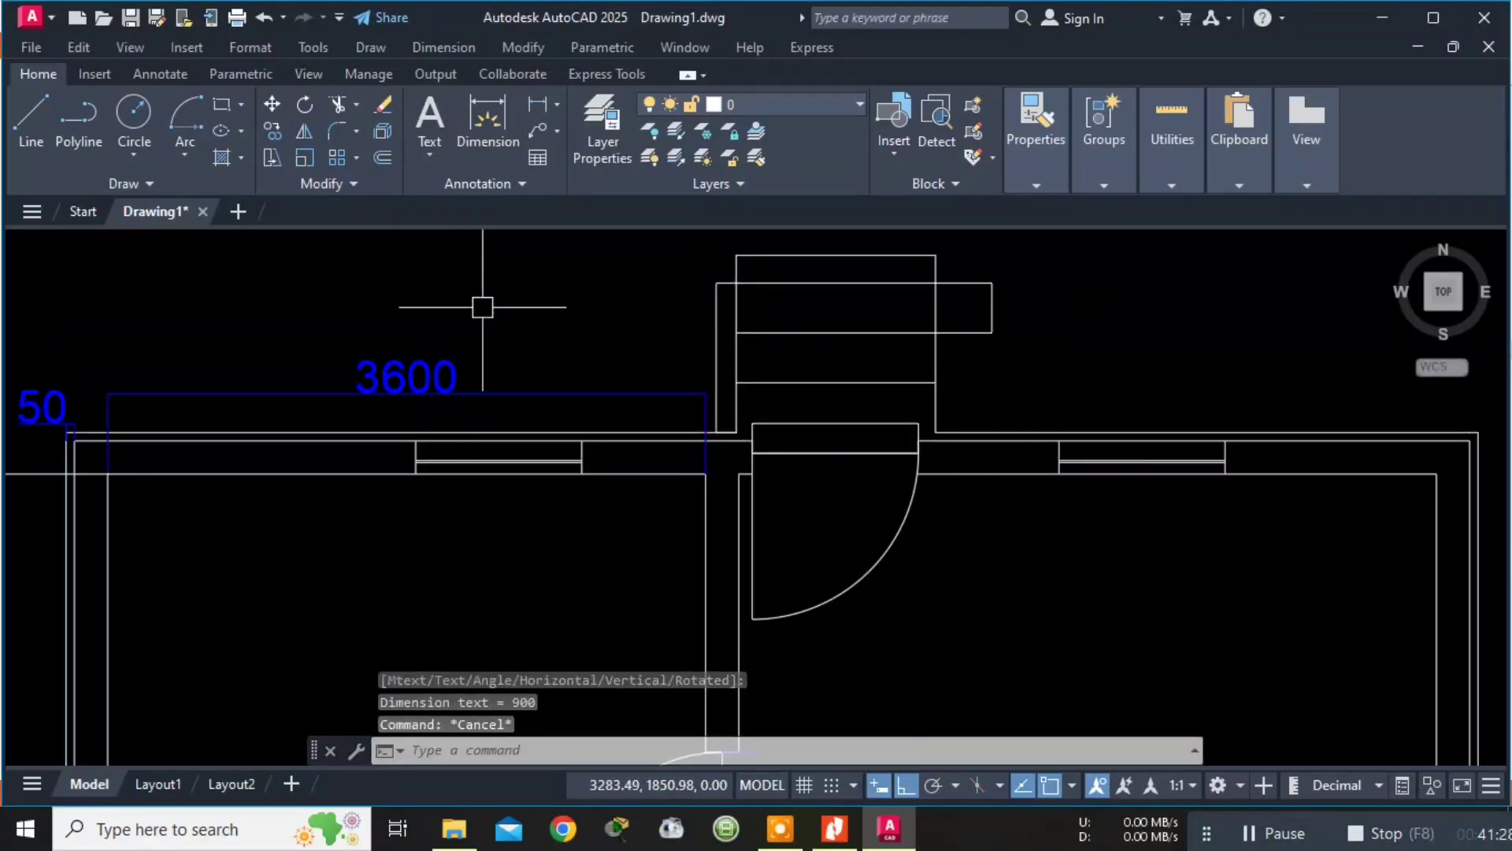
Match the left room's blue width dimension properties onto the upper steps' width, tread depth and full depth dimensions.
{"action": "type", "text": "ma"}
{"action": "key", "text": "Return"}
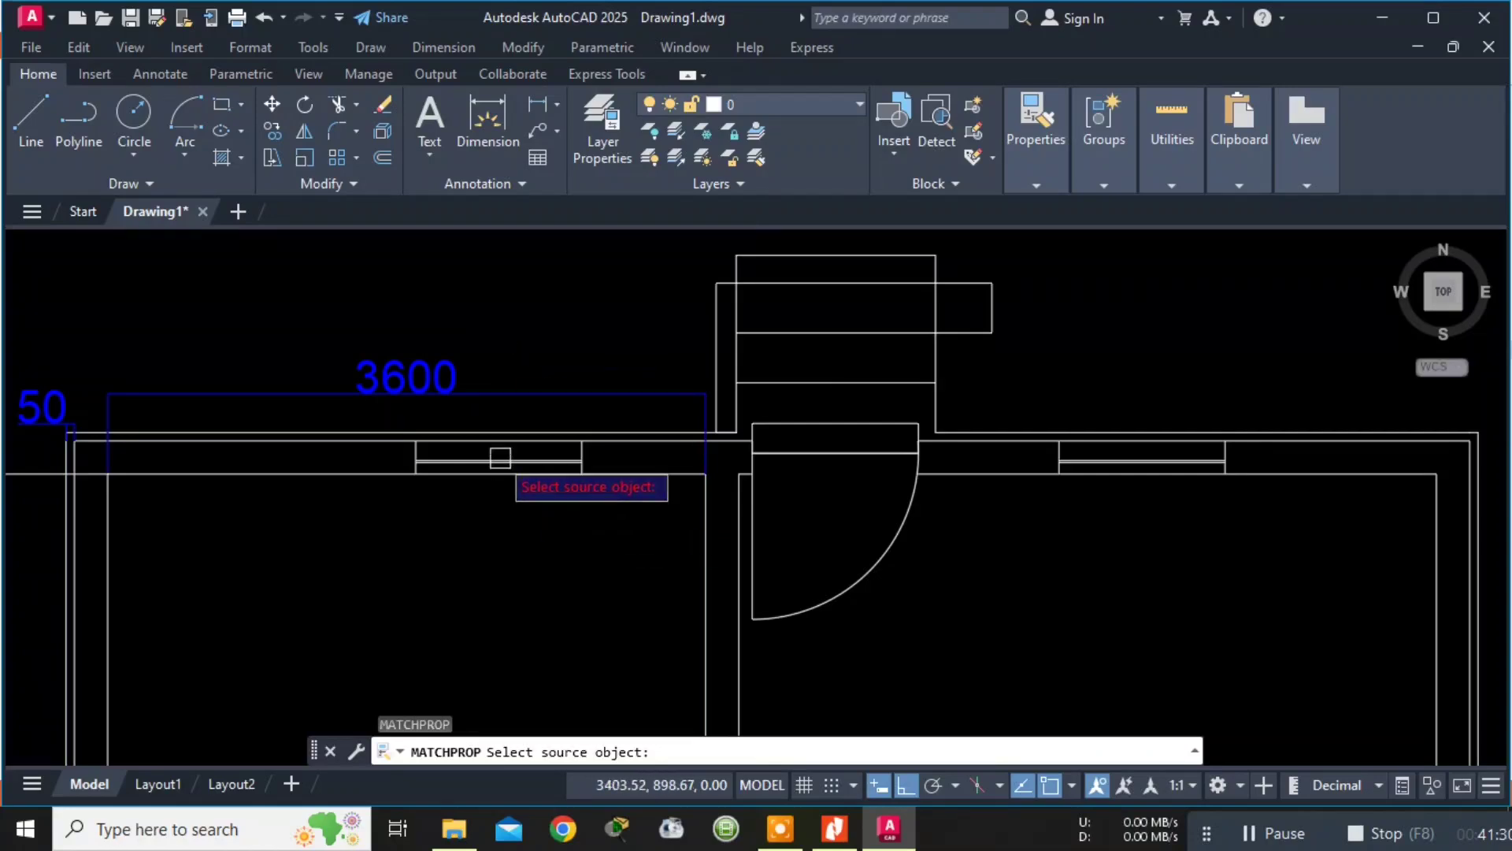
{"action": "left_click", "coordinate": [402, 374]}
{"action": "left_click", "coordinate": [850, 246]}
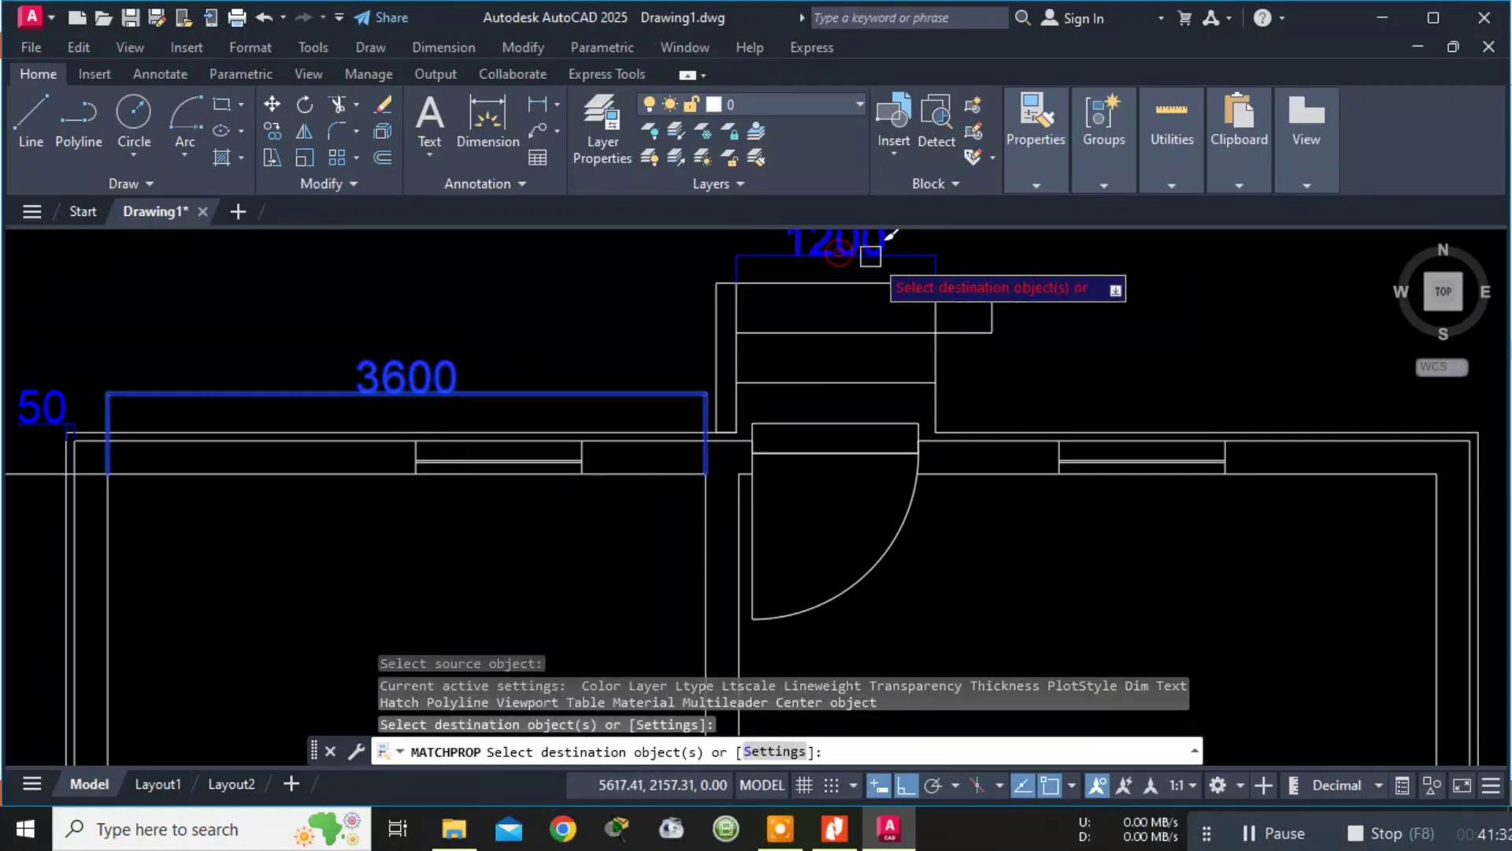
{"action": "left_click", "coordinate": [994, 305]}
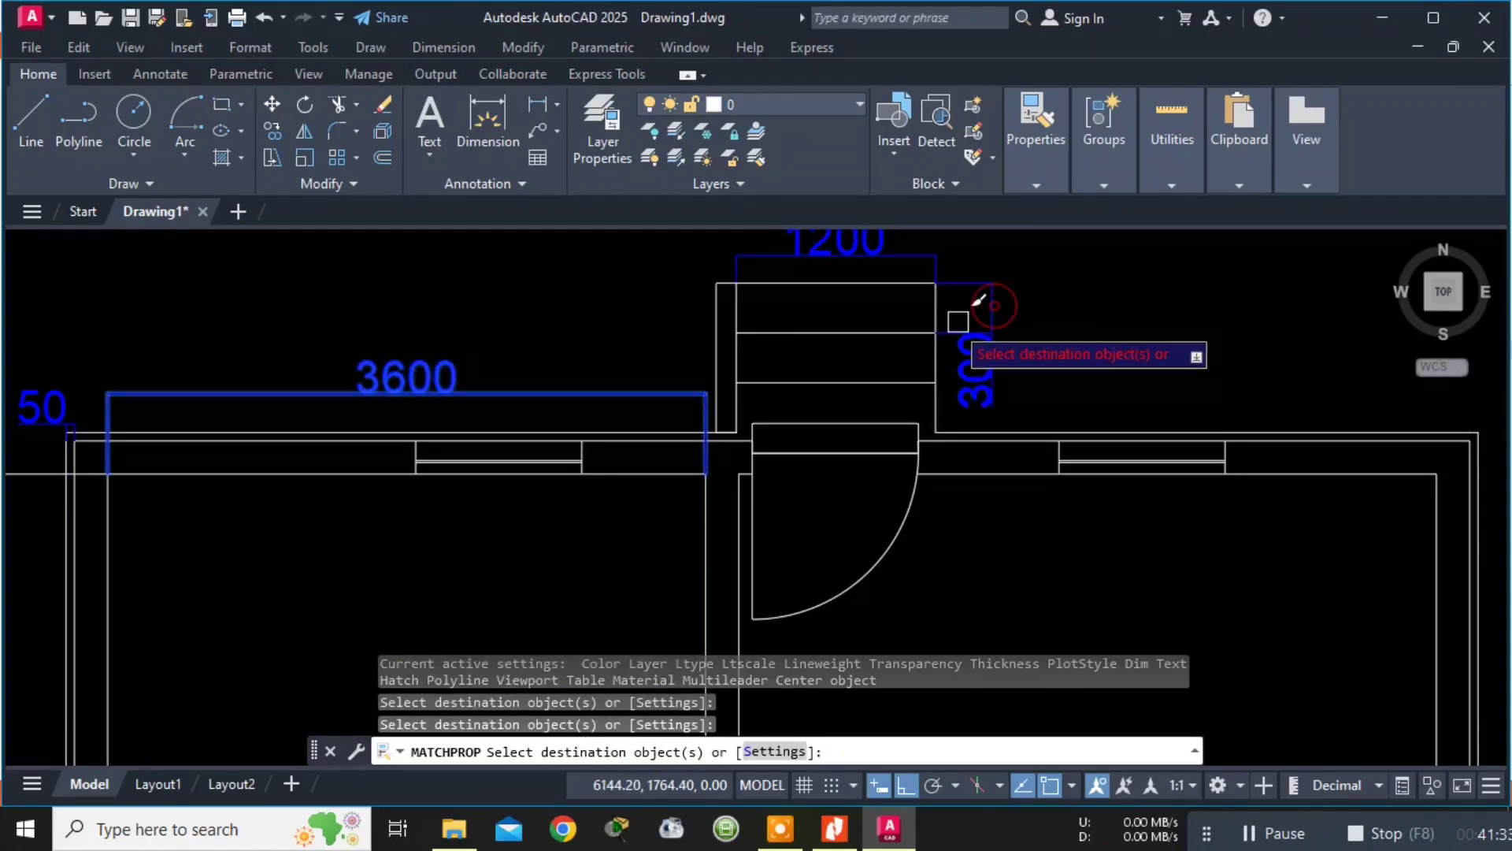
{"action": "left_click", "coordinate": [717, 345]}
{"action": "scroll", "coordinate": [1131, 365], "scroll_direction": "down", "scroll_amount": 4}
{"action": "middle_click_drag", "start_coordinate": [1131, 364], "coordinate": [788, 430]}
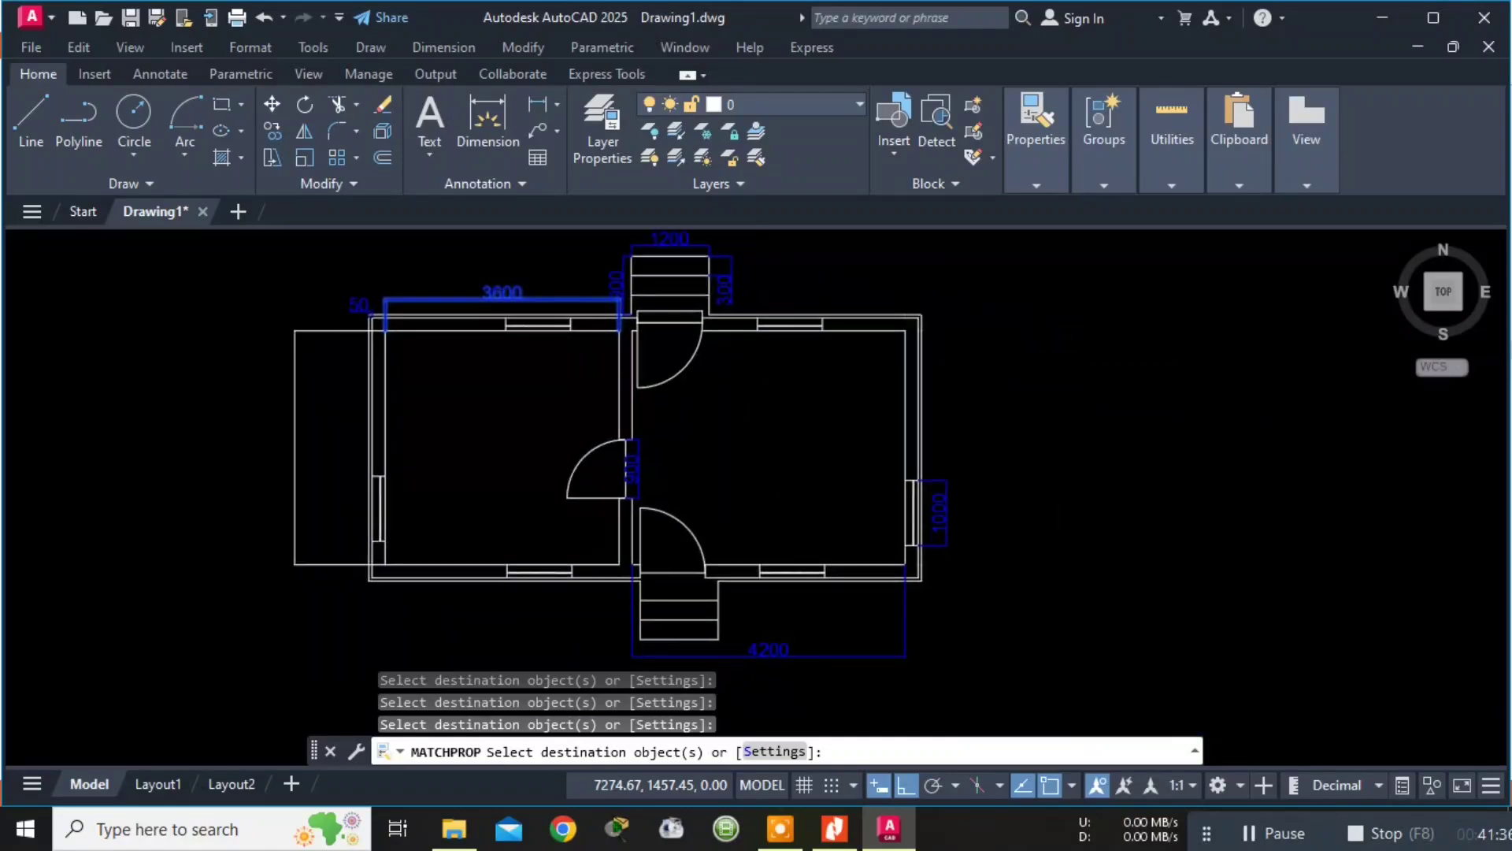
Match the left room's blue width dimension properties onto that room's height dimension outside the left wall.
{"action": "left_click", "coordinate": [293, 489]}
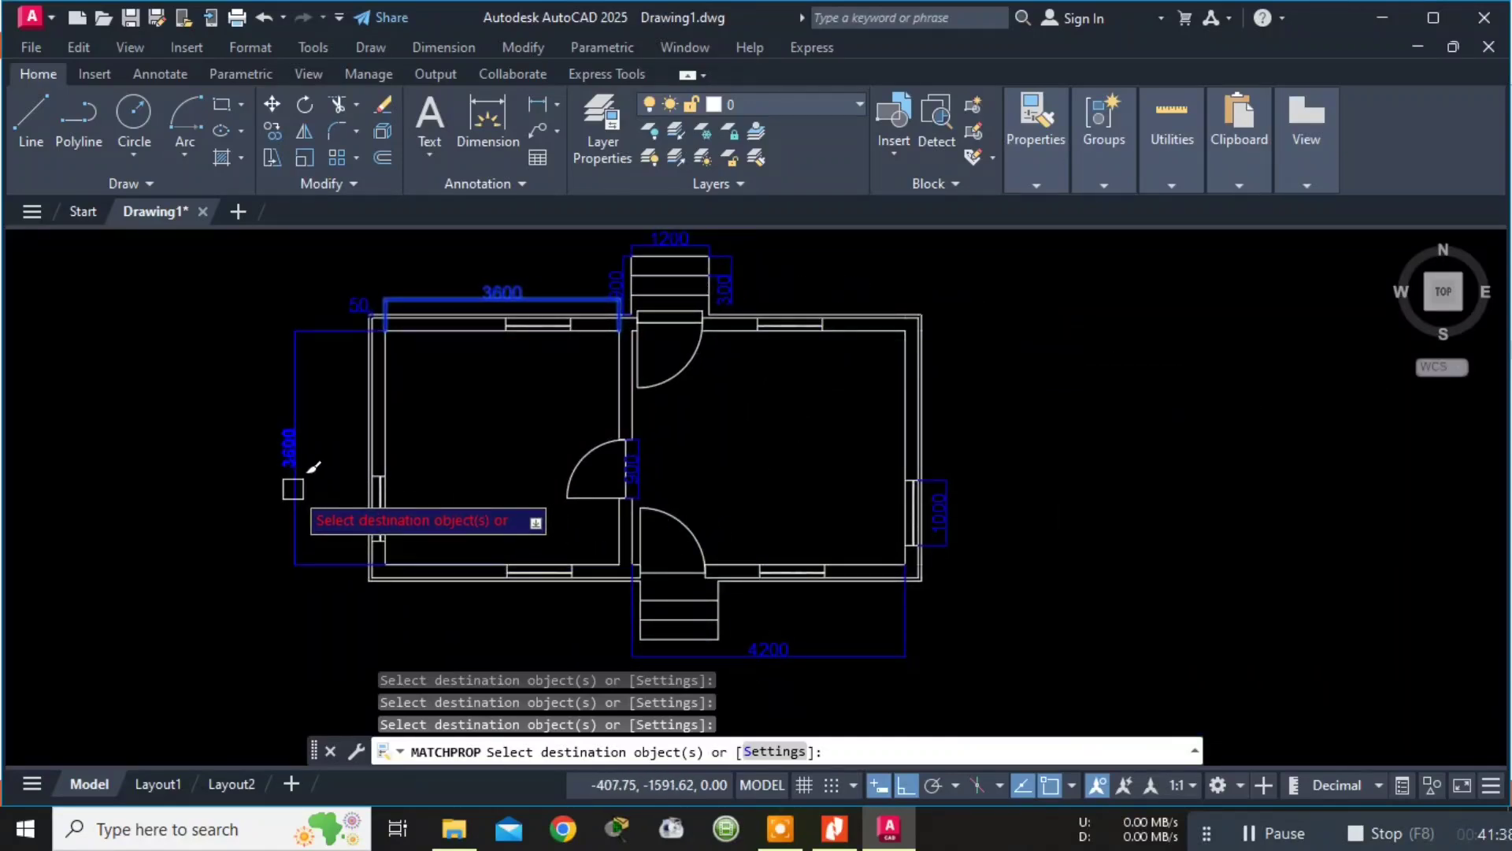
{"action": "key", "text": "Escape"}
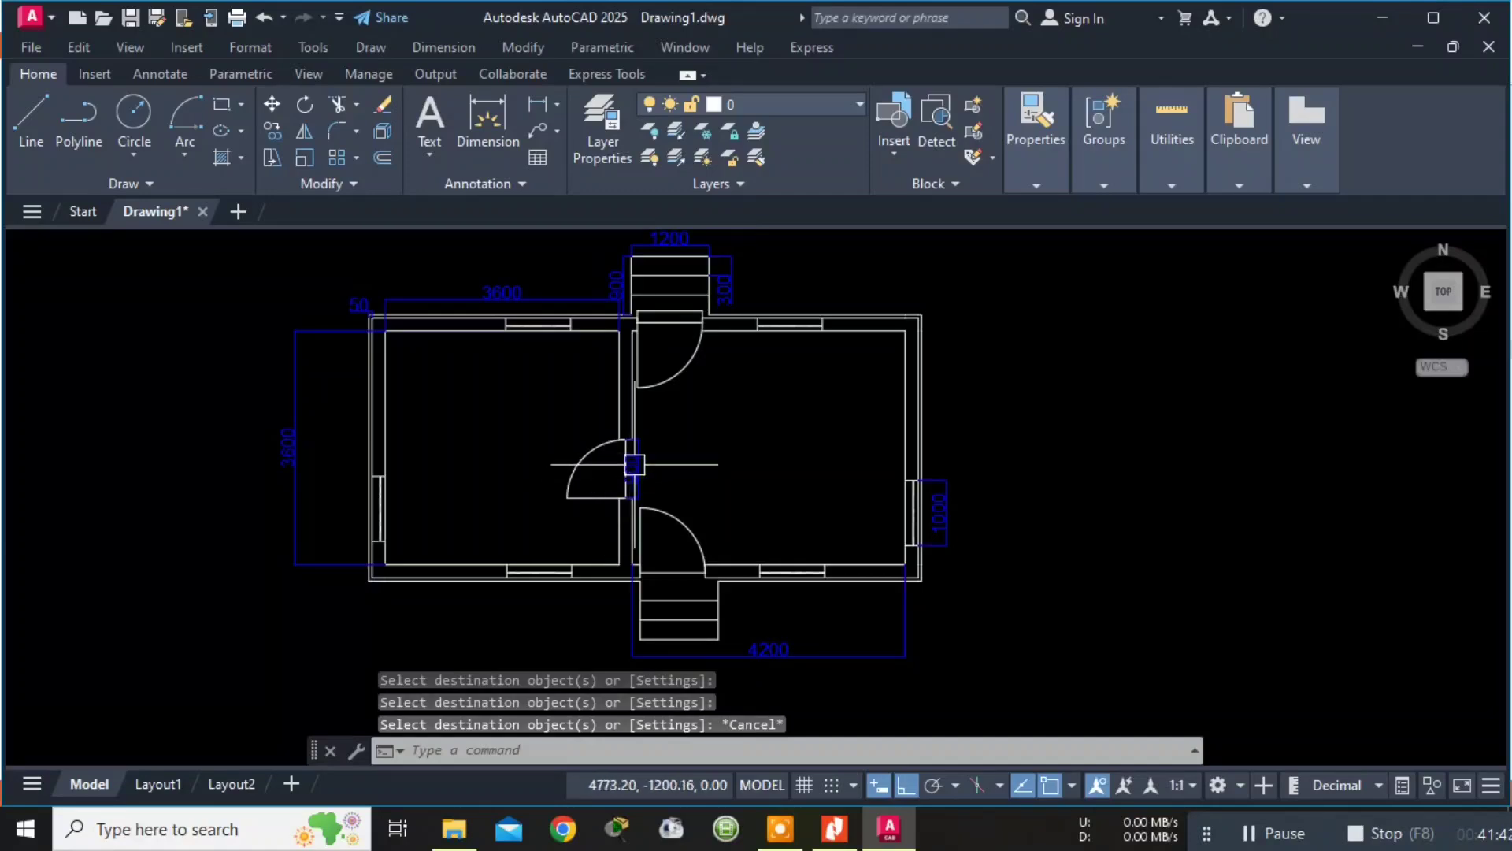
Add the multiline text label BED ROOM inside the left room.
{"action": "left_click", "coordinate": [430, 110]}
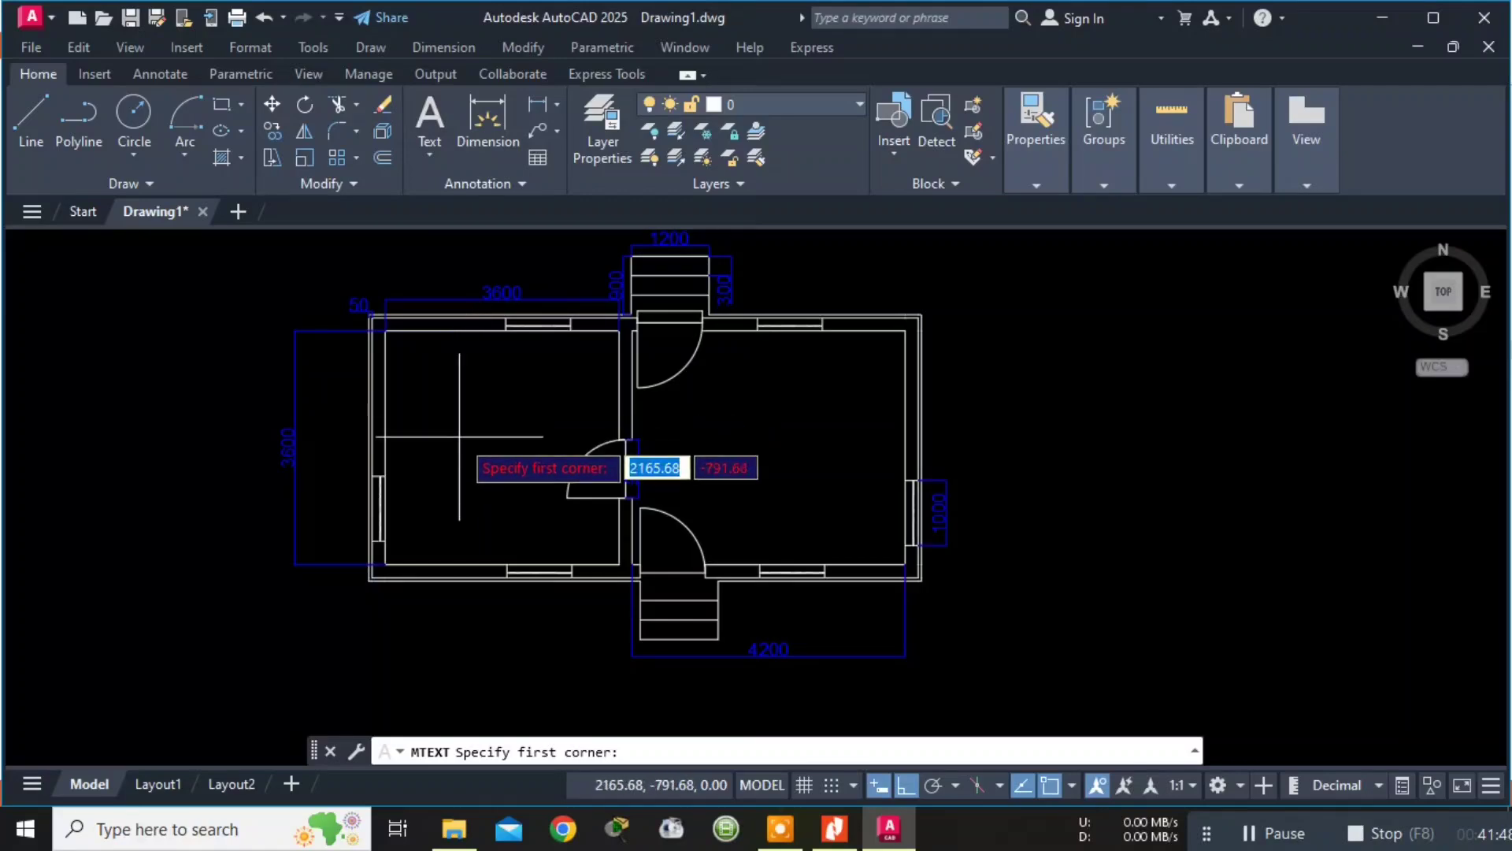
{"action": "left_click", "coordinate": [446, 408]}
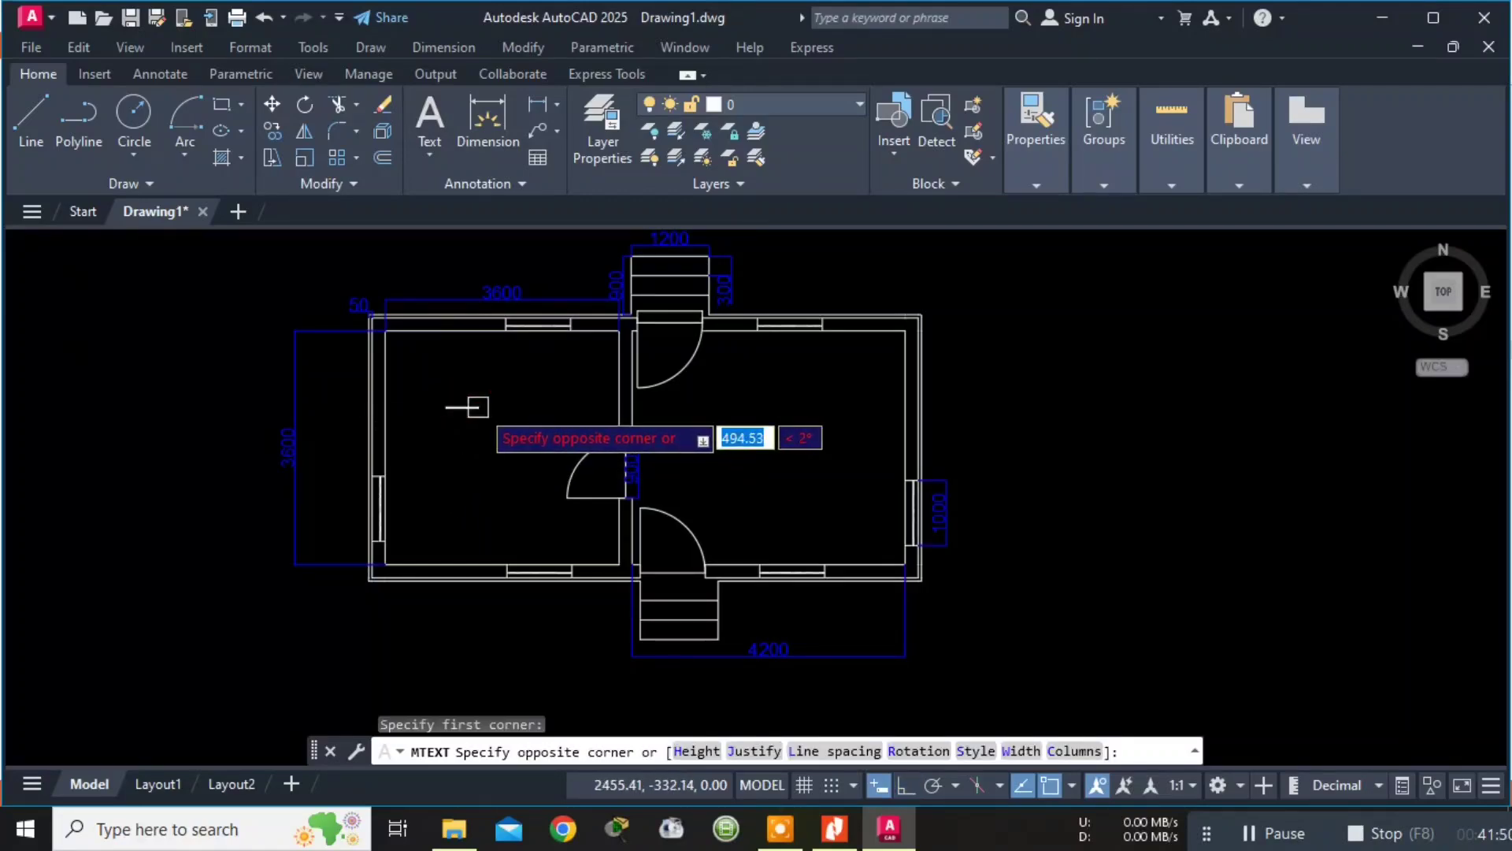
{"action": "left_click", "coordinate": [548, 434]}
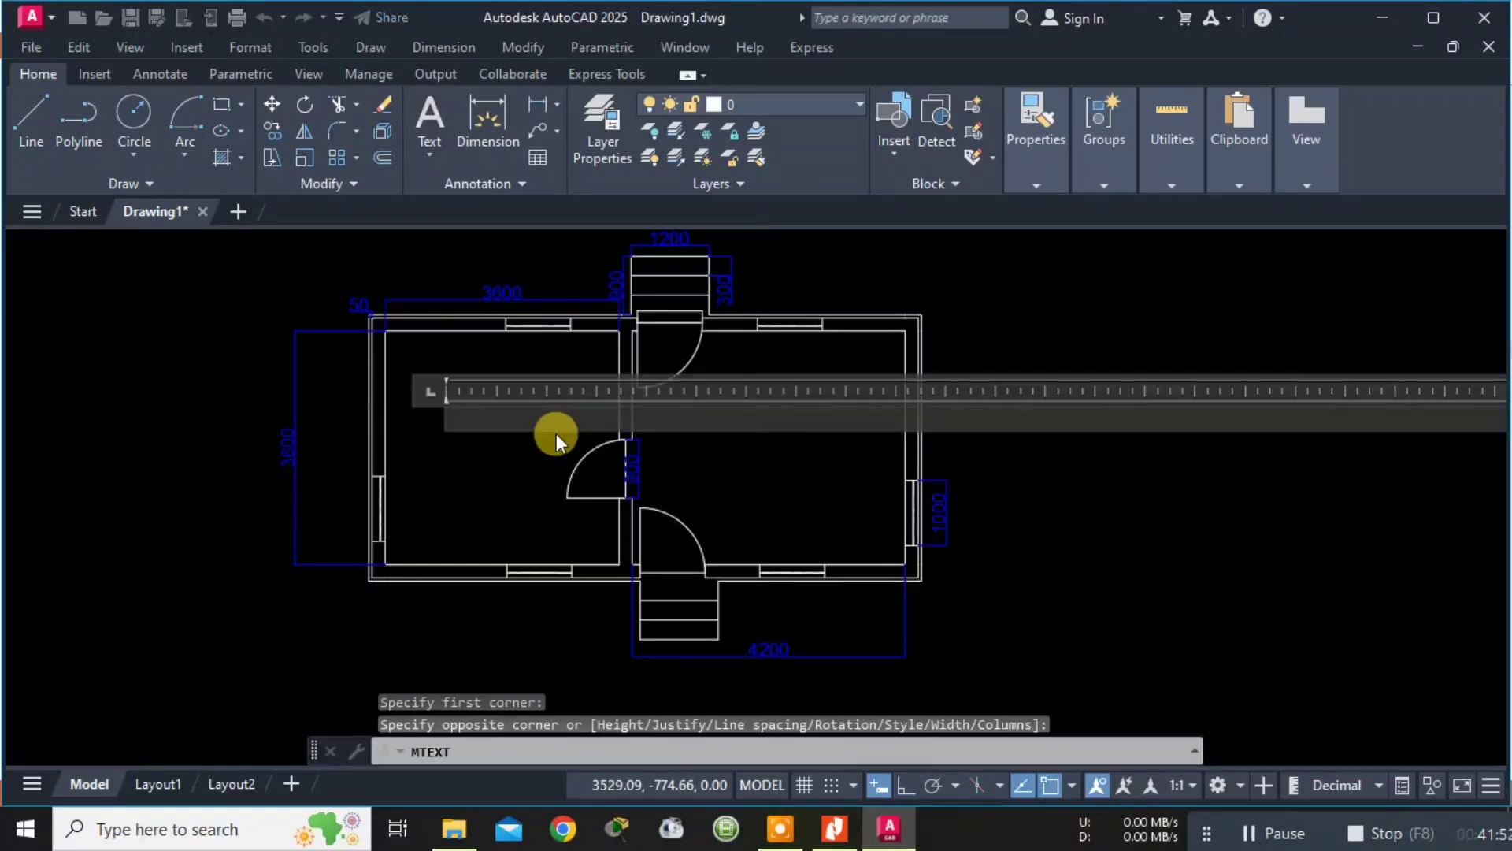
{"action": "key", "text": "alt+Tab"}
{"action": "key", "text": "alt+Tab"}
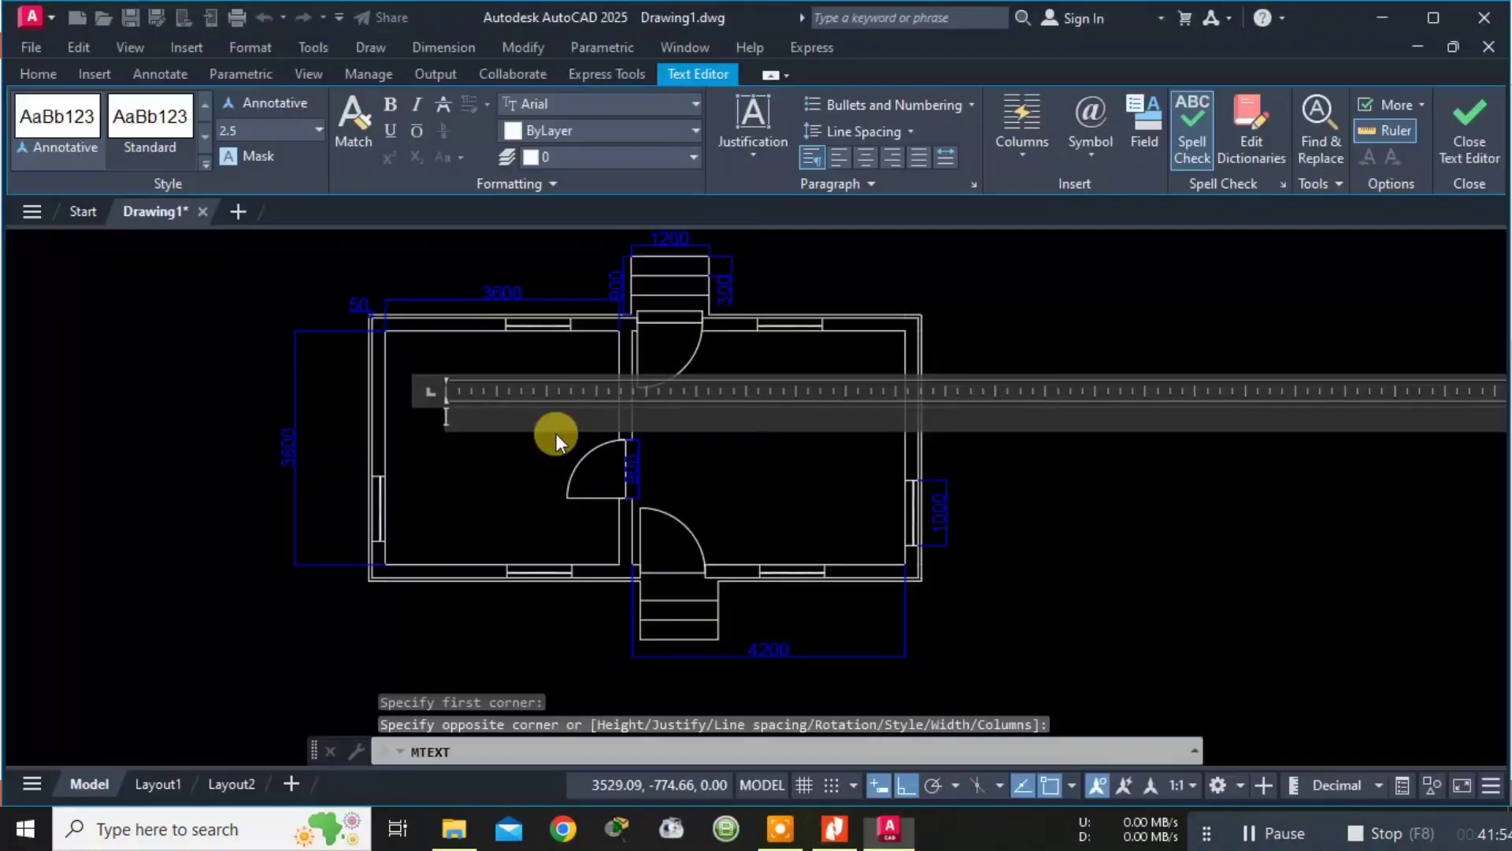
{"action": "type", "text": "BED ROM"}
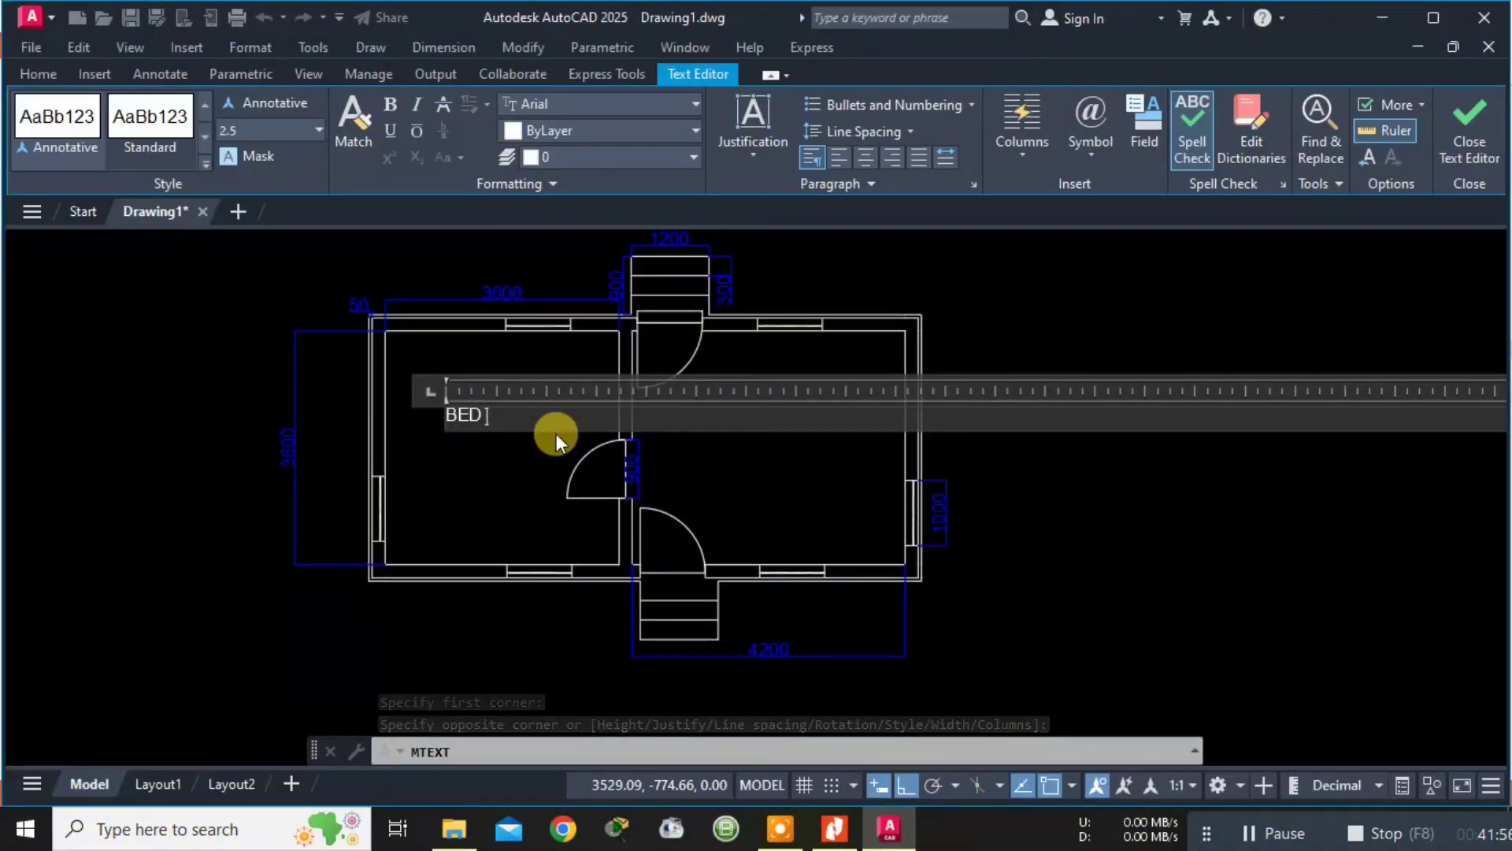
{"action": "type", "text": "M"}
{"action": "key", "text": "BackSpace"}
{"action": "key", "text": "BackSpace"}
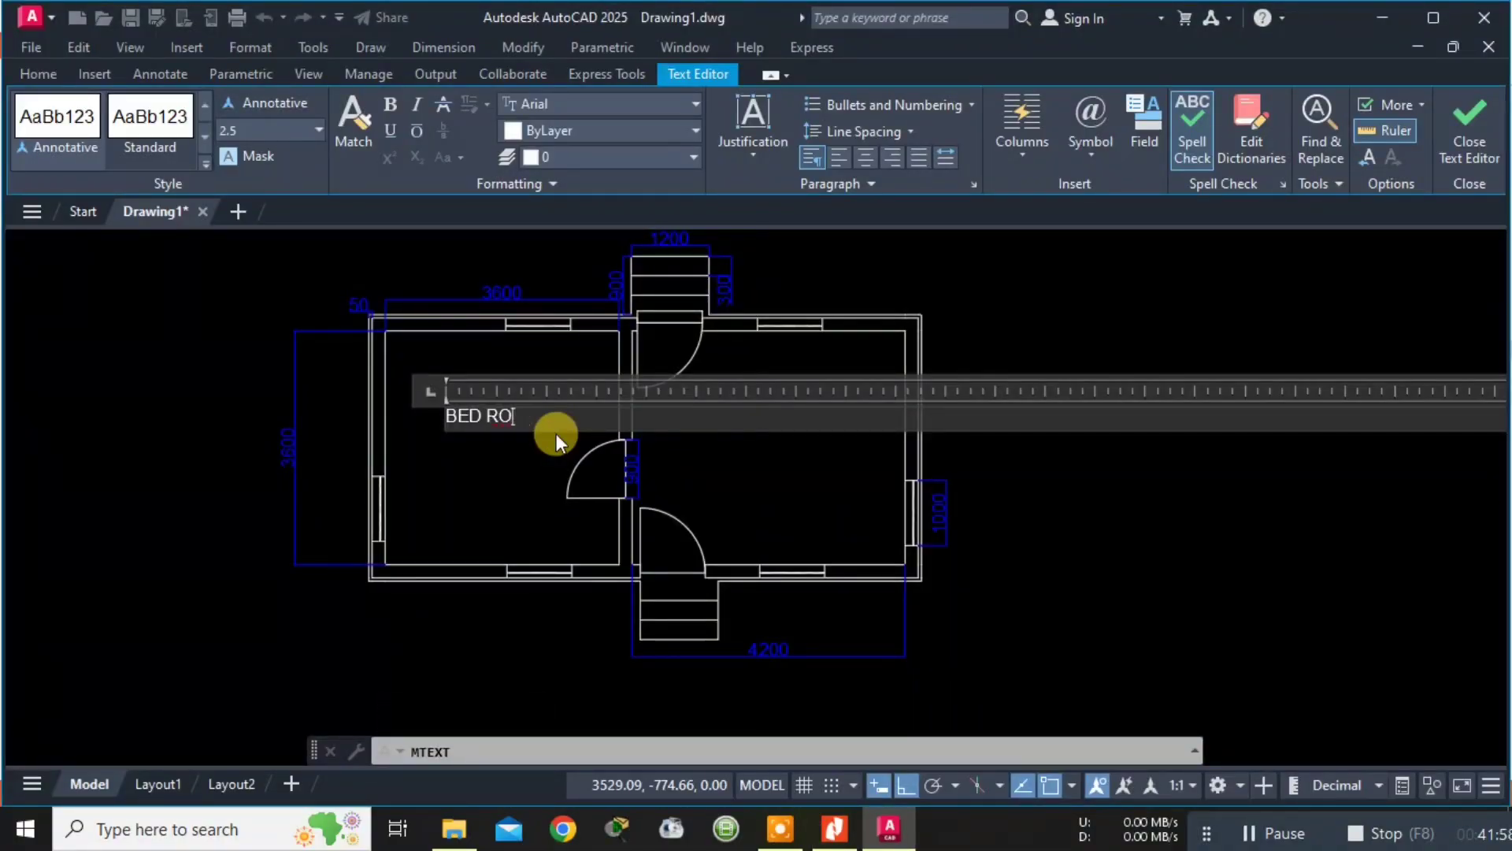
{"action": "type", "text": "OM"}
{"action": "key", "text": "Escape"}
{"action": "key", "text": "Return"}
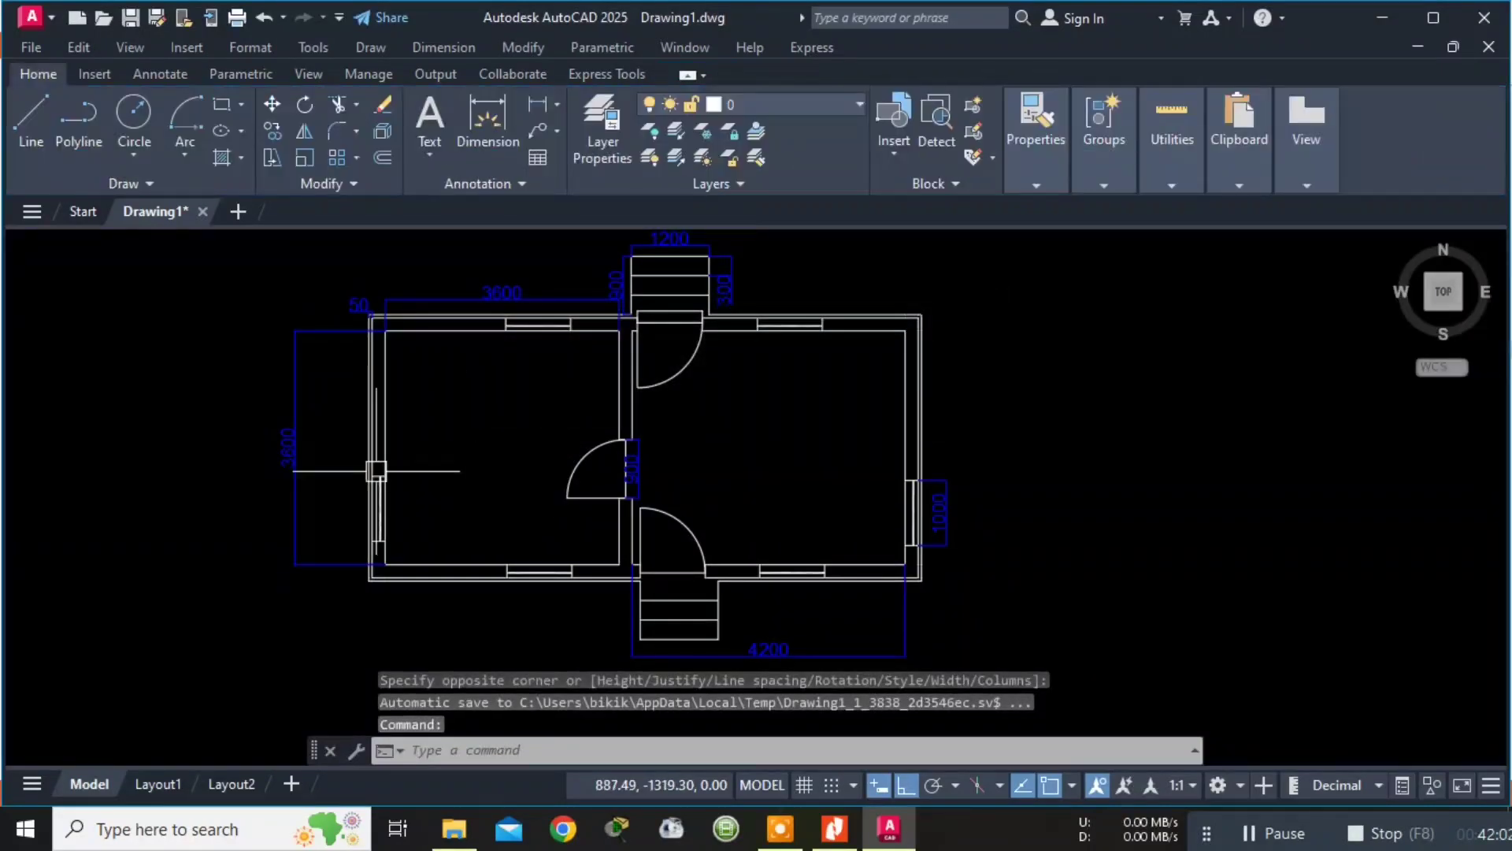
Match the left room's blue height dimension properties onto the tiny BED ROOM label.
{"action": "scroll", "coordinate": [472, 504], "scroll_direction": "up", "scroll_amount": 6}
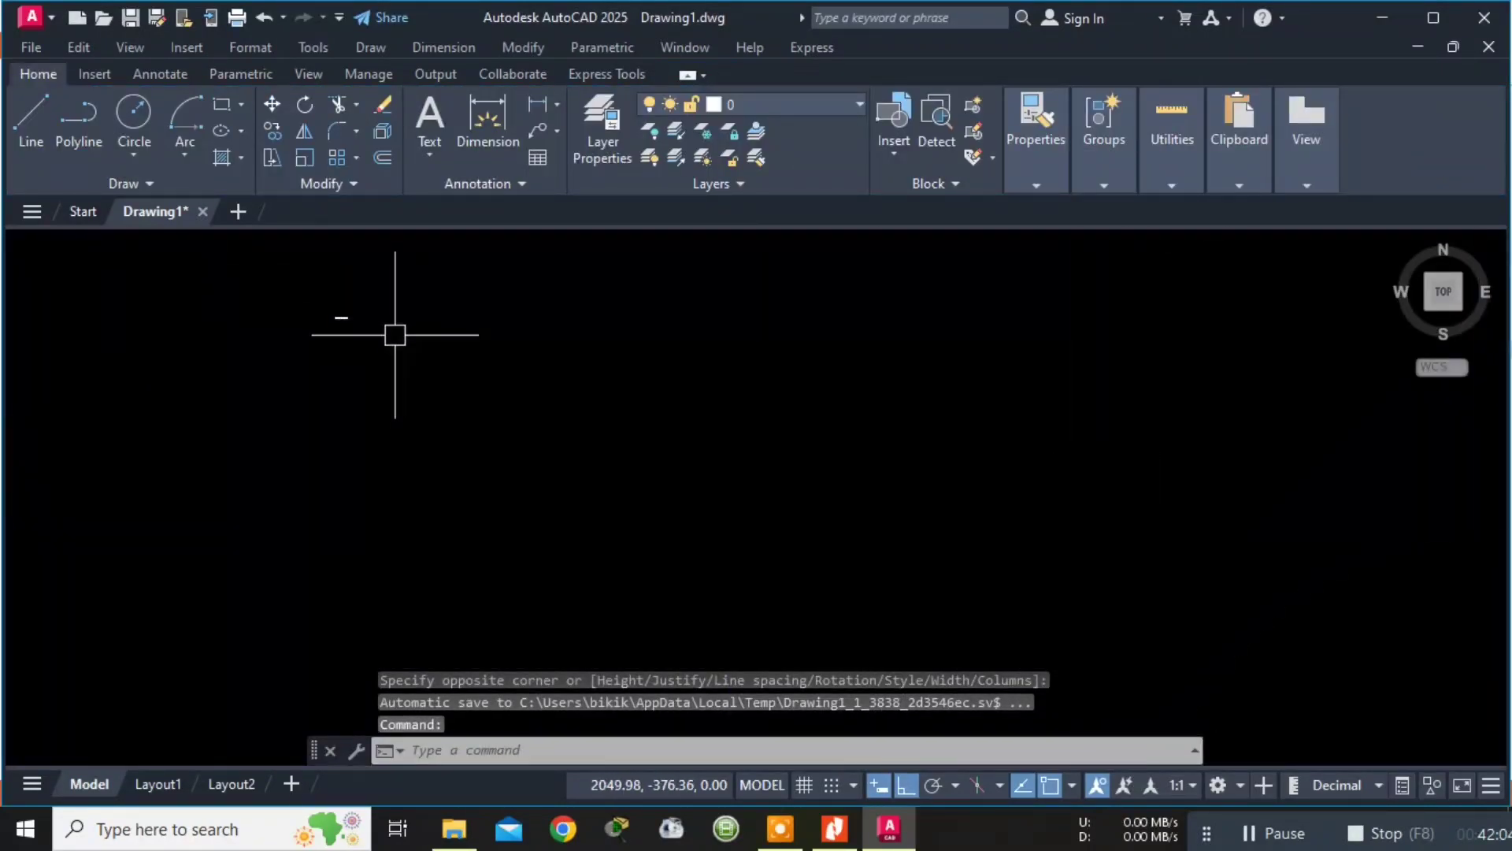
{"action": "scroll", "coordinate": [439, 331], "scroll_direction": "down", "scroll_amount": 6}
{"action": "scroll", "coordinate": [439, 331], "scroll_direction": "up", "scroll_amount": 3}
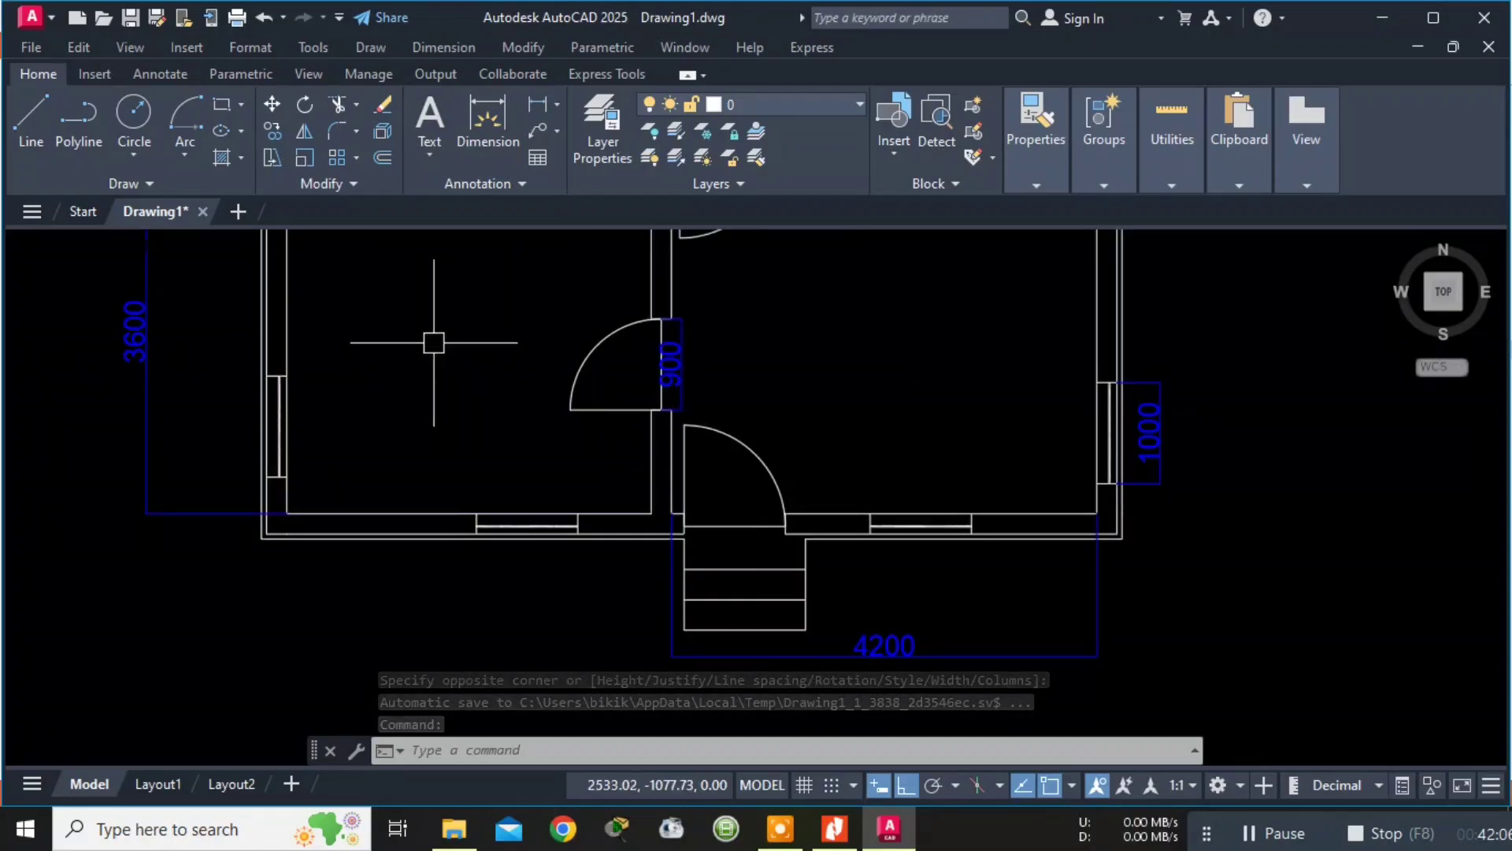
{"action": "scroll", "coordinate": [377, 289], "scroll_direction": "up", "scroll_amount": 3}
{"action": "scroll", "coordinate": [270, 283], "scroll_direction": "down", "scroll_amount": 2}
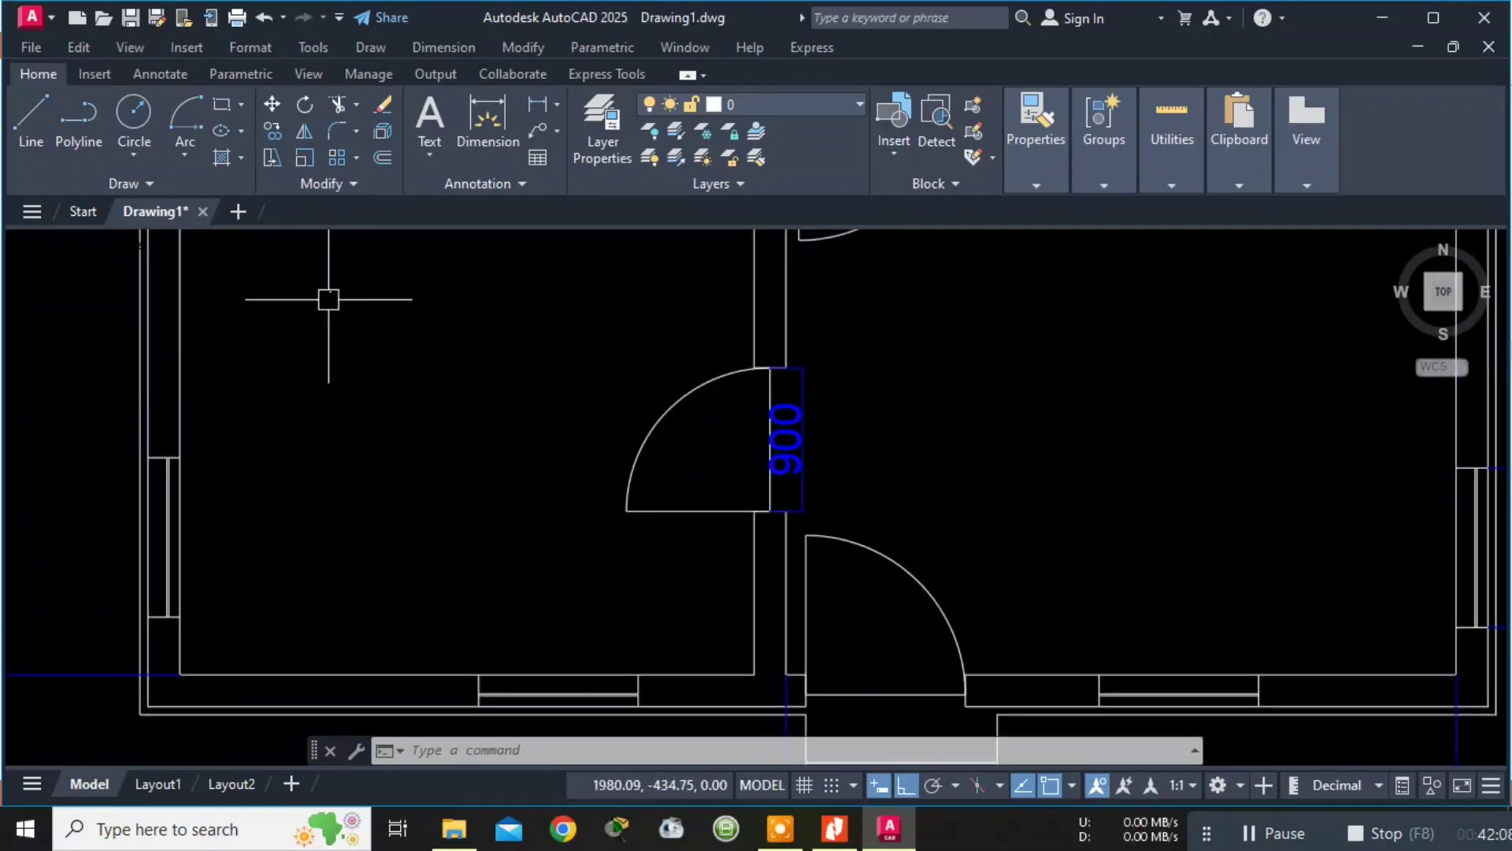
{"action": "scroll", "coordinate": [331, 303], "scroll_direction": "up", "scroll_amount": 4}
{"action": "scroll", "coordinate": [507, 345], "scroll_direction": "down", "scroll_amount": 5}
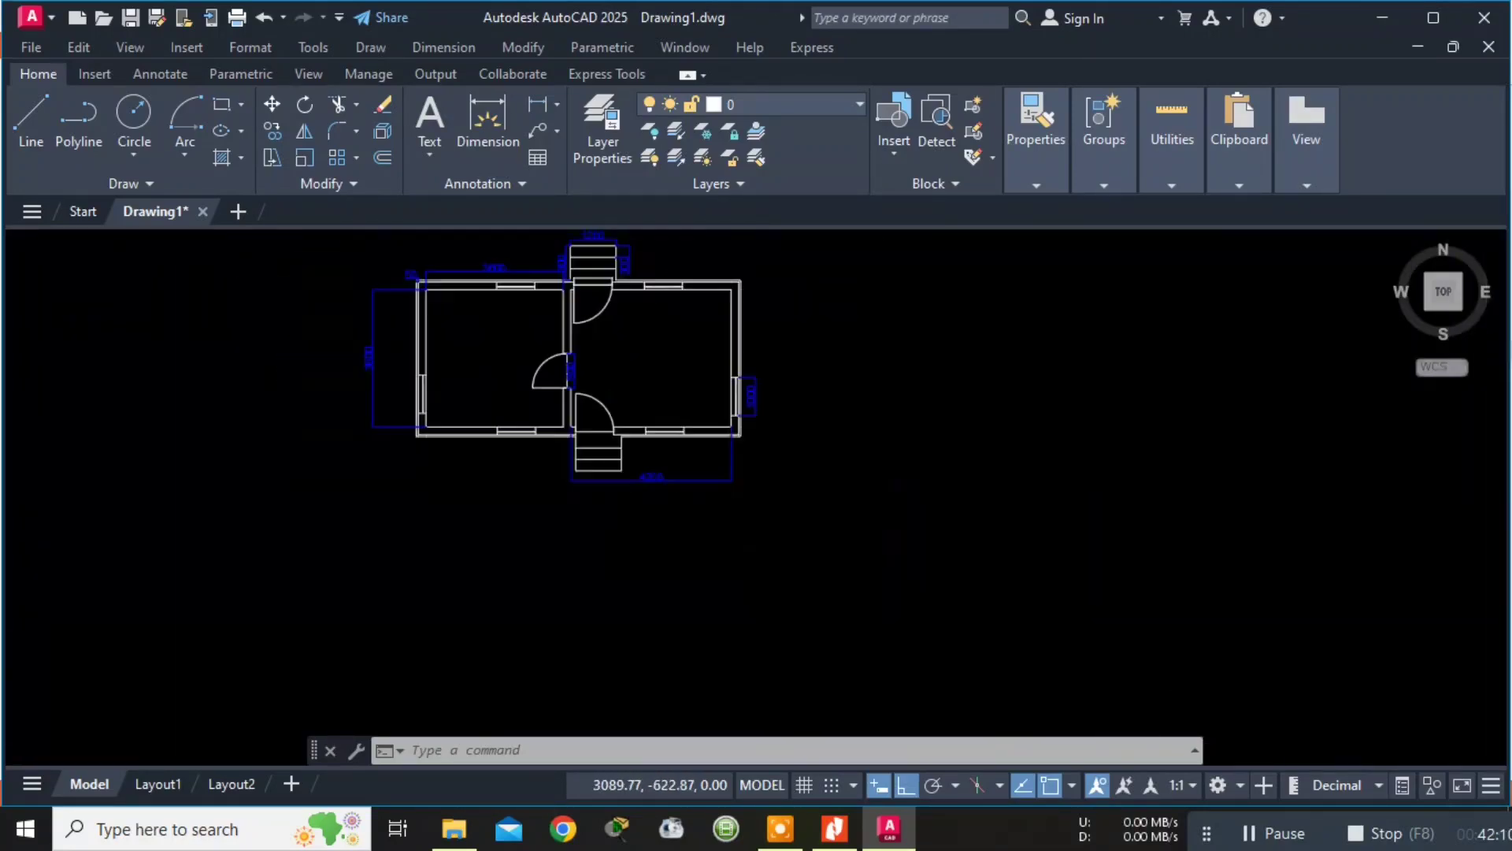
{"action": "scroll", "coordinate": [507, 346], "scroll_direction": "up", "scroll_amount": 2}
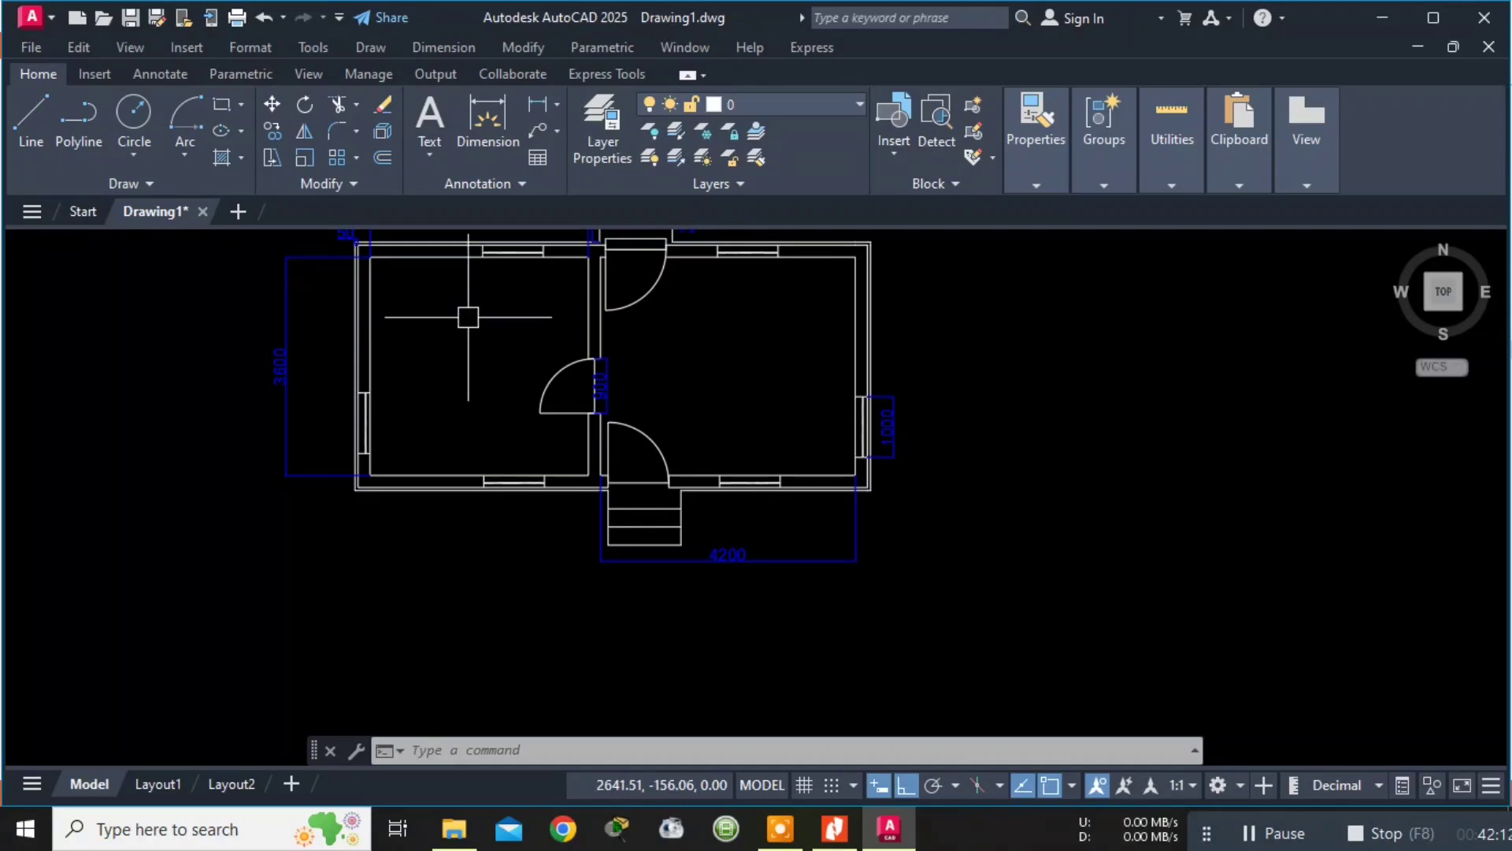
{"action": "type", "text": "ma"}
{"action": "key", "text": "Return"}
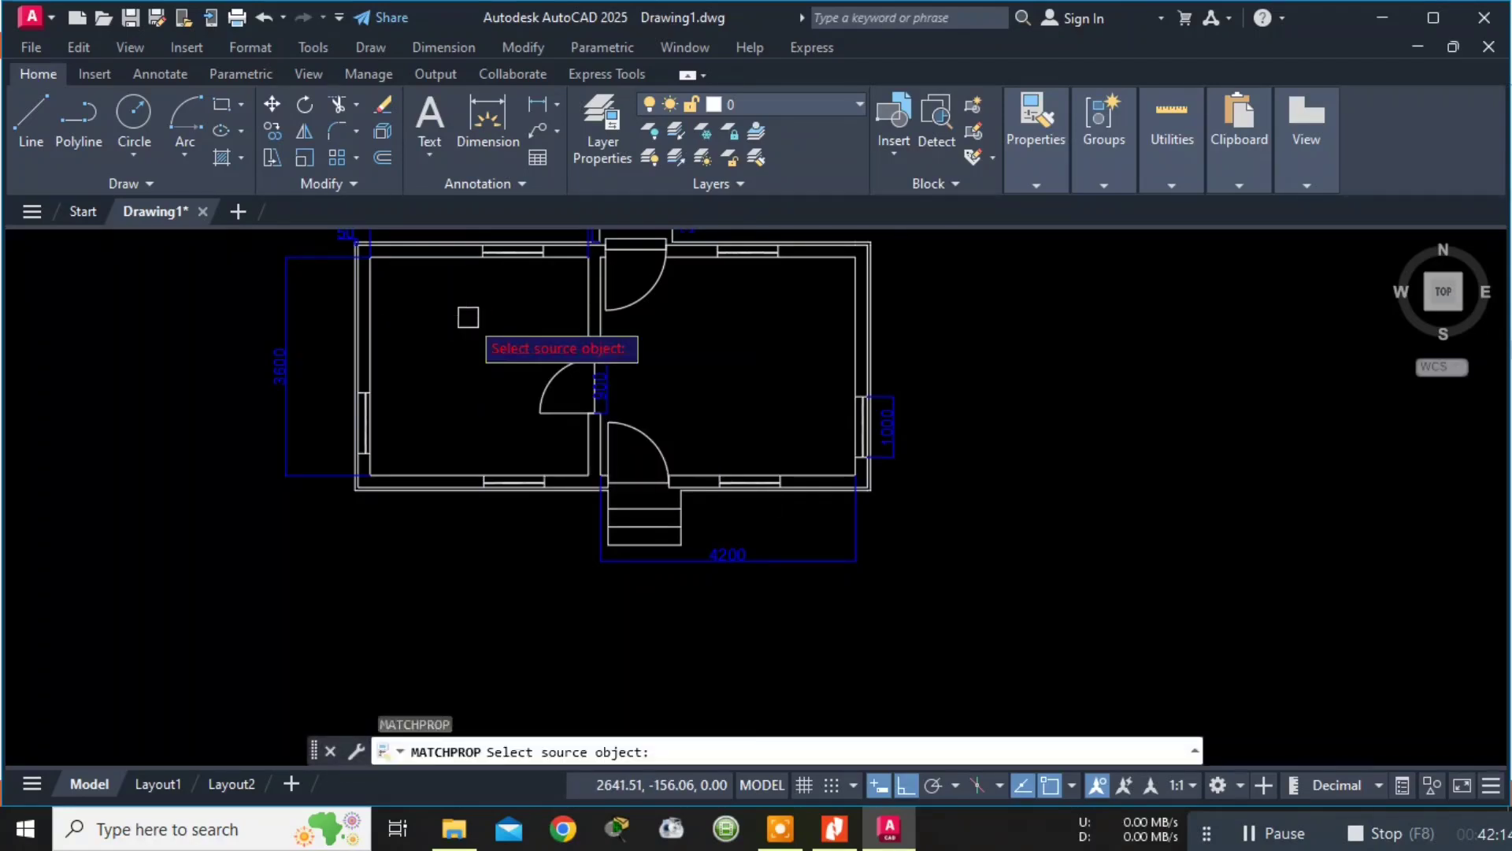
{"action": "left_click", "coordinate": [288, 367]}
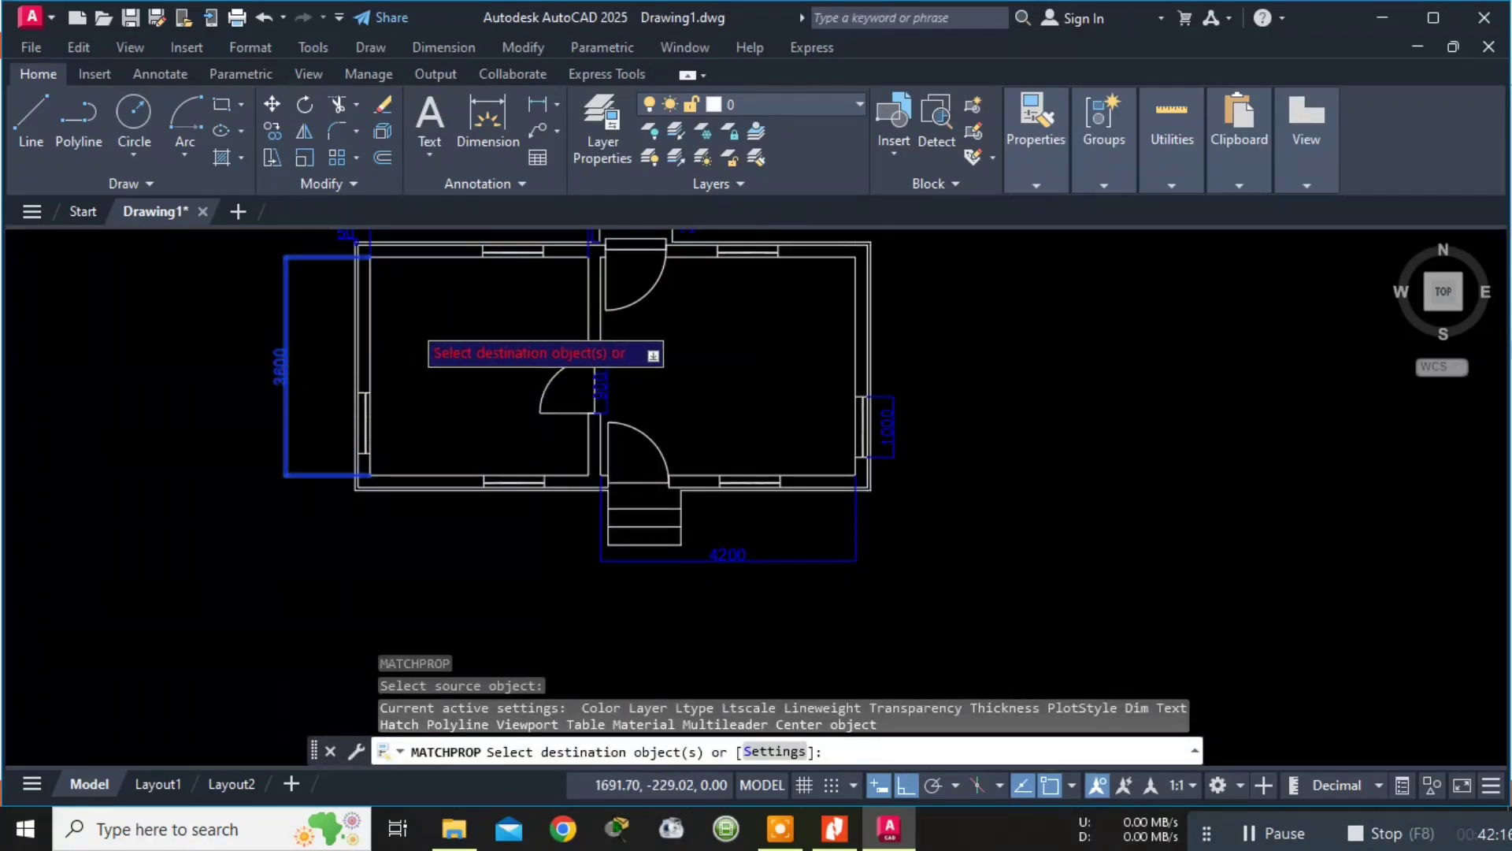
{"action": "scroll", "coordinate": [415, 322], "scroll_direction": "up", "scroll_amount": 6}
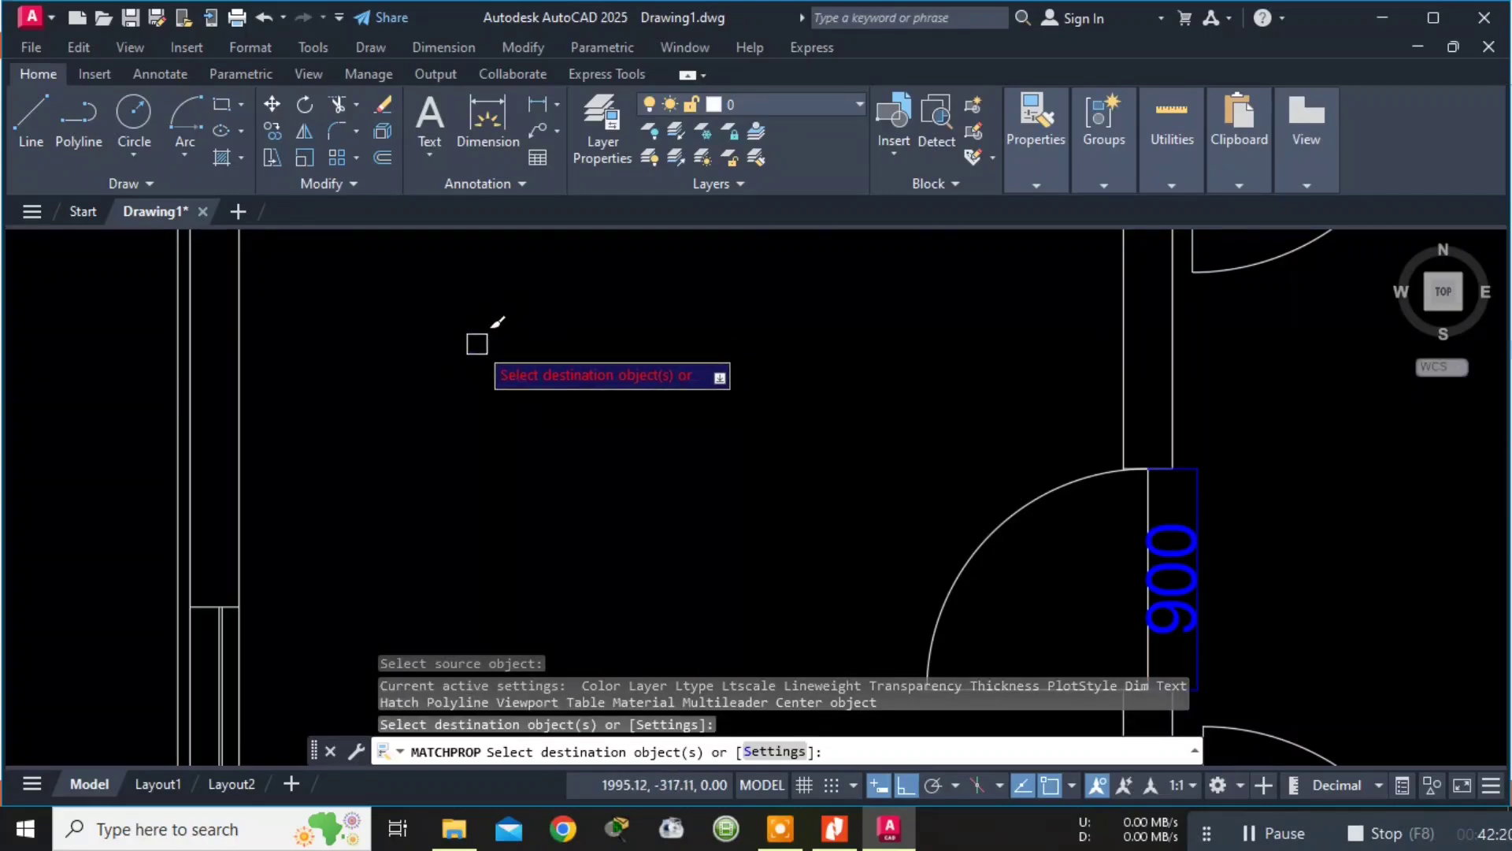
{"action": "left_click", "coordinate": [464, 350]}
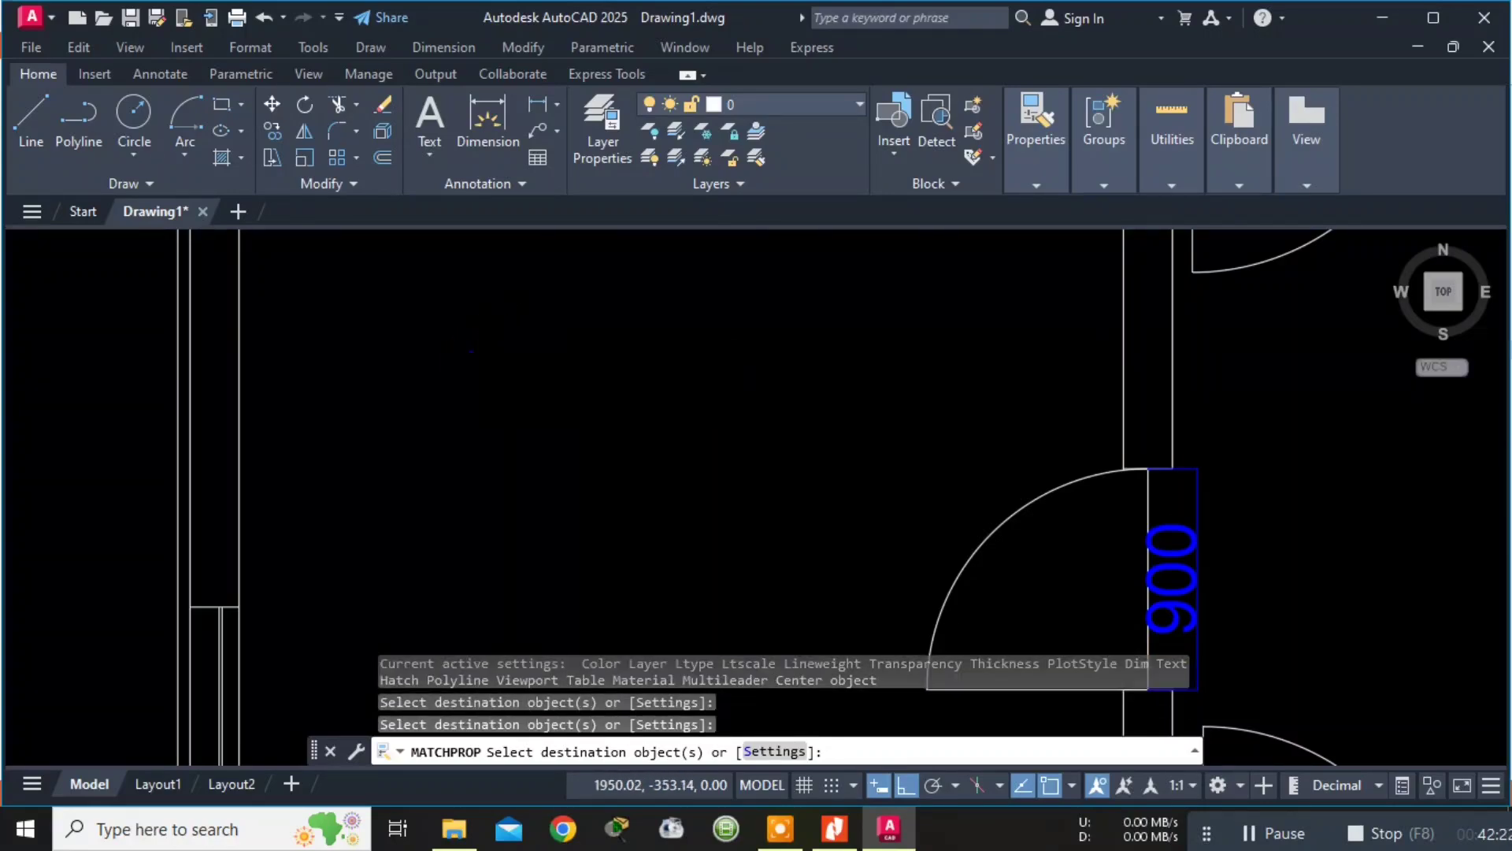
{"action": "key", "text": "Return"}
{"action": "scroll", "coordinate": [542, 338], "scroll_direction": "down", "scroll_amount": 5}
{"action": "key", "text": "Escape"}
{"action": "key", "text": "Escape"}
{"action": "key", "text": "Escape"}
Set the BED ROOM label's text height to 250 in its properties.
{"action": "scroll", "coordinate": [516, 337], "scroll_direction": "up", "scroll_amount": 7}
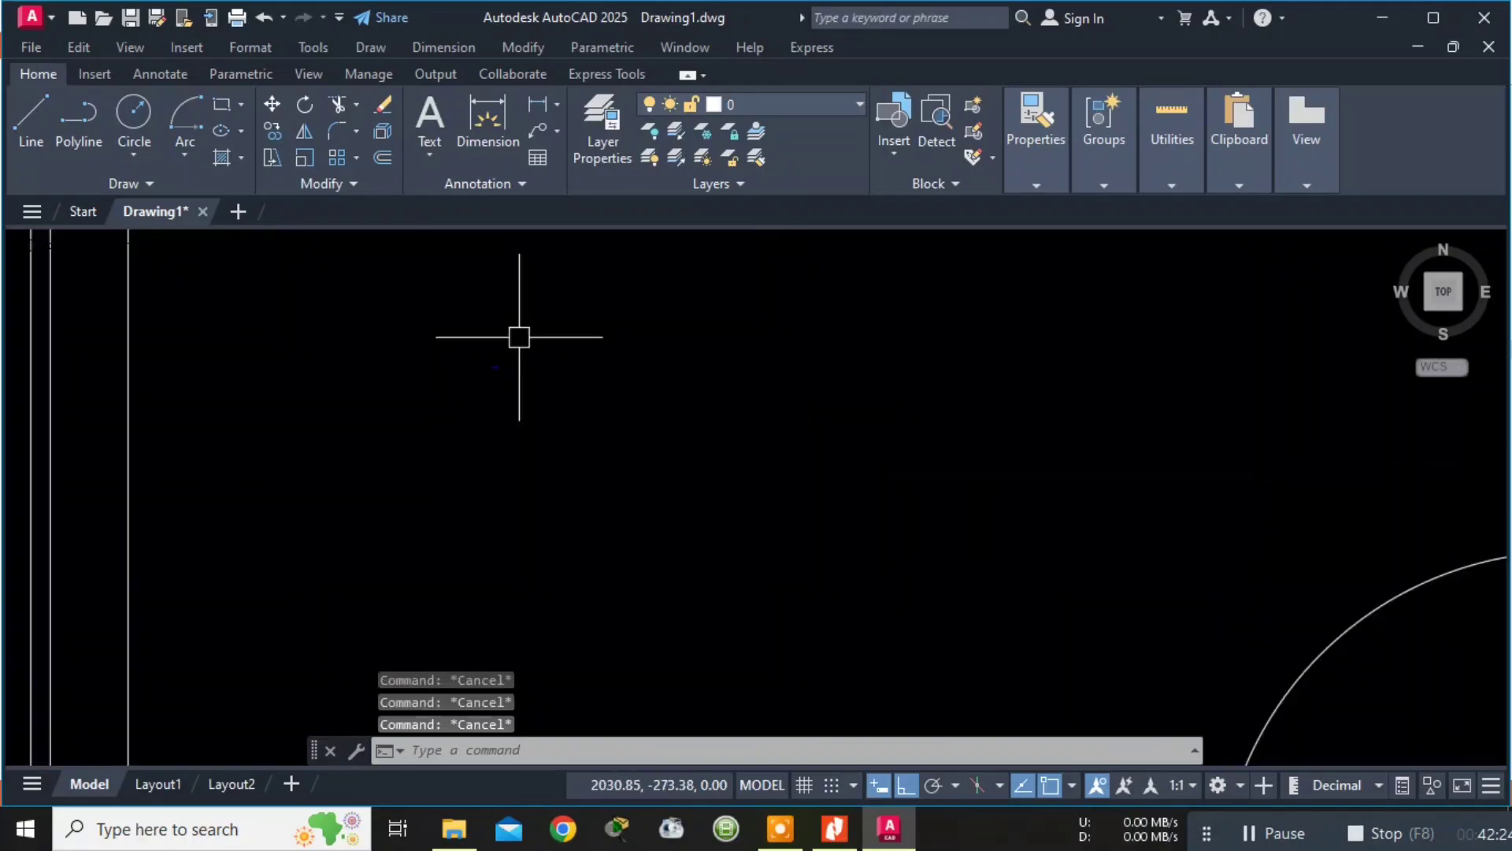
{"action": "scroll", "coordinate": [460, 440], "scroll_direction": "up", "scroll_amount": 3}
{"action": "middle_click_drag", "start_coordinate": [468, 430], "coordinate": [847, 270]}
{"action": "scroll", "coordinate": [847, 269], "scroll_direction": "up", "scroll_amount": 1}
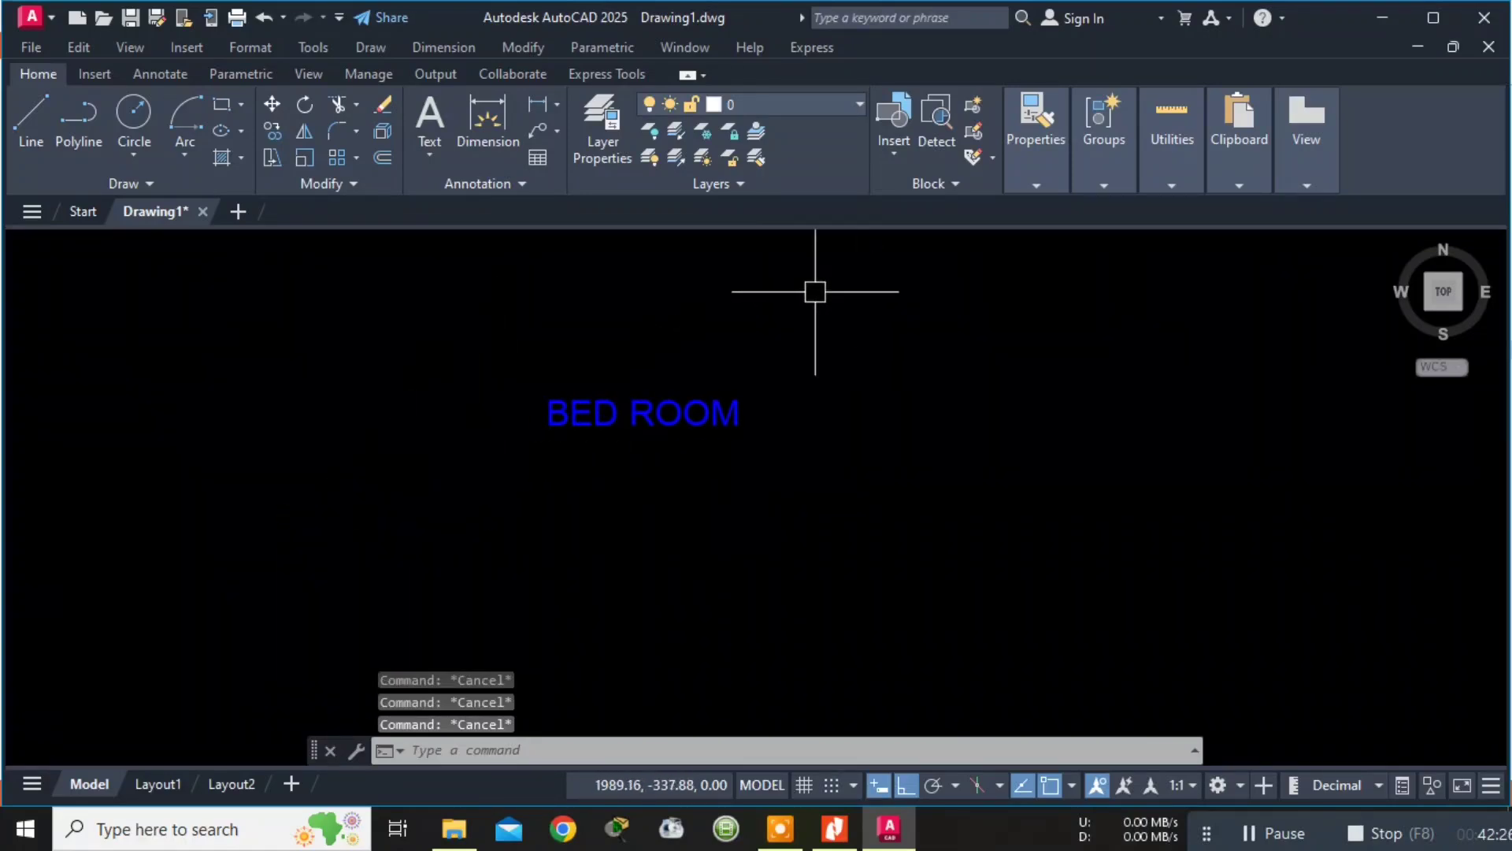
{"action": "left_click", "coordinate": [641, 415]}
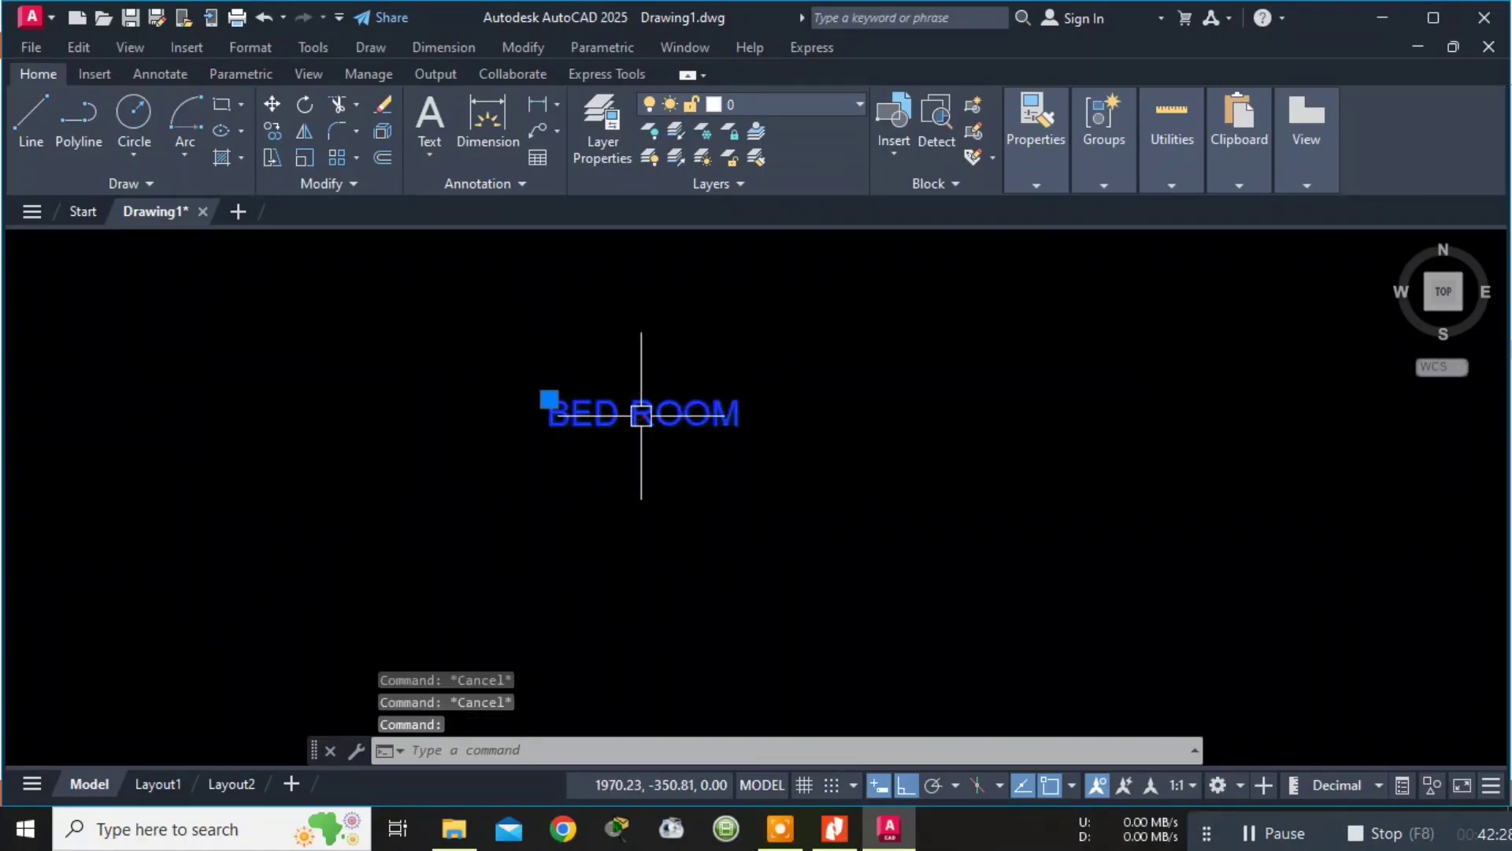
{"action": "right_click", "coordinate": [550, 399]}
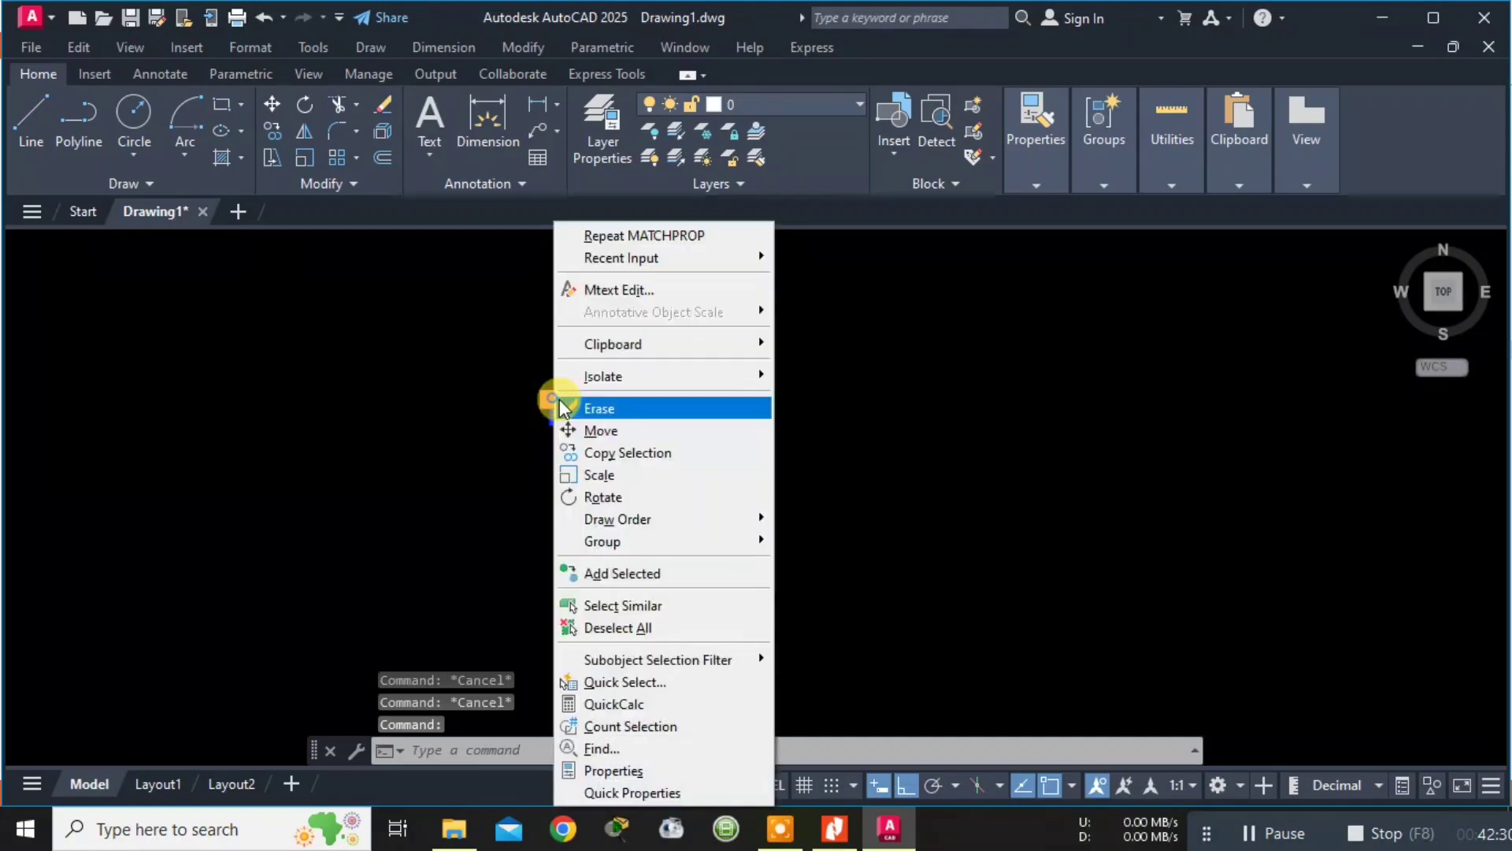
{"action": "left_click", "coordinate": [635, 771]}
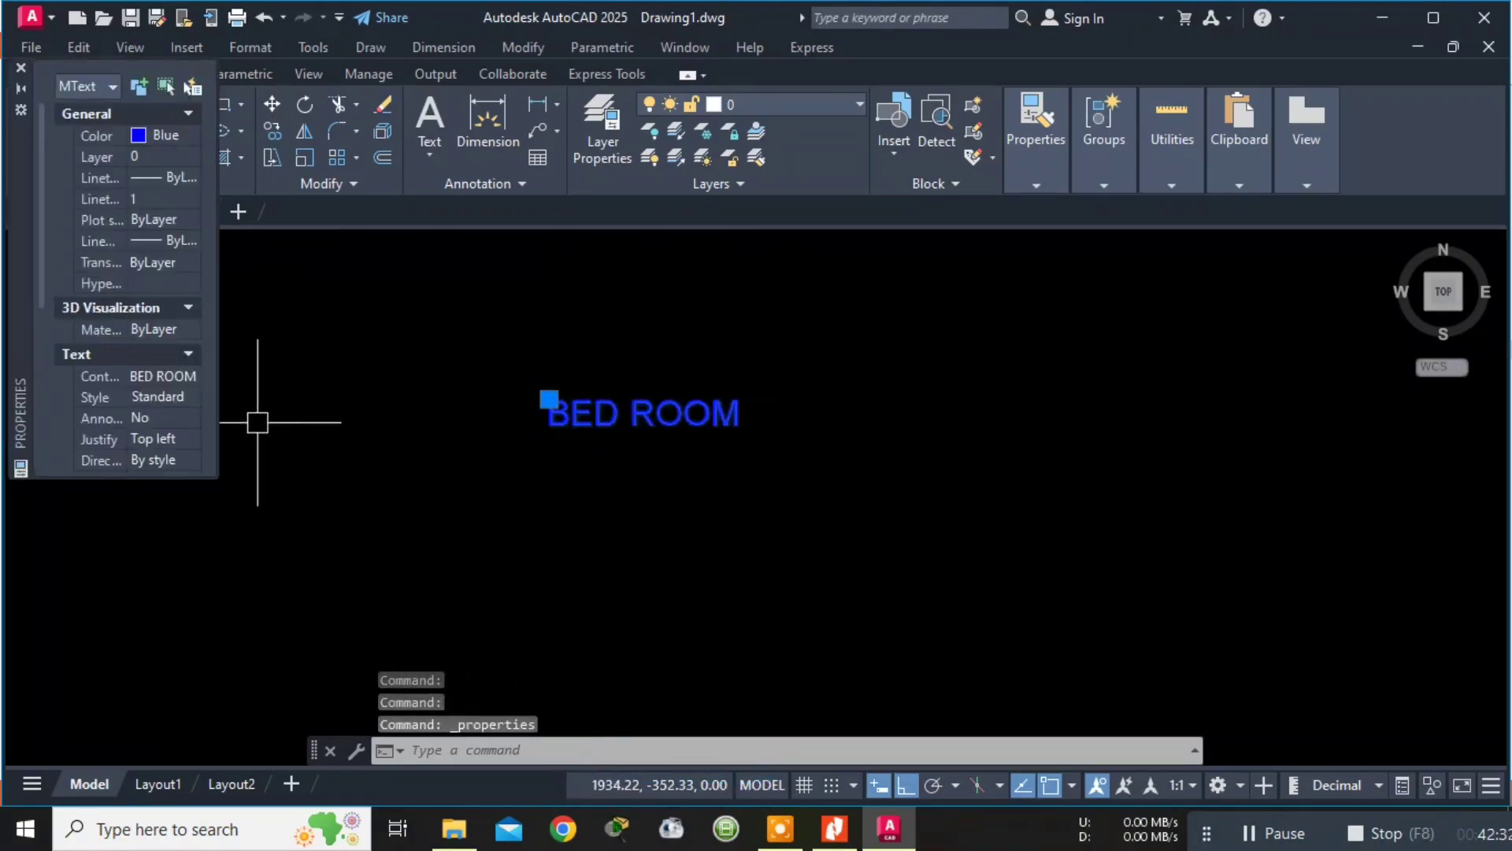
{"action": "scroll", "coordinate": [138, 375], "scroll_direction": "down", "scroll_amount": 3}
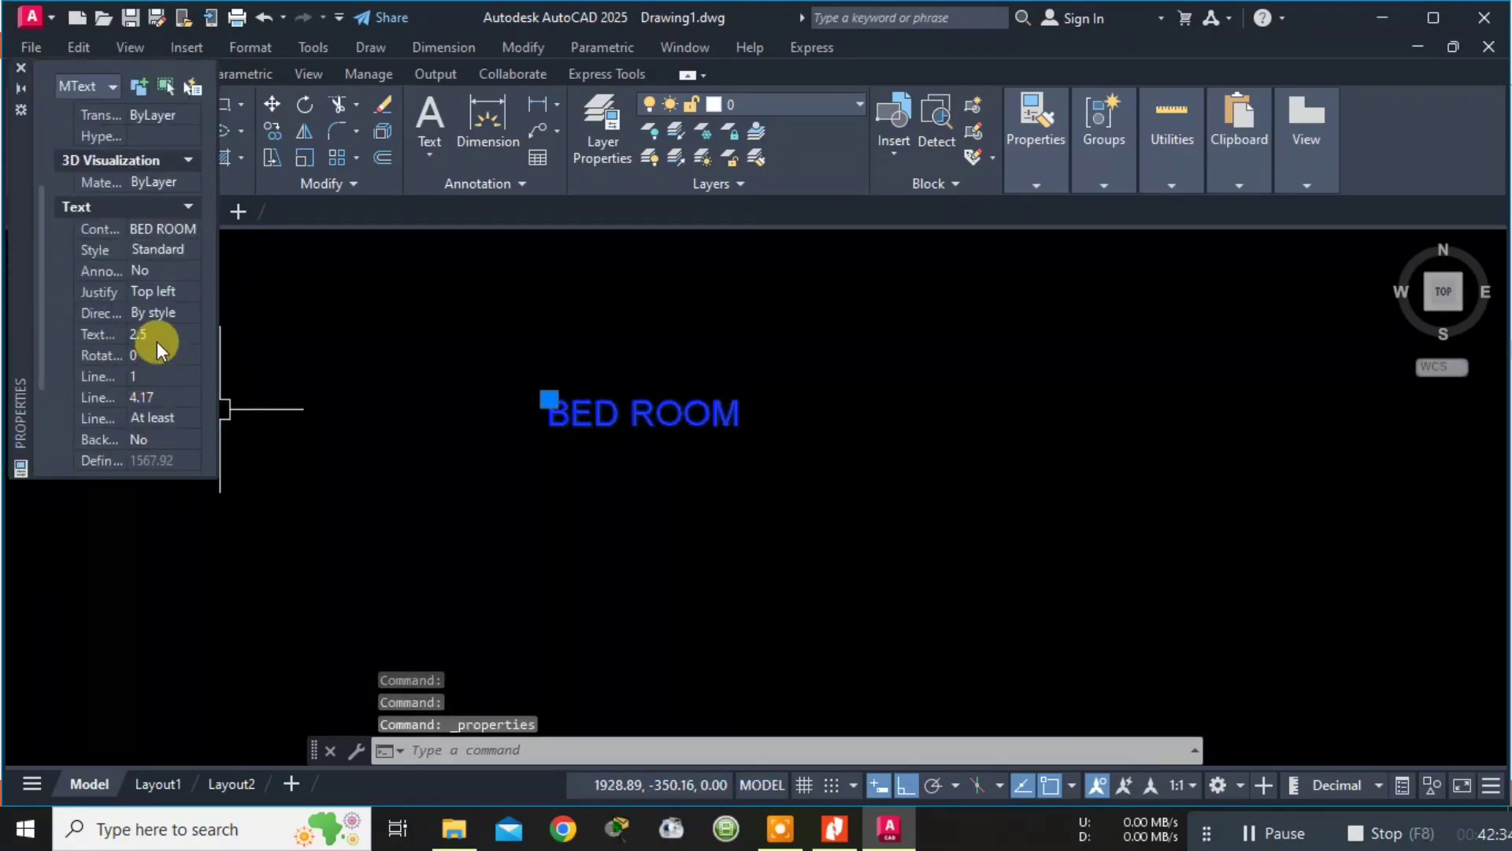
{"action": "left_click", "coordinate": [155, 334]}
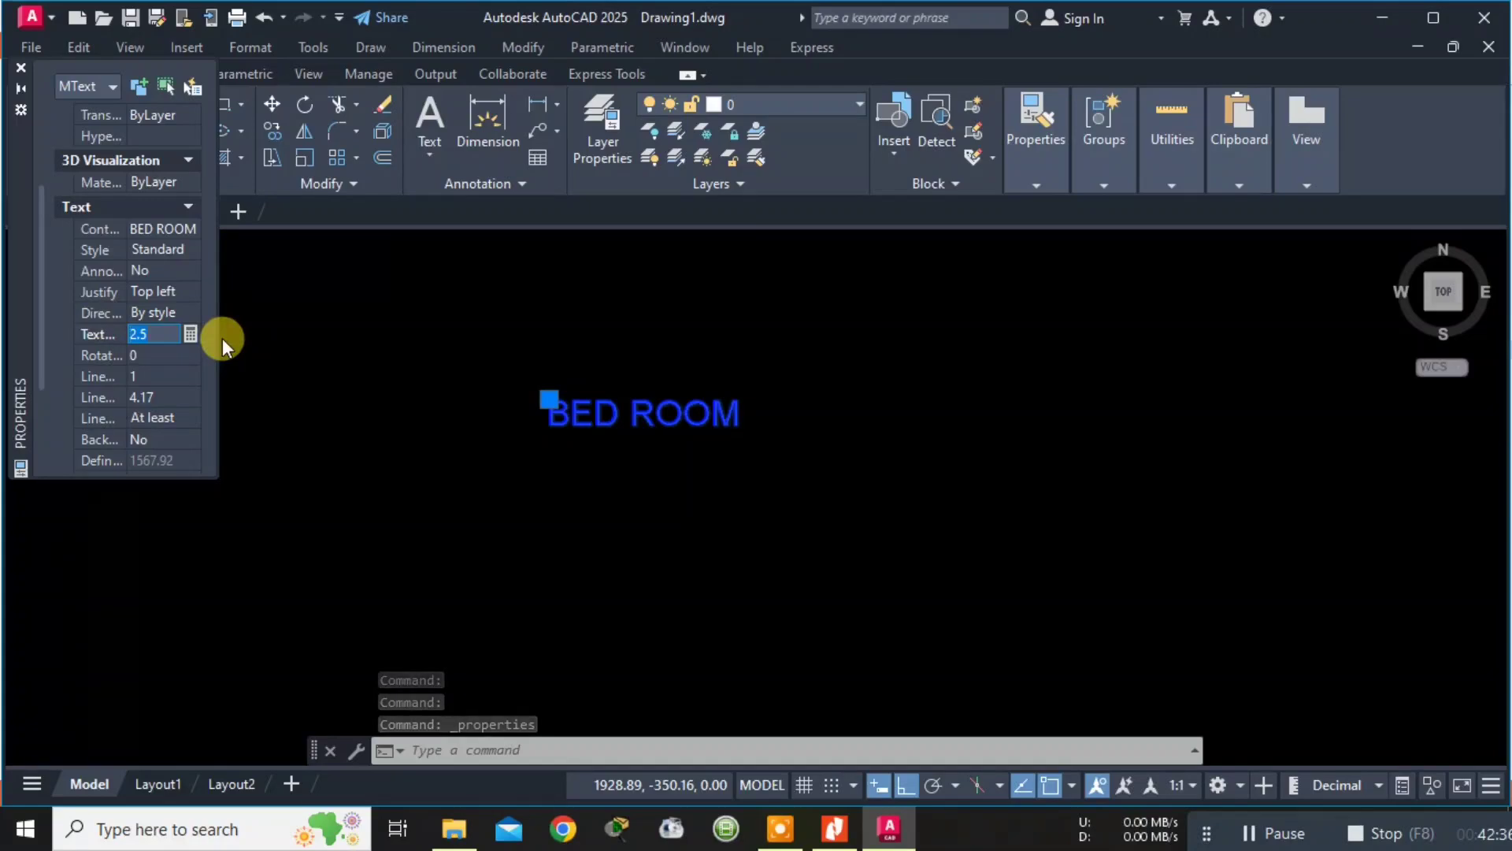
{"action": "type", "text": "250"}
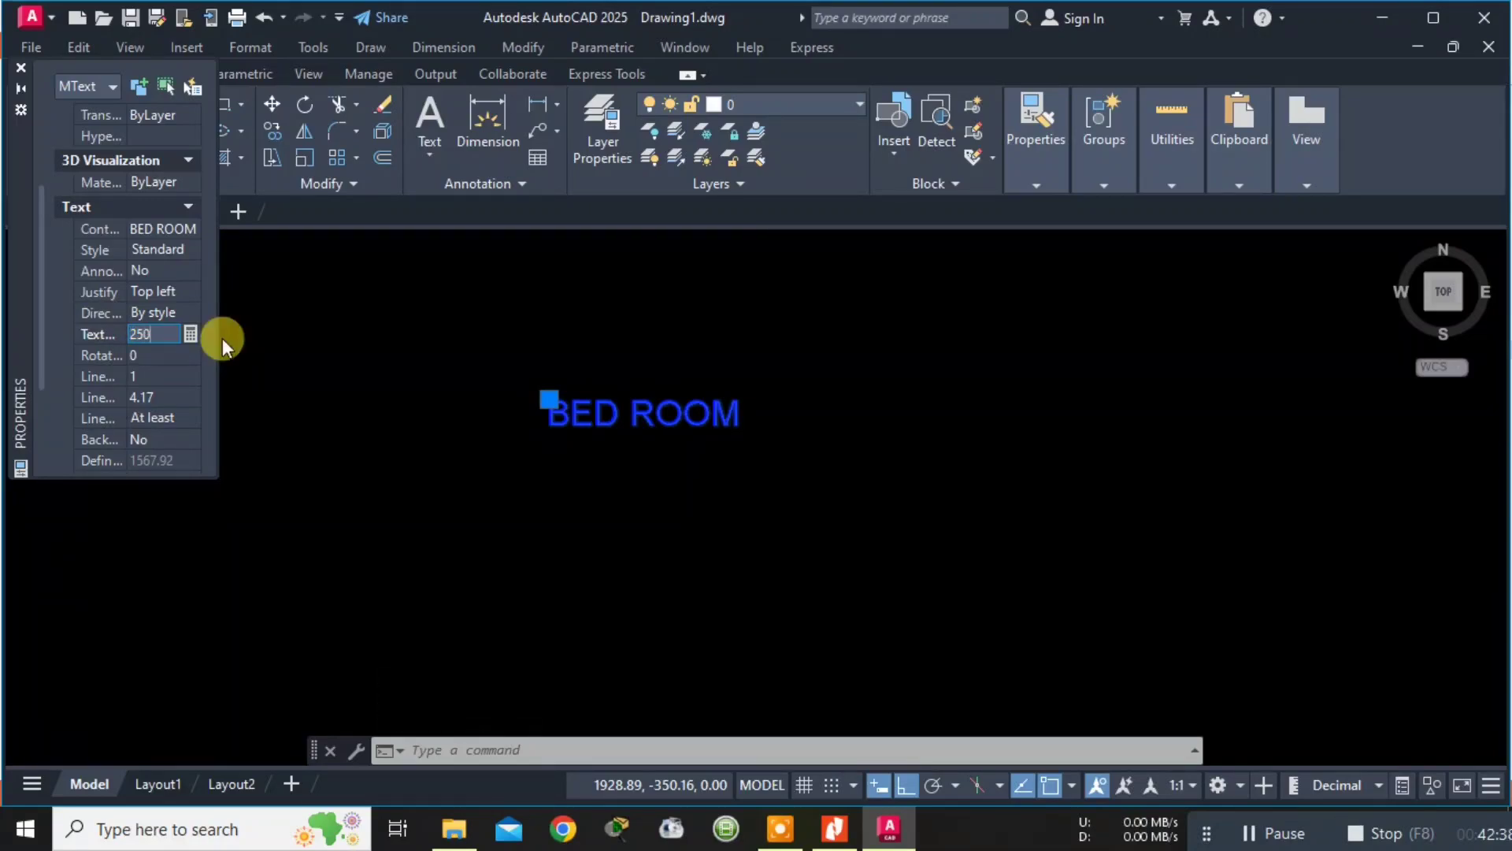
{"action": "key", "text": "Return"}
{"action": "scroll", "coordinate": [381, 347], "scroll_direction": "down", "scroll_amount": 10}
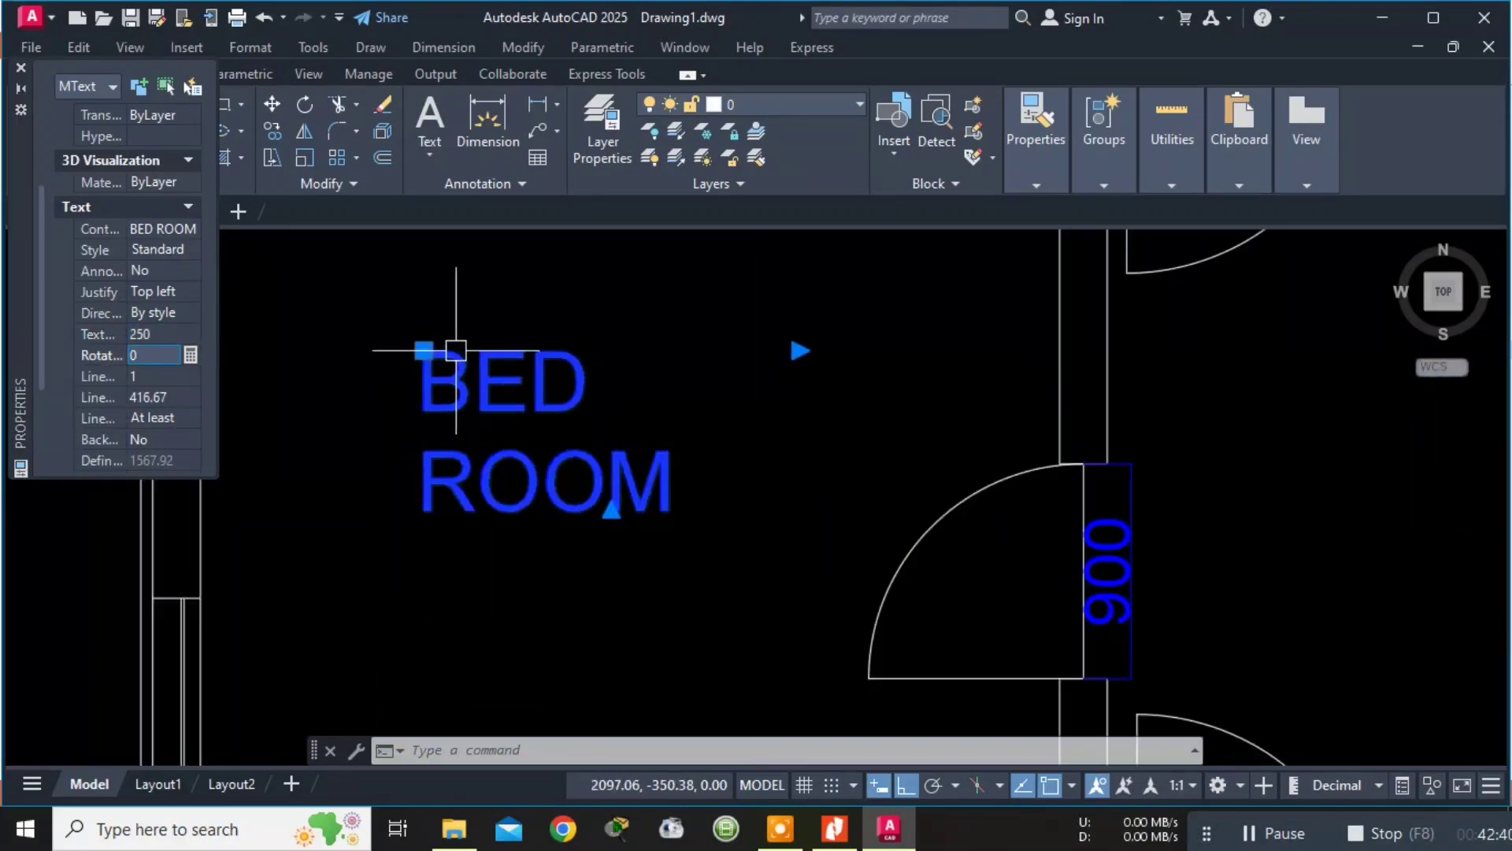
{"action": "key", "text": "Escape"}
{"action": "left_click", "coordinate": [35, 109]}
{"action": "left_click", "coordinate": [21, 69]}
Move the BED ROOM label straight down about 675 units within the left room.
{"action": "scroll", "coordinate": [681, 359], "scroll_direction": "down", "scroll_amount": 5}
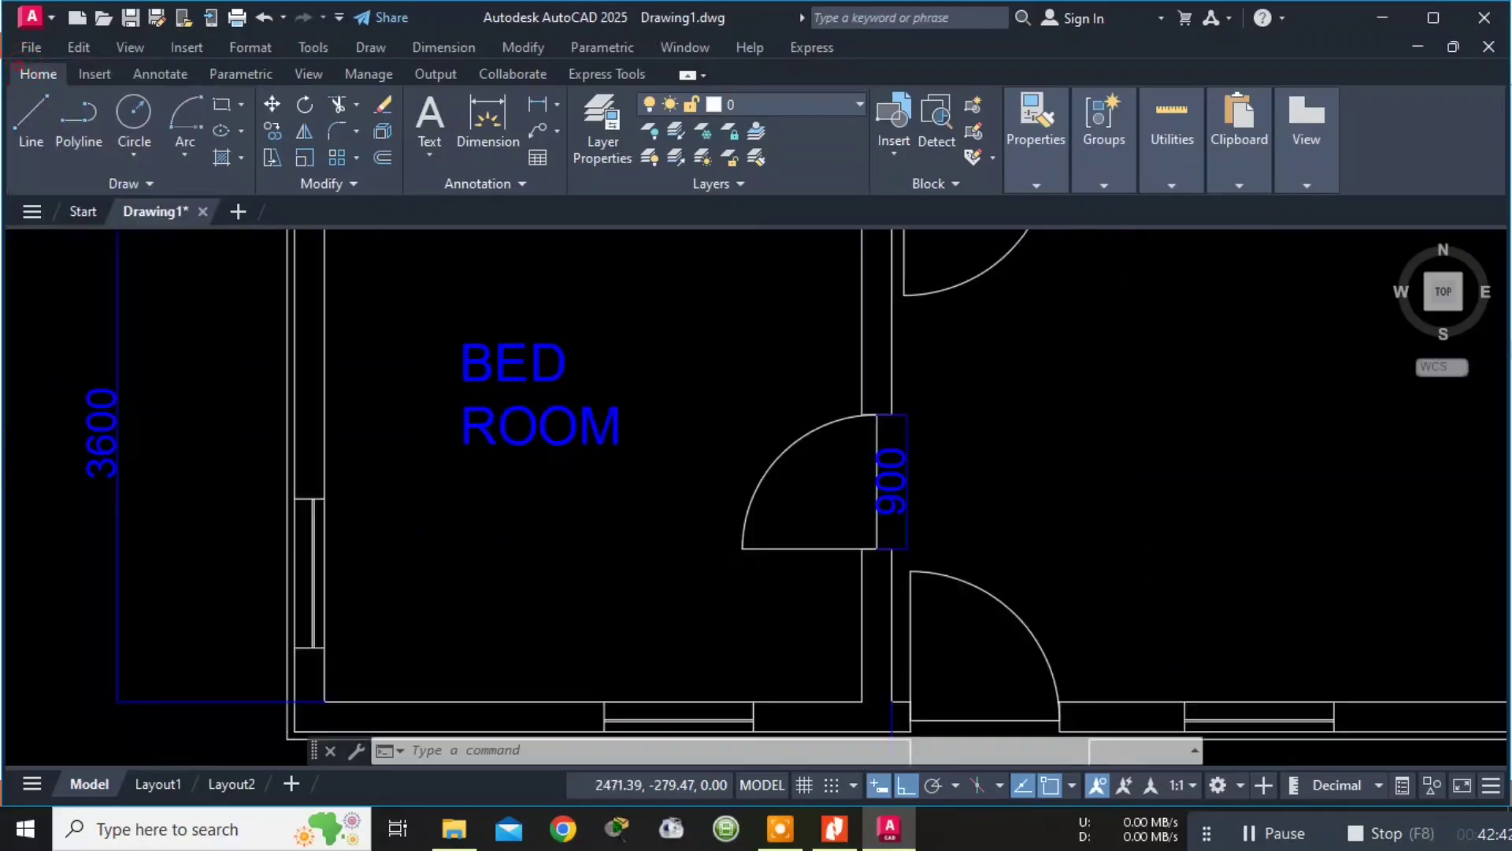
{"action": "key", "text": "alt+Tab"}
{"action": "key", "text": "alt+Tab"}
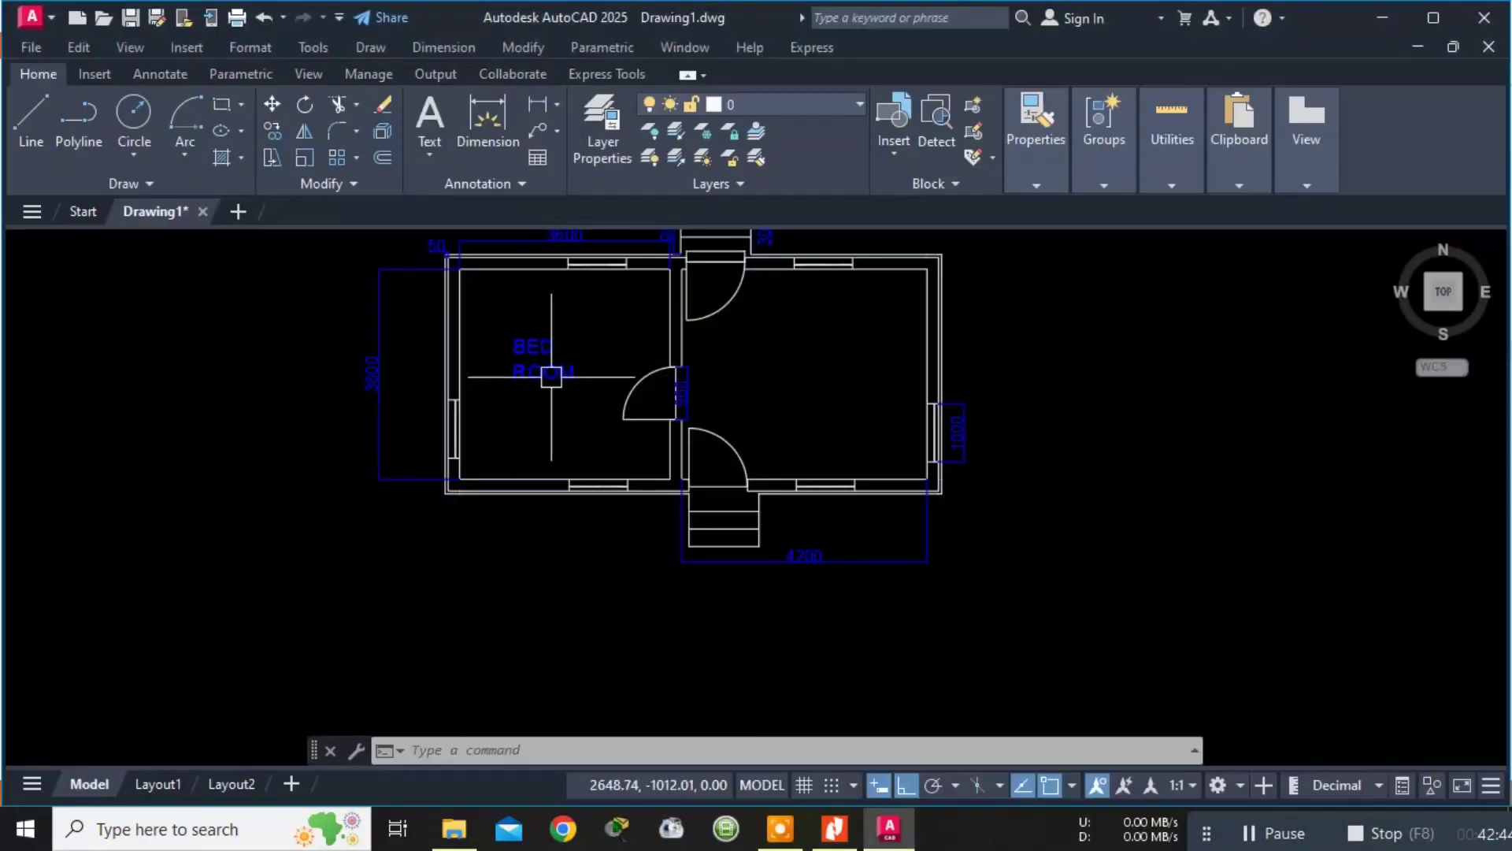
{"action": "left_click", "coordinate": [526, 347]}
{"action": "left_click", "coordinate": [514, 339]}
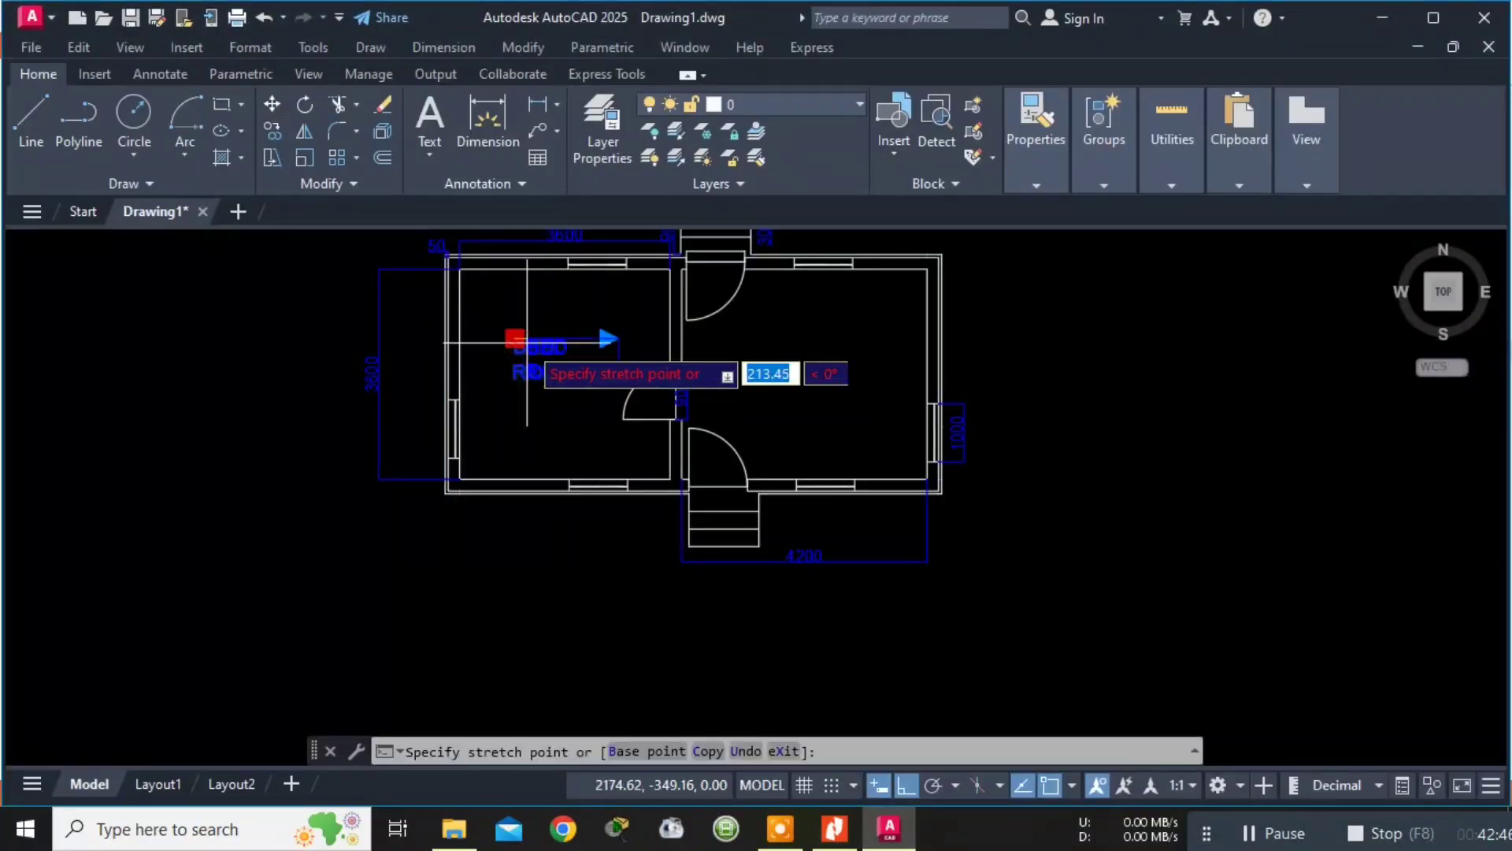
{"action": "right_click", "coordinate": [526, 345]}
{"action": "left_click", "coordinate": [497, 391]}
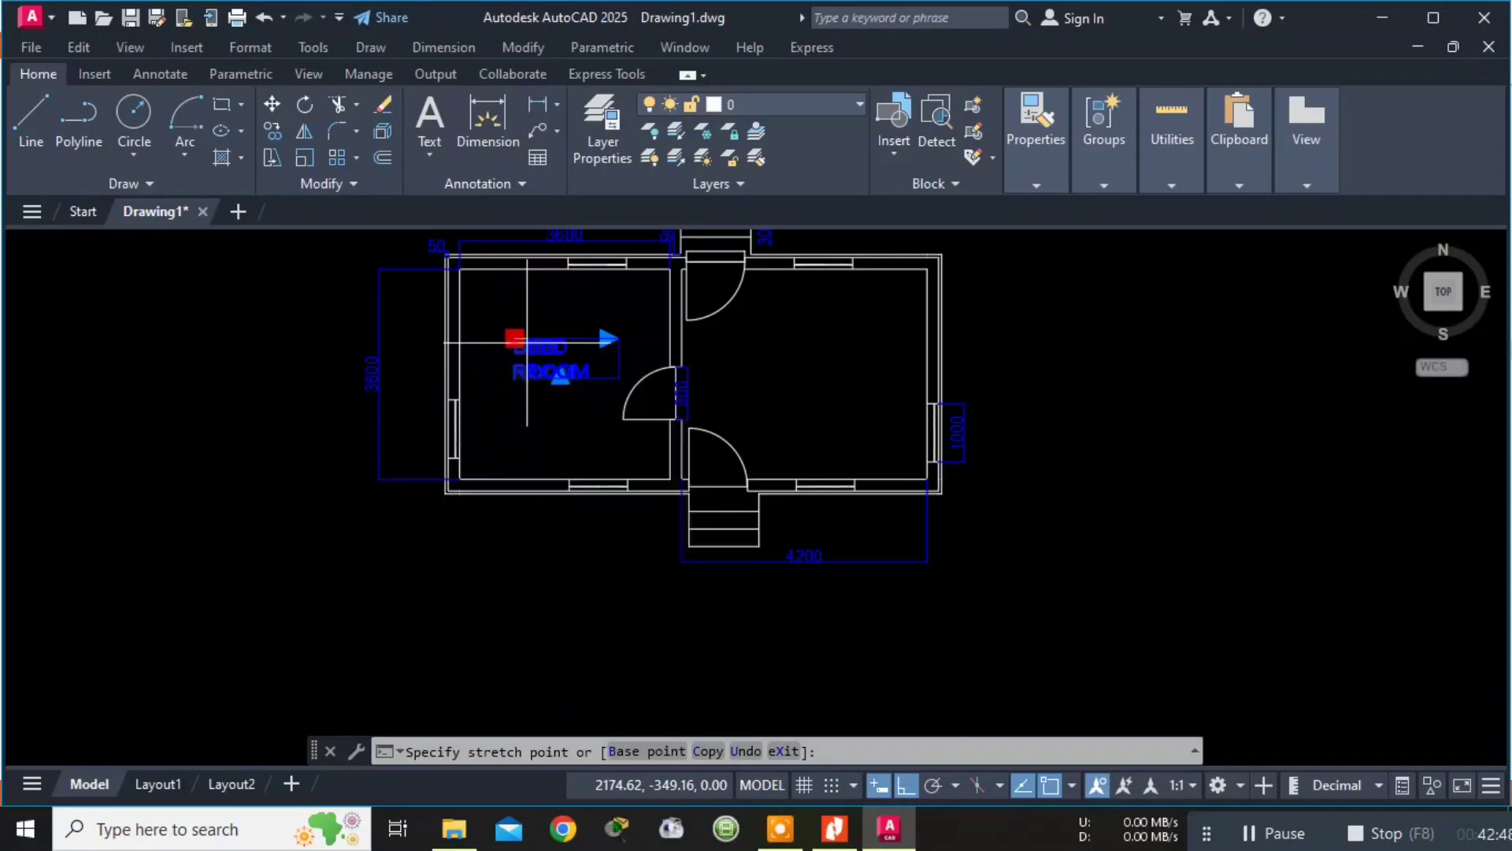
{"action": "left_click", "coordinate": [515, 341]}
{"action": "left_click", "coordinate": [515, 378]}
{"action": "right_click", "coordinate": [515, 378]}
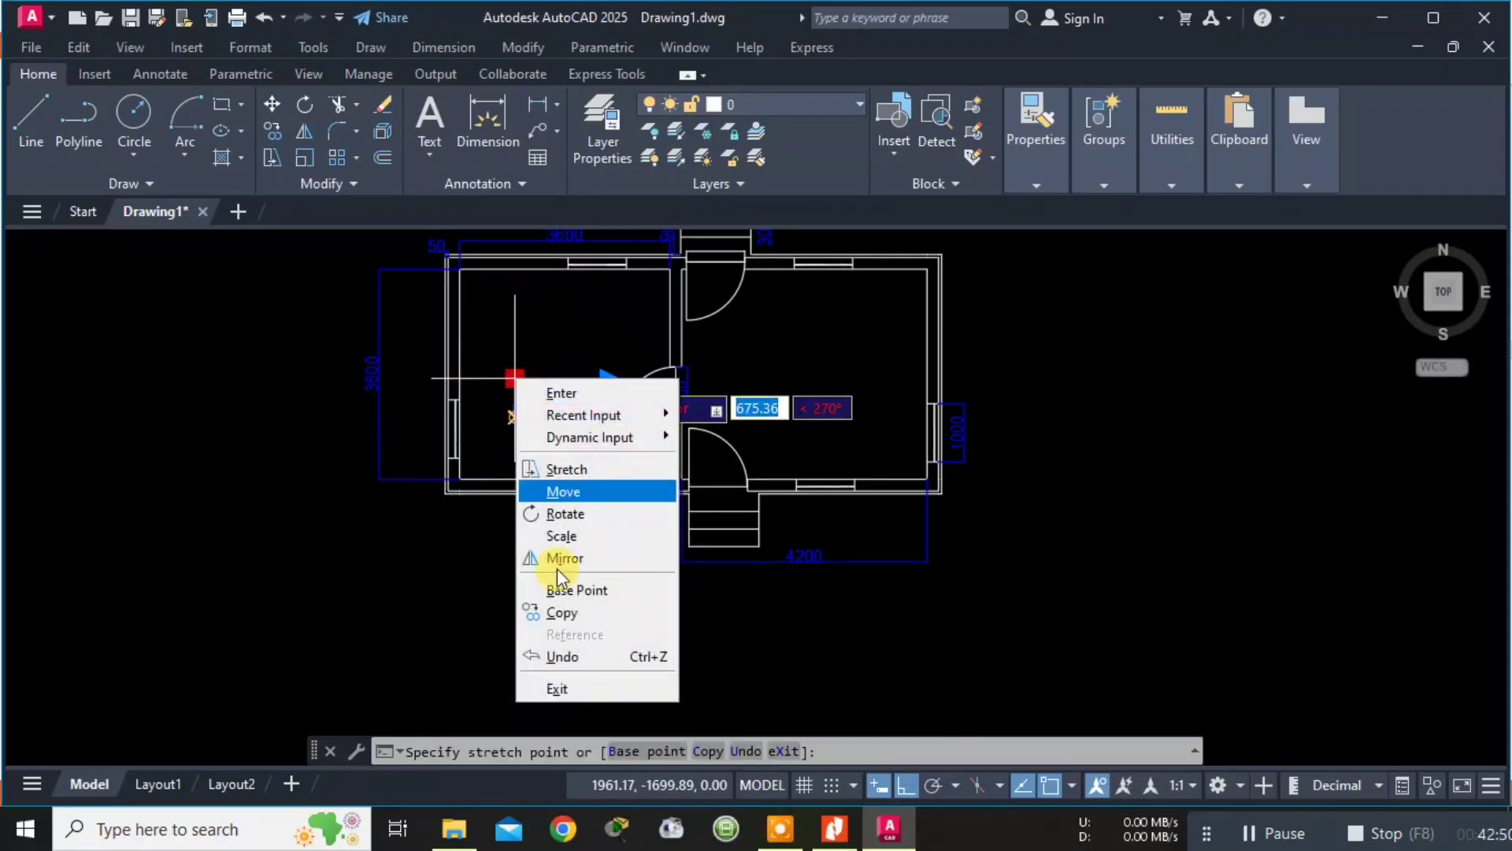
{"action": "key", "text": "Escape"}
{"action": "key", "text": "Escape"}
{"action": "key", "text": "Escape"}
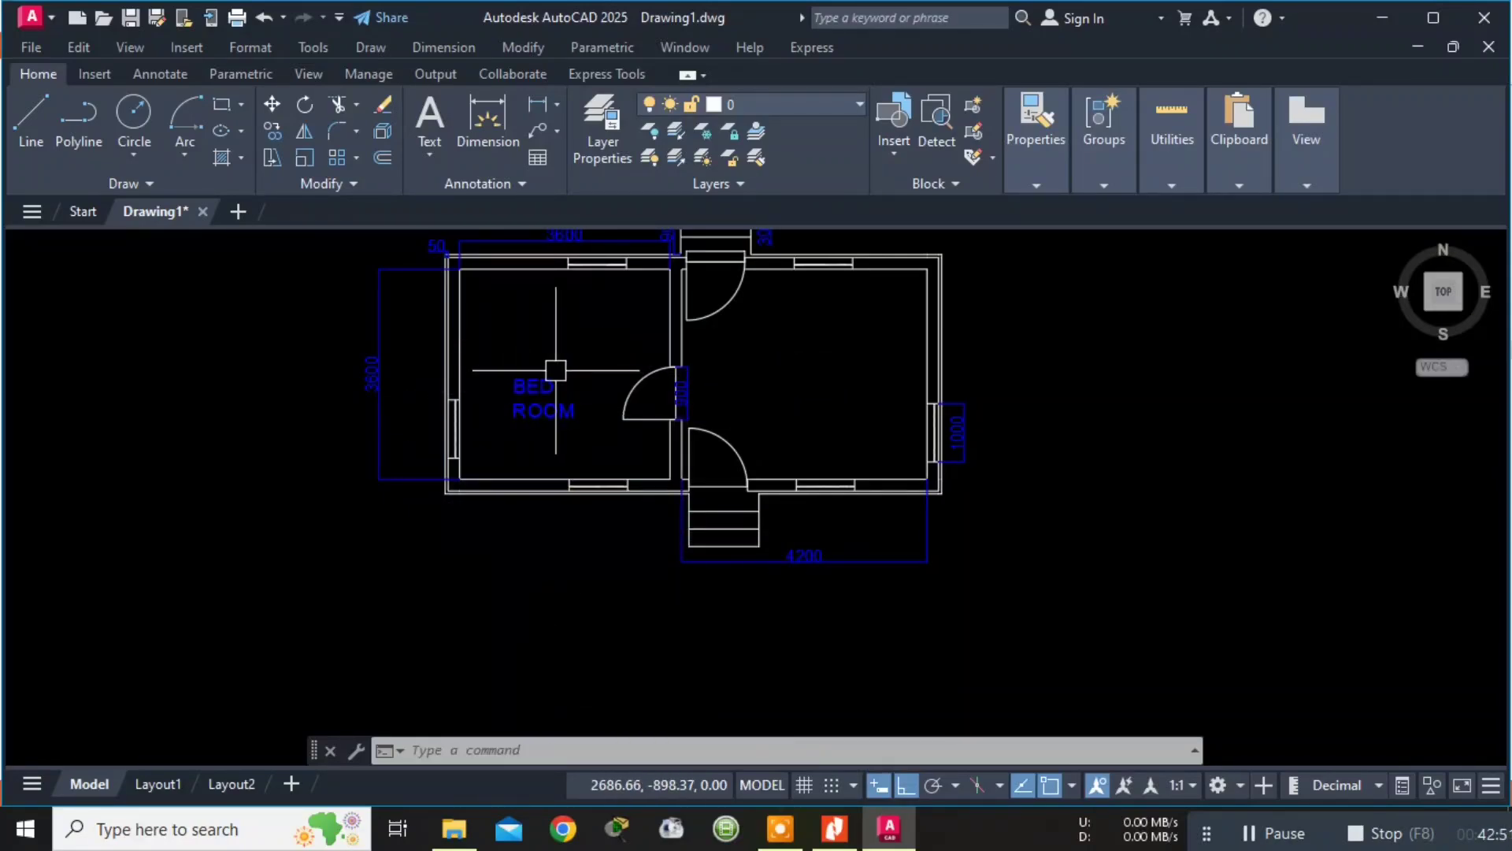
Set the BED ROOM label's color to Red in its properties.
{"action": "left_click", "coordinate": [522, 393]}
{"action": "right_click", "coordinate": [513, 375]}
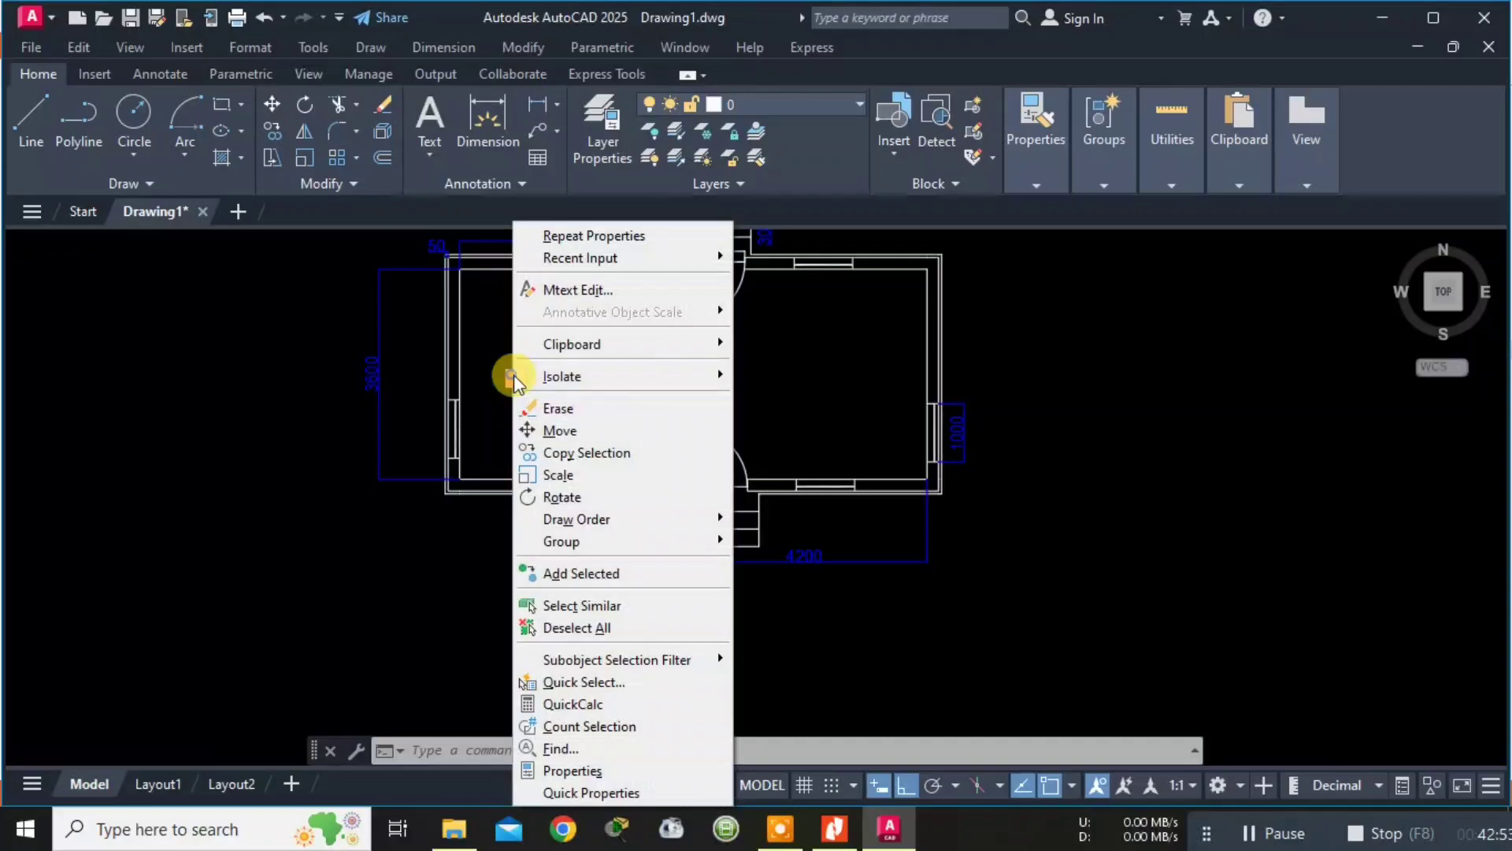
{"action": "left_click", "coordinate": [573, 770]}
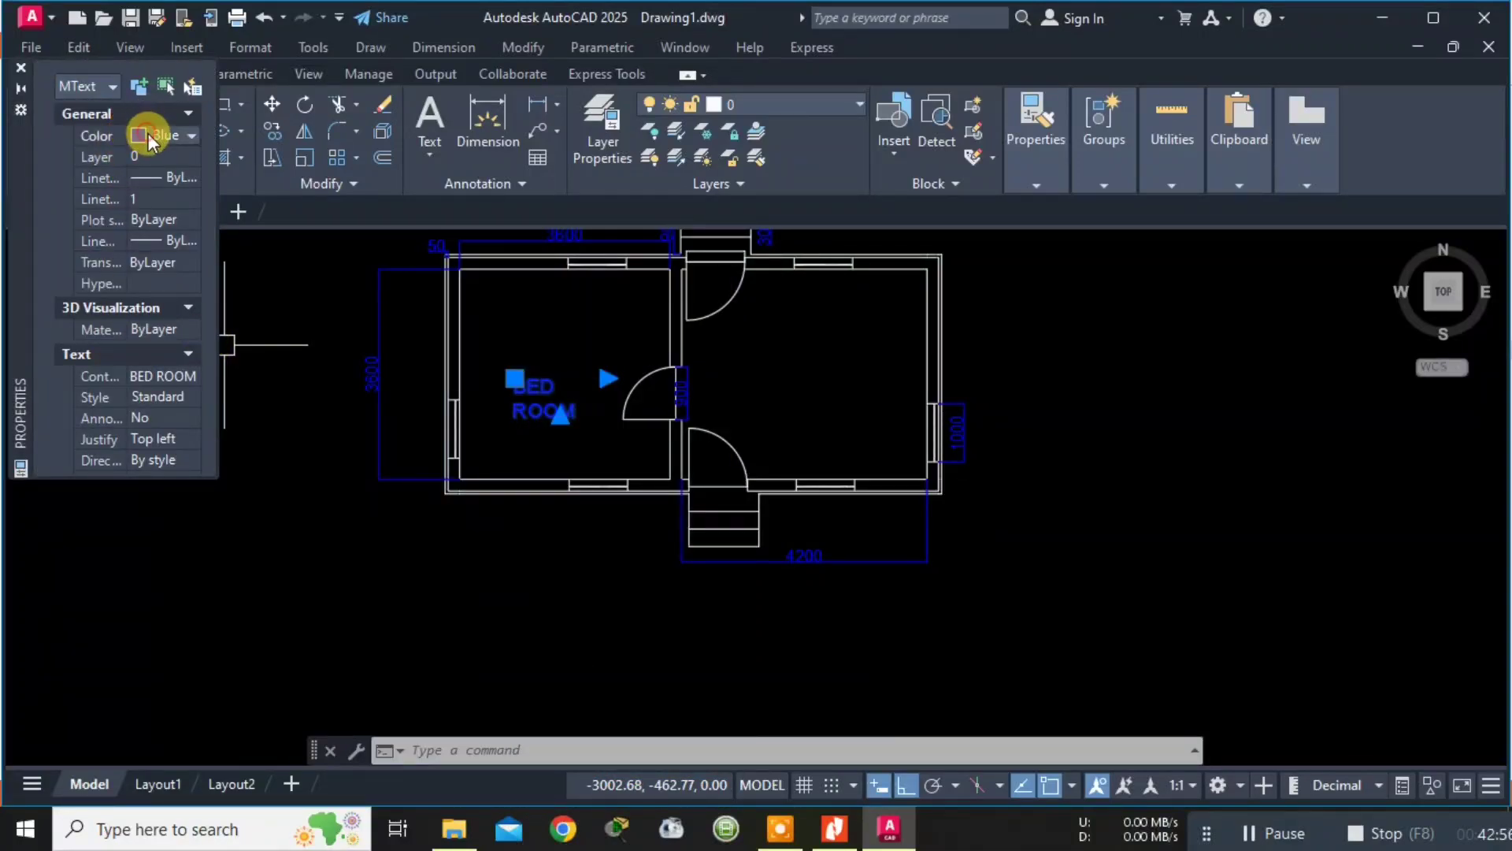
{"action": "left_click", "coordinate": [169, 136]}
{"action": "left_click", "coordinate": [154, 196]}
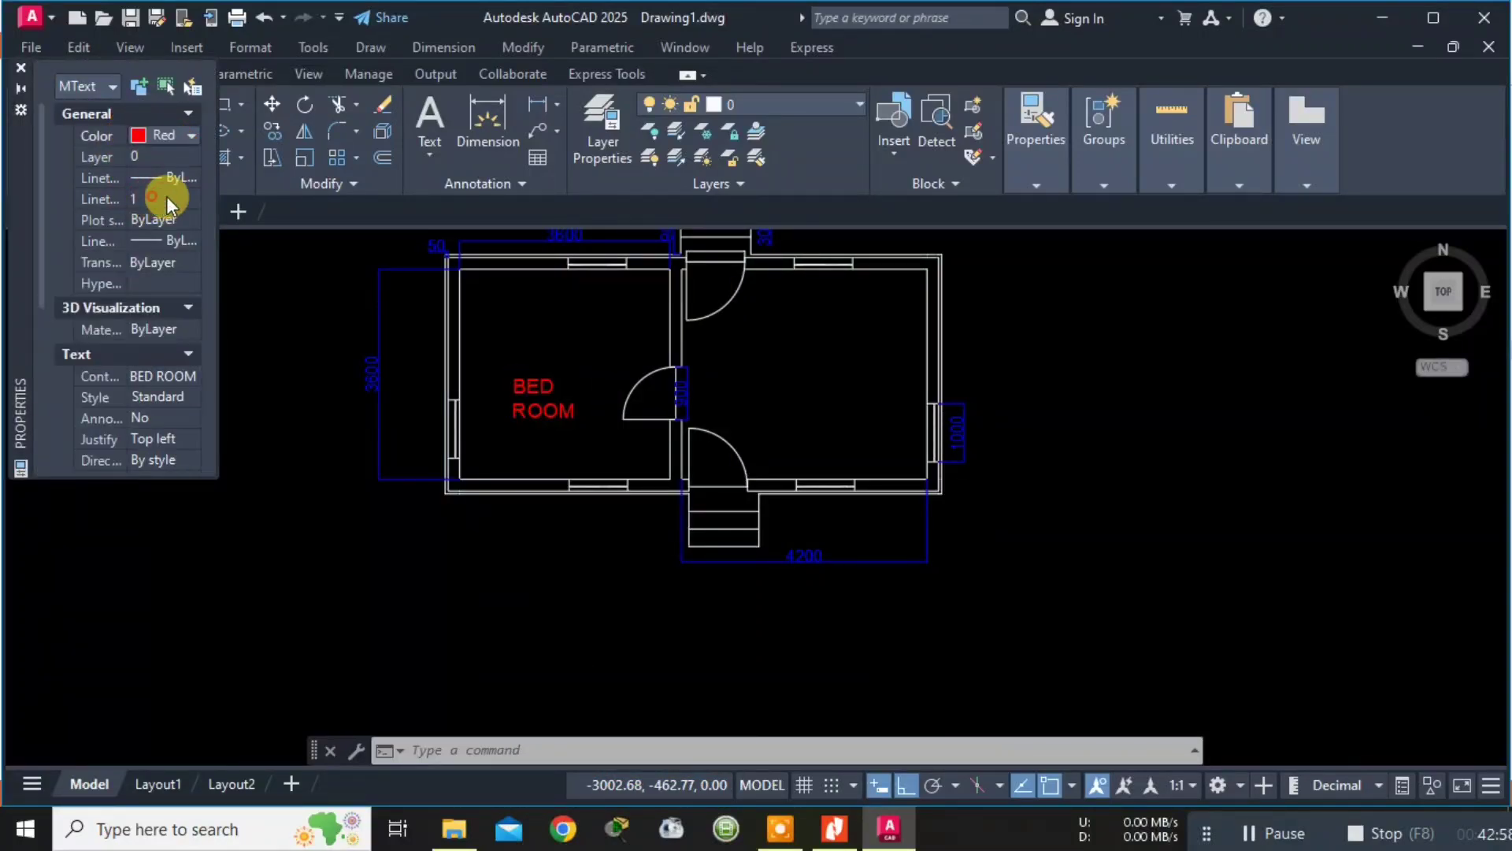
{"action": "key", "text": "Escape"}
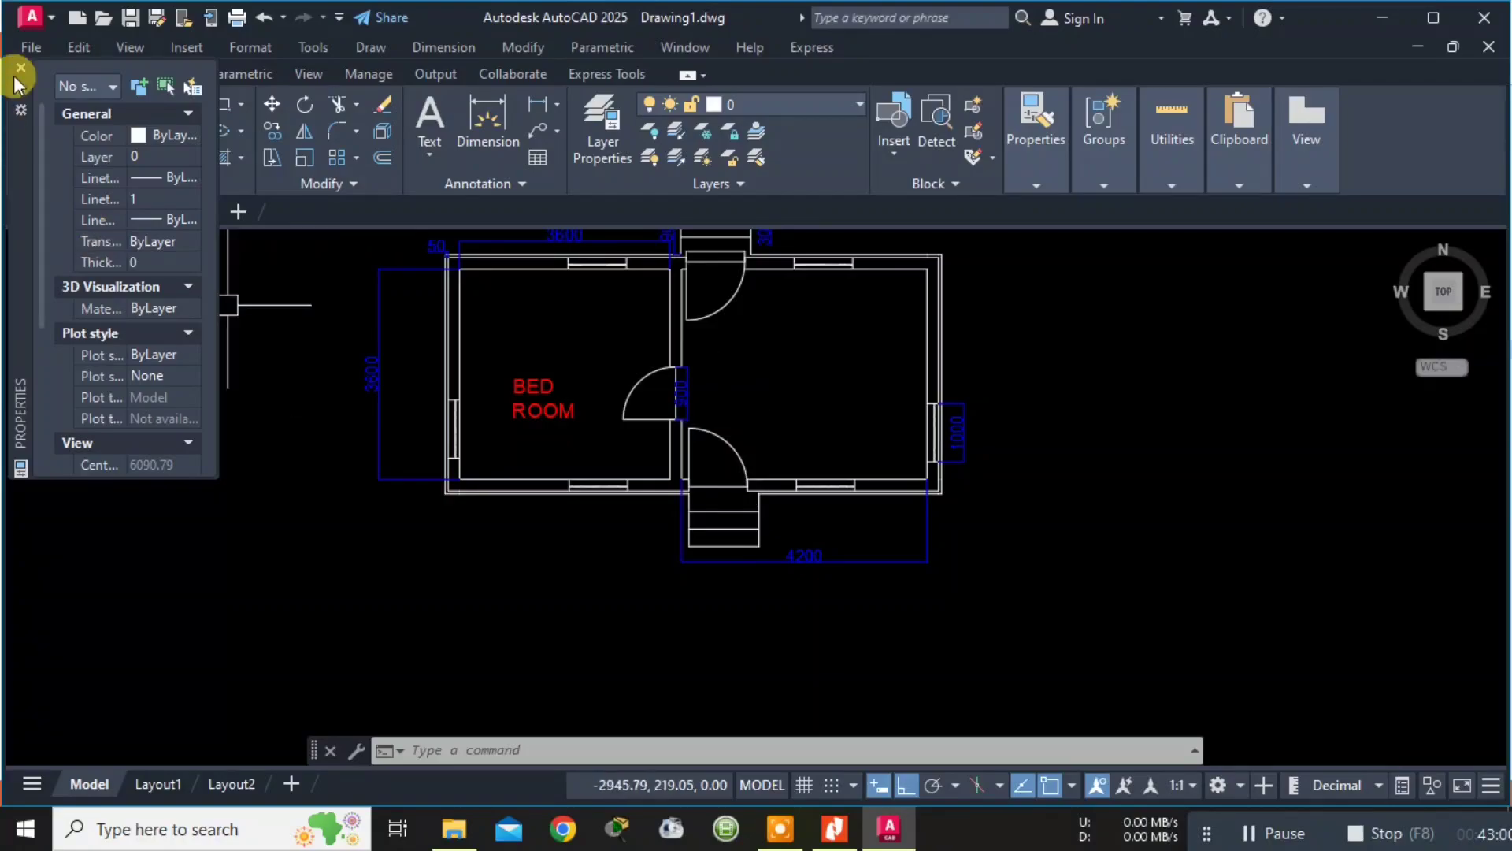
{"action": "left_click", "coordinate": [19, 71]}
Check the room names in the Nitro Pro reference plan and copy the BED ROOM label horizontally into the right room.
{"action": "key", "text": "alt+Tab"}
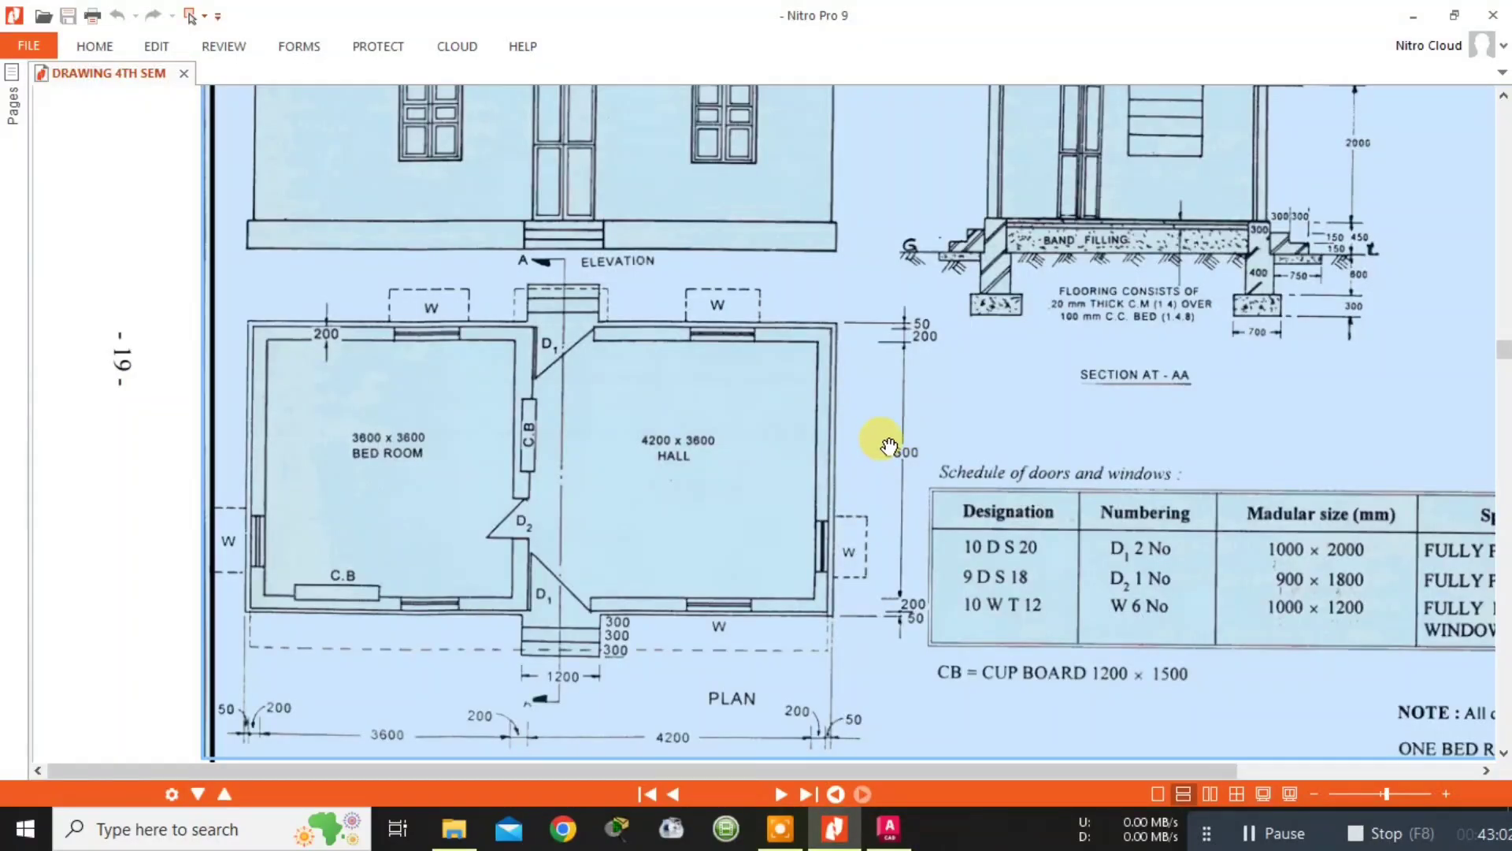
{"action": "key", "text": "alt+Tab"}
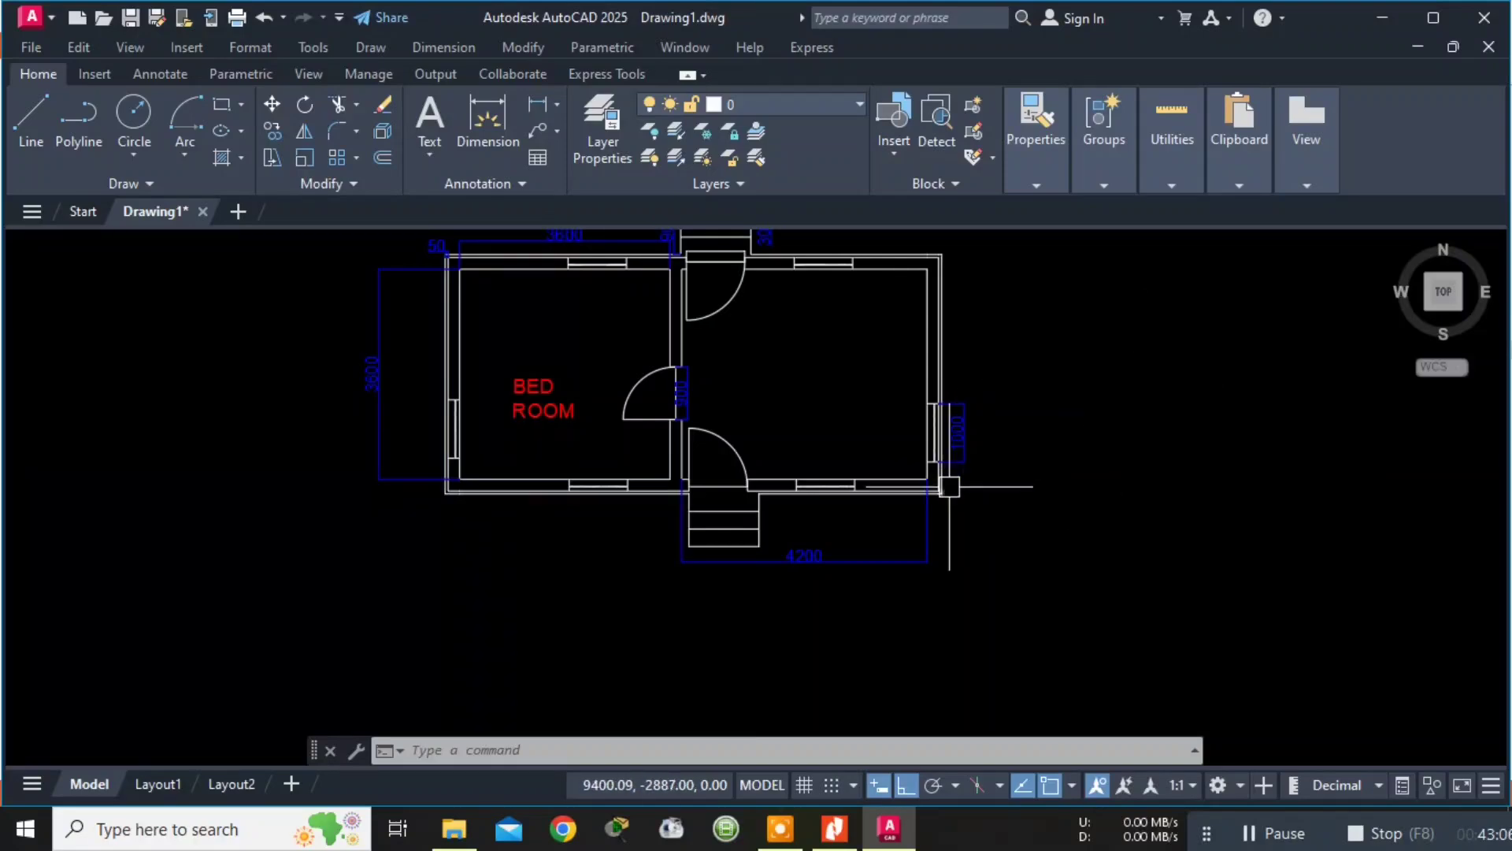
{"action": "type", "text": "copy"}
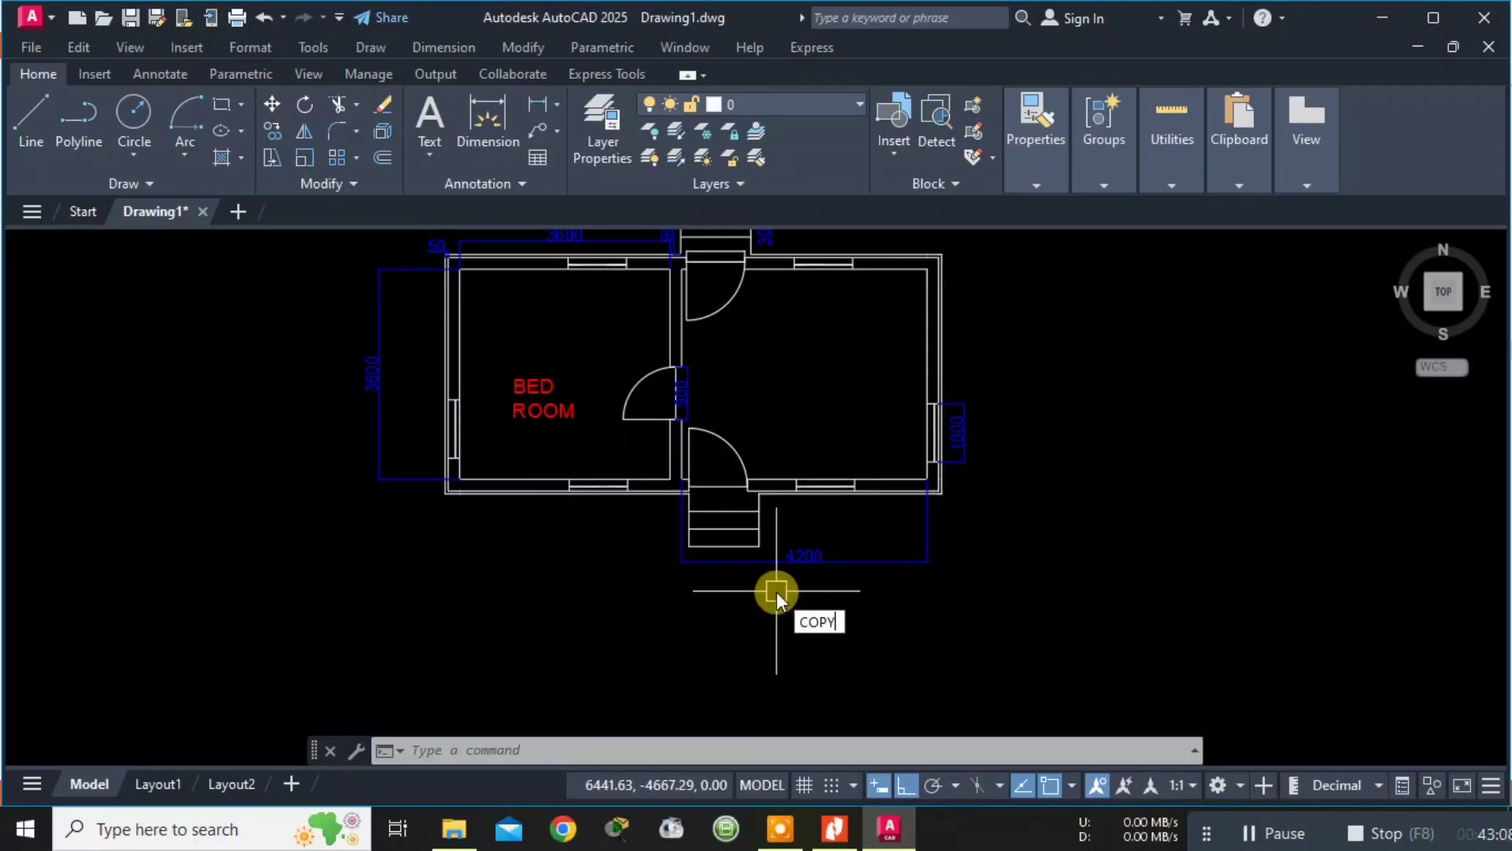
{"action": "key", "text": "Return"}
{"action": "left_click", "coordinate": [526, 386]}
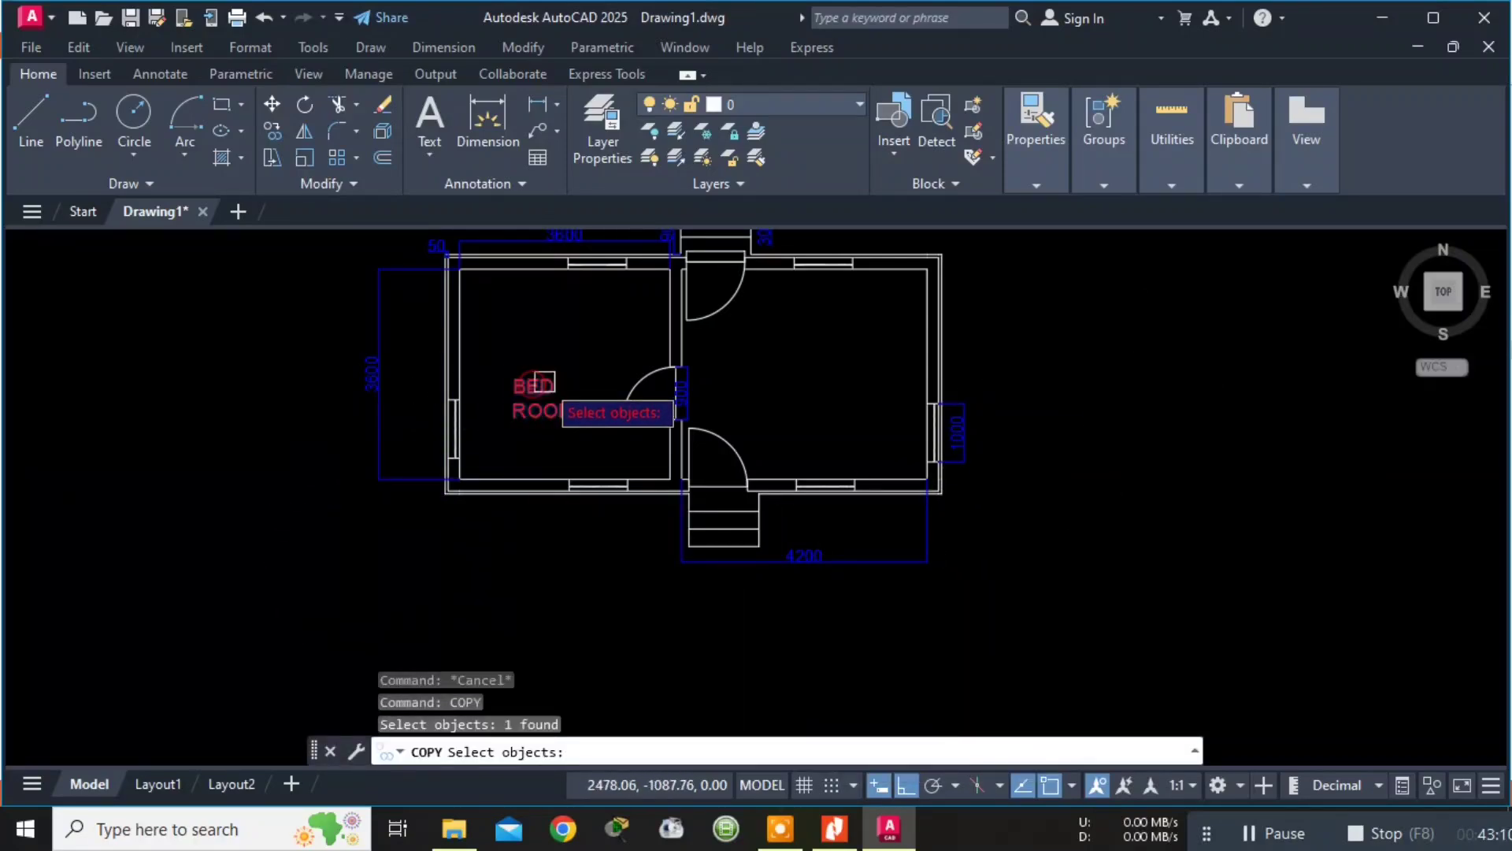
{"action": "key", "text": "Return"}
{"action": "left_click", "coordinate": [514, 416]}
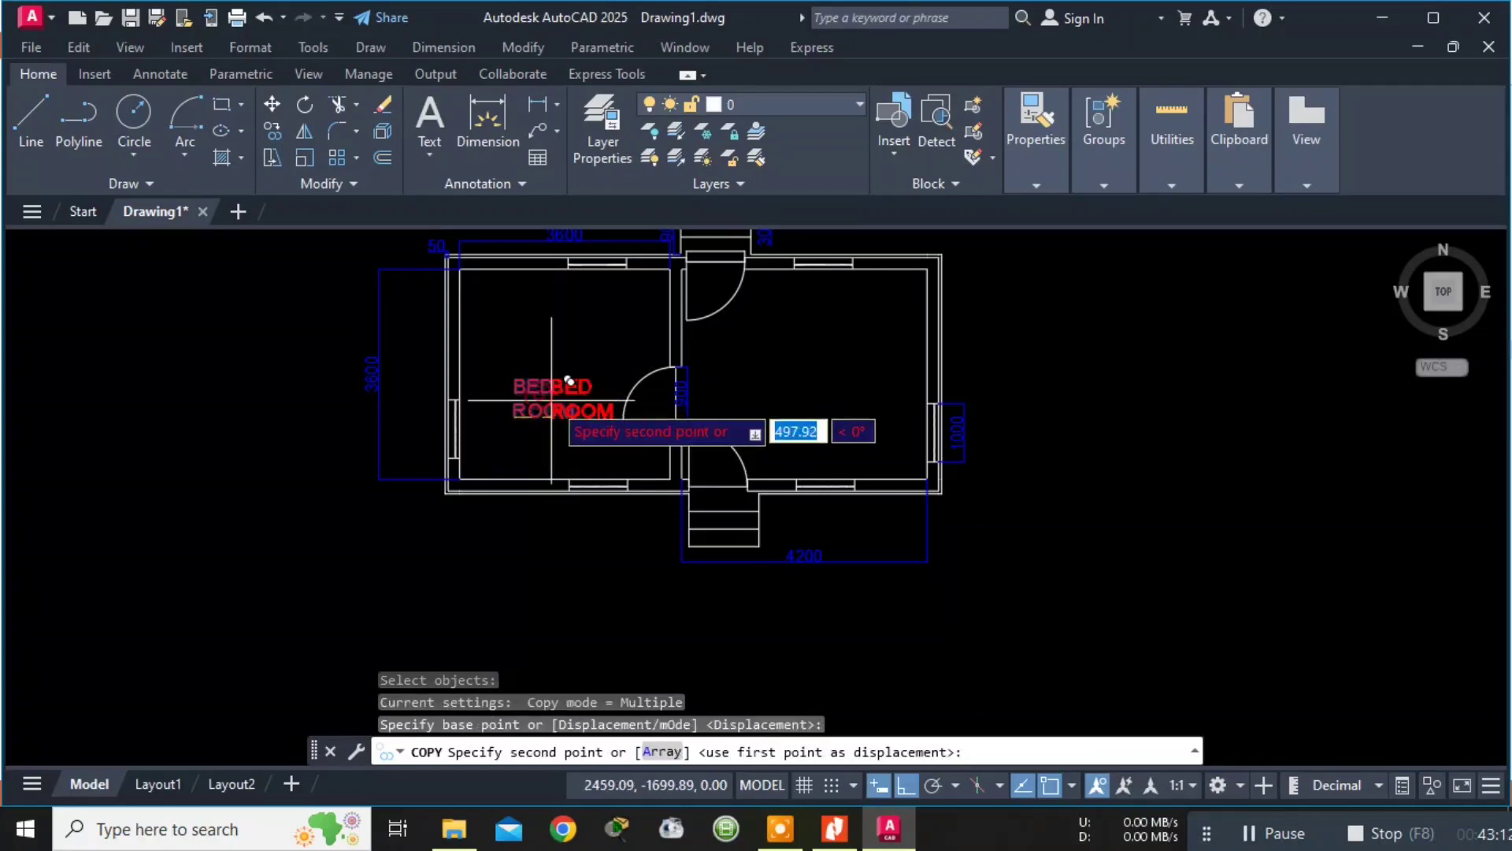
{"action": "left_click", "coordinate": [804, 346]}
{"action": "key", "text": "Escape"}
{"action": "key", "text": "Escape"}
{"action": "key", "text": "Escape"}
{"action": "key", "text": "Escape"}
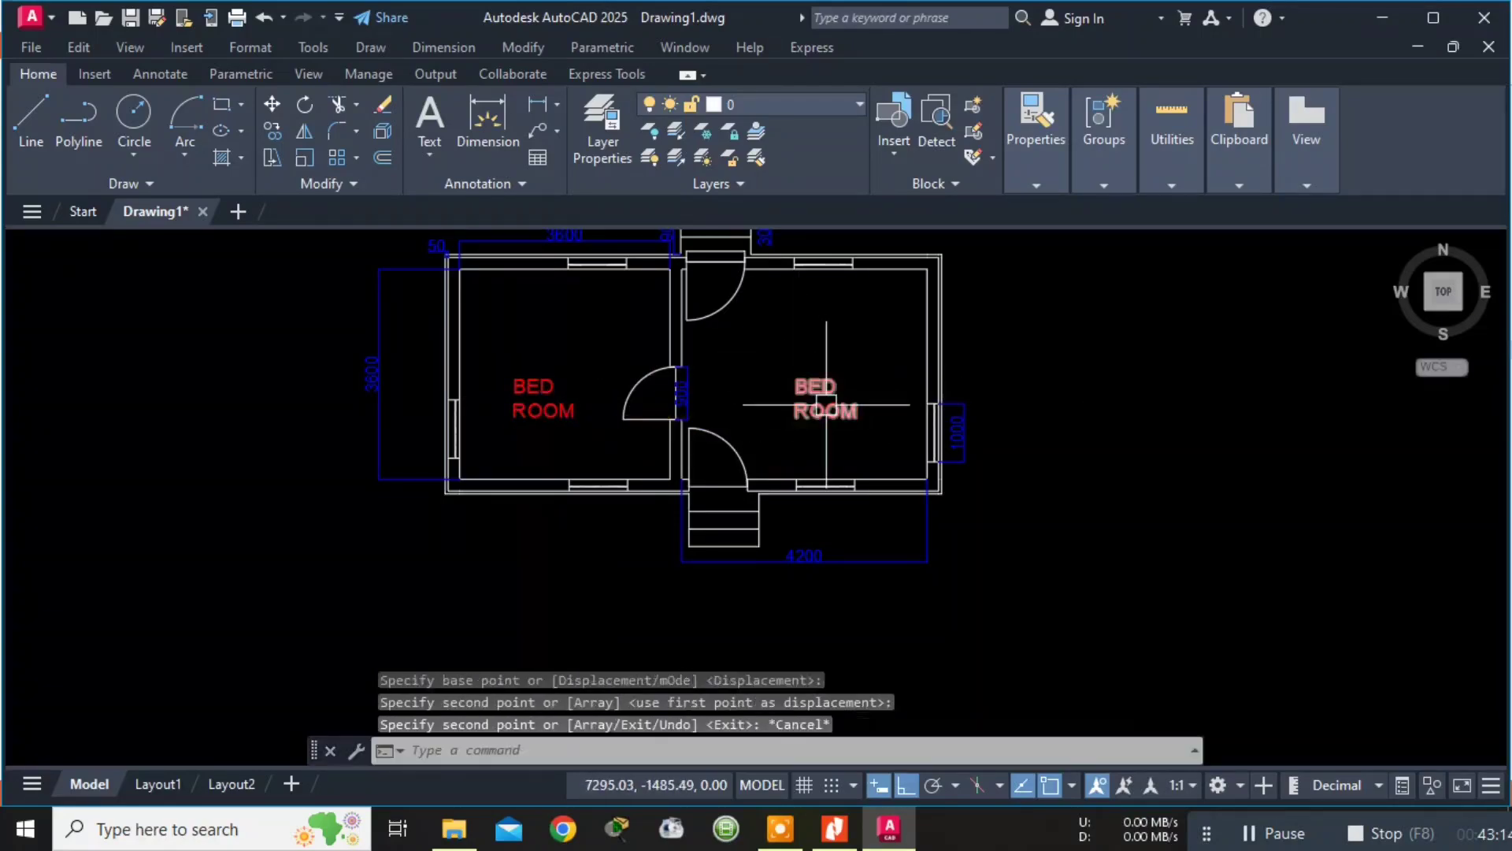
Change the text of the copied label in the right room to HALL.
{"action": "left_click", "coordinate": [824, 392]}
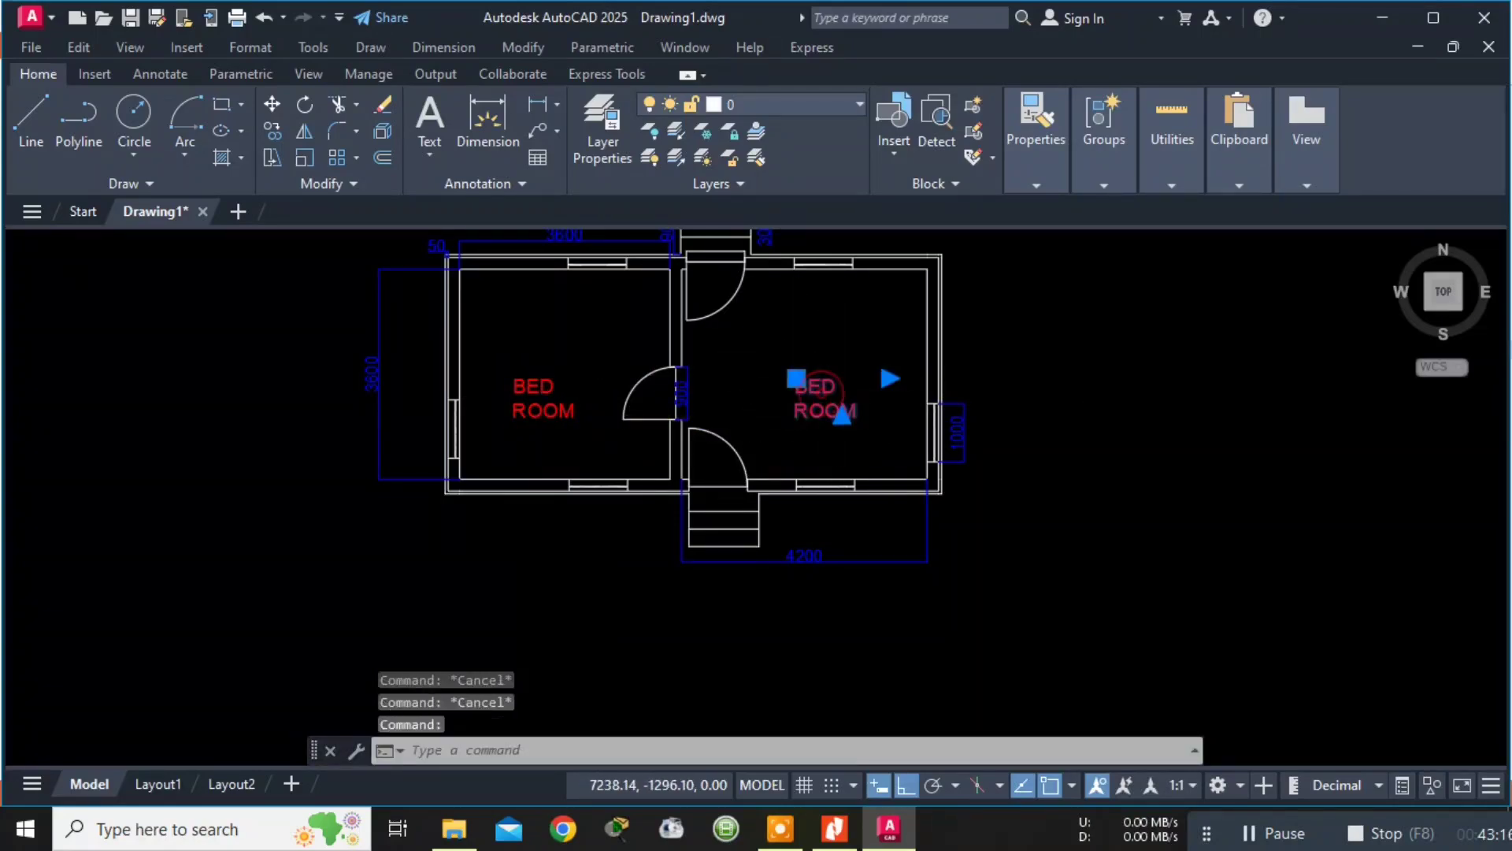
{"action": "double_click", "coordinate": [805, 383]}
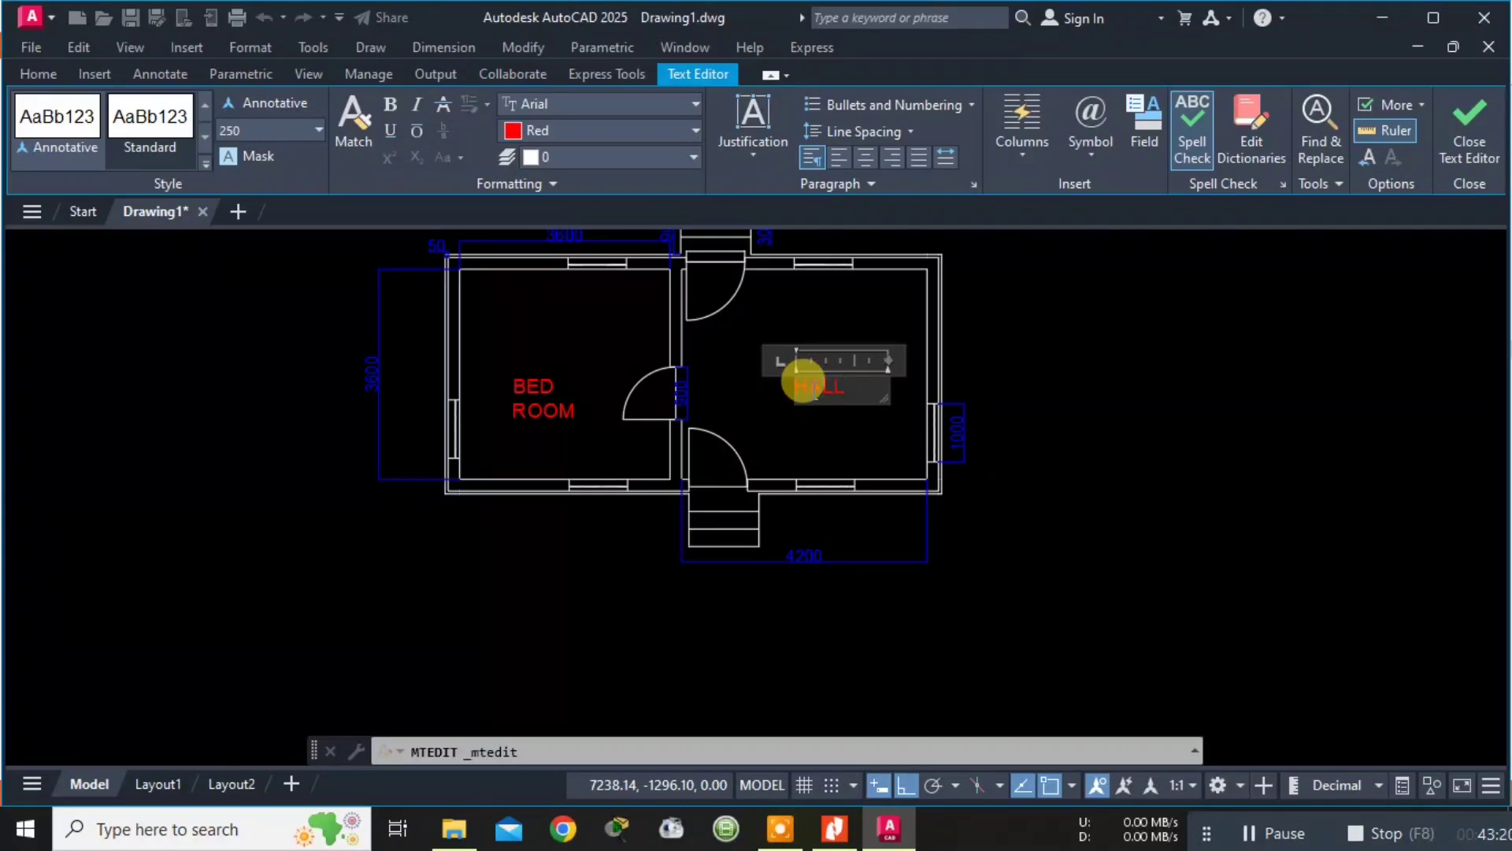
{"action": "key", "text": "Escape"}
{"action": "key", "text": "Return"}
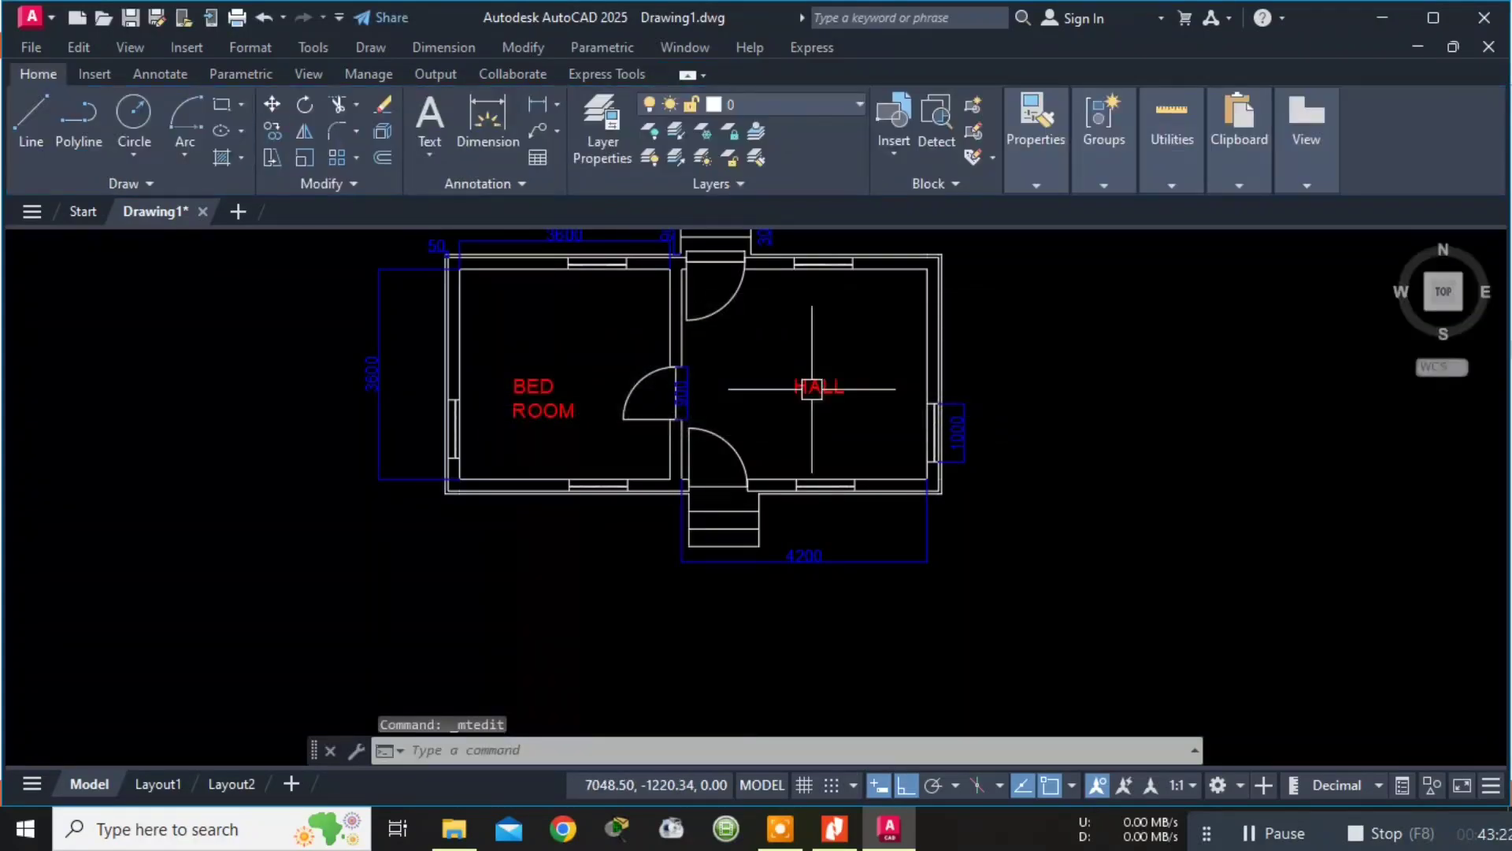
Check the reference plan's title in Nitro Pro and copy the HALL label below the floor plan with Ortho off.
{"action": "key", "text": "alt+Tab"}
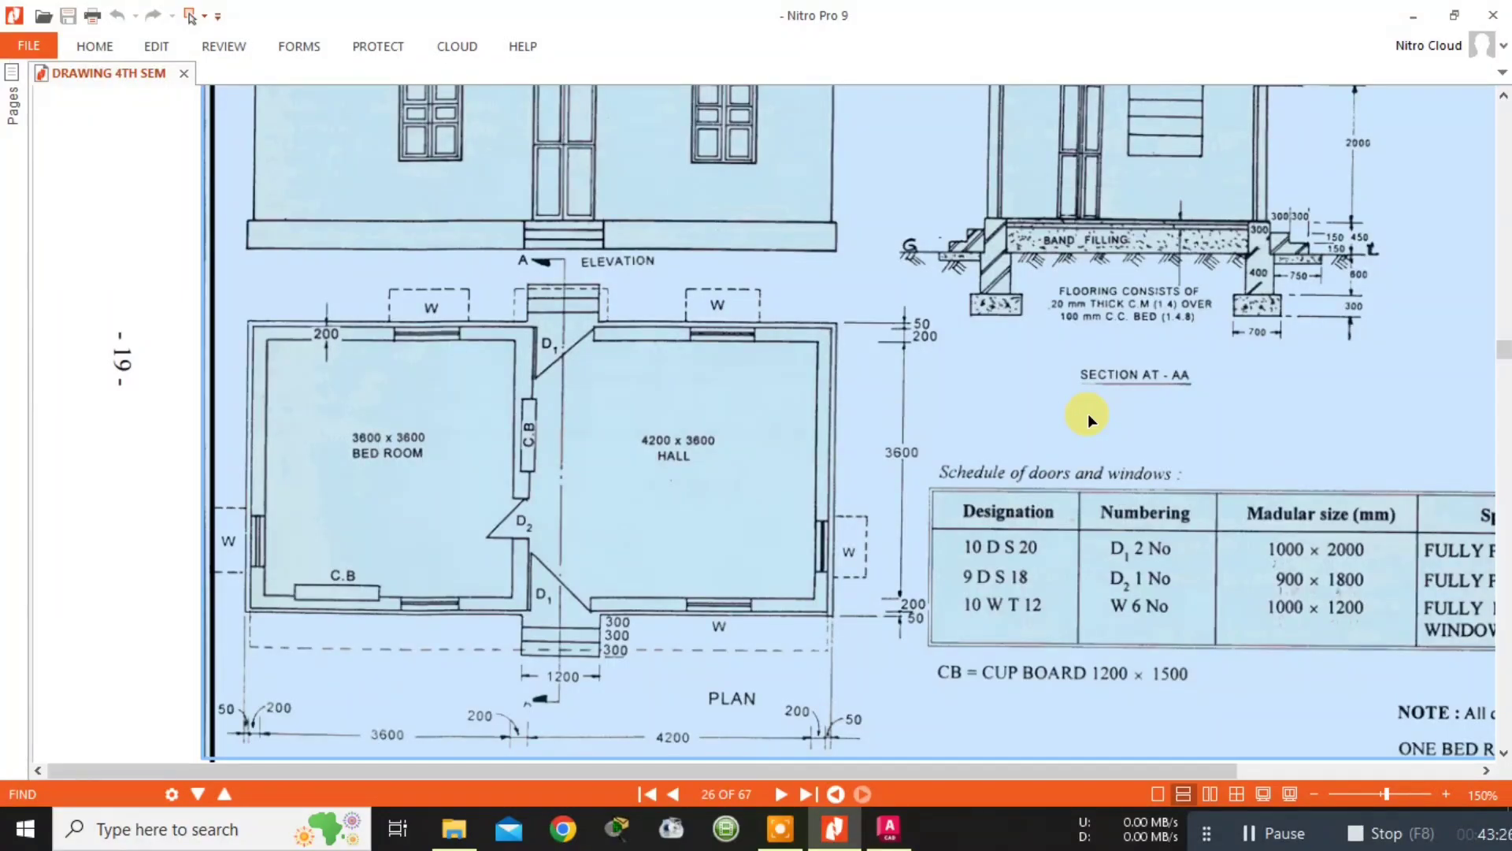
{"action": "key", "text": "alt+Tab"}
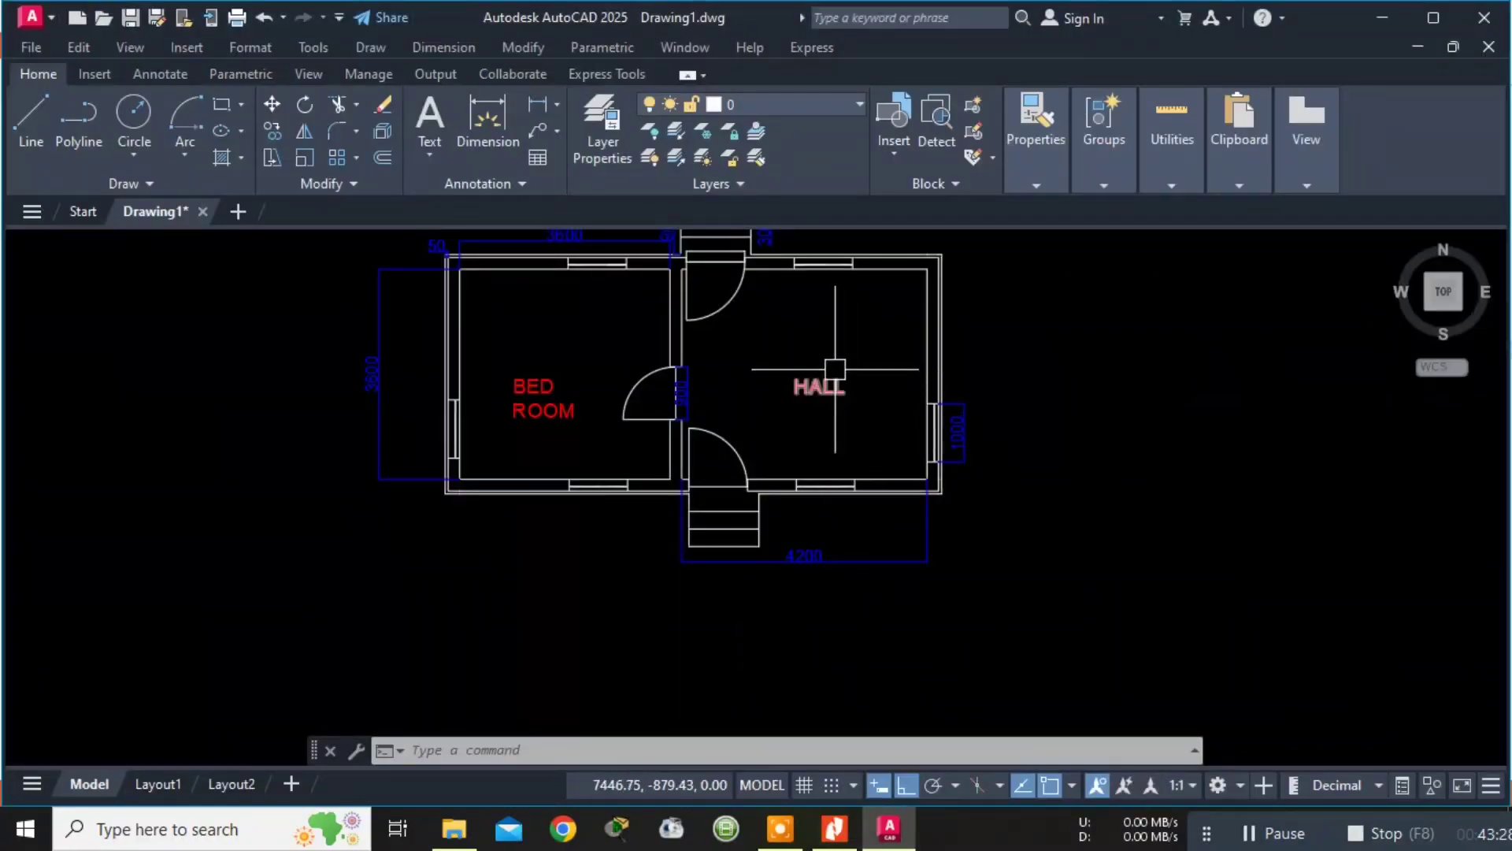
{"action": "type", "text": "COPY"}
{"action": "key", "text": "Return"}
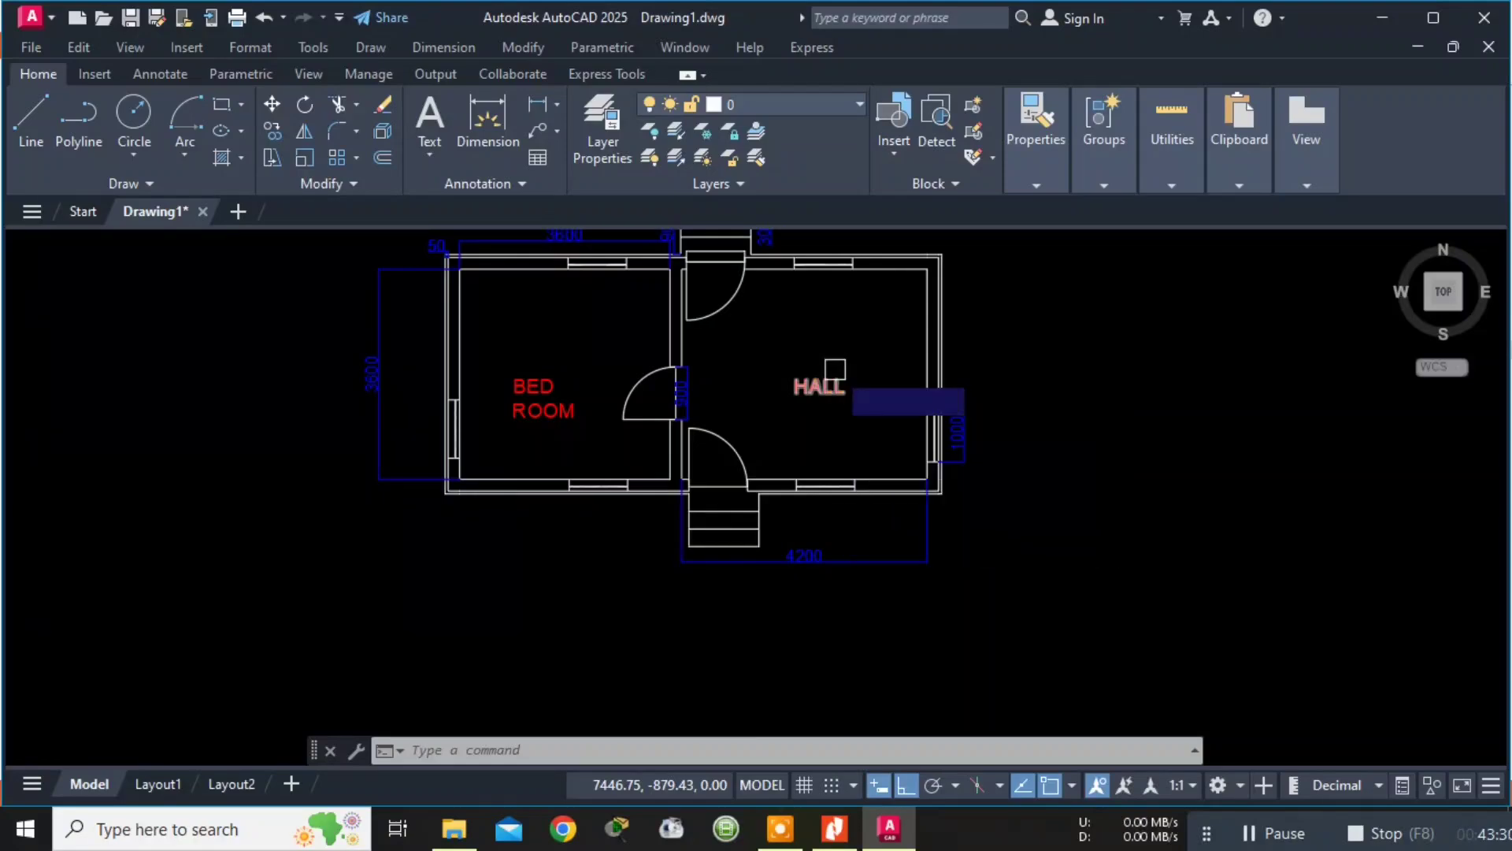
{"action": "left_click", "coordinate": [830, 378]}
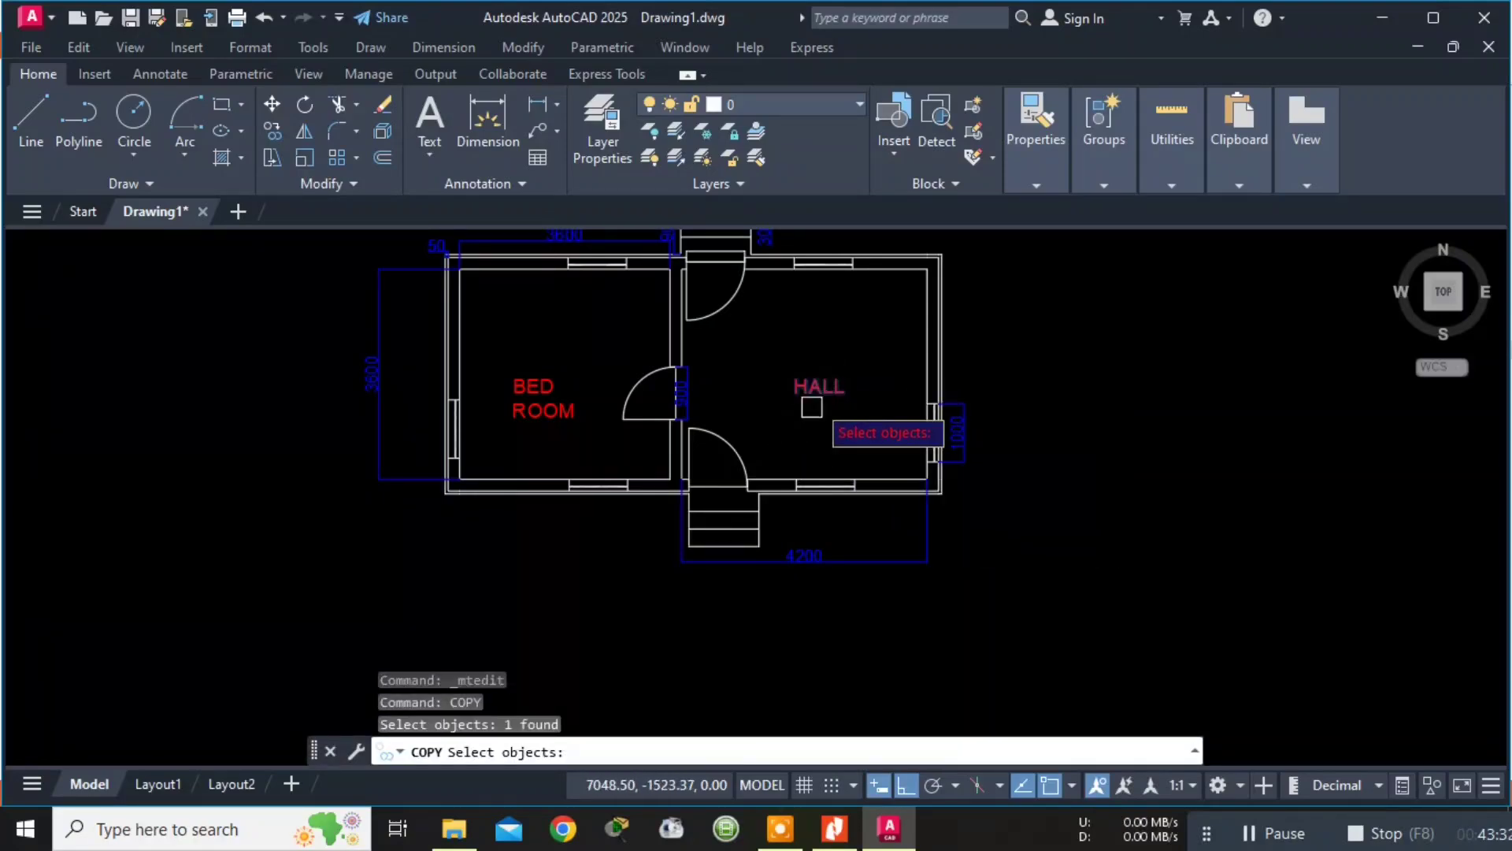
{"action": "key", "text": "Return"}
{"action": "left_click", "coordinate": [819, 384]}
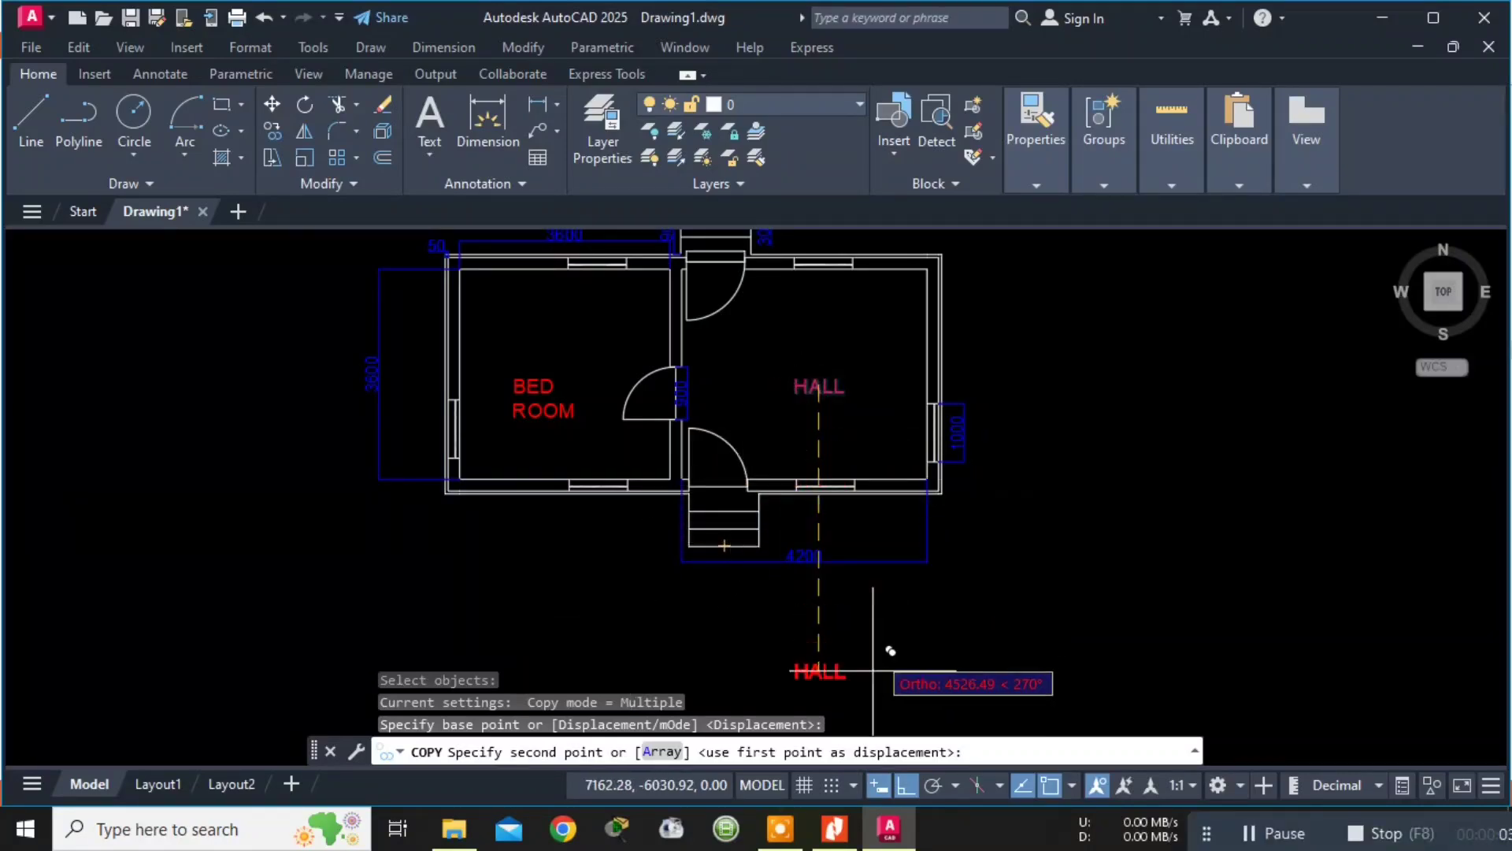
{"action": "left_click", "coordinate": [908, 786]}
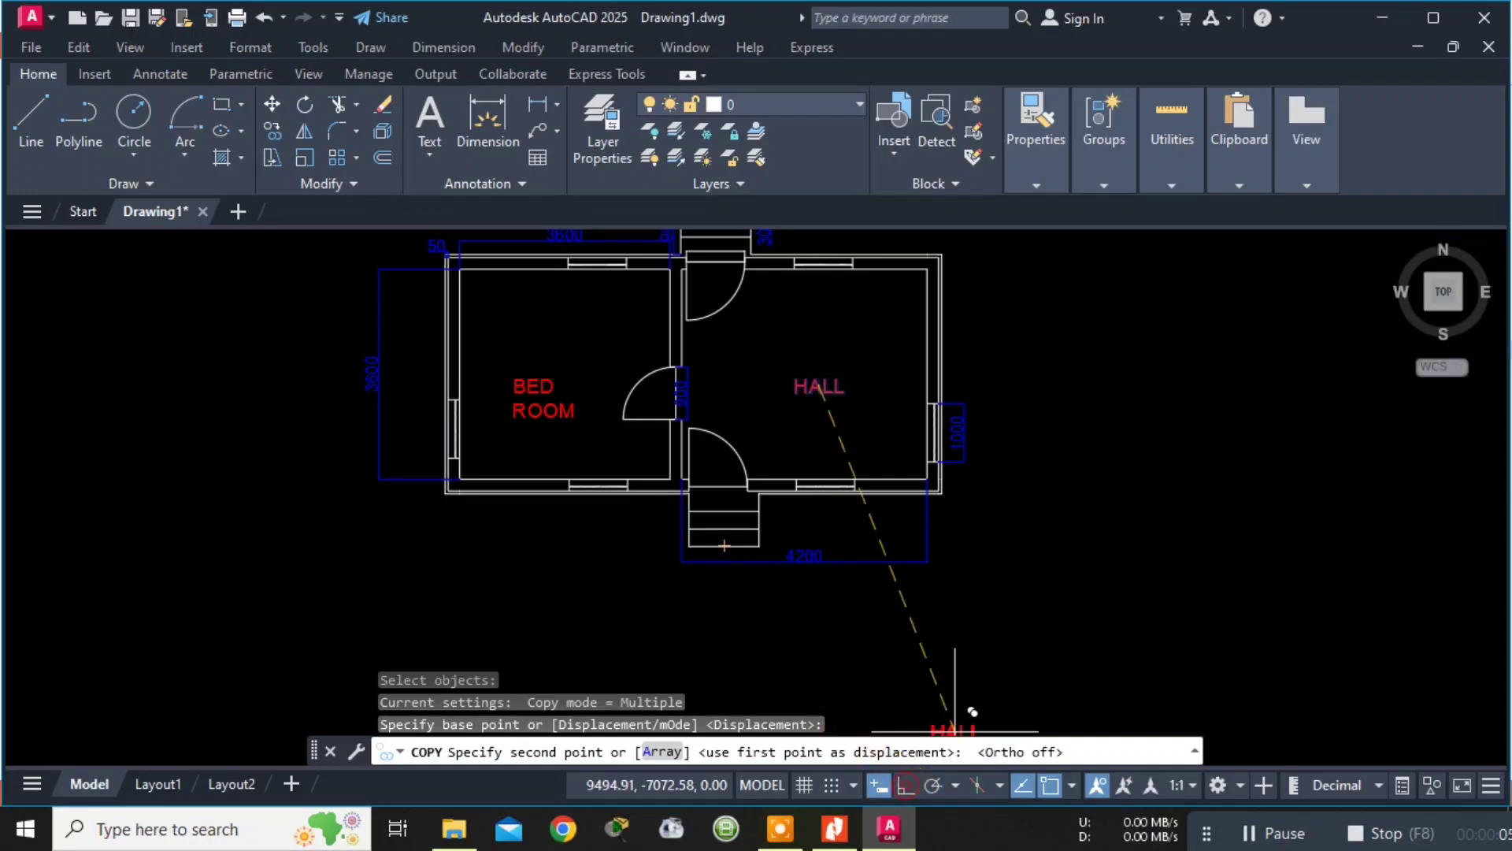
{"action": "left_click", "coordinate": [642, 622]}
{"action": "key", "text": "Escape"}
{"action": "key", "text": "Escape"}
{"action": "key", "text": "Escape"}
Change the text of the label copied below the floor plan to PLAN.
{"action": "left_click", "coordinate": [650, 623]}
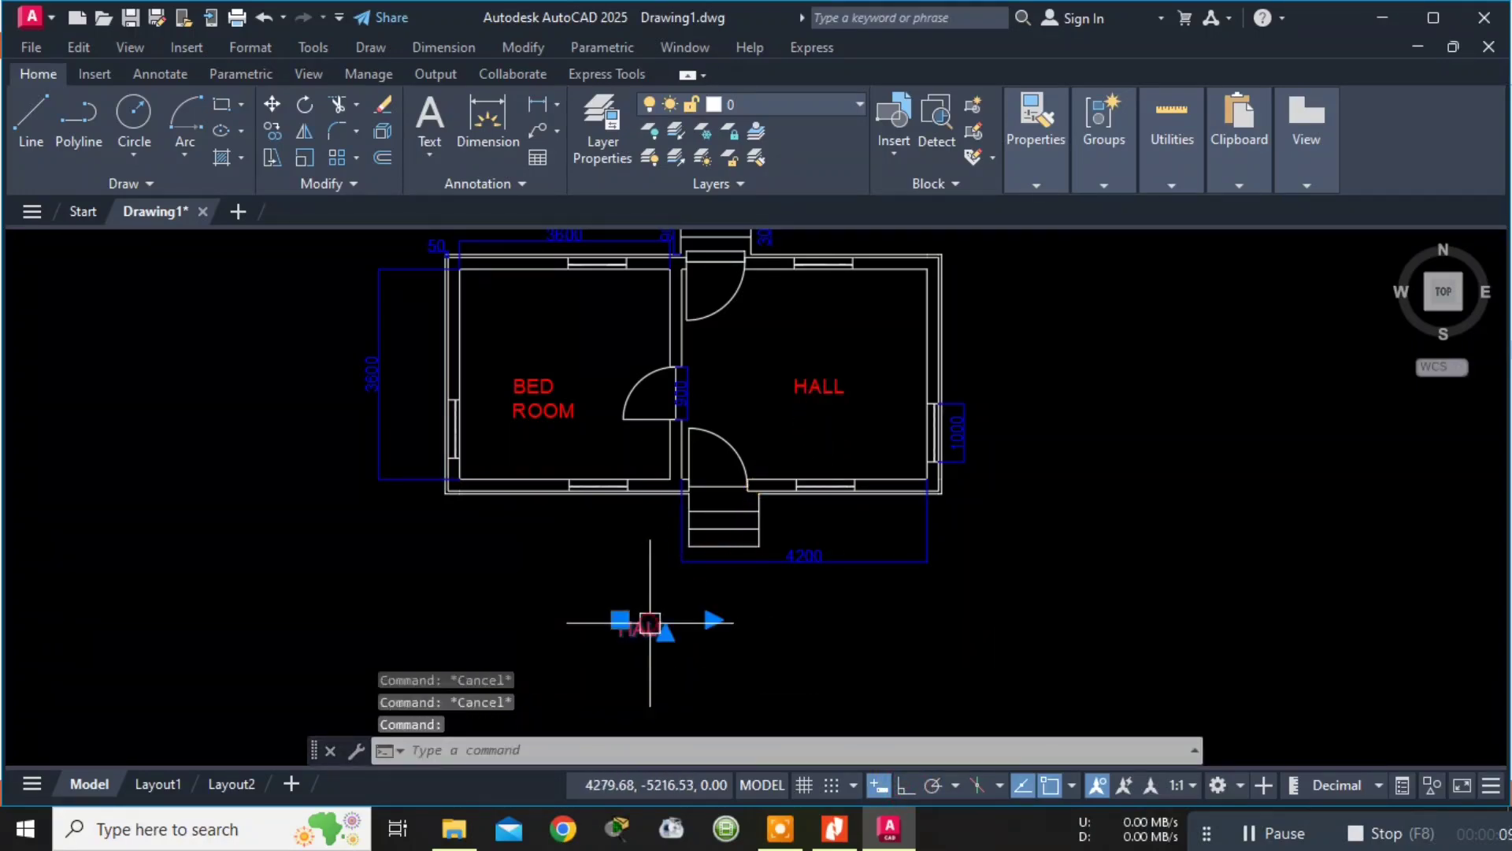
{"action": "double_click", "coordinate": [642, 623]}
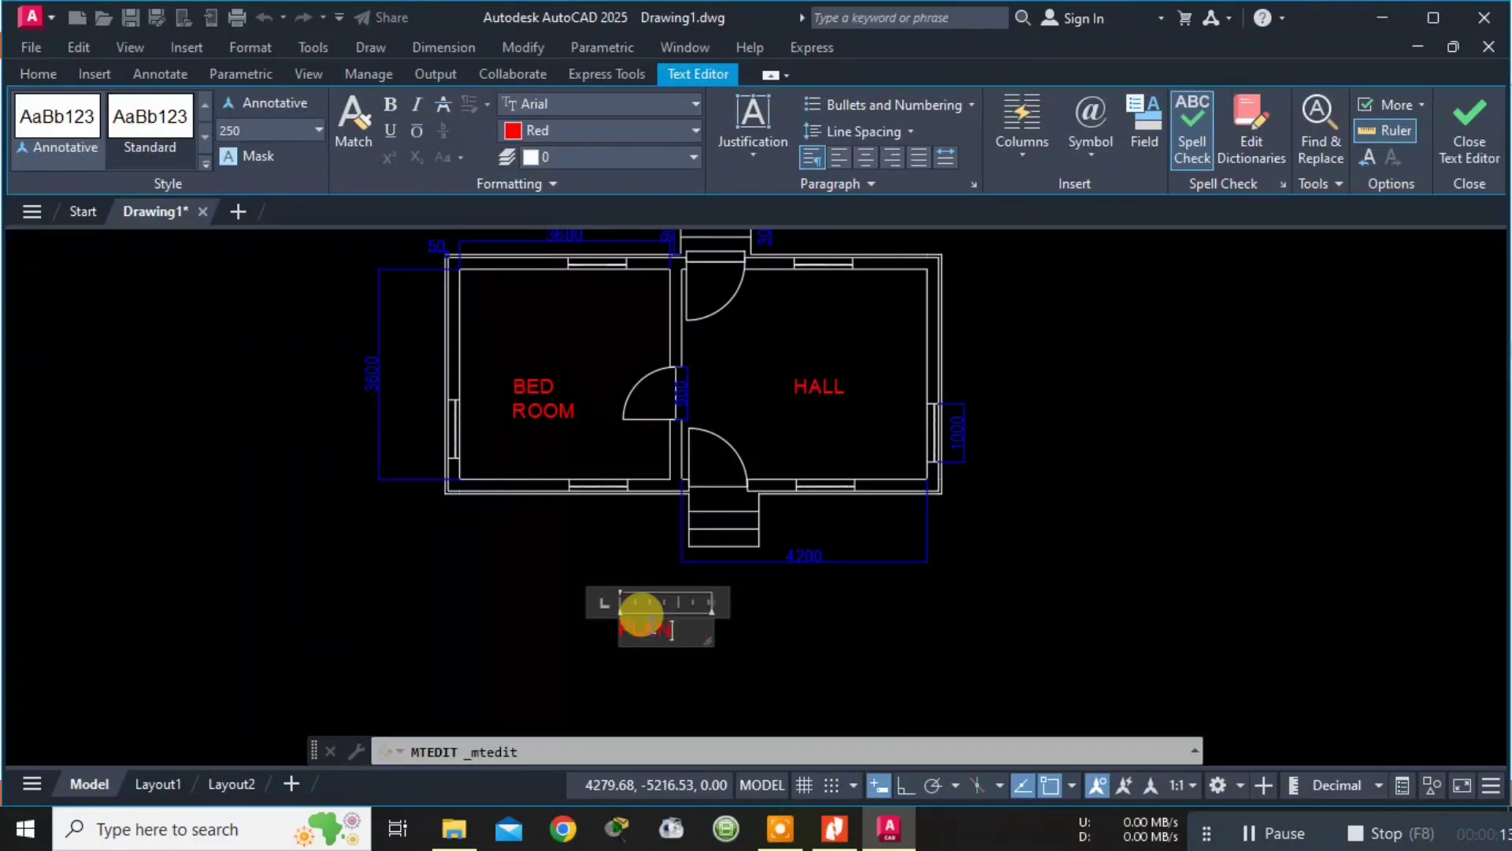
{"action": "key", "text": "Escape"}
{"action": "key", "text": "Return"}
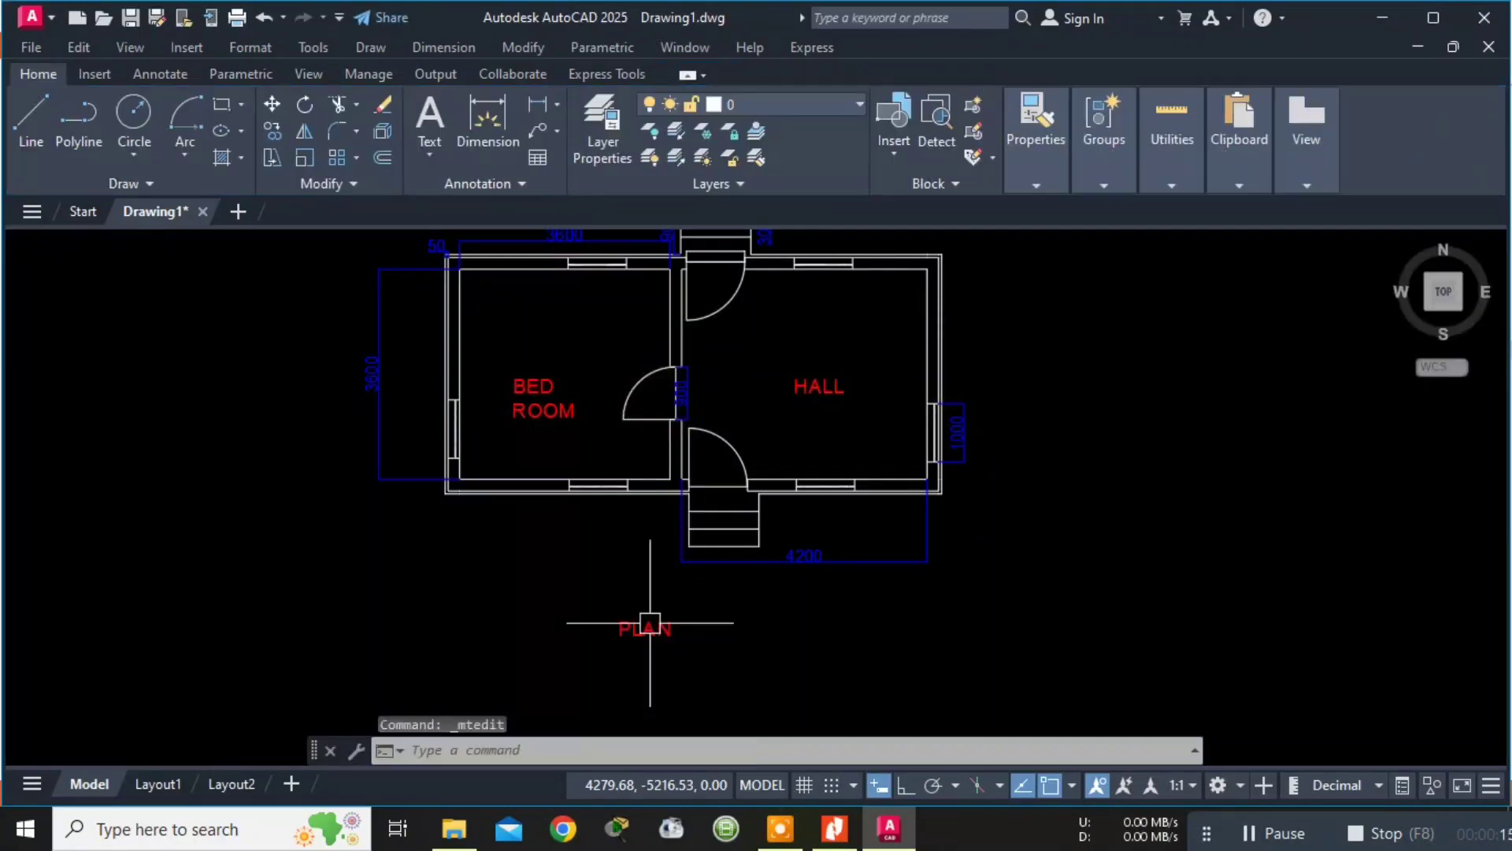
{"action": "scroll", "coordinate": [938, 557], "scroll_direction": "down", "scroll_amount": 1}
{"action": "scroll", "coordinate": [961, 364], "scroll_direction": "up", "scroll_amount": 4}
{"action": "scroll", "coordinate": [961, 364], "scroll_direction": "down", "scroll_amount": 3}
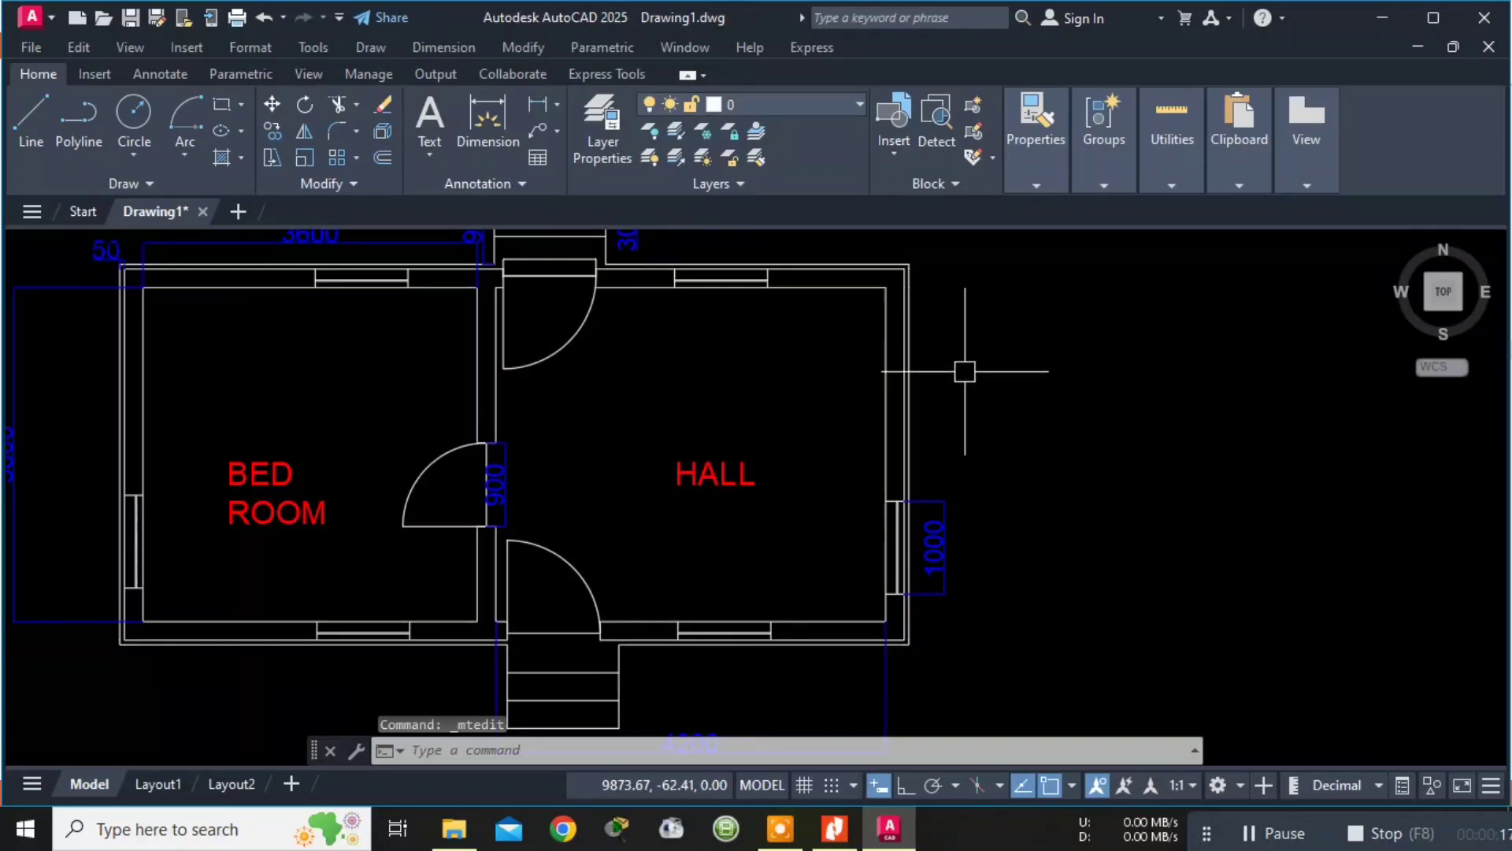